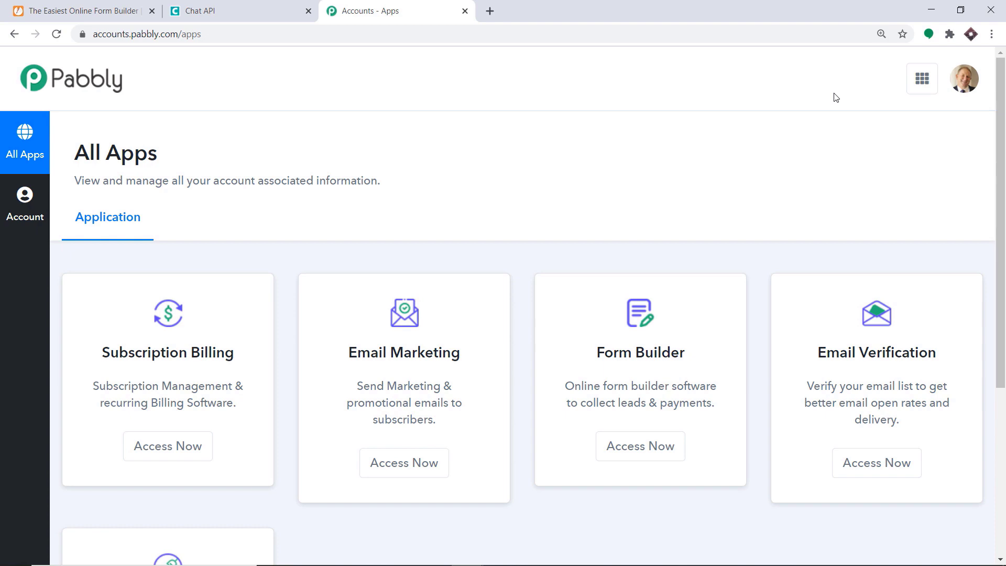
From the Connect card, create a workflow named 'JotForm to WhatsApp'.
scroll(830, 148, "down", 5)
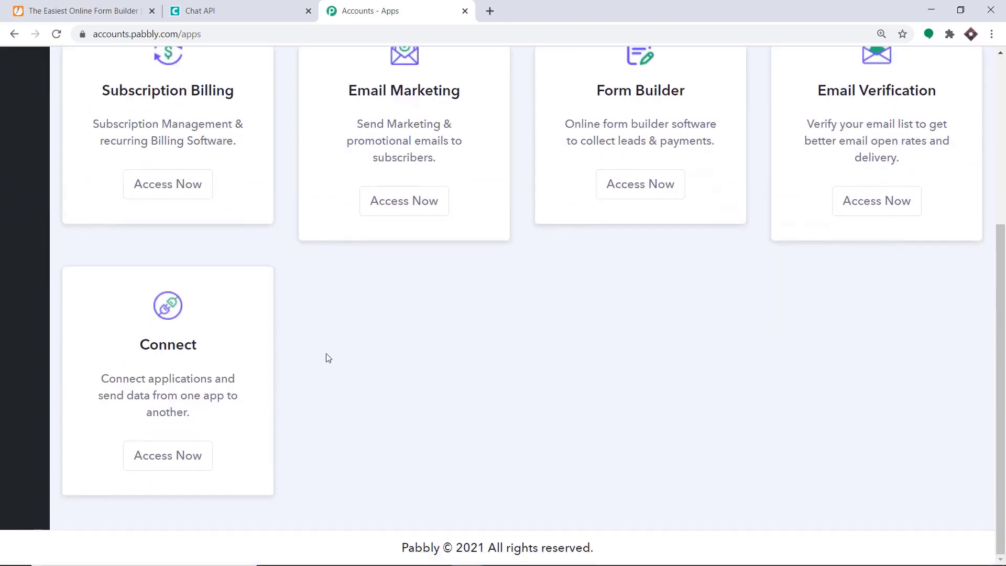
left_click(164, 464)
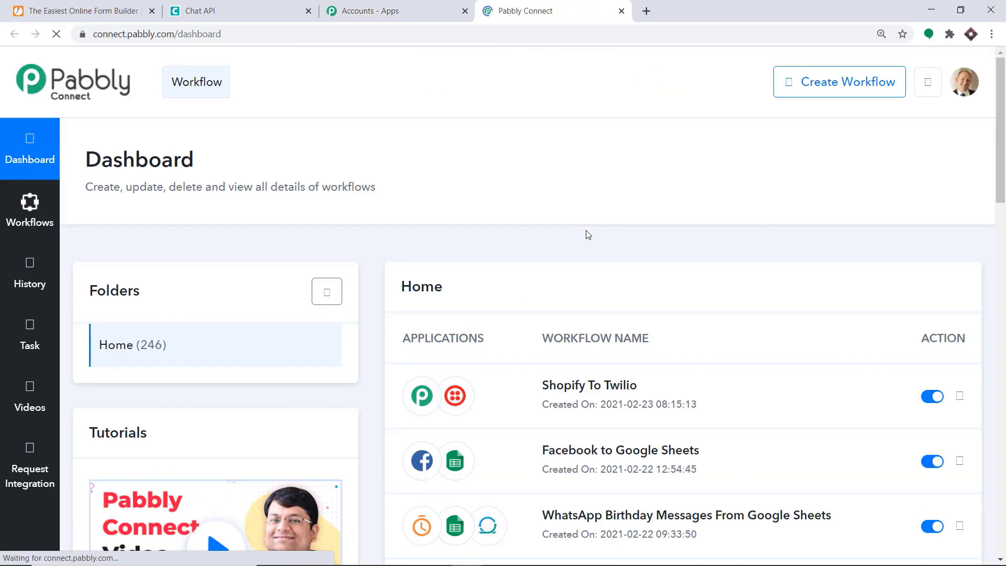
left_click(848, 92)
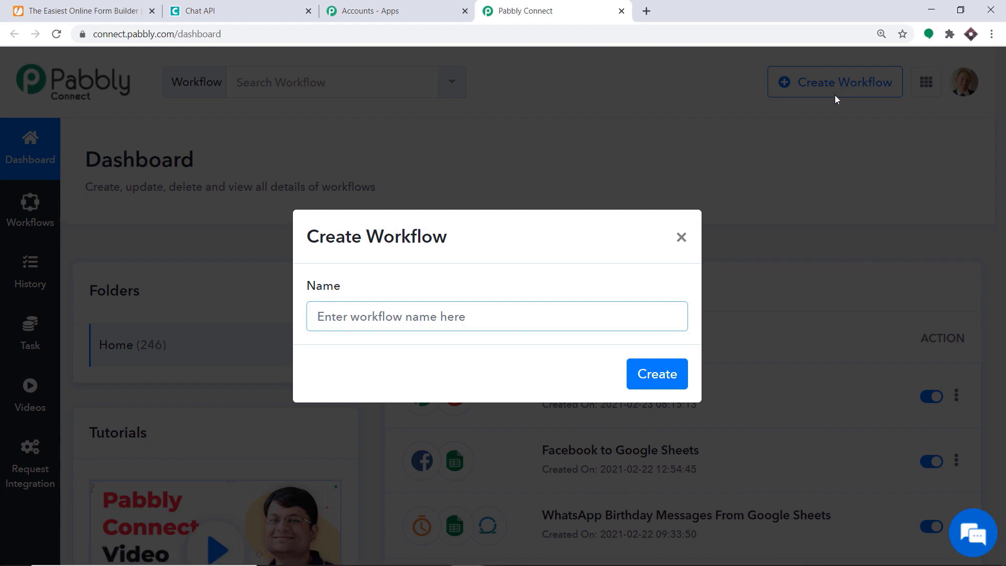
type("Jot")
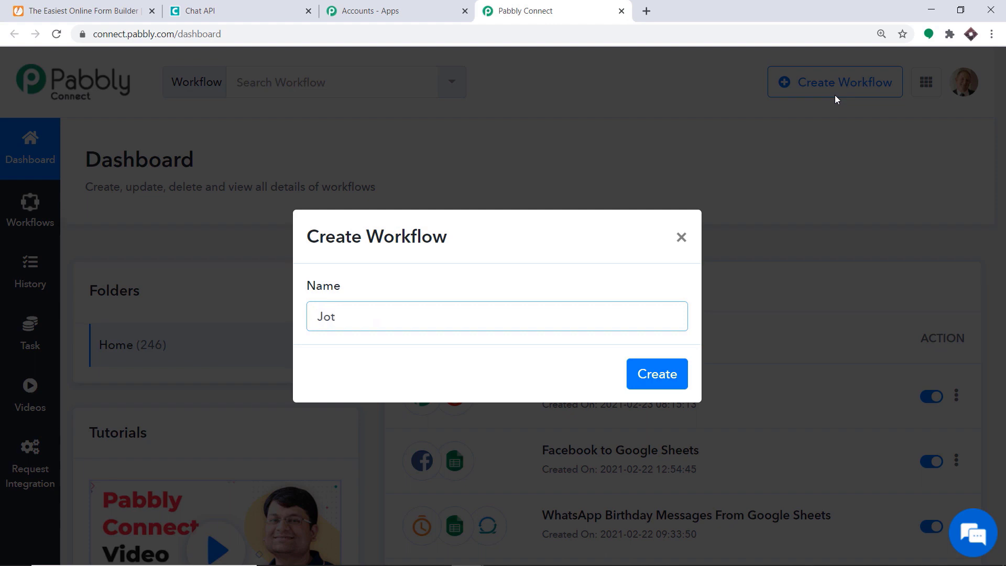
type("Form to What")
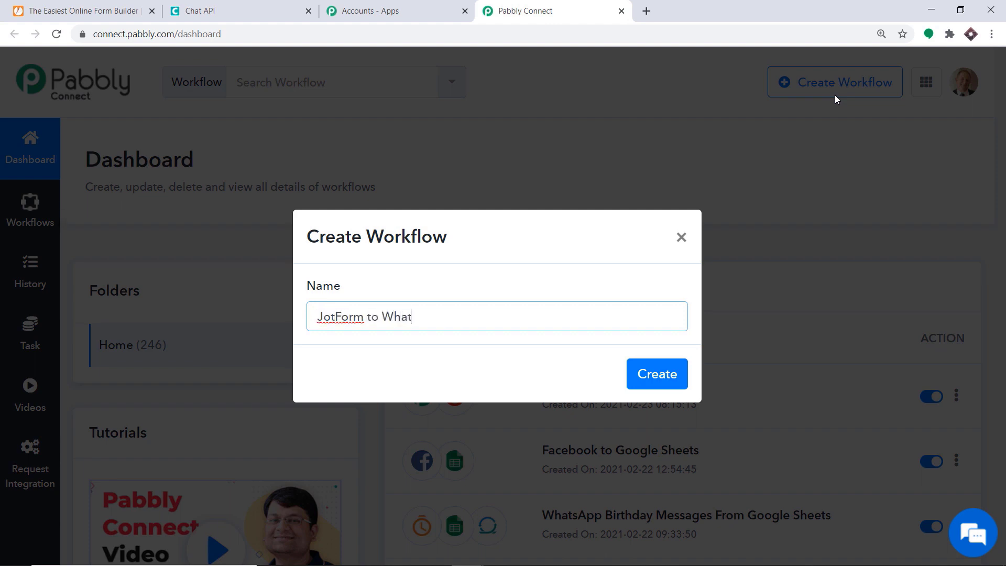
type("sApp")
left_click(672, 371)
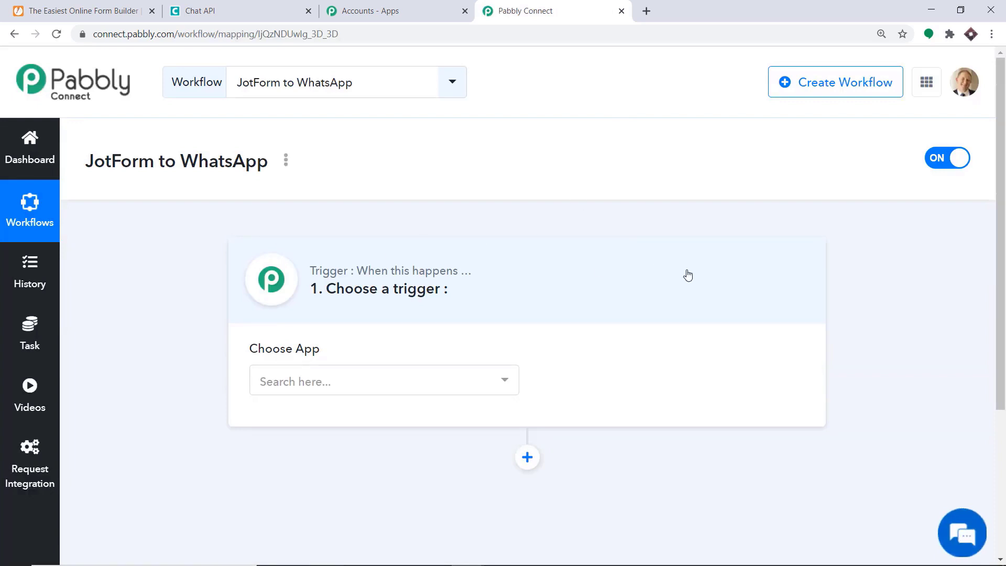
Set the trigger app to JotForm with the New Response event to show the webhook URL.
left_click(359, 384)
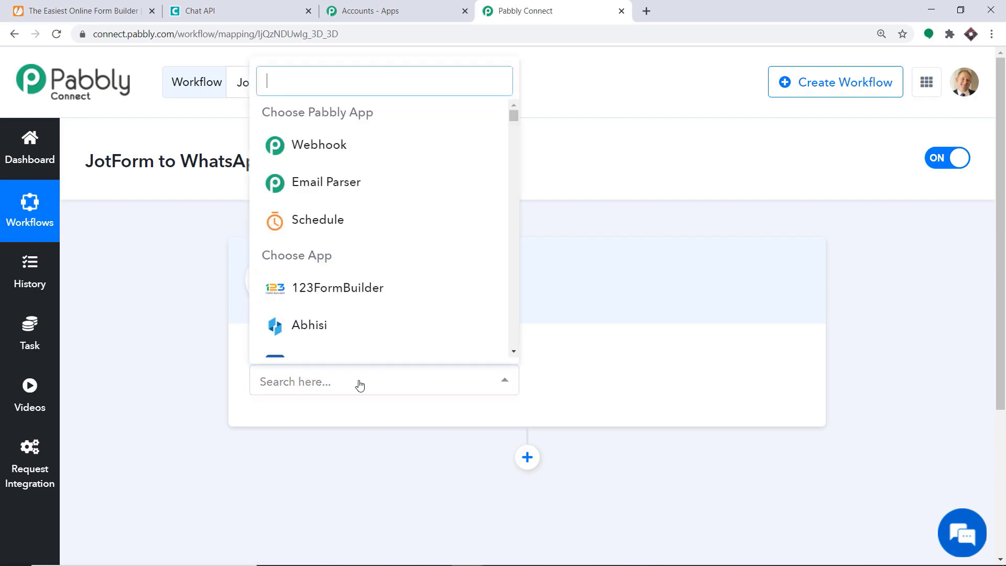
type("jot")
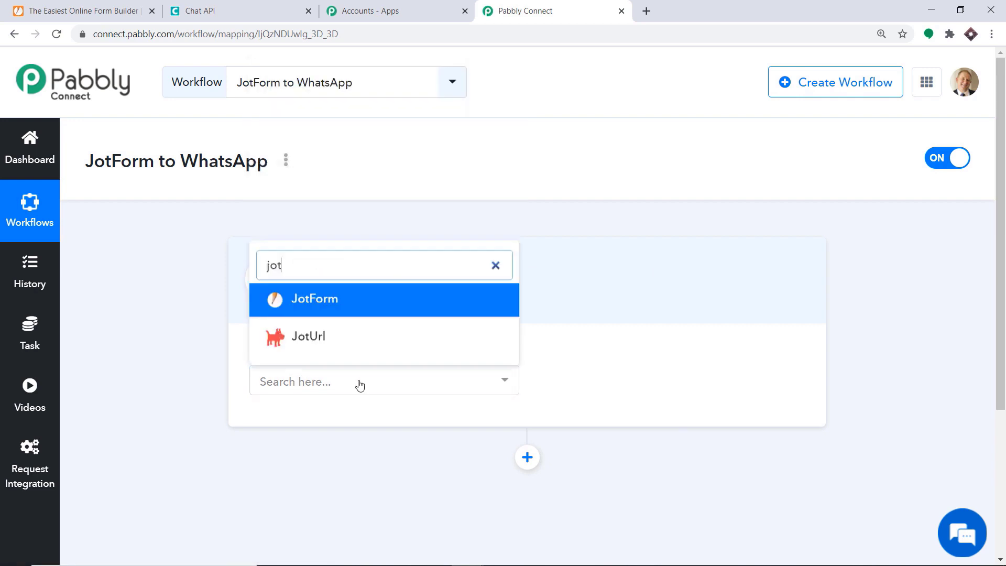
left_click(339, 312)
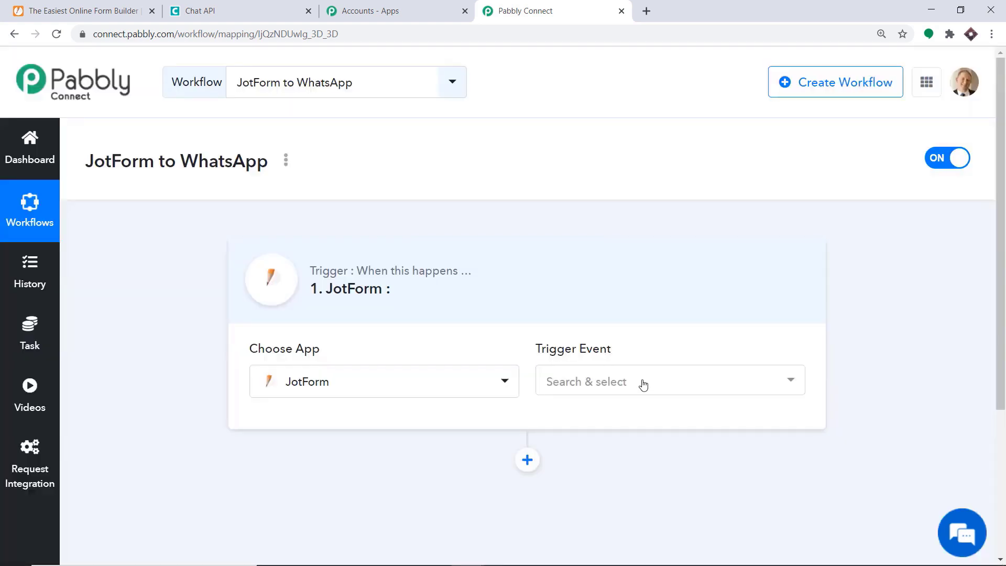
left_click(642, 384)
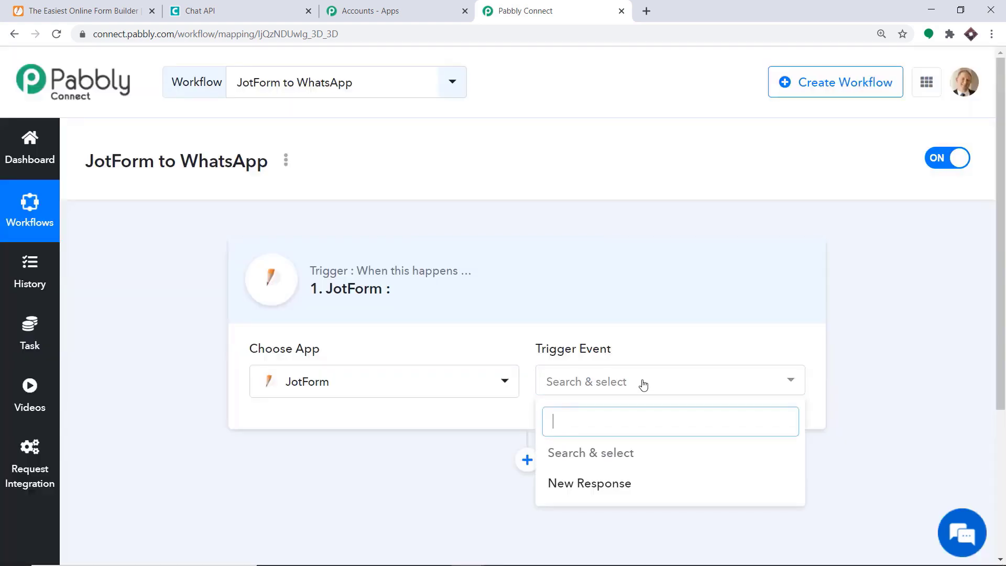
left_click(635, 481)
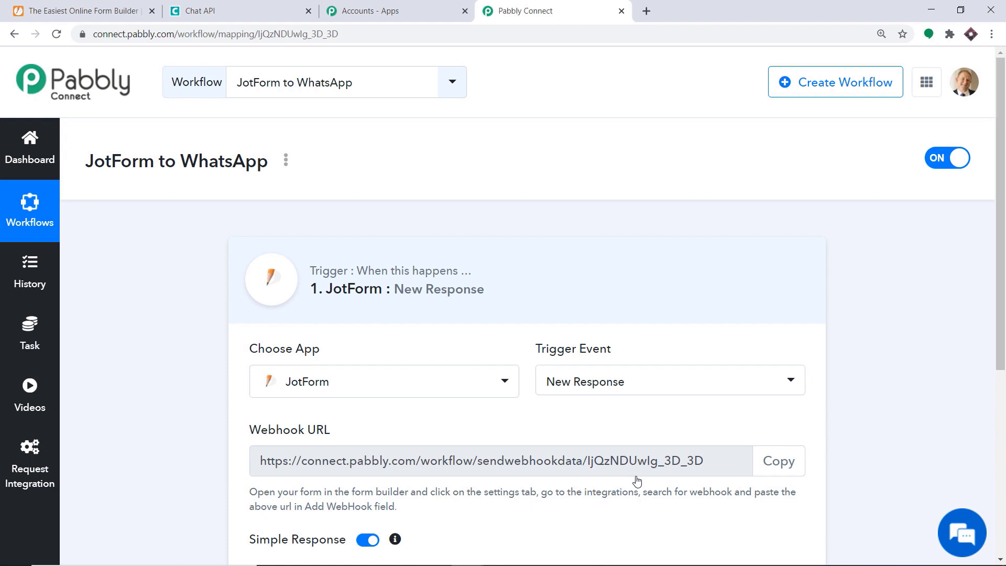
scroll(637, 481, "down", 3)
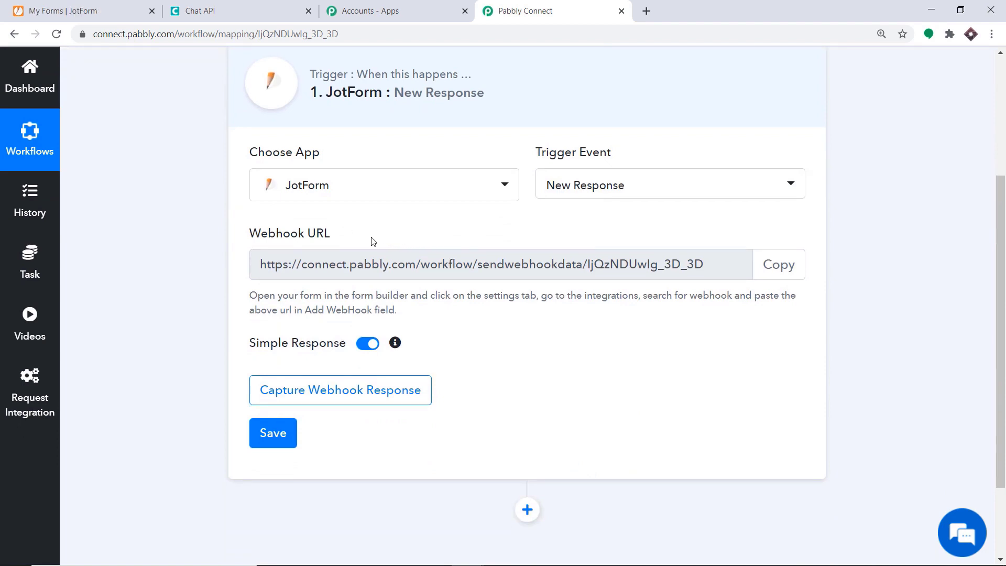
Open the Kid's Registration Form's existing WebHooks integration and start removing it.
left_click(87, 7)
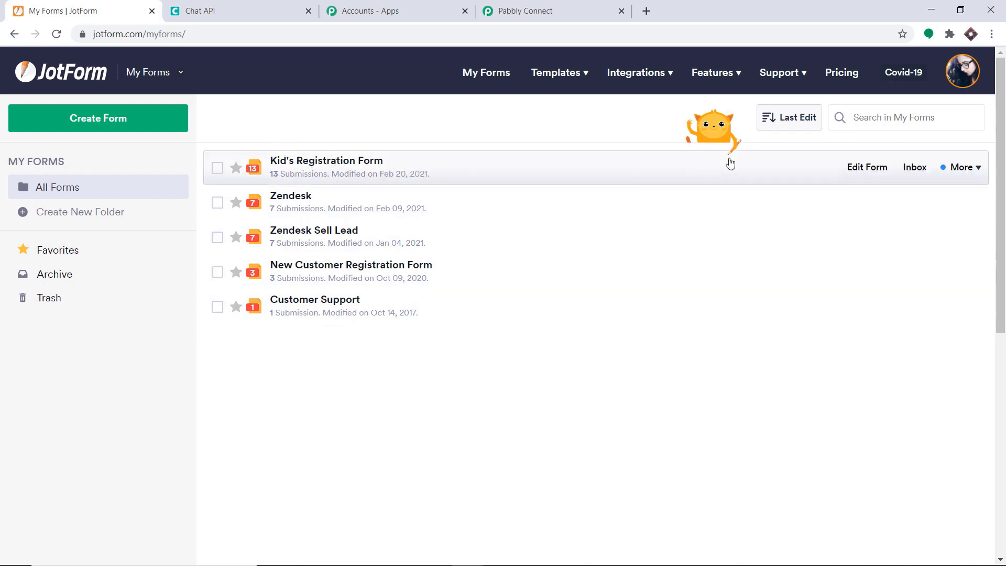
left_click(865, 167)
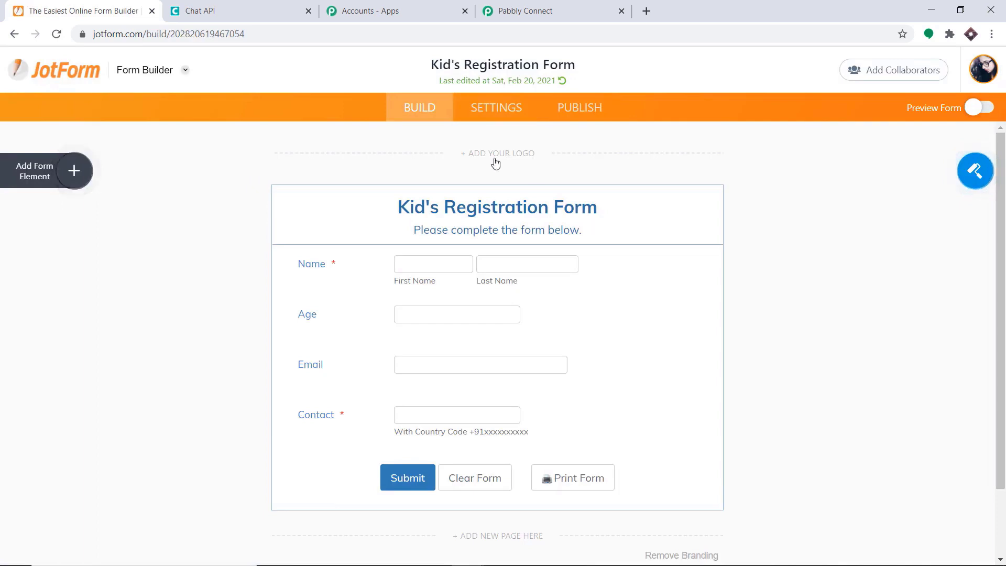
left_click(498, 115)
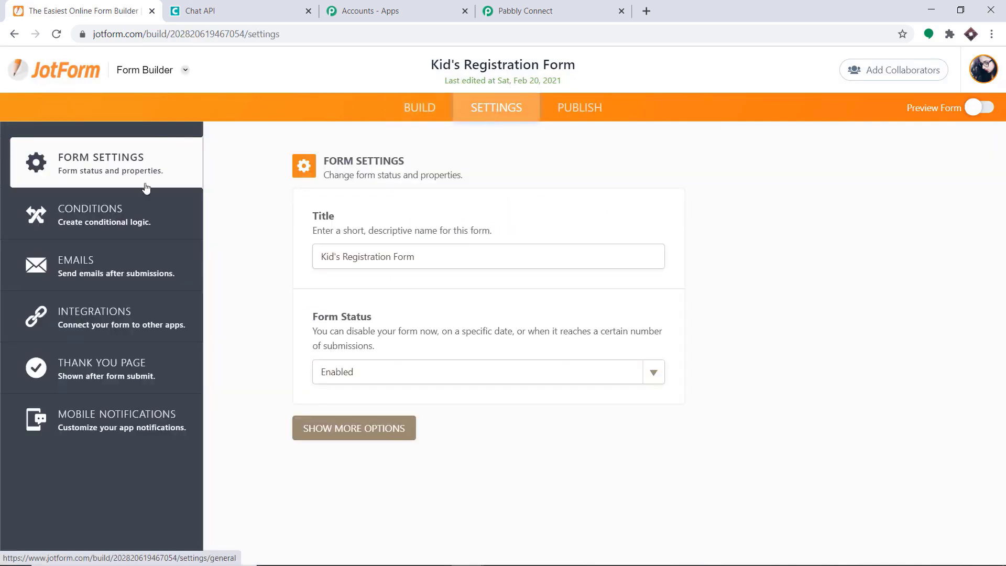
left_click(78, 310)
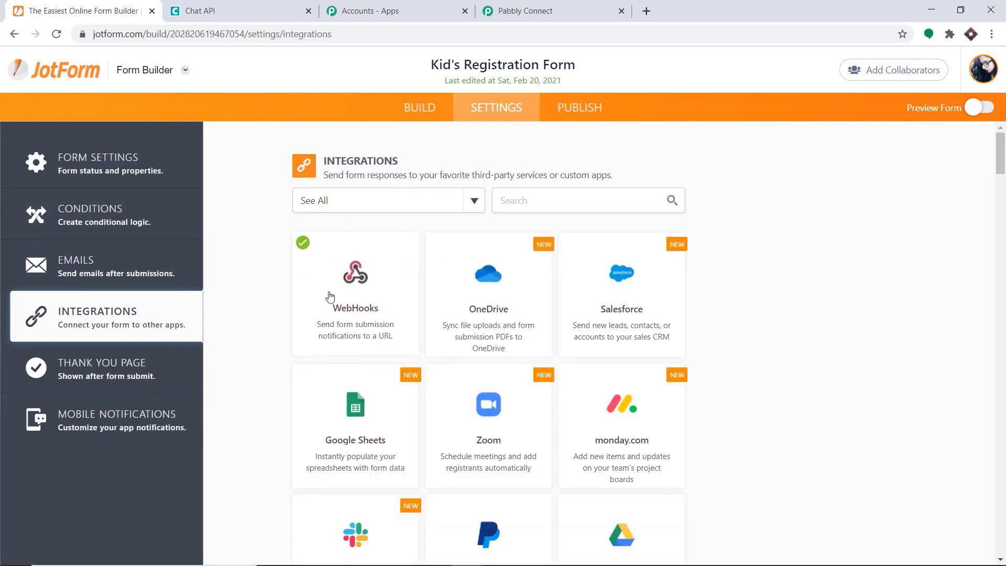
left_click(366, 274)
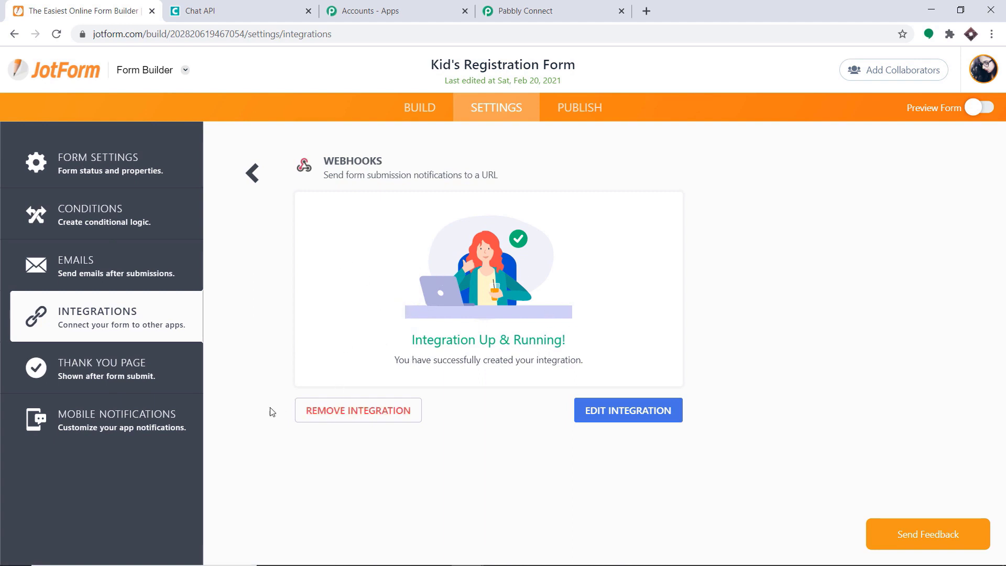
left_click(375, 411)
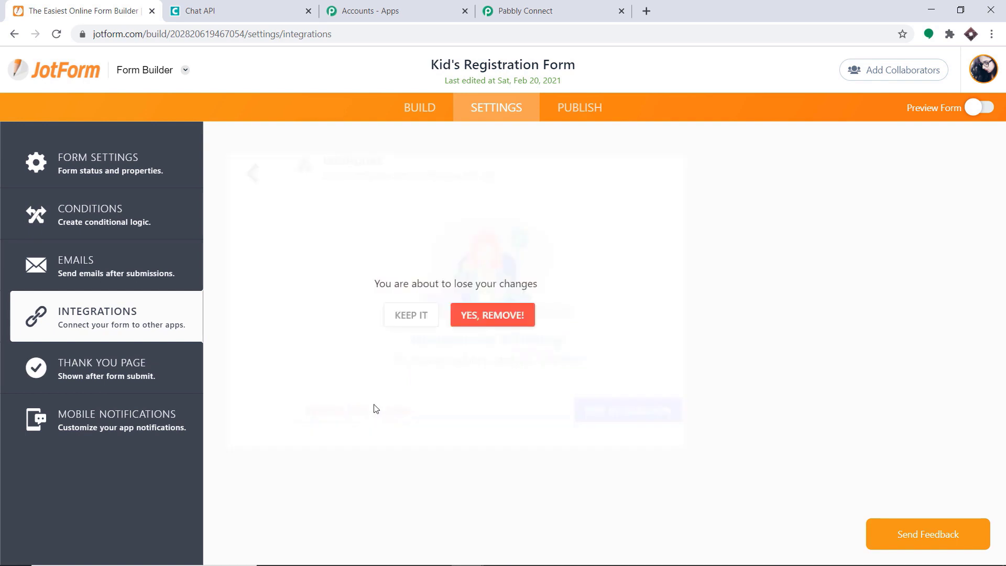
Confirm removing the old webhook and start a new WebHooks integration with an empty URL field.
left_click(515, 314)
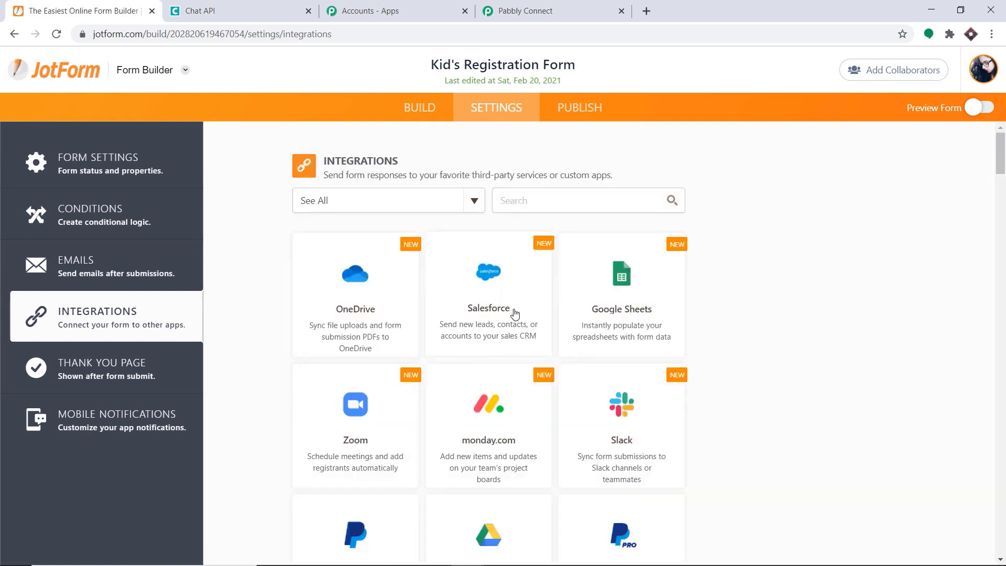
left_click(512, 200)
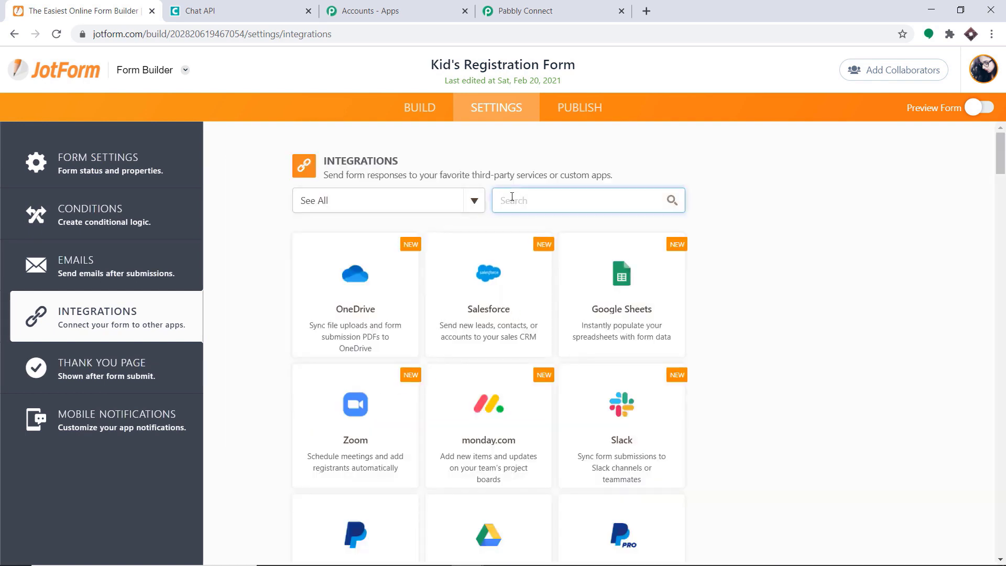
type("webh")
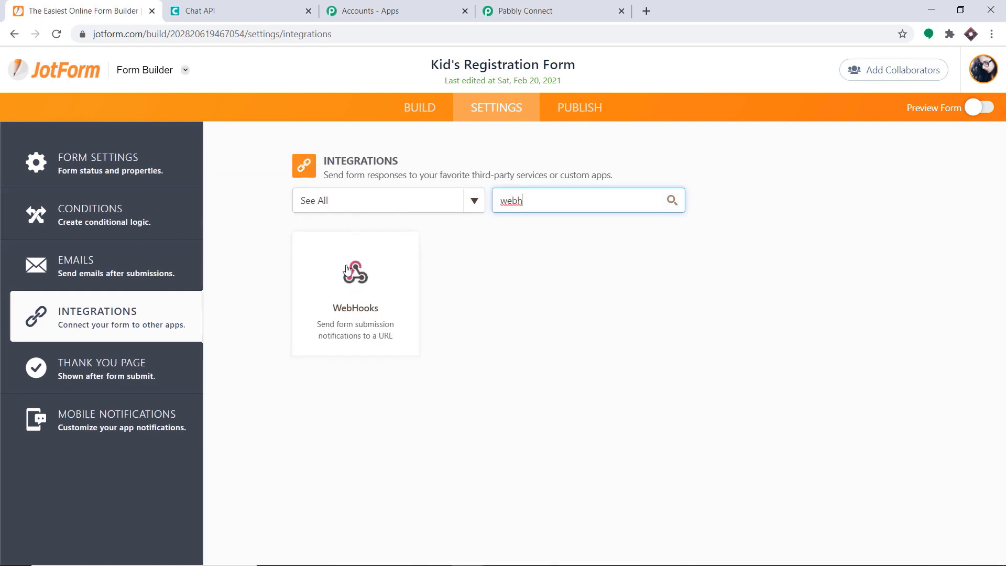
left_click(348, 272)
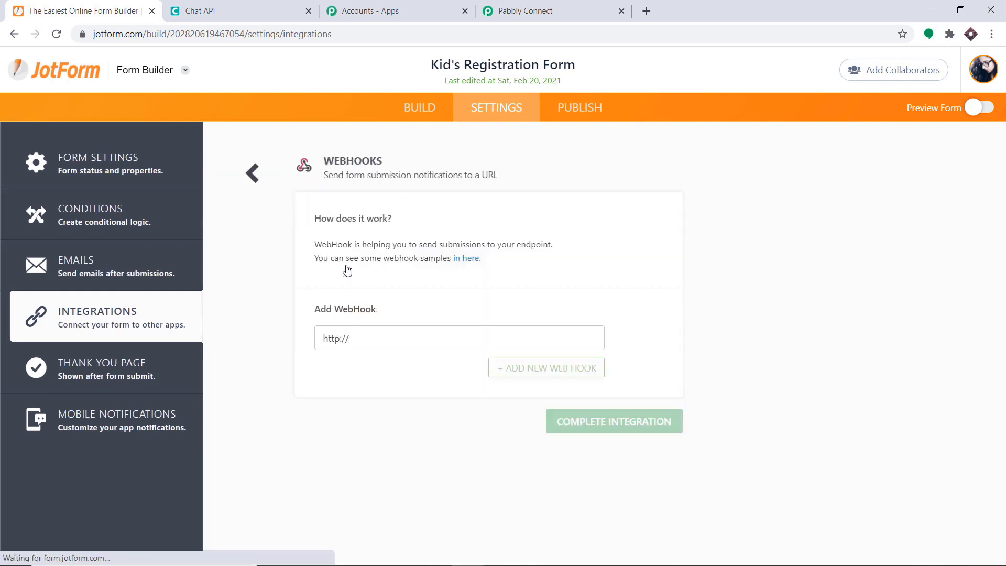
left_click(359, 337)
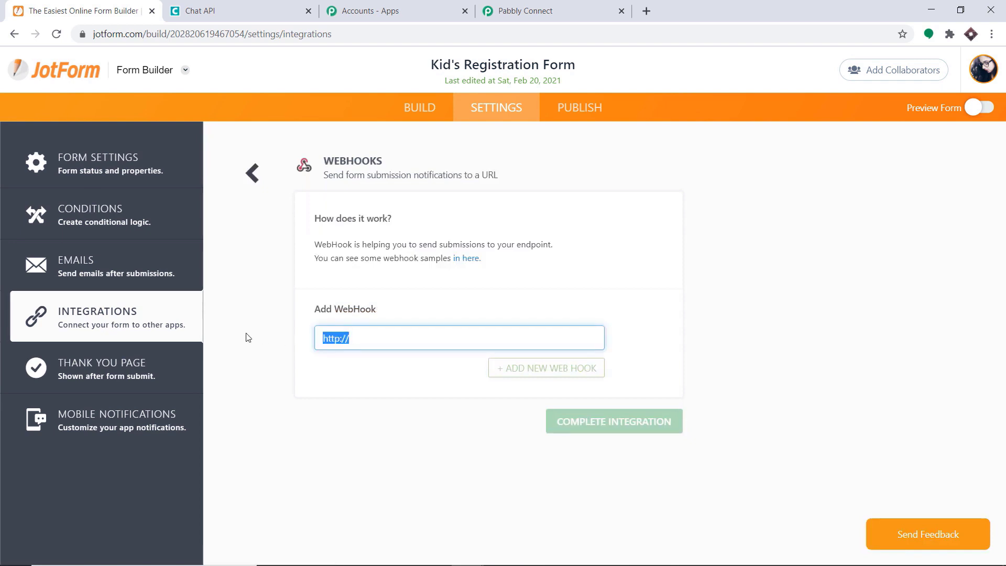
key("BackSpace")
Paste the Pabbly Connect webhook URL into the WebHooks integration and complete it.
left_click(535, 14)
left_click(769, 267)
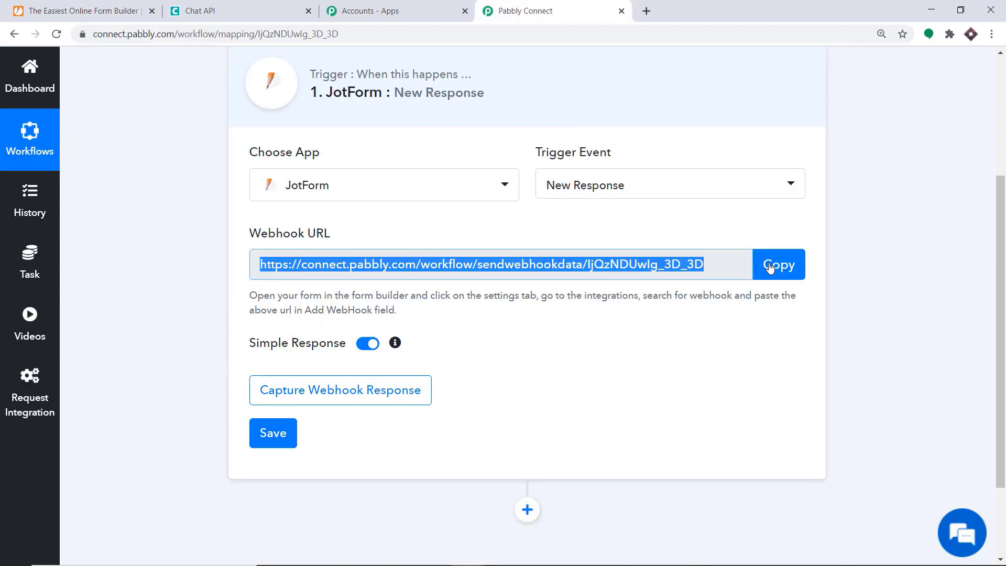
left_click(99, 10)
left_click(354, 336)
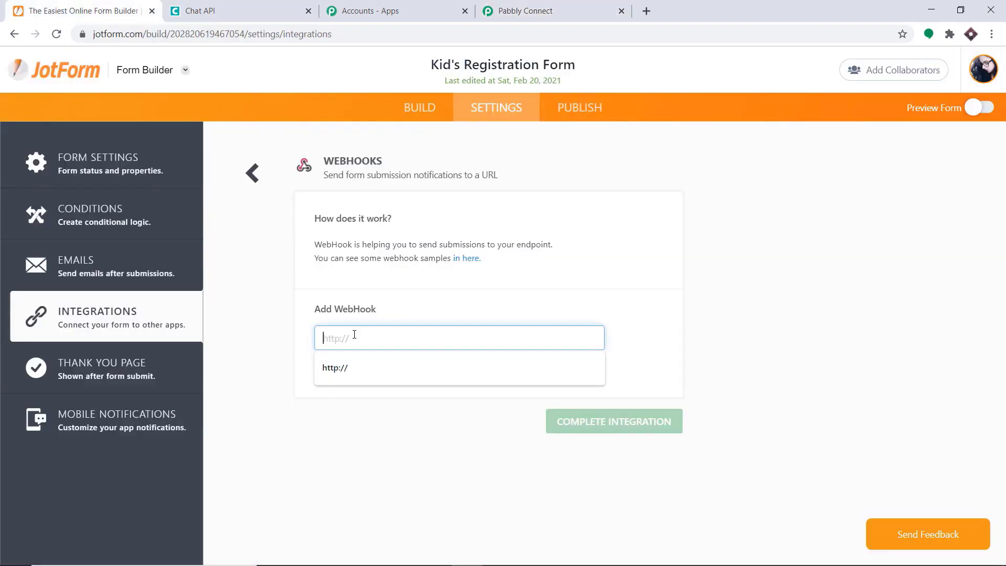
right_click(354, 337)
left_click(370, 377)
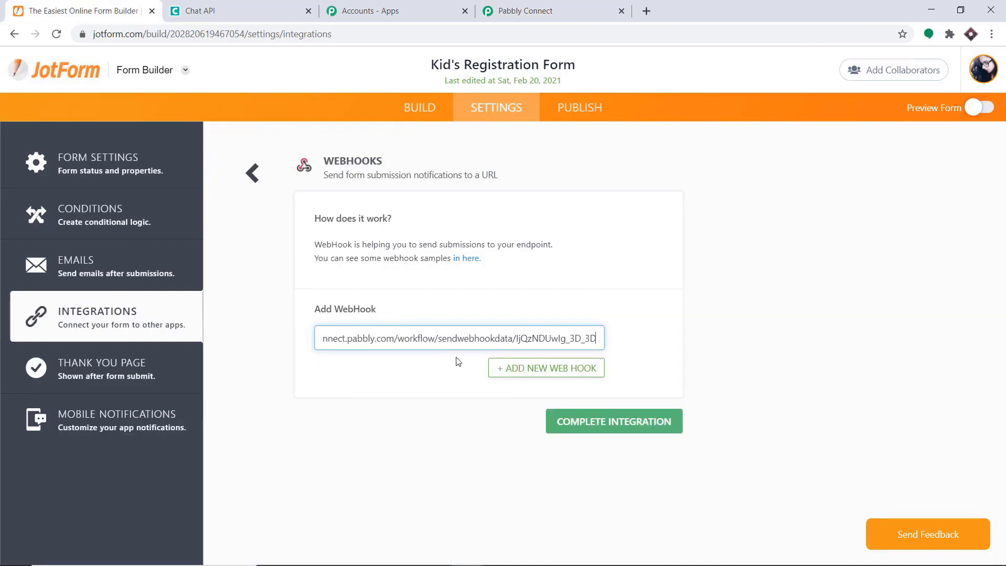
left_click(555, 373)
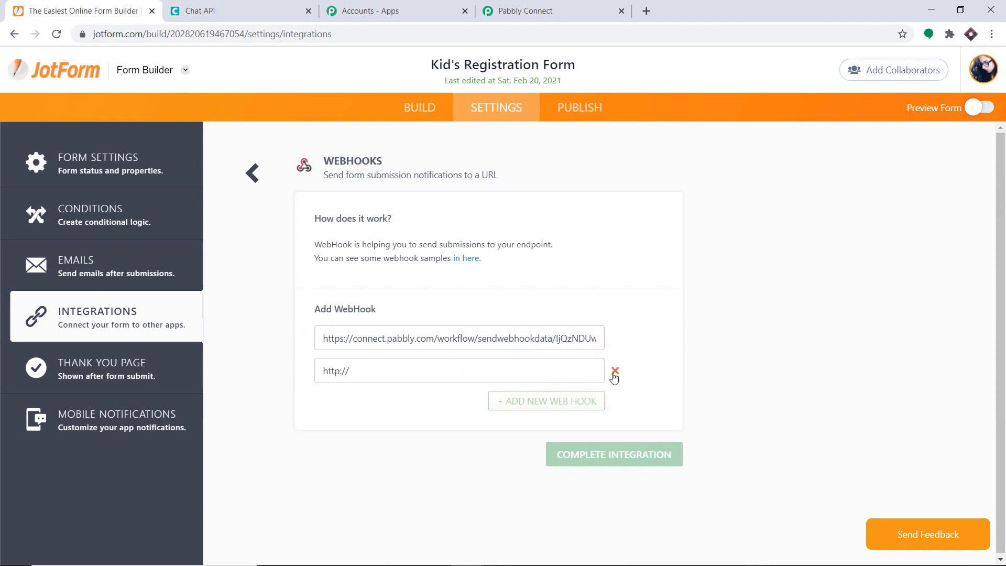
left_click(612, 374)
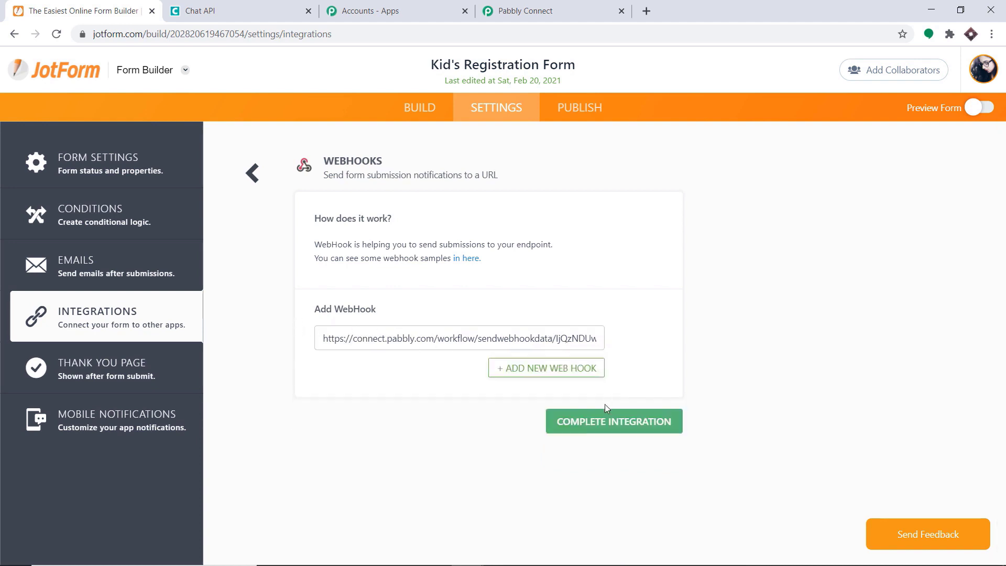
left_click(630, 429)
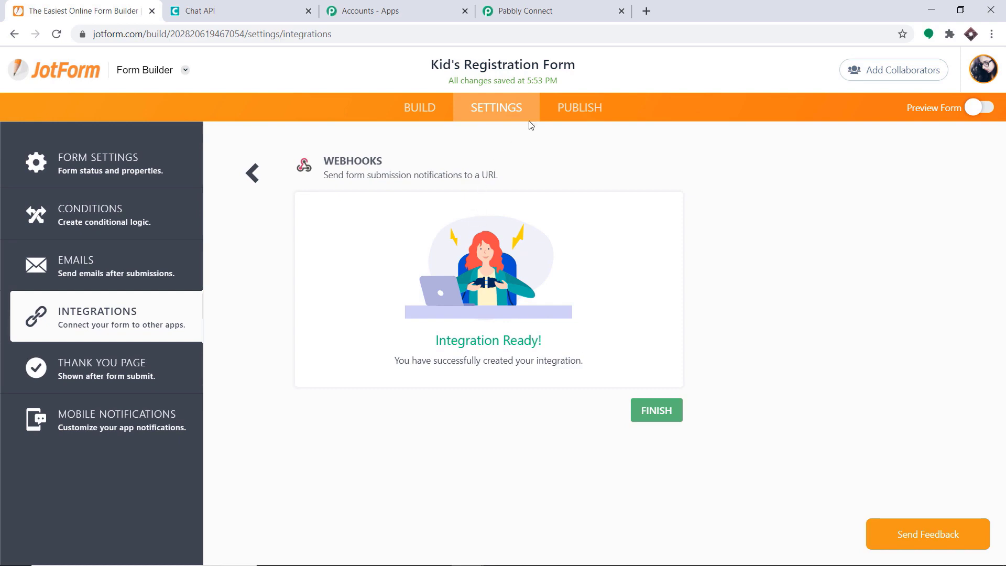
Set the Pabbly Connect trigger to wait for a webhook response.
left_click(566, 113)
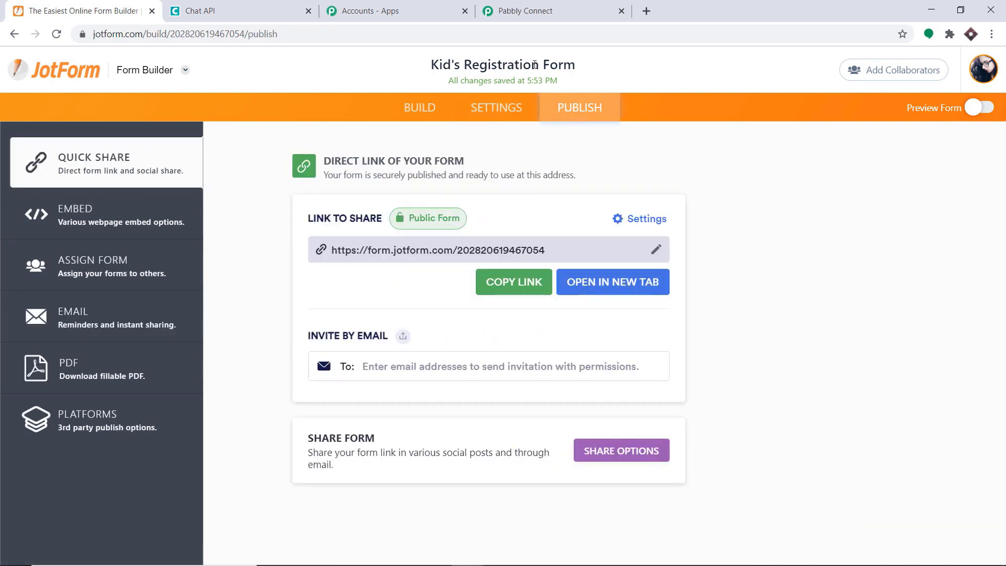
left_click(524, 10)
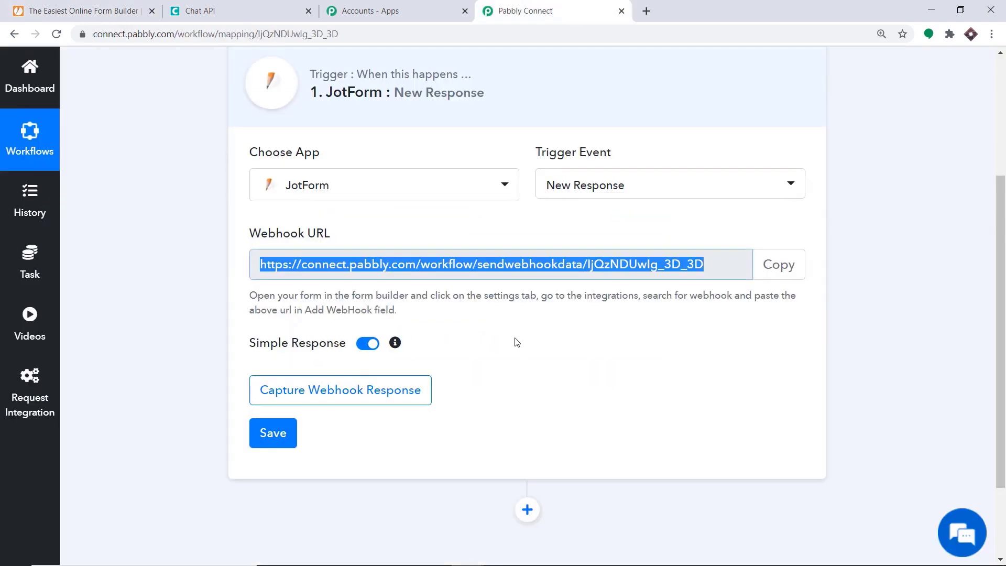
left_click(65, 9)
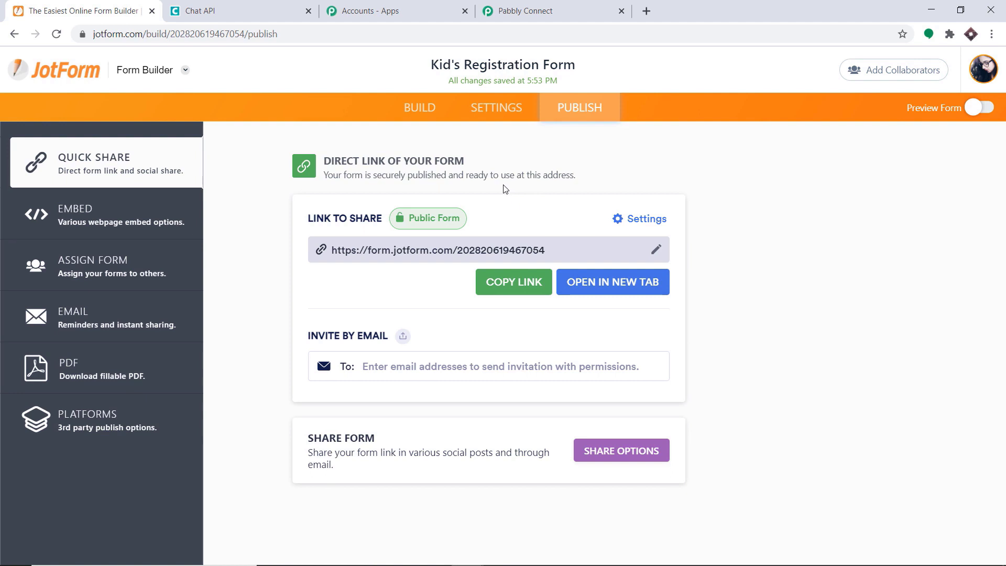
left_click(556, 6)
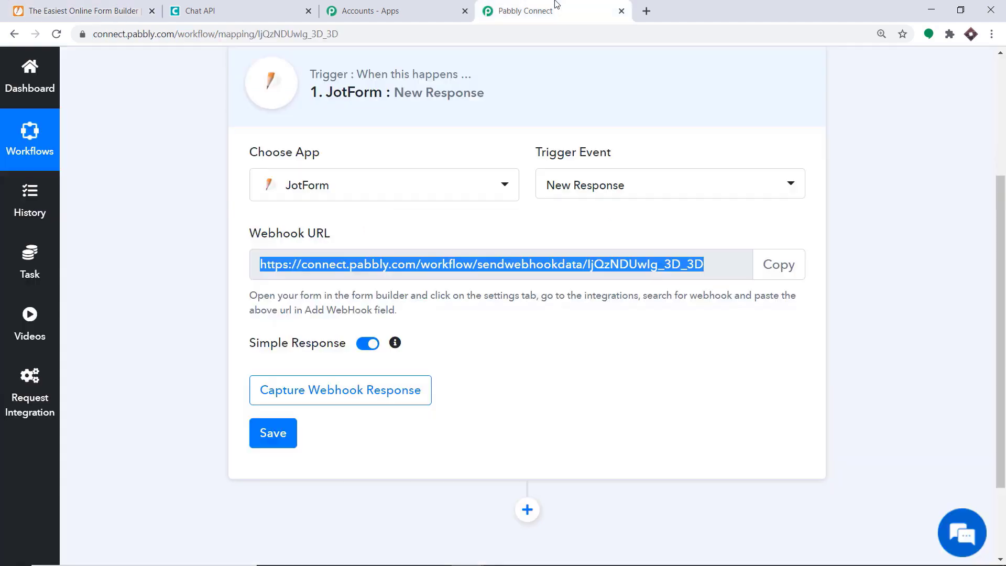
left_click(354, 390)
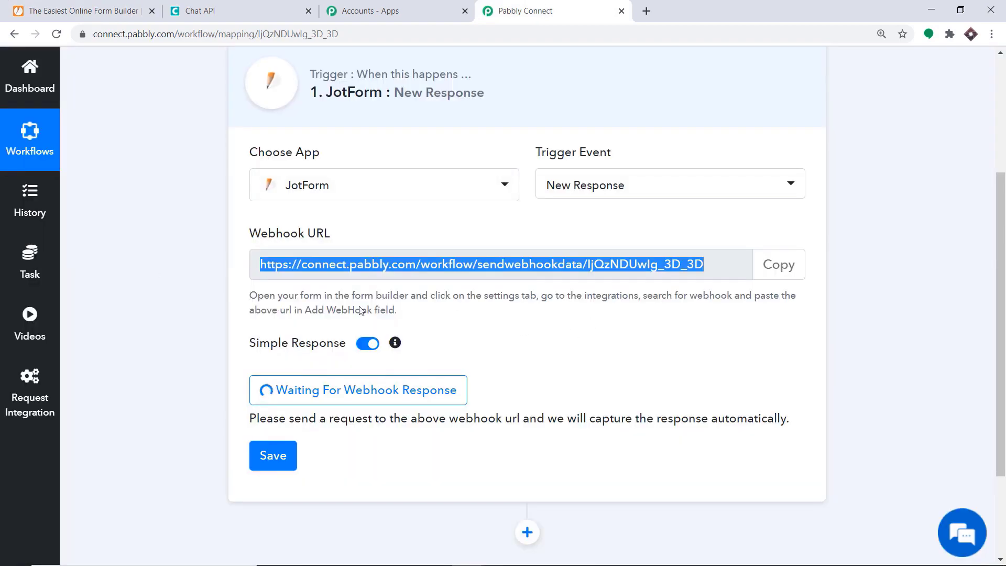
Copy the form's public link from JotForm's Publish page and open a new browser tab.
left_click(125, 6)
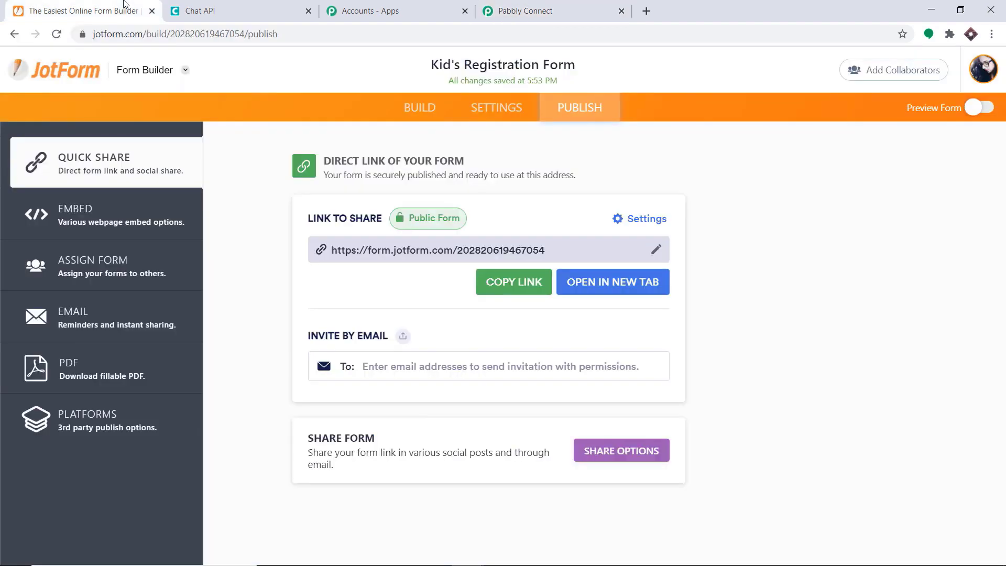
left_click(510, 290)
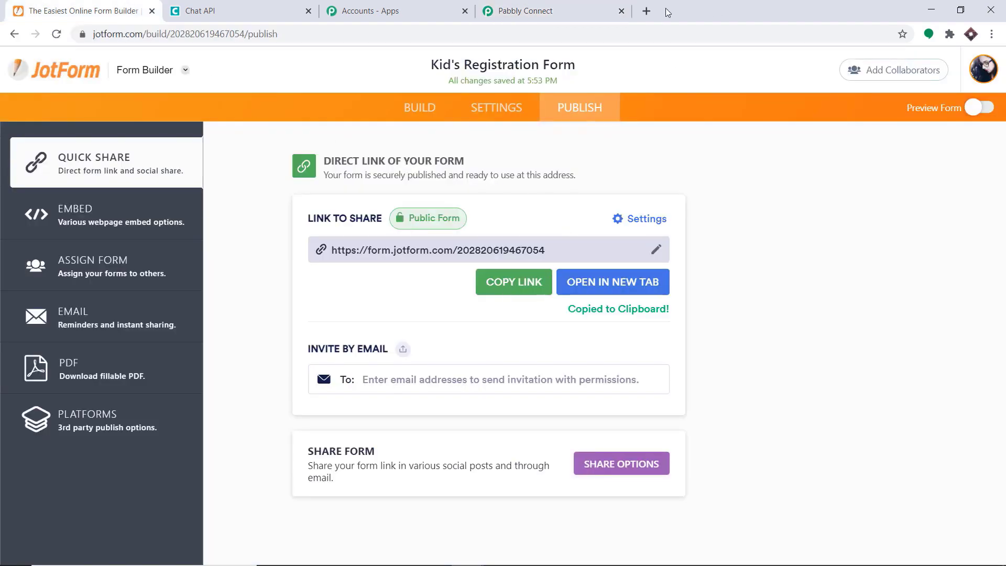
left_click(647, 11)
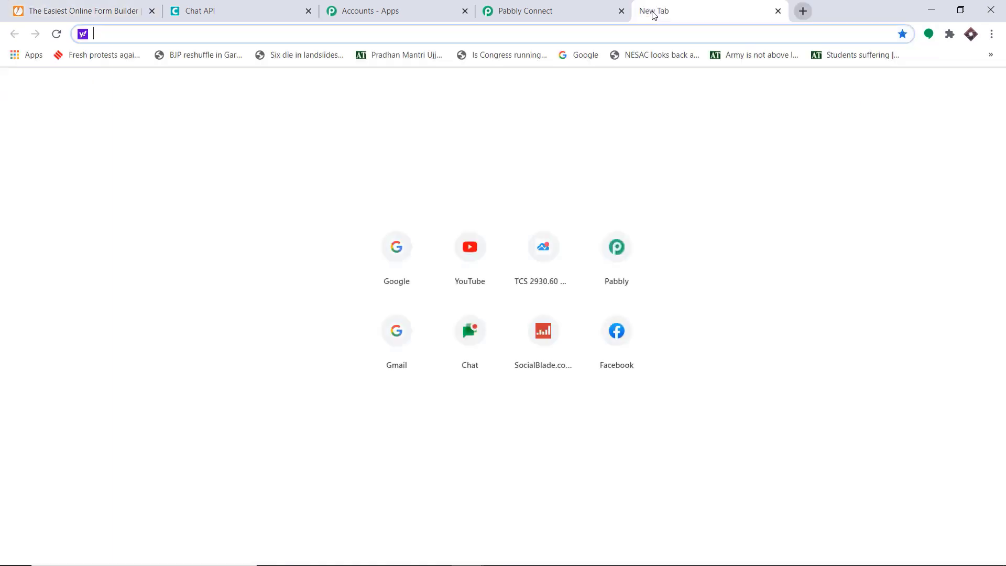
Load the public Kid's Registration Form and autofill the name, email and contact fields.
key("ctrl+v")
key("Return")
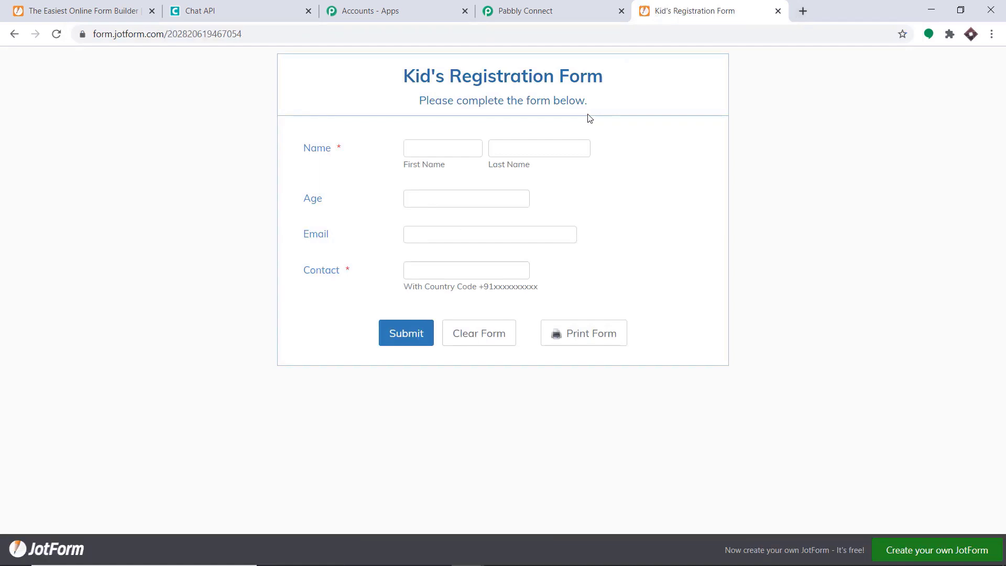
left_click(413, 148)
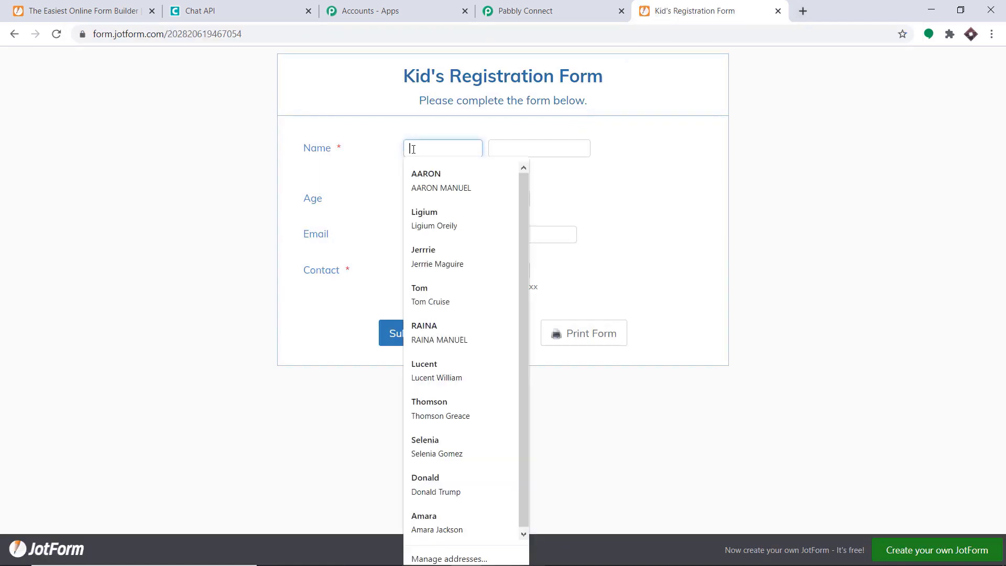
left_click(426, 188)
Enter age 13, replace the contact with a phone number, and submit the form.
left_click(425, 196)
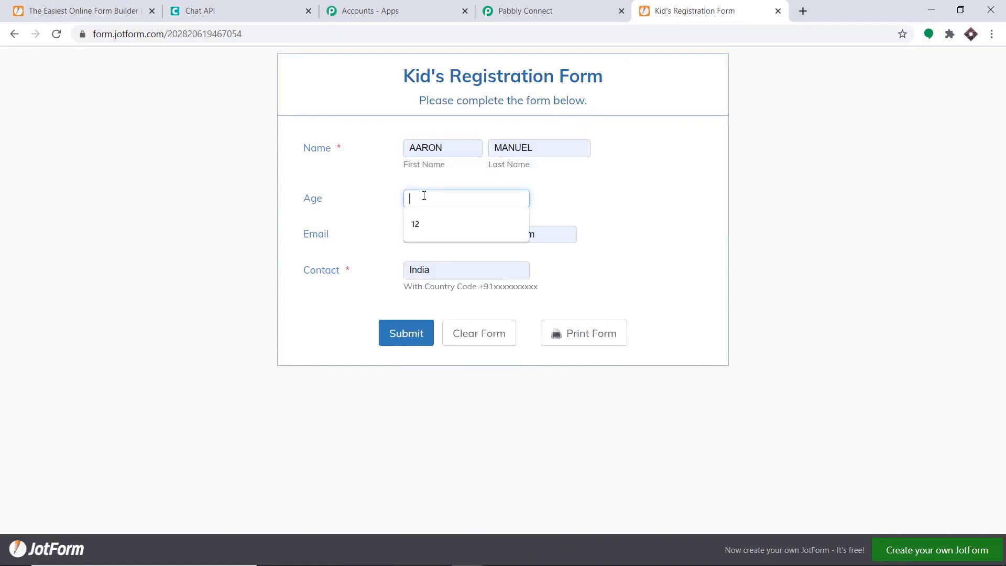
type("13")
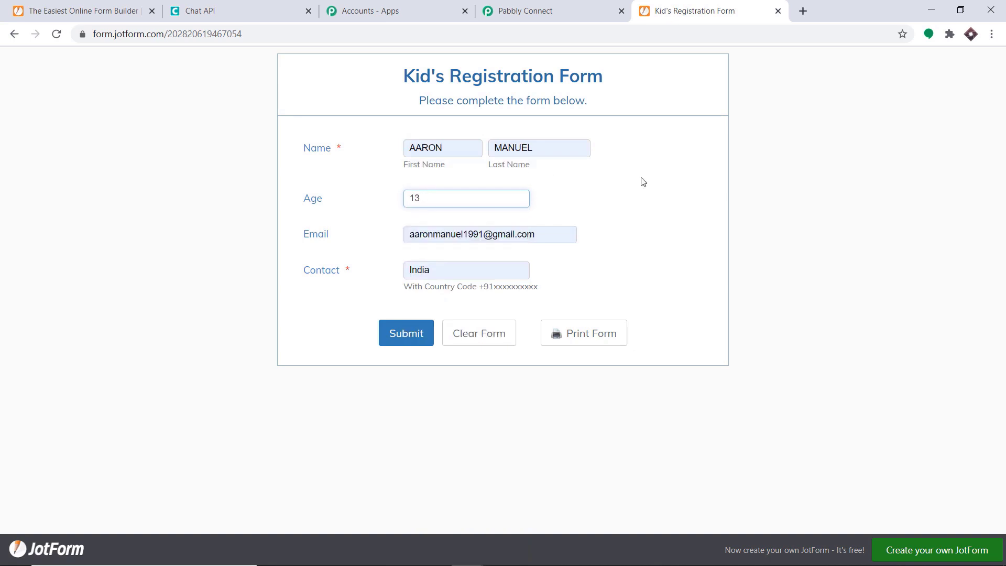
left_click(640, 179)
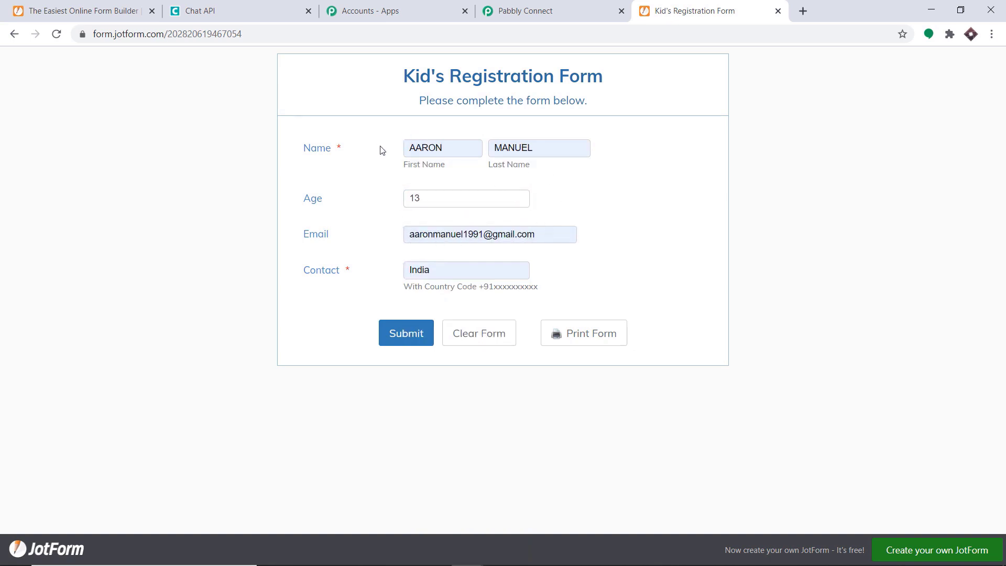
left_click(438, 269)
key("BackSpace")
key("BackSpace")
key("BackSpace")
key("BackSpace")
key("BackSpace")
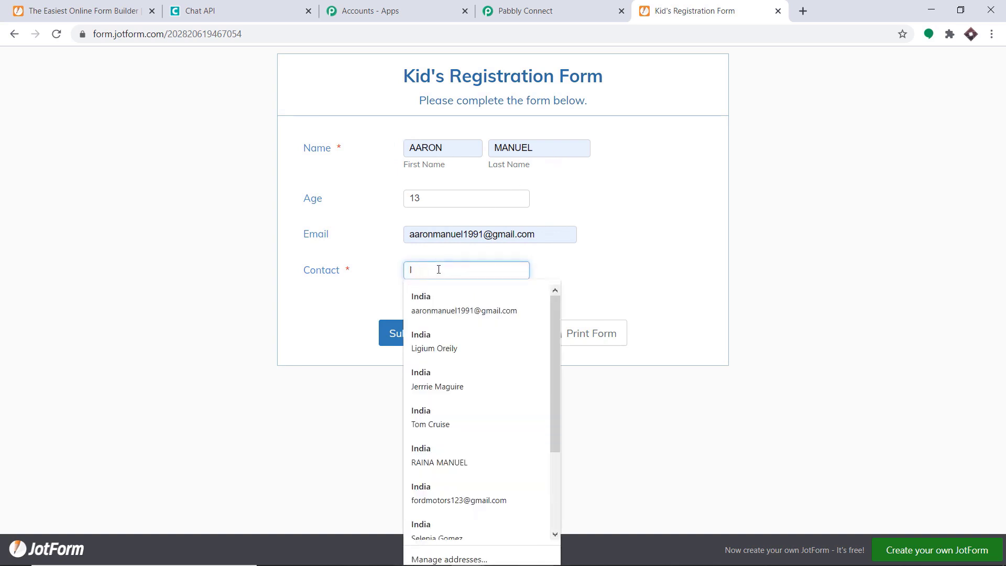
key("ctrl+v")
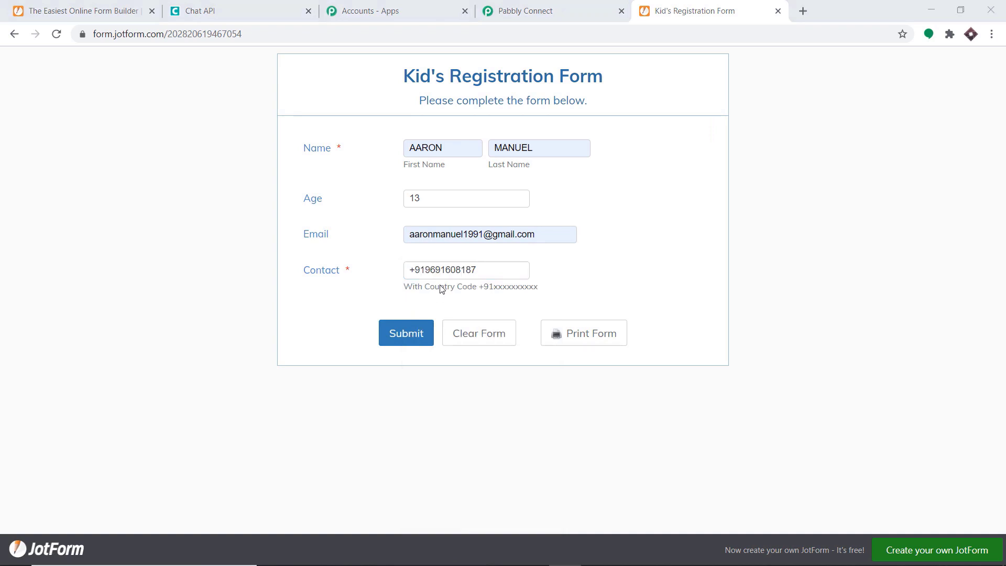
left_click(397, 336)
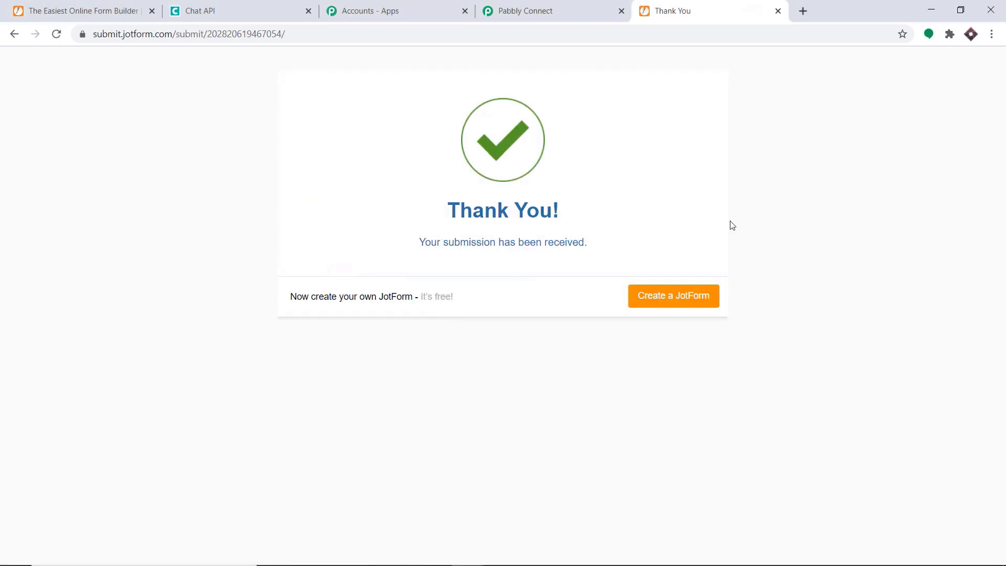
Review the captured response fields: name, age 13, email, contact, event_id and type WEB.
left_click(576, 4)
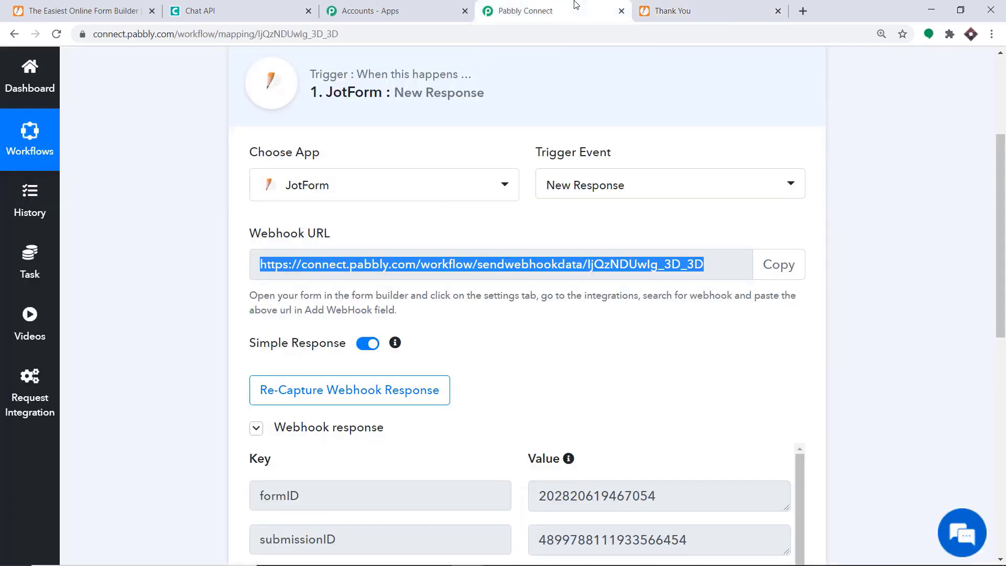
scroll(631, 212, "down", 3)
scroll(632, 212, "down", 2)
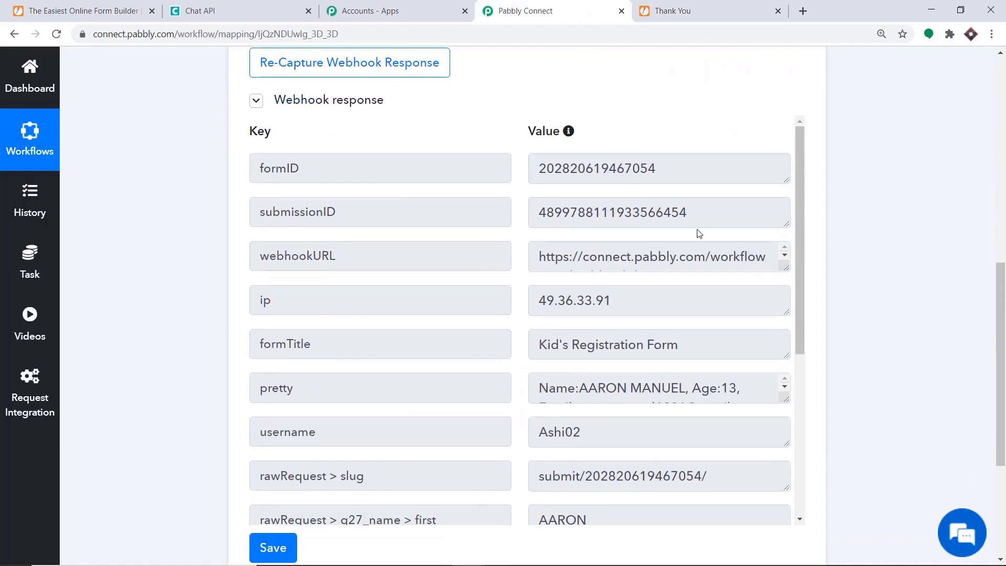
scroll(710, 253, "down", 1)
scroll(952, 344, "down", 3)
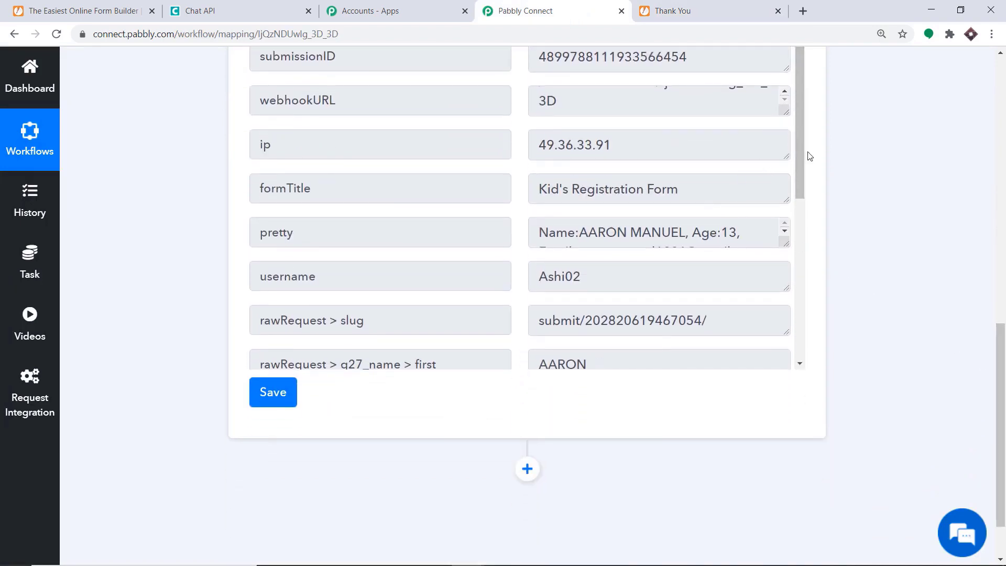
left_click_drag(801, 155, 801, 176)
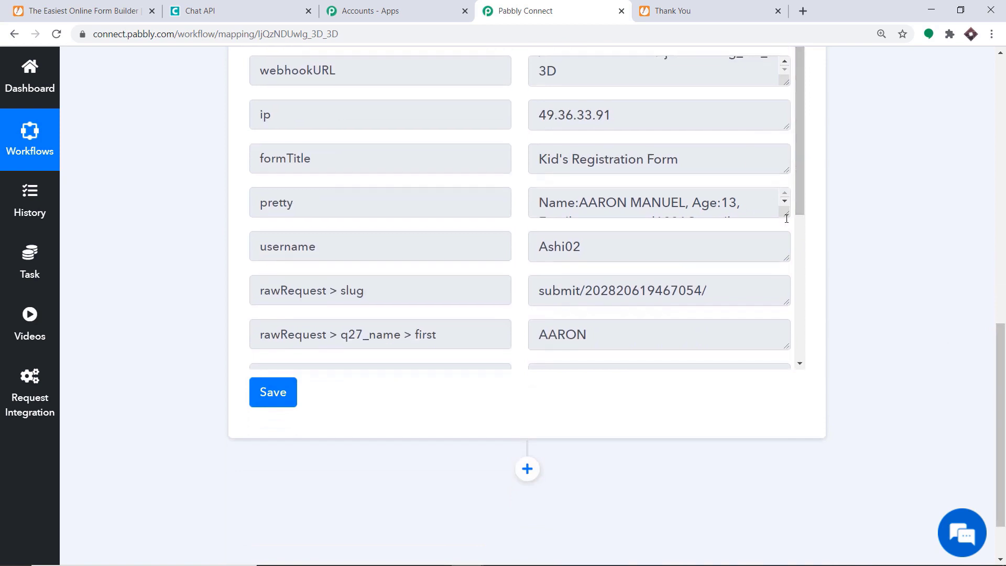
left_click_drag(787, 215, 789, 277)
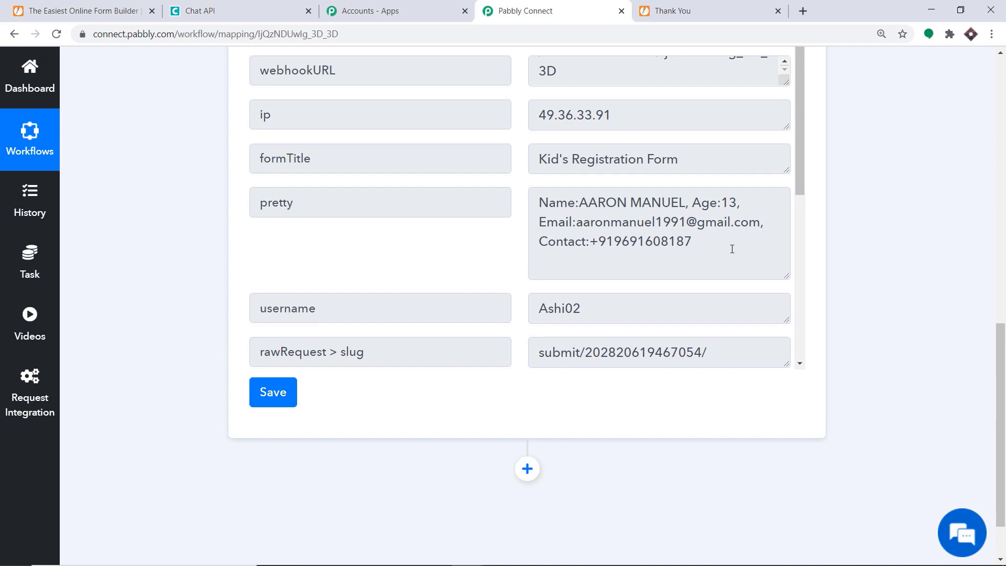
scroll(702, 219, "down", 1)
scroll(696, 220, "down", 2)
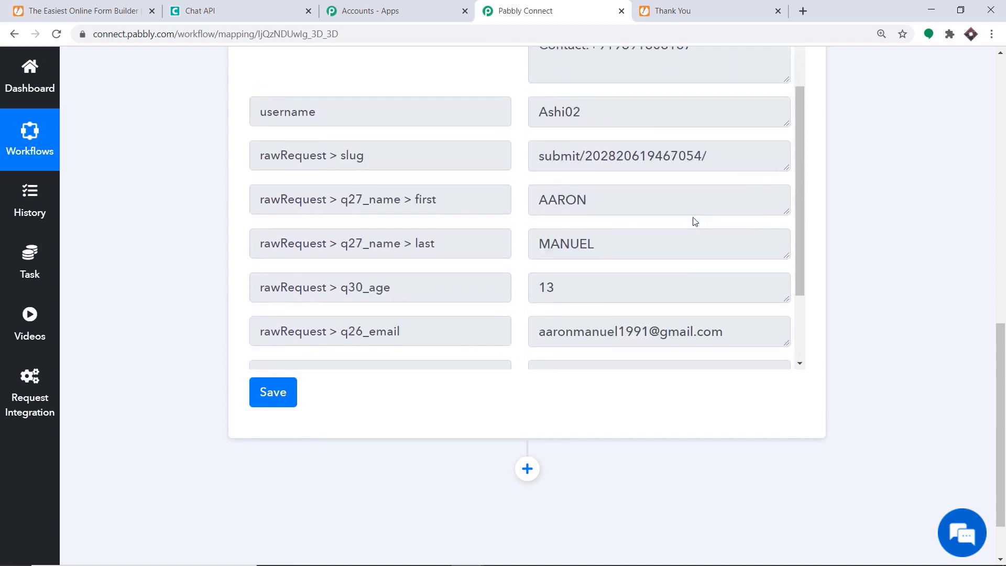
scroll(563, 275, "down", 1)
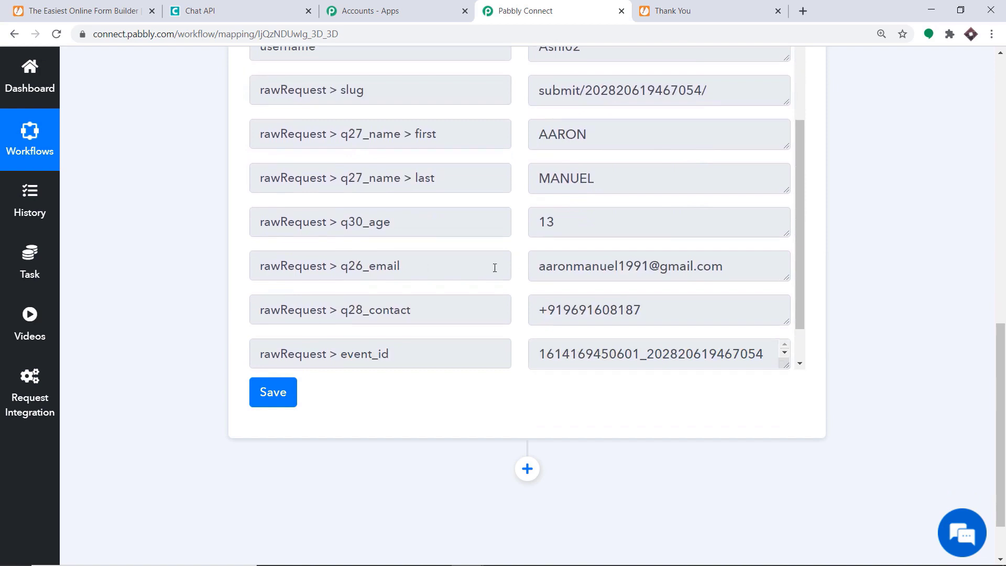
scroll(603, 260, "down", 1)
scroll(655, 260, "down", 1)
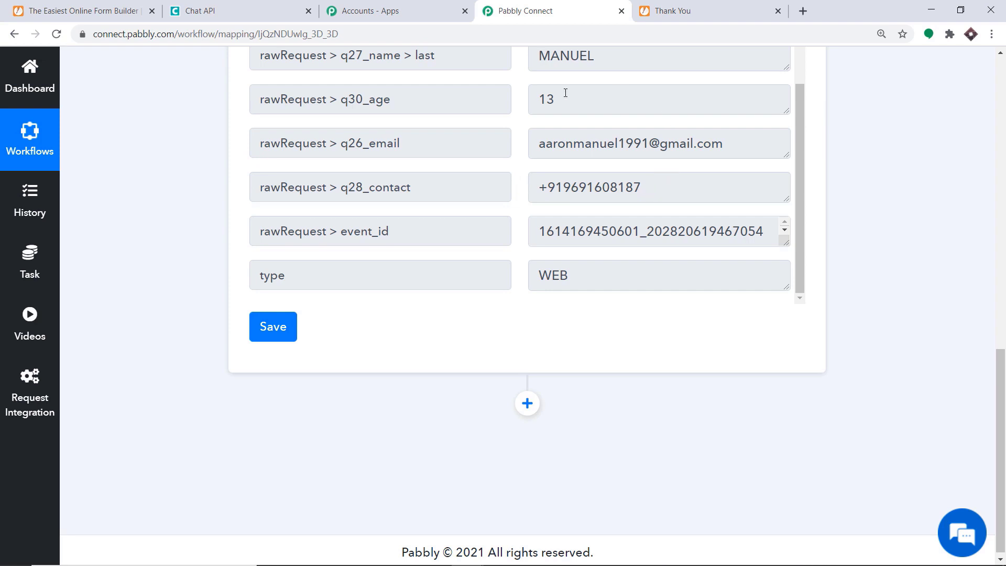
Add an action step after the trigger using the Chat API app.
left_click(528, 404)
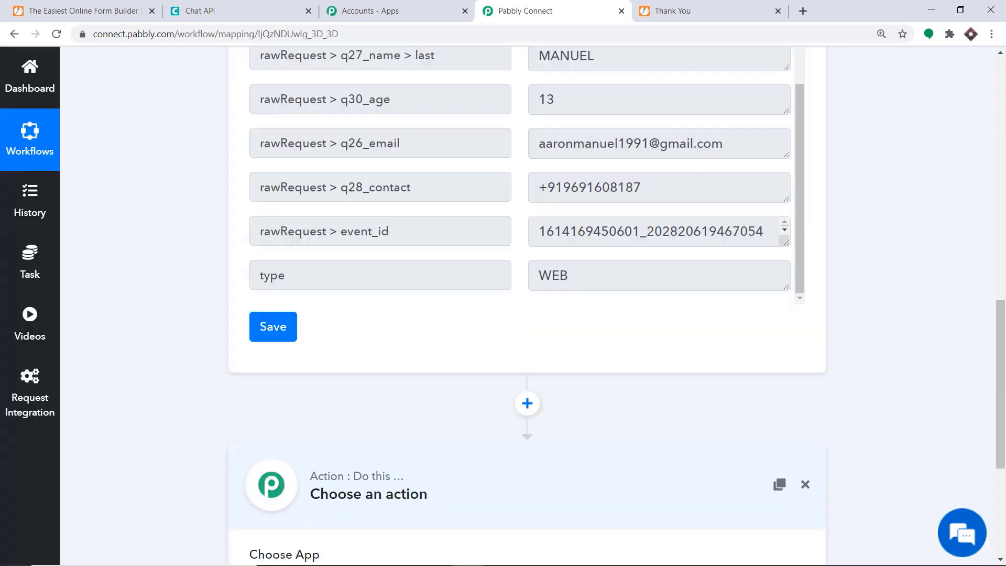
scroll(1005, 404, "down", 5)
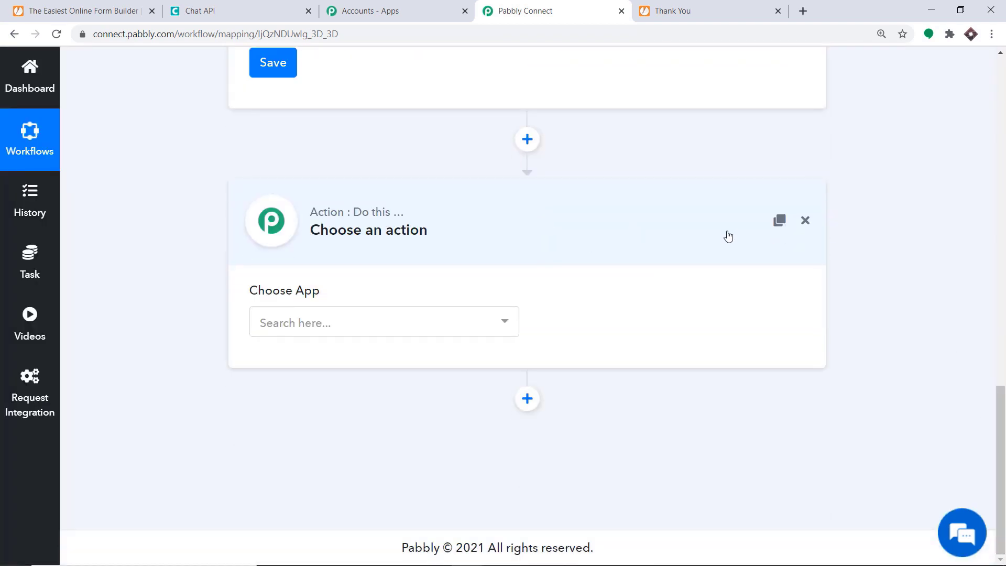
left_click(326, 320)
type("chat")
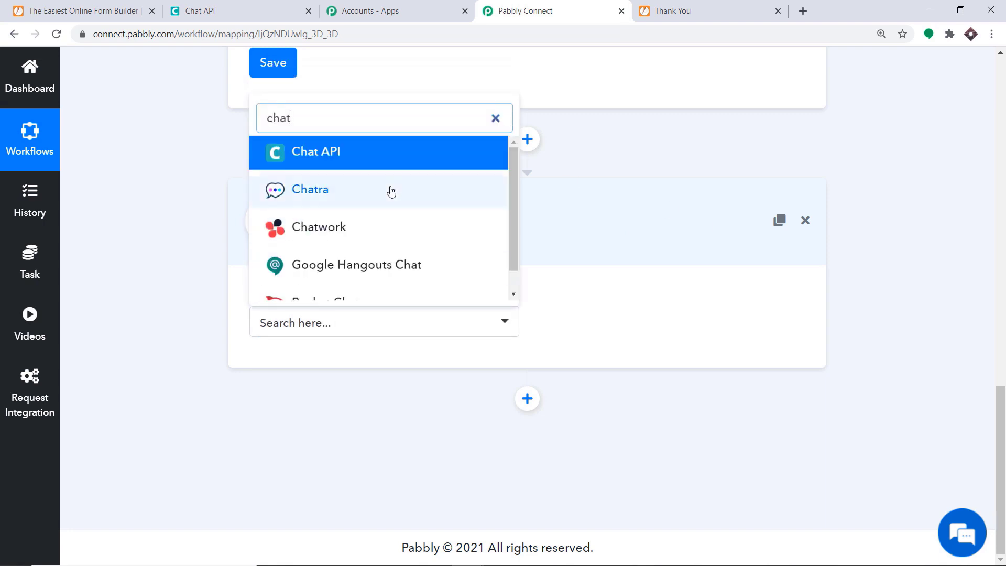
left_click(395, 152)
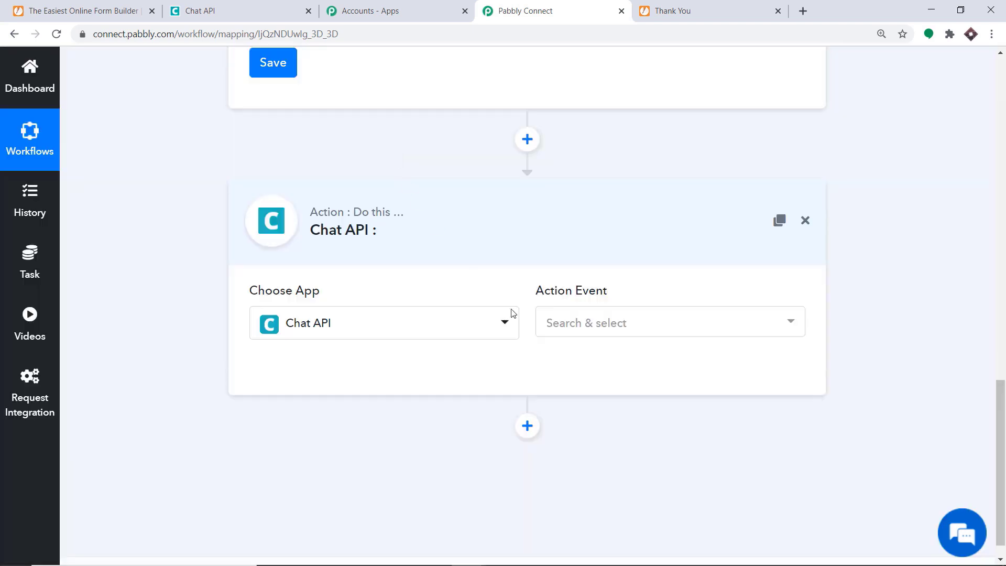
Set the Chat API action event to Send Message.
left_click(629, 323)
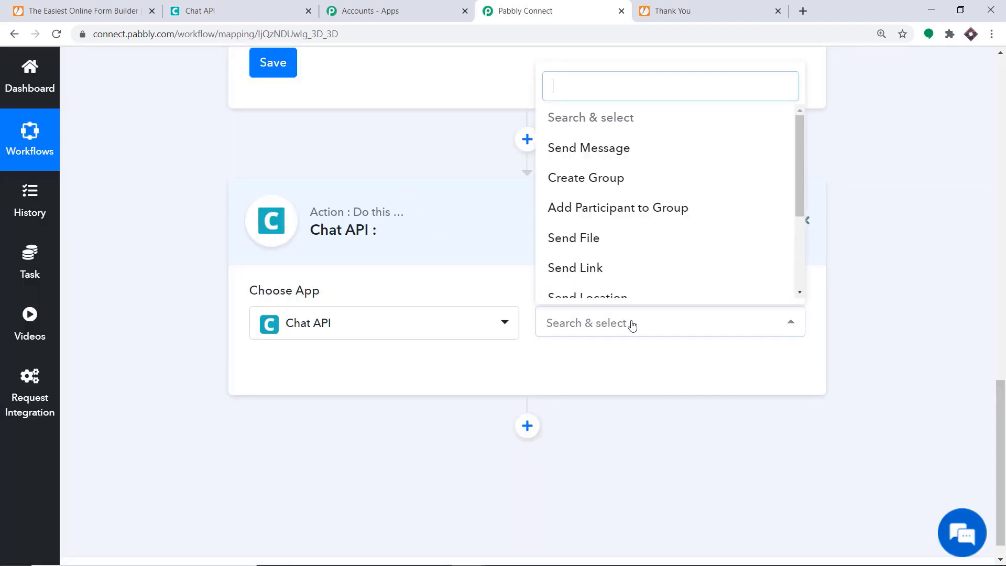
left_click(611, 152)
left_click(609, 324)
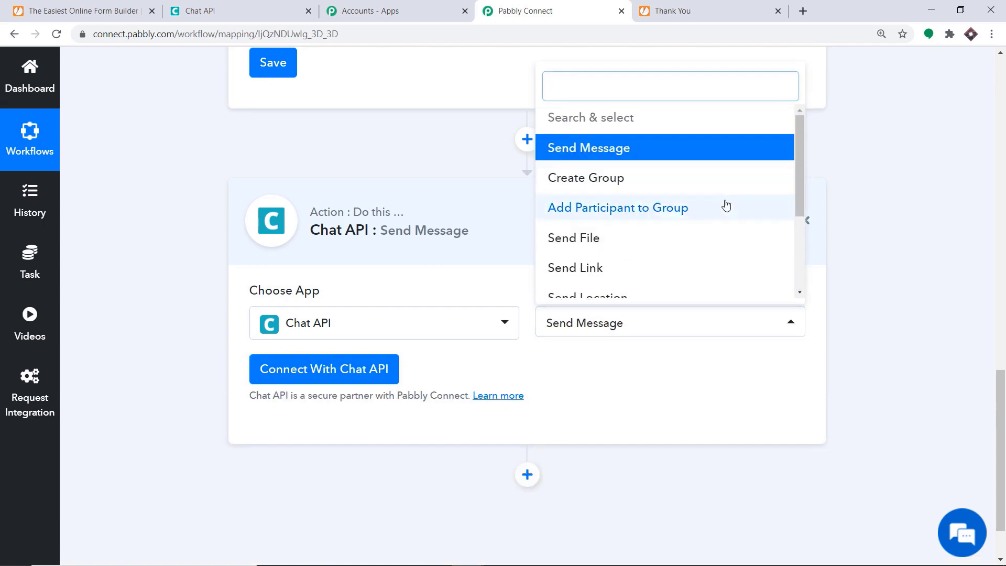
scroll(653, 280, "down", 1)
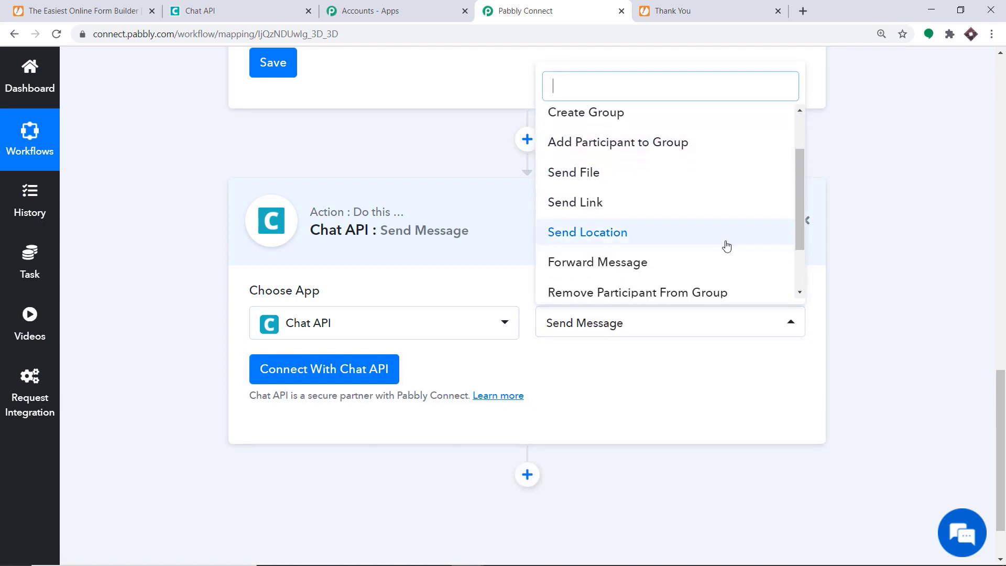
scroll(676, 178, "down", 2)
scroll(663, 155, "up", 4)
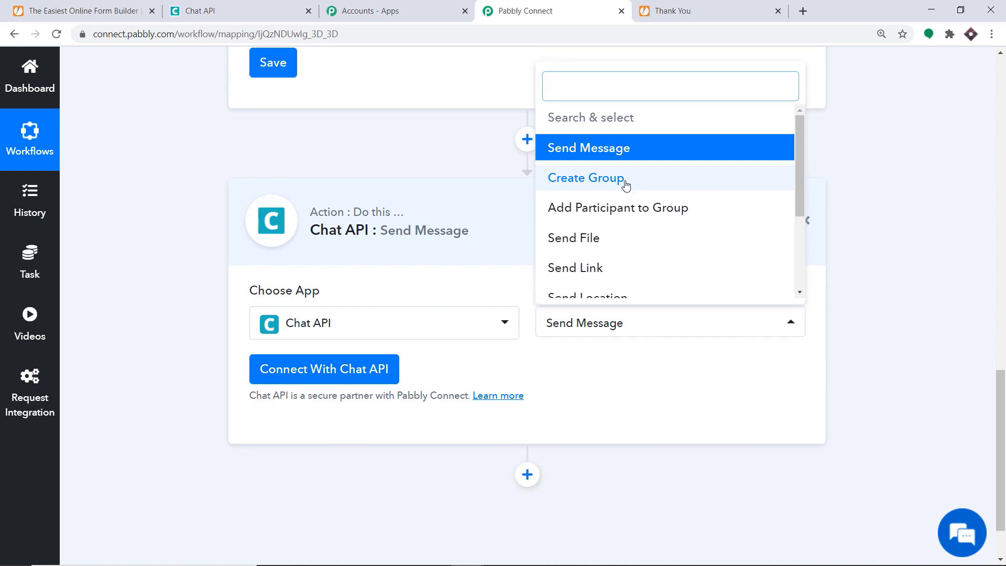
left_click(580, 349)
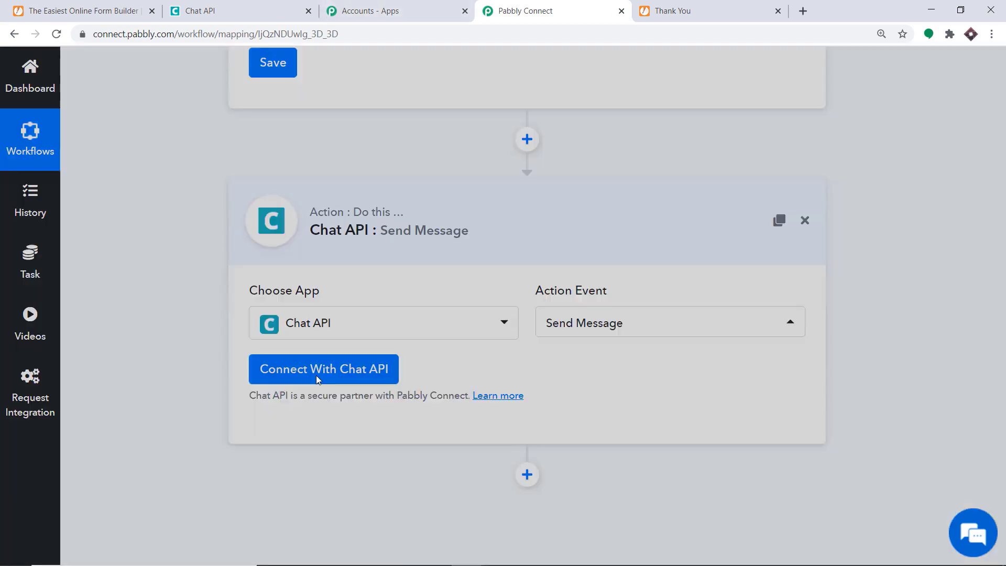
Start a Chat API connection and paste the instance's API URL into the credentials.
left_click(317, 377)
scroll(461, 205, "down", 1)
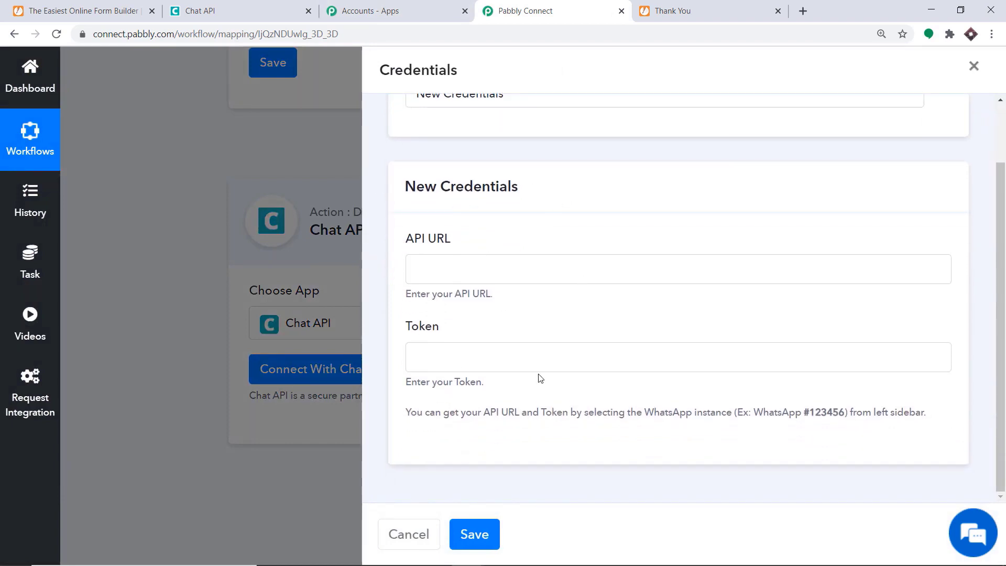
left_click(220, 11)
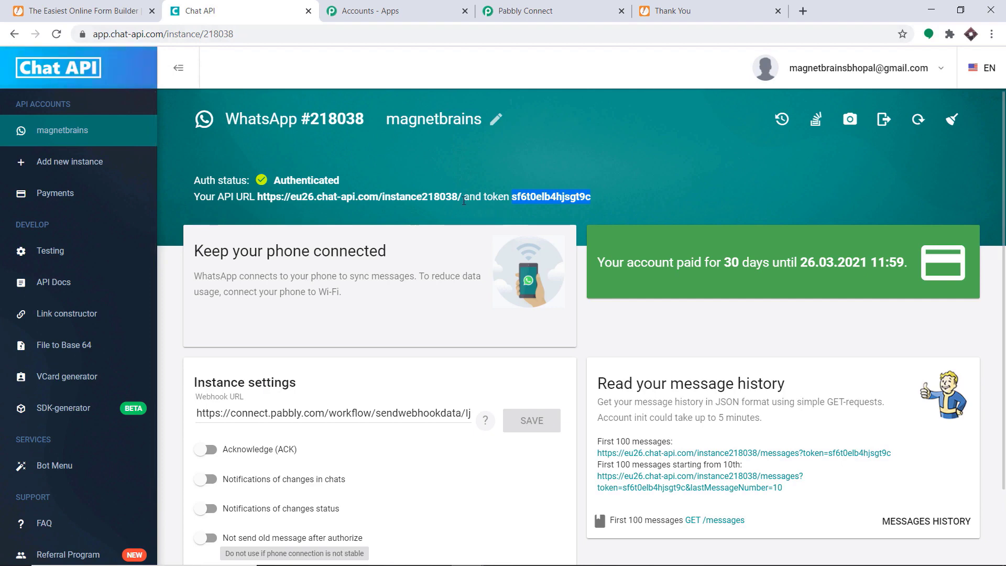
left_click_drag(322, 209, 259, 200)
right_click(259, 200)
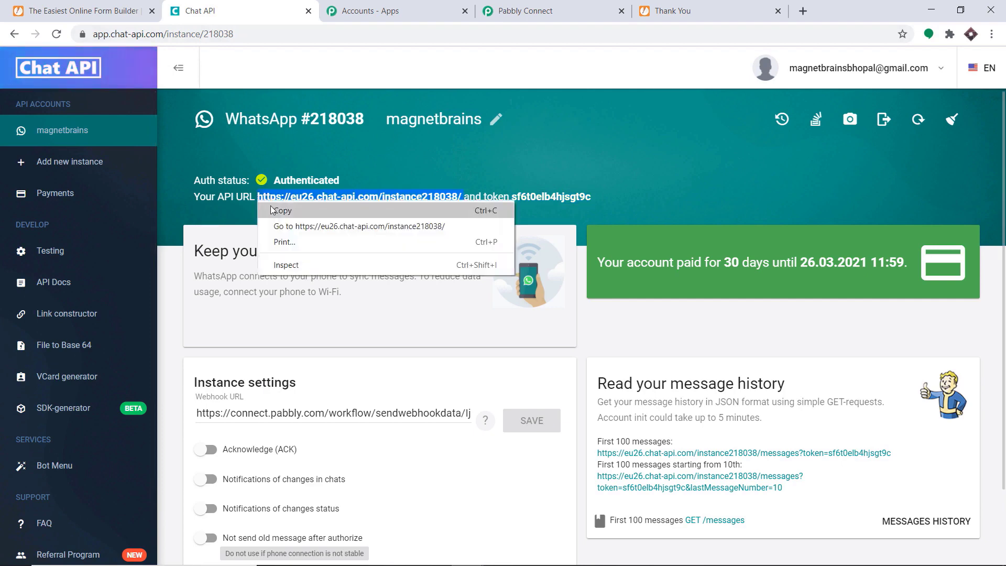
left_click(291, 209)
left_click(592, 5)
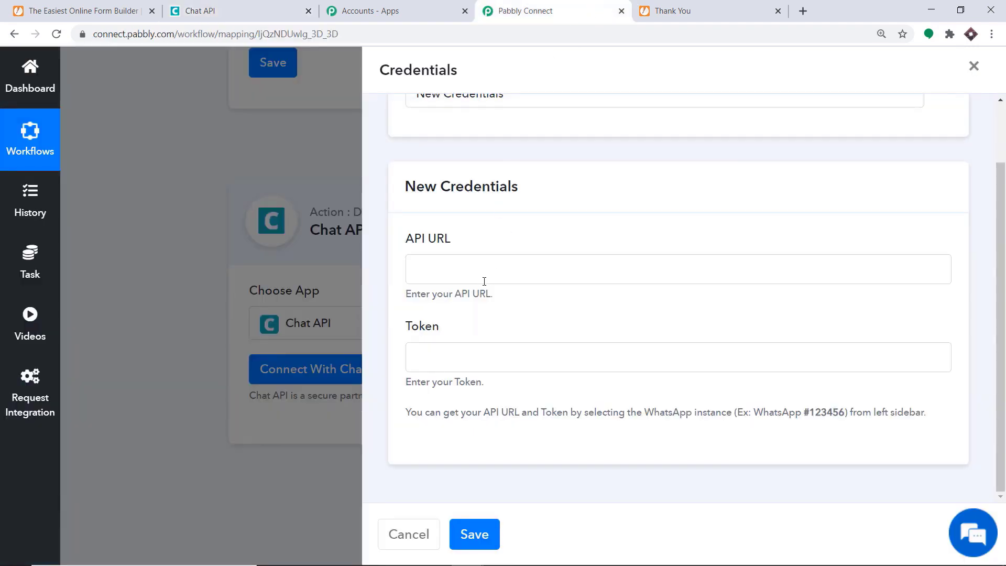
left_click(458, 272)
right_click(458, 276)
left_click(498, 380)
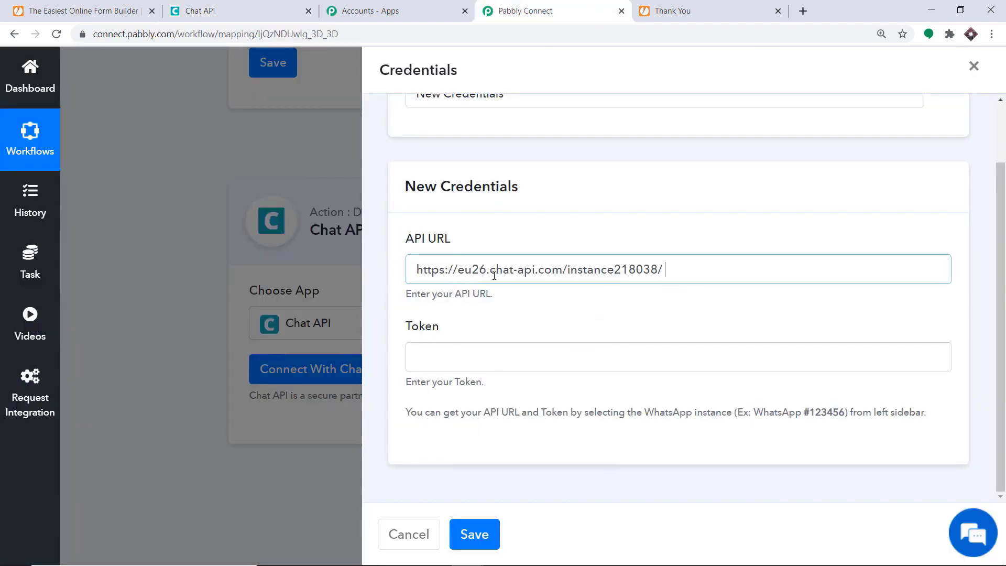
Copy the instance token into the Token field and save the Chat API connection.
left_click(237, 6)
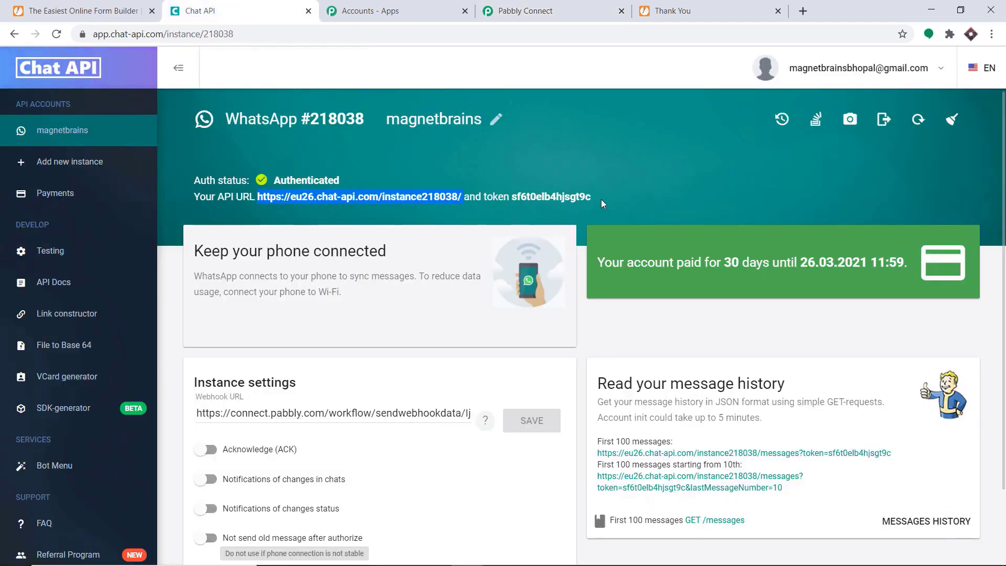
left_click_drag(602, 200, 561, 202)
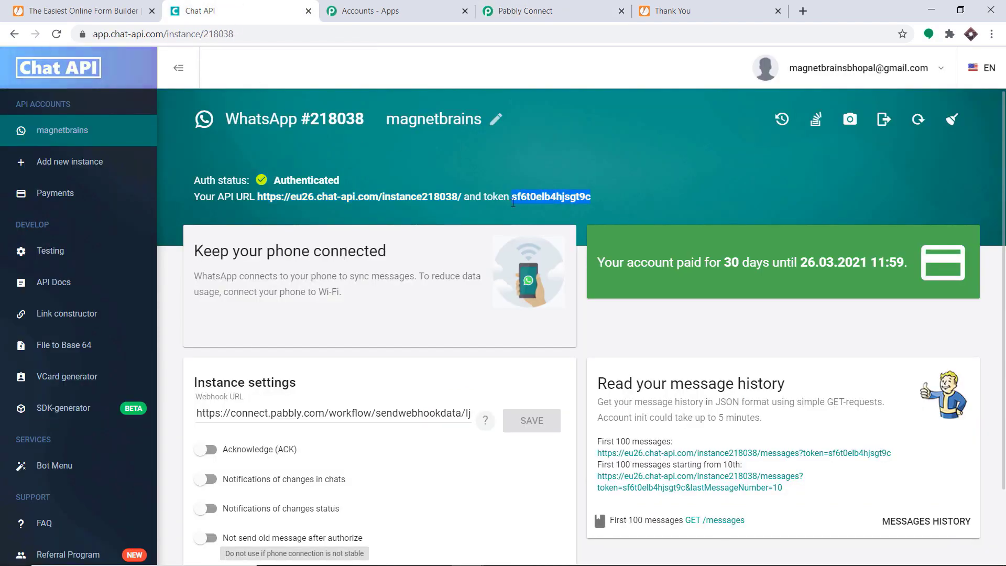
right_click(516, 197)
left_click(537, 207)
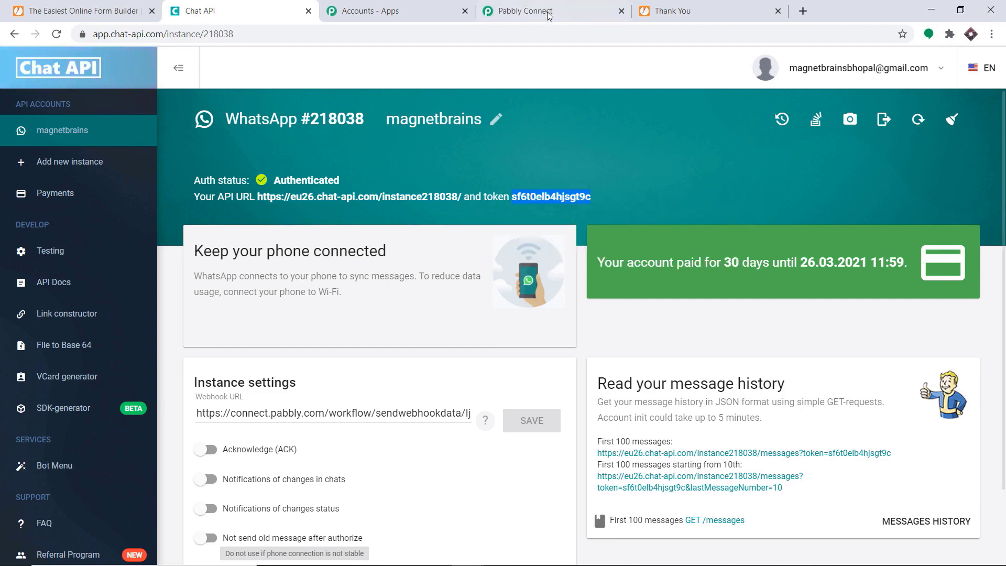
left_click(524, 10)
left_click(440, 354)
right_click(438, 355)
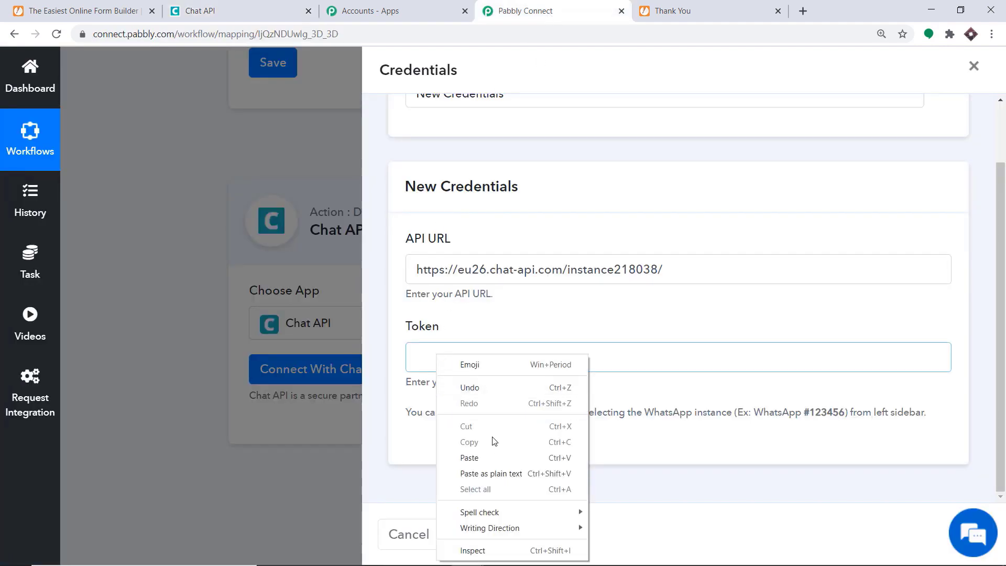
left_click(489, 458)
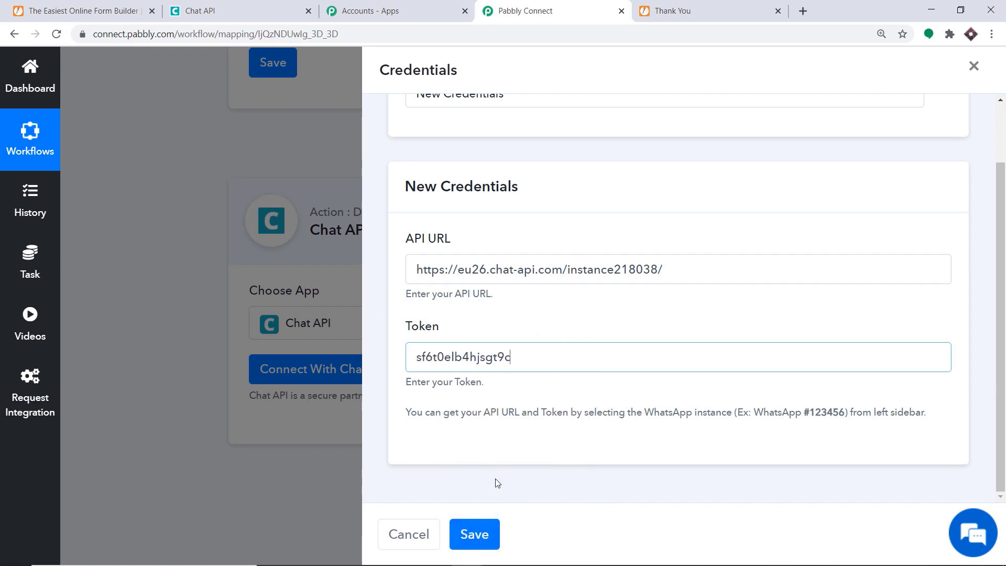
left_click(473, 534)
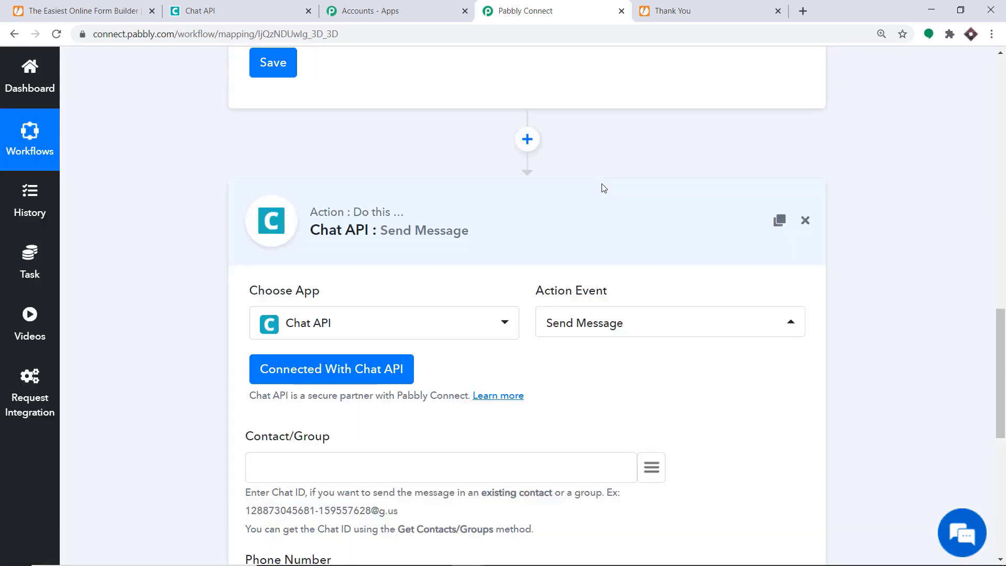
Map the form's q28_contact value into the Phone Number field.
scroll(603, 187, "down", 6)
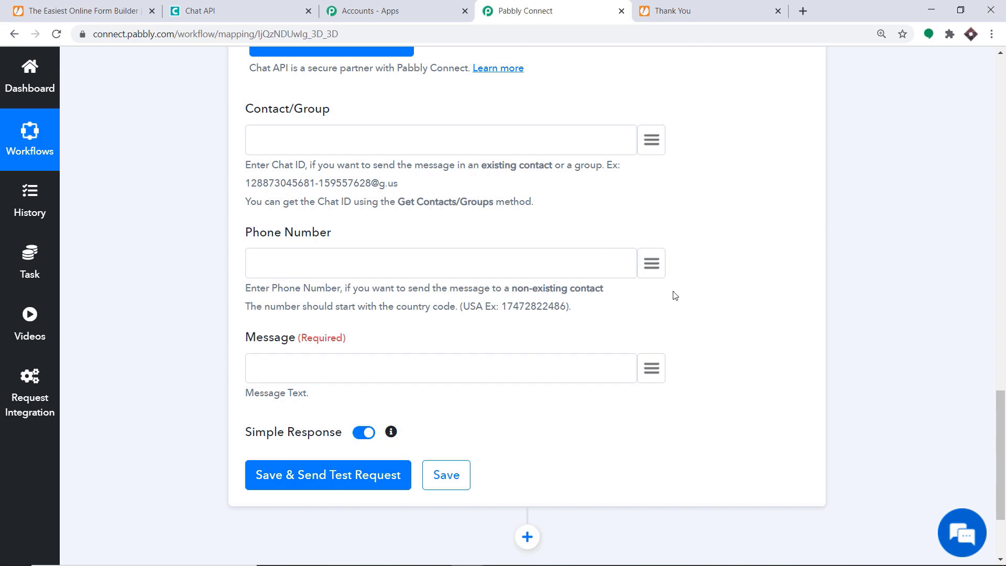
left_click(652, 271)
scroll(618, 367, "down", 4)
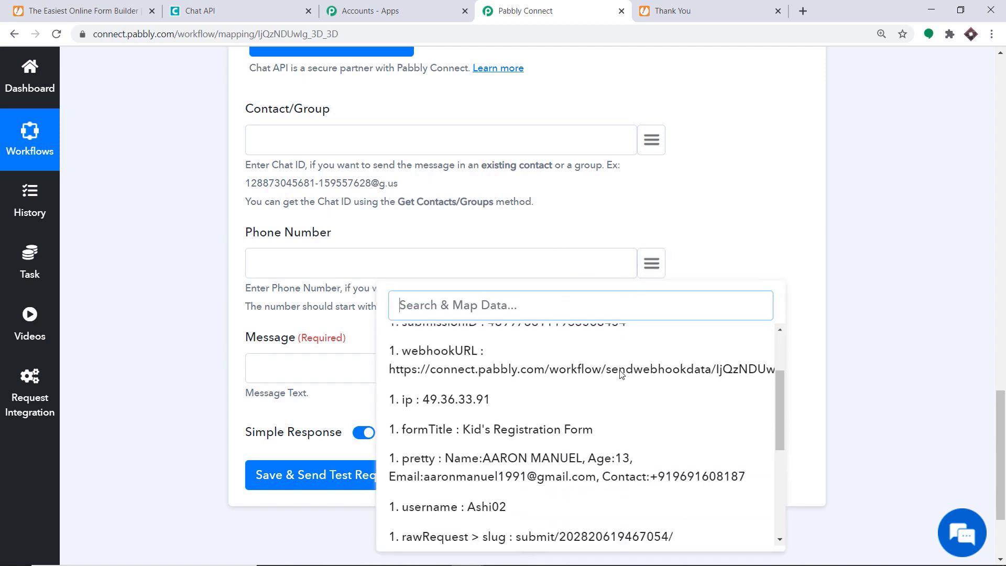
scroll(623, 388, "down", 3)
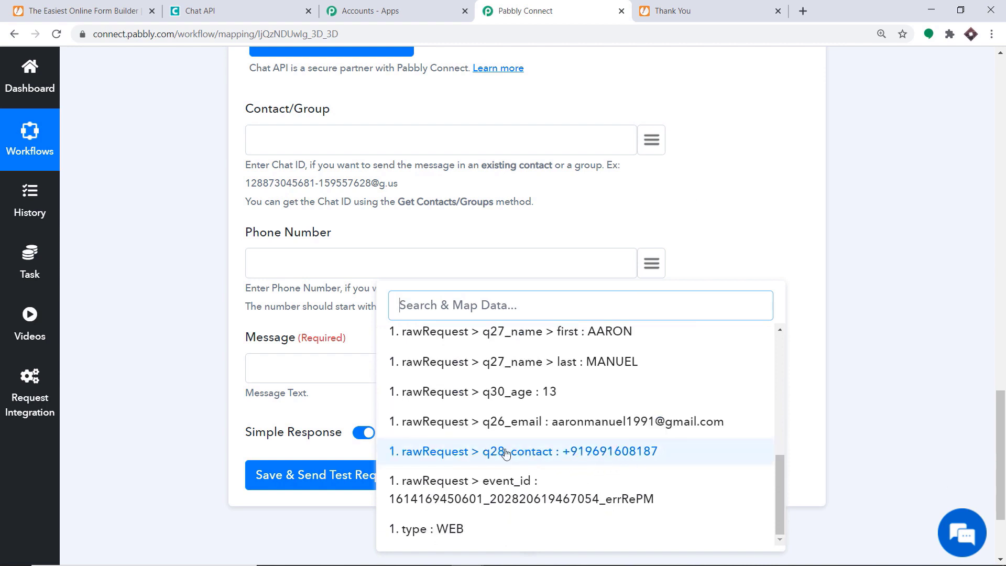
left_click(566, 451)
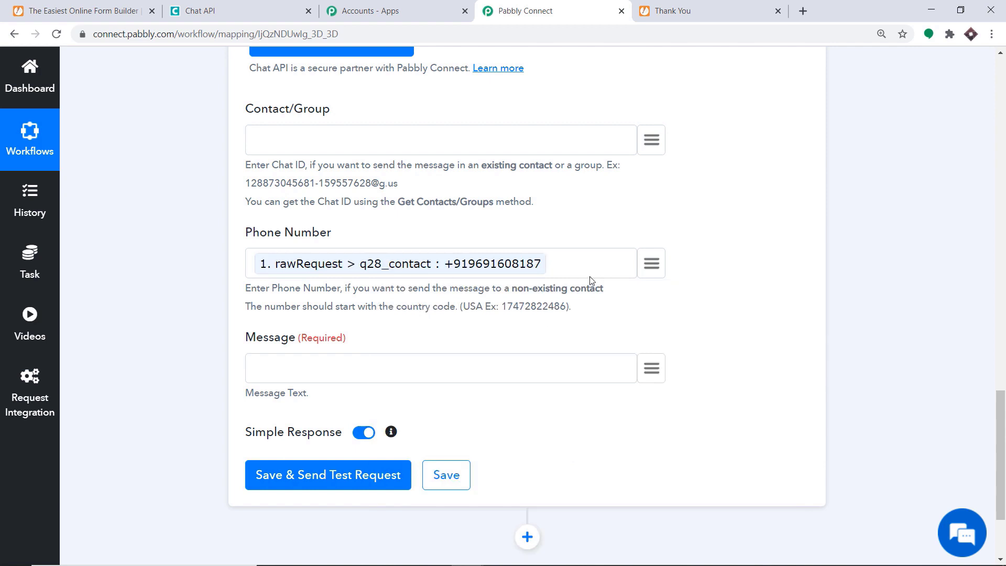
key("BackSpace")
left_click(649, 268)
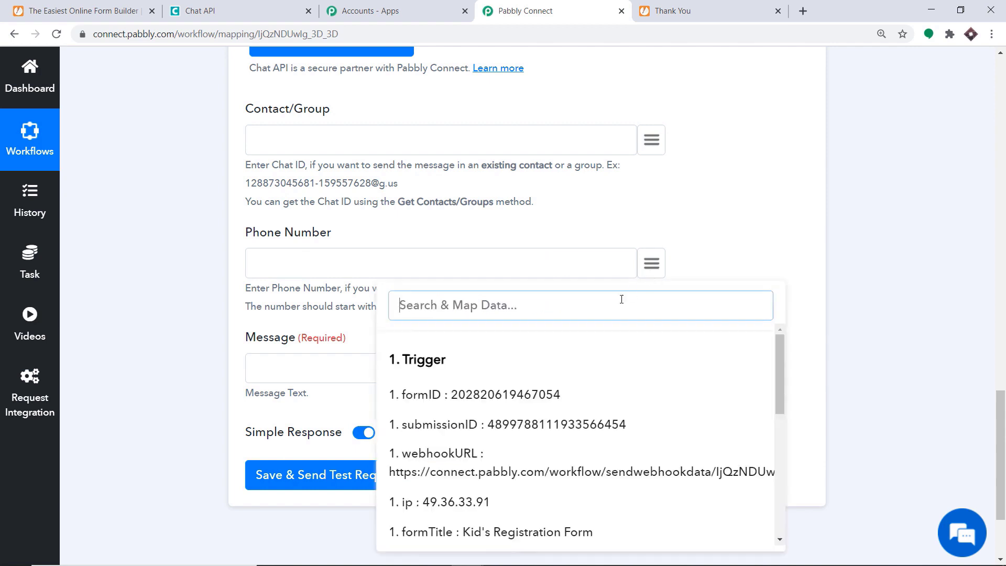
scroll(603, 382, "down", 6)
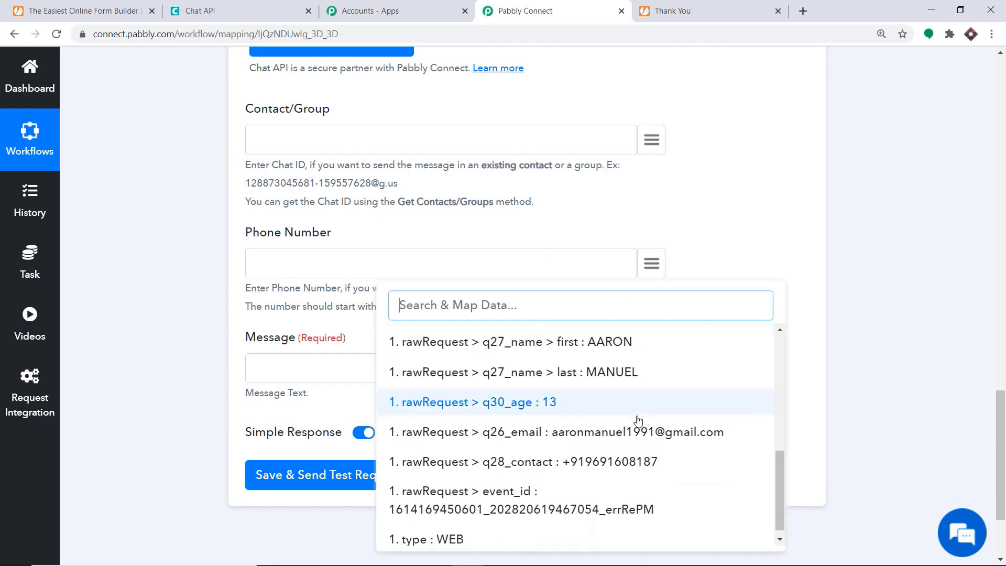
left_click(605, 464)
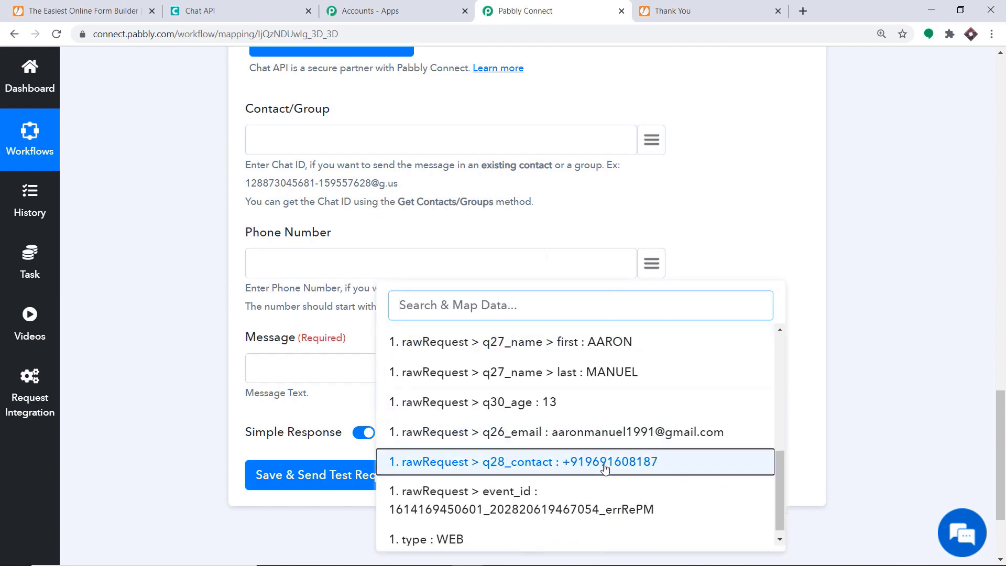
Start the message with 'Thank You Mr/Ms' followed by the first and last name fields.
scroll(378, 297, "down", 1)
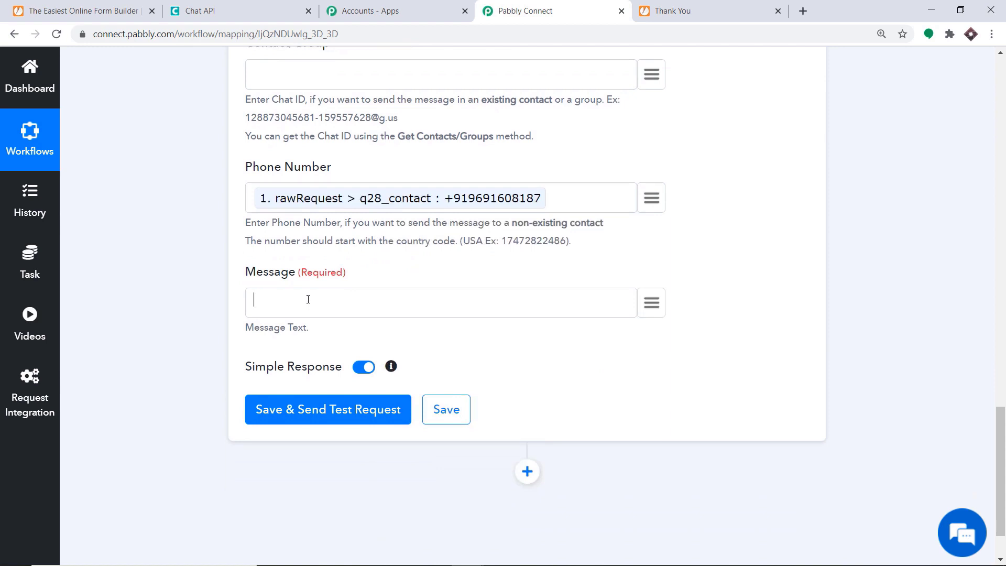
type("Th")
type("nk y")
key("BackSpace")
type("You Mr/Ms")
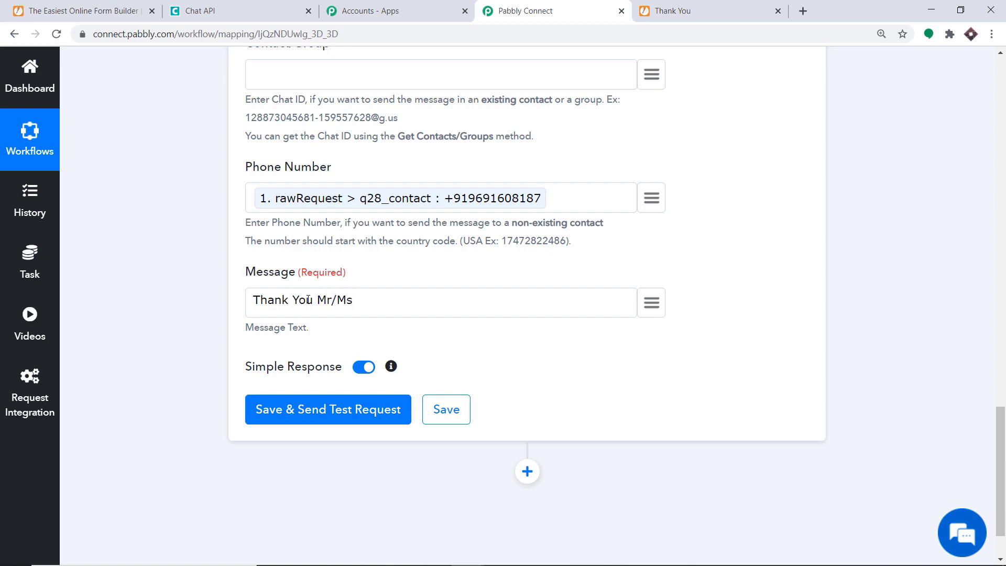
left_click(651, 302)
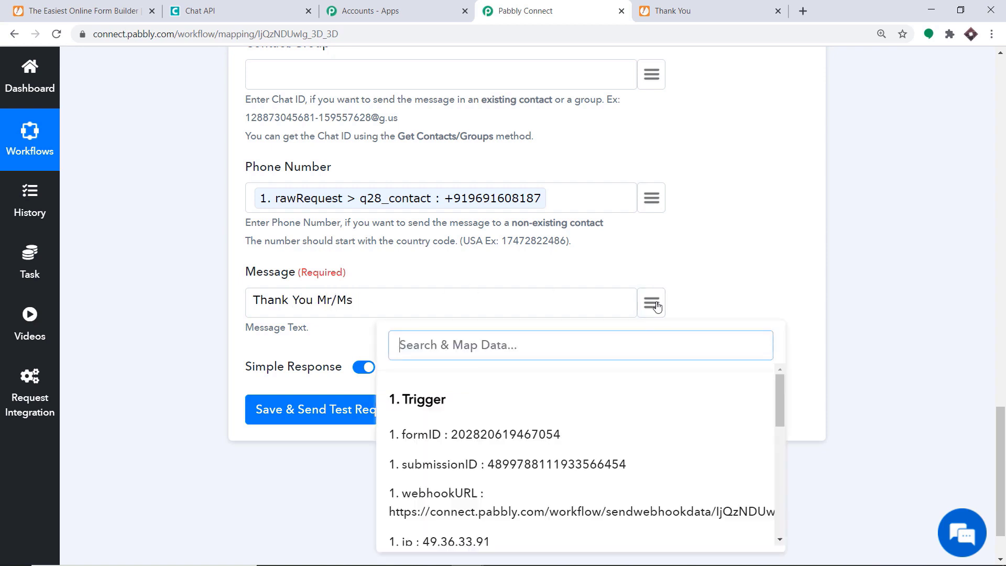
scroll(620, 371, "down", 10)
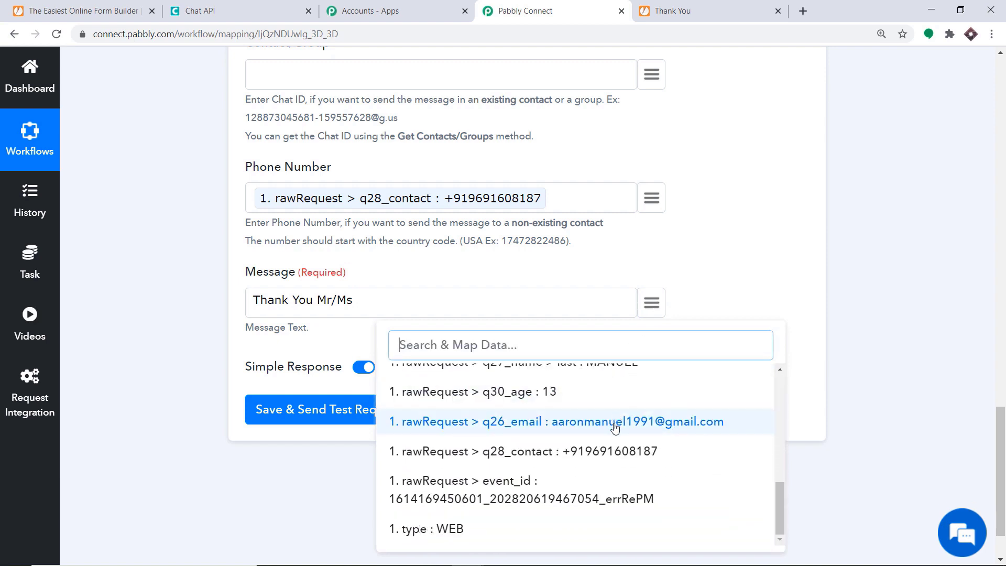
scroll(616, 427, "up", 2)
left_click(618, 401)
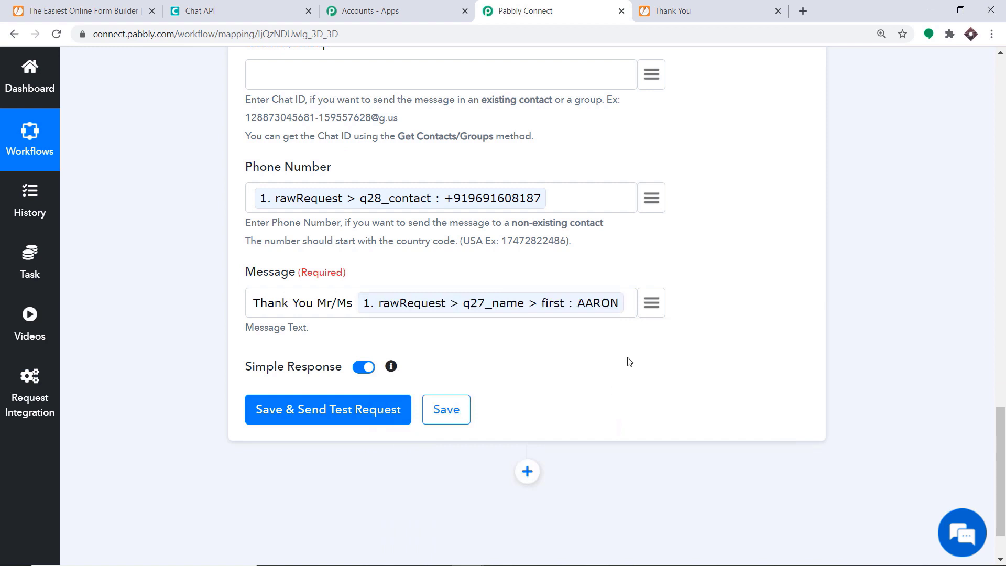
left_click(652, 303)
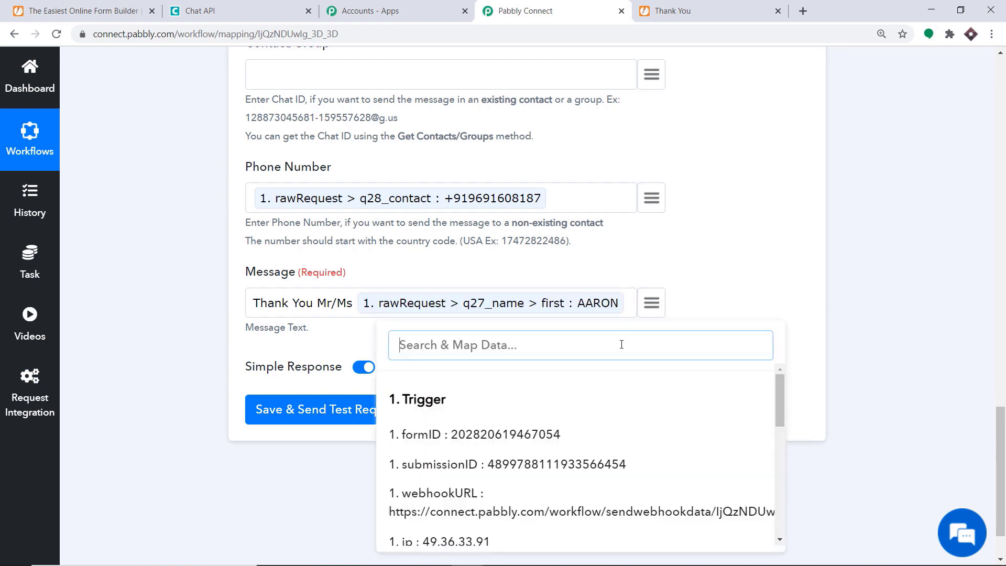
type("MAU")
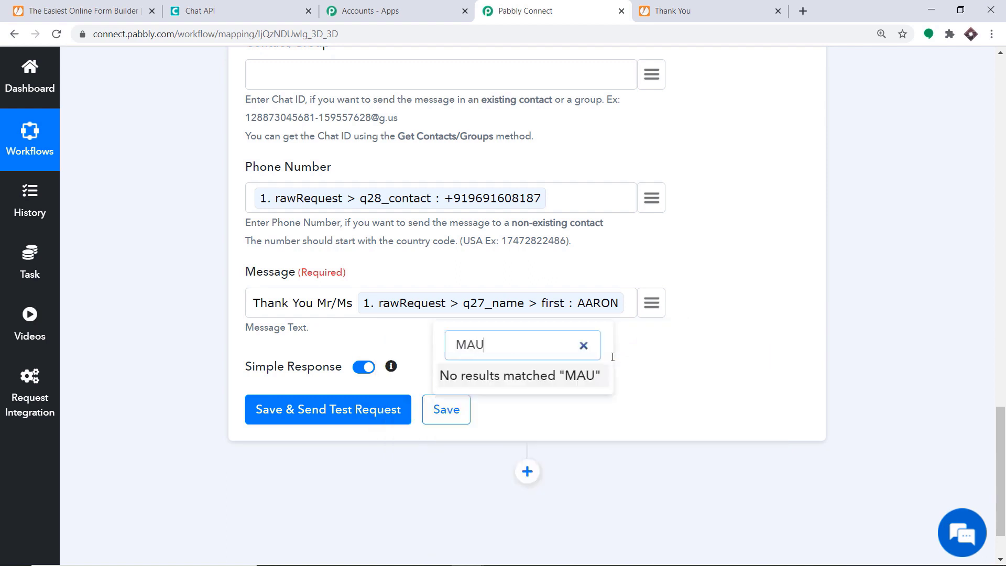
key("BackSpace")
type("N")
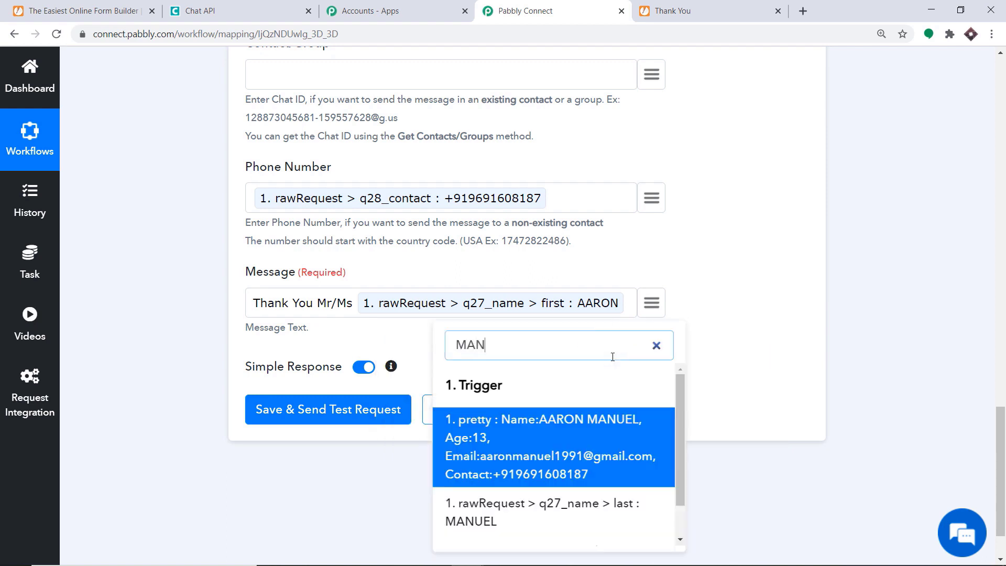
left_click(540, 512)
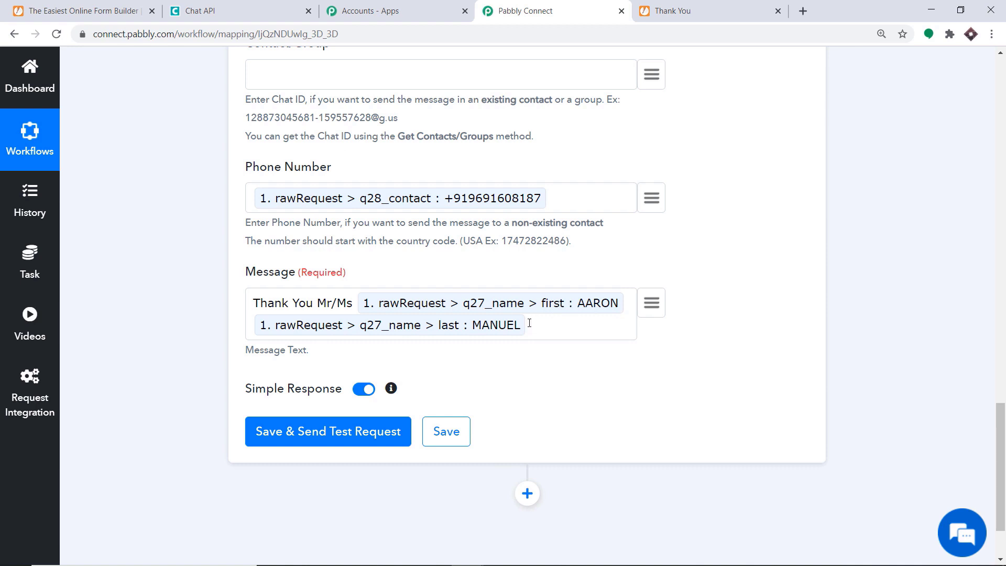
Replace the uppercase ending with 'for filling out the form . So this is your age'.
type("FOR FILLING OUT THE FORM")
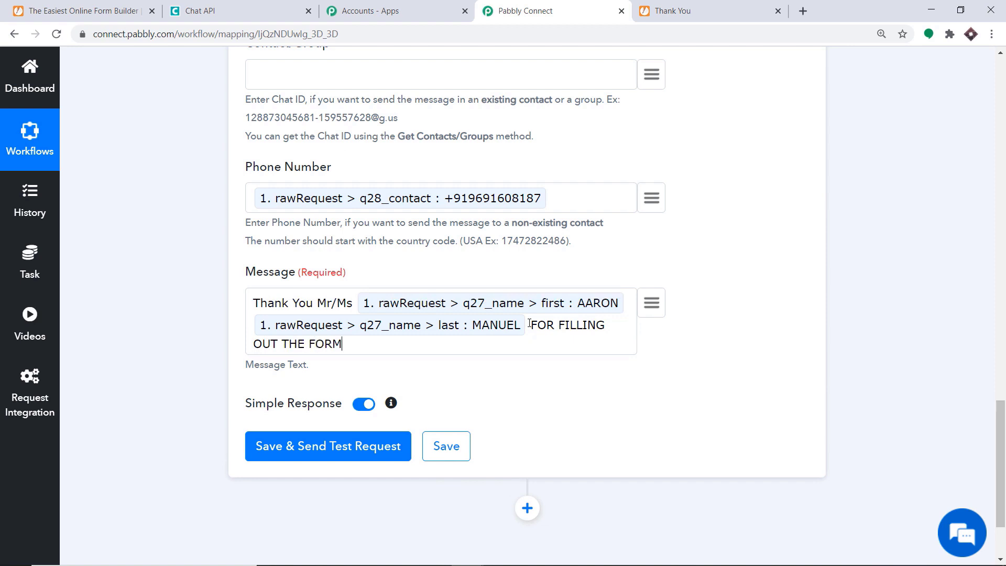
key("BackSpace")
key("BackSpace")
key("BackSpace")
key("BackSpace")
key("BackSpace")
key("BackSpace")
key("BackSpace")
key("BackSpace")
key("BackSpace")
key("BackSpace")
key("BackSpace")
key("BackSpace")
key("BackSpace")
key("BackSpace")
key("BackSpace")
key("BackSpace")
key("BackSpace")
key("BackSpace")
key("BackSpace")
key("BackSpace")
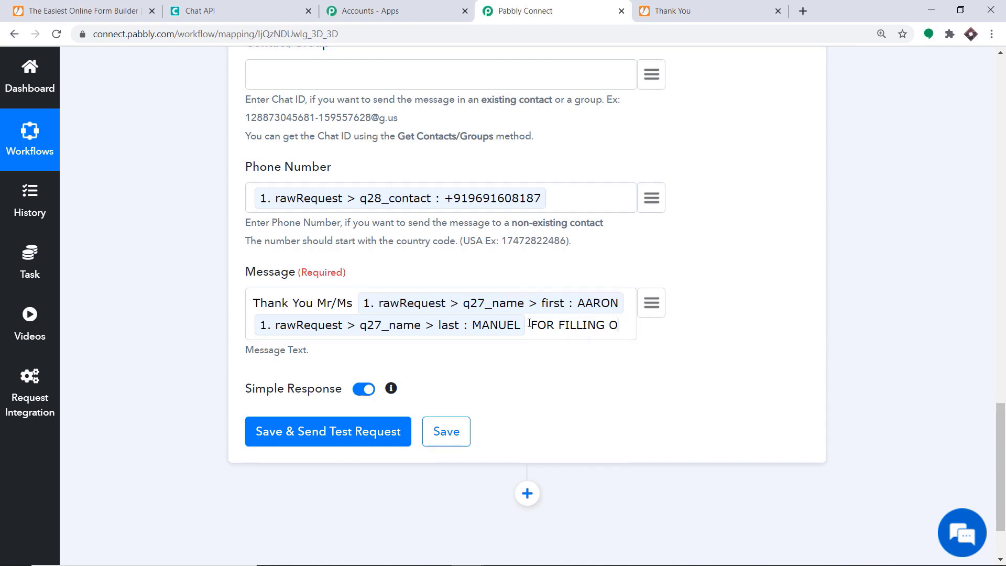
key("BackSpace")
key("BackSpace")
key("BackSpace")
key("BackSpace")
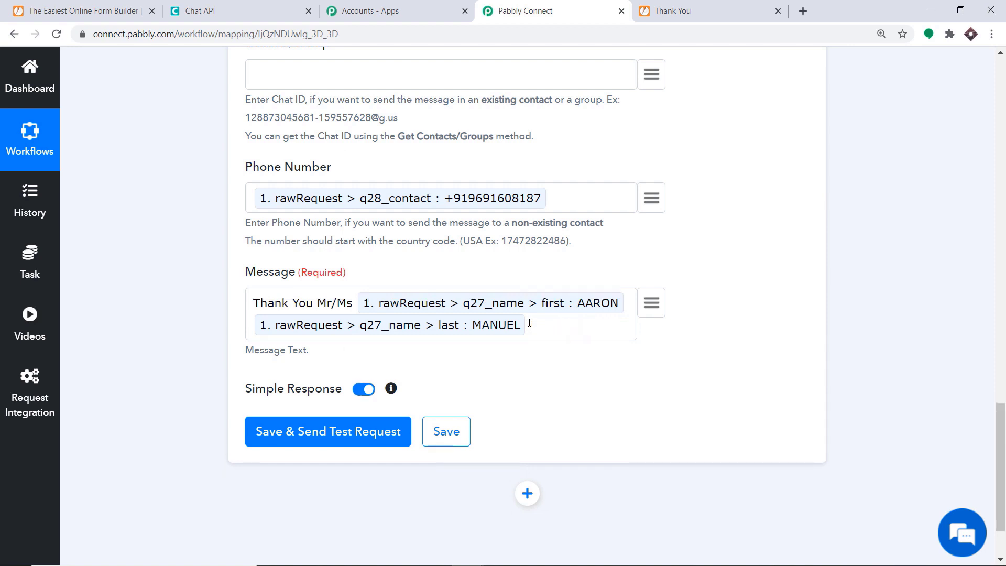
type("for filling out t")
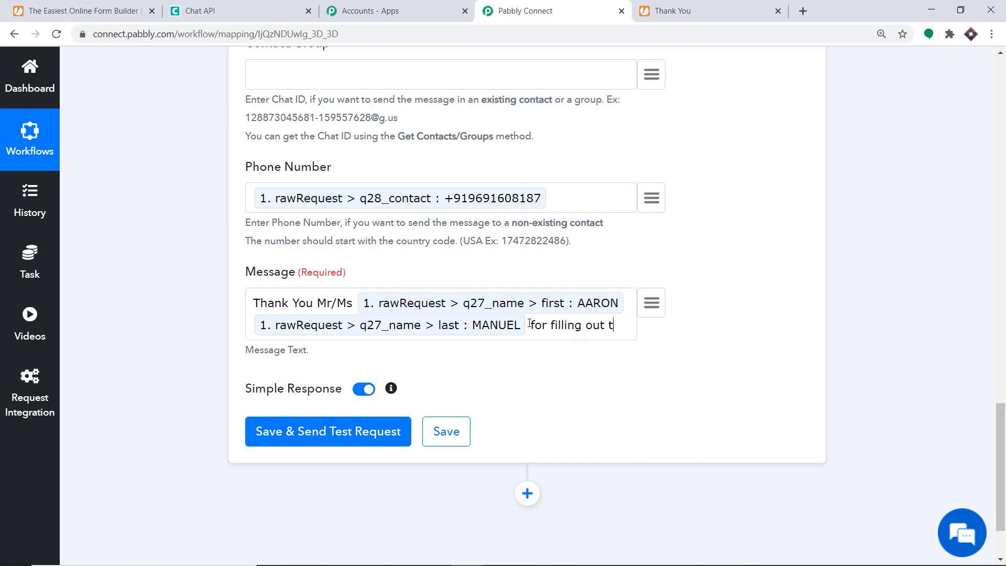
type("he form")
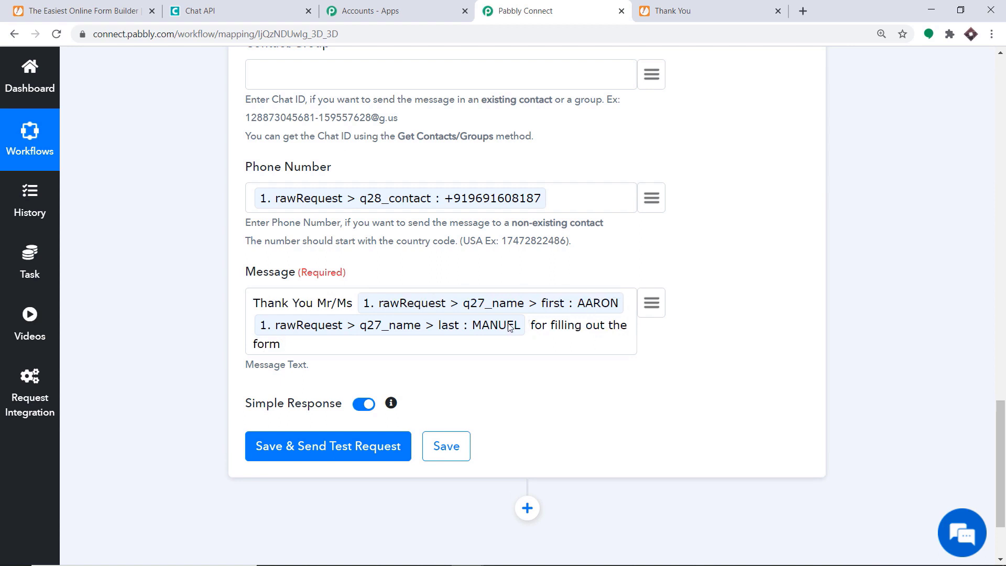
type(" . So this is your age")
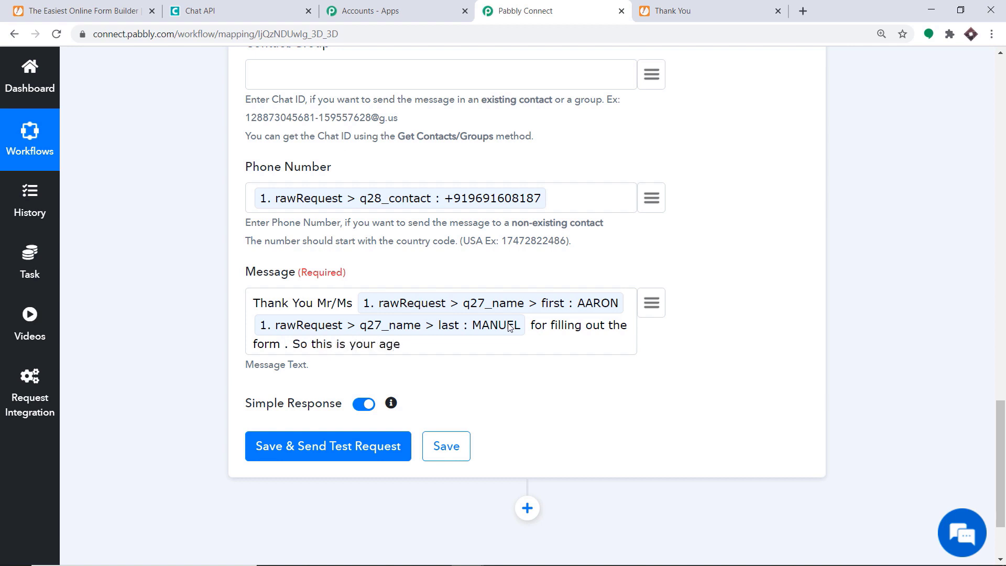
Append q30_age, the text 'this is your email id', and q26_email to the WhatsApp message.
left_click(653, 309)
scroll(593, 377, "down", 3)
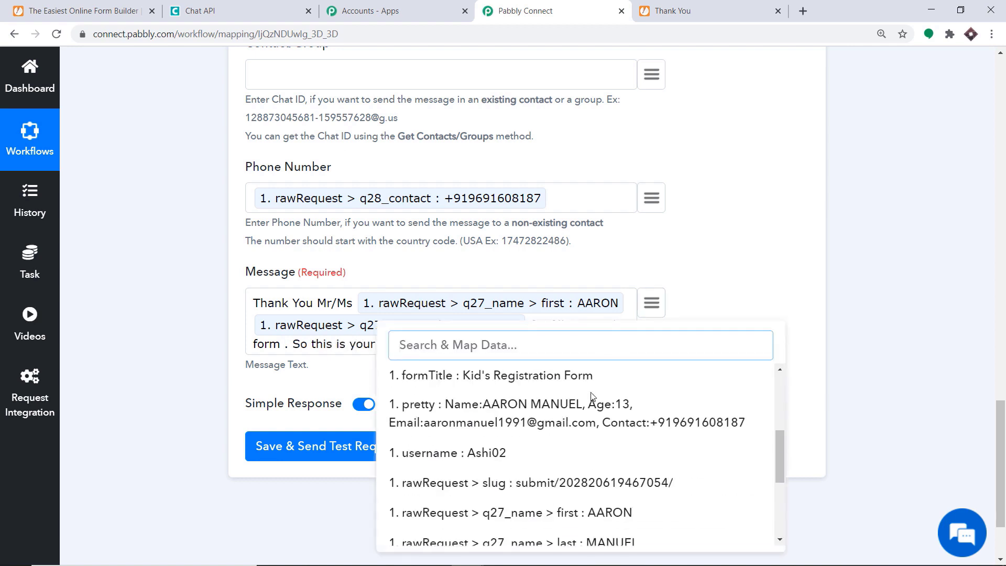
scroll(592, 399, "down", 3)
left_click(564, 439)
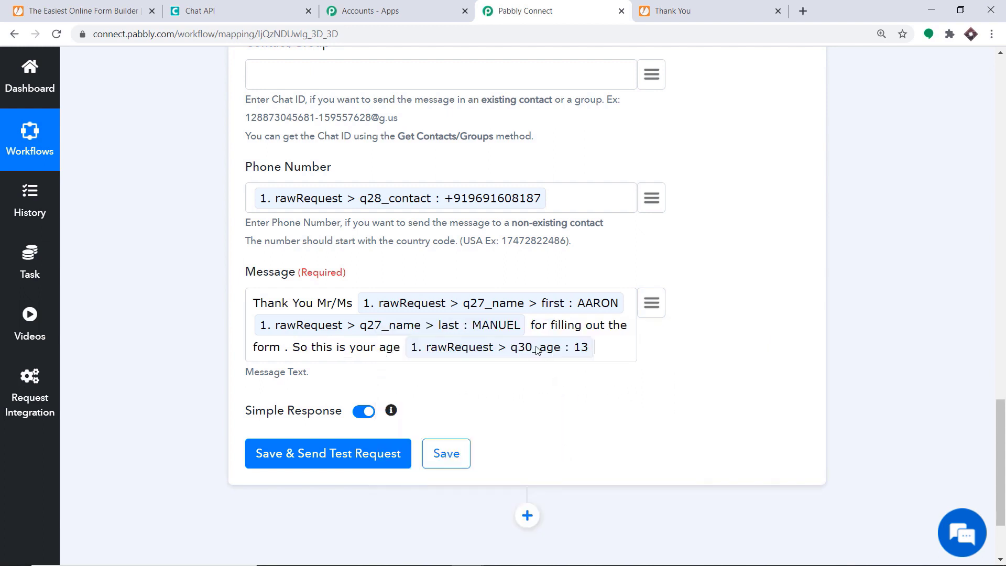
type("ad th")
type("is is your e")
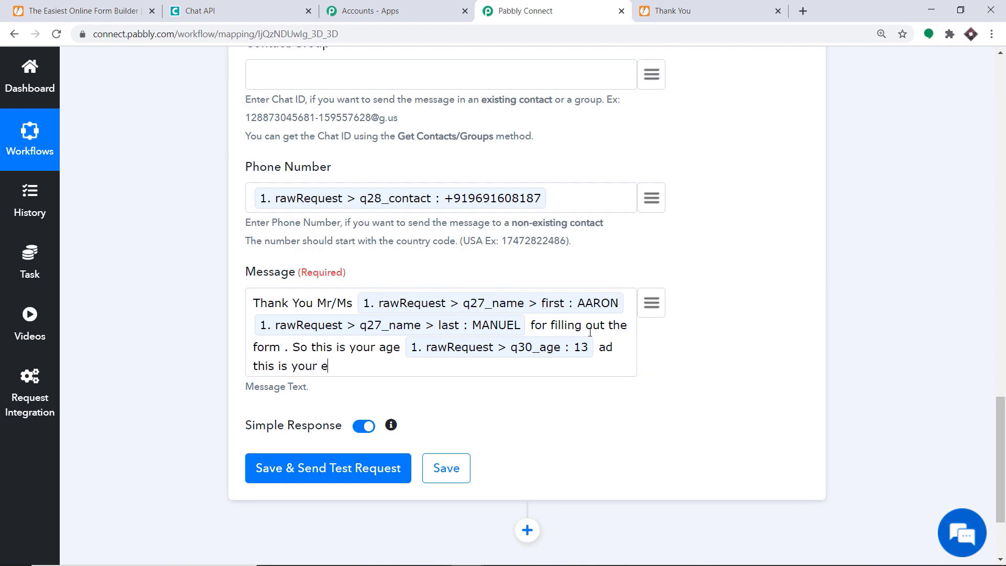
type("mail id")
left_click(650, 304)
scroll(639, 367, "down", 4)
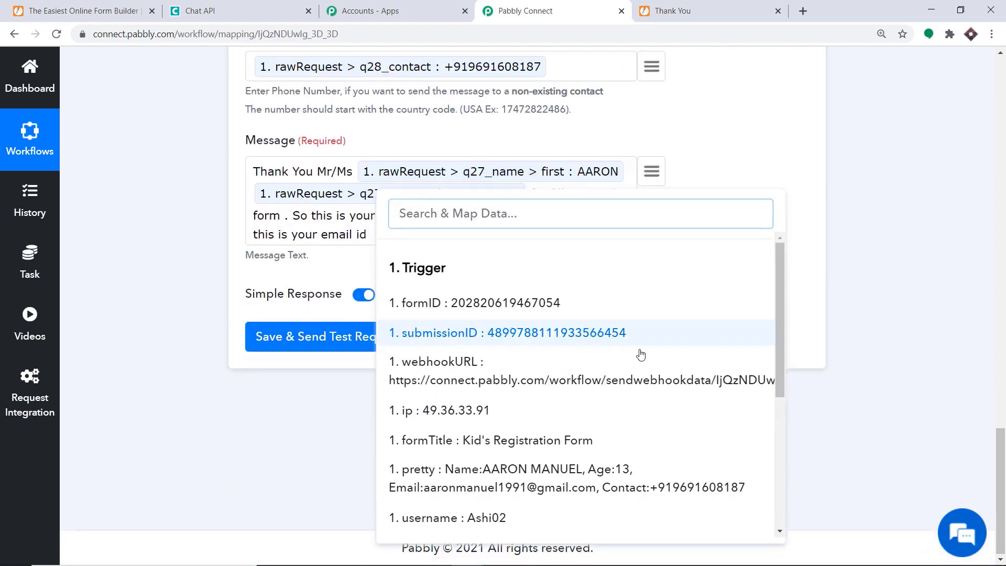
scroll(606, 389, "down", 2)
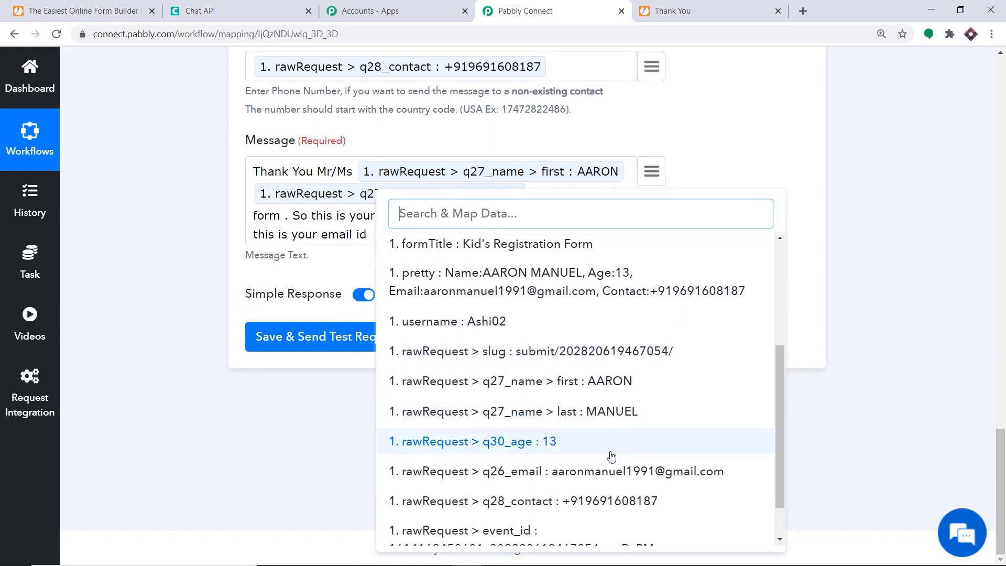
left_click(602, 469)
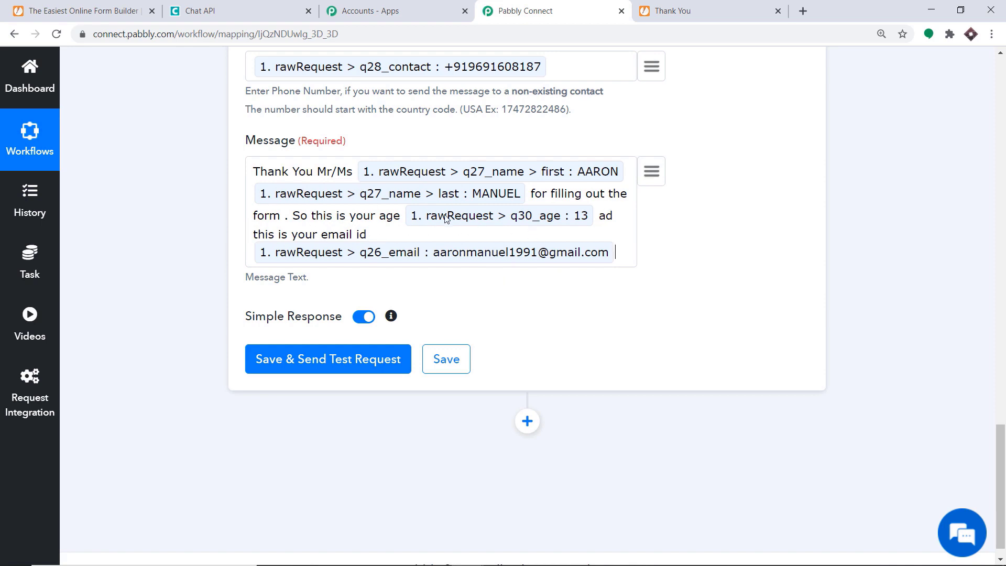
scroll(451, 219, "up", 3)
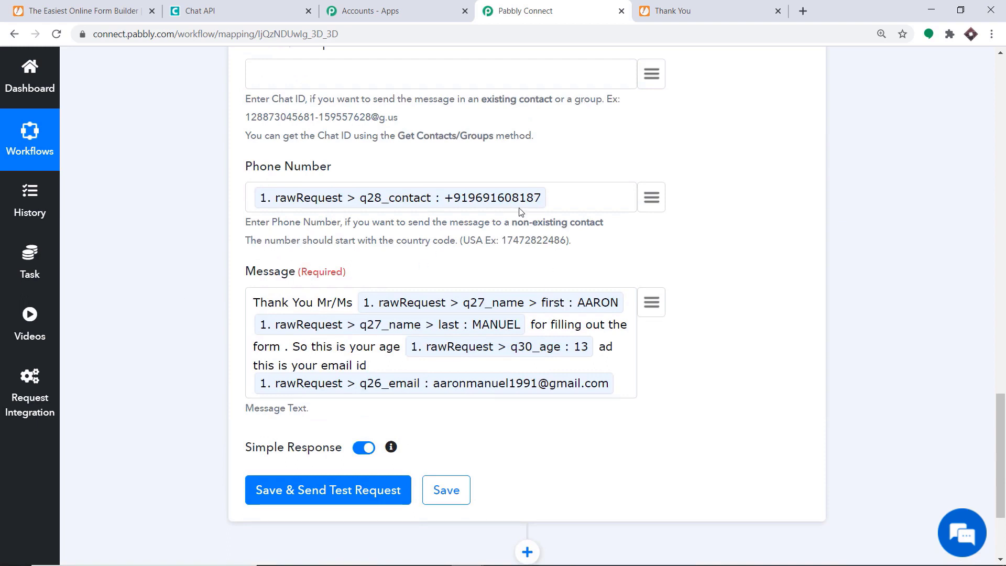
scroll(521, 211, "down", 3)
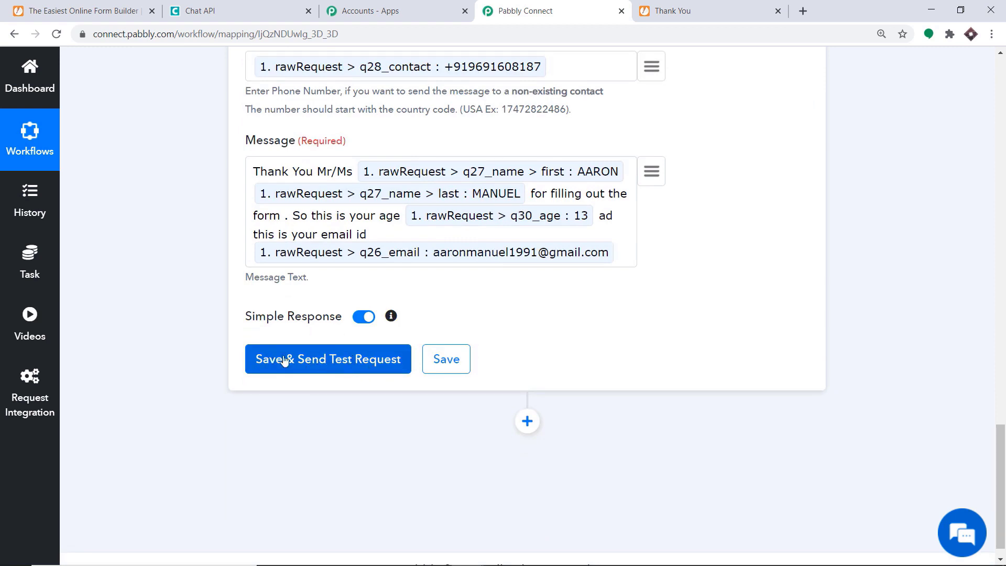
Save the Send Message step and send a test request, confirming the response shows sent 1.
left_click(319, 369)
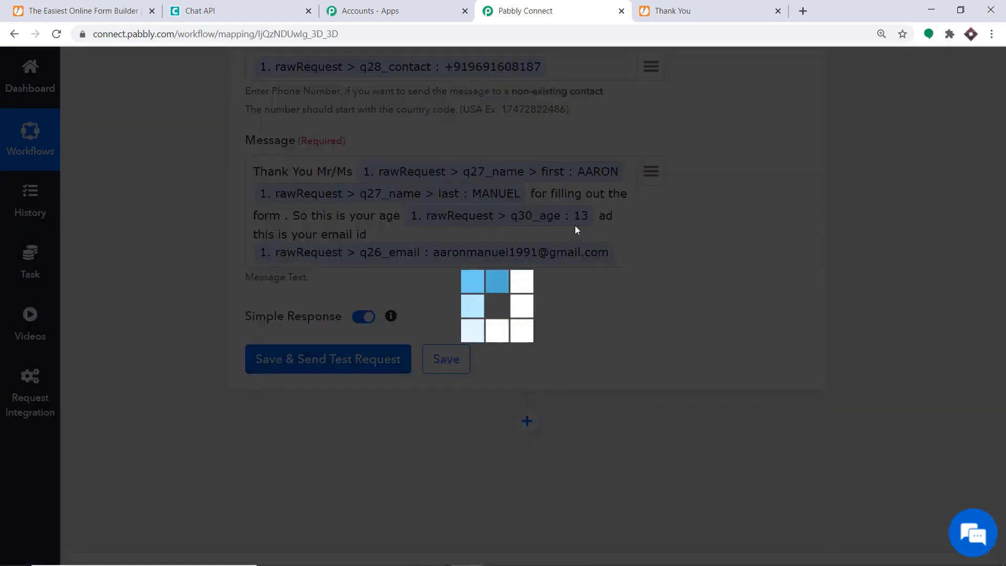
scroll(541, 261, "down", 1)
scroll(541, 261, "down", 3)
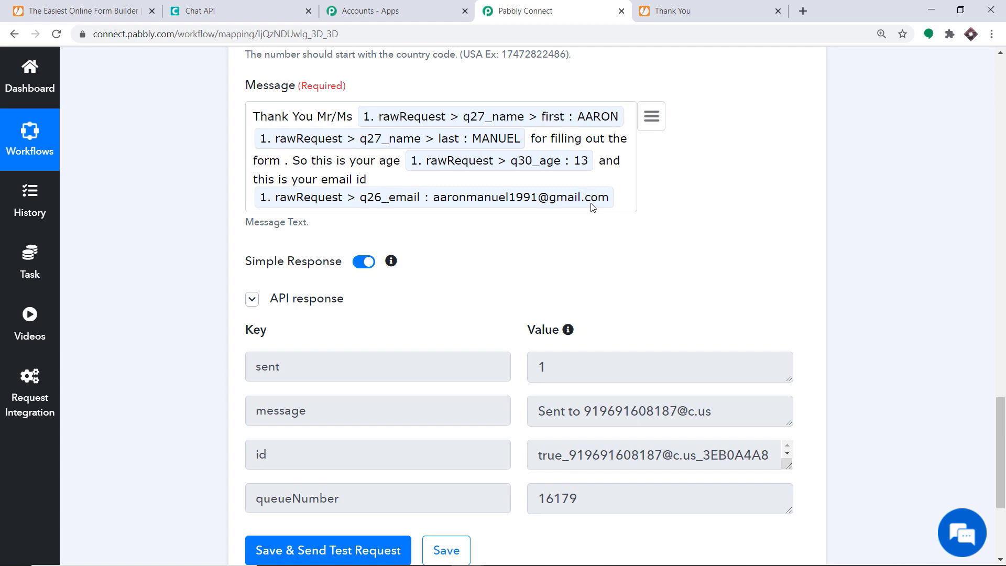
Collapse the Chat API Send Message action and the JotForm New Response trigger cards.
left_click(1001, 310)
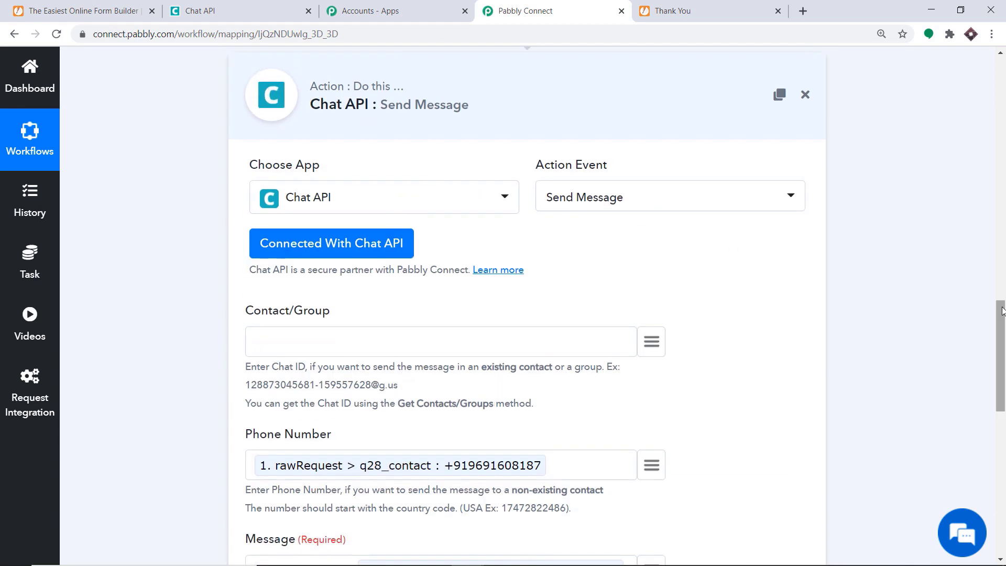
left_click_drag(1001, 310, 1001, 275)
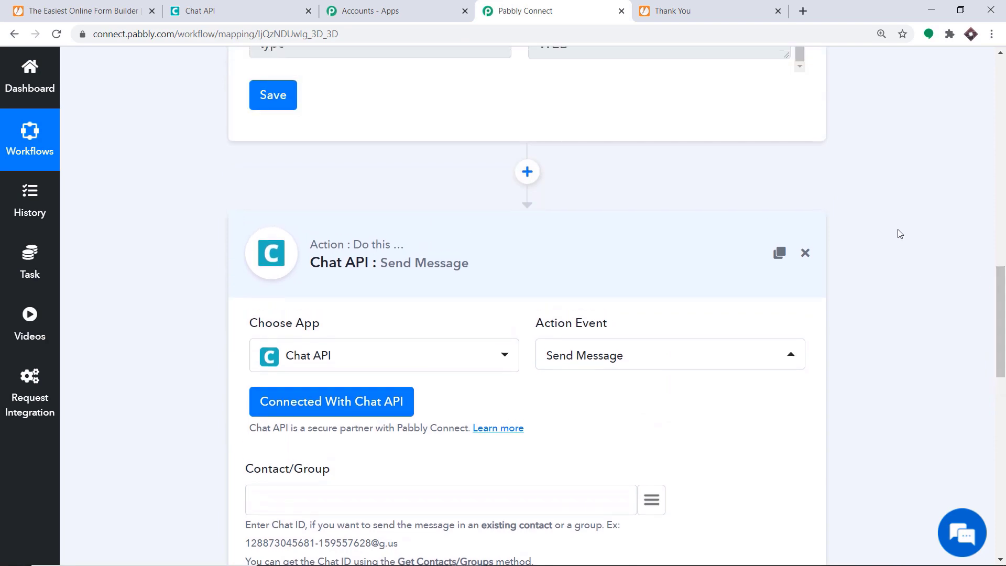
left_click(350, 233)
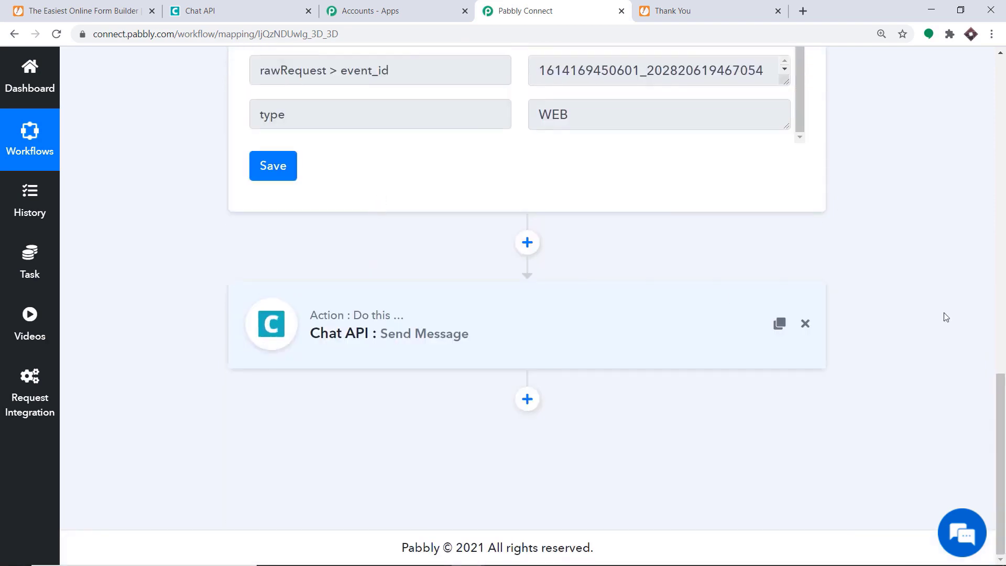
left_click(1001, 315)
left_click(1002, 158)
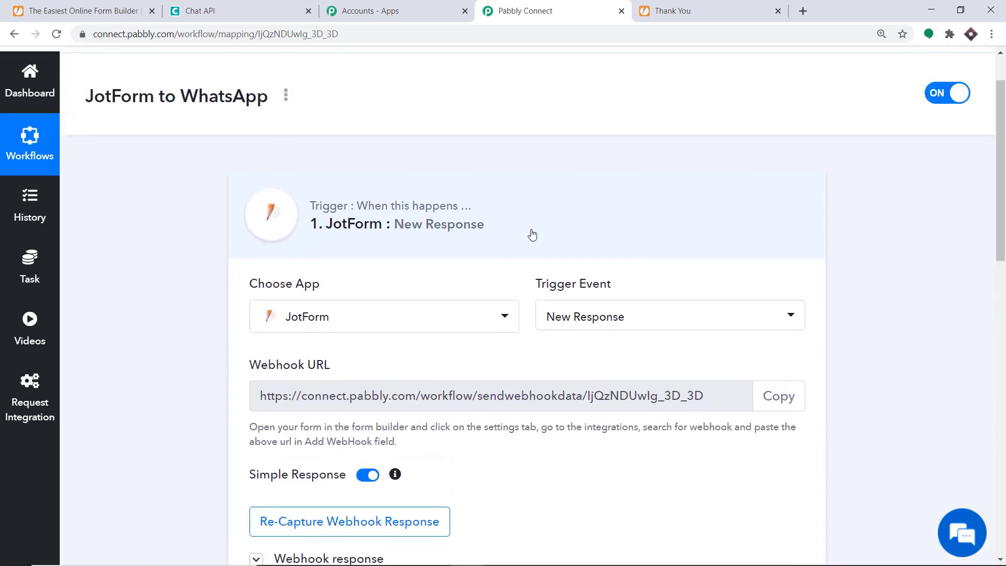
left_click(475, 230)
scroll(977, 247, "down", 2)
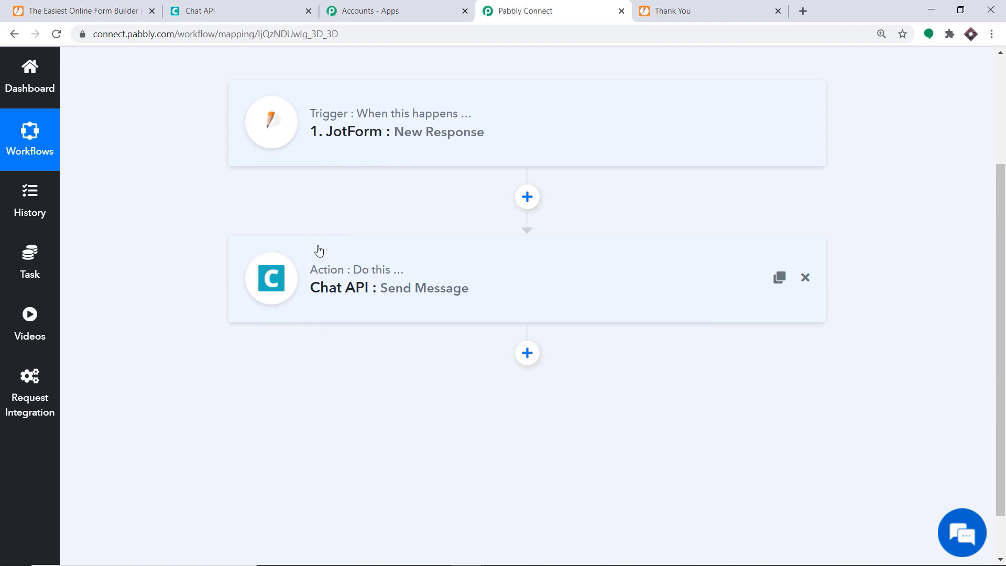
Copy the Kid's Registration Form's public link and load it in a new browser tab.
left_click(135, 5)
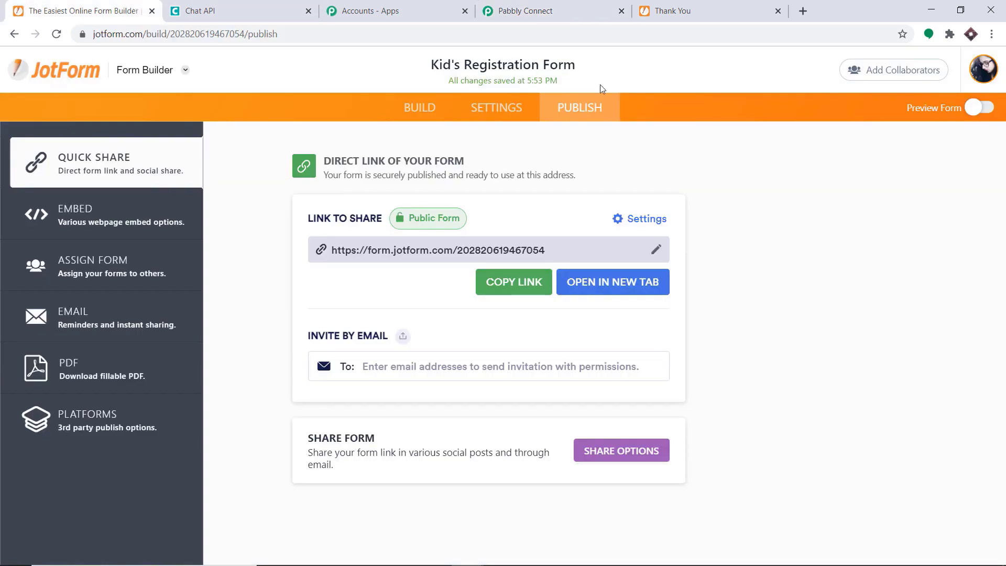
left_click(522, 282)
left_click(803, 12)
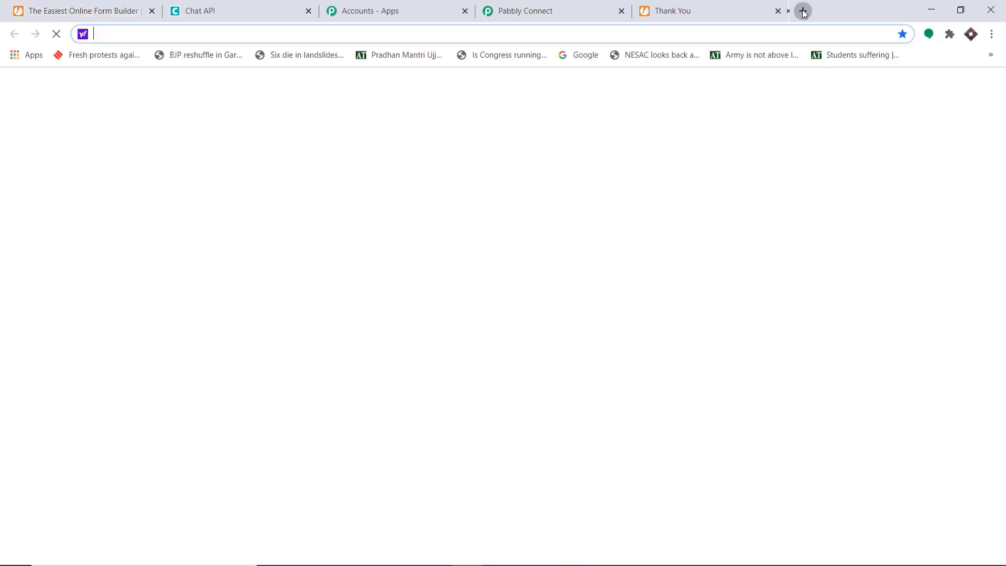
key("ctrl+v")
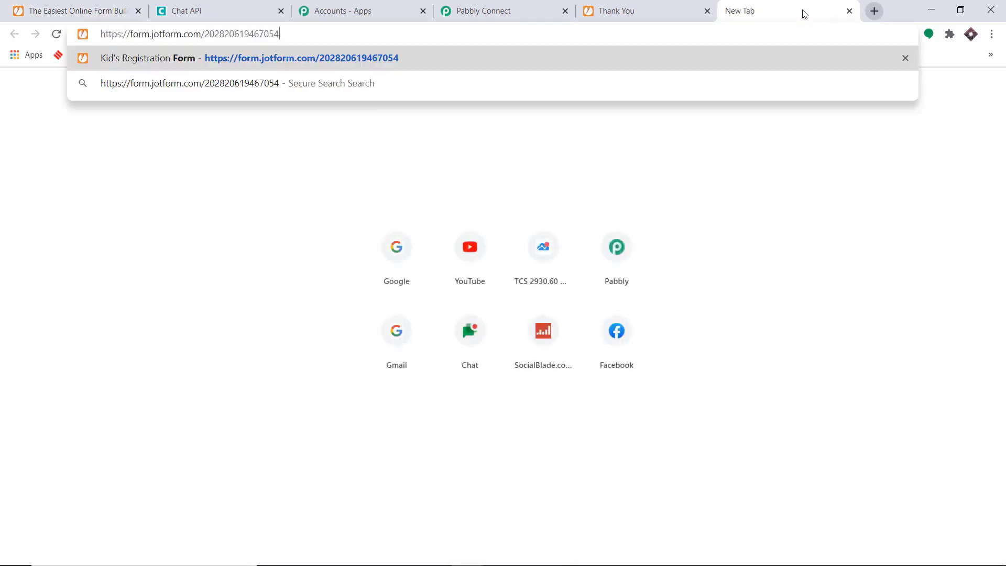
key("Return")
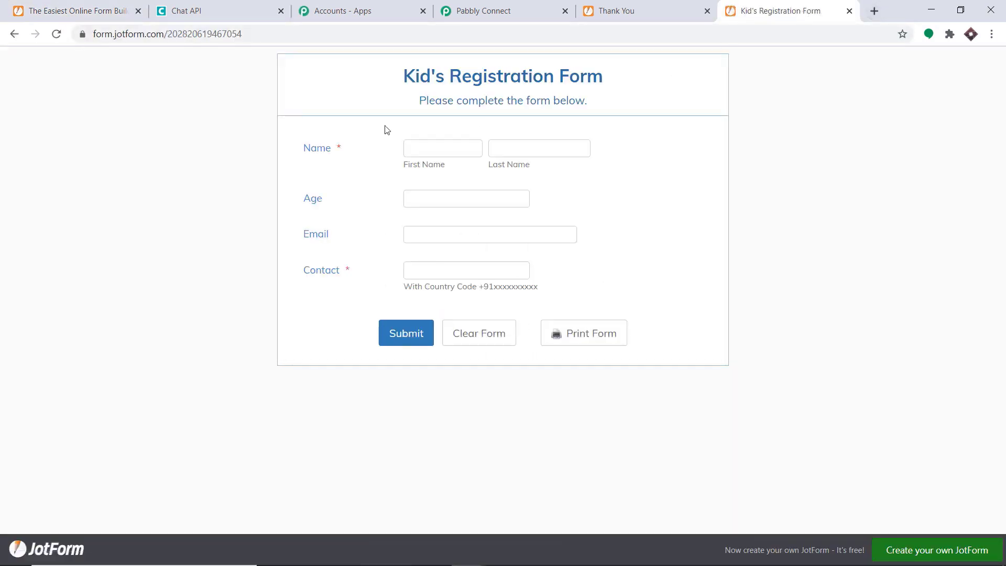
Fill the form with saved personal details, age 16 and a contact phone number, then submit.
left_click(422, 151)
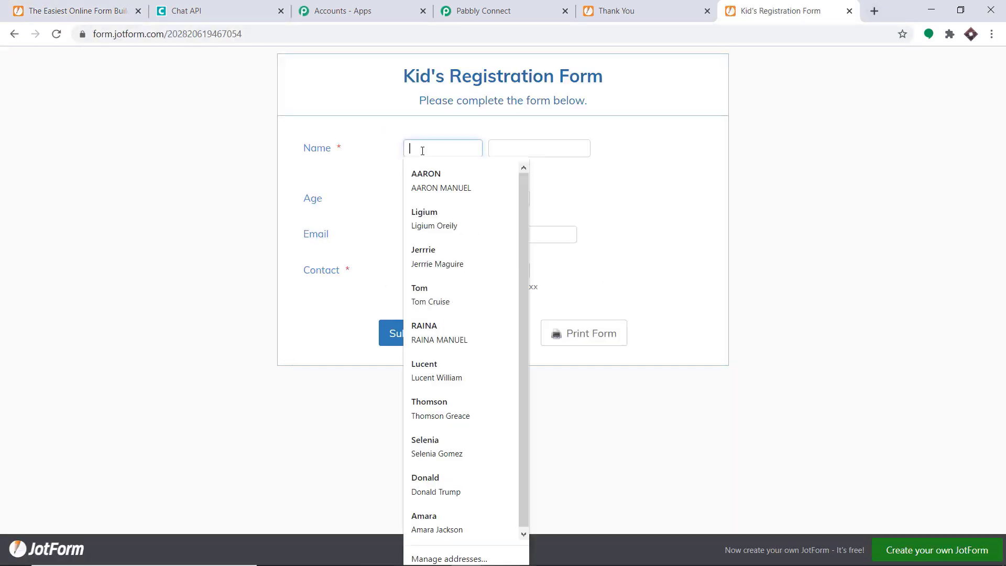
left_click(439, 293)
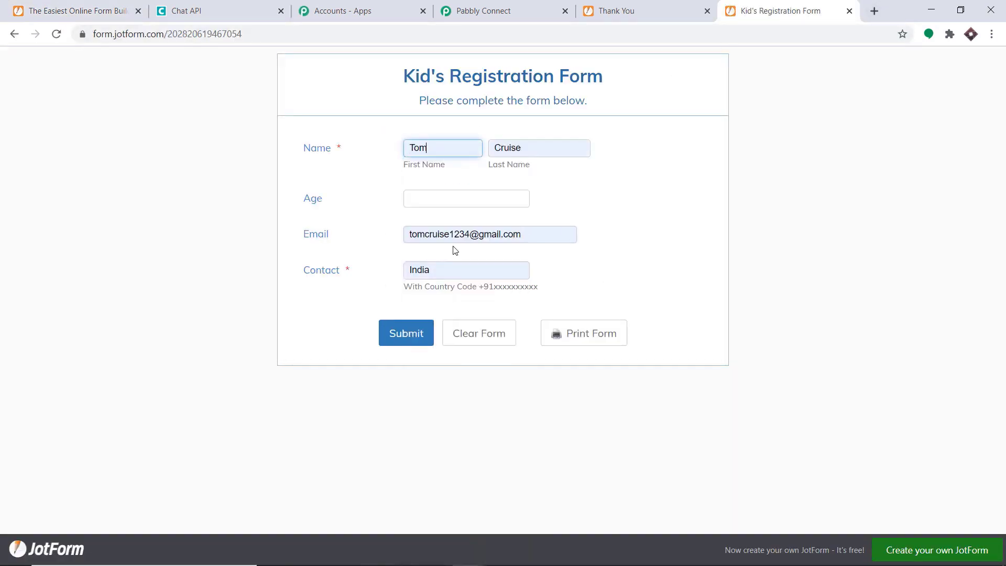
left_click(412, 195)
type("16")
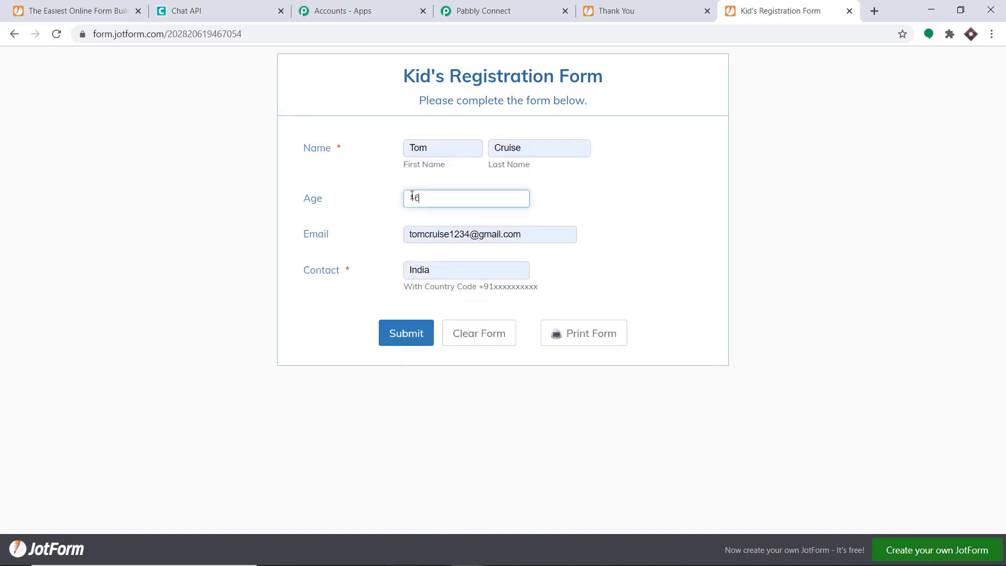
left_click(462, 271)
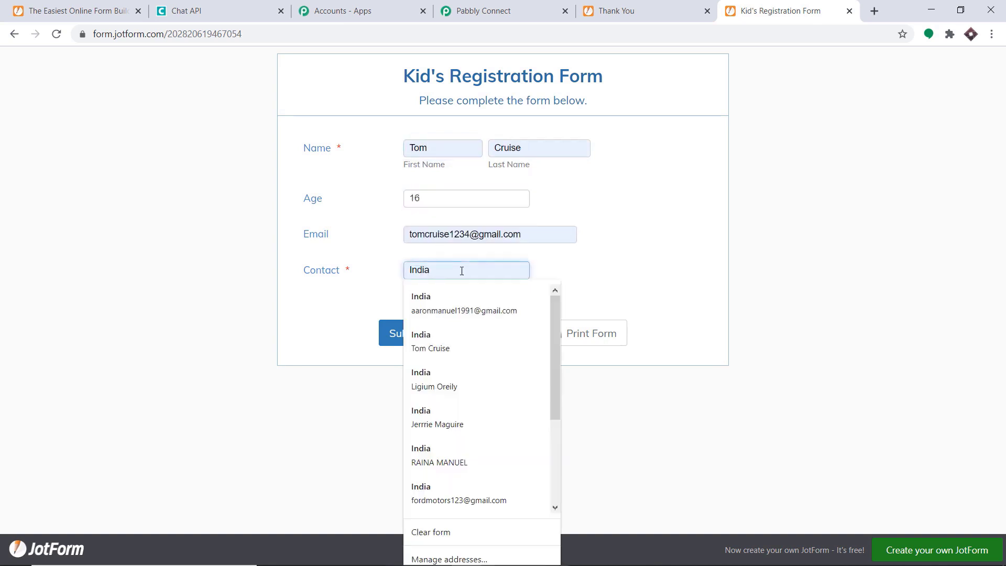
key("BackSpace")
key("BackSpace")
key("BackSpace")
key("BackSpace")
key("BackSpace")
key("ctrl+v")
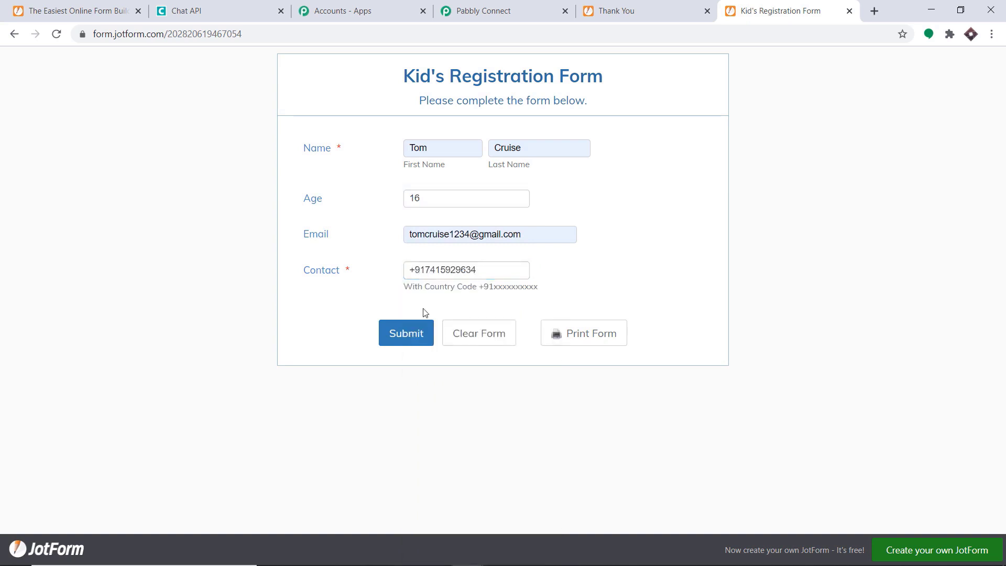
left_click(402, 336)
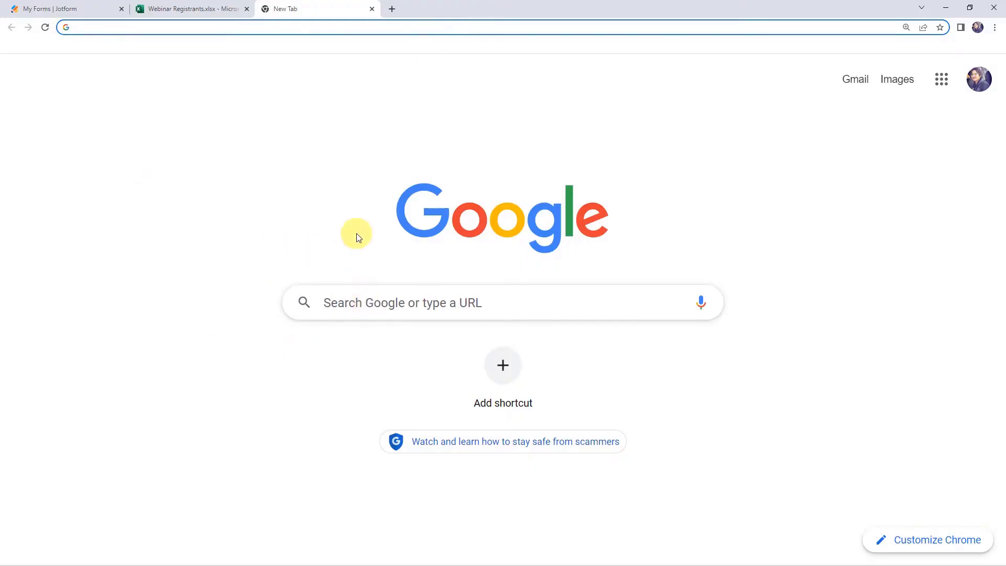
Go to the Pabbly homepage and open the Pabbly Connect product page from Products.
type("pabbly.com")
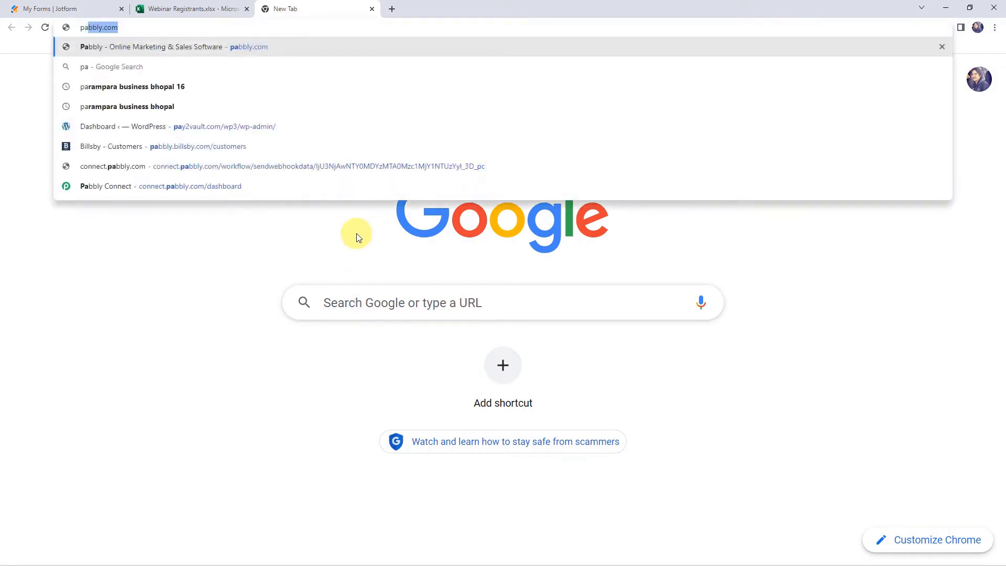
key("Return")
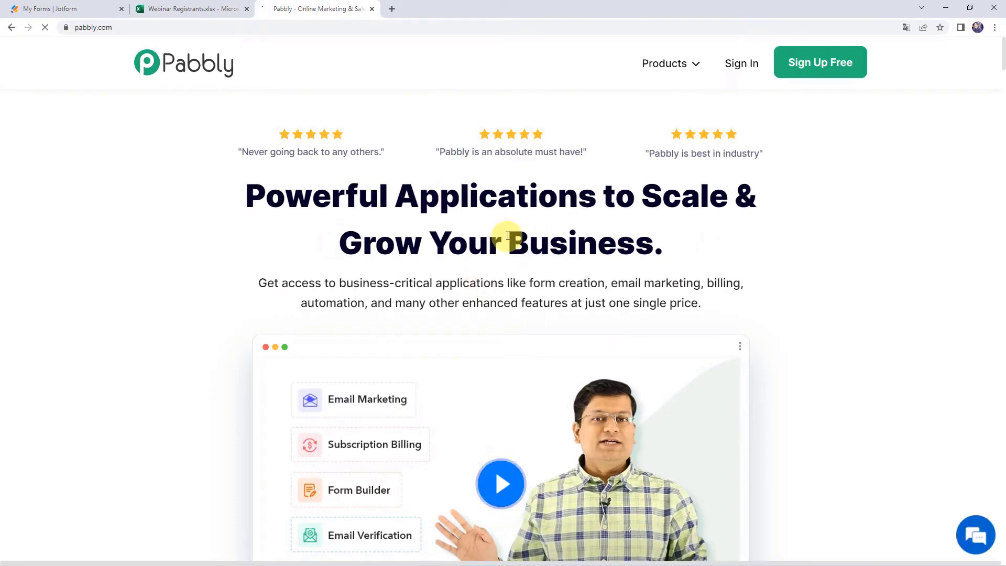
left_click(669, 68)
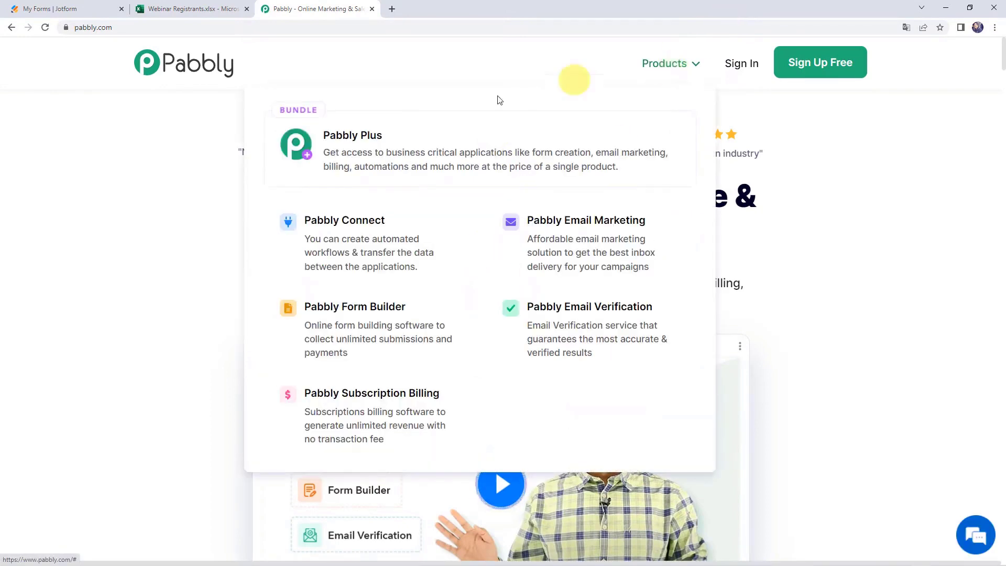
left_click(378, 240)
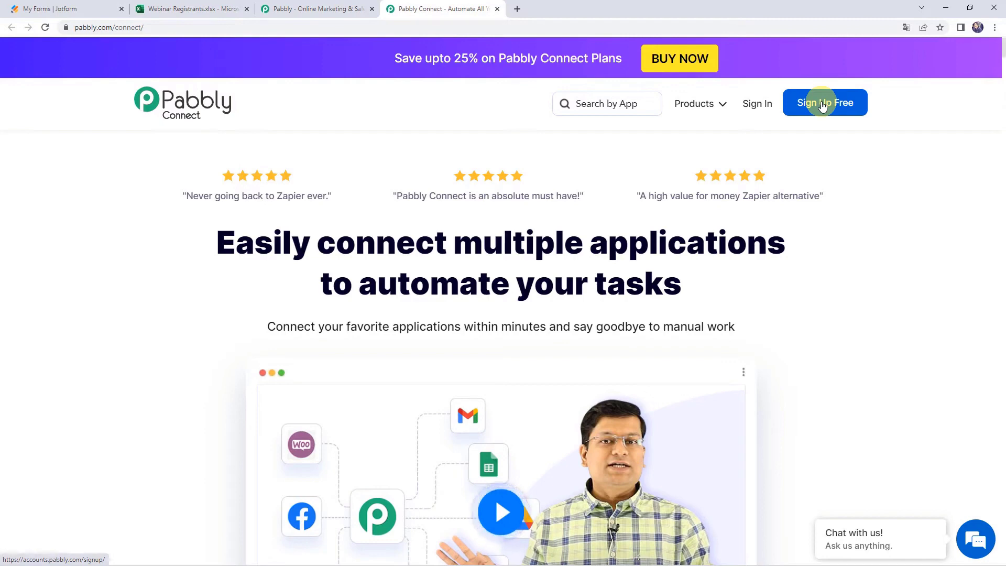
Sign in, launch Pabbly Connect, and start a workflow named Jotform to MS Excel Integration.
left_click(752, 110)
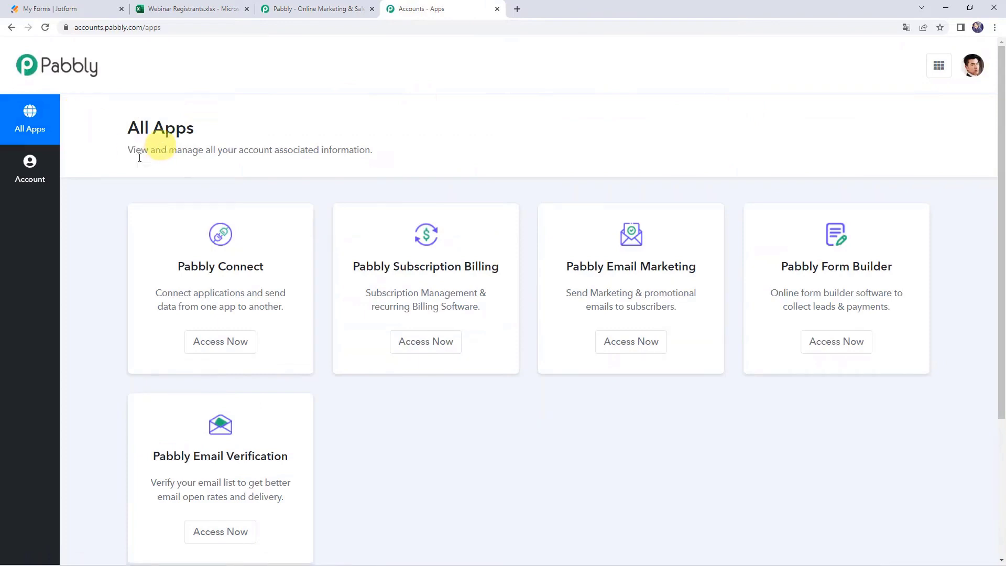
left_click(224, 342)
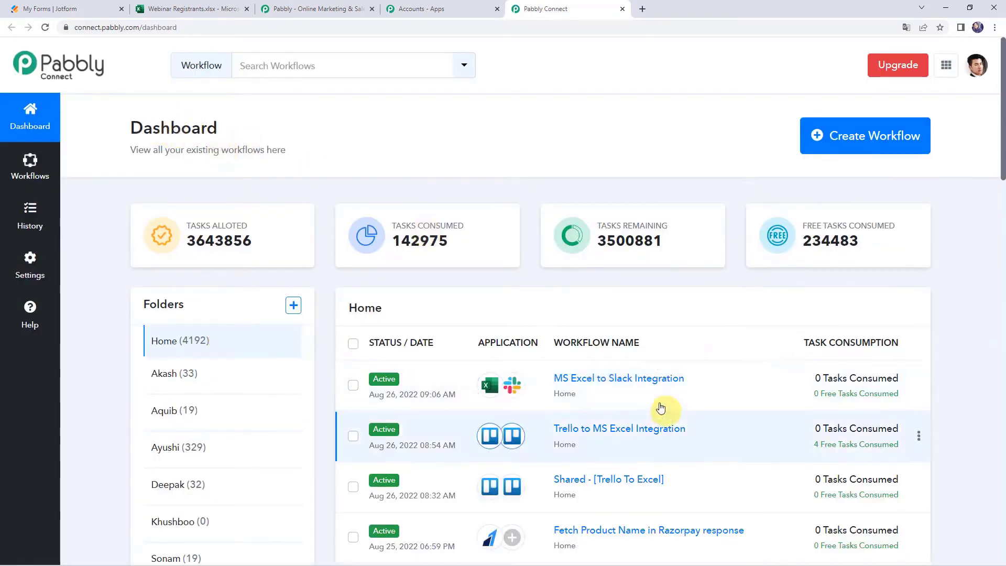
scroll(662, 377, "down", 6)
scroll(648, 398, "up", 6)
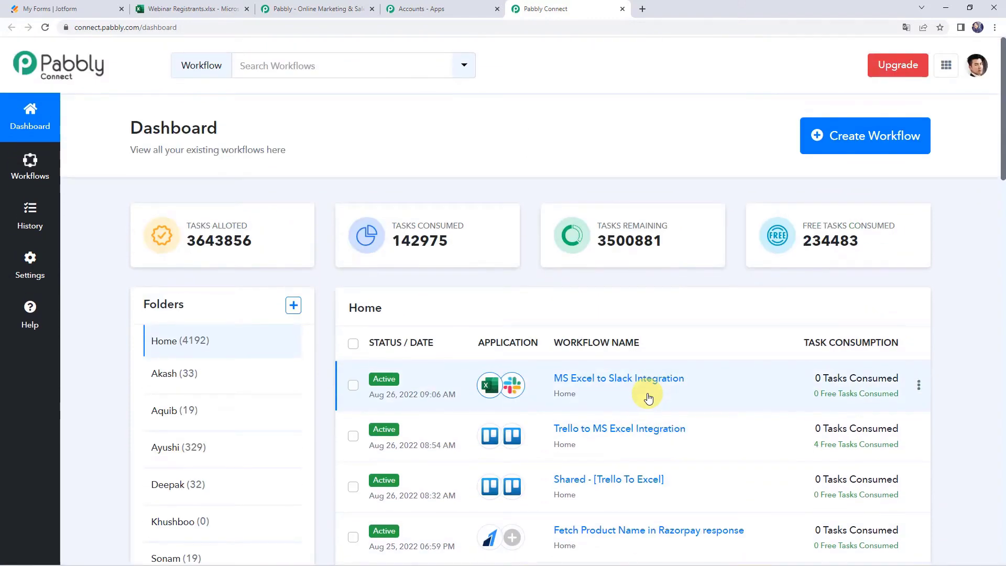
left_click(857, 137)
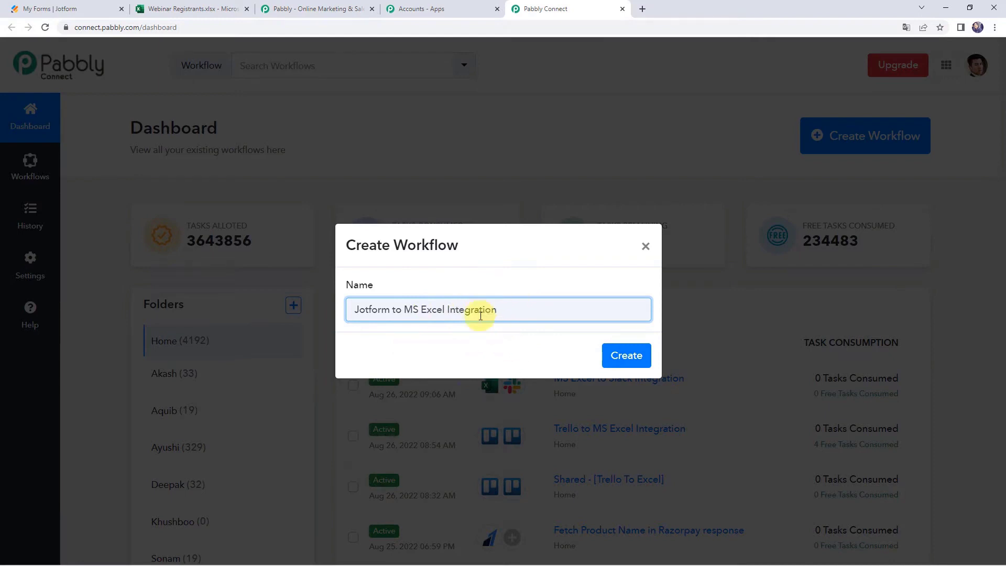
Create the Jotform to MS Excel Integration workflow and toggle its first trigger card.
left_click(637, 358)
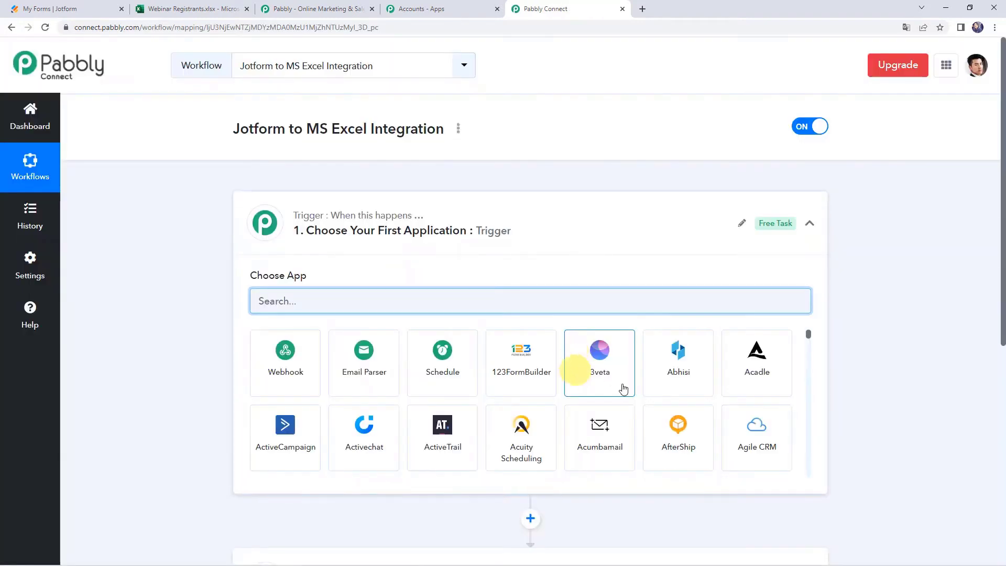
left_click(515, 237)
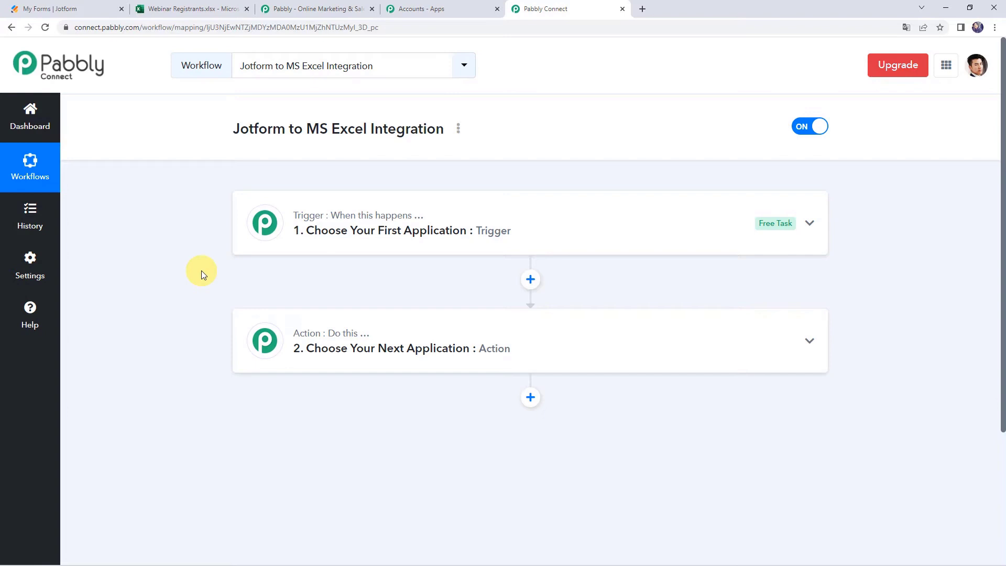
Set JotForm with the New Response event as the trigger and copy its webhook URL.
left_click(492, 228)
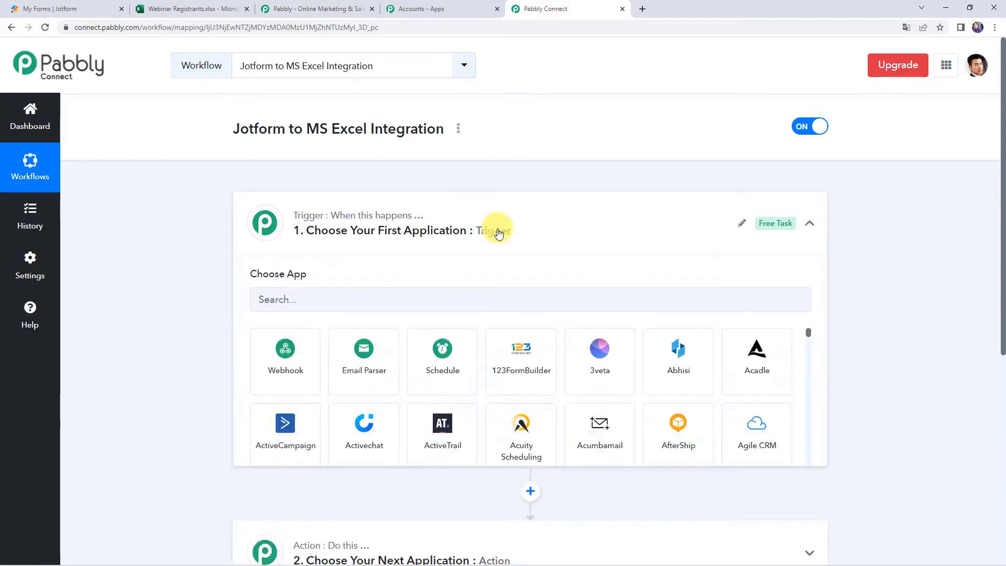
left_click(403, 297)
type("Jot")
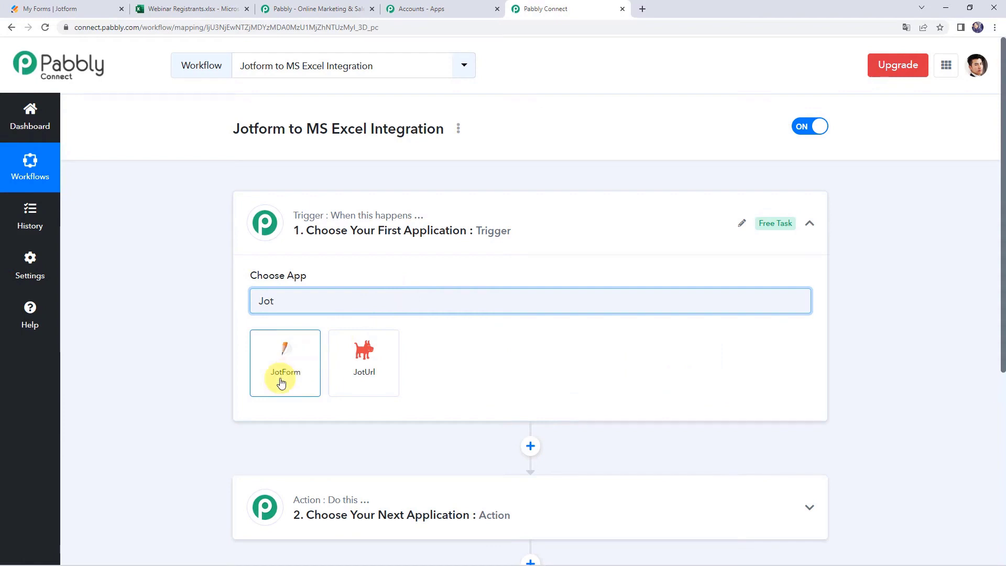
left_click(281, 378)
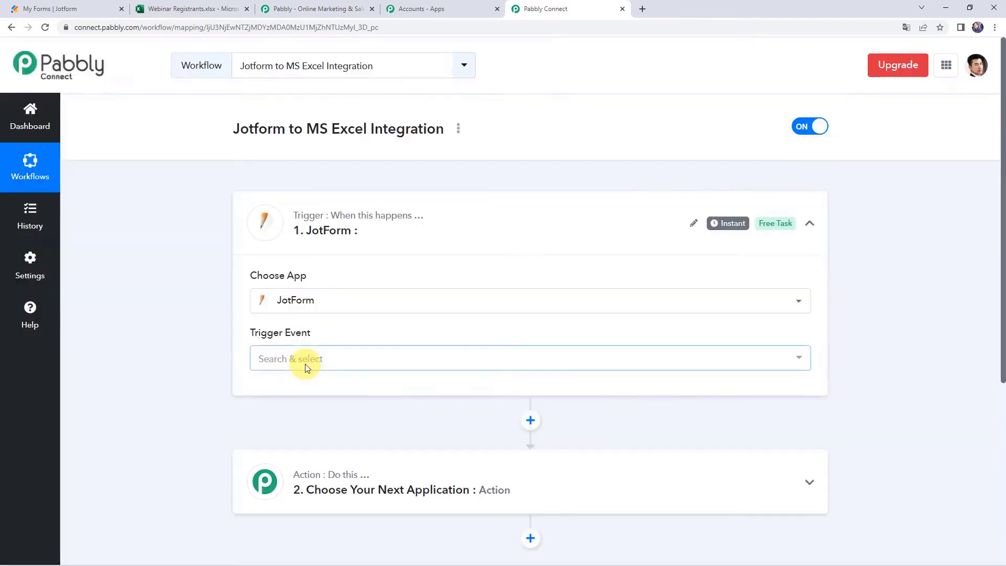
left_click(274, 358)
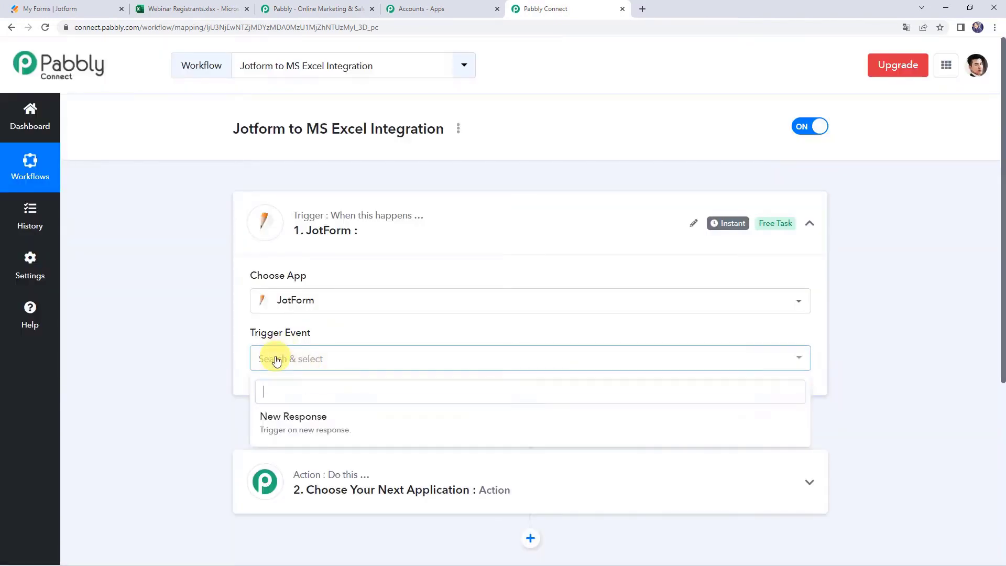
left_click(293, 423)
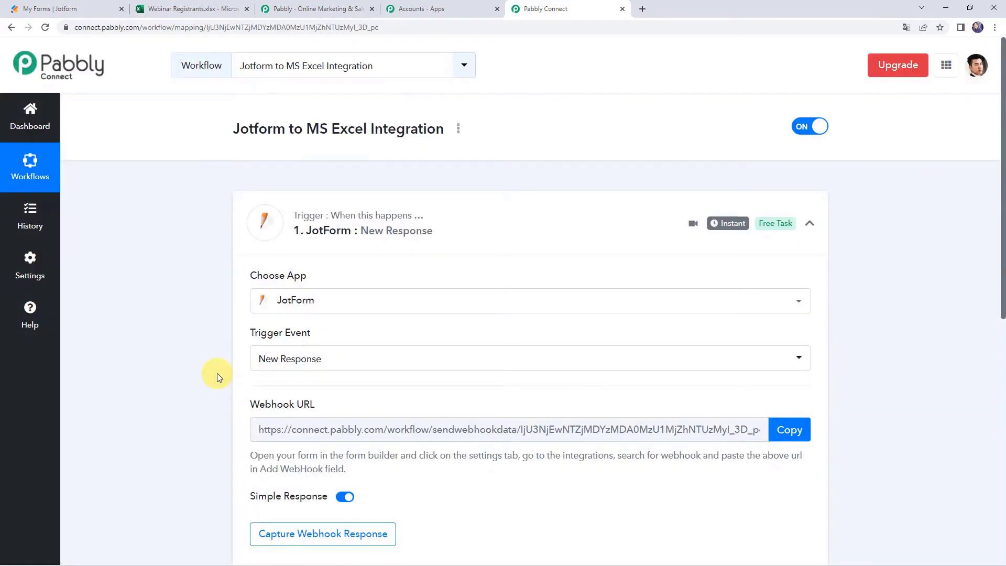
scroll(217, 373, "down", 3)
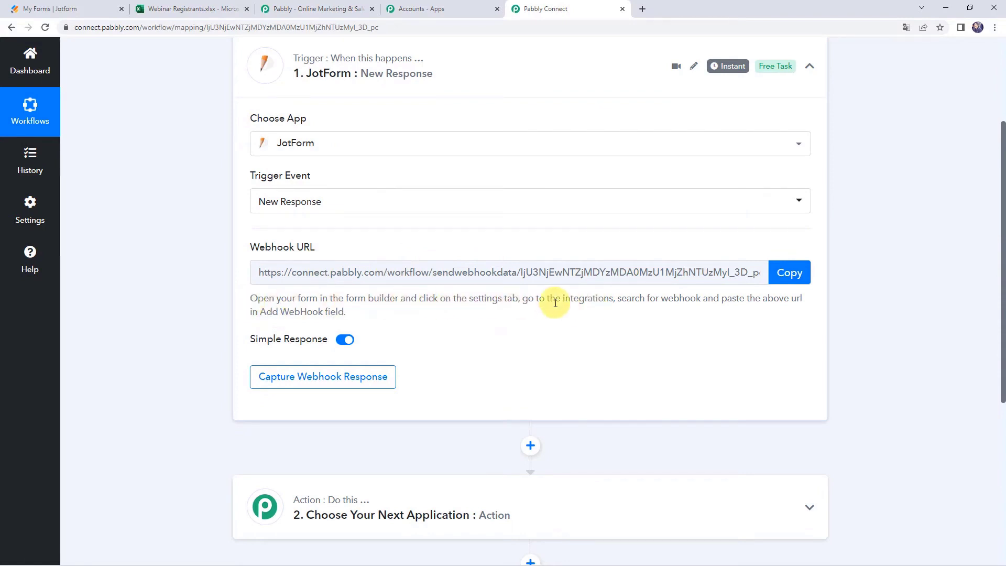
left_click(800, 273)
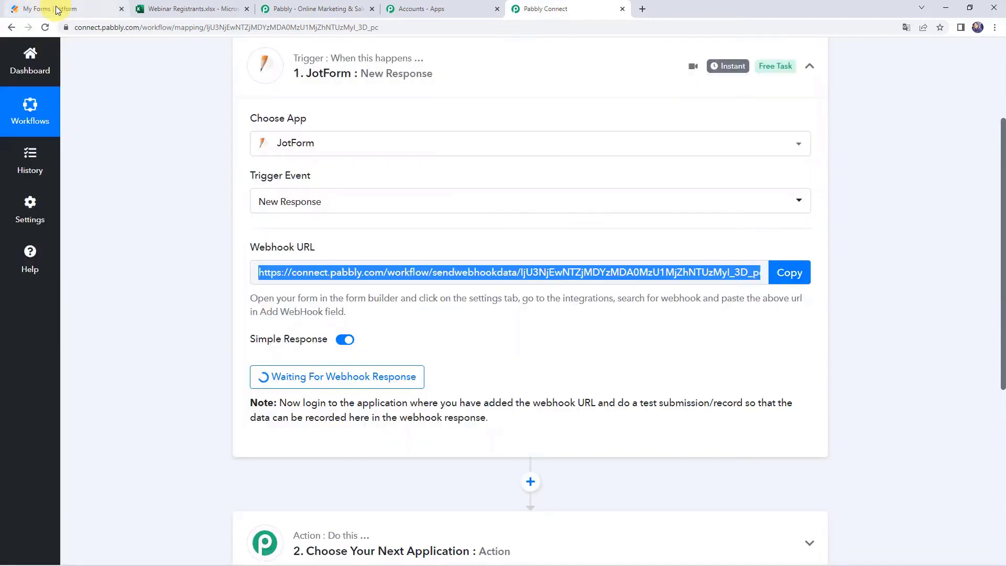
left_click(55, 9)
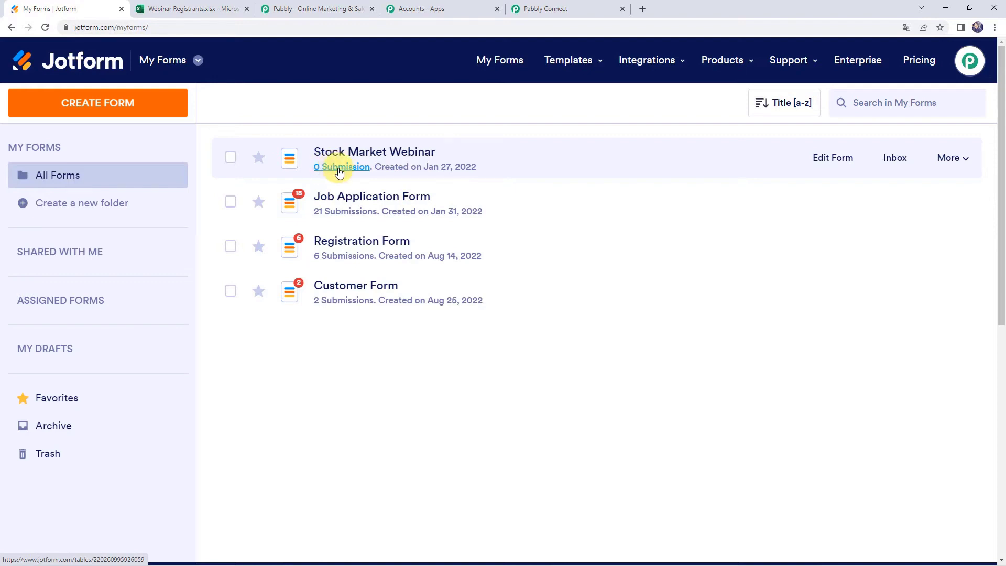
Open the Stock Market Webinar form in the builder and review its Name, Email and Phone fields.
left_click(824, 163)
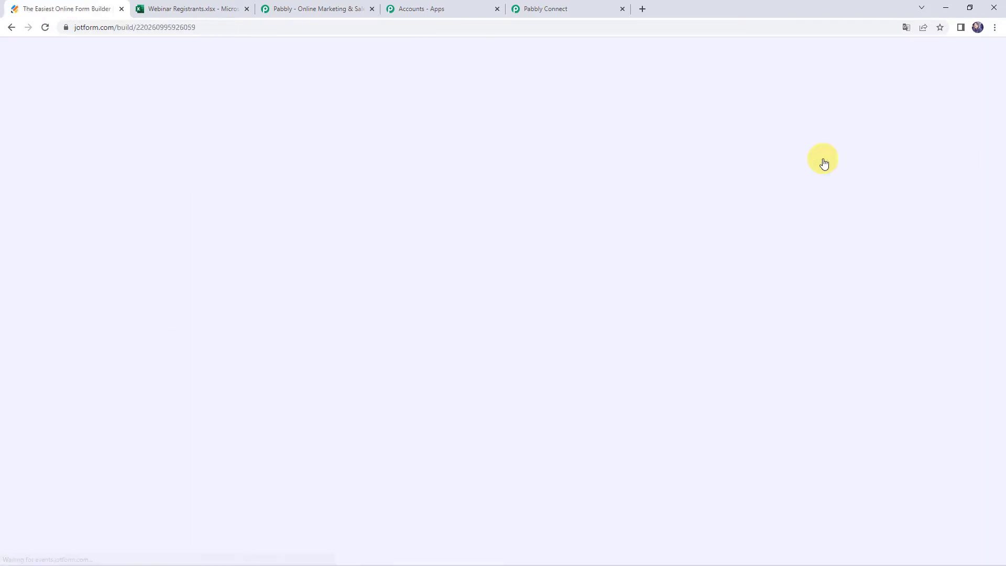
scroll(235, 235, "down", 4)
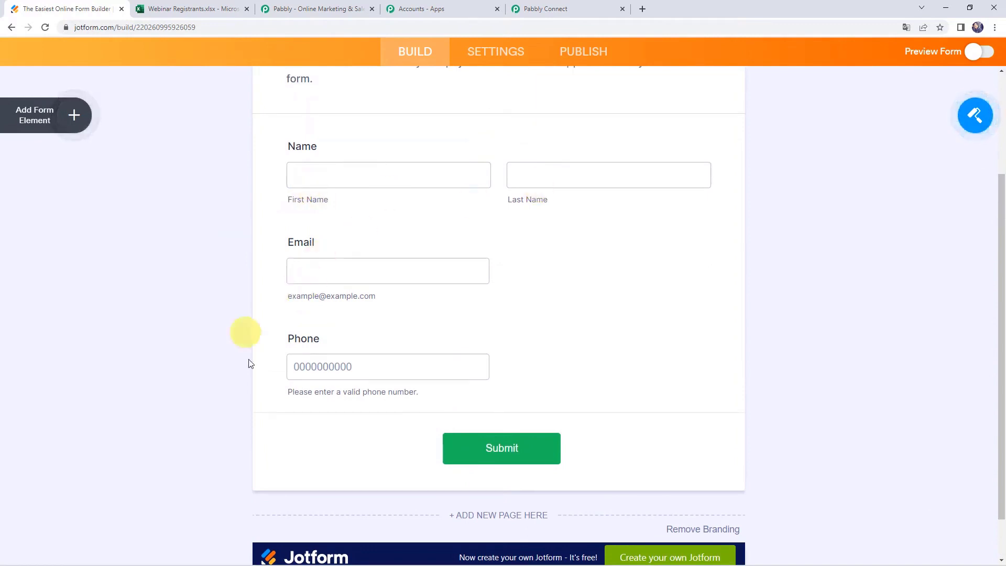
scroll(321, 369, "up", 4)
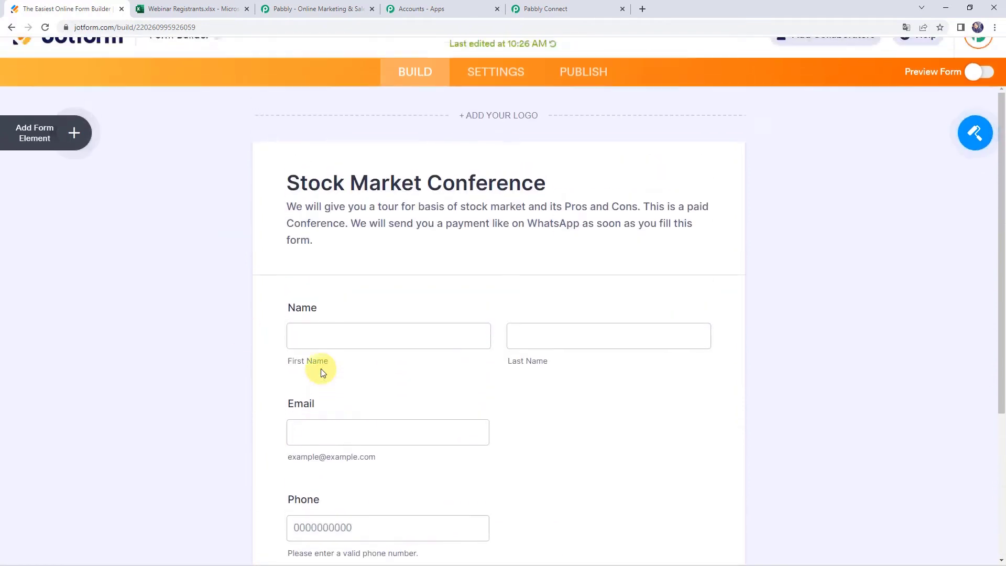
scroll(321, 369, "down", 2)
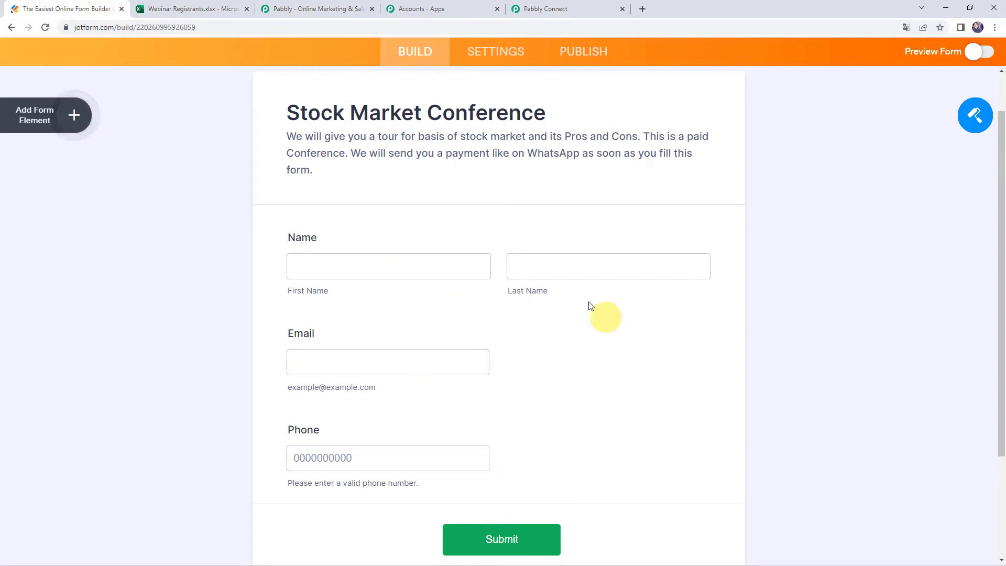
scroll(496, 74, "up", 2)
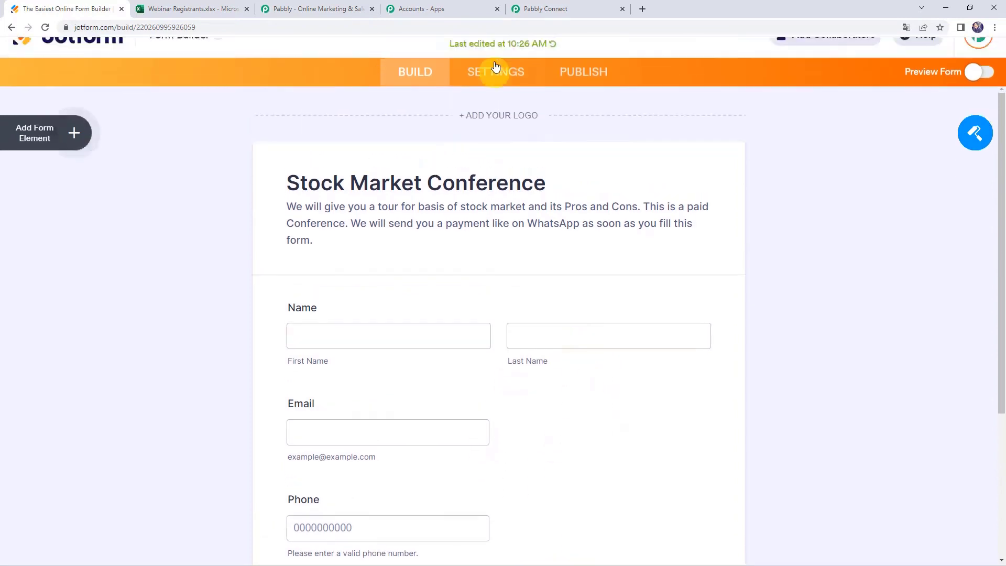
Add a WebHooks integration under Settings > Integrations using the pasted Pabbly webhook URL.
left_click(498, 101)
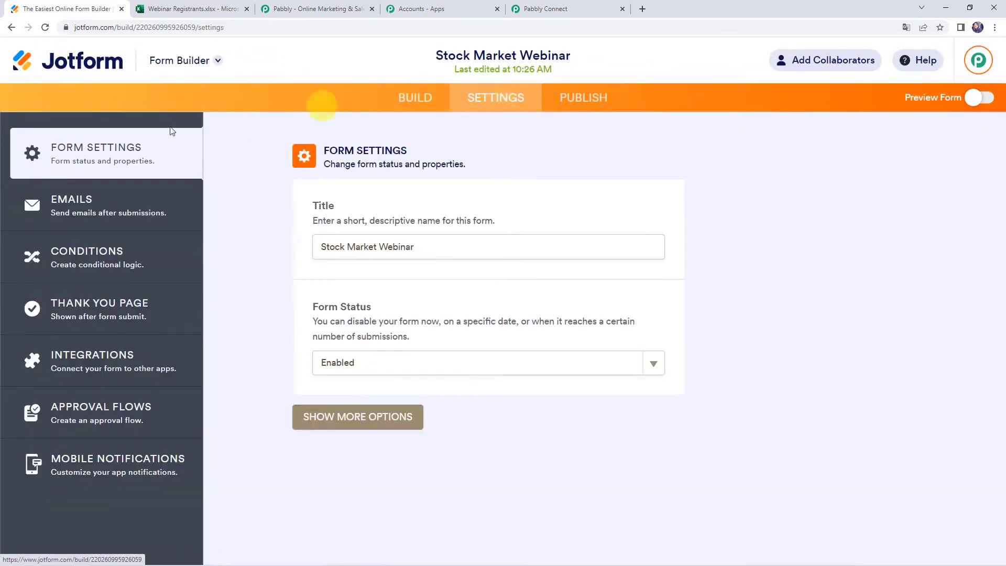
left_click(105, 361)
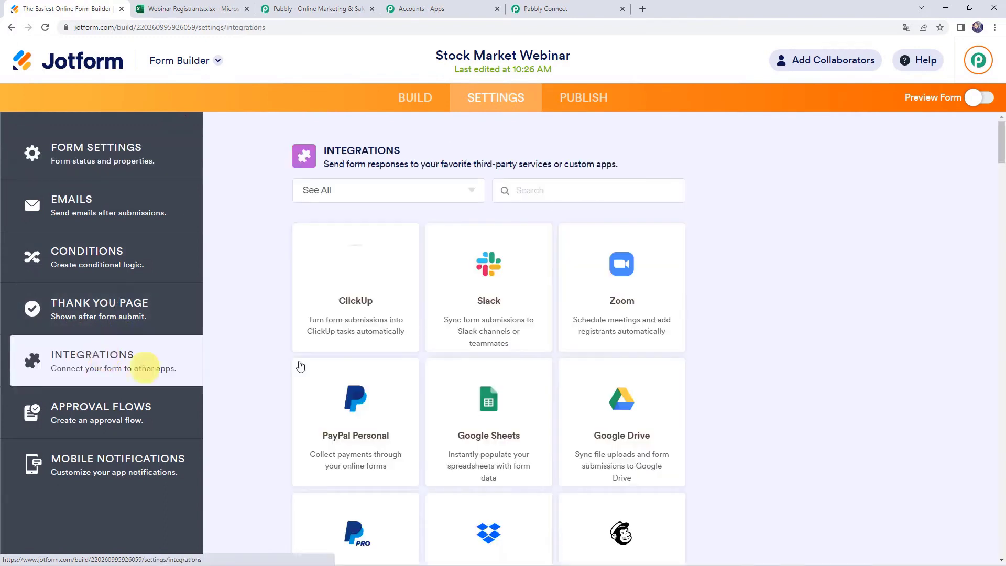
left_click(528, 191)
type("webh")
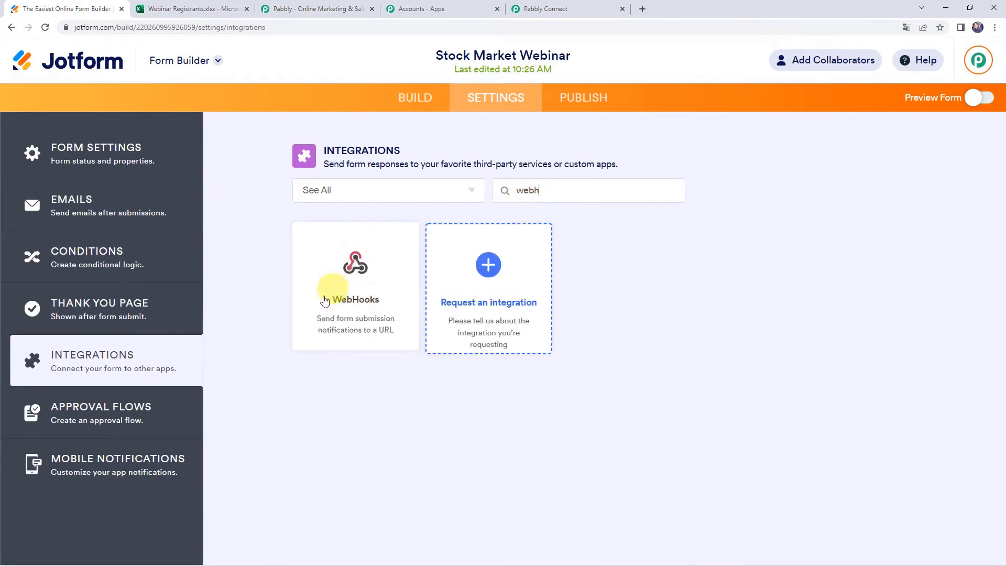
left_click(325, 293)
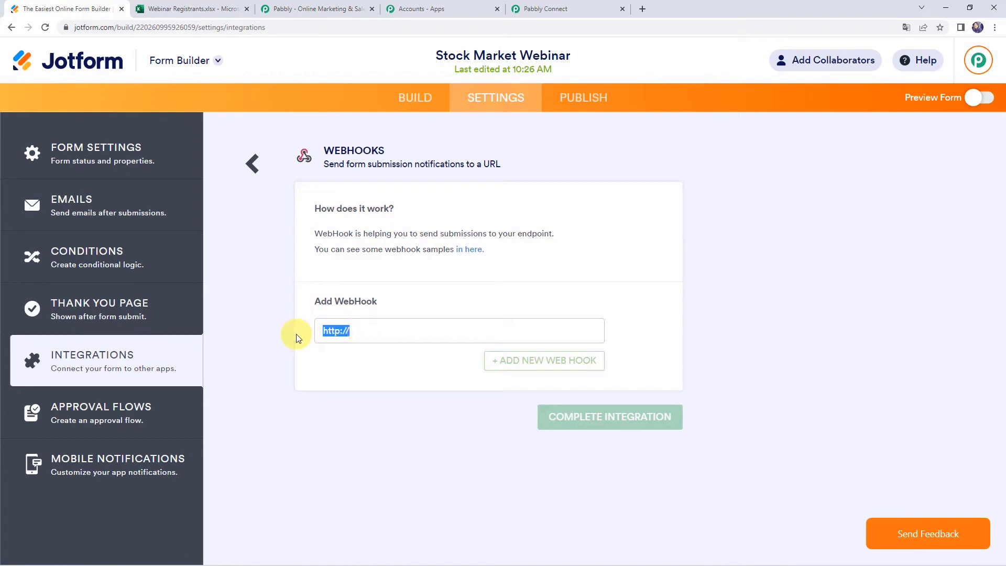
key("BackSpace")
key("ctrl+v")
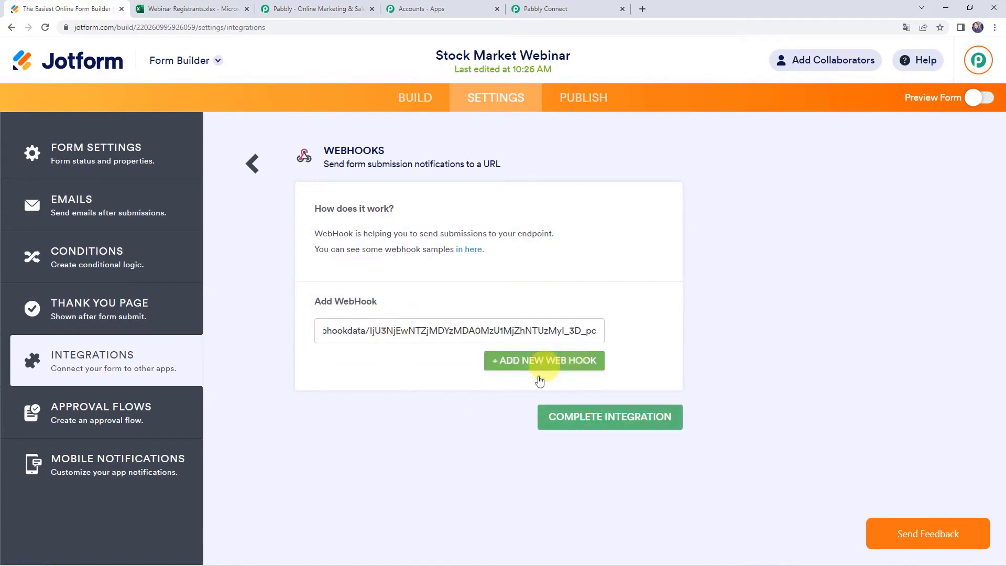
left_click(593, 424)
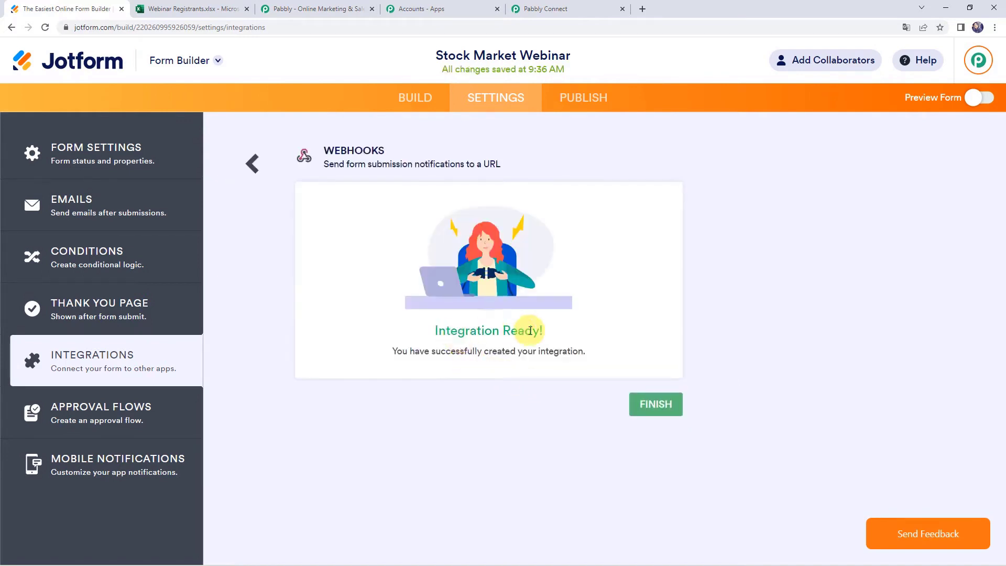
left_click(662, 405)
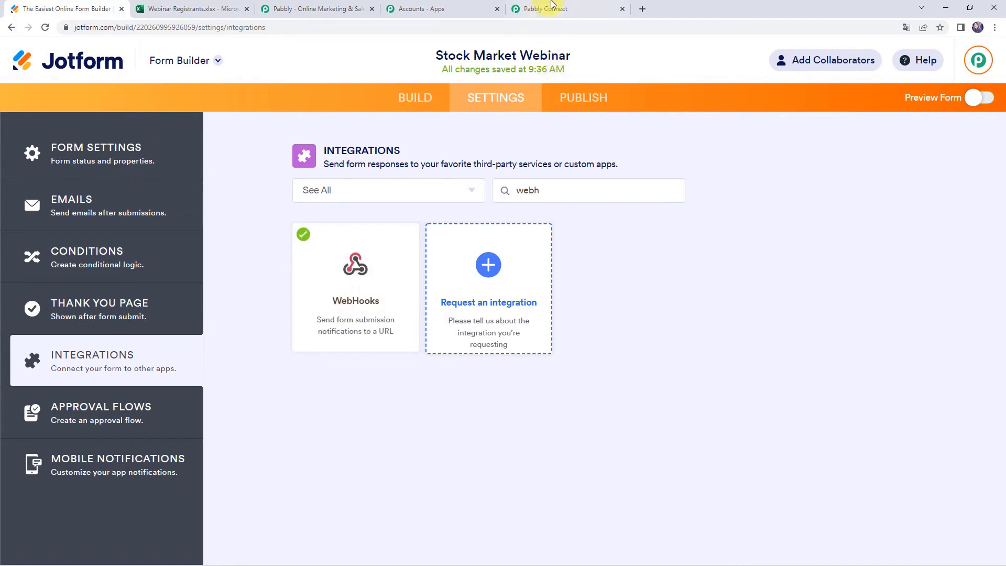
Check that the Pabbly JotForm trigger awaits a webhook response, then return to Jotform's integrations page.
left_click(552, 8)
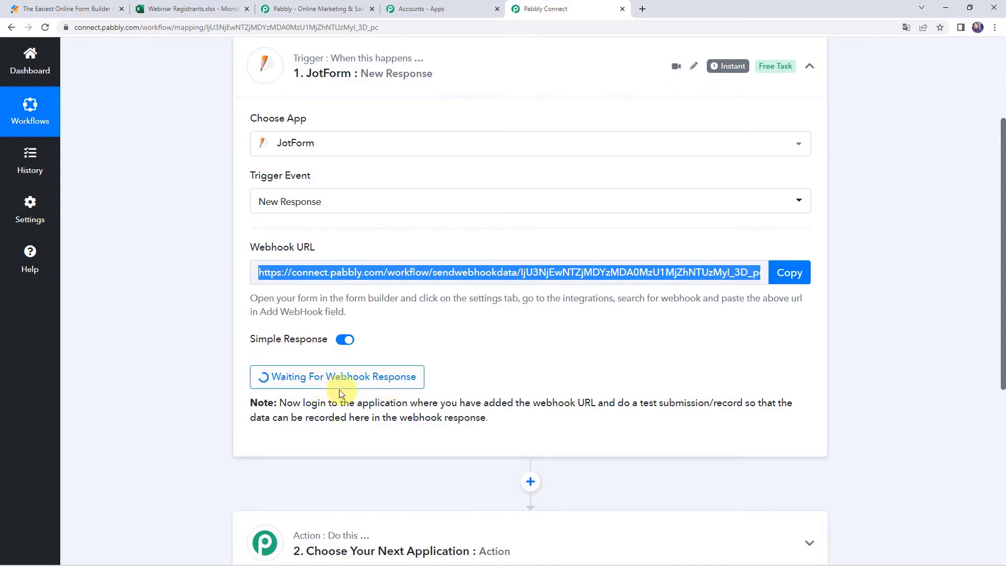
left_click(194, 375)
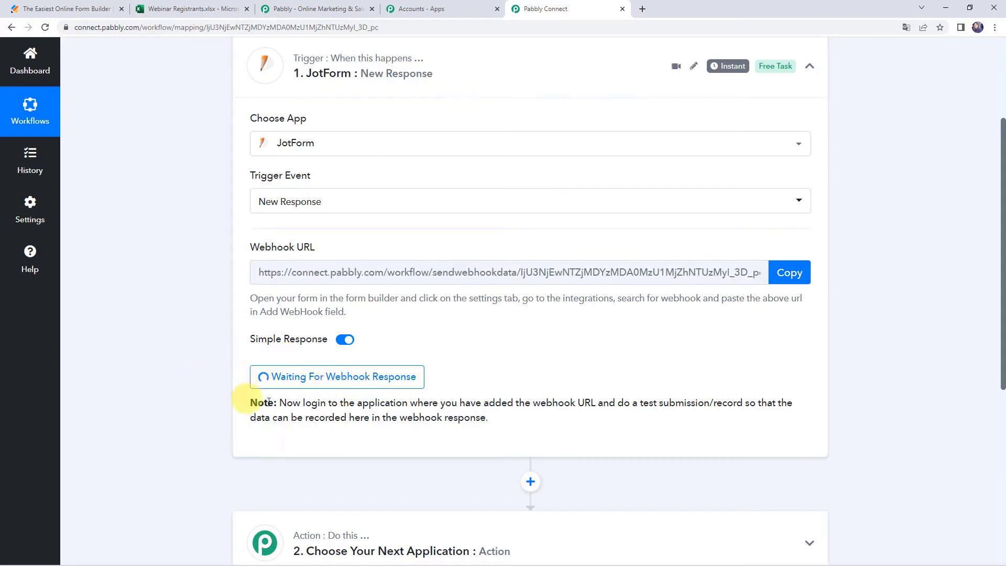
left_click(77, 11)
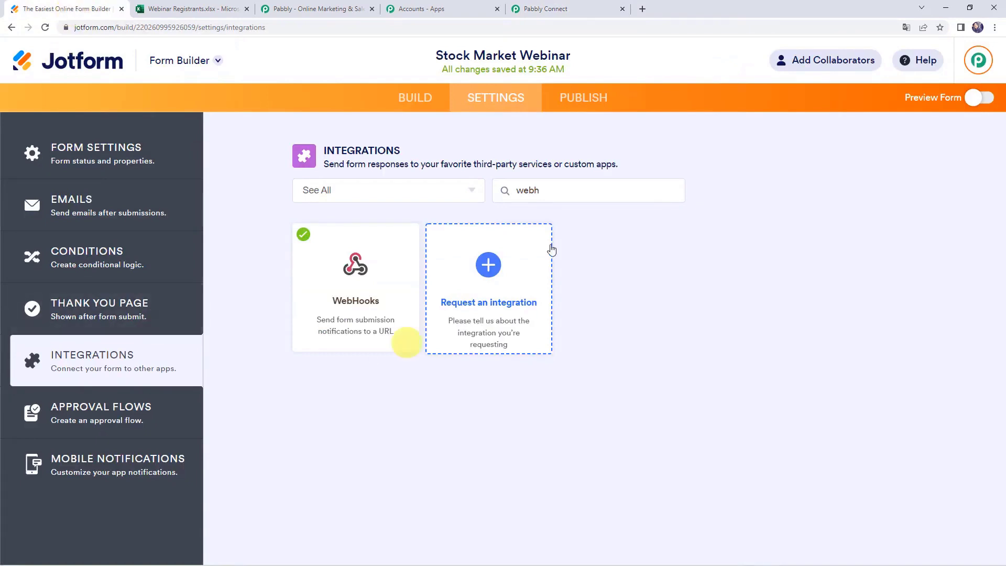
Open the published Stock Market Conference form and submit a test registration for Demo Name with email and phone.
left_click(589, 108)
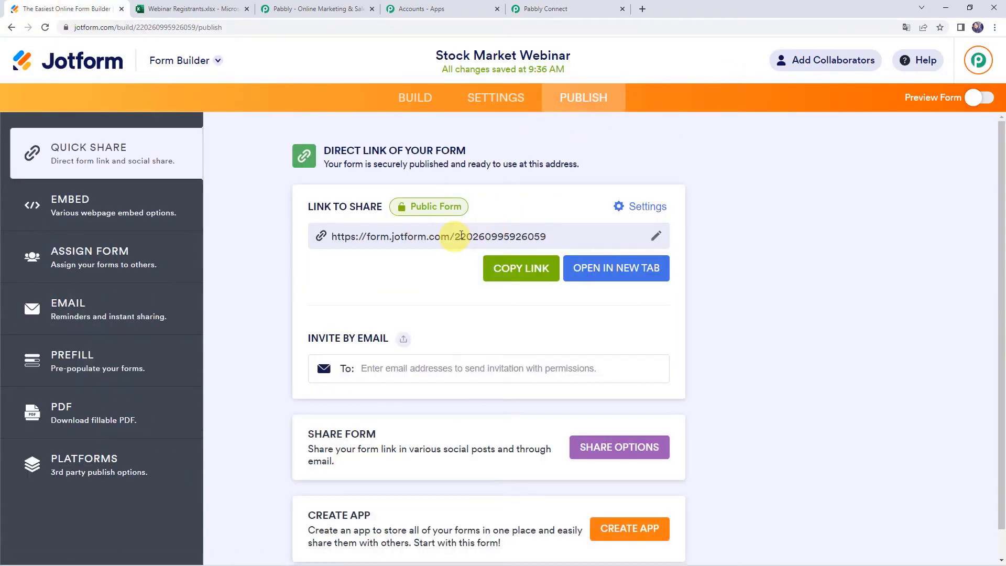
left_click(605, 278)
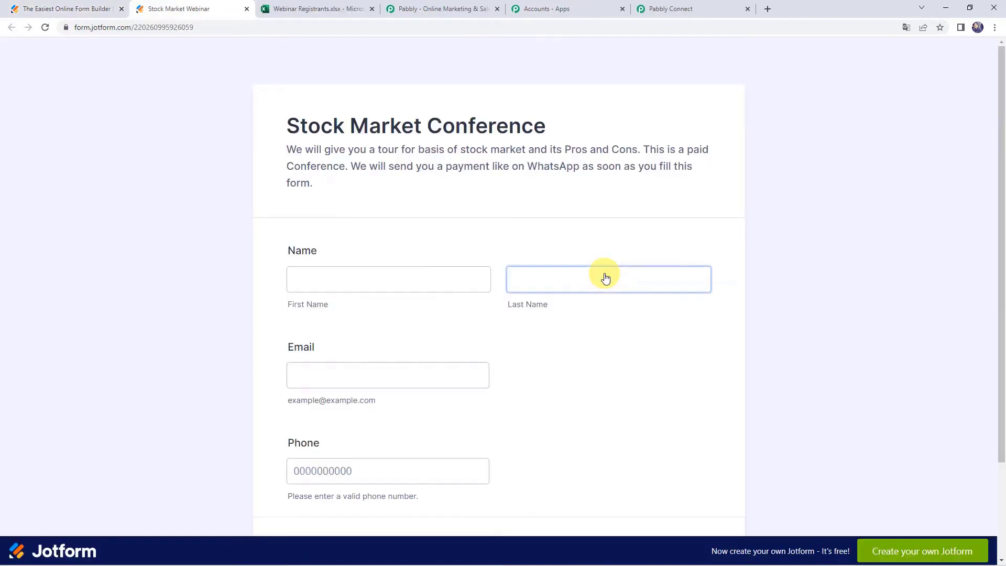
left_click(370, 283)
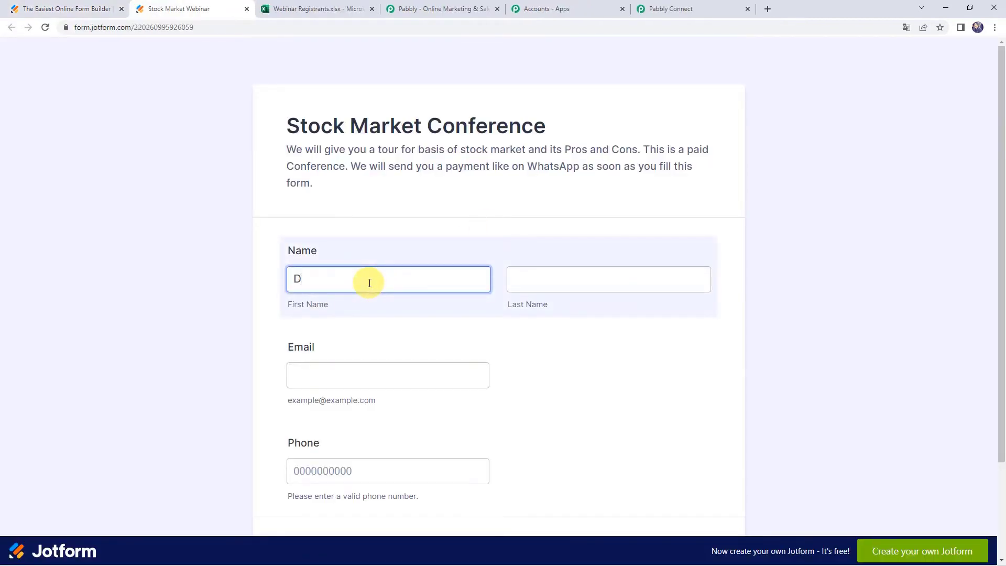
key("Tab")
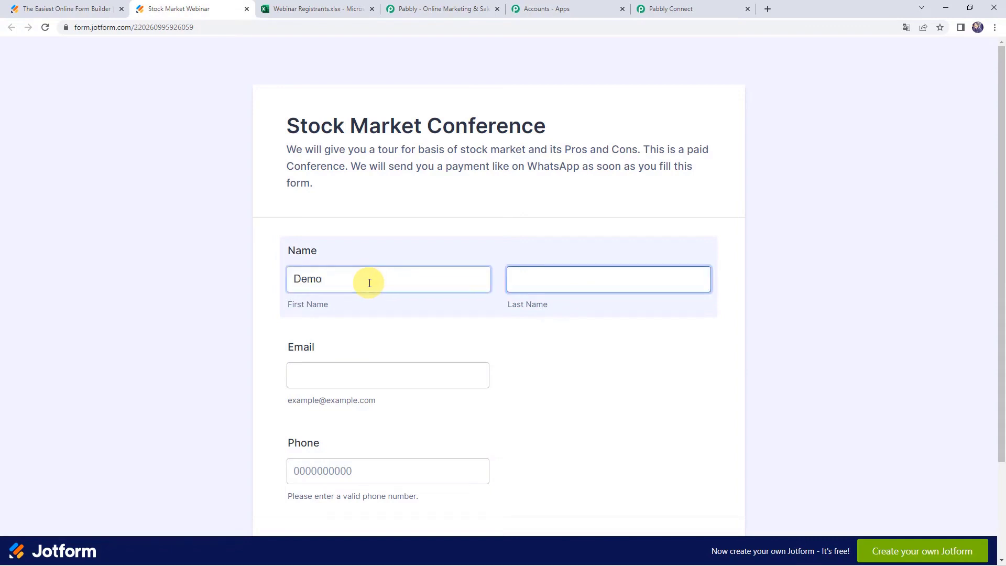
key("Tab")
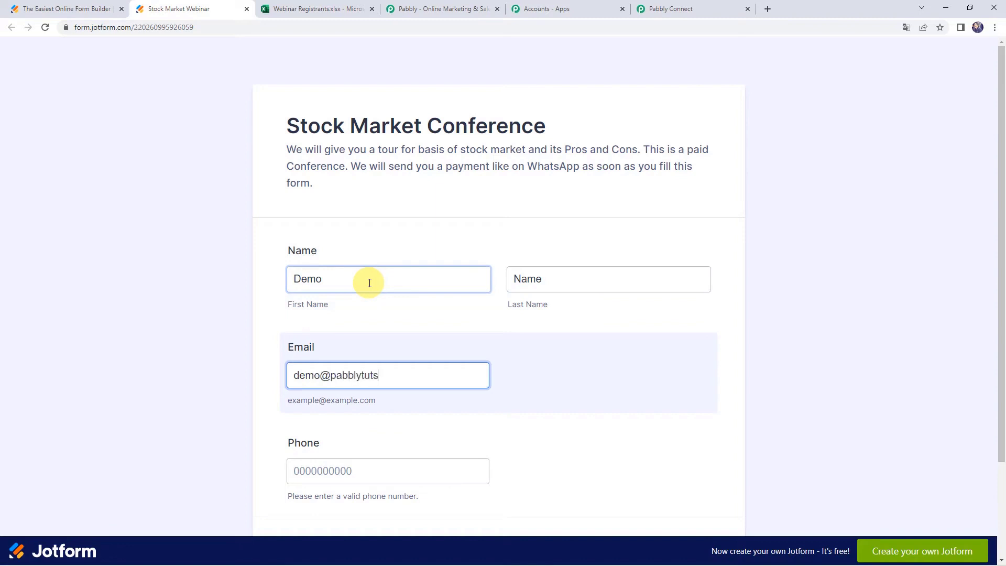
key("Tab")
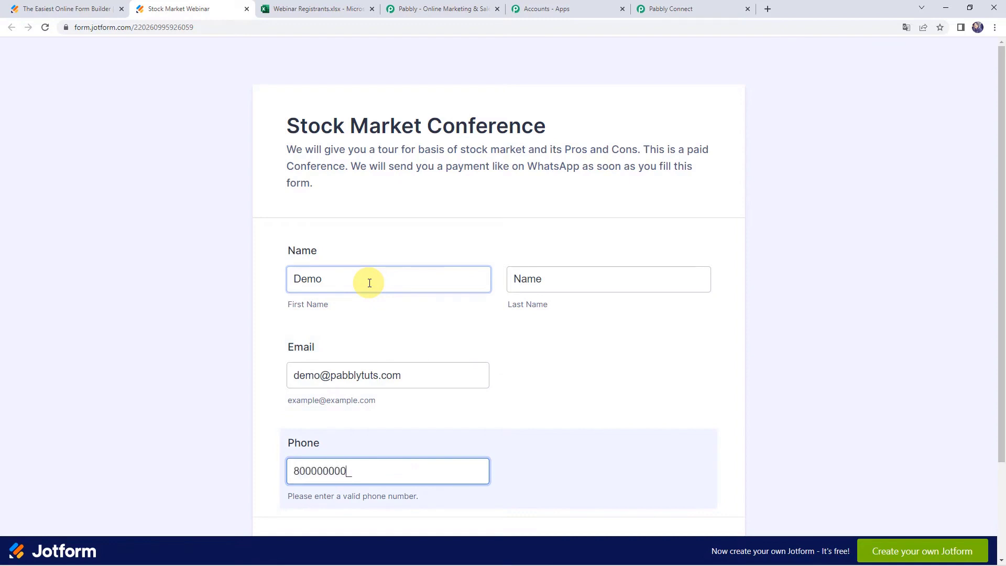
scroll(370, 283, "down", 3)
left_click(495, 445)
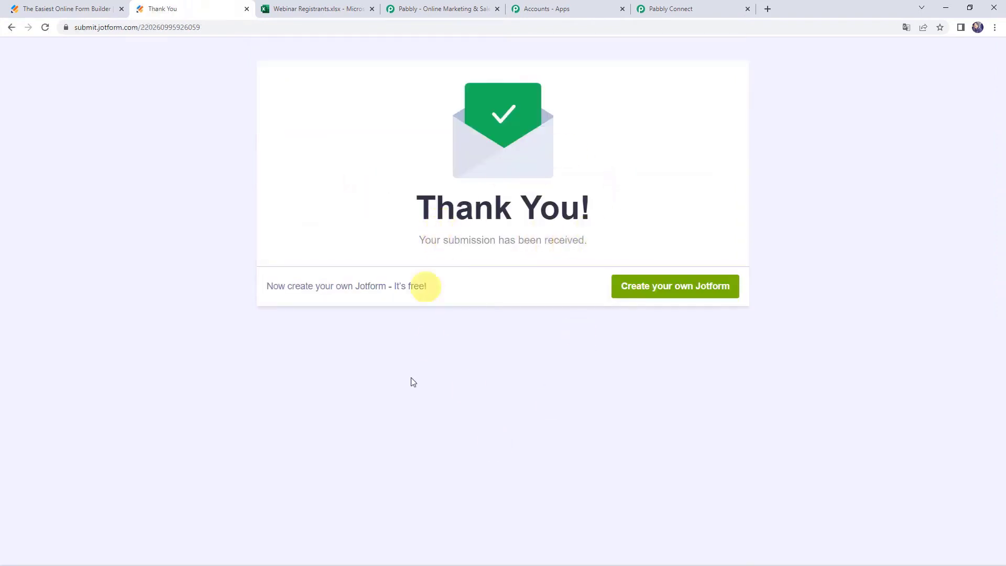
Check that the webhook captured the FormTitle field as Stock Market Webinar.
left_click(681, 9)
scroll(166, 350, "down", 5)
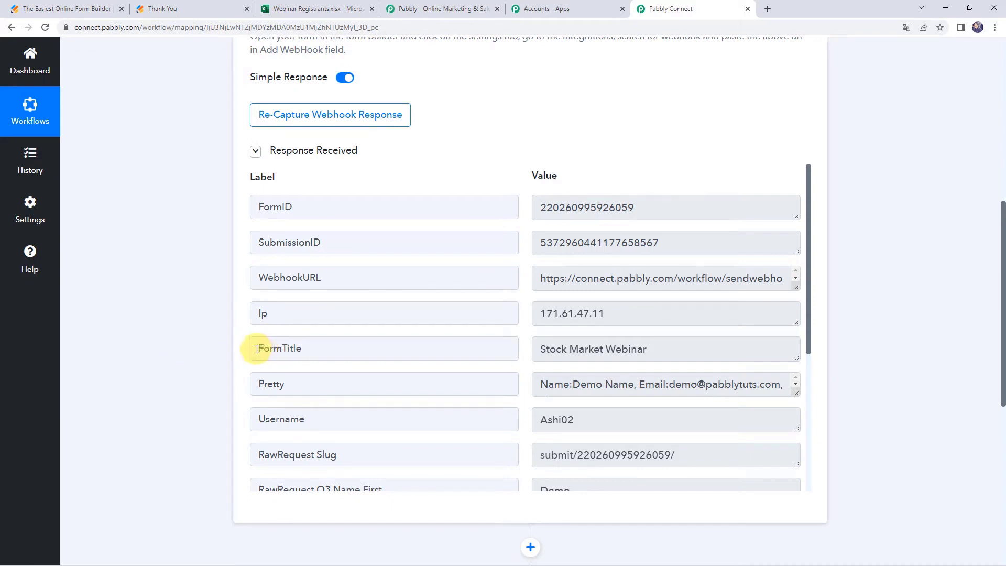
left_click_drag(258, 349, 423, 349)
left_click_drag(714, 349, 509, 351)
scroll(509, 350, "down", 5)
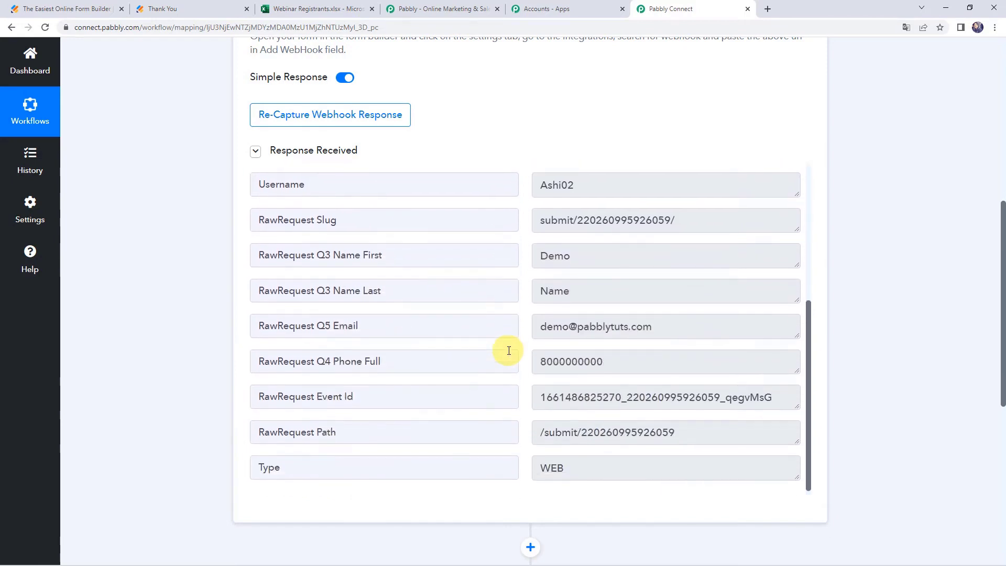
Check the captured first name Demo, last name, email and phone, then open the Webinar Registrants sheet.
left_click(602, 256)
left_click(456, 252)
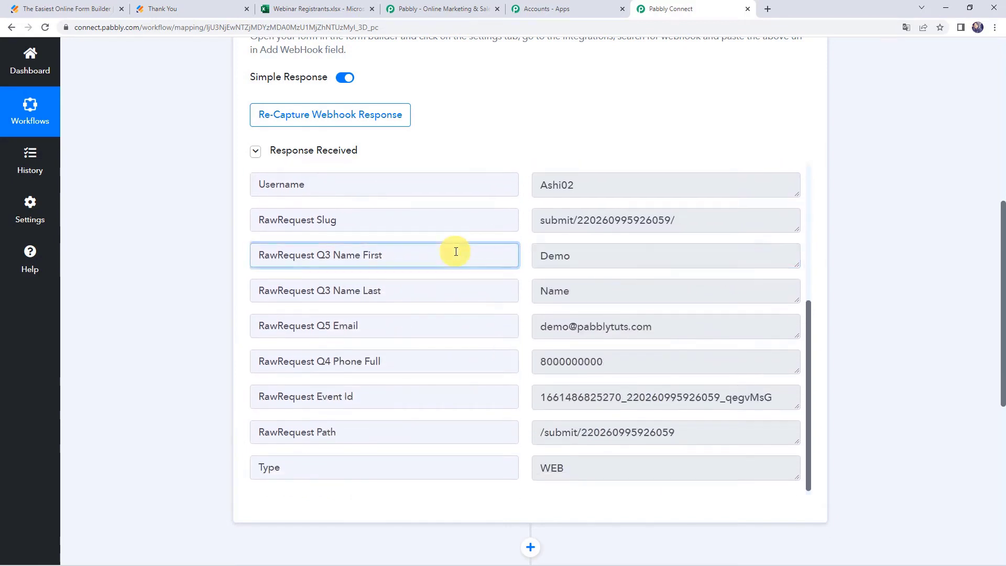
left_click(553, 293)
left_click(691, 326)
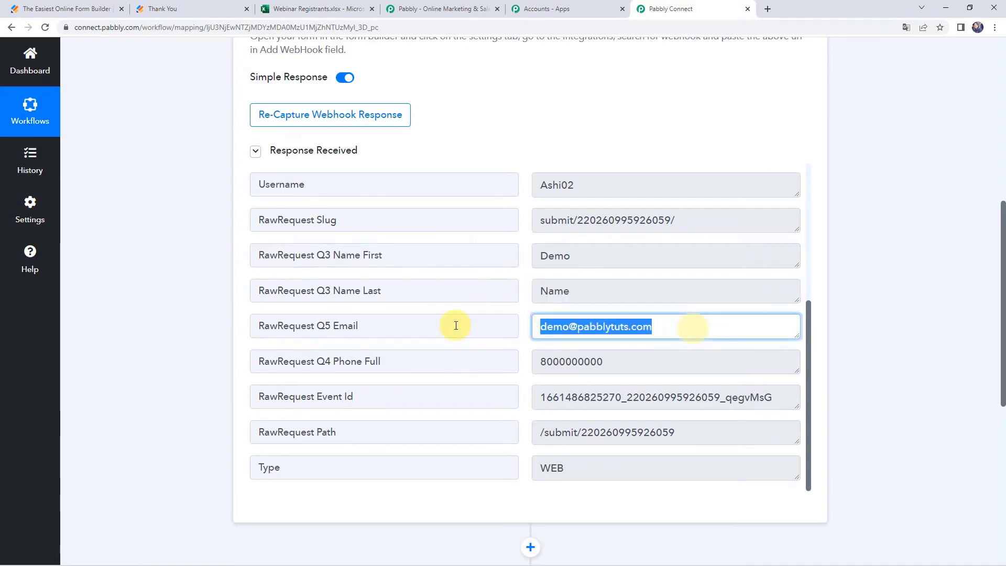
left_click(648, 363)
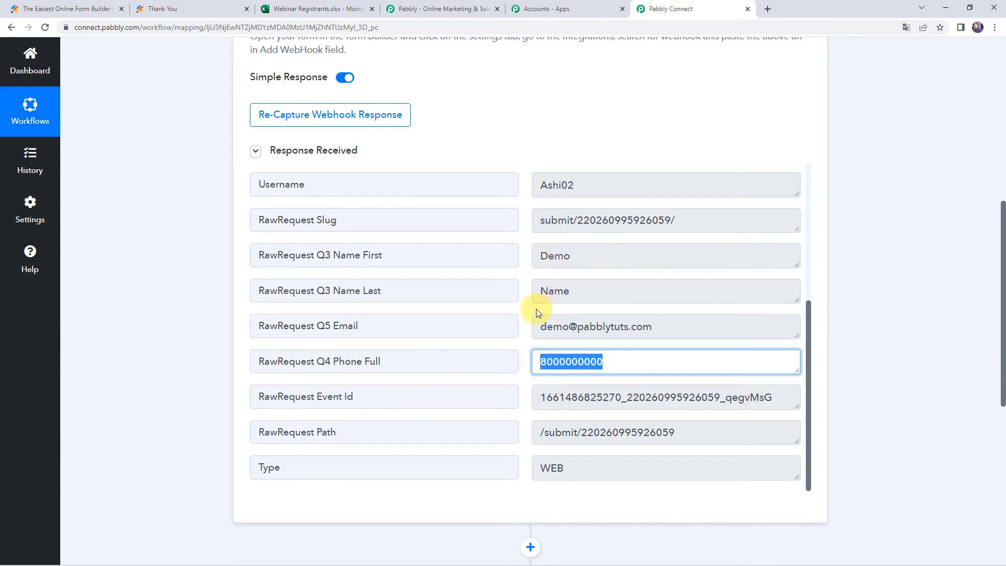
left_click(308, 6)
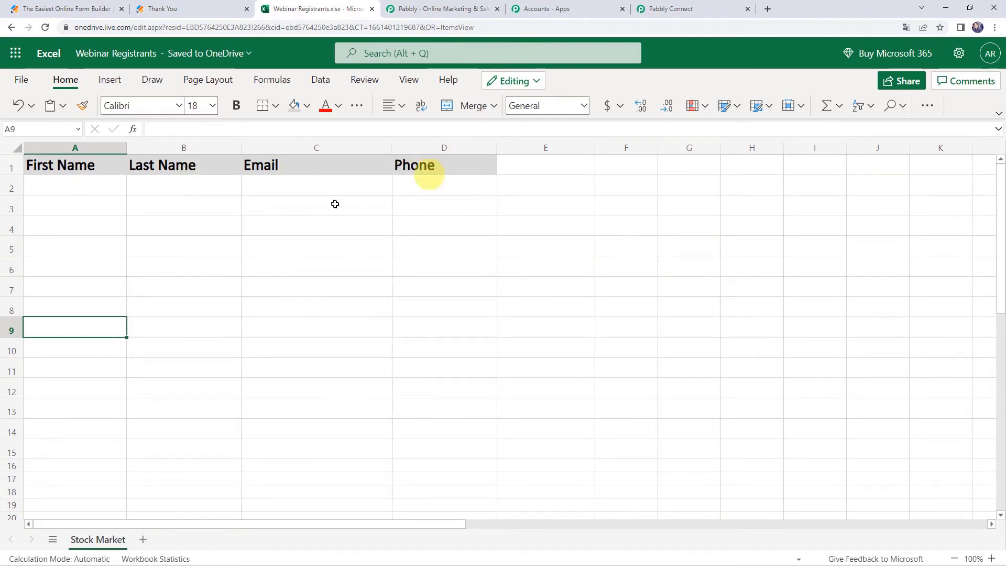
Leave the empty First Name, Last Name, Email, Phone headers and return to the Pabbly workflow.
left_click(667, 8)
scroll(221, 270, "down", 4)
Set the action step to Microsoft Excel with the Add Row To Worksheet event.
scroll(220, 270, "down", 2)
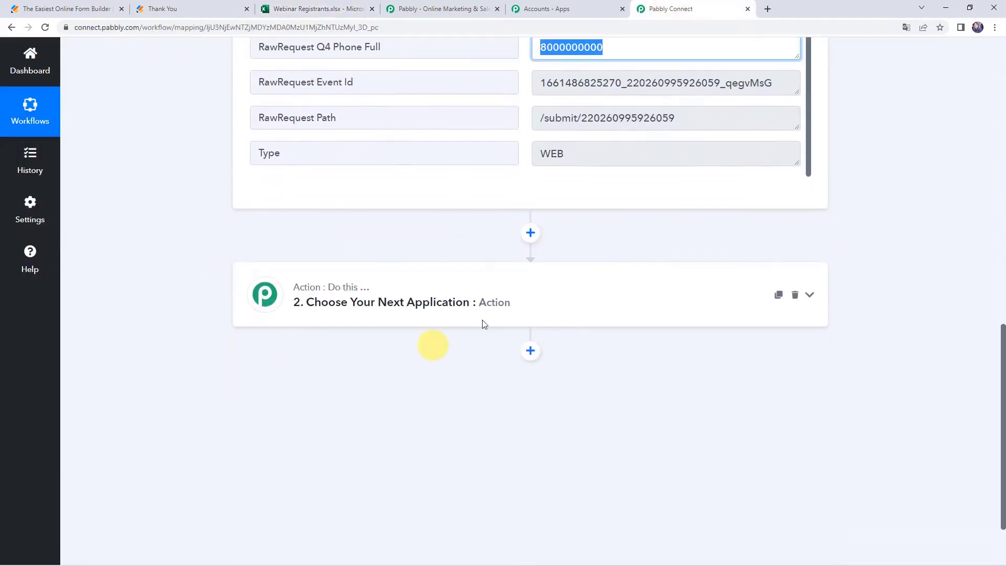
left_click(489, 299)
scroll(434, 273, "down", 2)
left_click(434, 273)
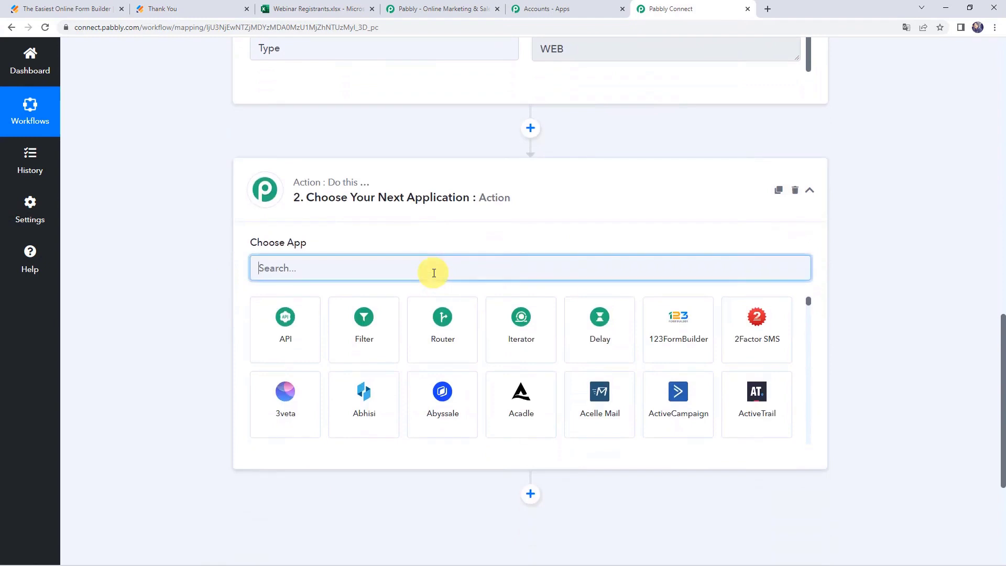
type("excel")
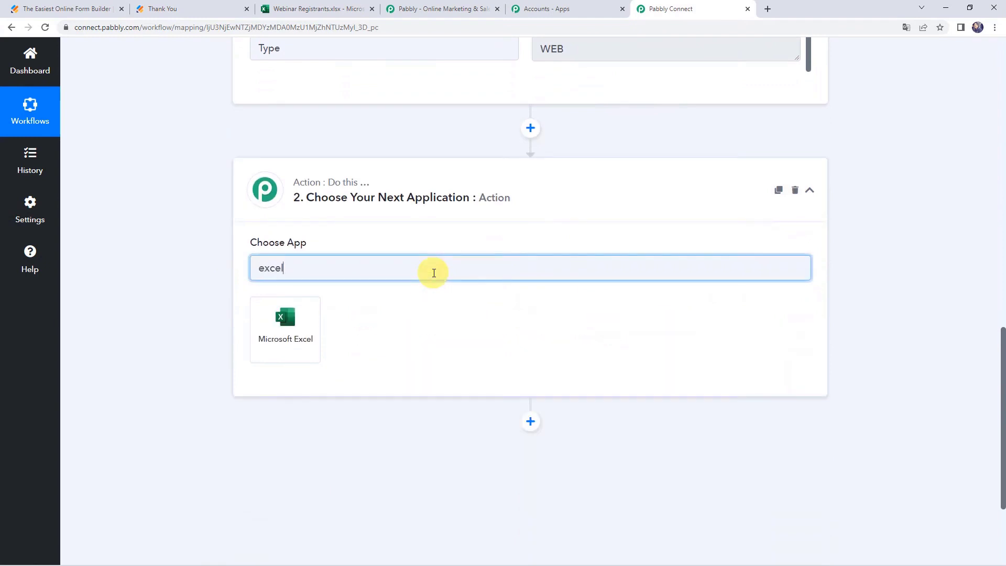
left_click(316, 326)
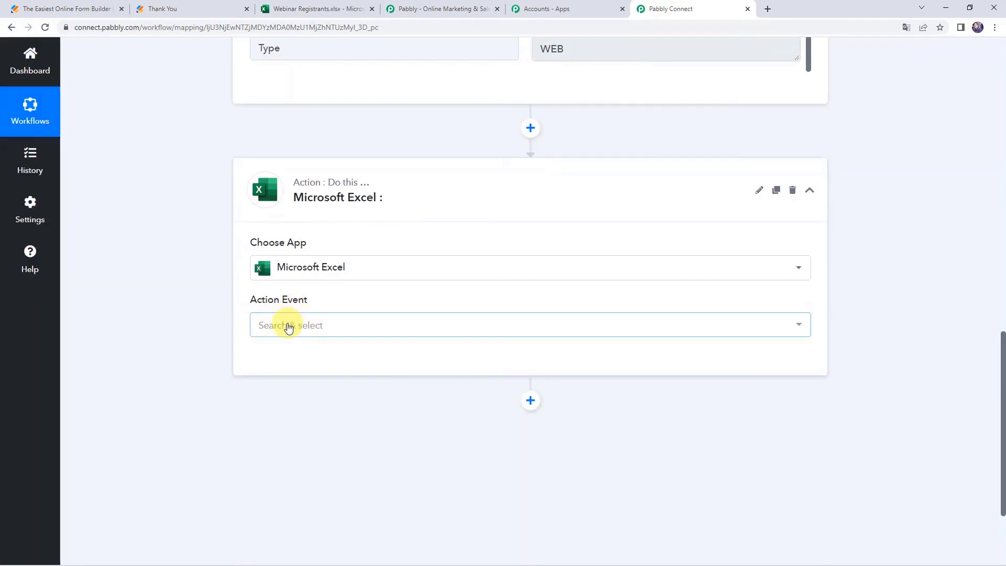
left_click(289, 326)
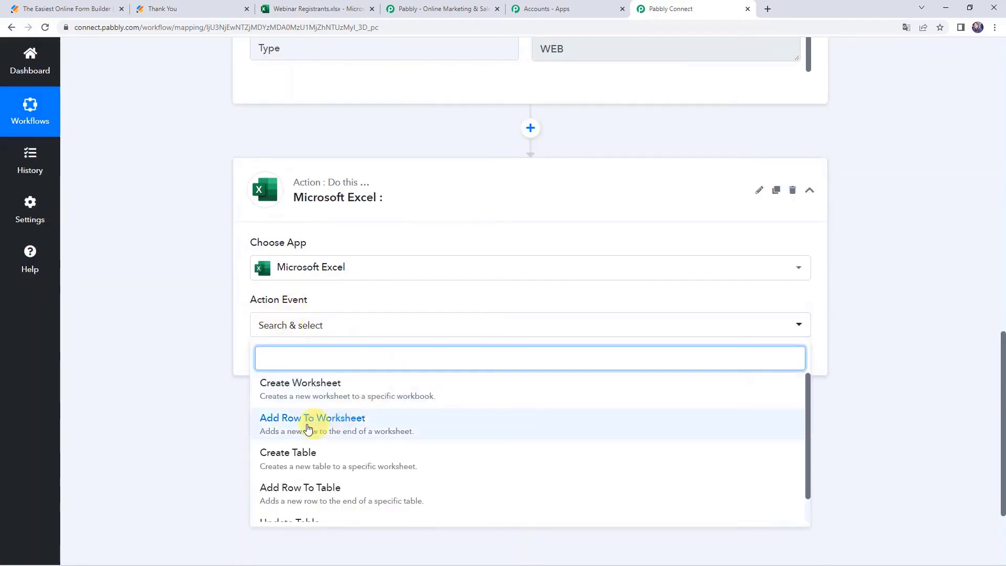
left_click(331, 424)
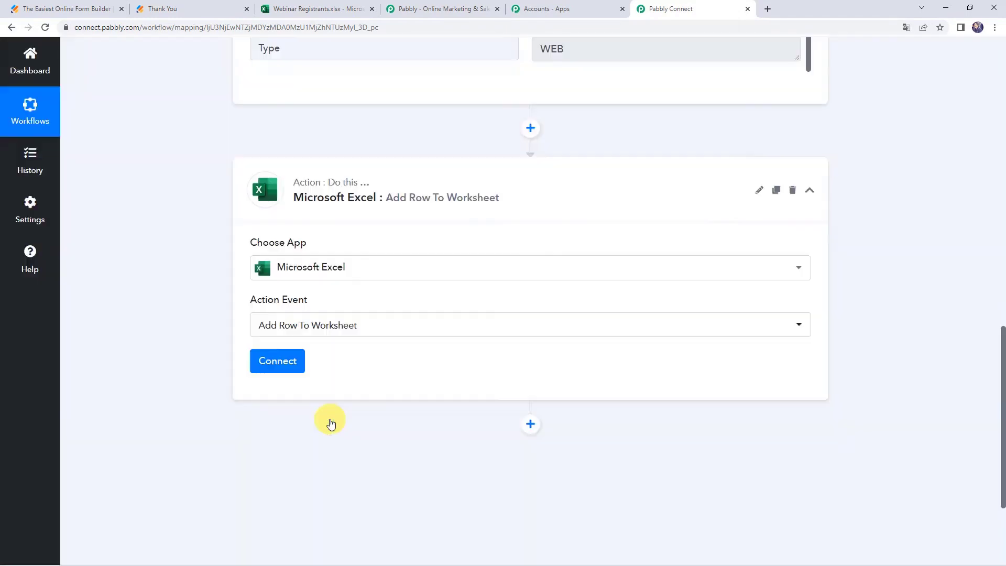
Add and authorize a new Microsoft Excel connection for Pabbly Connect.
left_click(293, 370)
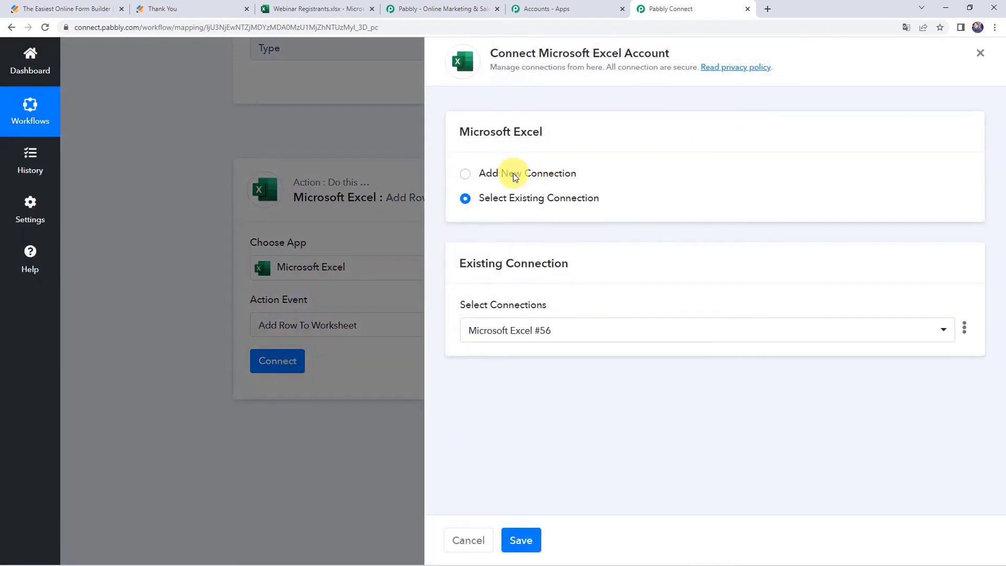
left_click(513, 176)
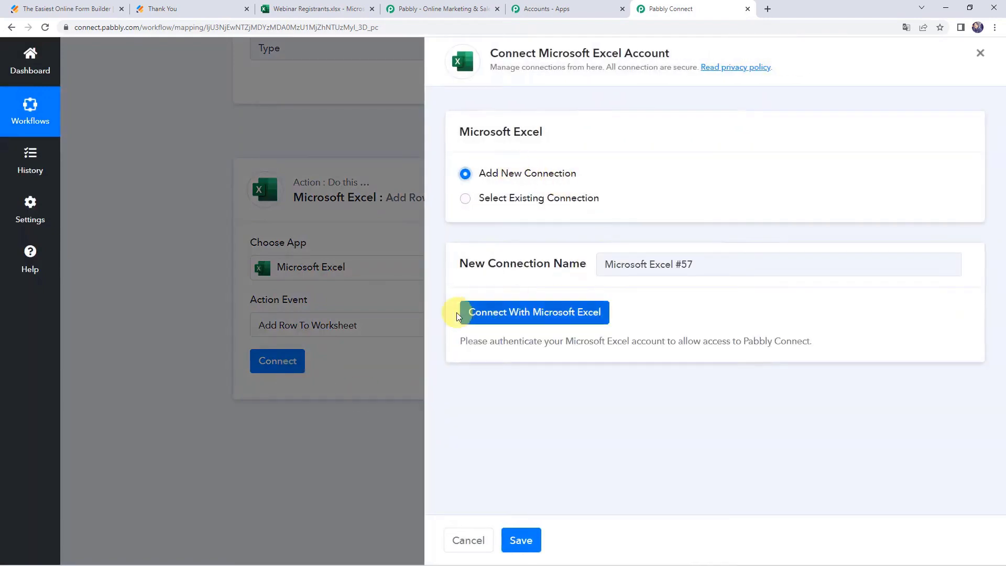
left_click(554, 316)
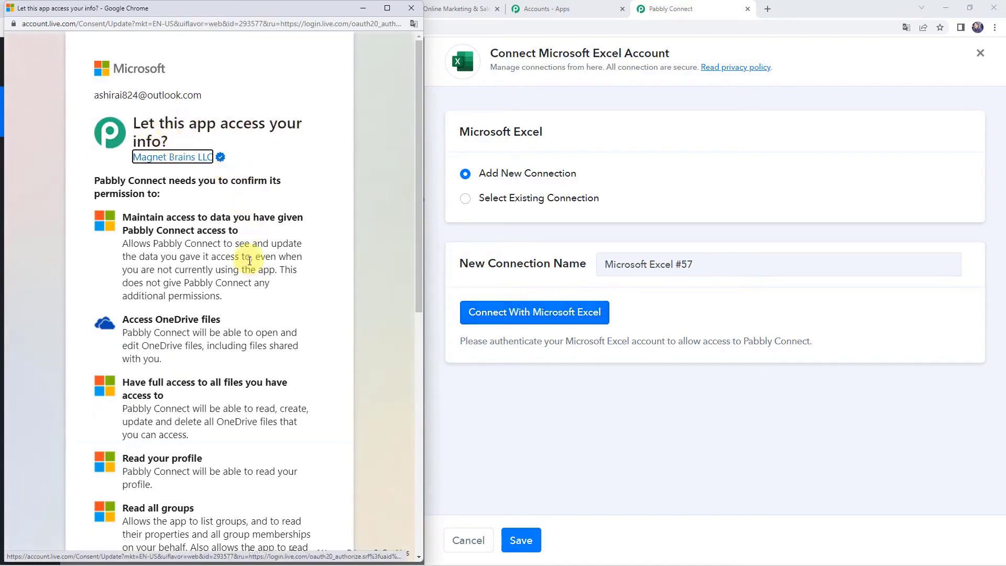
scroll(250, 256, "down", 7)
scroll(250, 260, "down", 2)
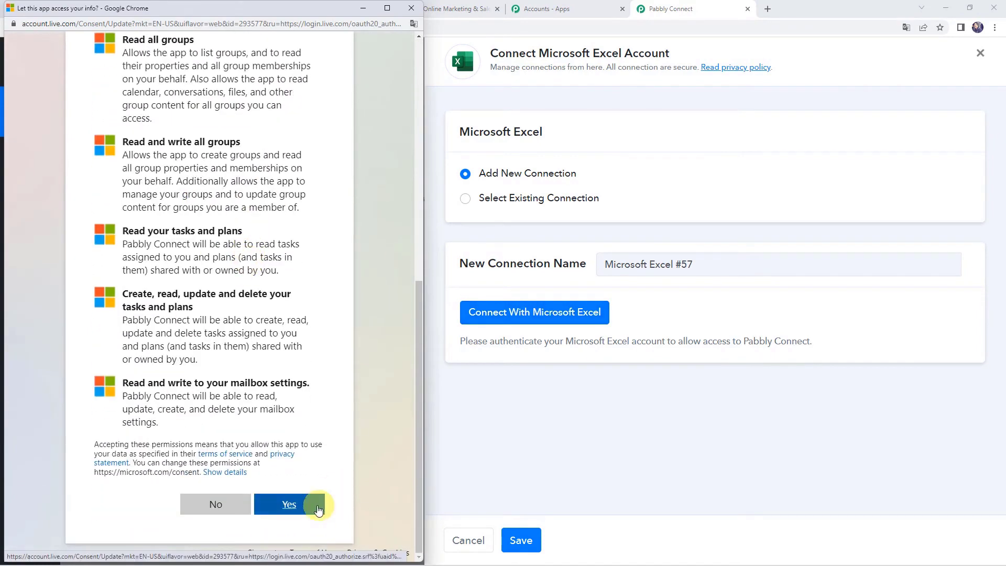
left_click(301, 506)
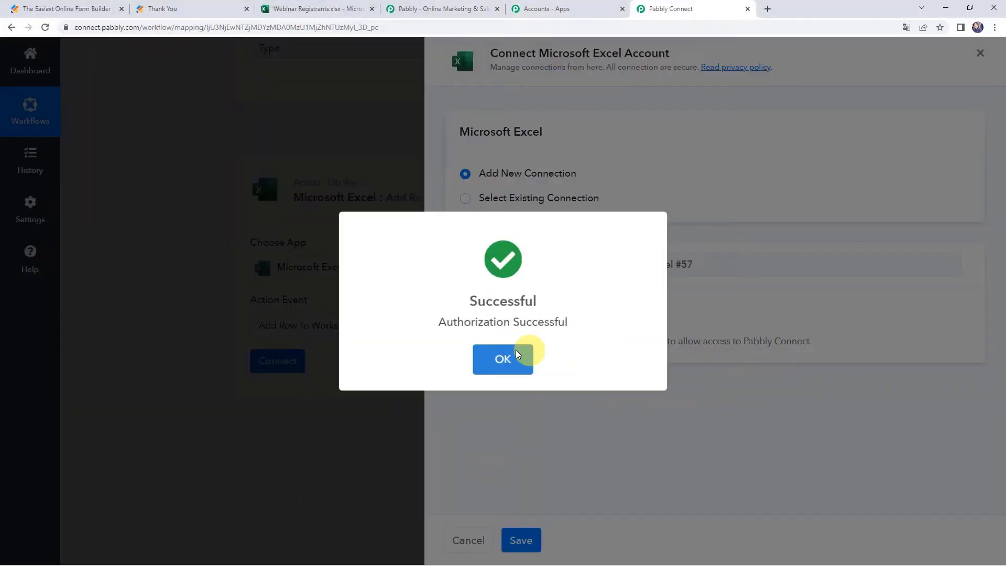
left_click(517, 354)
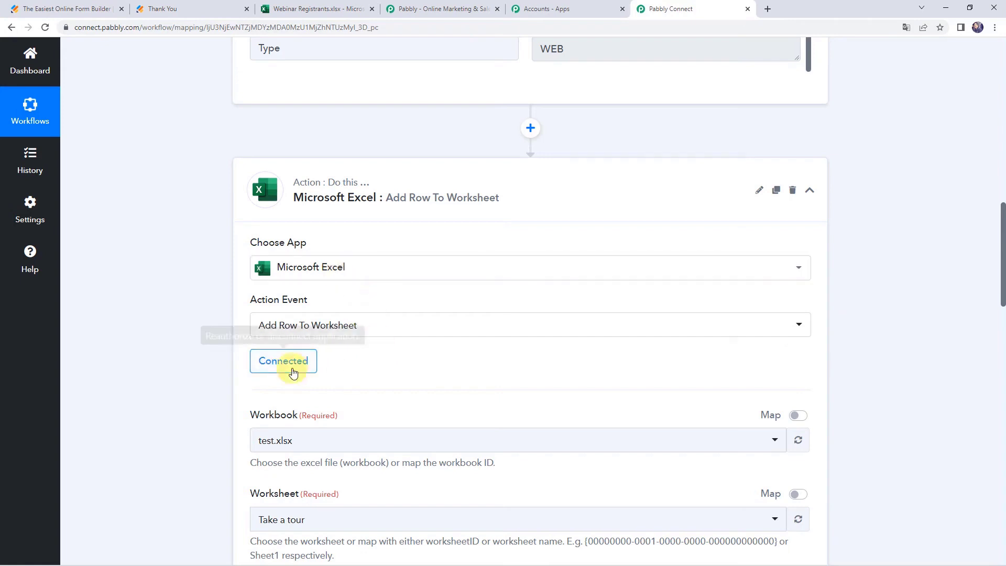
Select workbook Webinar Registrants.xlsx and worksheet Stock Market in the Excel action.
scroll(335, 366, "down", 2)
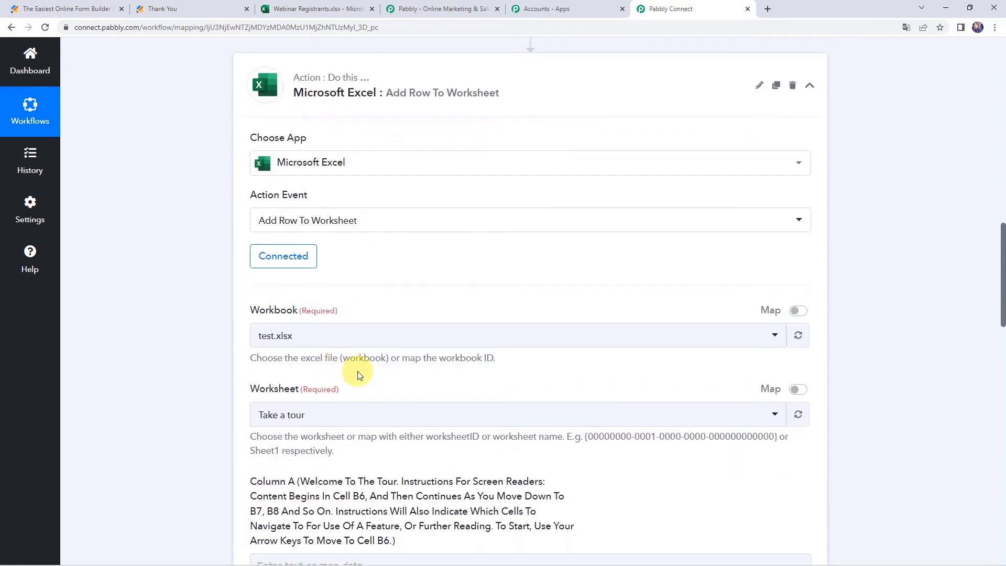
left_click(278, 340)
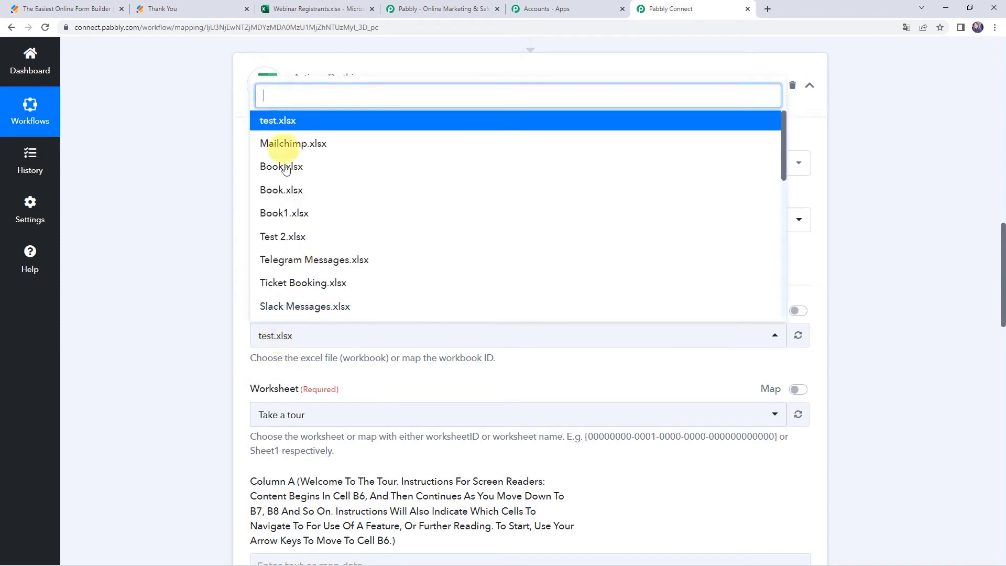
scroll(295, 288, "down", 5)
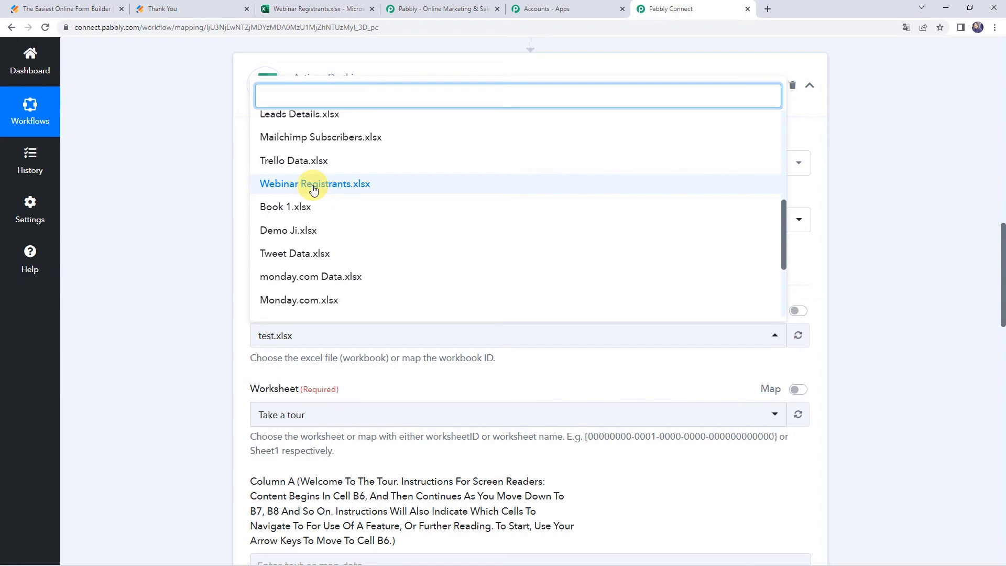
left_click(313, 184)
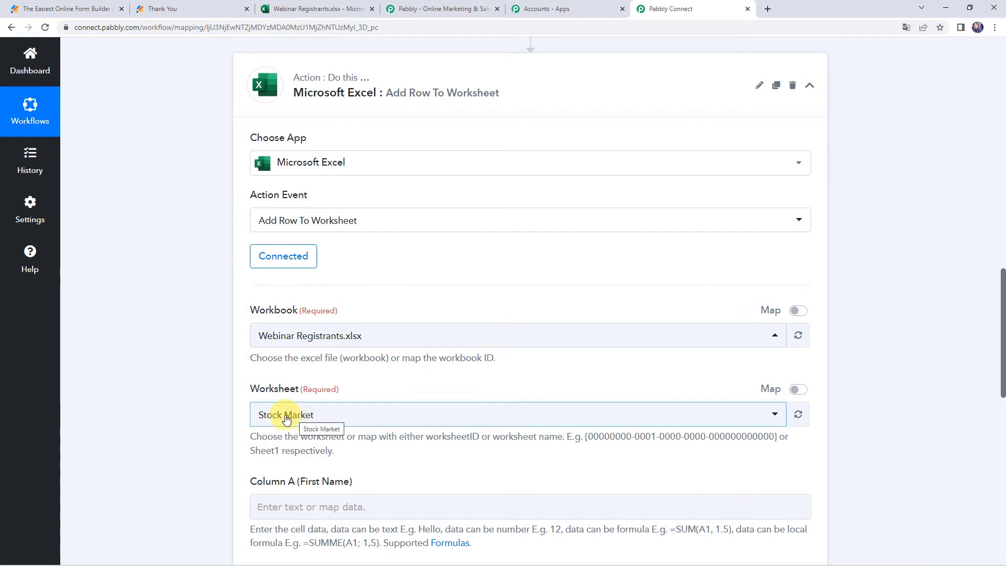
left_click(321, 8)
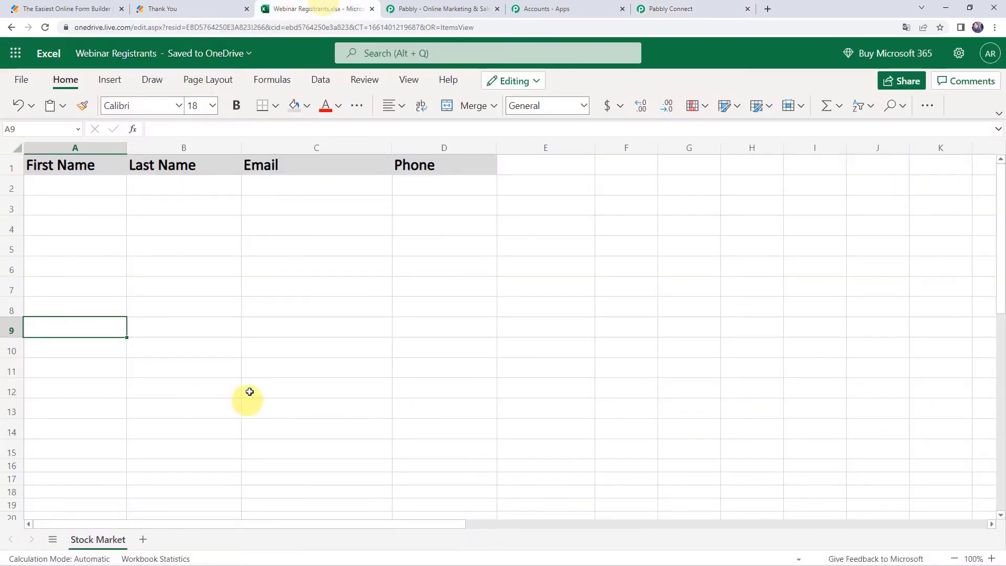
left_click(695, 15)
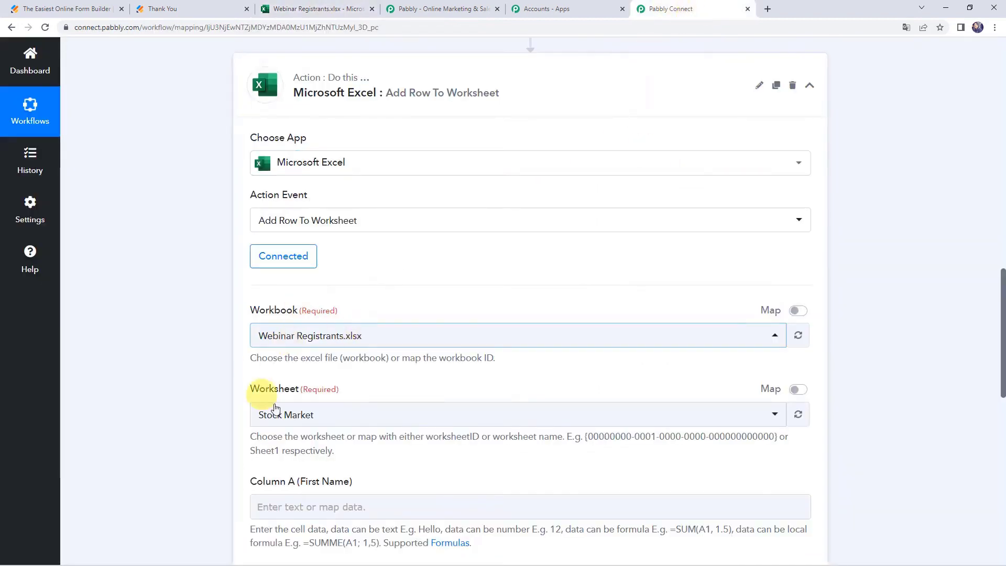
left_click(259, 419)
left_click(270, 474)
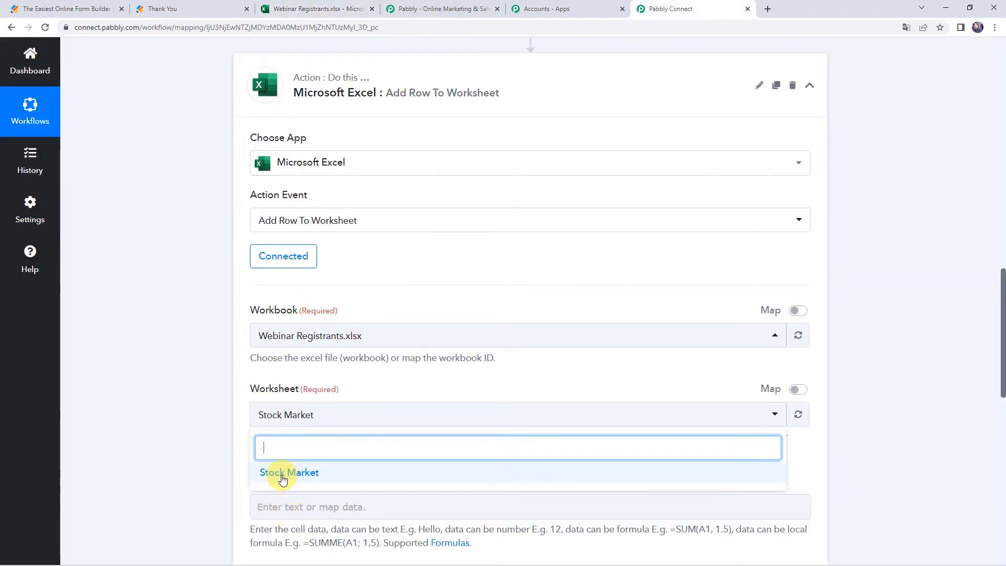
scroll(216, 417, "down", 5)
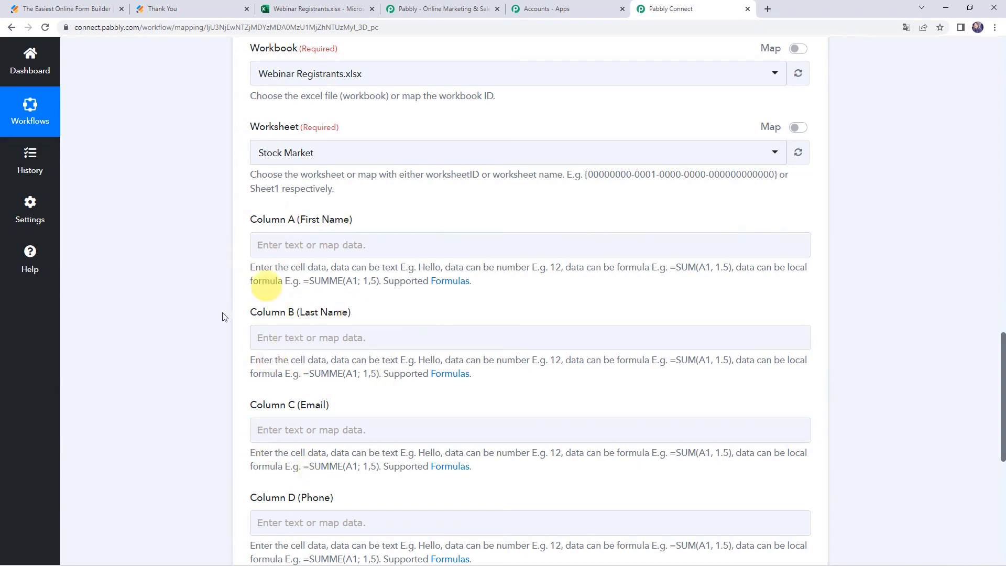
Map JotForm's Name First into Column A and Name Last into Column B.
scroll(202, 299, "up", 15)
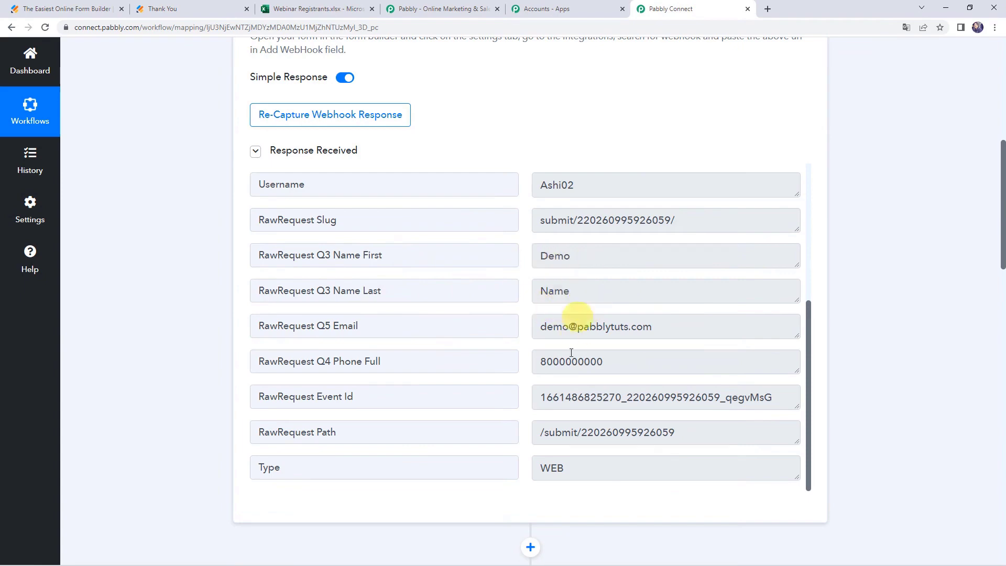
scroll(211, 301, "down", 6)
scroll(209, 299, "down", 8)
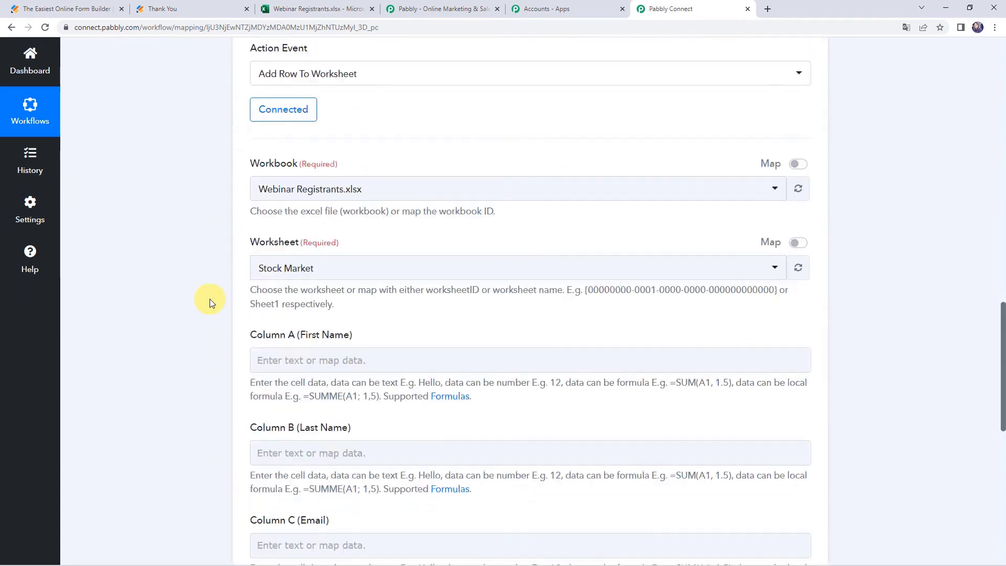
left_click(262, 246)
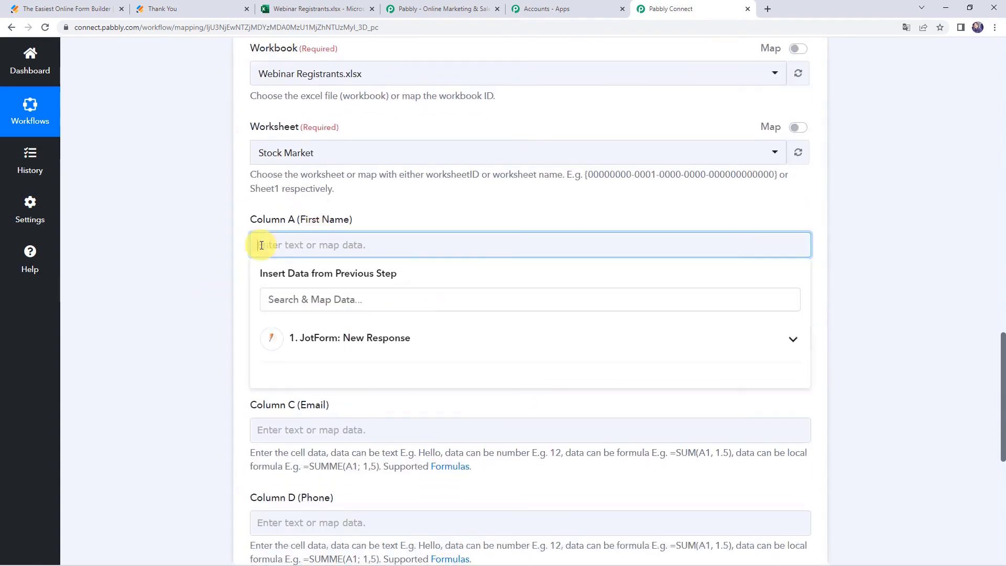
left_click(322, 338)
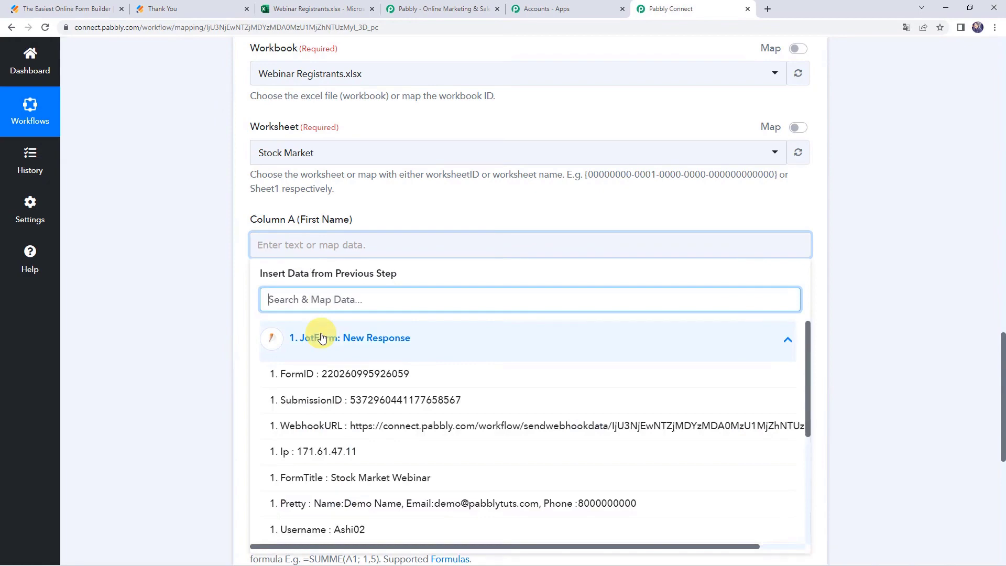
type("demo")
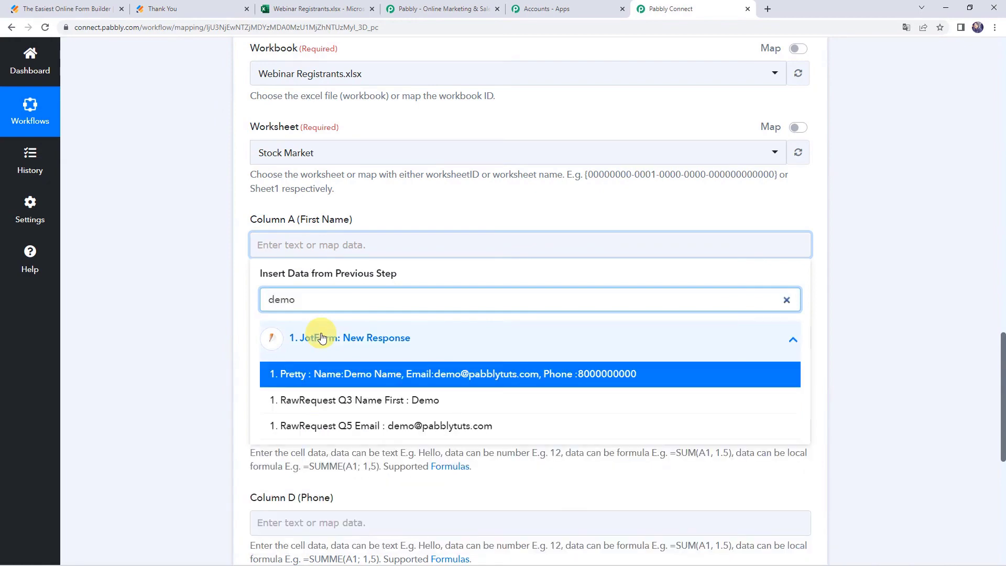
left_click(292, 400)
left_click(238, 365)
scroll(239, 367, "down", 1)
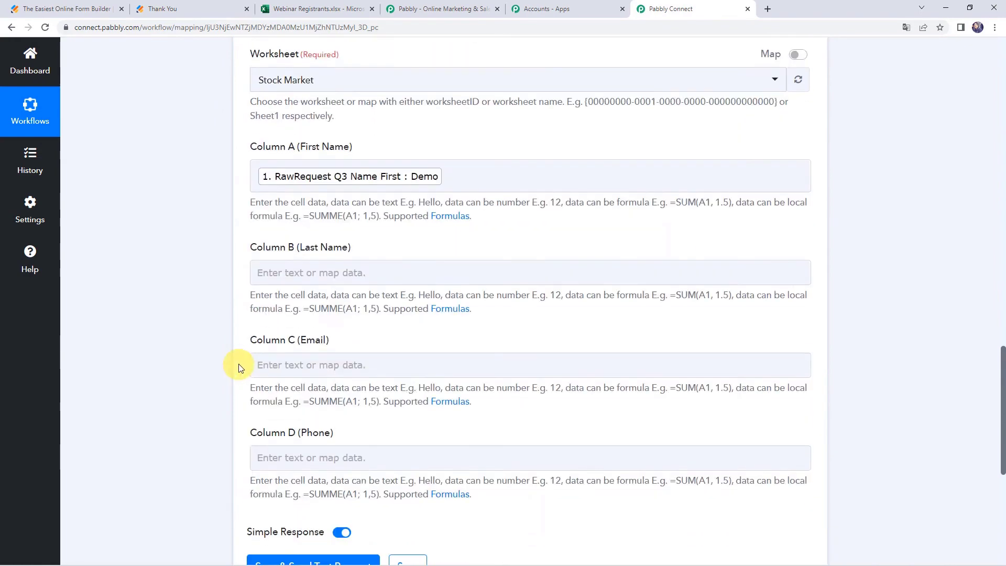
left_click(294, 239)
left_click(307, 334)
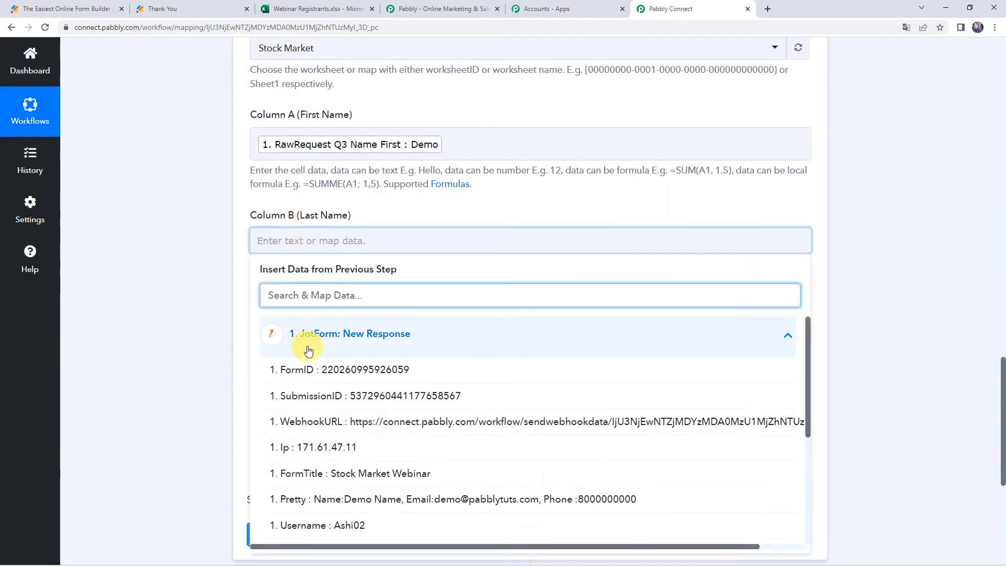
type("nam")
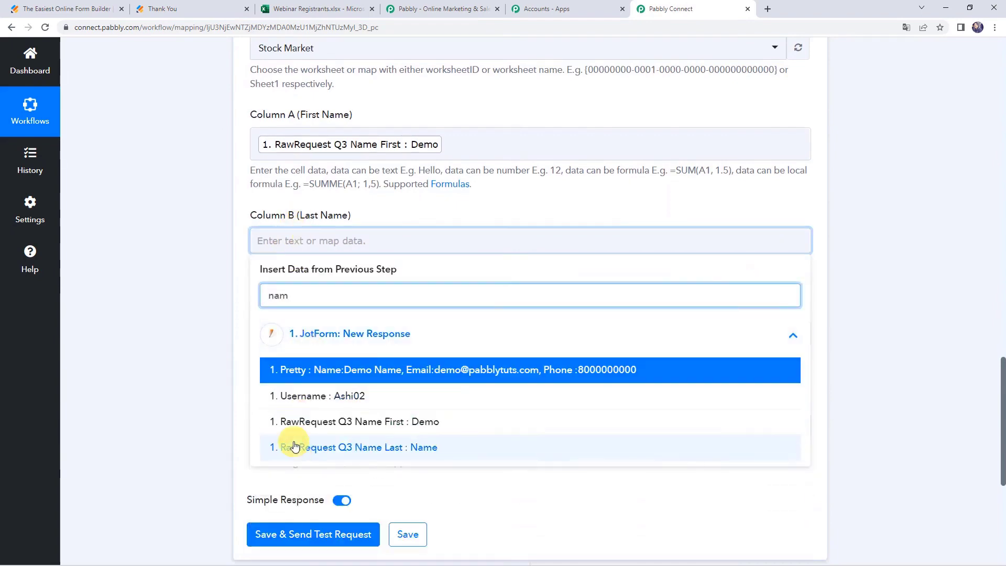
left_click(294, 446)
left_click(209, 406)
Map JotForm's Q5 Email into Column C and Q4 Phone Full into Column D.
scroll(231, 367, "down", 2)
left_click(279, 237)
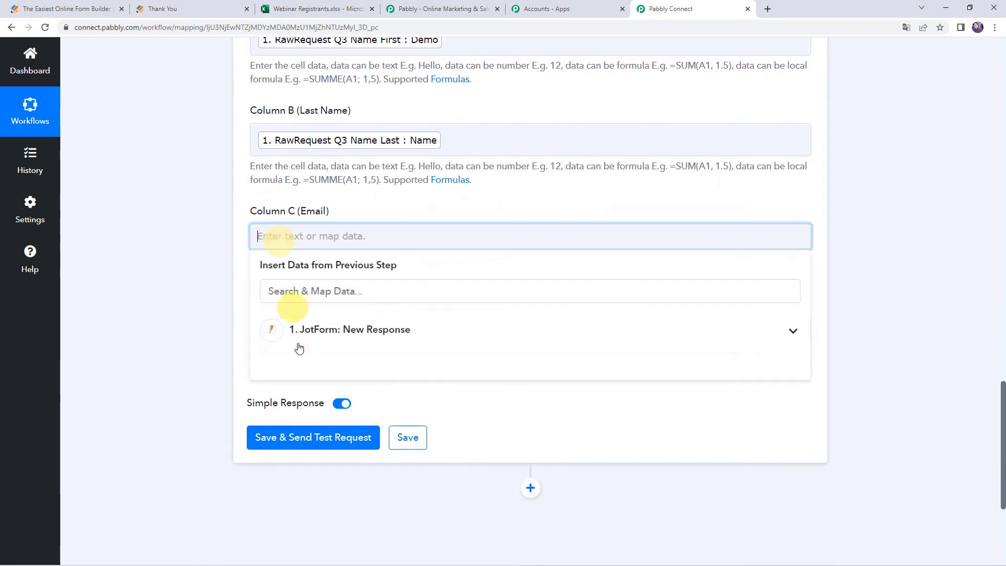
left_click(300, 336)
type("em")
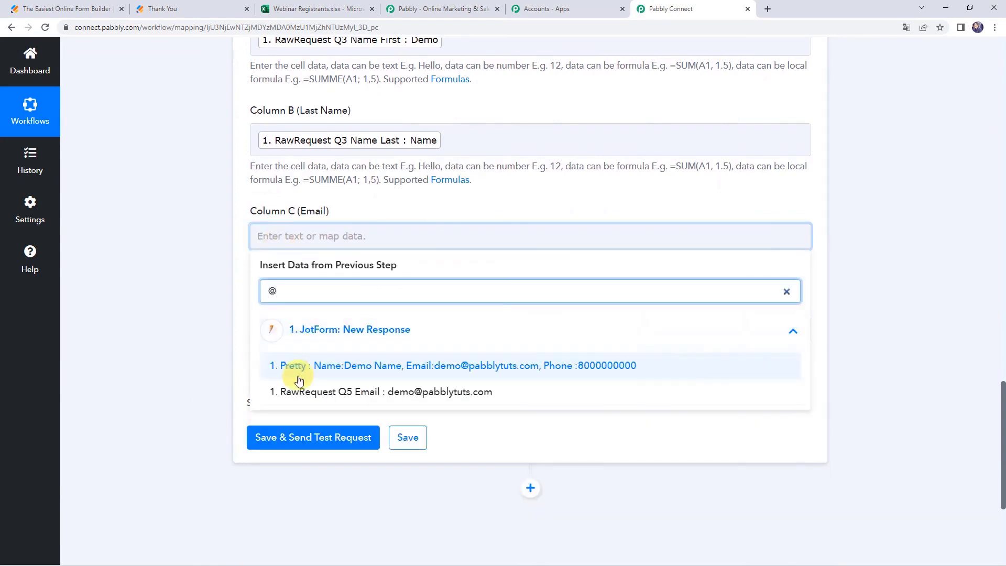
left_click(293, 388)
left_click(285, 346)
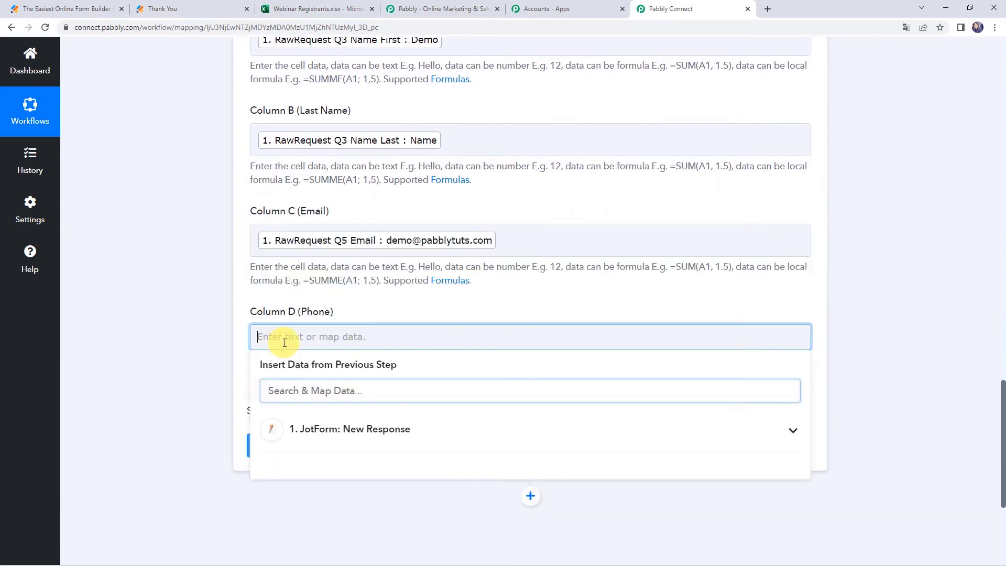
left_click(298, 419)
type("00")
left_click(330, 494)
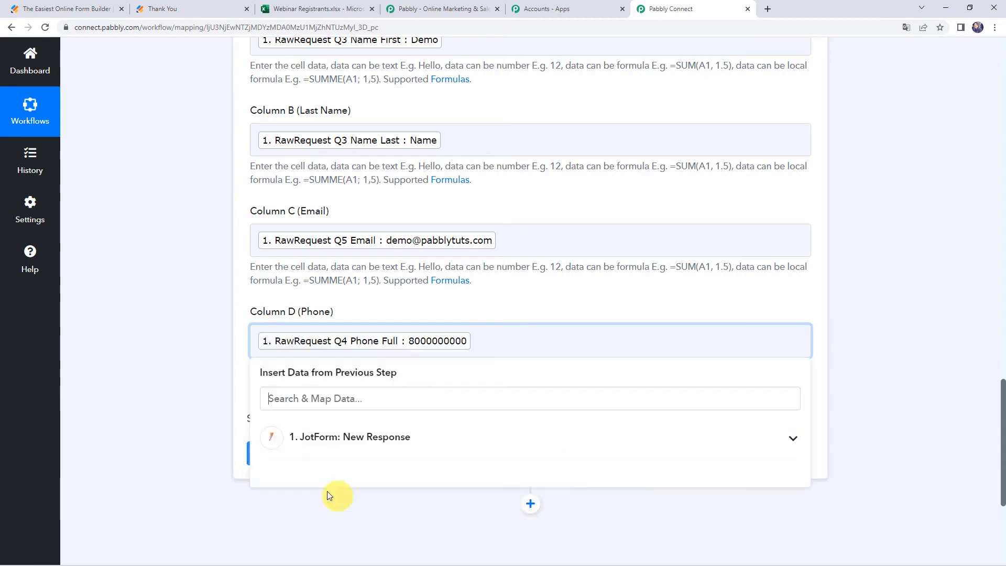
left_click(209, 437)
scroll(202, 431, "up", 2)
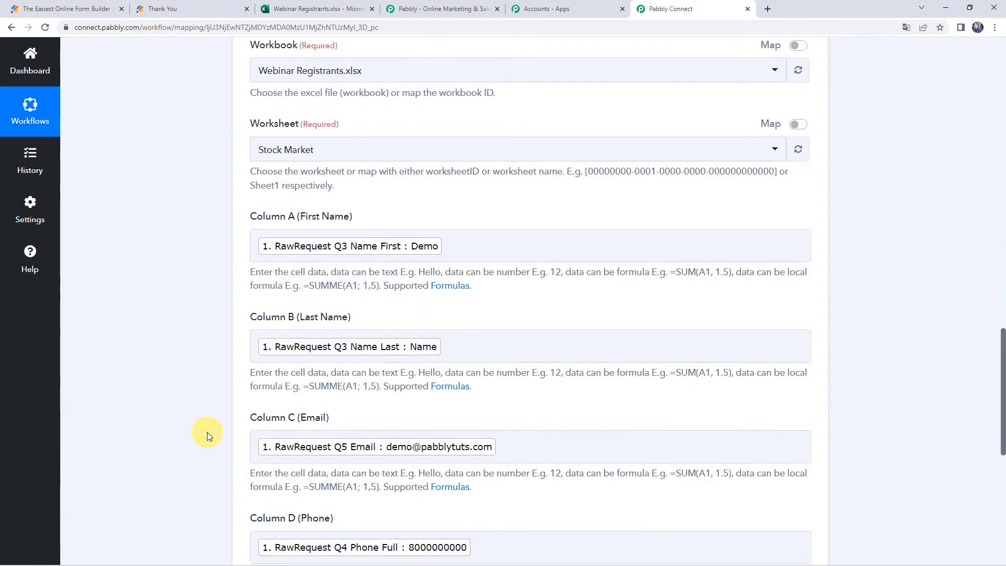
scroll(205, 433, "down", 3)
Send a test row, then widen sheet column C to show the Demo registrant's full email.
left_click(307, 407)
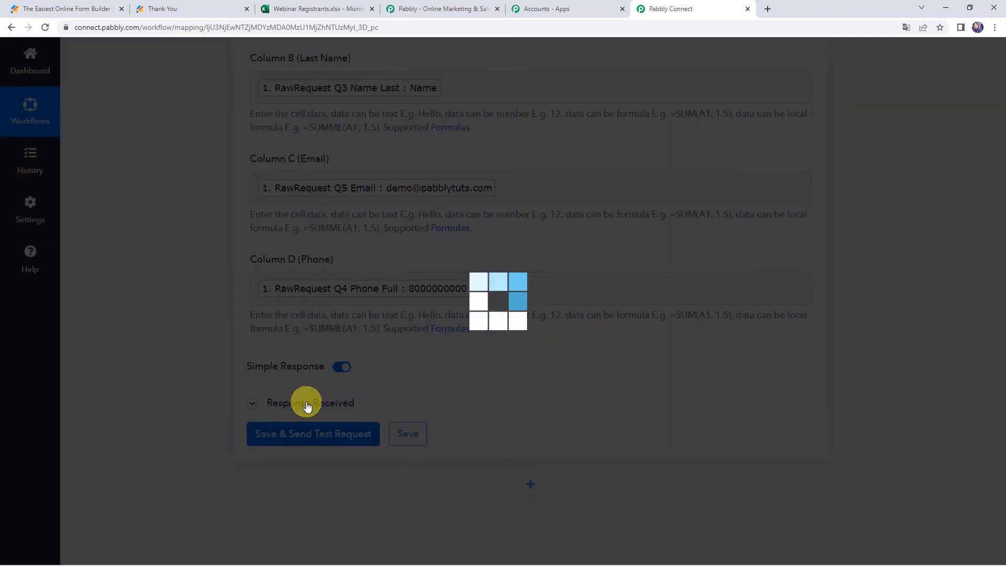
scroll(153, 302, "down", 4)
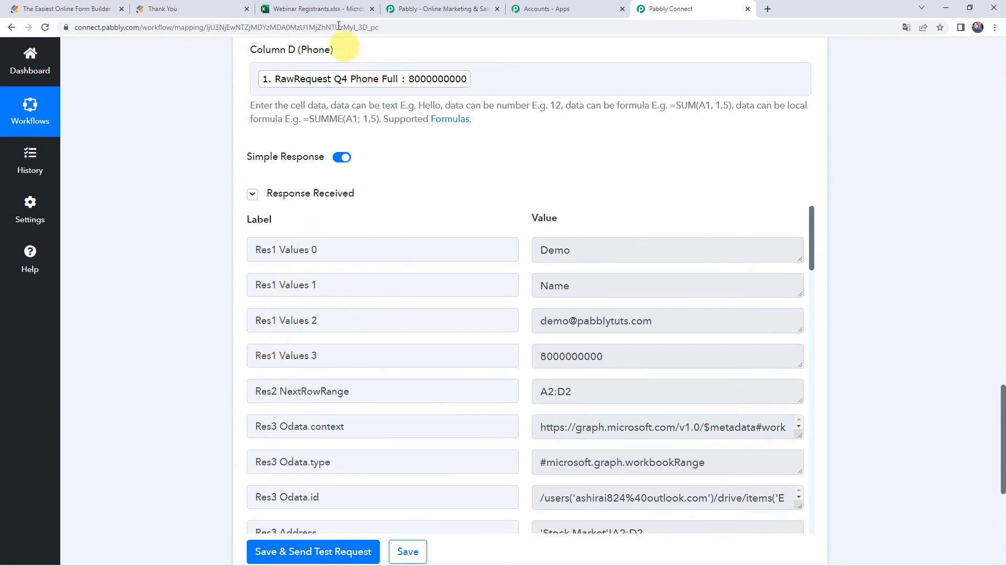
left_click(333, 9)
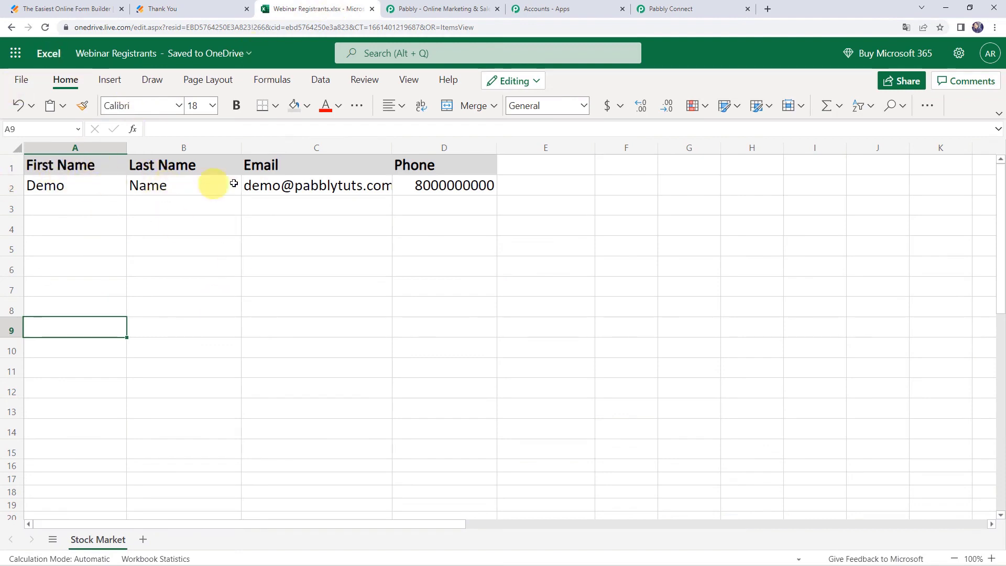
left_click_drag(393, 147, 410, 148)
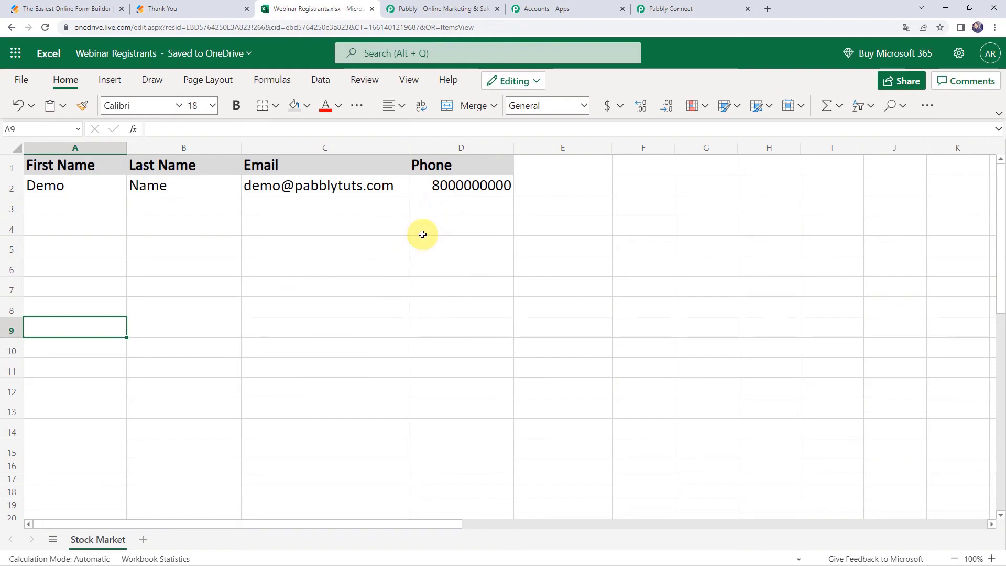
left_click(698, 9)
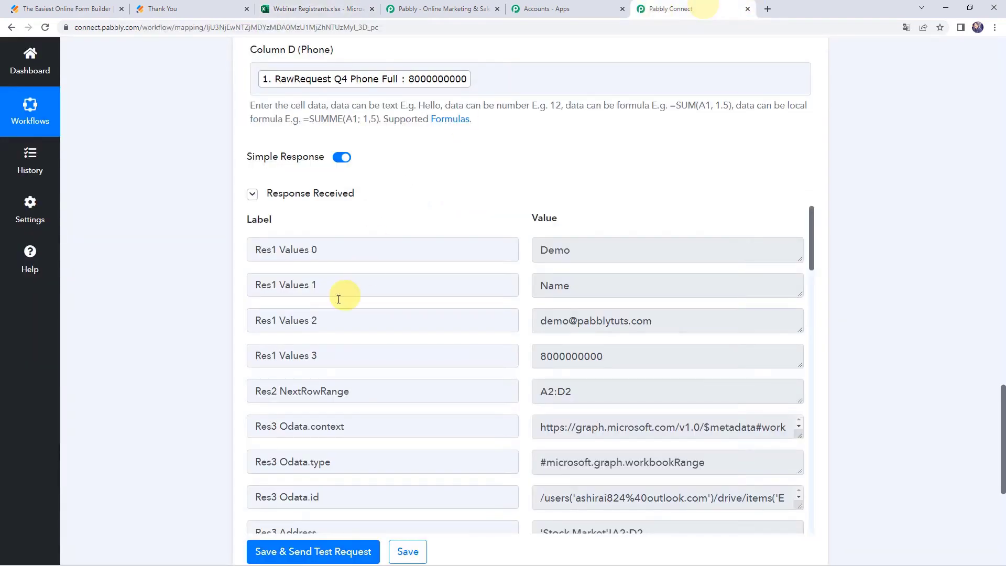
Save the workflow, dismiss Data Saved Successfully, and recheck the Webinar Registrants sheet.
scroll(306, 420, "down", 2)
scroll(203, 353, "down", 3)
left_click(409, 394)
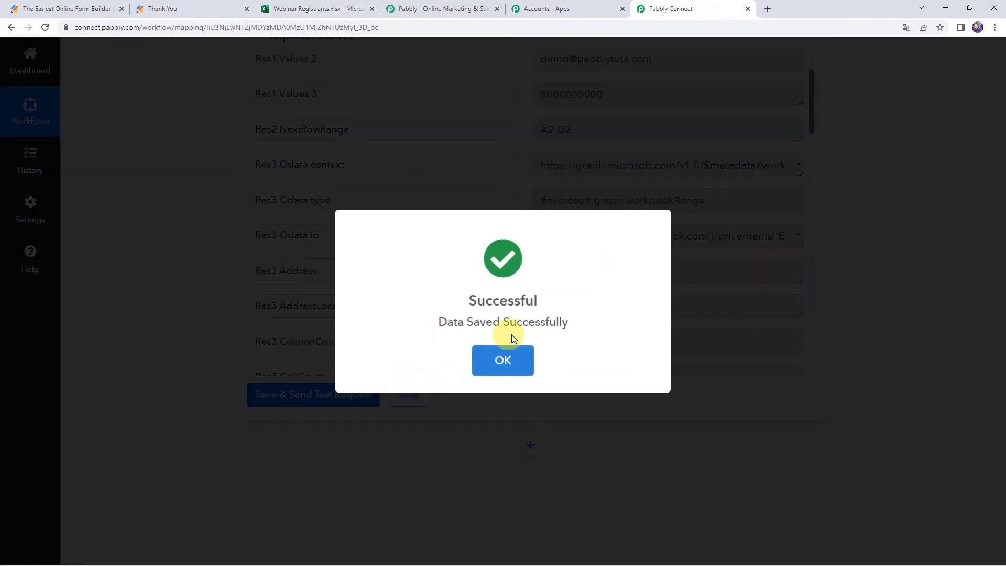
left_click(508, 347)
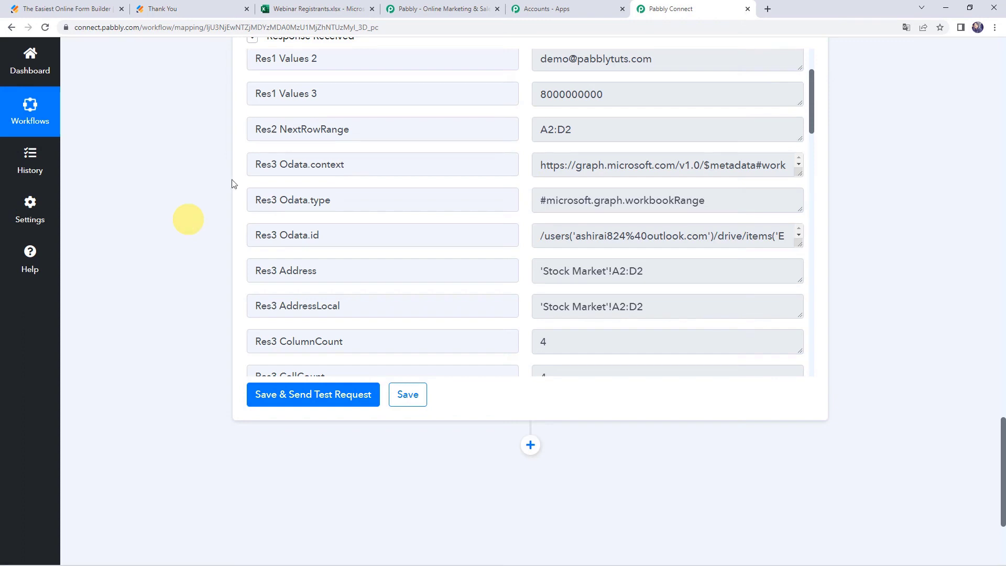
left_click(321, 9)
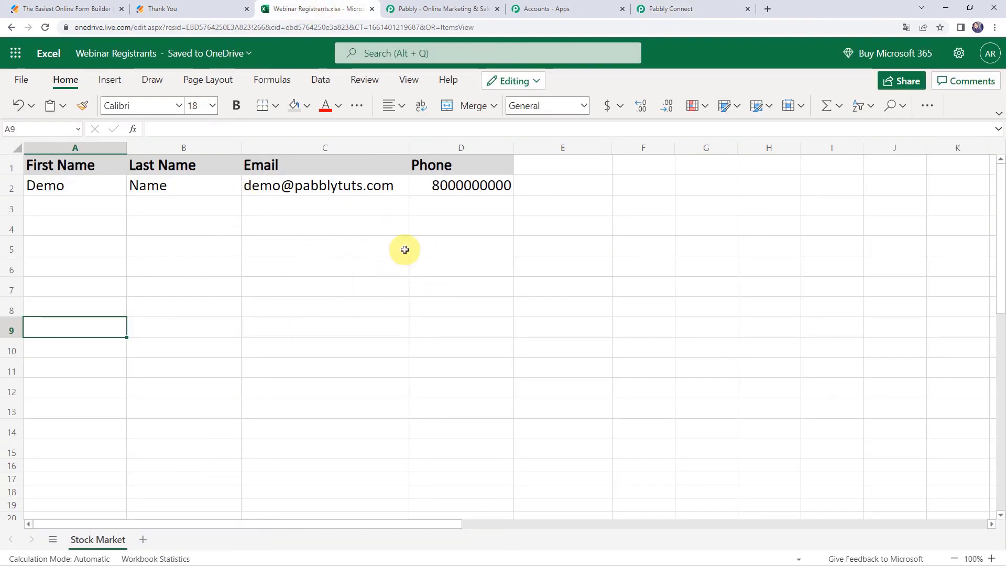
Reload the Stock Market Webinar form from its confirmation page for a fresh submission.
left_click(209, 8)
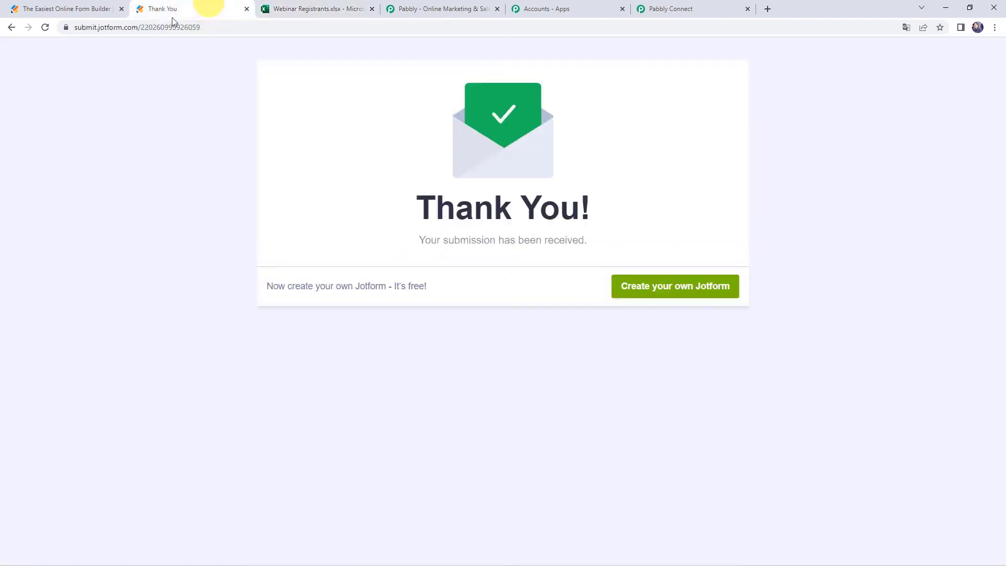
left_click(218, 26)
key("Return")
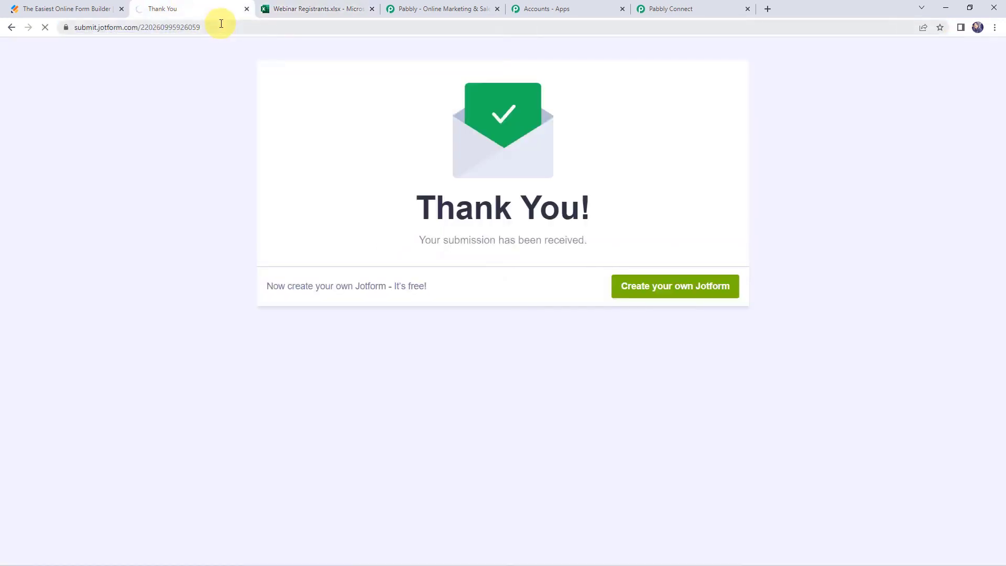
scroll(285, 243, "down", 1)
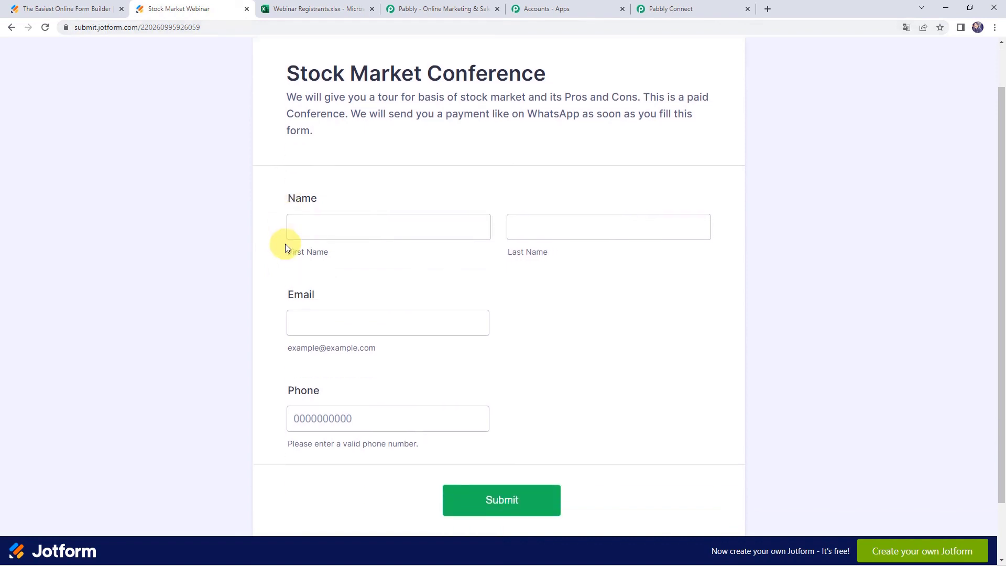
scroll(286, 243, "down", 1)
Fill in a second test registrant with a dummy email and test phone number, and submit.
left_click(316, 171)
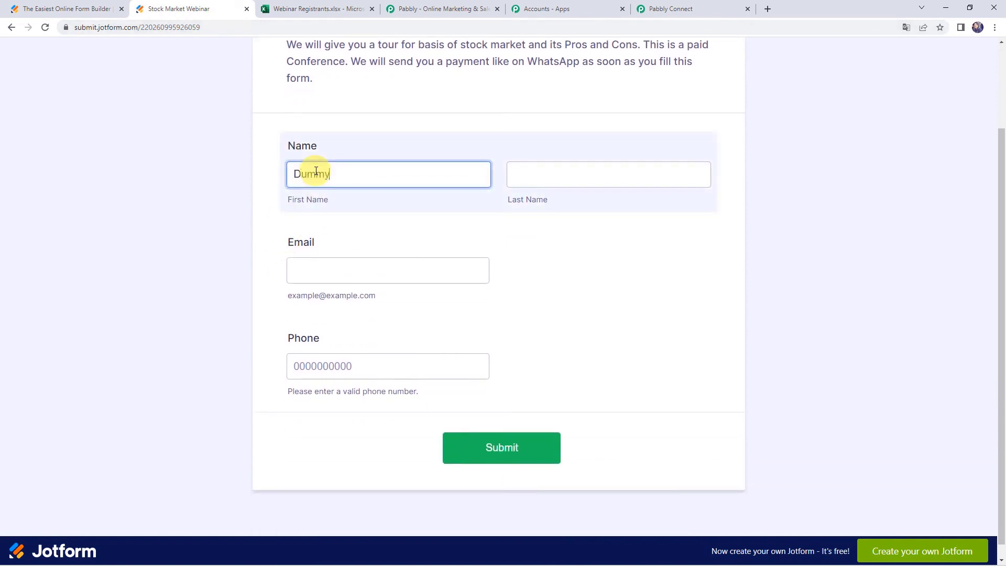
key("Tab")
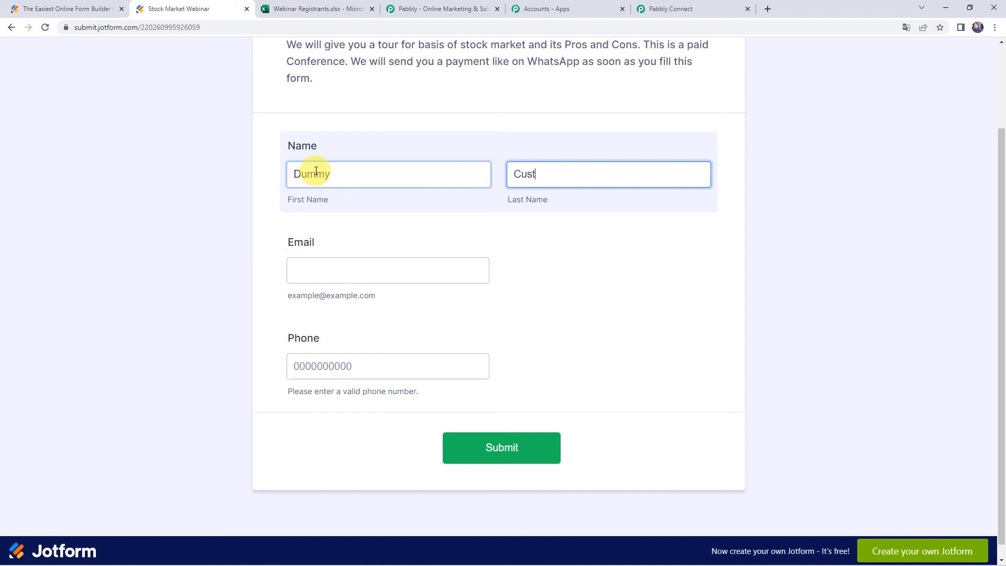
key("Tab")
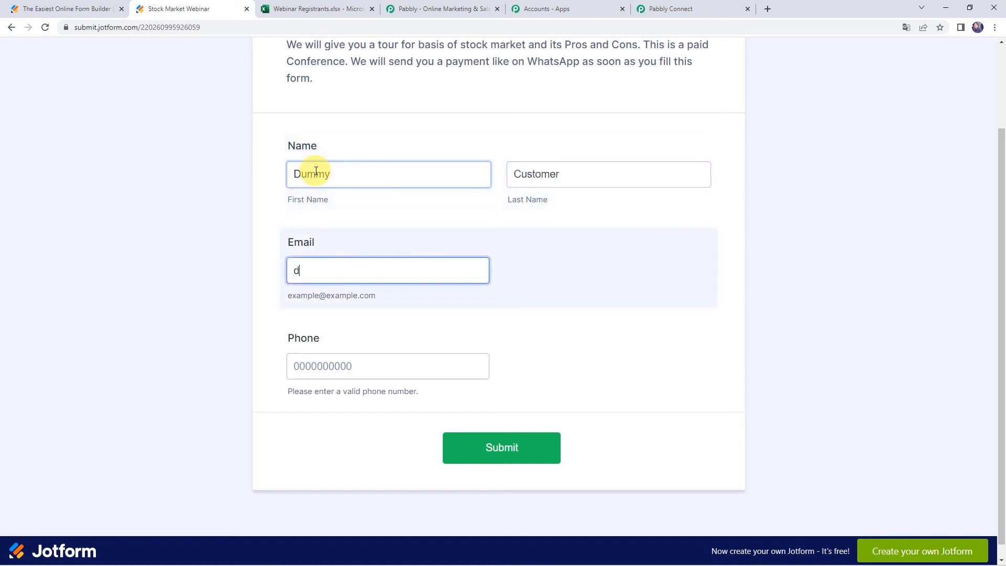
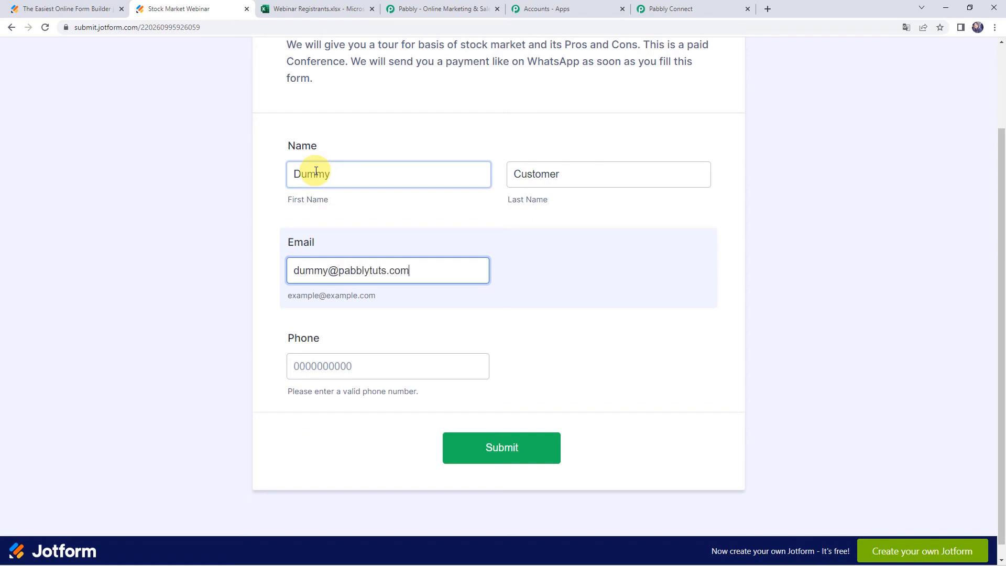
key("Tab")
type("9")
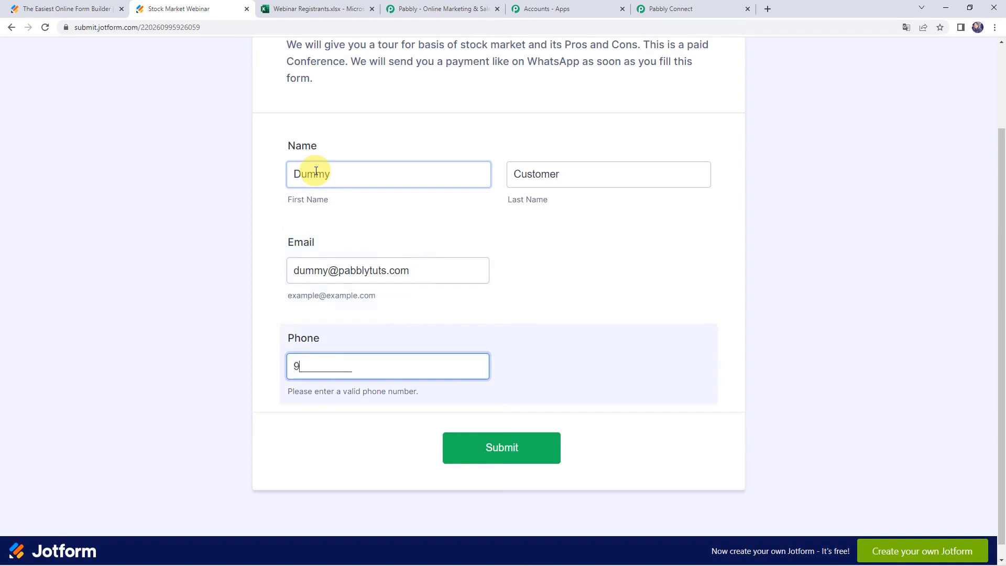
type("000000000")
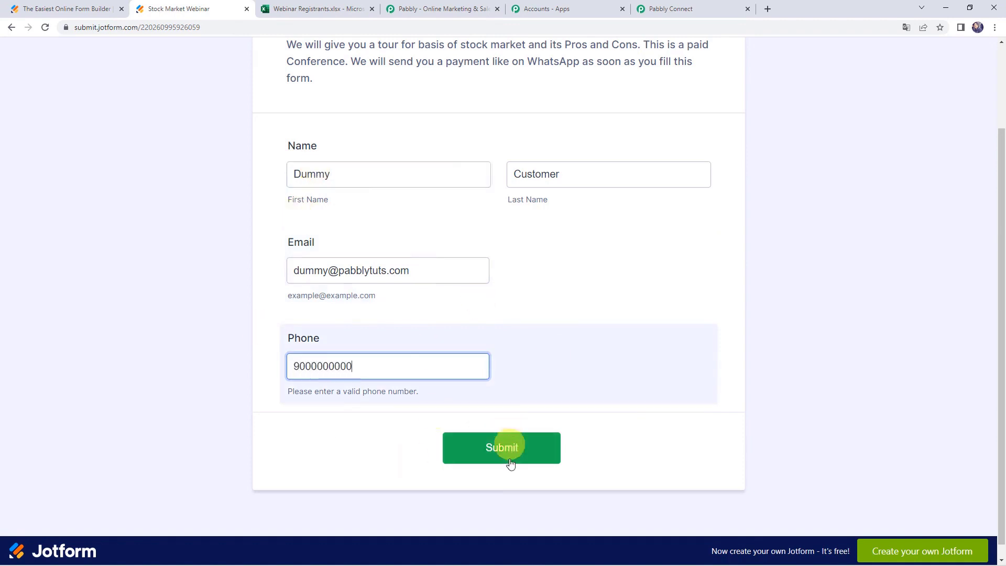
left_click(510, 455)
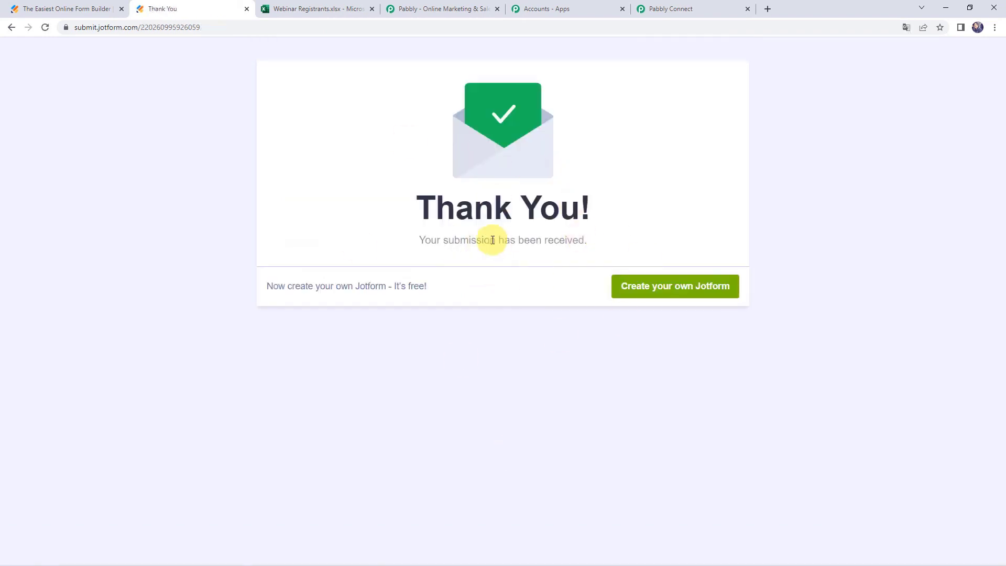
Confirm the second registrant appears in row 3 starting at A3, then return to Pabbly Connect.
left_click(336, 15)
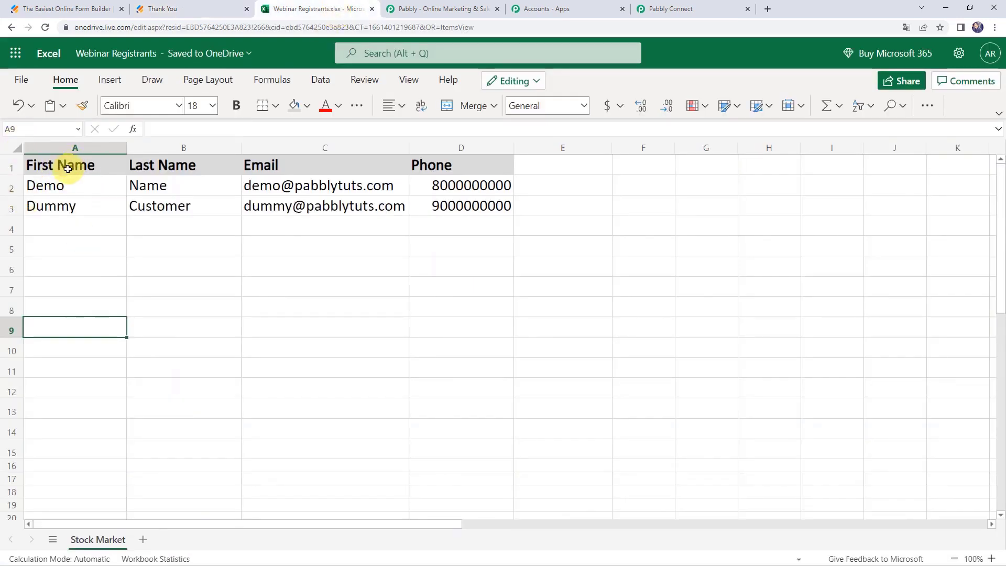
left_click(62, 207)
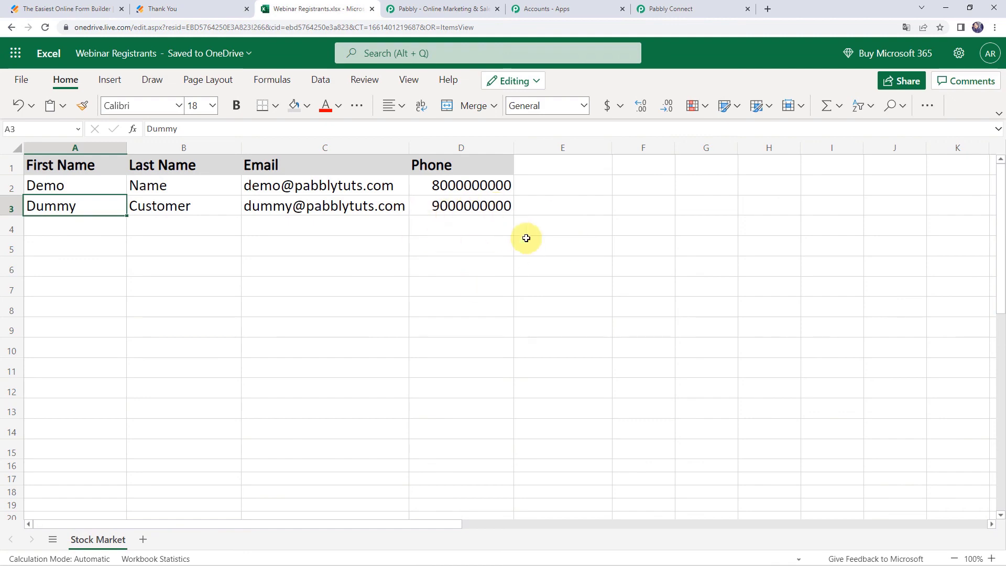
left_click(705, 6)
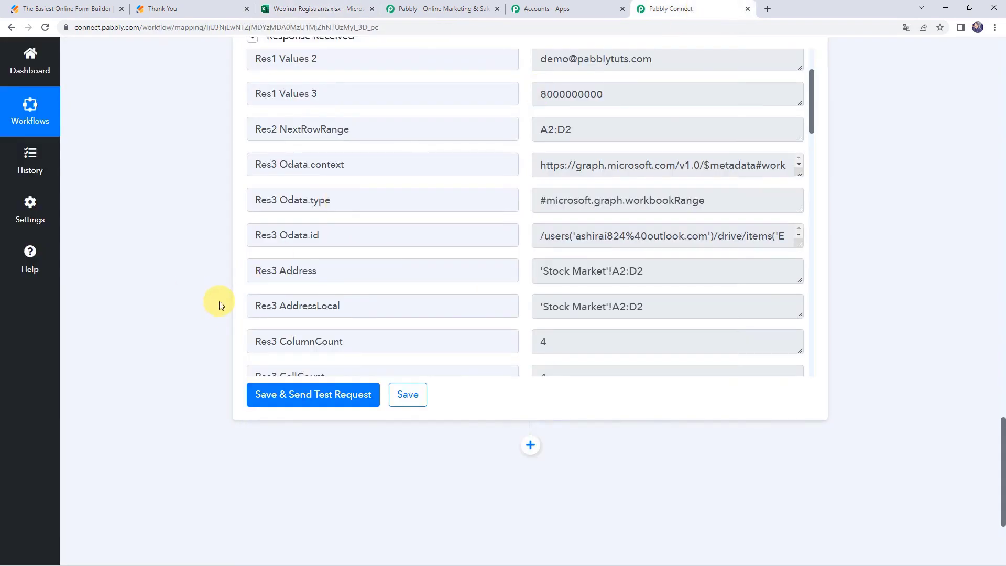
Collapse the Microsoft Excel action panel and the JotForm trigger panel in the workflow.
scroll(220, 301, "up", 8)
scroll(219, 301, "up", 10)
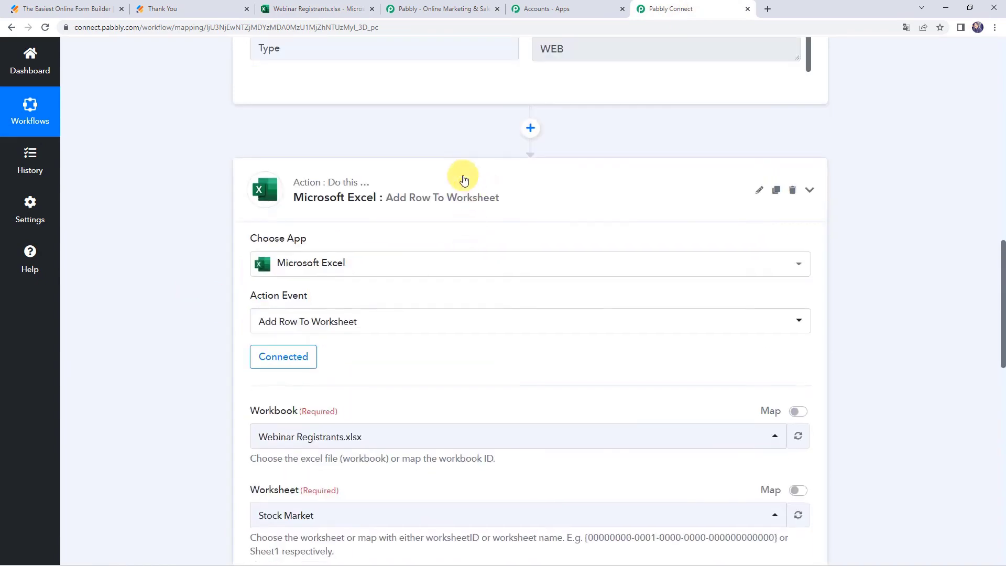
left_click(461, 178)
scroll(464, 175, "up", 10)
left_click(463, 215)
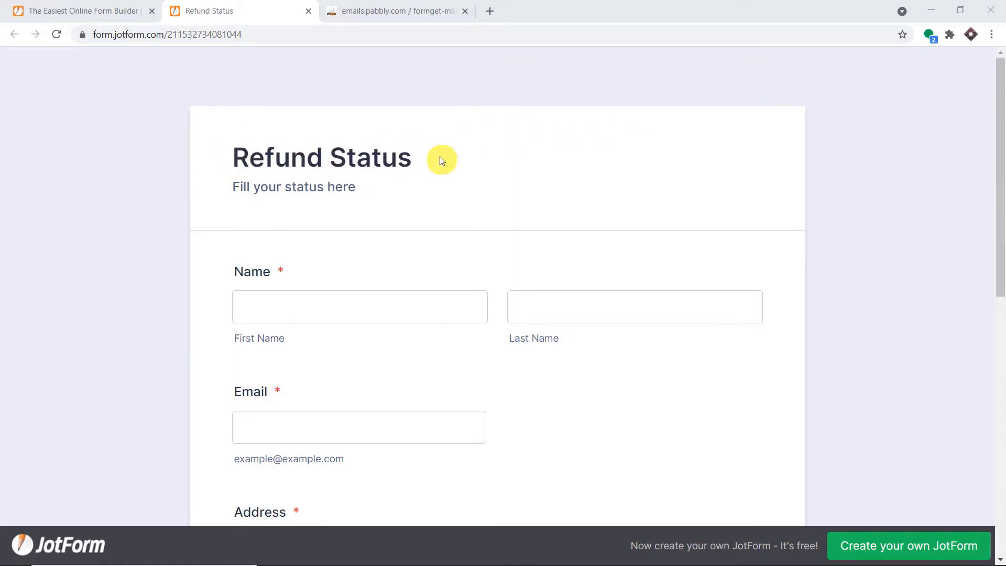
Autofill the Refund Status form's name, email and address from a saved contact.
scroll(443, 160, "down", 3)
left_click(416, 177)
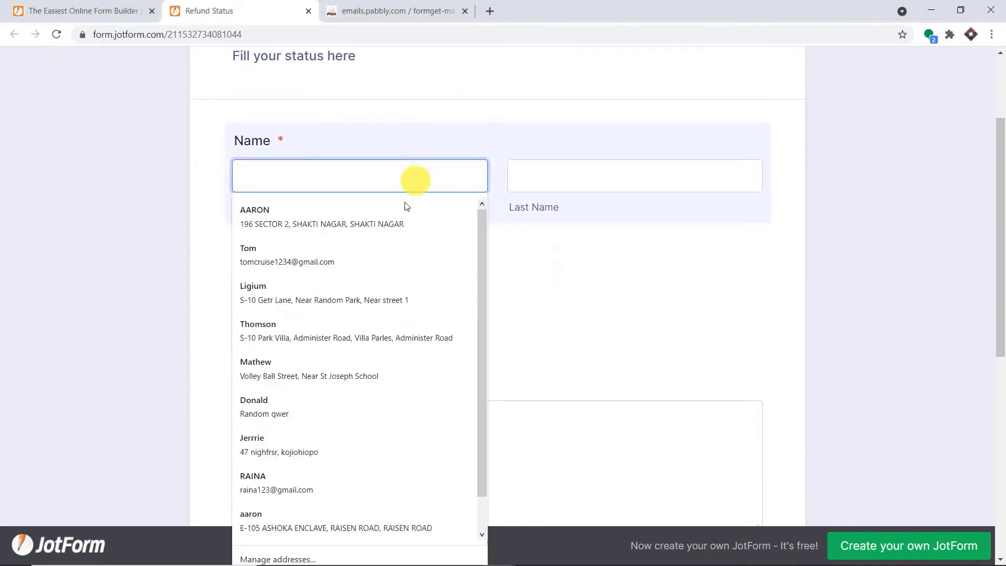
left_click(363, 292)
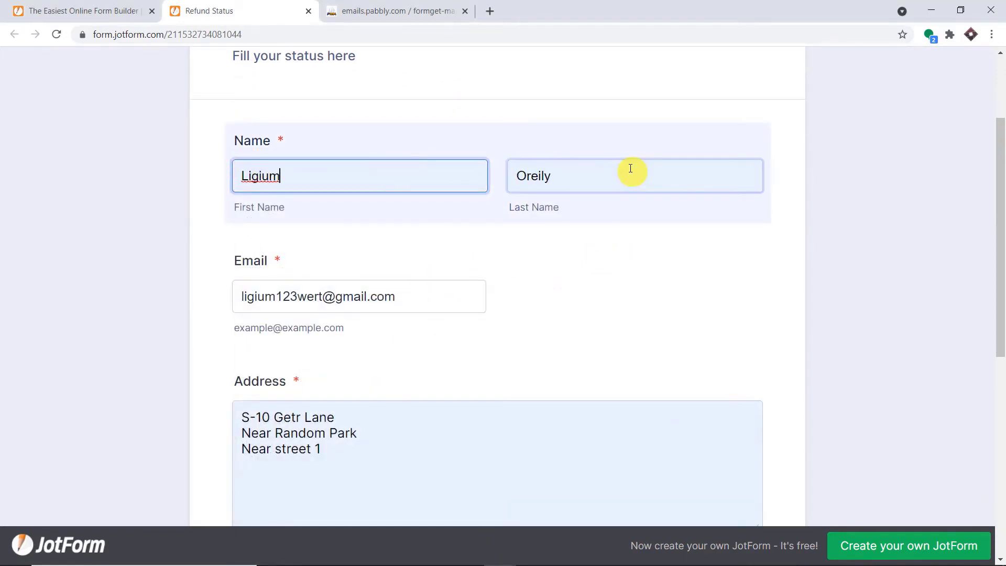
scroll(611, 186, "down", 2)
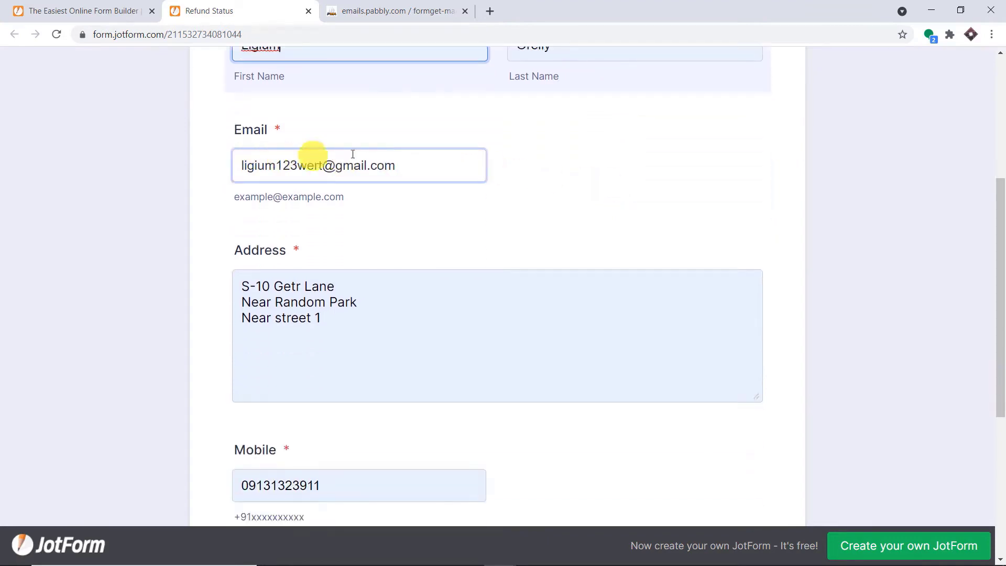
scroll(439, 200, "down", 1)
left_click(386, 206)
Set the refund status to Due, submit the form, and return to phpMyAdmin.
scroll(389, 205, "down", 1)
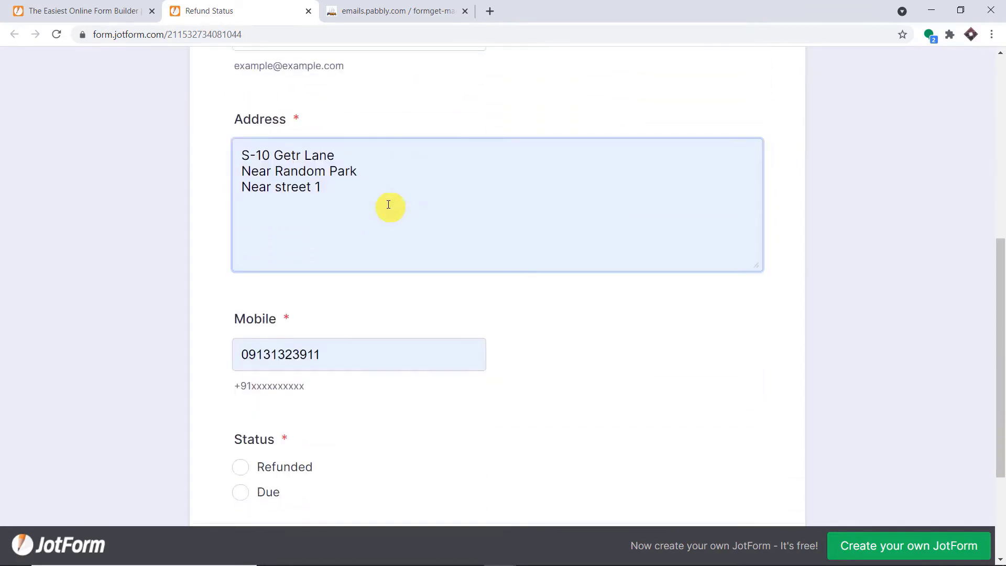
scroll(389, 205, "down", 2)
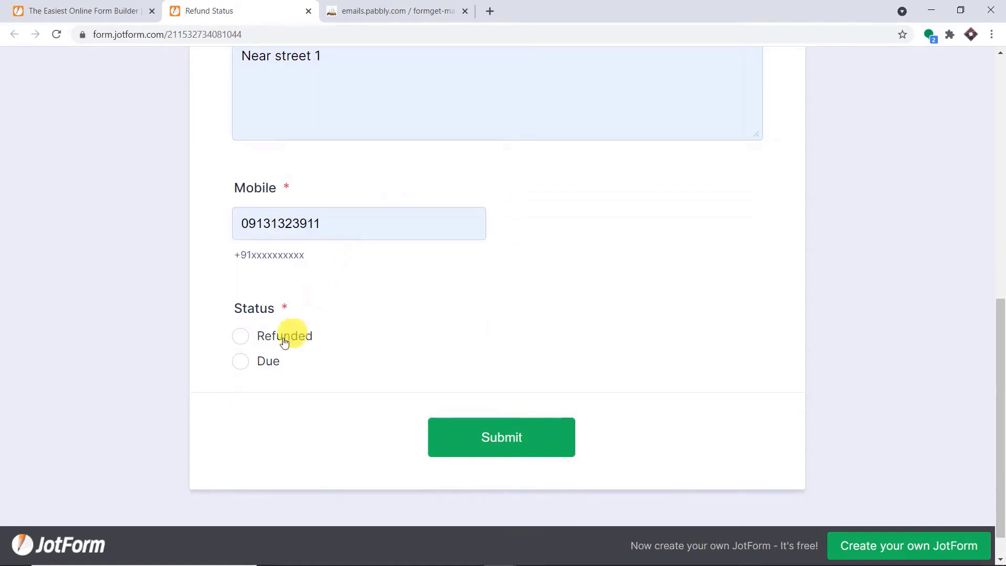
left_click(241, 362)
left_click(505, 446)
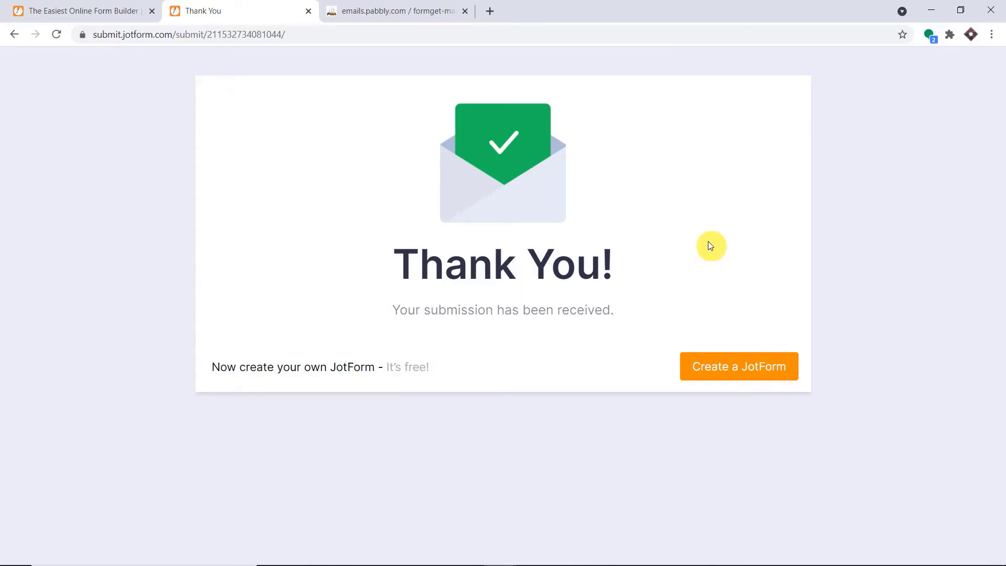
left_click(399, 6)
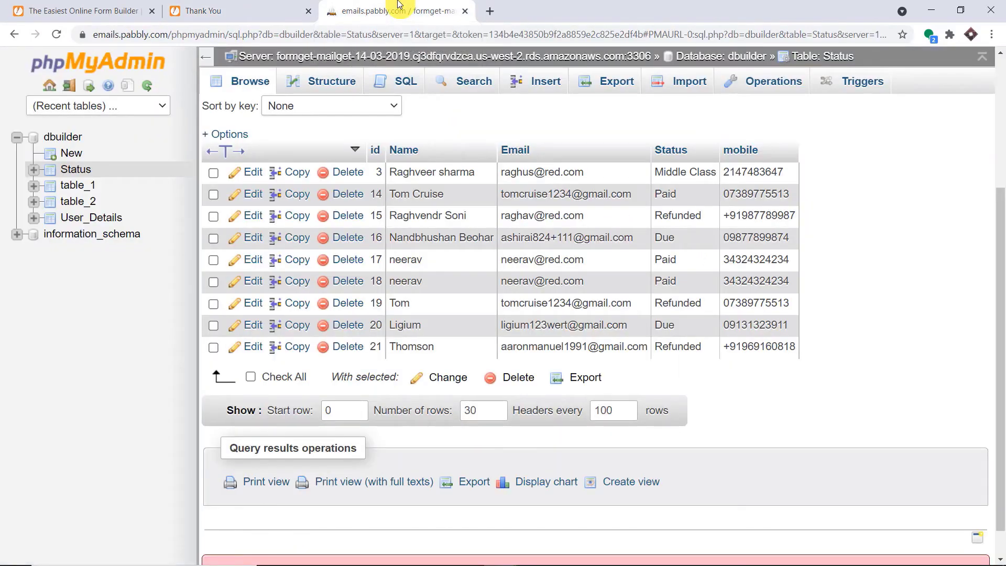
Reload phpMyAdmin's Status table to show the new Due entry, then open a blank tab.
left_click(56, 34)
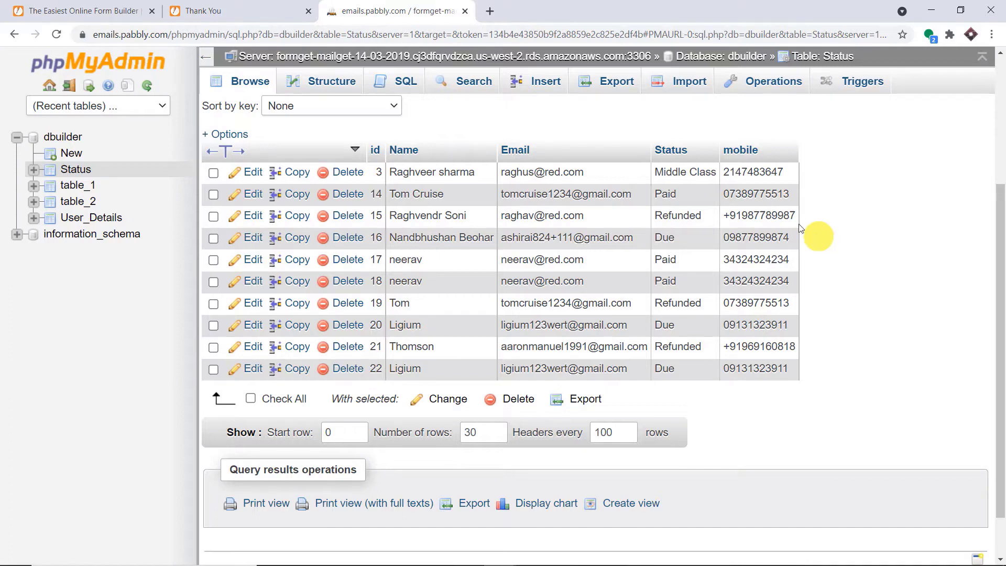
left_click(490, 11)
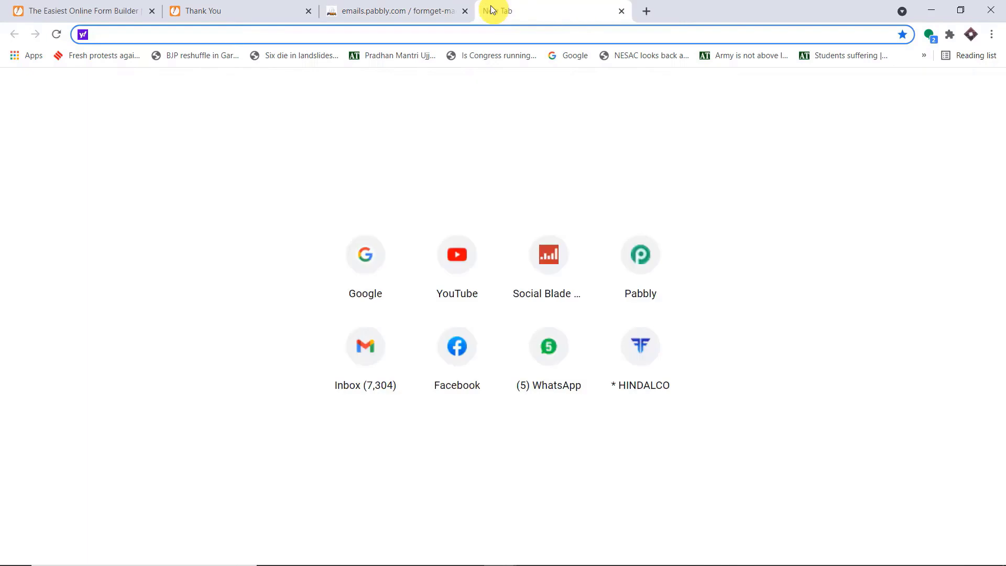
Go from pabbly.com via Products > Connect and Sign In to the Pabbly Connect dashboard.
type("pabbly.com")
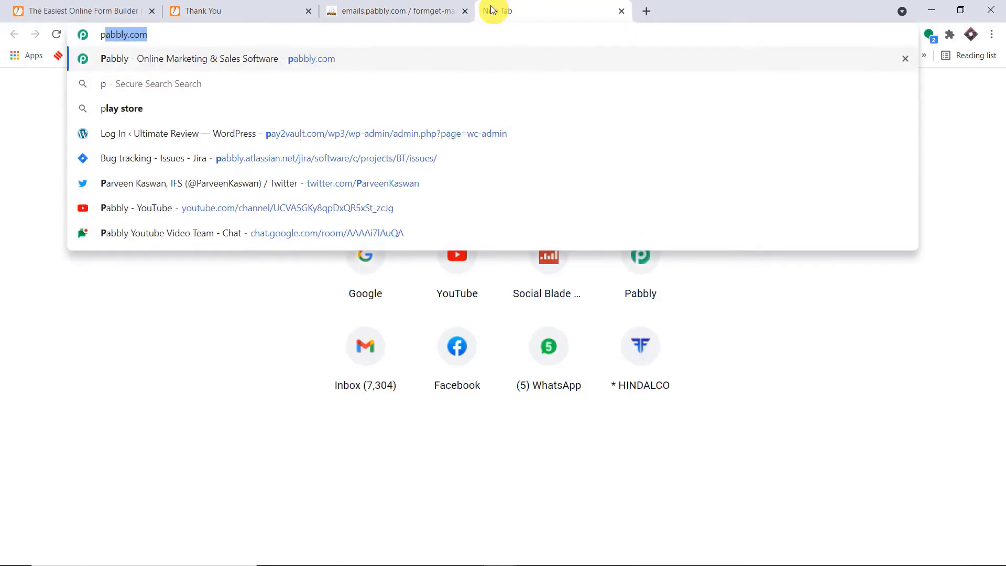
key("Return")
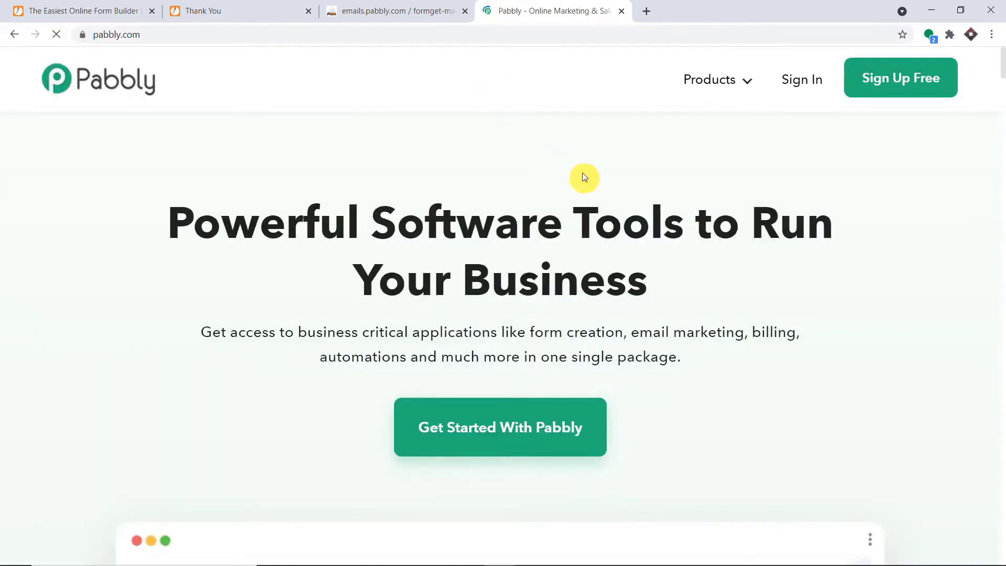
mouse_move(732, 85)
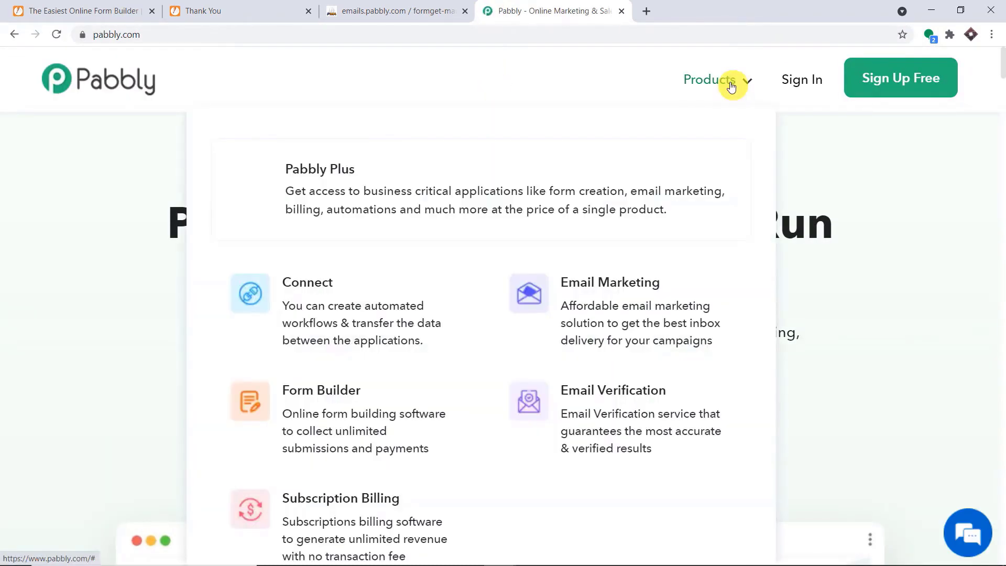
left_click(340, 283)
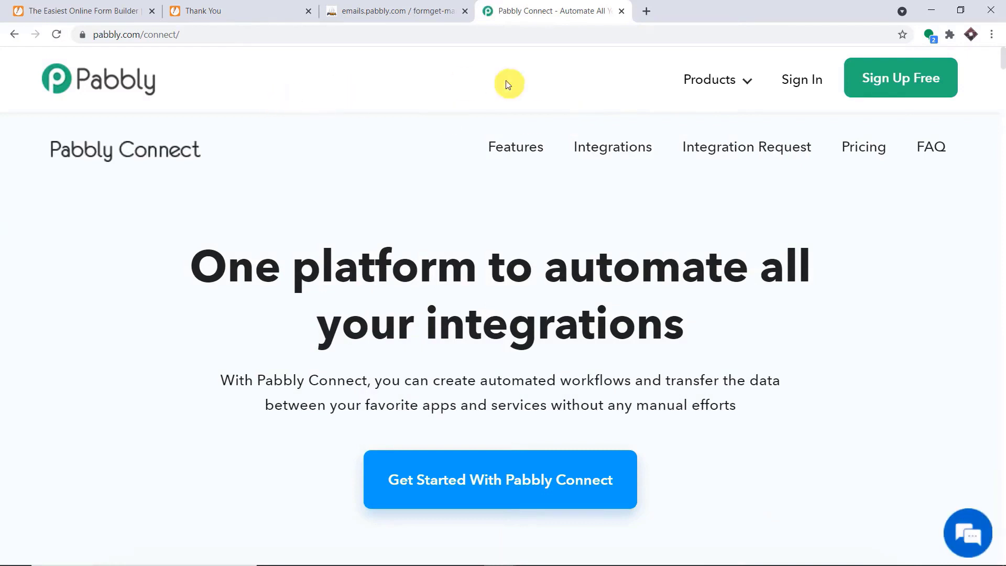
left_click(799, 82)
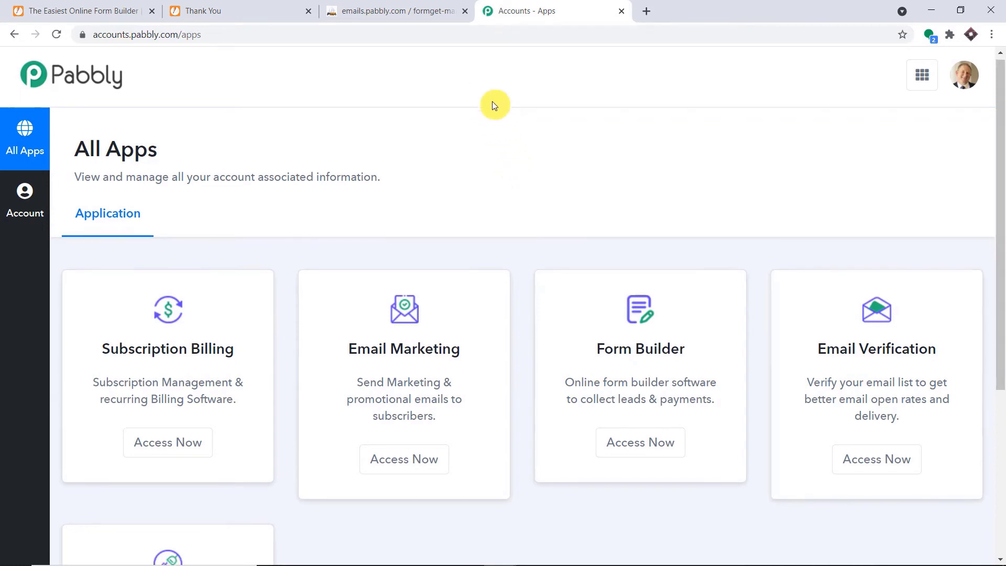
scroll(492, 104, "down", 5)
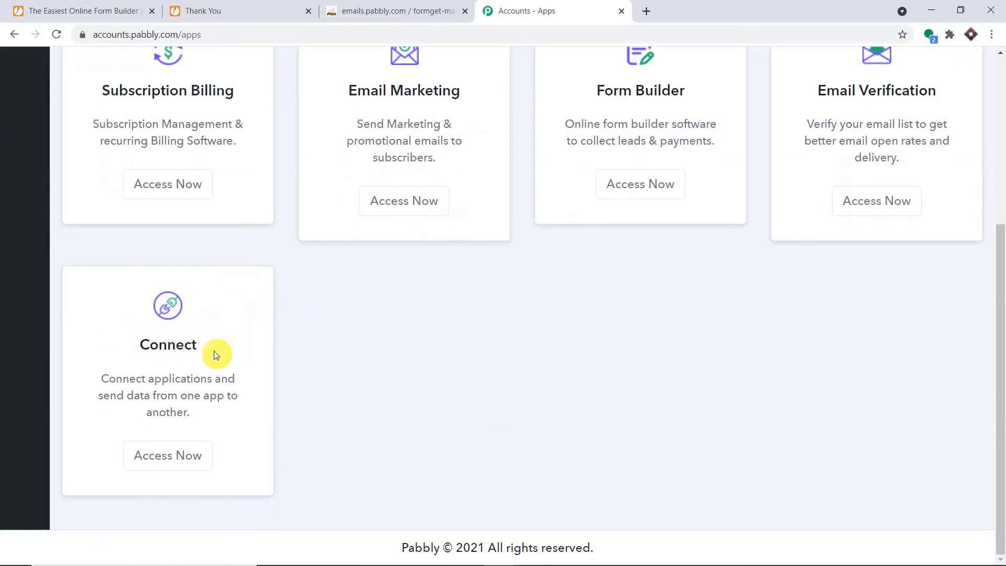
left_click(176, 453)
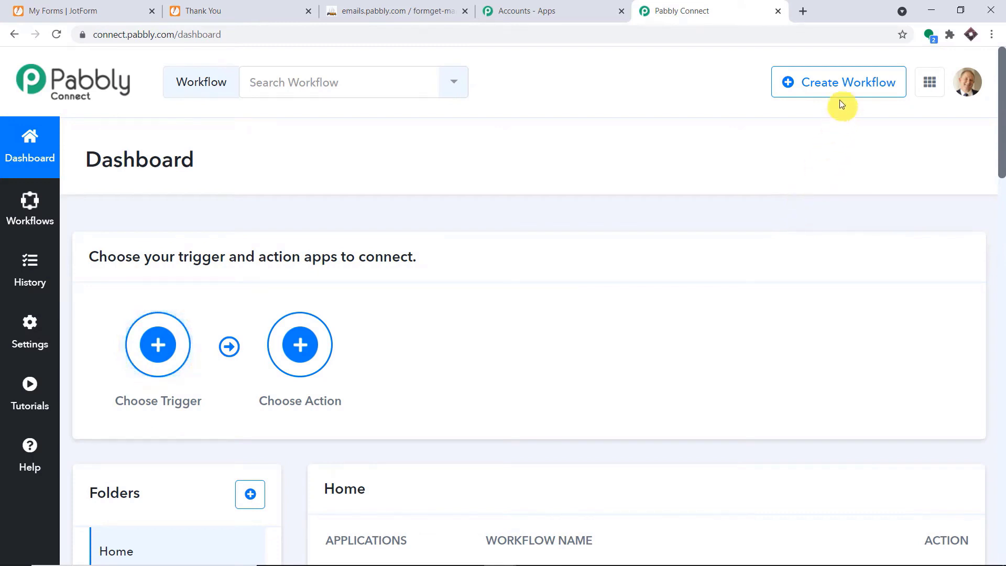
Create a new workflow named 'JotForm to MySQL'.
left_click(834, 84)
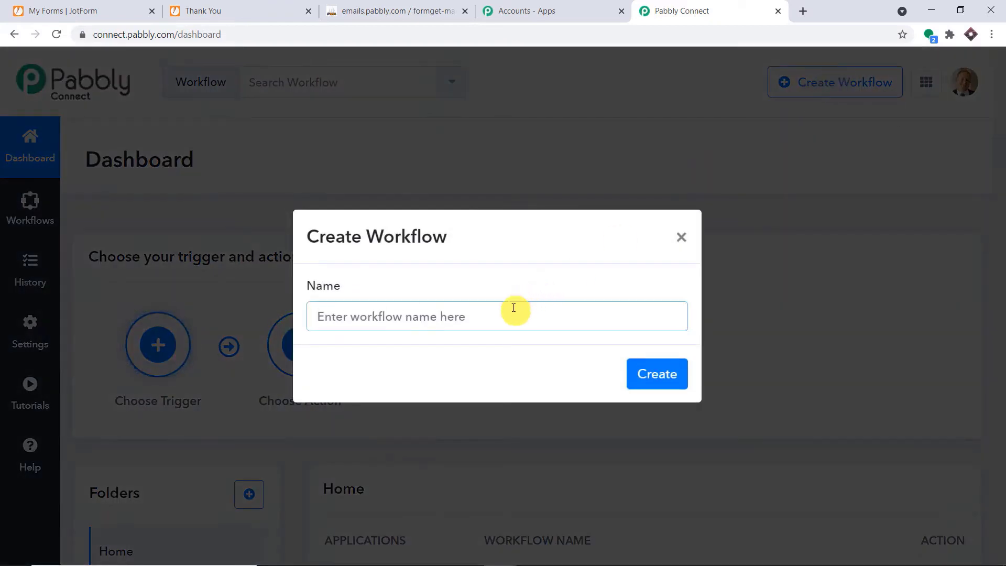
type("J")
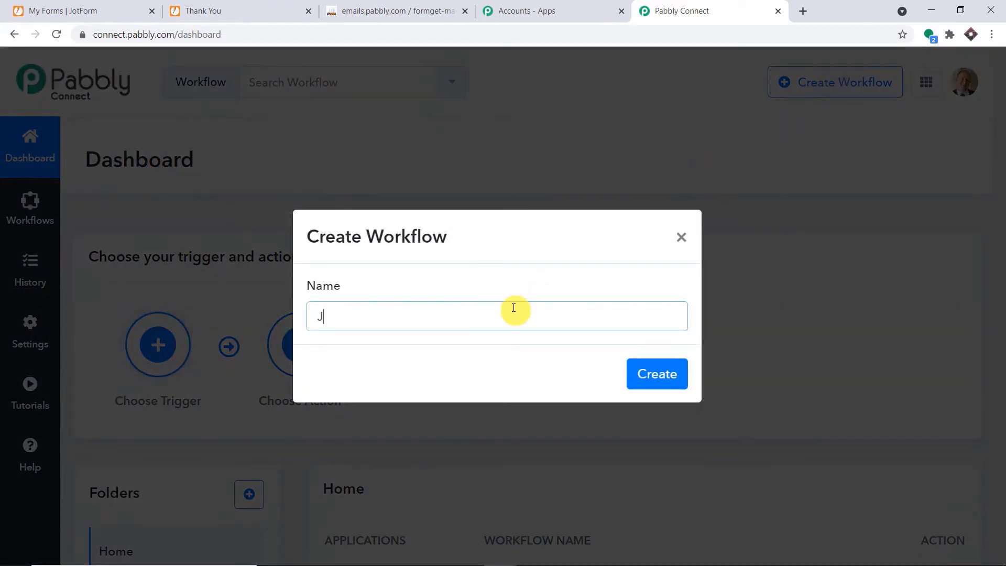
type("ot")
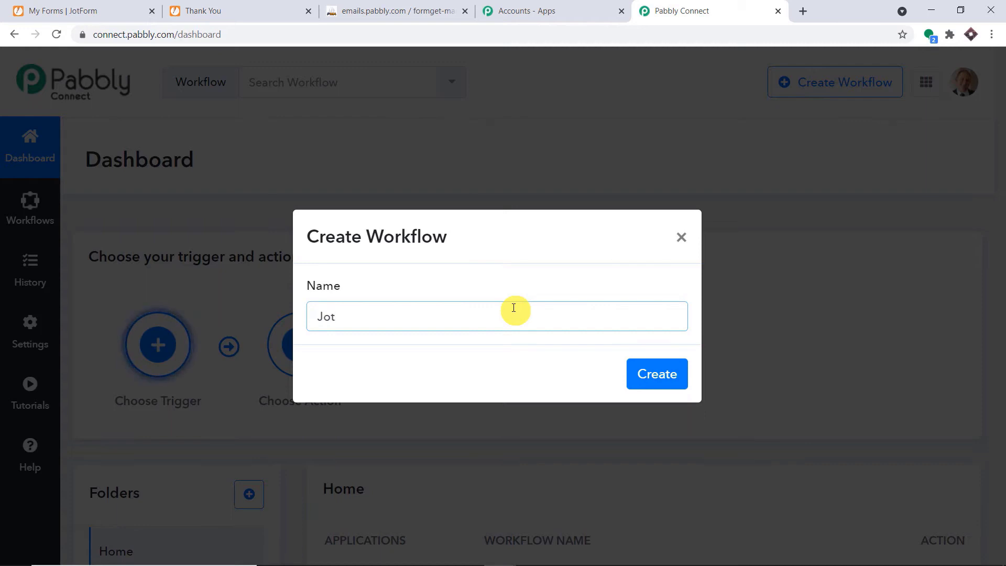
type("Fo")
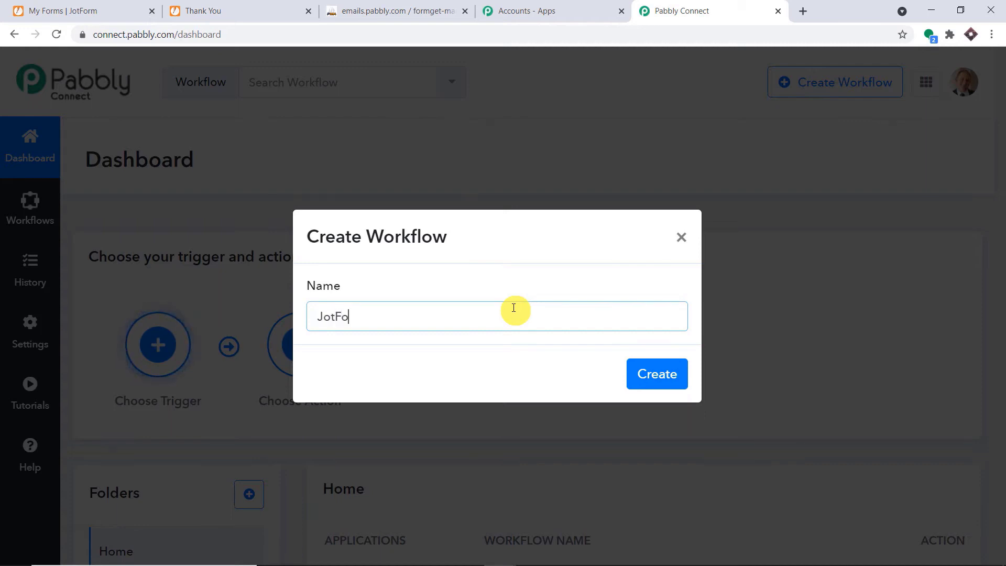
type("rm to M")
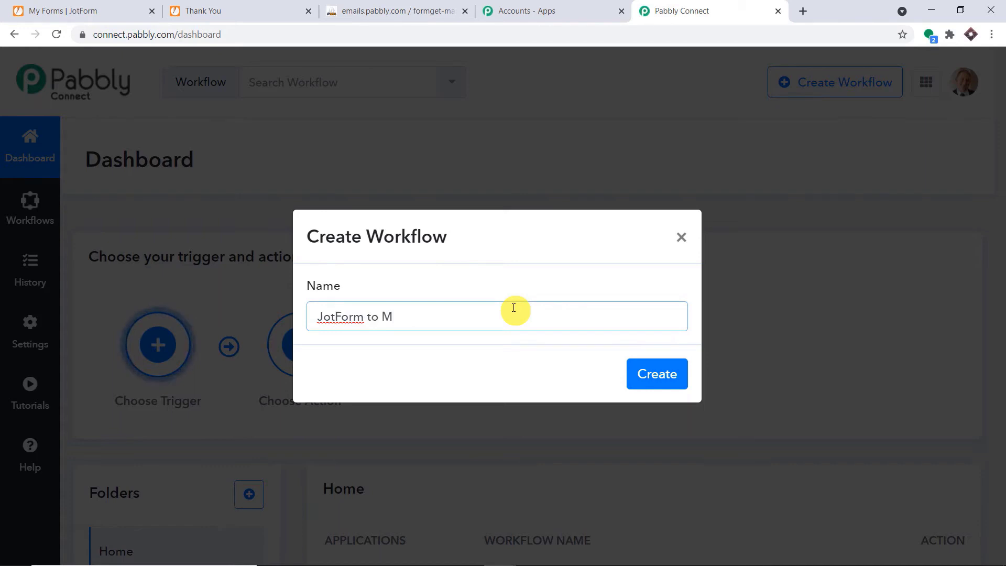
type("ySQL")
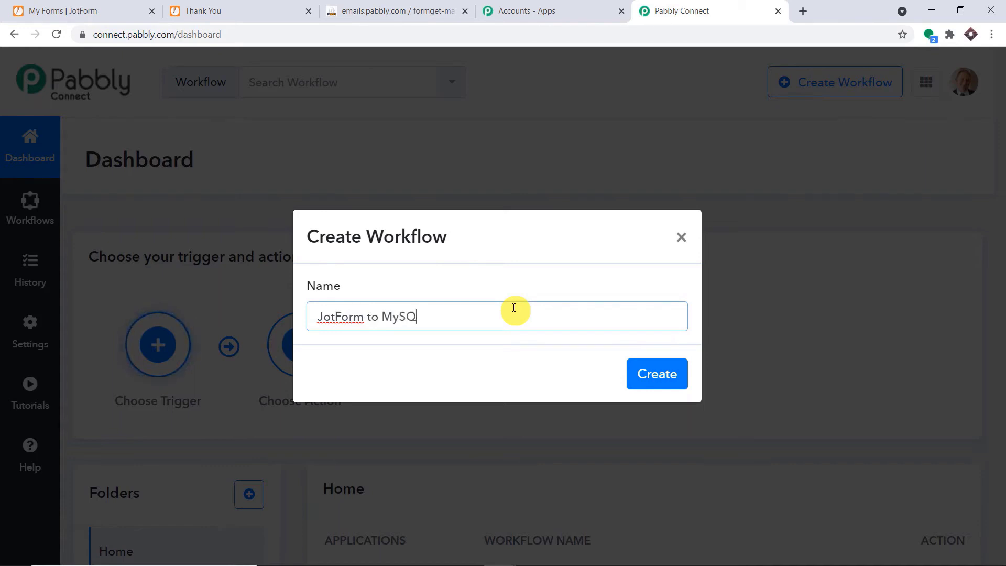
left_click(645, 376)
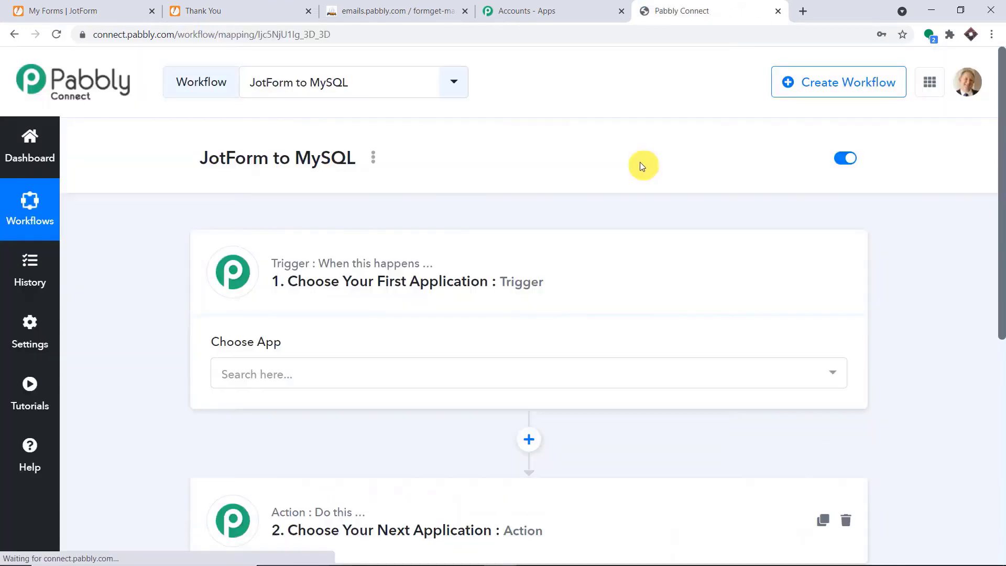
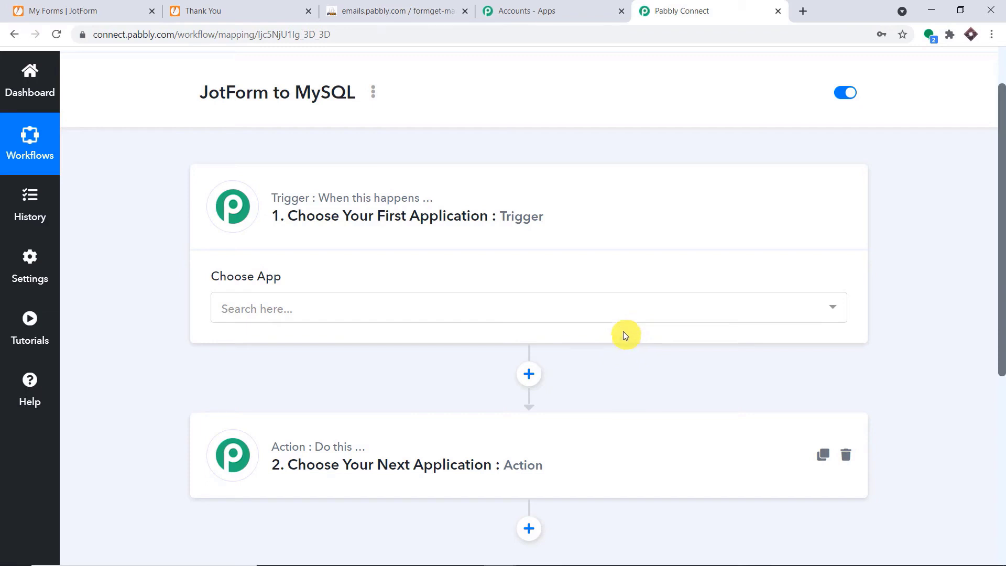
Set the workflow trigger to JotForm with the New Response event.
left_click(337, 301)
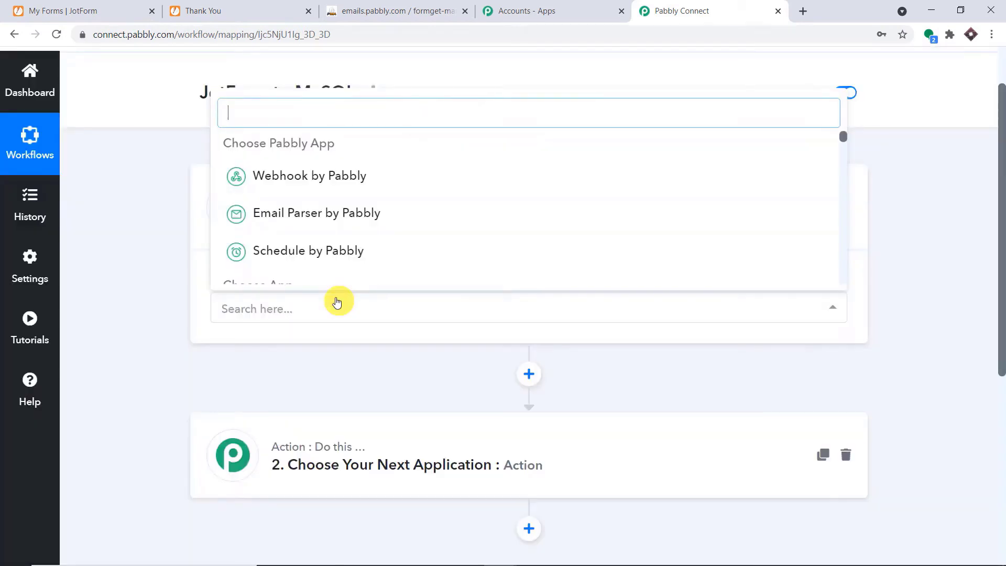
type("JOT")
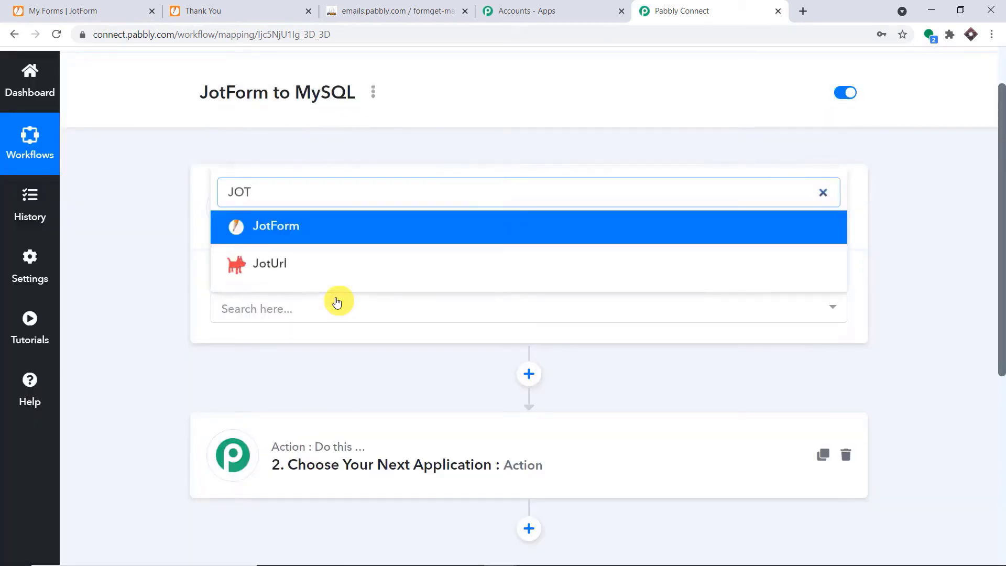
left_click(323, 227)
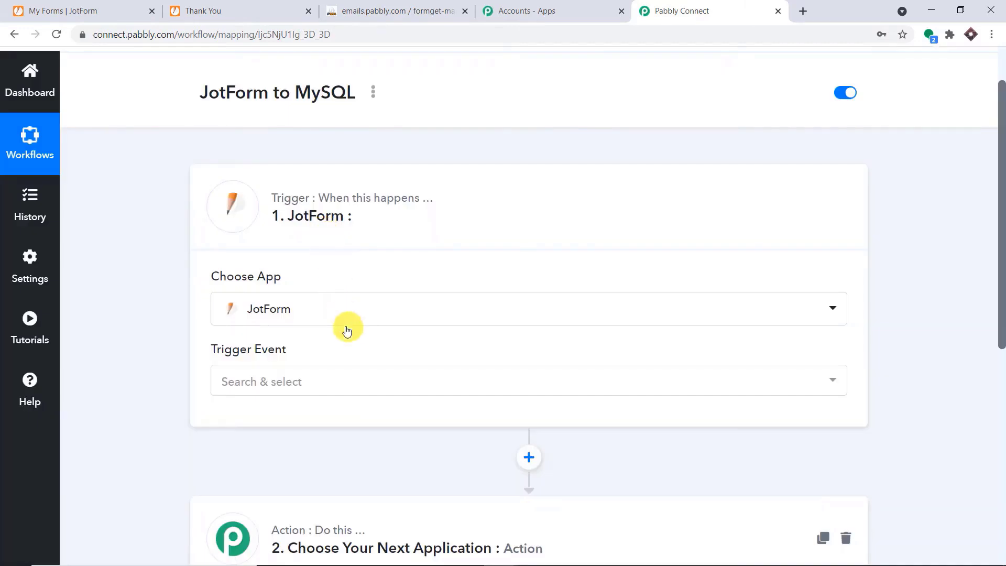
scroll(344, 320, "down", 3)
left_click(353, 252)
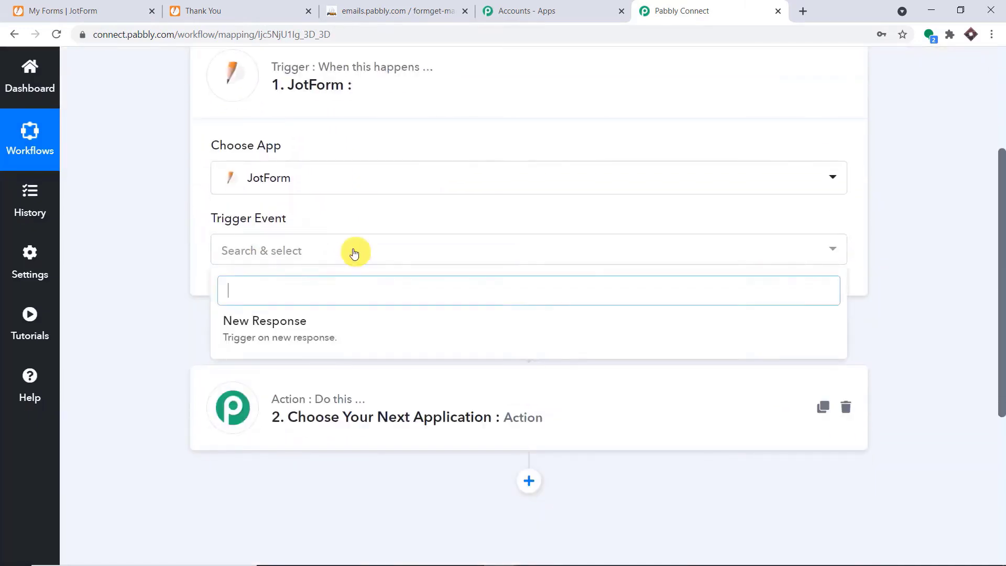
left_click(332, 328)
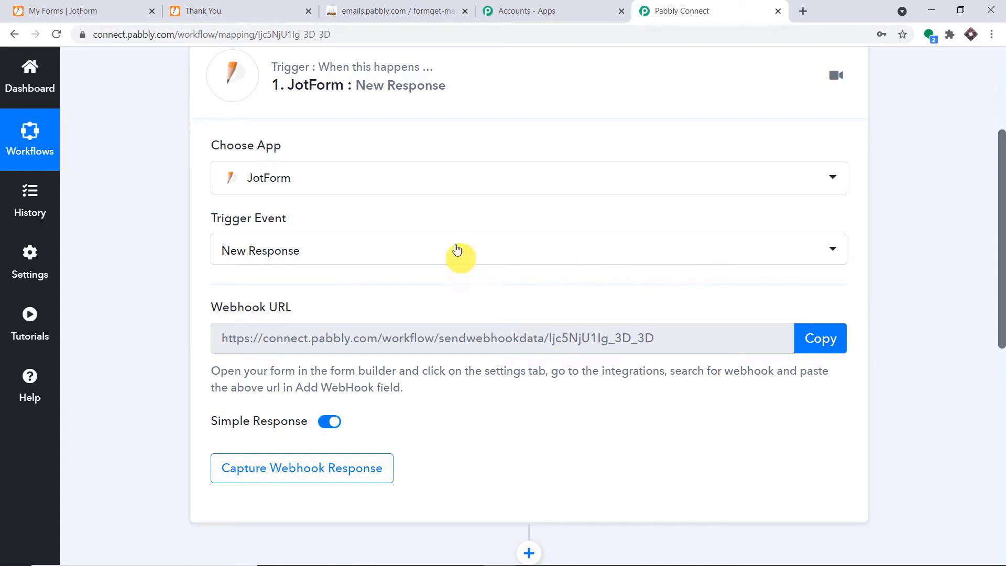
Review the trigger events and Pabbly's help forum, then go to the JotForm forms list.
left_click(386, 253)
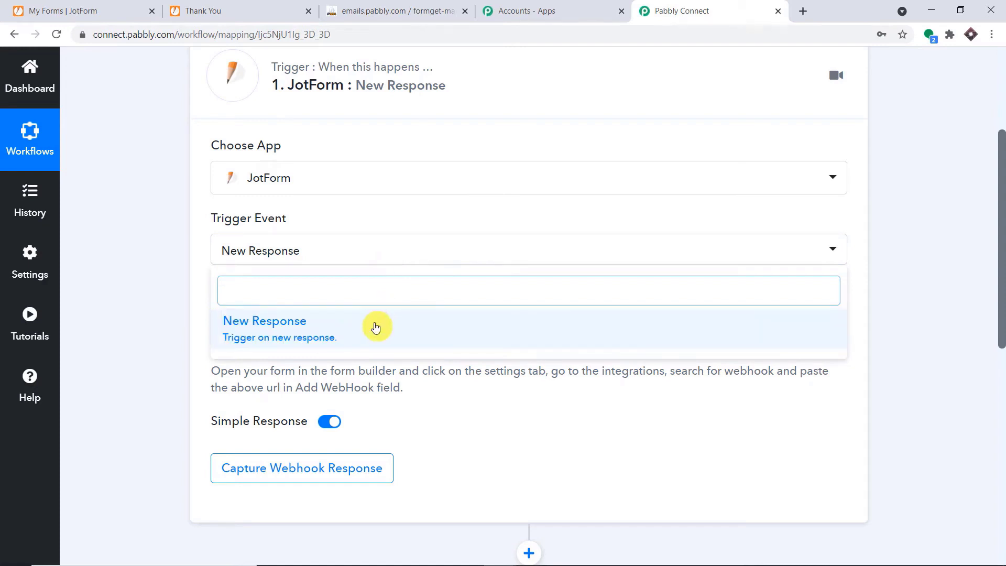
left_click(37, 390)
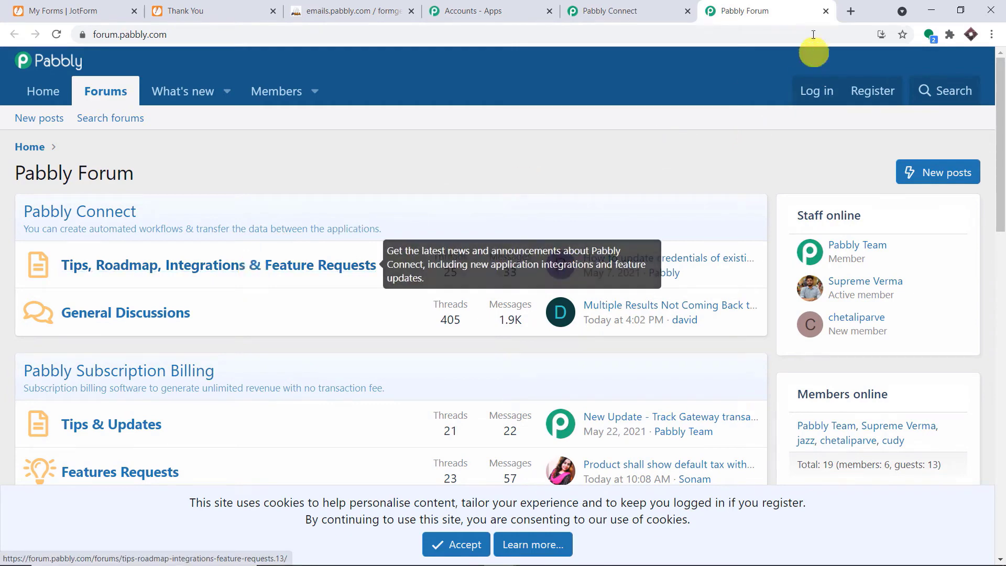
left_click(826, 10)
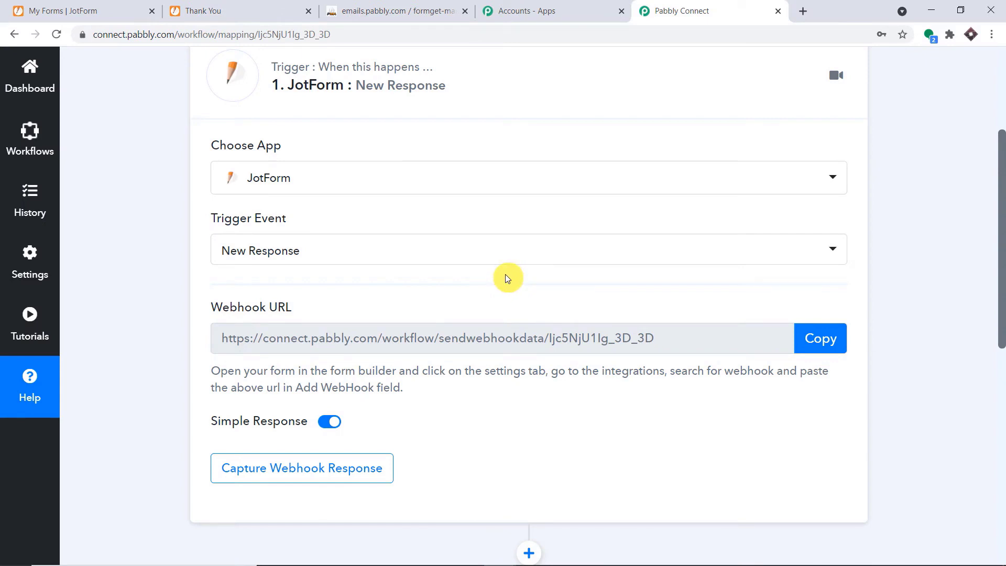
left_click(99, 10)
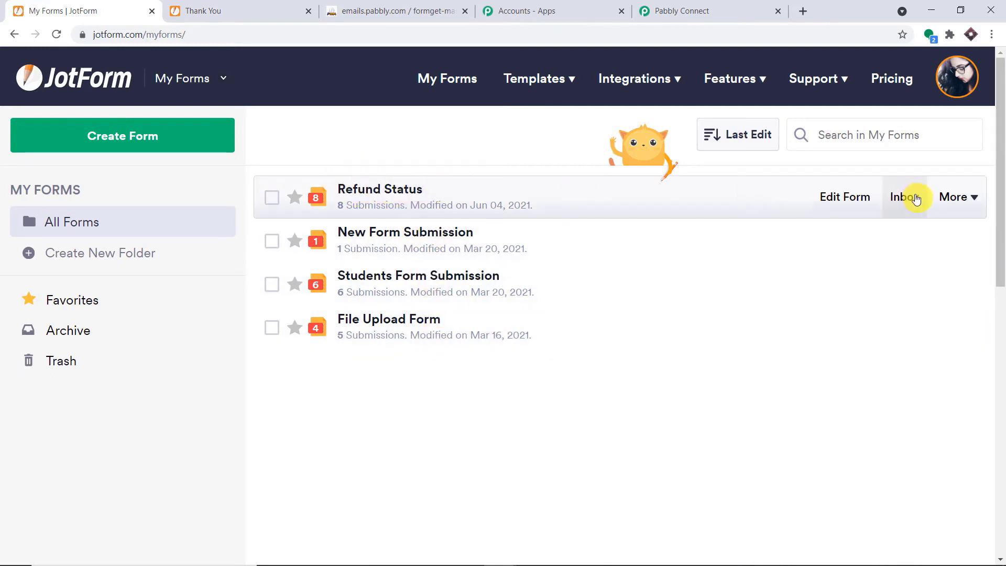
left_click(846, 198)
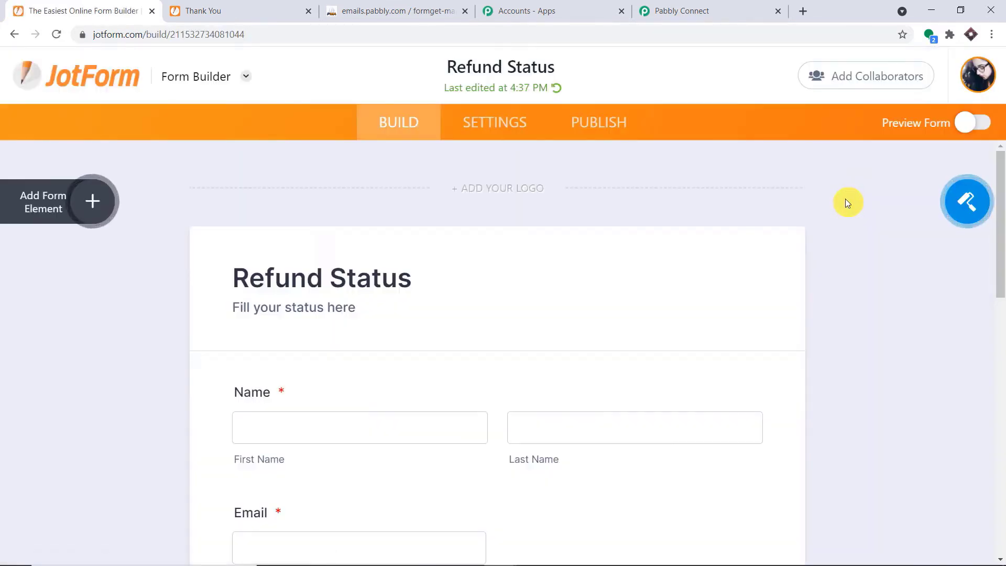
left_click(506, 120)
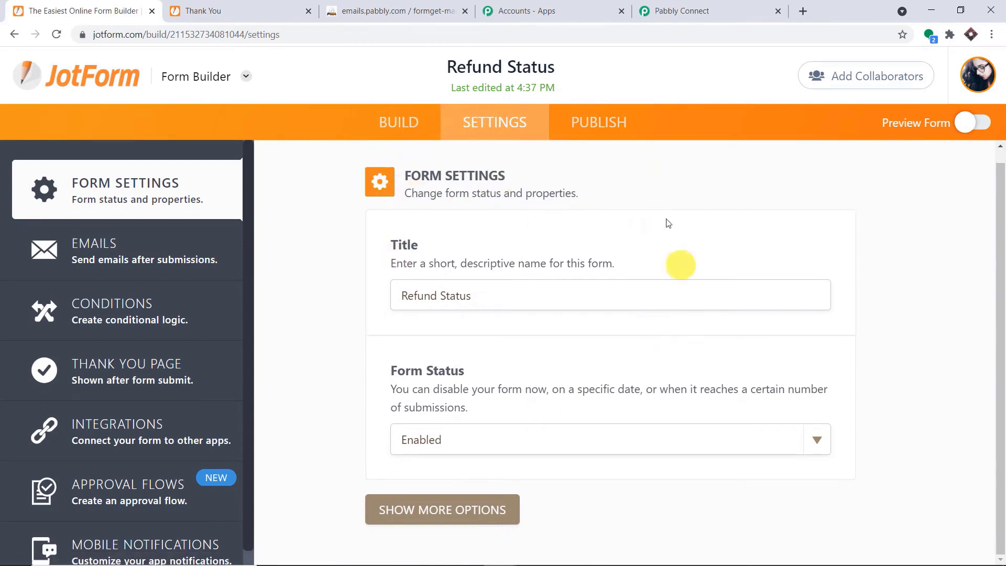
left_click(122, 432)
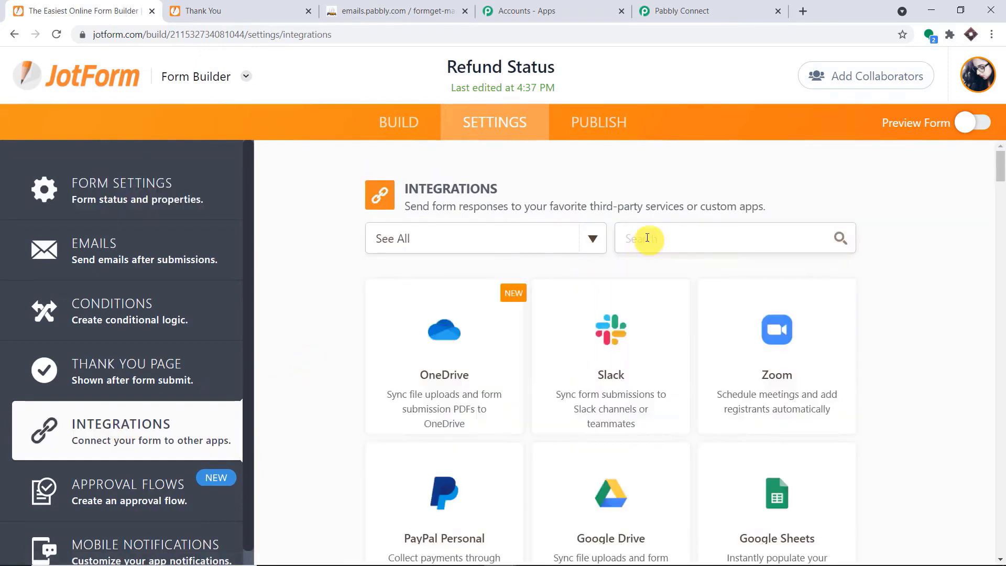
type("WE")
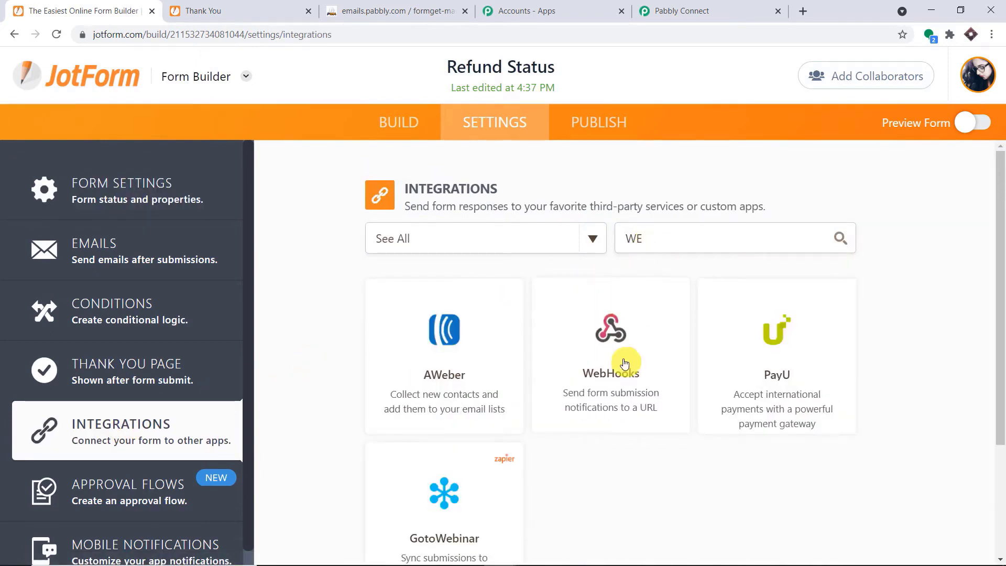
left_click(629, 360)
scroll(681, 228, "down", 1)
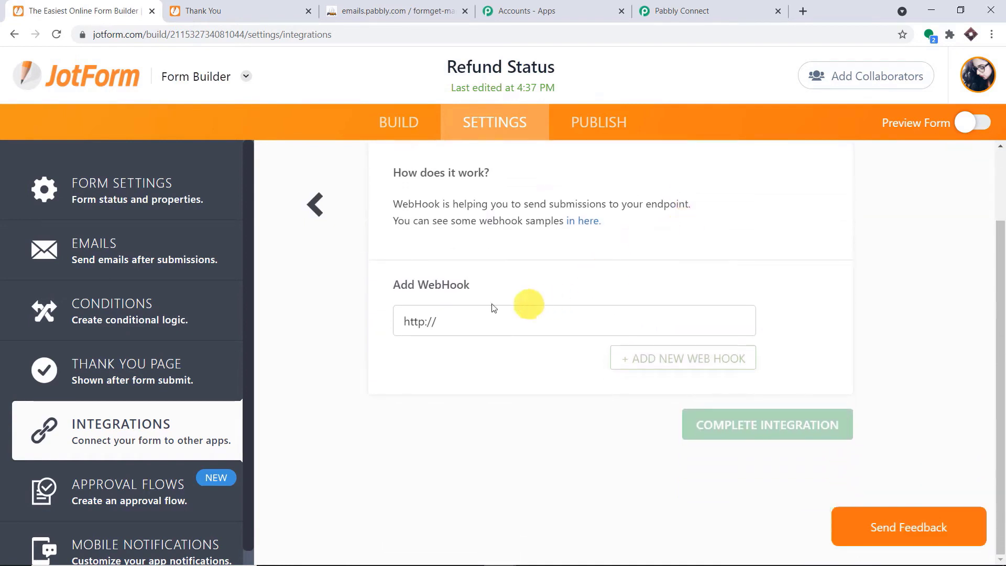
left_click_drag(445, 321, 375, 325)
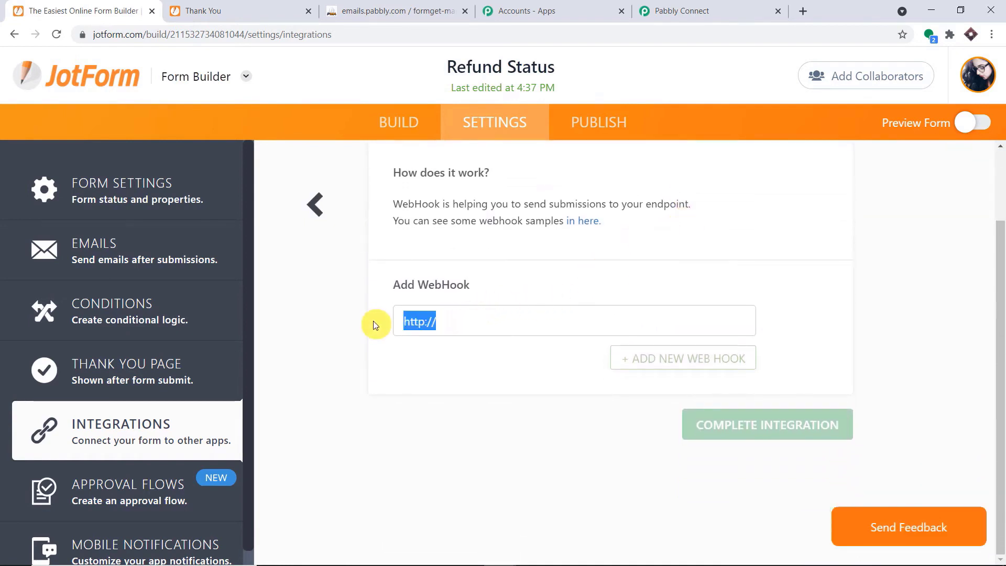
key("BackSpace")
Paste the copied Pabbly webhook URL into the WebHook field, complete the integration, and go to Publish.
left_click(686, 5)
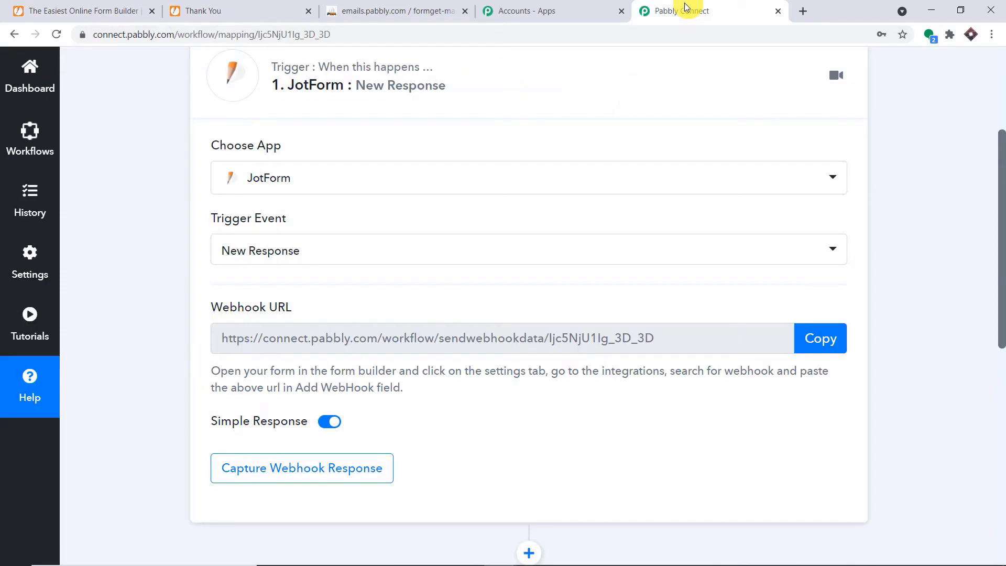
left_click(807, 337)
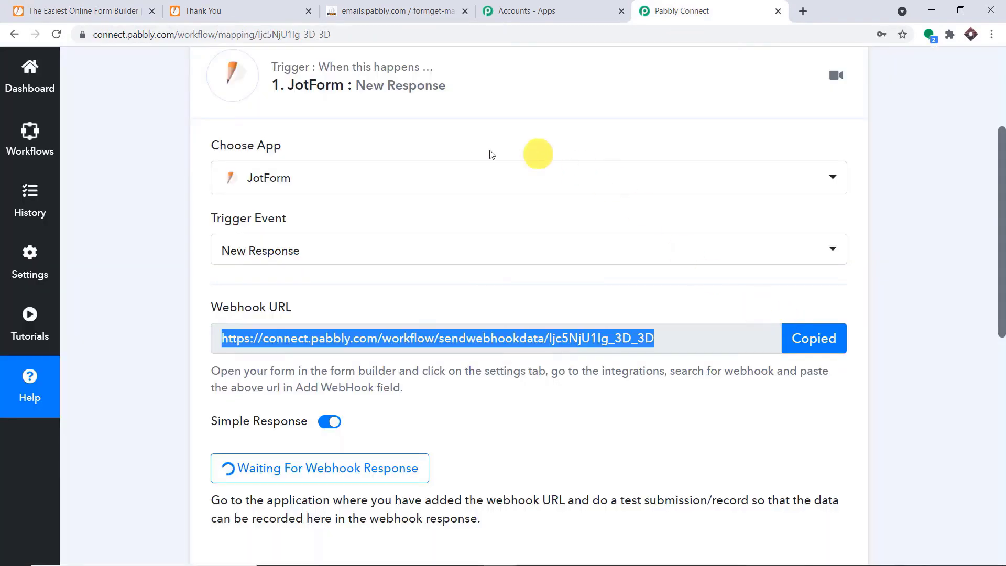
left_click(89, 6)
left_click(398, 319)
right_click(400, 319)
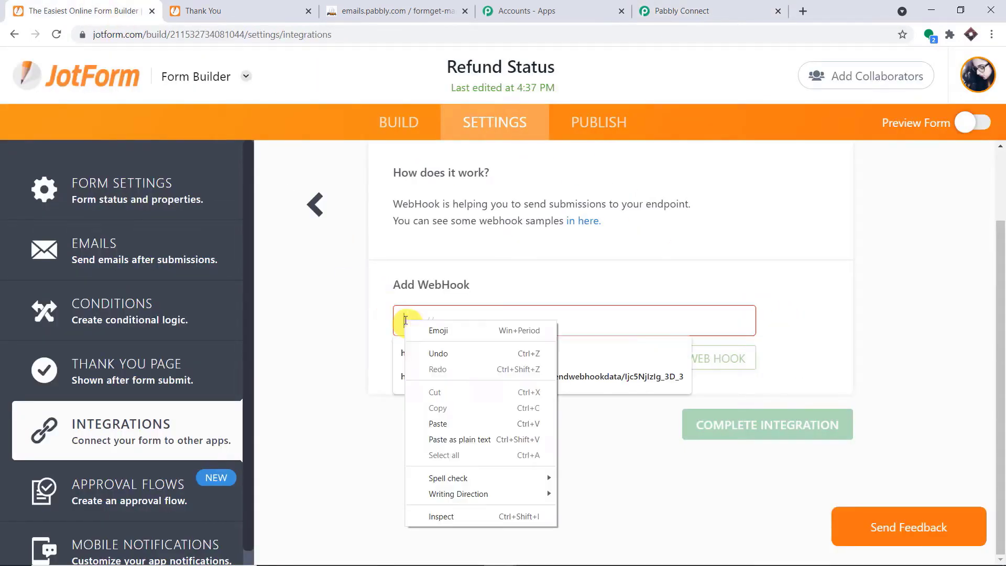
left_click(436, 423)
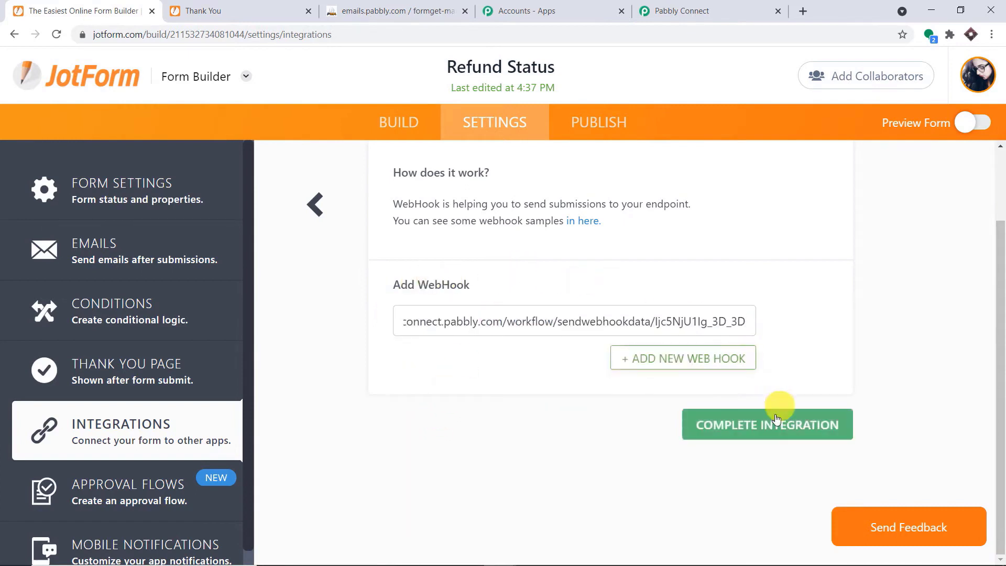
left_click(773, 434)
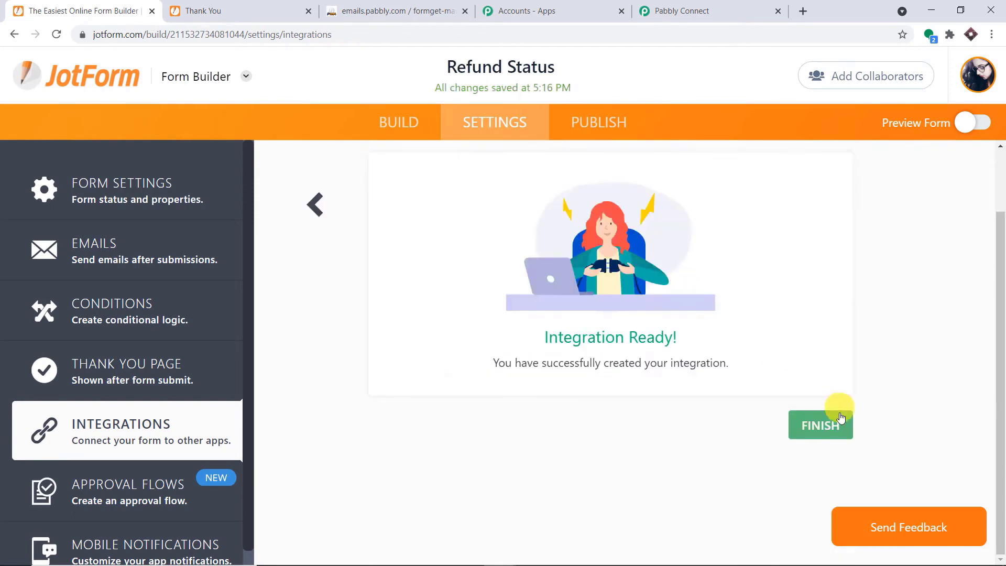
left_click(834, 431)
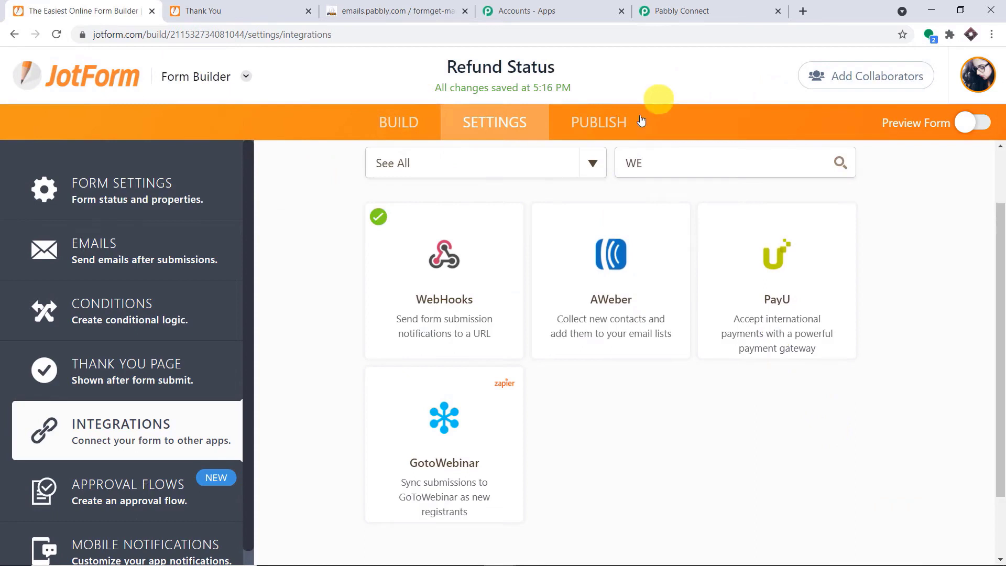
left_click(627, 128)
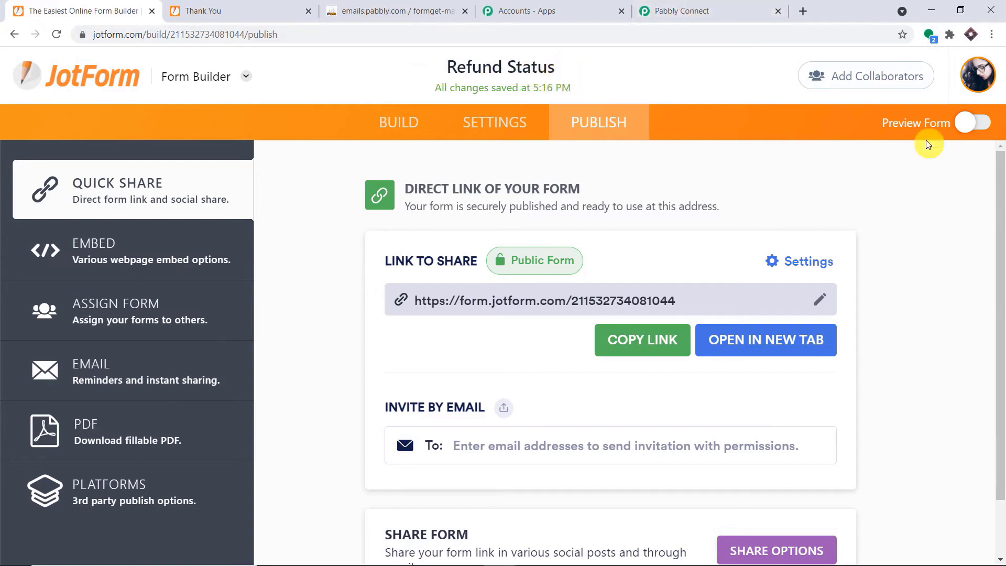
Open the Refund Status form's public link in a new browser tab.
left_click(686, 10)
scroll(570, 226, "down", 1)
scroll(571, 230, "down", 1)
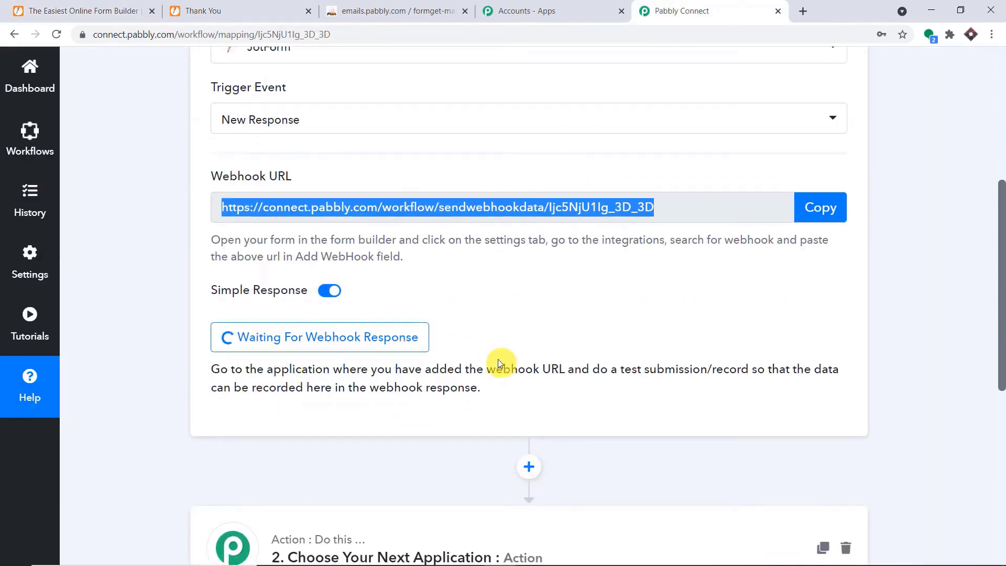
left_click(93, 11)
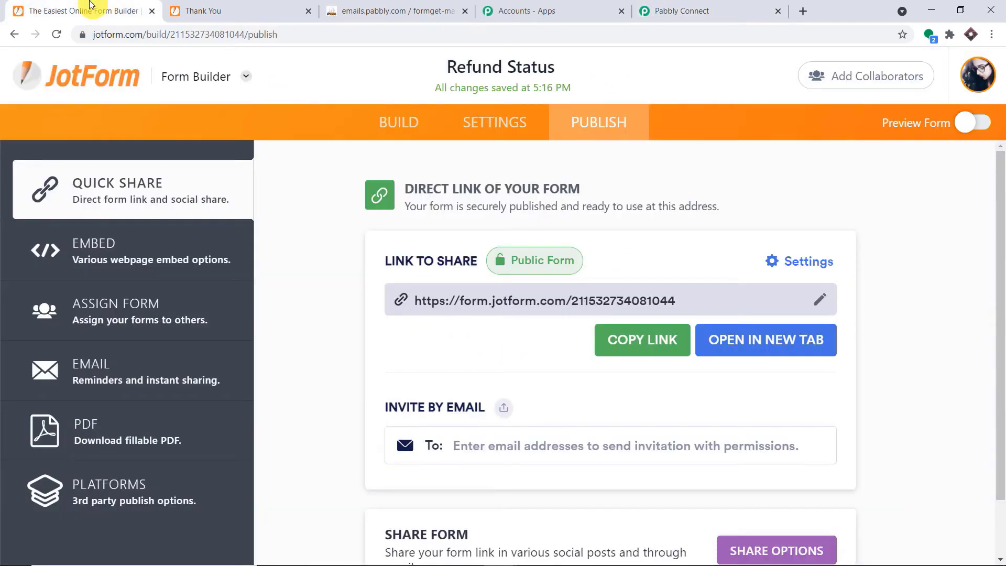
left_click(644, 346)
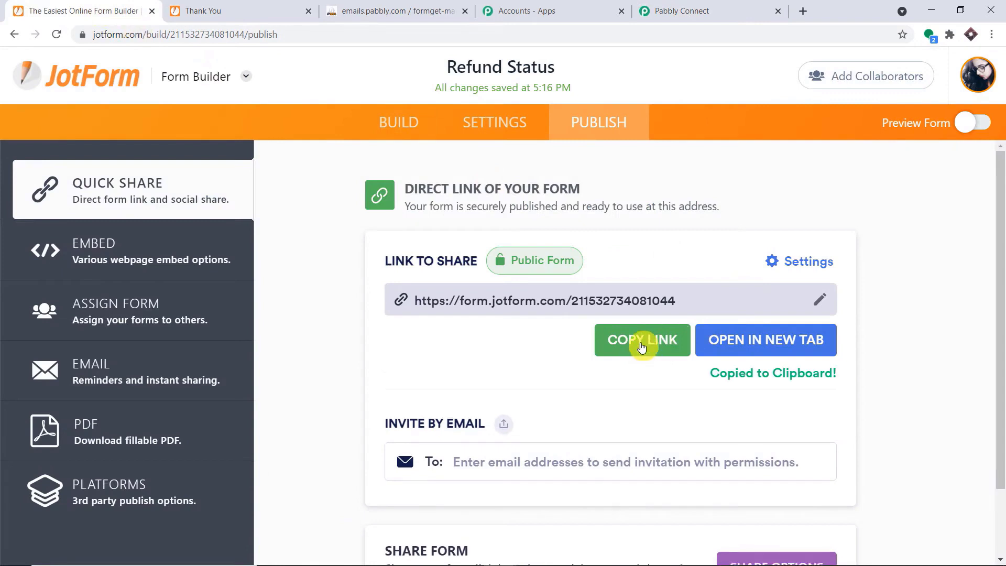
left_click(803, 11)
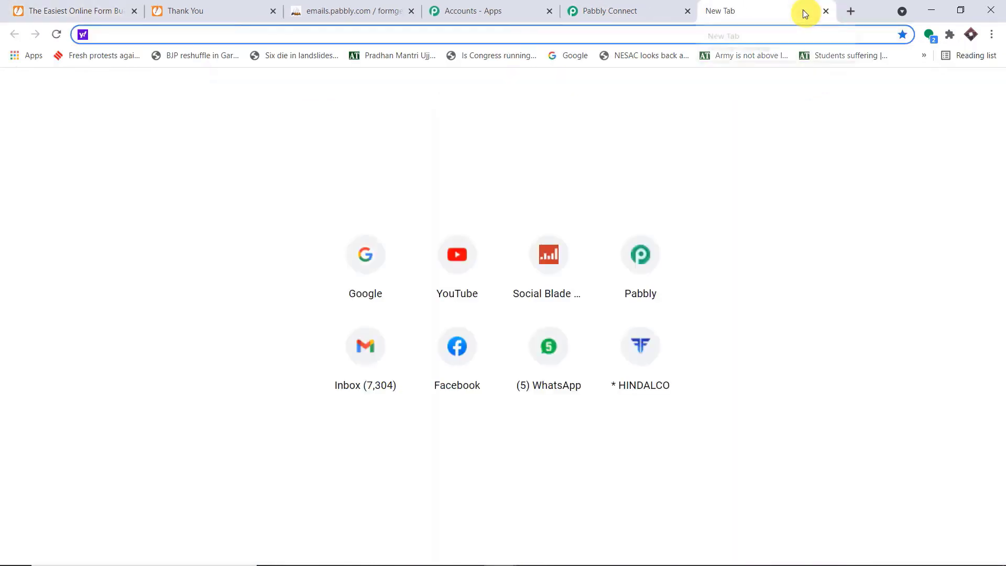
key("ctrl+v")
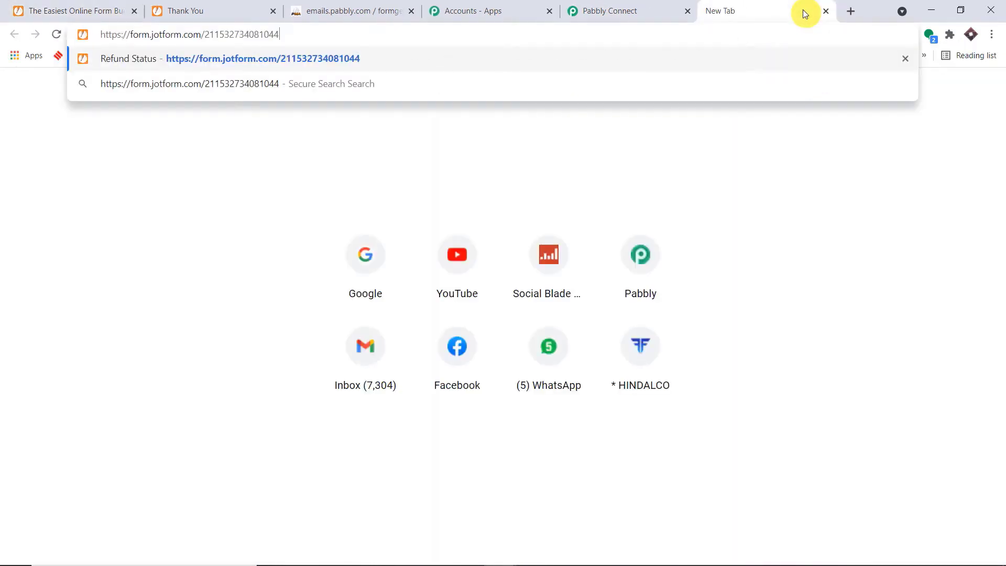
key("Return")
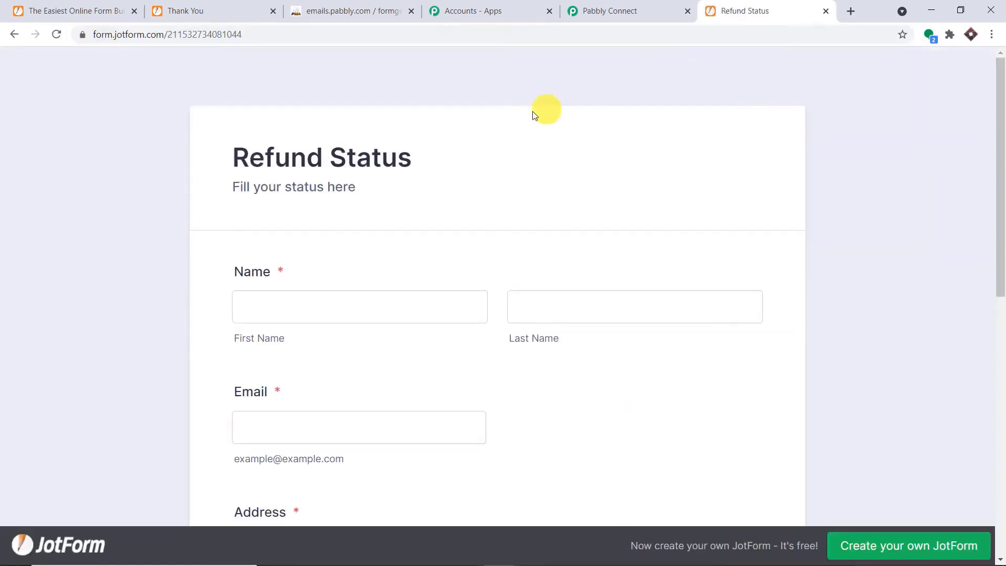
Autofill the saved contact's details, set Status to Due, and submit the form.
scroll(536, 109, "down", 1)
left_click(384, 238)
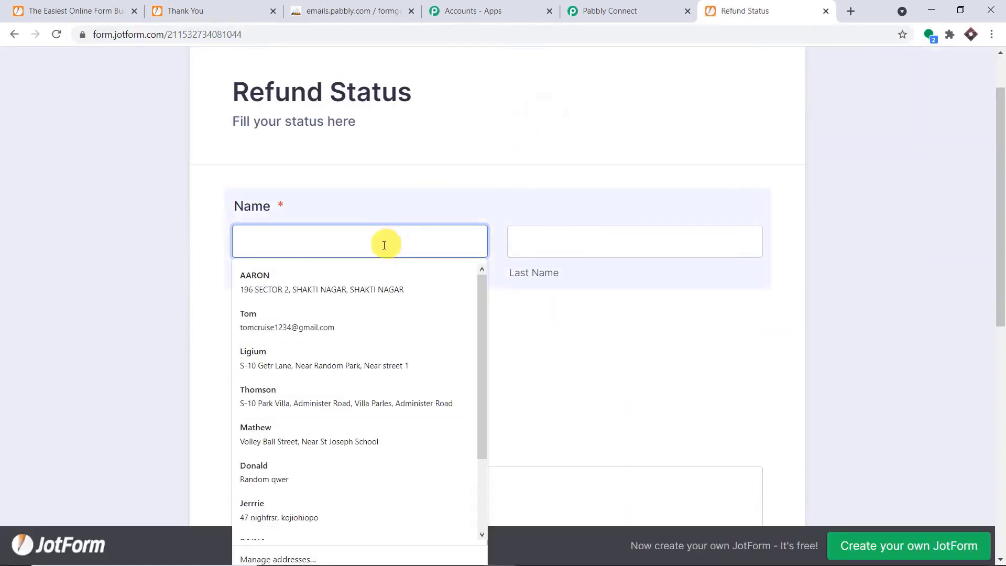
scroll(383, 290, "down", 2)
left_click(326, 441)
scroll(524, 320, "down", 1)
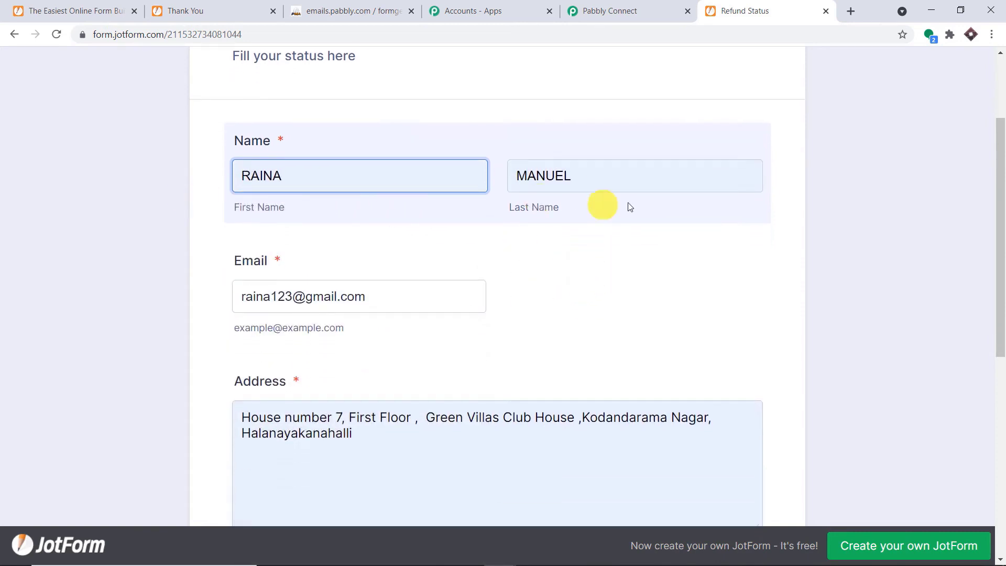
scroll(458, 252, "down", 4)
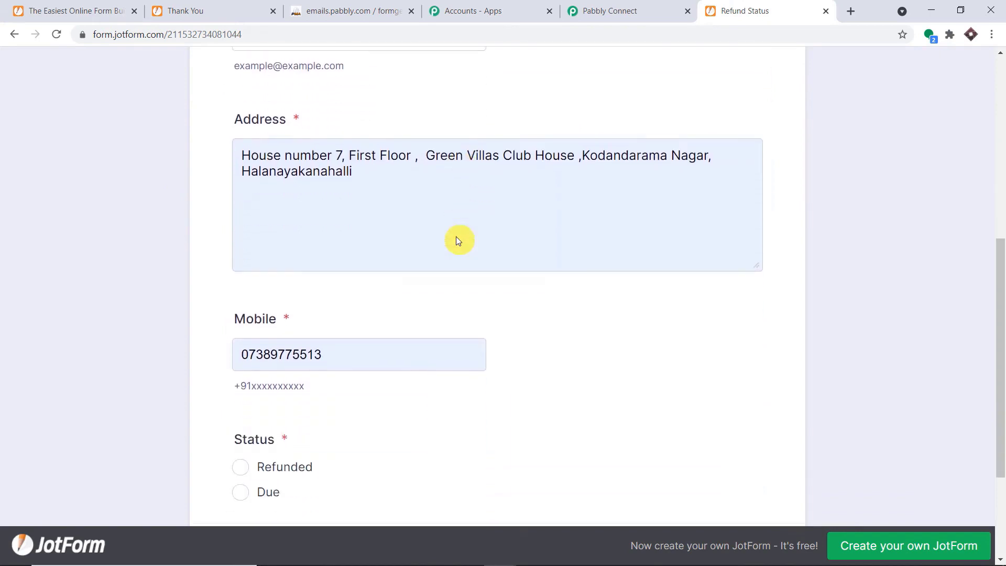
scroll(456, 238, "down", 3)
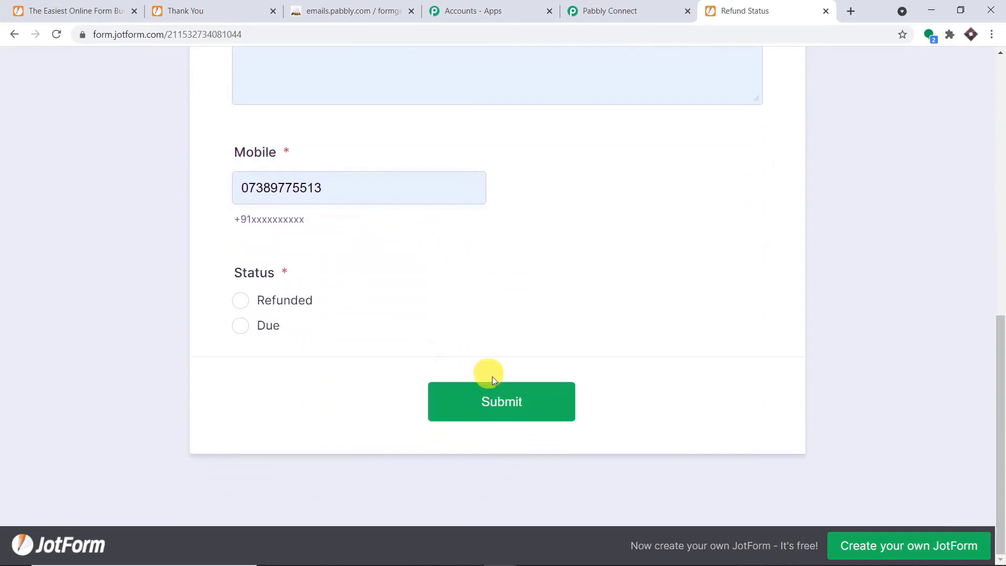
left_click(243, 326)
left_click(538, 400)
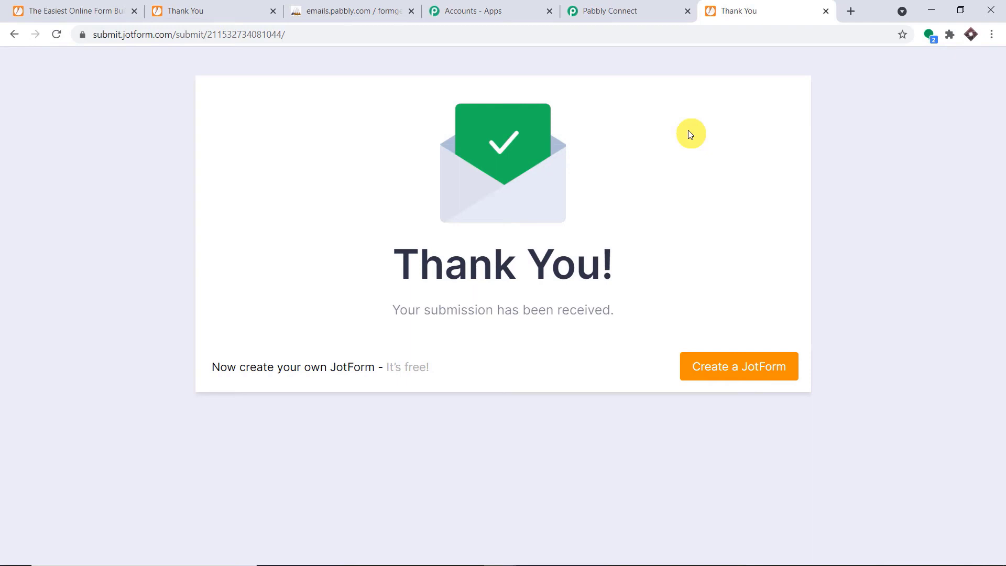
Scroll through Pabbly's captured webhook response to confirm the name, email, address, mobile and Due status.
left_click(639, 6)
left_click_drag(1002, 272, 1003, 362)
scroll(679, 209, "down", 2)
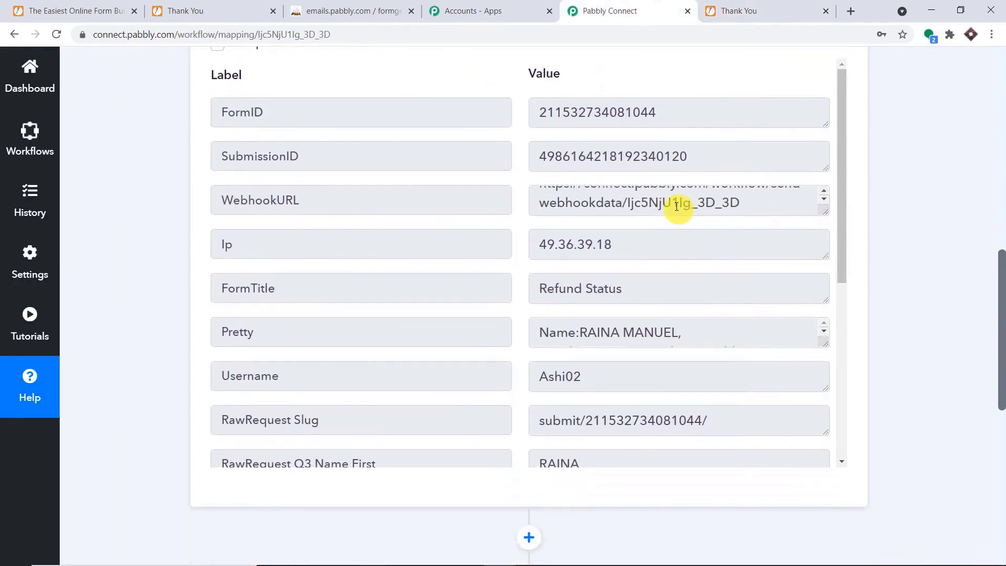
scroll(722, 279, "down", 3)
scroll(689, 251, "up", 4)
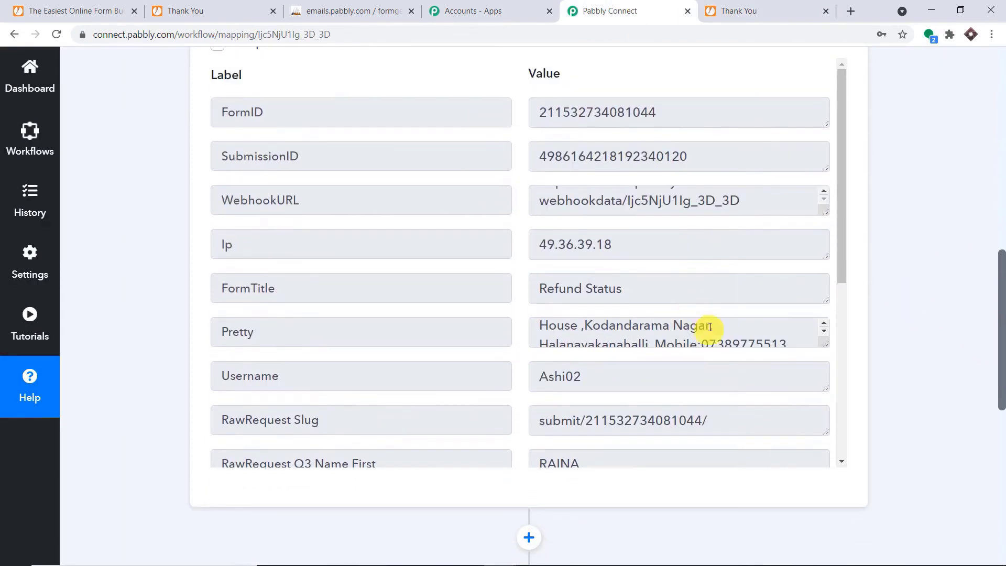
scroll(721, 336, "up", 2)
left_click_drag(838, 277, 848, 347)
left_click_drag(999, 294, 1001, 362)
scroll(692, 157, "down", 3)
scroll(601, 173, "down", 2)
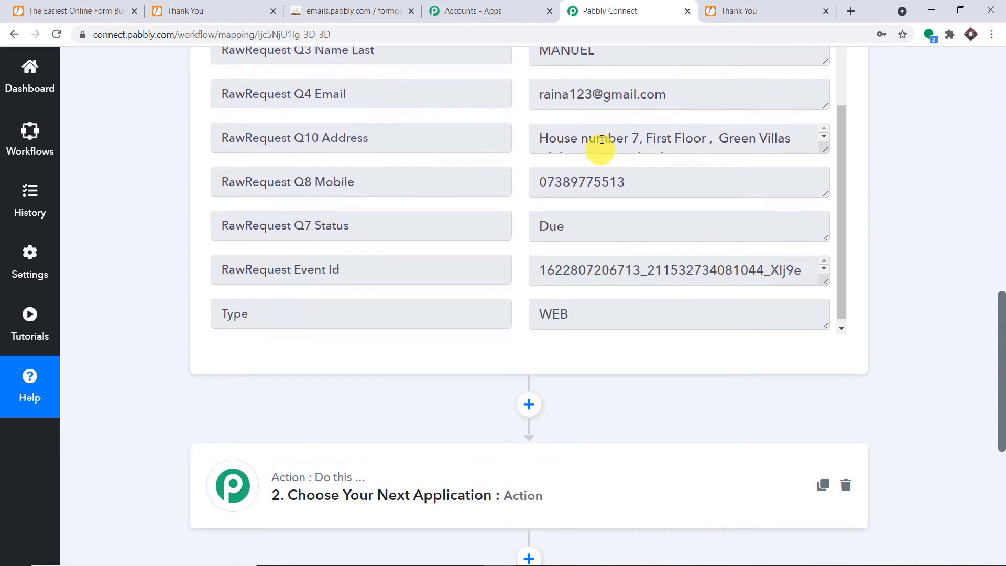
scroll(602, 126, "down", 1)
scroll(720, 181, "down", 1)
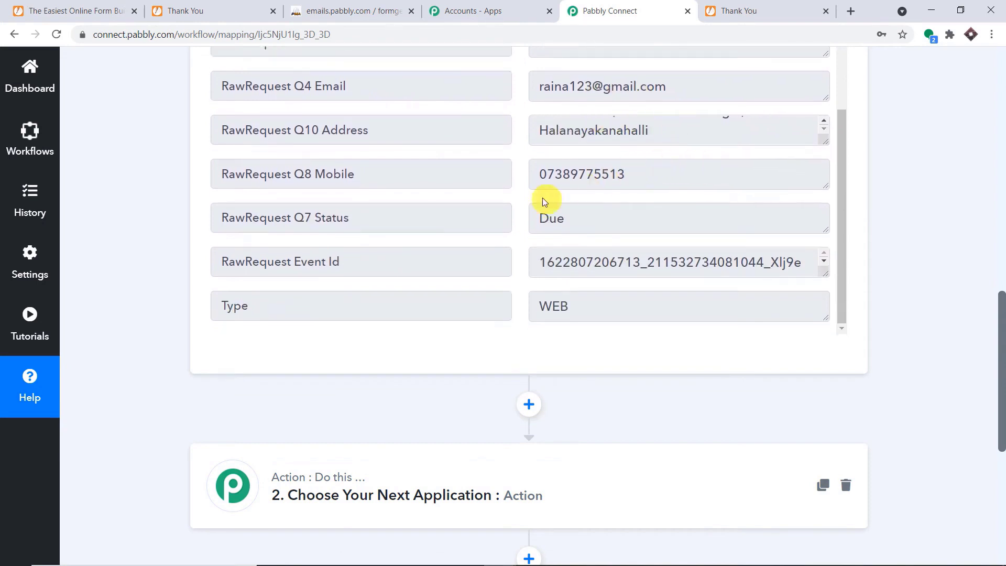
scroll(1002, 325, "down", 1)
scroll(1001, 349, "down", 1)
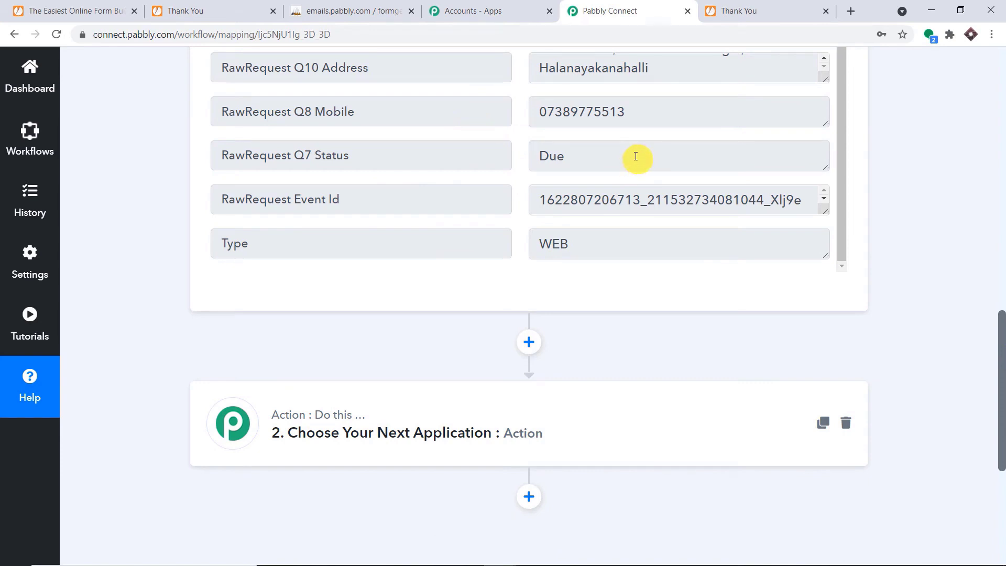
scroll(624, 136, "up", 3)
scroll(666, 199, "down", 1)
scroll(663, 207, "down", 2)
left_click_drag(1002, 362, 1002, 438)
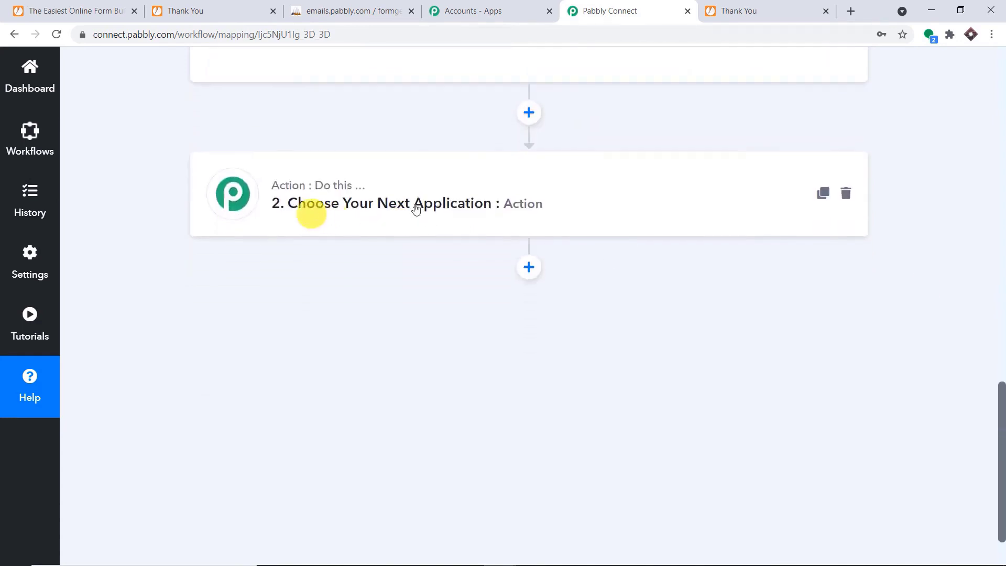
Set the second action step to MySQL (Beta) with the Insert Row event.
left_click(600, 213)
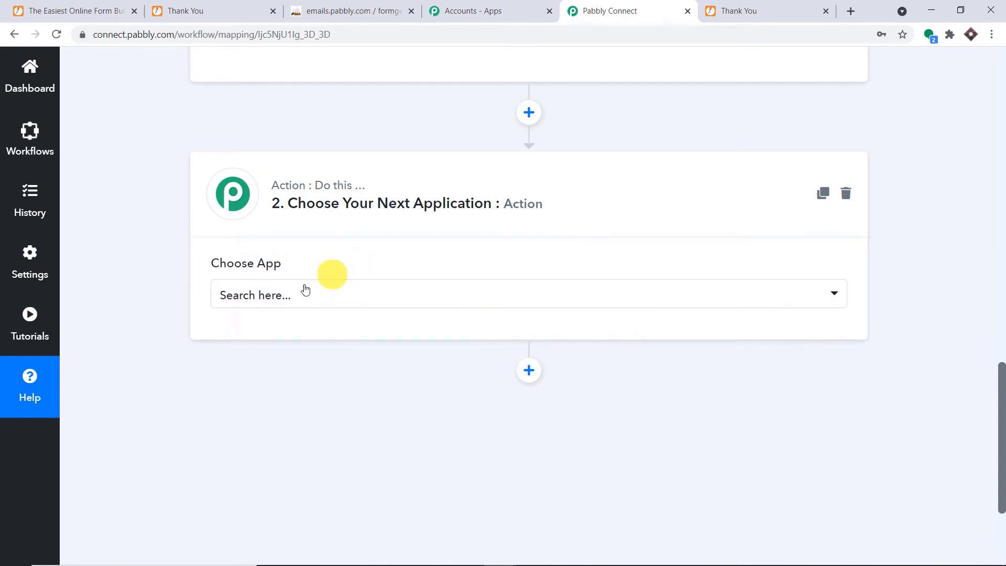
left_click(298, 295)
left_click(300, 292)
type("MYS")
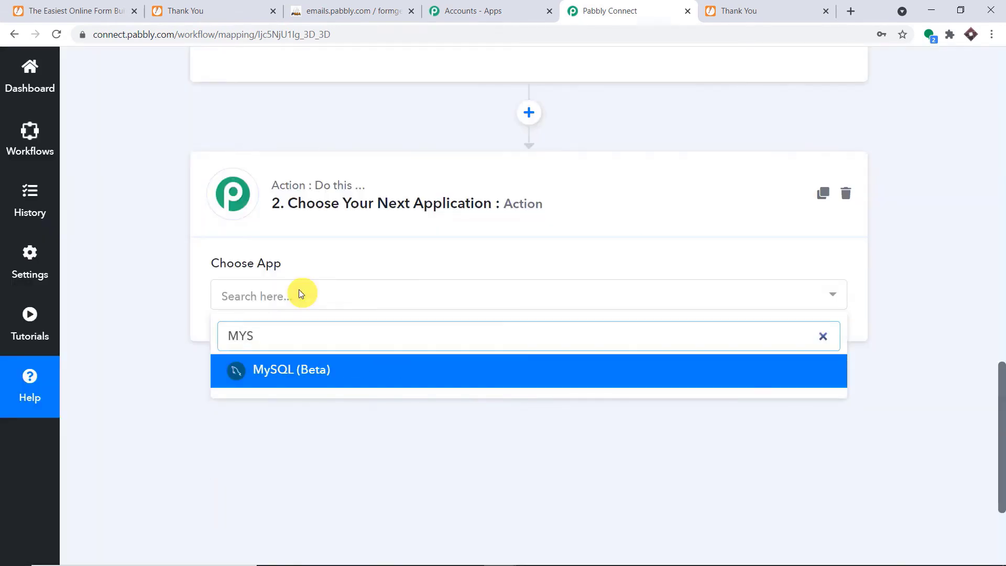
left_click(319, 371)
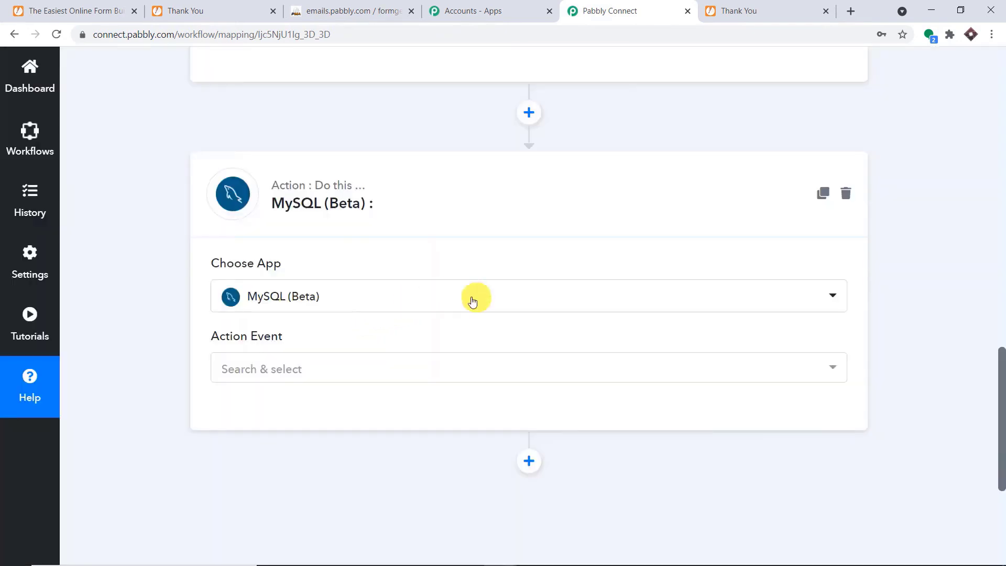
left_click(361, 373)
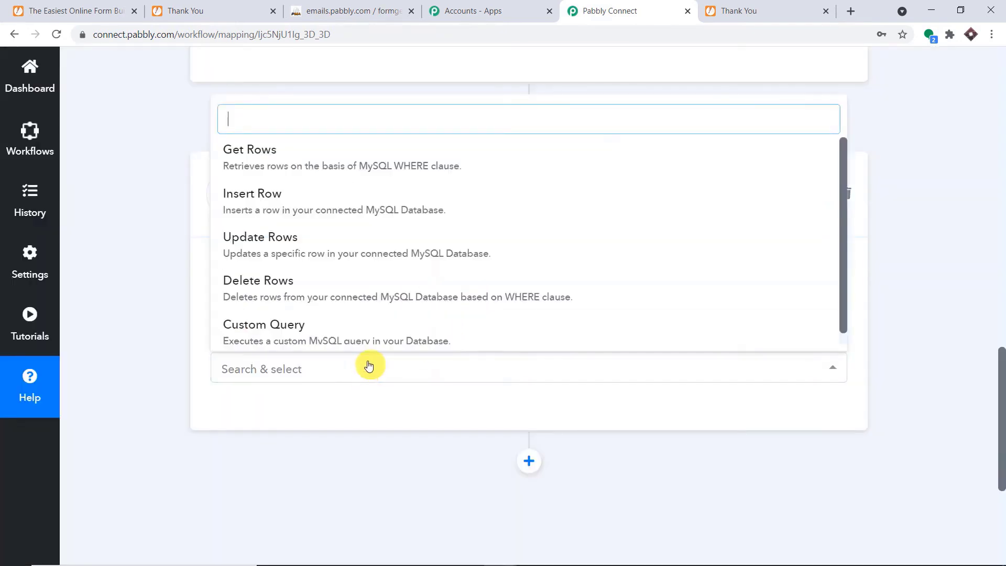
left_click(449, 202)
Connect the MySQL account and look over the Status table and its column fields.
left_click(263, 411)
scroll(691, 287, "down", 3)
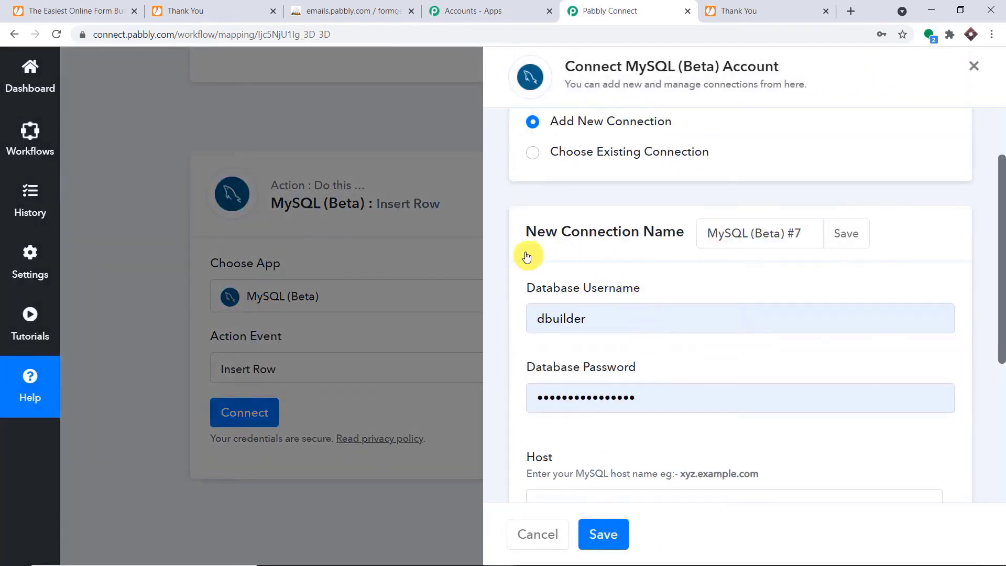
scroll(659, 241, "down", 4)
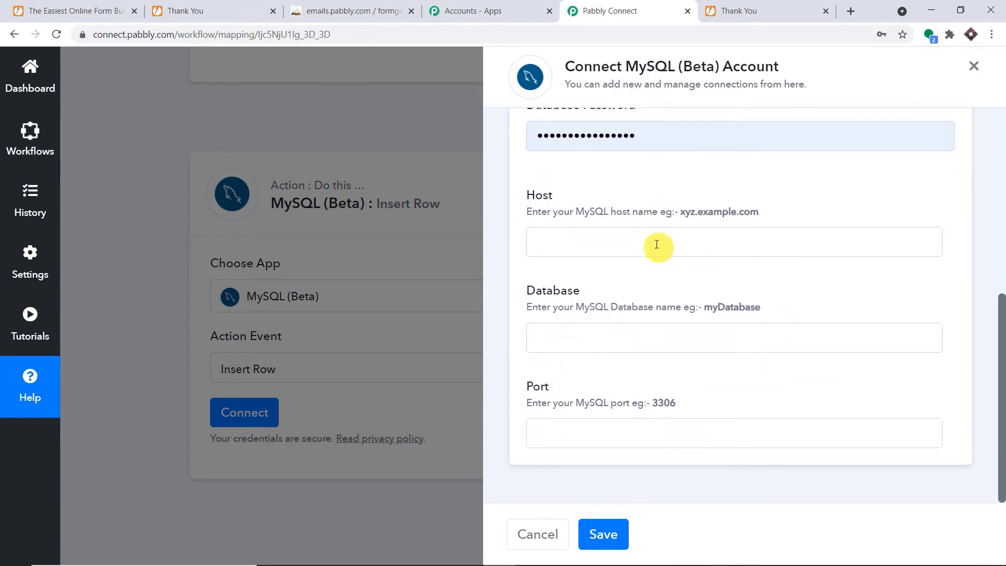
scroll(657, 245, "up", 3)
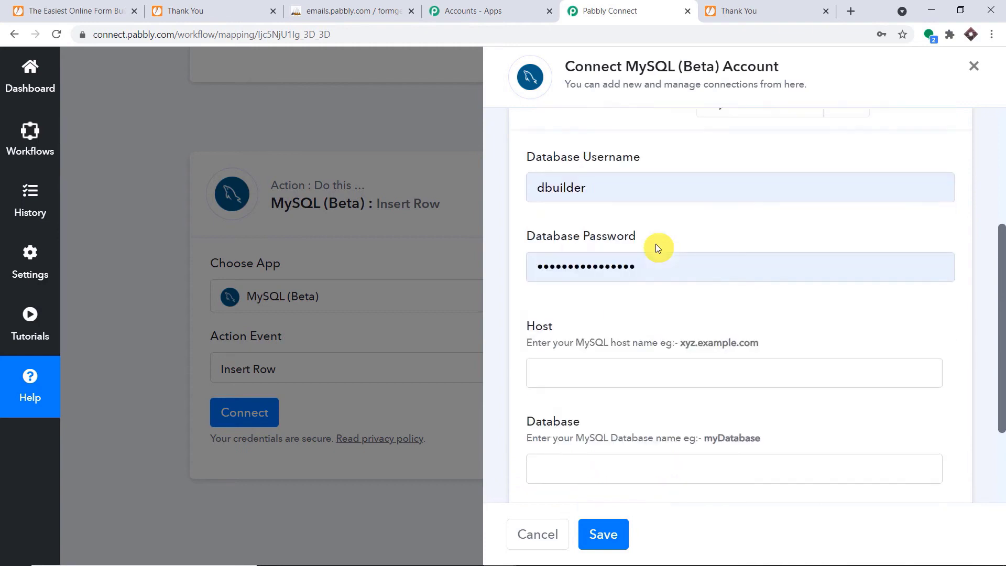
scroll(656, 244, "down", 1)
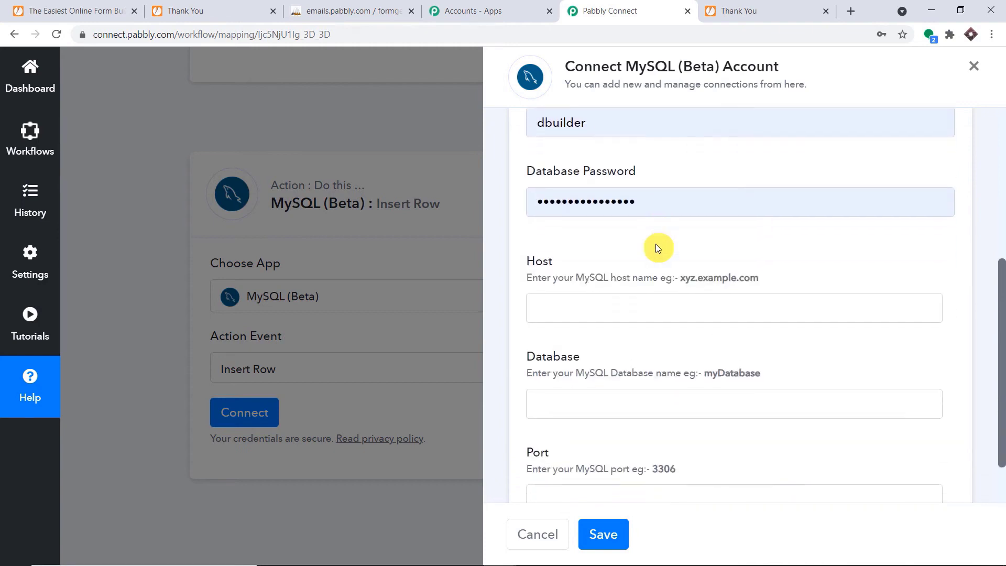
scroll(656, 244, "up", 1)
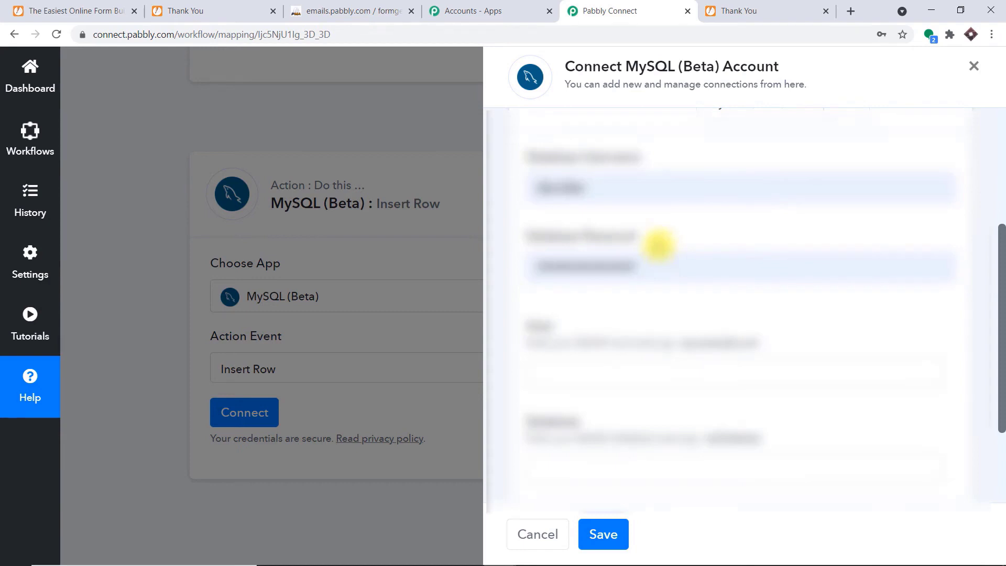
scroll(659, 244, "down", 2)
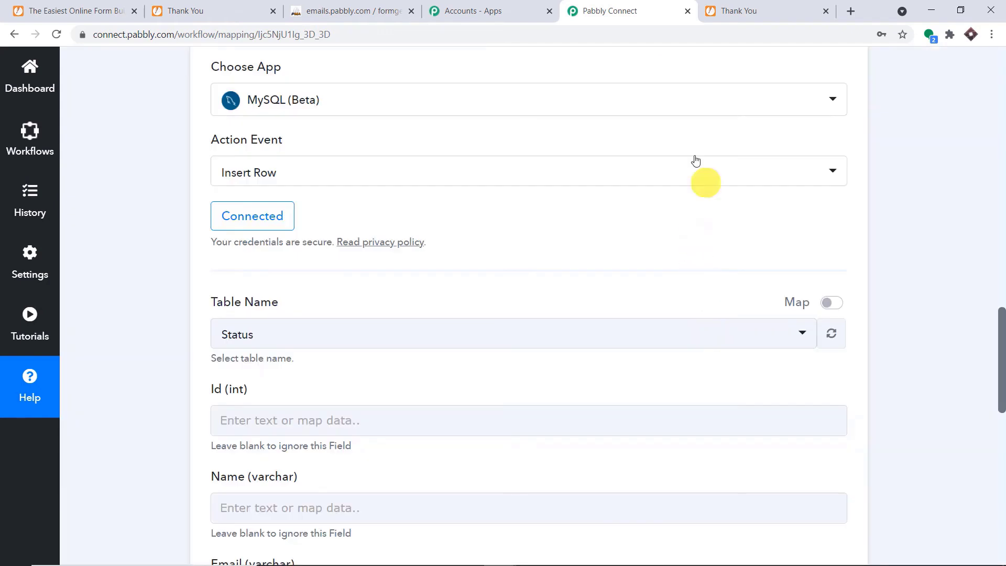
Keep Status as the target table after checking the Status table in the database.
scroll(703, 157, "down", 2)
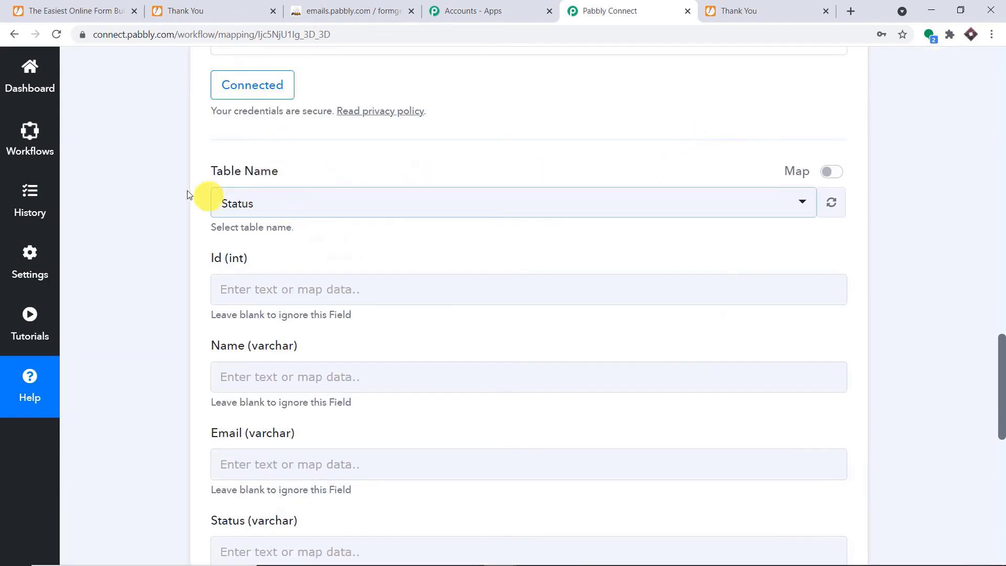
scroll(329, 283, "down", 4)
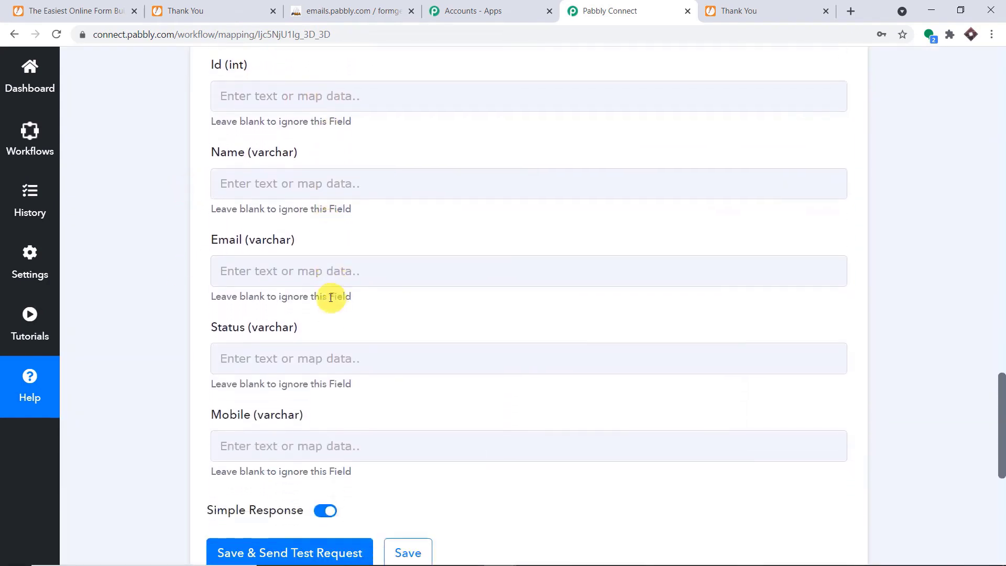
scroll(334, 313, "down", 1)
left_click(330, 380)
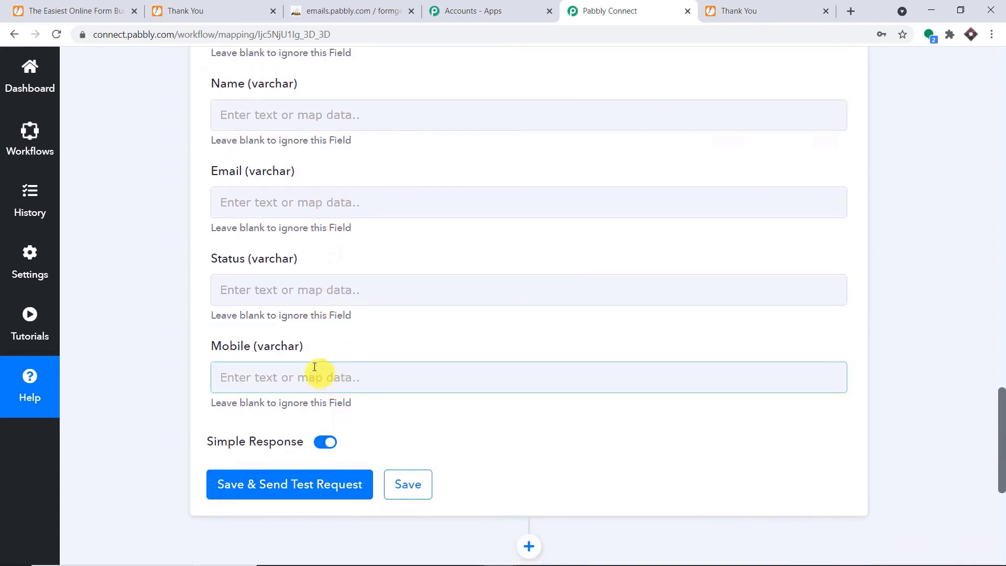
scroll(455, 262, "up", 4)
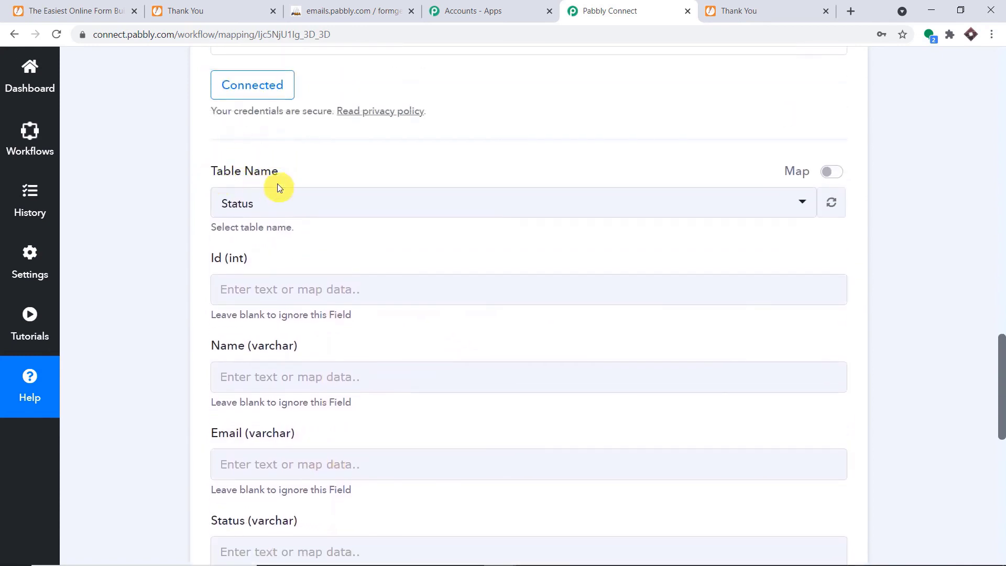
left_click(274, 217)
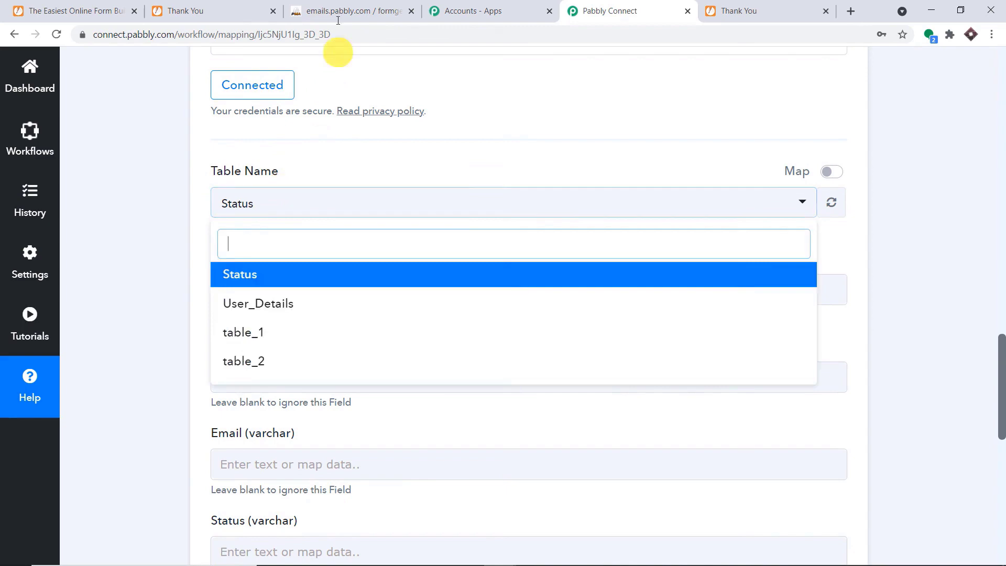
left_click(346, 11)
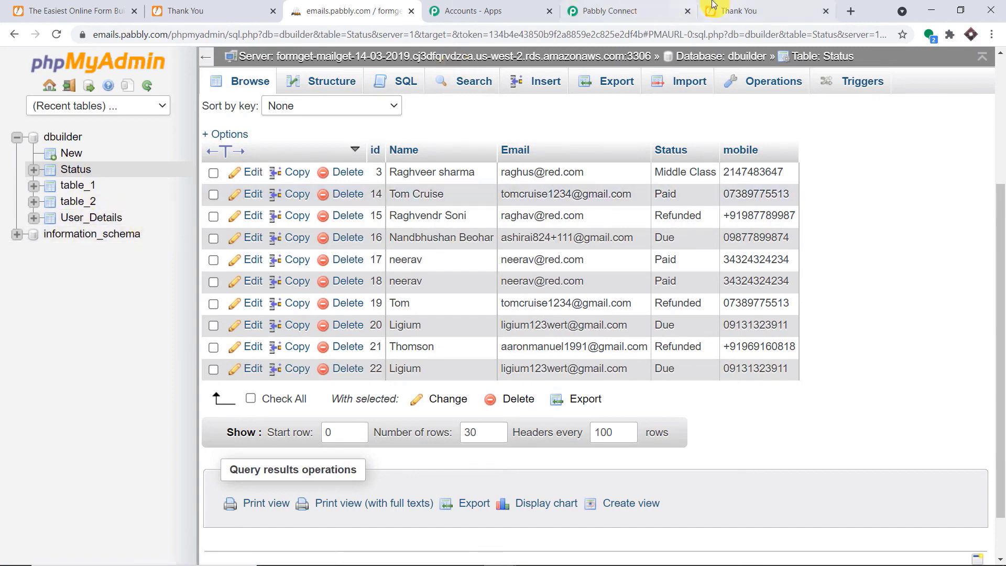
left_click(608, 10)
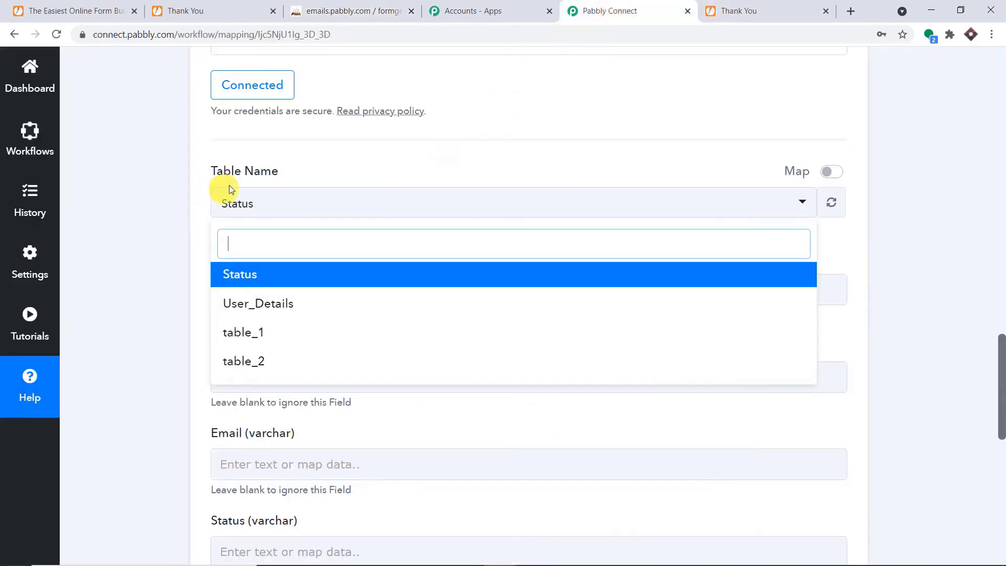
left_click(344, 174)
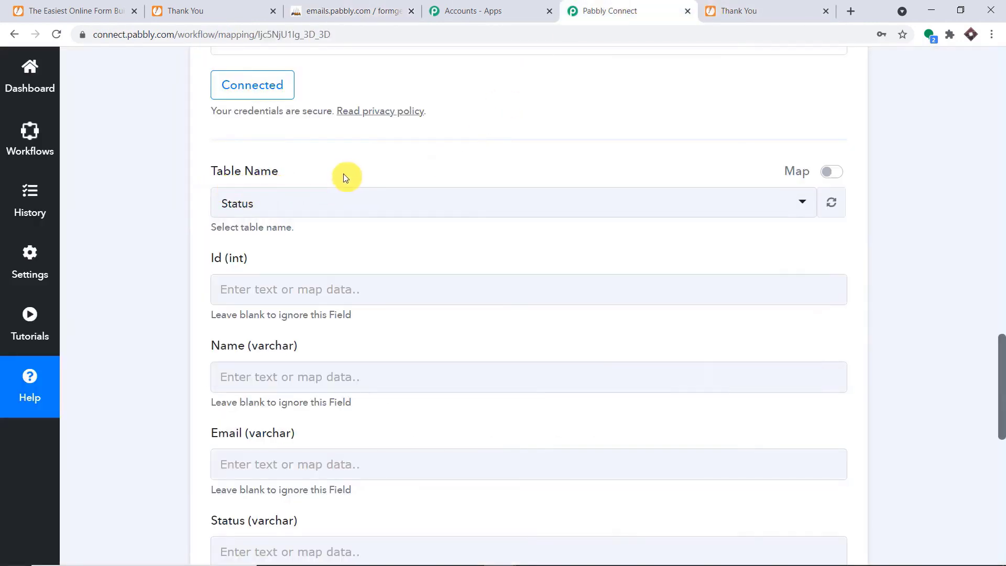
scroll(173, 139, "down", 1)
left_click(404, 139)
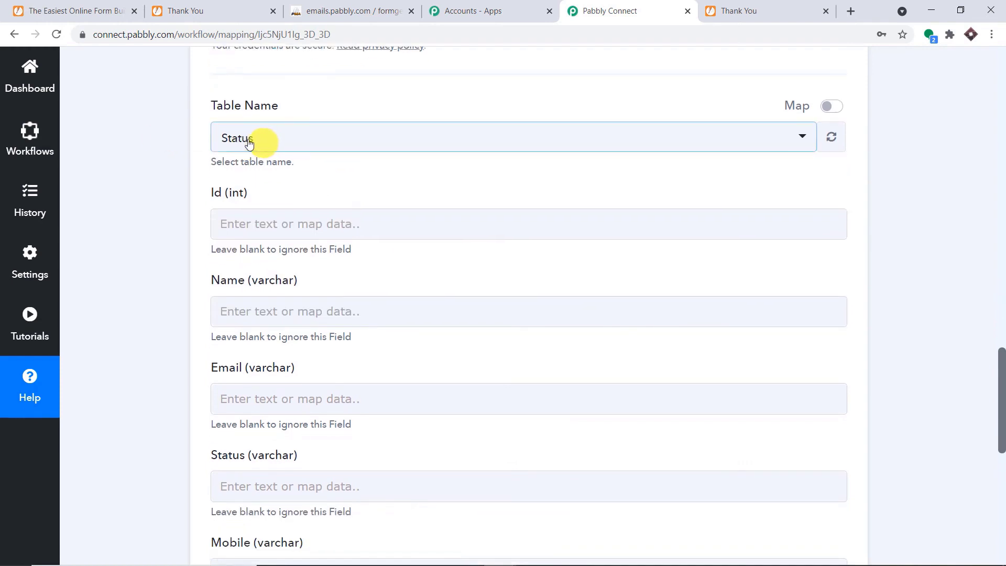
Compare the Id through Mobile column fields with the captured JotForm response values.
scroll(320, 161, "down", 1)
left_click(307, 161)
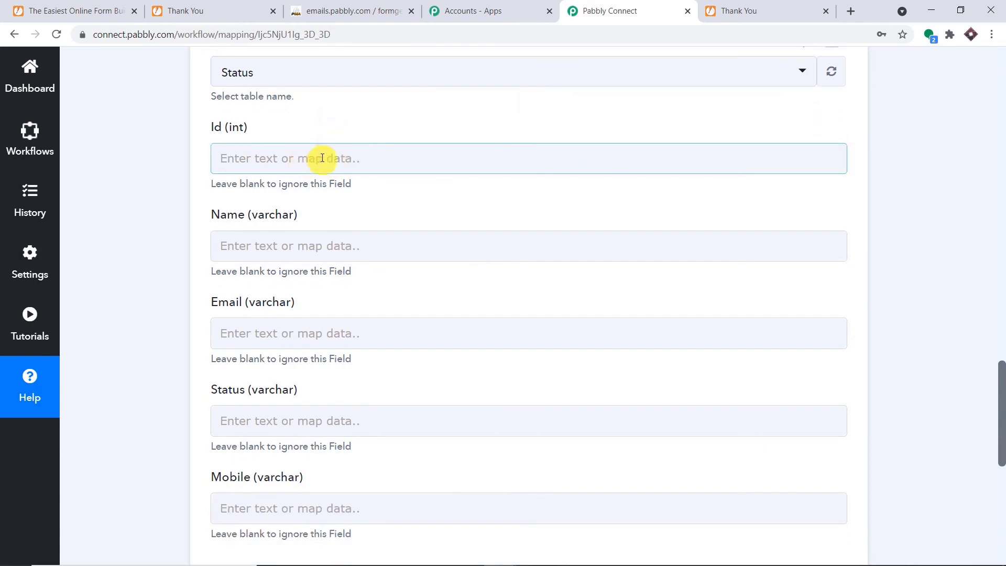
scroll(524, 198, "down", 1)
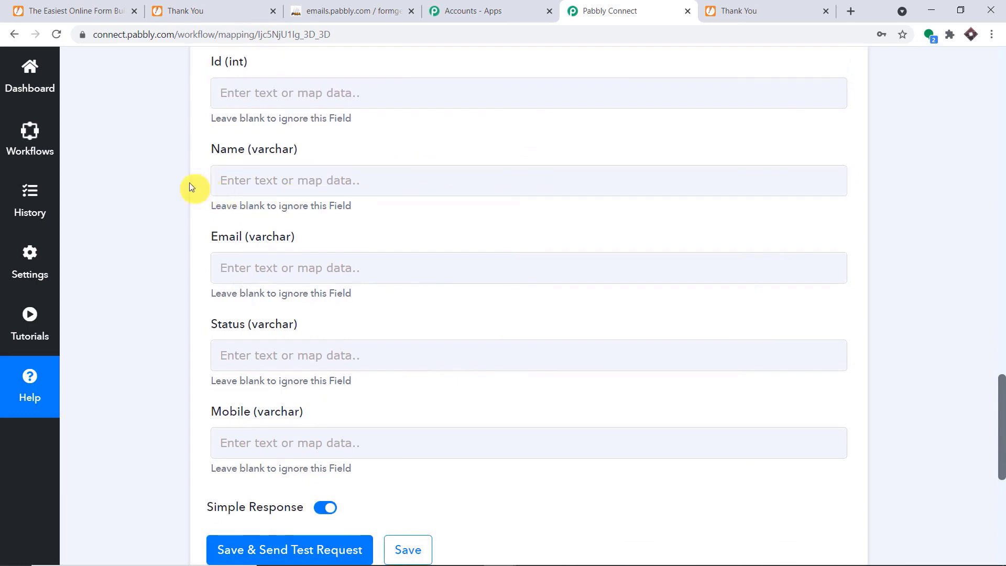
scroll(986, 299, "up", 8)
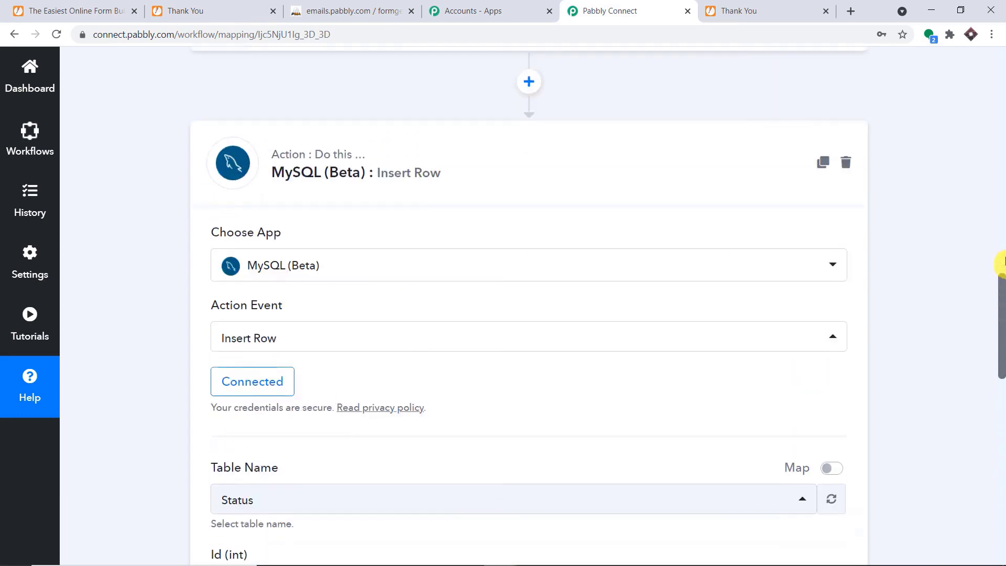
scroll(1001, 246, "up", 8)
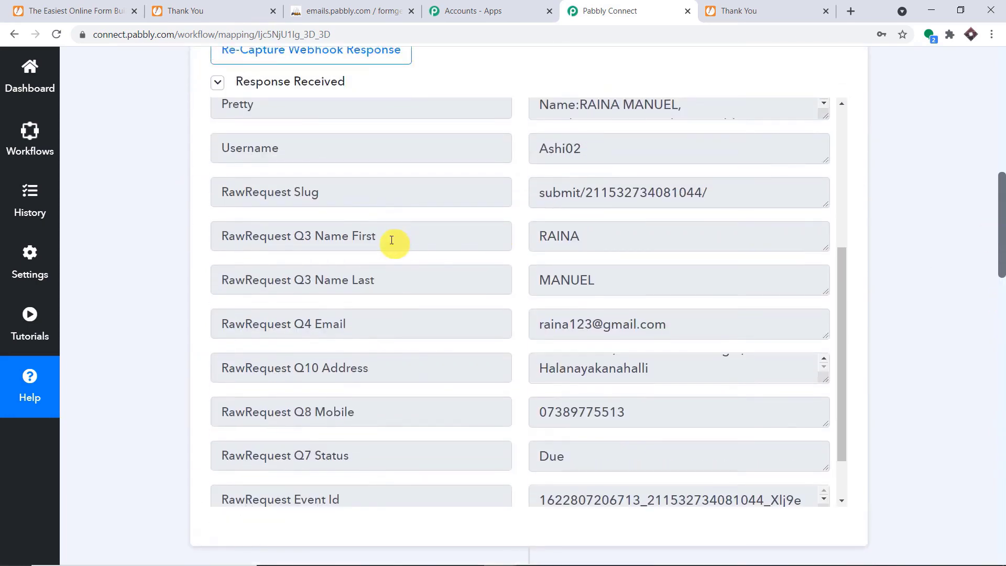
left_click_drag(529, 237, 596, 236)
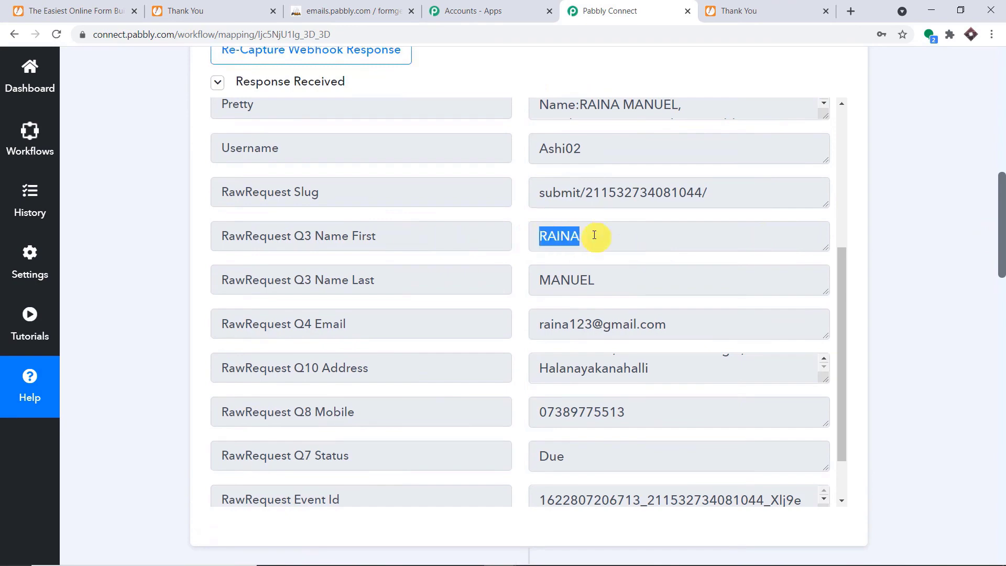
left_click_drag(1001, 217, 991, 449)
left_click(244, 249)
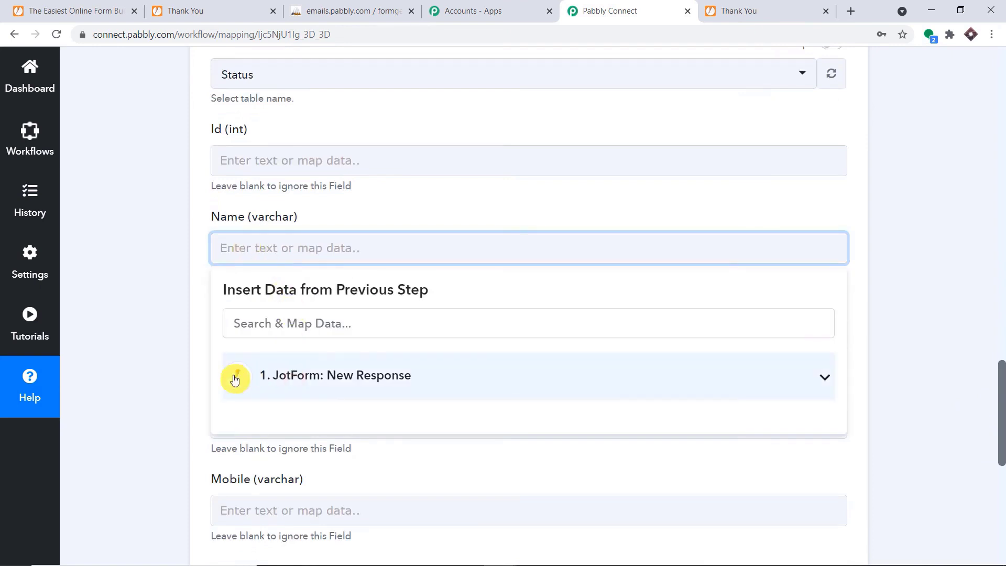
Map JotForm's Q3 Name First value into the Name column.
left_click(361, 376)
scroll(407, 437, "down", 5)
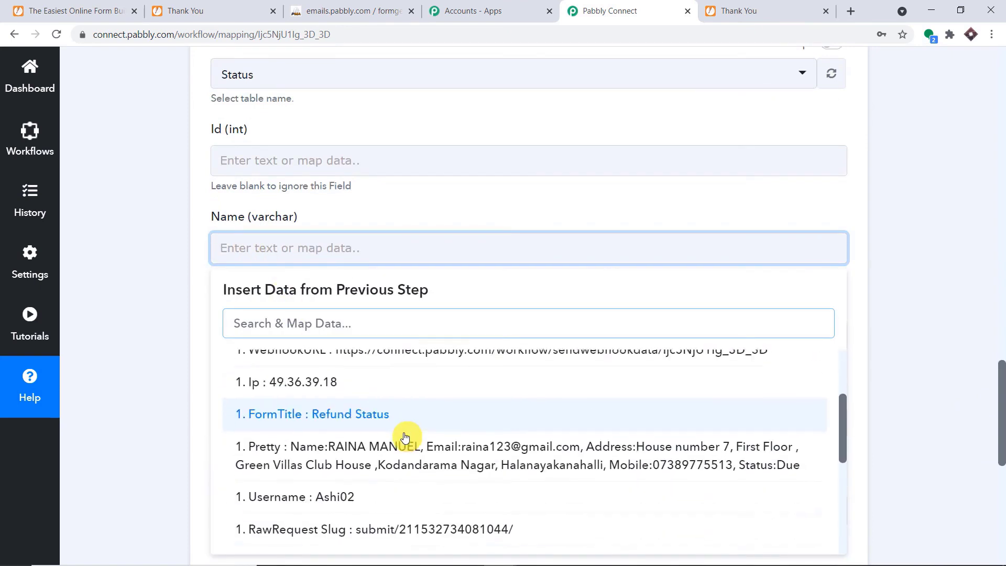
scroll(413, 438, "down", 2)
scroll(435, 366, "up", 2)
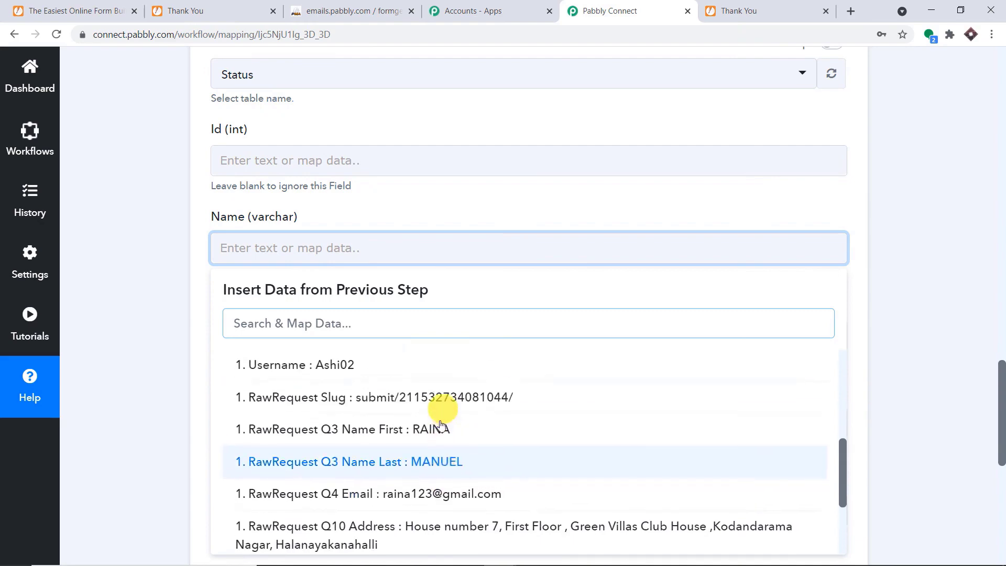
left_click(441, 428)
left_click(573, 202)
Map JotForm's Q4 Email value into the Email column.
scroll(569, 204, "down", 3)
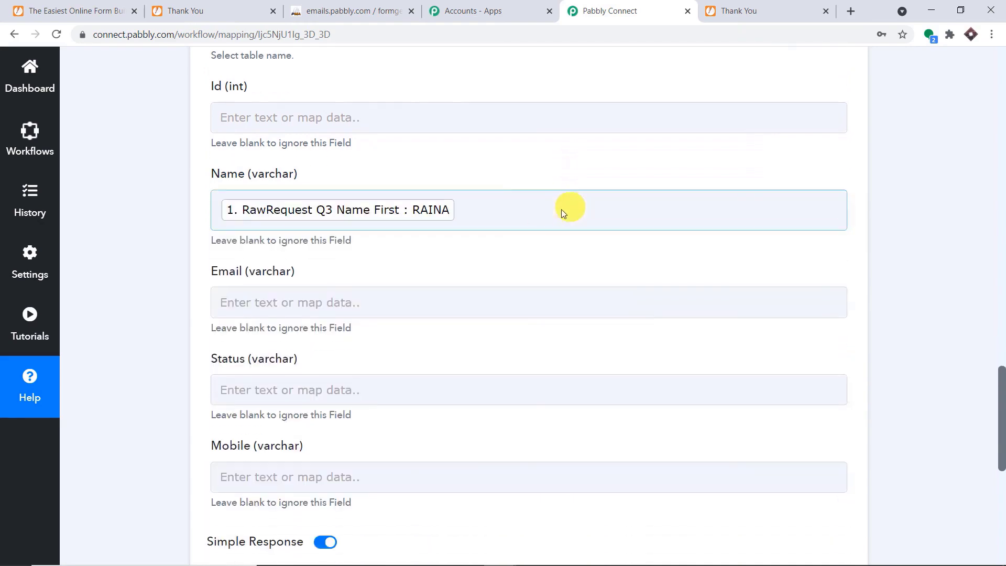
left_click(411, 215)
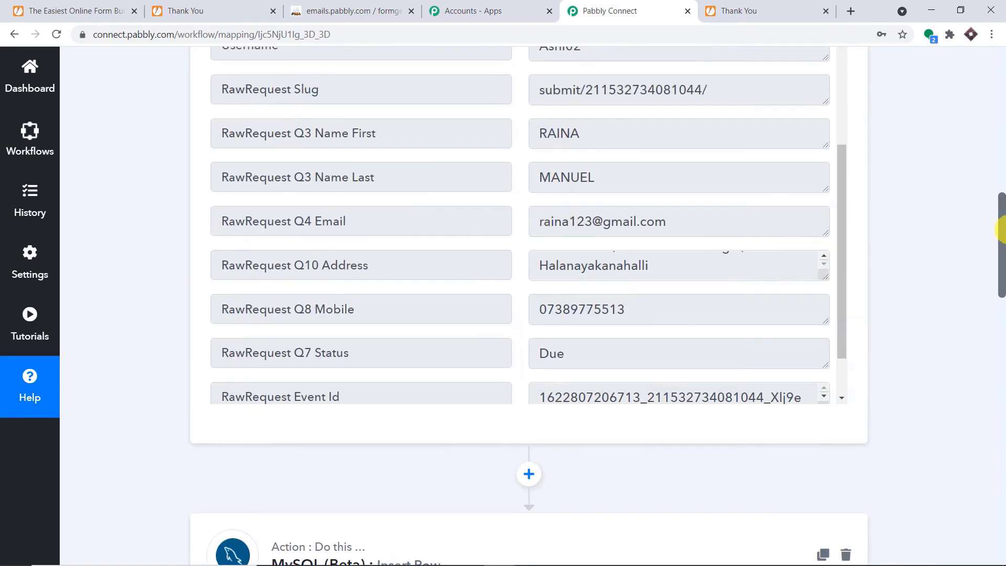
left_click_drag(1001, 229, 1002, 416)
scroll(1002, 399, "down", 8)
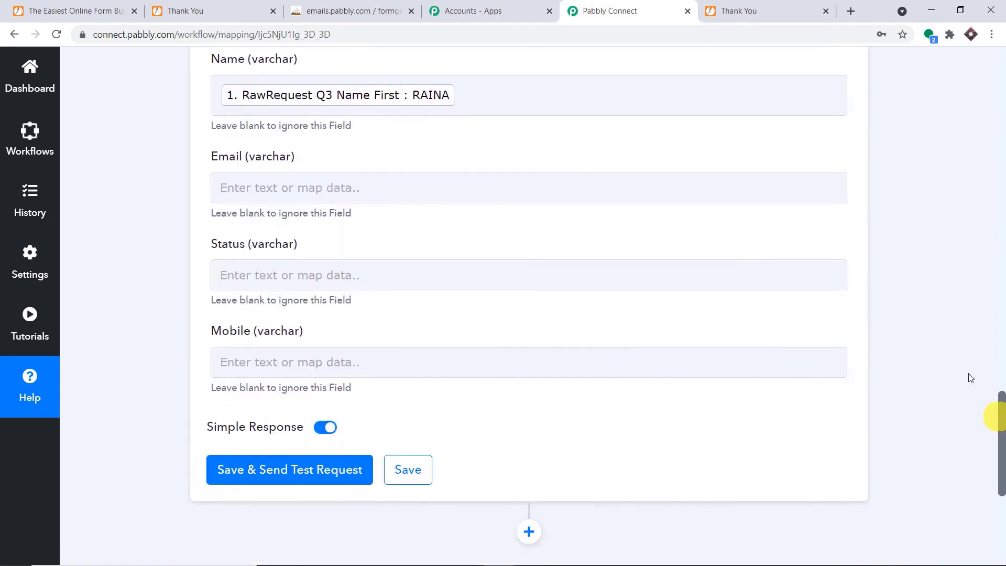
left_click(233, 198)
left_click(269, 319)
scroll(412, 388, "down", 2)
scroll(419, 398, "down", 4)
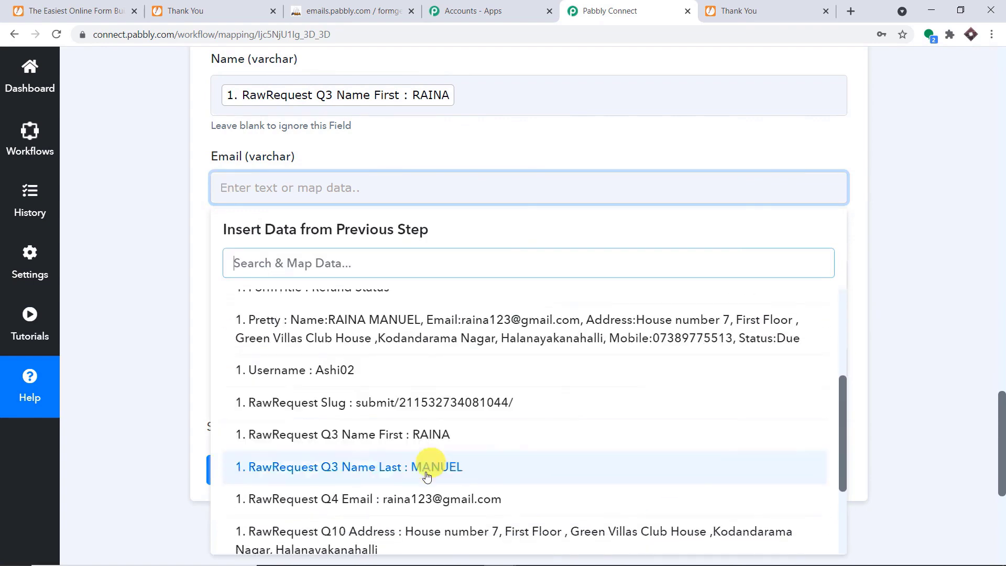
left_click(427, 497)
left_click(512, 164)
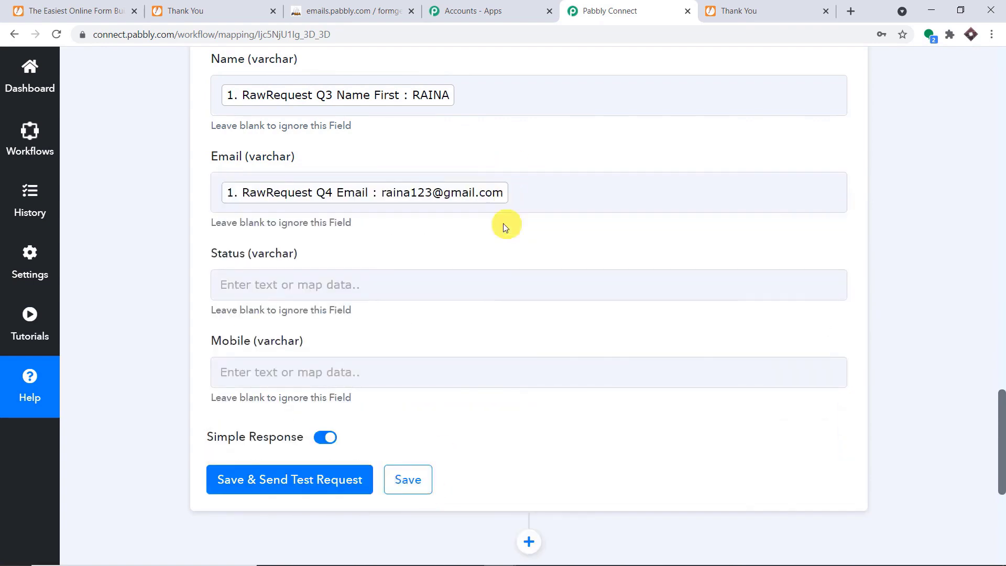
Map JotForm's Q7 Status value into the Status column.
scroll(505, 222, "down", 1)
left_click(342, 220)
left_click(336, 346)
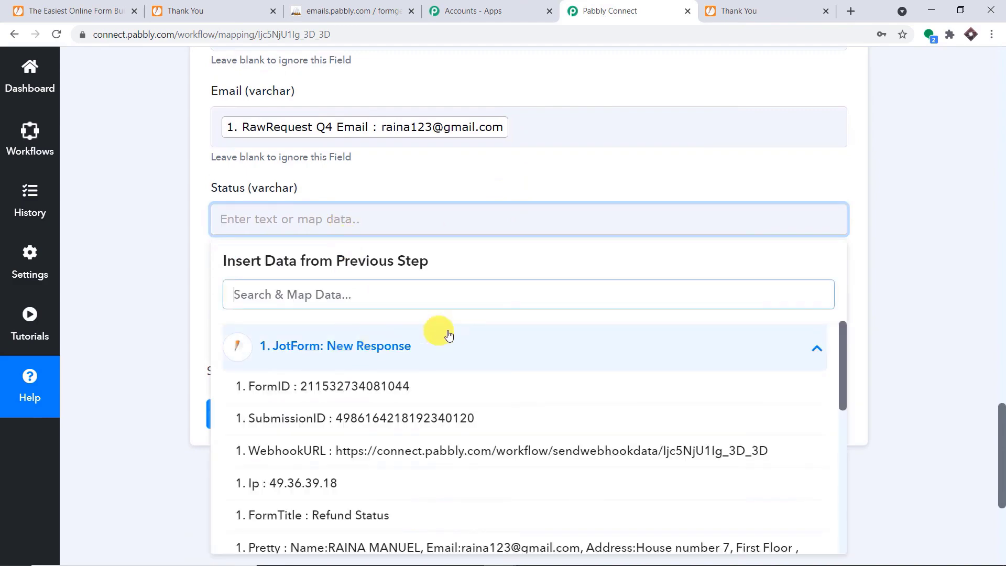
scroll(458, 376, "down", 4)
scroll(458, 375, "up", 1)
scroll(458, 375, "down", 5)
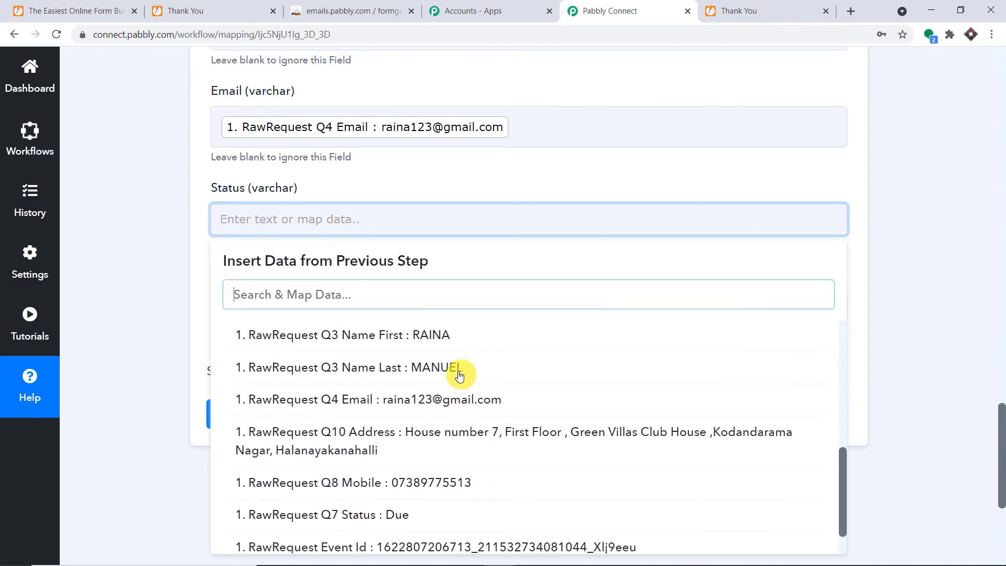
left_click(401, 452)
left_click(506, 168)
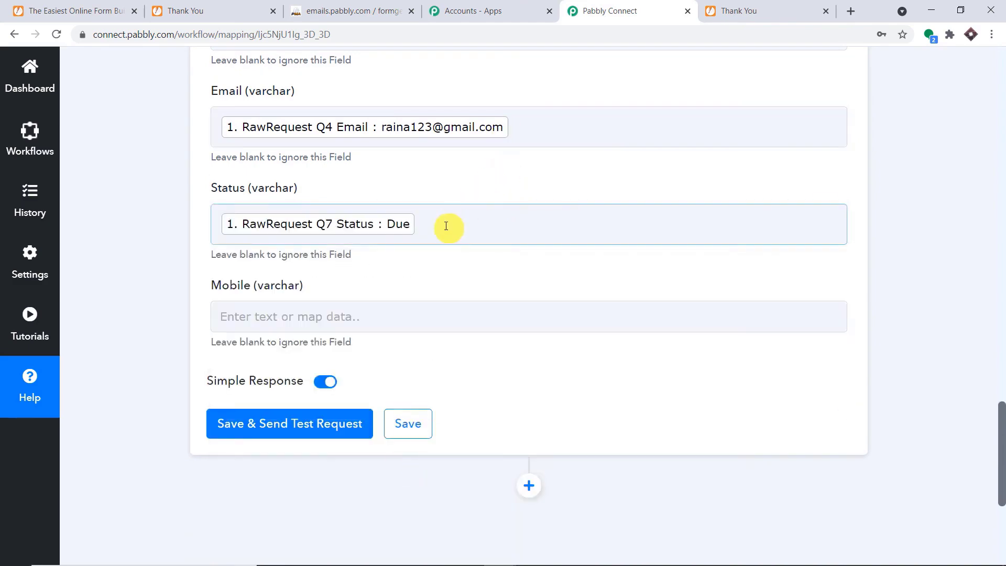
Map Q8 Mobile into the Mobile column, then save and send a test row.
scroll(447, 227, "down", 1)
left_click(337, 251)
left_click(360, 376)
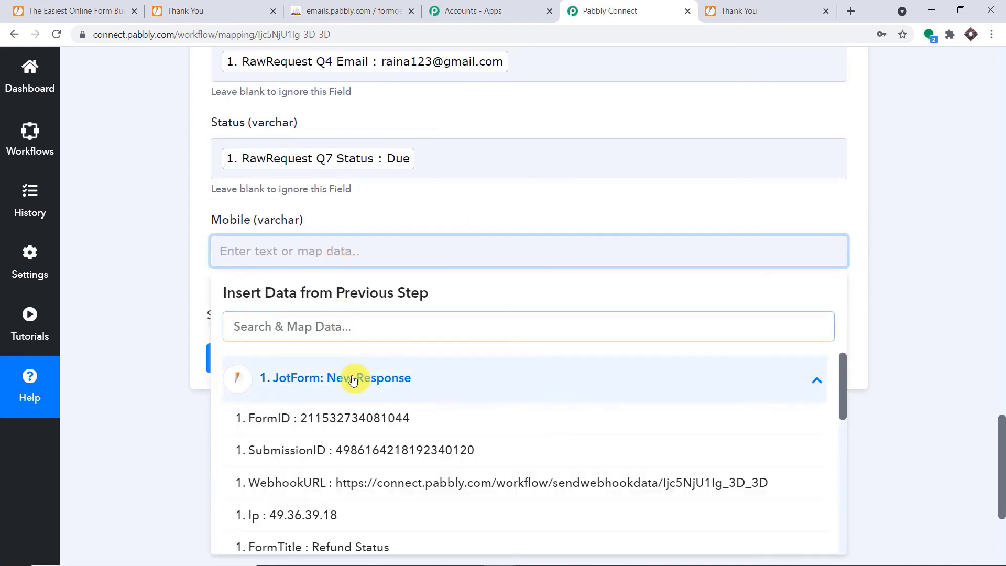
scroll(430, 490, "down", 2)
scroll(433, 490, "down", 6)
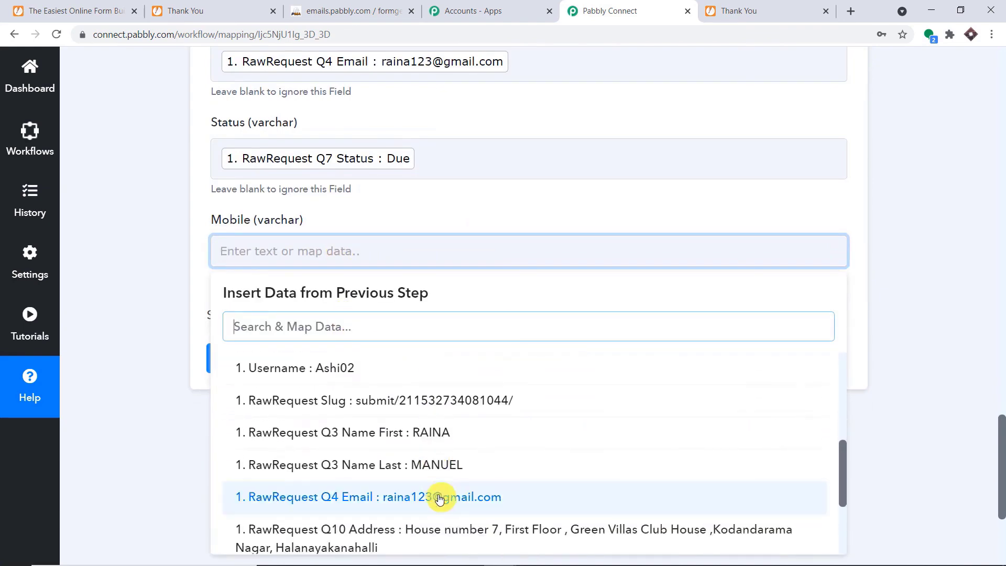
scroll(445, 472, "down", 1)
left_click(456, 512)
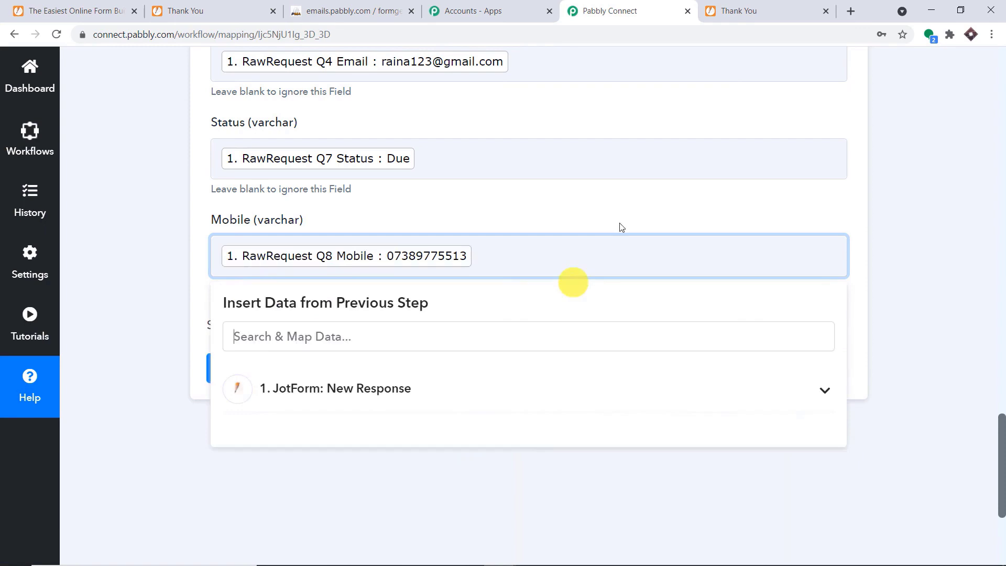
left_click(638, 200)
scroll(637, 204, "up", 4)
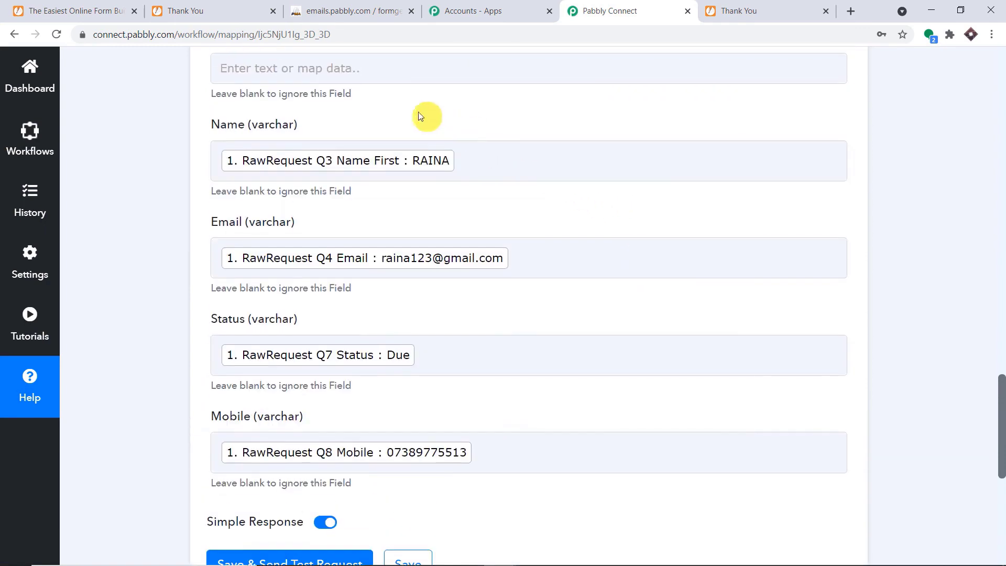
scroll(555, 404, "down", 3)
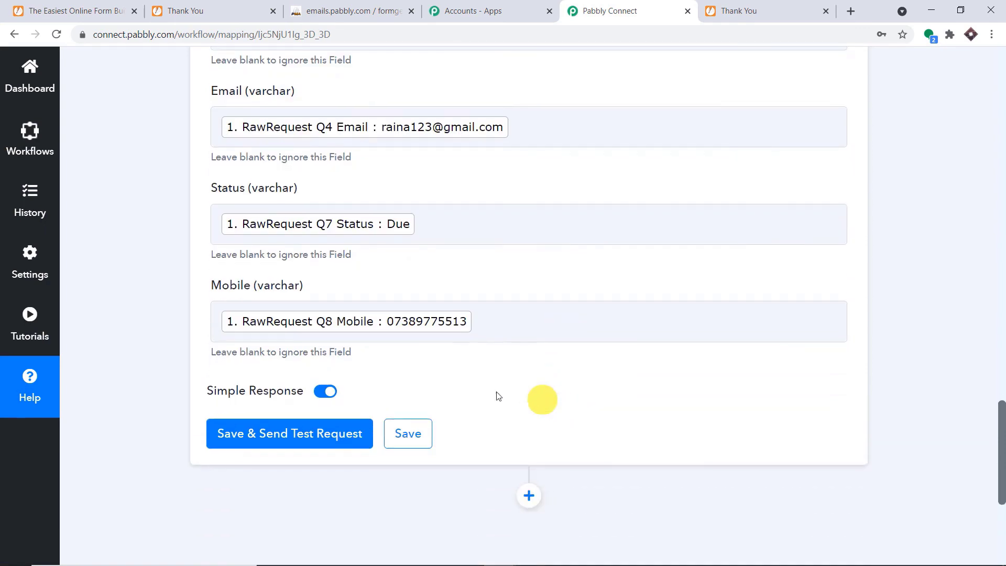
left_click(321, 433)
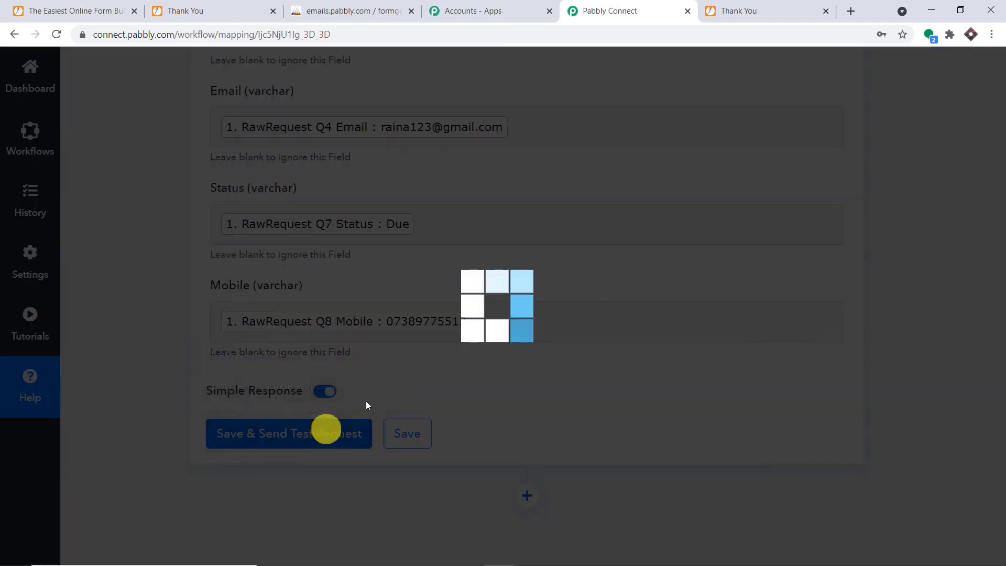
Confirm the success response and find the new Due row 23 in phpMyAdmin's Status table.
scroll(776, 195, "down", 4)
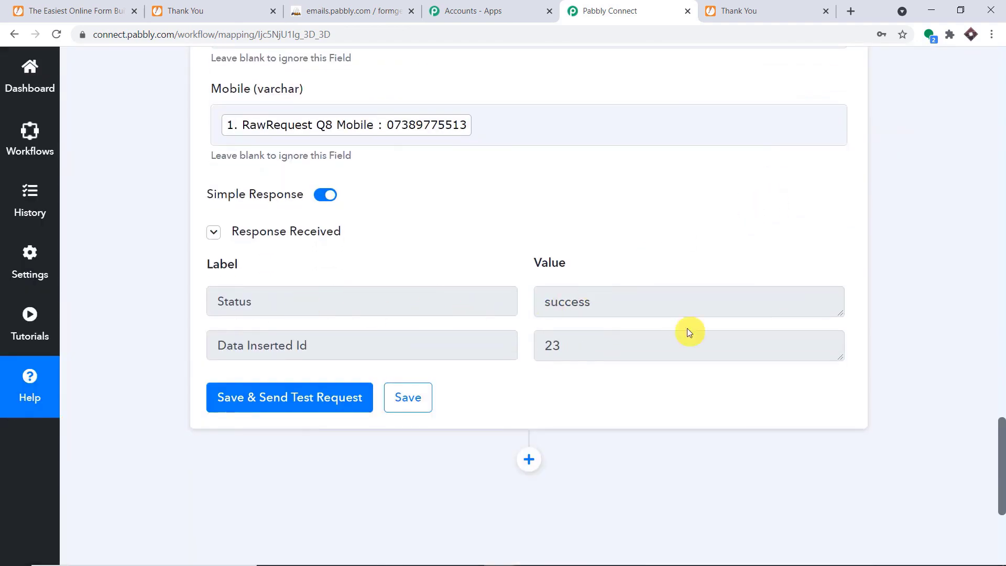
left_click(402, 8)
left_click(56, 34)
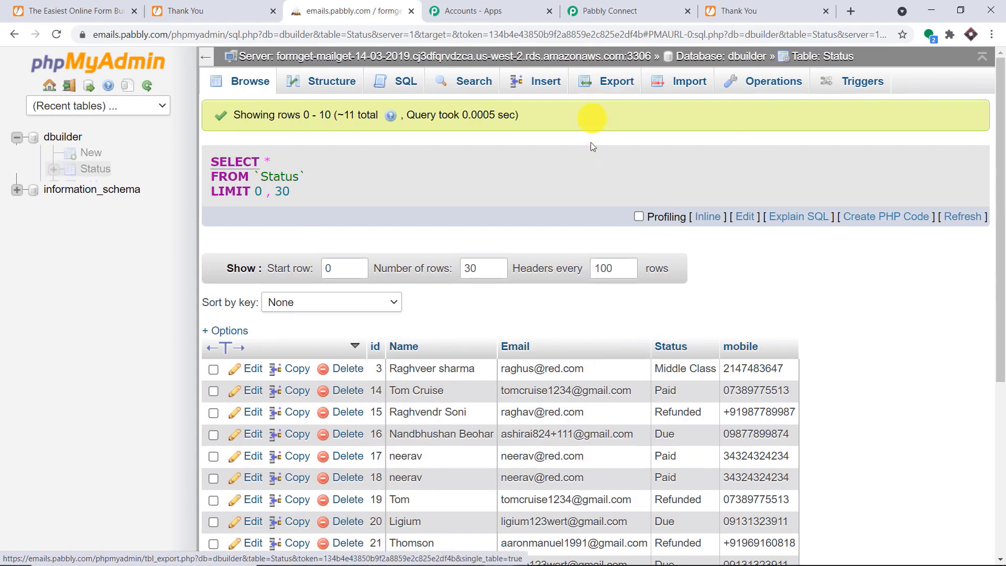
scroll(590, 118, "down", 3)
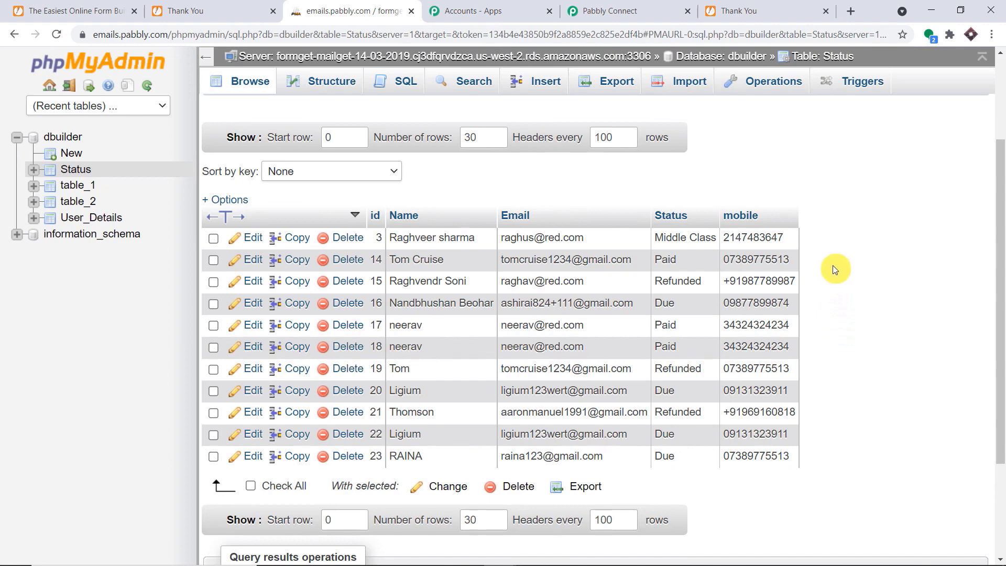
left_click(627, 16)
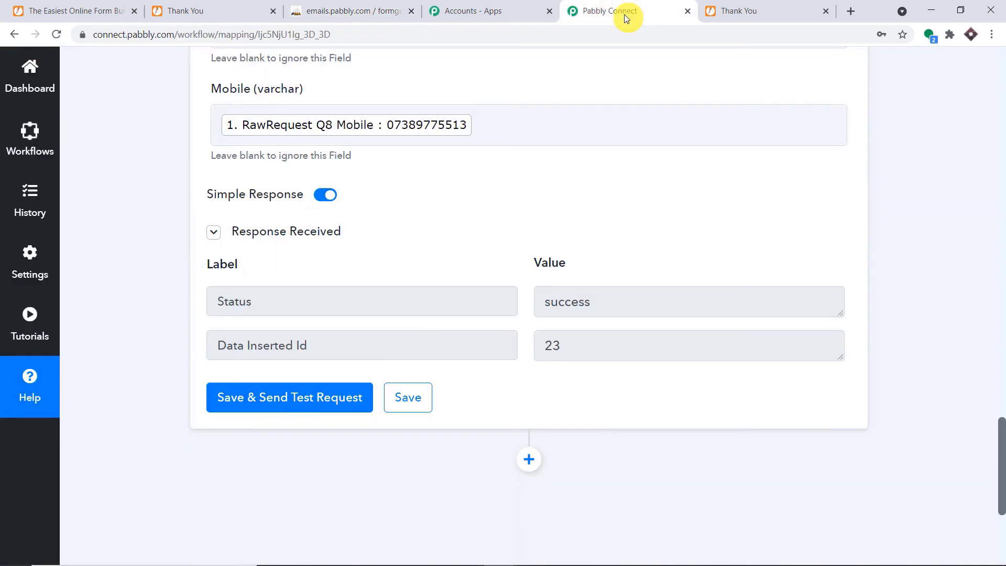
Scroll back up the JotForm to MySQL workflow and toggle the JotForm trigger step's details.
left_click_drag(1001, 440, 1001, 301)
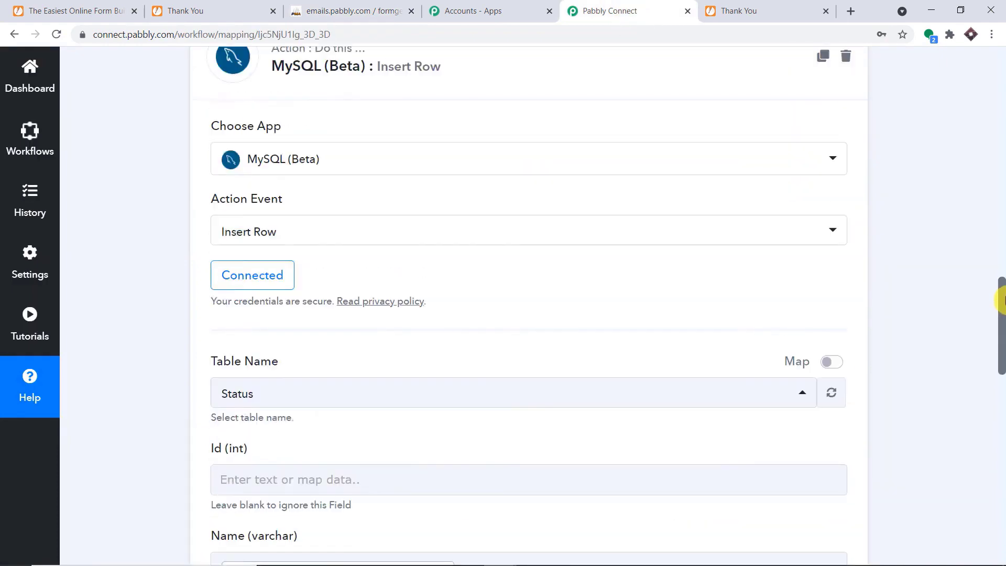
scroll(802, 299, "up", 5)
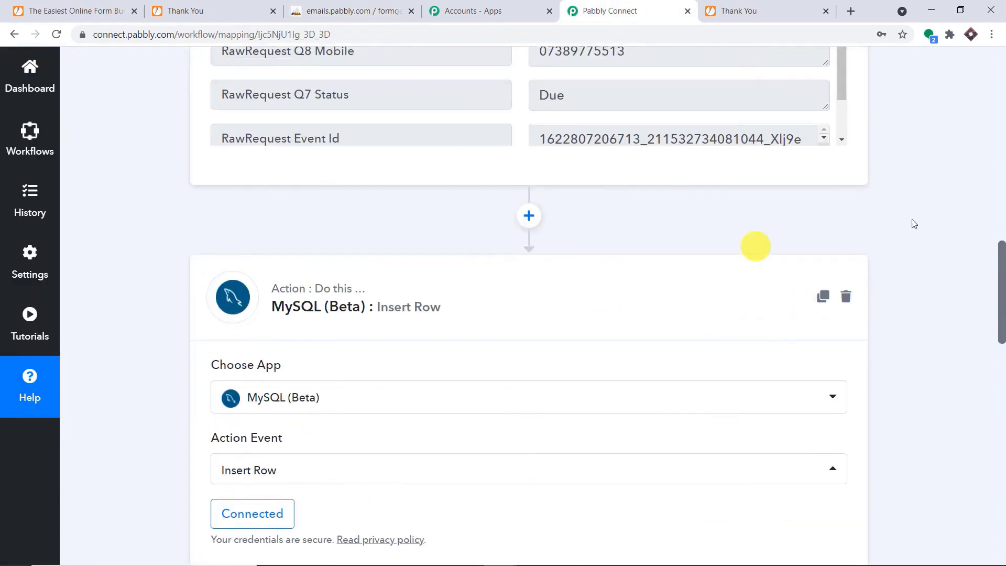
scroll(1001, 210, "up", 15)
scroll(1002, 189, "up", 2)
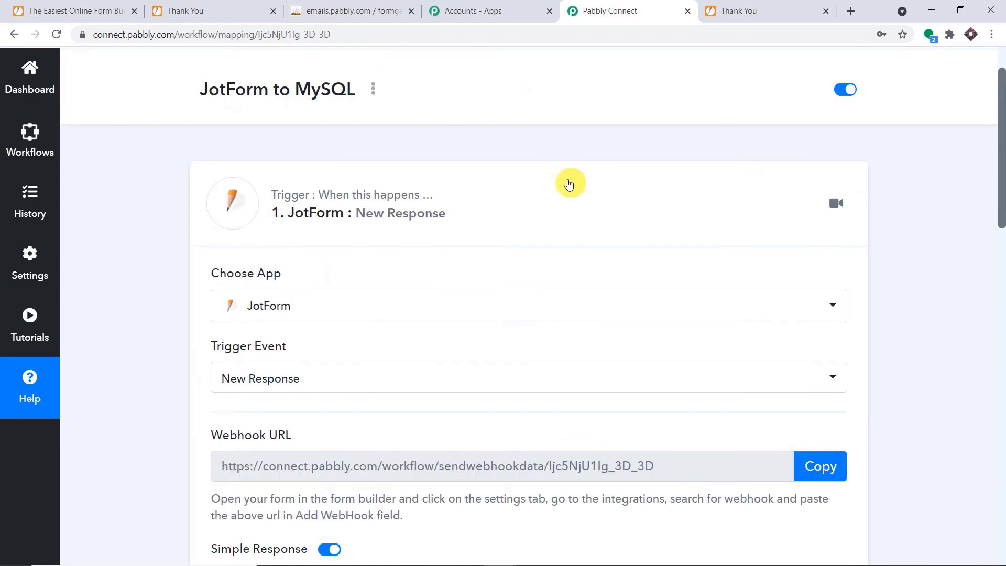
left_click(571, 183)
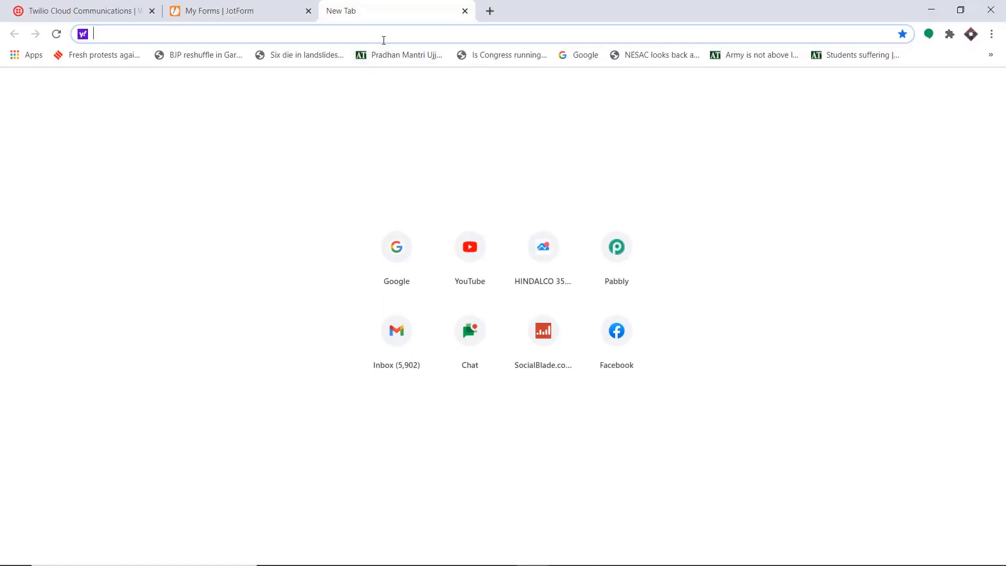
Go to pabbly.com, open the Connect product page, sign in and launch Pabbly Connect.
type("pabbly.com")
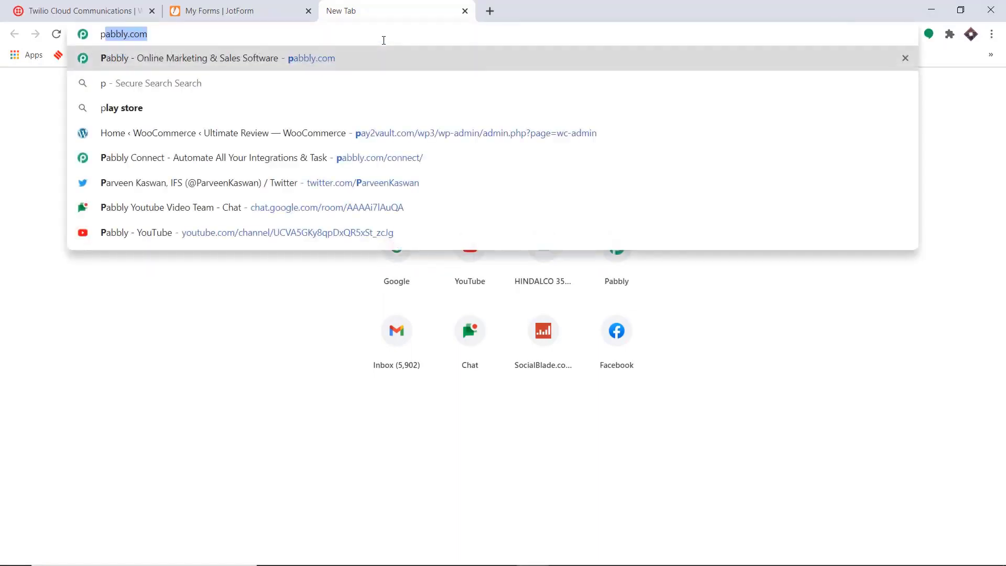
key("Return")
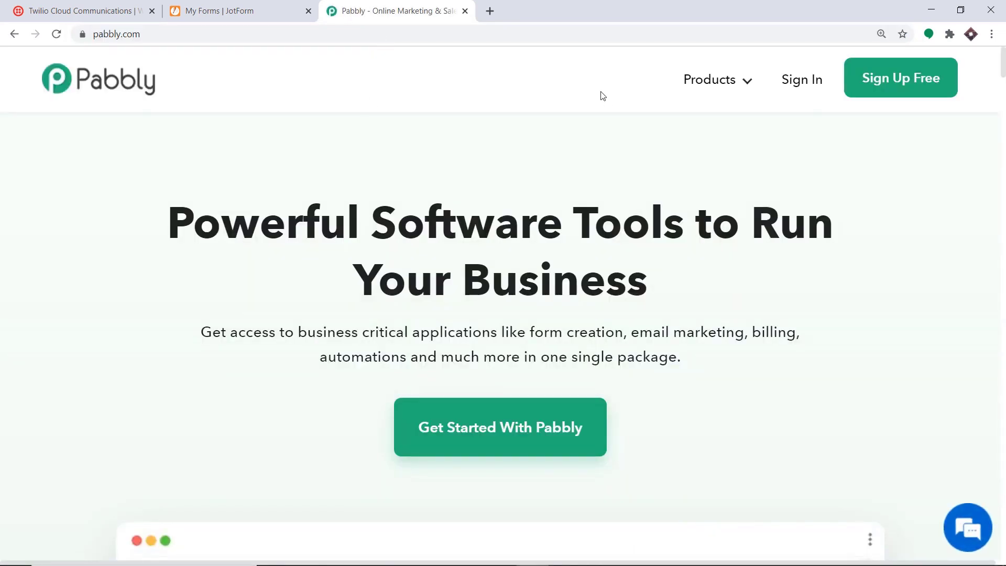
mouse_move(715, 82)
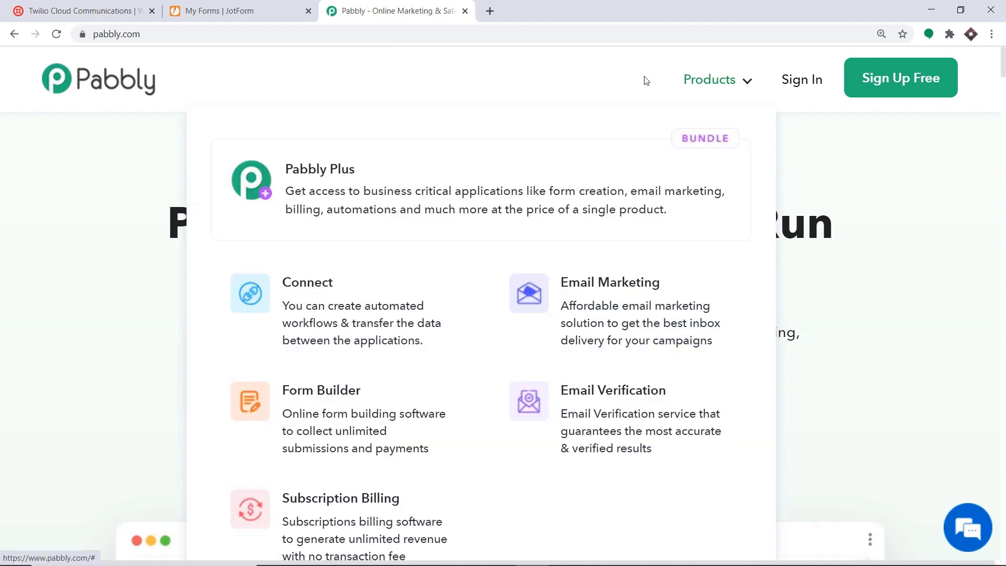
left_click(336, 297)
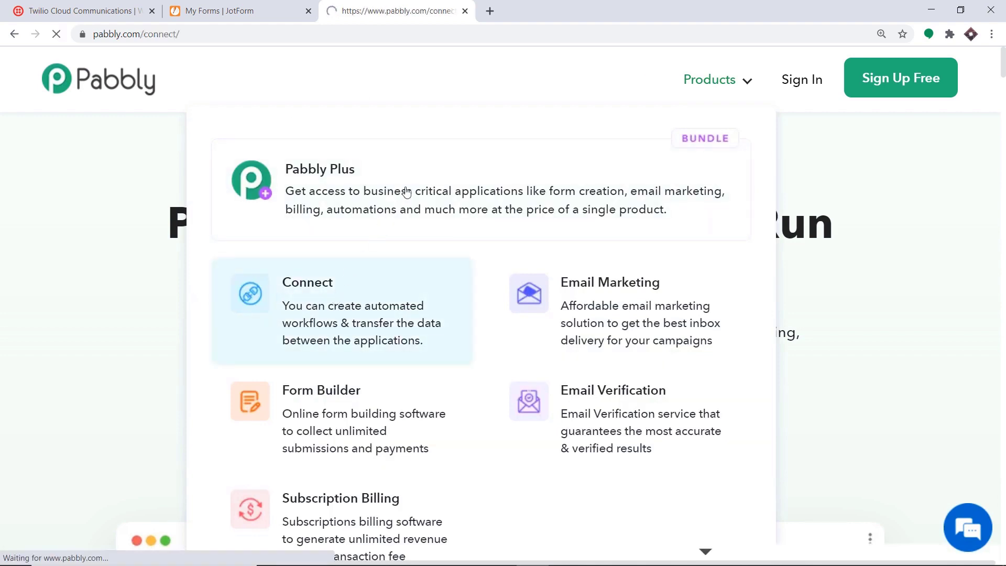
left_click(793, 85)
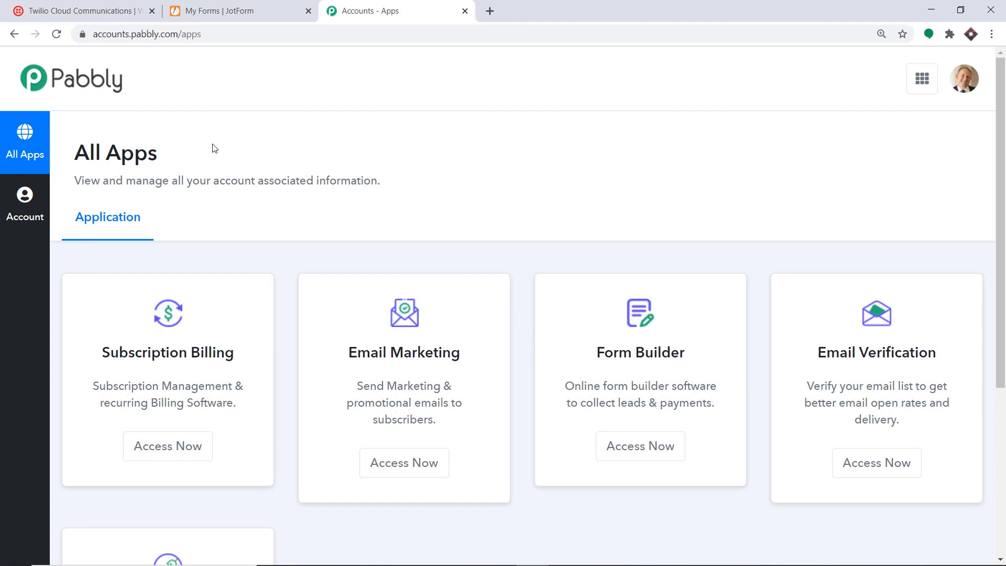
scroll(214, 148, "down", 5)
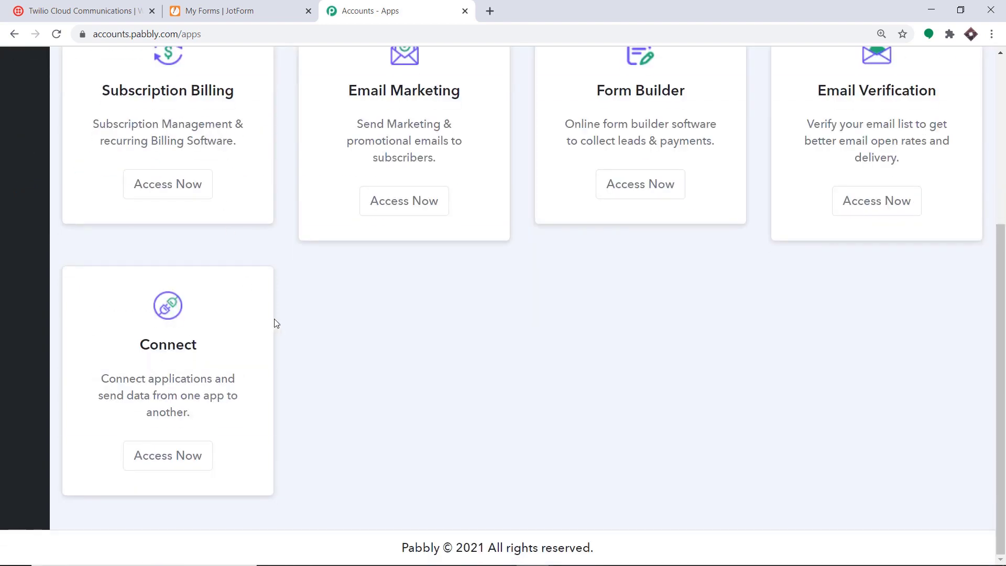
left_click(175, 460)
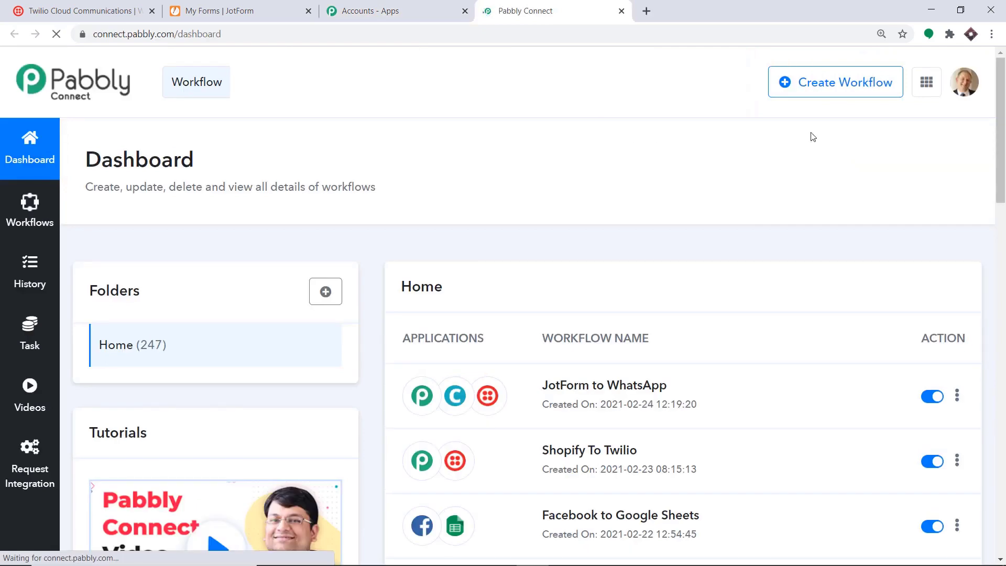
Create a new workflow named 'JotForm To Twilio'.
left_click(826, 94)
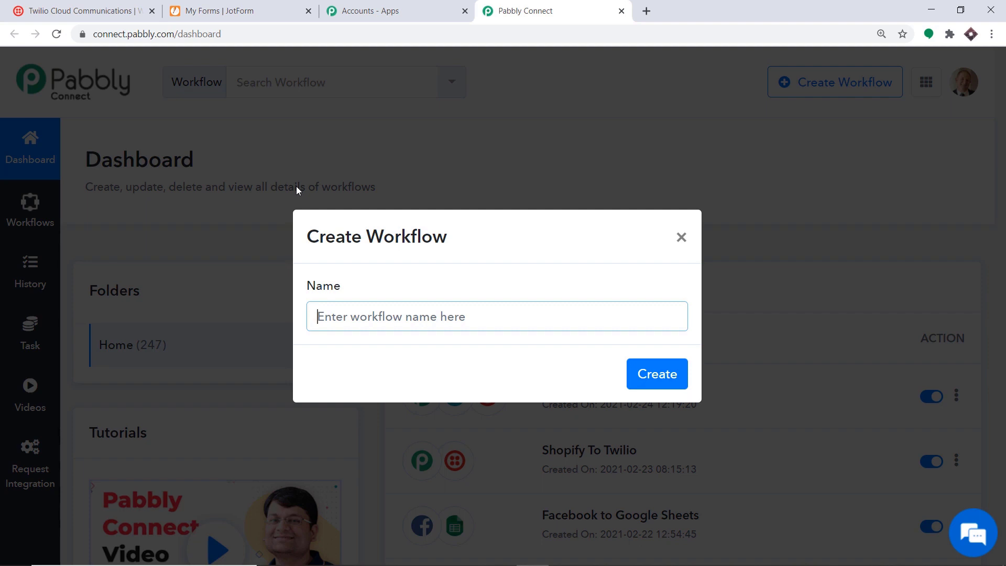
type("JotForm ")
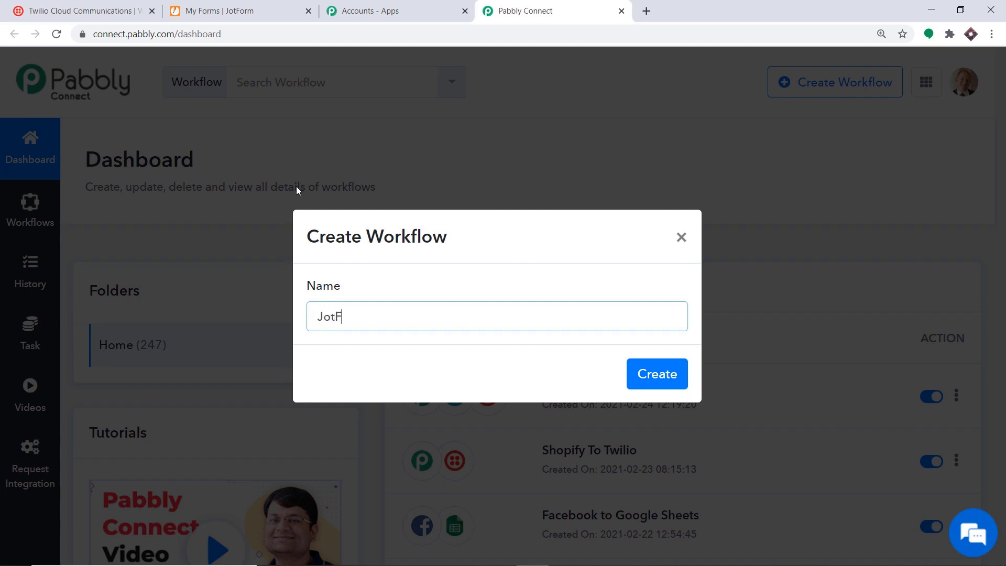
type("To Twilio")
left_click(650, 382)
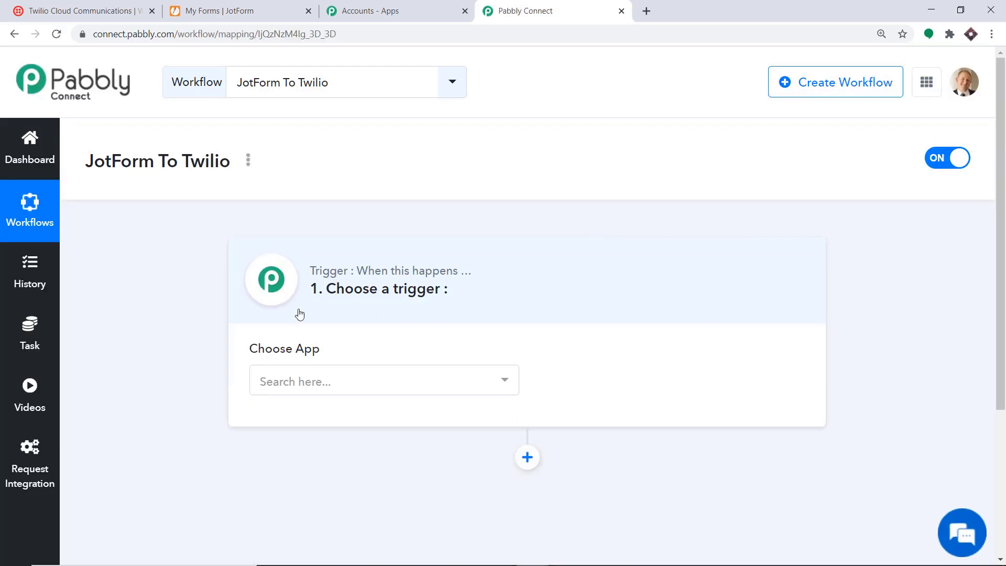
Set the trigger app to JotForm with event New Response, then go to the JotForm forms list.
left_click(296, 381)
type("jotf")
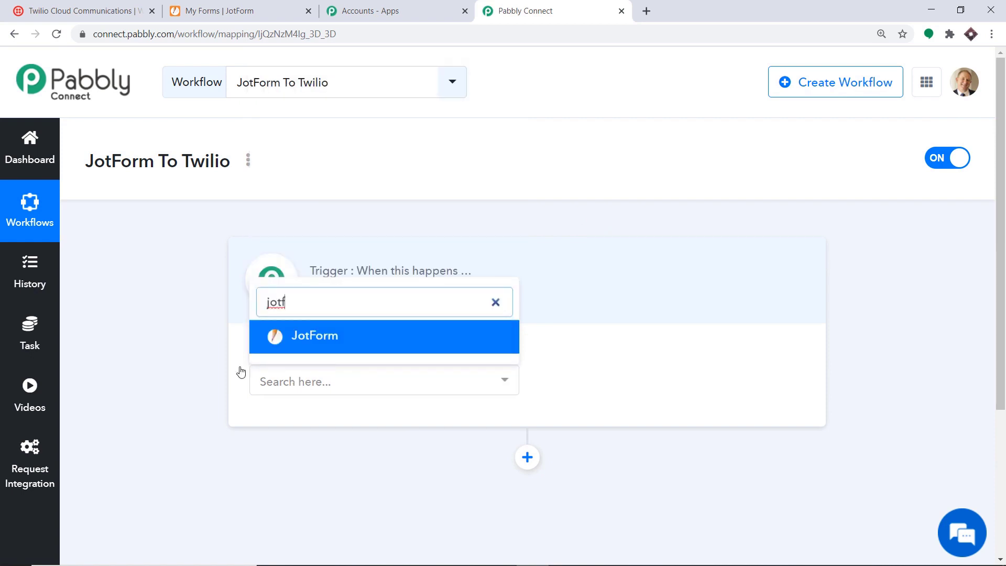
left_click(329, 343)
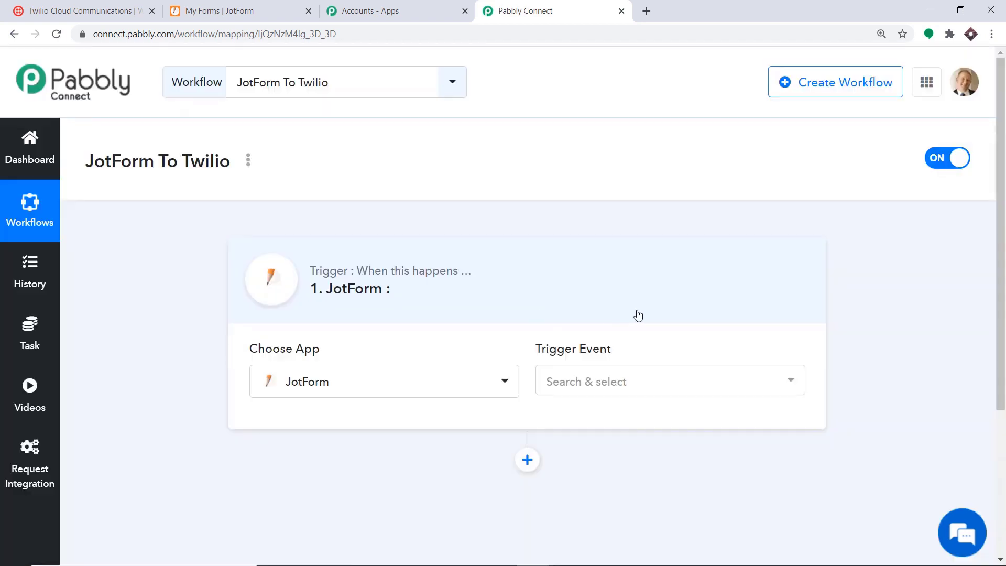
left_click(606, 382)
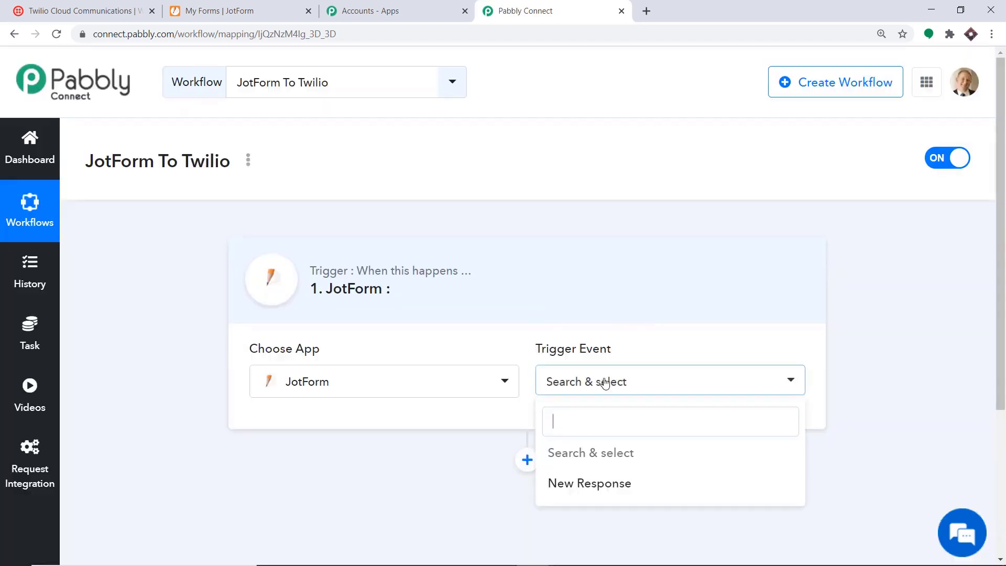
left_click(602, 490)
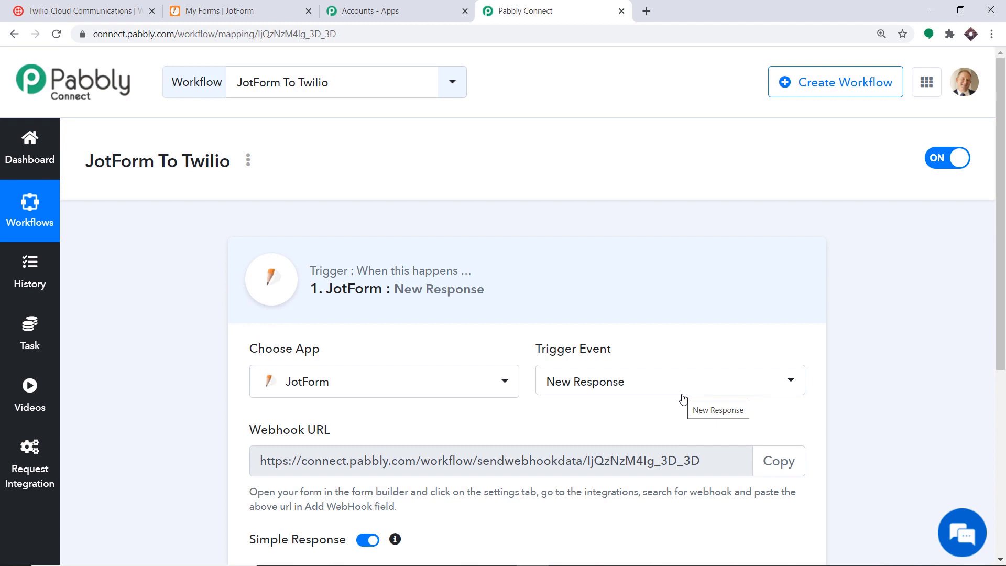
scroll(683, 399, "down", 2)
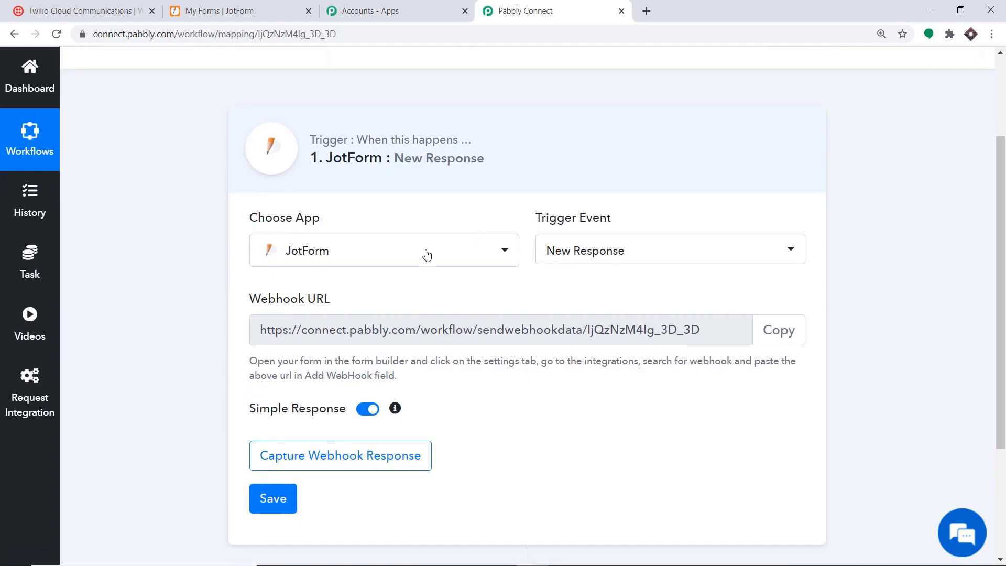
left_click(257, 6)
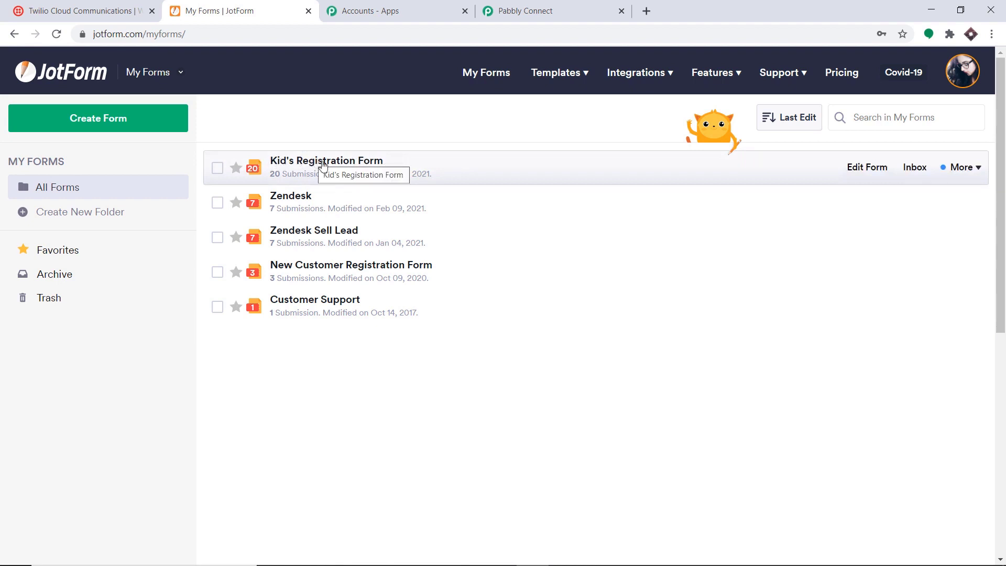
Remove the existing WebHooks integration from Kid's Registration Form in JotForm.
left_click(876, 170)
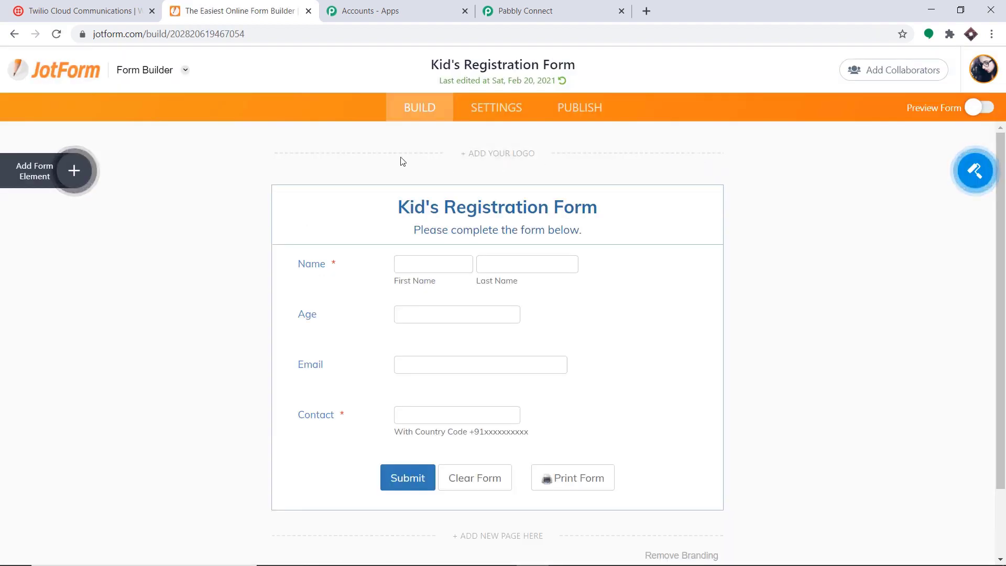
left_click(505, 111)
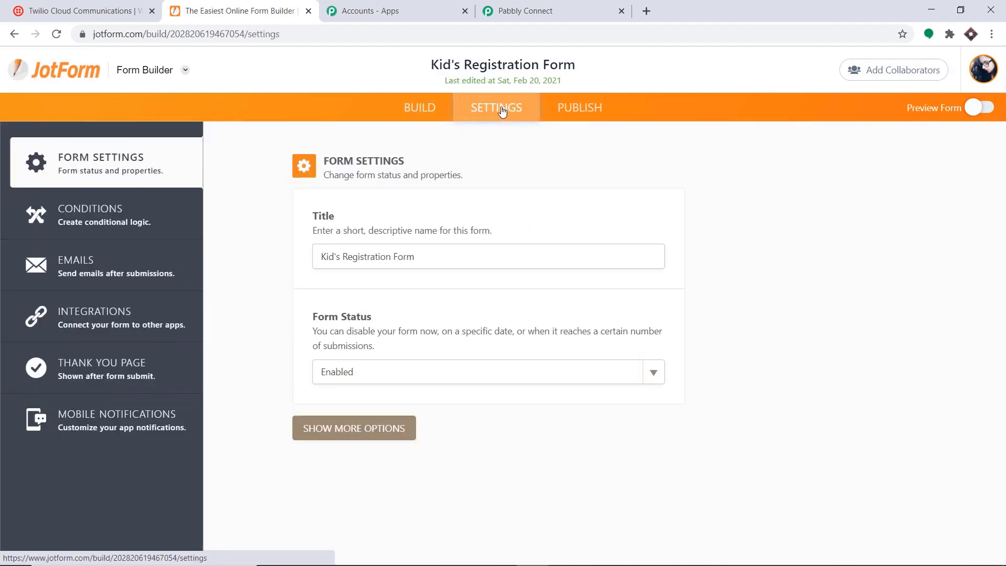
left_click(116, 311)
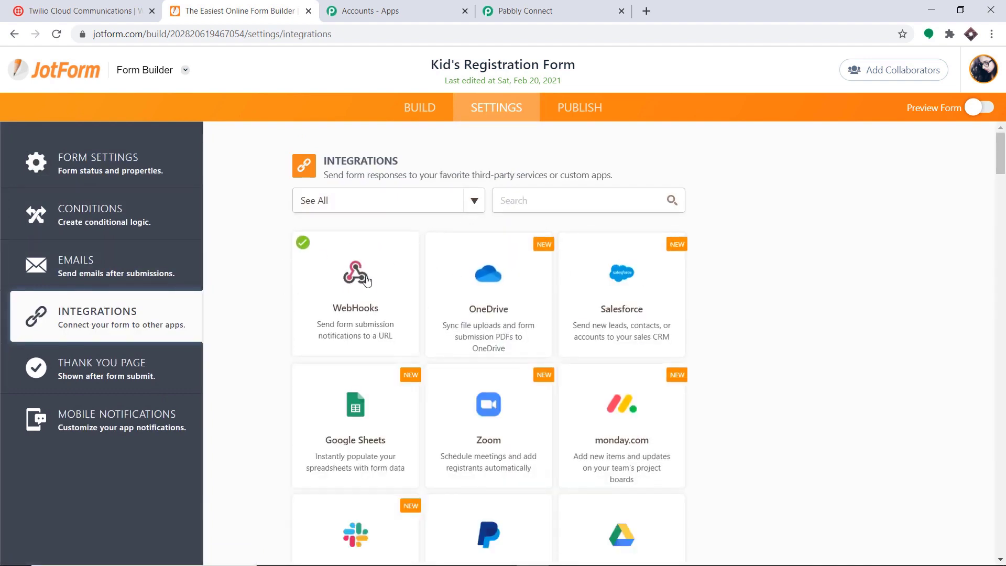
left_click(366, 294)
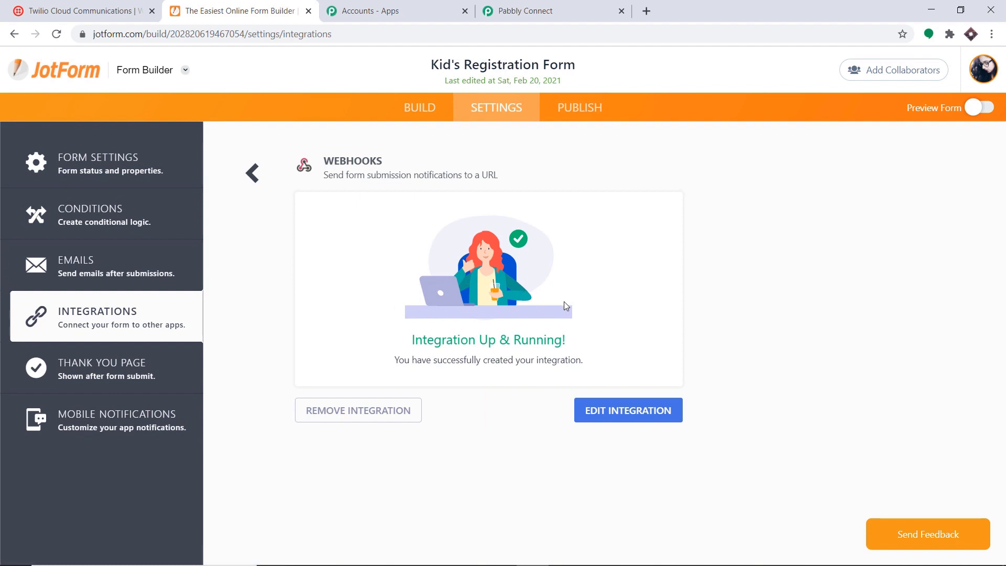
left_click(377, 414)
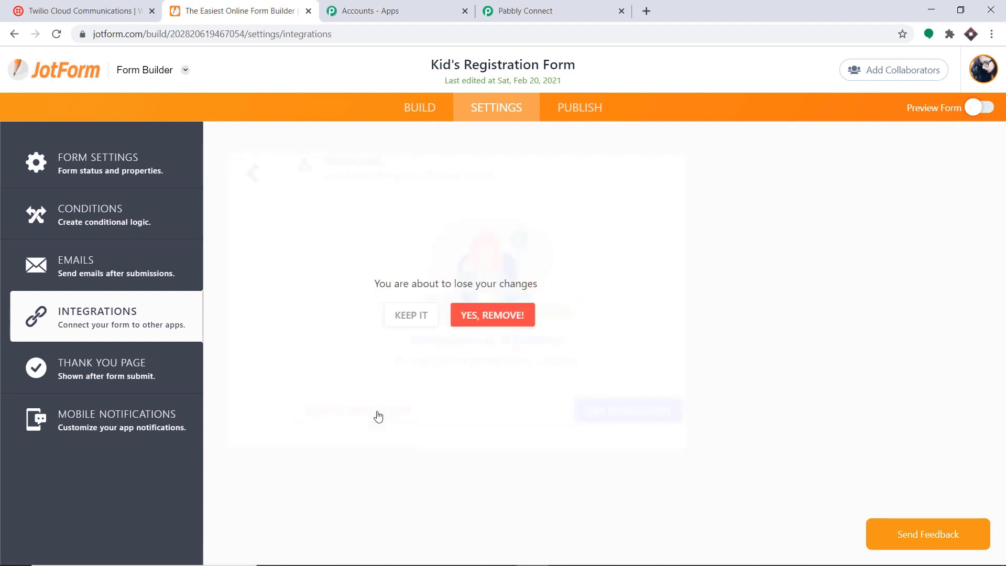
left_click(523, 319)
Start a new WebHooks integration with an empty address, then return to Pabbly's webhook URL.
left_click(531, 201)
type("we")
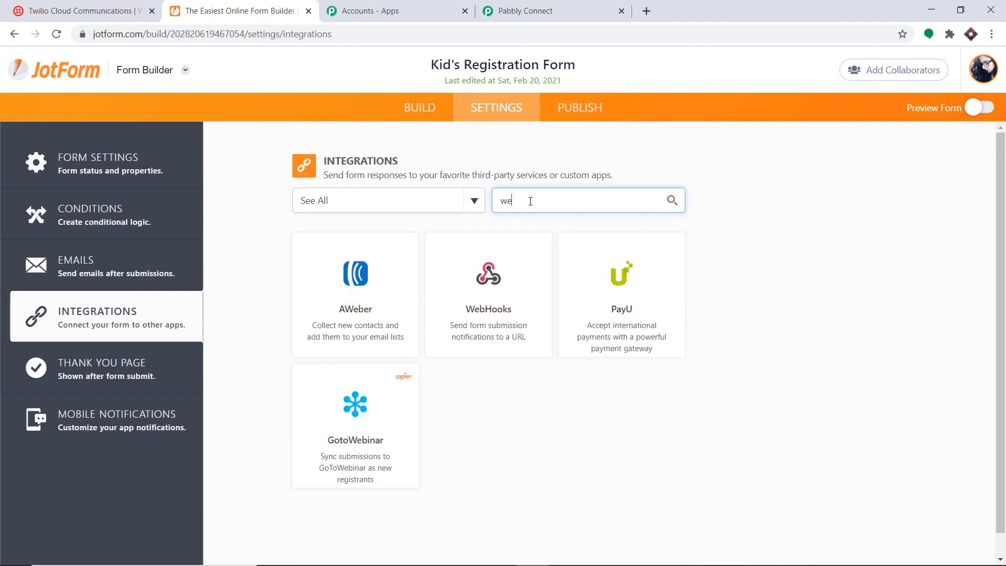
left_click(477, 262)
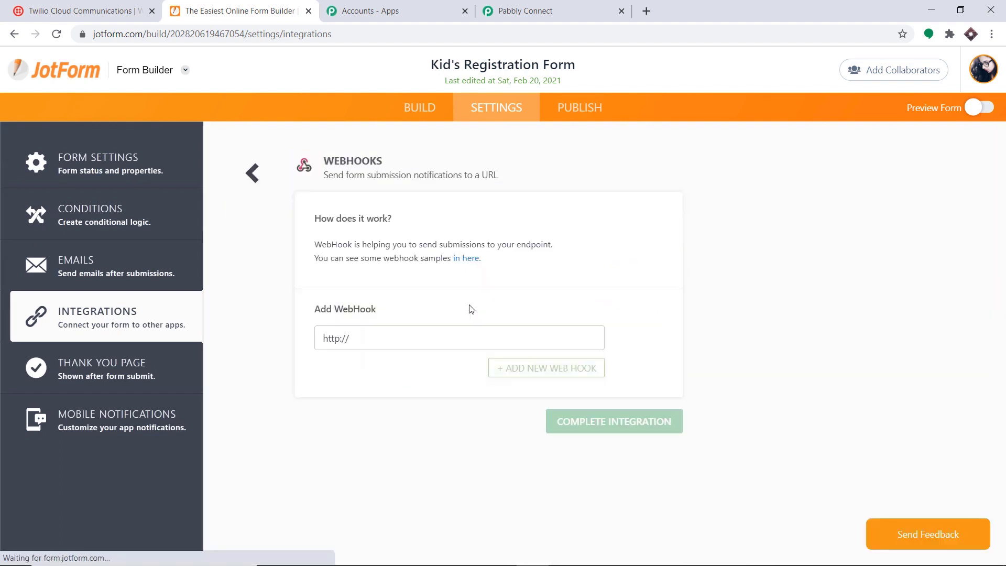
left_click_drag(367, 346, 304, 346)
key("BackSpace")
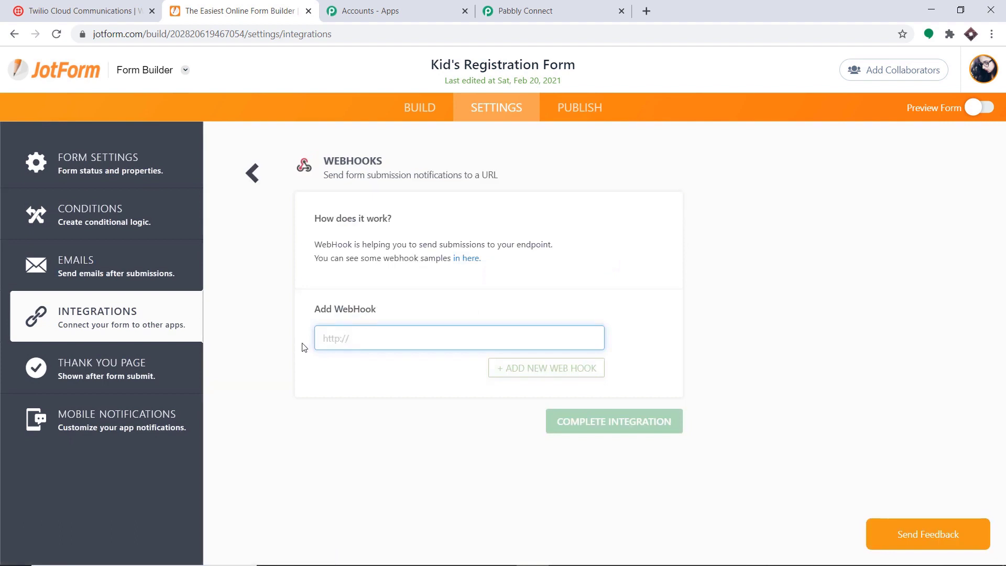
left_click(582, 12)
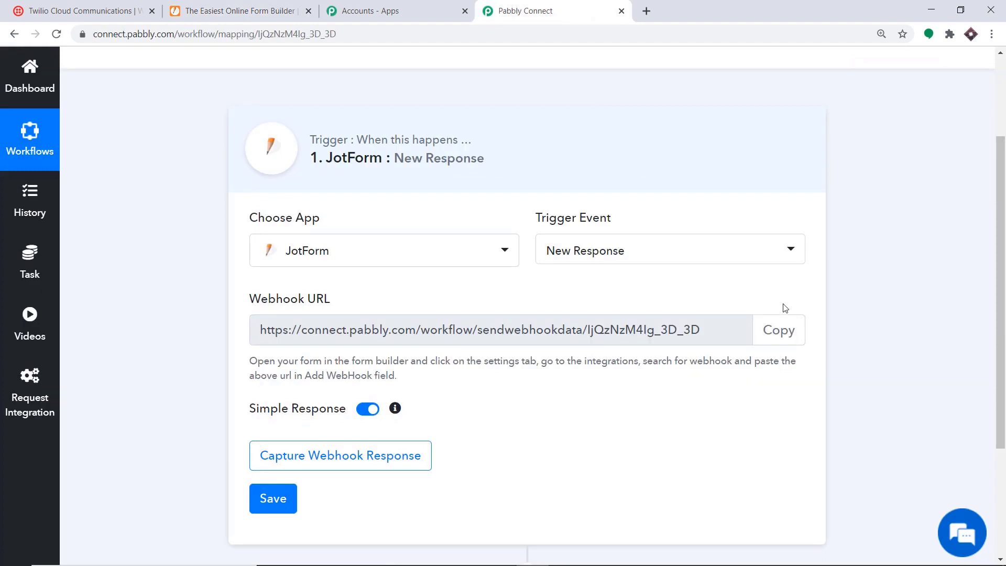
Paste Pabbly's webhook URL into the form's JotForm WebHook field and complete the integration.
left_click(789, 329)
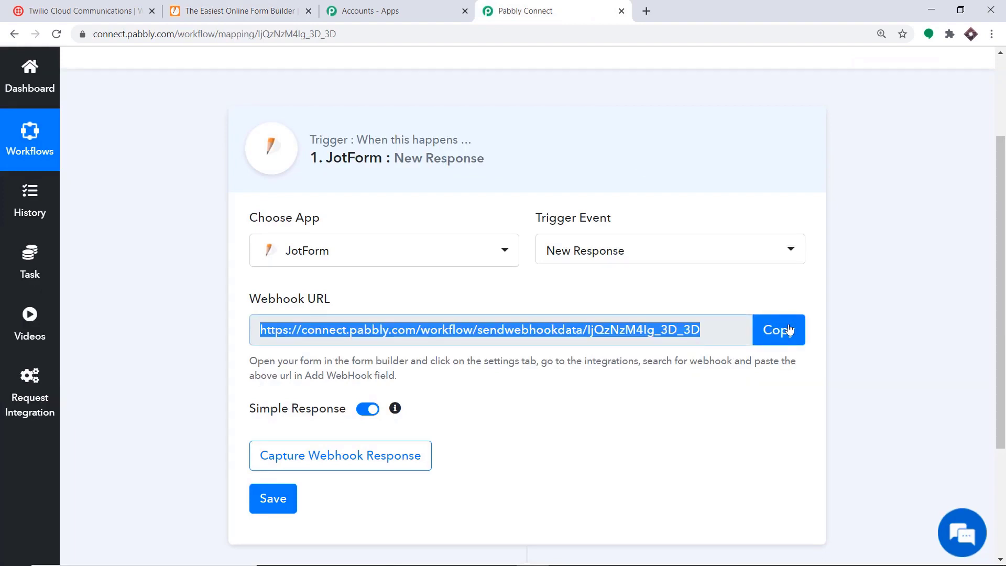
left_click(238, 10)
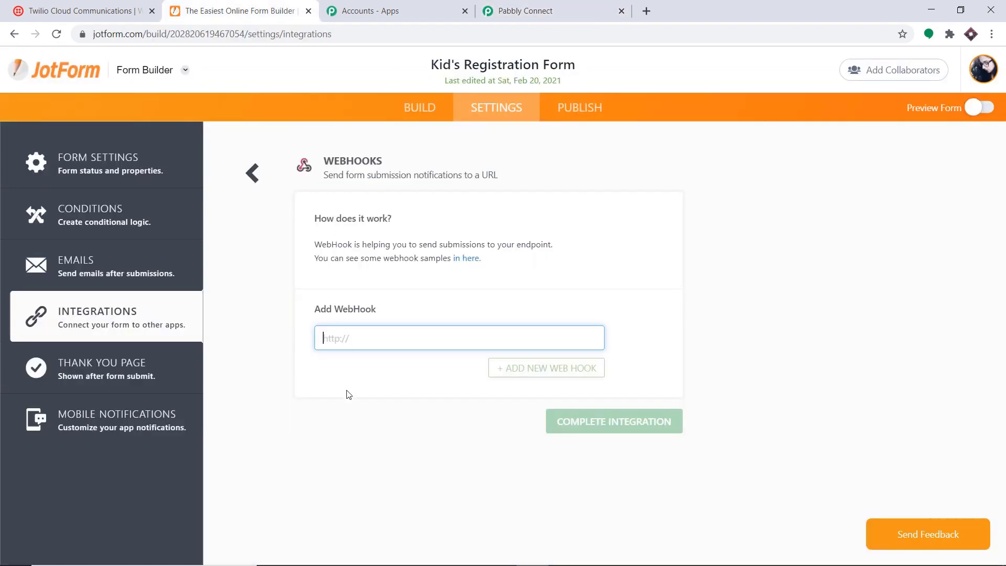
right_click(341, 338)
left_click(375, 443)
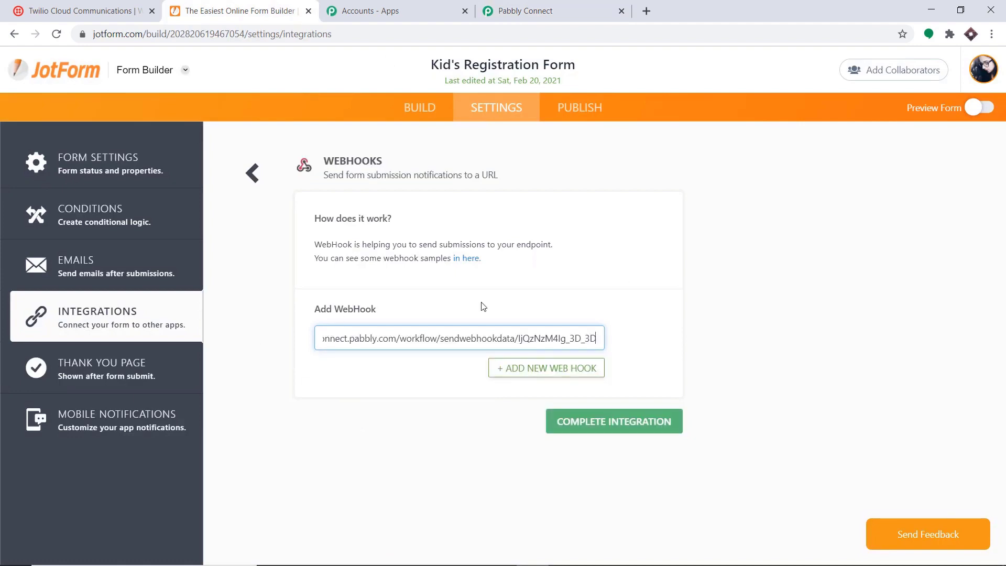
left_click(640, 427)
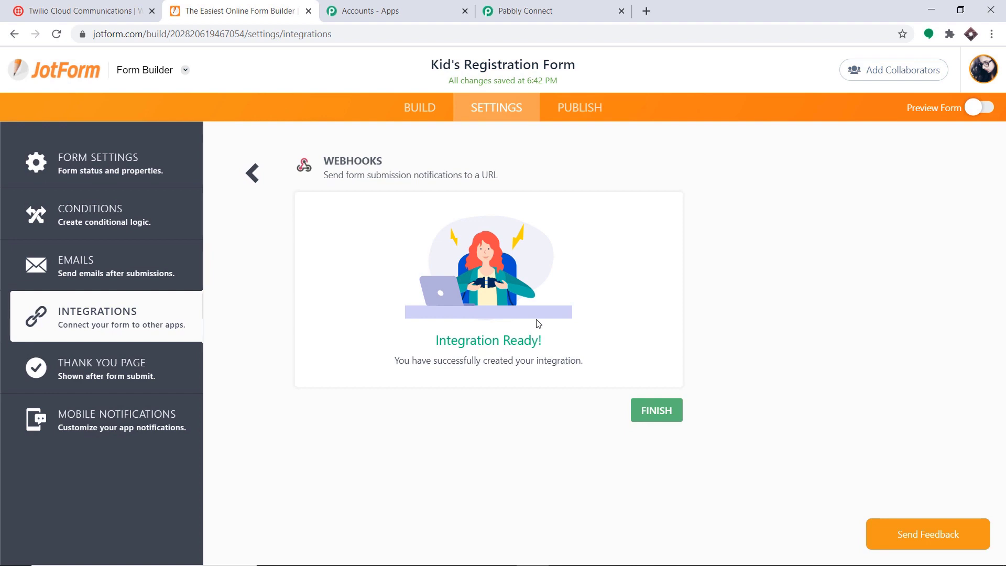
left_click(545, 10)
Start Capture Webhook Response in Pabbly, copy the form's public link from Publish, and open a new tab.
scroll(517, 140, "down", 3)
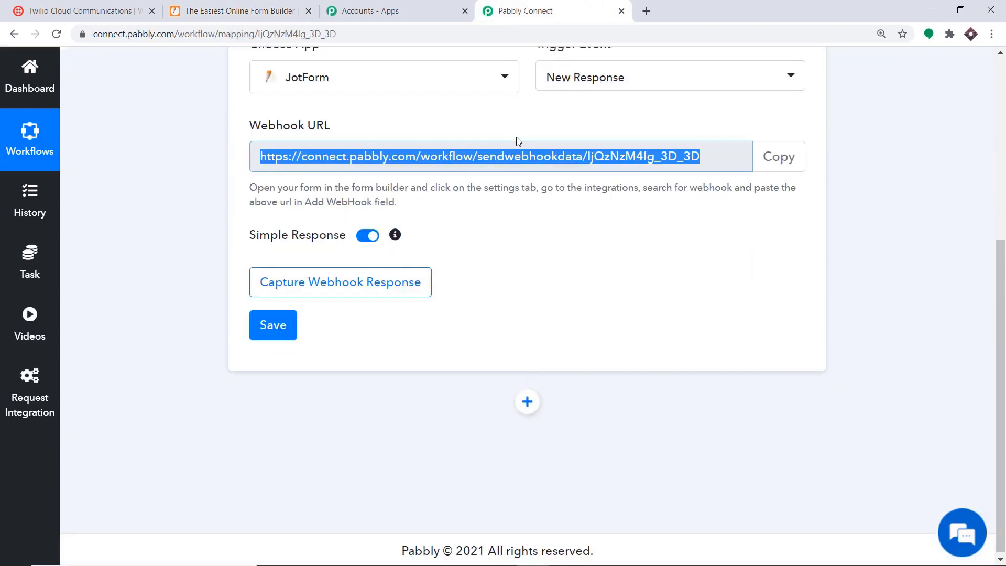
left_click(322, 281)
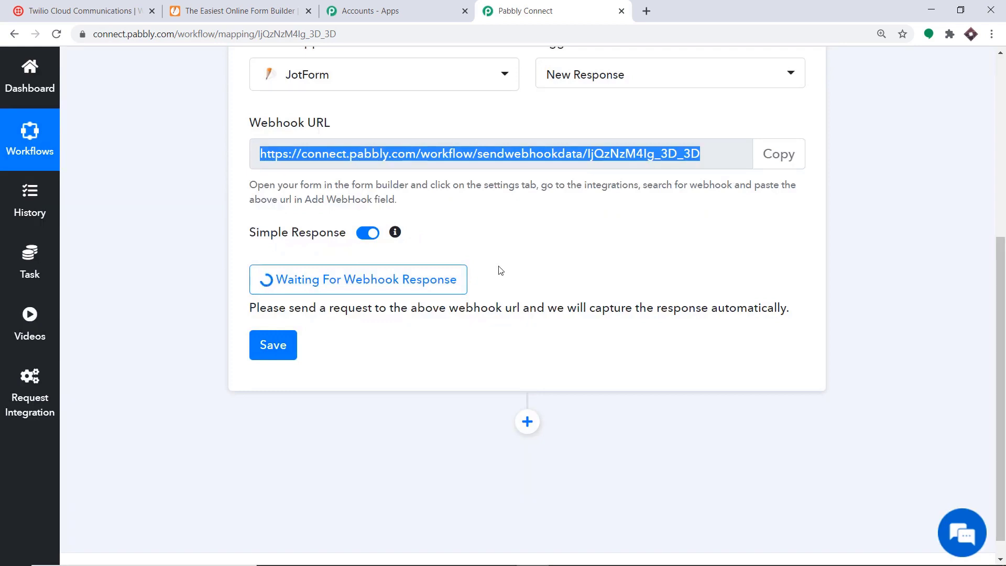
left_click(264, 6)
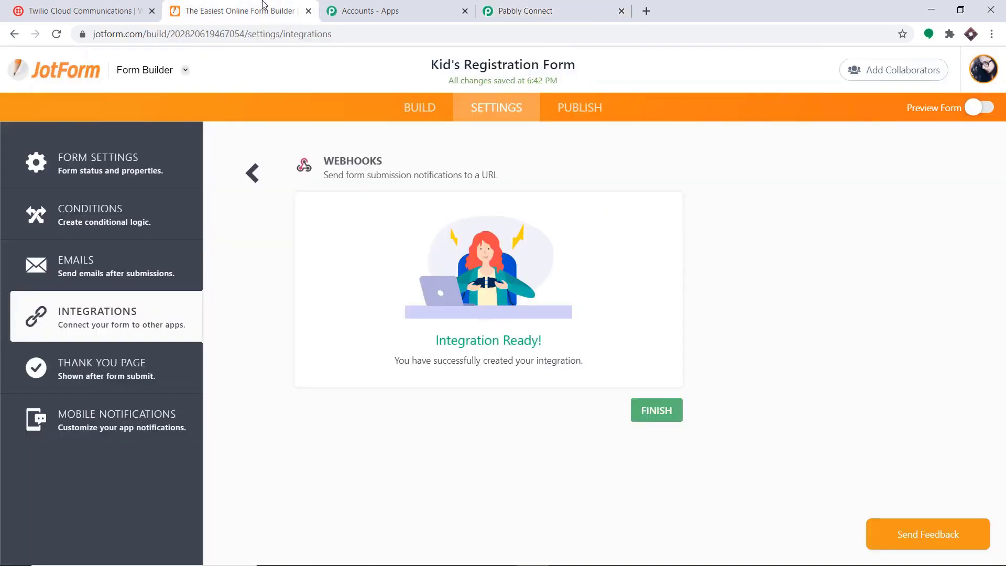
left_click(571, 111)
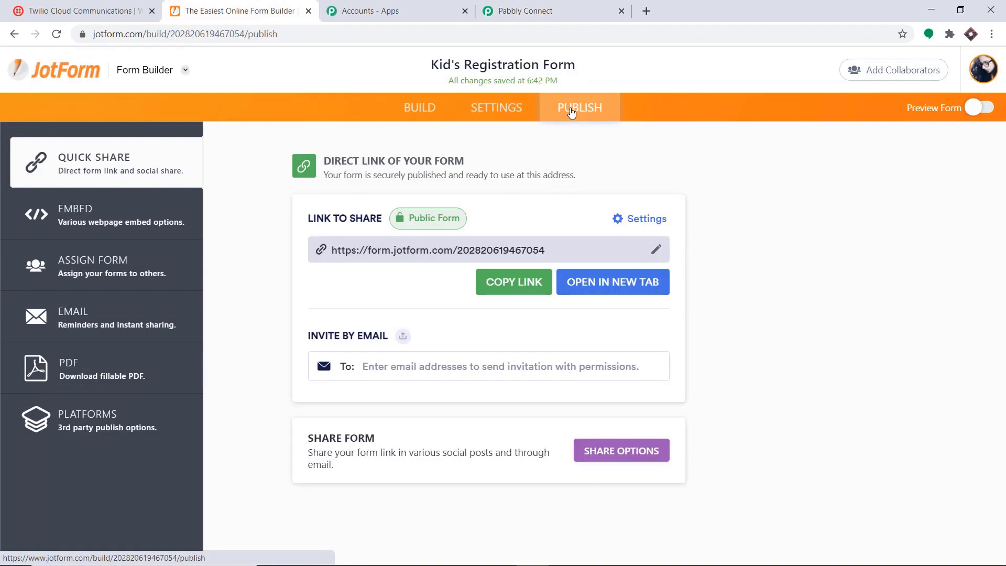
left_click(520, 282)
left_click(647, 11)
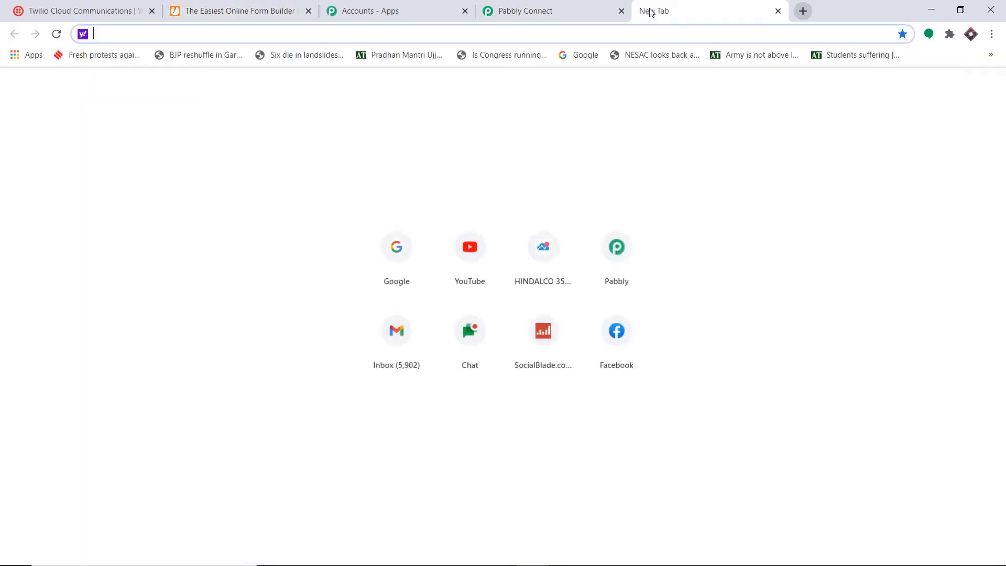
Open the form link and submit a test entry with saved name, e-mail, contact number and age 15.
key("ctrl+v")
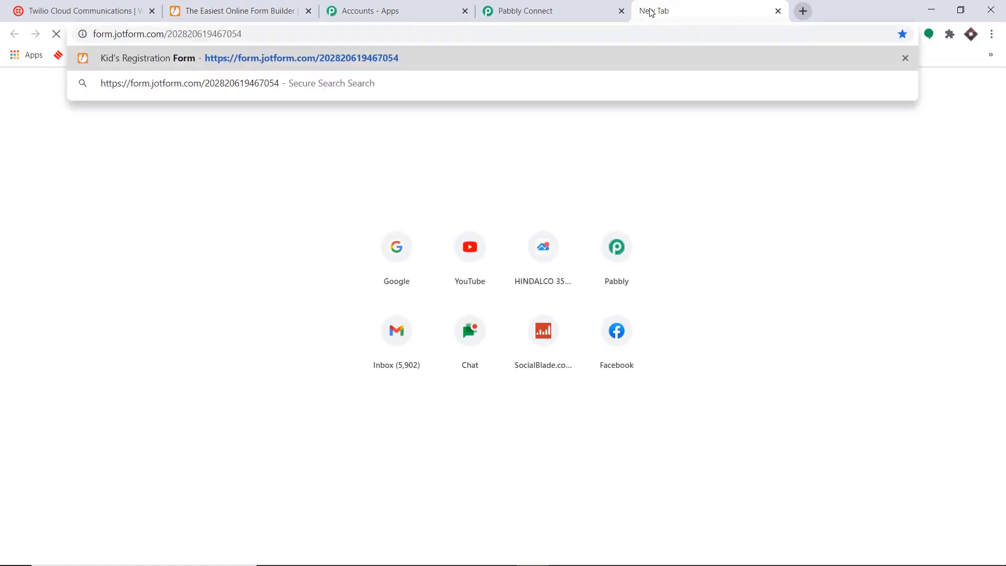
key("Return")
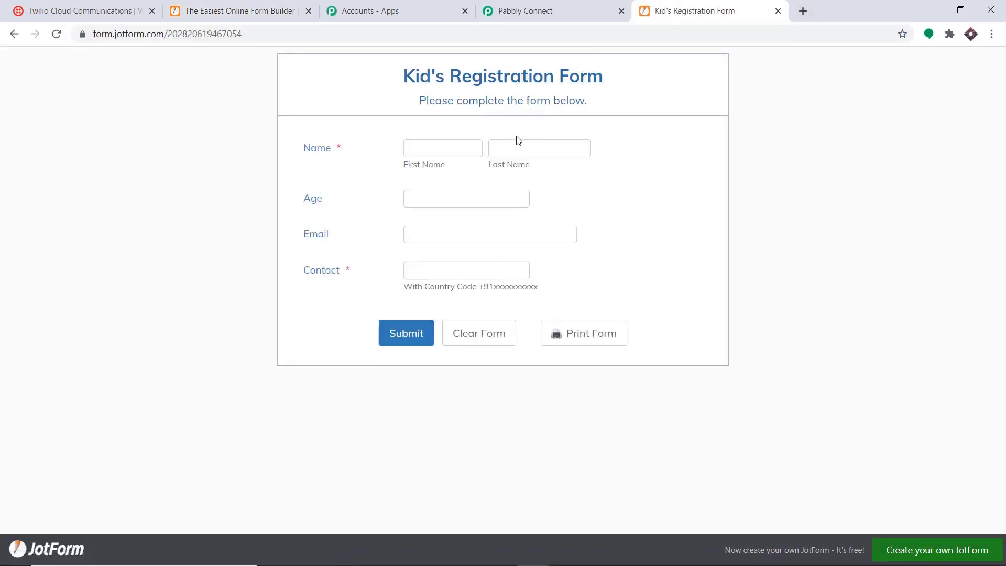
left_click(440, 144)
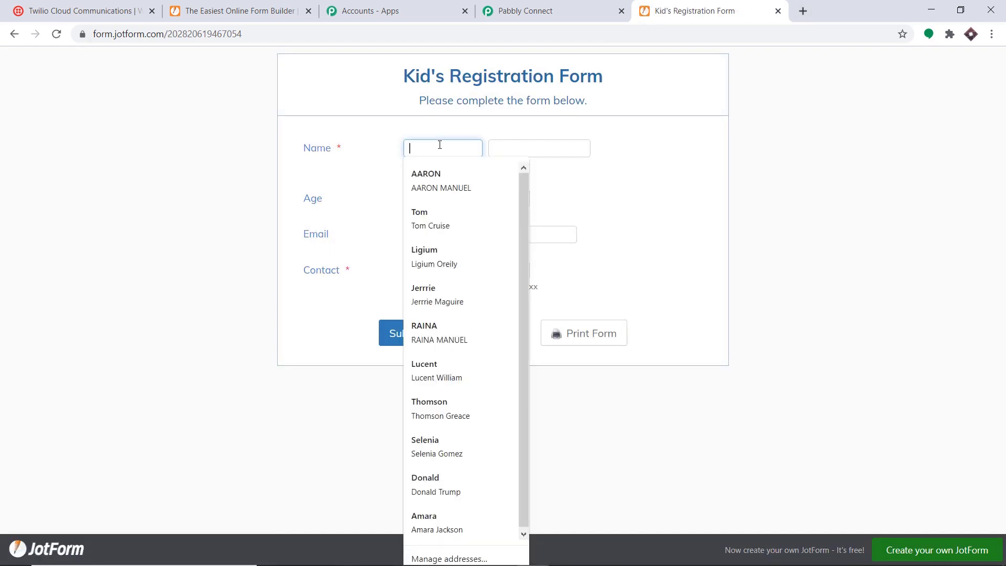
left_click(439, 176)
left_click(433, 200)
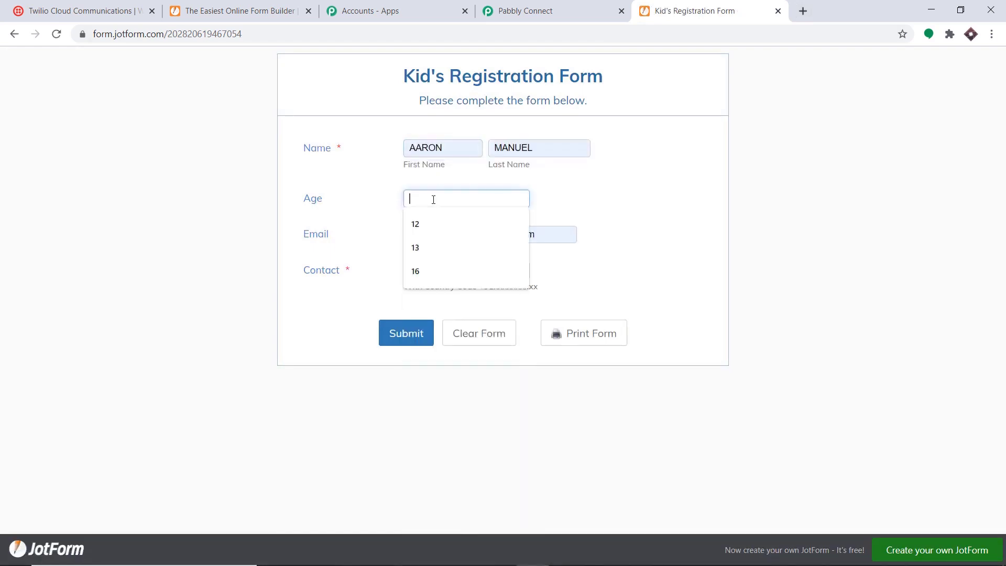
type("15")
left_click(444, 277)
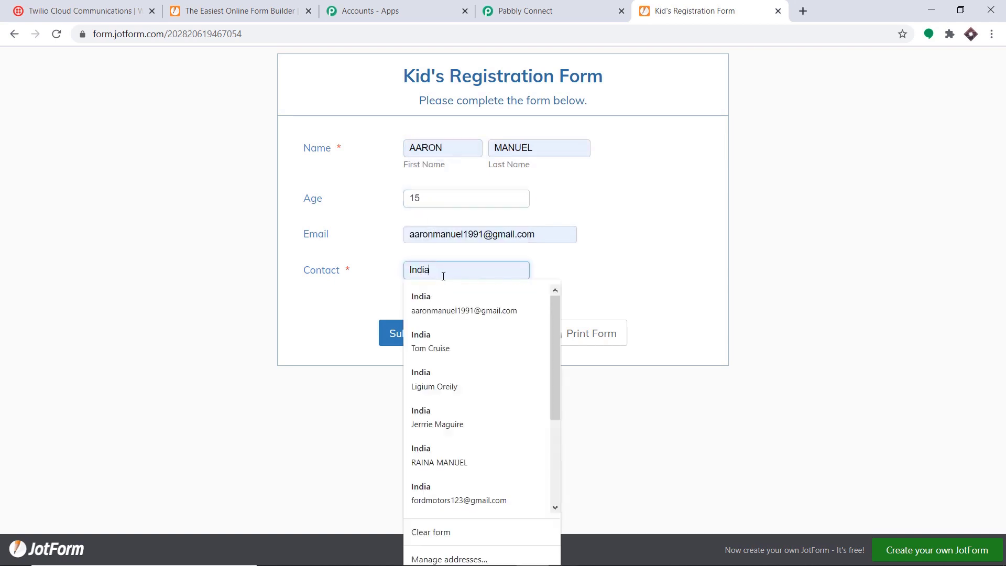
key("BackSpace")
key("BackSpace")
key("BackSpace")
key("BackSpace")
key("BackSpace")
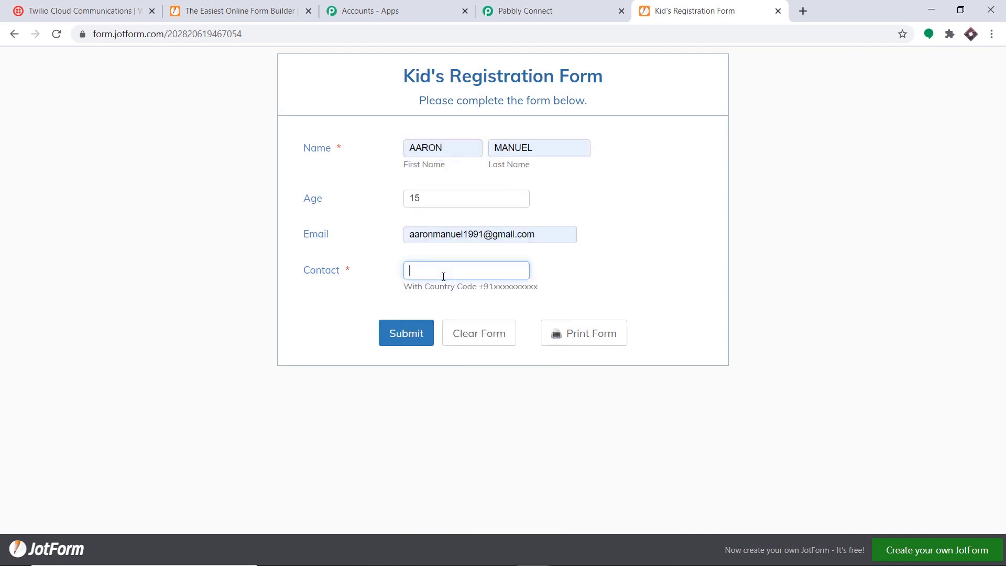
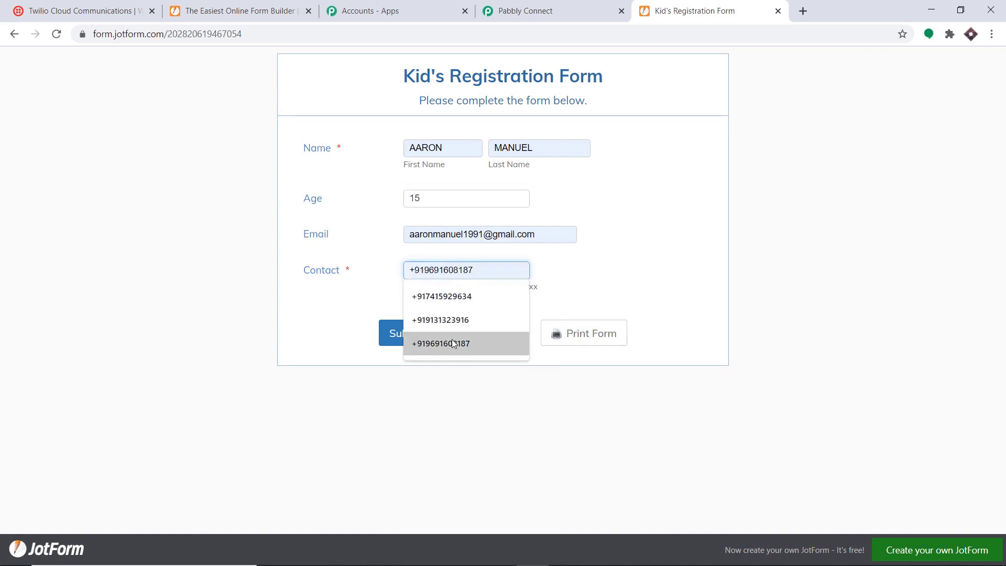
left_click(455, 343)
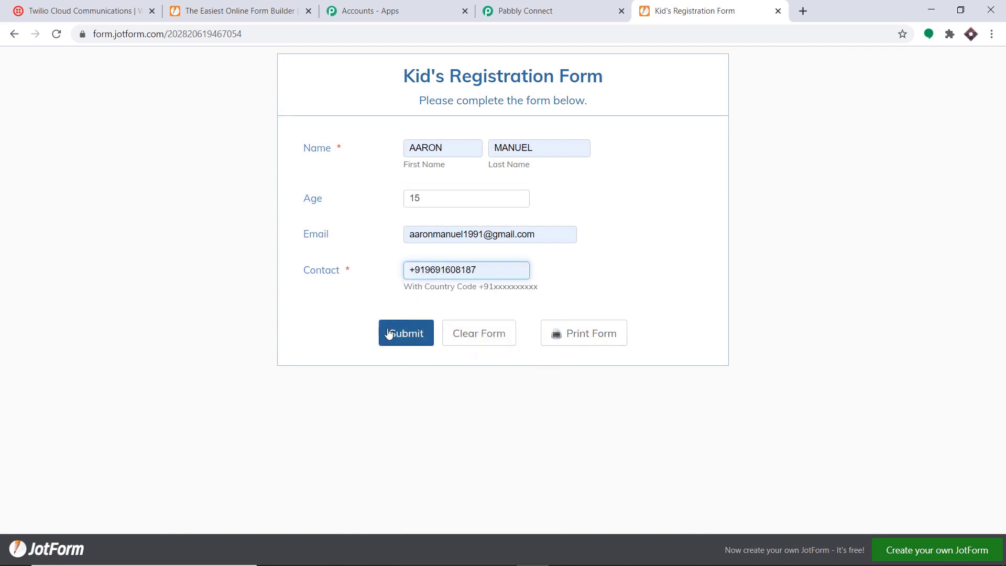
left_click(410, 337)
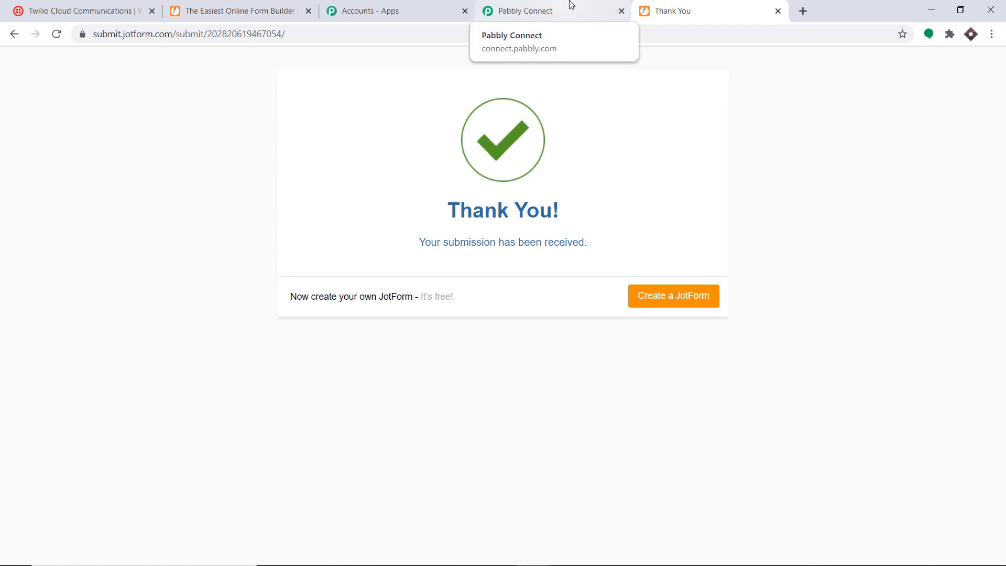
Check the captured webhook response fields for the submission: name, age 15, e-mail and contact.
left_click(572, 4)
scroll(670, 220, "down", 6)
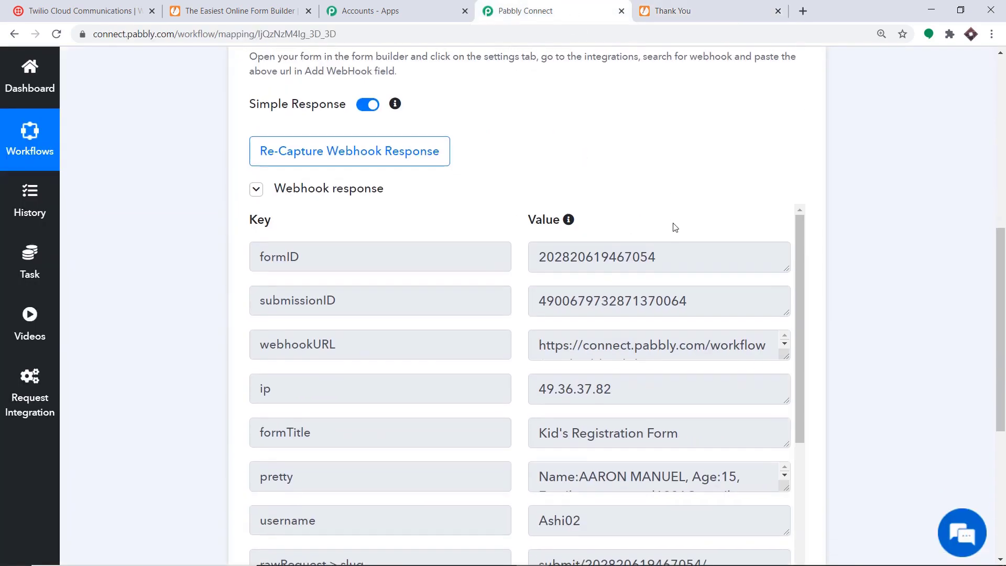
scroll(429, 214, "down", 3)
scroll(612, 210, "down", 1)
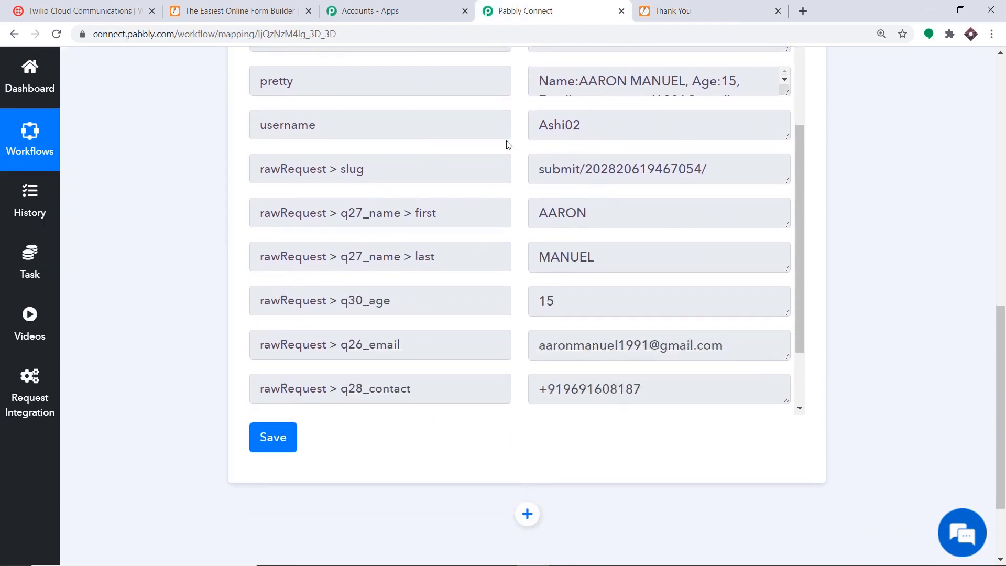
left_click(259, 4)
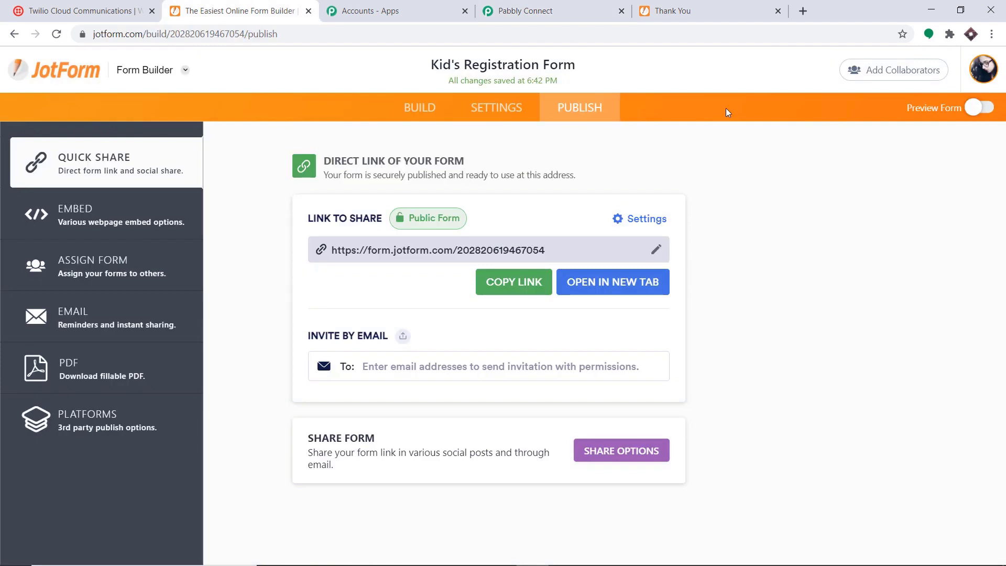
left_click(993, 73)
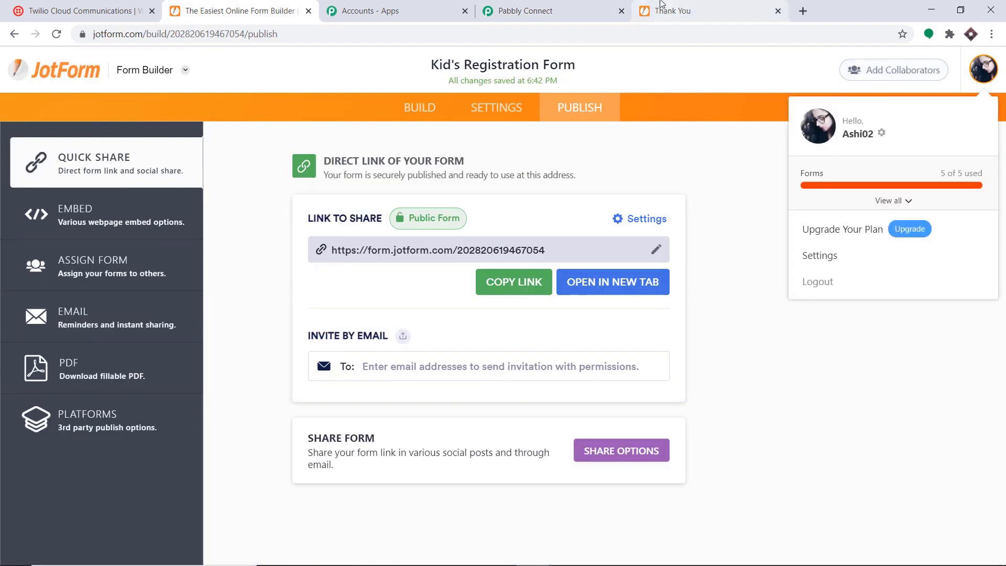
left_click(681, 10)
left_click(590, 8)
scroll(608, 208, "down", 1)
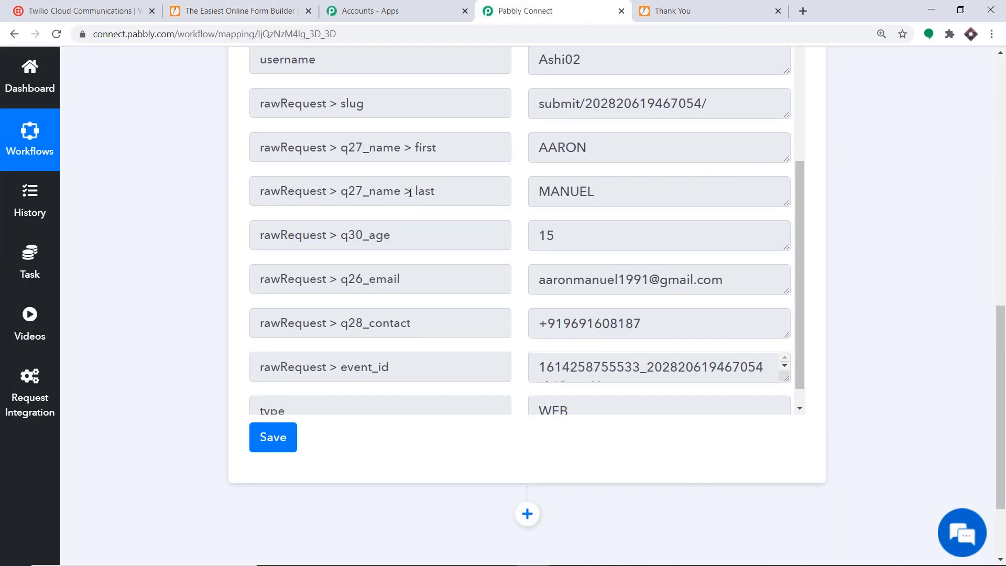
scroll(510, 171, "down", 1)
scroll(524, 205, "down", 1)
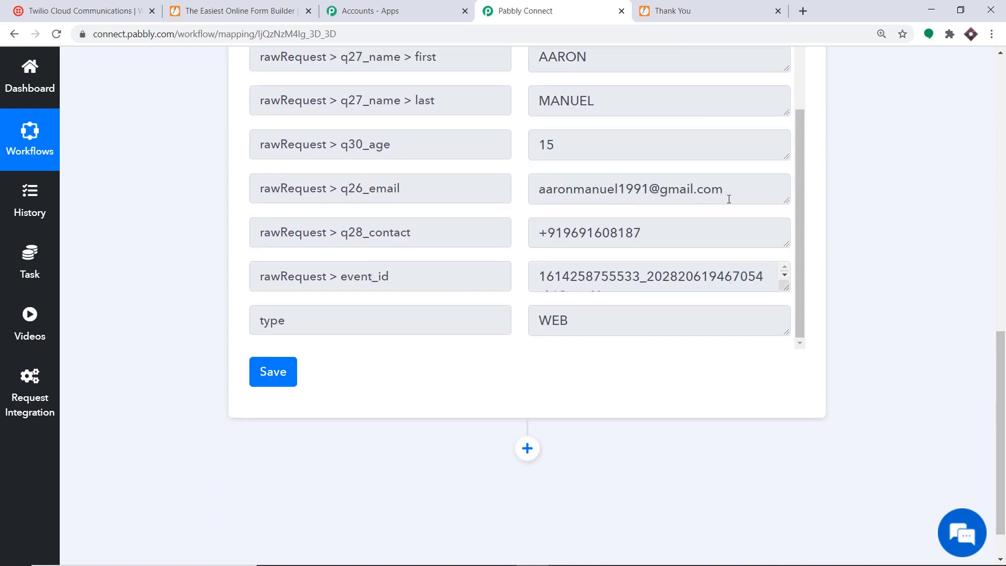
scroll(582, 221, "down", 1)
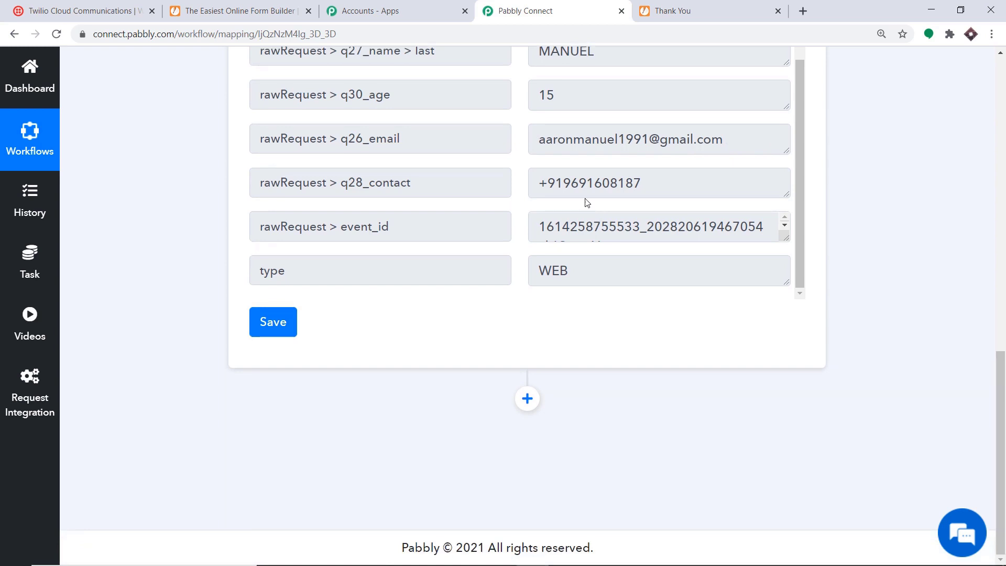
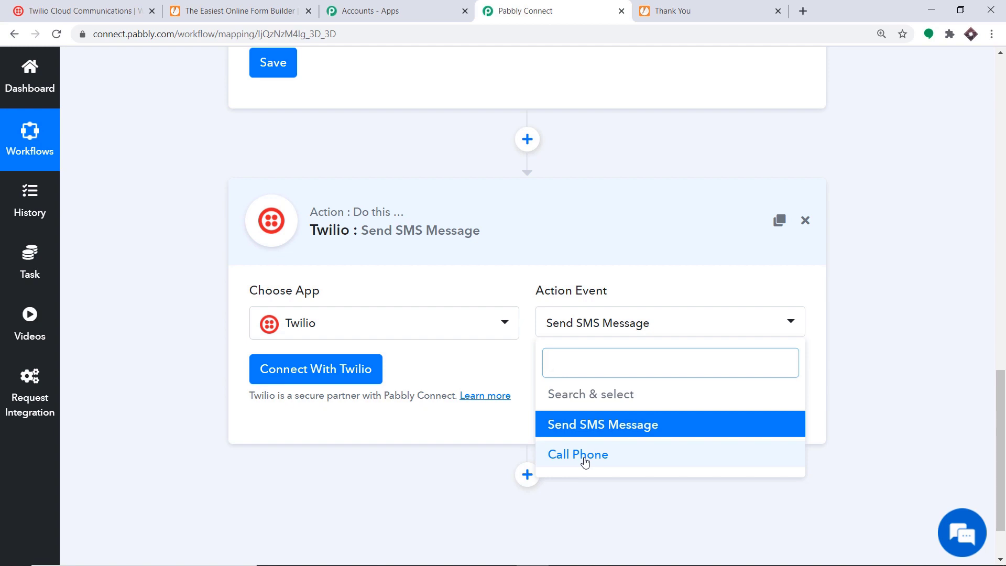
Start a new Twilio connection in the step's Credentials panel and switch to the Twilio console.
left_click(270, 368)
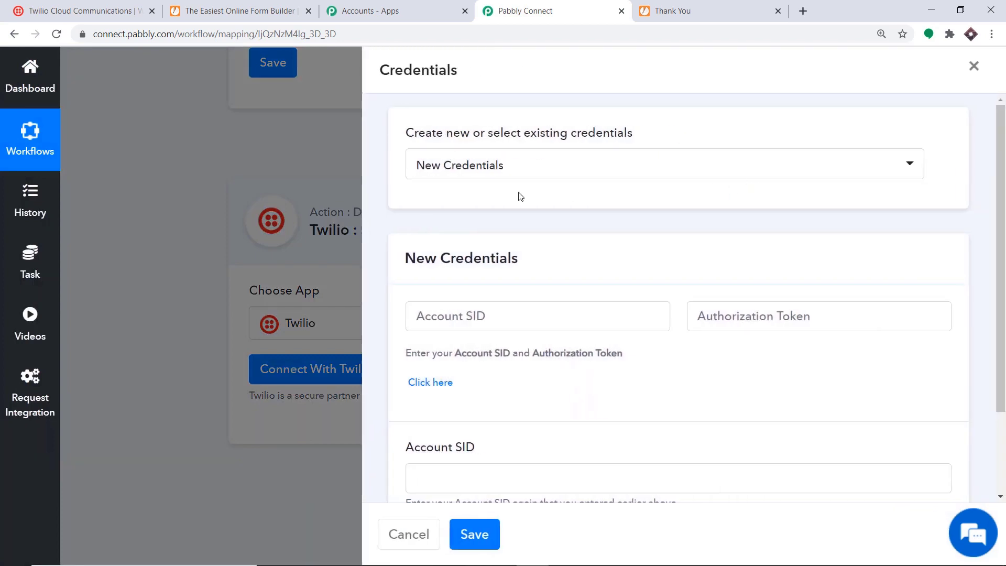
scroll(520, 197, "down", 3)
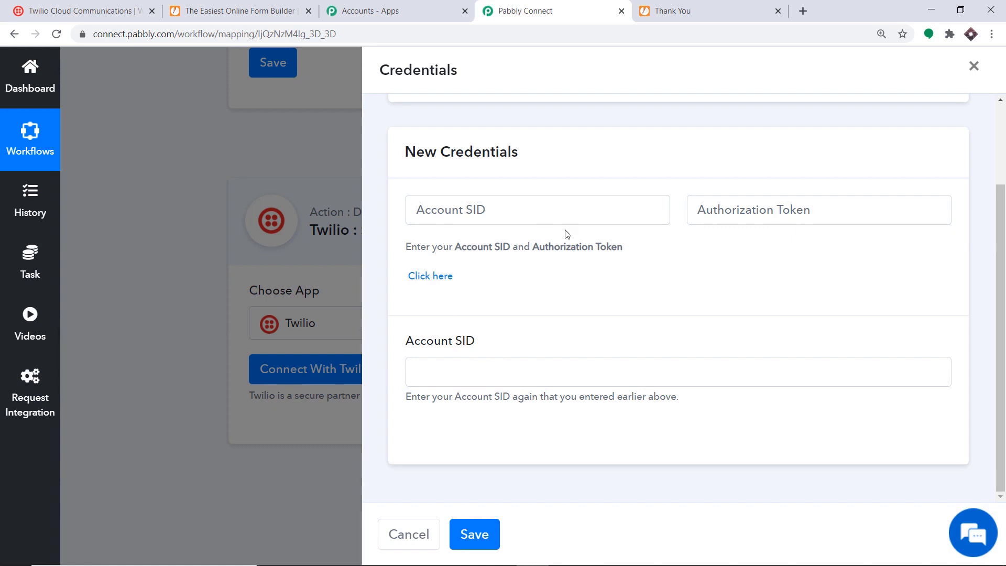
left_click(110, 5)
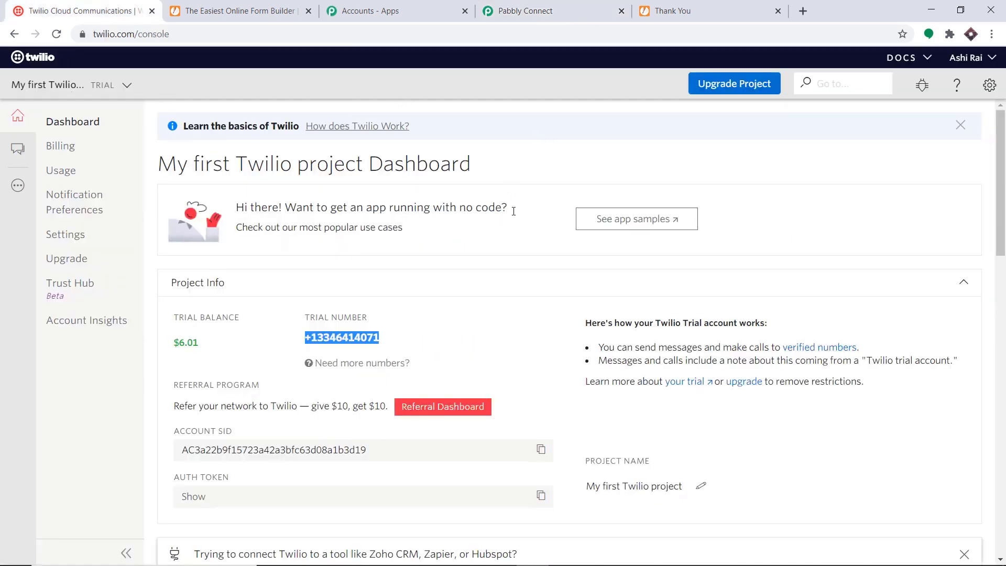
Open Twilio's General Settings and re-authenticate with the account password.
left_click(991, 83)
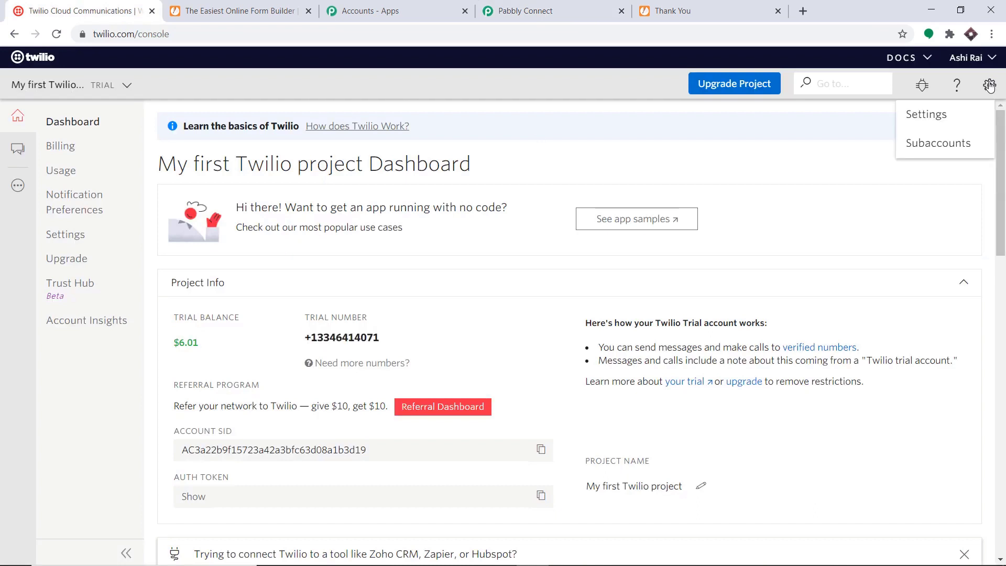
left_click(931, 118)
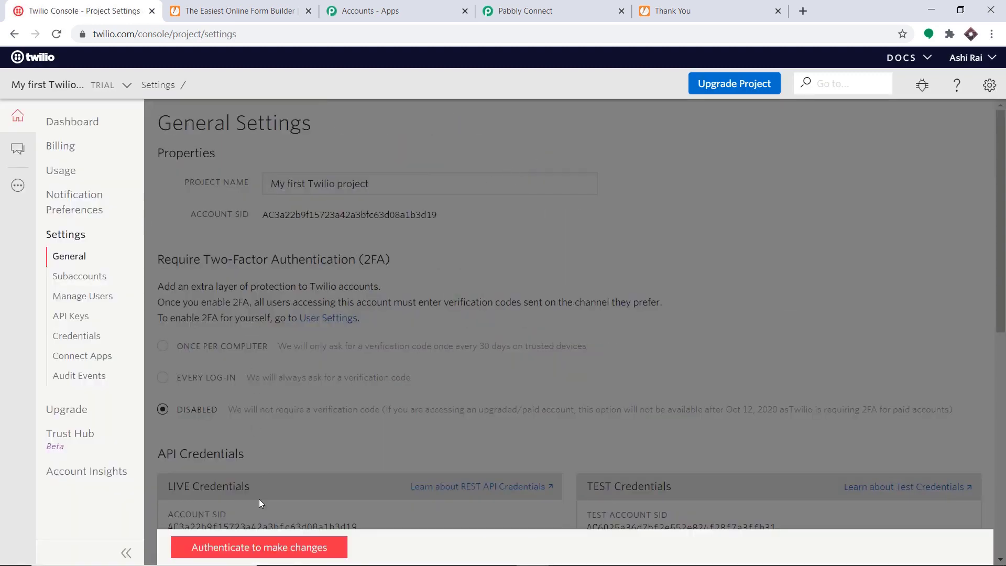
left_click(254, 552)
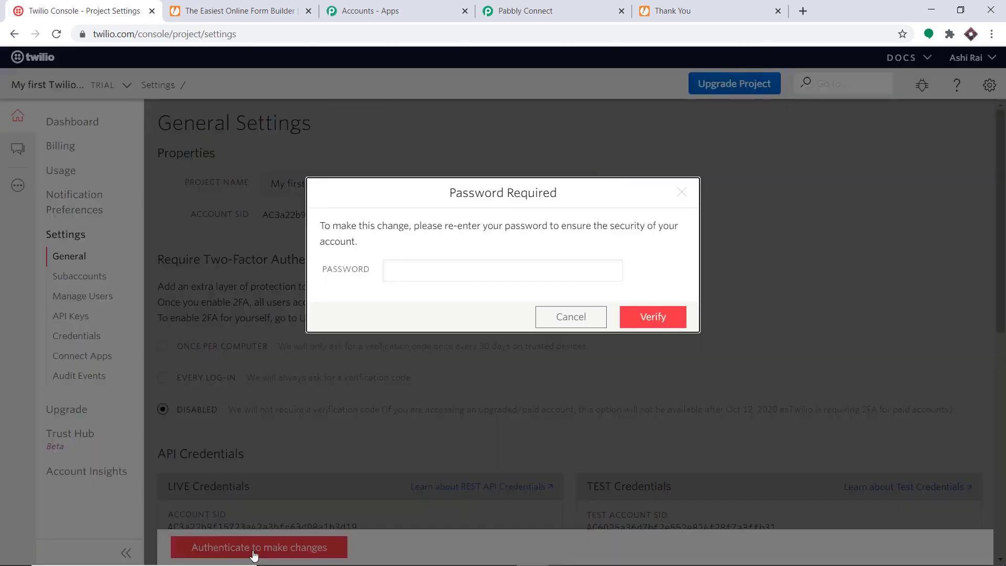
left_click(449, 274)
type("••••")
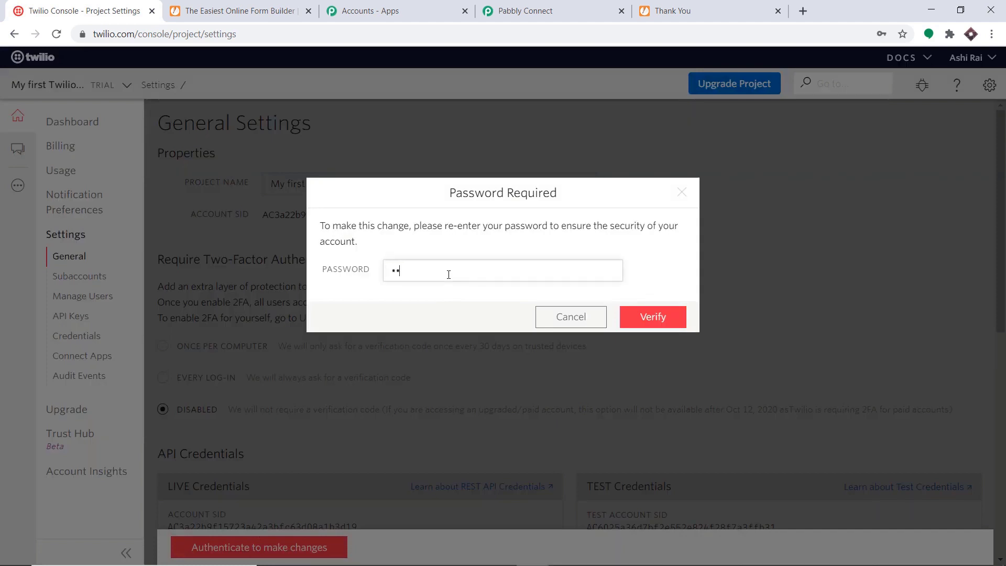
type("••••••••")
key("Return")
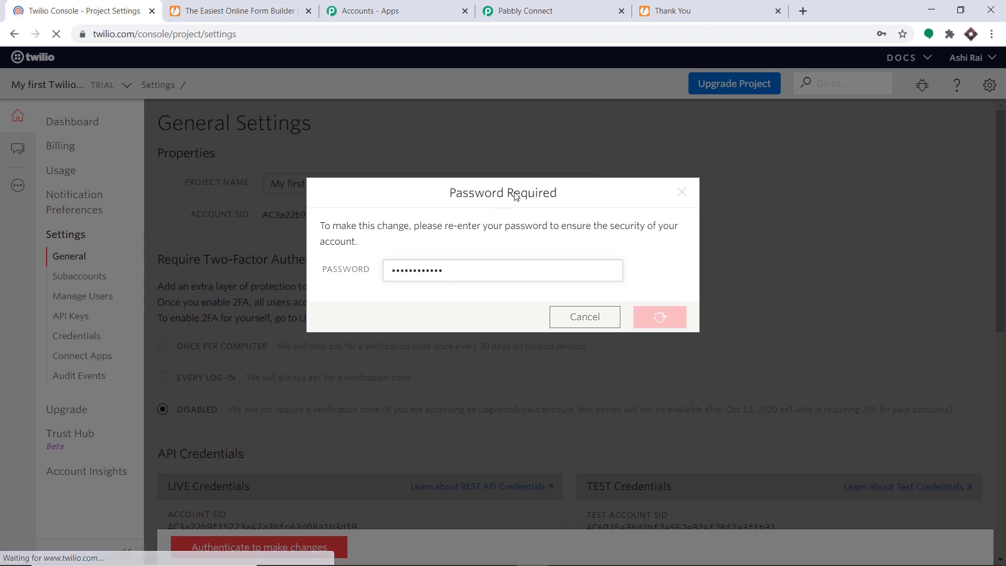
Copy the live Account SID from the Twilio settings page.
scroll(385, 225, "down", 6)
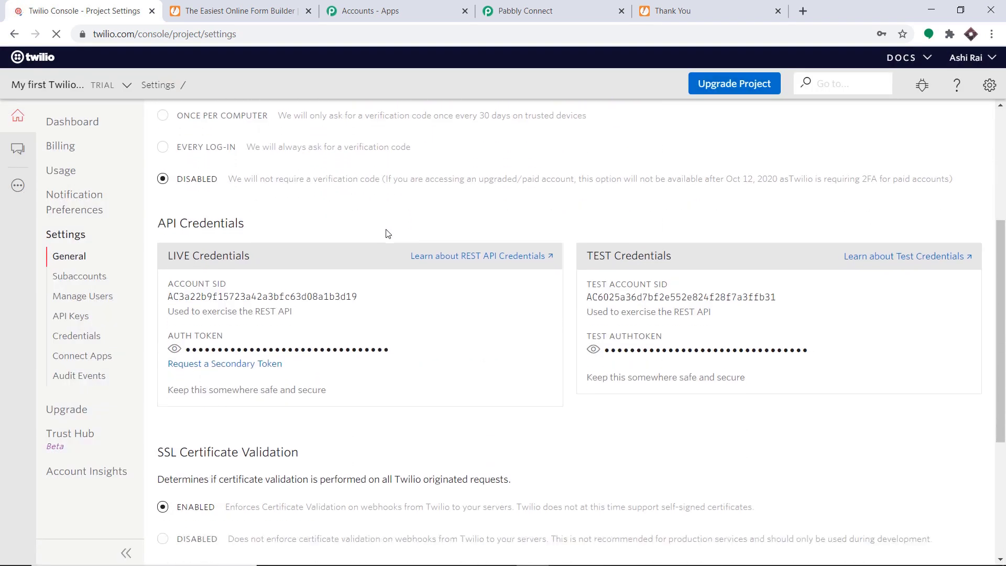
scroll(343, 223, "up", 1)
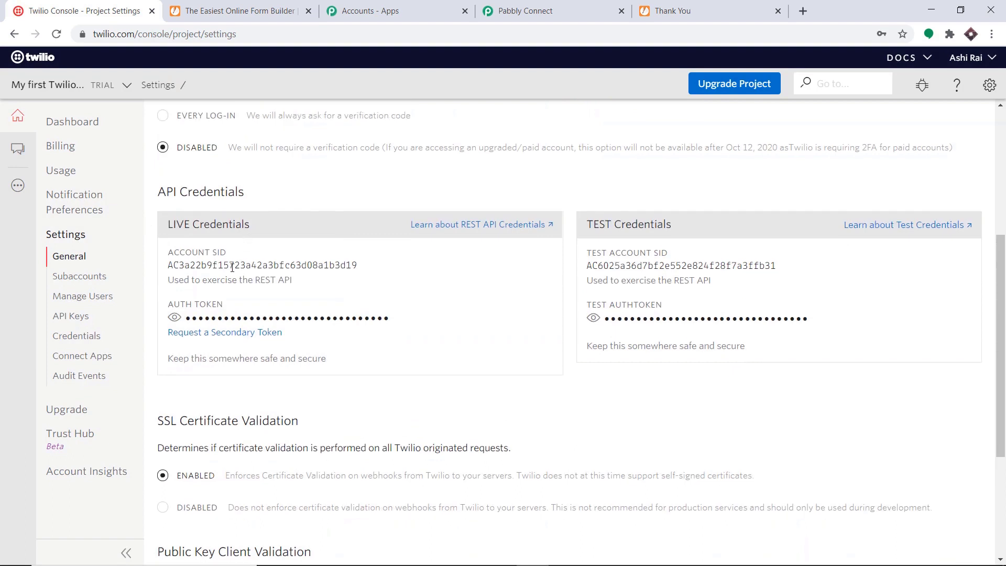
left_click_drag(362, 265, 168, 264)
right_click(175, 264)
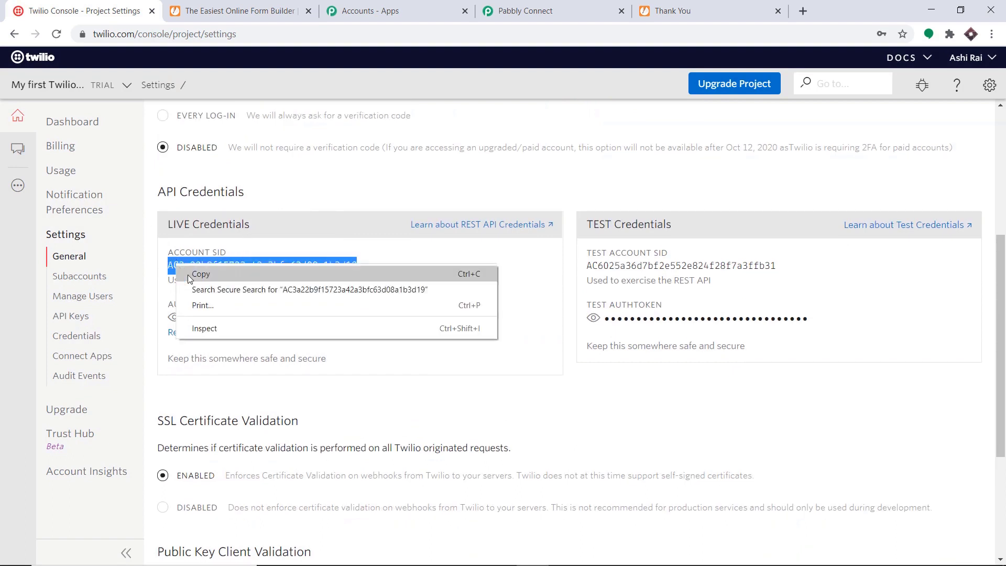
left_click(188, 275)
left_click(525, 10)
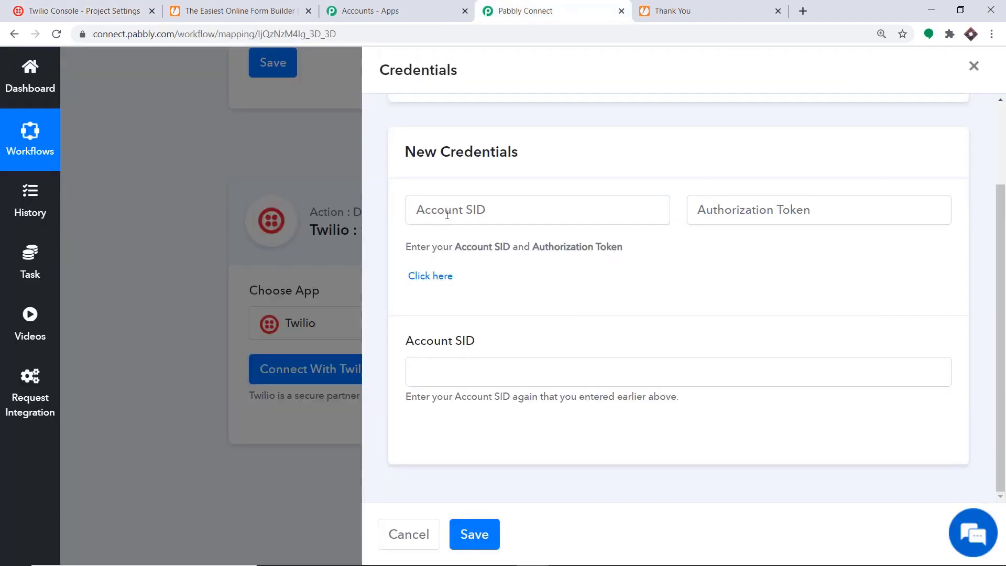
Paste the live Account SID into both Account SID fields of the credentials form.
right_click(413, 211)
left_click(489, 314)
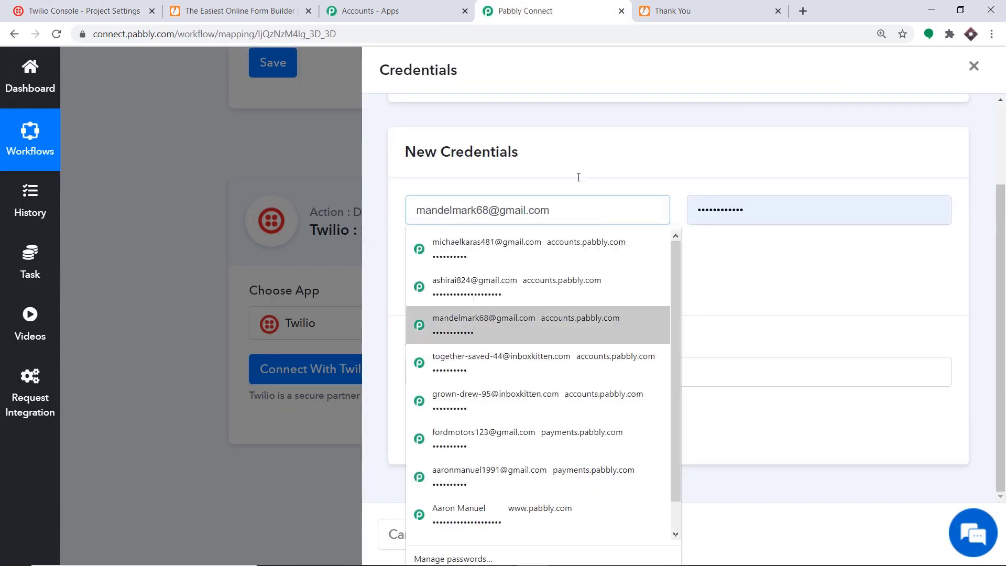
left_click(603, 126)
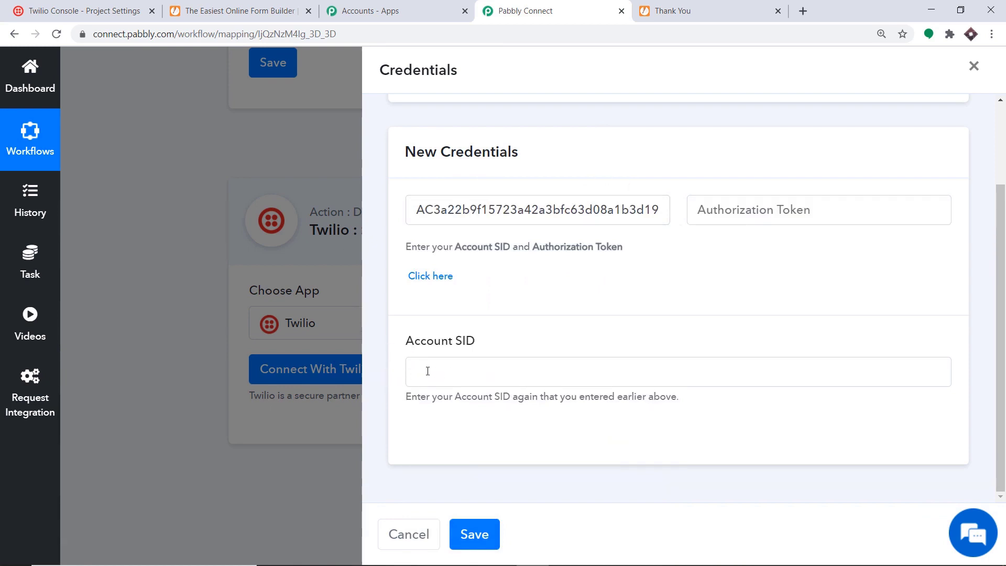
right_click(428, 371)
left_click(475, 270)
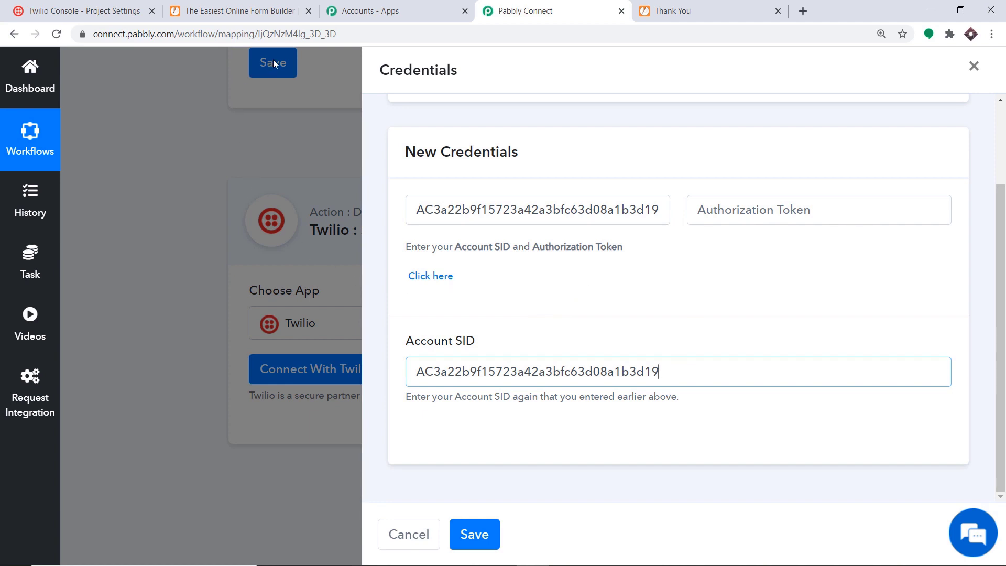
Reveal and copy the live Auth Token in the Twilio console.
left_click(107, 9)
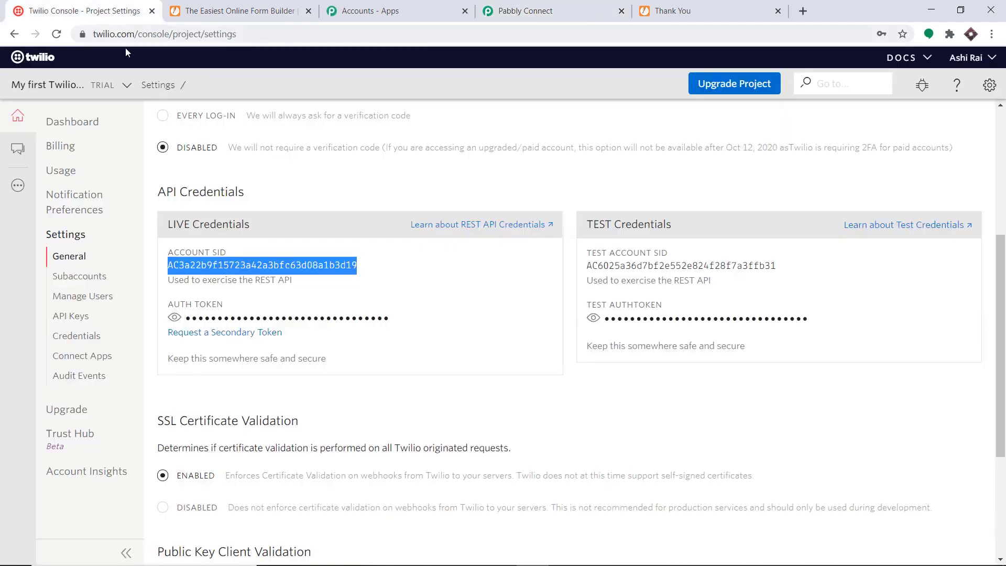
left_click(175, 318)
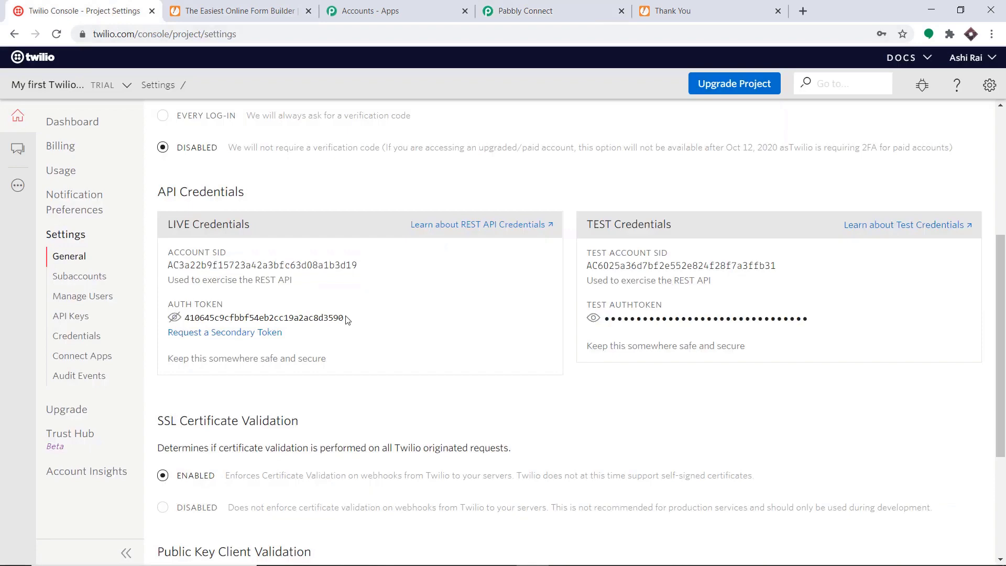
left_click_drag(346, 319, 180, 318)
right_click(207, 320)
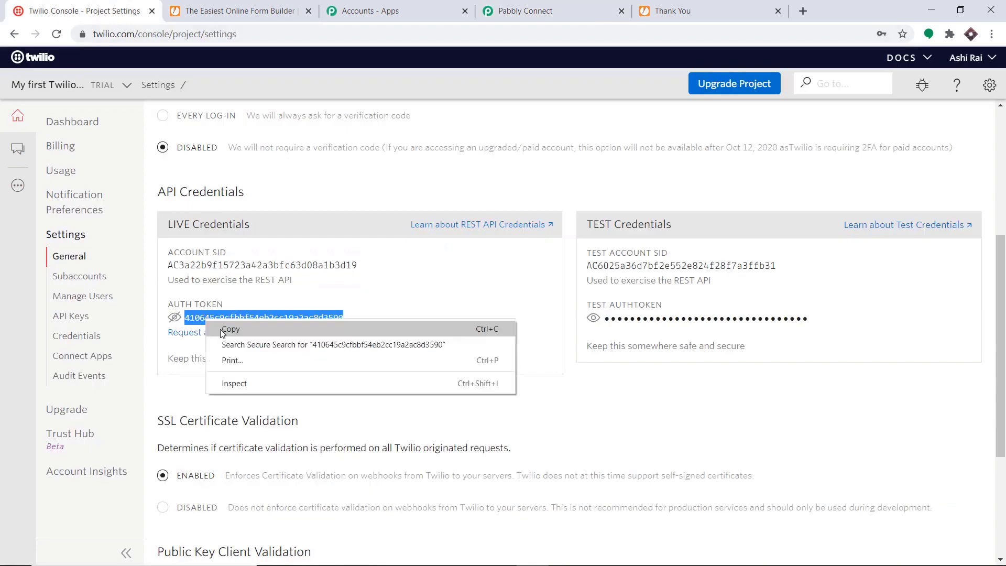
left_click(220, 330)
left_click(526, 11)
Paste the auth token into Authorization Token and save the Twilio credentials.
left_click(754, 213)
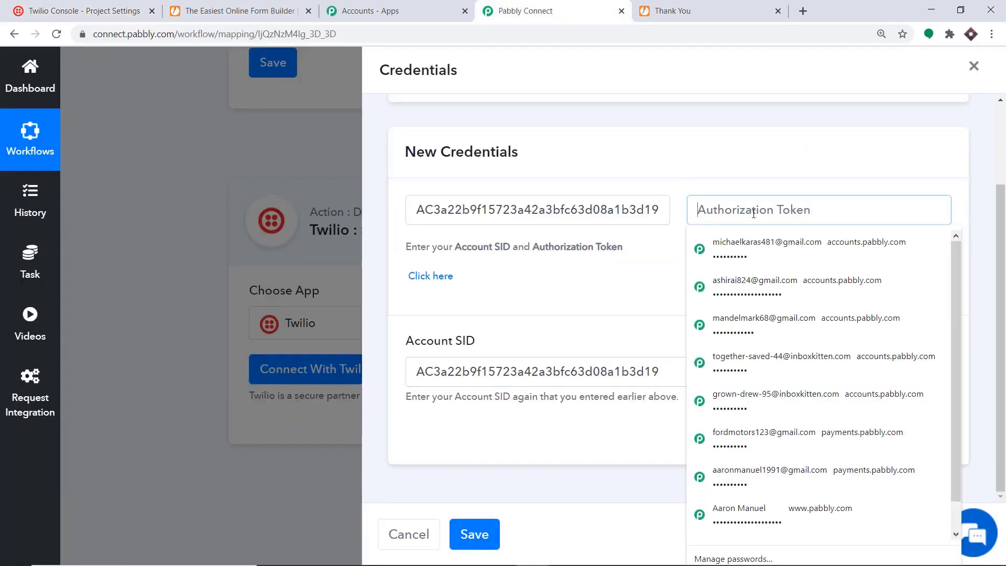
right_click(765, 214)
left_click(794, 353)
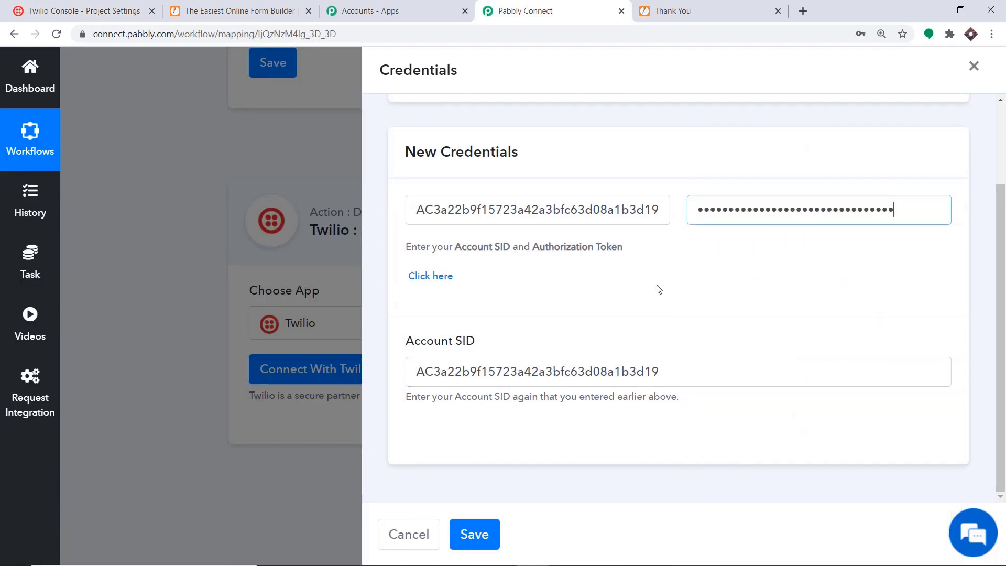
left_click(659, 290)
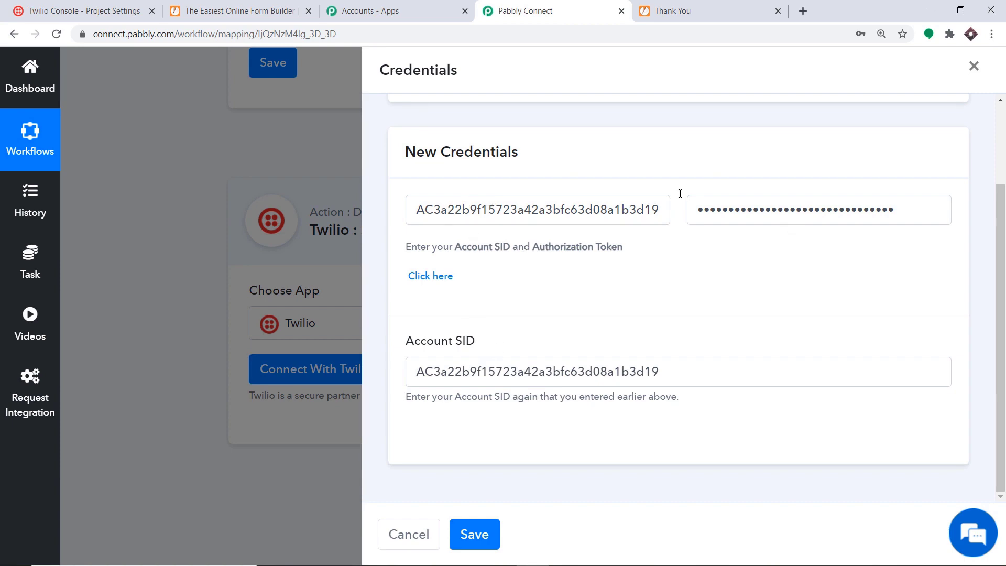
left_click(476, 534)
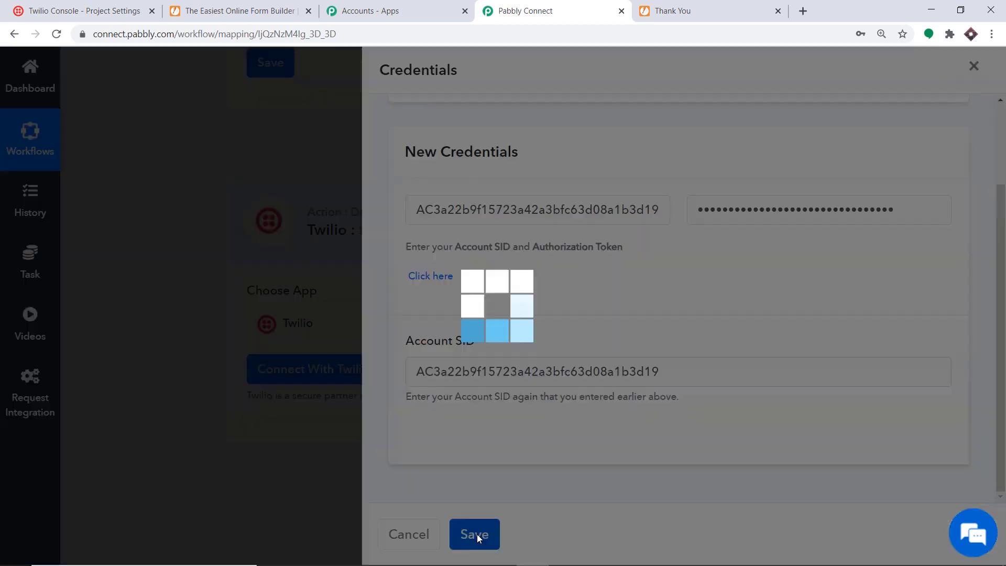
scroll(620, 263, "down", 5)
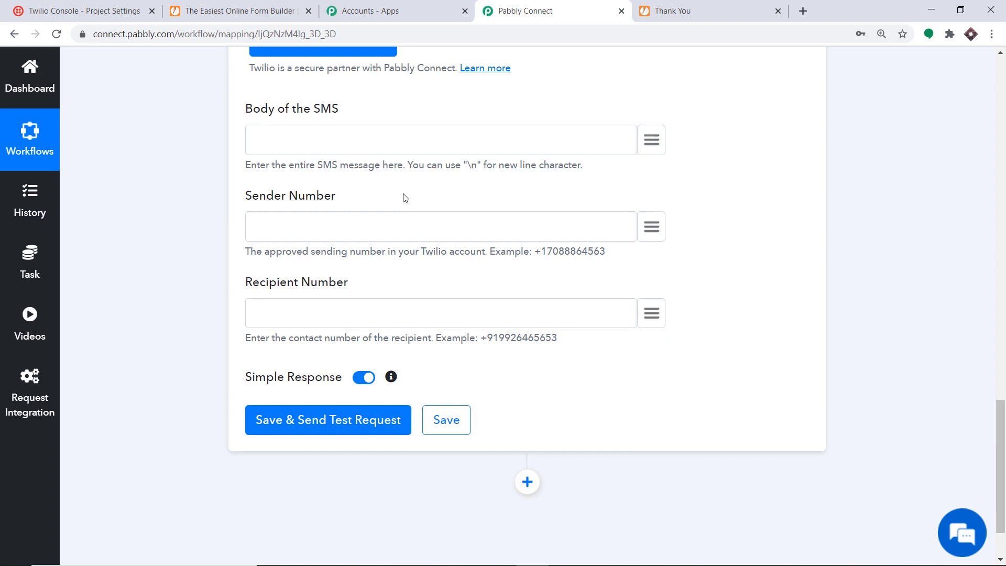
Begin the SMS body with 'Hey Mr/Ms' followed by the mapped first and last name fields.
left_click(326, 140)
type("Hey S")
key("BackSpace")
type("Mr/Ms")
left_click(659, 148)
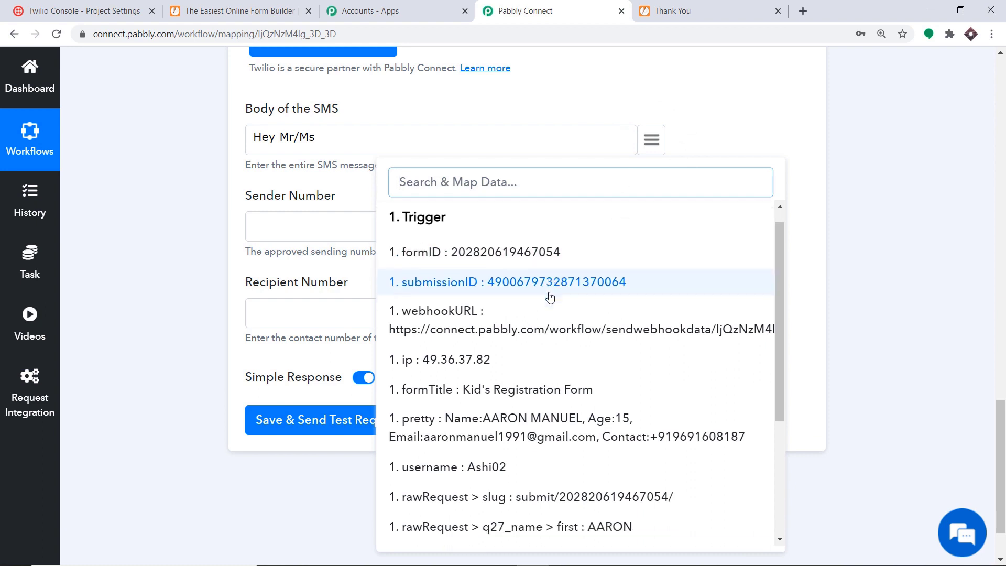
scroll(553, 296, "down", 3)
scroll(571, 314, "down", 2)
left_click(588, 330)
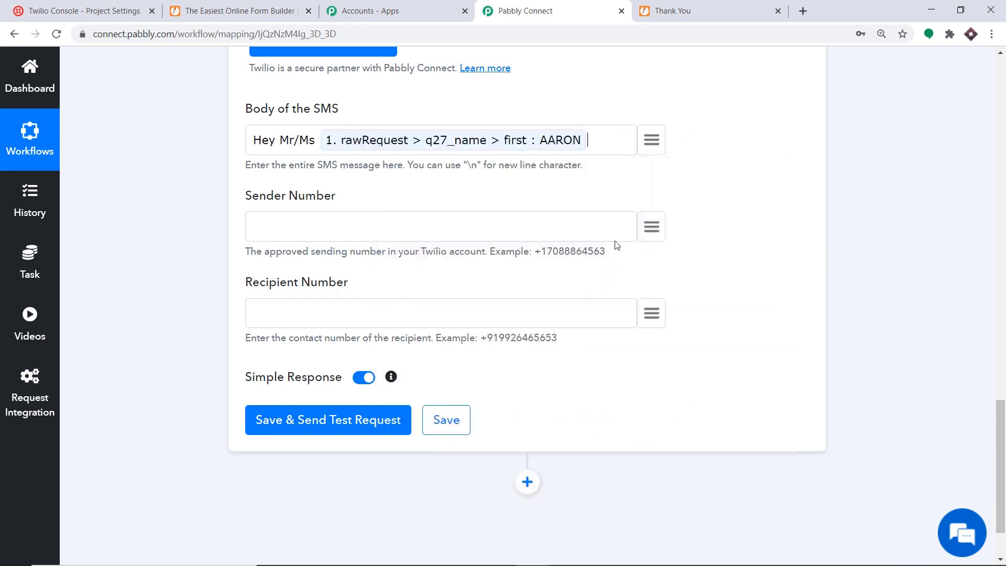
left_click(652, 141)
scroll(619, 331, "down", 5)
left_click(609, 362)
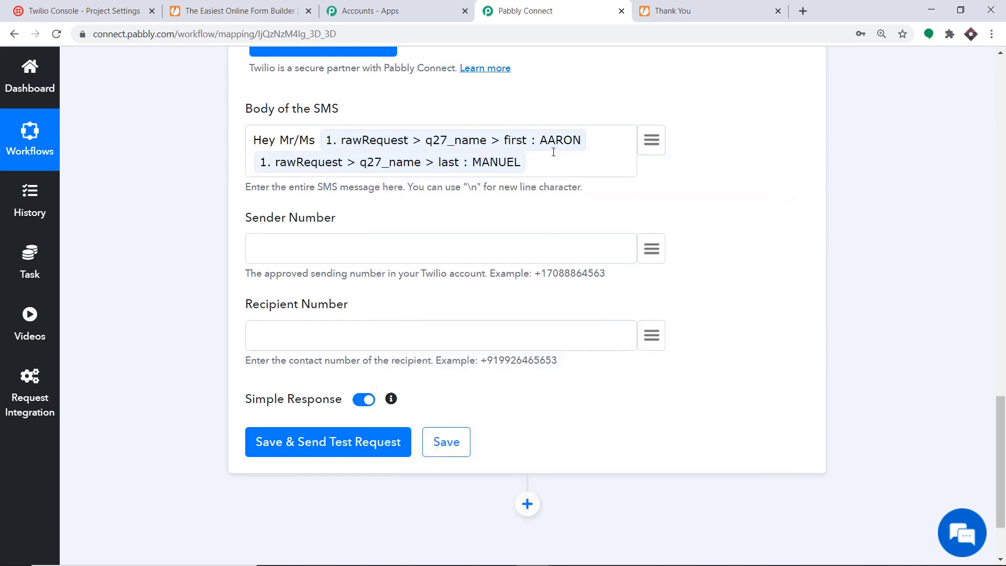
Add a thank-you line and 'Your age is' followed by the mapped q30_age field.
type("thanks for filling out this form")
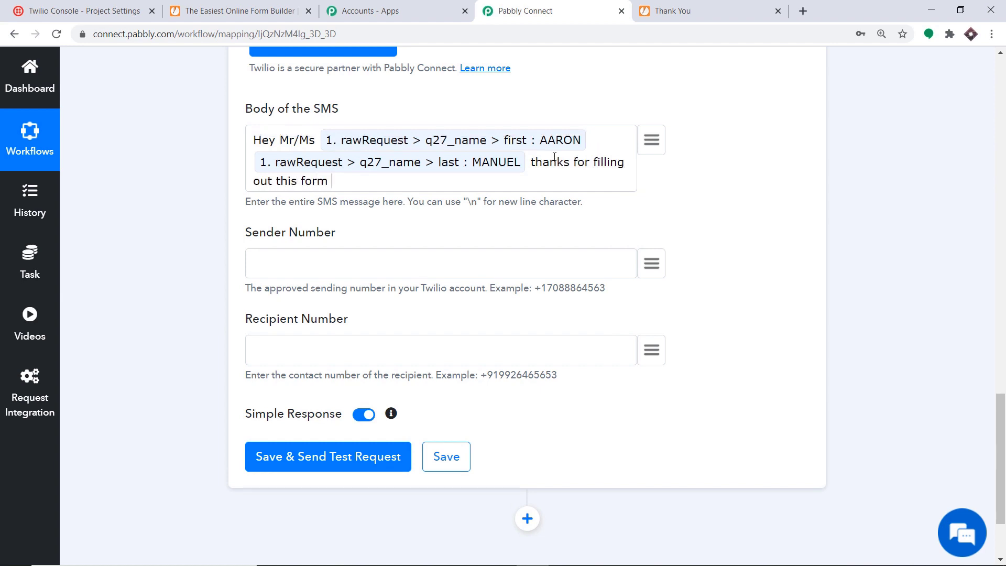
type(" feel free to conn")
key("BackSpace")
key("BackSpace")
key("BackSpace")
key("BackSpace")
key("BackSpace")
key("BackSpace")
key("BackSpace")
key("BackSpace")
key("BackSpace")
key("BackSpace")
key("BackSpace")
key("BackSpace")
key("BackSpace")
key("BackSpace")
key("BackSpace")
key("BackSpace")
key("BackSpace")
type("Your age is")
left_click(652, 142)
type("13")
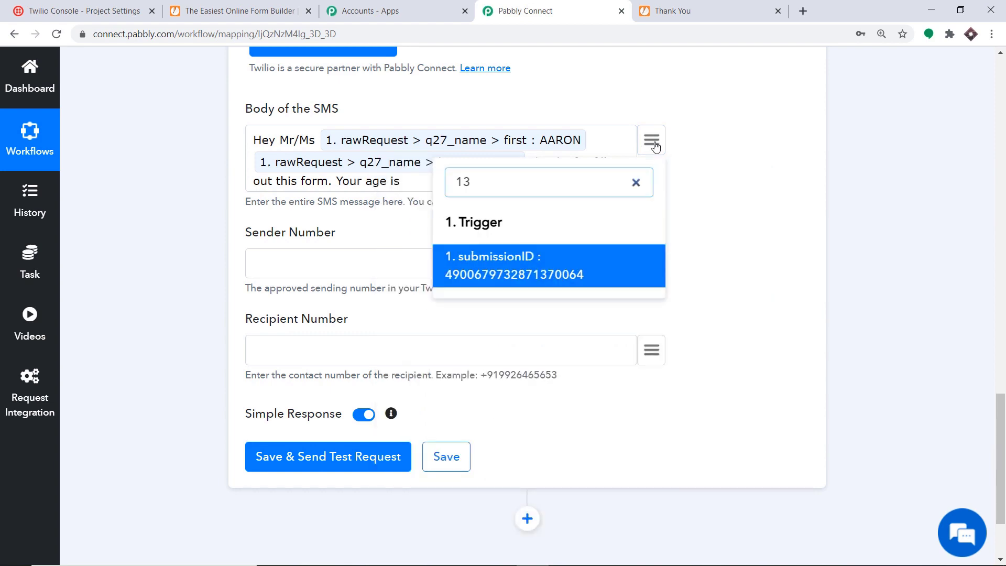
key("BackSpace")
type("2")
key("BackSpace")
key("BackSpace")
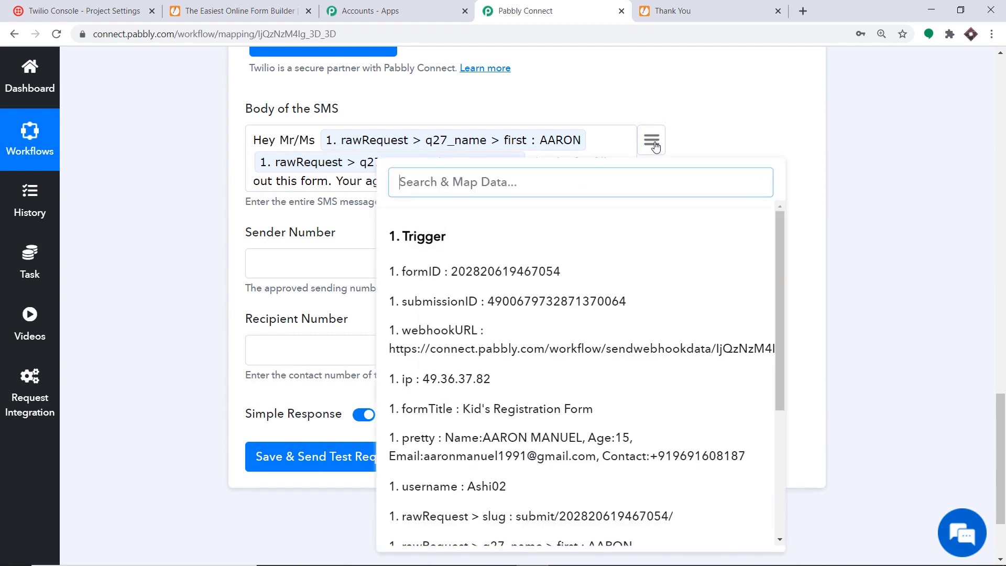
type("15")
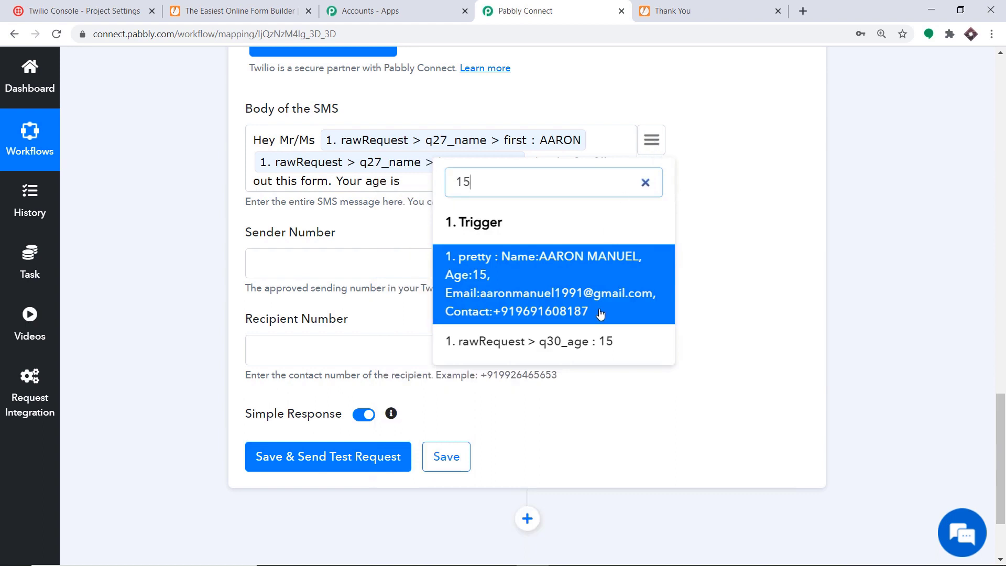
left_click(602, 343)
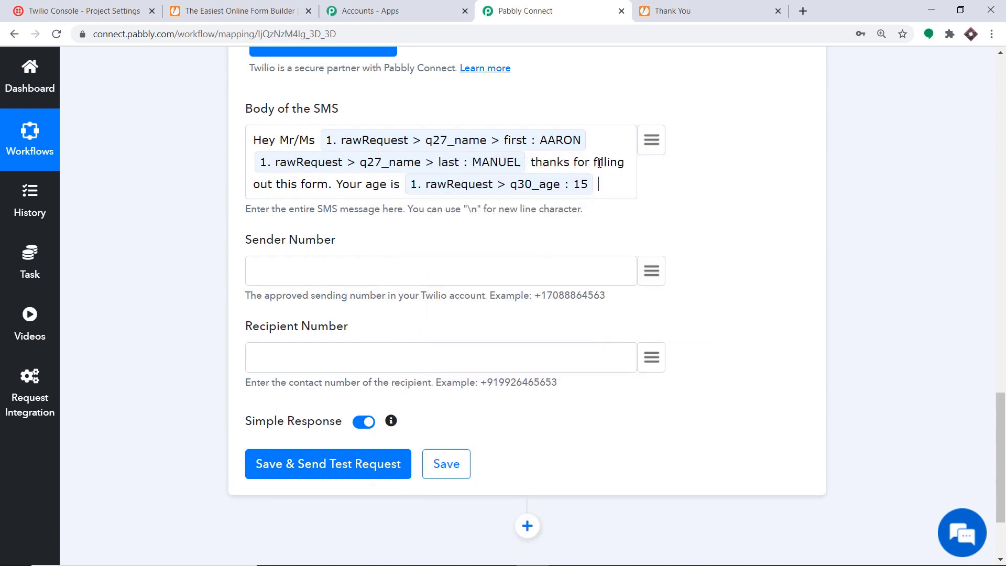
Append 'and your email' and the mapped q26_email field to the SMS body.
type("and your email")
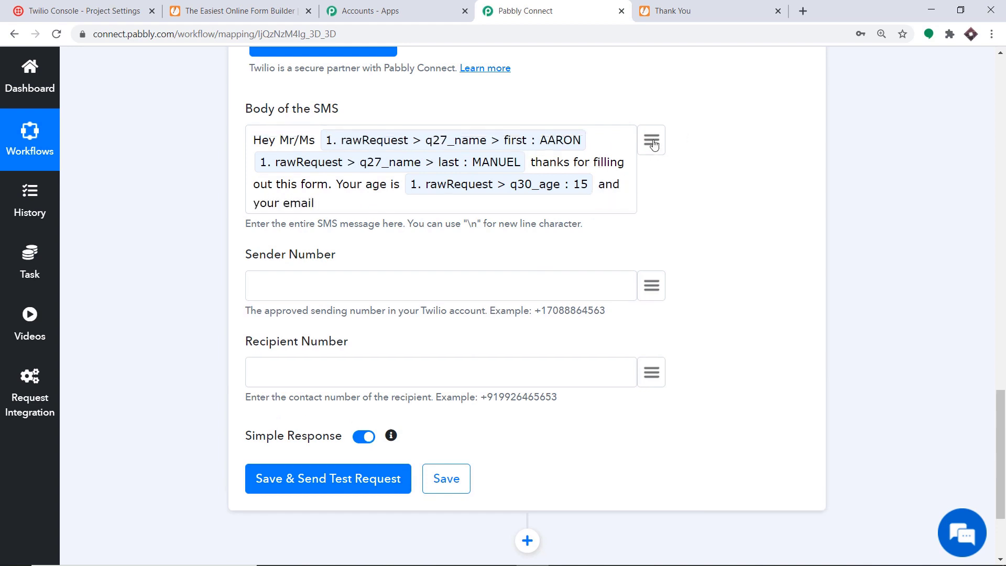
left_click(651, 141)
type("aar")
scroll(574, 262, "down", 3)
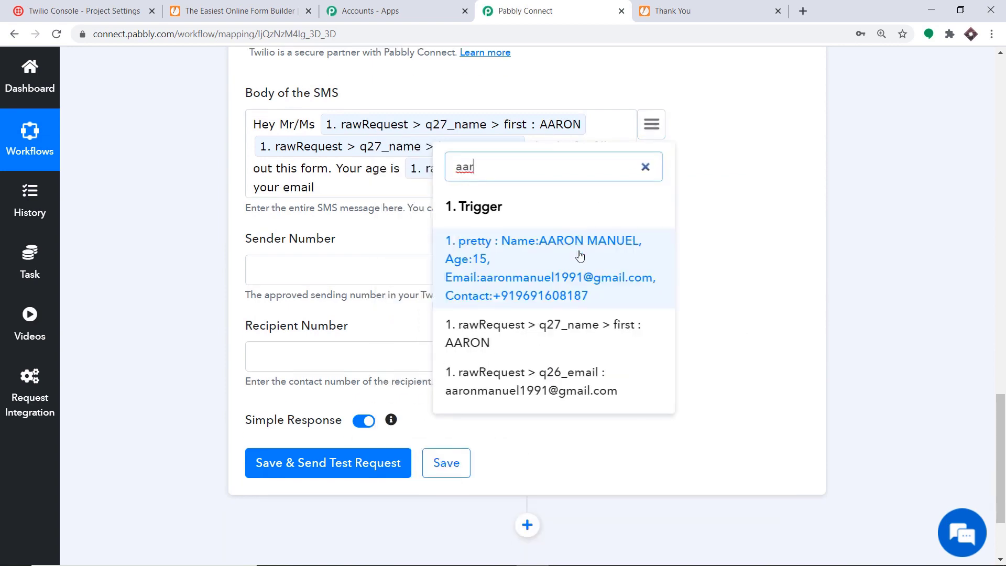
left_click(544, 271)
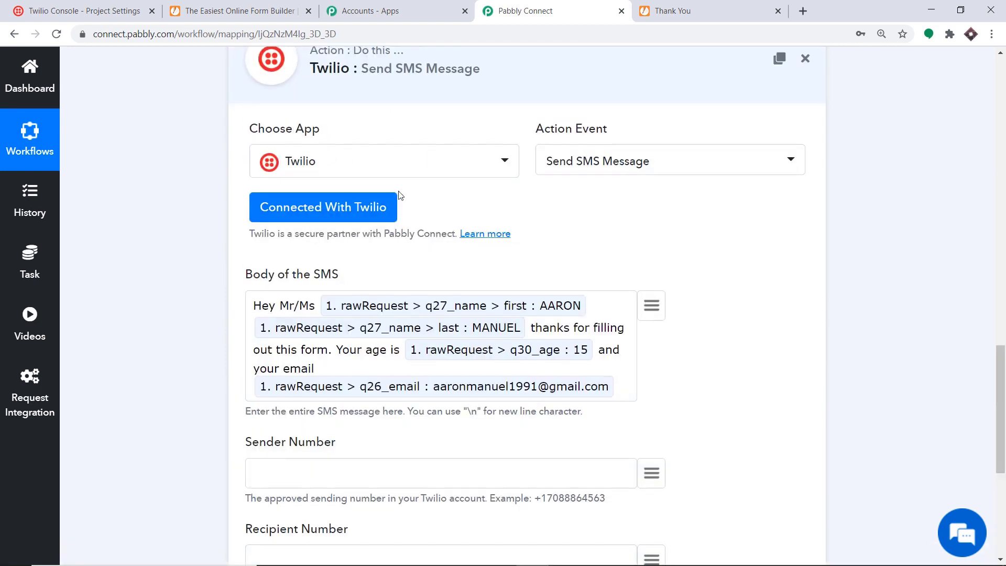
scroll(440, 203, "down", 4)
scroll(439, 203, "down", 3)
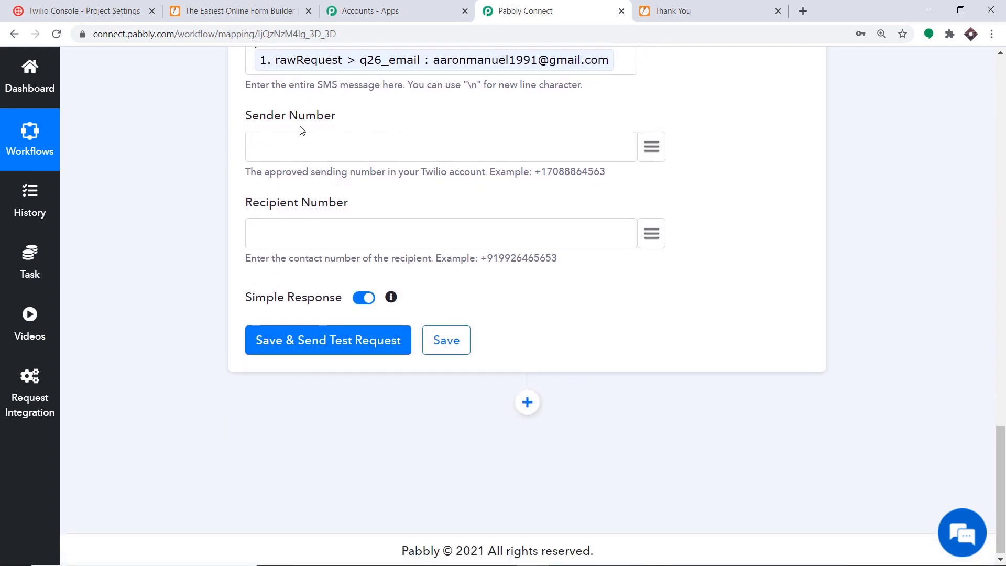
Paste the Twilio sending number into Sender Number and map Recipient Number to q28_contact.
right_click(254, 144)
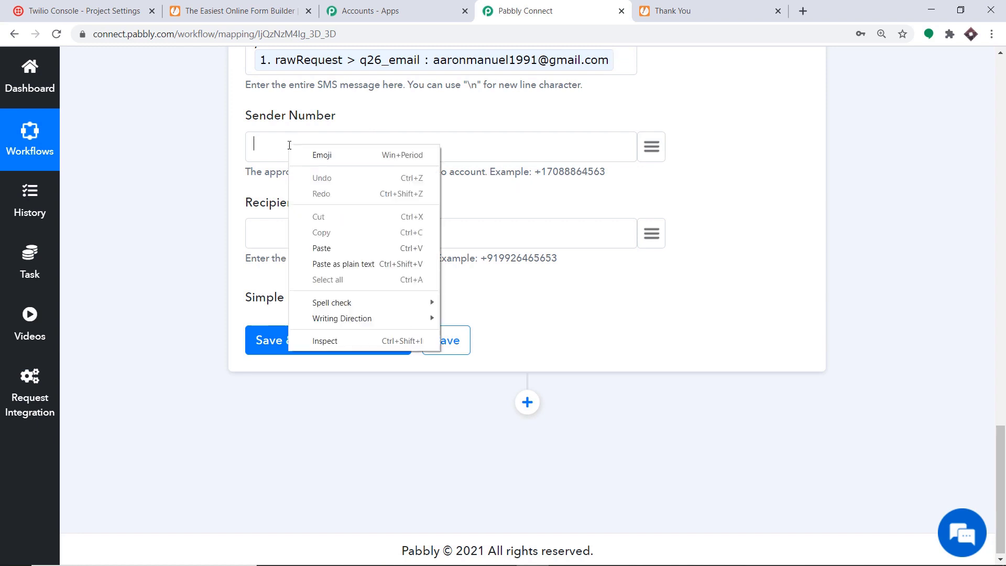
left_click(333, 251)
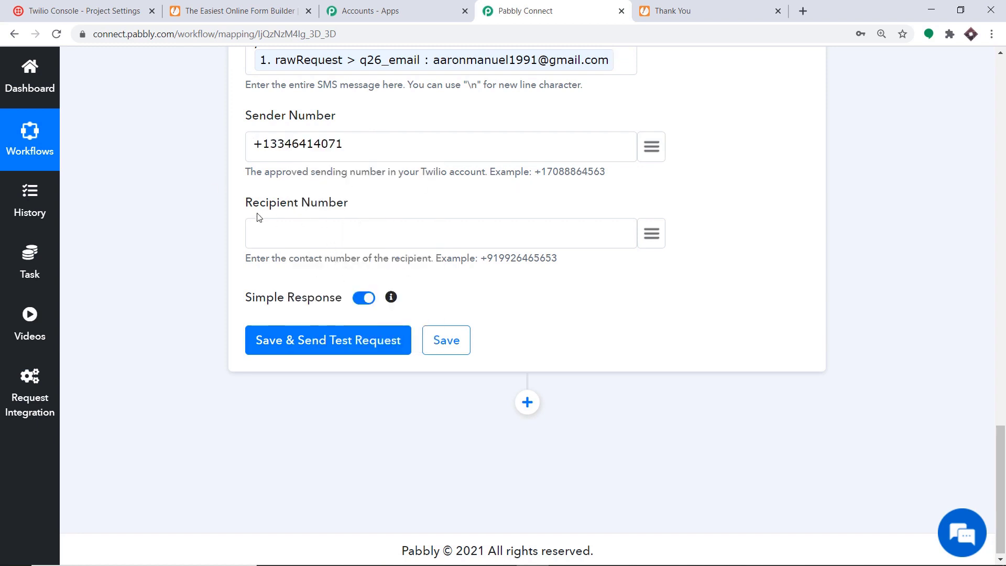
scroll(360, 208, "up", 2)
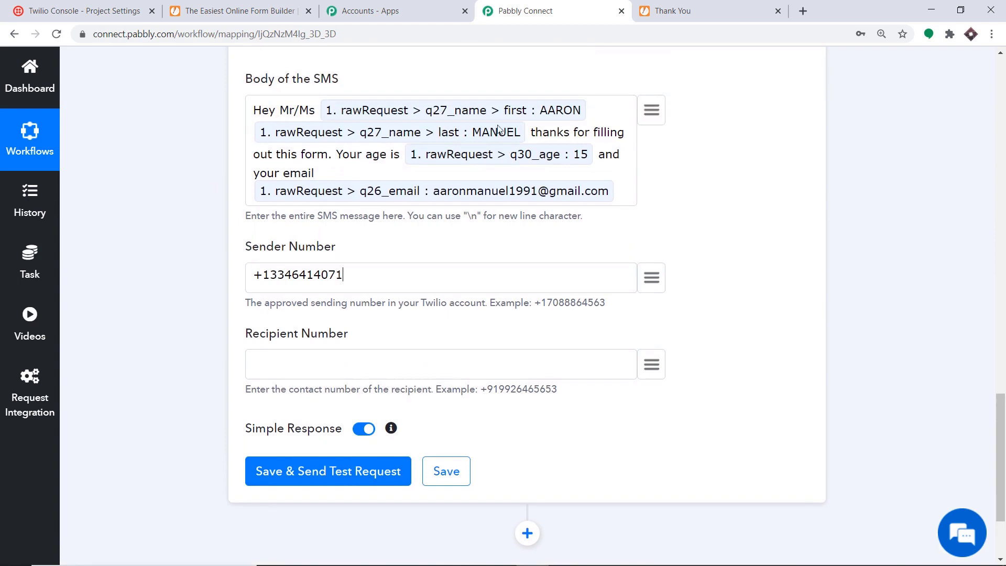
scroll(665, 346, "down", 2)
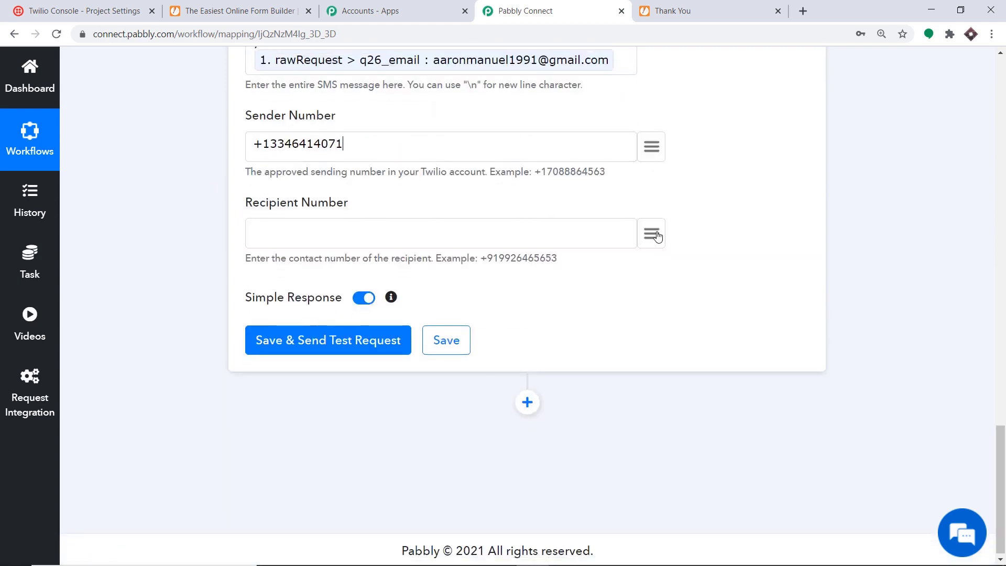
left_click(526, 248)
scroll(614, 309, "down", 6)
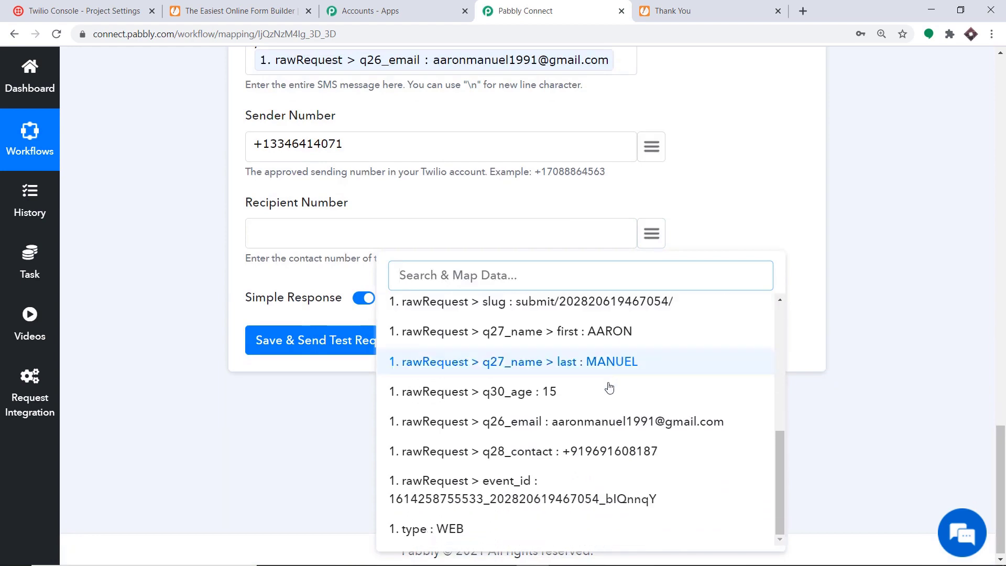
left_click(607, 451)
scroll(372, 241, "up", 3)
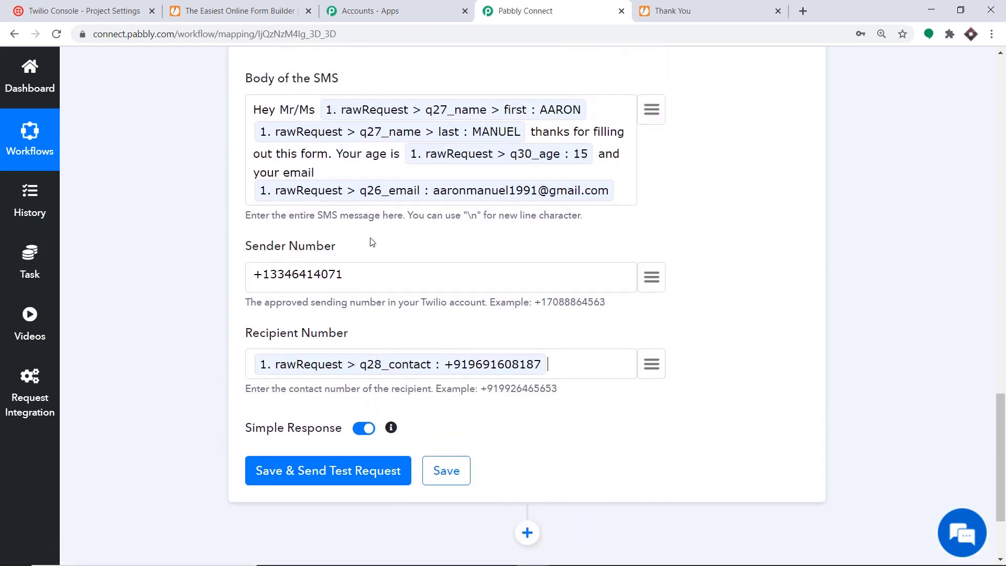
scroll(314, 293, "down", 3)
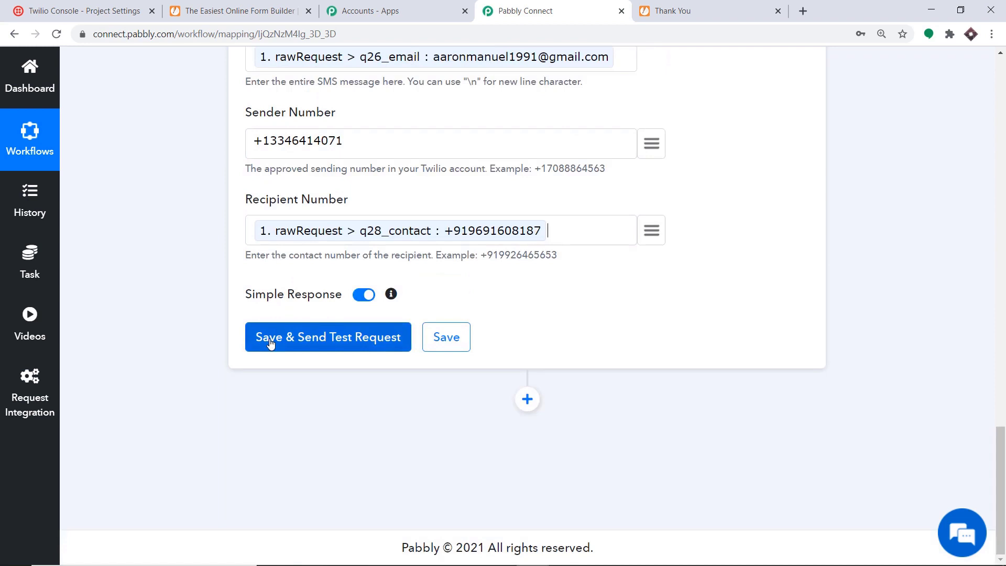
Save the Twilio step, send a test SMS, and collapse the JotForm trigger.
left_click(321, 337)
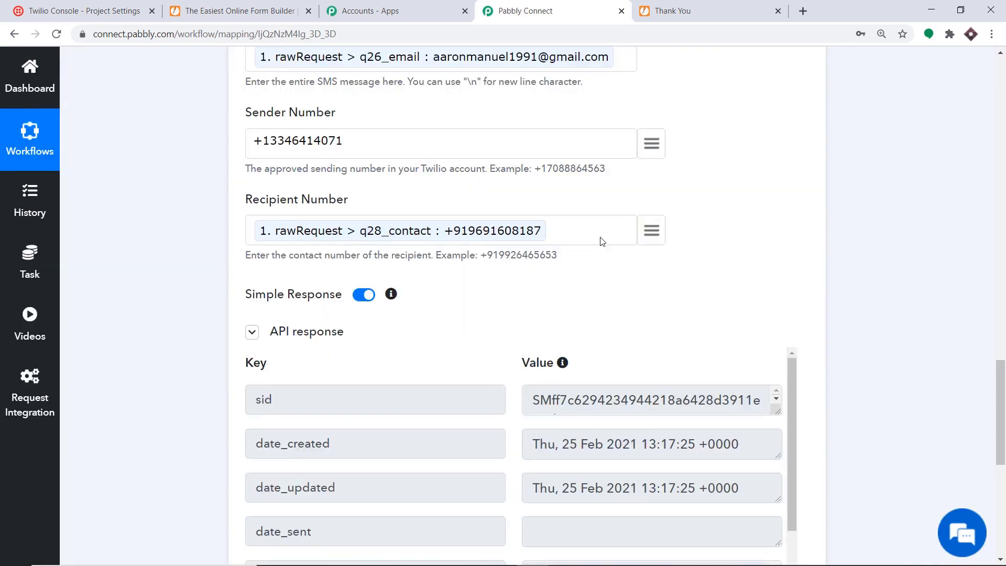
scroll(601, 239, "down", 1)
scroll(602, 241, "up", 3)
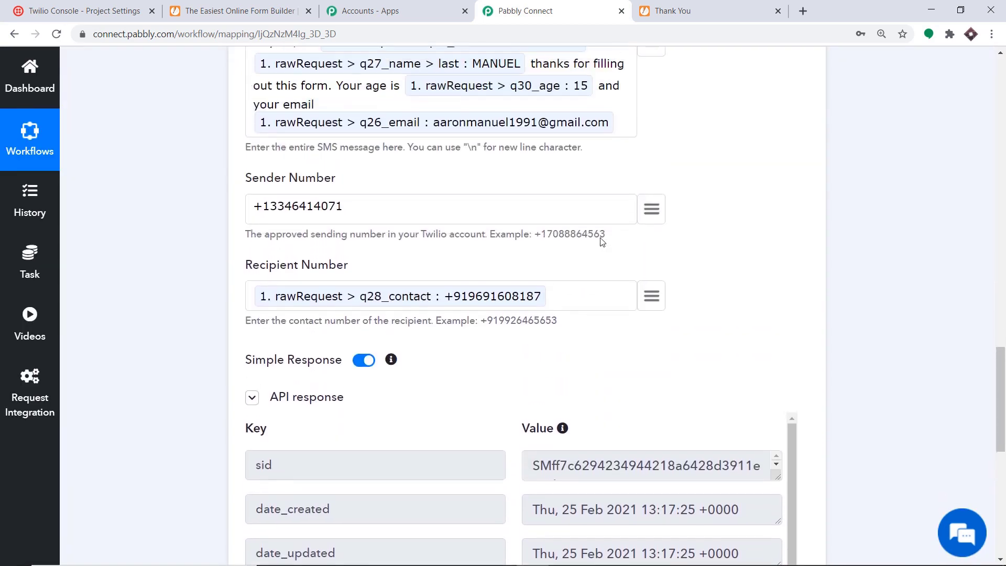
scroll(599, 256, "up", 1)
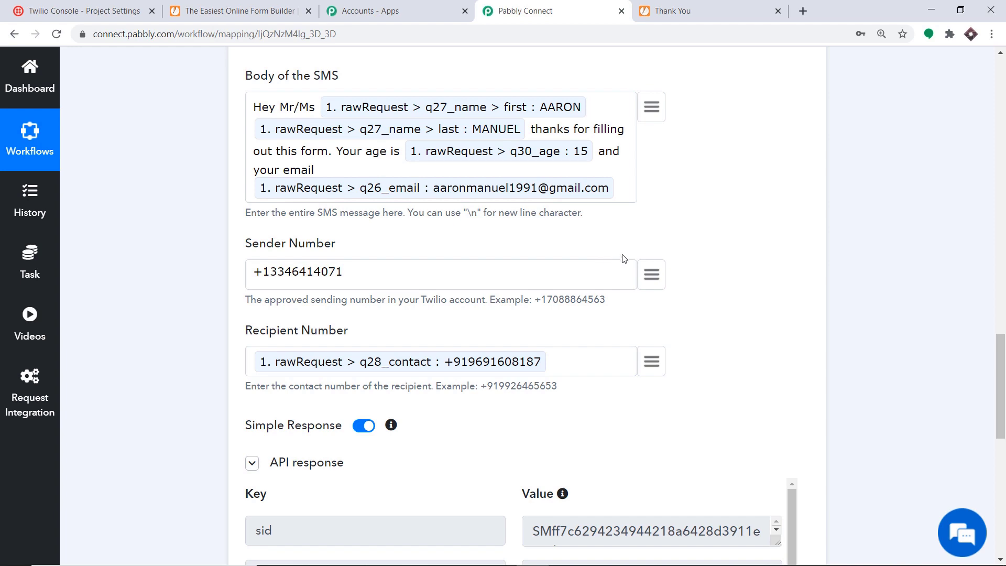
scroll(622, 308, "up", 9)
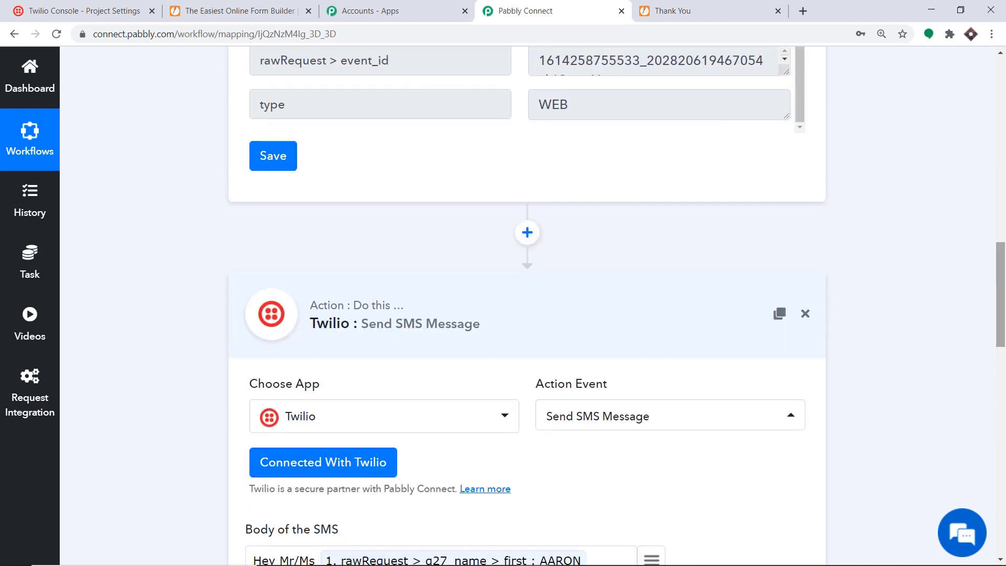
scroll(553, 166, "up", 15)
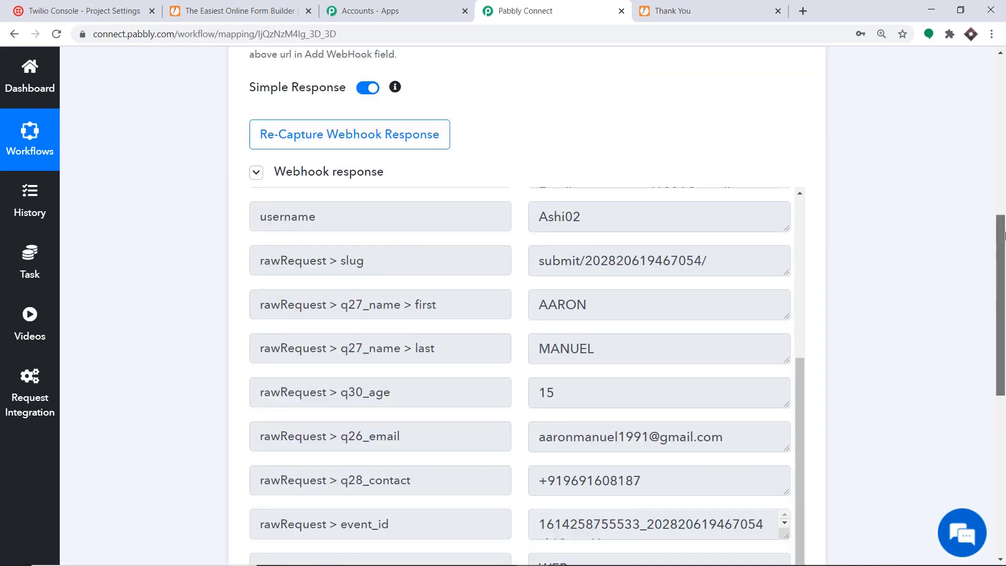
left_click(553, 165)
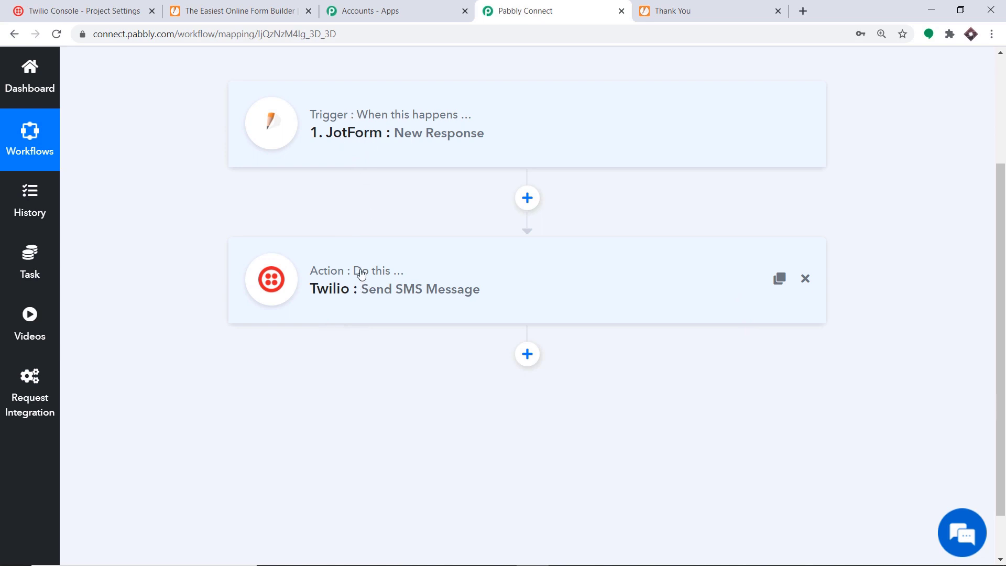
Copy the Kid's Registration Form's public link from JotForm and load it in a new tab.
left_click(251, 8)
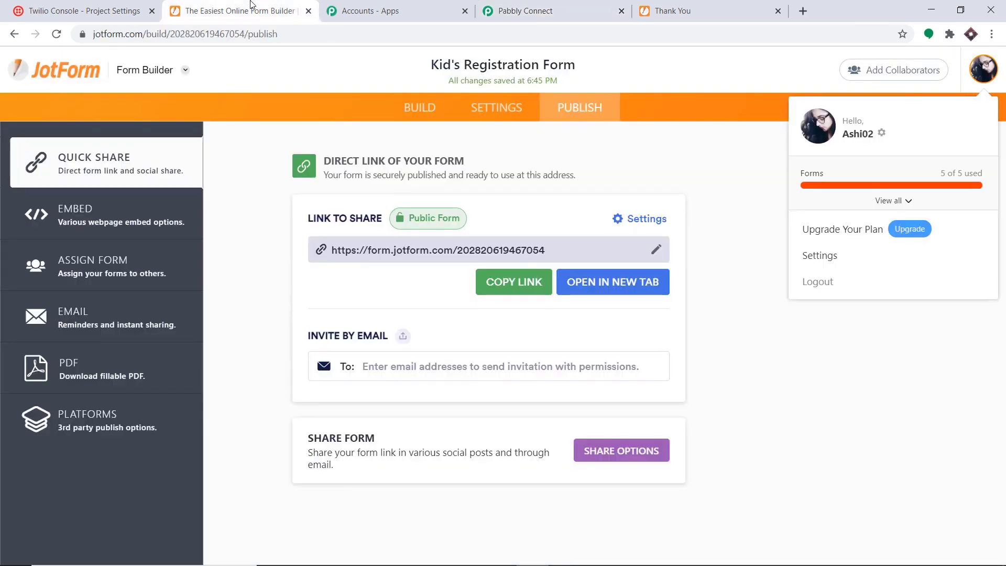
left_click(545, 284)
left_click(805, 11)
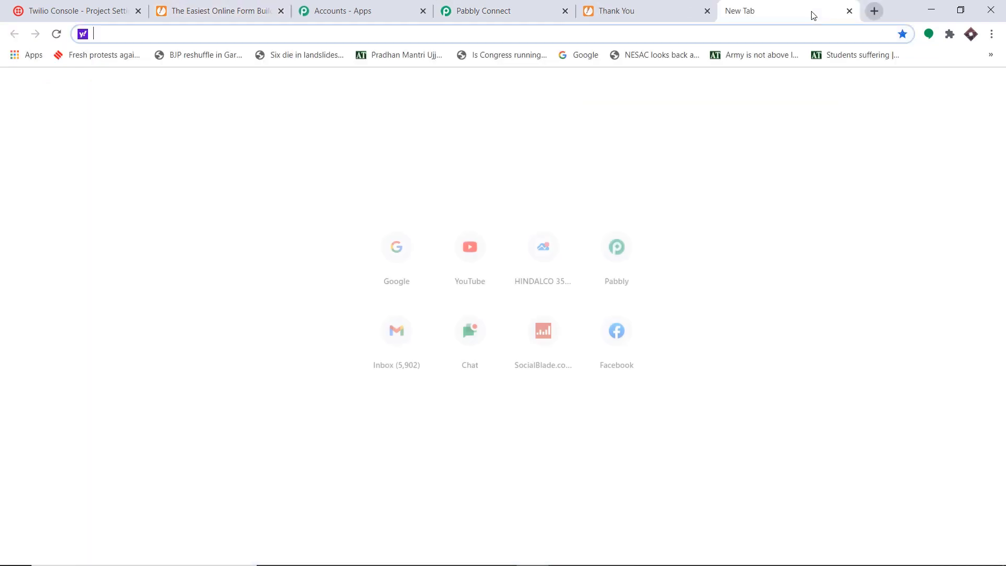
key("ctrl+v")
key("Return")
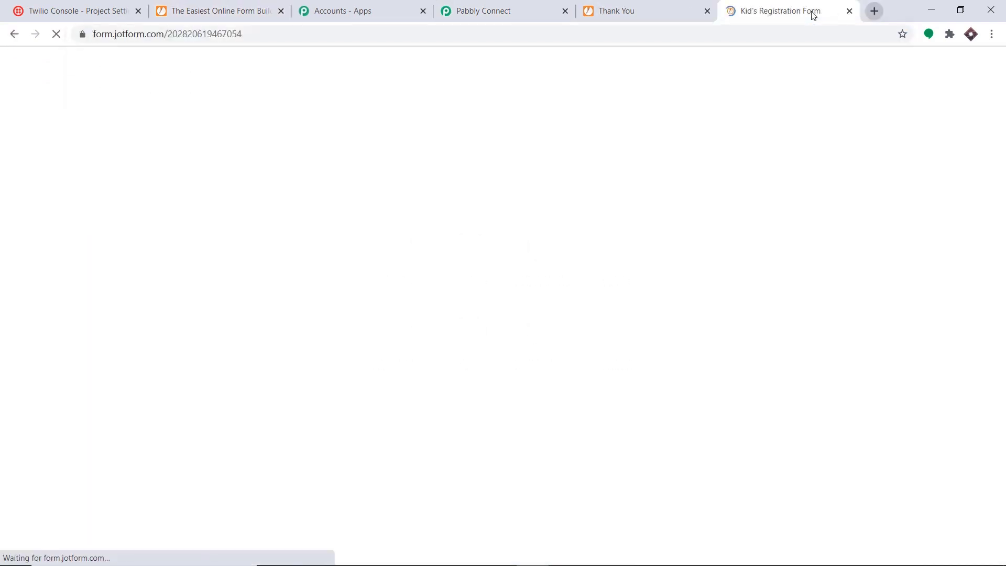
Autofill the form from a saved entry, enter age 14, pick a saved contact number, and submit.
left_click(435, 149)
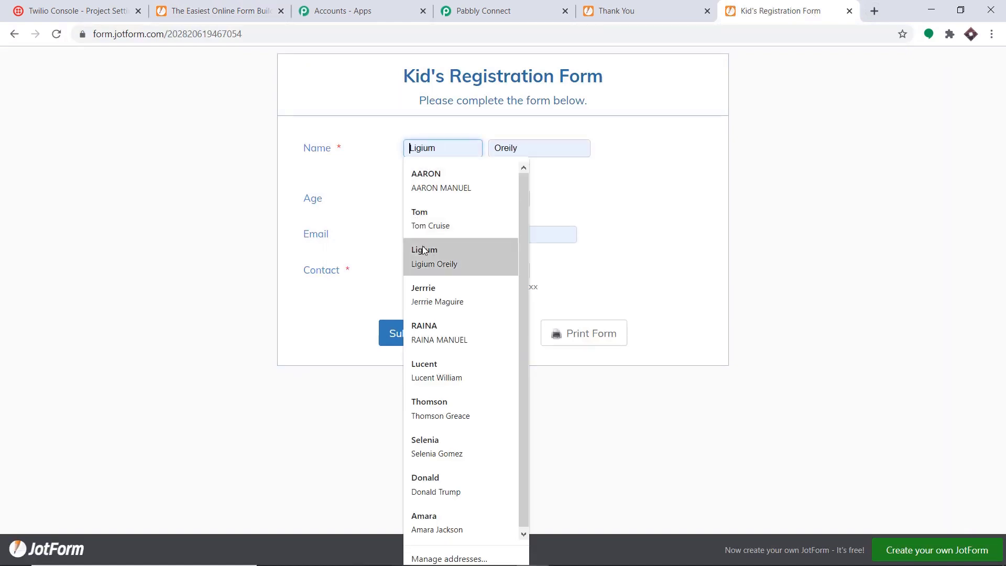
left_click(429, 215)
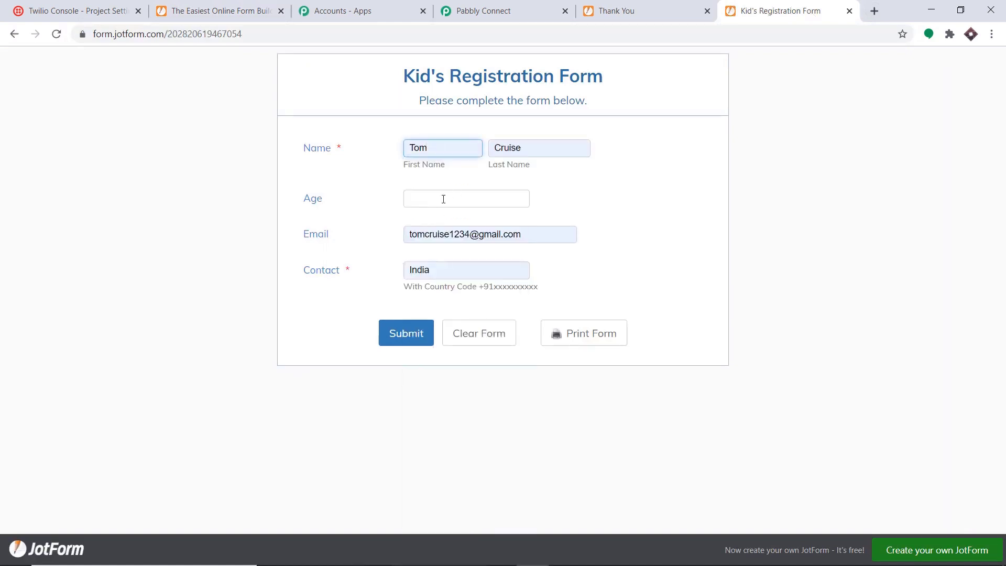
left_click(443, 199)
type("14")
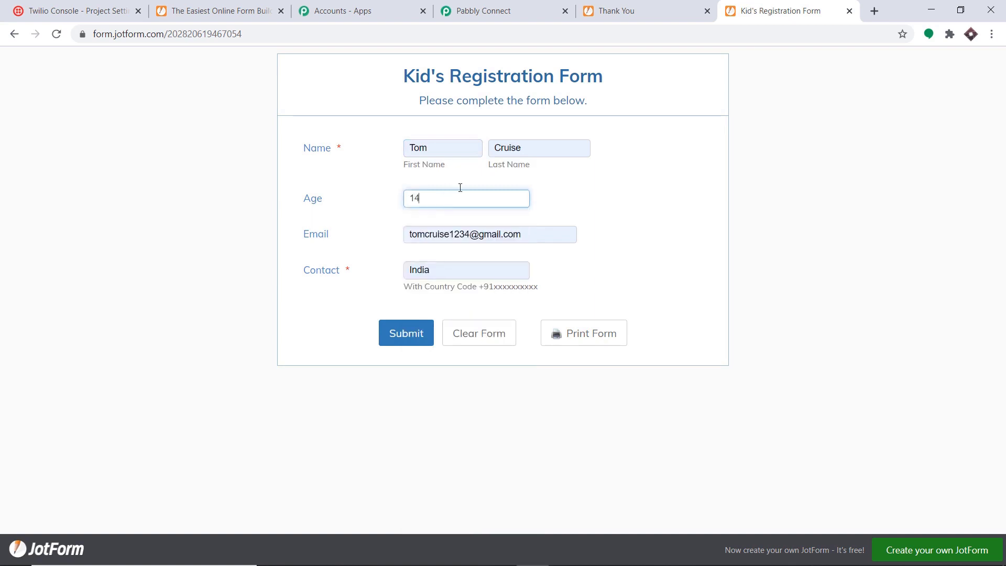
left_click(608, 195)
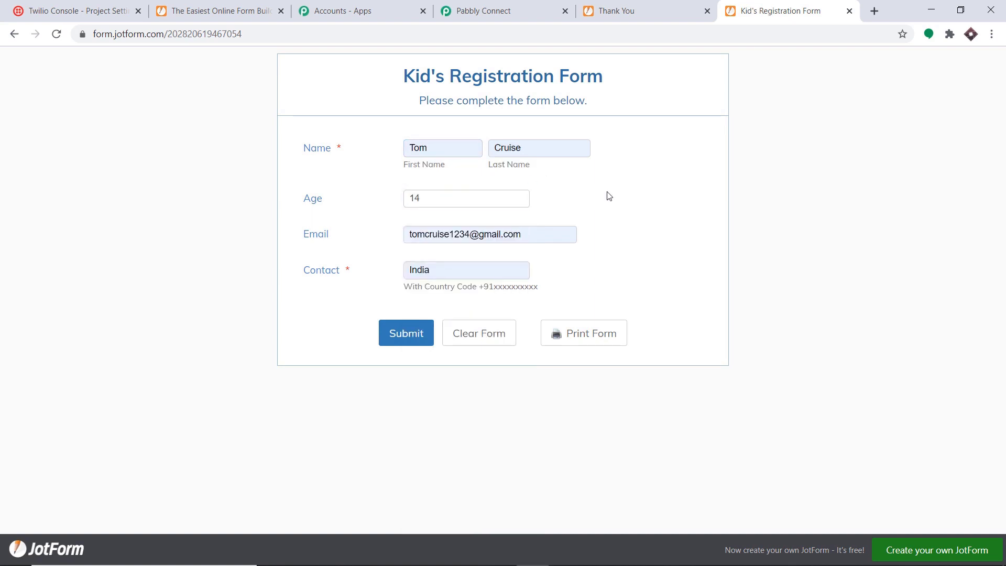
double_click(451, 269)
key("BackSpace")
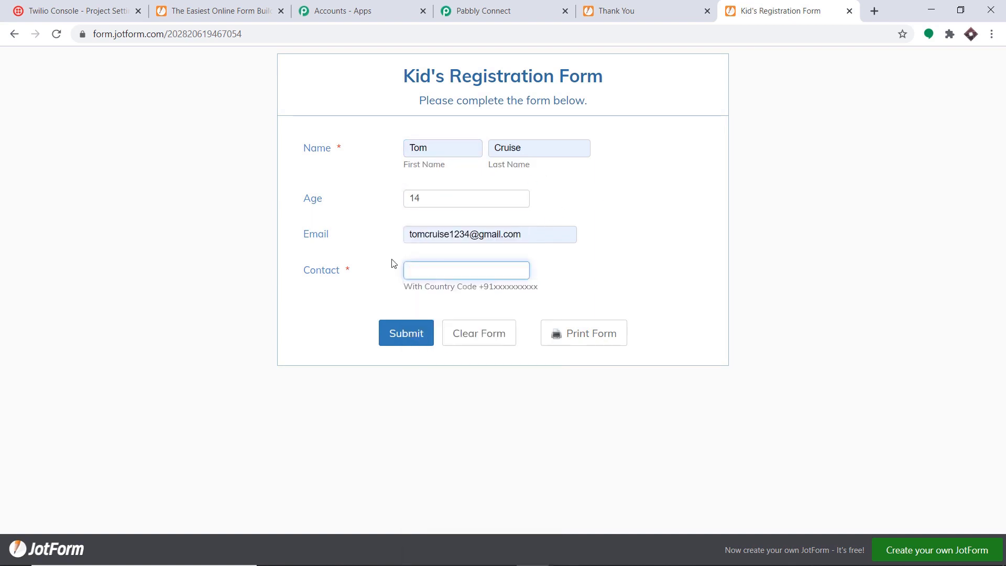
type("+")
left_click(411, 316)
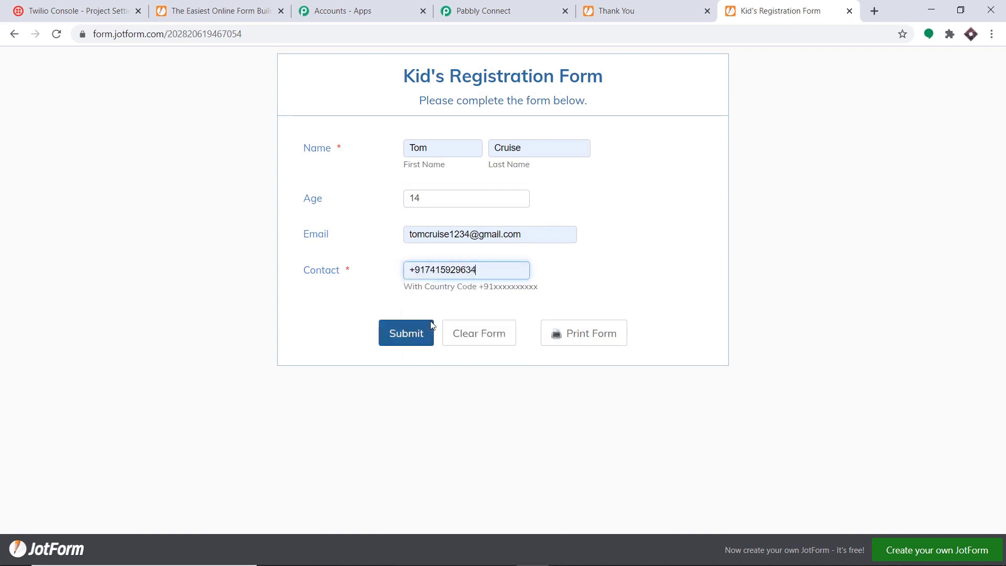
left_click(408, 338)
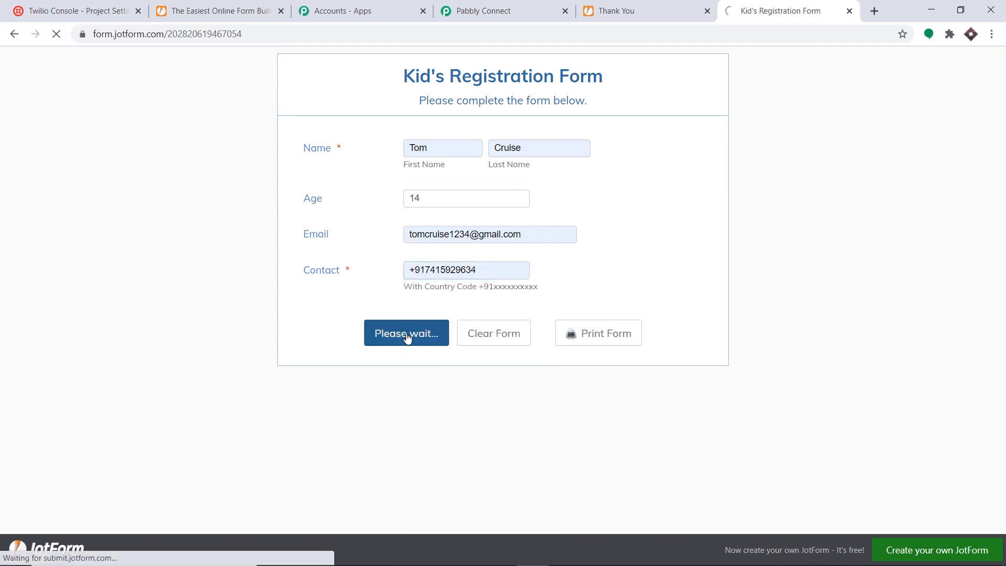
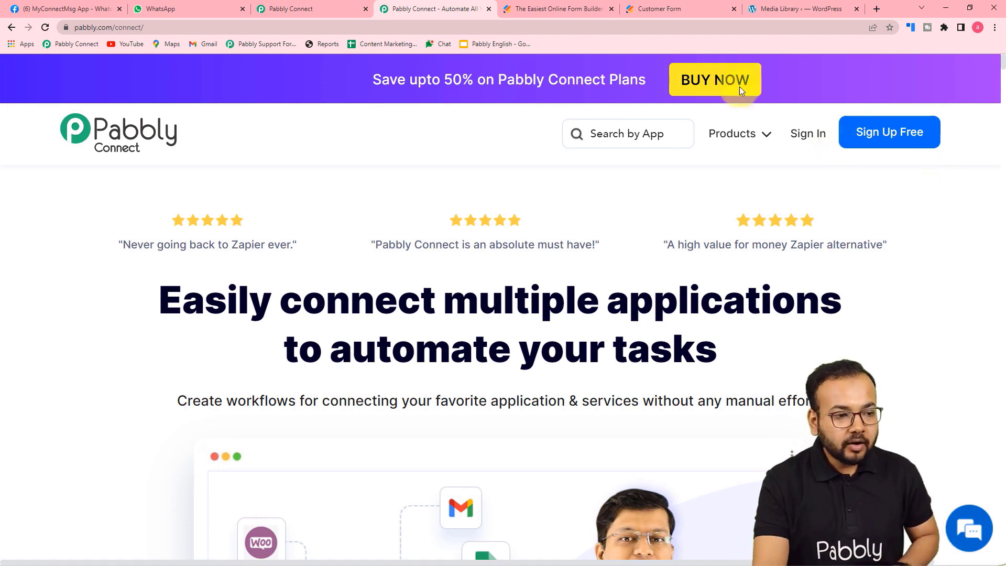
Create a workflow named 'Jotform to WhatsApp Automation', correcting the name's capital J.
left_click(325, 8)
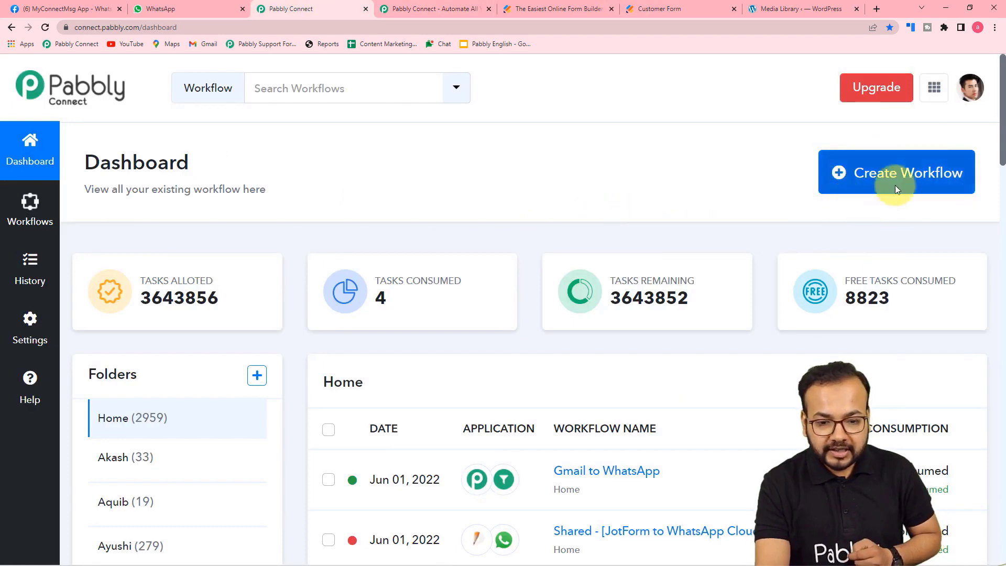
left_click(910, 176)
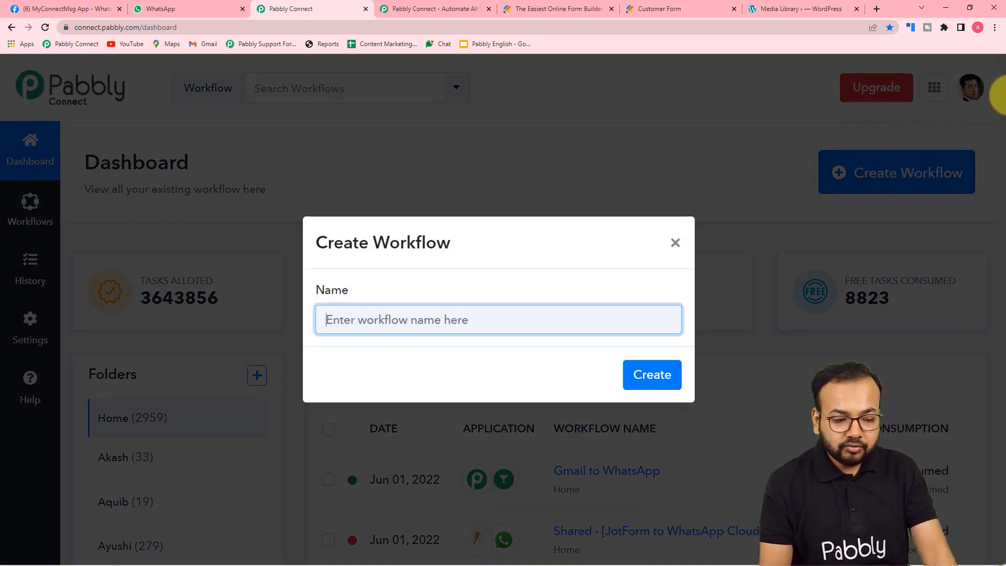
type("jot")
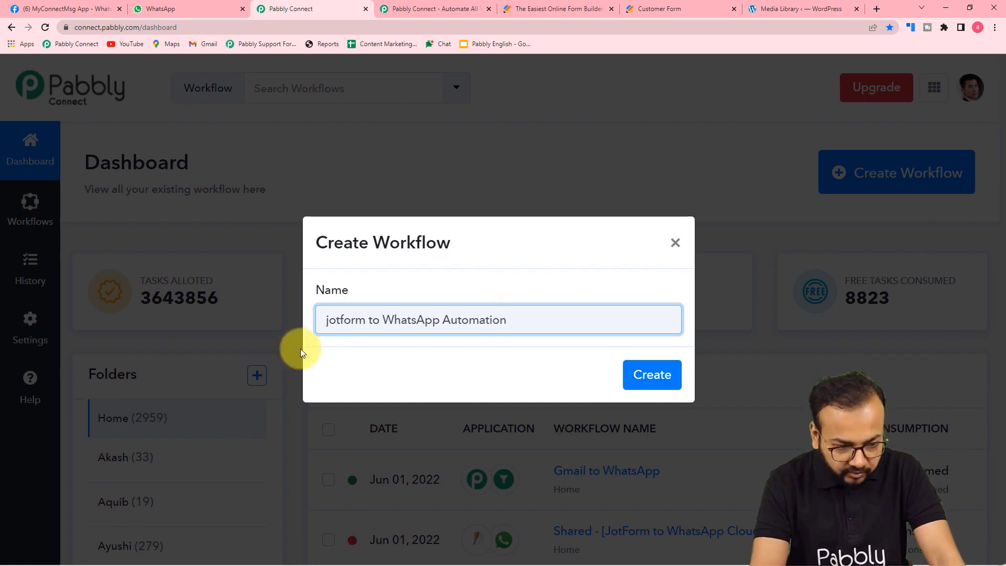
left_click(329, 323)
key("BackSpace")
type("j")
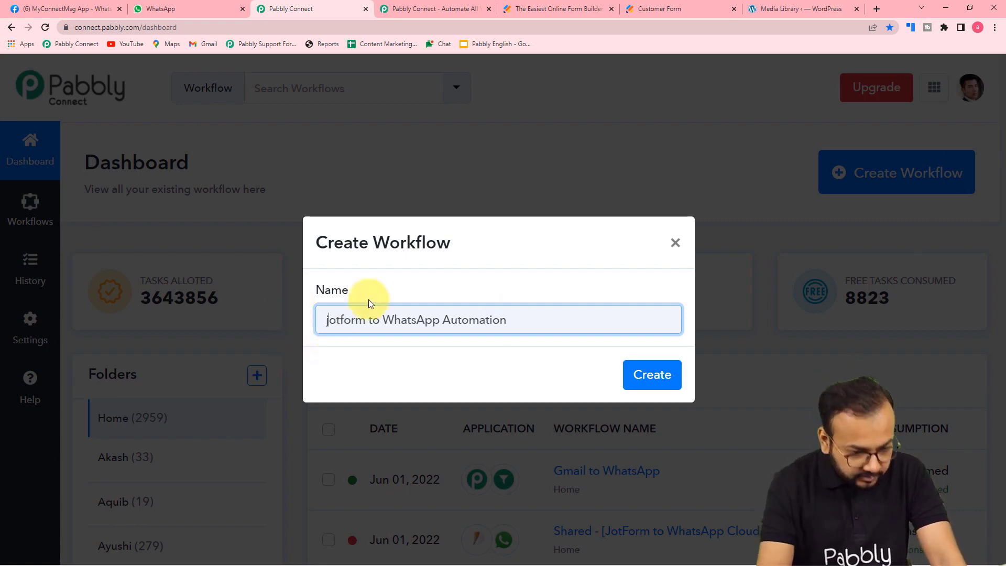
key("BackSpace")
type("J")
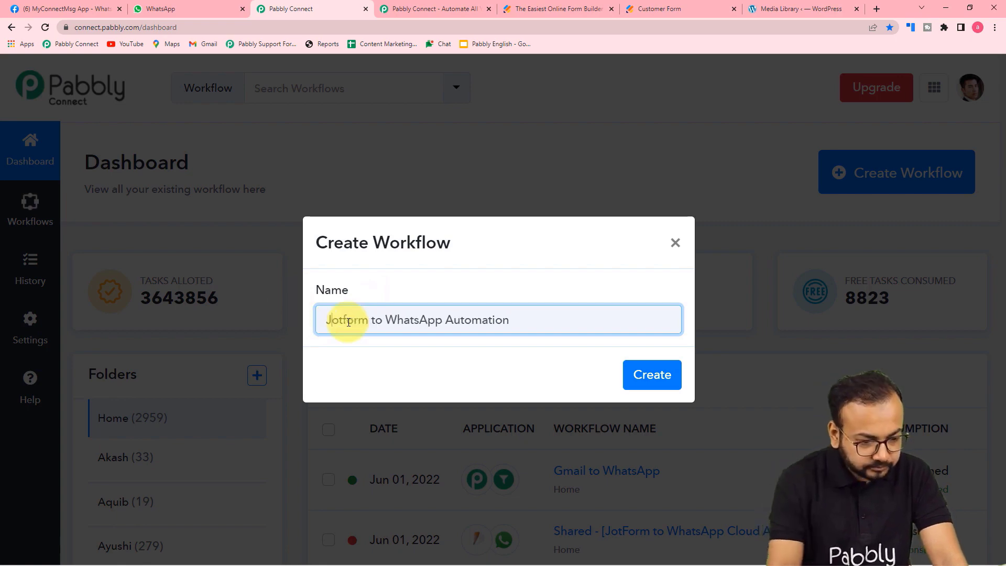
left_click(403, 388)
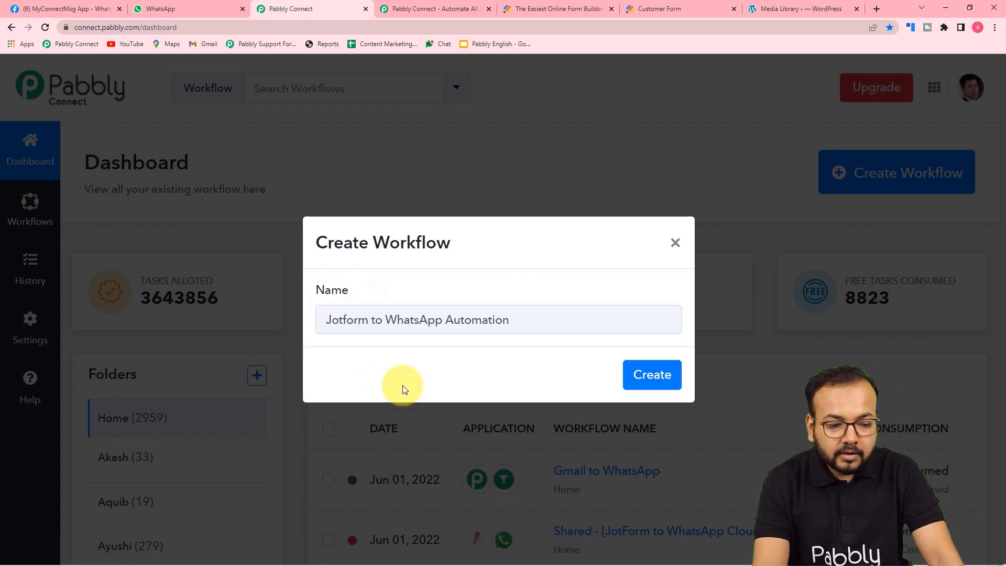
left_click(646, 383)
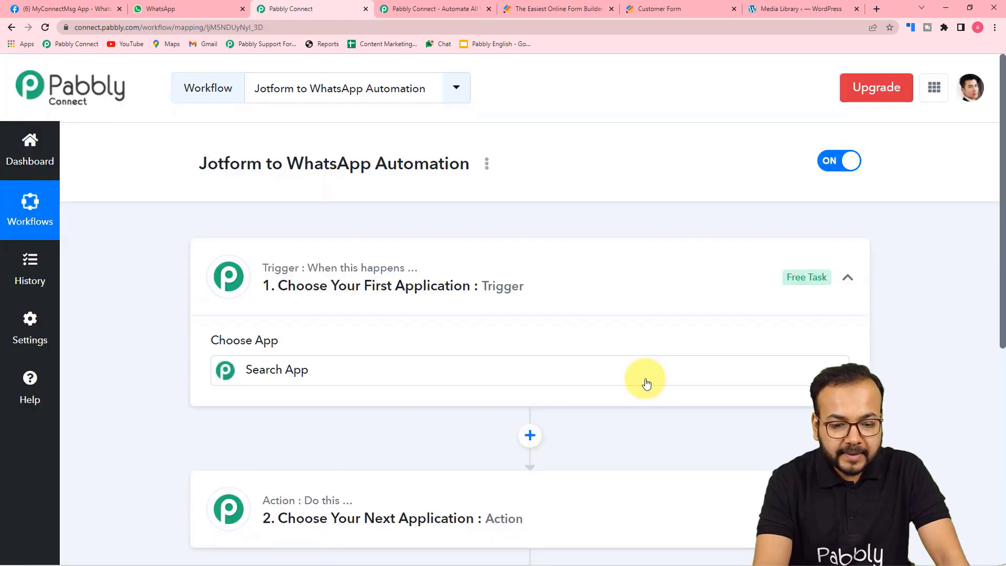
Choose JotForm as the trigger app by searching 'jotf' in Choose App.
left_click(647, 382)
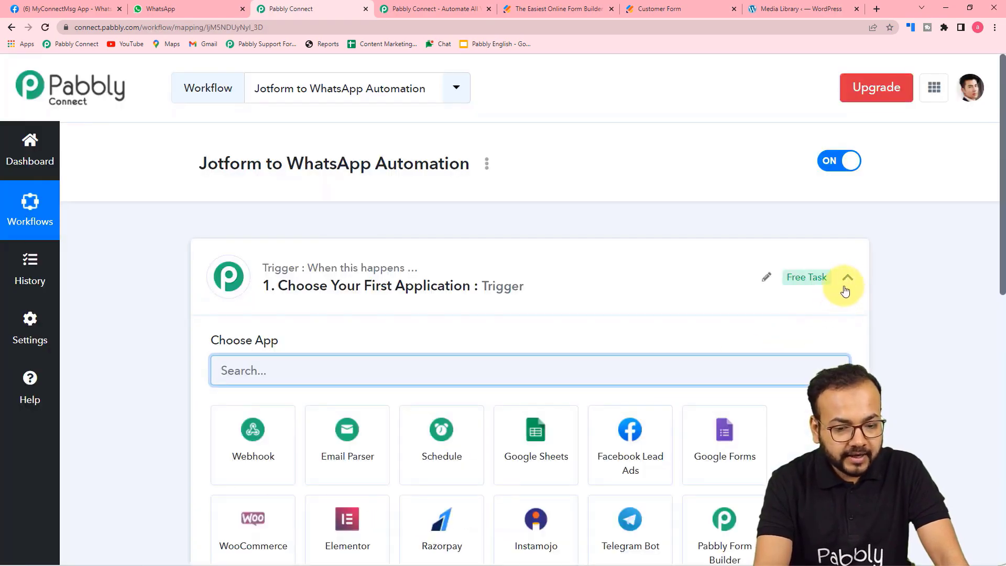
left_click(399, 270)
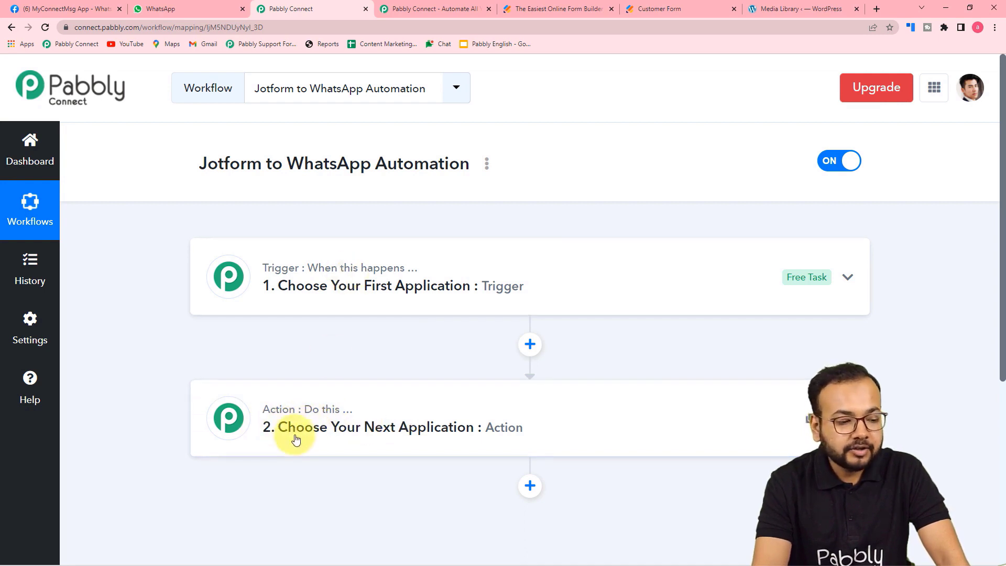
left_click(281, 293)
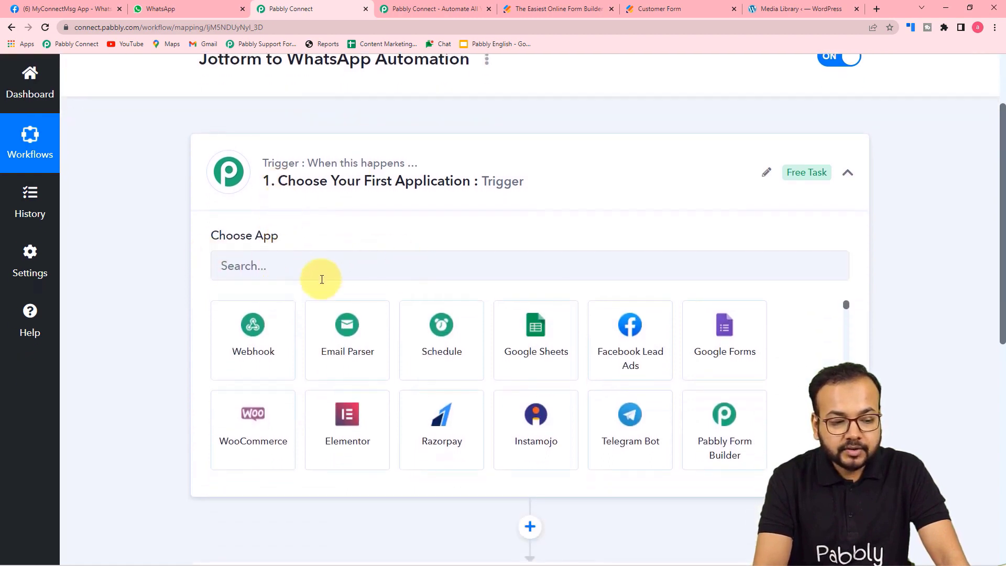
left_click(245, 266)
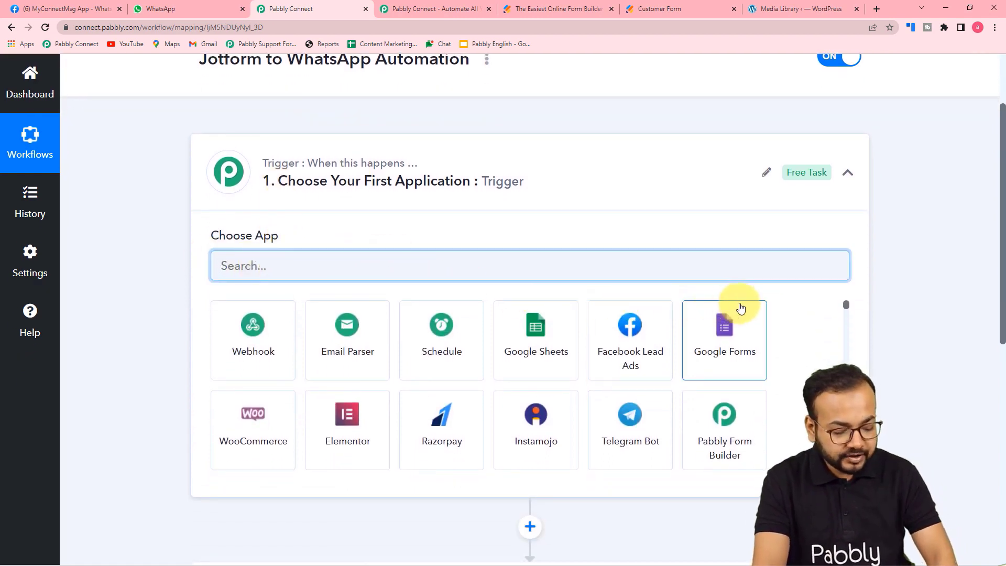
type("jotfor")
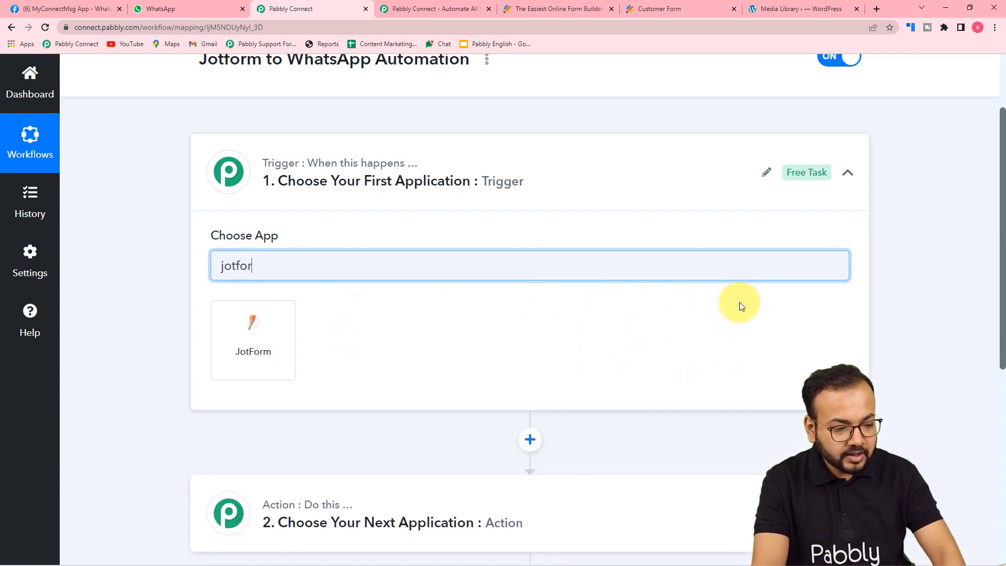
left_click(226, 354)
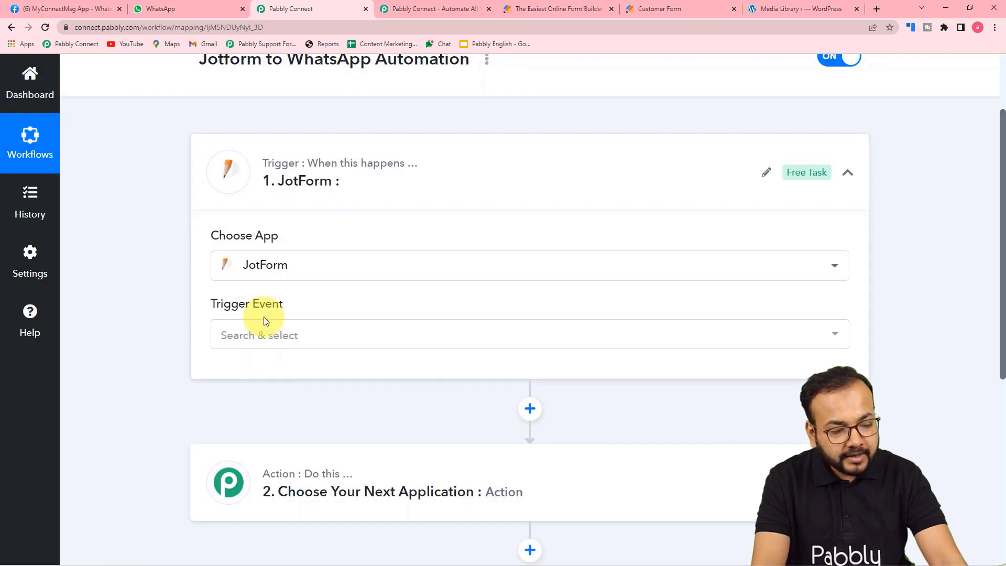
left_click(262, 329)
Pick New Response as the trigger event and review the generated Webhook URL.
left_click(251, 405)
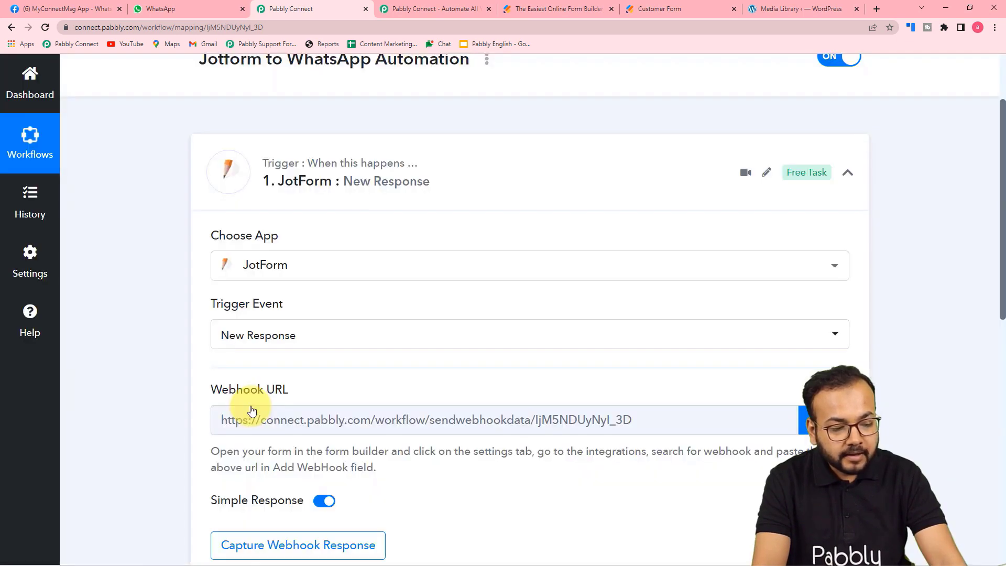
scroll(253, 401, "down", 2)
mouse_move(212, 282)
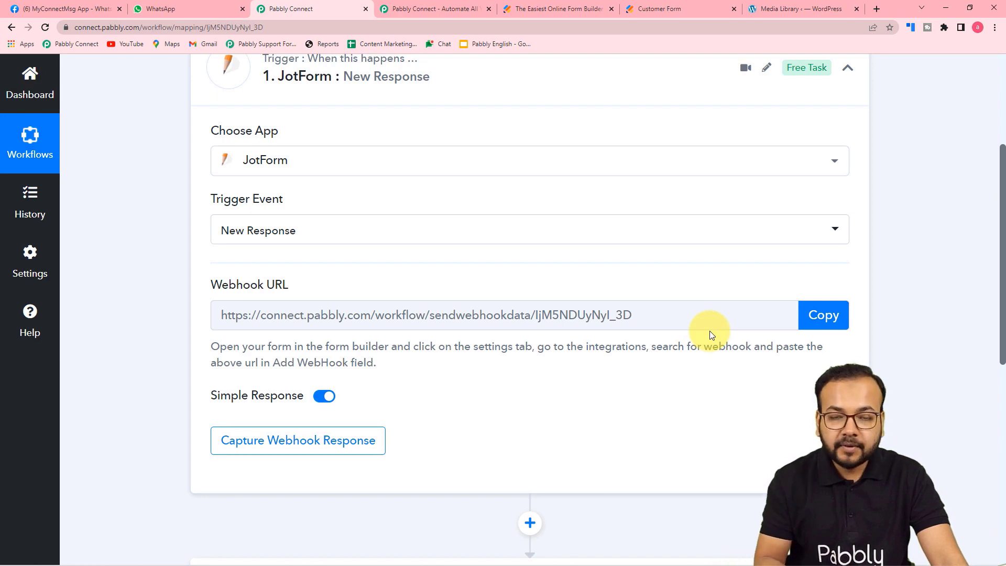
scroll(709, 331, "down", 1)
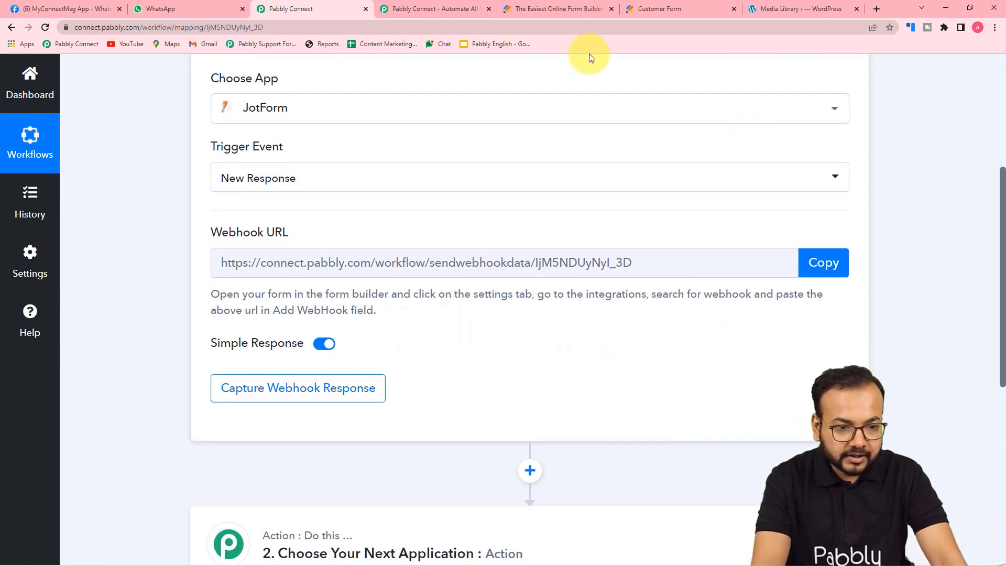
left_click(565, 3)
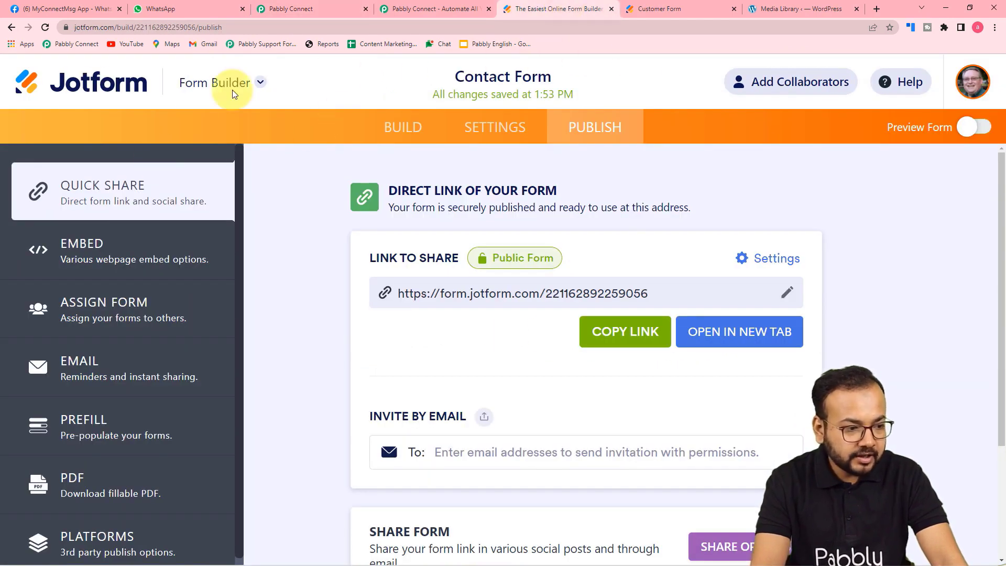
Close the old Customer Form tab and return to Jotform's My Forms list.
left_click(114, 235)
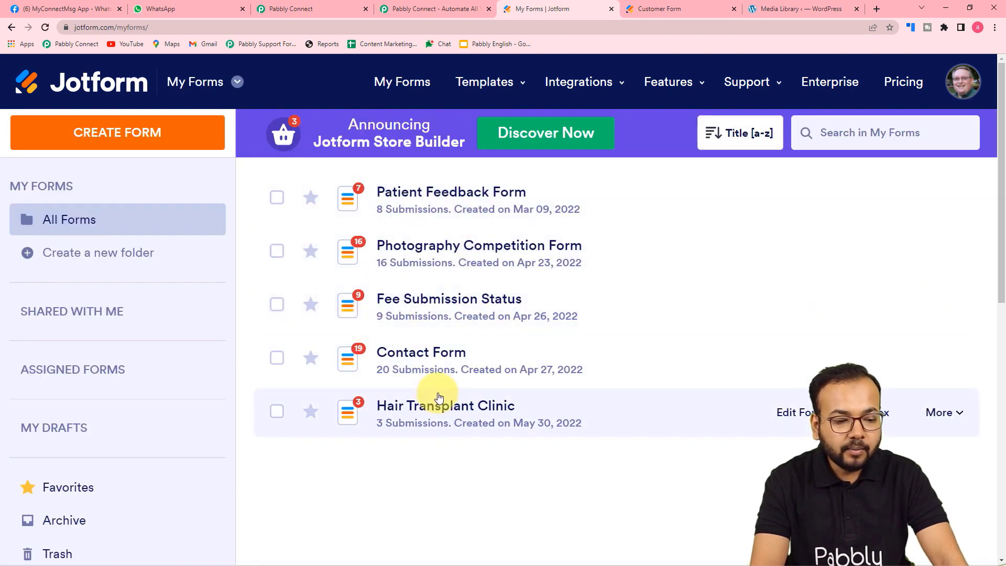
left_click(674, 14)
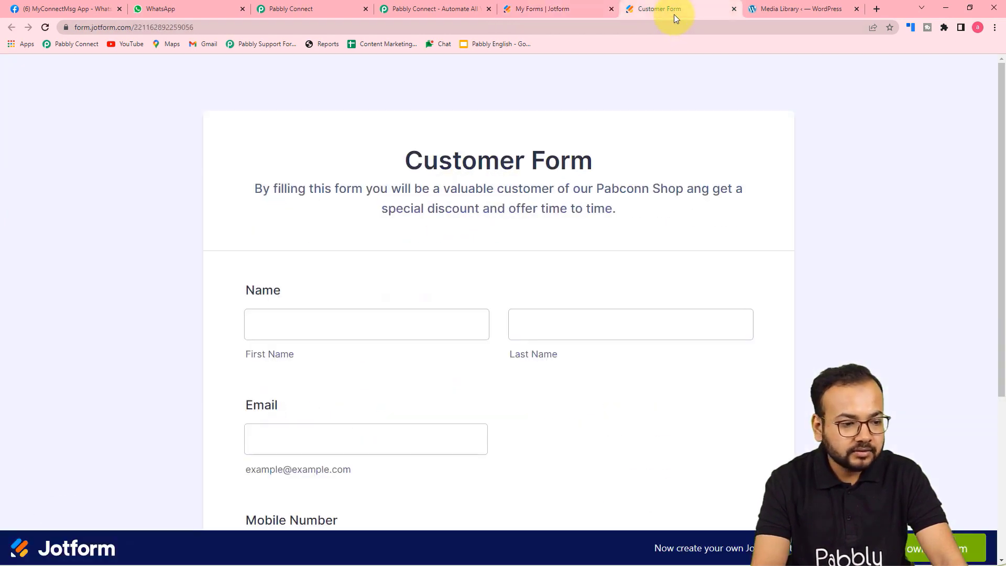
left_click(734, 9)
left_click(564, 8)
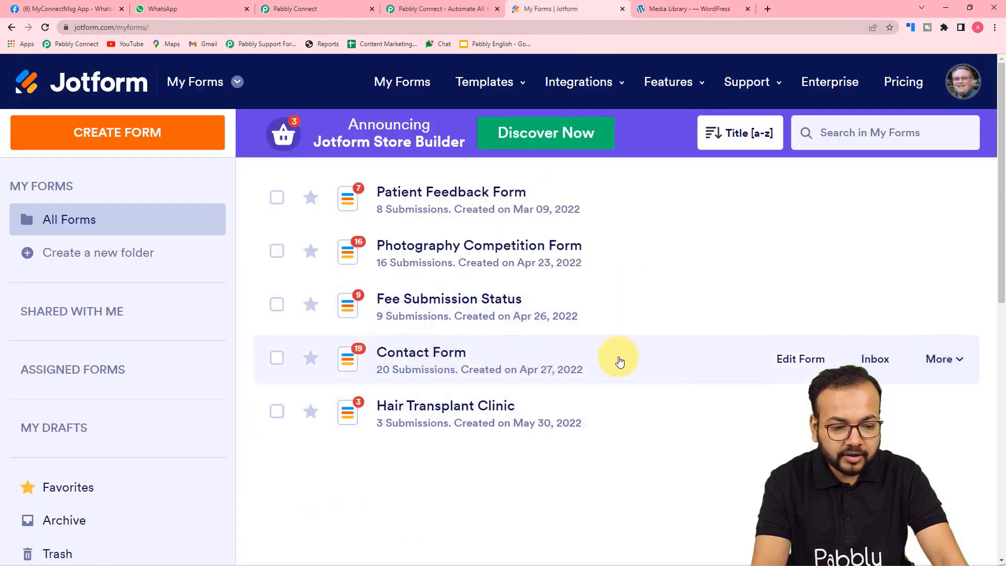
View the Contact Form live and open its Settings in the Form Builder.
left_click(956, 361)
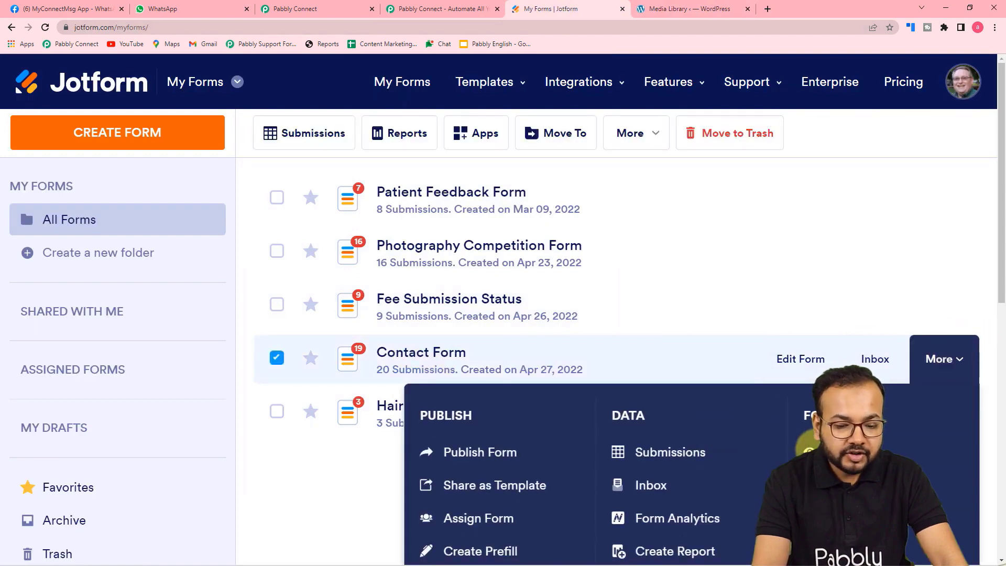
left_click(810, 448)
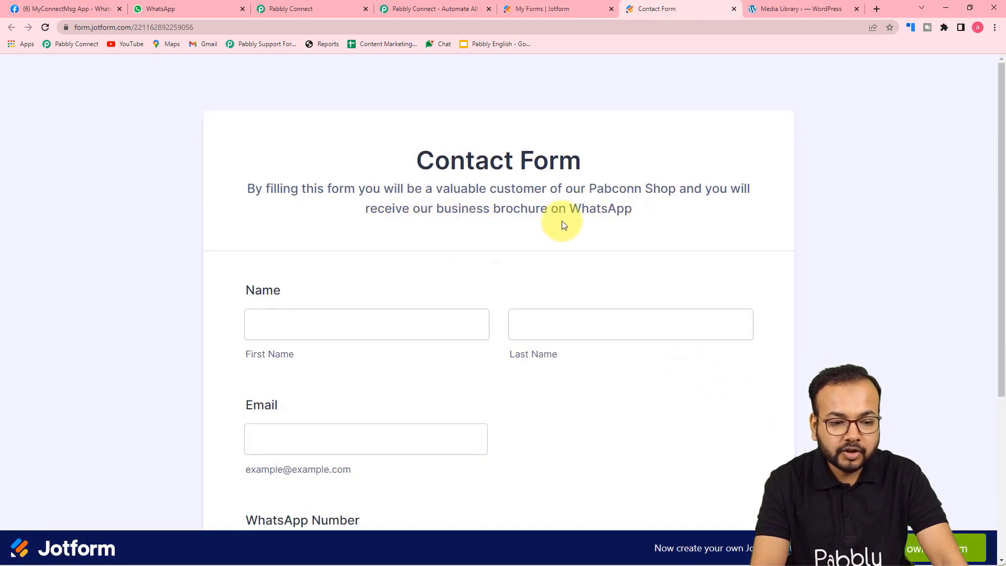
left_click(549, 9)
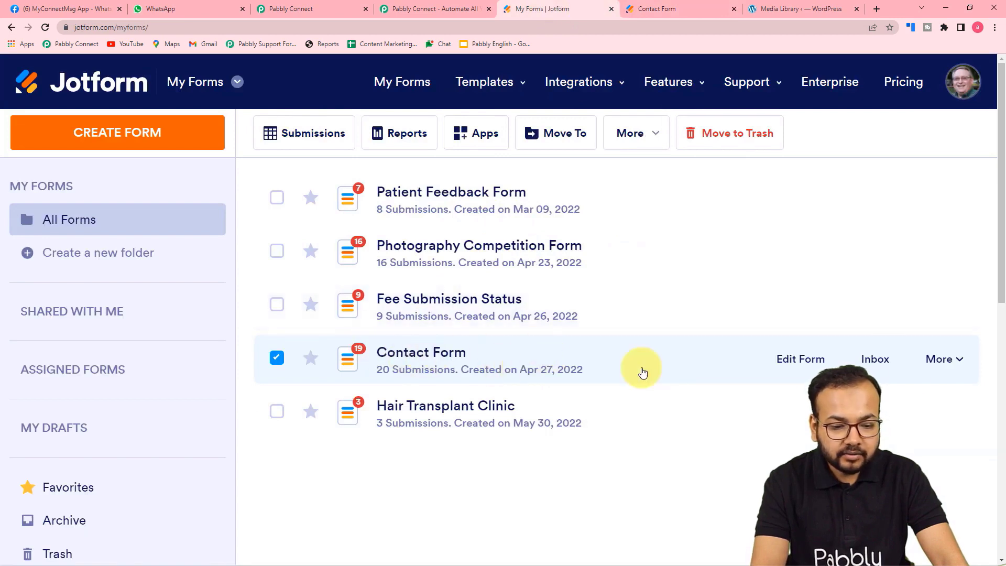
left_click(949, 362)
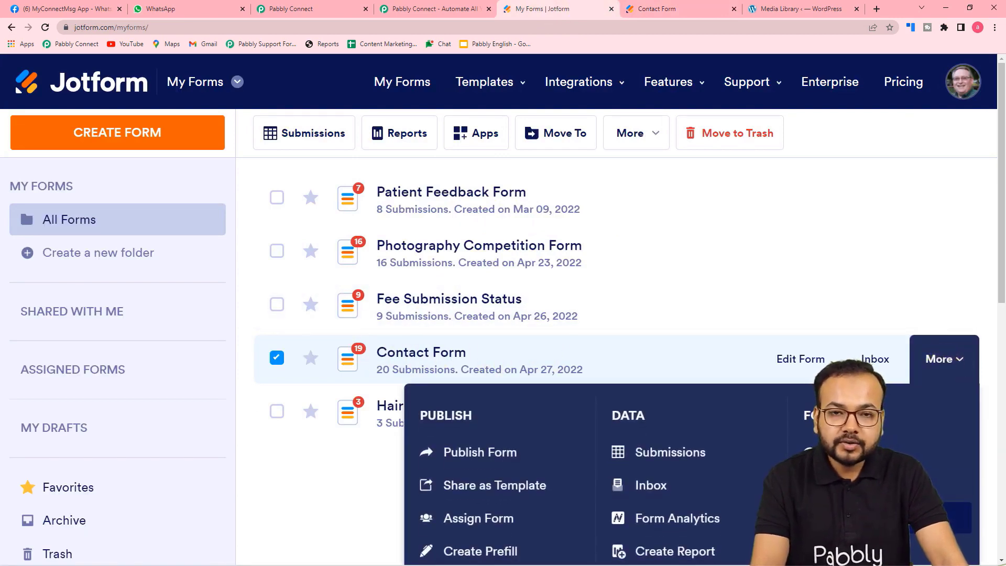
left_click(838, 518)
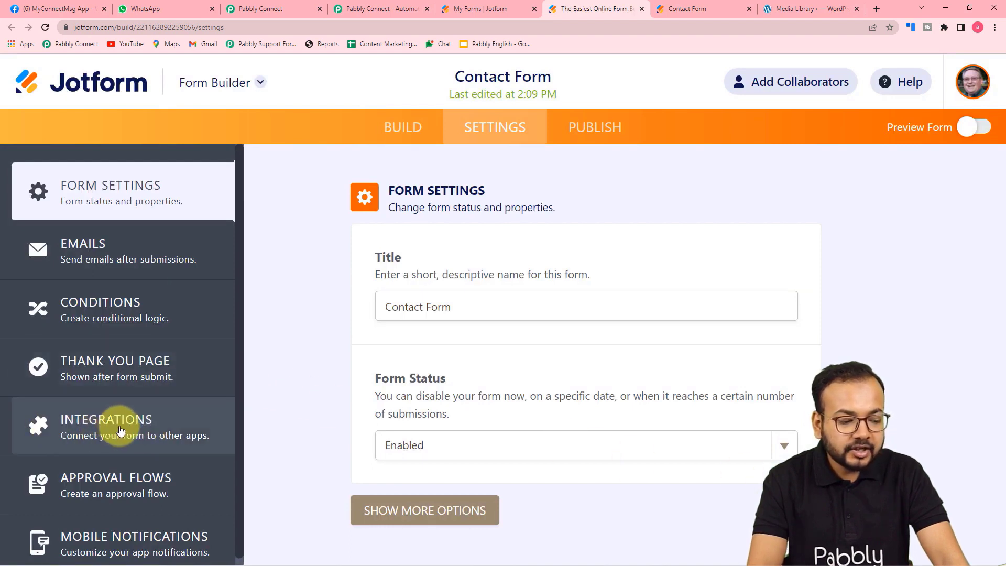
Remove the Contact Form's existing WebHooks integration in Settings > Integrations.
left_click(93, 427)
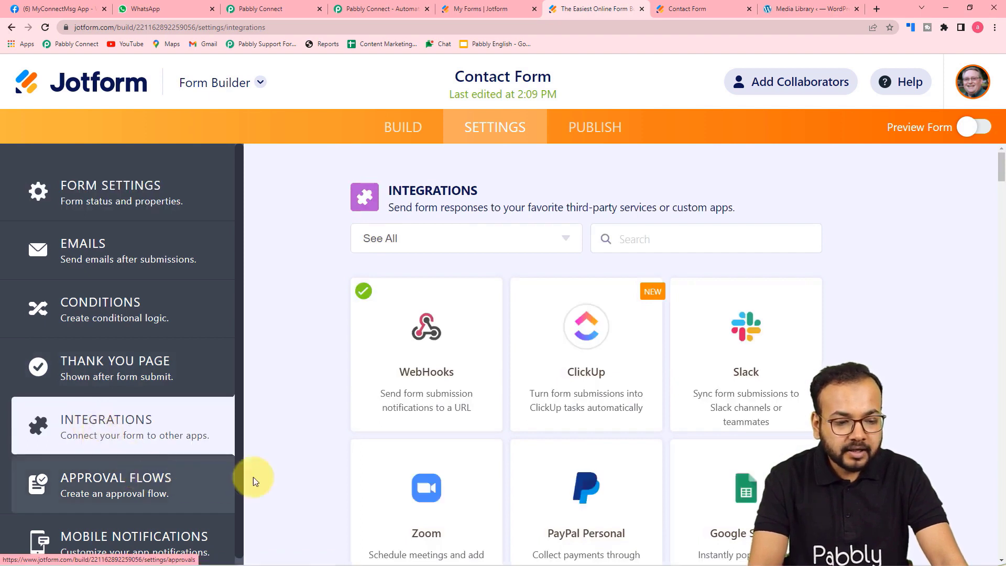
left_click(421, 386)
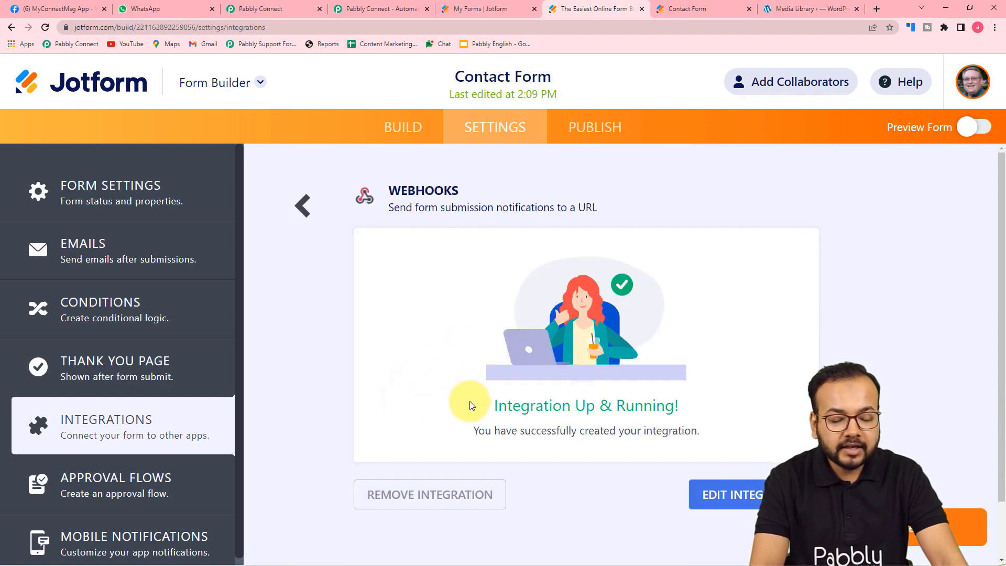
left_click(453, 495)
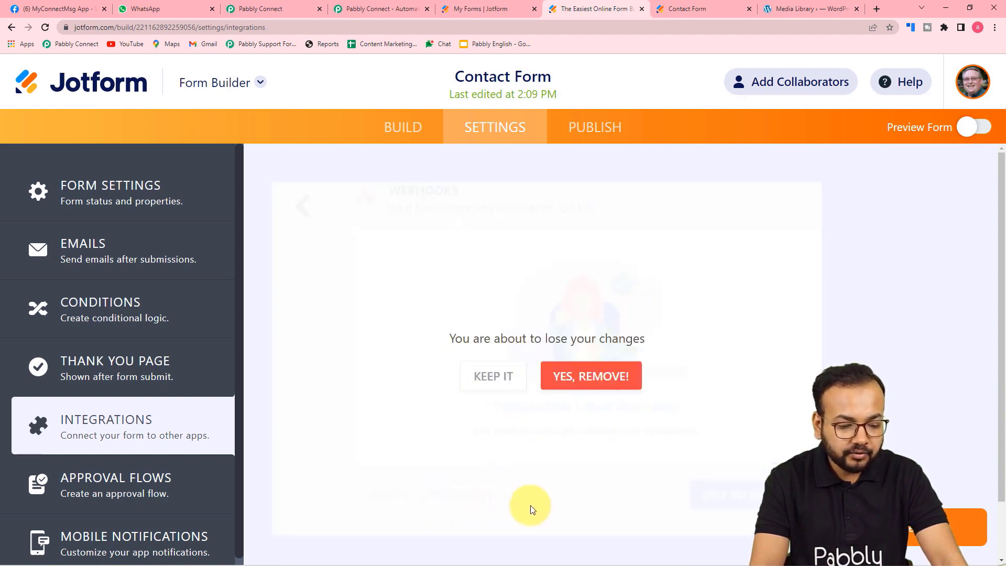
left_click(601, 383)
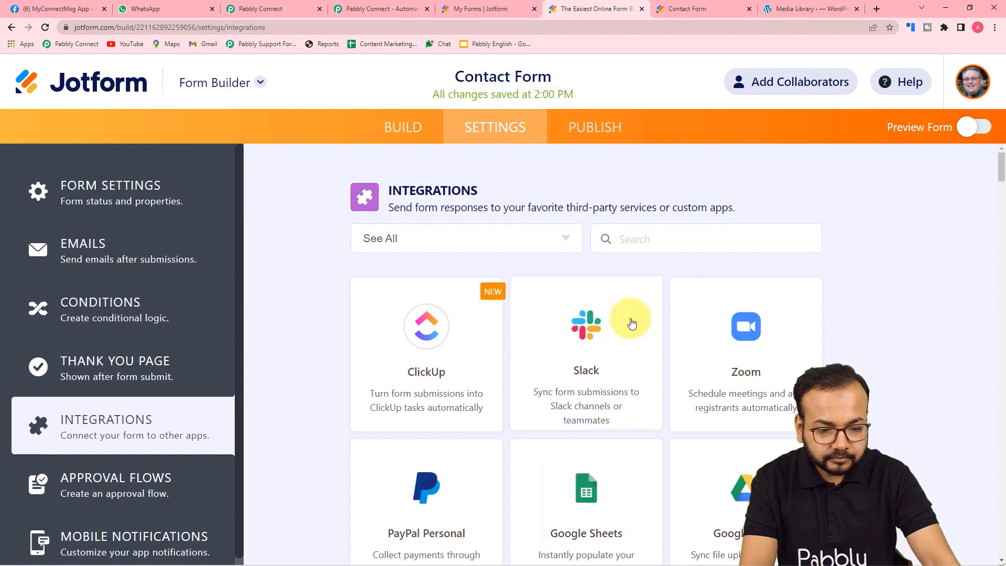
left_click(647, 240)
type("we")
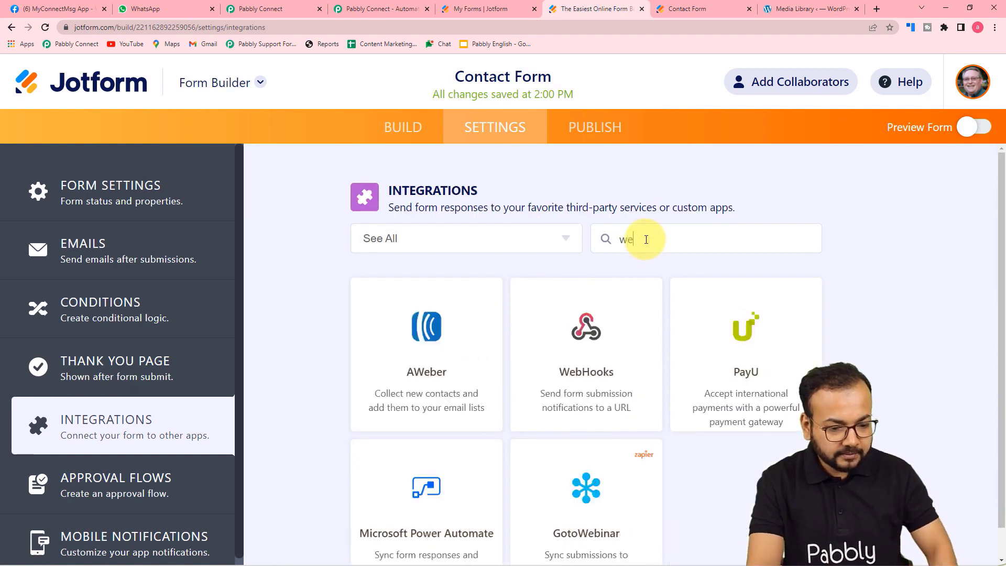
left_click(616, 362)
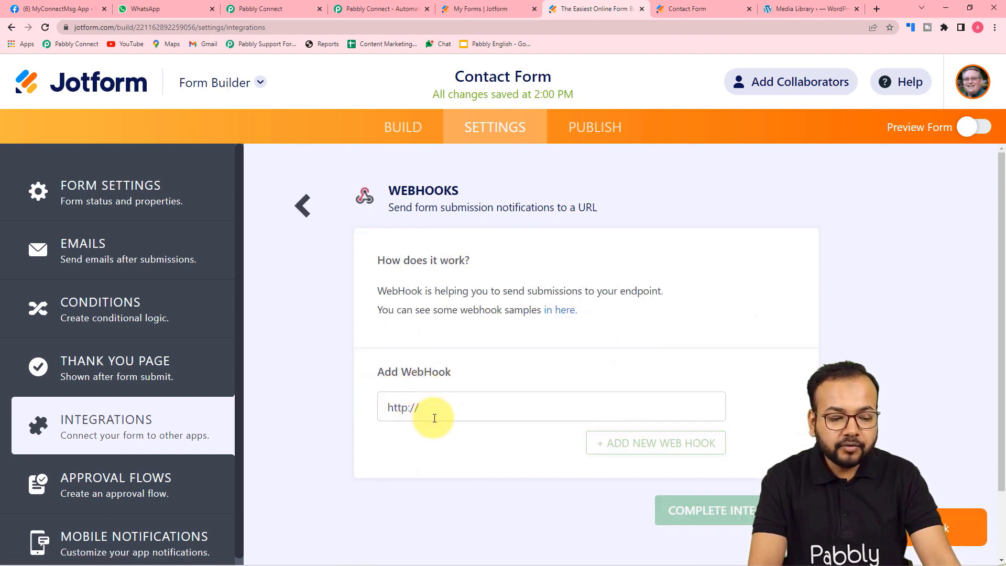
key("BackSpace")
key("BackSpace")
key("BackSpace")
key("BackSpace")
key("BackSpace")
key("BackSpace")
key("BackSpace")
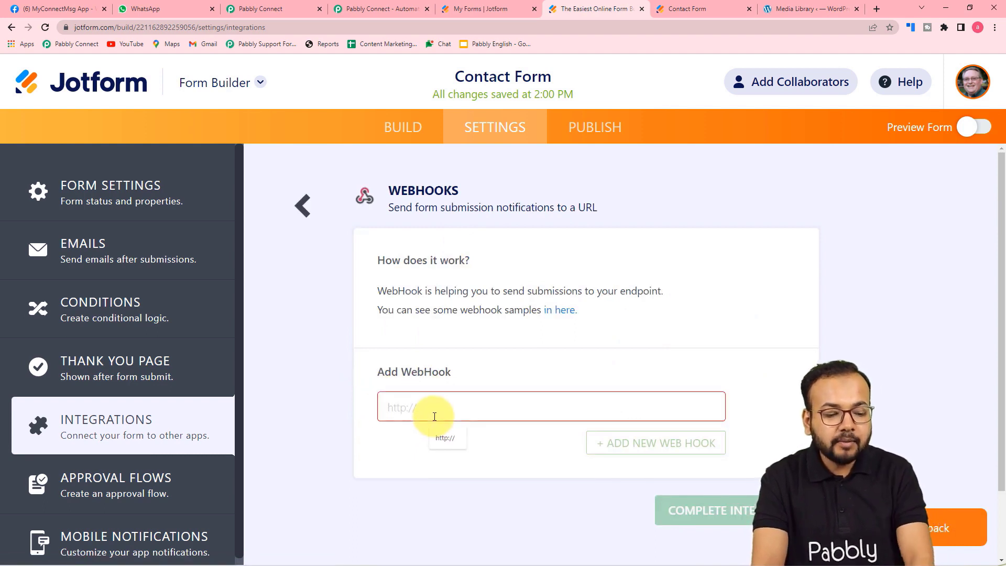
Paste the copied Pabbly Connect Webhook URL into Jotform's WebHooks field and complete the integration.
left_click(262, 10)
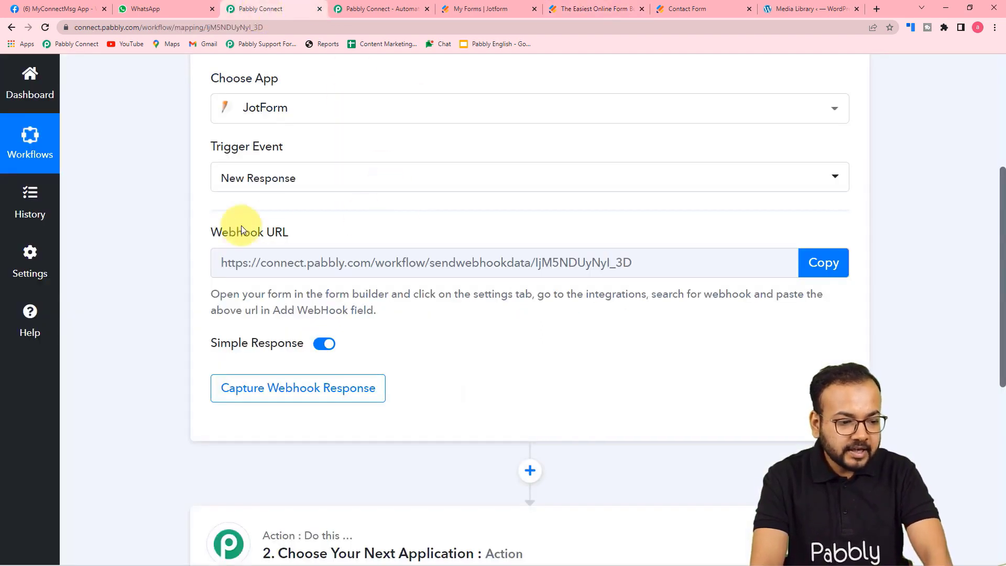
left_click(821, 262)
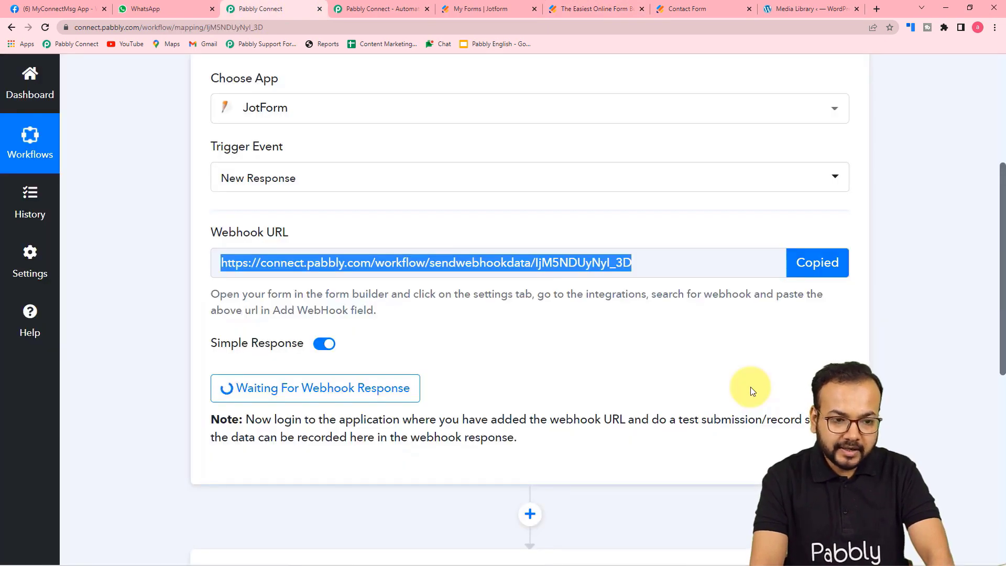
left_click(525, 11)
left_click(563, 5)
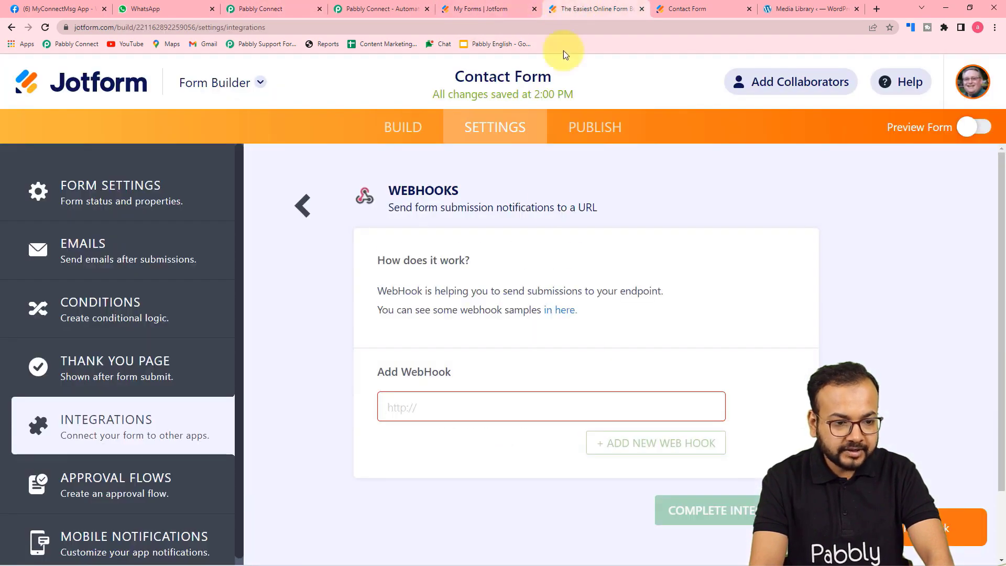
key("ctrl+v")
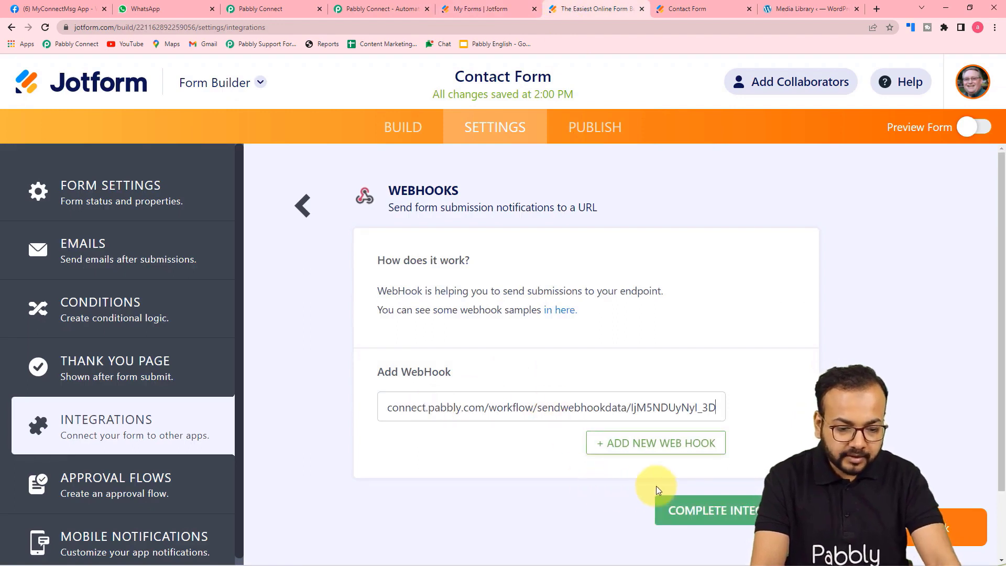
left_click(695, 515)
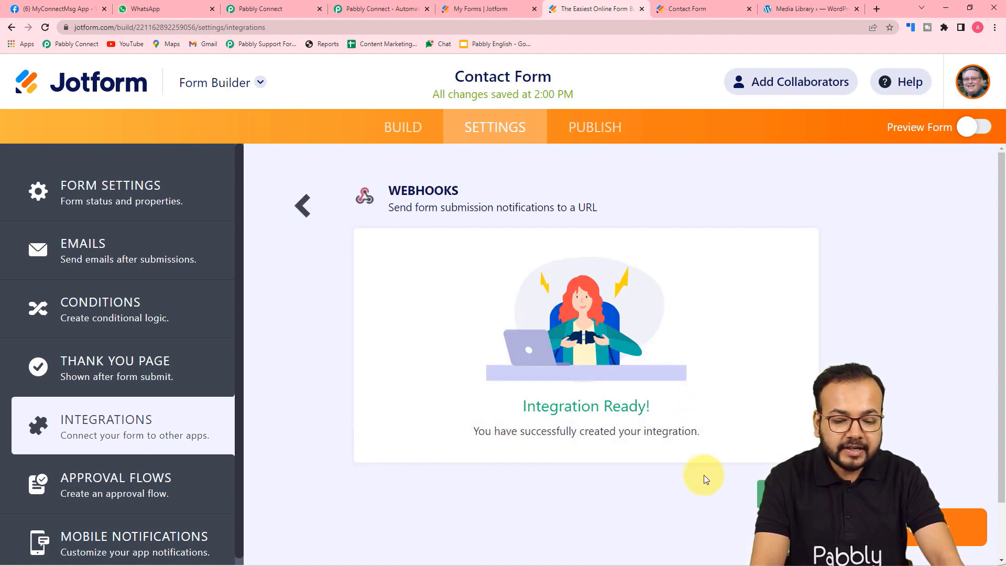
left_click(947, 526)
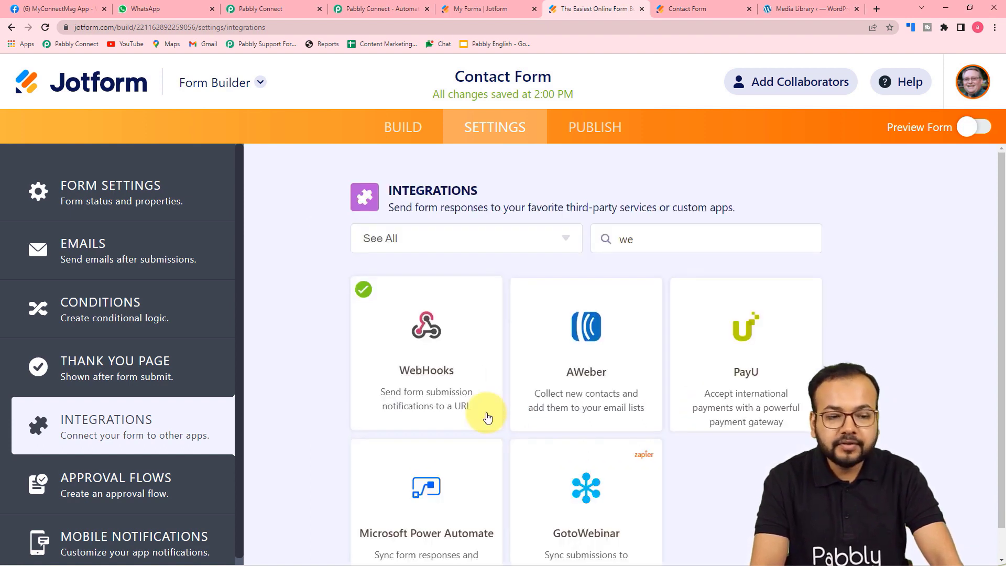
Confirm the Pabbly trigger shows Waiting For Webhook Response, then bring up the live Contact Form.
left_click(251, 13)
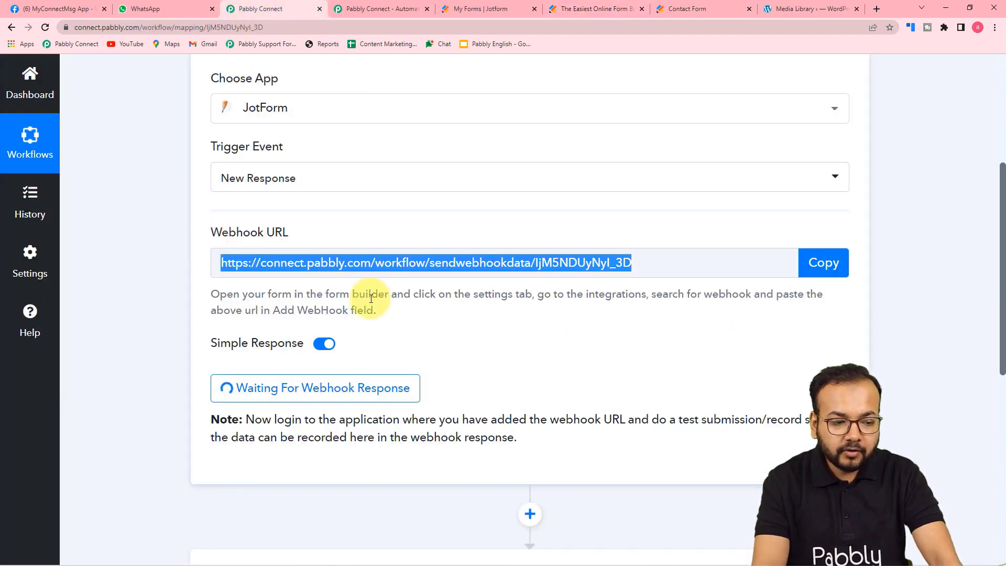
left_click(831, 264)
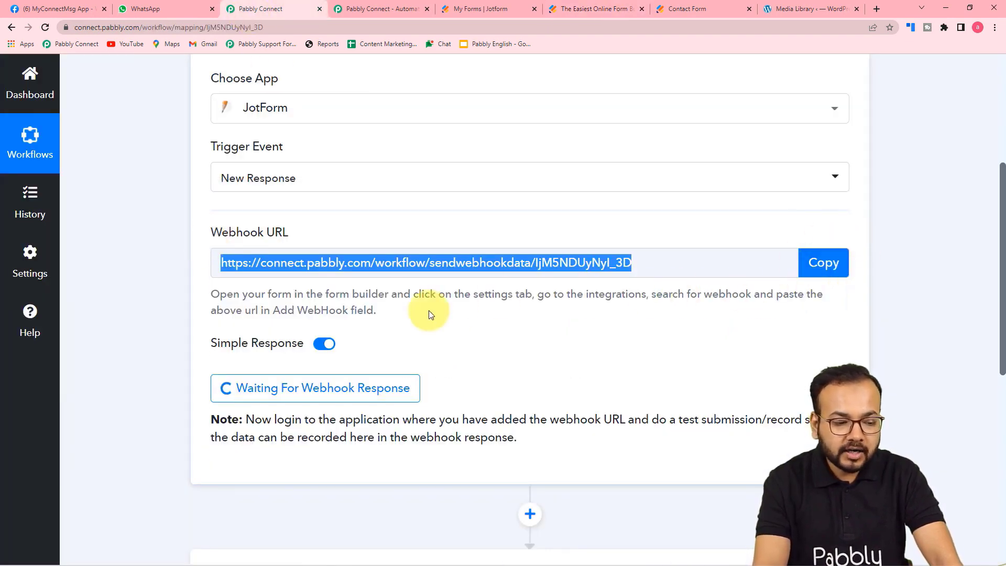
scroll(429, 311, "down", 2)
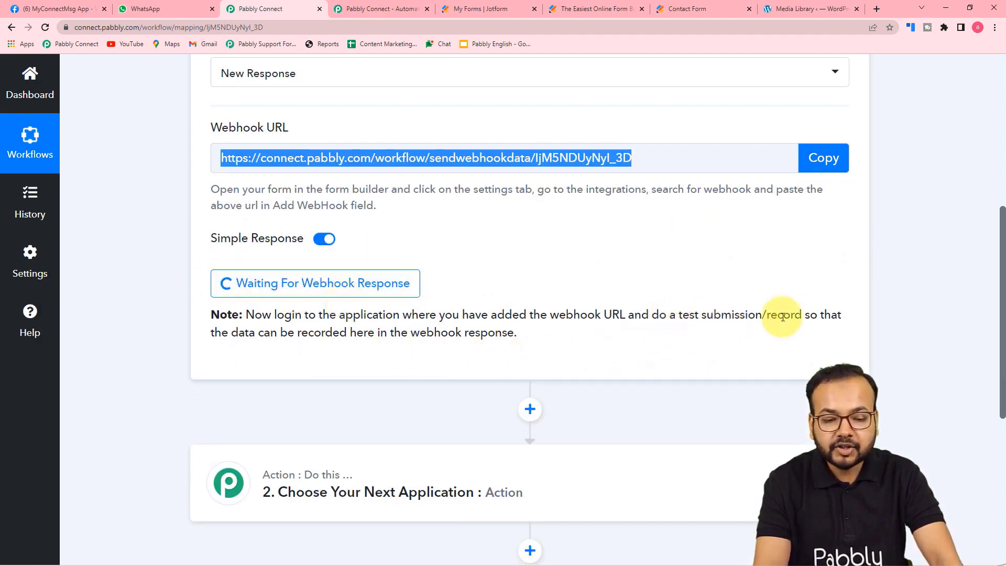
scroll(578, 336, "up", 3)
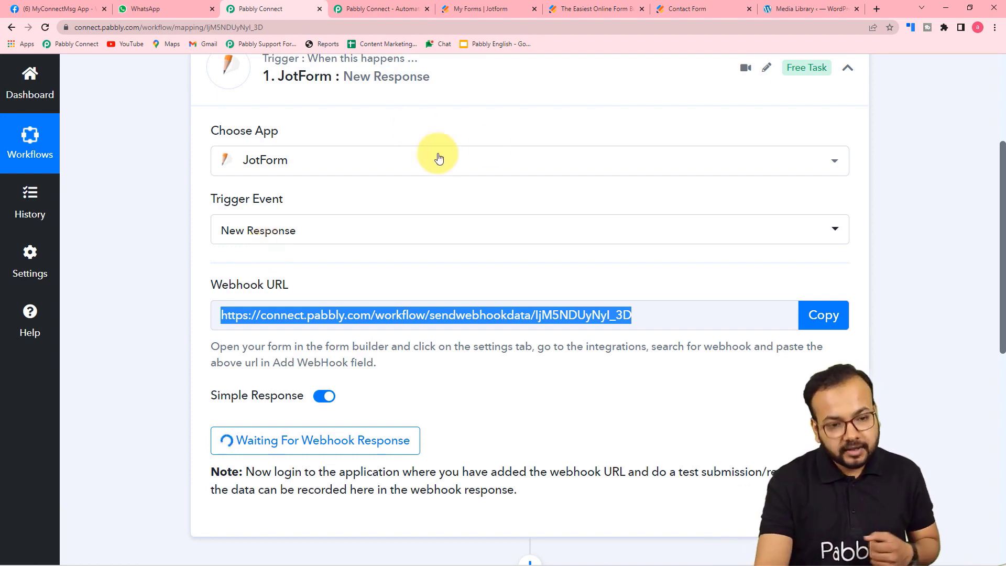
left_click(673, 8)
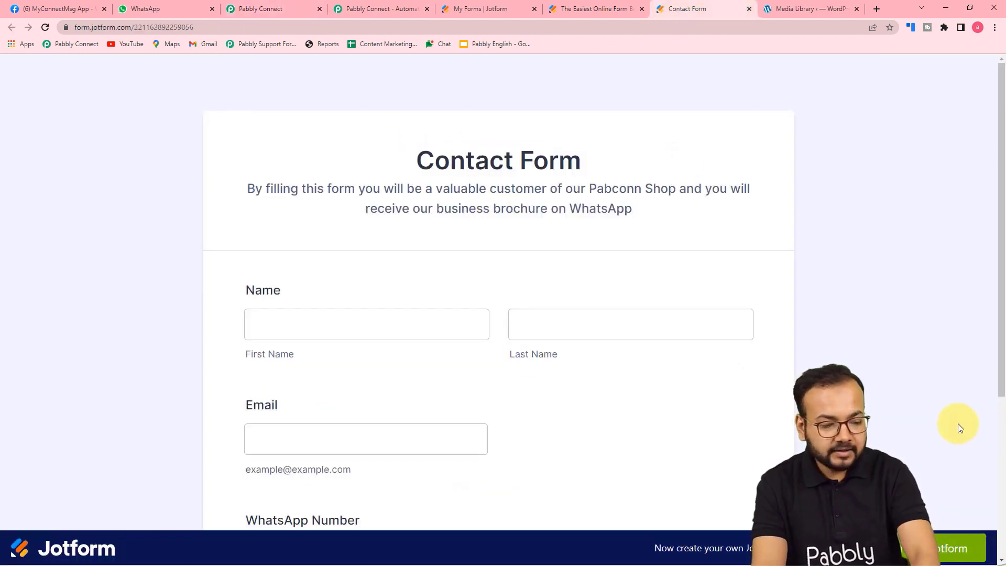
Fill the Contact Form's First Name, Last Name and Email from saved autofill suggestions.
left_click(386, 330)
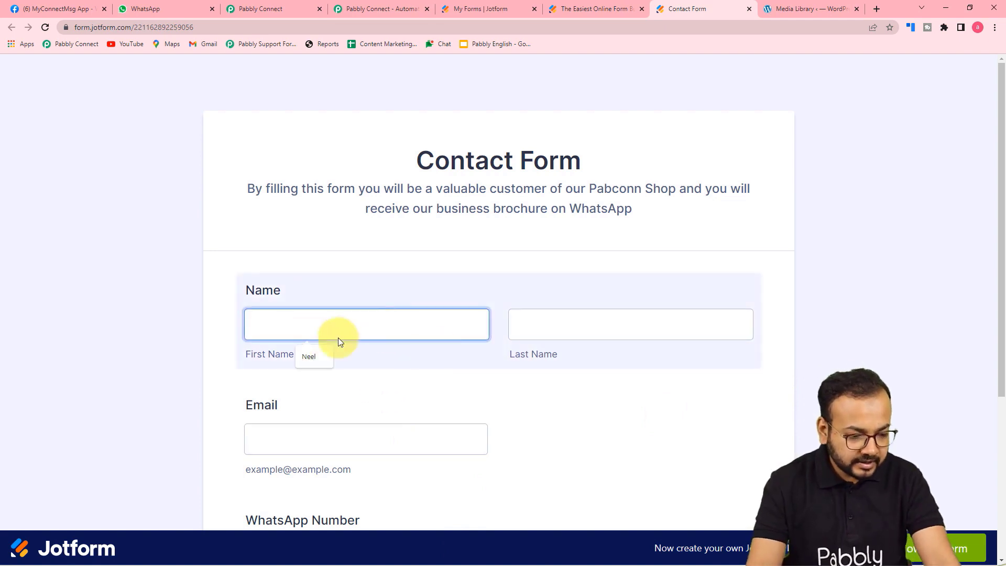
left_click(307, 357)
left_click(568, 329)
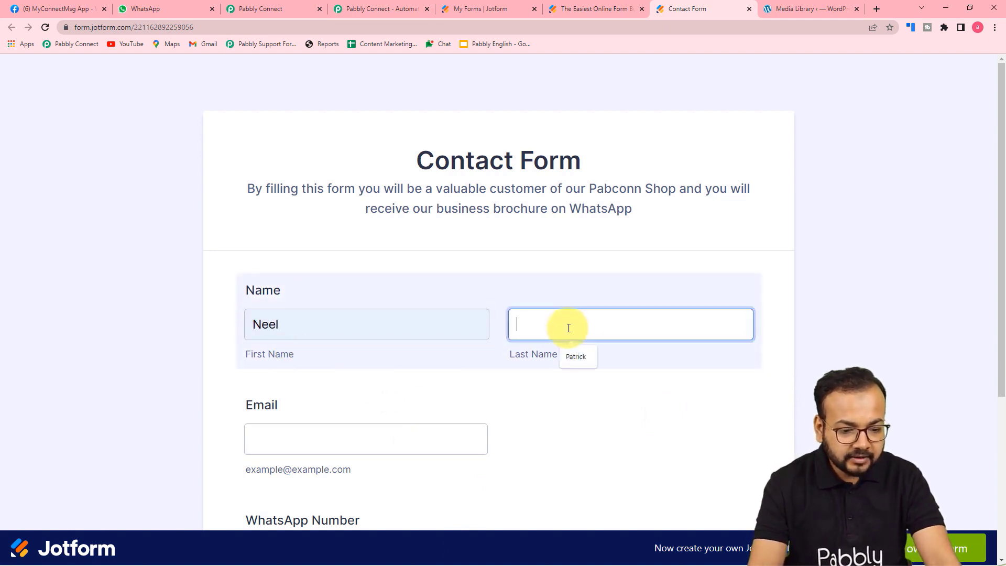
left_click(575, 355)
scroll(356, 387, "down", 1)
scroll(359, 388, "down", 2)
left_click(348, 278)
left_click(305, 321)
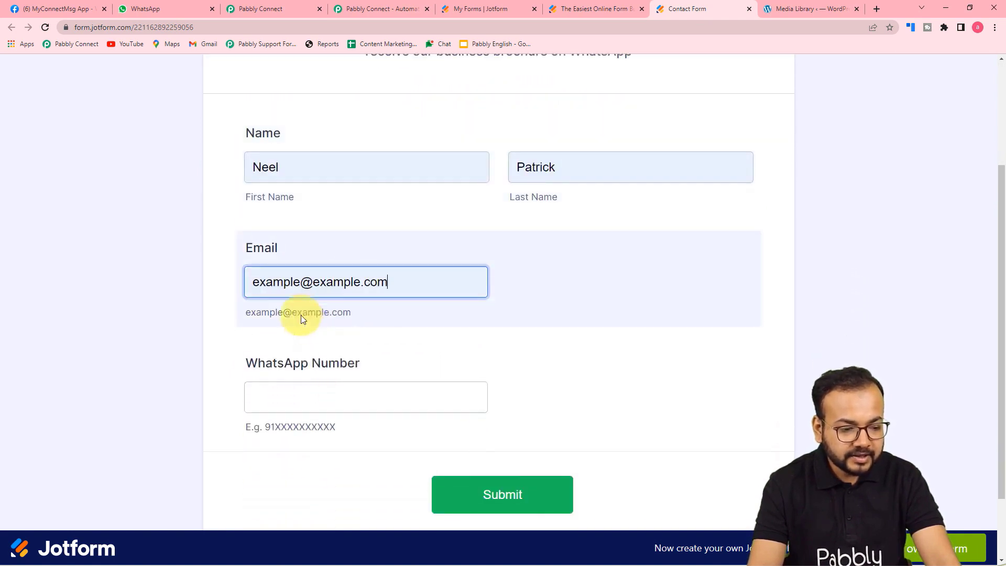
Type the WhatsApp number, fix a mistyped digit, and submit the test entry.
left_click(286, 393)
type("918")
key("BackSpace")
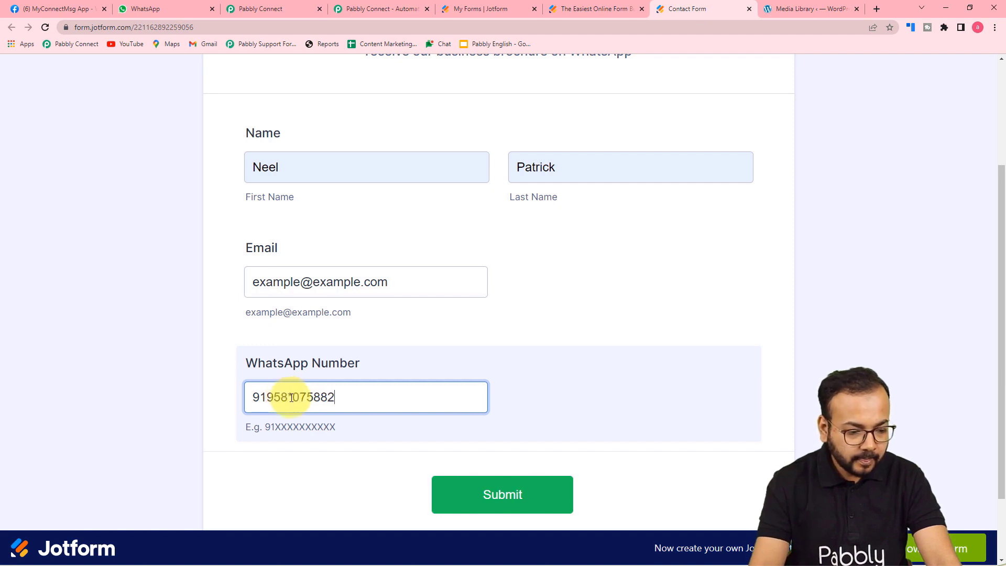
key("BackSpace")
type("9")
left_click(200, 404)
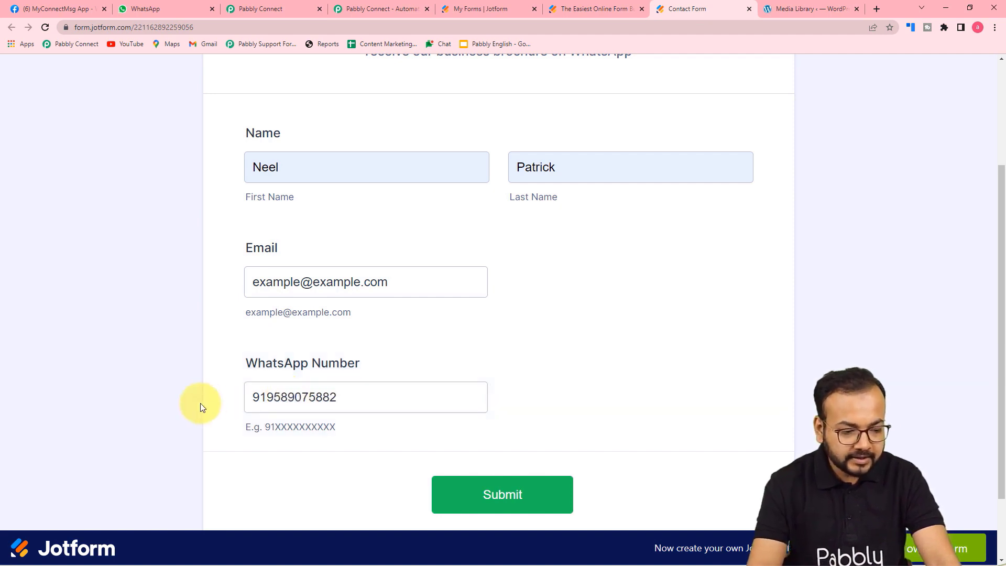
left_click(486, 507)
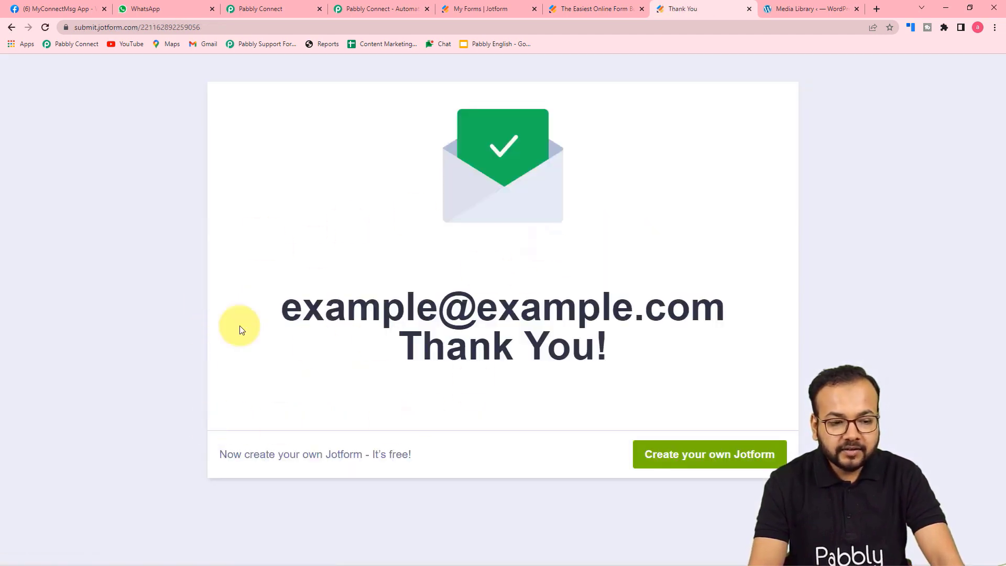
Scroll through Pabbly's Response Received data to review the captured name, email and WhatsApp number.
left_click(259, 4)
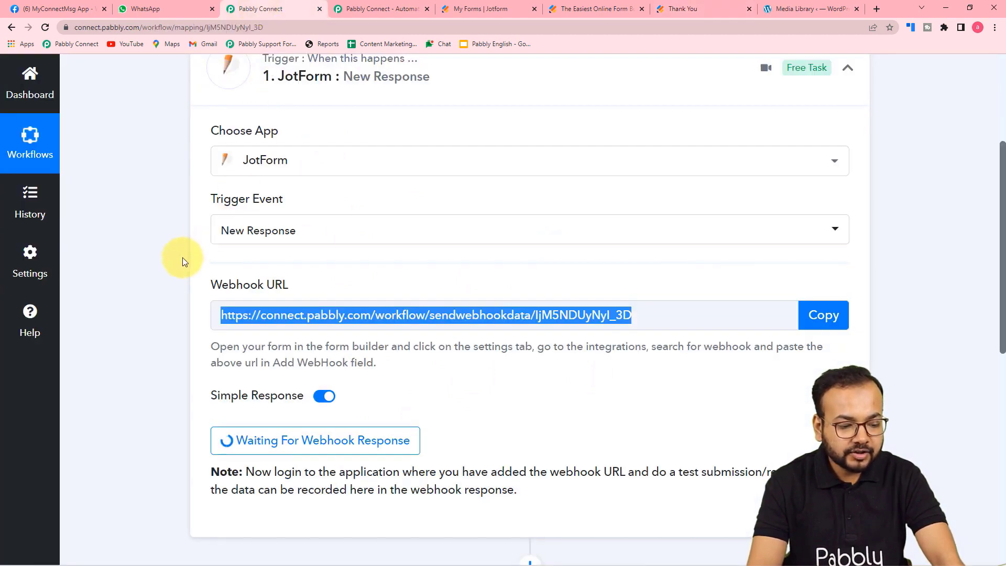
scroll(178, 290, "down", 4)
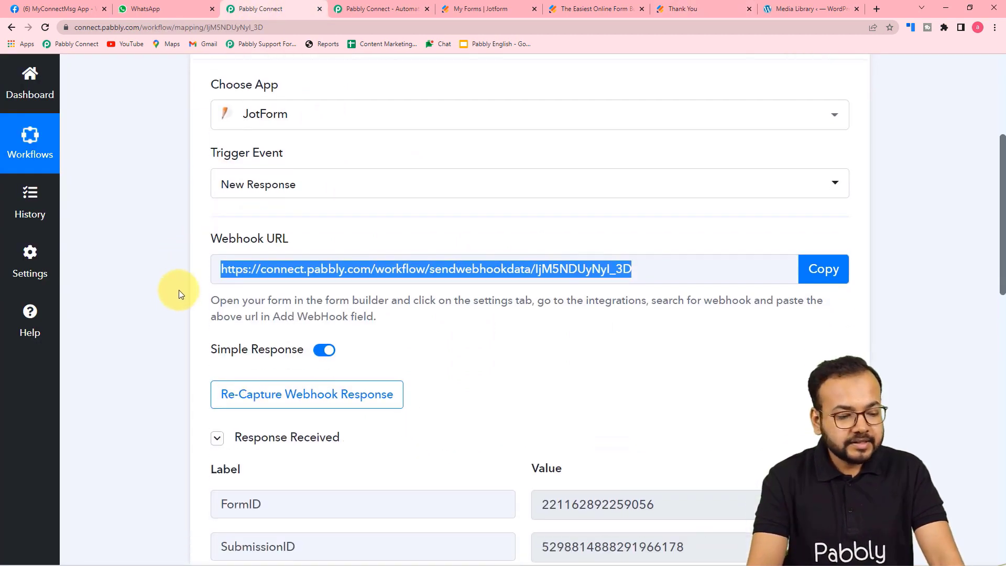
scroll(178, 290, "down", 3)
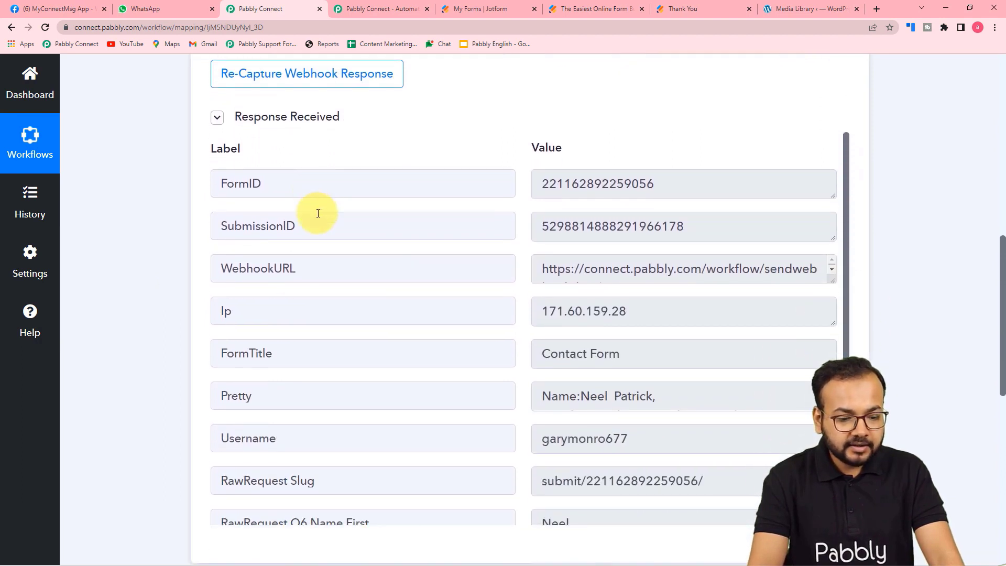
scroll(316, 216, "down", 2)
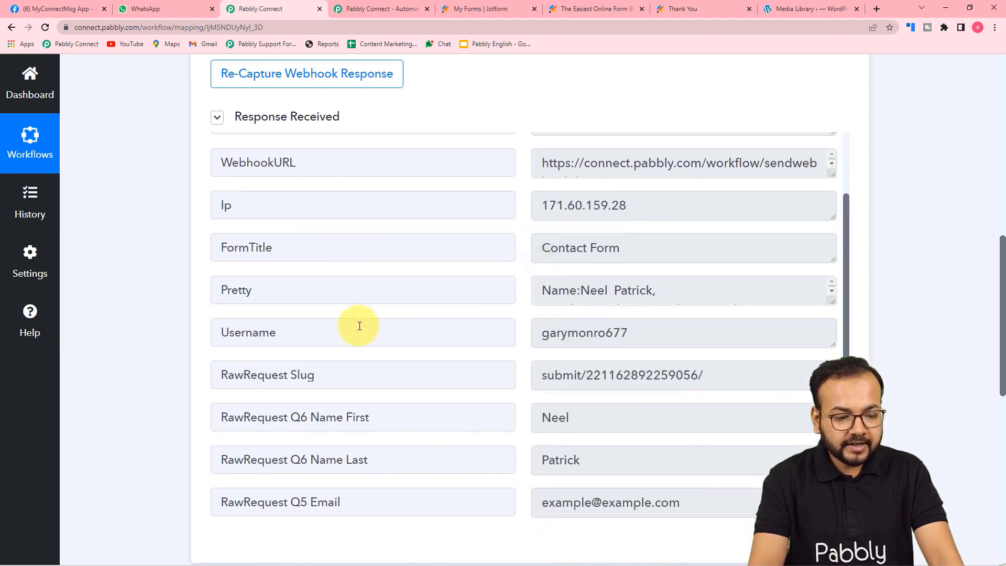
scroll(360, 326, "down", 3)
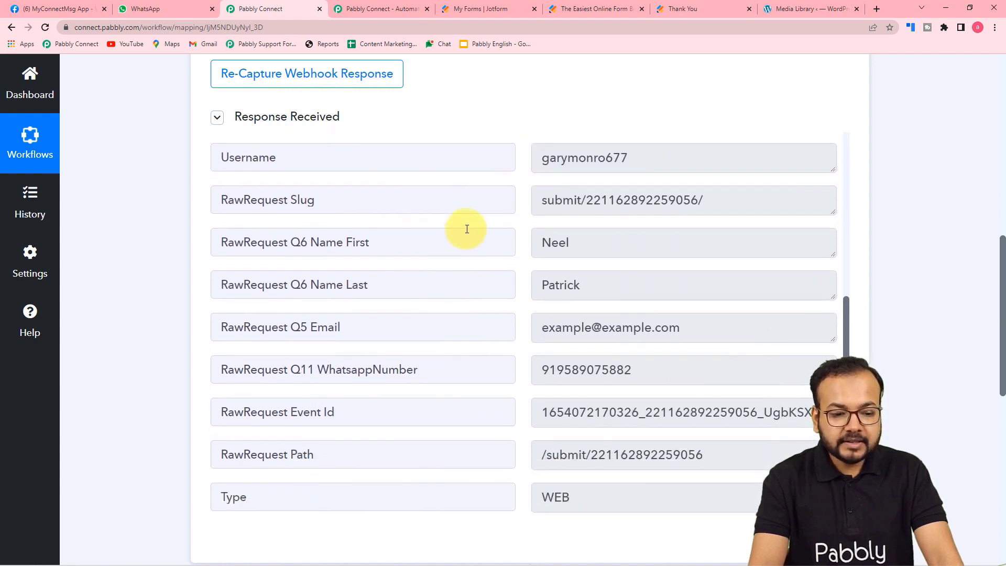
scroll(467, 229, "down", 1)
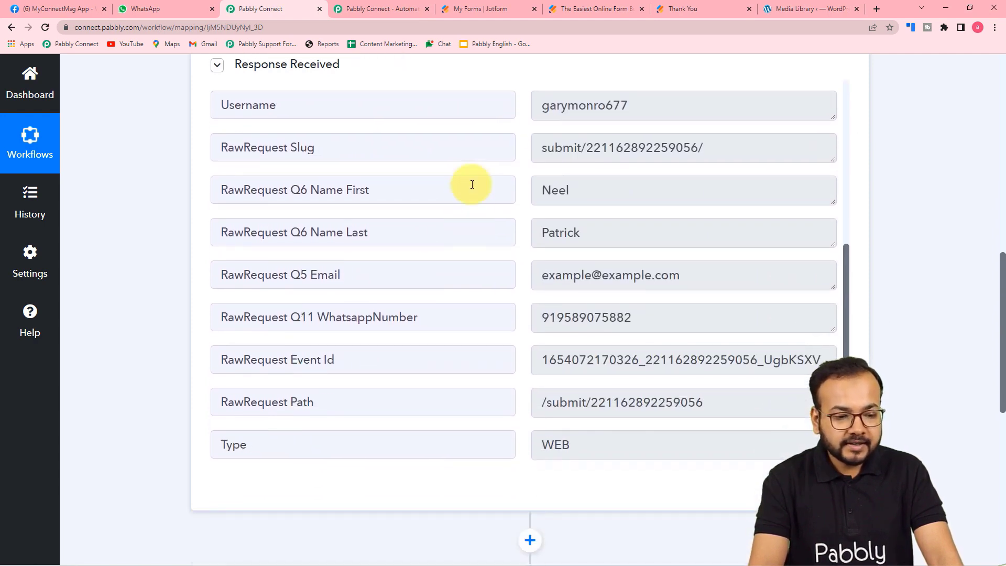
scroll(492, 246, "down", 2)
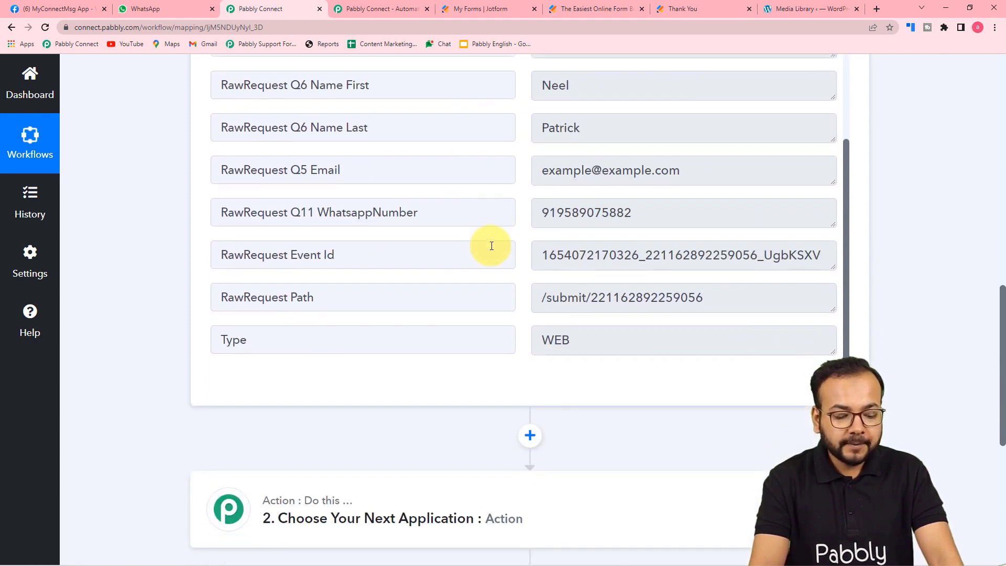
scroll(491, 245, "down", 1)
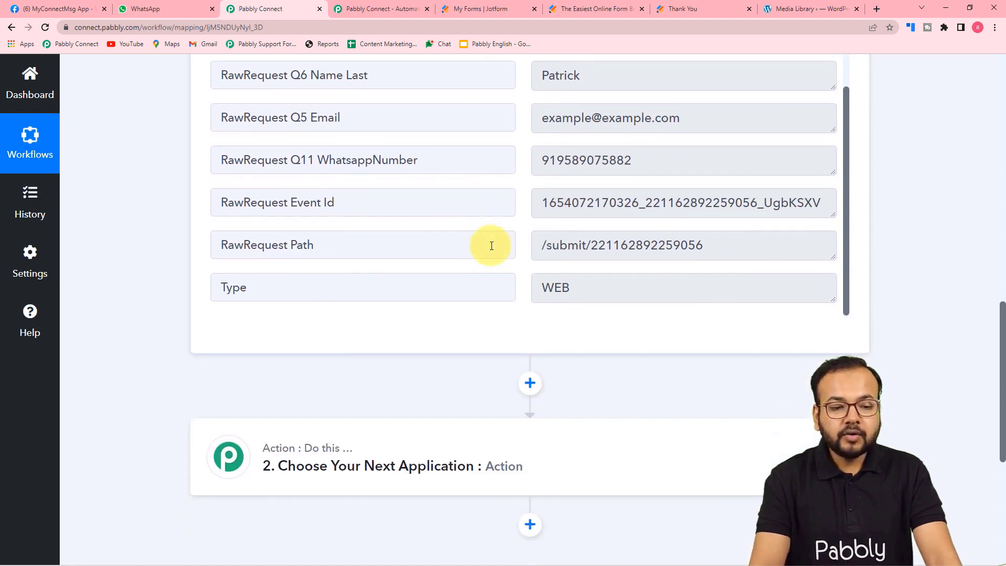
scroll(491, 246, "up", 1)
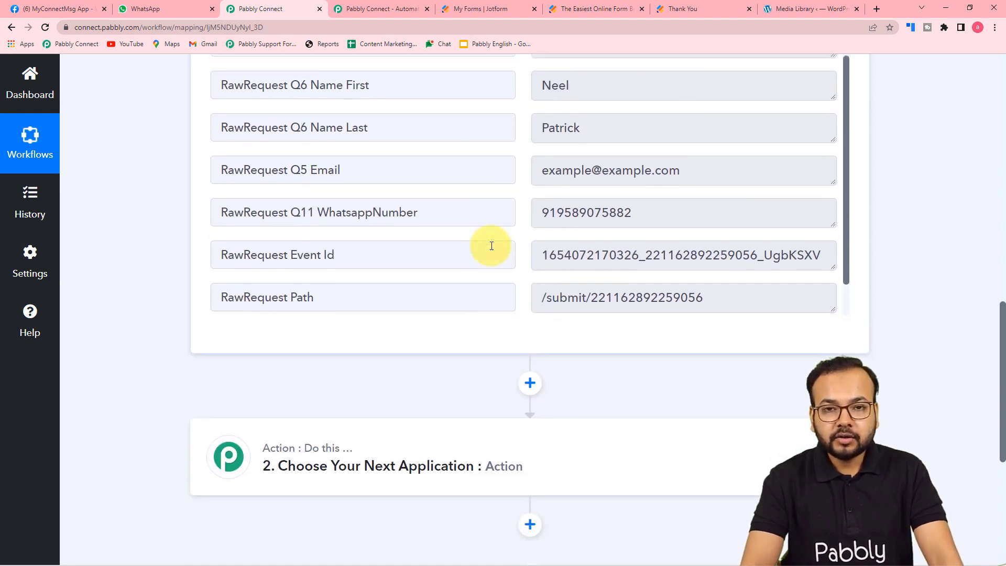
scroll(143, 290, "down", 3)
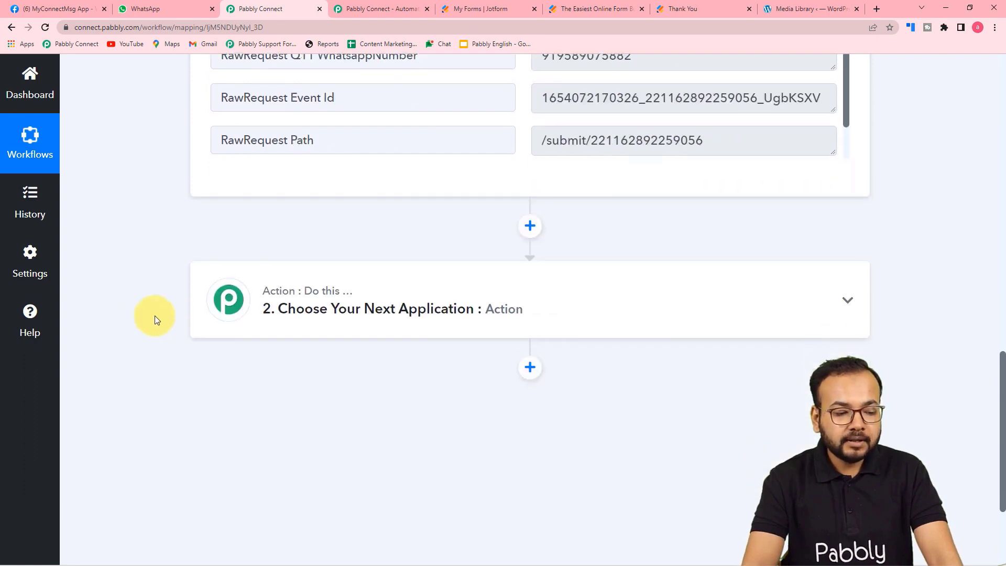
Set the action to WhatsApp Cloud API, found by searching 'wh', with the Send Template Message event.
left_click(344, 321)
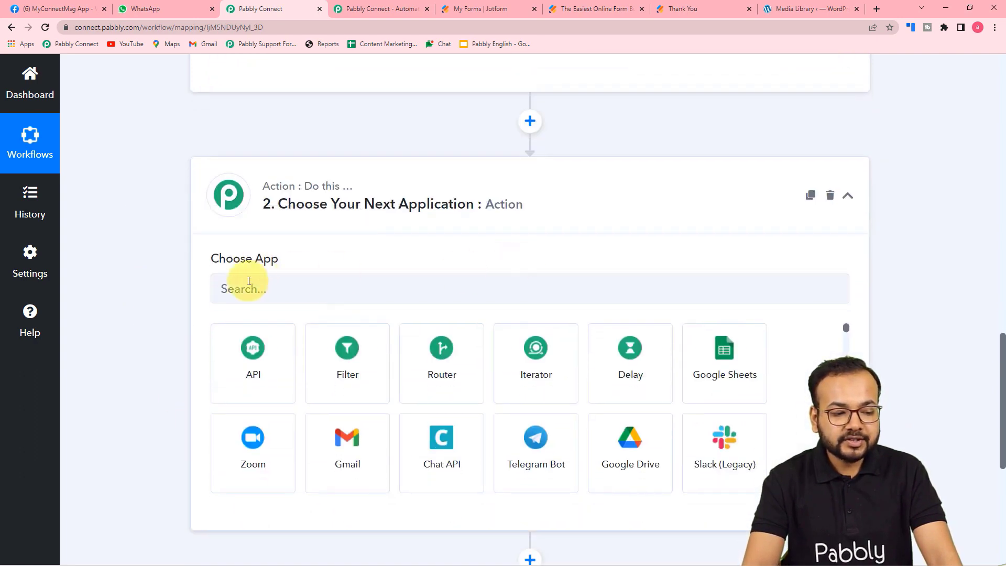
left_click(324, 291)
type("wh")
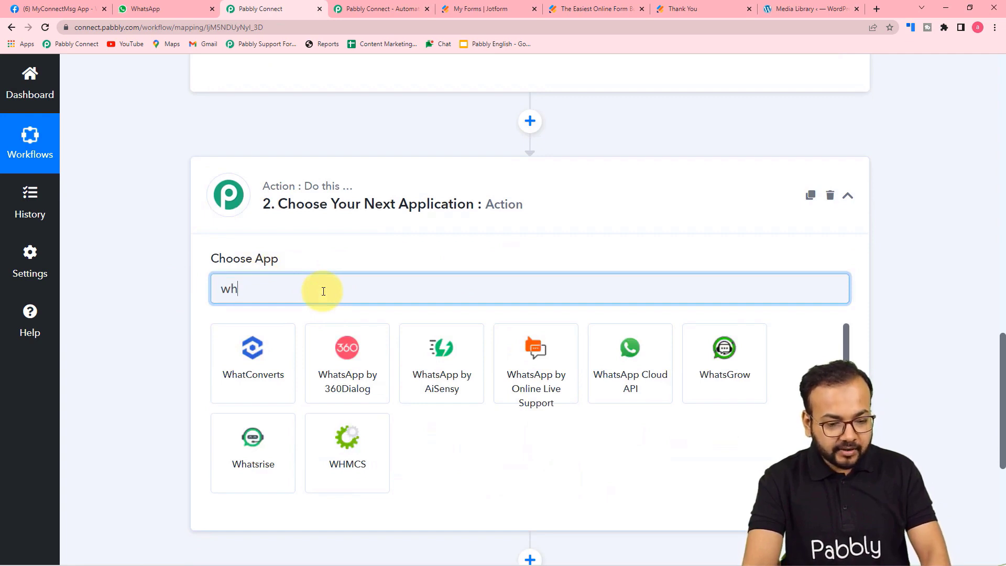
left_click(630, 380)
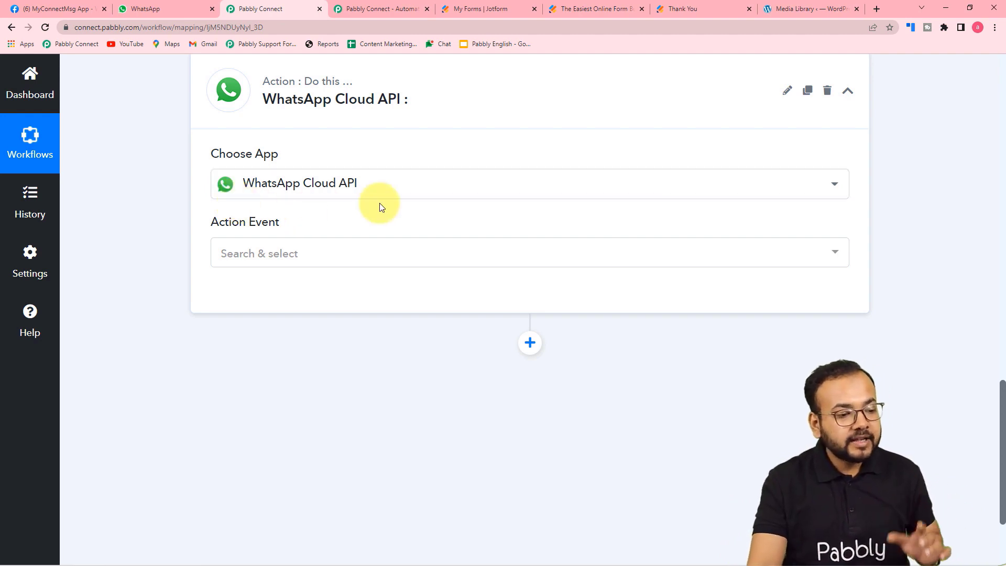
left_click(257, 257)
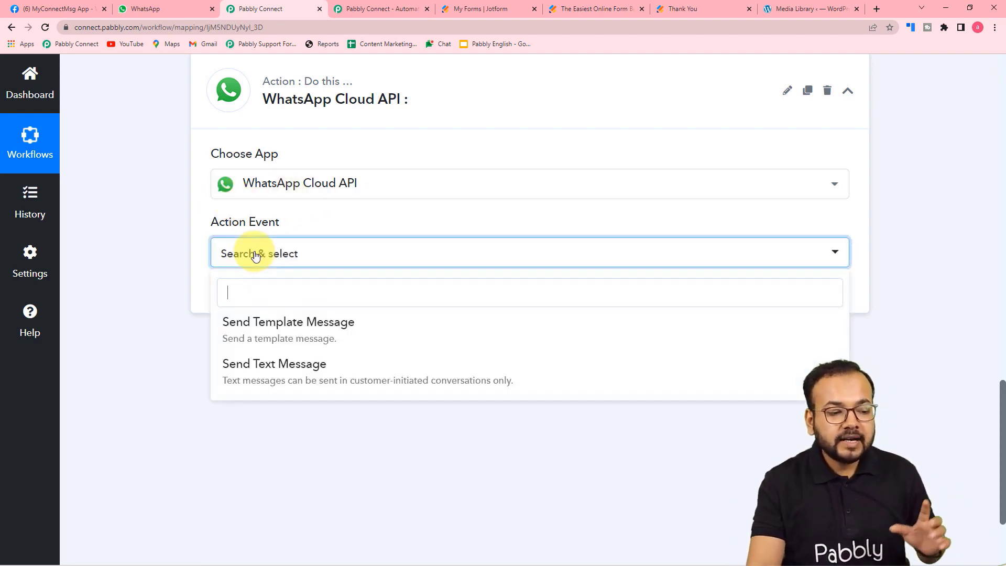
left_click(273, 334)
left_click(227, 307)
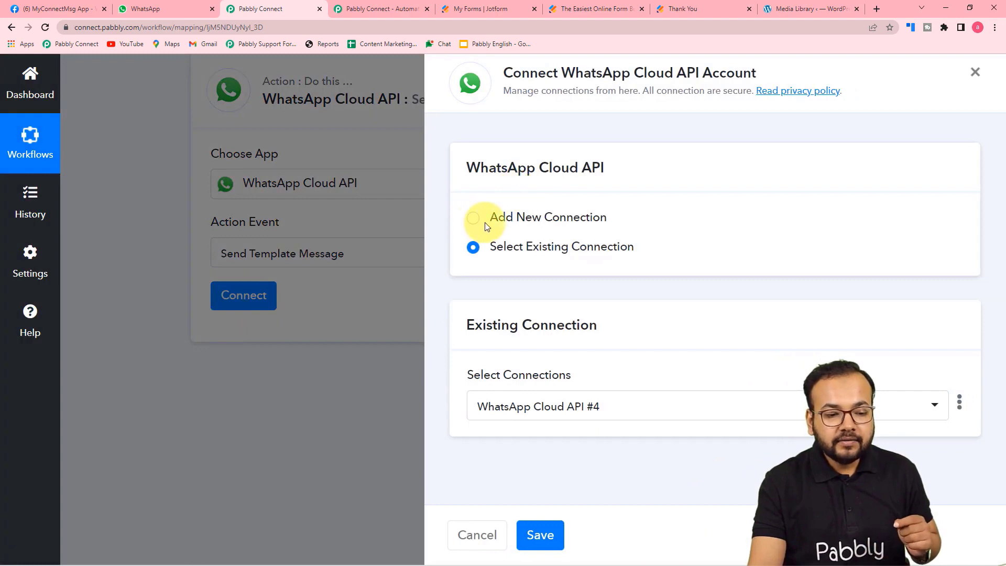
Start the new WhatsApp Cloud API #5 connection and bring its empty Token and ID fields into view.
left_click(472, 225)
scroll(518, 228, "down", 3)
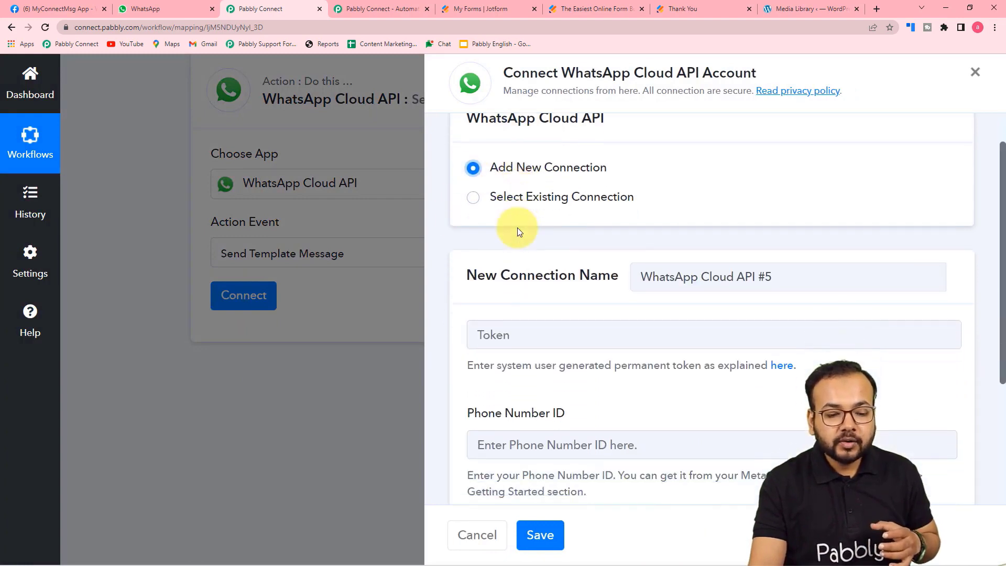
scroll(518, 228, "down", 2)
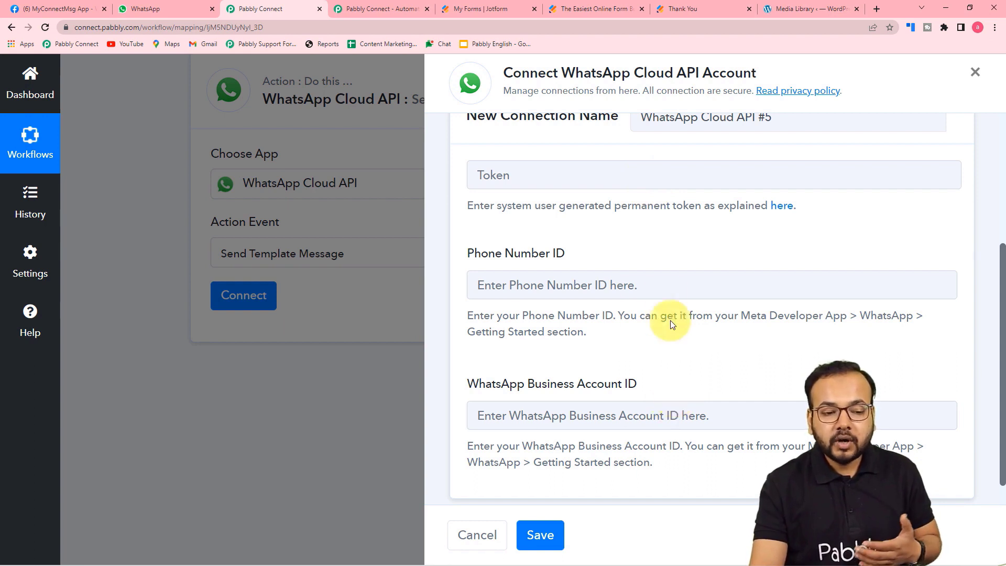
Open the forum guide on generating a permanent WhatsApp token and read through its setup guides.
left_click(784, 209)
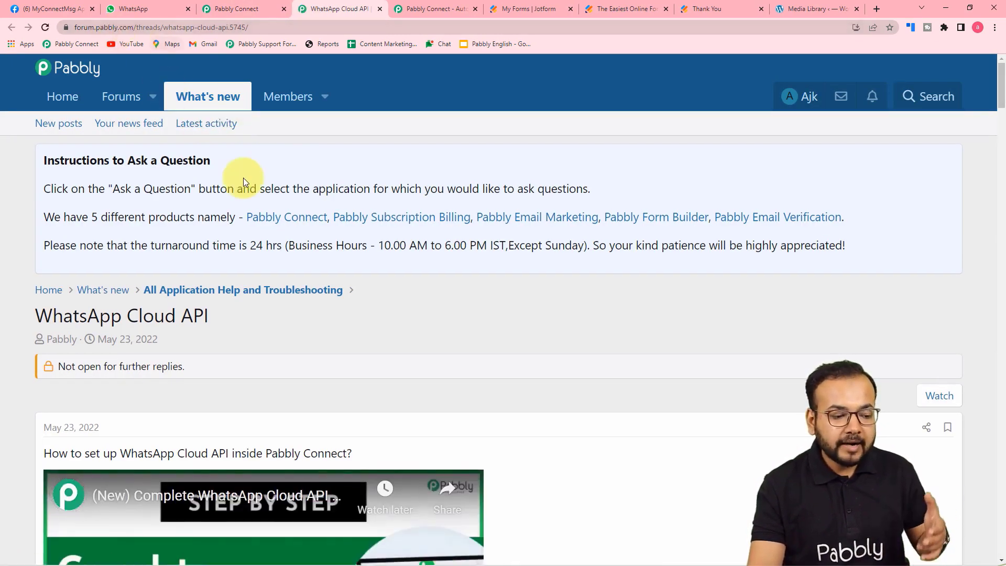
scroll(237, 220, "down", 7)
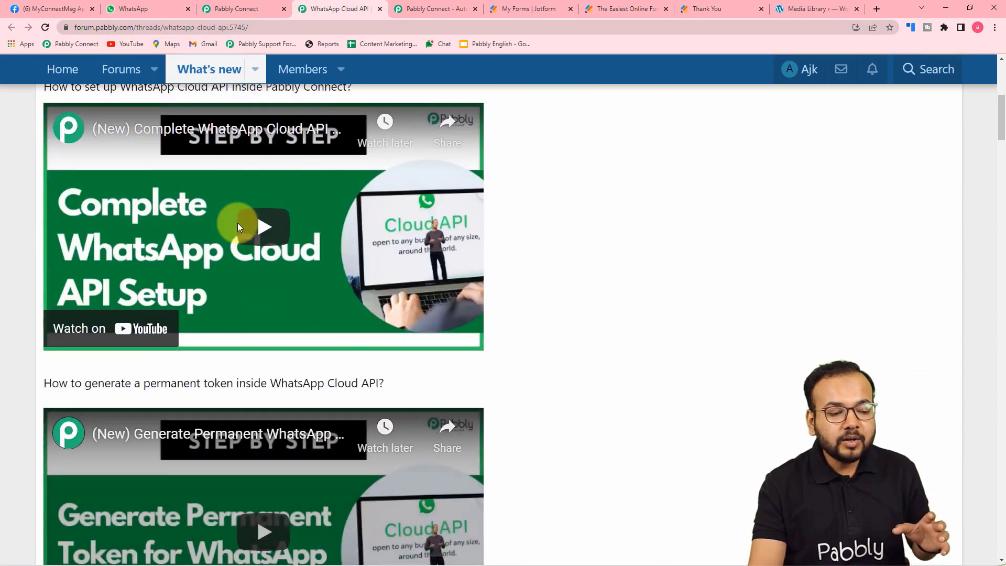
scroll(237, 222, "up", 2)
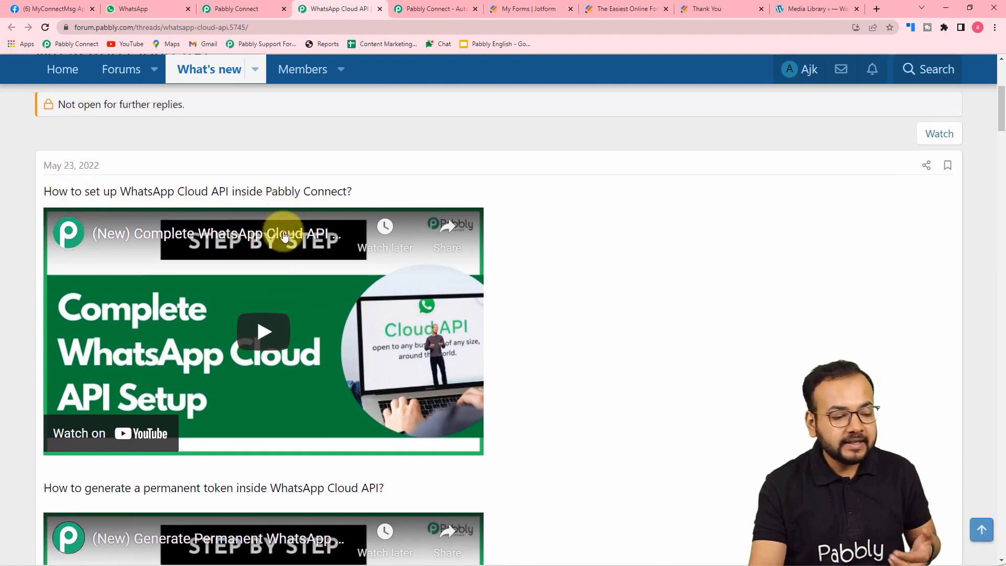
scroll(268, 231, "down", 5)
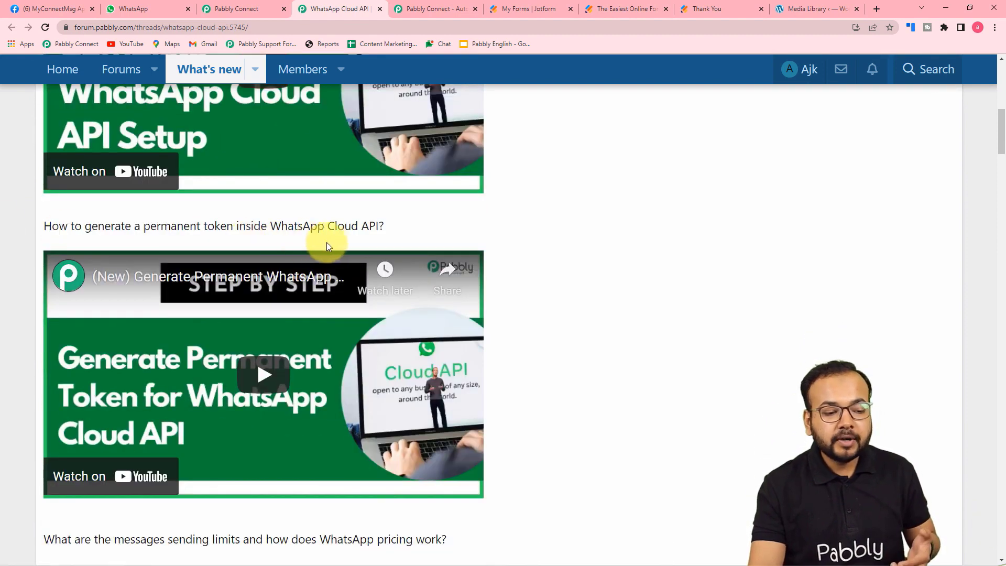
scroll(338, 247, "down", 2)
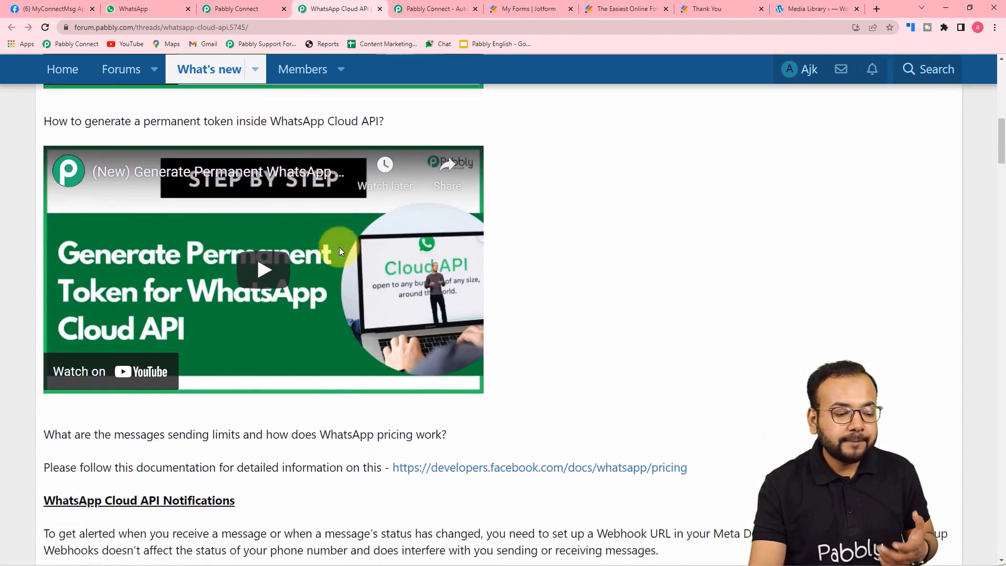
scroll(339, 249, "down", 6)
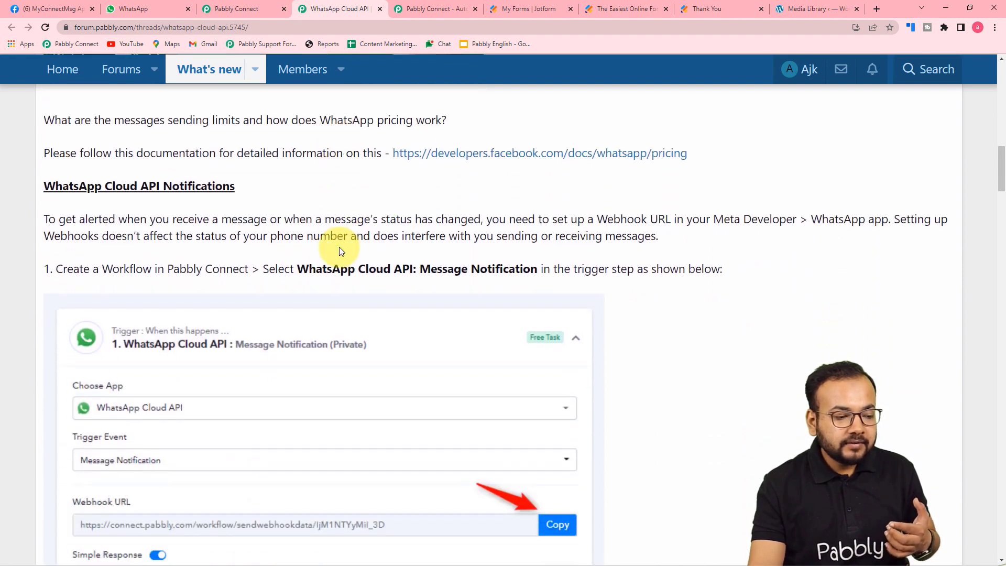
scroll(339, 247, "down", 2)
scroll(339, 247, "down", 1)
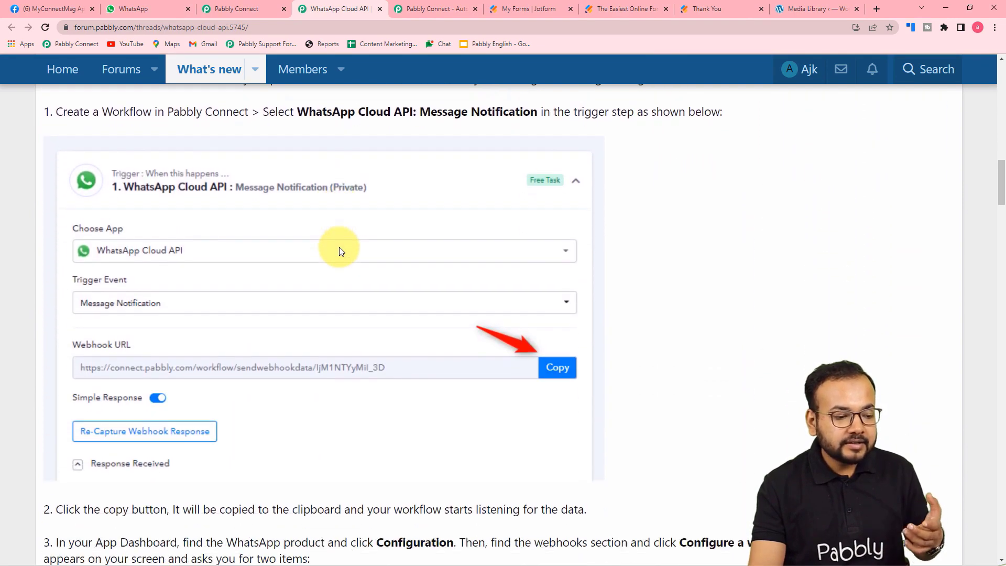
scroll(339, 247, "down", 5)
scroll(333, 296, "up", 6)
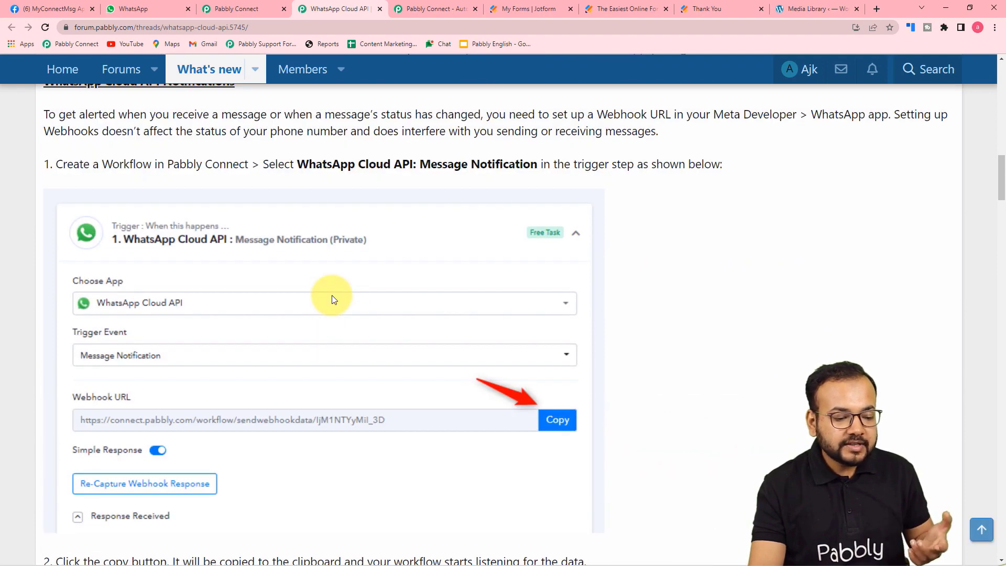
scroll(332, 295, "down", 9)
scroll(333, 295, "down", 1)
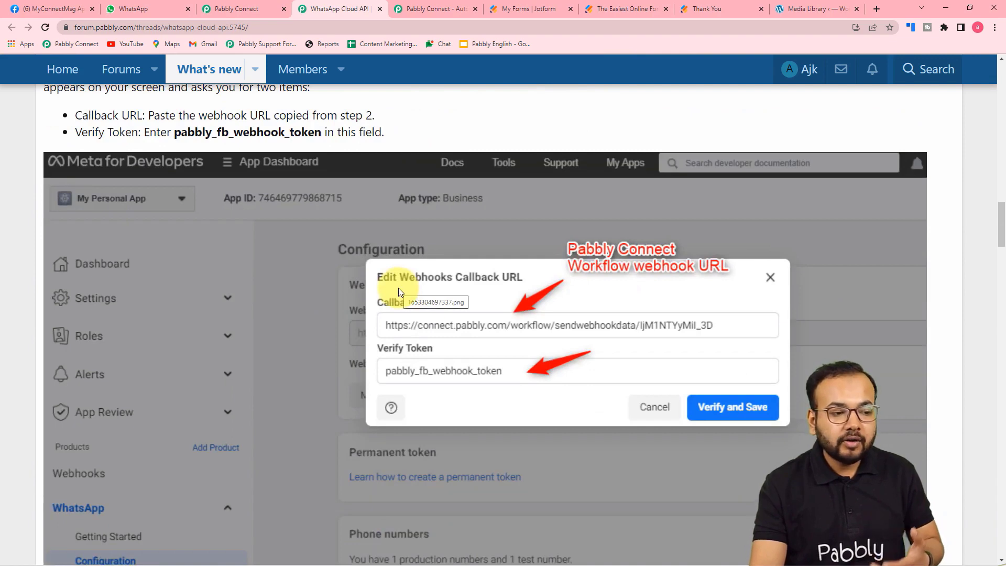
scroll(357, 288, "down", 2)
Return to the WhatsApp Cloud API #5 connection form in Pabbly Connect.
left_click(245, 7)
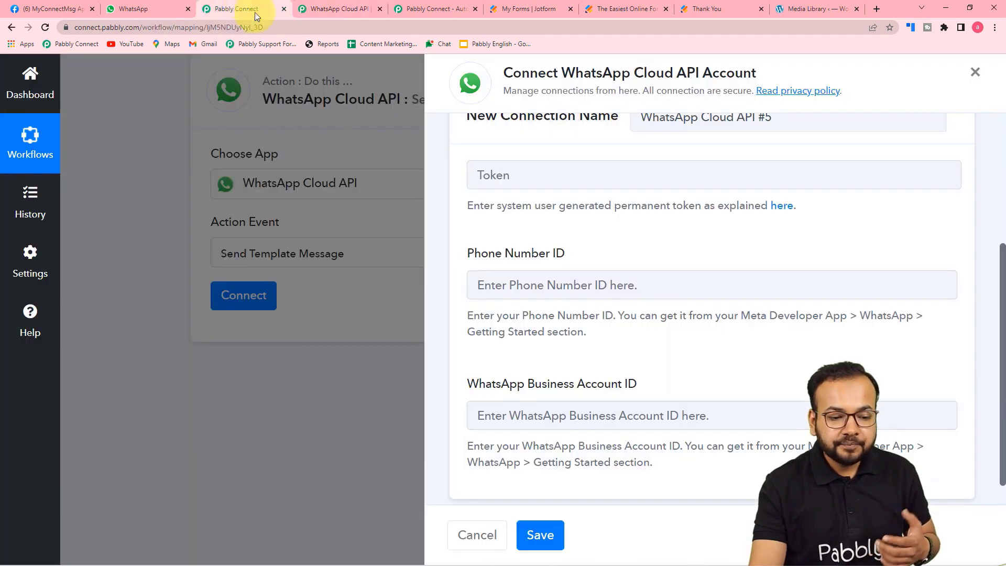
scroll(560, 194, "up", 3)
scroll(560, 195, "down", 2)
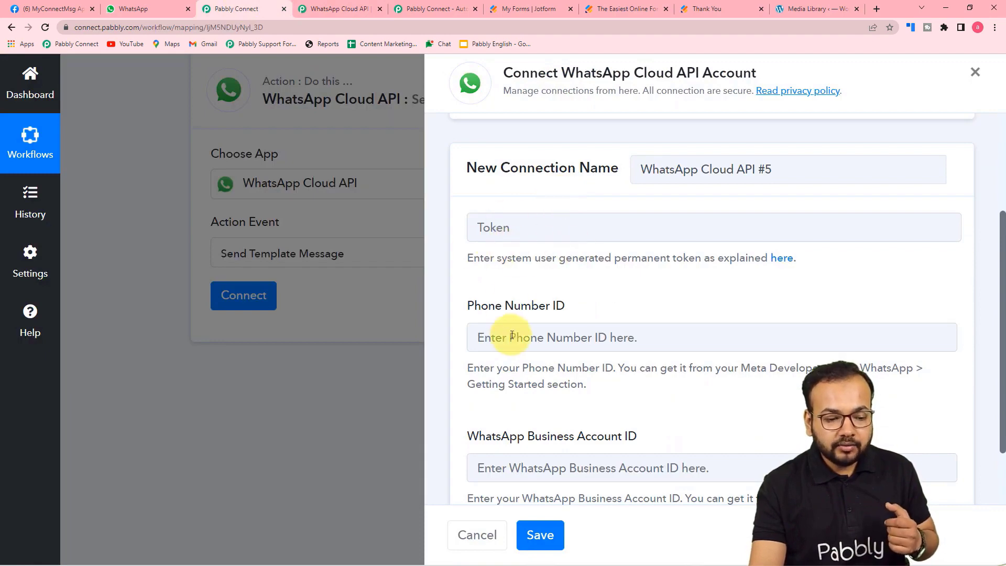
scroll(512, 314, "down", 2)
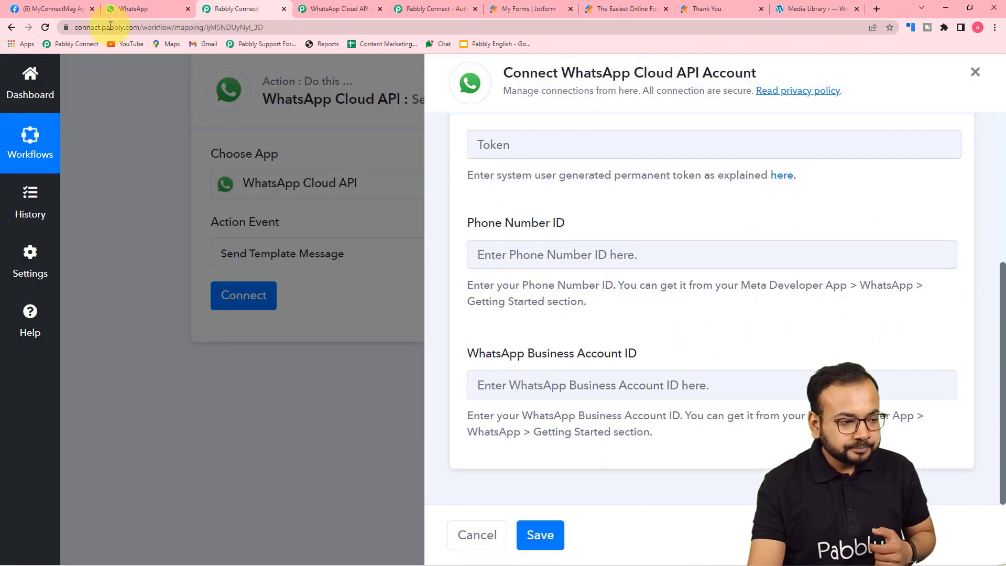
Copy the Phone Number ID from Meta's Getting Started page into Pabbly's Phone Number ID field.
left_click(61, 6)
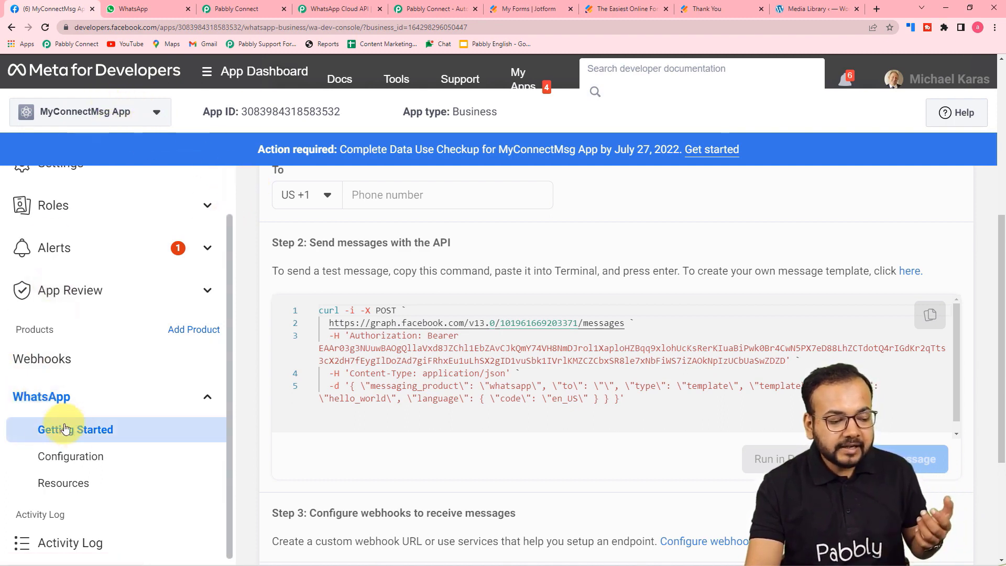
left_click_drag(999, 224, 994, 76)
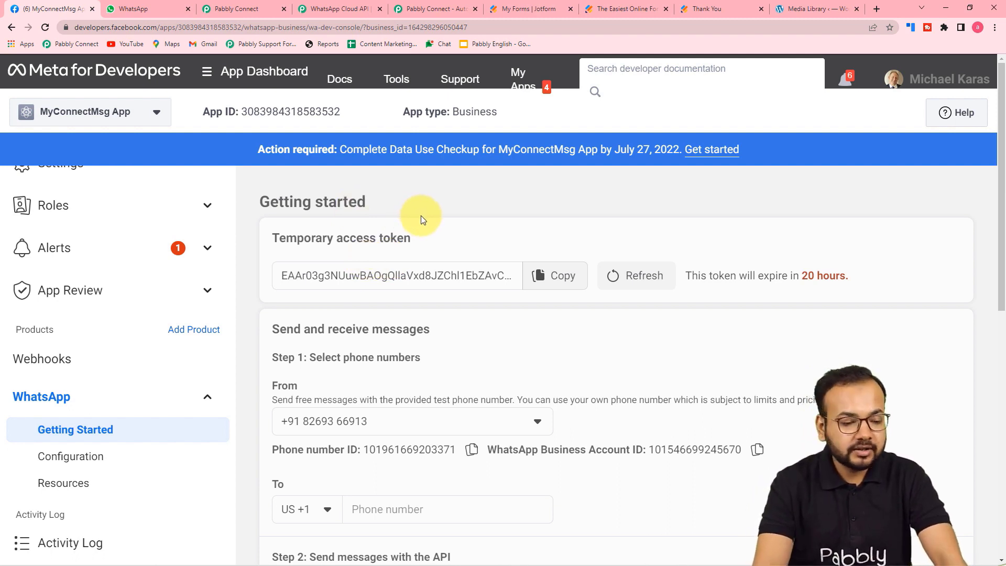
scroll(421, 217, "down", 1)
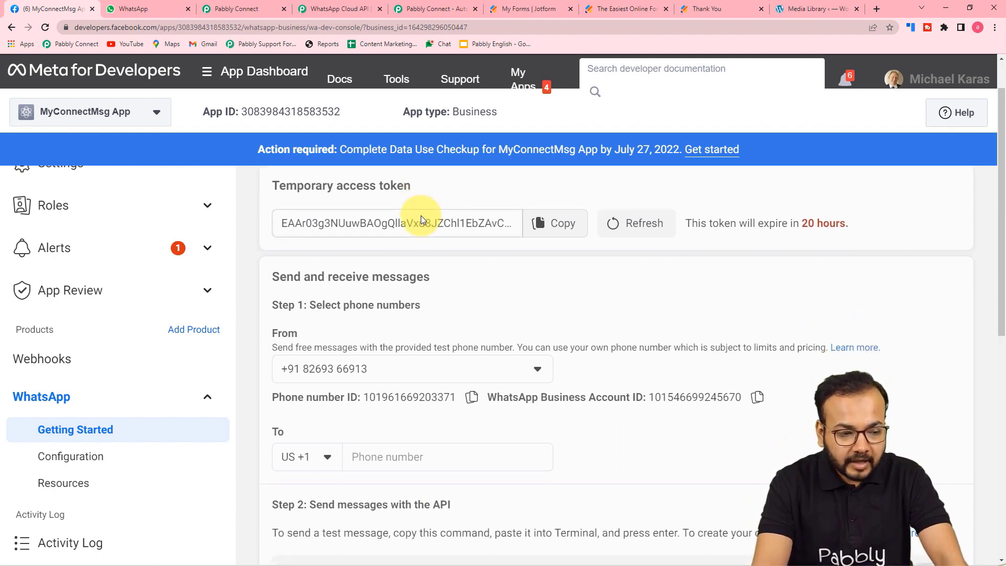
scroll(420, 215, "down", 1)
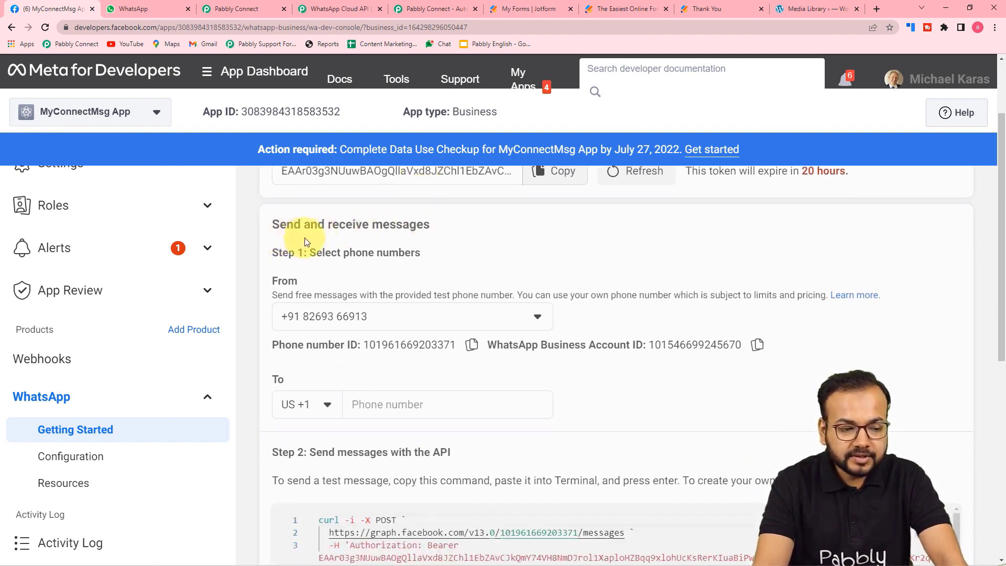
scroll(407, 231, "down", 1)
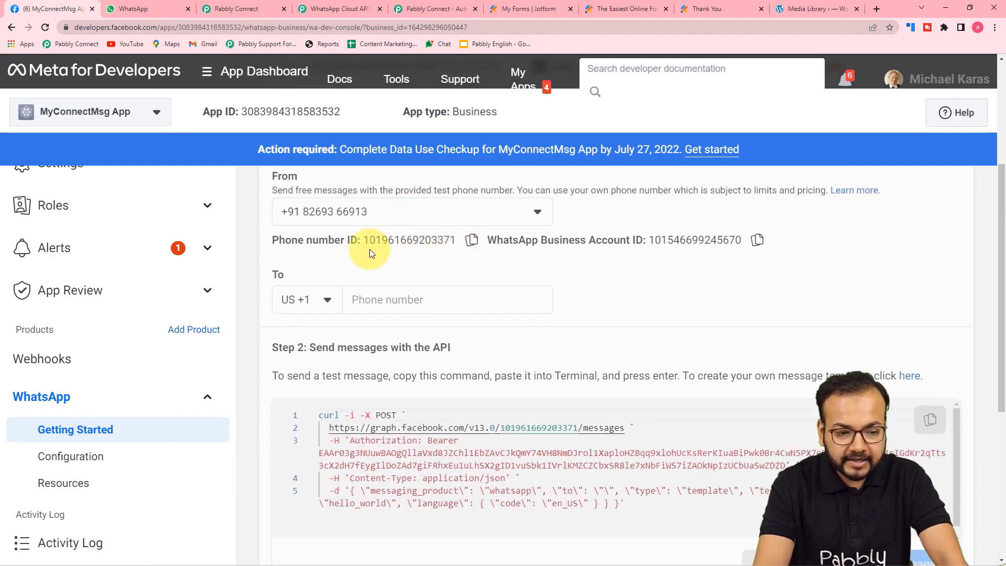
left_click(472, 241)
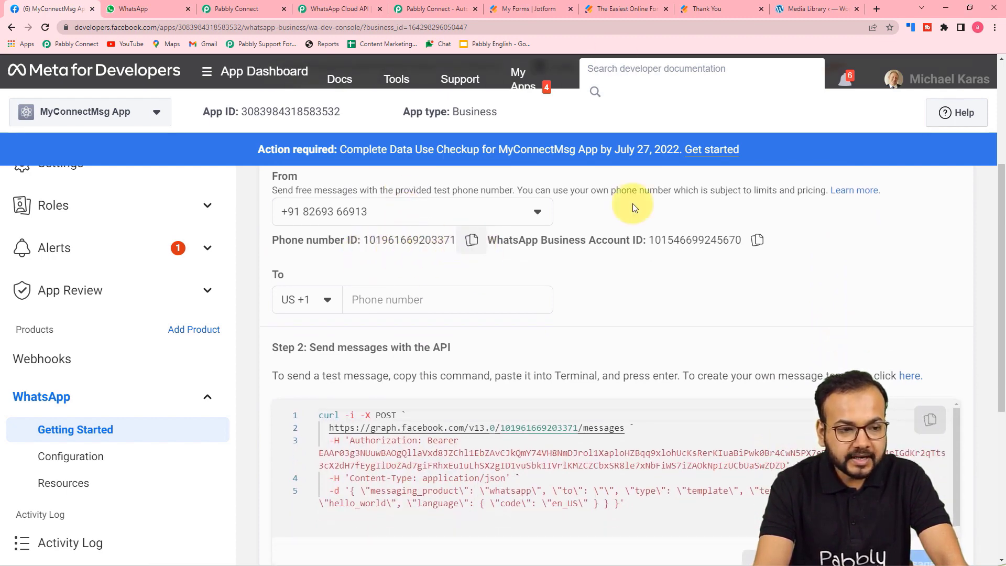
left_click(224, 9)
left_click(499, 253)
right_click(512, 260)
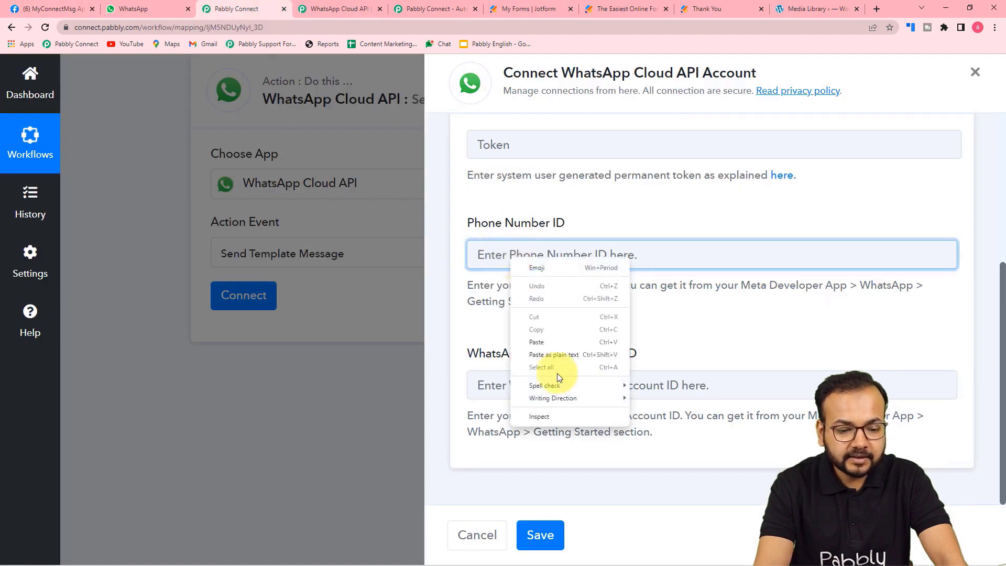
left_click(558, 356)
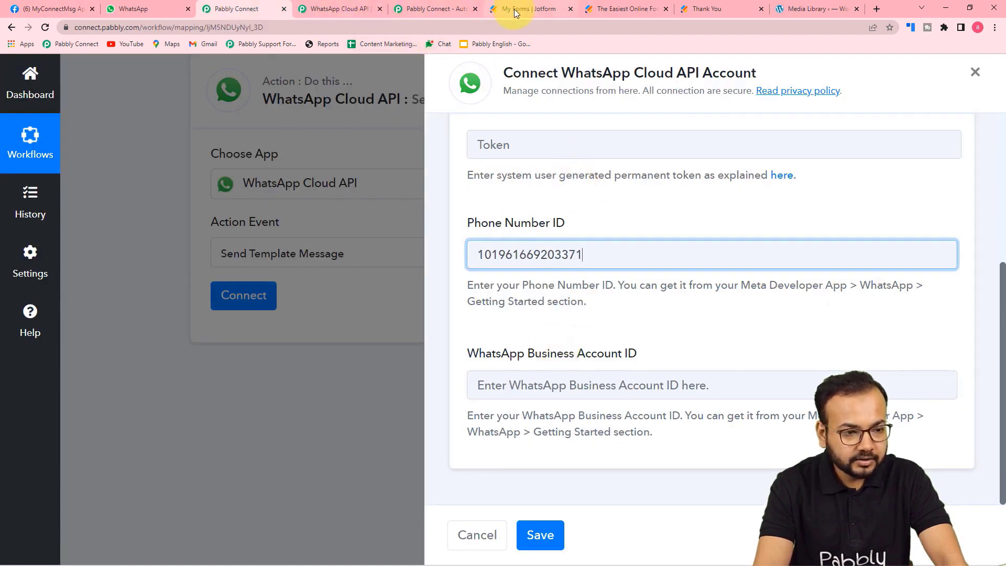
Copy the WhatsApp Business Account ID from Meta into Pabbly's Business Account ID field.
left_click(52, 9)
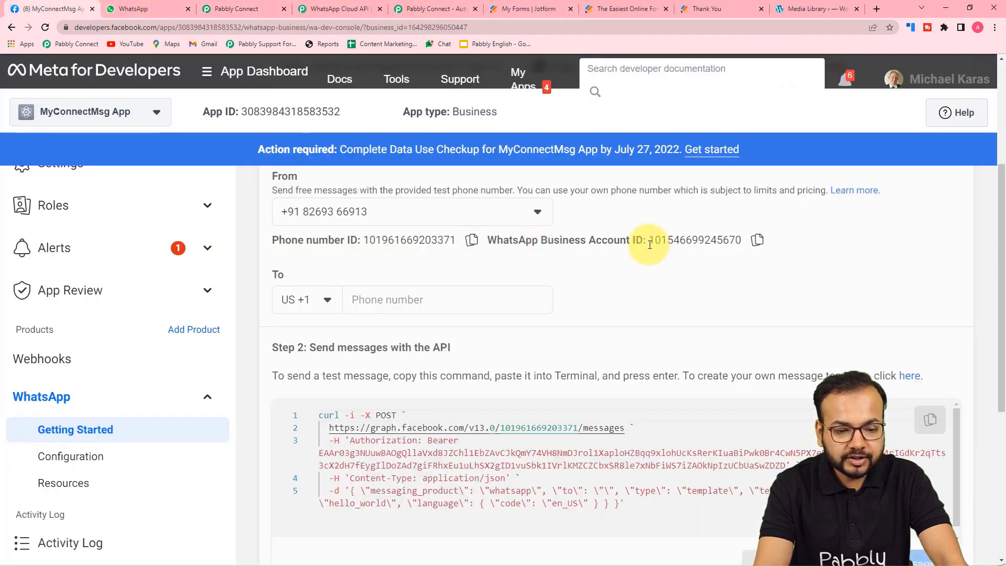
left_click(756, 243)
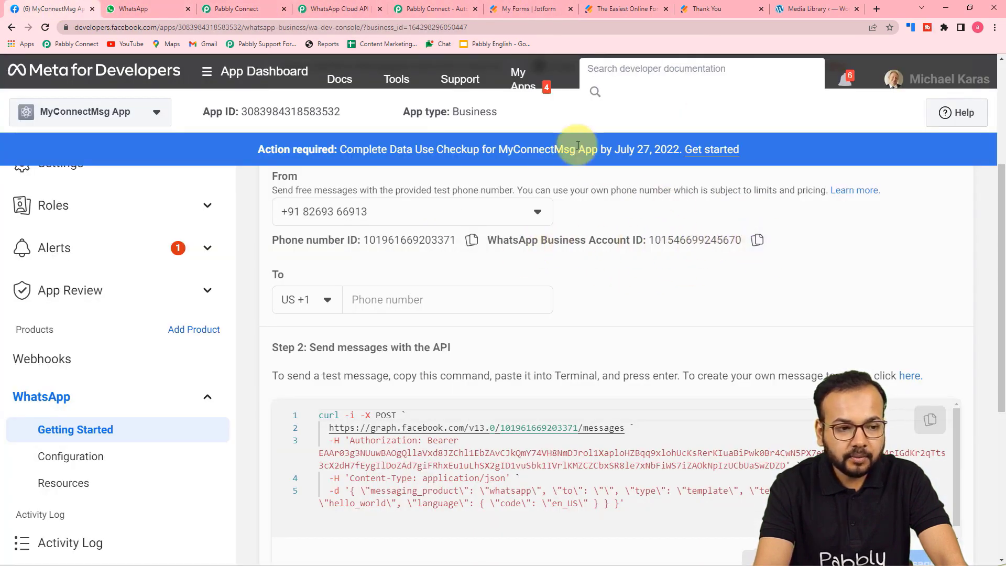
left_click(241, 9)
left_click(540, 386)
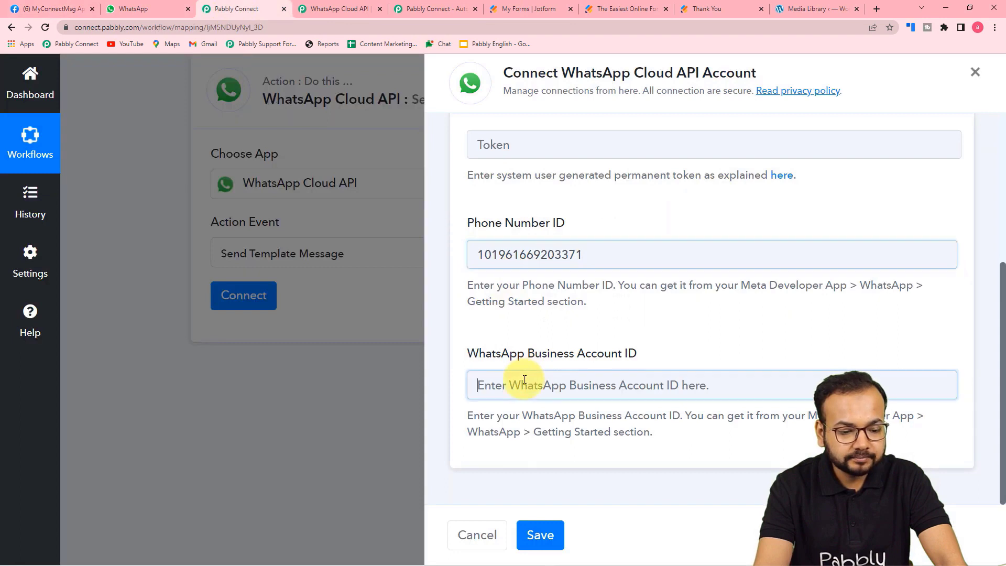
right_click(525, 380)
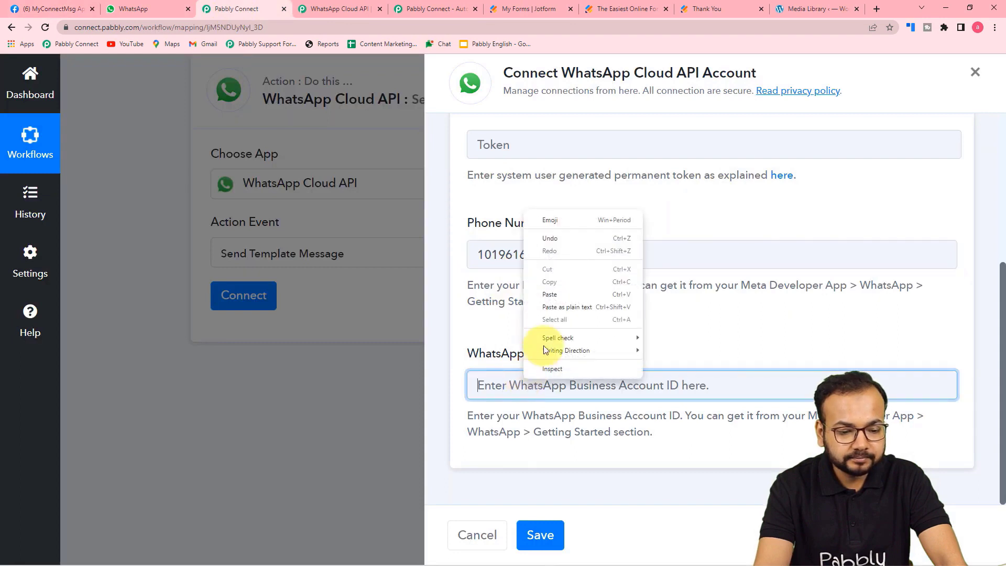
left_click(555, 307)
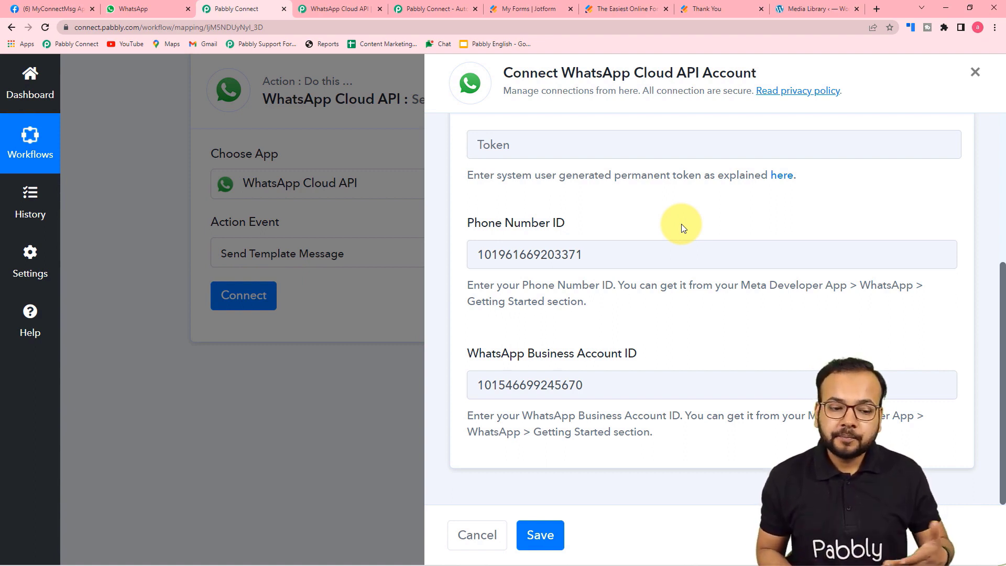
Switch to Select Existing Connection, pick WhatsApp Cloud API Final, and save it.
scroll(682, 225, "up", 3)
scroll(565, 323, "down", 3)
scroll(566, 323, "up", 1)
scroll(565, 323, "up", 3)
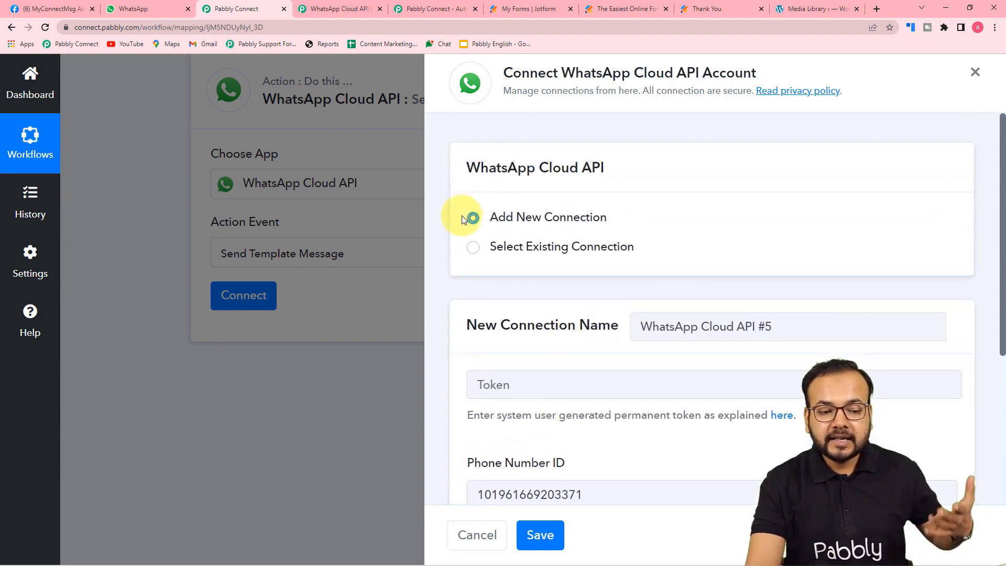
scroll(596, 339, "down", 2)
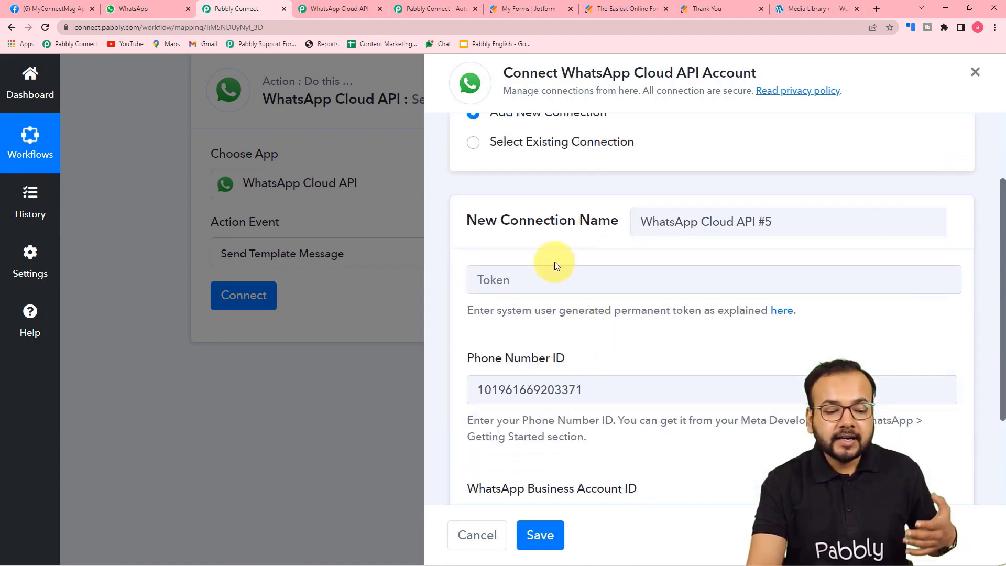
scroll(561, 370, "down", 3)
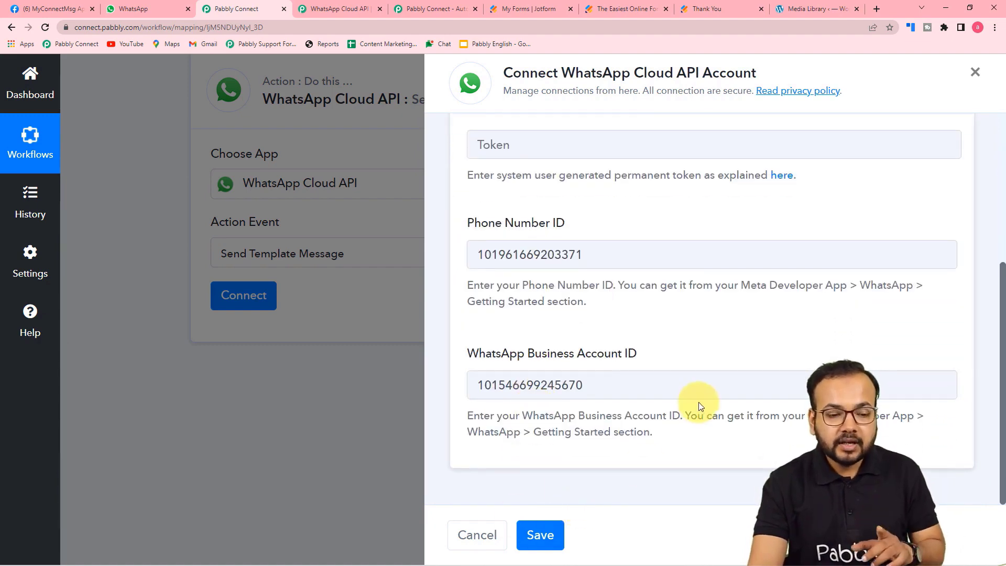
scroll(700, 406, "up", 3)
scroll(702, 409, "down", 1)
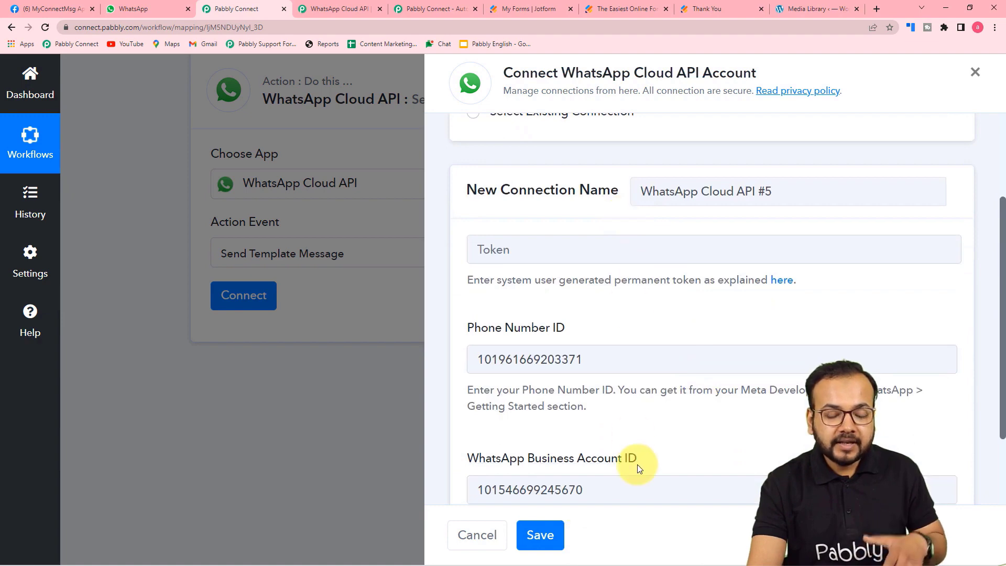
scroll(638, 465, "up", 3)
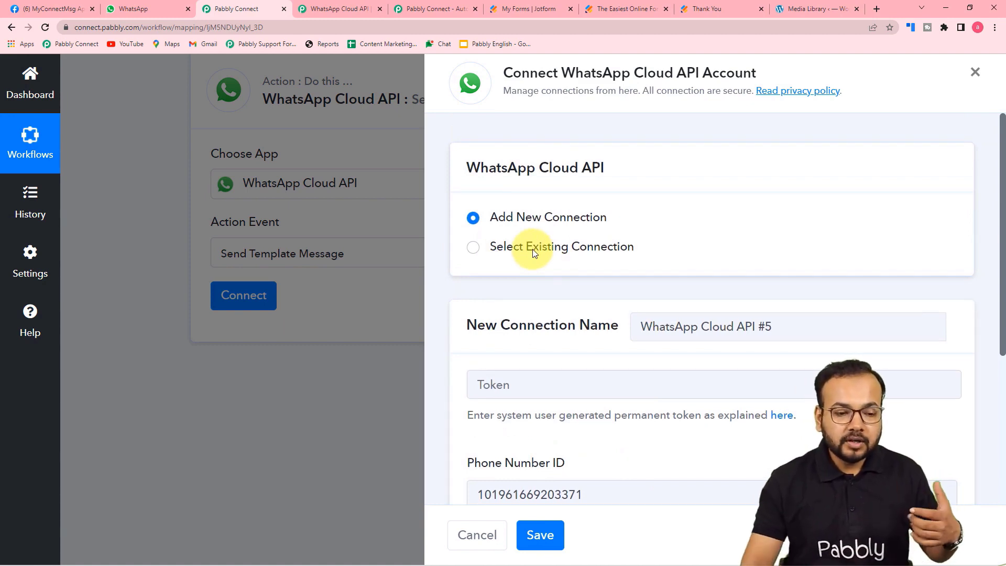
left_click(472, 251)
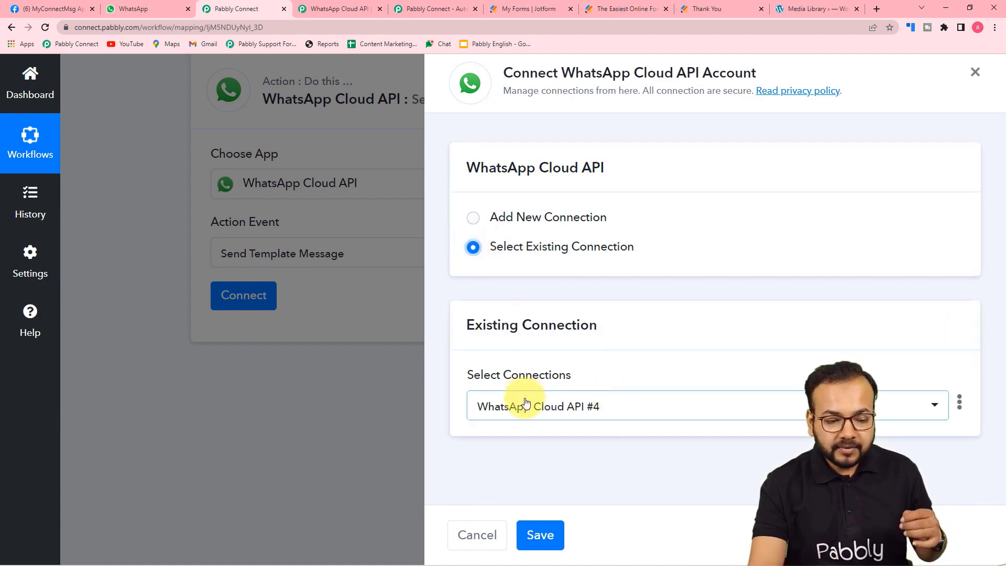
left_click(607, 404)
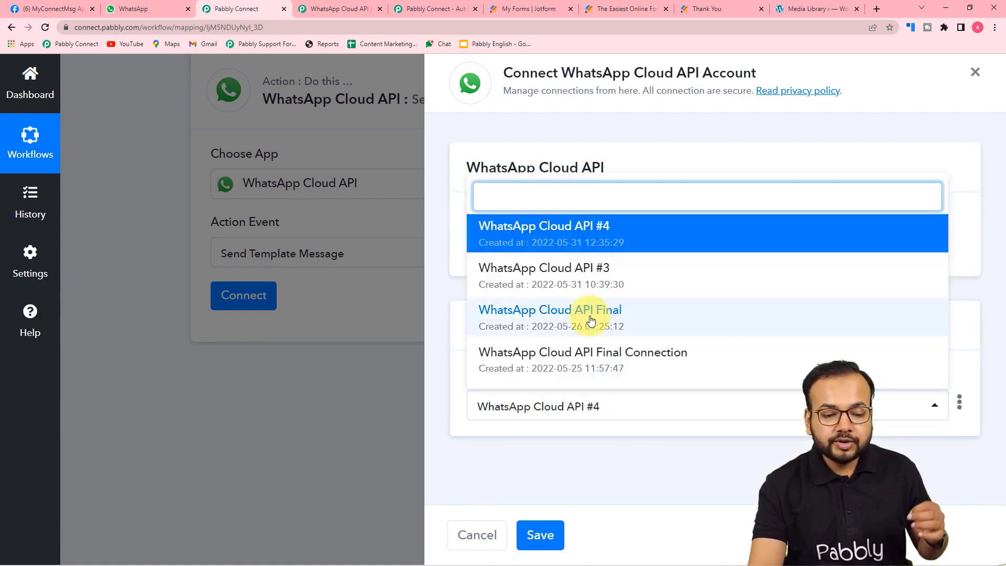
left_click(592, 321)
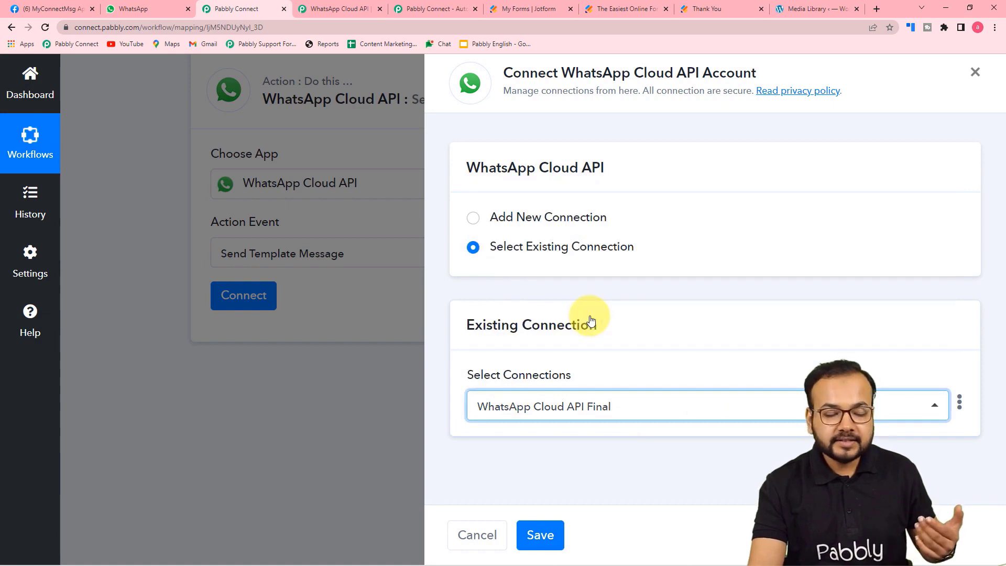
left_click(537, 540)
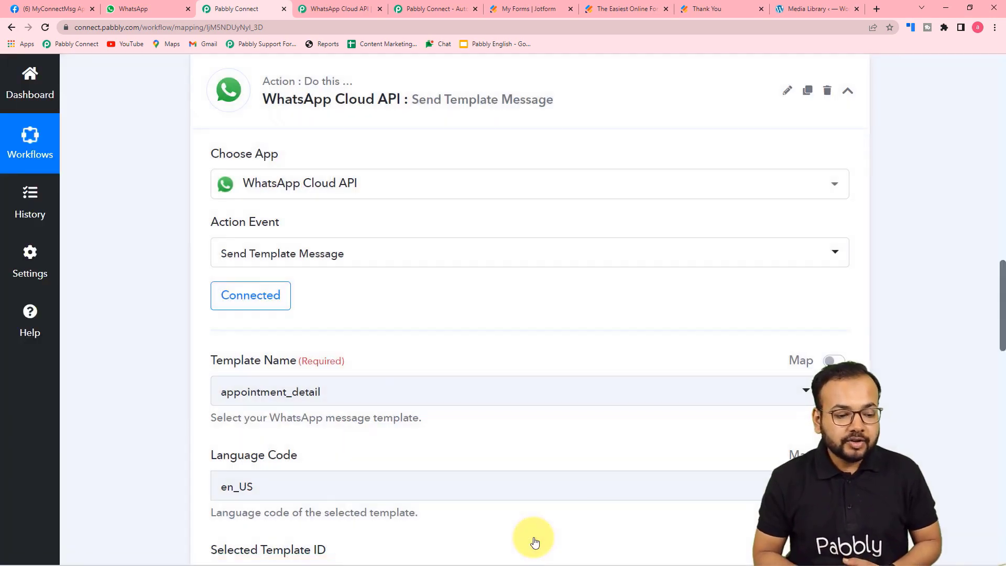
scroll(535, 543, "down", 4)
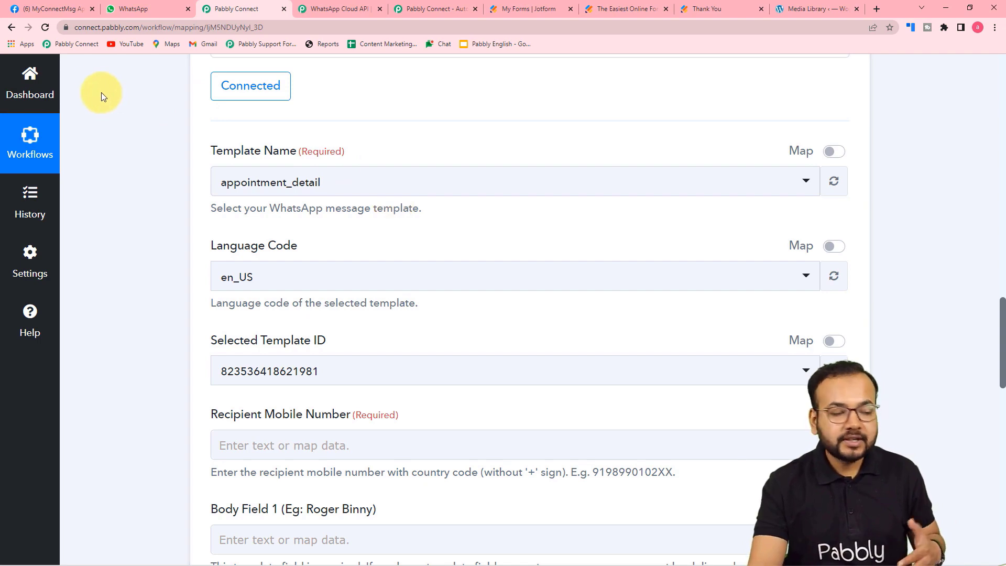
From Meta's Getting Started Step 2, open WhatsApp Manager's Message templates list (appointment_detail, bday_wish, coupon_code).
left_click(57, 8)
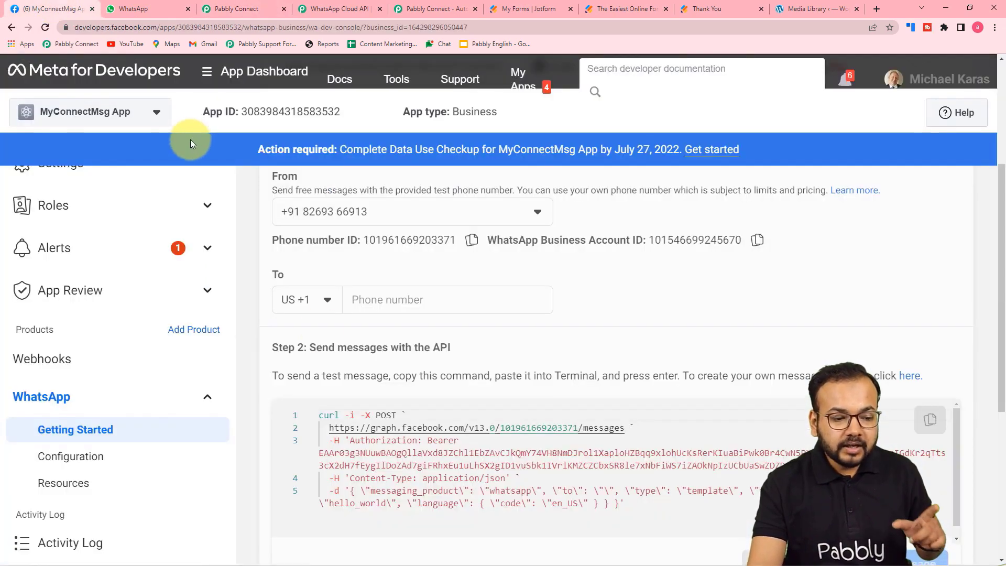
scroll(530, 330, "down", 2)
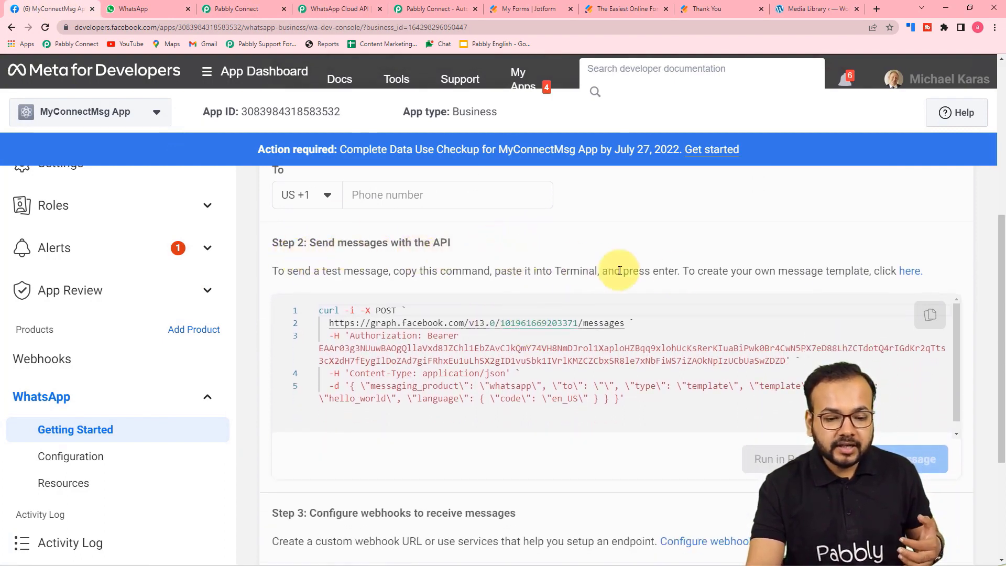
left_click(907, 274)
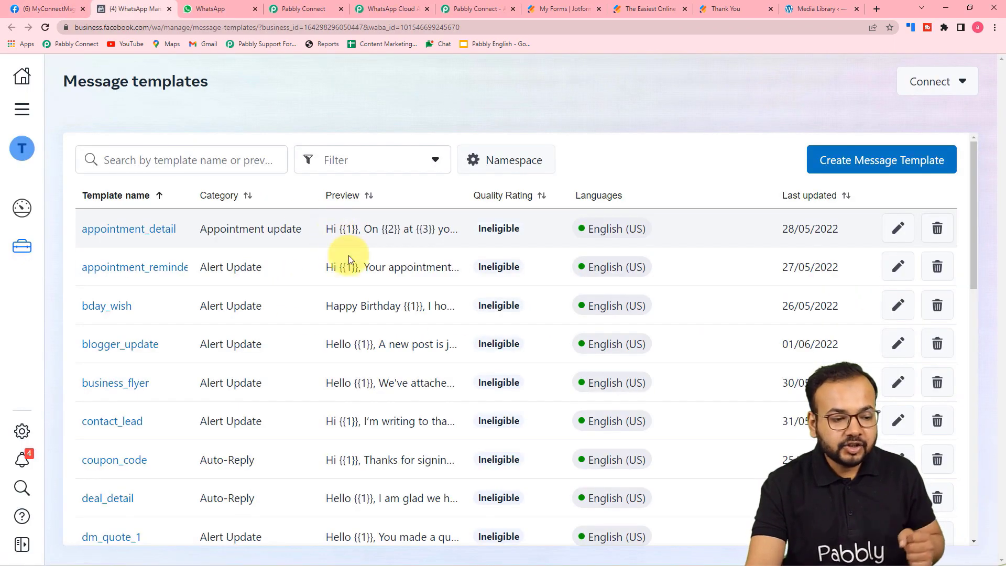
scroll(387, 331, "down", 5)
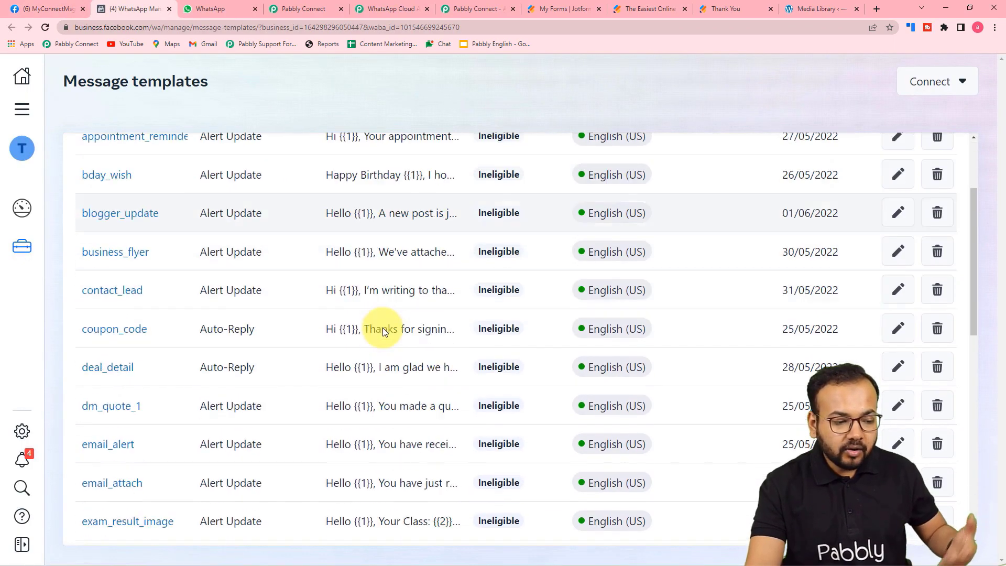
scroll(372, 344, "up", 3)
scroll(231, 313, "up", 2)
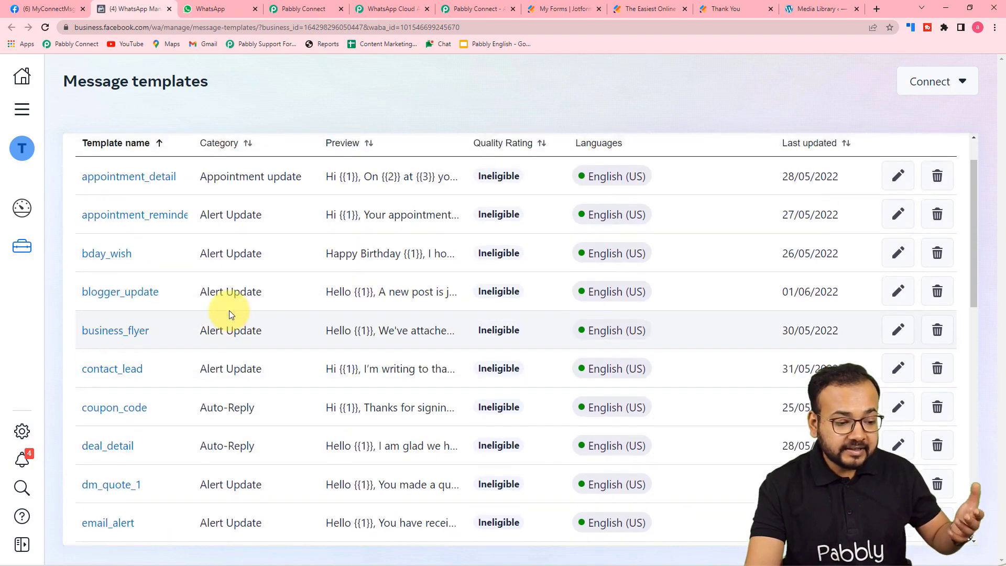
scroll(231, 313, "down", 2)
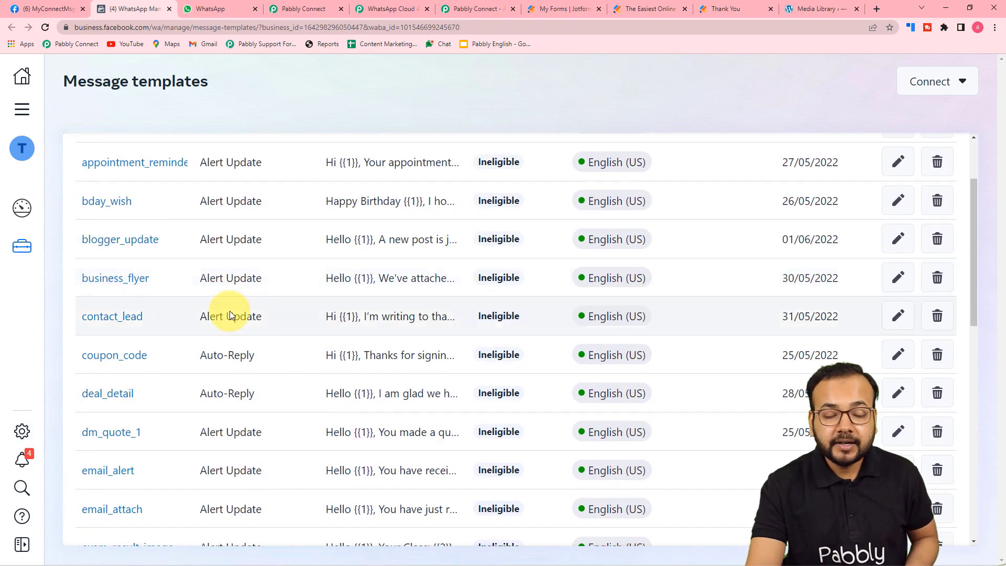
left_click(123, 278)
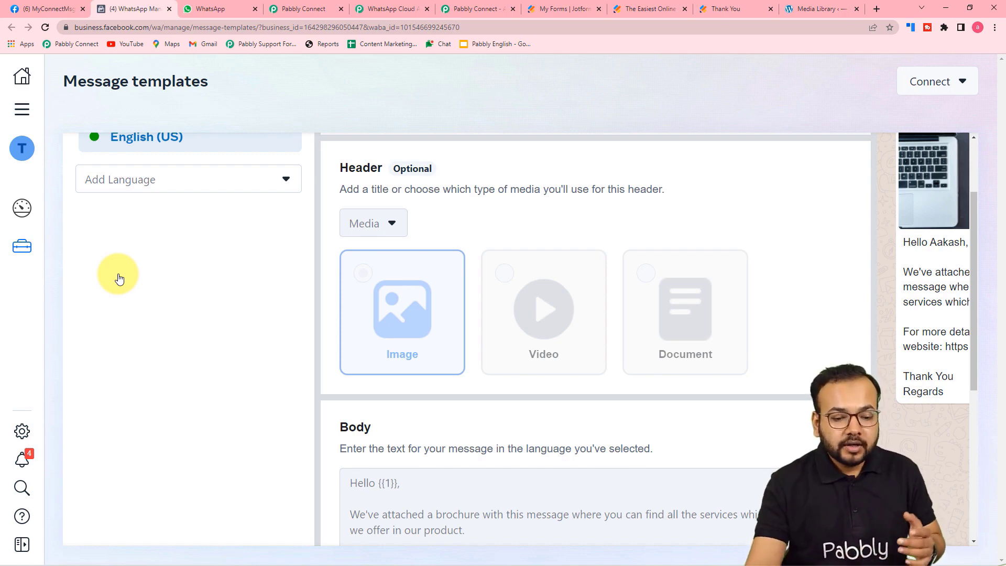
scroll(73, 288, "down", 2)
scroll(227, 332, "up", 3)
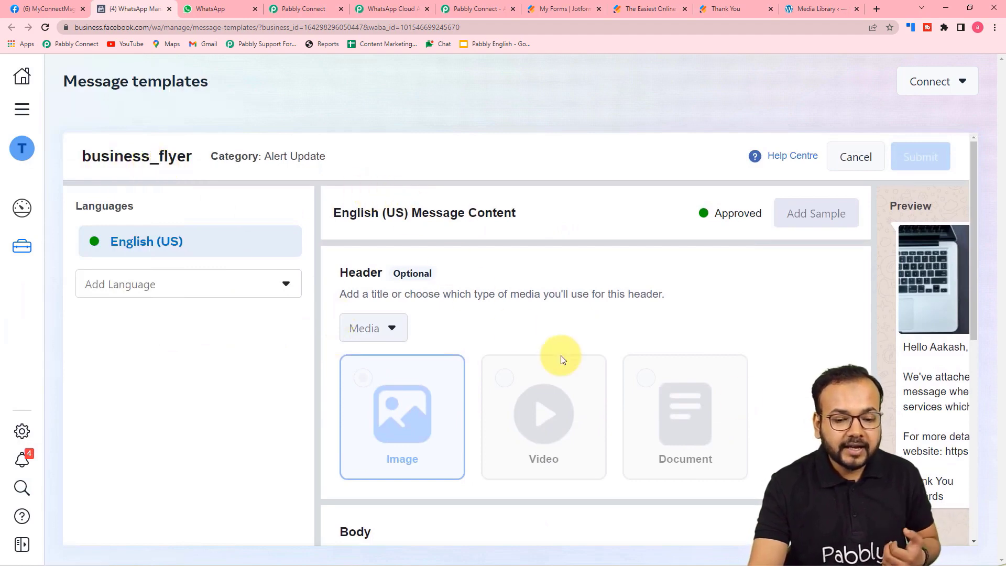
scroll(573, 378, "down", 5)
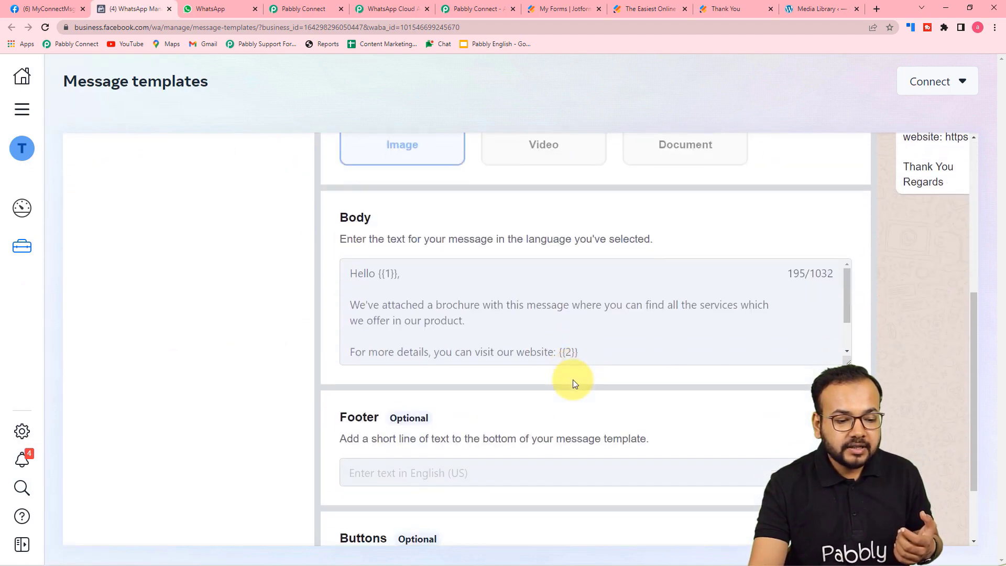
scroll(475, 310, "down", 3)
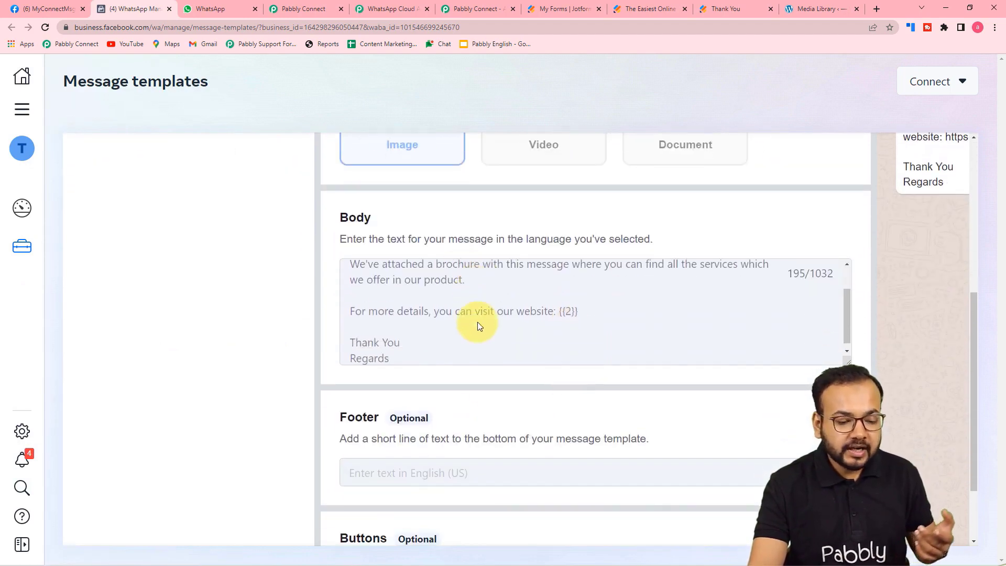
left_click_drag(534, 539, 656, 540)
scroll(880, 429, "up", 3)
scroll(519, 341, "up", 3)
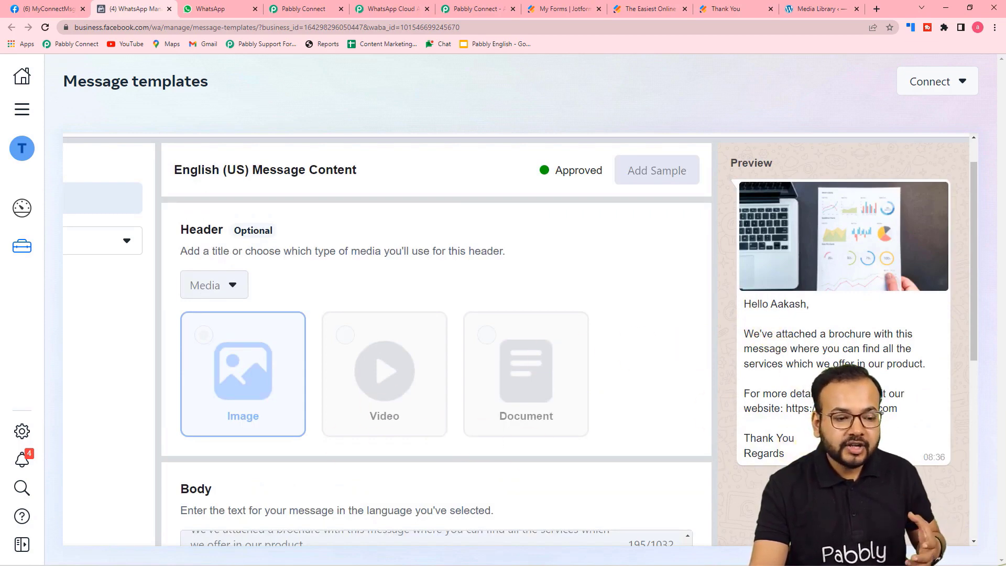
scroll(839, 367, "up", 1)
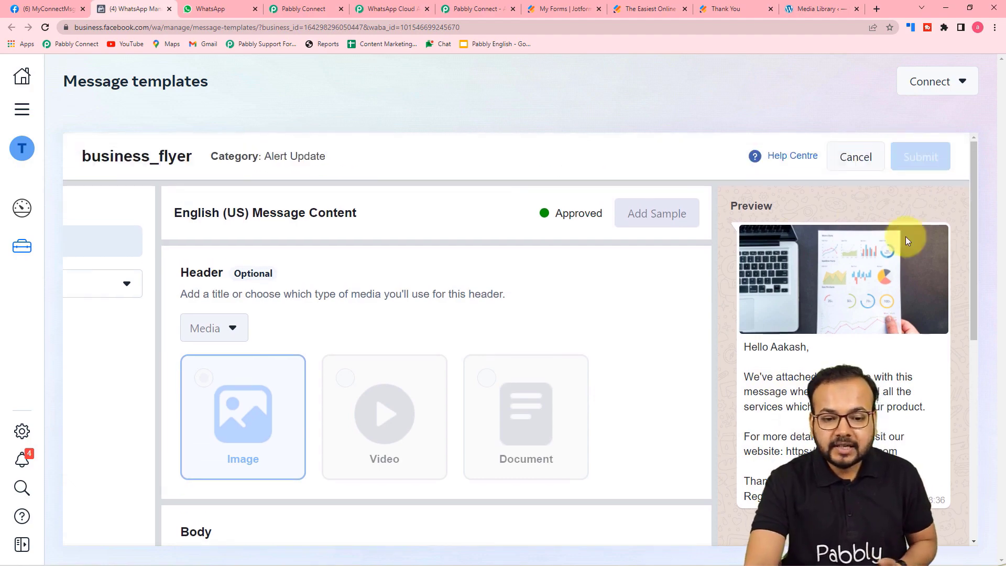
left_click(850, 160)
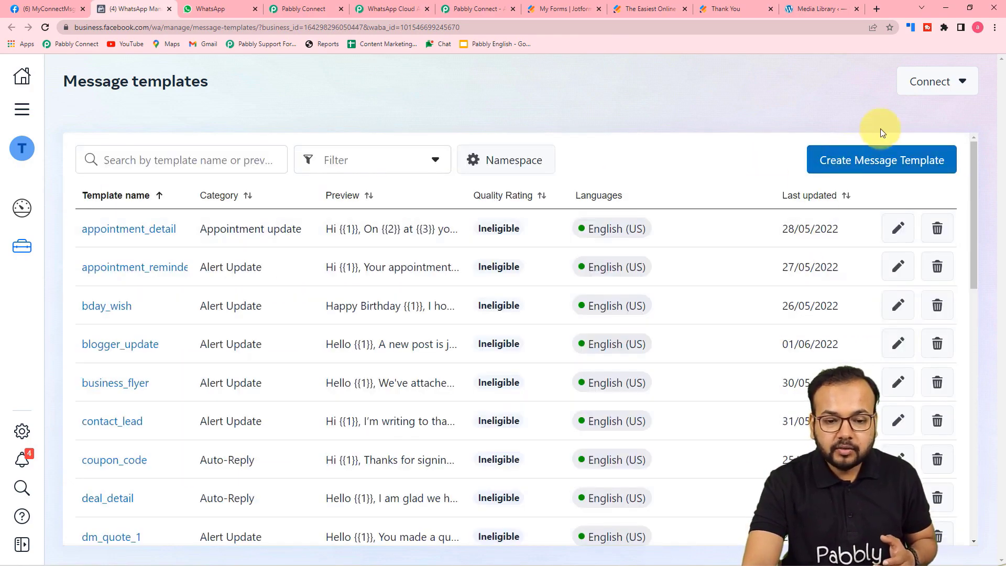
Start a new Account update template, enter its name, and choose English (UK) as its language.
left_click(898, 164)
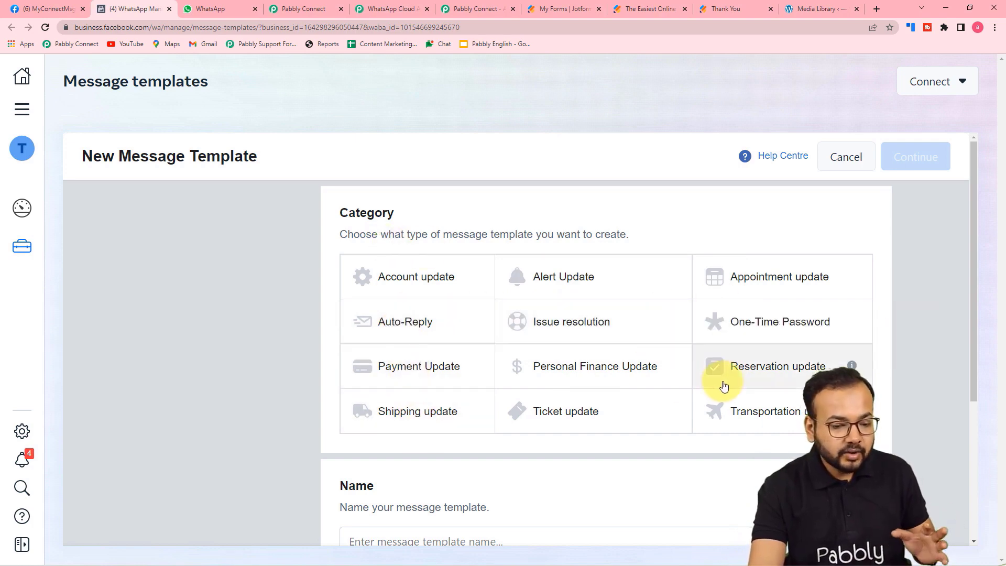
left_click(390, 275)
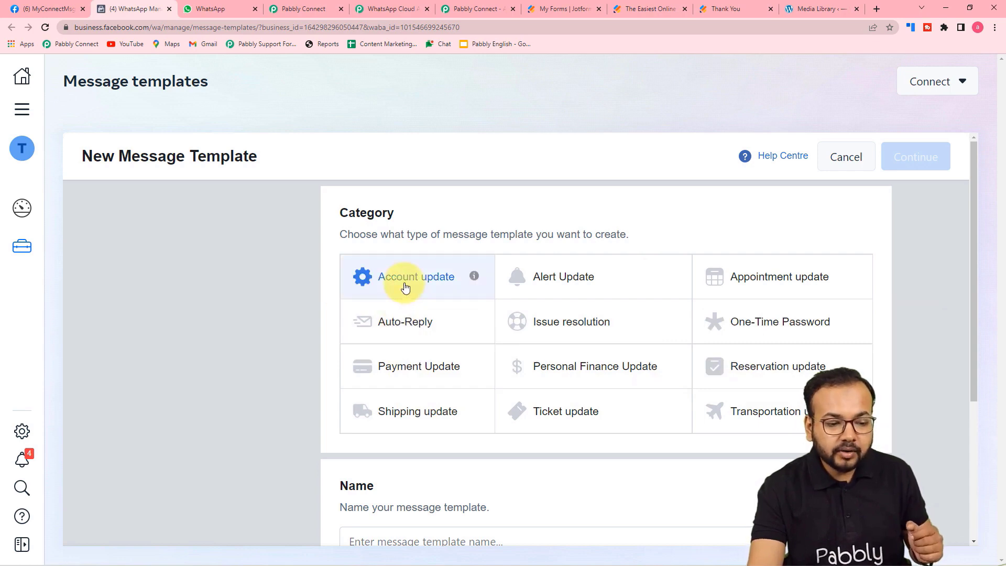
scroll(369, 315, "down", 4)
left_click(445, 321)
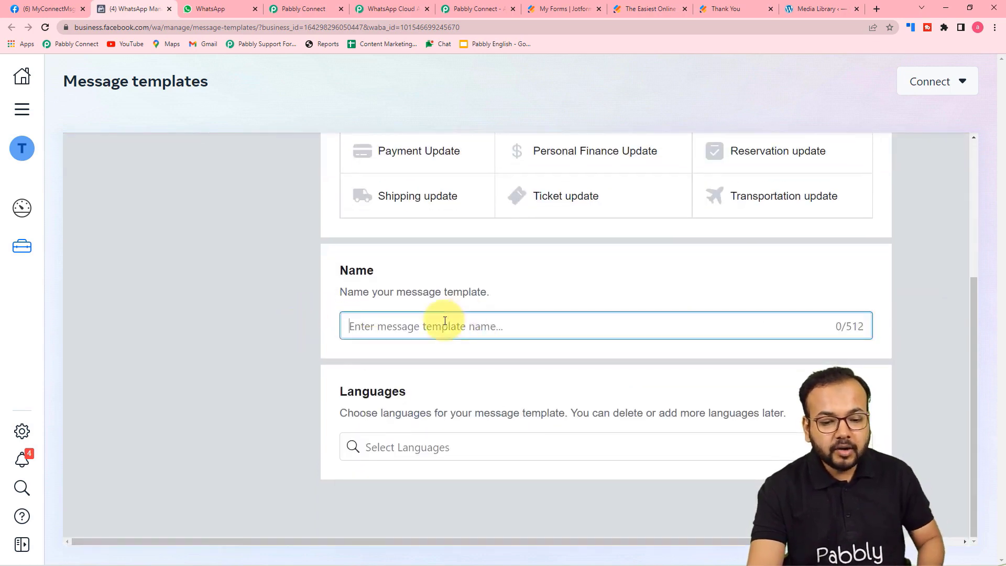
type("name")
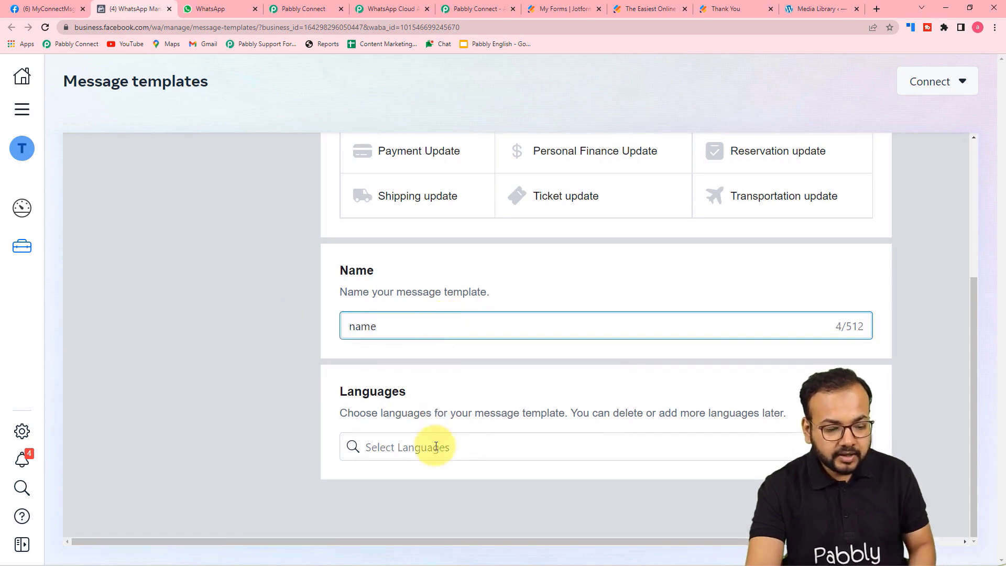
left_click(436, 447)
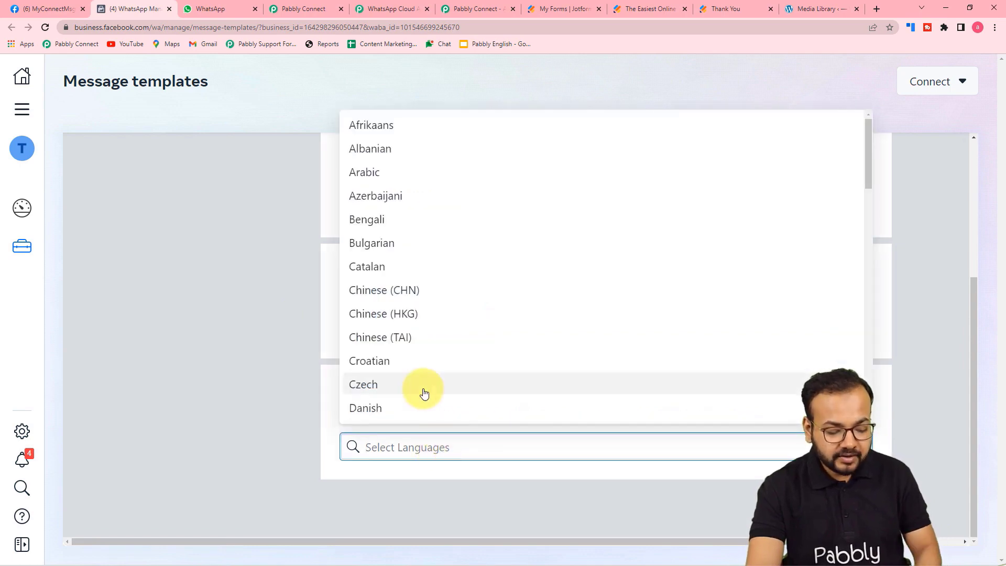
type("en=")
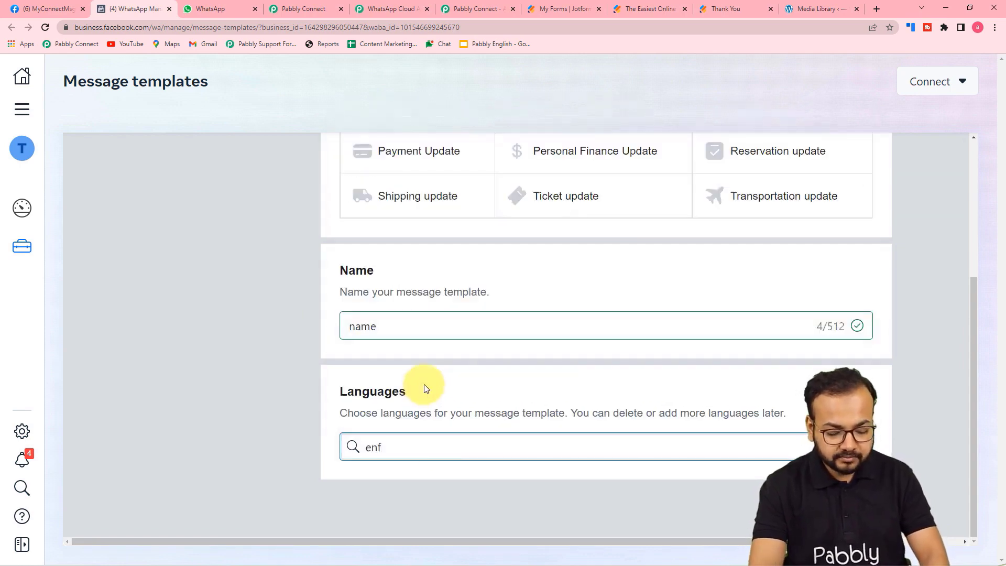
key("BackSpace")
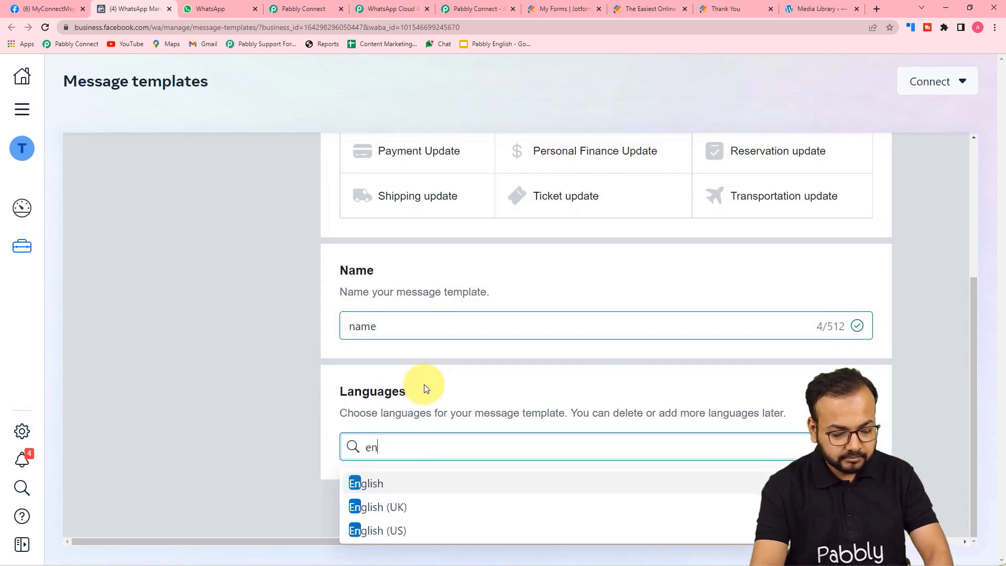
left_click(430, 505)
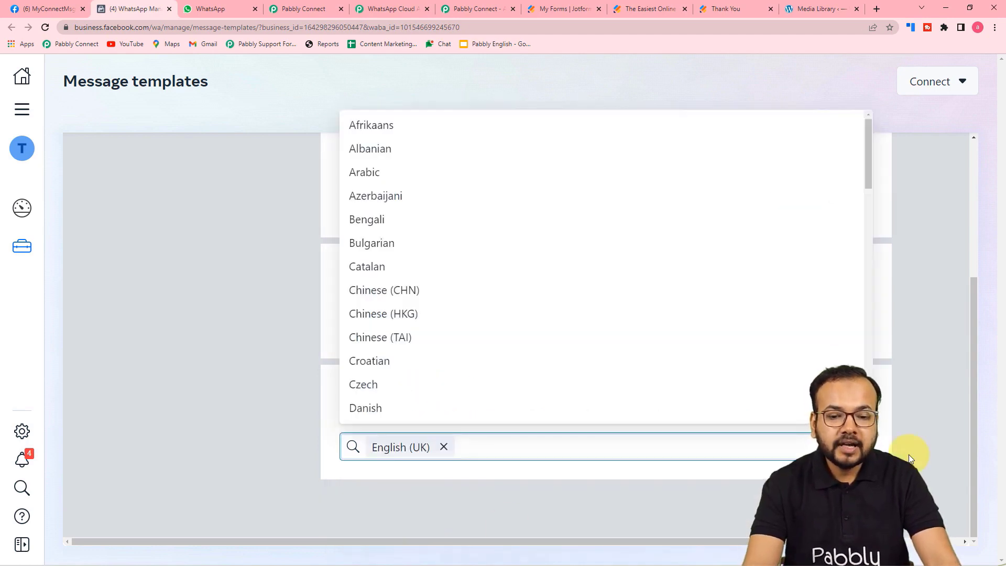
Continue to the template editor and set the header type to Media.
scroll(904, 445, "up", 5)
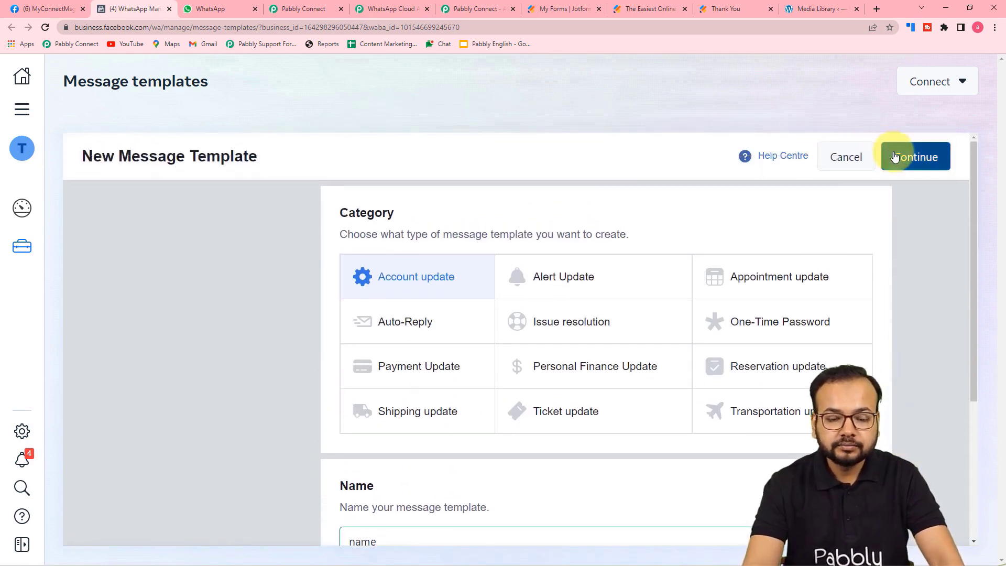
left_click(898, 156)
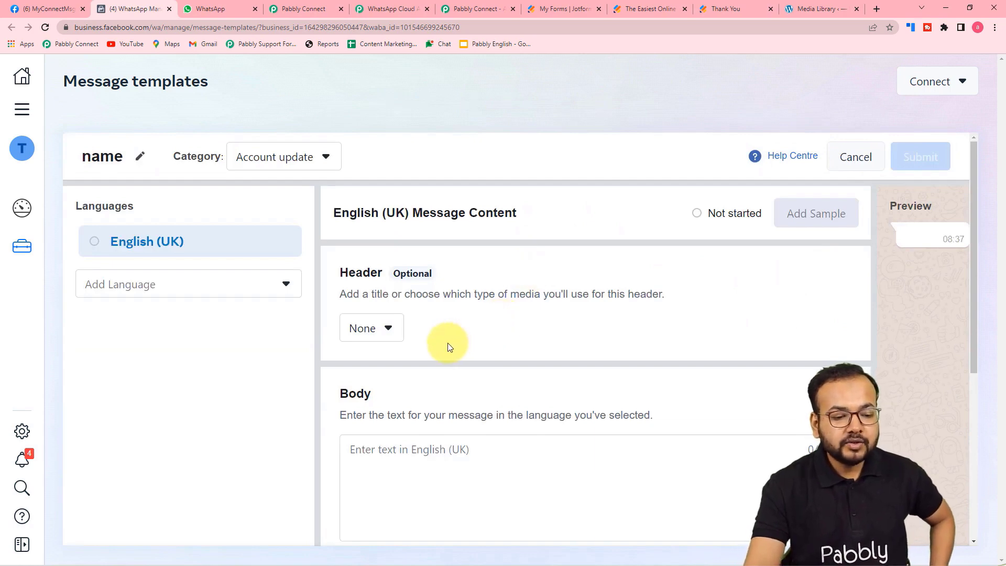
scroll(374, 330, "down", 1)
left_click(376, 288)
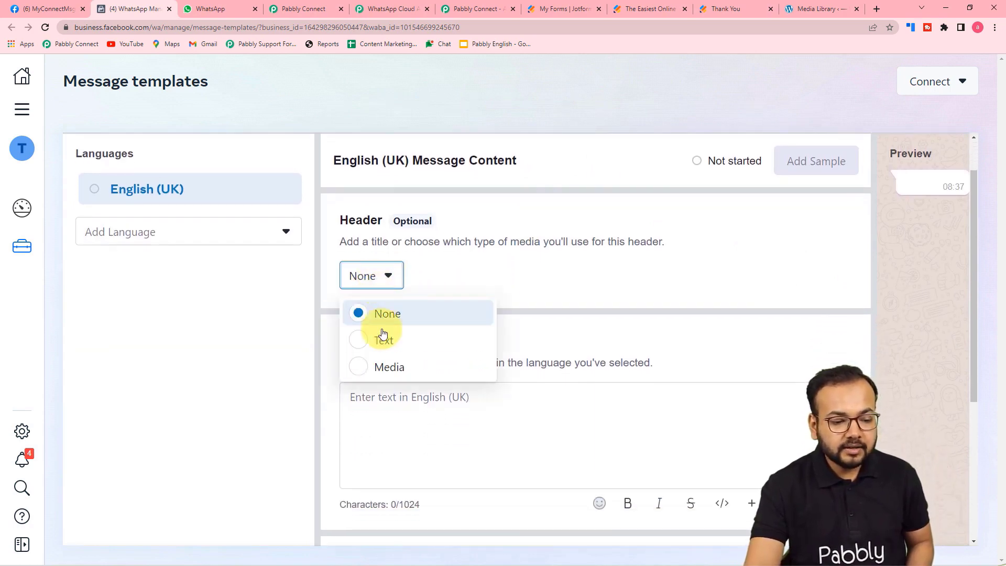
left_click(361, 367)
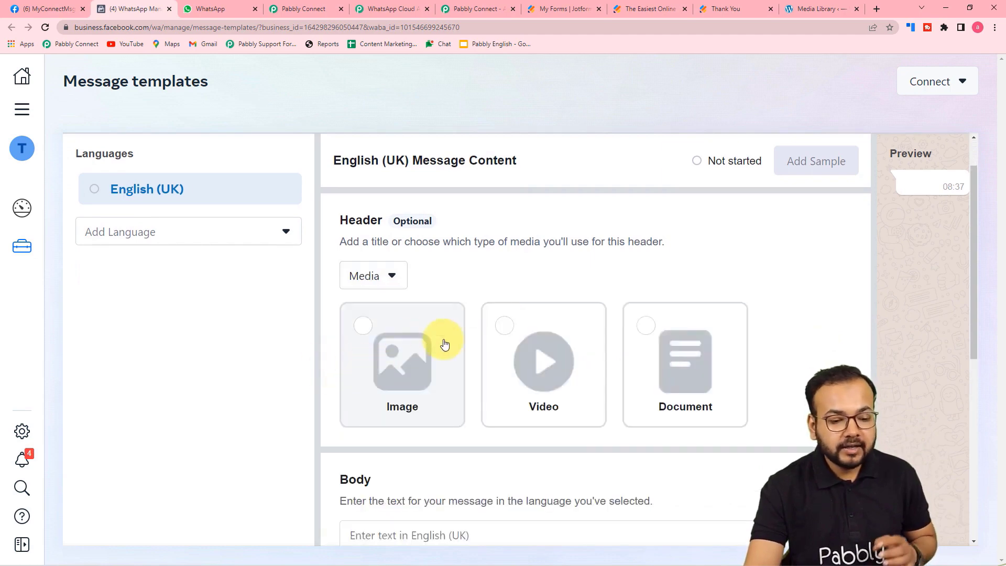
scroll(710, 336, "down", 5)
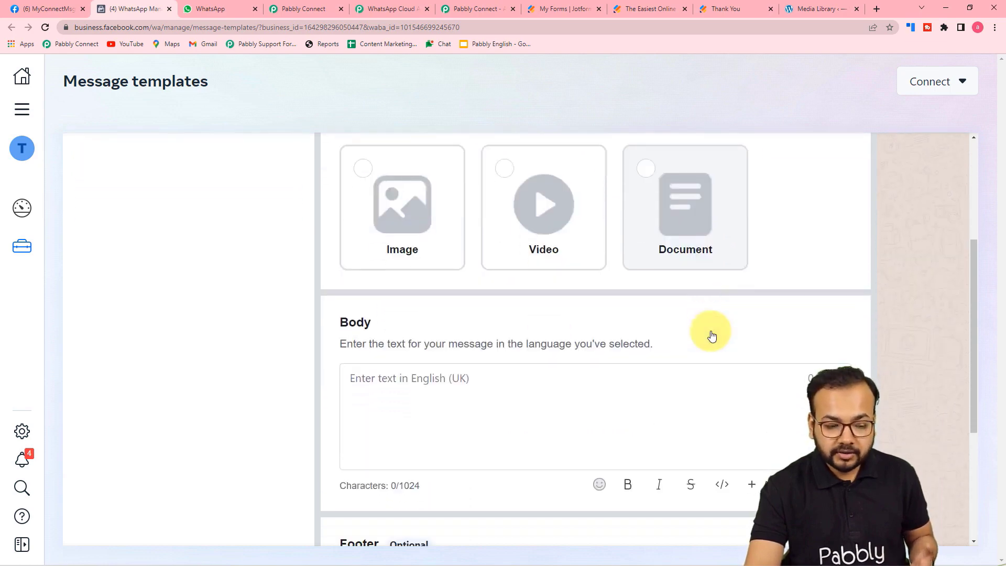
scroll(457, 283, "down", 2)
Write the body 'Hello {{1}}' with a variable placeholder, then cancel the draft.
left_click(464, 203)
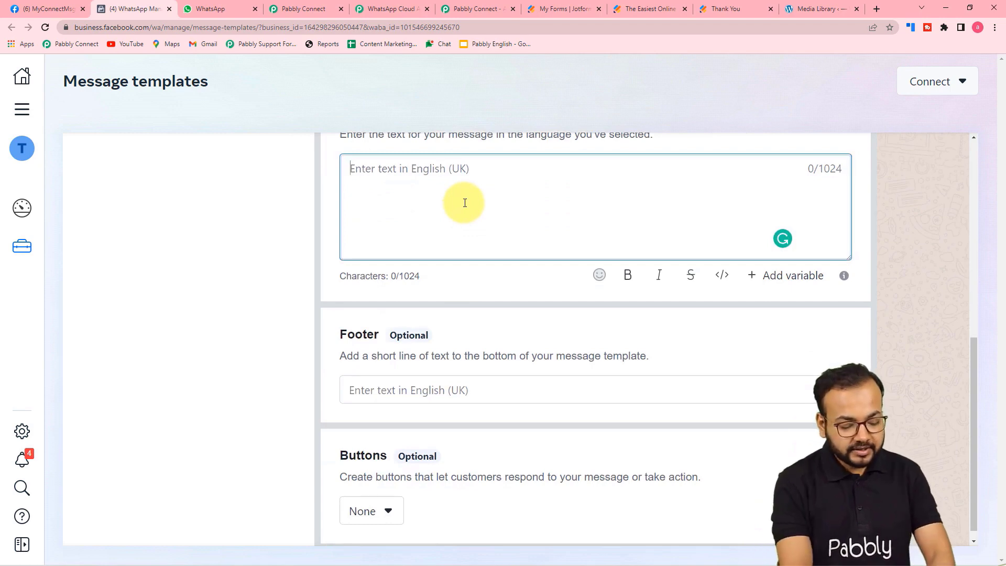
type("Hello")
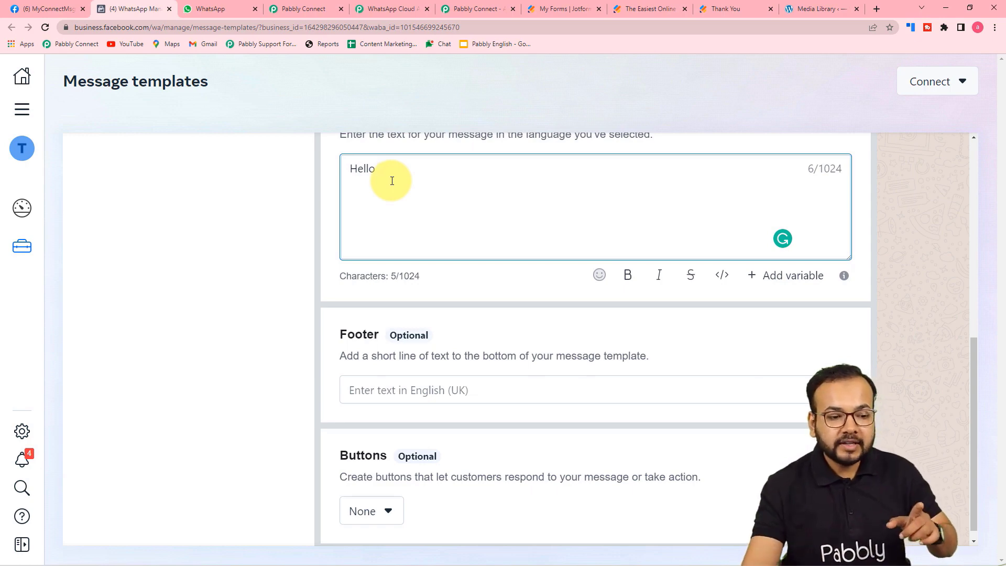
left_click(767, 278)
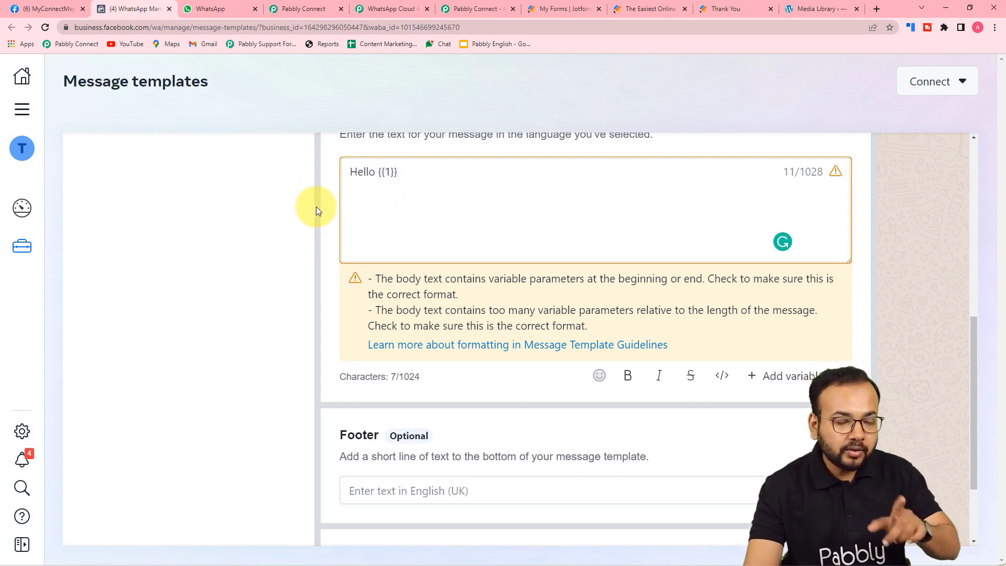
scroll(307, 209, "down", 1)
scroll(294, 212, "up", 2)
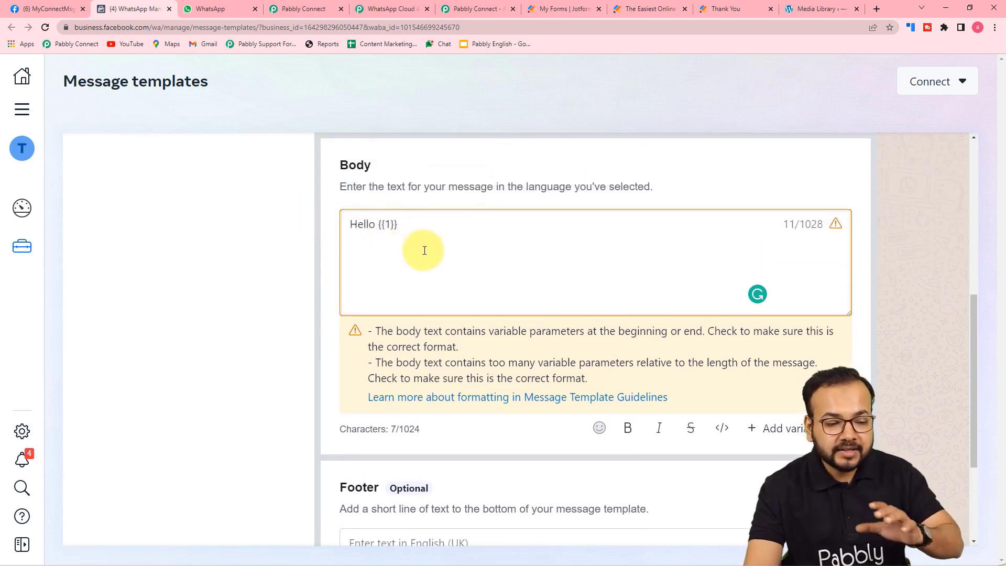
scroll(423, 250, "down", 3)
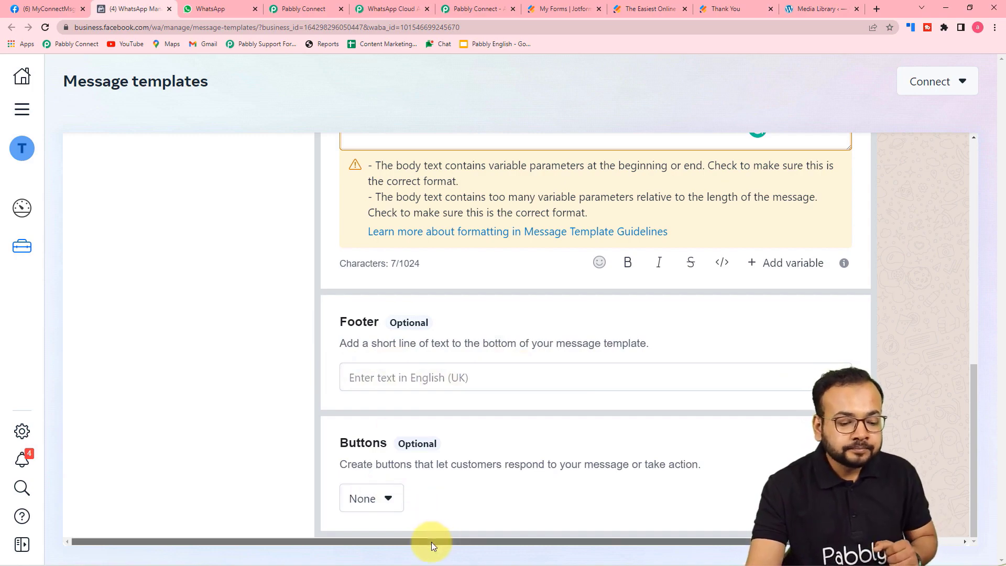
left_click_drag(432, 542, 634, 548)
scroll(764, 385, "up", 5)
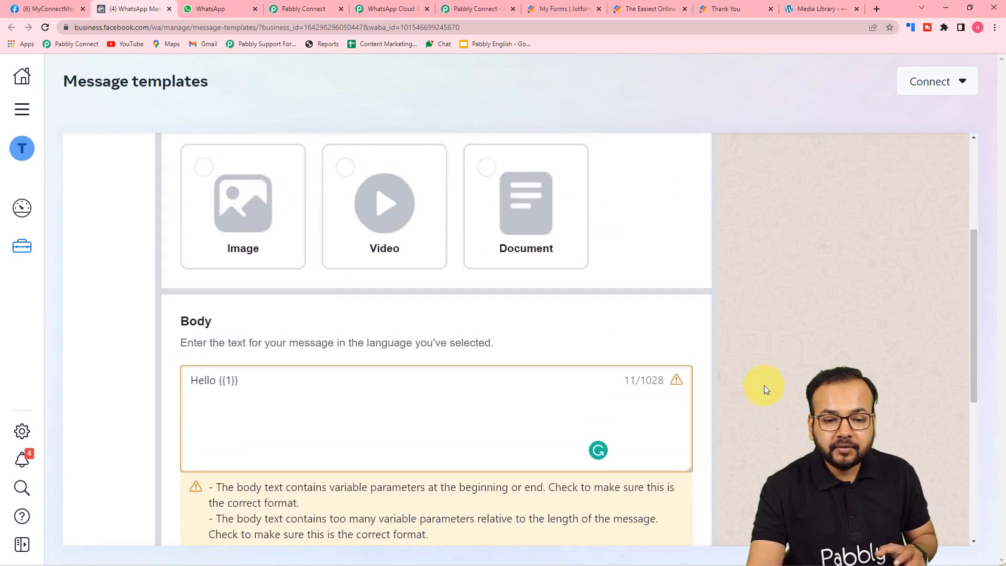
scroll(764, 386, "up", 4)
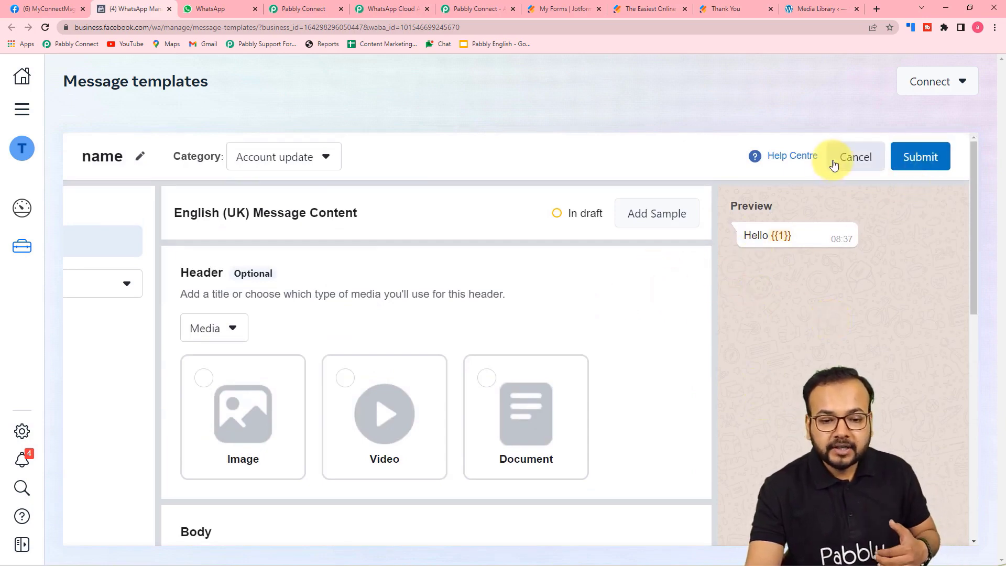
left_click(850, 157)
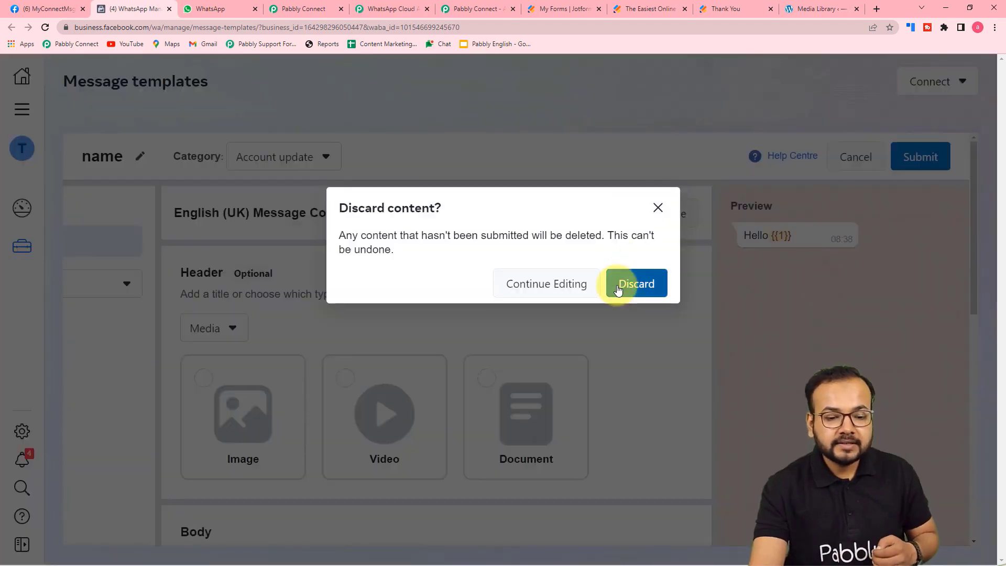
Discard the draft and open send_brochure_img from the expanded Message templates list.
left_click(620, 288)
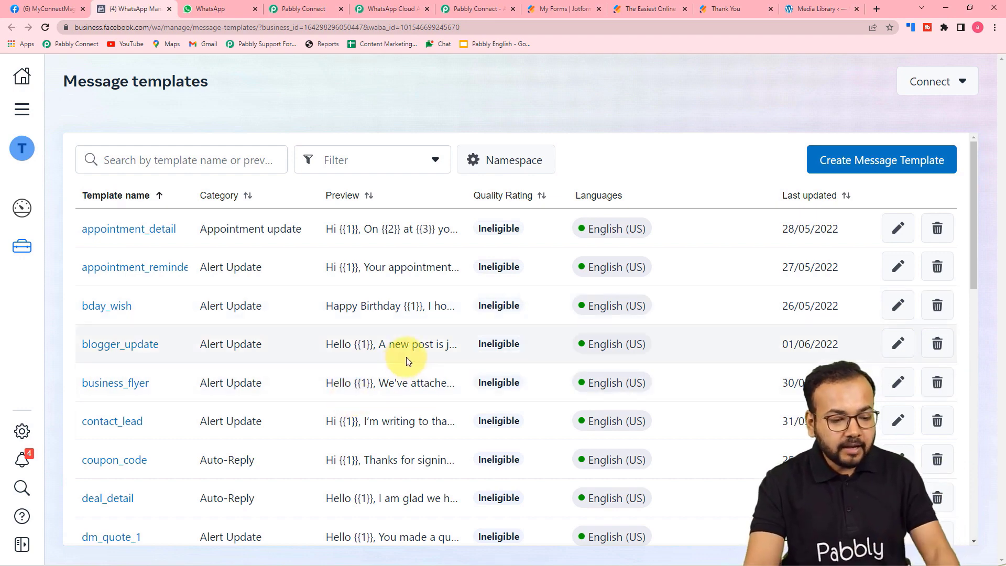
scroll(297, 396, "down", 13)
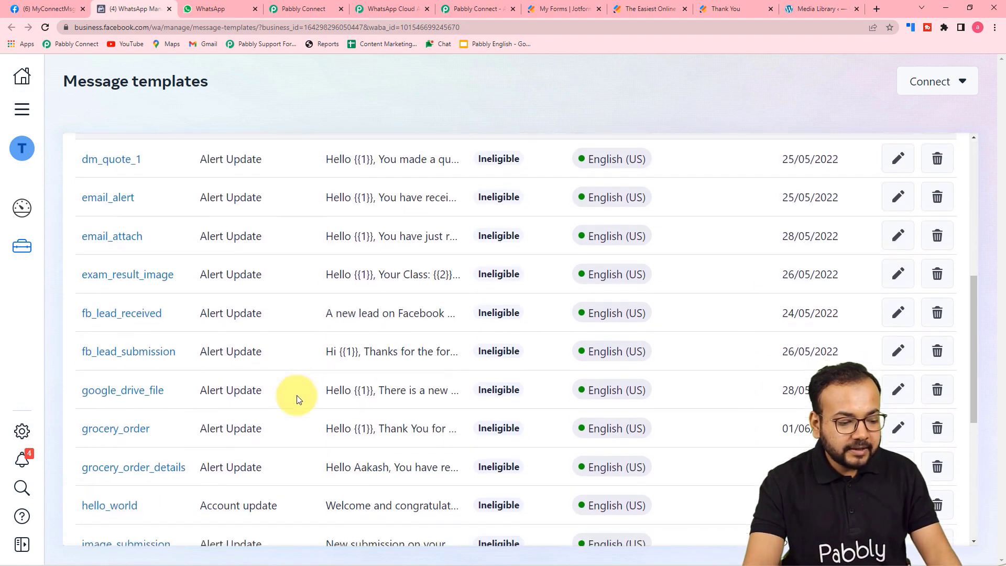
left_click(524, 498)
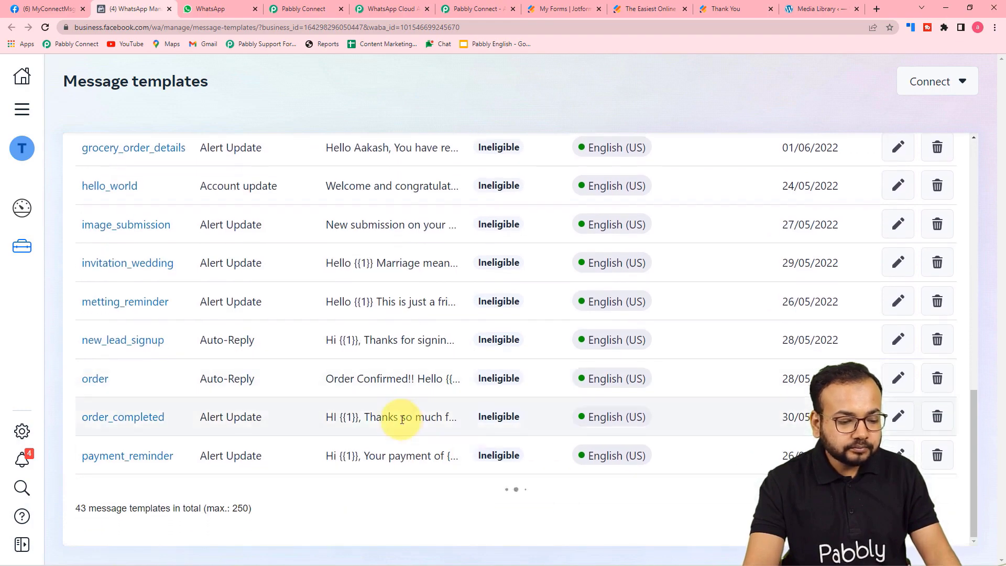
scroll(385, 420, "down", 7)
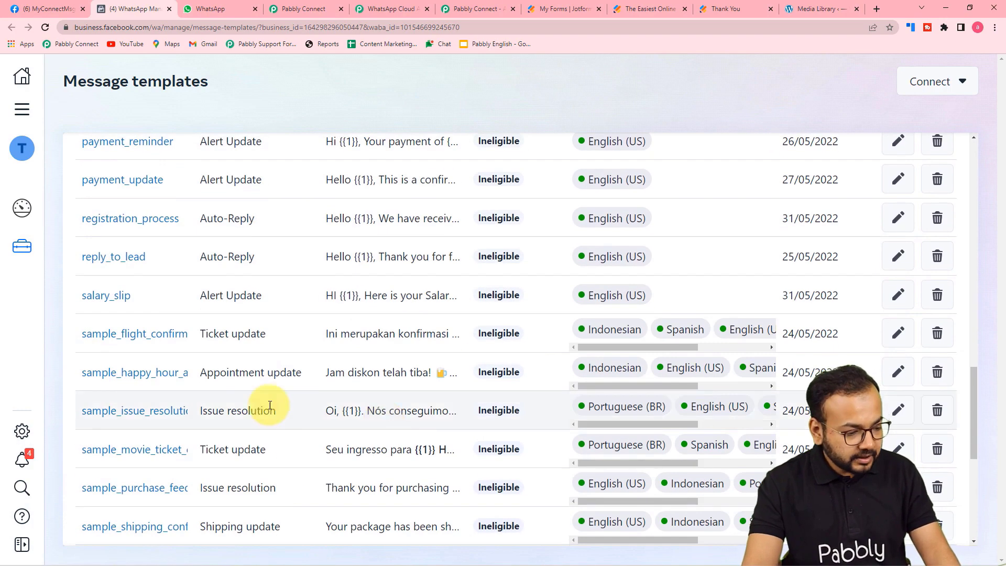
scroll(166, 418, "down", 4)
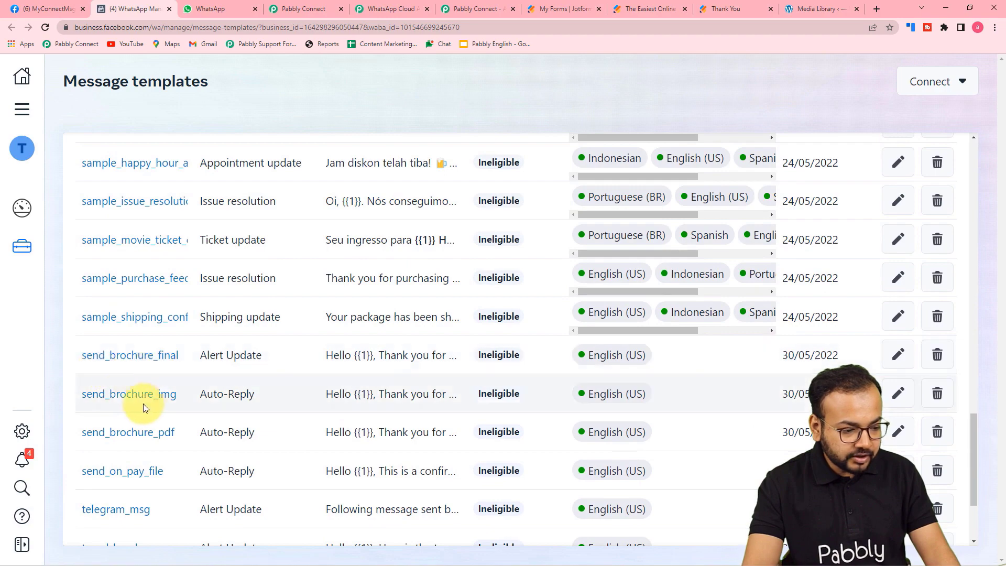
left_click(133, 401)
scroll(283, 414, "up", 7)
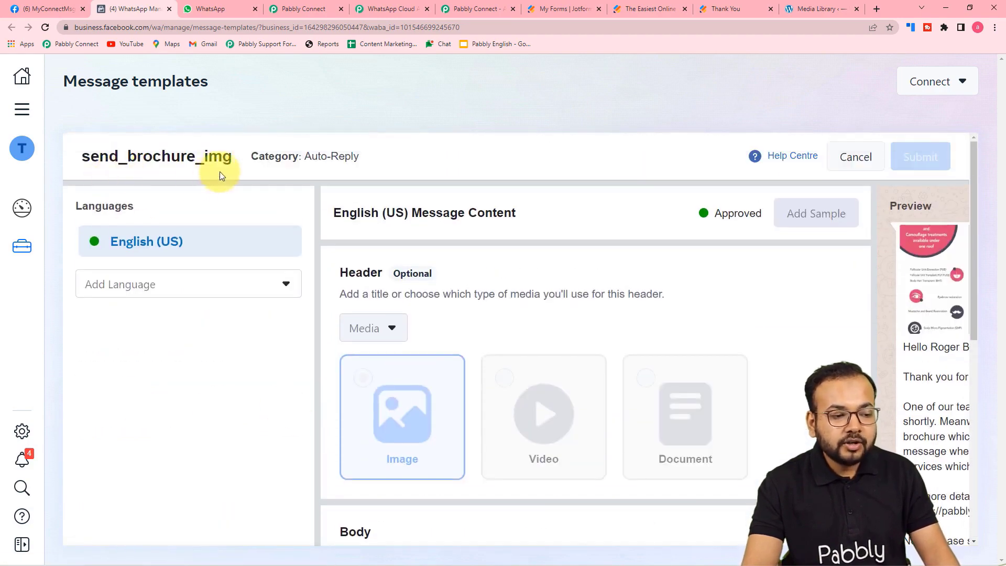
scroll(494, 337, "down", 2)
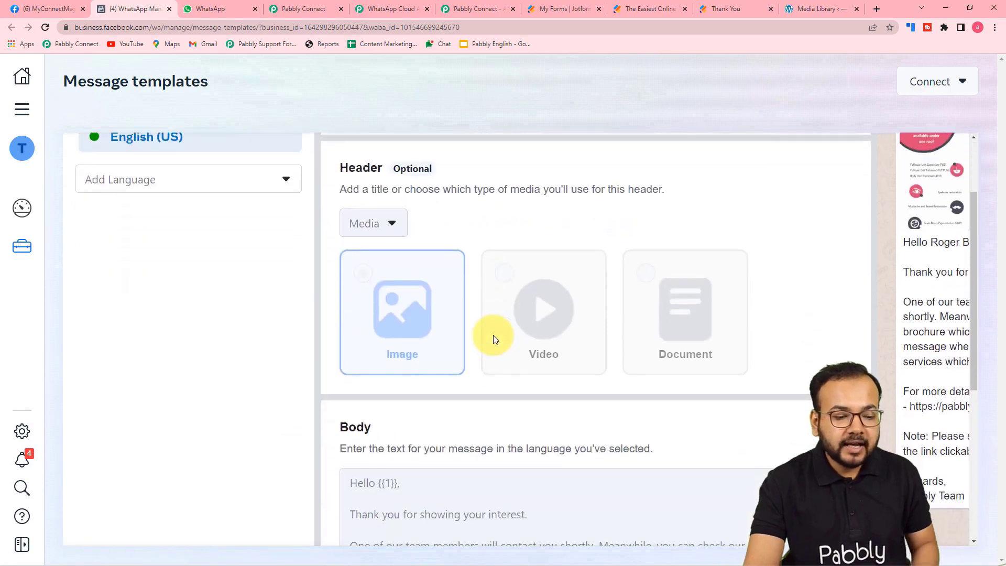
scroll(550, 508, "down", 1)
scroll(674, 449, "down", 3)
scroll(596, 512, "down", 5)
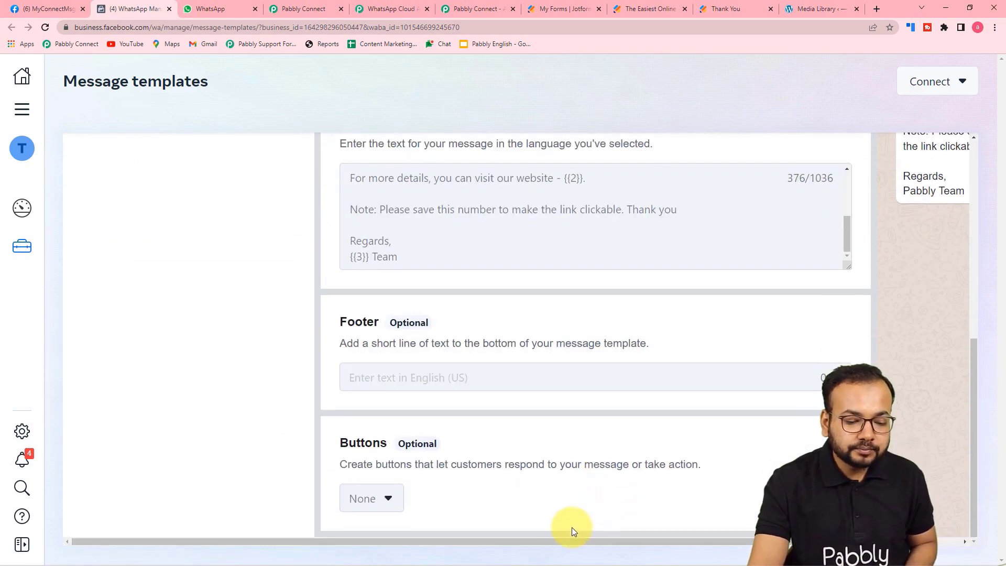
left_click_drag(571, 538, 692, 539)
scroll(786, 321, "up", 6)
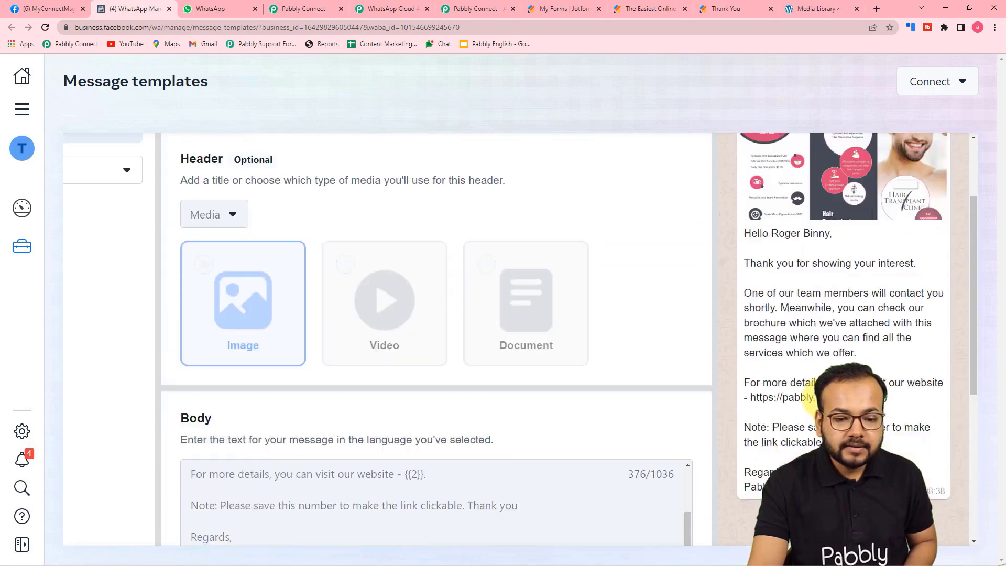
scroll(800, 370, "down", 4)
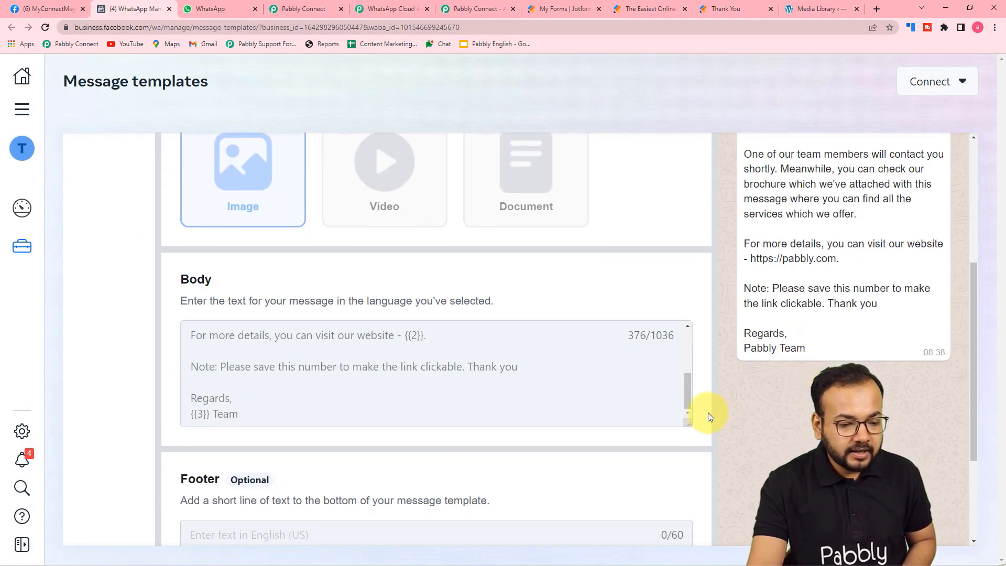
left_click_drag(687, 393, 680, 399)
scroll(718, 351, "up", 1)
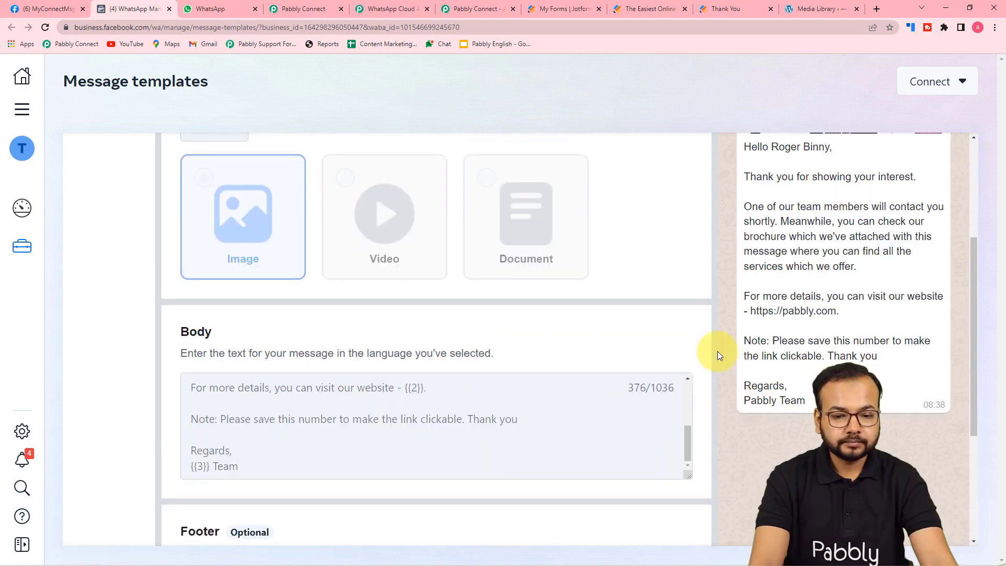
scroll(718, 351, "up", 1)
scroll(718, 352, "down", 3)
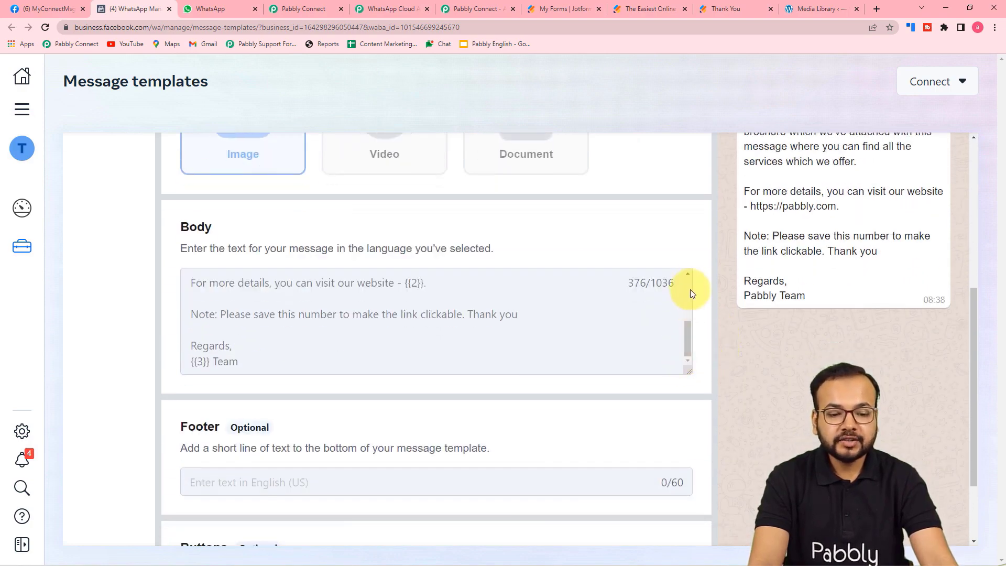
scroll(799, 247, "up", 1)
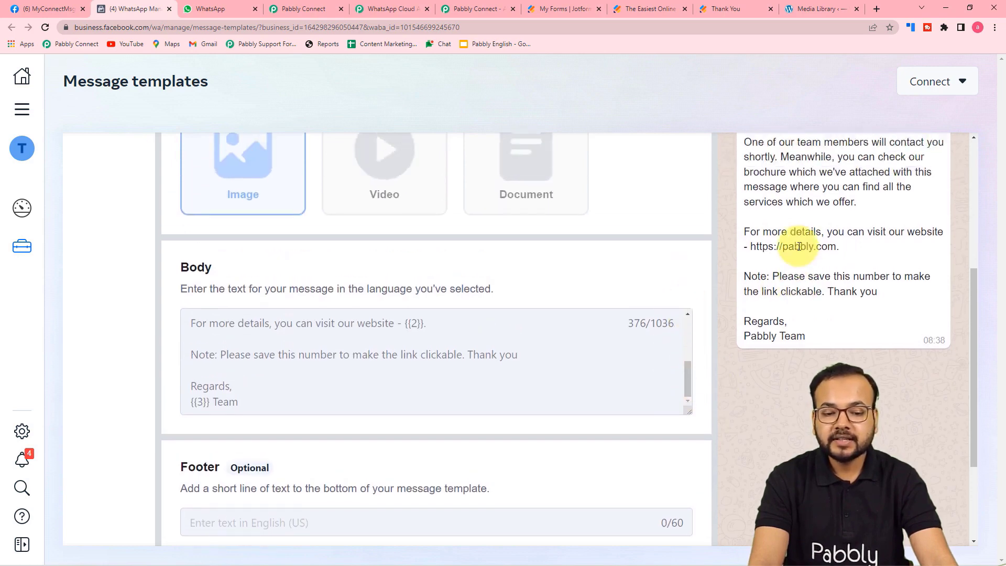
scroll(799, 246, "up", 2)
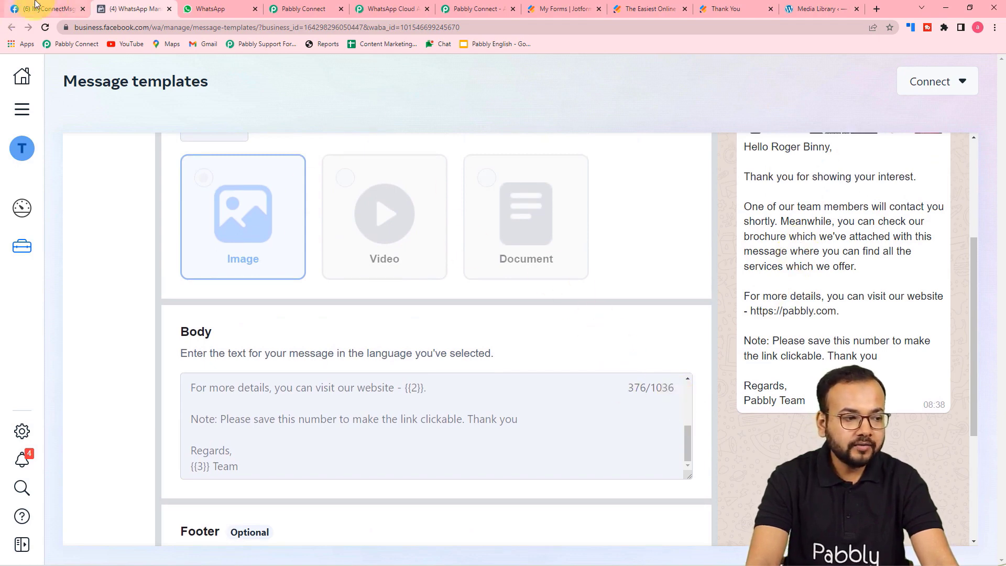
left_click(307, 7)
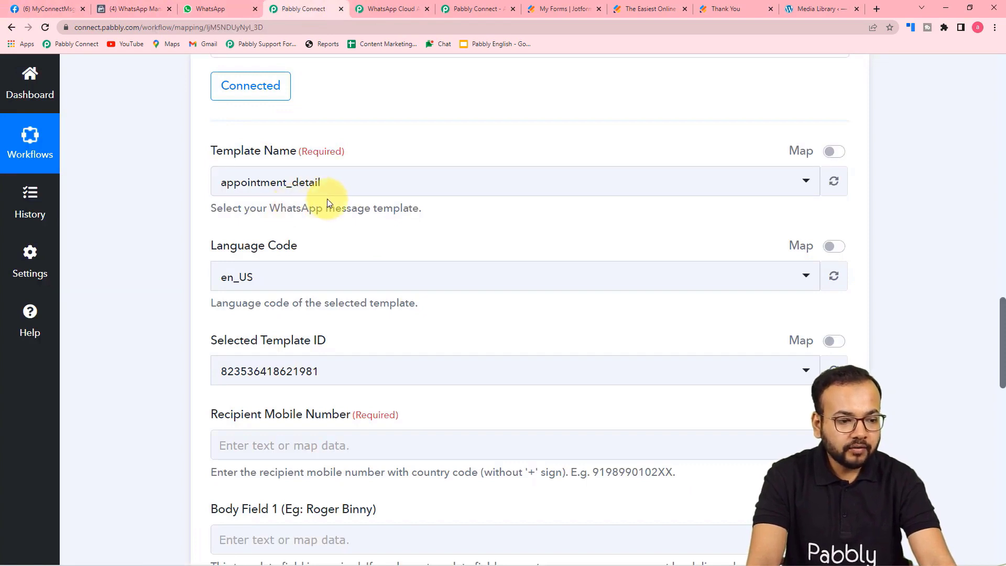
left_click(304, 182)
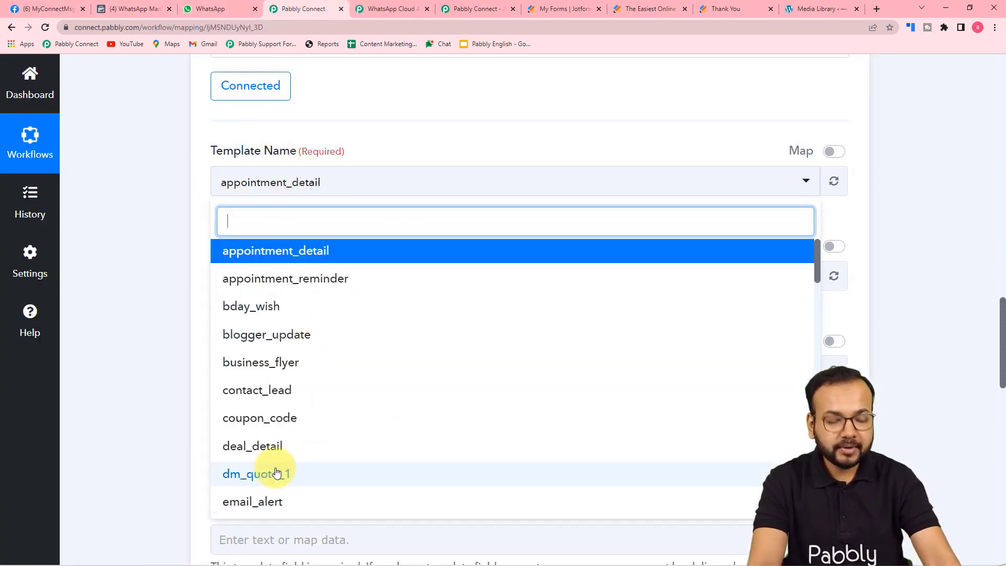
type("se")
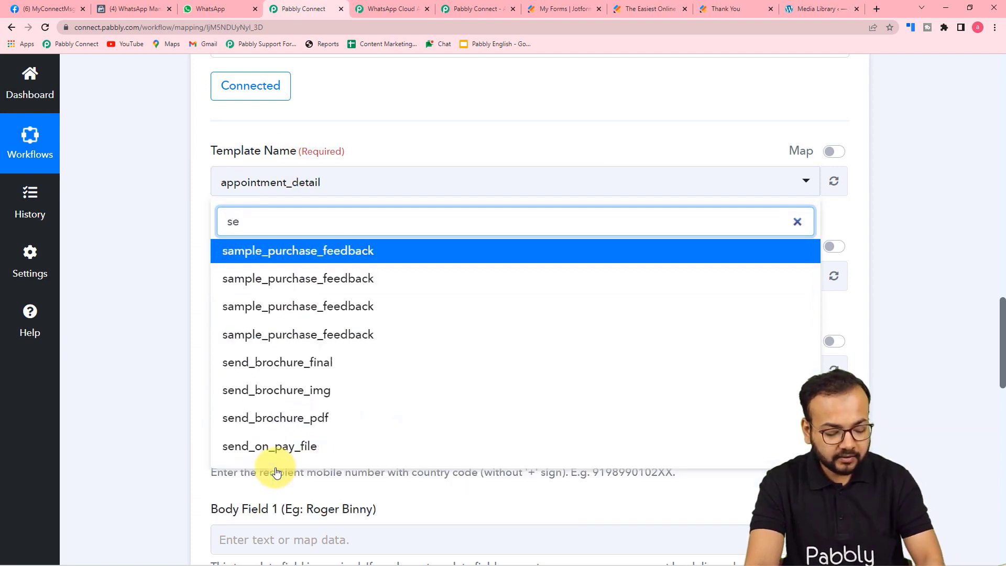
type("n")
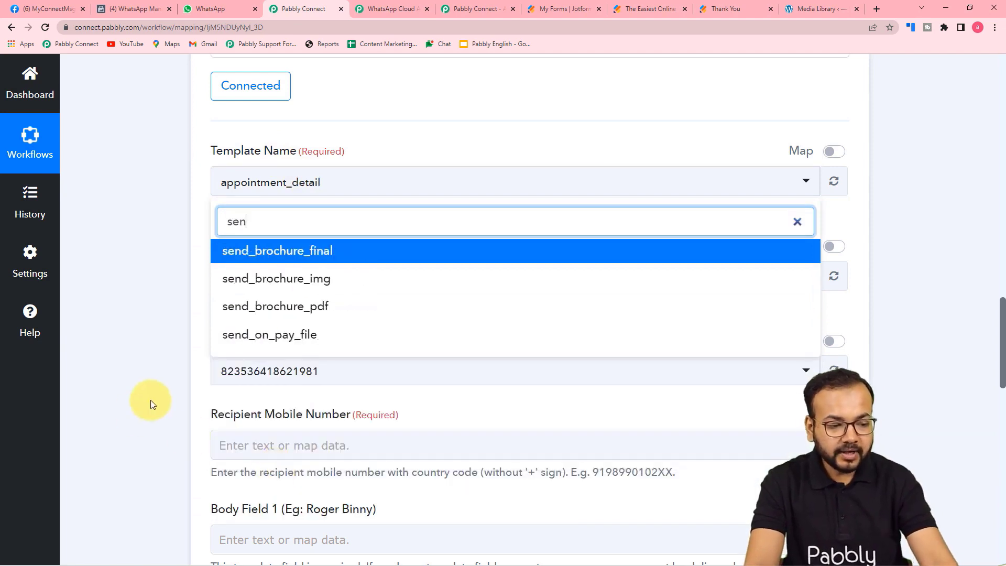
left_click(310, 282)
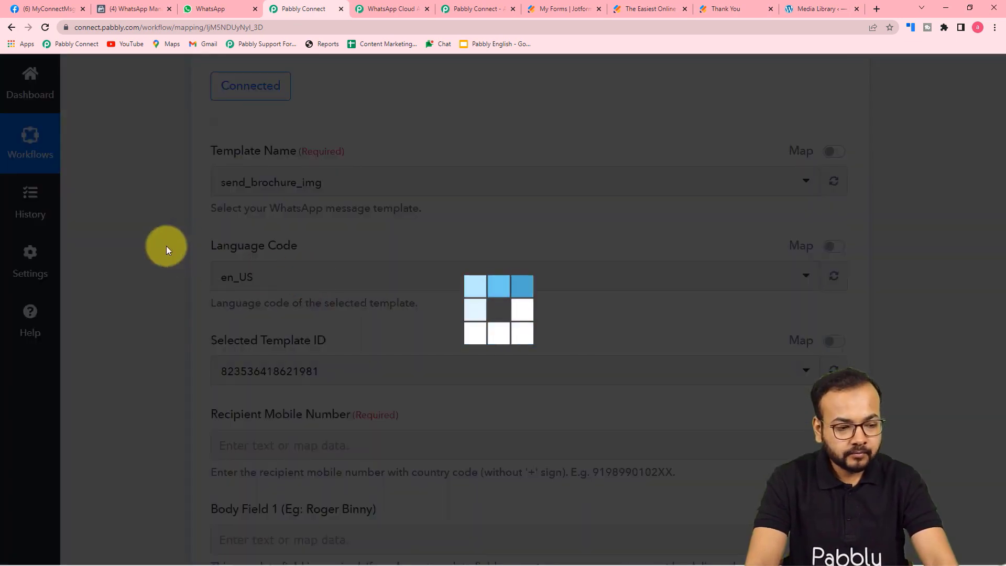
scroll(166, 246, "down", 1)
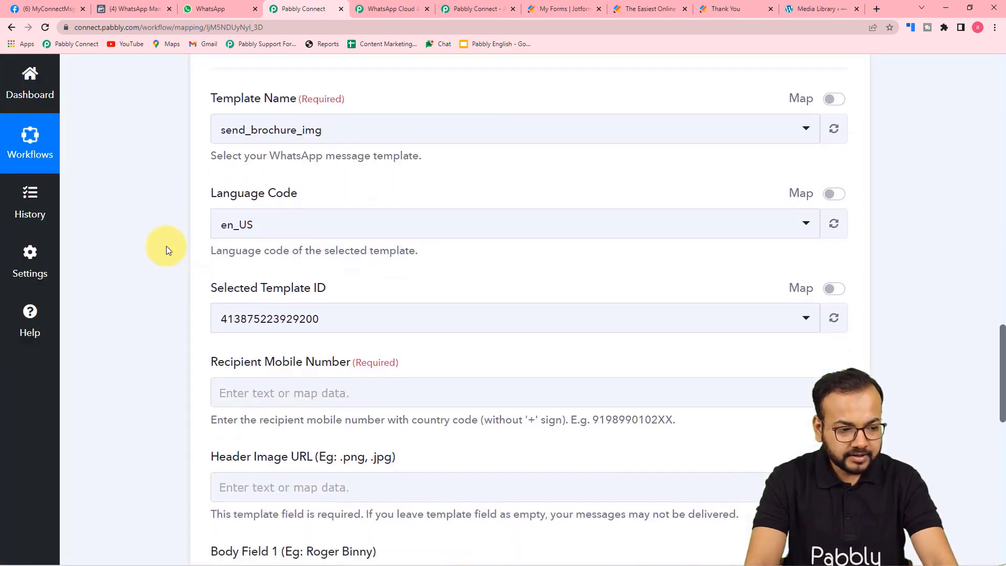
scroll(166, 247, "down", 1)
scroll(143, 196, "down", 1)
scroll(168, 242, "down", 2)
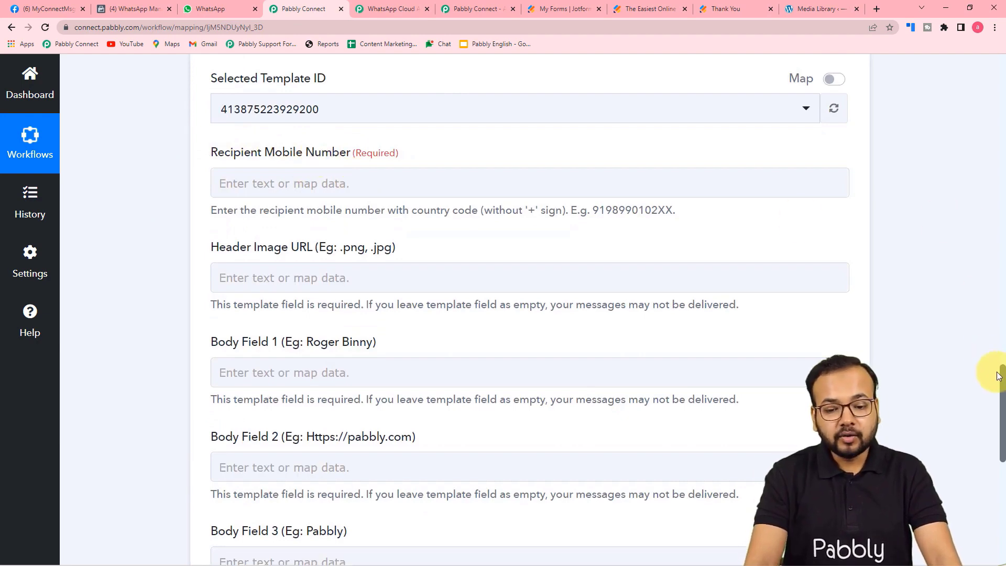
left_click_drag(1002, 384, 995, 195)
scroll(579, 290, "down", 1)
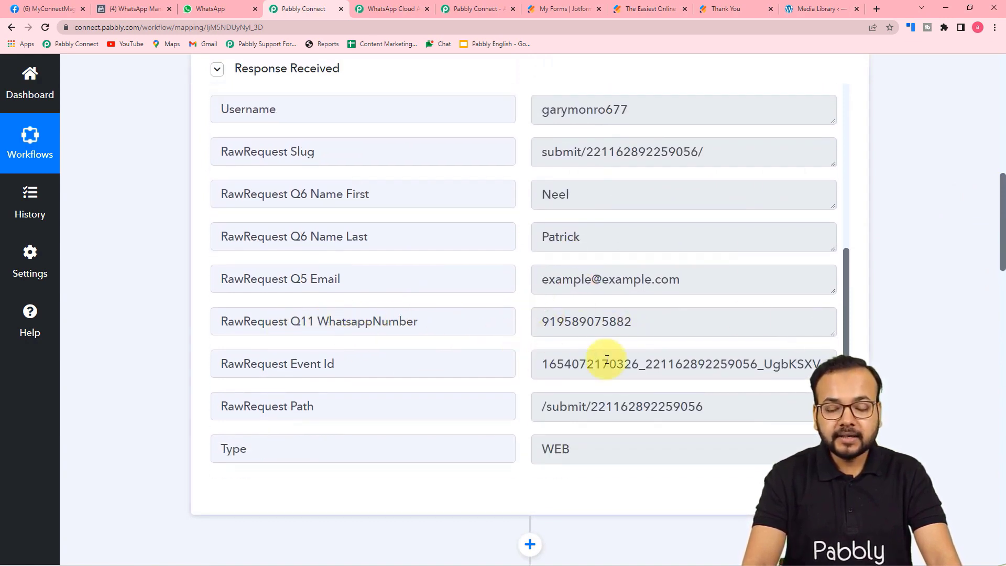
left_click_drag(1002, 191, 974, 392)
Map JotForm's RawRequest Q11 WhatsappNumber into the Recipient Mobile Number field.
left_click(286, 150)
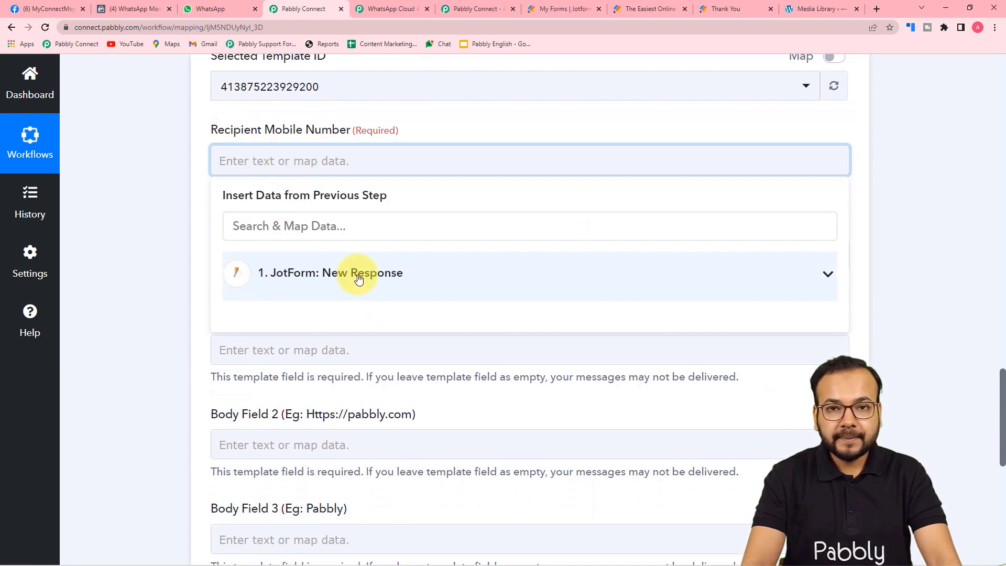
left_click(322, 286)
scroll(333, 337, "down", 4)
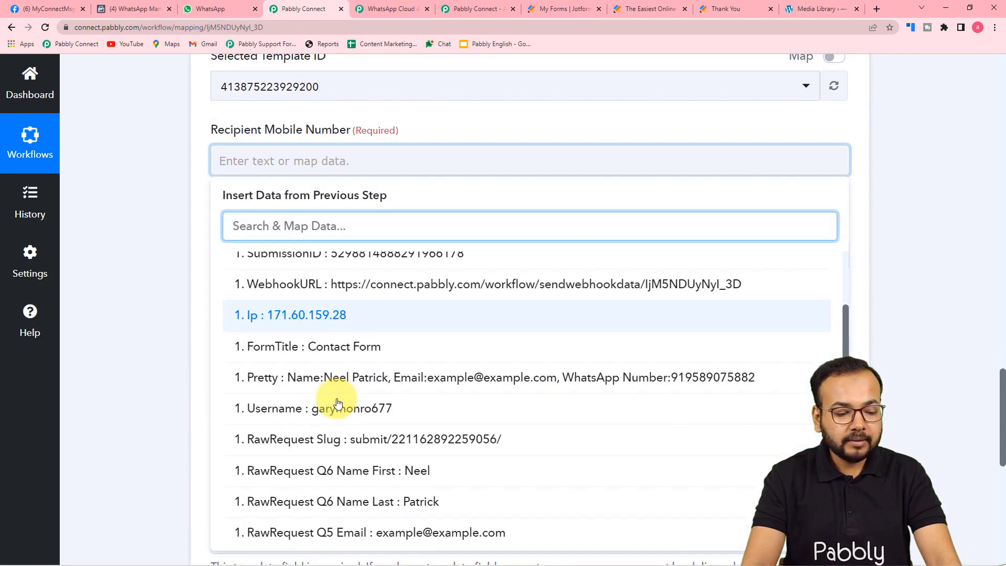
left_click(348, 447)
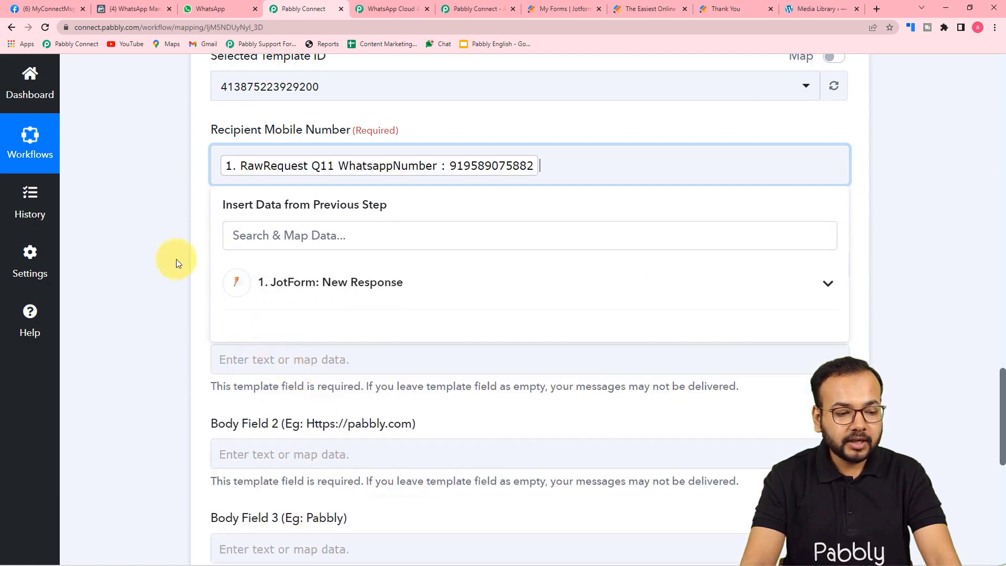
scroll(153, 237, "down", 2)
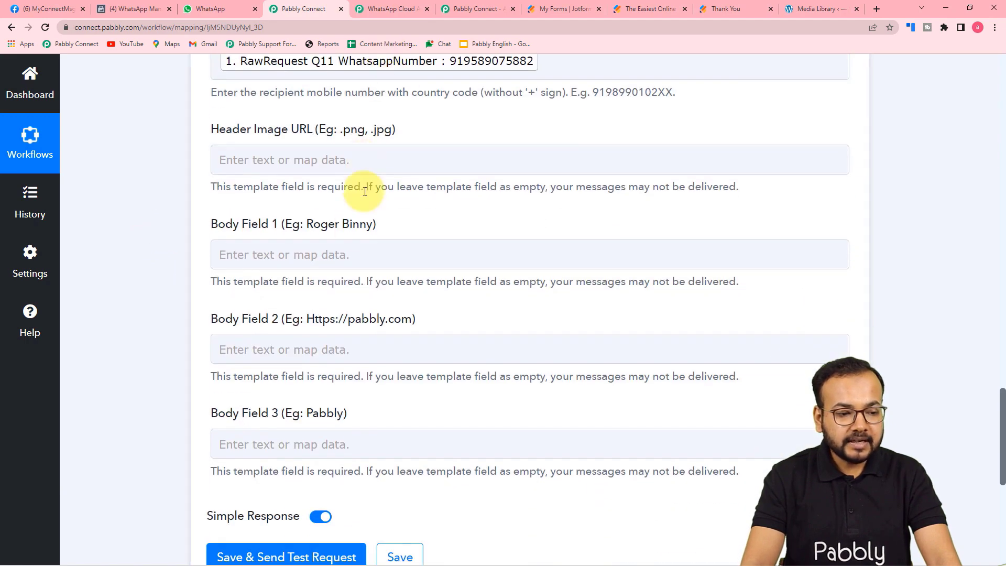
scroll(493, 126, "up", 2)
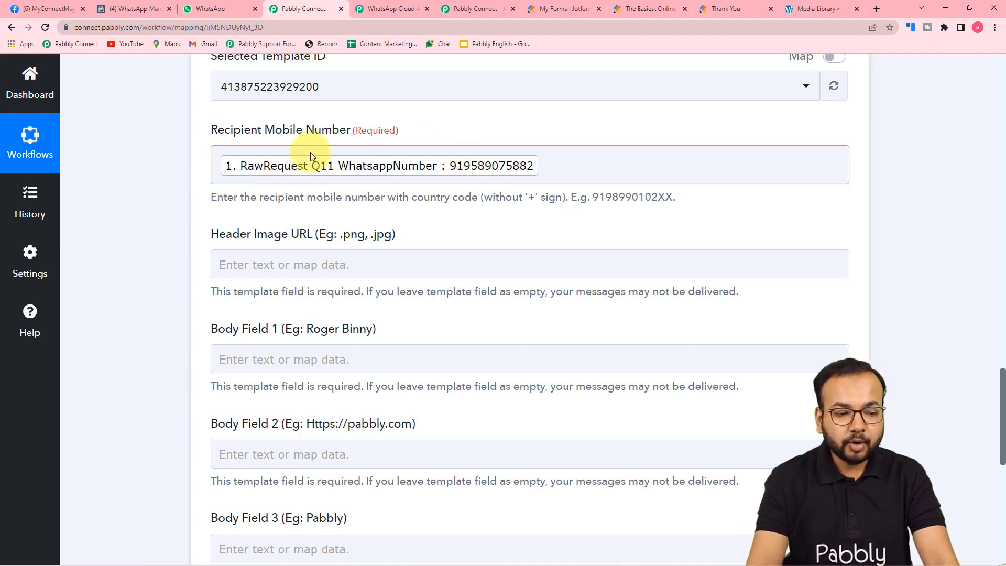
scroll(157, 162, "down", 3)
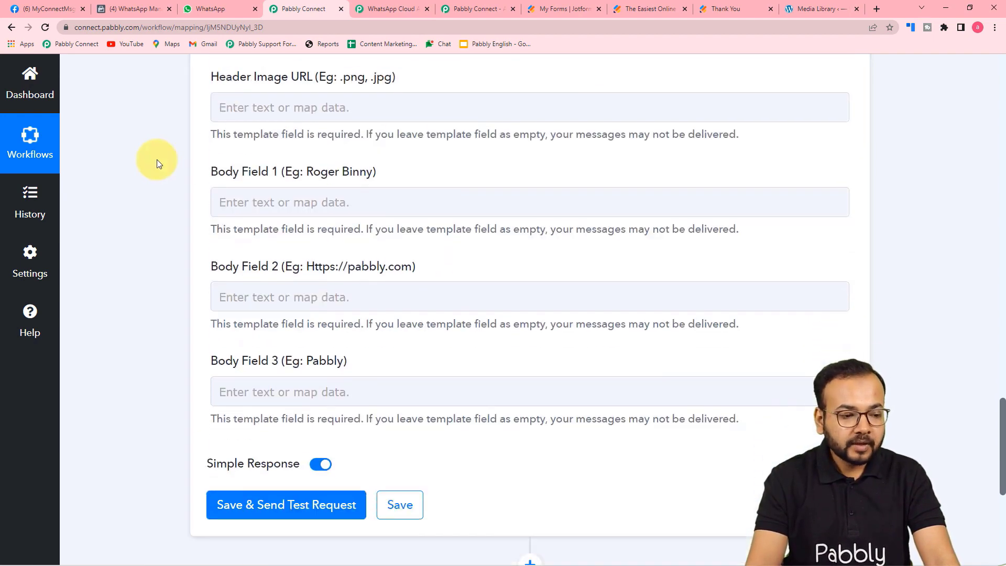
left_click(235, 108)
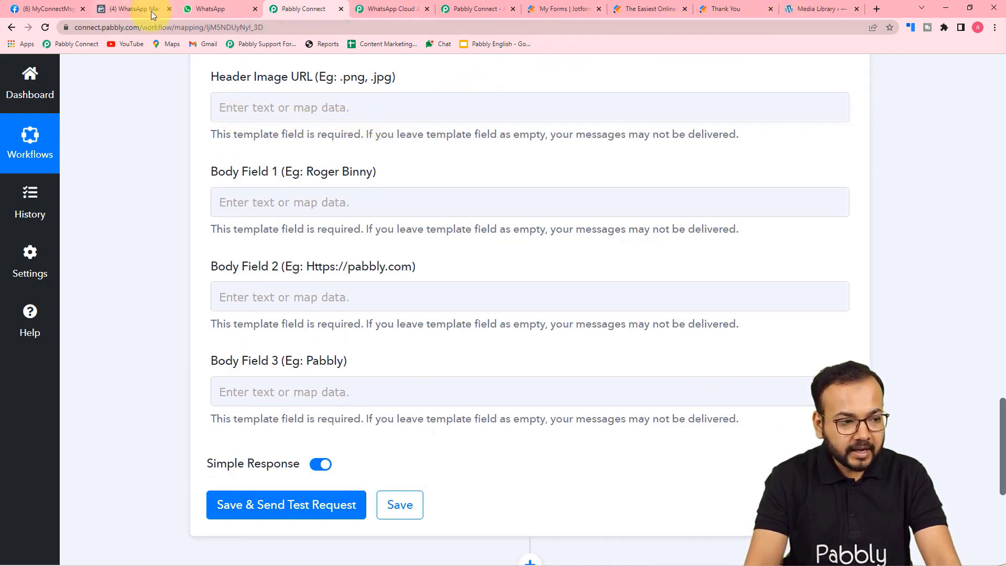
left_click(116, 9)
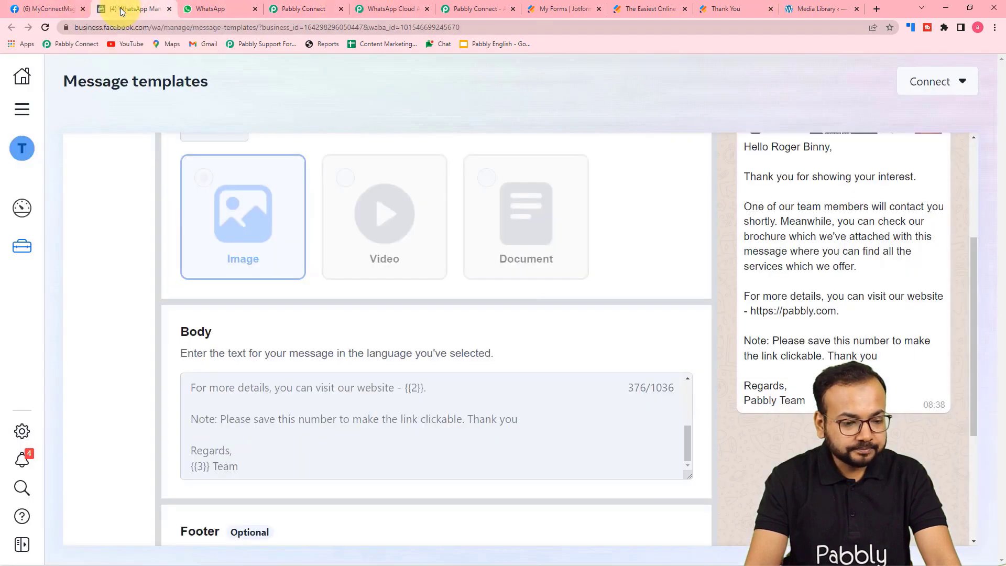
scroll(332, 216, "up", 4)
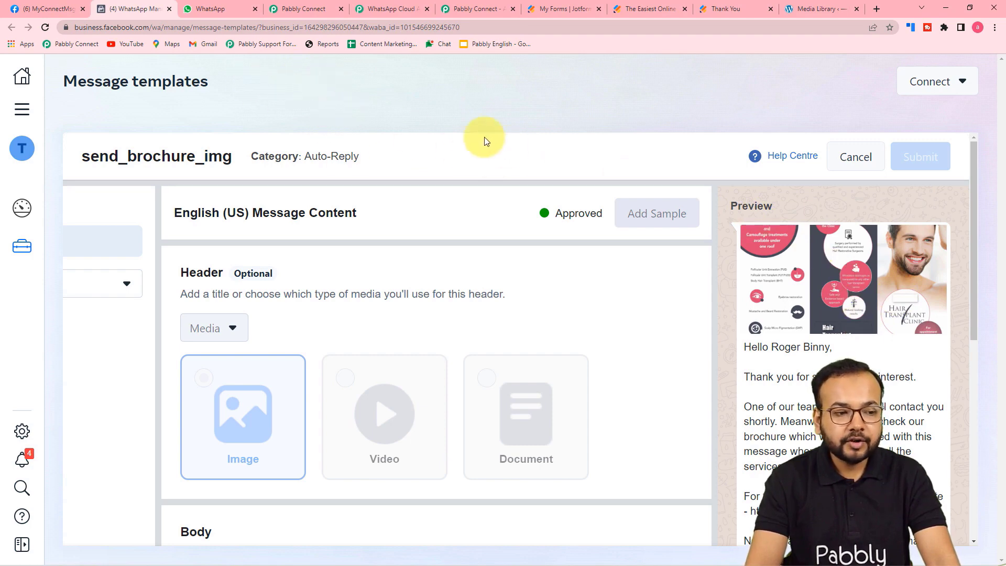
left_click(303, 8)
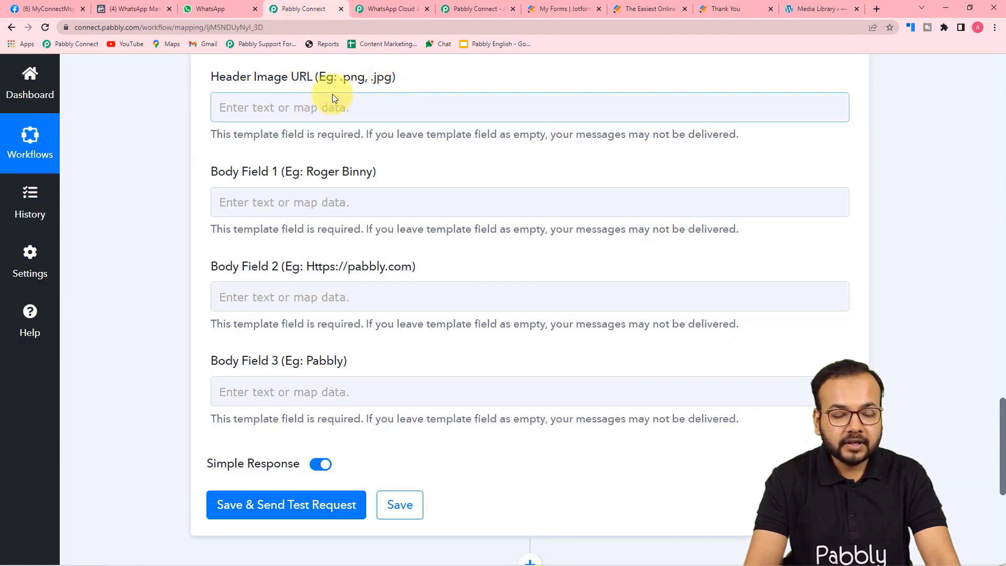
left_click(321, 122)
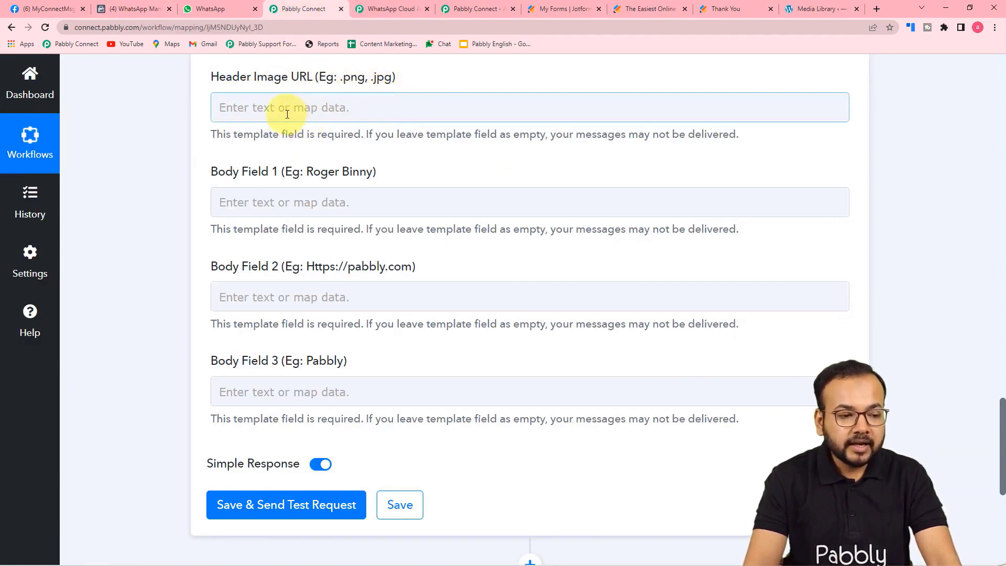
Paste the pay2vault.com Travel-Brochure.png link into the Header Image URL field.
left_click(339, 89)
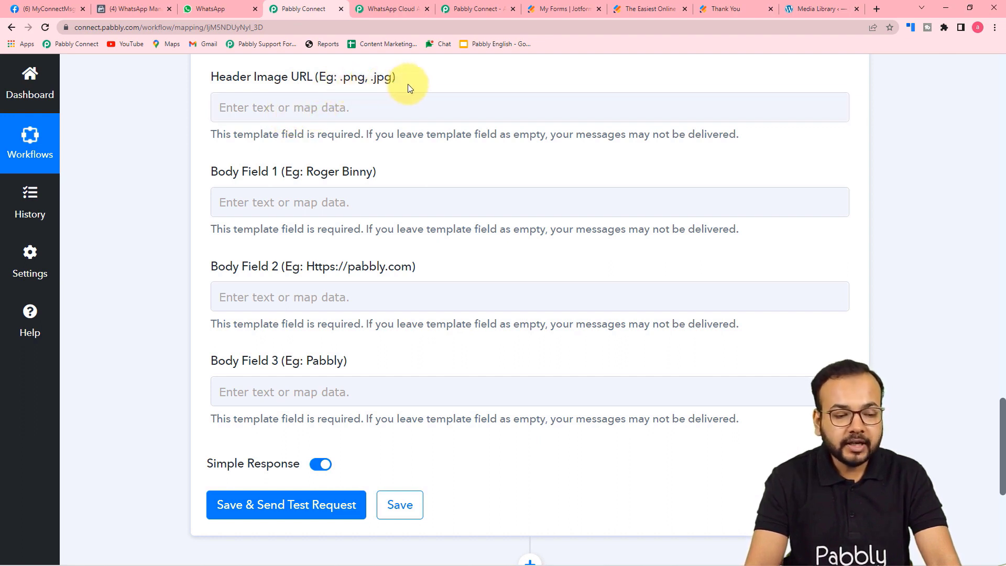
left_click(271, 108)
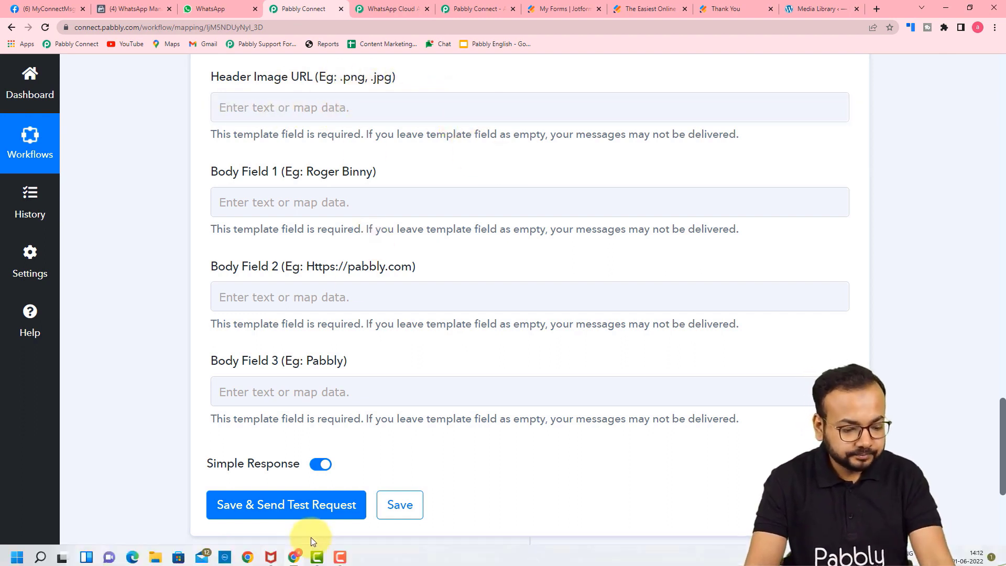
left_click(247, 116)
type("https://pay2vault.com/wp3/wp-content/uploads/2022/06/Travel-Brochure.png")
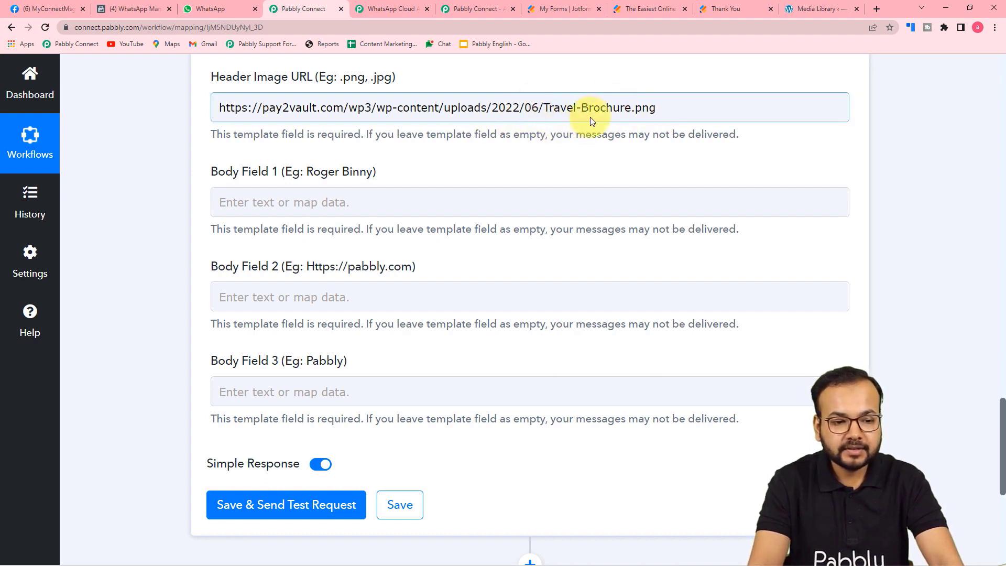
scroll(466, 124, "down", 2)
scroll(449, 128, "up", 2)
scroll(450, 112, "down", 1)
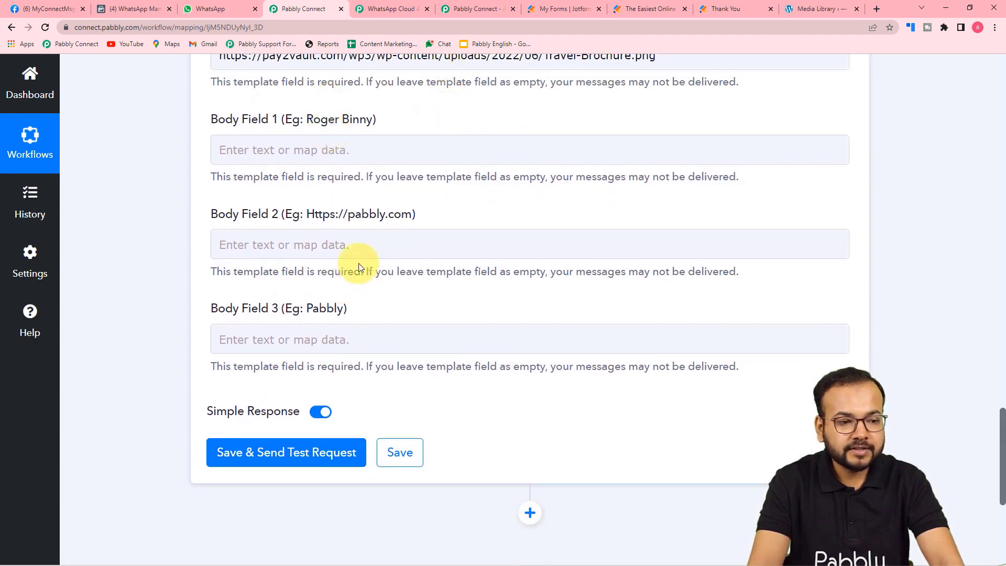
left_click(140, 3)
scroll(408, 233, "down", 5)
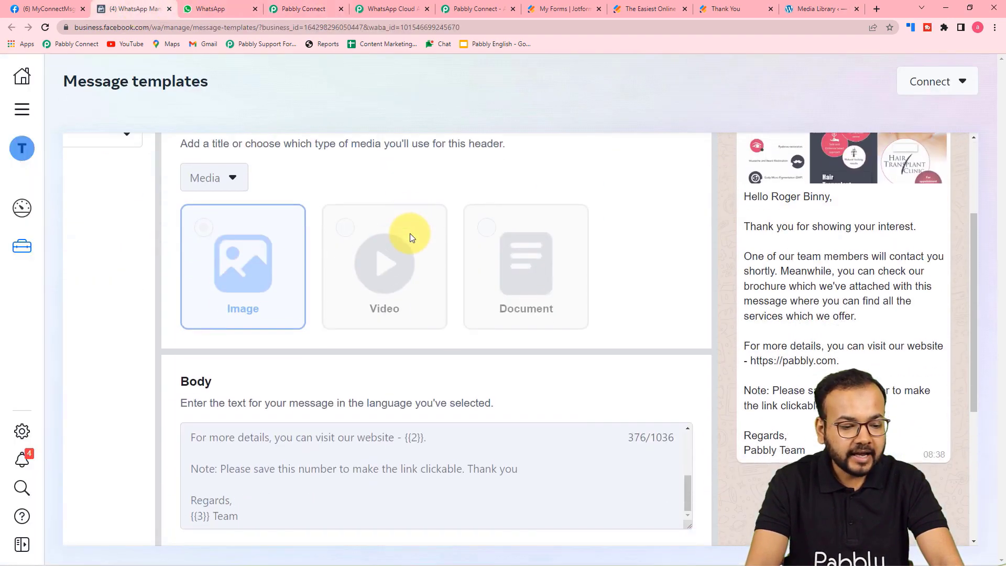
scroll(319, 294, "up", 5)
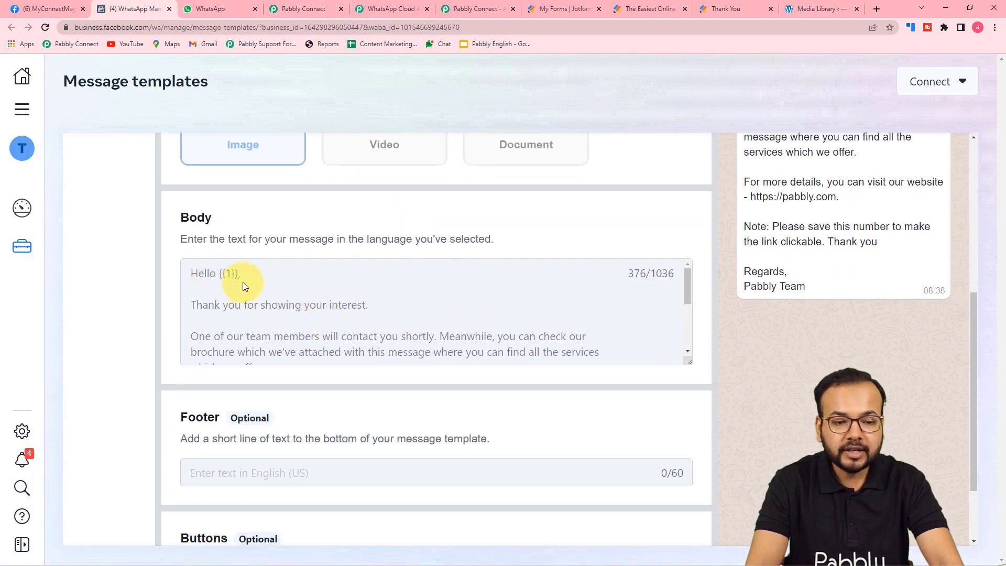
scroll(243, 282, "down", 5)
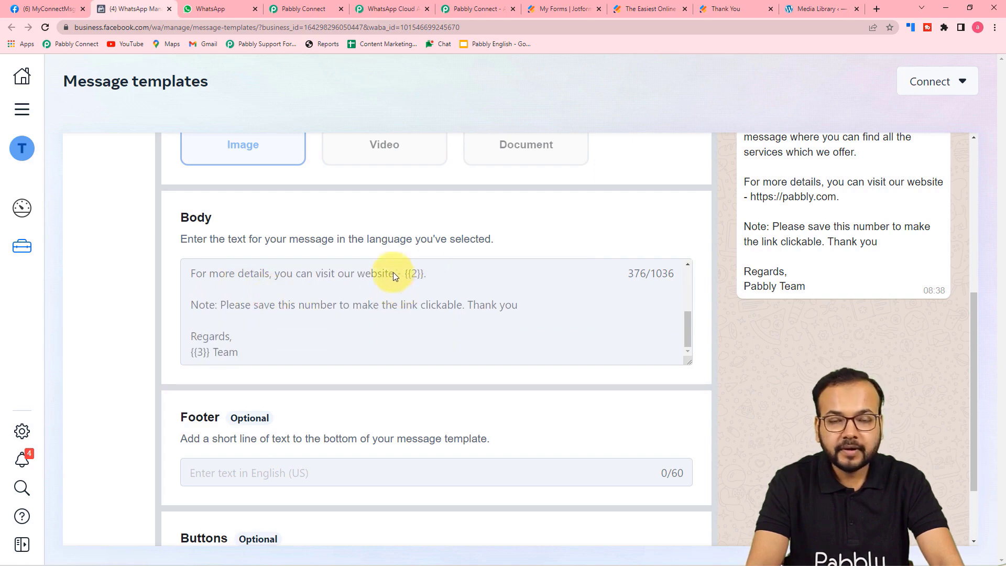
scroll(405, 285, "down", 1)
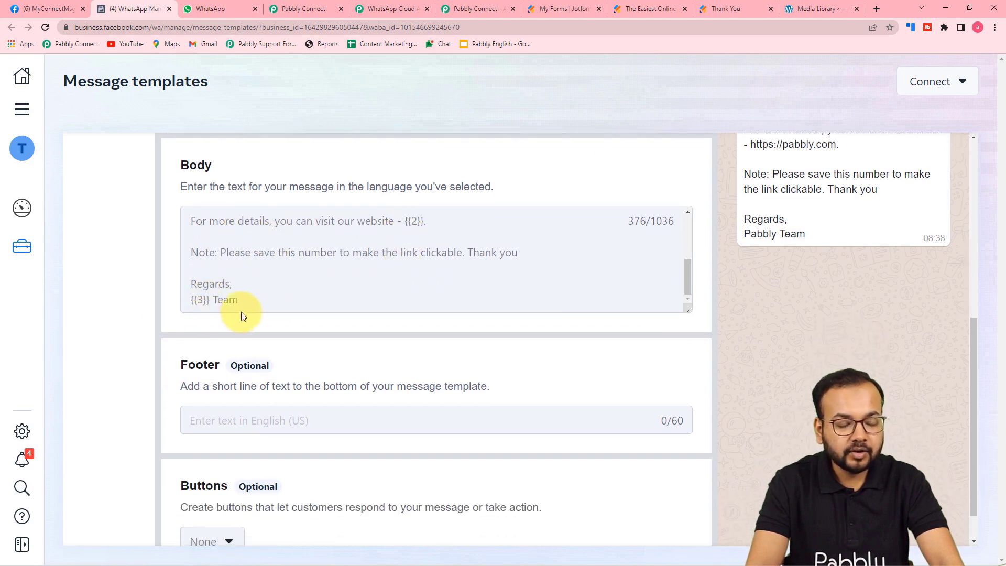
left_click(301, 11)
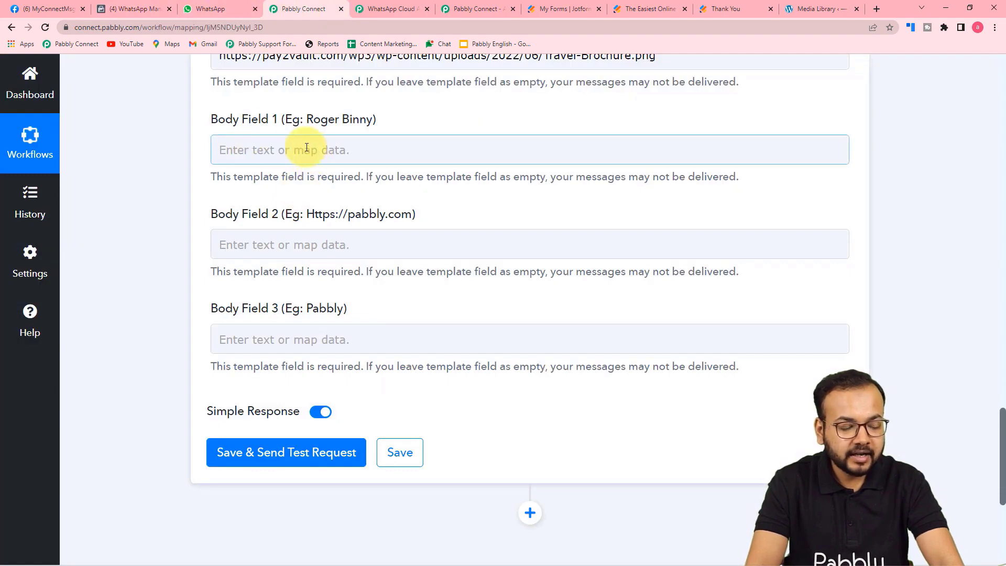
Map the form's first and last name (RawRequest Q6) into Body Field 1.
left_click(344, 154)
scroll(345, 154, "down", 2)
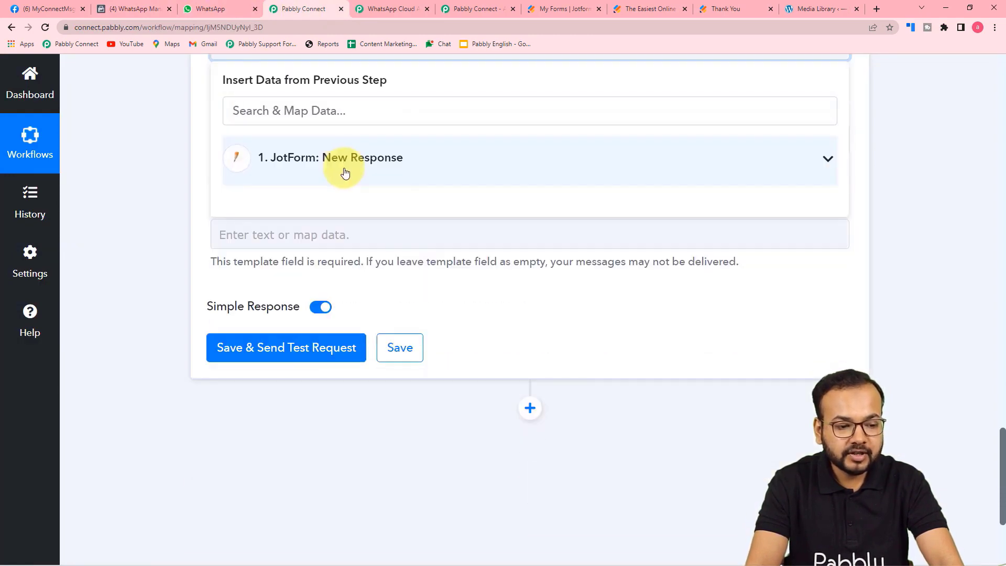
left_click(344, 160)
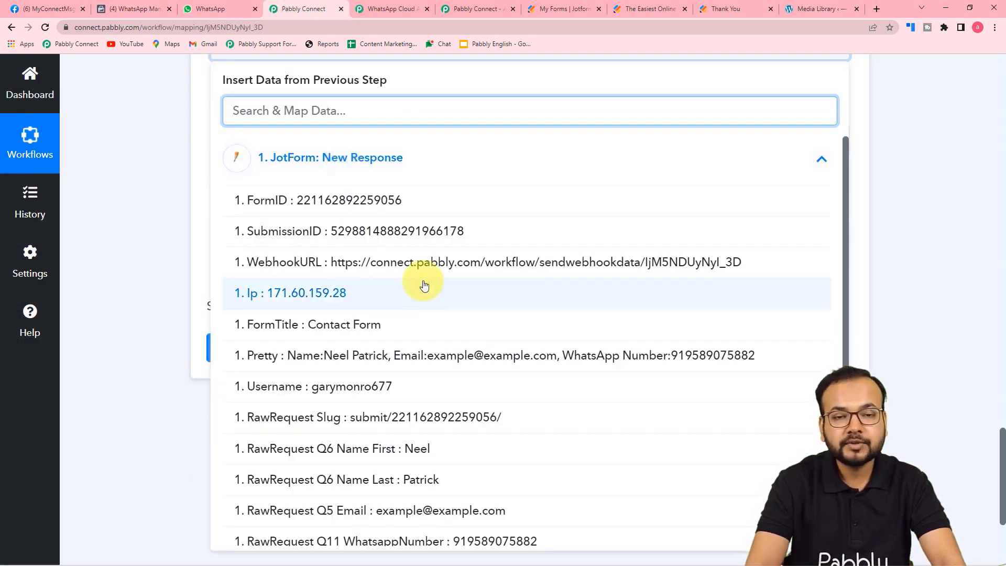
left_click(409, 454)
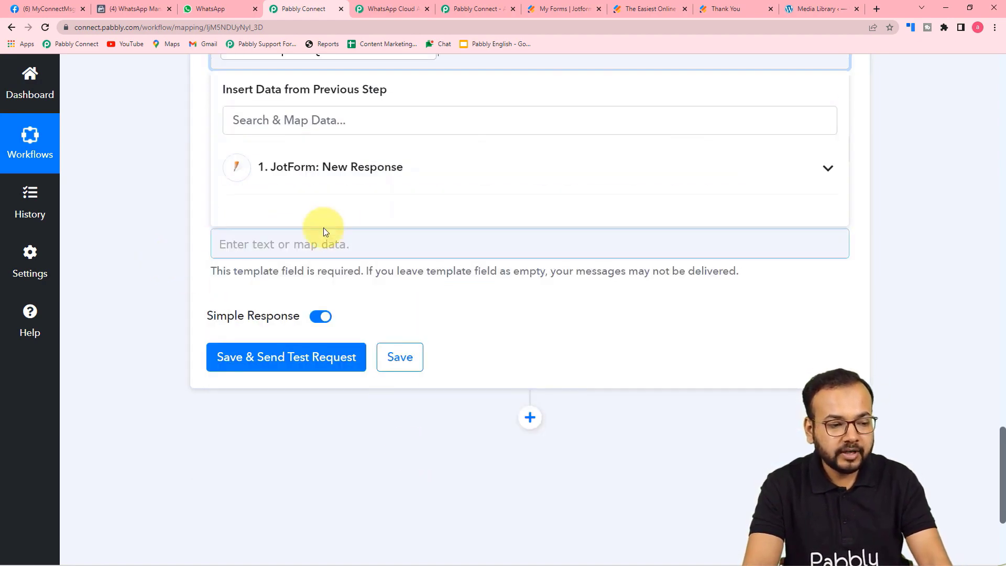
left_click(334, 190)
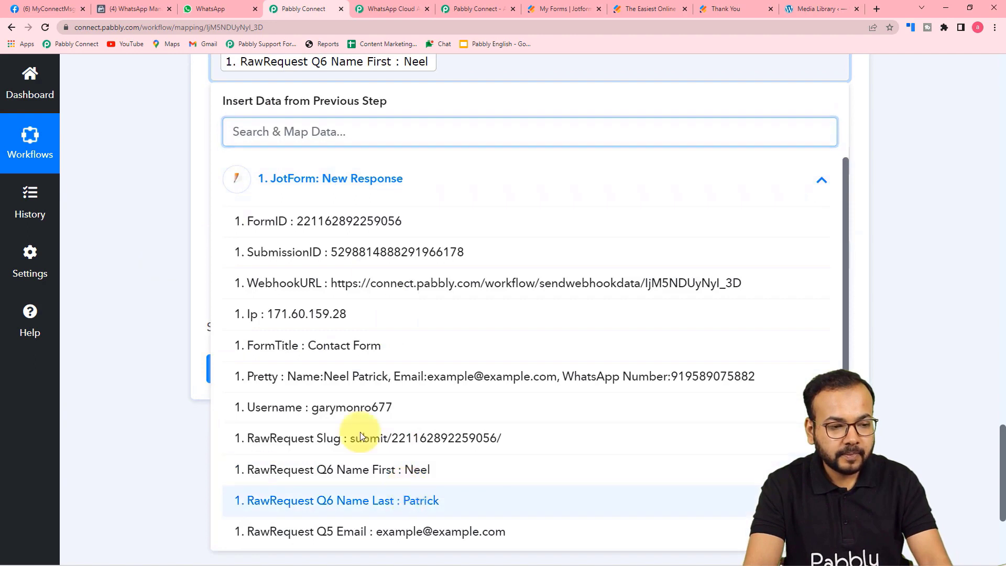
left_click(410, 532)
left_click(180, 270)
left_click(382, 156)
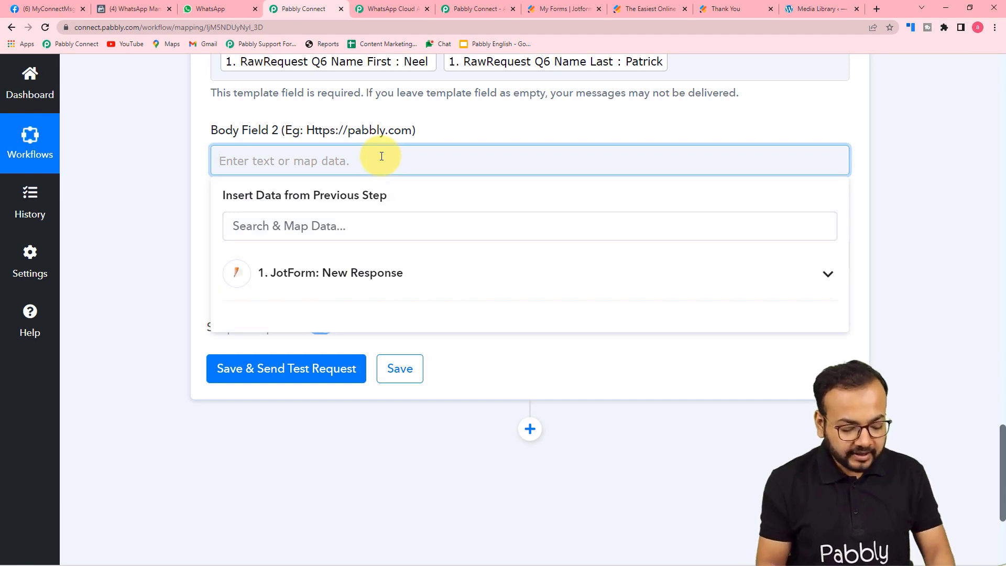
type("www.")
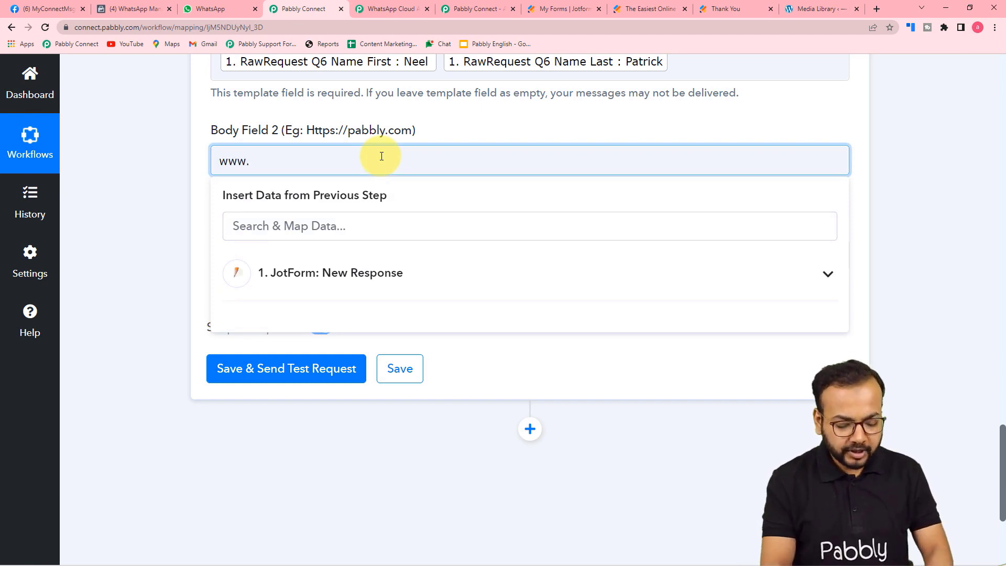
type("pabbly.")
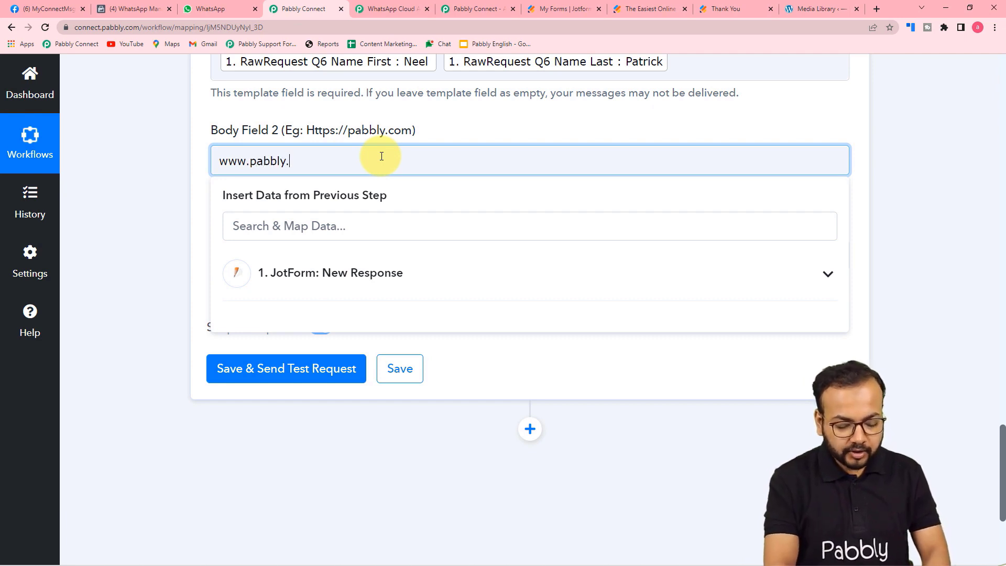
key("BackSpace")
key("BackSpace")
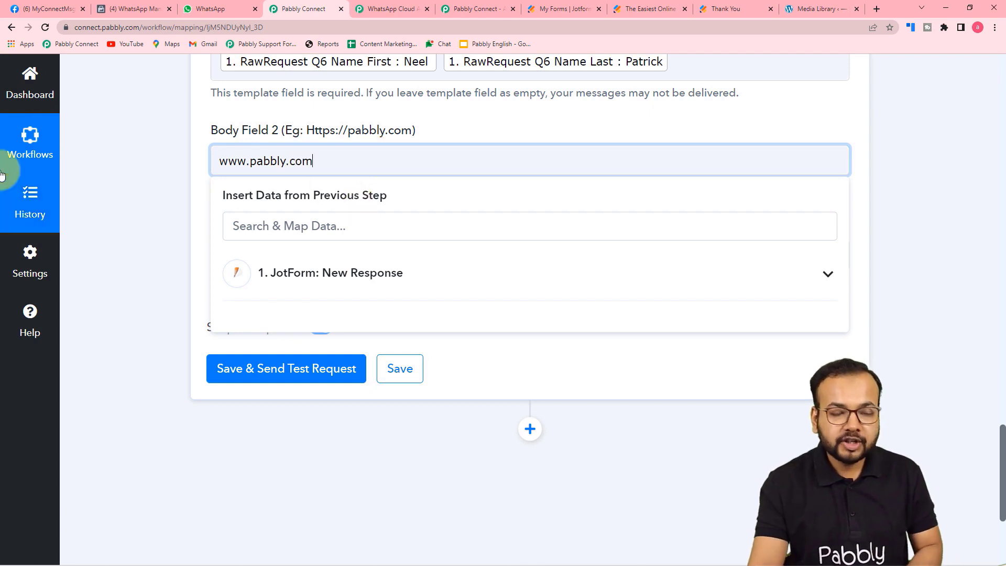
left_click(100, 181)
Review the Body Field 1 mapping and enter 'pabbly' into Body Field 3.
scroll(236, 134, "up", 2)
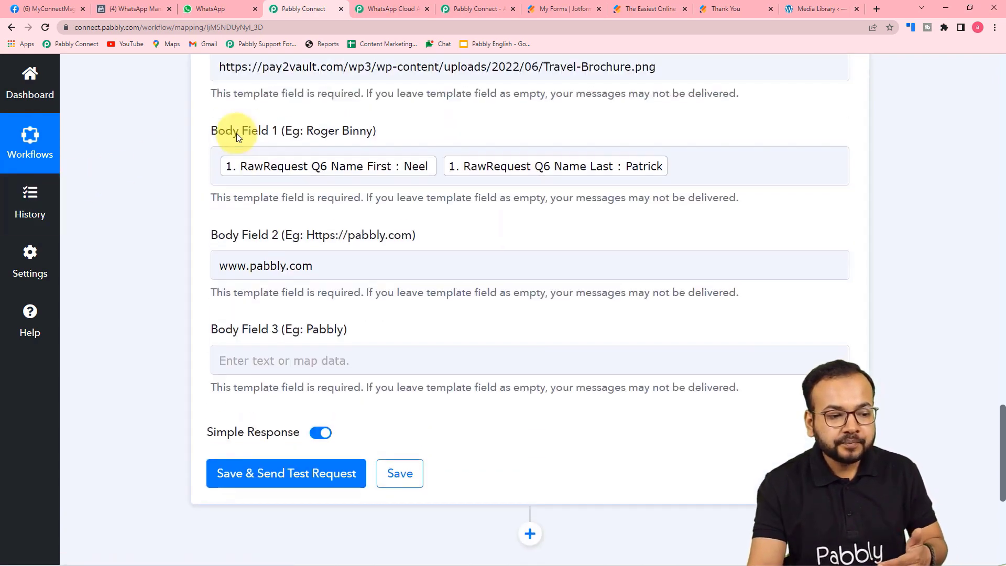
left_click(327, 169)
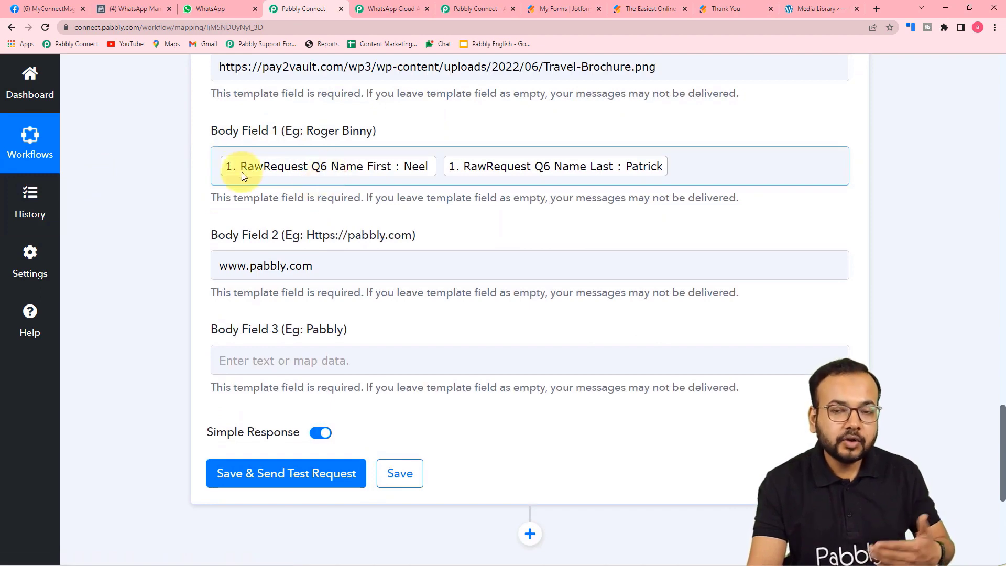
scroll(191, 211, "down", 3)
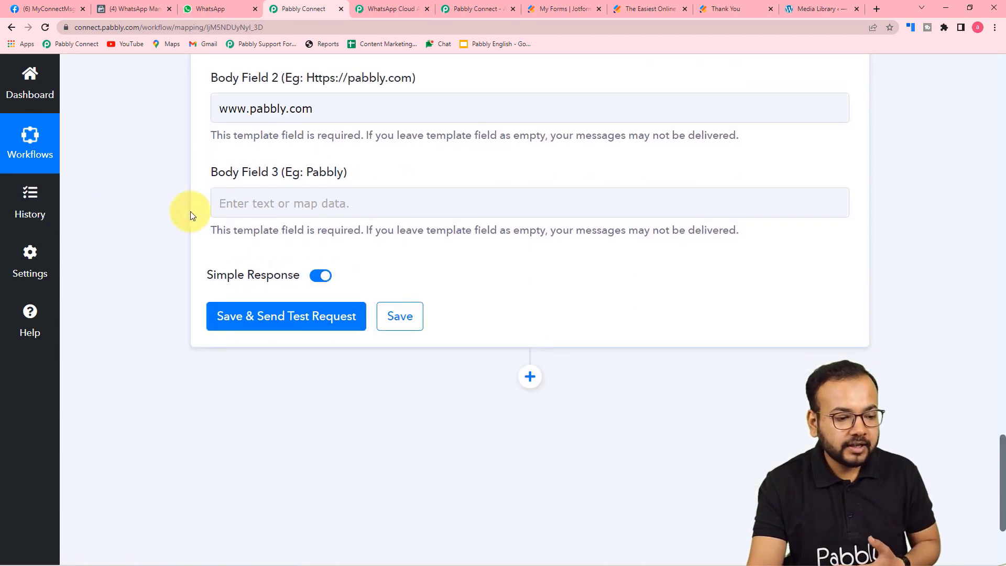
left_click(292, 198)
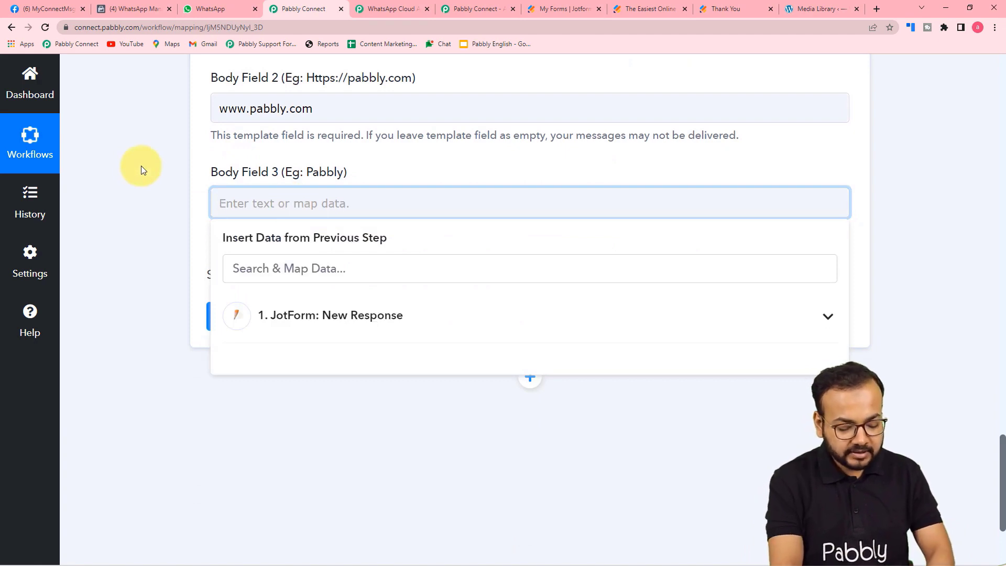
type("pabbly")
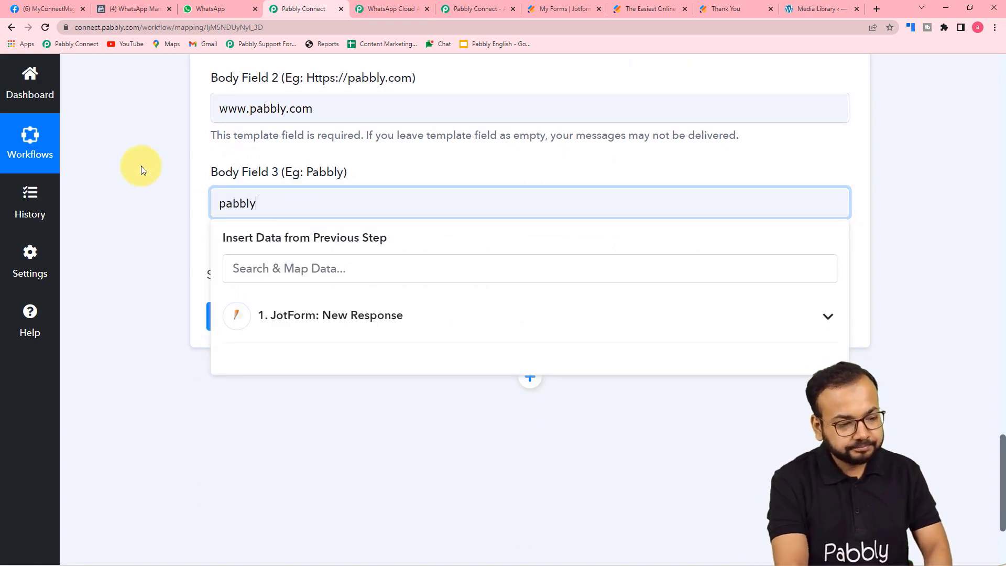
left_click(120, 173)
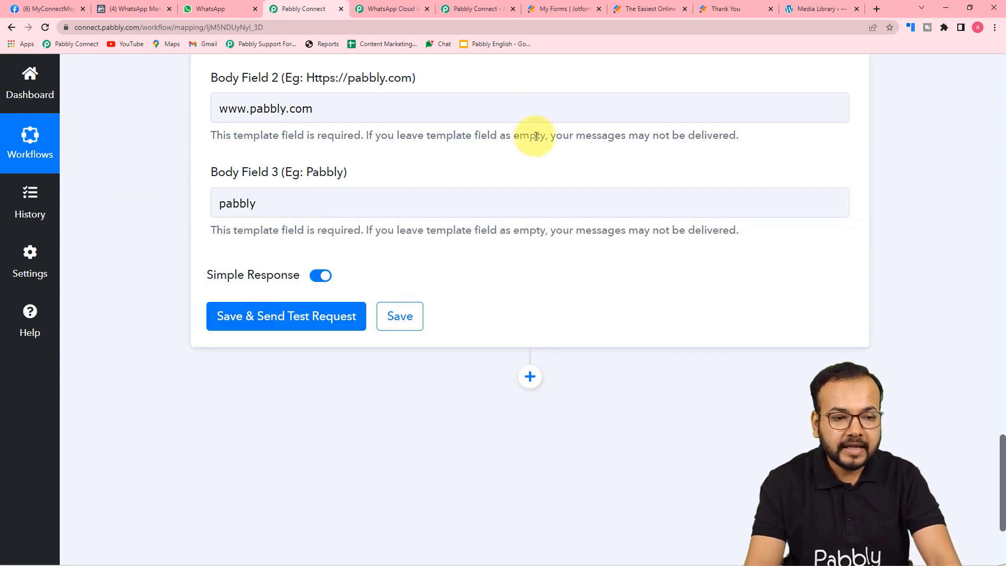
Compare the mapped body fields against the template body in WhatsApp Manager.
left_click(126, 6)
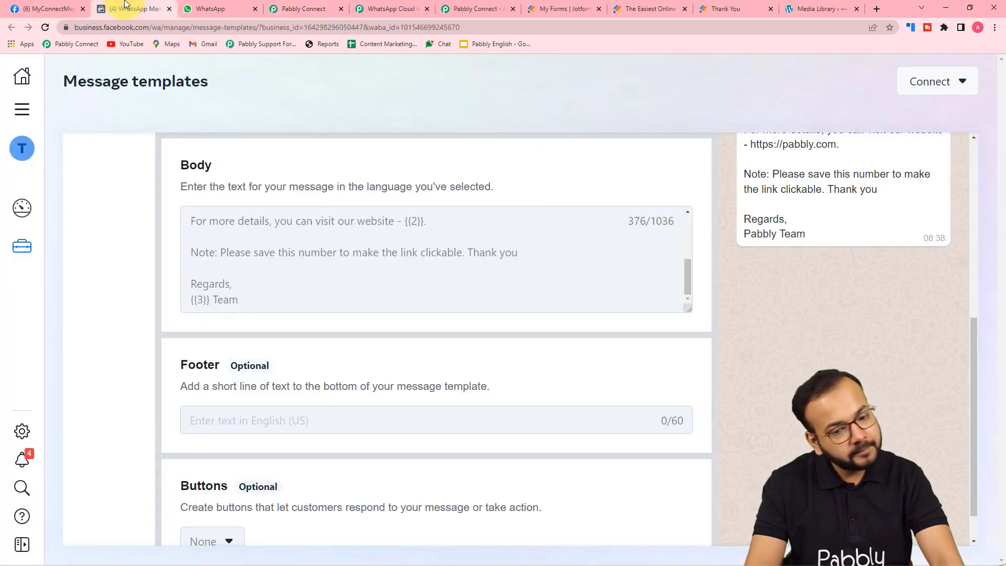
left_click(294, 8)
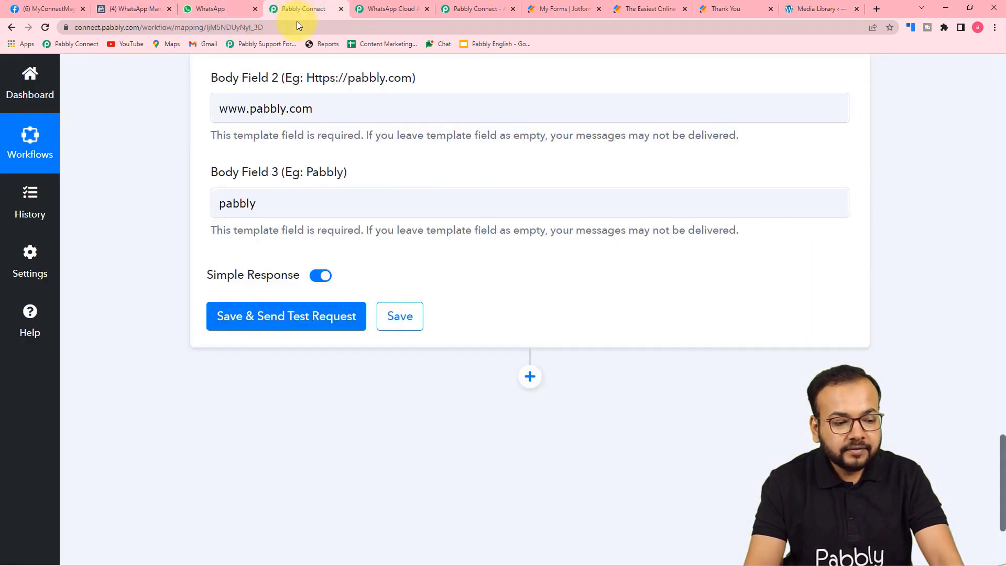
scroll(274, 229, "up", 3)
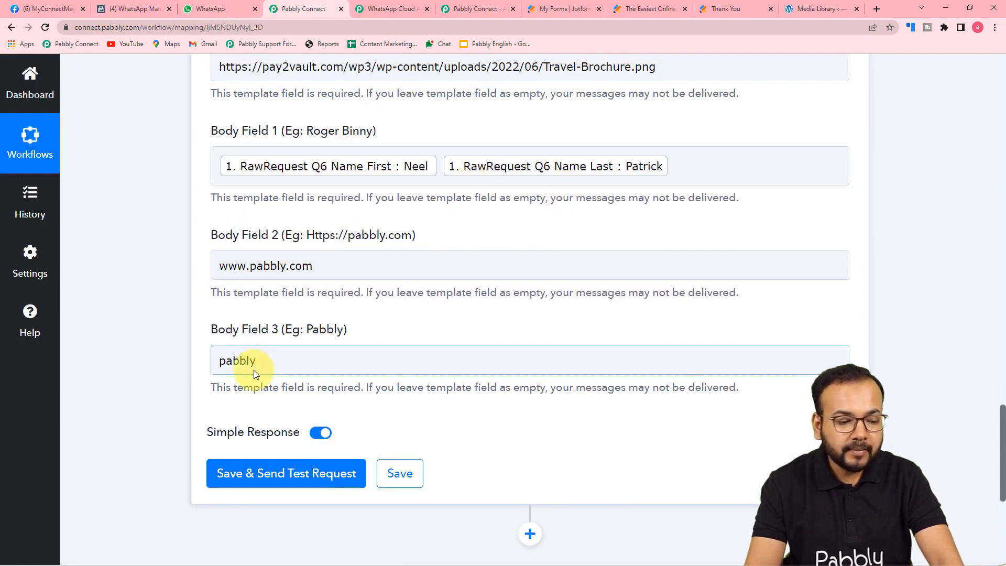
scroll(256, 372, "up", 5)
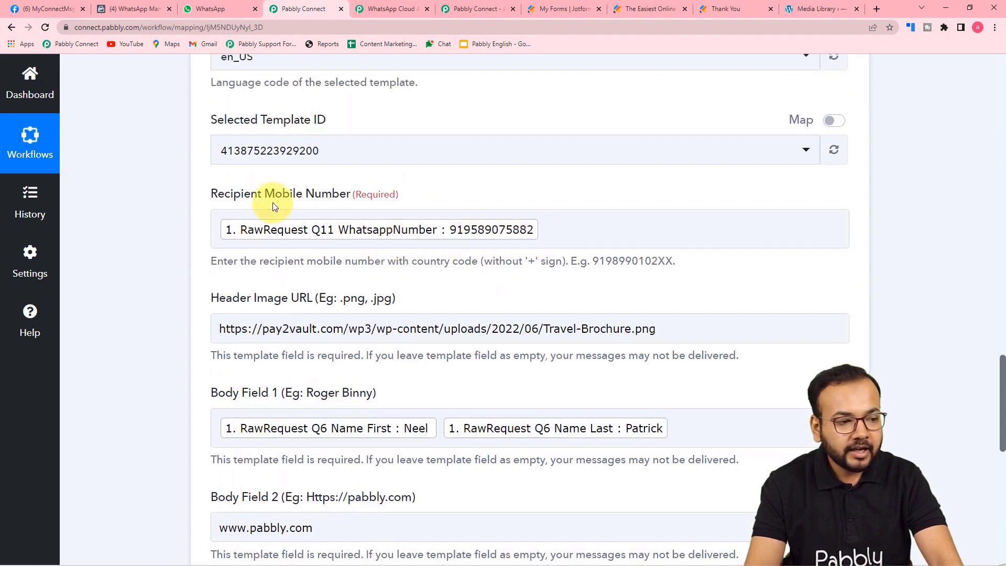
Save the action and send a test request, getting a WhatsApp response with a message ID.
left_click(223, 11)
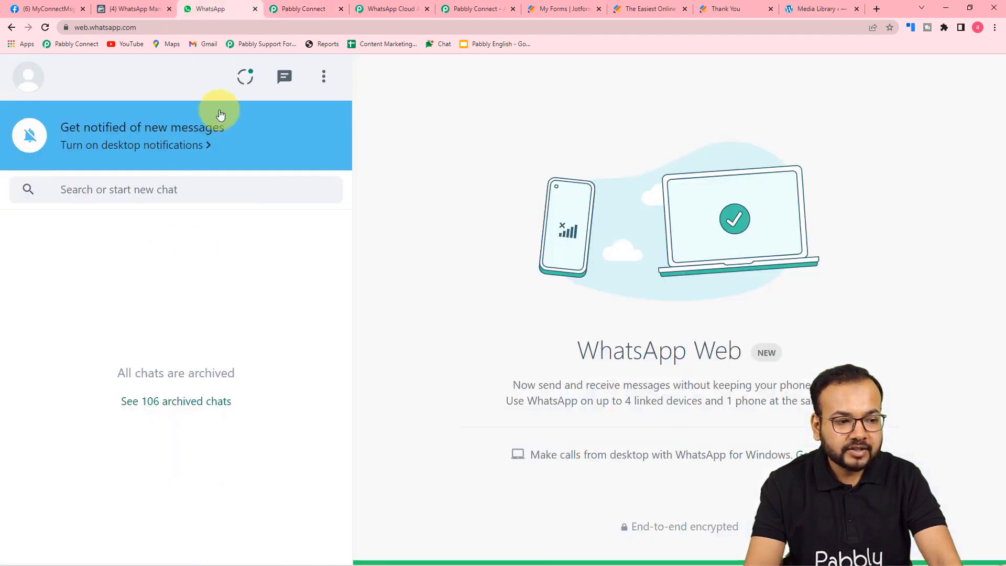
left_click(292, 8)
scroll(177, 217, "down", 5)
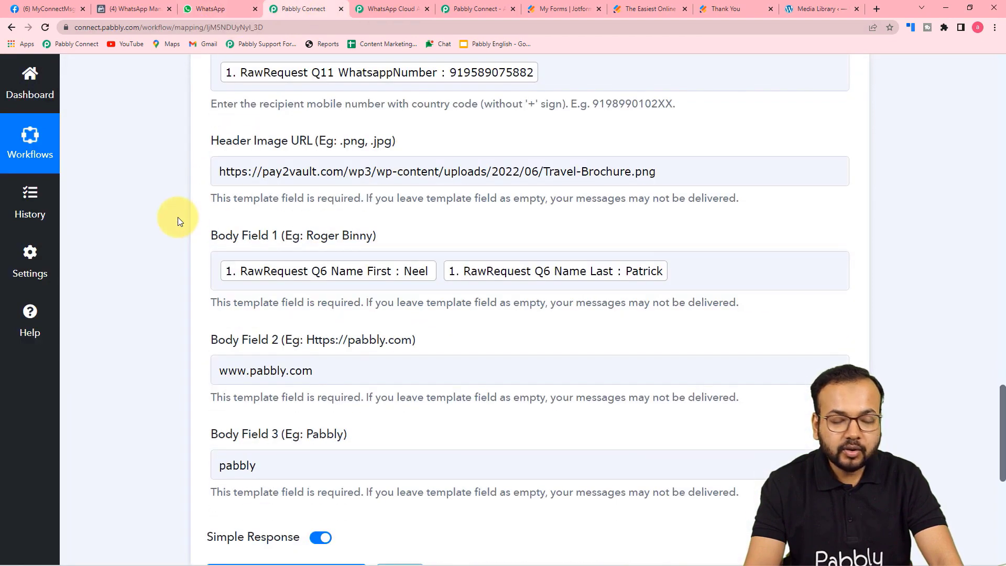
scroll(178, 219, "down", 2)
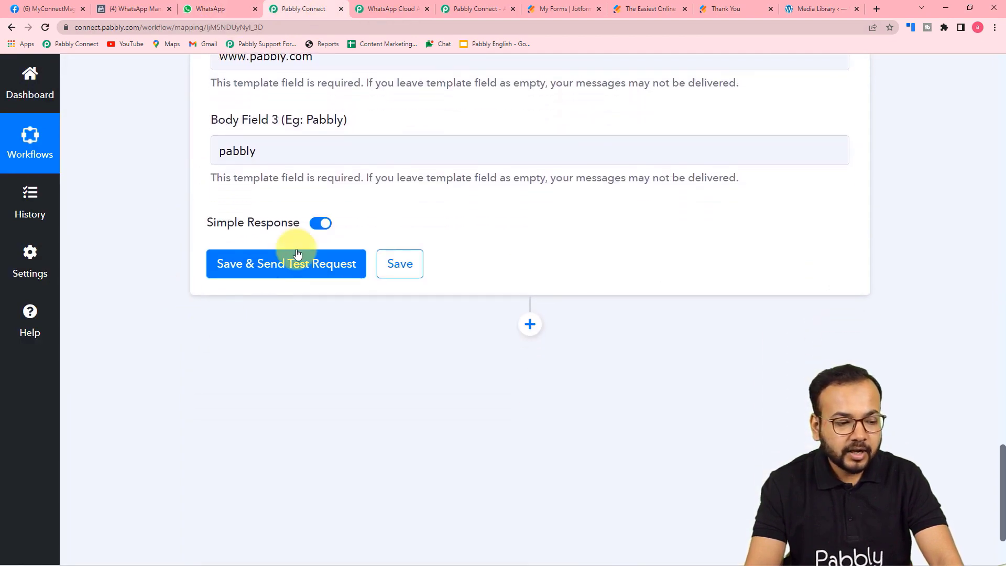
left_click(247, 270)
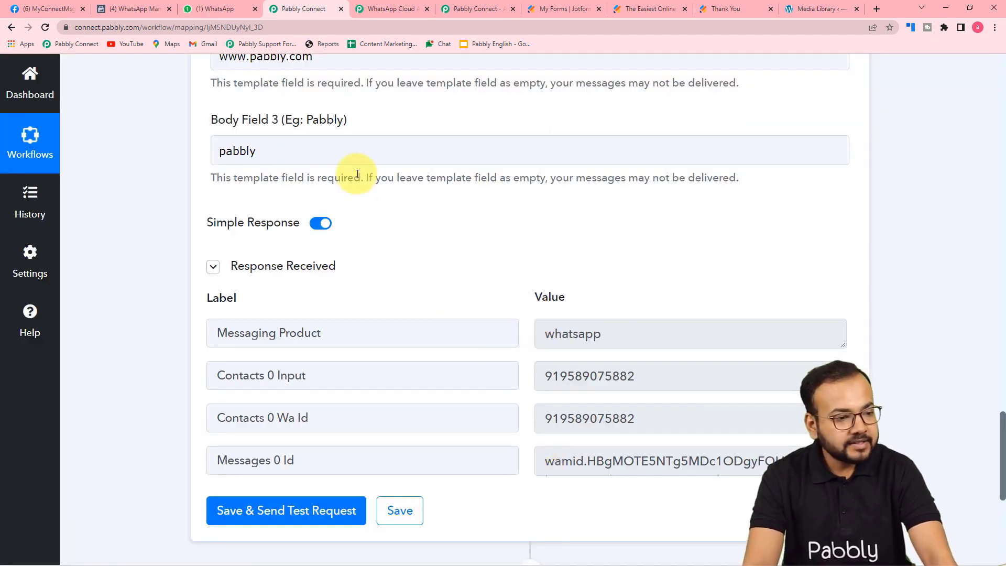
left_click(229, 10)
In the Pabbly Office chat, find the test message and enlarge its travel brochure image.
left_click(132, 236)
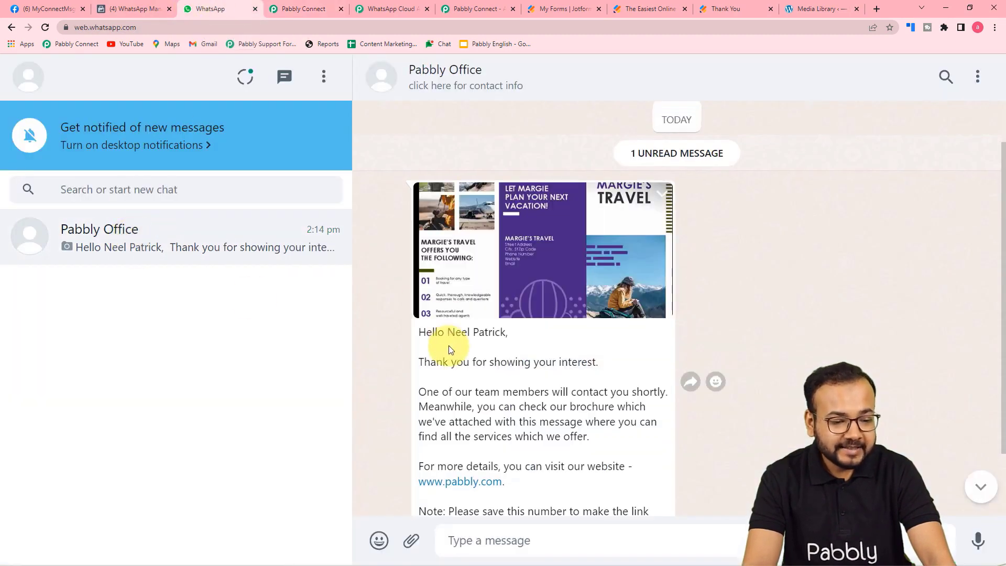
scroll(448, 335, "down", 1)
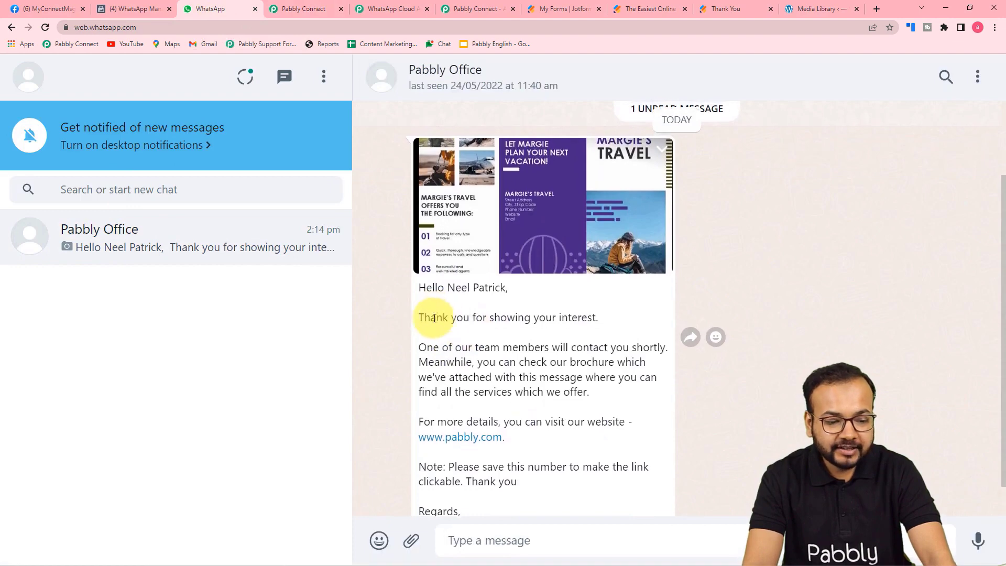
scroll(482, 331, "down", 1)
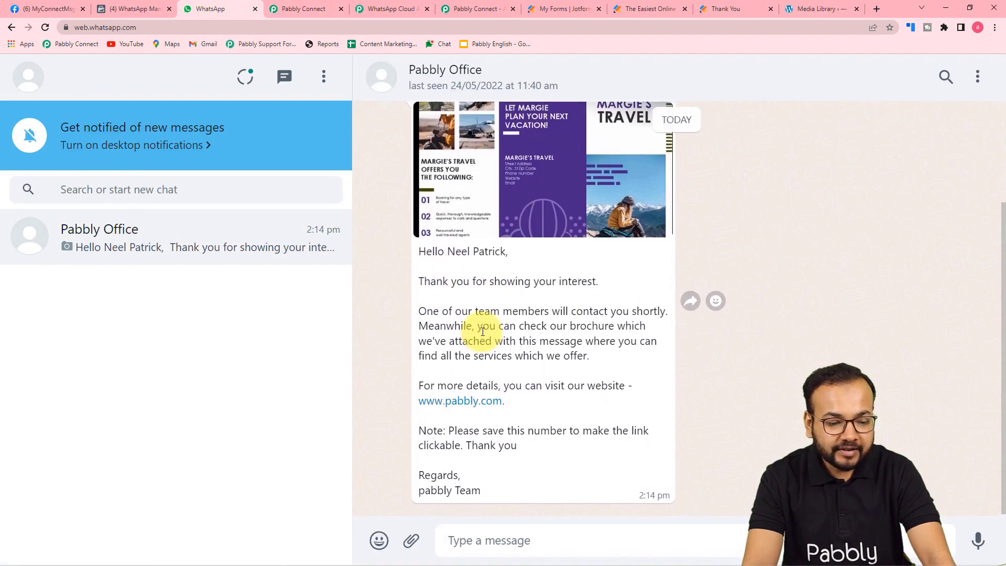
scroll(481, 331, "down", 1)
scroll(427, 317, "up", 1)
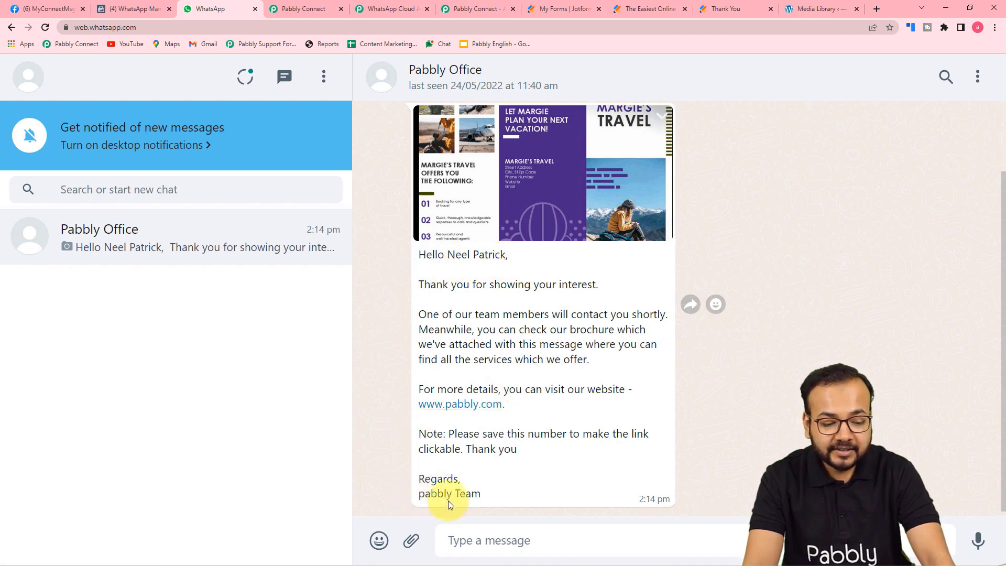
left_click(556, 159)
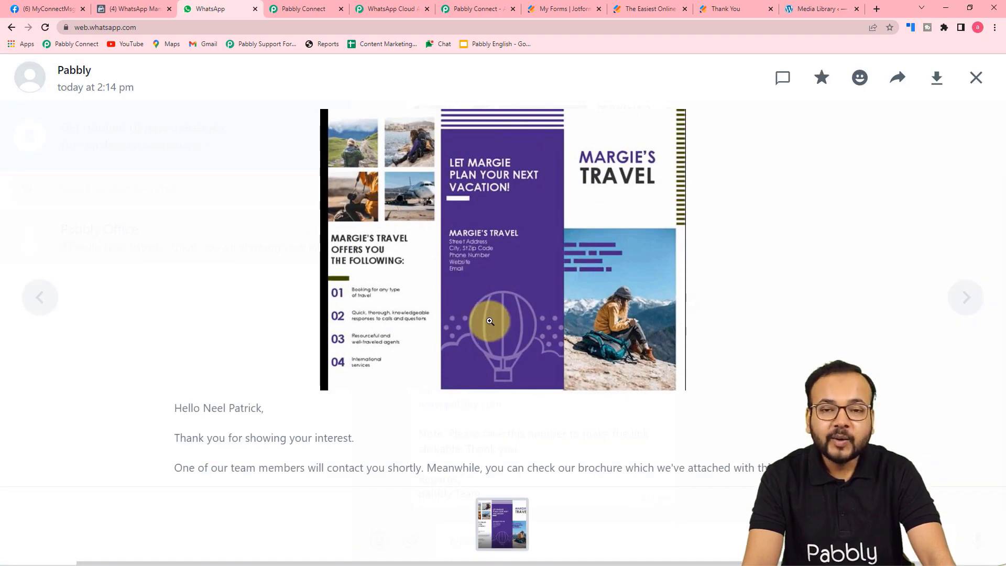
left_click(285, 6)
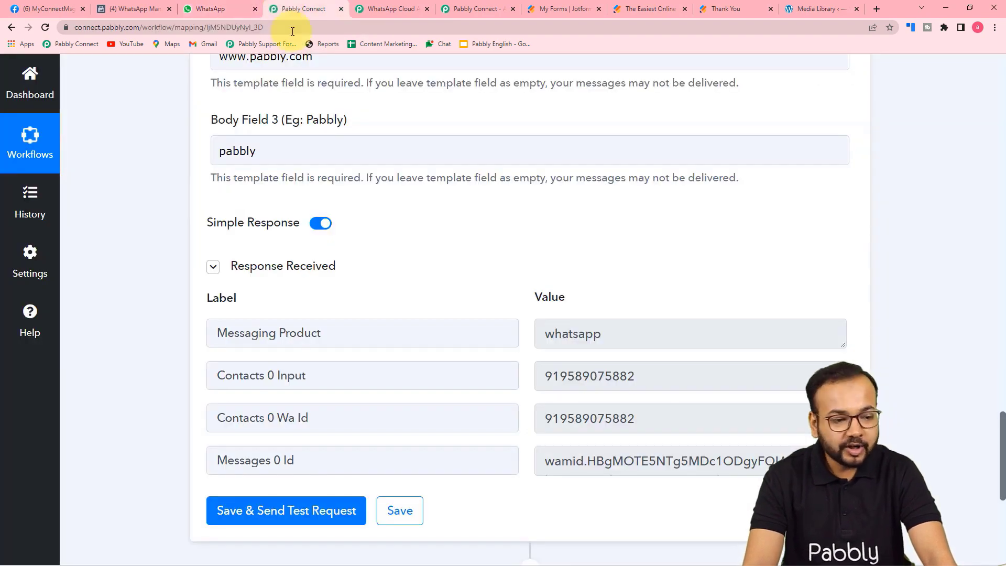
scroll(573, 322, "up", 4)
scroll(572, 322, "up", 12)
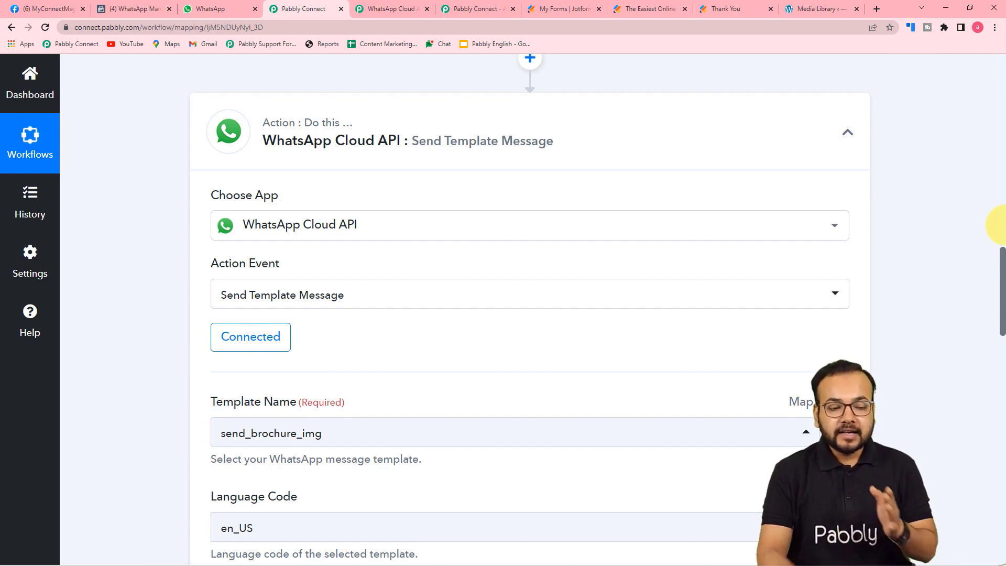
scroll(899, 240, "up", 10)
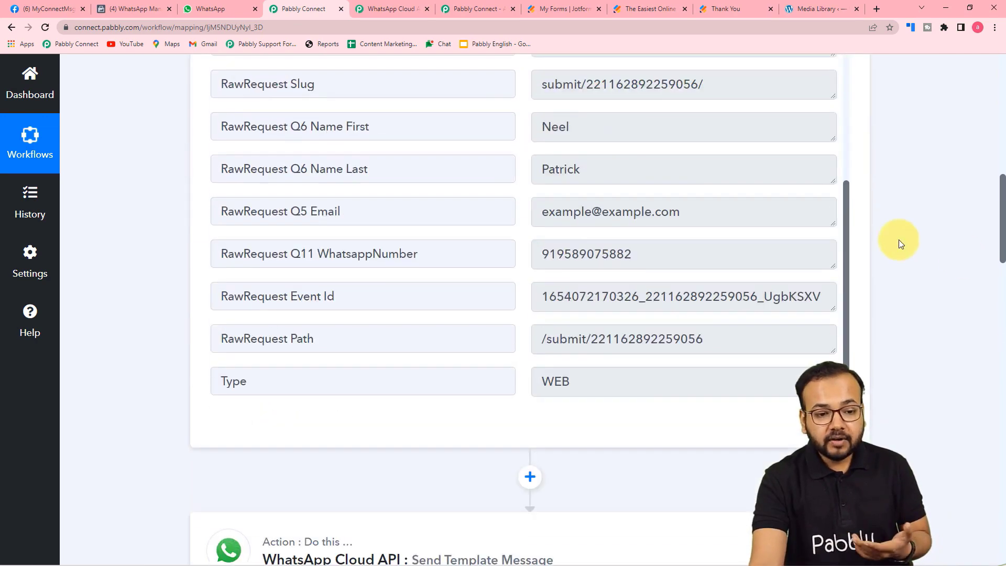
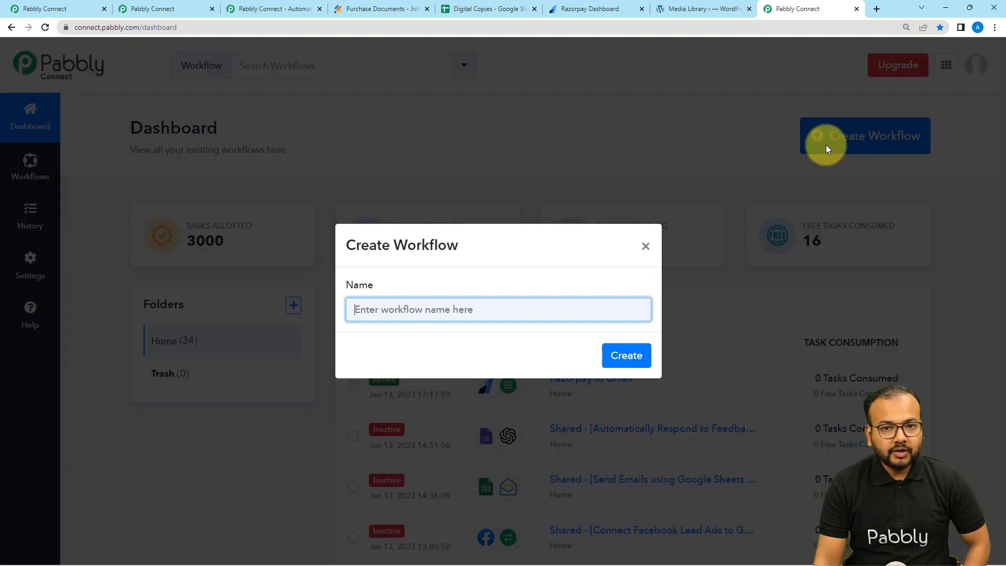
Leave the new workflow dialog and return to the top of the Sell Excel Files workflow.
left_click(355, 311)
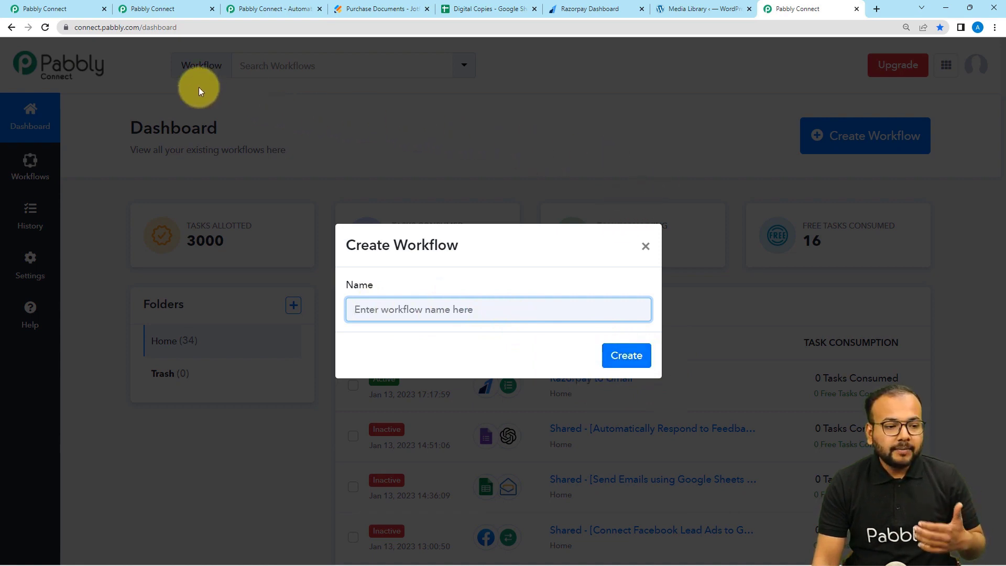
left_click(83, 10)
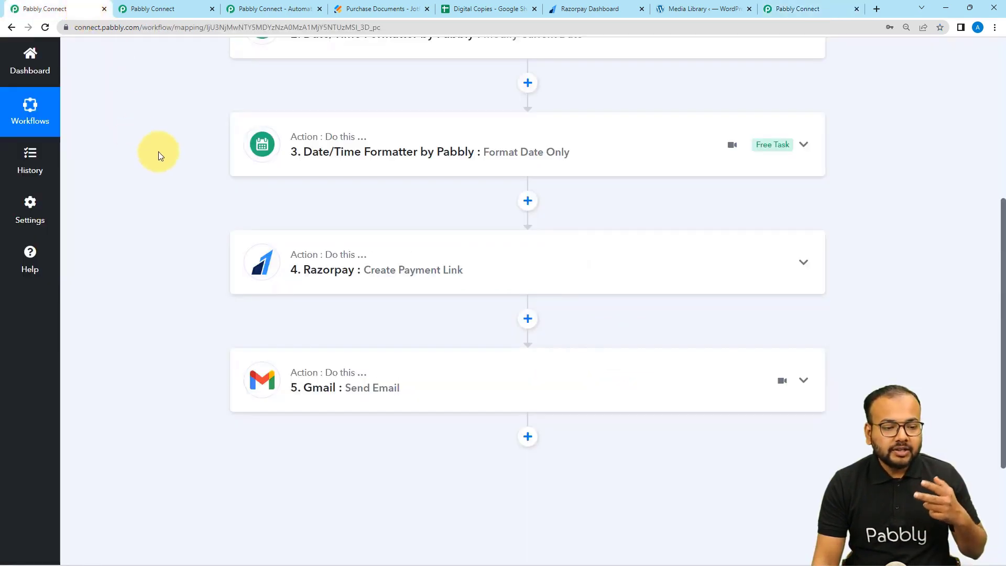
scroll(170, 190, "up", 6)
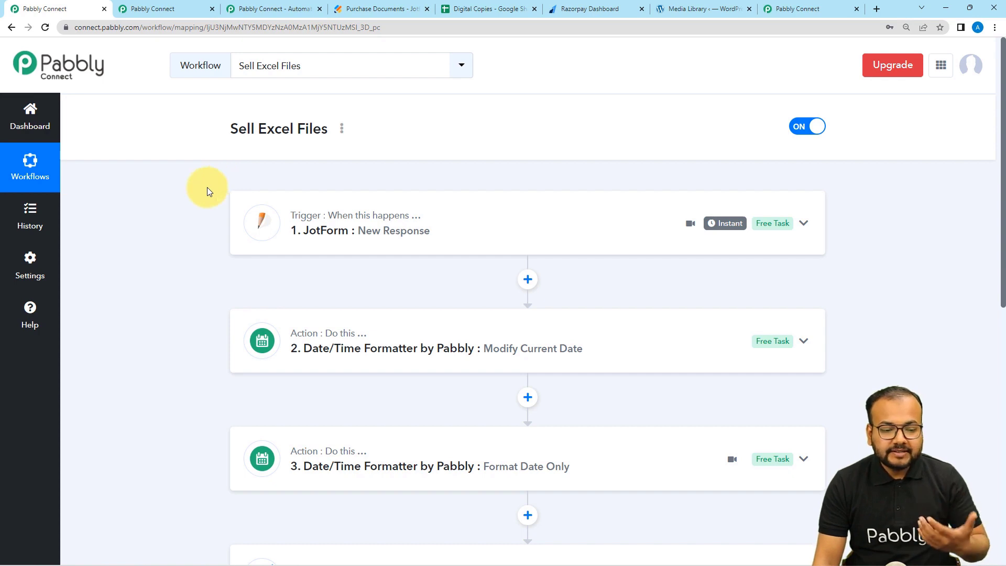
Expand the JotForm New Response trigger and copy its webhook URL.
left_click(364, 241)
scroll(325, 249, "down", 1)
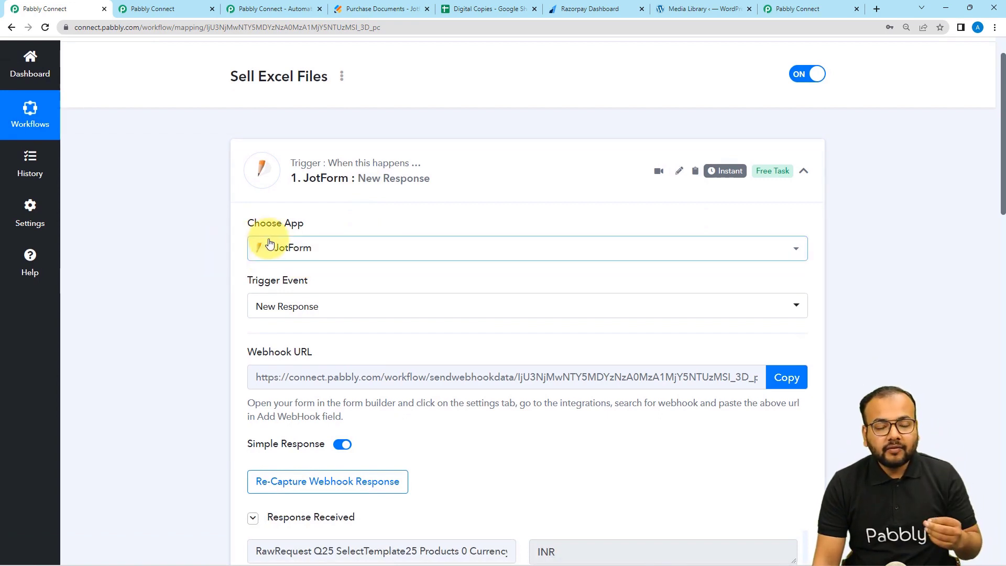
scroll(287, 262, "down", 1)
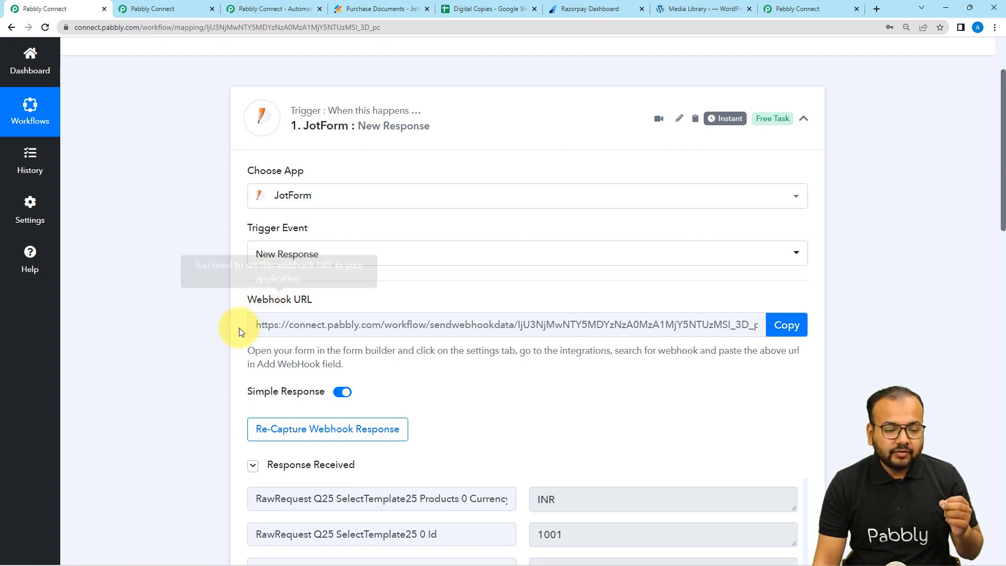
scroll(241, 327, "down", 1)
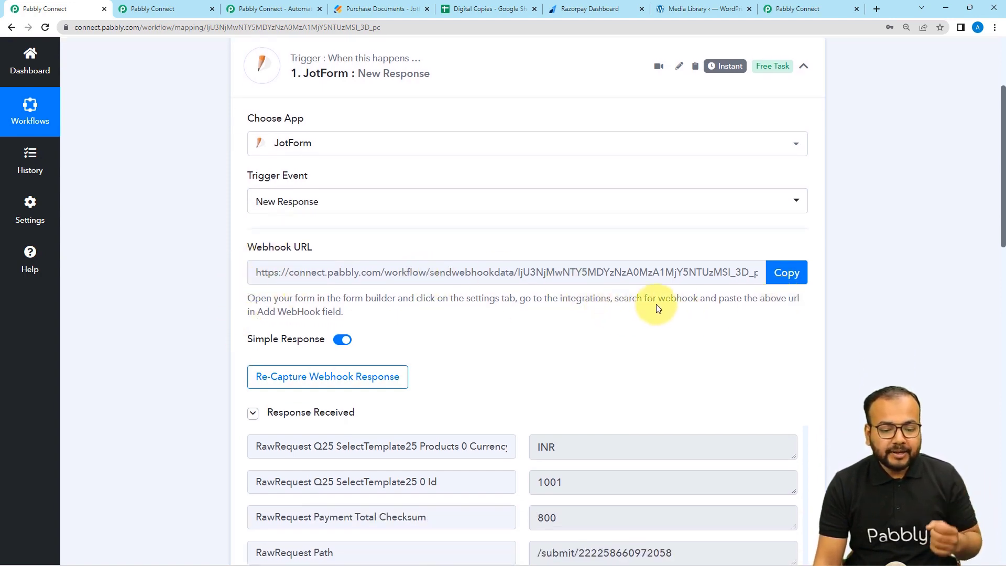
left_click(789, 273)
Open the Purchase Documents form's existing WebHooks integration in Jotform settings.
left_click(375, 8)
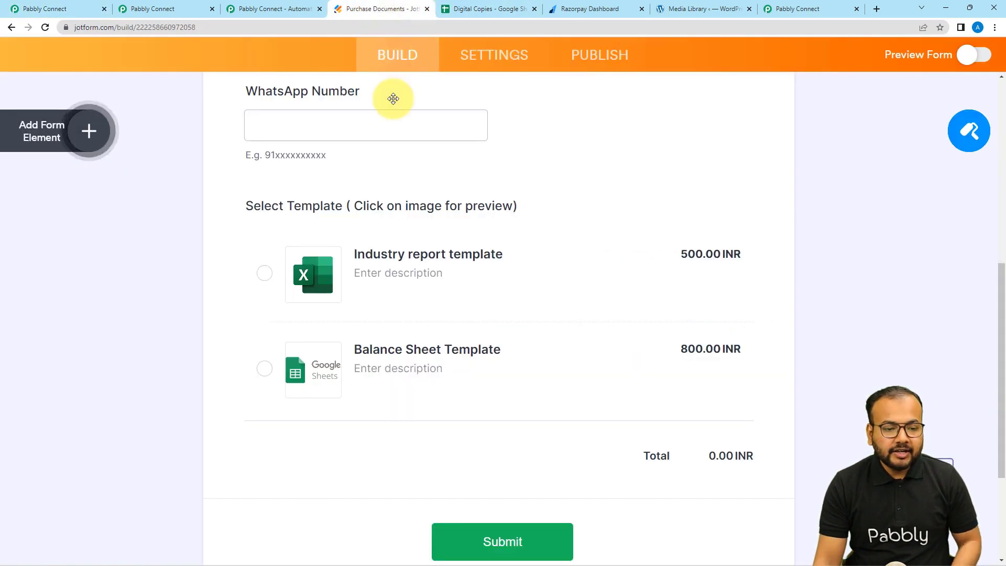
scroll(371, 186, "up", 1)
scroll(371, 186, "up", 1)
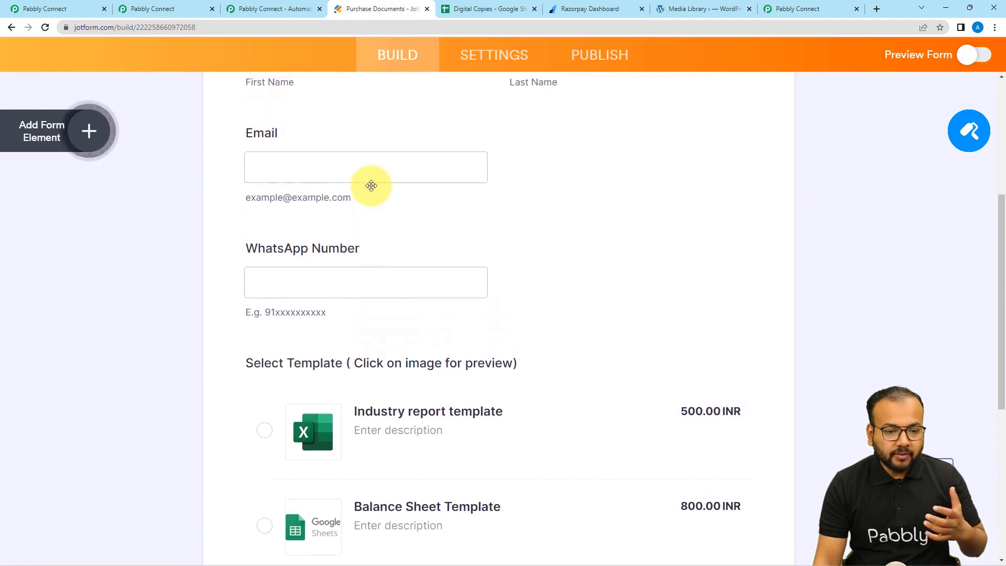
scroll(371, 186, "up", 5)
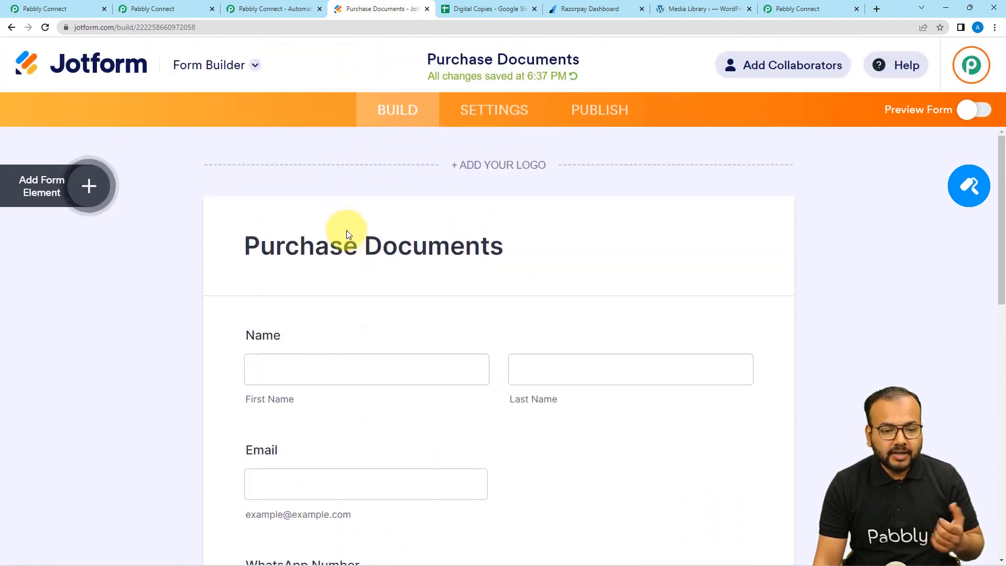
left_click(484, 113)
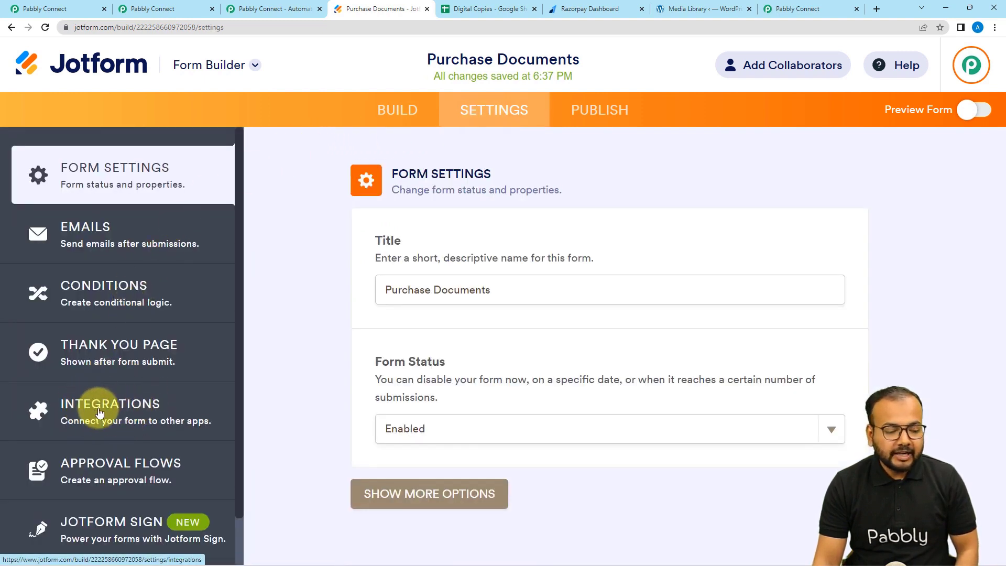
left_click(100, 414)
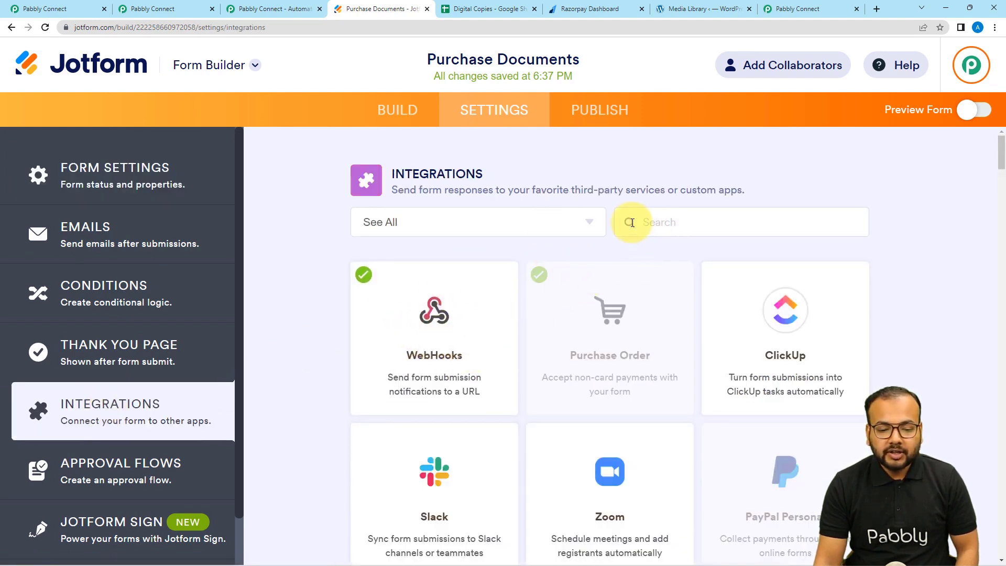
left_click(414, 352)
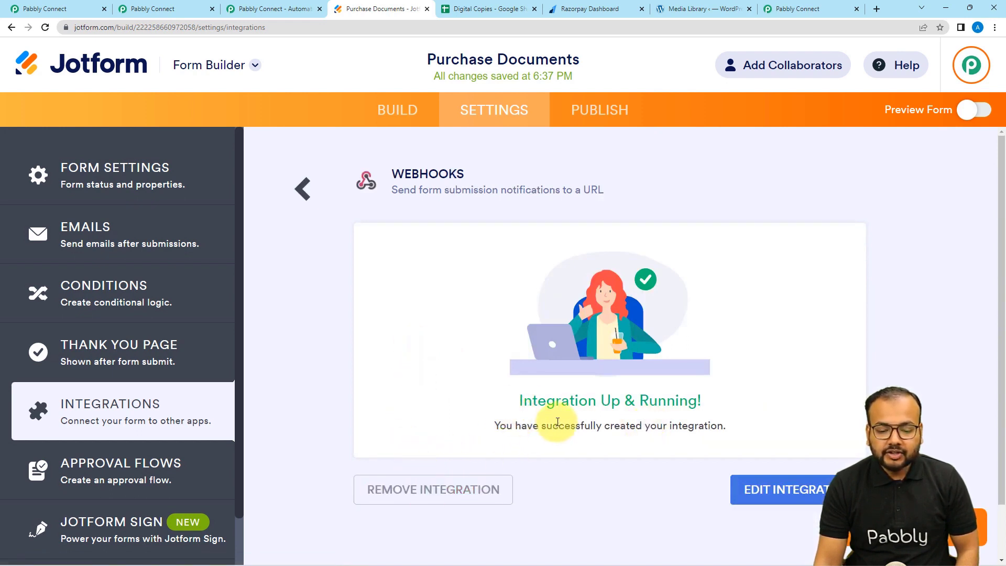
Update the WebHooks integration with the Pabbly webhook URL, complete it, and return to Pabbly.
left_click(465, 493)
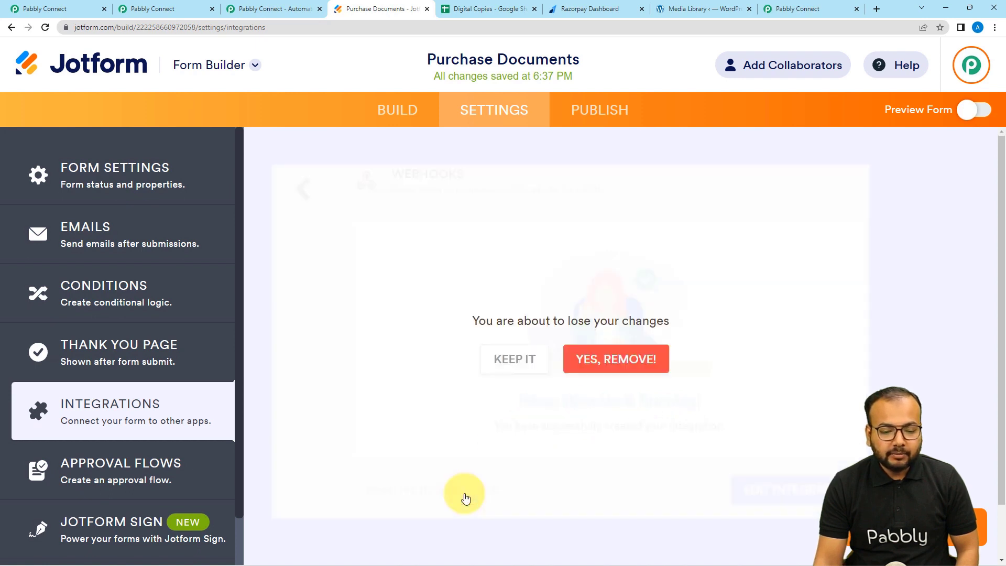
left_click(512, 362)
left_click(758, 488)
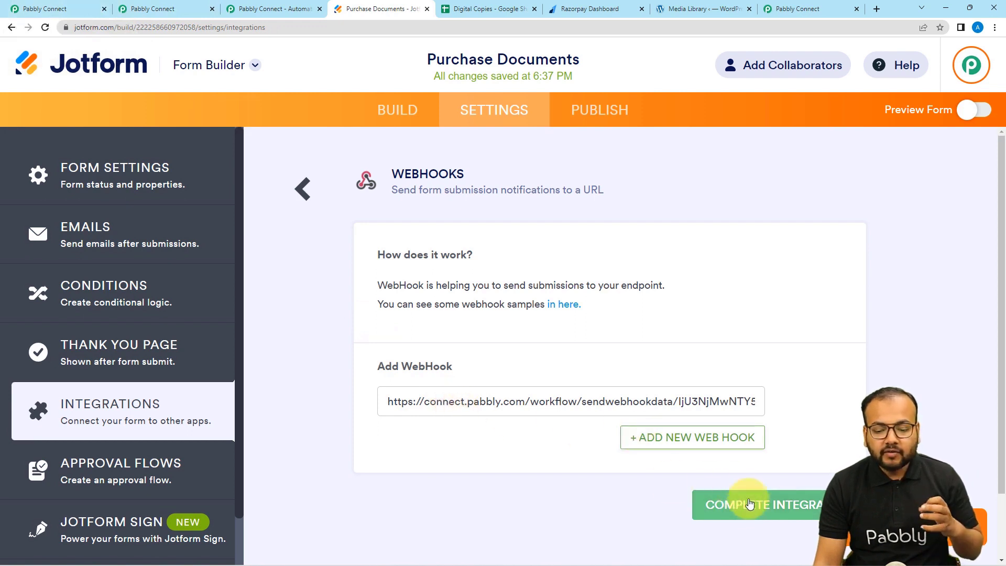
left_click(775, 515)
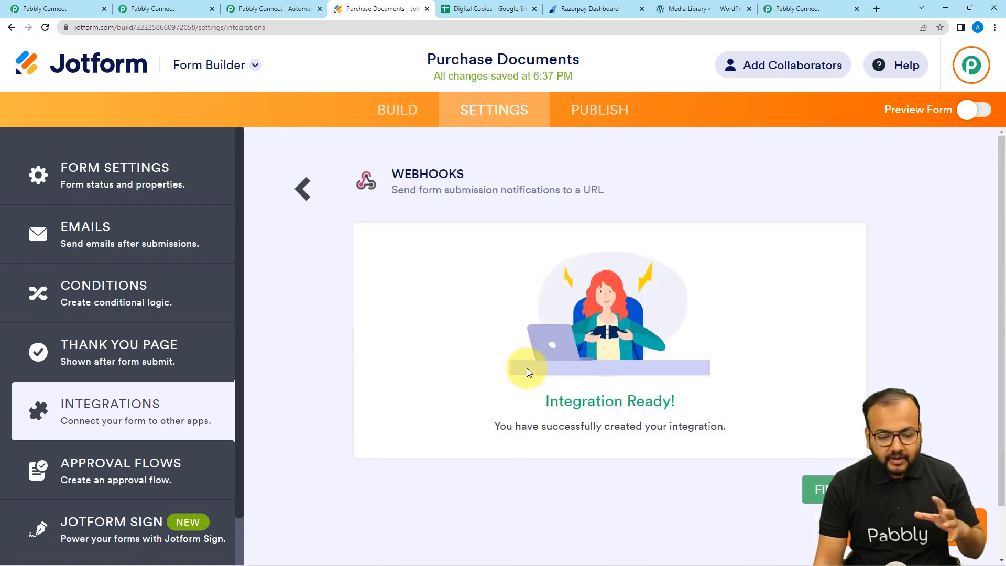
left_click(822, 493)
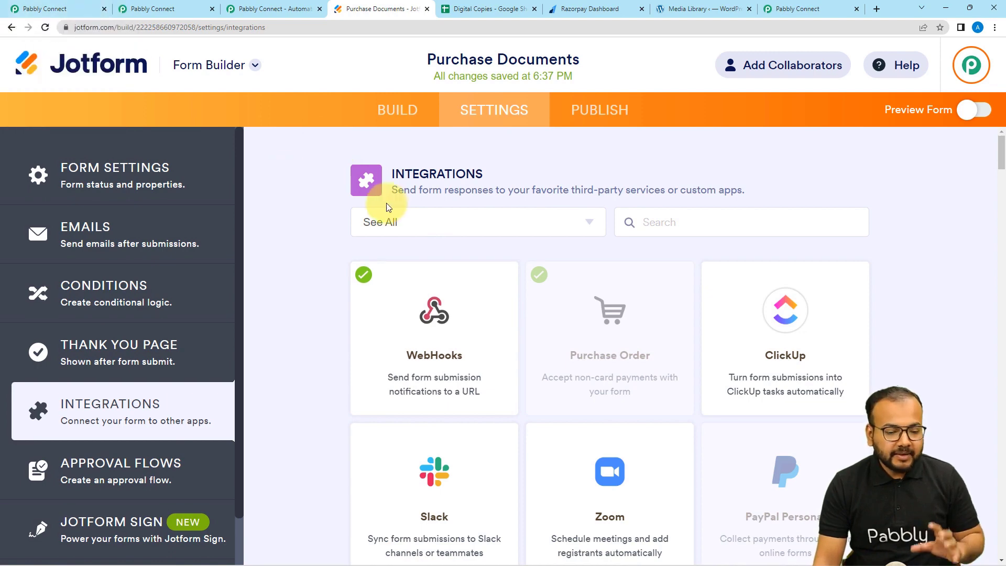
left_click(78, 9)
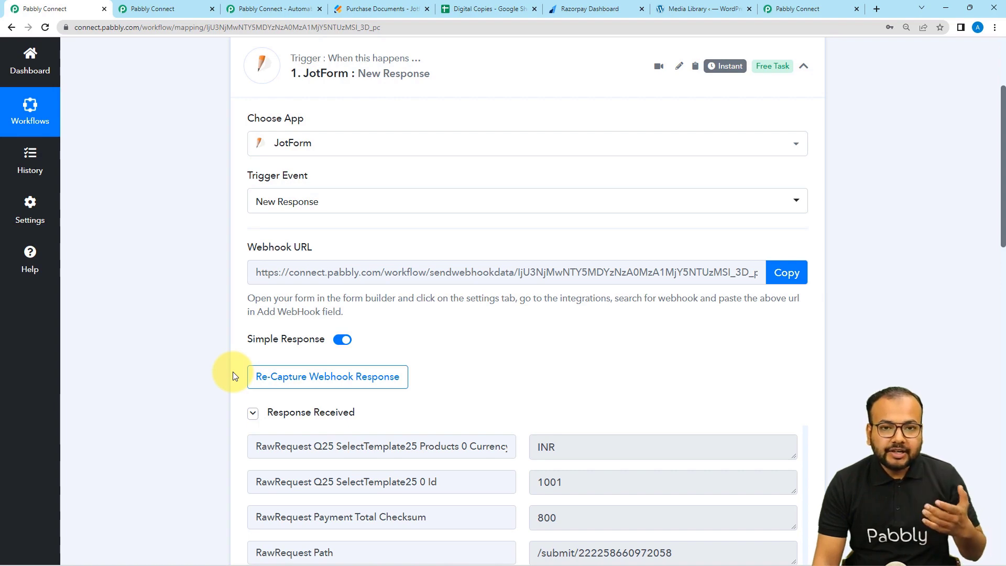
Re-capture the JotForm trigger's webhook response, confirming Yes, then go back to the Jotform tab.
scroll(232, 372, "down", 5)
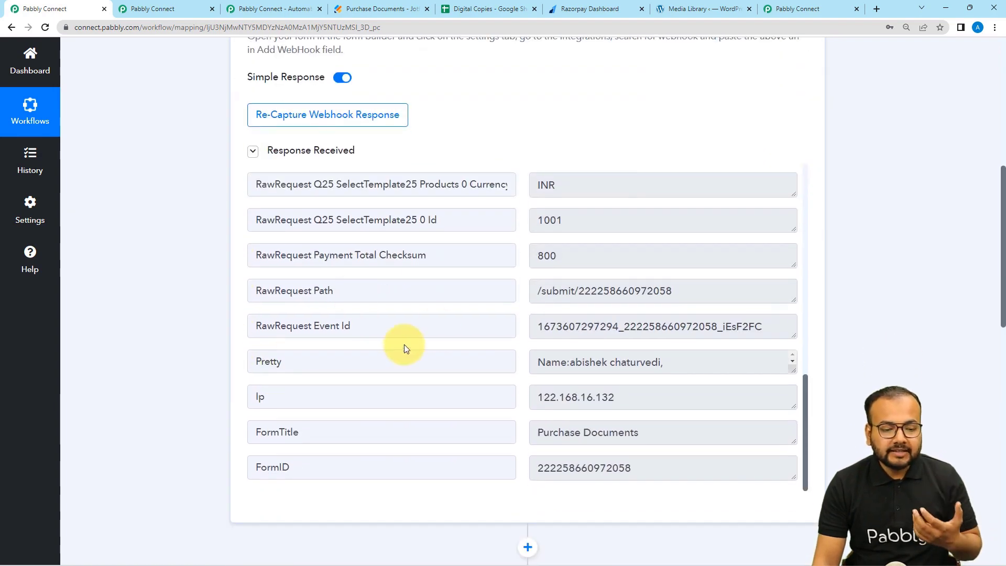
scroll(404, 344, "up", 10)
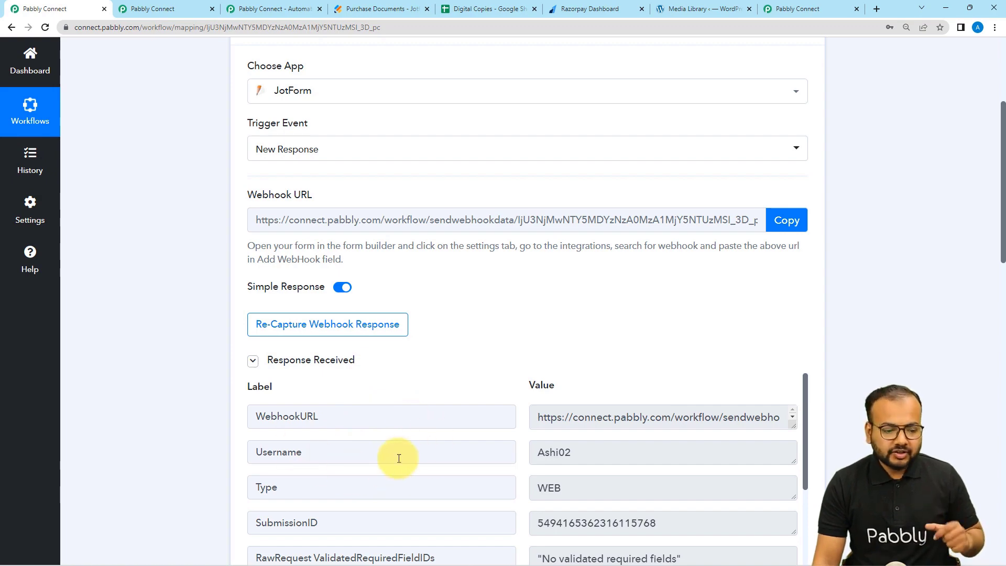
left_click(327, 330)
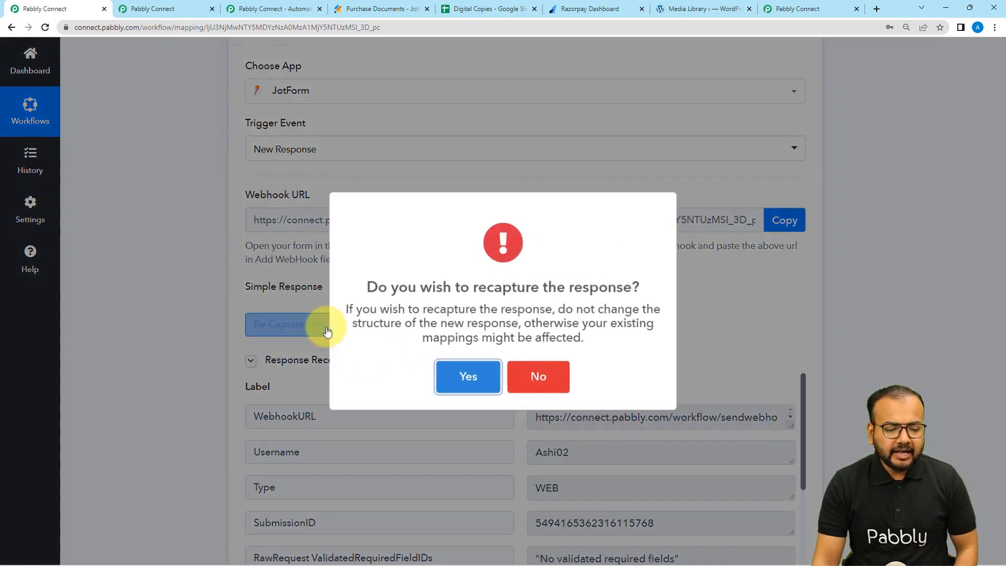
left_click(463, 381)
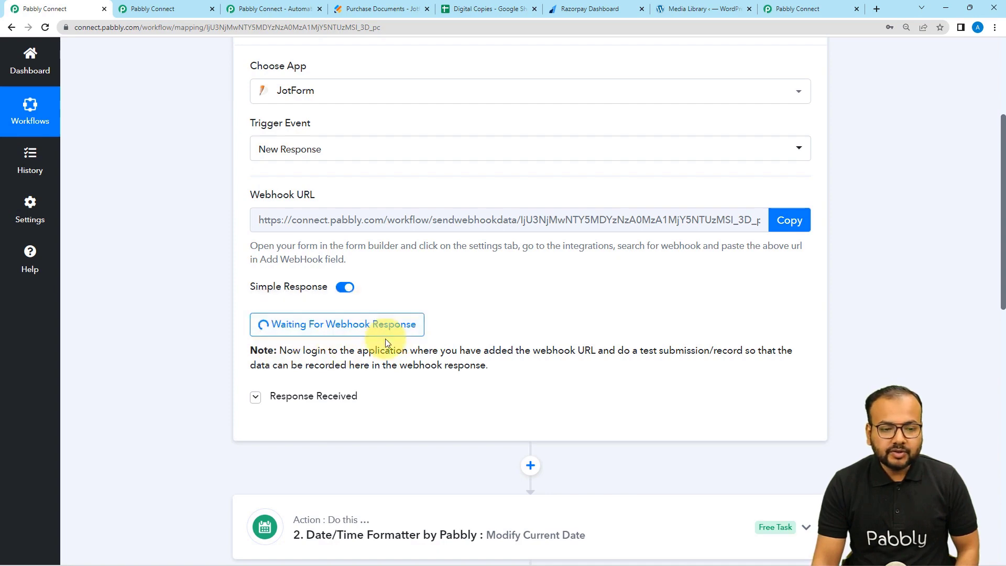
left_click(382, 9)
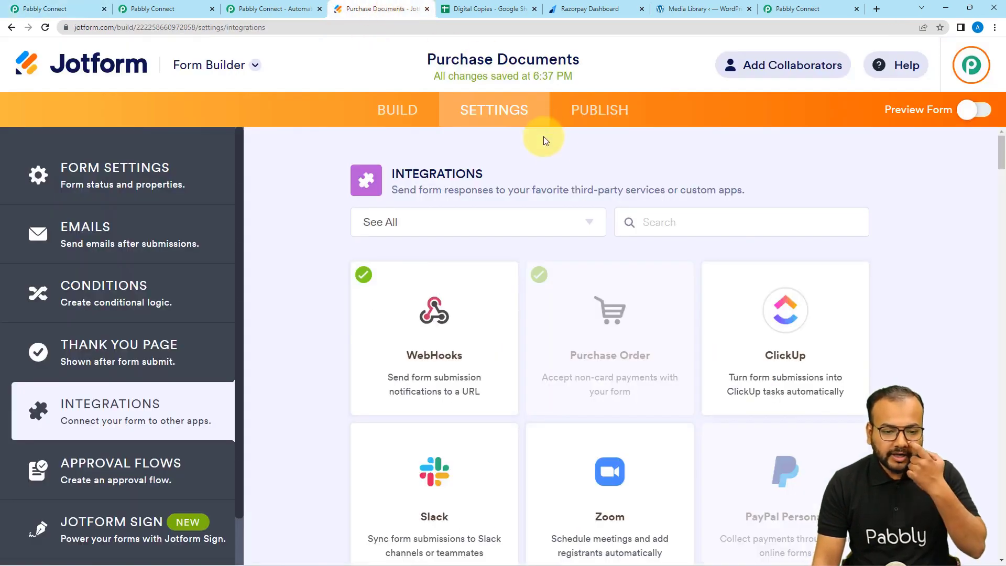
Open the live Purchase Documents form and fill in the first and last name fields.
left_click(581, 113)
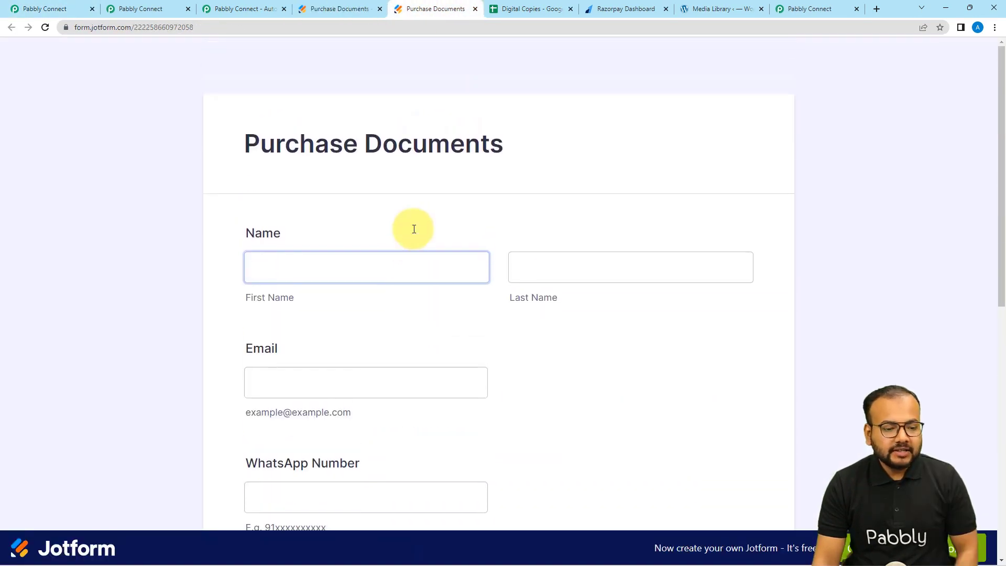
scroll(414, 230, "down", 1)
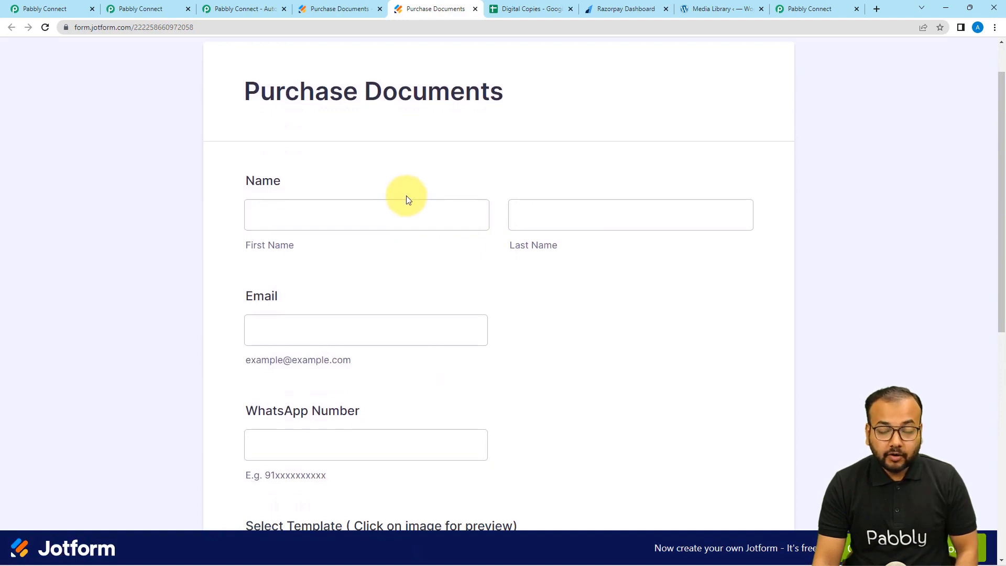
left_click(399, 218)
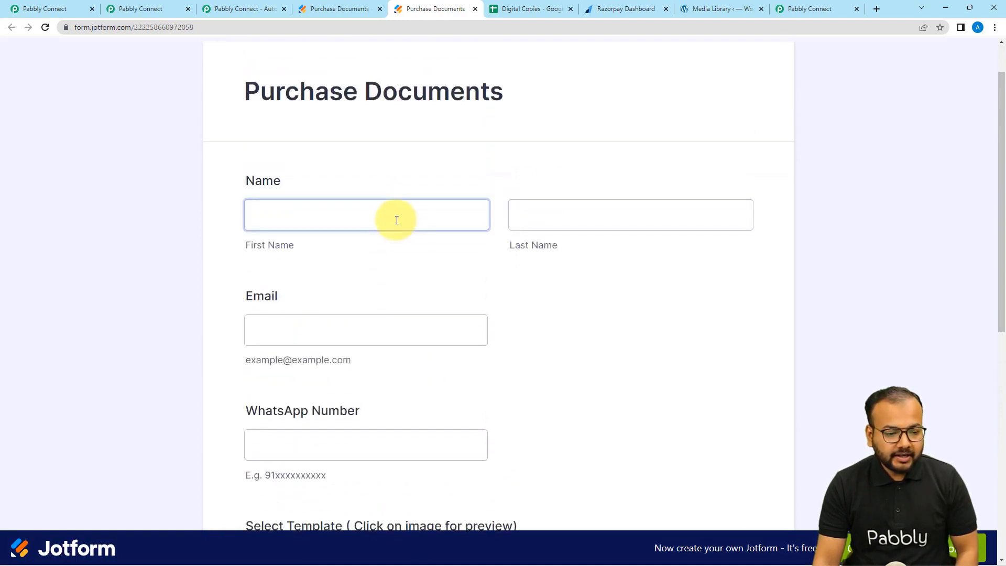
left_click(397, 220)
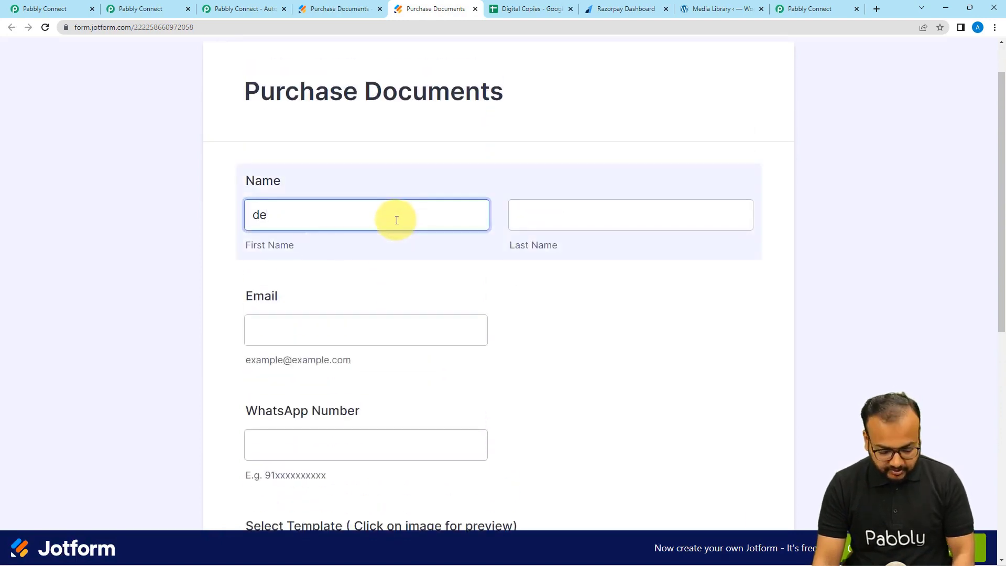
type("demo")
left_click(548, 225)
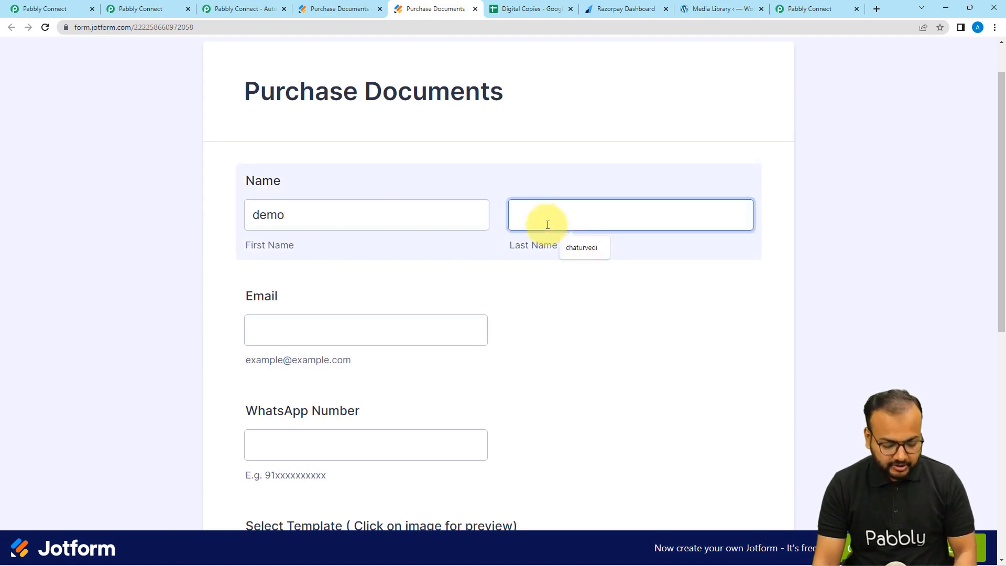
type("cu")
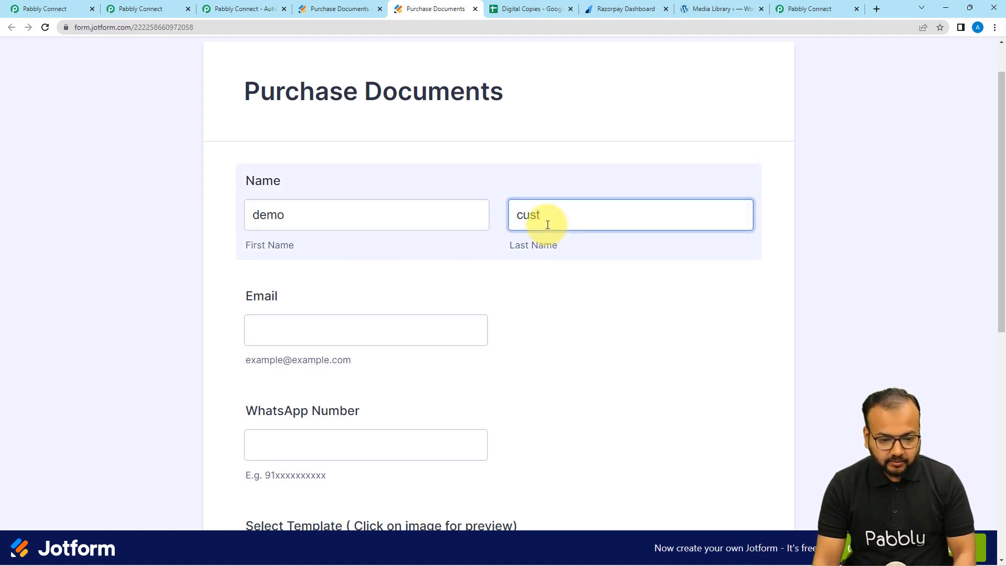
type("st")
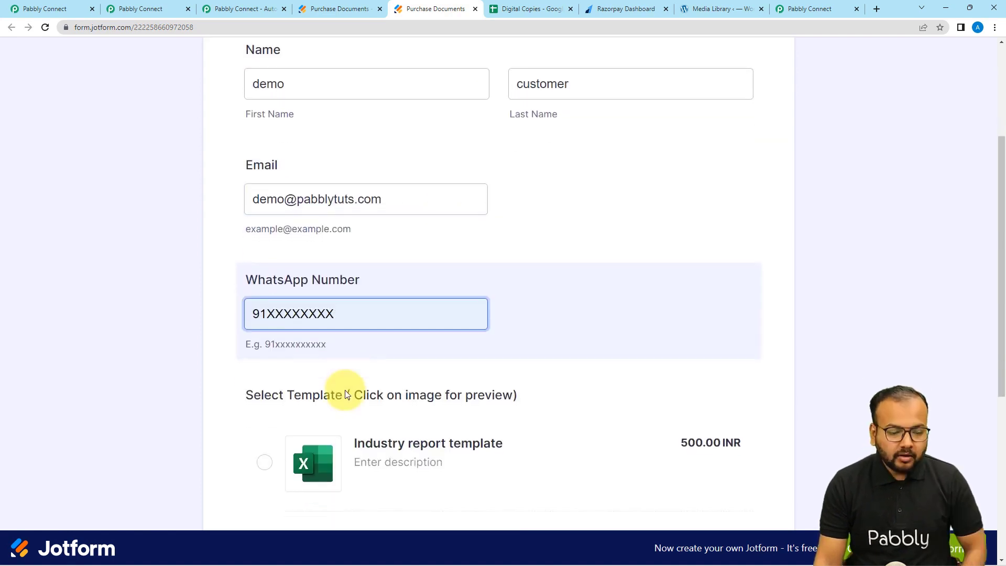
Choose the Industry report template (500.00 INR) and submit the form.
scroll(348, 390, "down", 4)
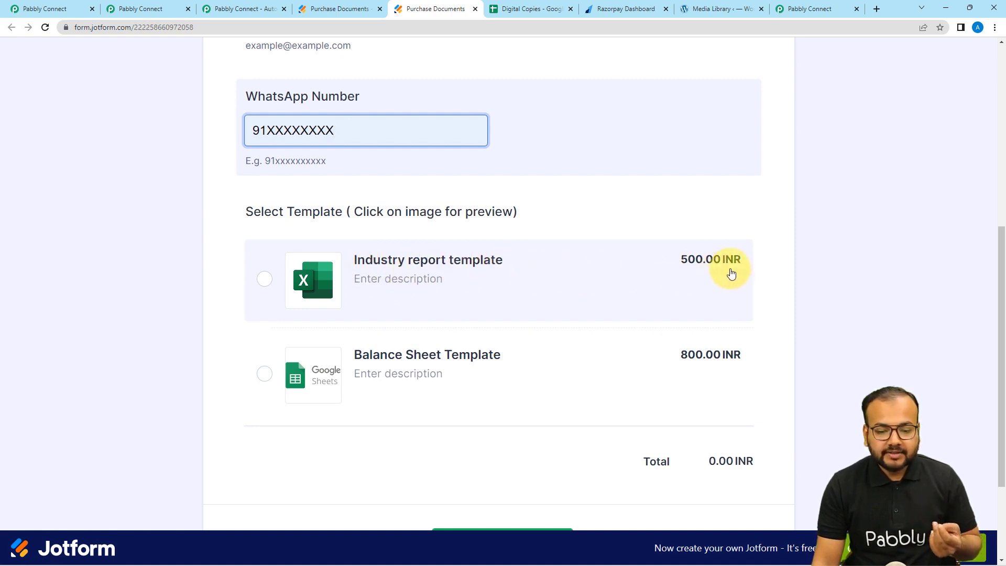
scroll(364, 353, "down", 1)
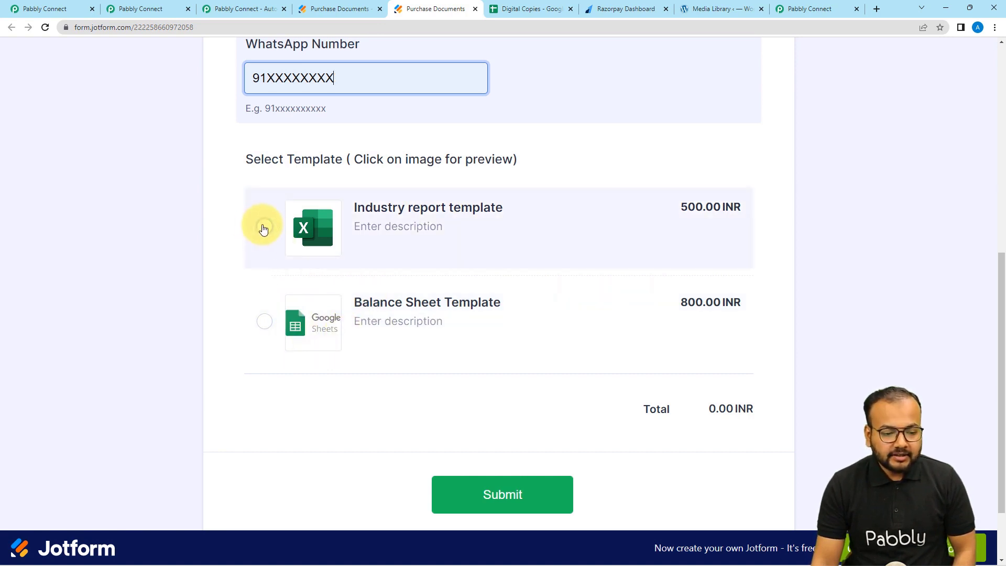
left_click(262, 226)
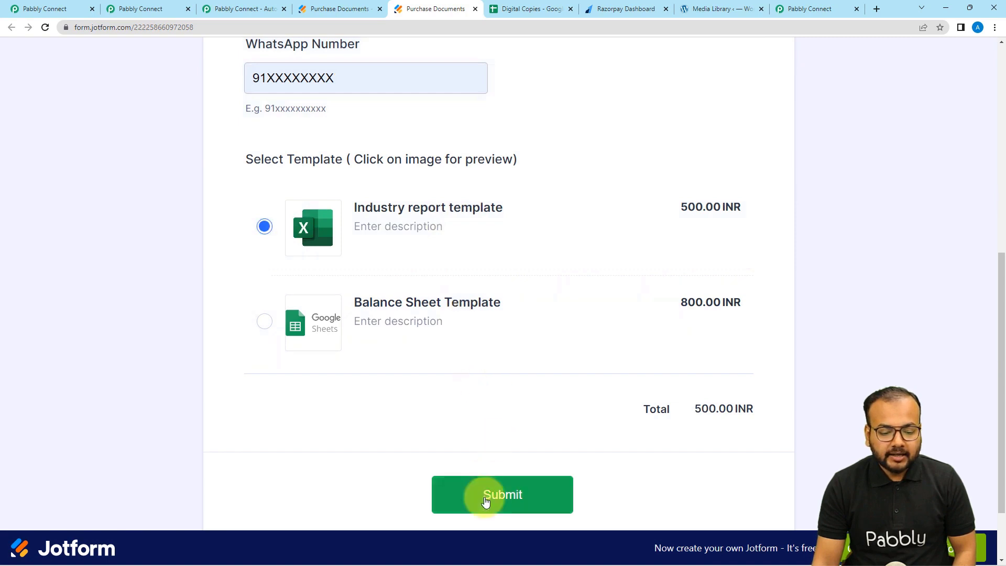
left_click(486, 502)
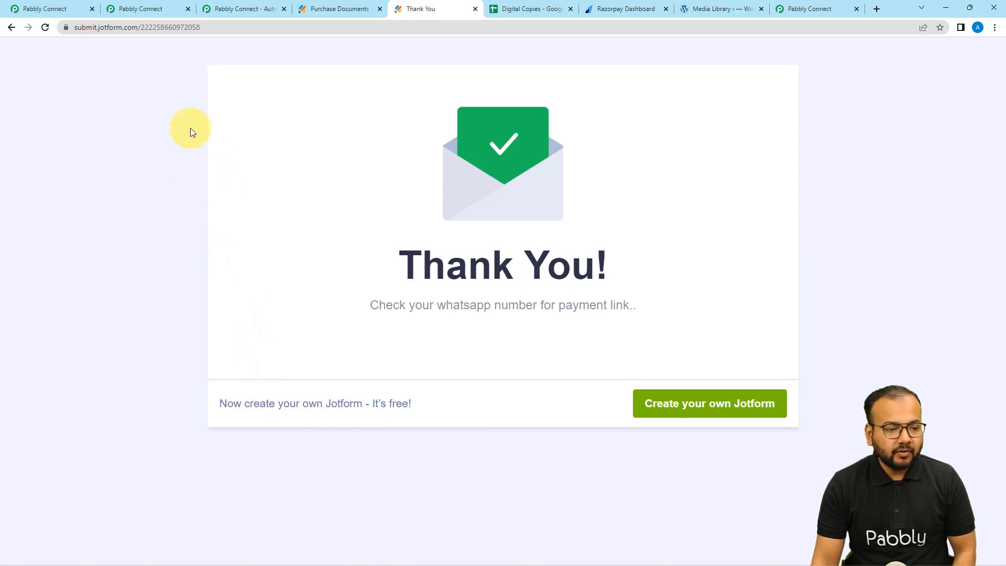
Back in Pabbly Connect, review the captured webhook response and the Modify Current Date step.
left_click(43, 9)
scroll(148, 257, "down", 2)
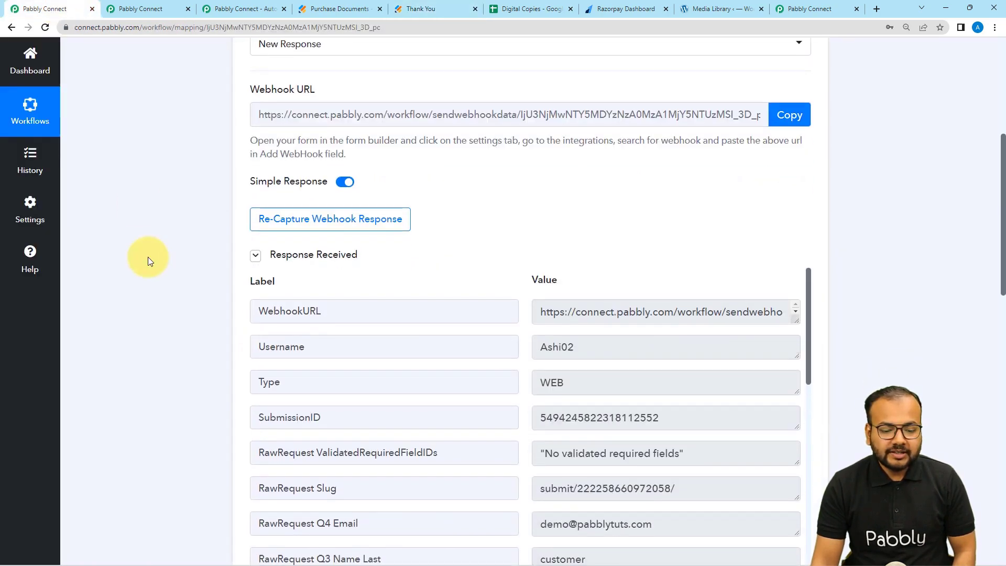
scroll(147, 257, "down", 2)
scroll(378, 276, "down", 4)
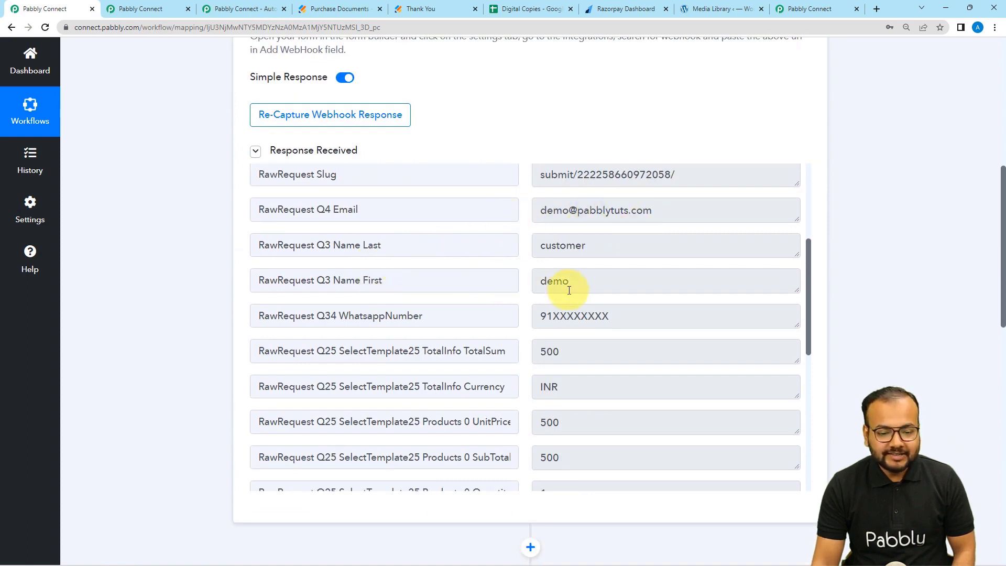
scroll(489, 331, "down", 3)
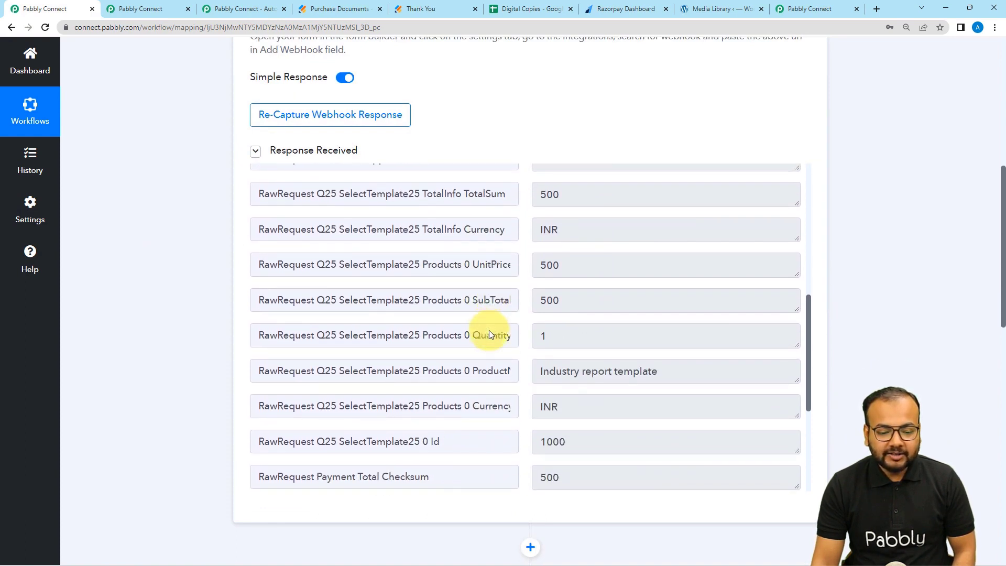
scroll(489, 330, "down", 1)
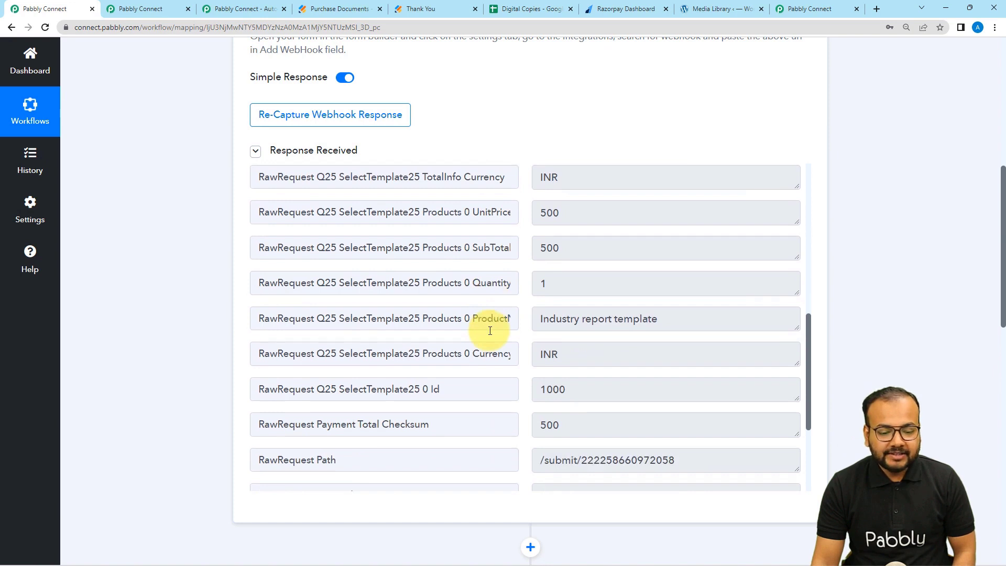
scroll(489, 330, "down", 2)
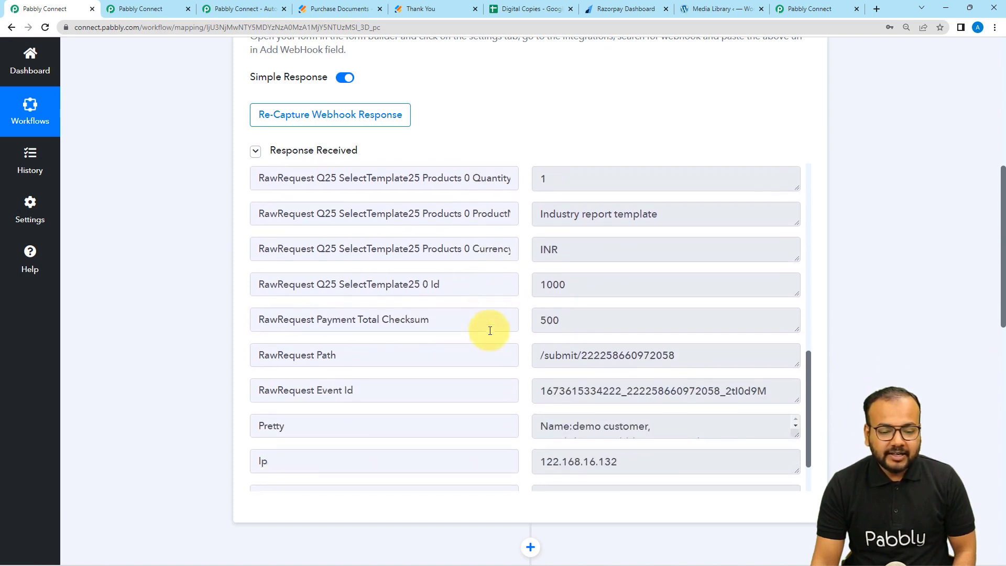
scroll(265, 307, "down", 2)
scroll(218, 310, "down", 6)
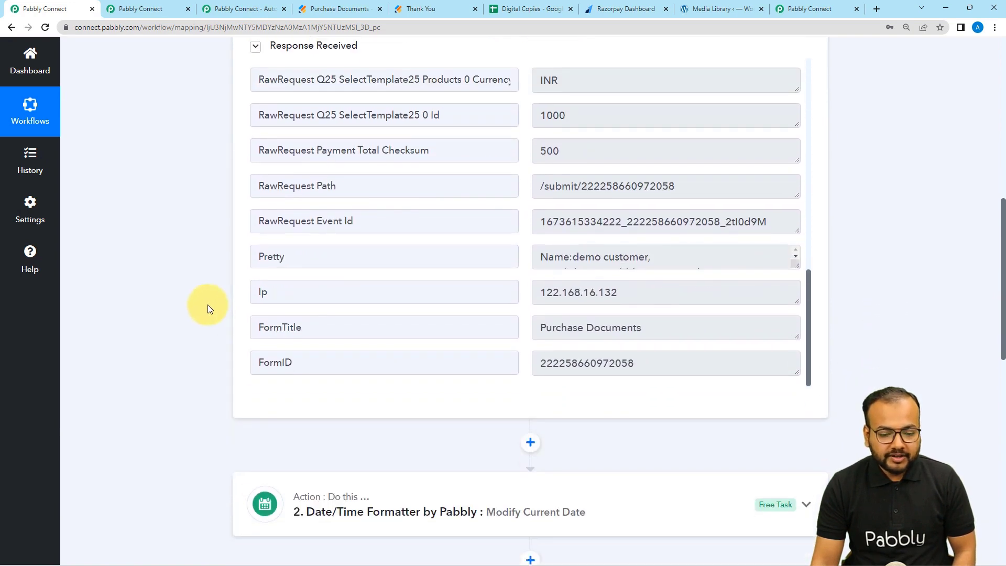
scroll(207, 304, "down", 2)
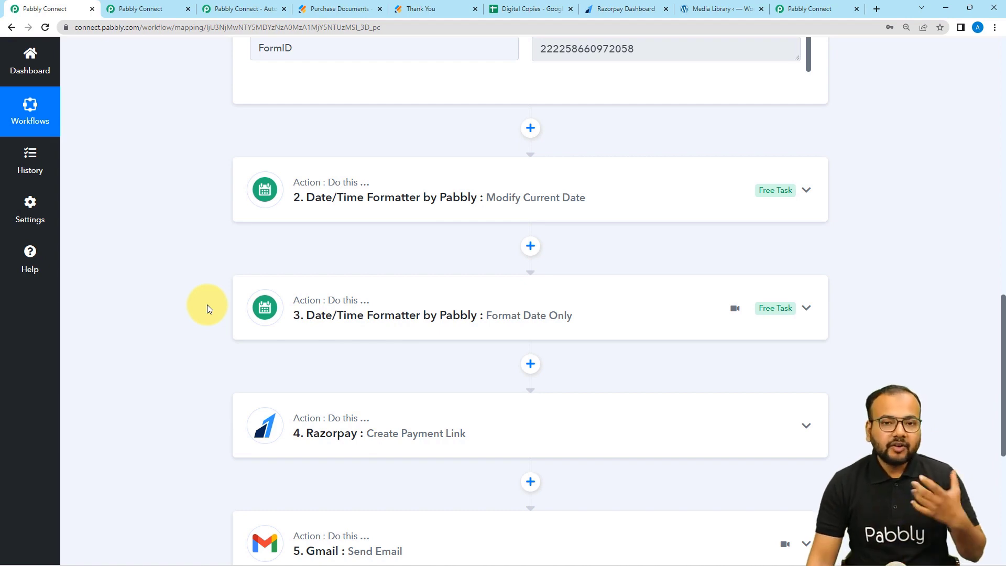
scroll(209, 304, "down", 5)
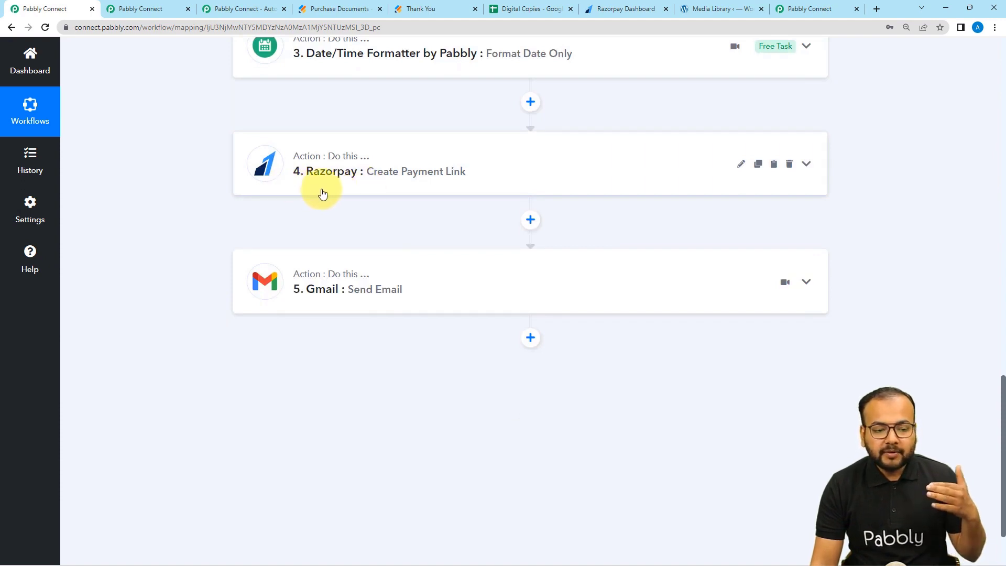
scroll(325, 198, "up", 4)
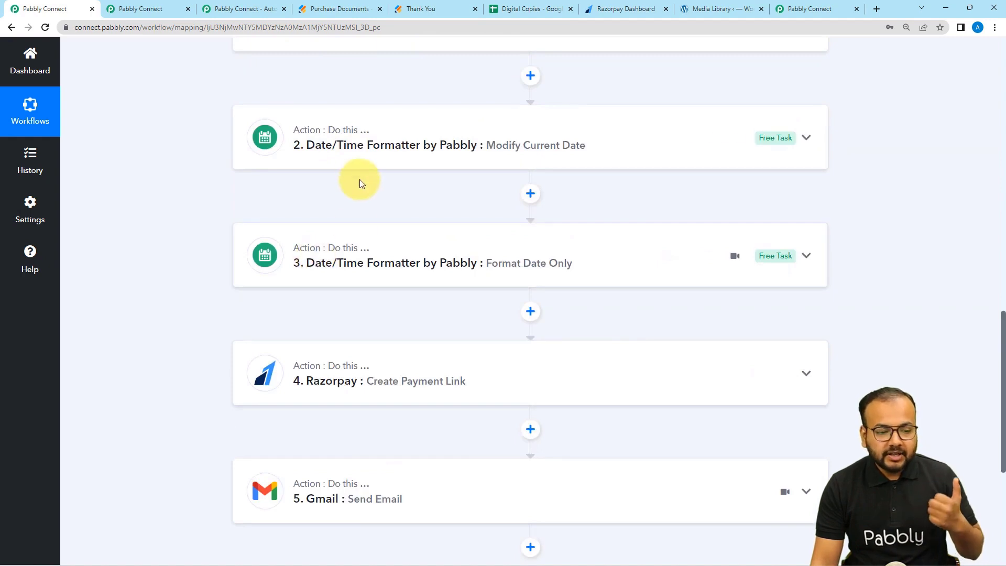
left_click(341, 151)
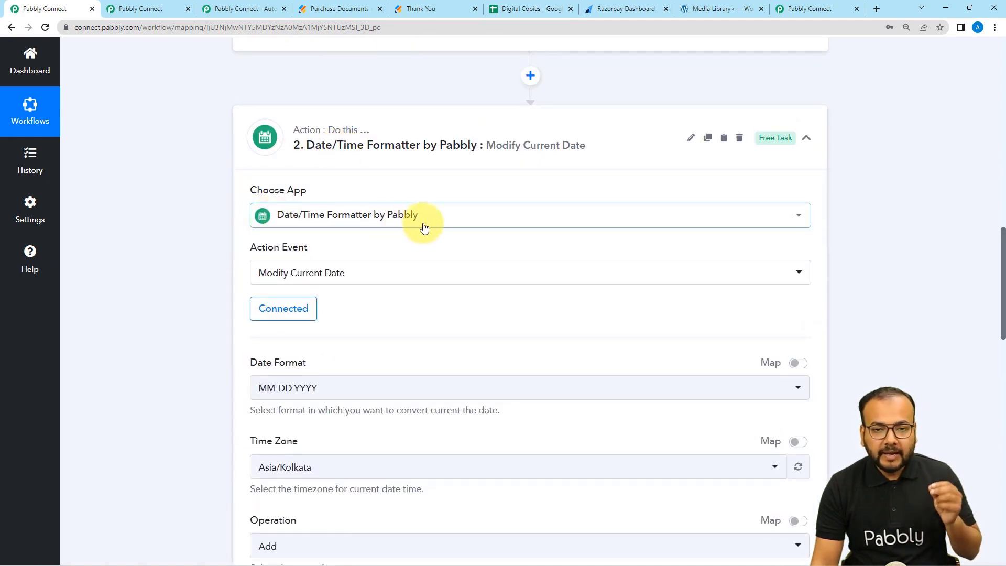
left_click(378, 142)
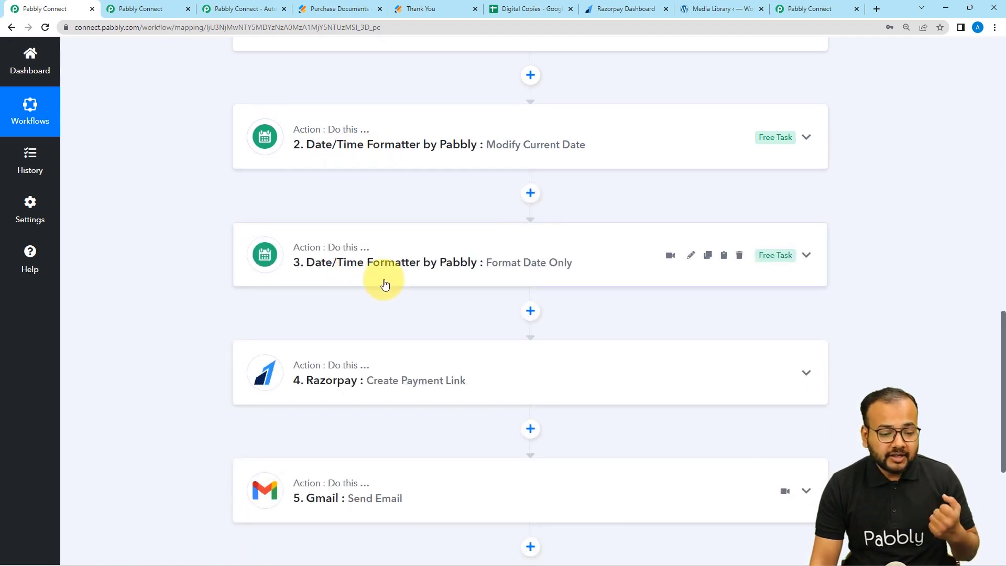
Review the Razorpay Create Payment Link step's amount, INR currency, description, customer and expiry fields.
scroll(372, 262, "down", 3)
left_click(360, 244)
scroll(362, 243, "down", 2)
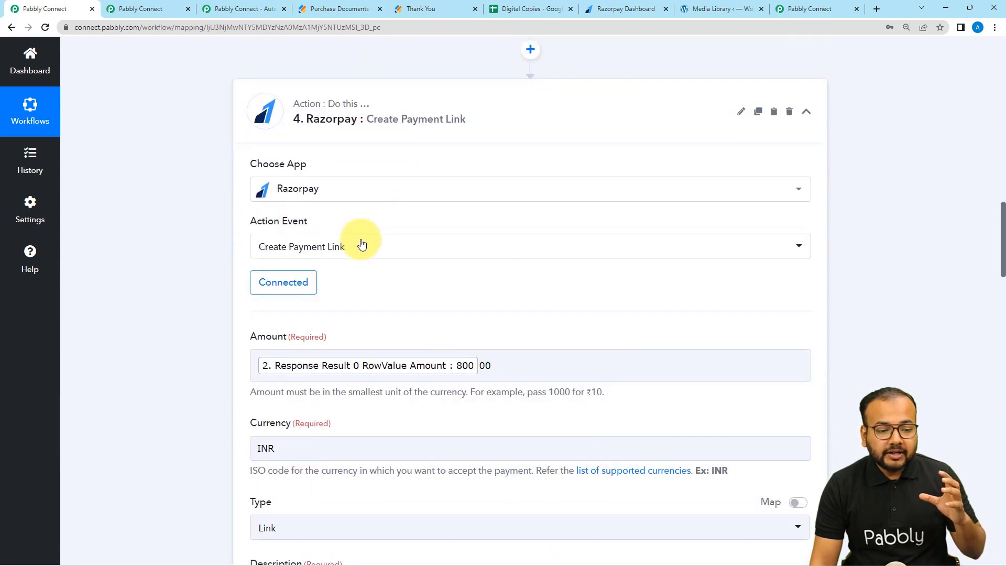
scroll(483, 422, "down", 10)
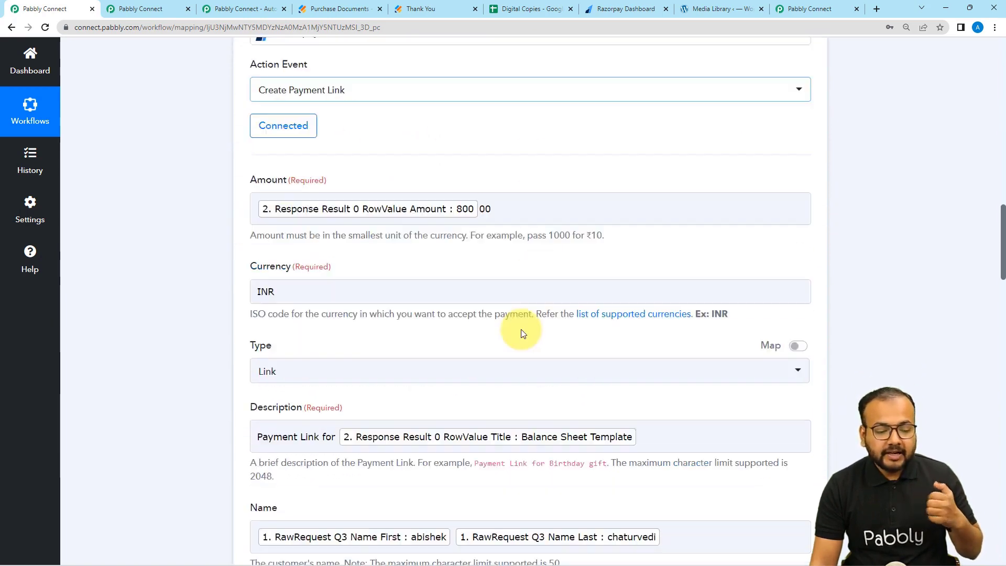
scroll(483, 423, "down", 6)
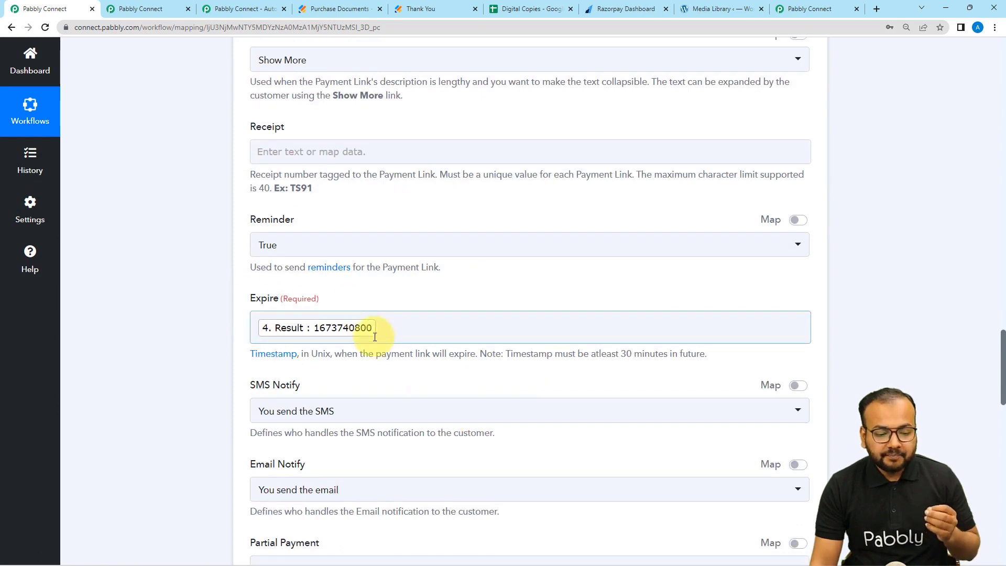
left_click(193, 337)
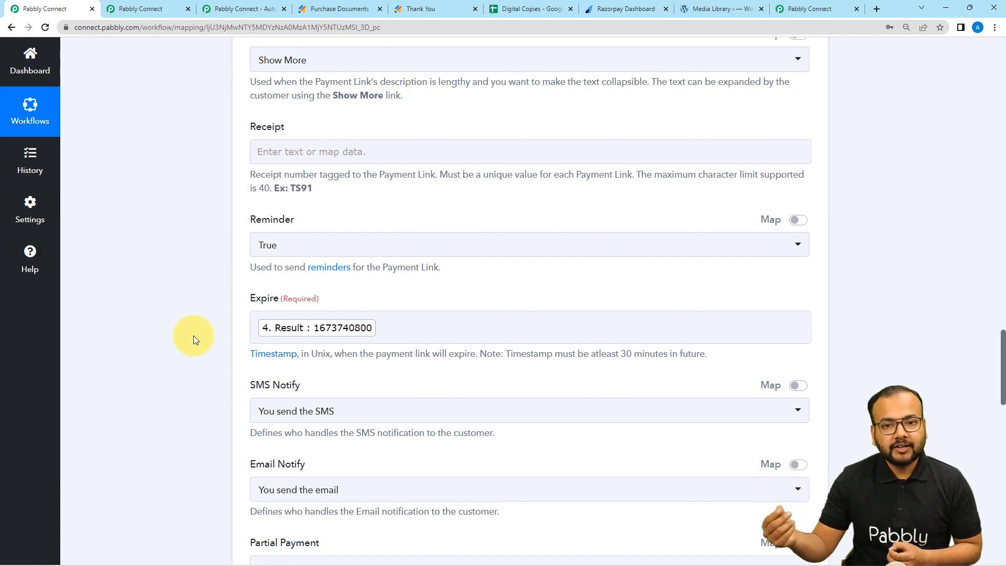
scroll(218, 361, "up", 3)
scroll(190, 372, "up", 3)
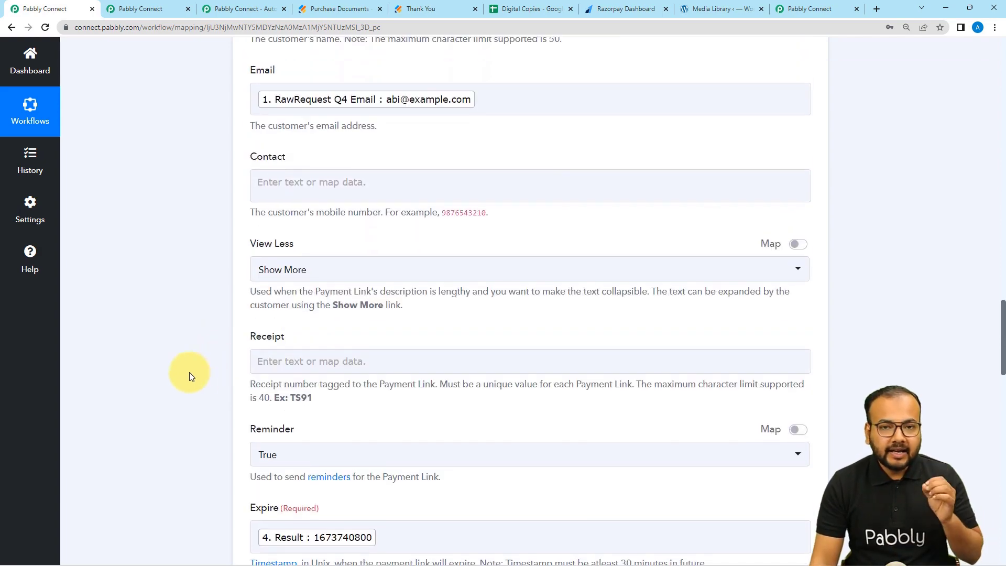
scroll(189, 372, "up", 5)
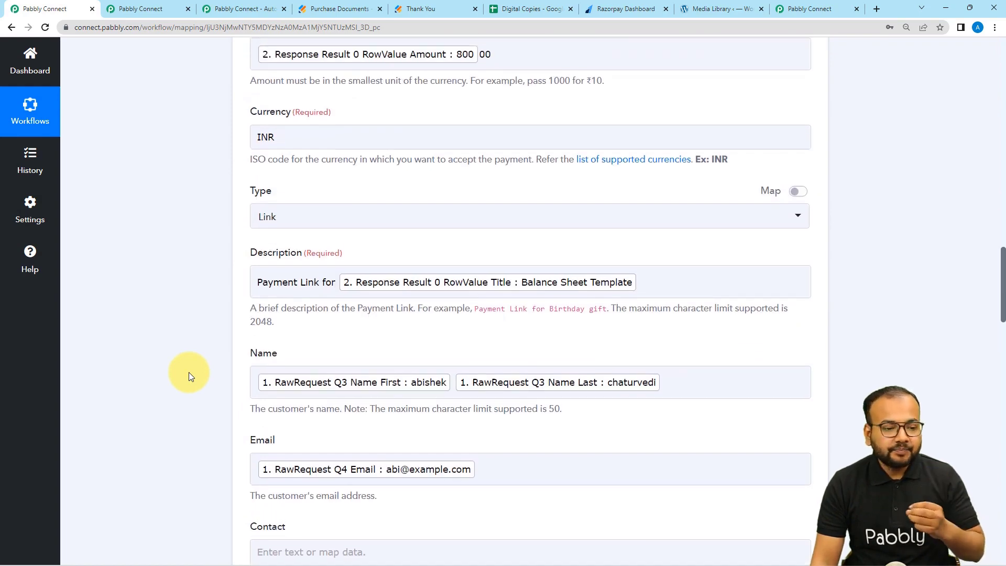
scroll(189, 372, "up", 5)
scroll(189, 372, "up", 6)
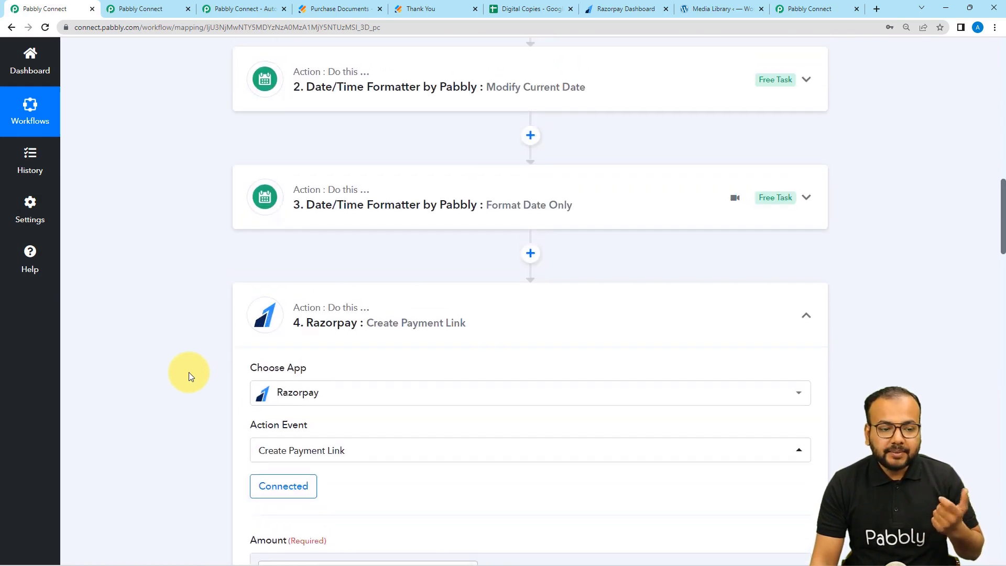
Expand the Modify Current Date step again and scroll to its operation settings.
left_click(313, 207)
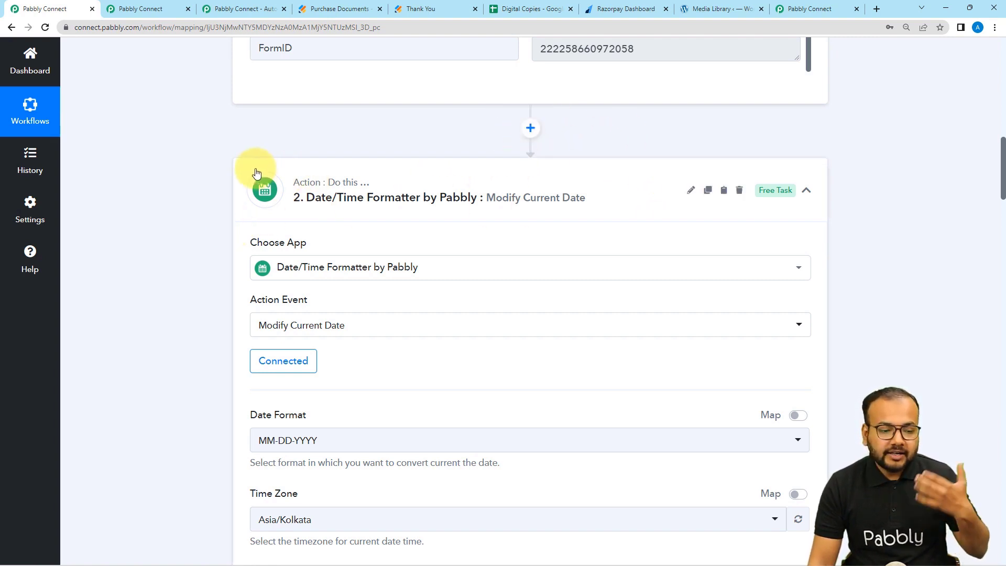
scroll(245, 194, "down", 1)
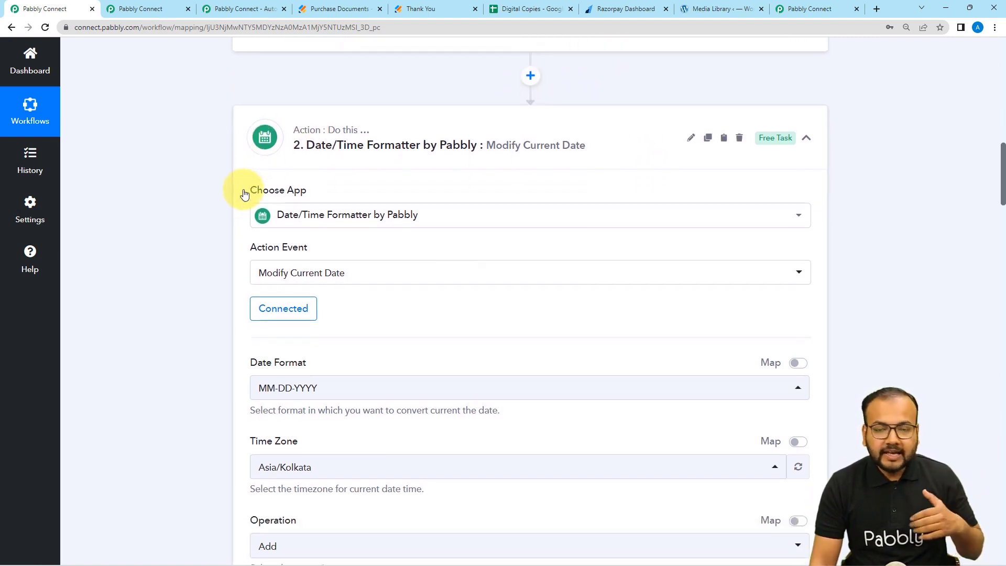
scroll(244, 194, "down", 2)
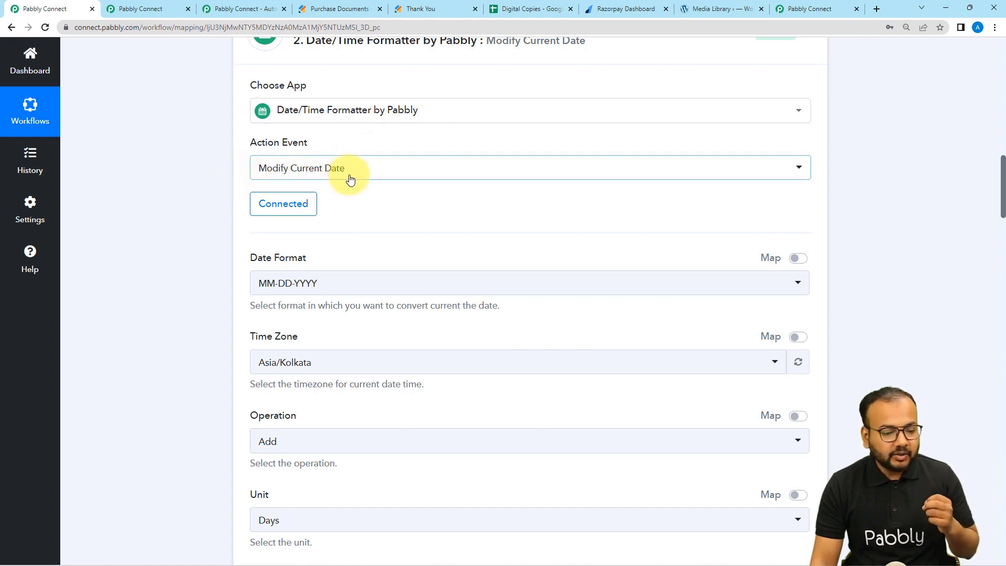
scroll(349, 178, "down", 3)
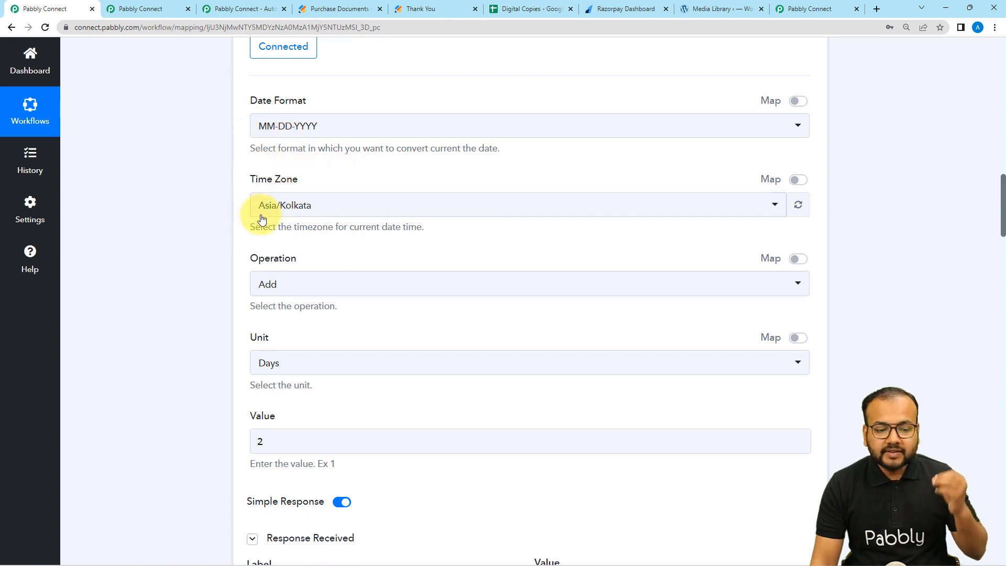
scroll(308, 223, "down", 2)
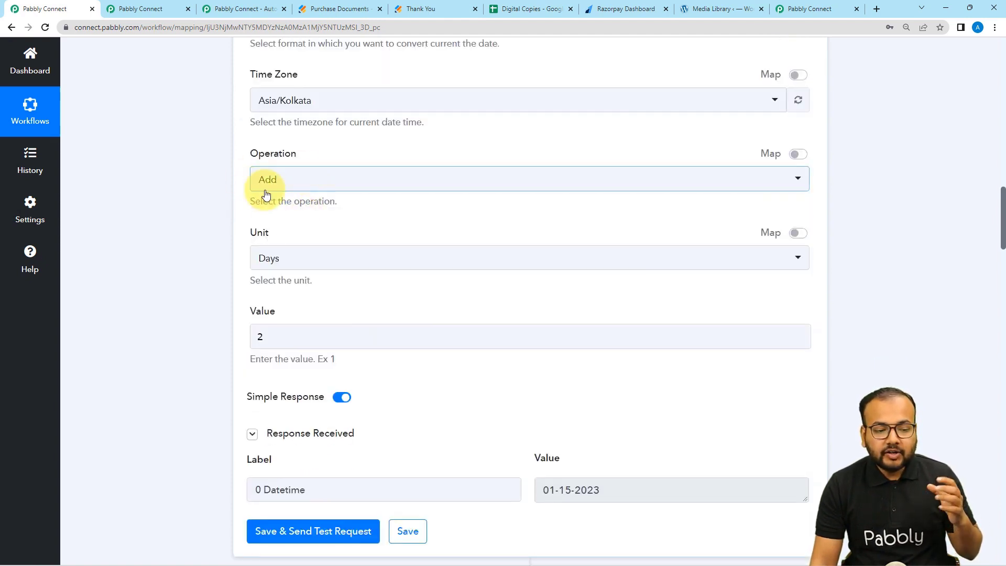
Keep the operation as Add with 2 Days, giving 01-15-2023.
left_click(288, 186)
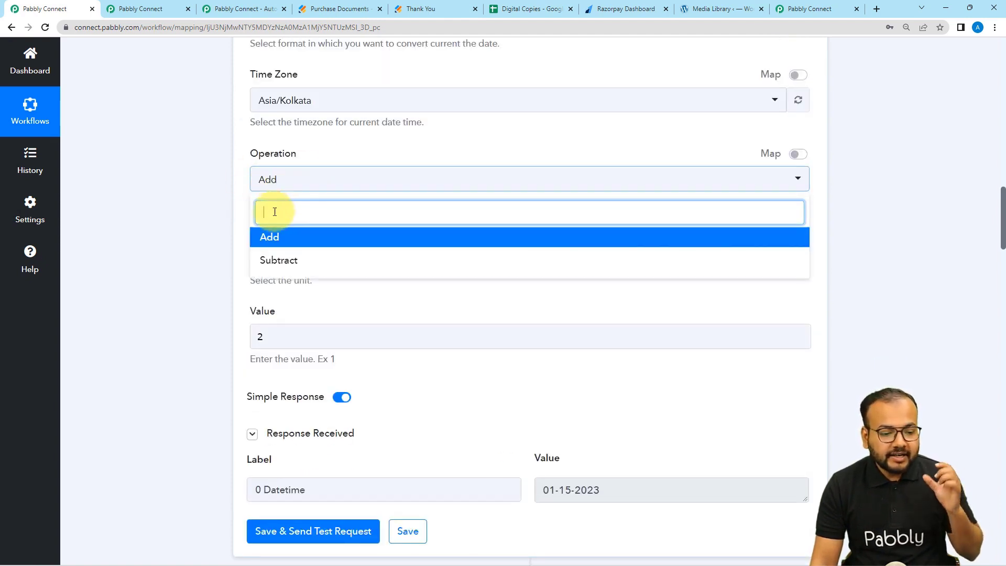
left_click(266, 237)
scroll(220, 251, "down", 2)
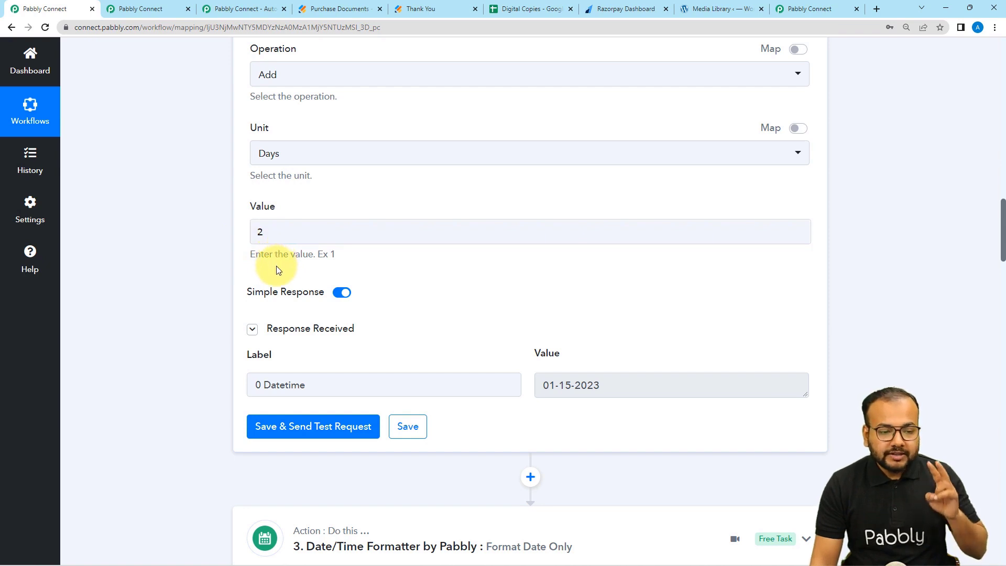
scroll(275, 270, "up", 7)
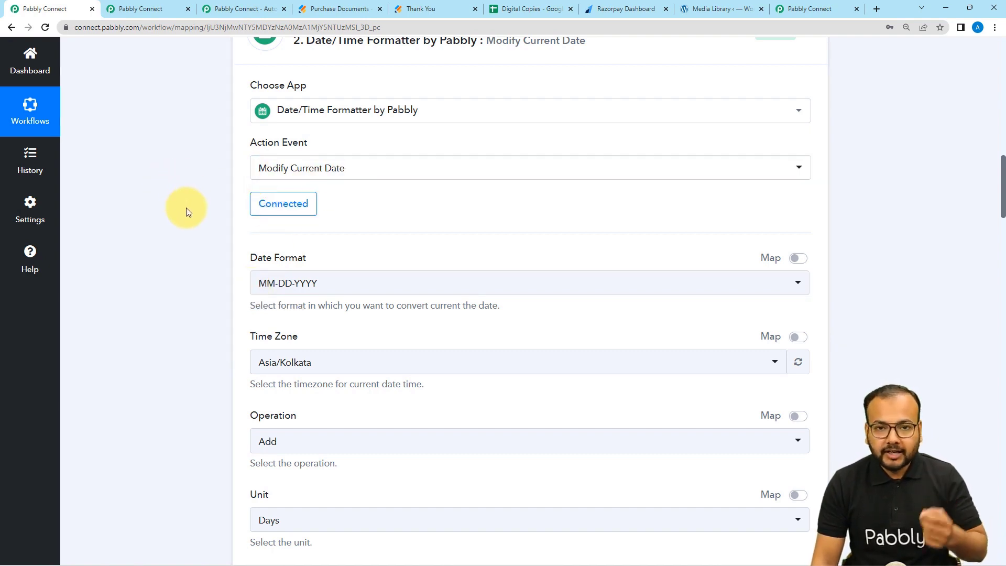
scroll(186, 208, "down", 2)
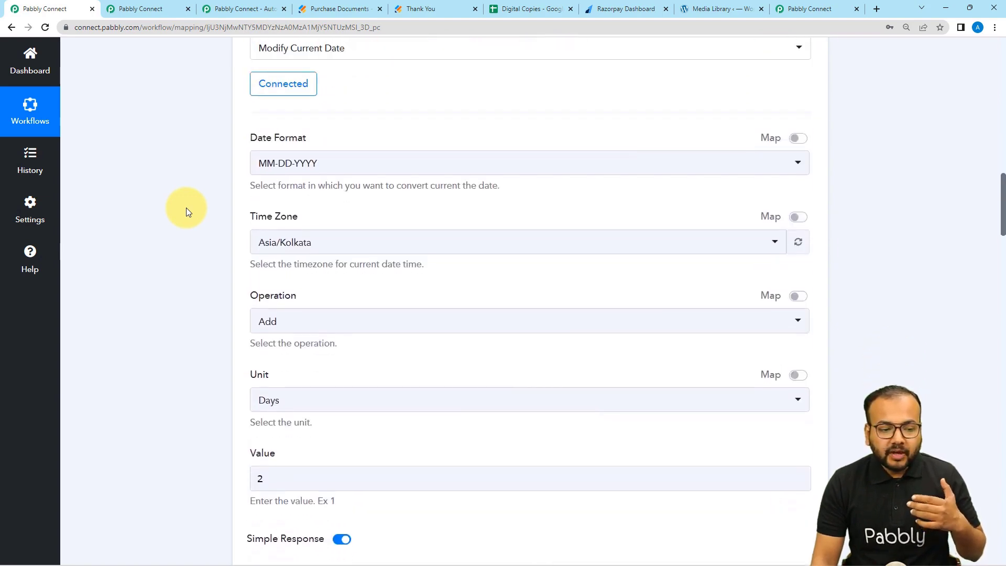
scroll(186, 208, "down", 5)
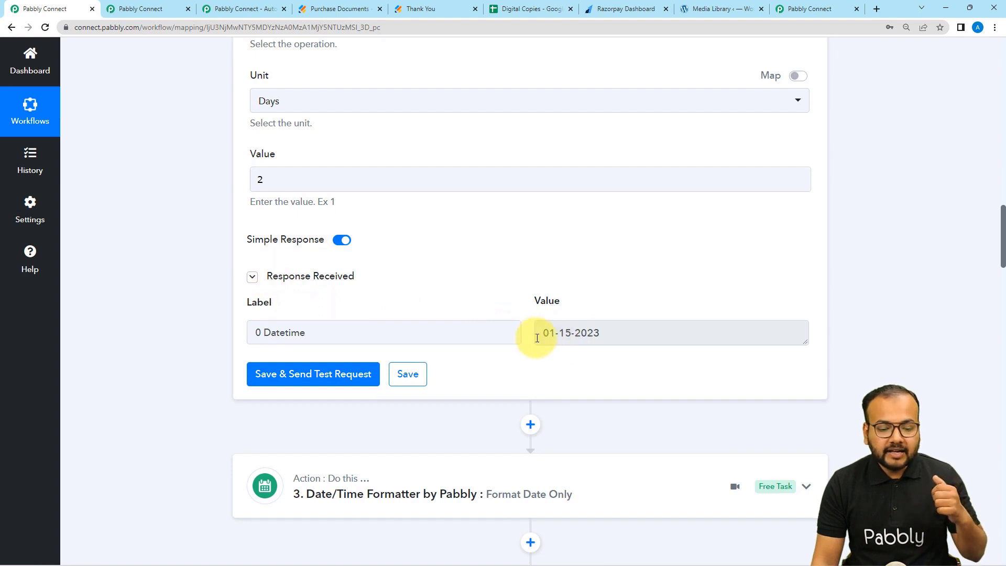
scroll(537, 338, "down", 1)
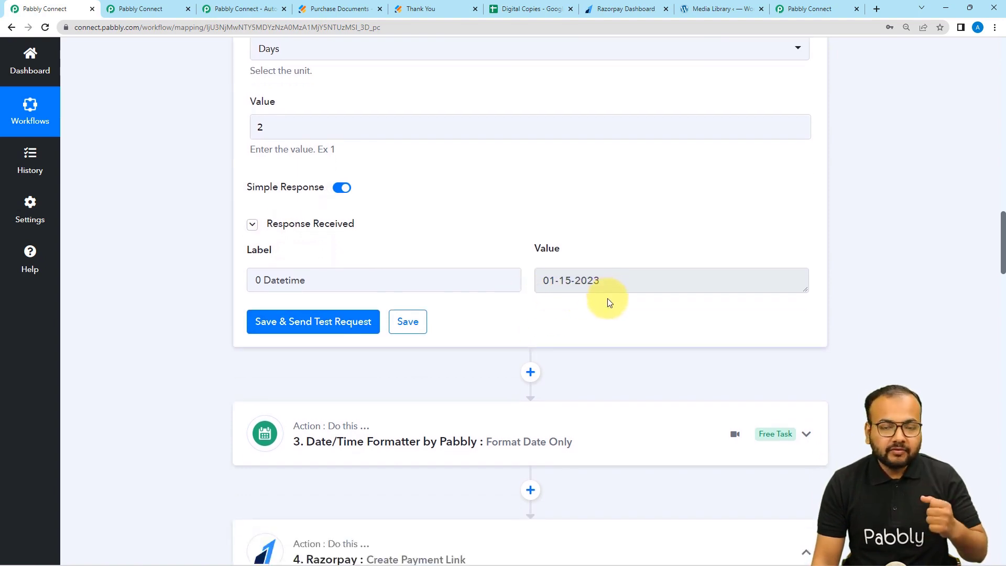
scroll(608, 297, "down", 2)
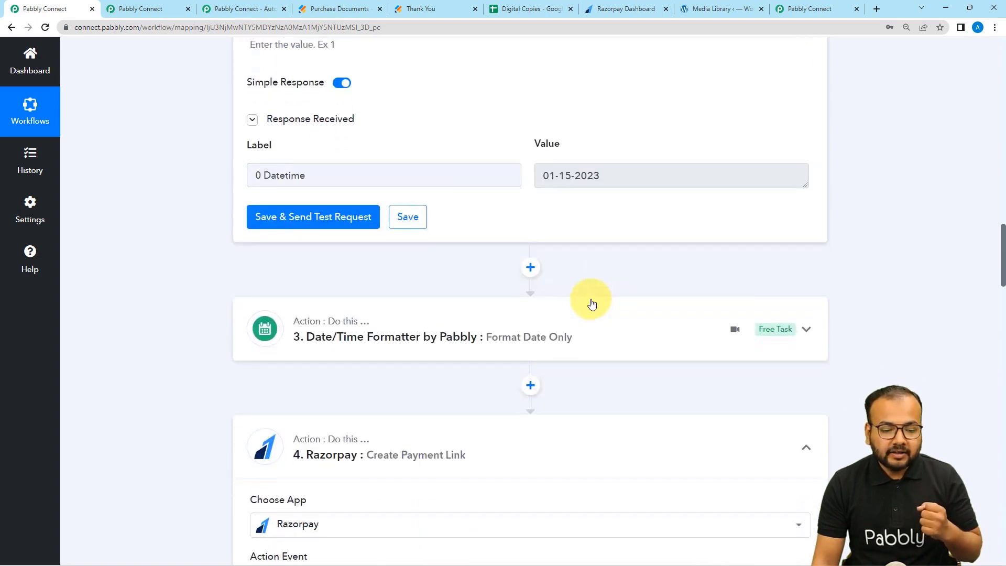
left_click(389, 329)
scroll(218, 317, "down", 4)
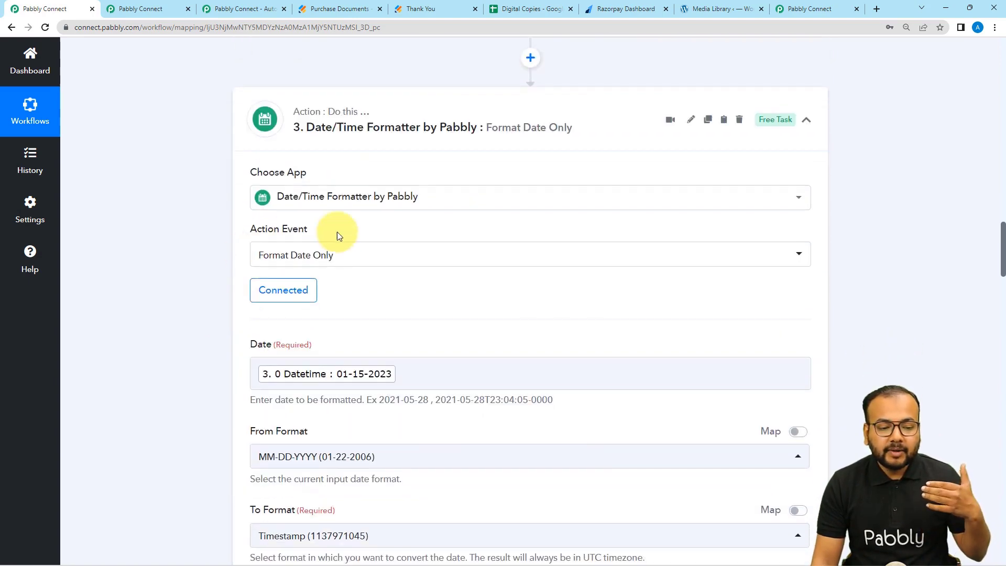
scroll(395, 234, "down", 2)
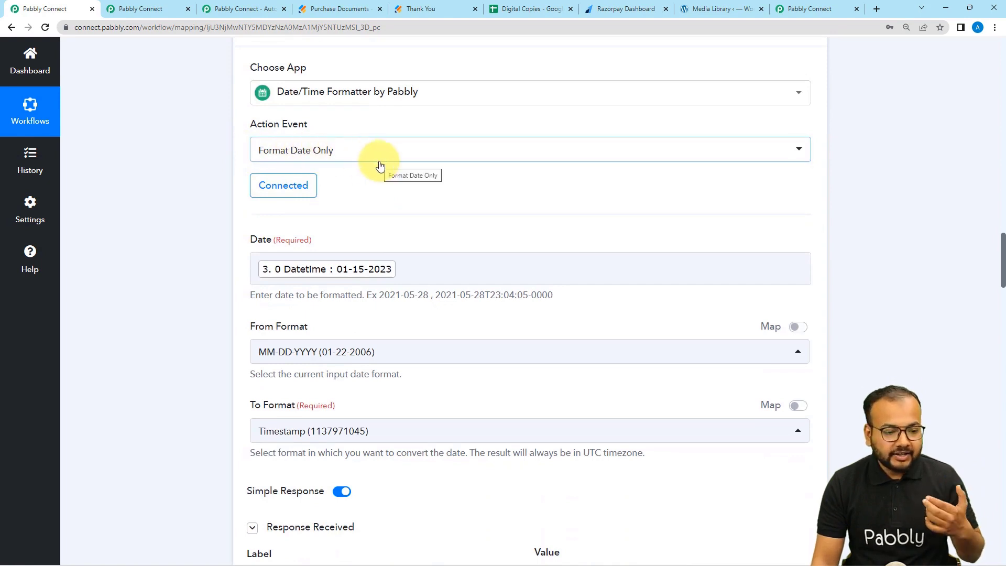
scroll(380, 166, "down", 2)
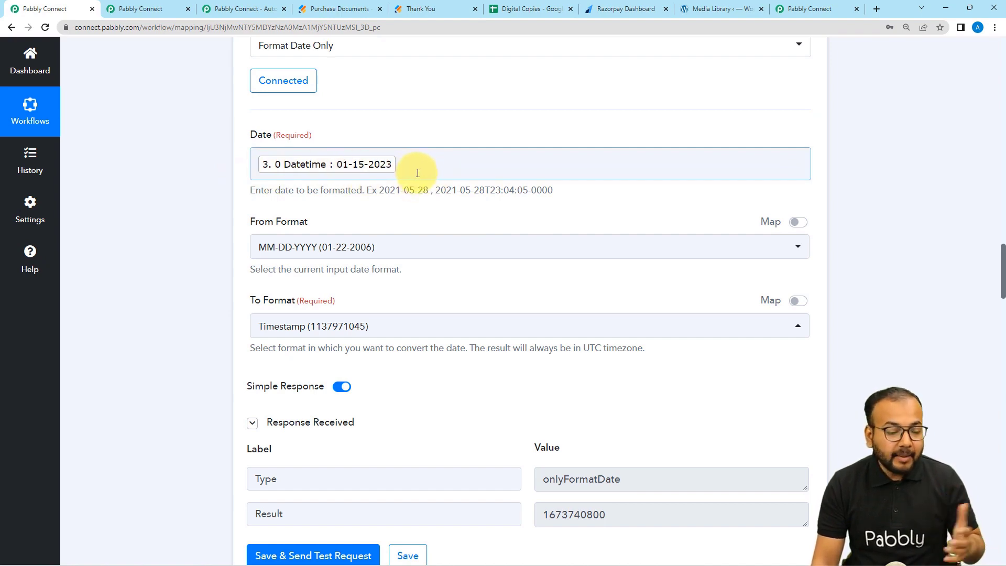
scroll(398, 178, "up", 8)
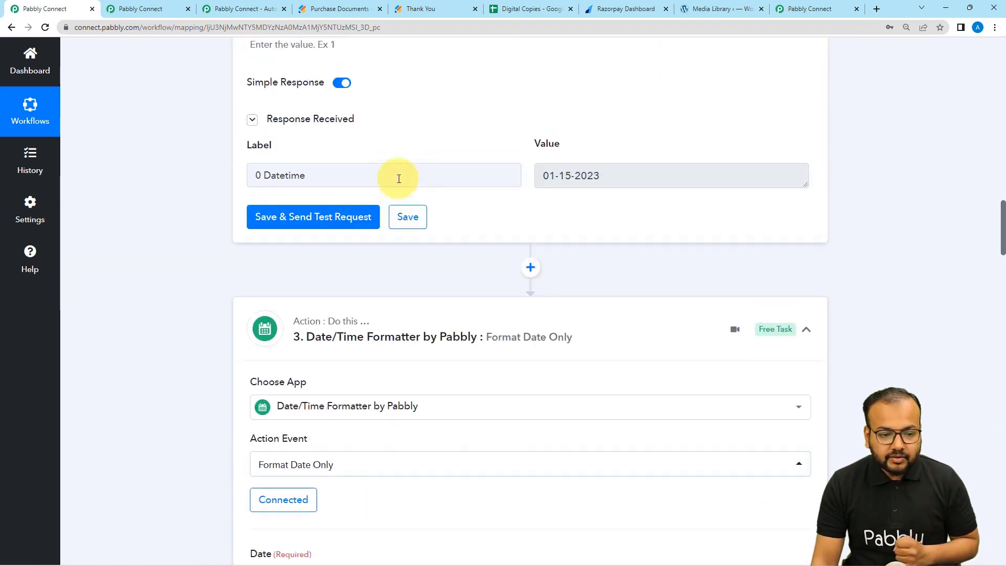
scroll(399, 179, "down", 1)
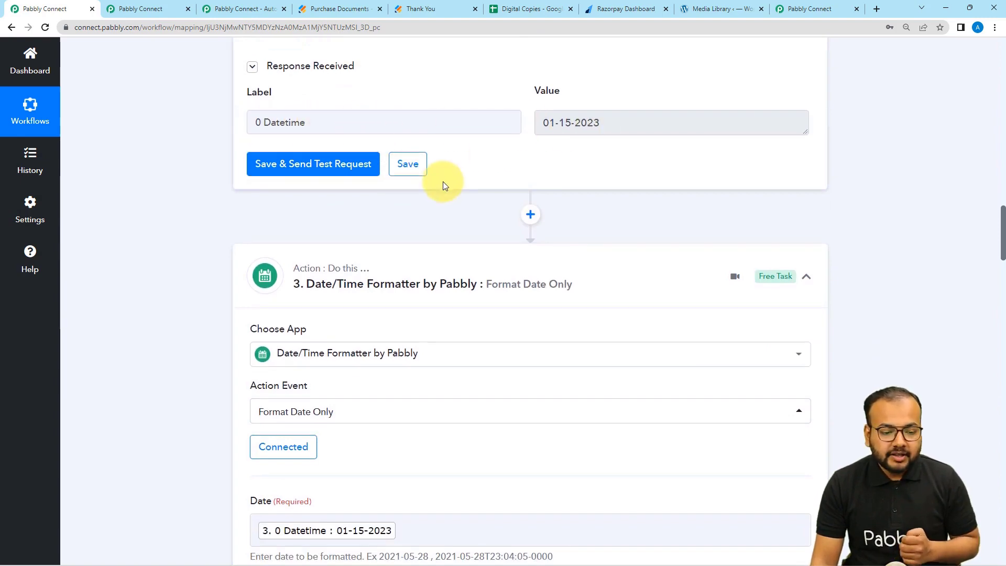
scroll(359, 213, "down", 8)
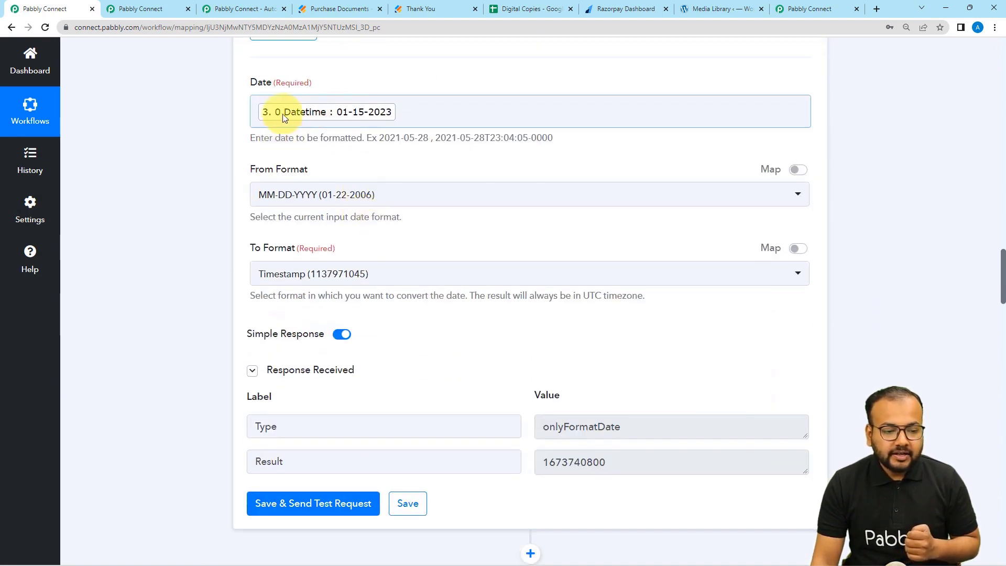
scroll(396, 135, "up", 2)
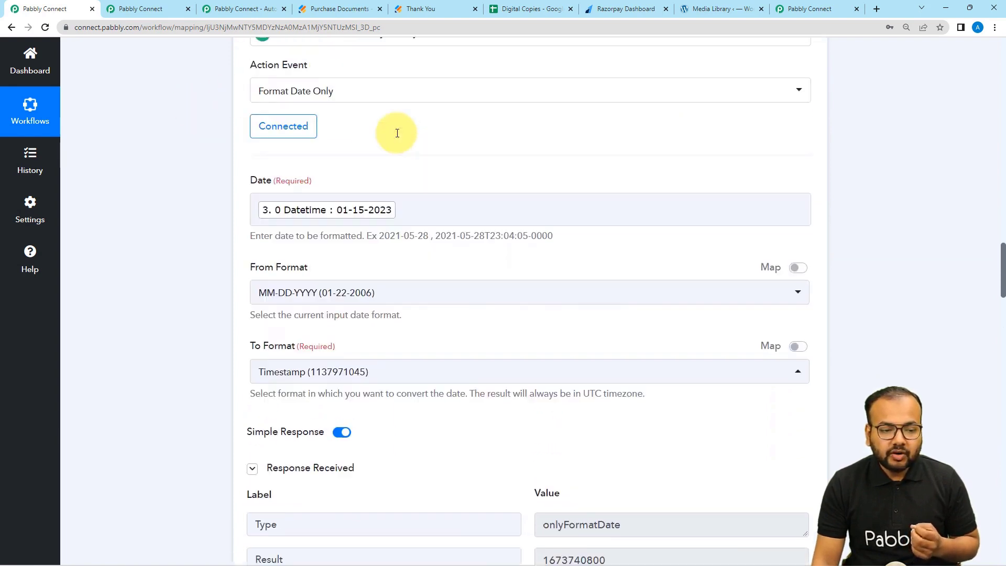
Replace step 3's Date mapping with step 2's 0 Datetime value.
left_click(418, 216)
key("BackSpace")
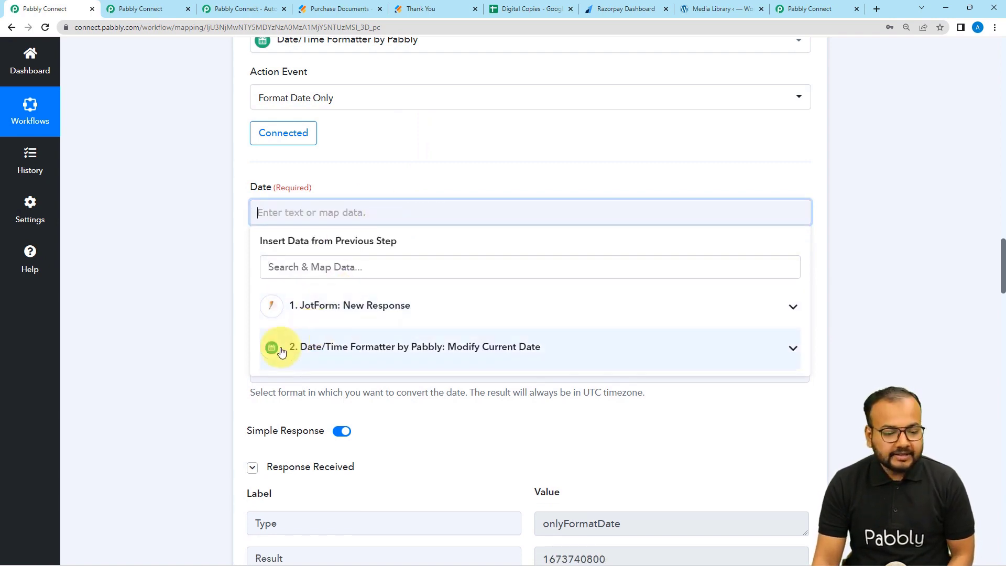
left_click(324, 358)
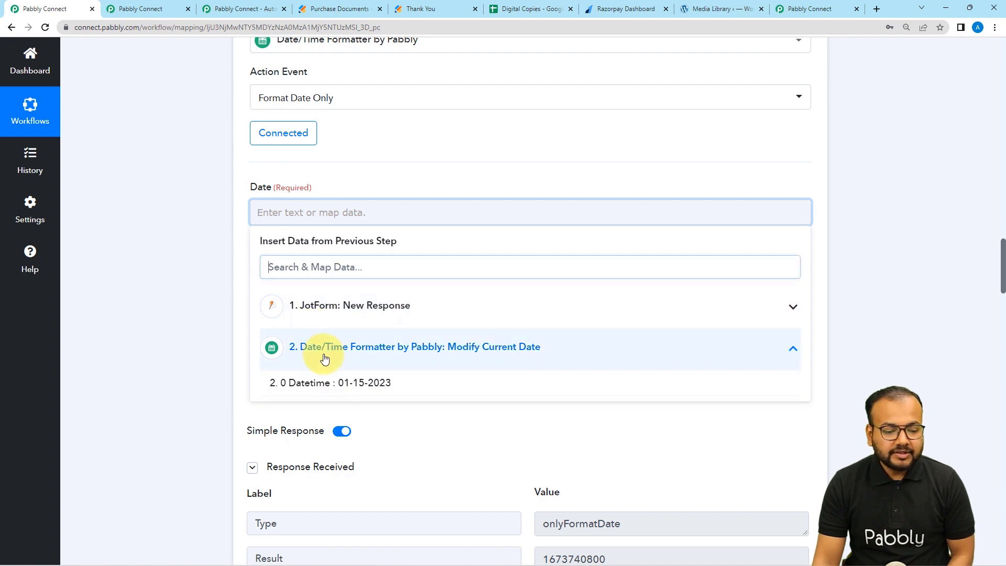
left_click(307, 392)
left_click(186, 242)
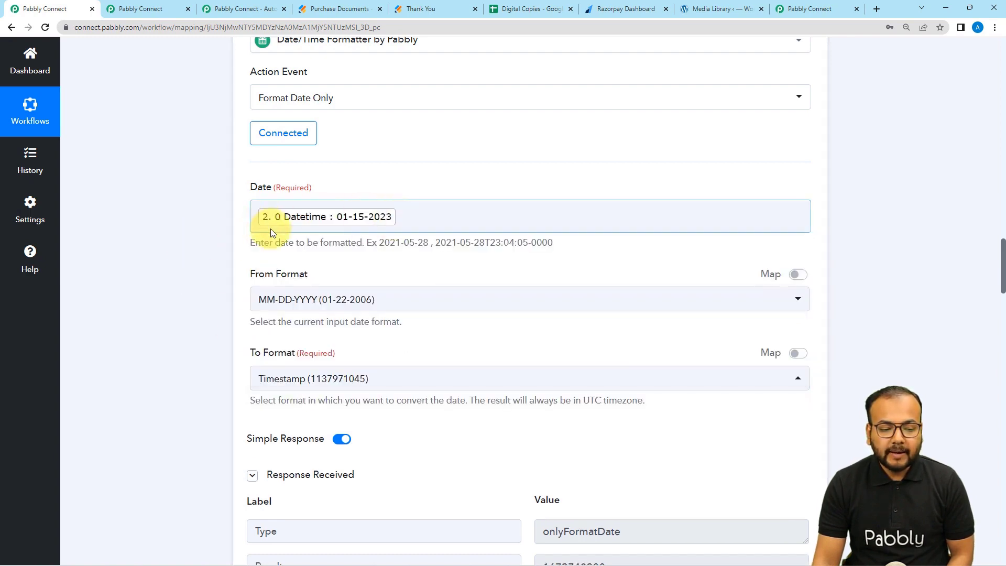
scroll(317, 240, "down", 2)
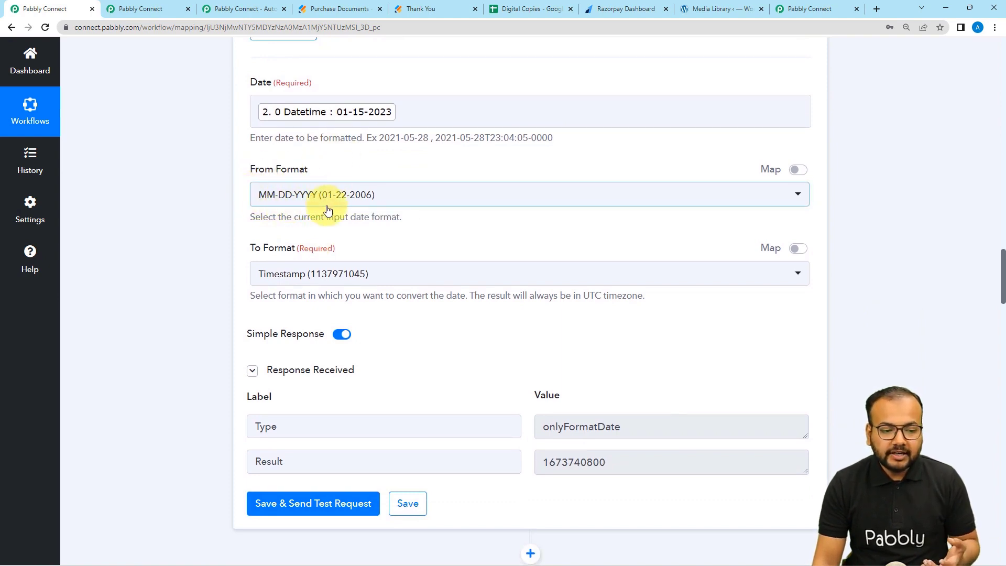
Keep From Format MM-DD-YYYY and To Format Timestamp, then check the mapped Date.
left_click(360, 202)
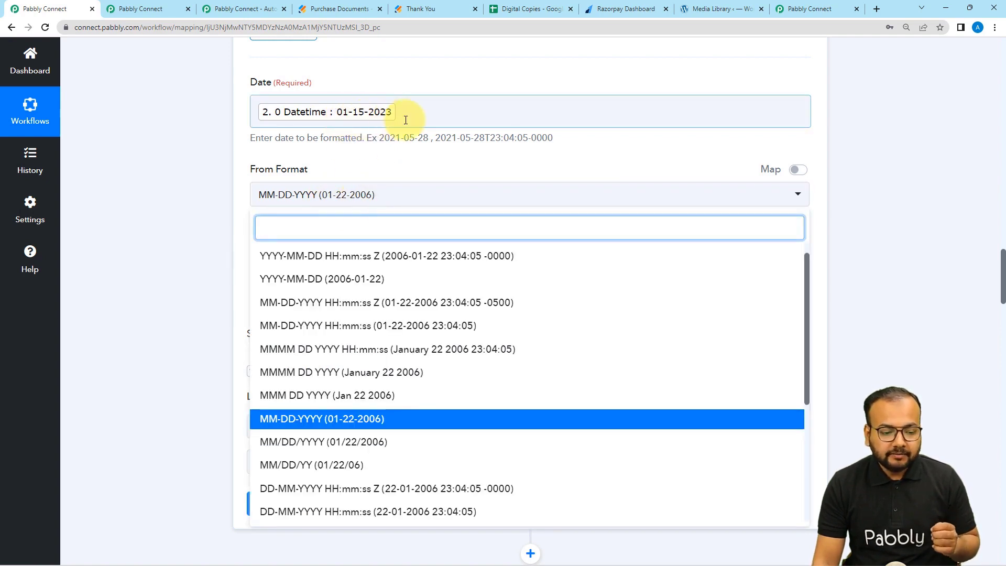
left_click(303, 418)
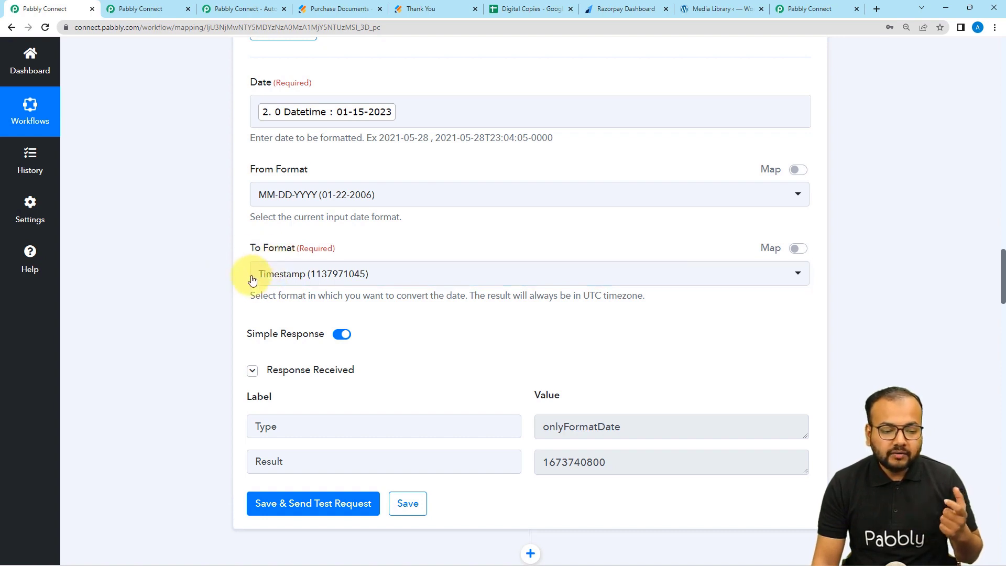
left_click(326, 283)
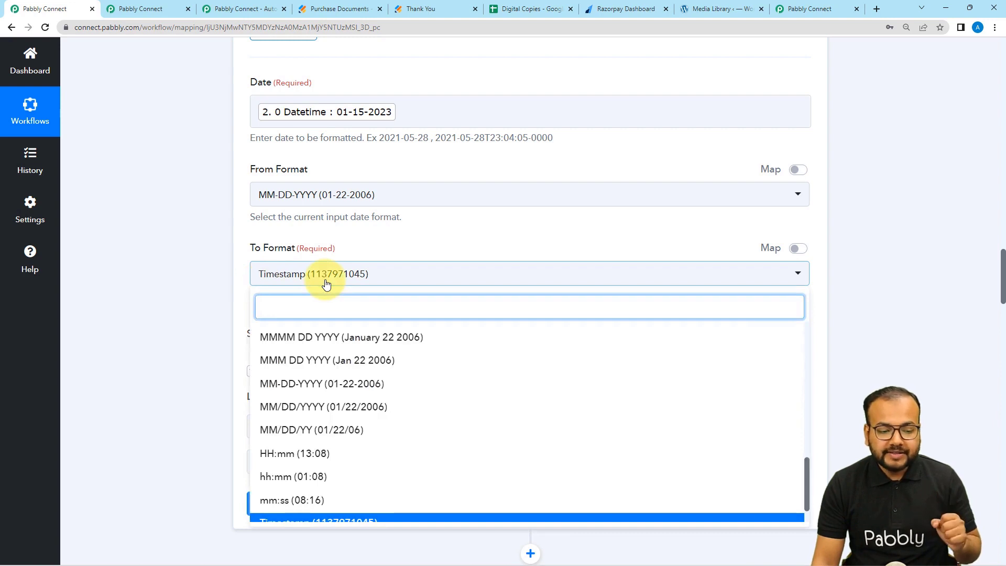
left_click(164, 257)
scroll(165, 257, "up", 1)
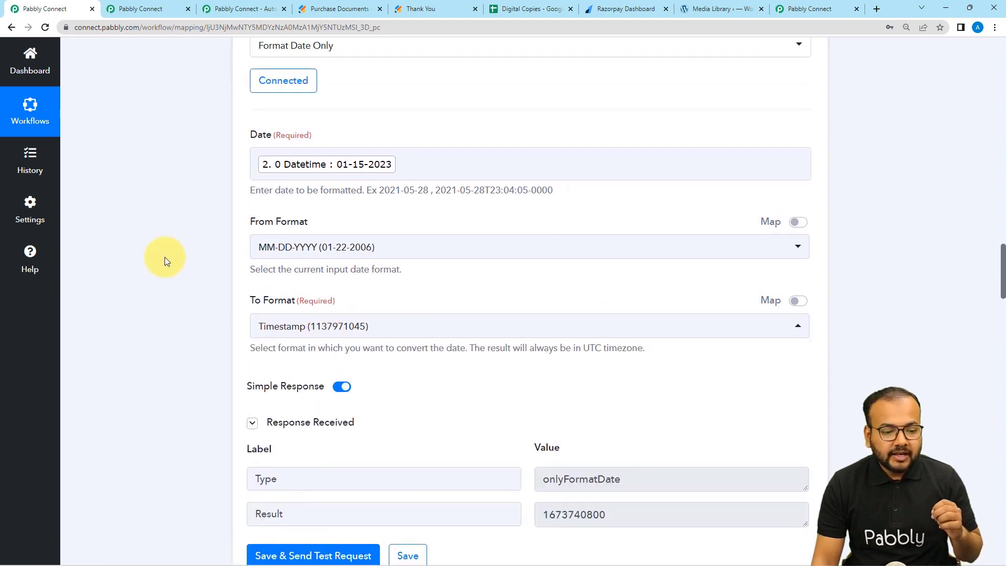
scroll(404, 173, "down", 1)
scroll(366, 274, "down", 3)
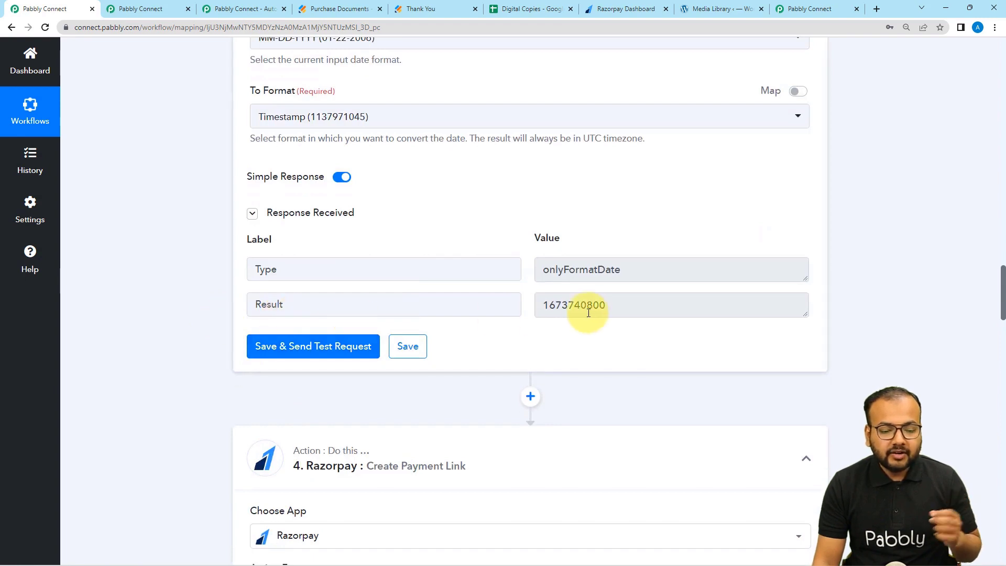
scroll(571, 310, "up", 3)
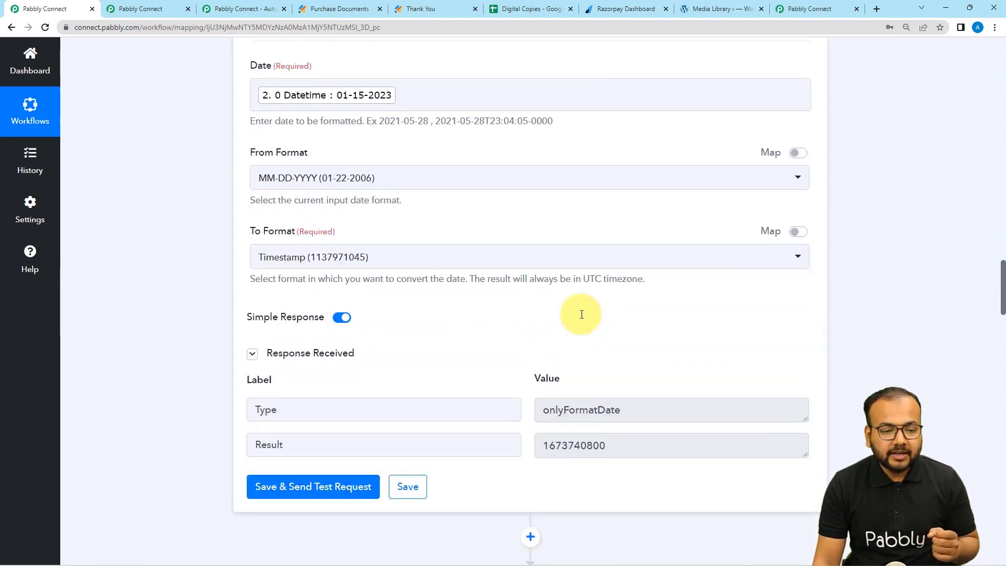
scroll(582, 314, "up", 2)
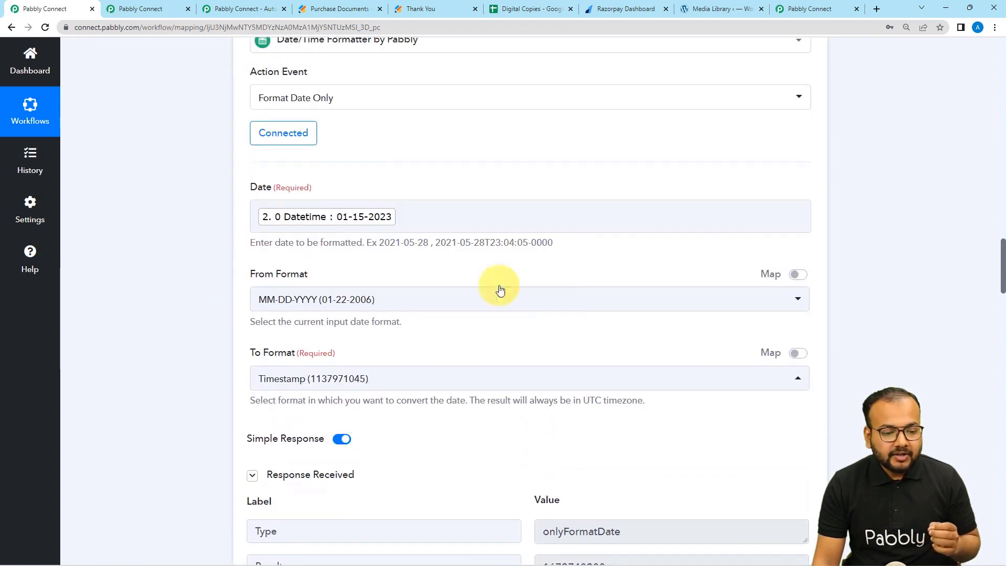
left_click(388, 223)
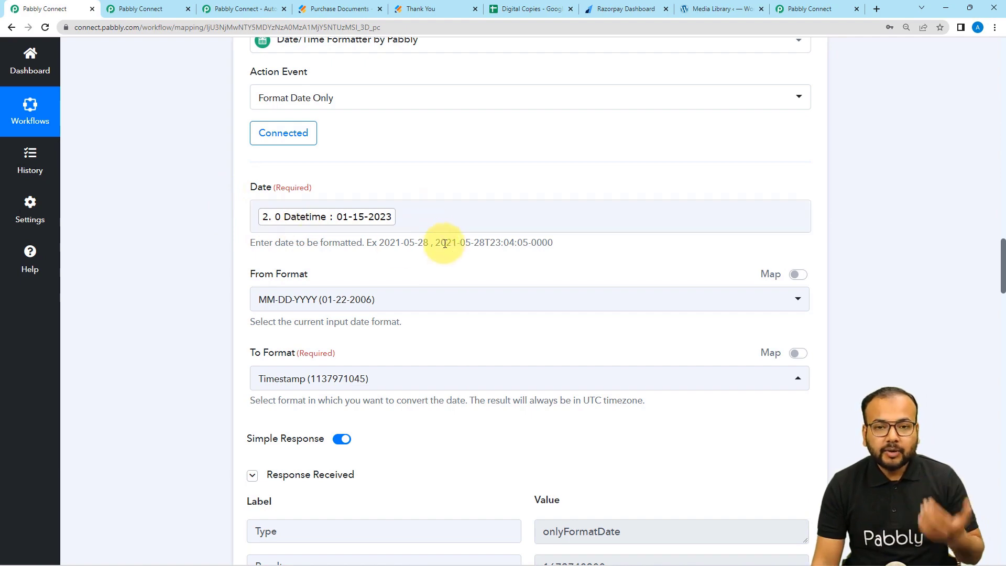
scroll(222, 263, "down", 1)
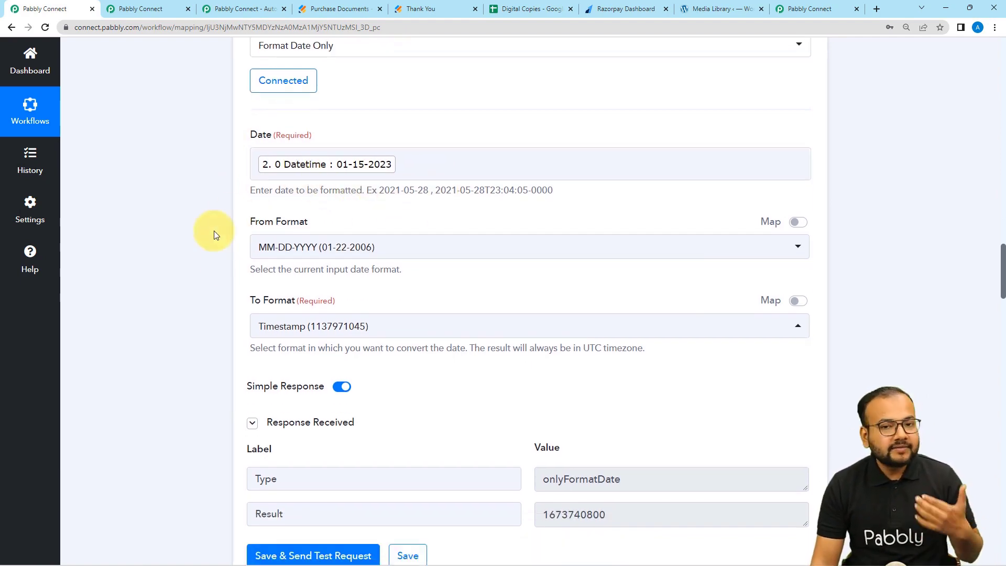
scroll(214, 234, "down", 6)
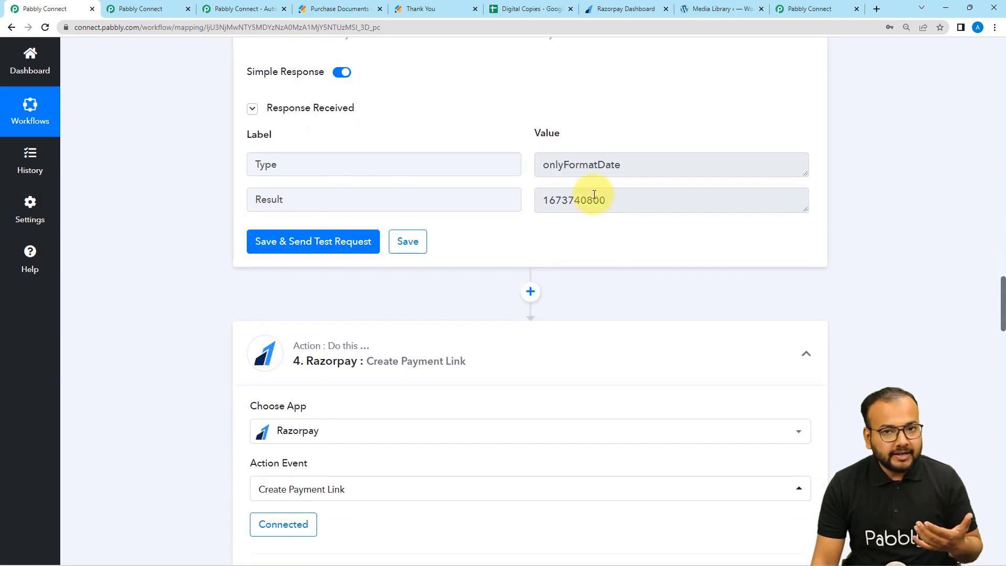
scroll(595, 195, "down", 6)
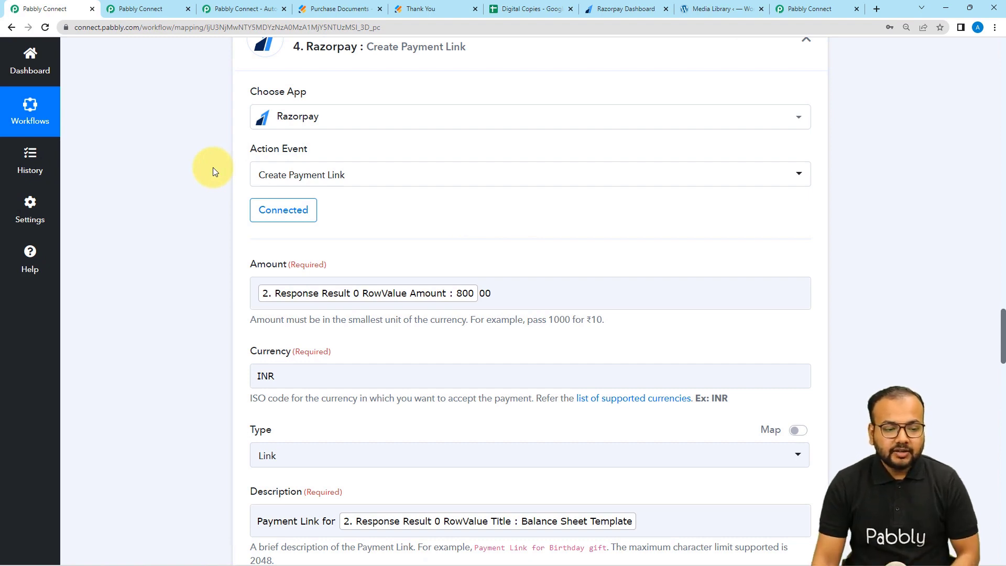
Start a new Razorpay connection on step 4 and go to the Razorpay Dashboard.
scroll(213, 172, "down", 1)
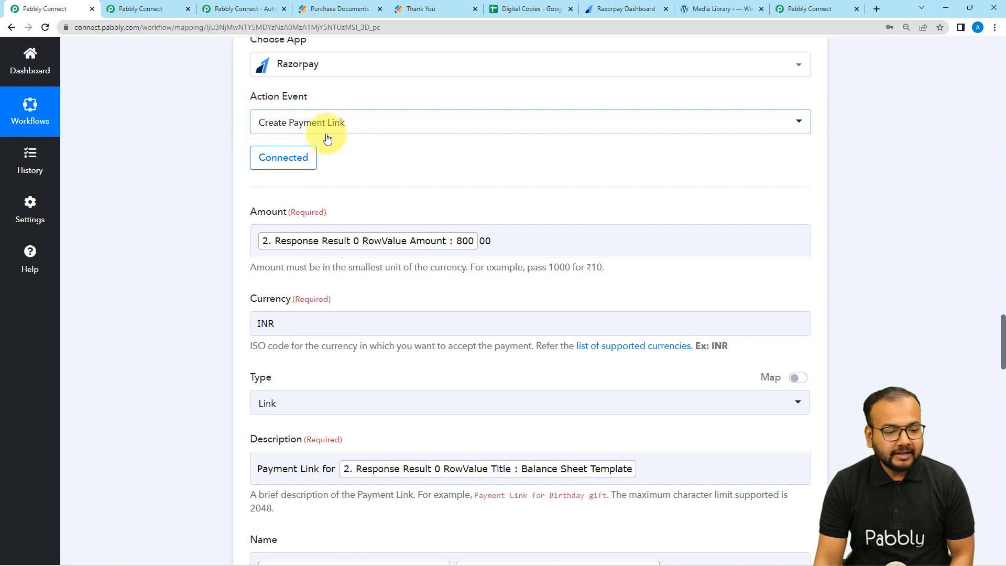
left_click(284, 165)
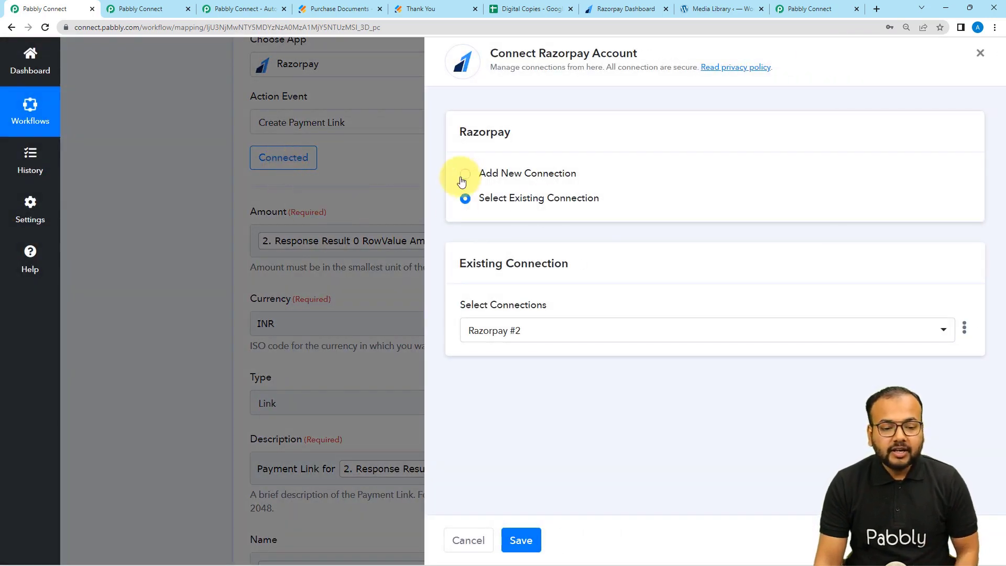
left_click(466, 175)
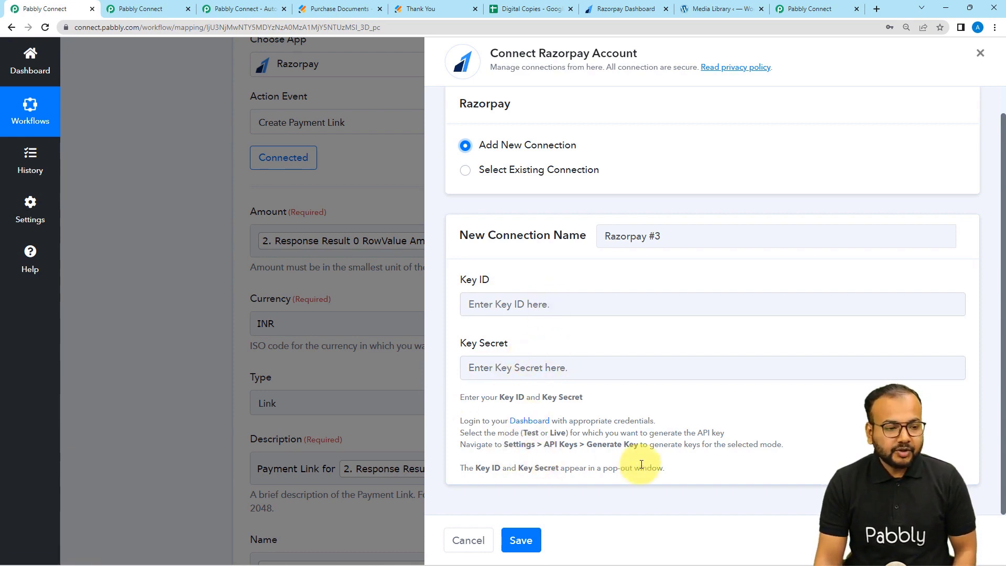
left_click(635, 8)
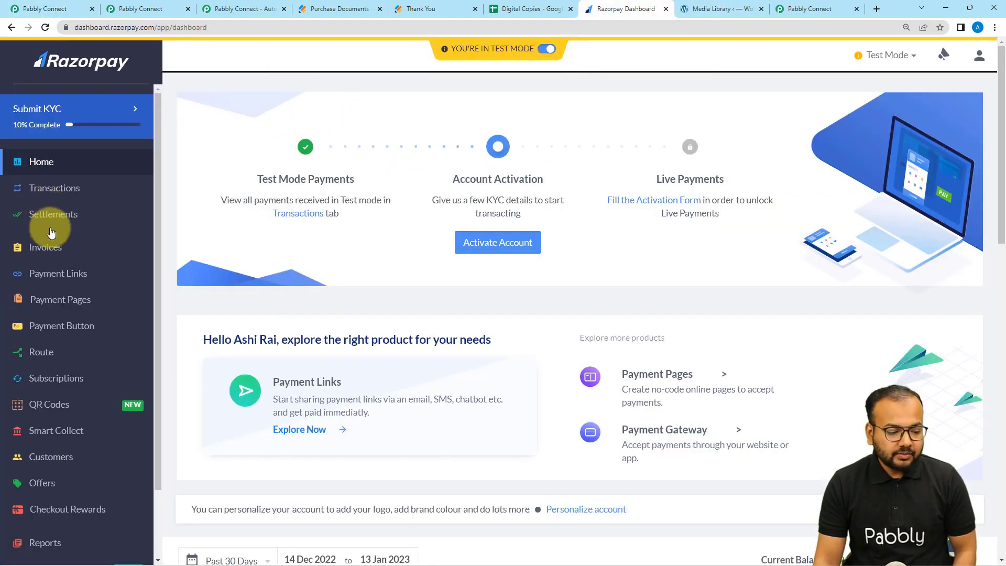
Open the Razorpay account settings and view the API keys.
scroll(50, 228, "down", 5)
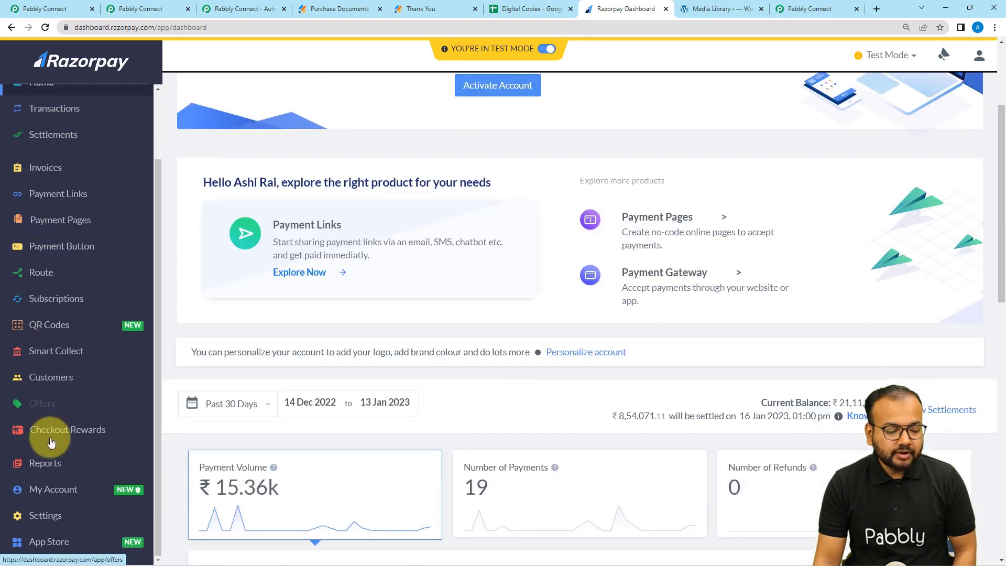
left_click(41, 520)
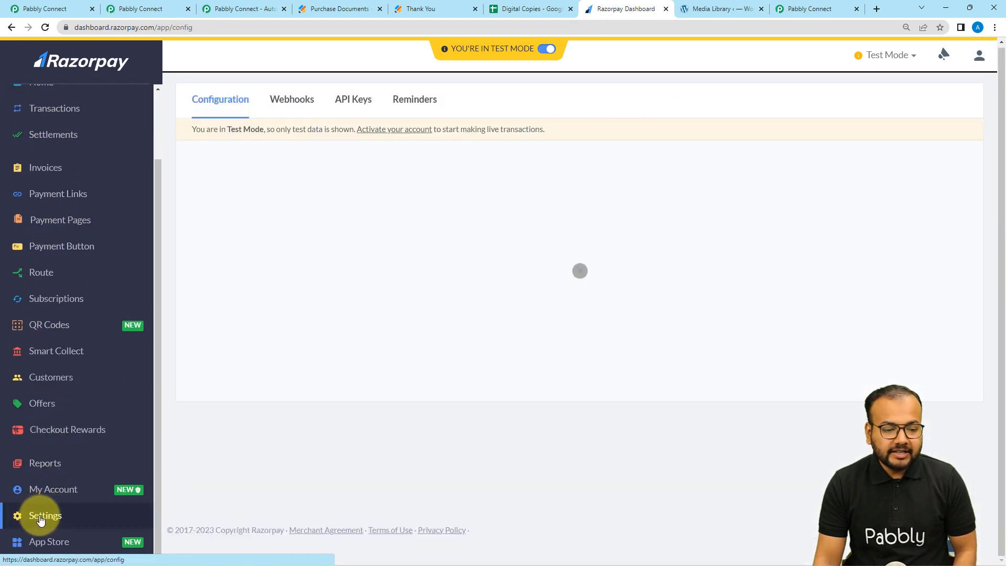
scroll(292, 404, "down", 3)
scroll(256, 341, "up", 3)
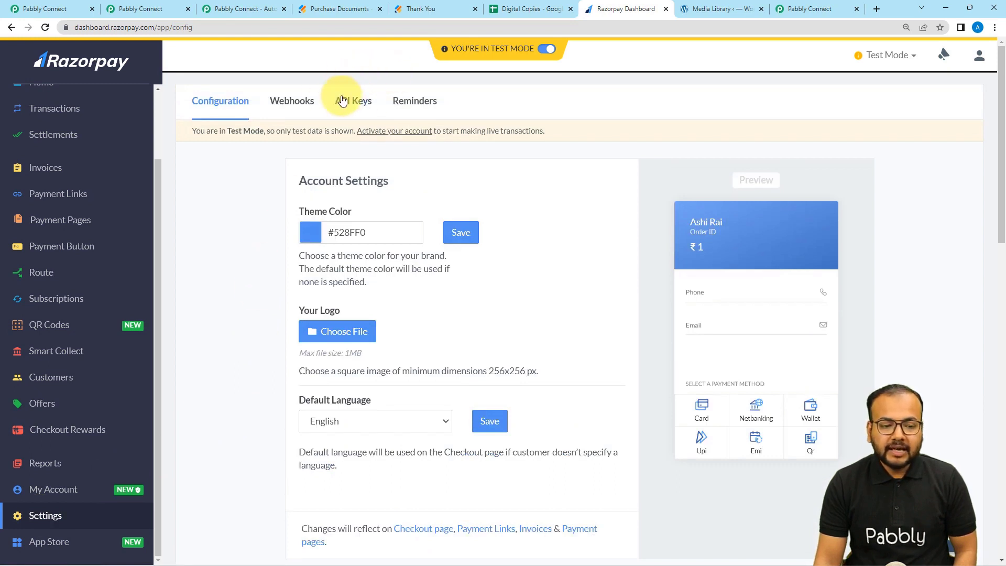
left_click(361, 100)
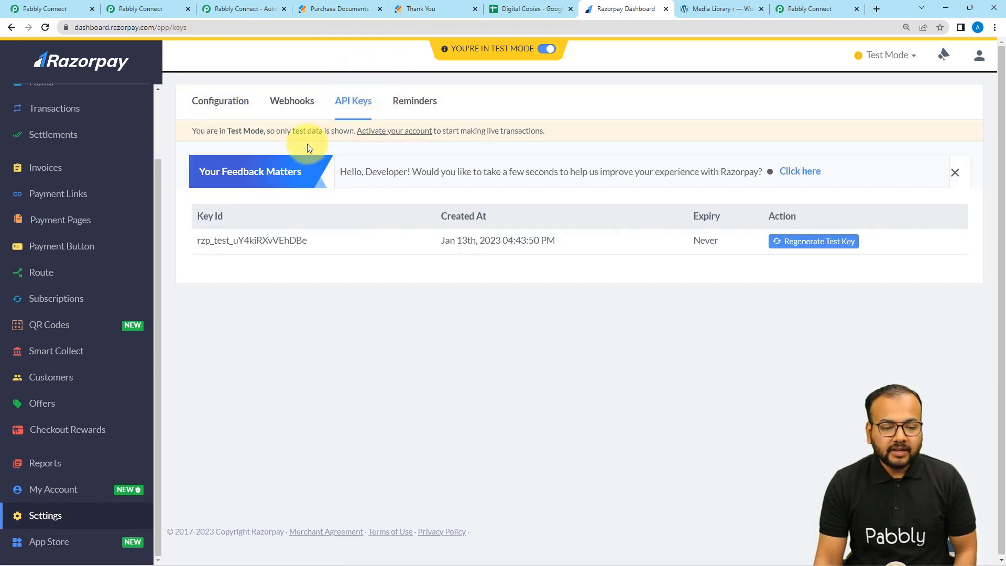
Regenerate the test API key, deactivating the old one immediately, and return to the Razorpay to Gmail workflow.
left_click(785, 242)
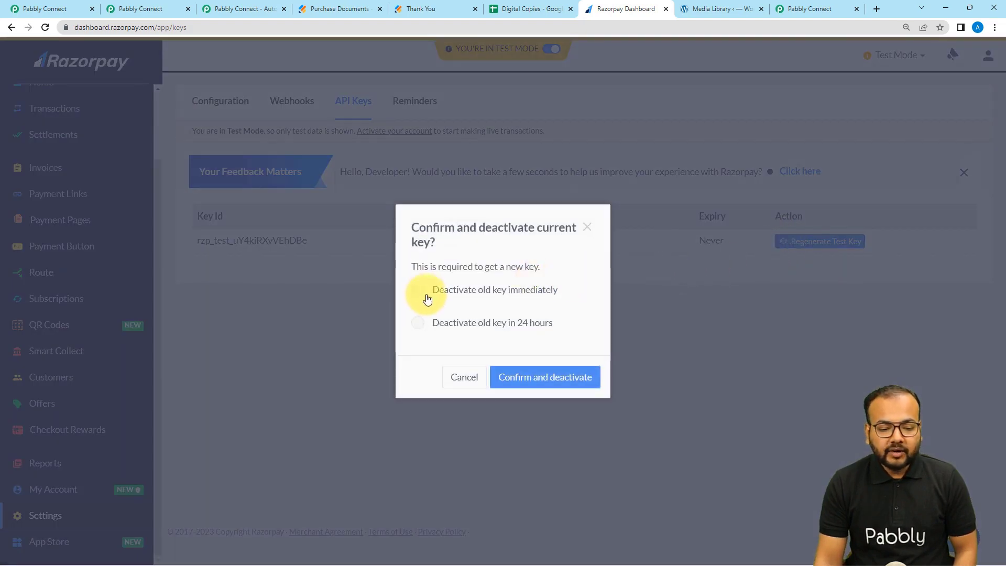
left_click(421, 294)
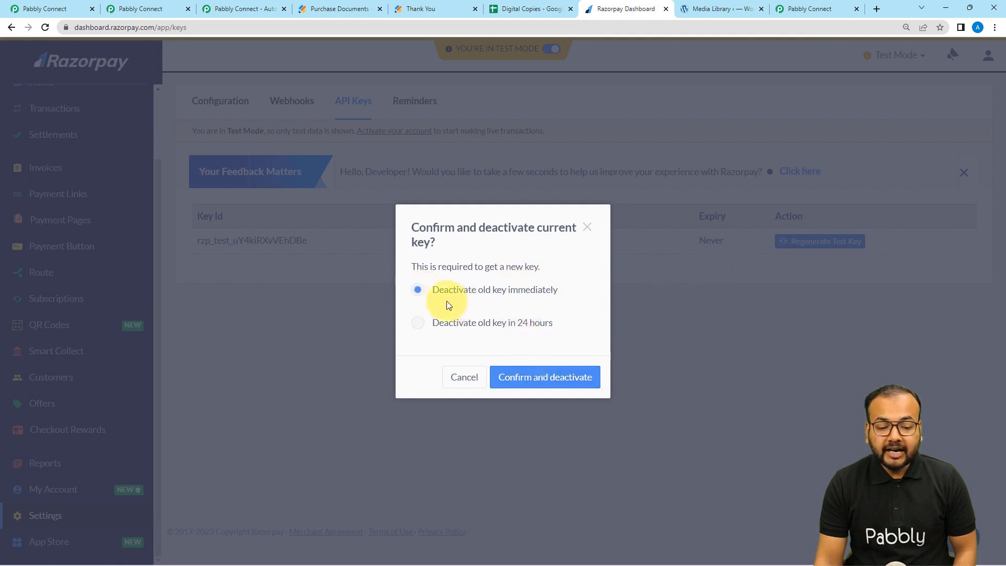
left_click(549, 379)
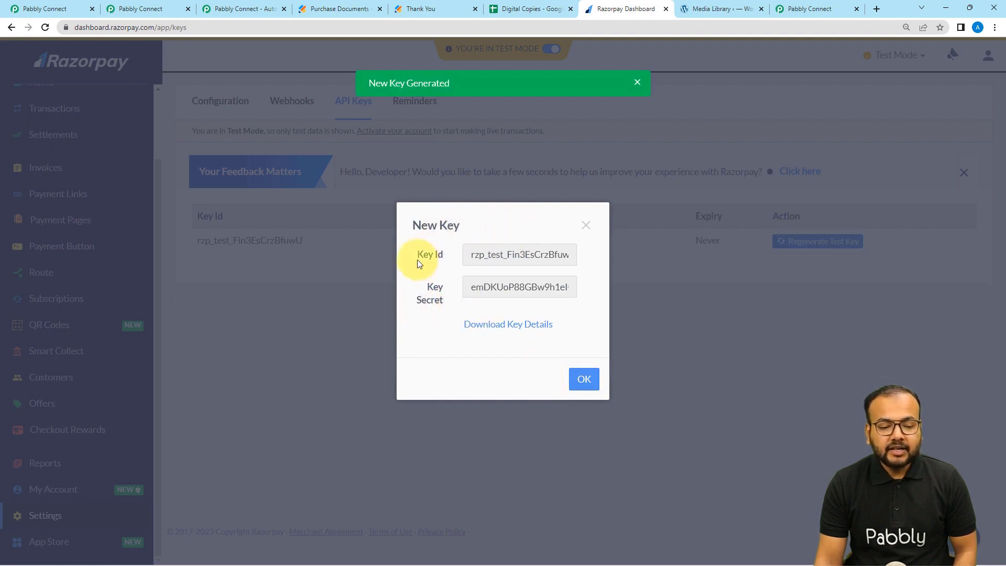
left_click(587, 227)
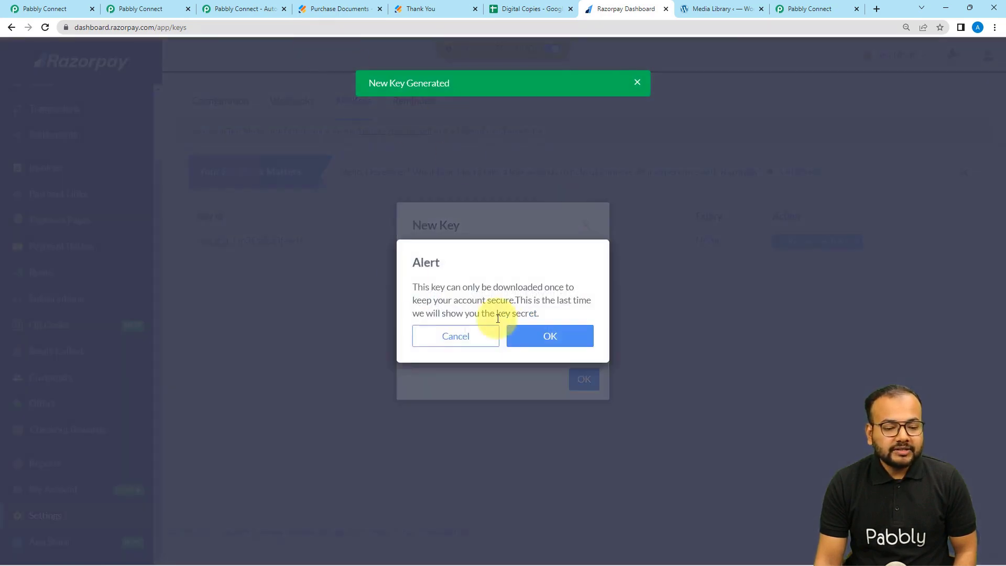
left_click(552, 337)
left_click(142, 9)
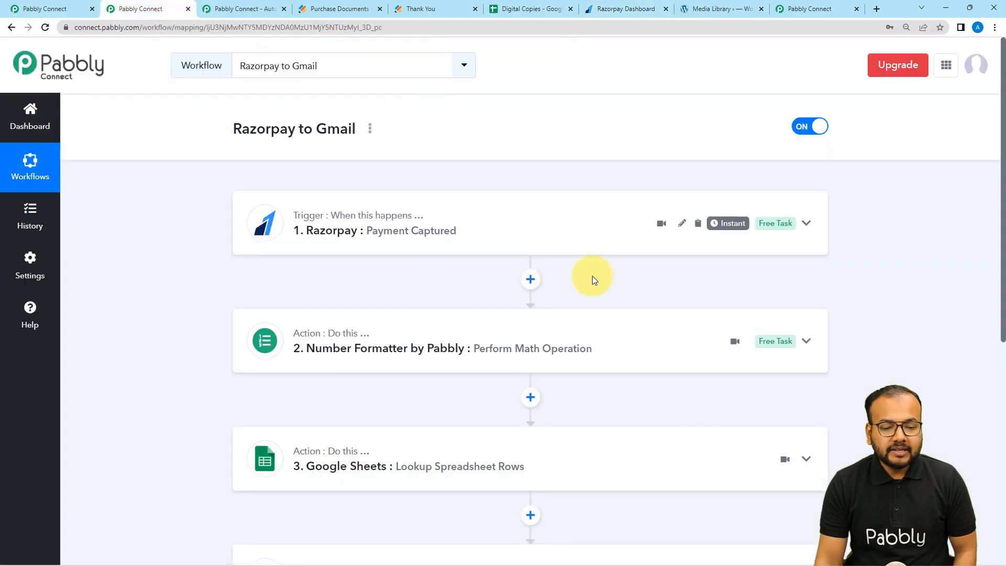
Cancel the new Razorpay connection and expand the JotForm trigger's 500 INR test response.
left_click(55, 9)
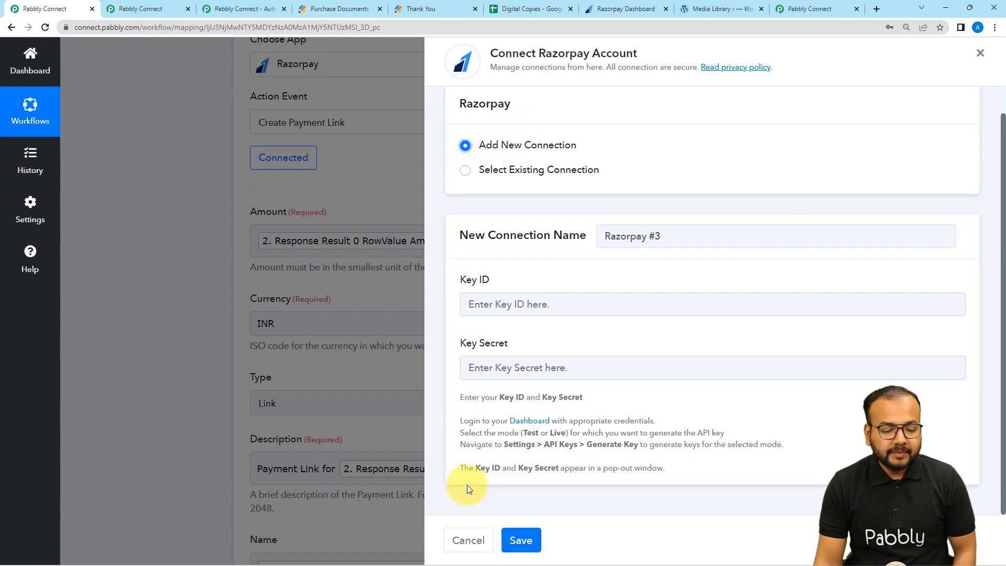
left_click(463, 540)
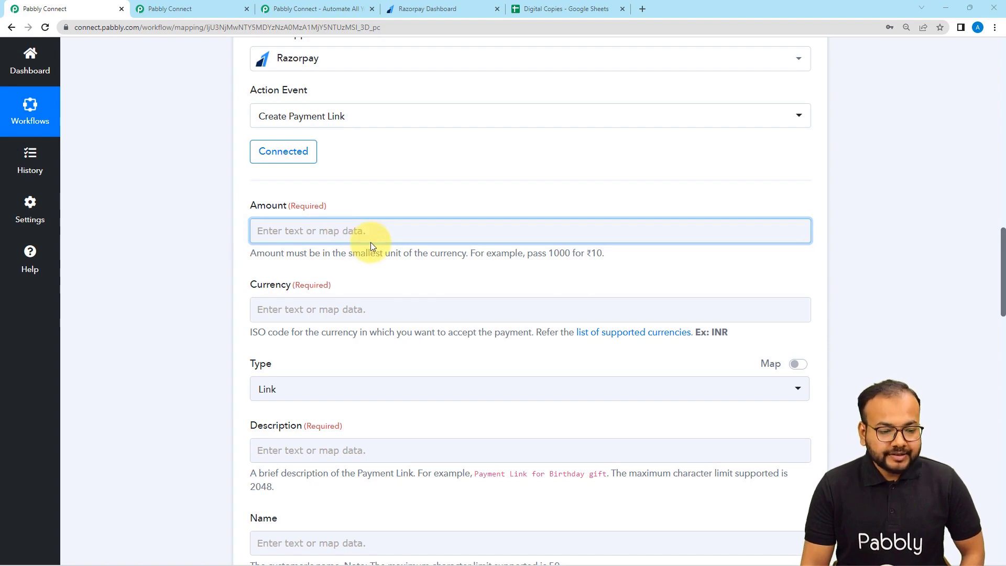
scroll(373, 244, "up", 10)
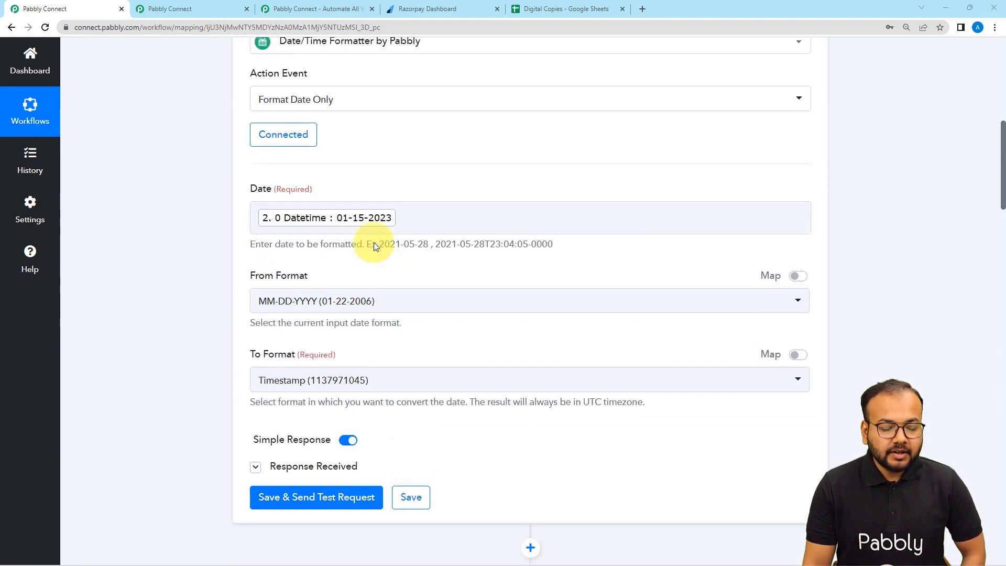
scroll(373, 244, "up", 10)
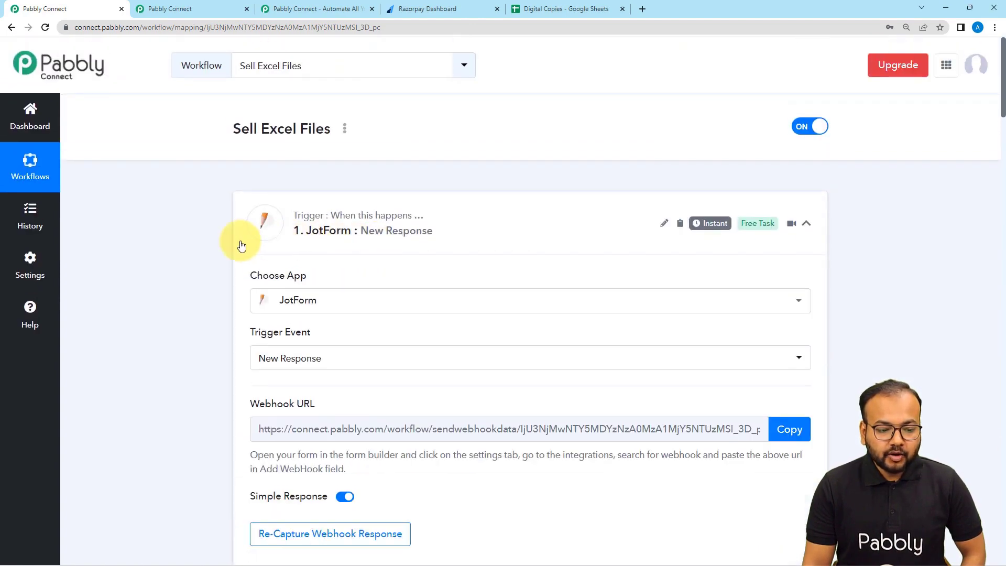
scroll(241, 246, "down", 6)
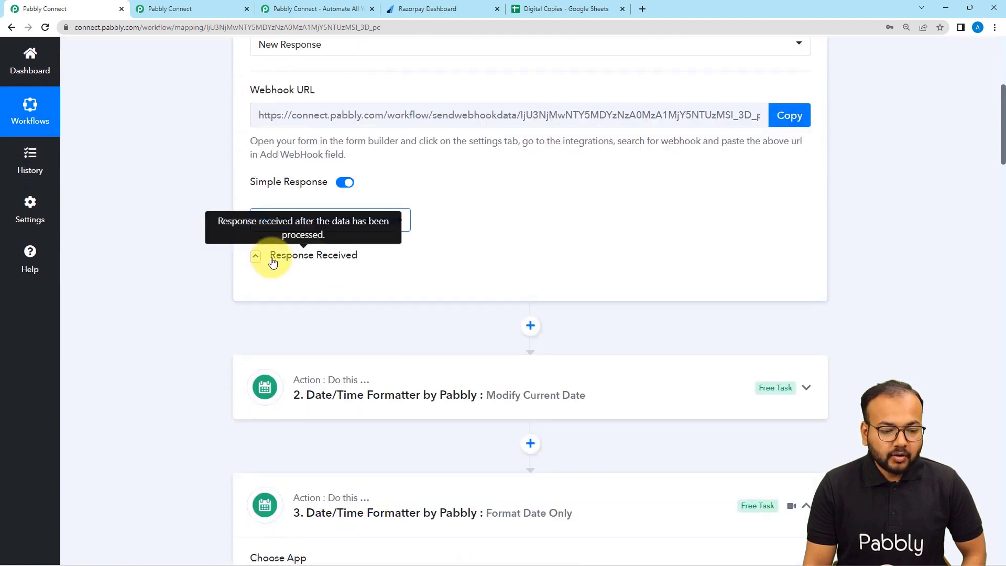
left_click(272, 261)
scroll(225, 253, "down", 2)
scroll(416, 290, "down", 5)
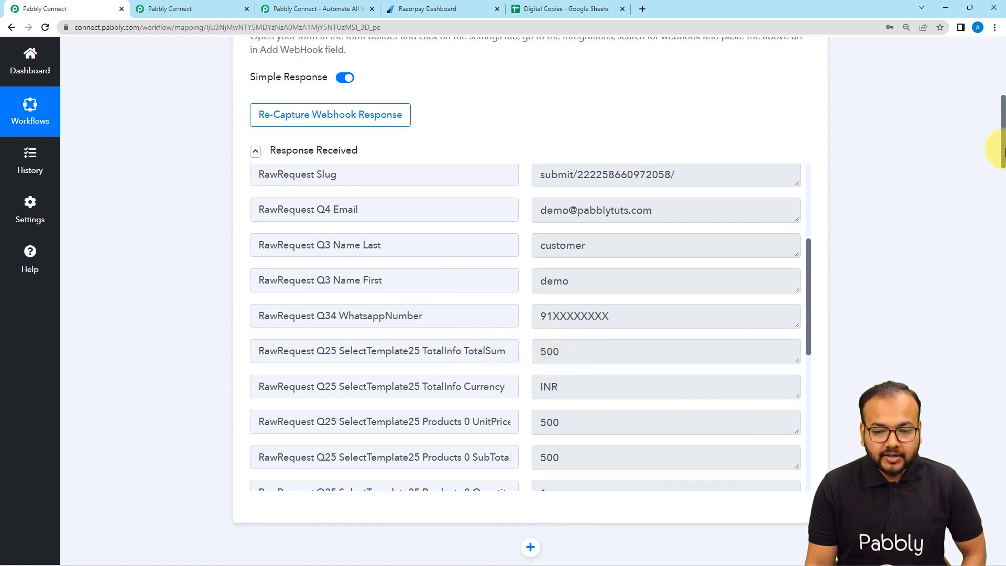
left_click_drag(1001, 154, 991, 338)
Map JotForm's TotalSum (500) into Amount and append 00 so it's in paise.
scroll(354, 249, "down", 4)
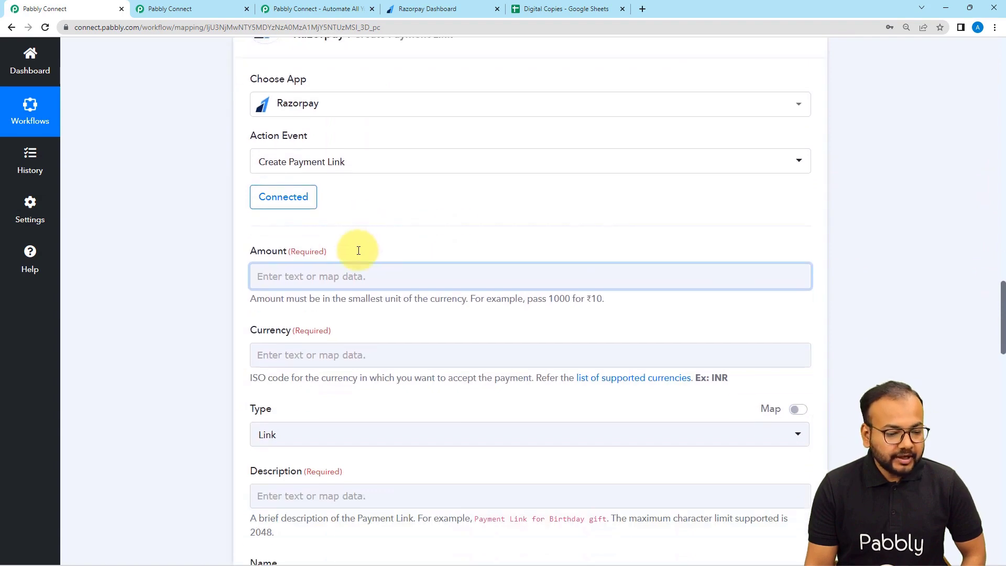
left_click(312, 197)
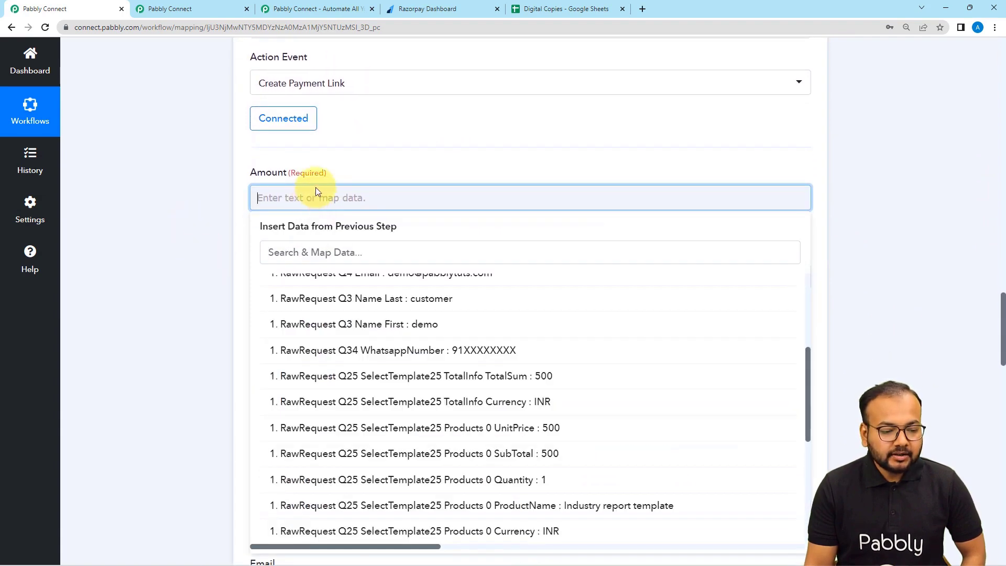
scroll(310, 292, "up", 4)
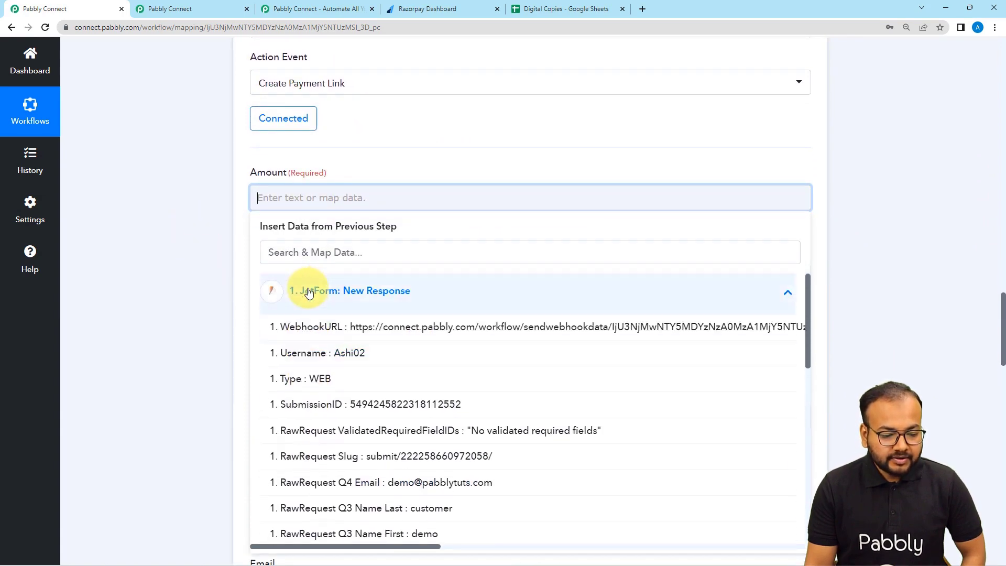
scroll(304, 294, "down", 3)
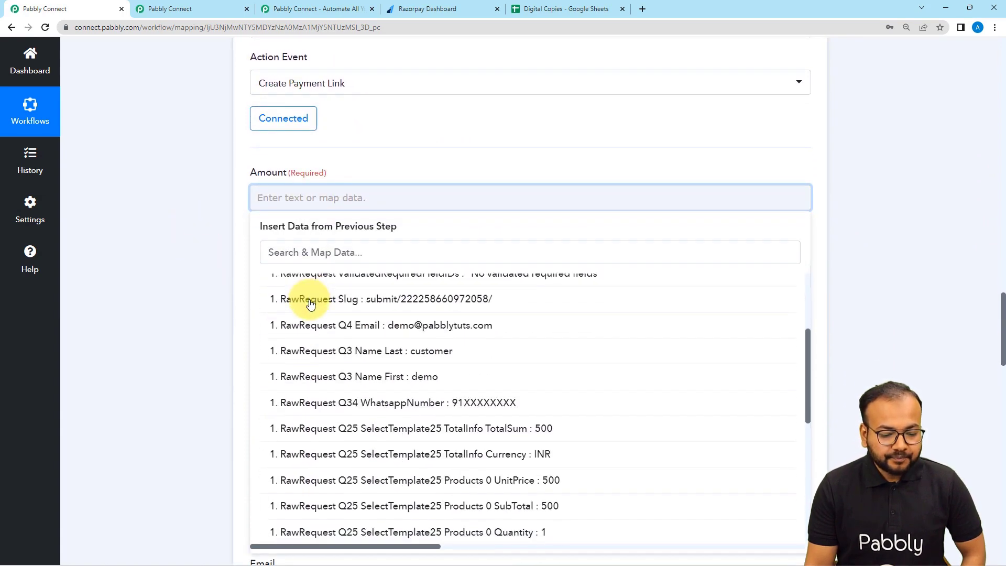
left_click(502, 429)
left_click(225, 232)
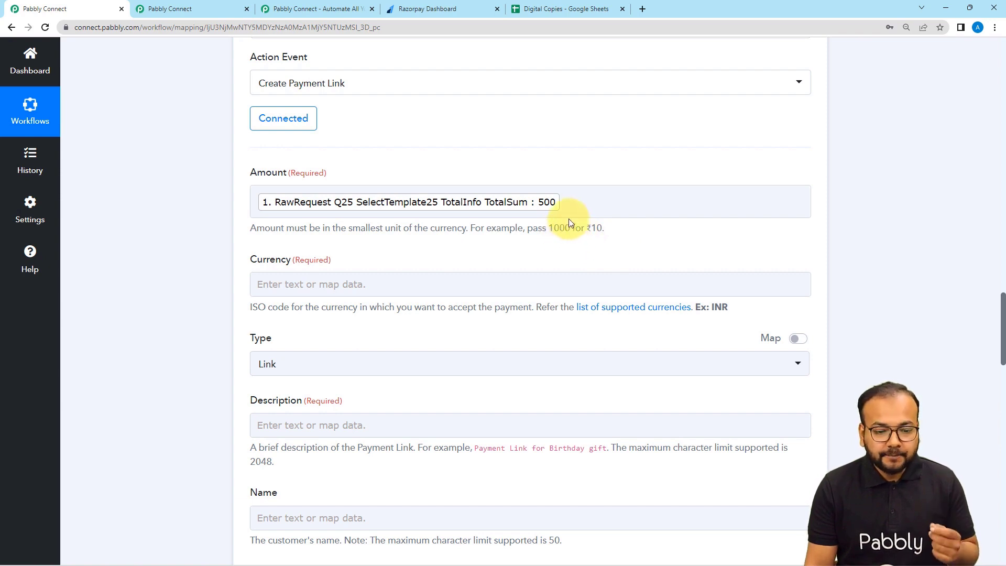
left_click(556, 212)
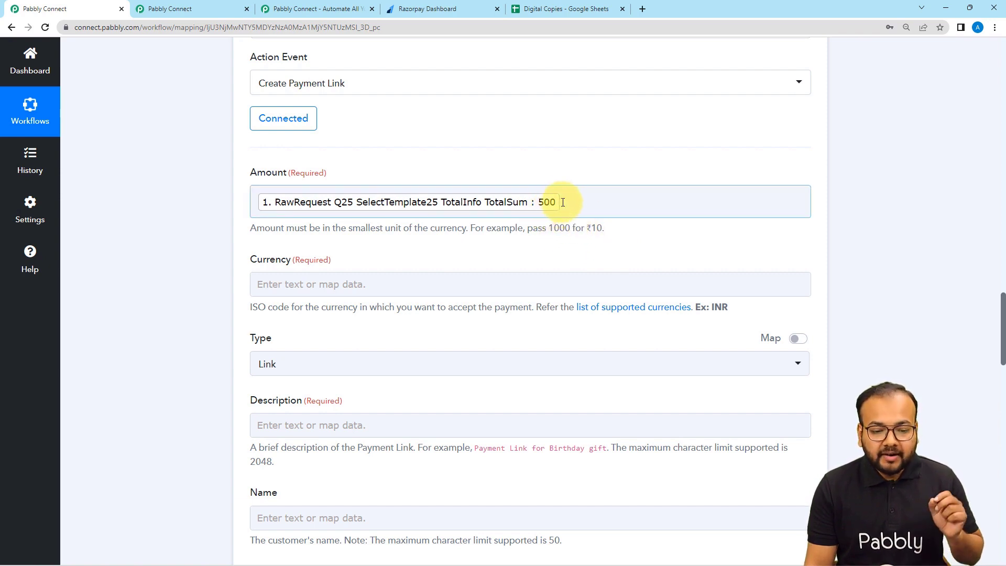
left_click(564, 203)
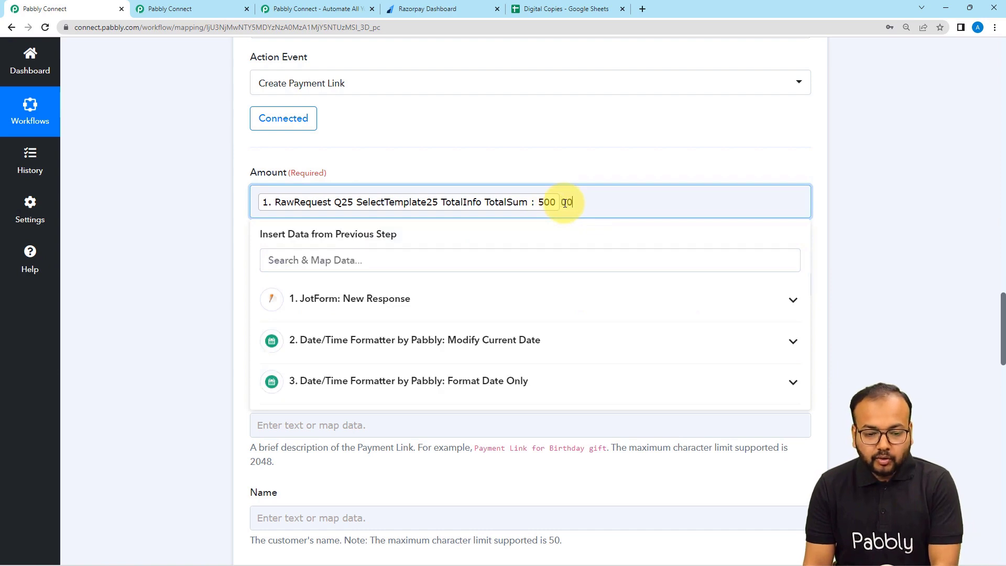
type("00")
left_click(564, 174)
scroll(564, 174, "down", 3)
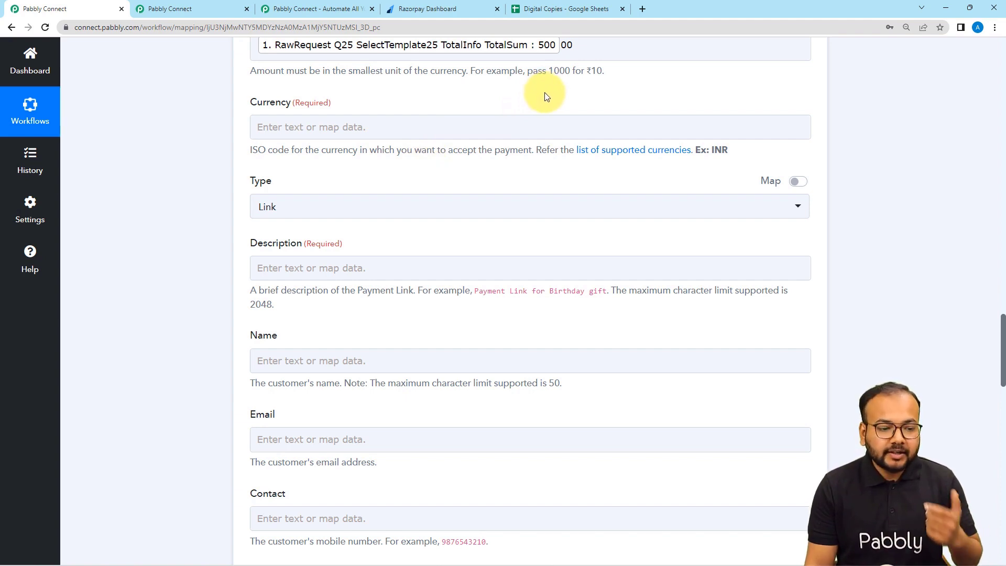
Set Currency to INR after checking Razorpay's supported-currencies list.
left_click(348, 129)
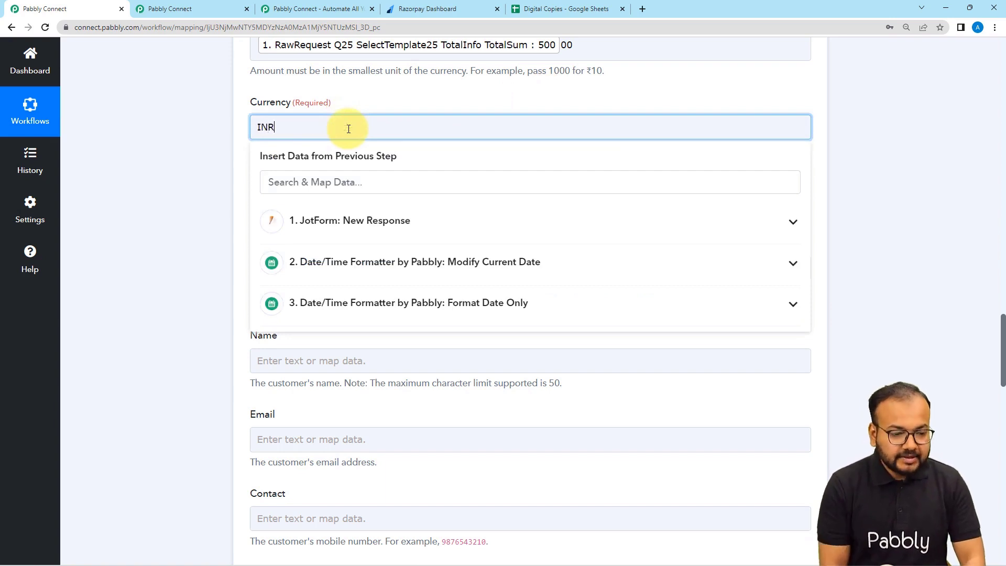
left_click(367, 109)
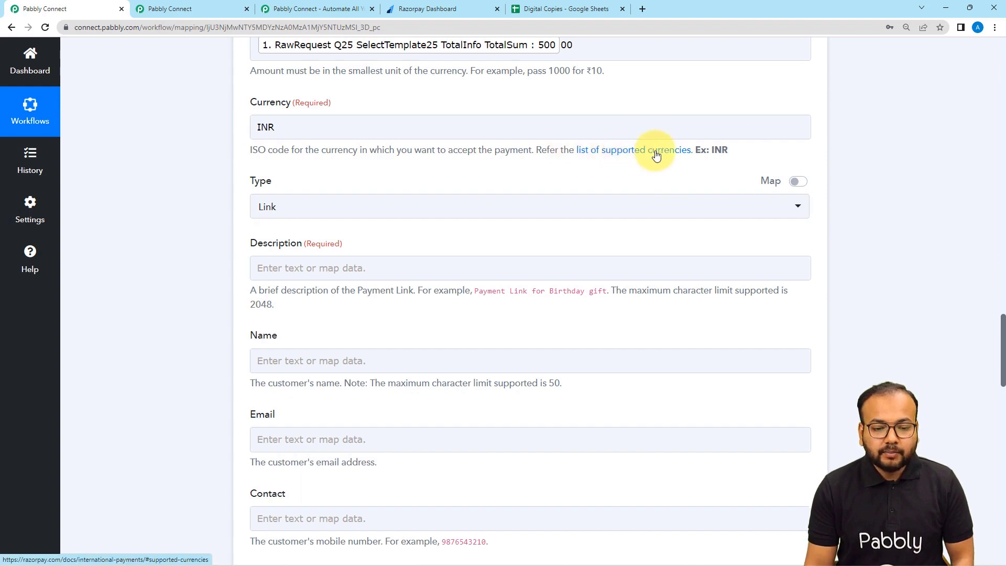
left_click(630, 152)
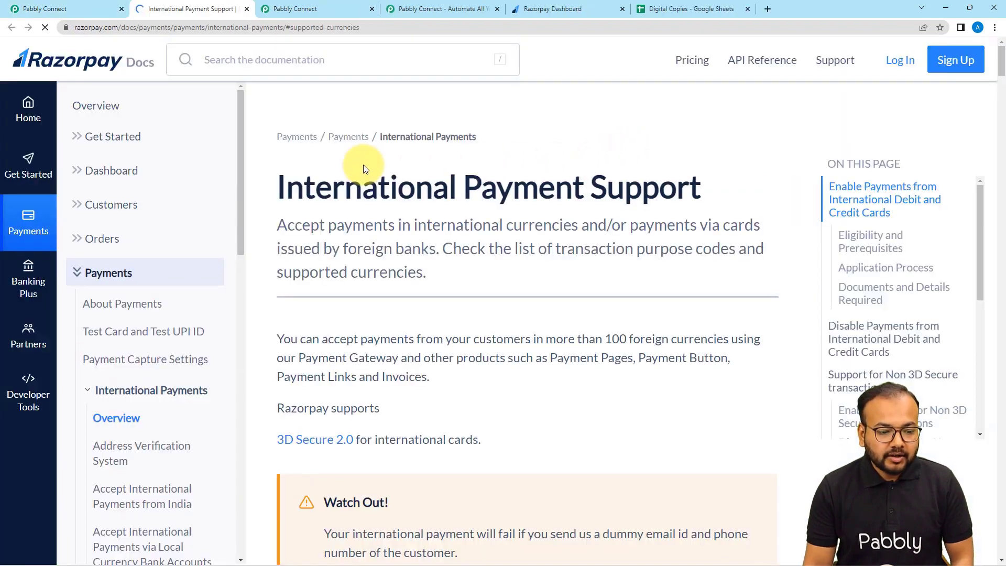
scroll(363, 166, "down", 7)
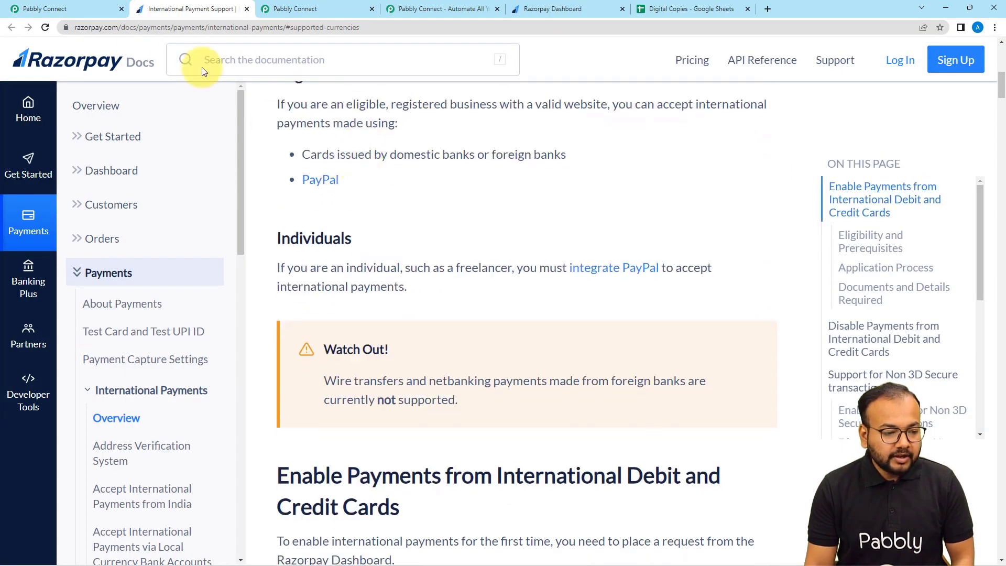
left_click(77, 8)
scroll(180, 195, "down", 2)
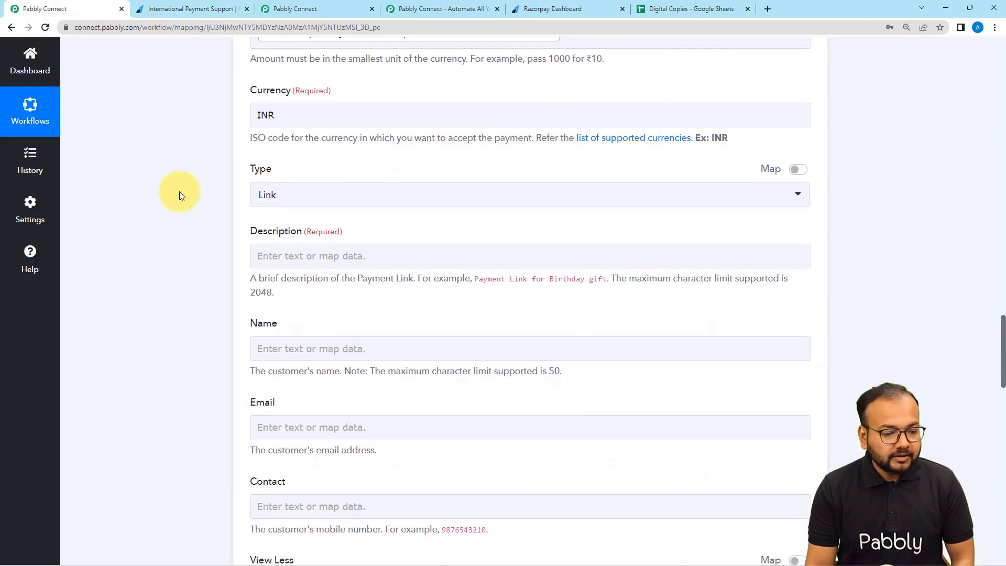
Map the JotForm ProductName into the payment link's Description.
scroll(356, 118, "down", 1)
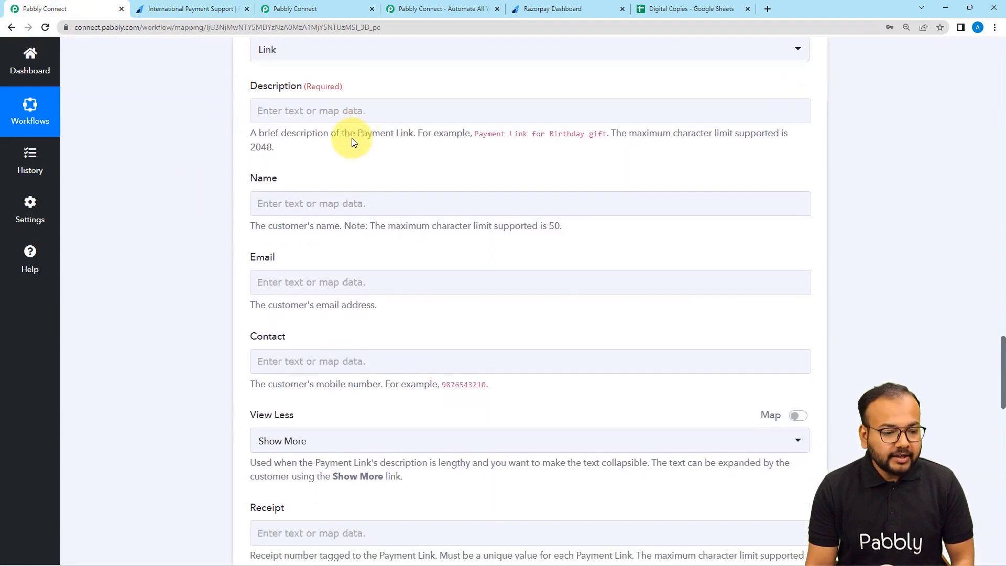
left_click(363, 119)
left_click(364, 117)
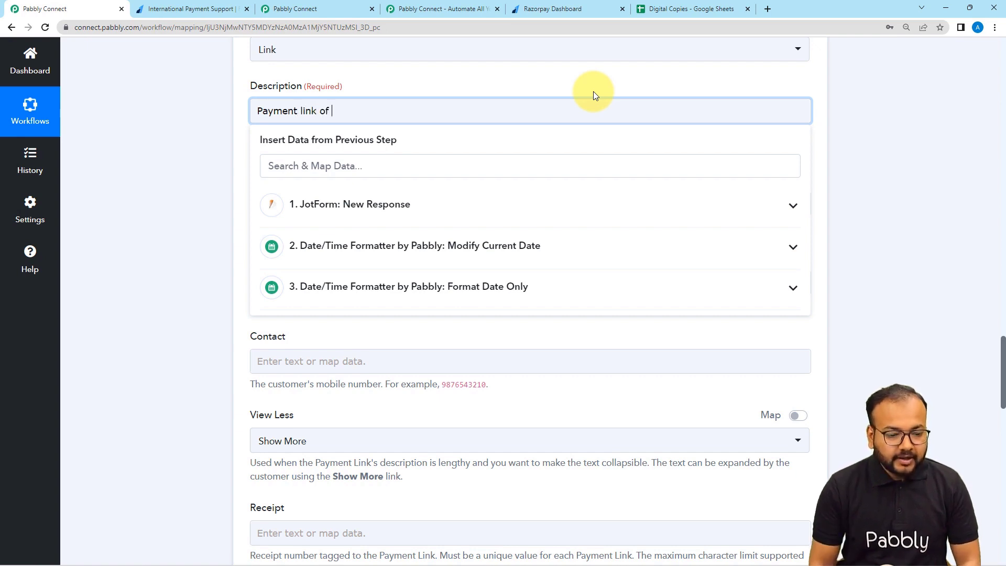
left_click(446, 206)
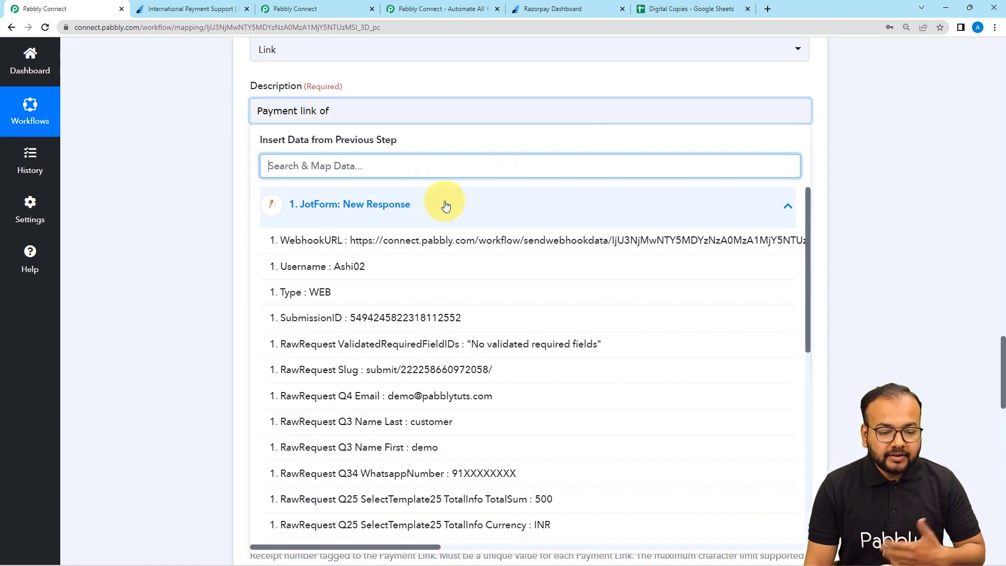
scroll(440, 275, "down", 4)
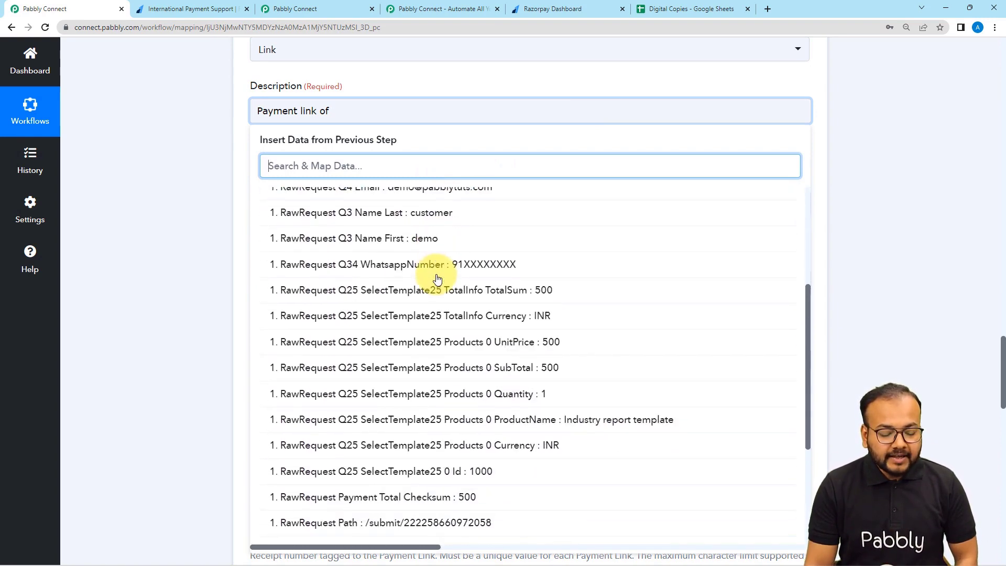
scroll(438, 278, "down", 2)
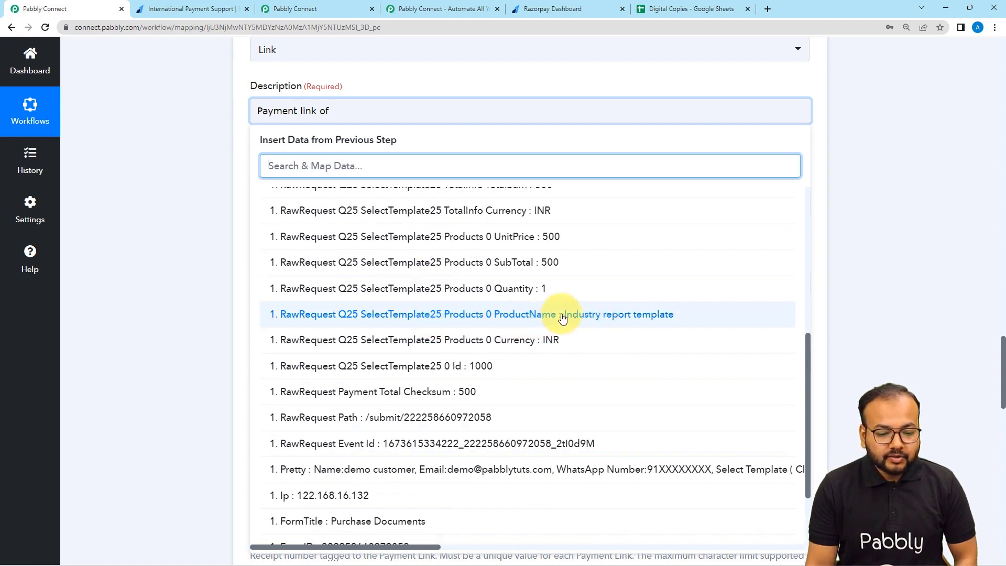
left_click(560, 315)
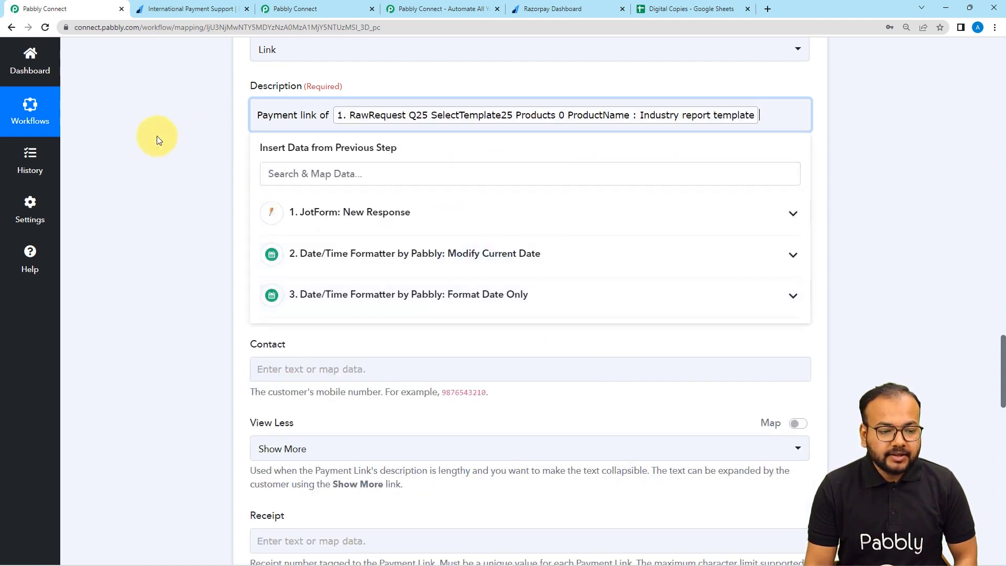
left_click(225, 141)
scroll(228, 146, "down", 2)
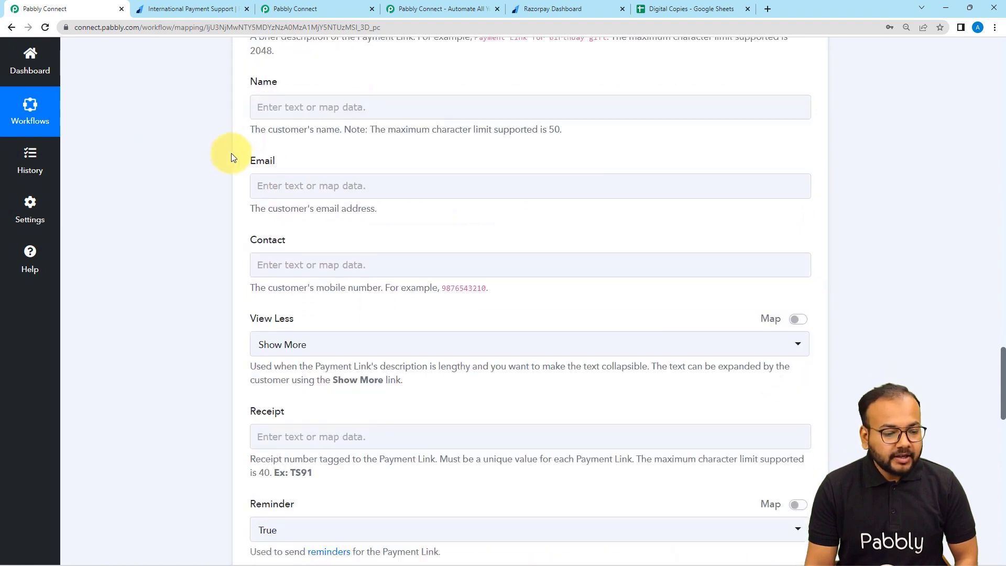
Map the customer's first and last name from JotForm into Name.
left_click(330, 185)
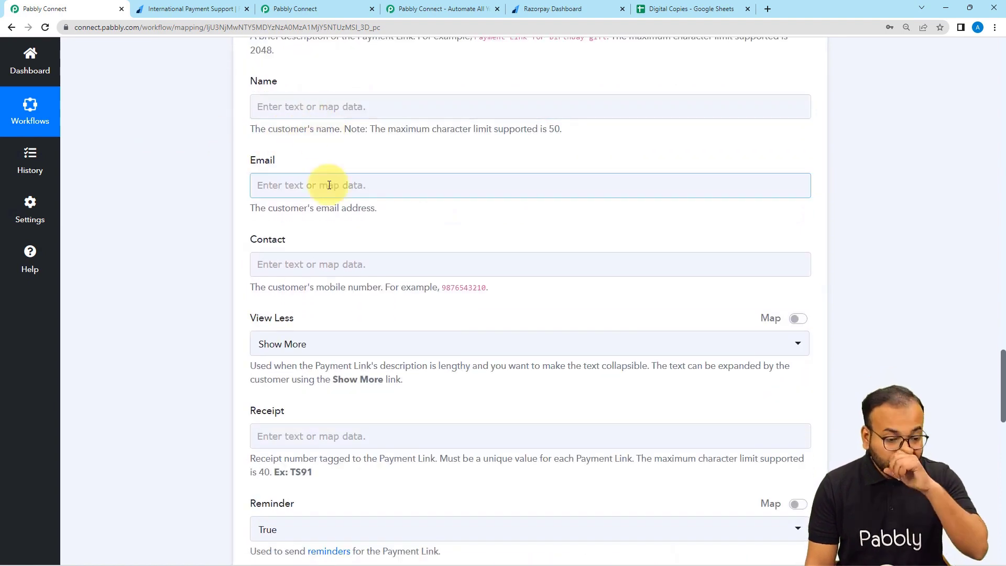
left_click(332, 106)
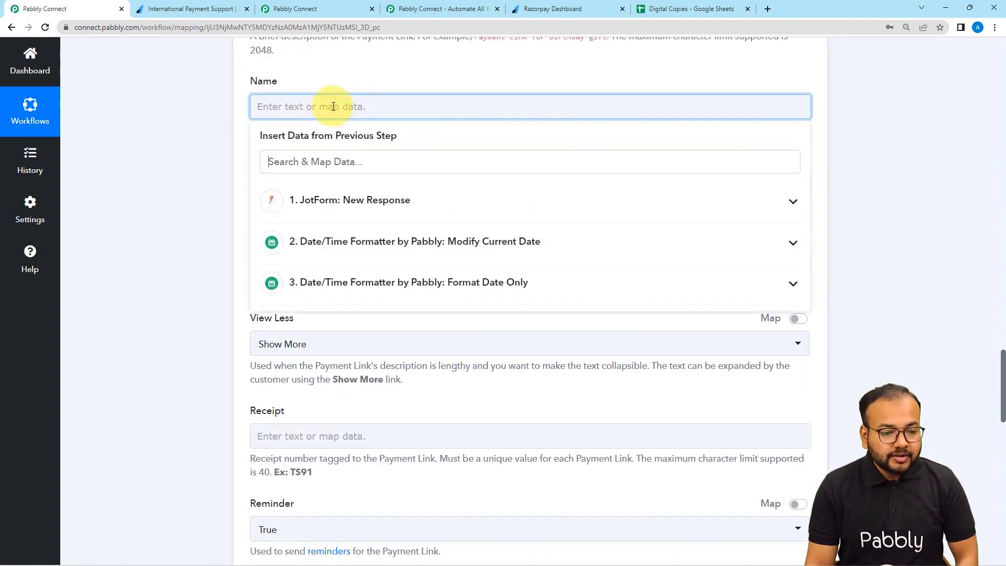
left_click(350, 202)
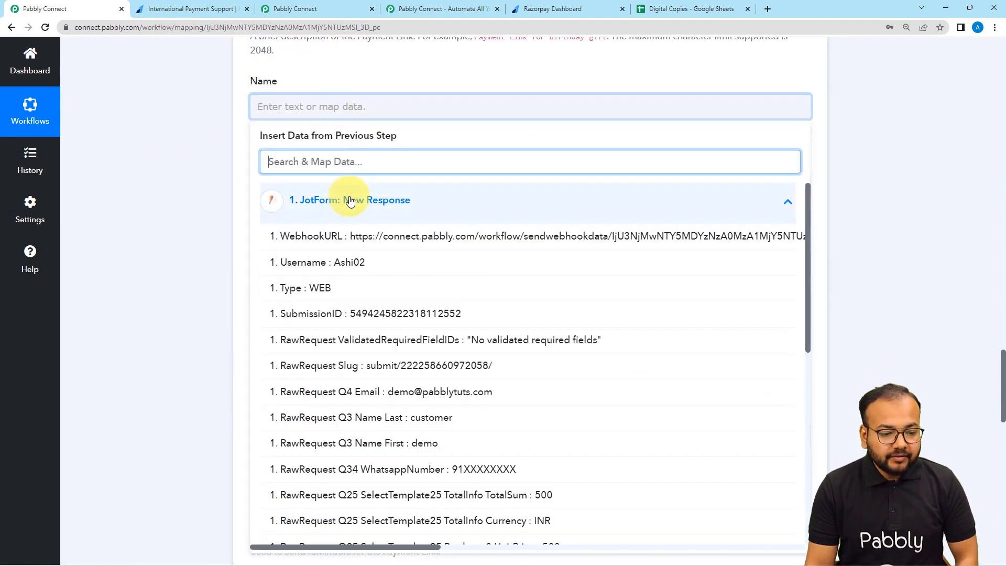
left_click(403, 443)
left_click(370, 229)
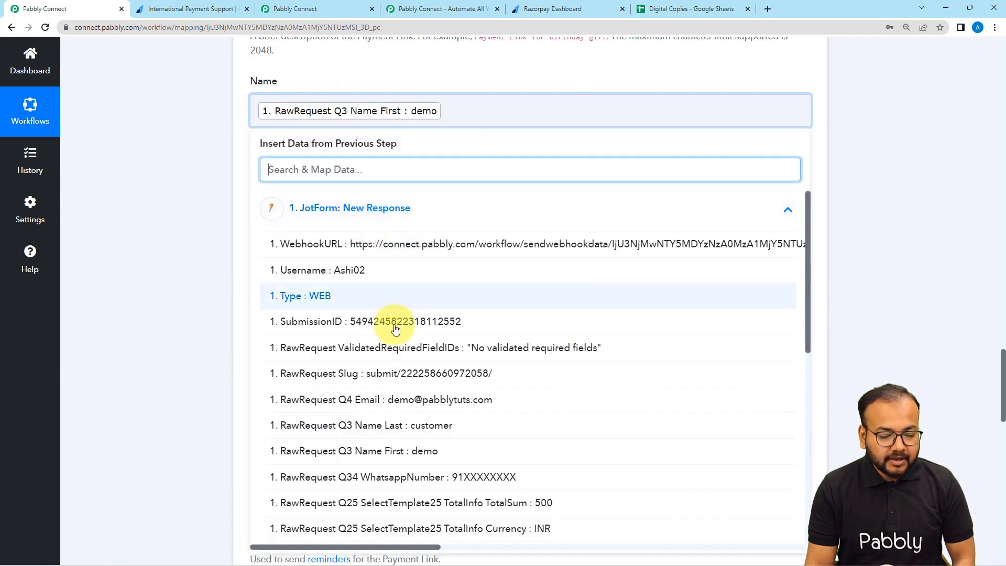
left_click(393, 423)
left_click(182, 224)
scroll(183, 223, "down", 1)
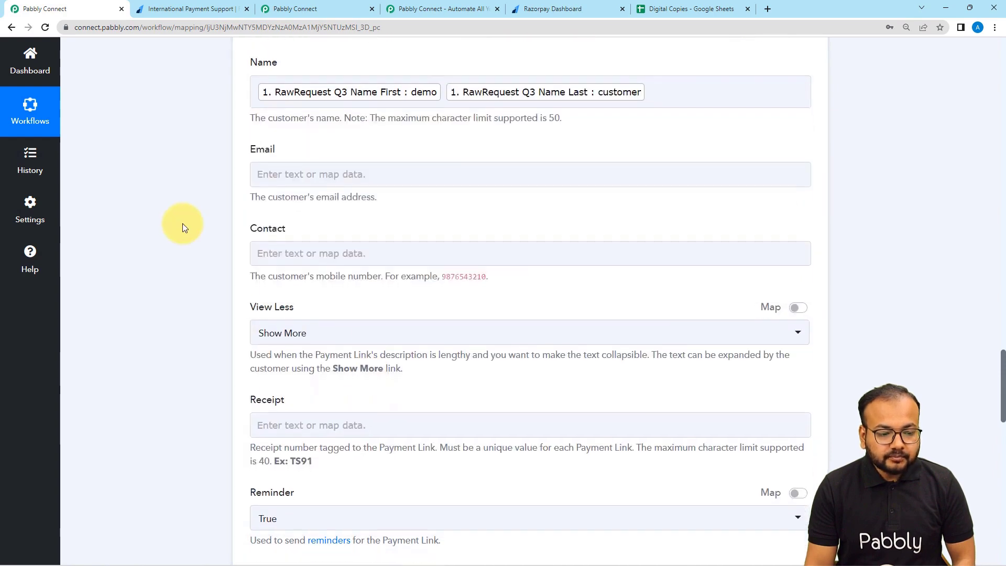
Map the JotForm email answer into the Email field.
left_click(314, 141)
left_click(319, 234)
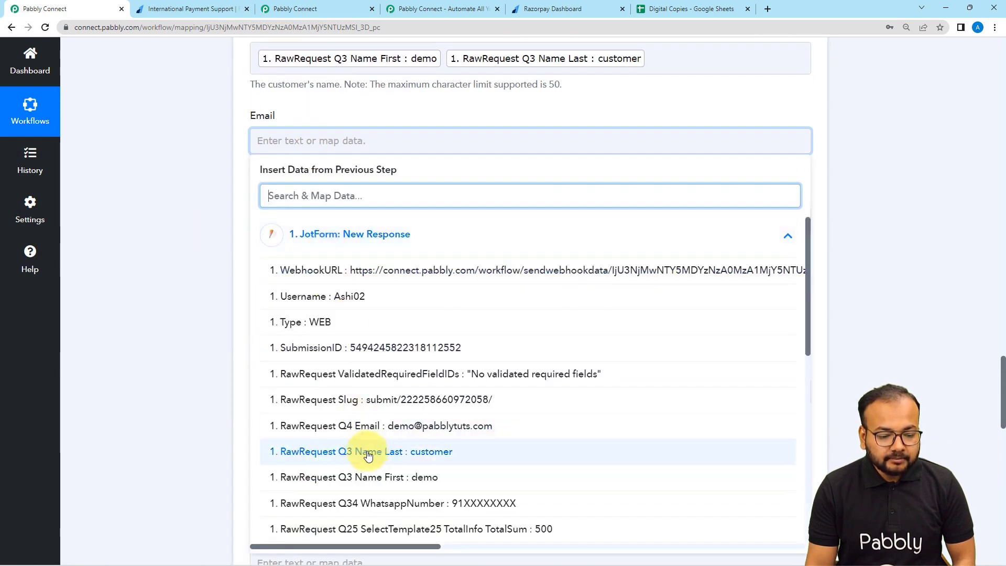
left_click(369, 426)
left_click(199, 279)
scroll(199, 279, "down", 2)
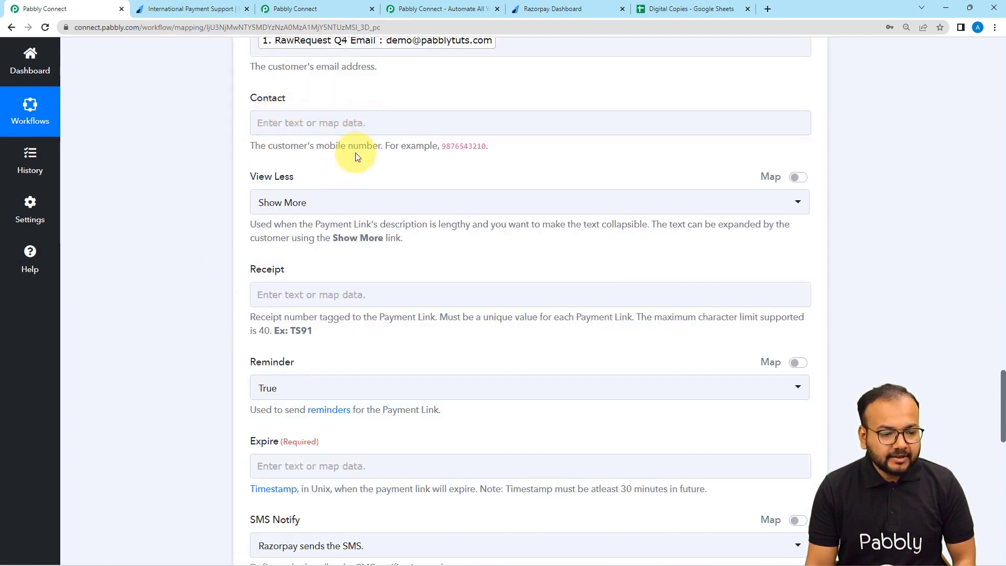
scroll(356, 153, "down", 1)
scroll(356, 152, "down", 1)
scroll(355, 152, "down", 3)
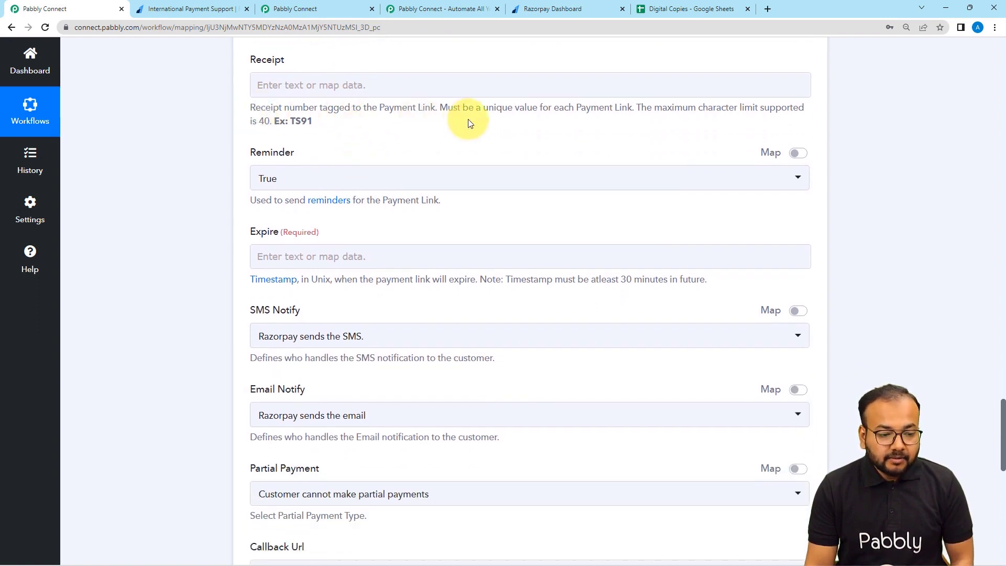
scroll(469, 124, "down", 2)
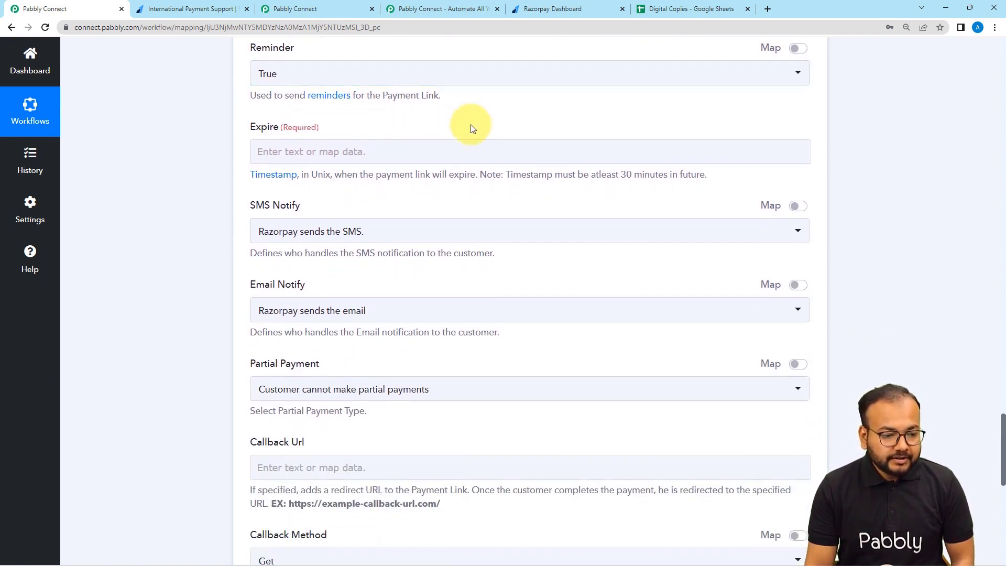
left_click(299, 156)
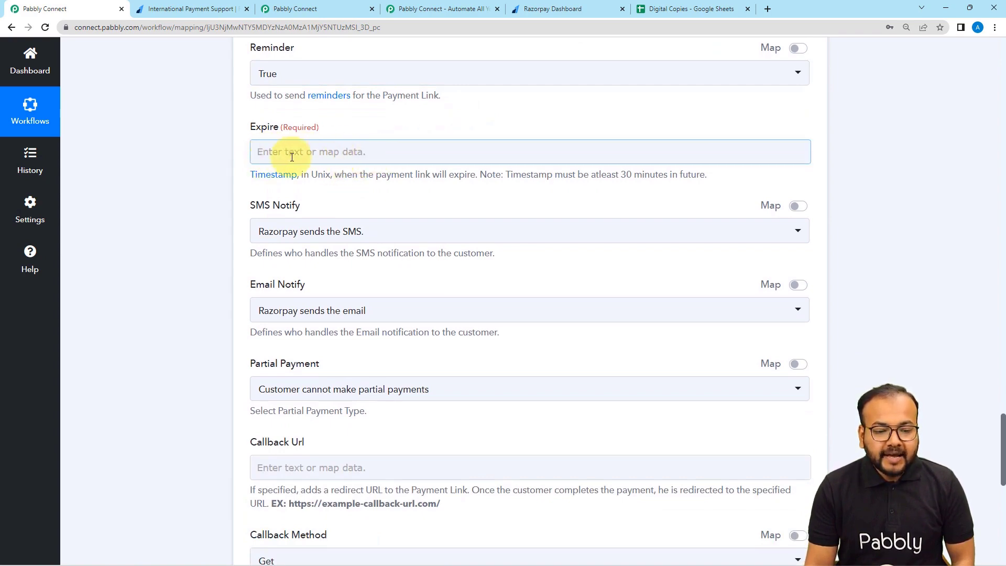
scroll(226, 205, "up", 6)
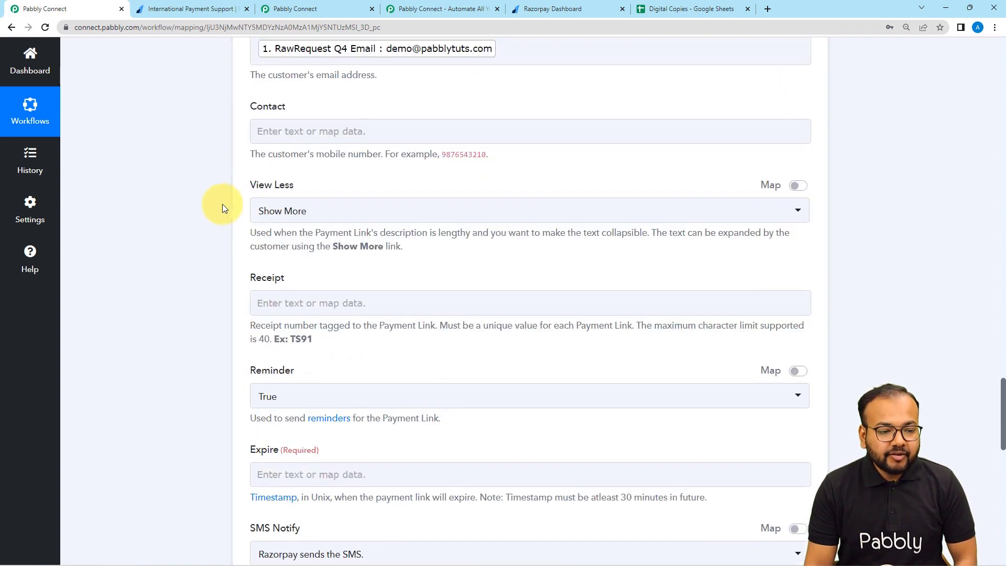
scroll(221, 204, "up", 15)
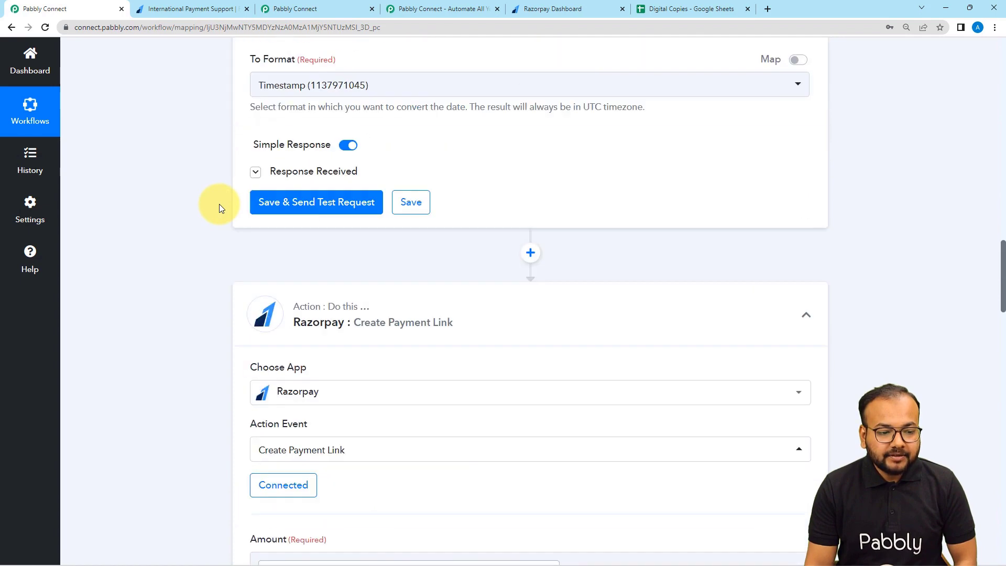
scroll(219, 204, "up", 2)
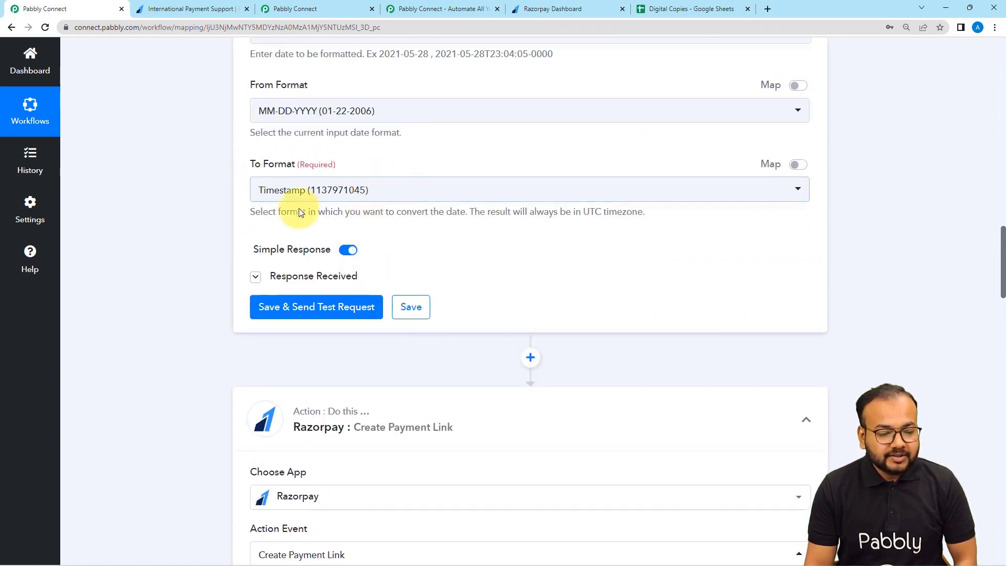
scroll(203, 212, "down", 12)
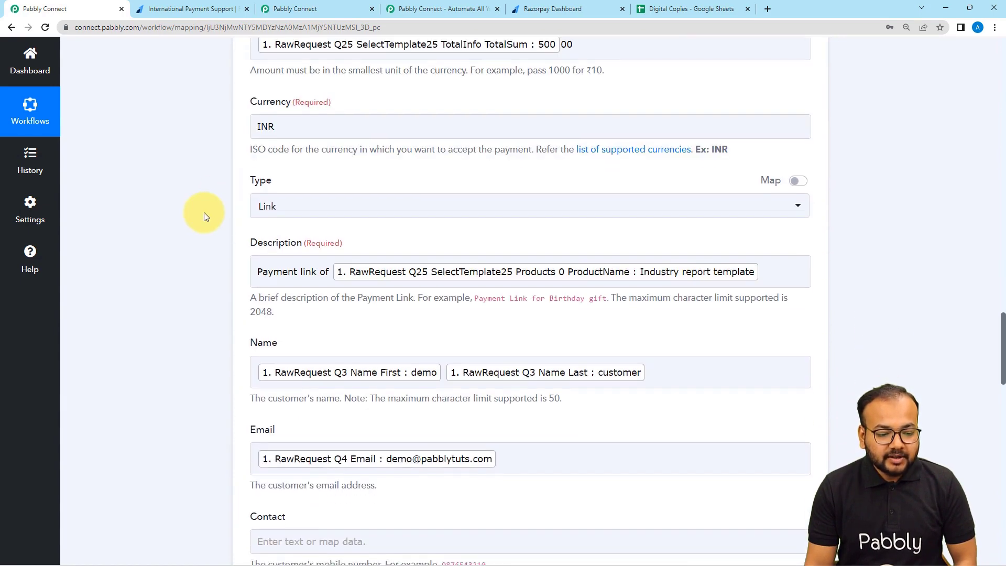
scroll(204, 212, "down", 11)
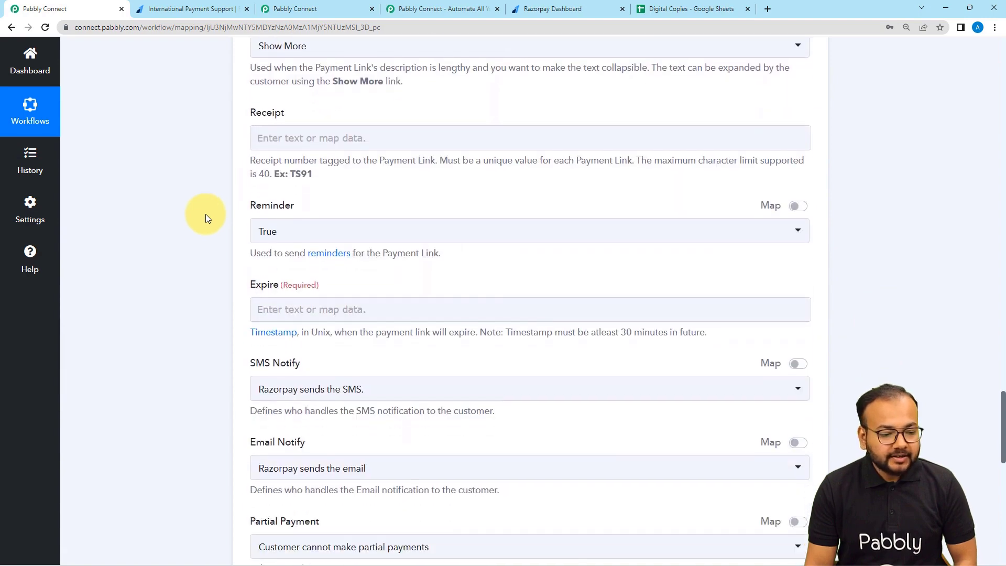
scroll(206, 214, "down", 2)
left_click(325, 204)
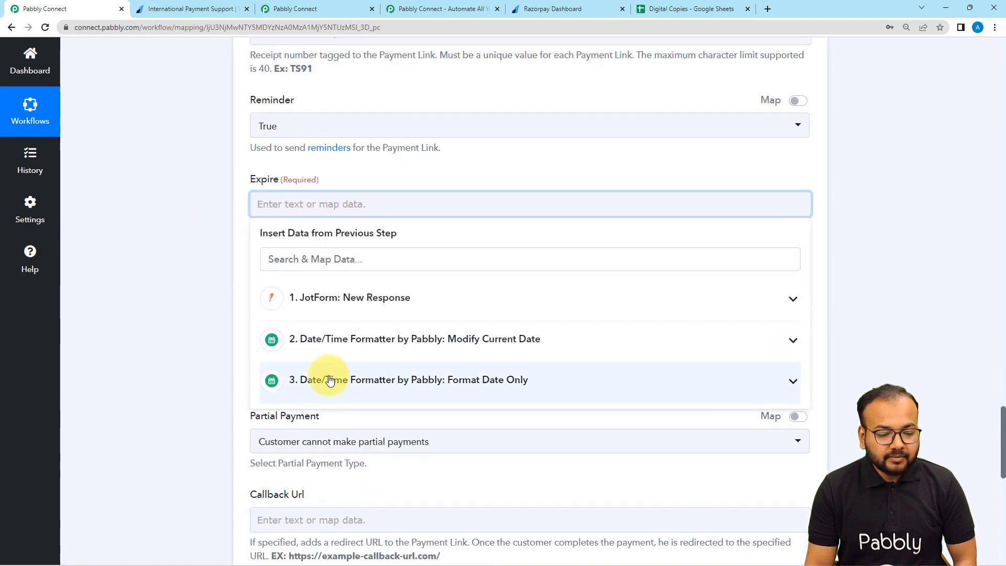
left_click(325, 381)
left_click(326, 438)
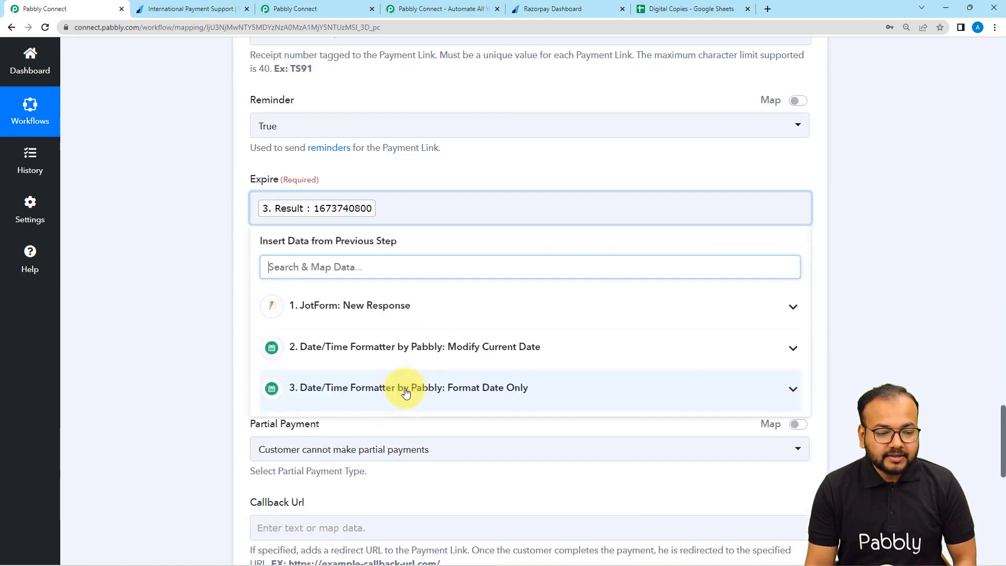
left_click(169, 252)
scroll(169, 252, "down", 2)
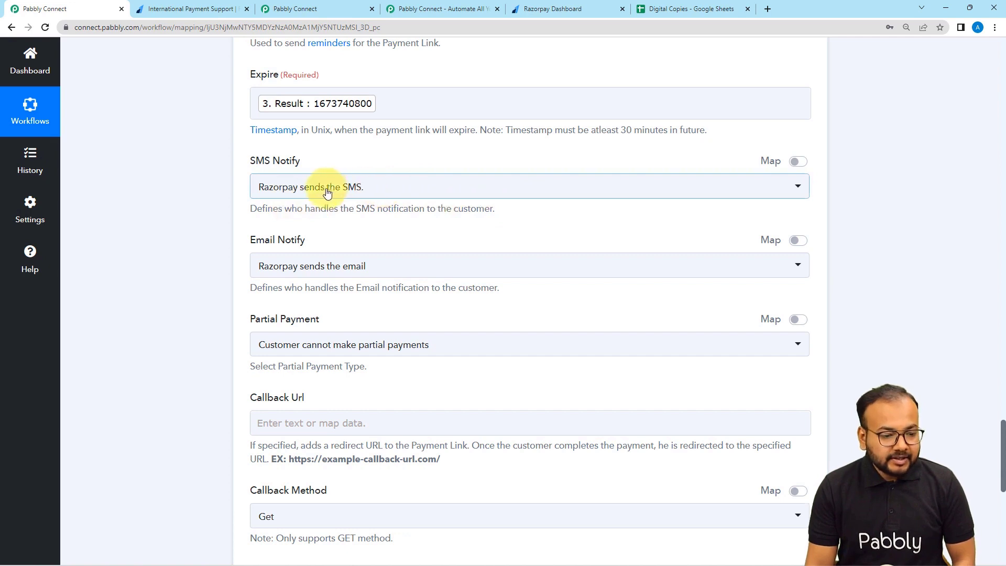
Set Email Notify to 'You send the email'.
scroll(337, 198, "down", 2)
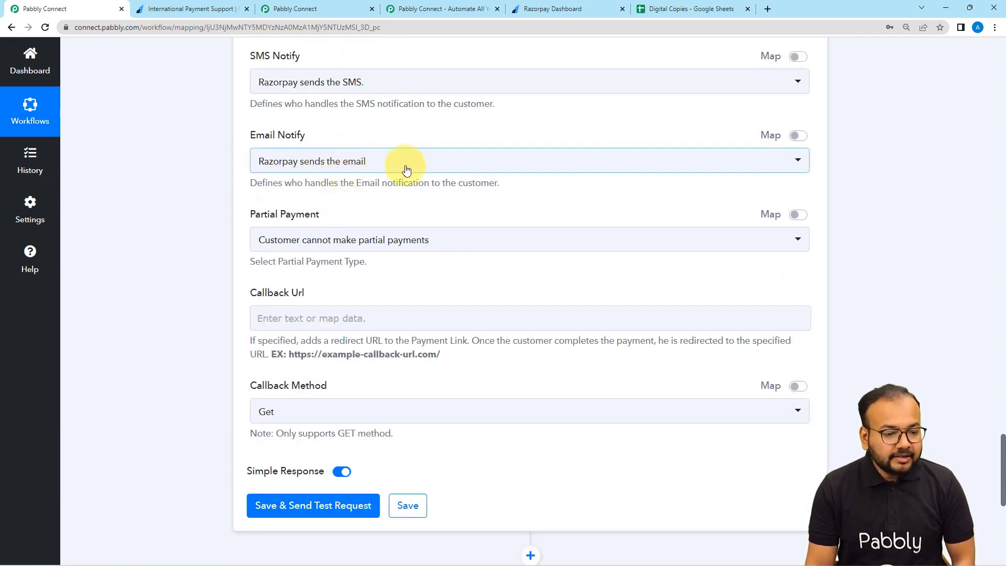
left_click(301, 168)
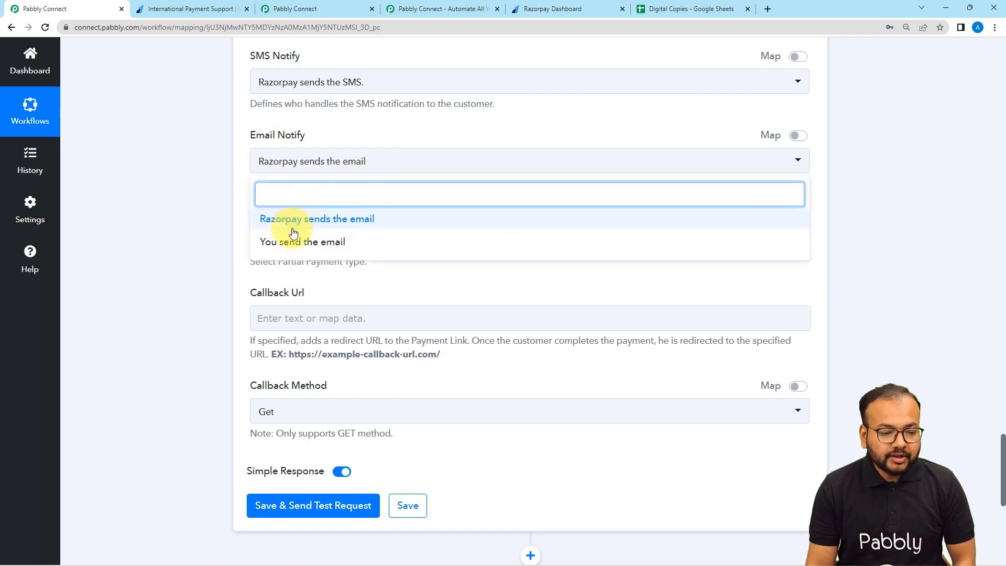
left_click(279, 244)
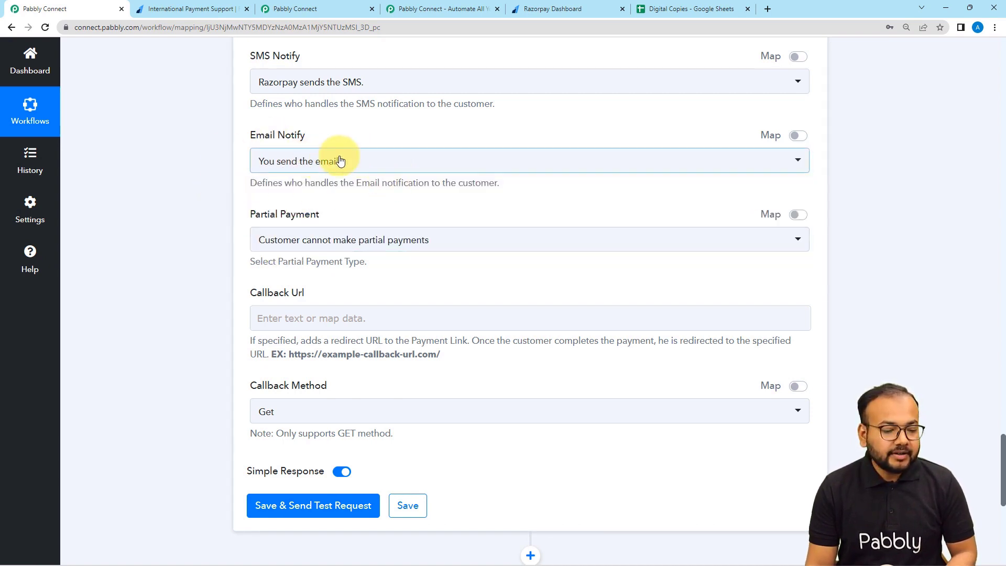
scroll(240, 196, "down", 1)
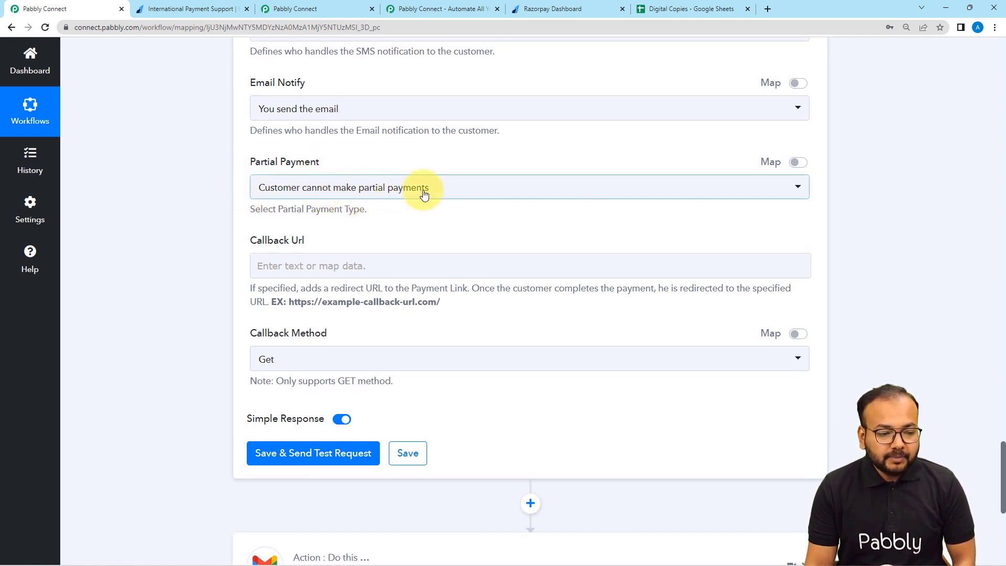
scroll(326, 193, "down", 1)
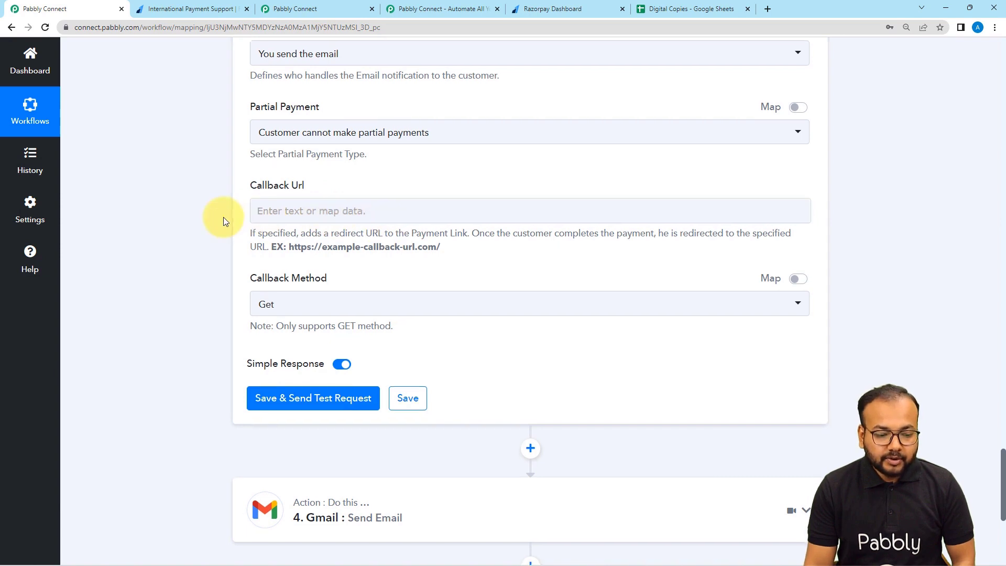
scroll(220, 216, "down", 4)
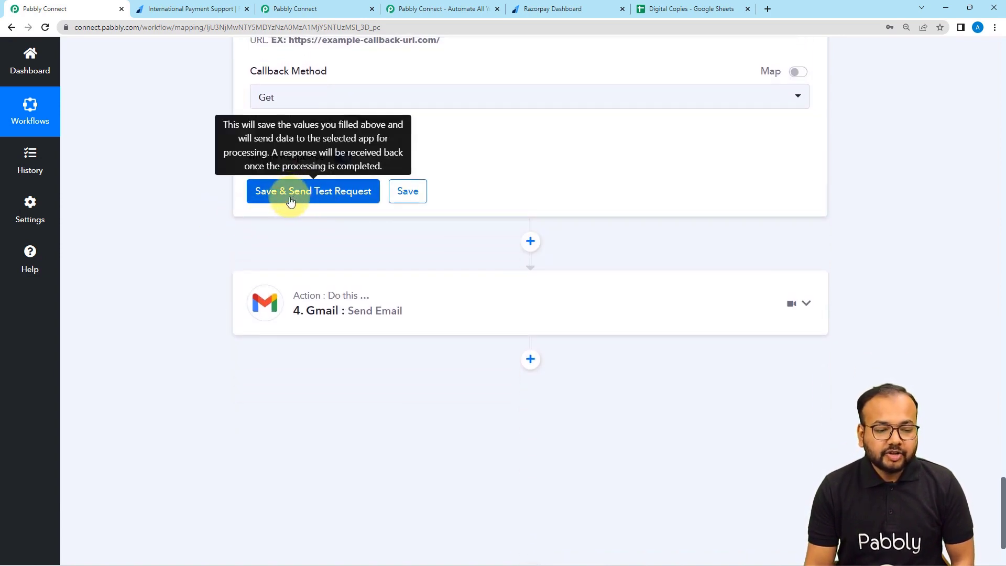
Save and test the payment-link step, which returns amount 50000 and a short URL.
left_click(287, 194)
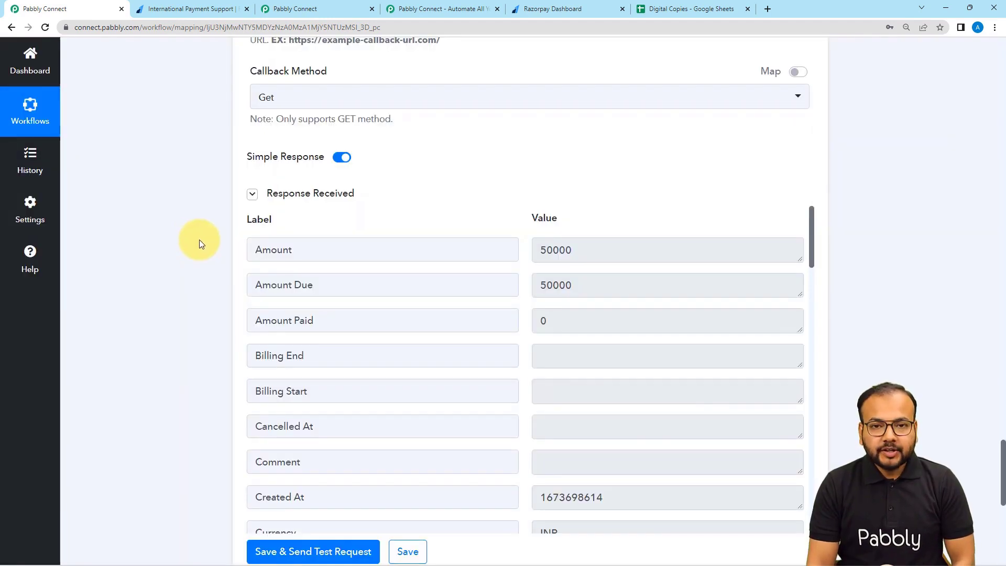
scroll(282, 267, "down", 7)
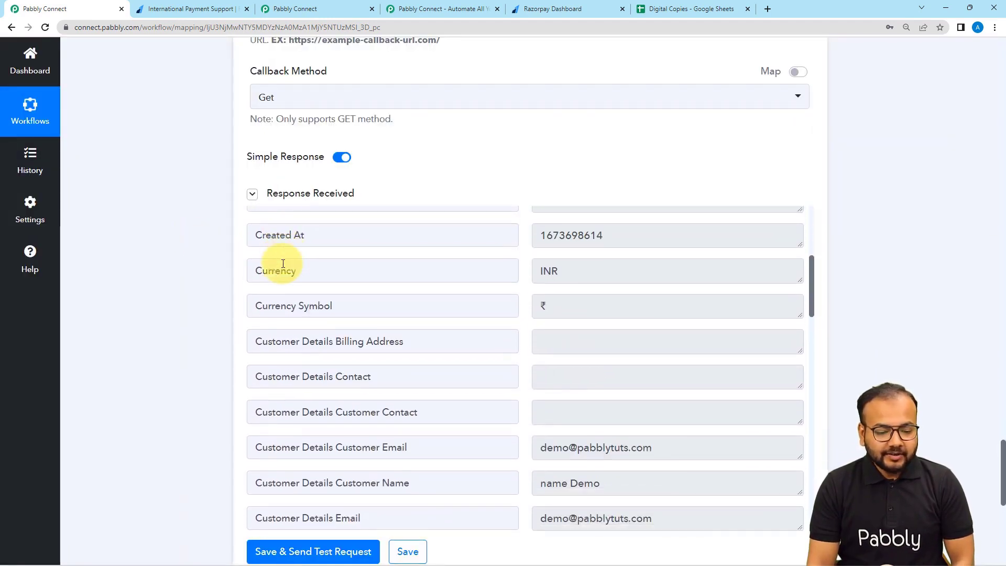
scroll(283, 263, "down", 10)
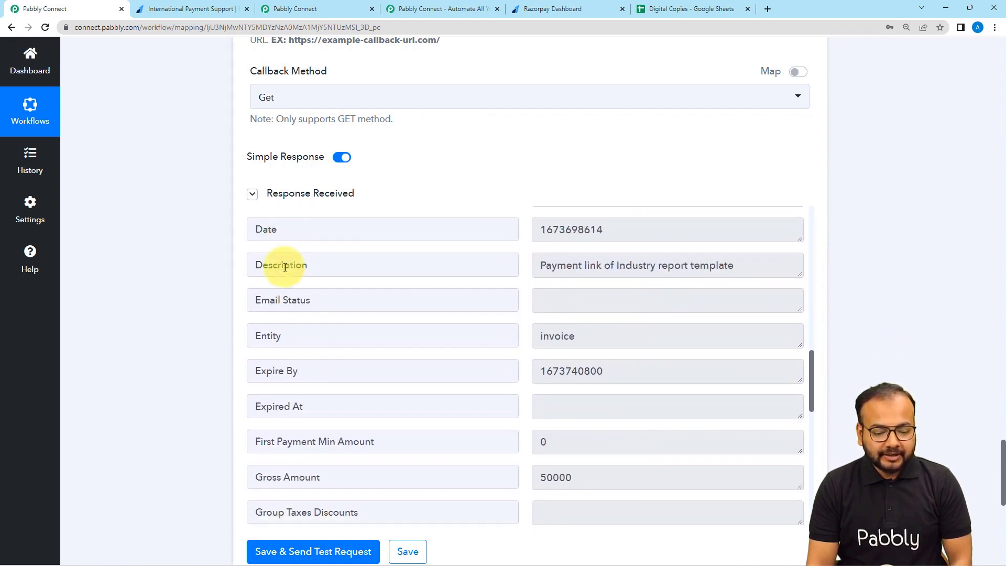
scroll(285, 267, "down", 10)
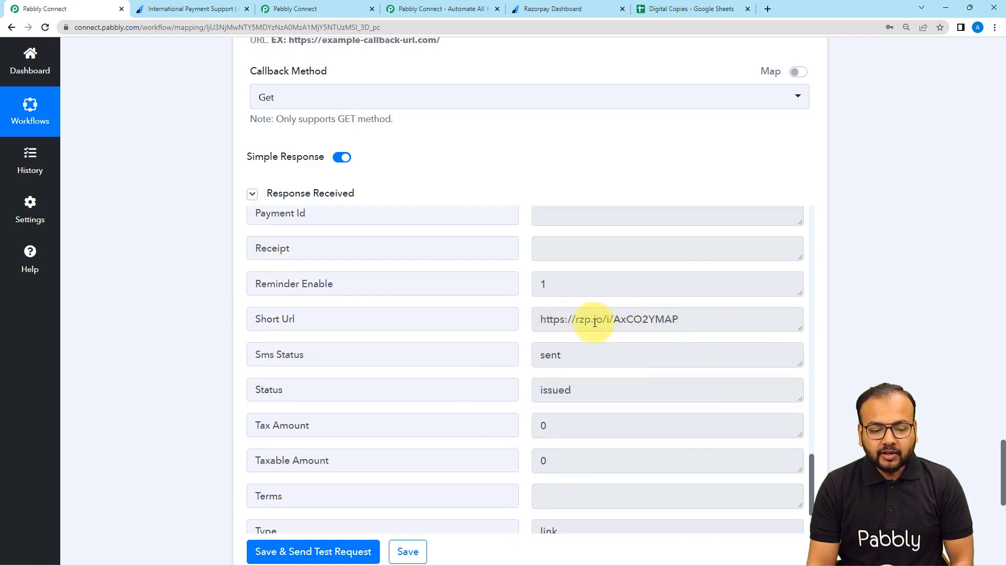
Open the returned short URL, a Razorpay request for INR 500.00 expiring Jan 15, 2023.
left_click_drag(680, 320, 561, 327)
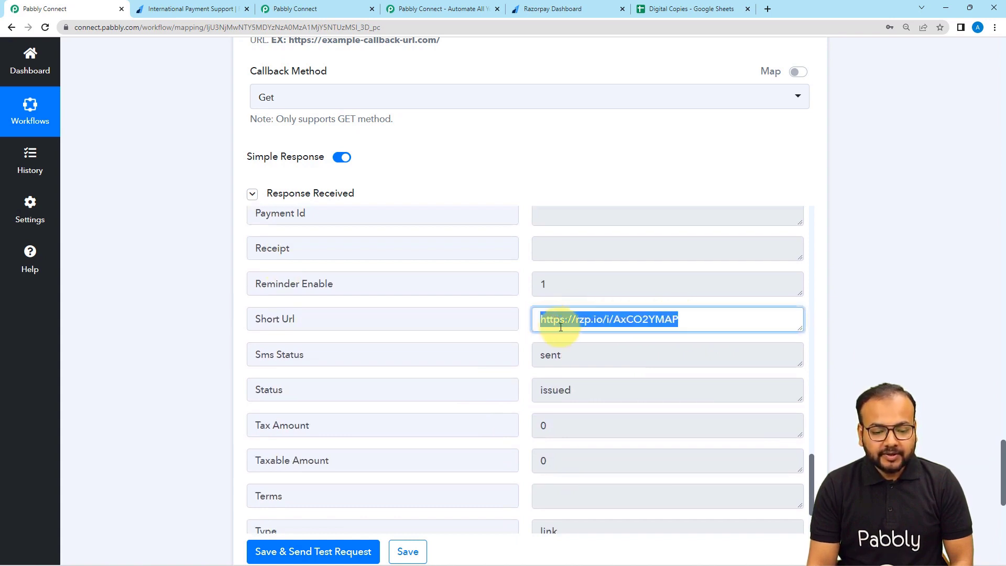
right_click(568, 320)
left_click(586, 354)
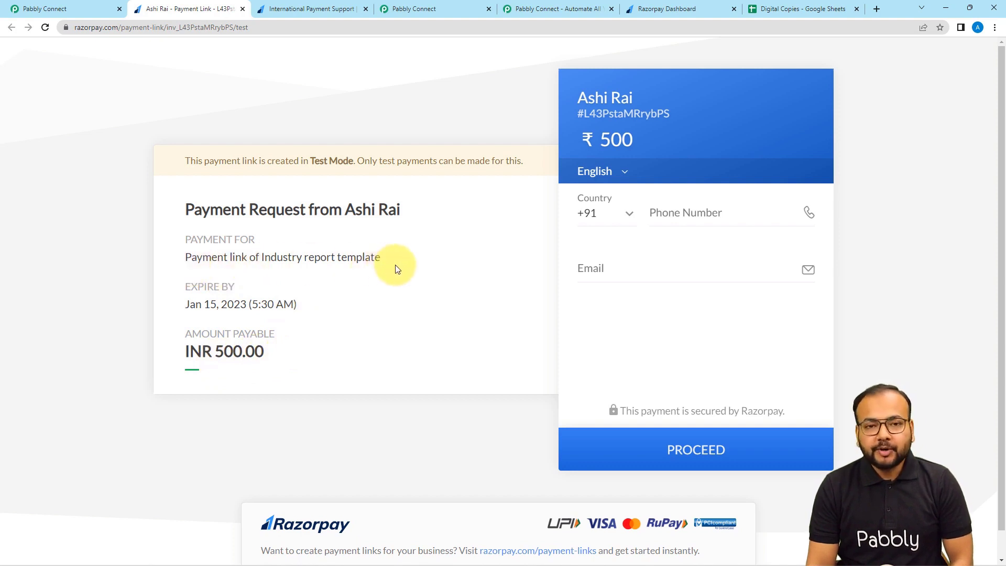
left_click(83, 7)
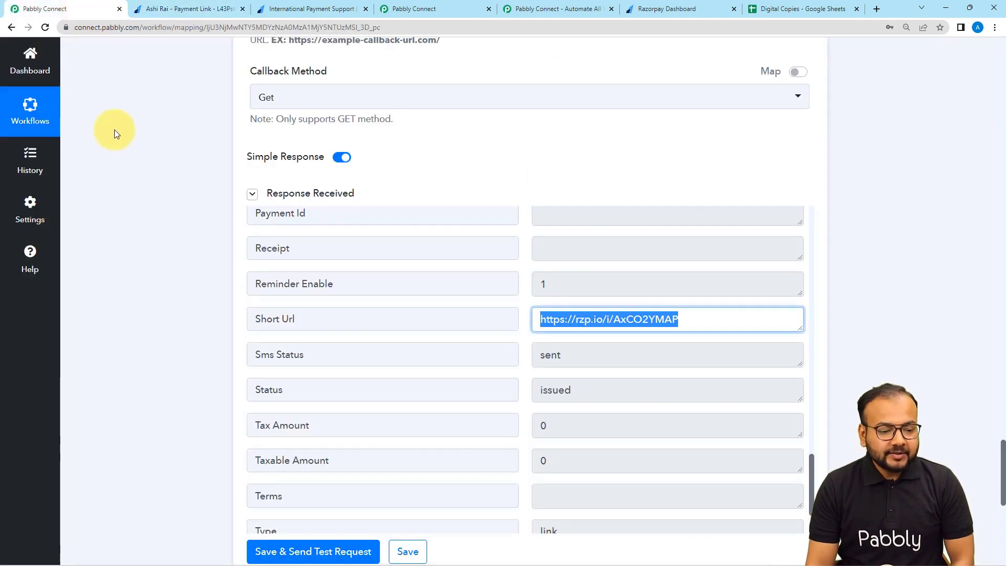
scroll(114, 158, "down", 8)
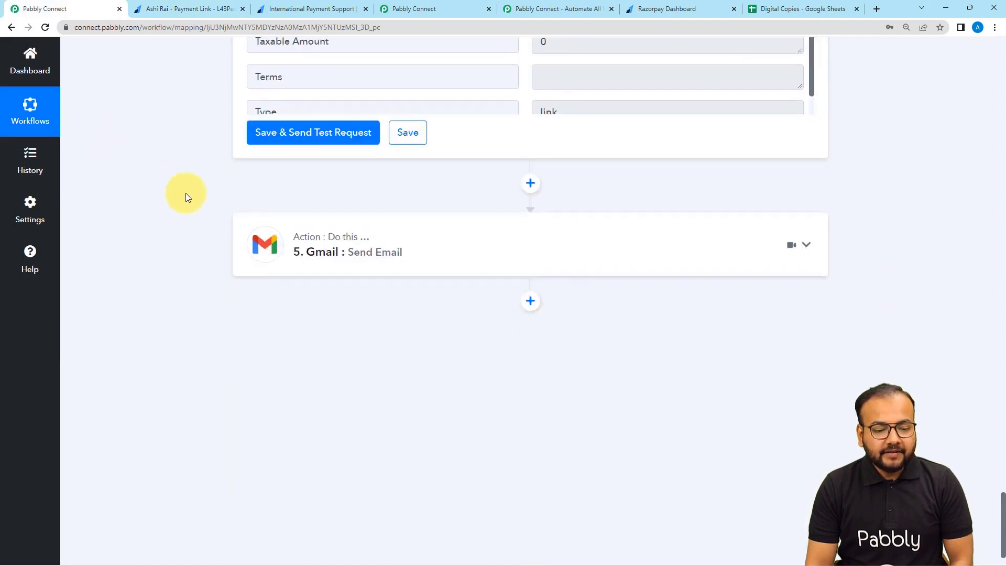
Expand the Gmail Send Email step and review its recipient email mapping.
left_click(292, 240)
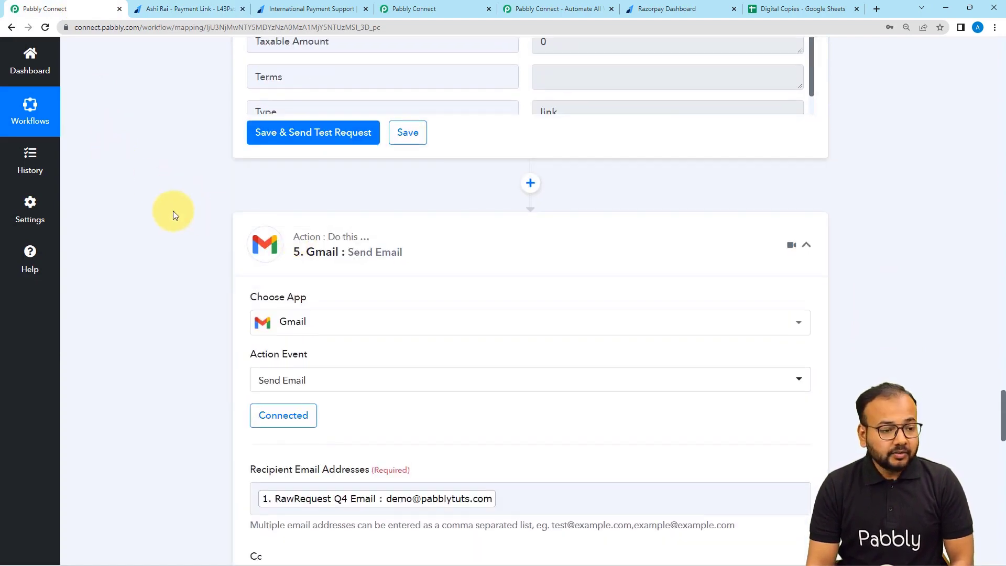
scroll(173, 211, "down", 2)
scroll(173, 211, "down", 2)
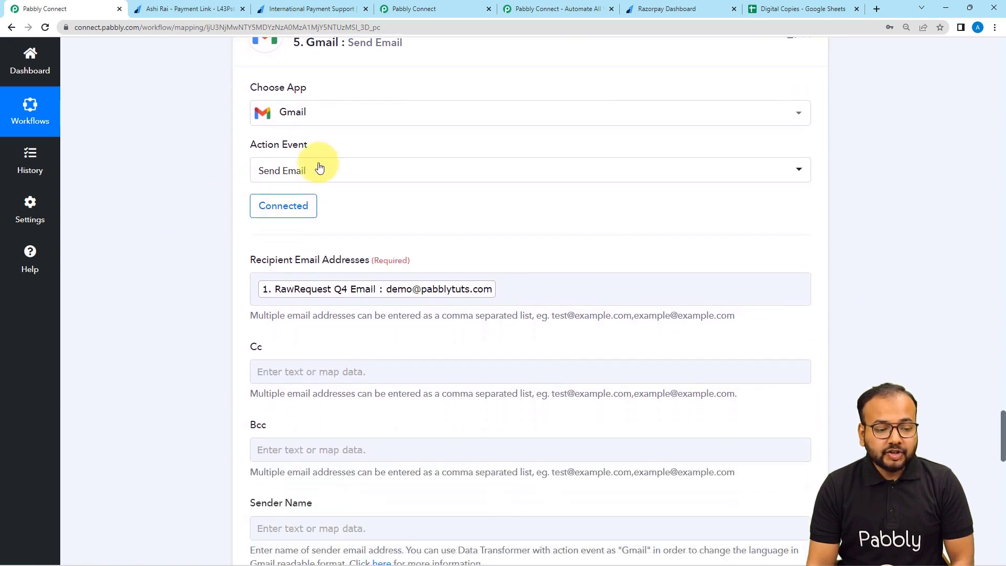
scroll(190, 184, "up", 3)
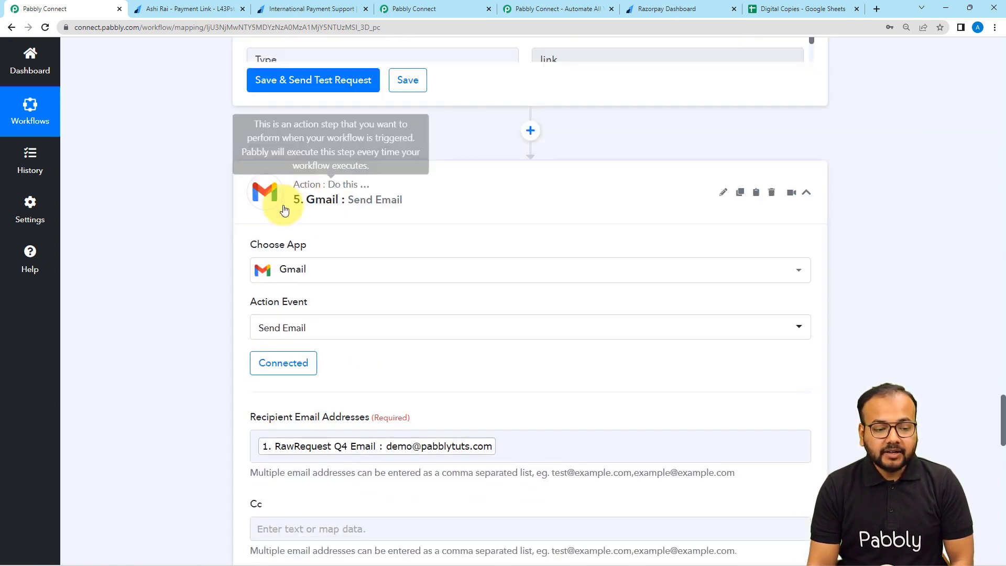
scroll(206, 221, "down", 3)
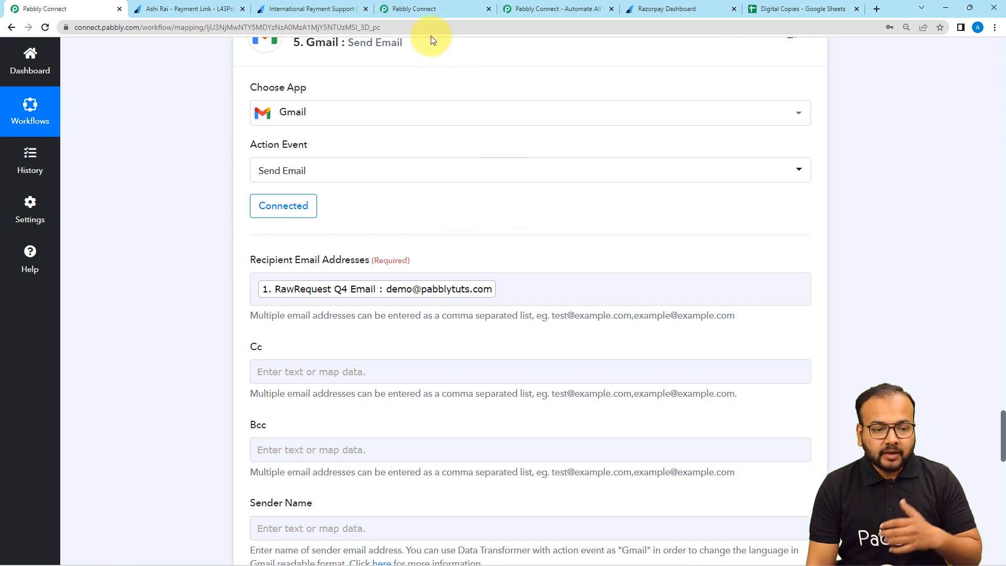
scroll(229, 193, "down", 3)
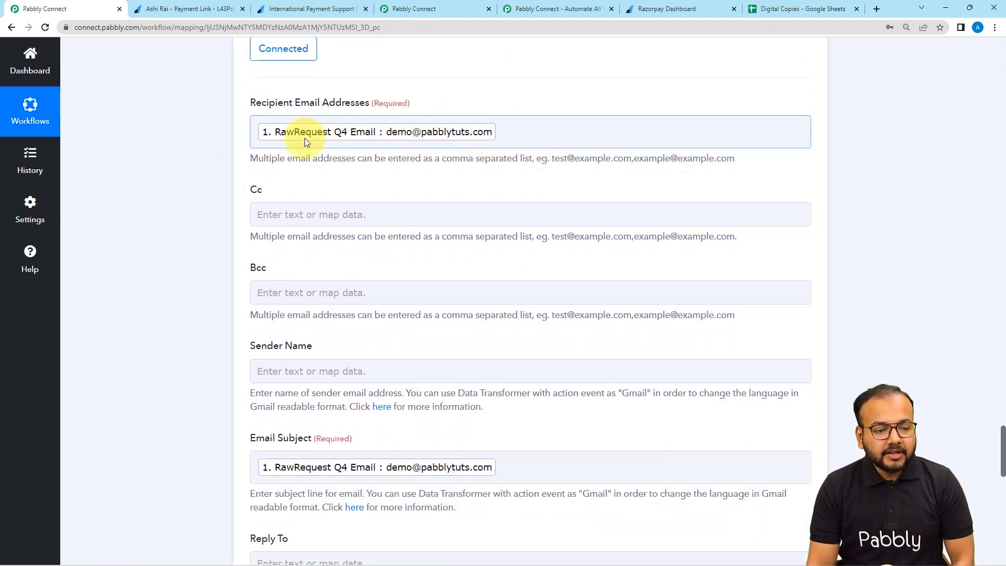
left_click(517, 137)
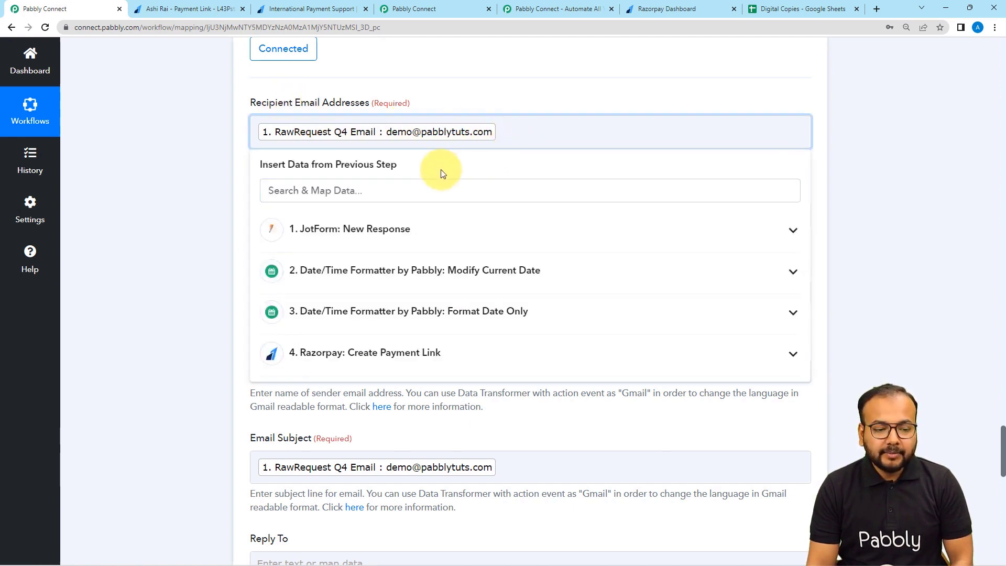
left_click(381, 233)
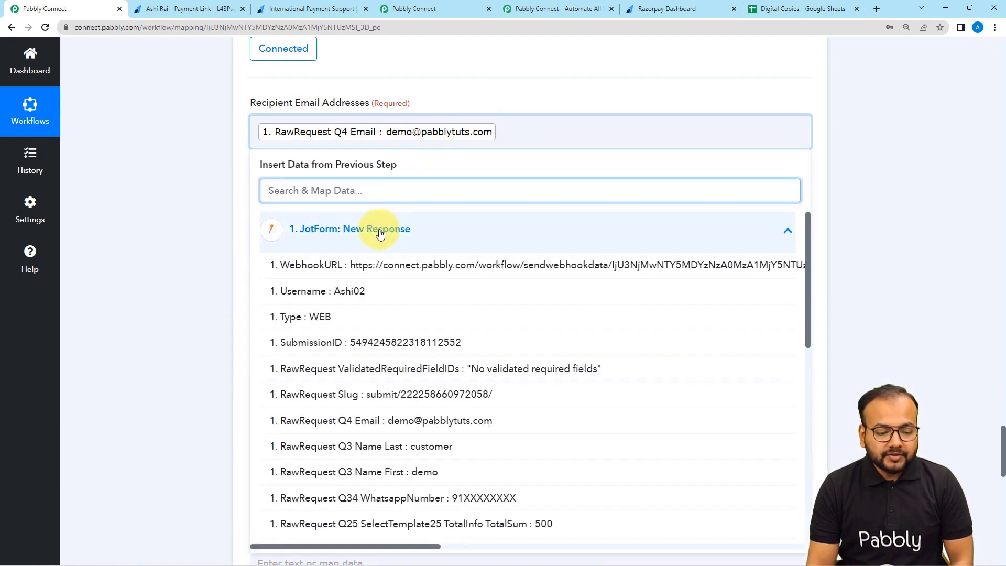
left_click(381, 234)
left_click(197, 185)
scroll(197, 185, "down", 3)
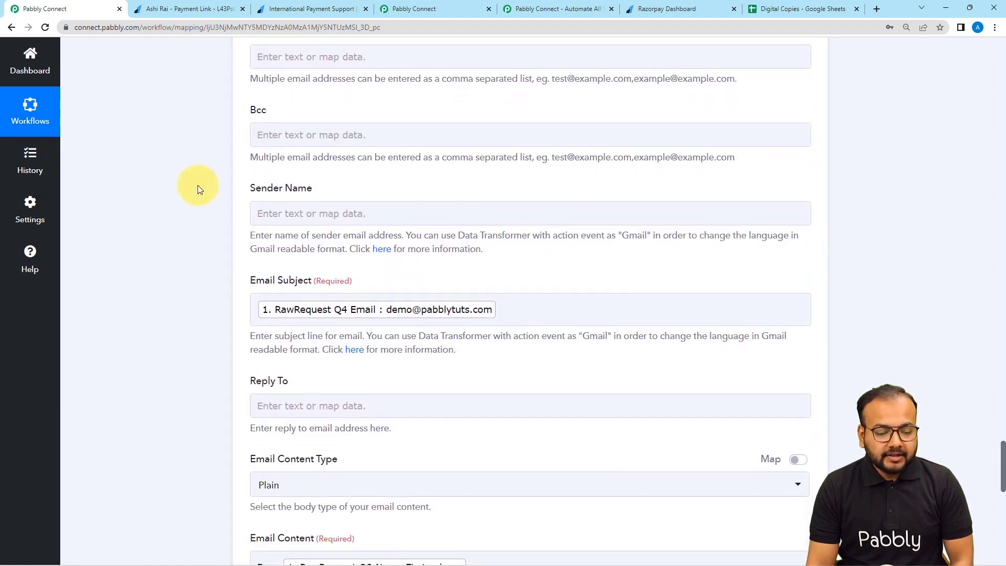
scroll(197, 184, "down", 5)
scroll(197, 185, "up", 1)
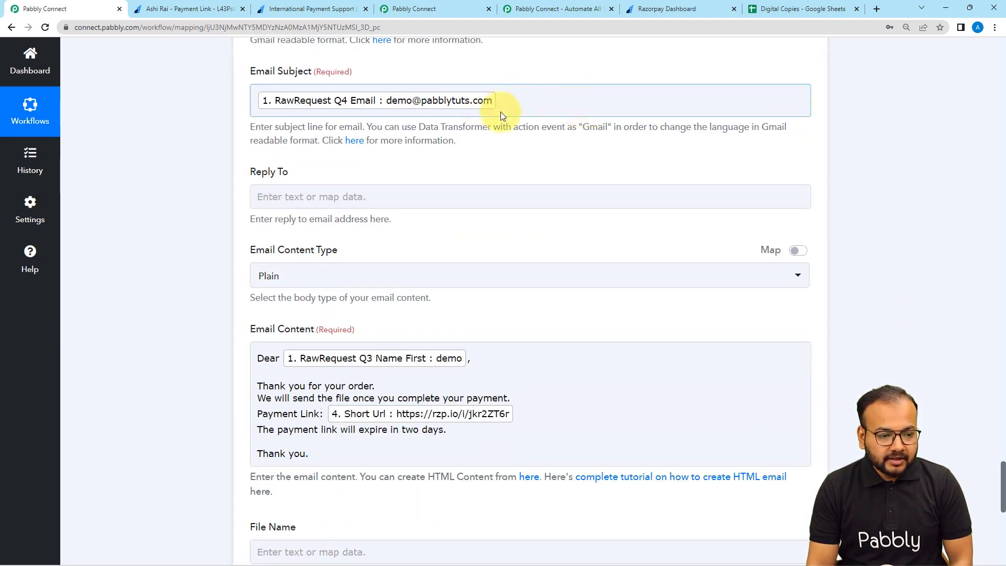
Change the subject to 'Payment link of' followed by the JotForm ProductName.
left_click(532, 103)
key("BackSpace")
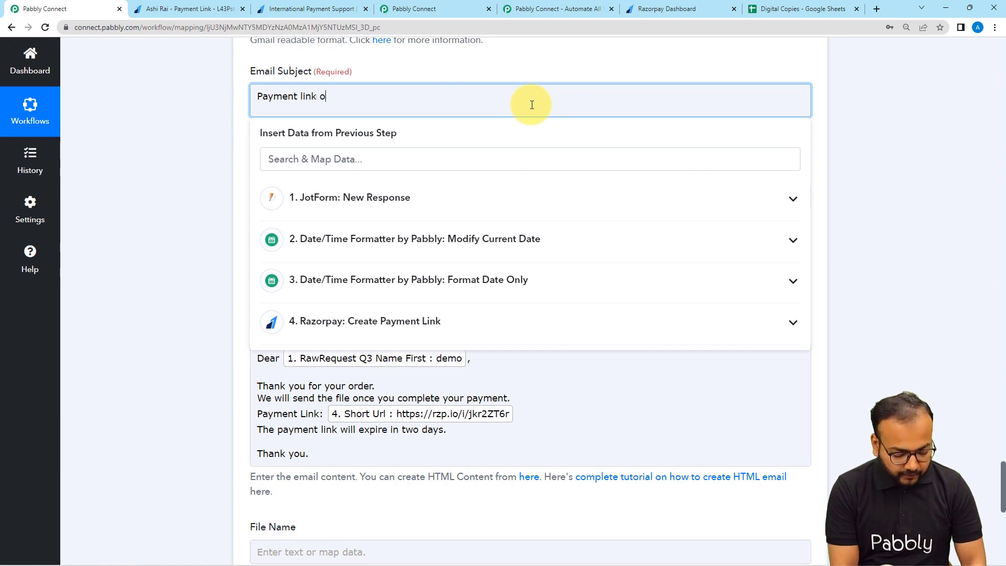
left_click(456, 208)
scroll(461, 310, "down", 7)
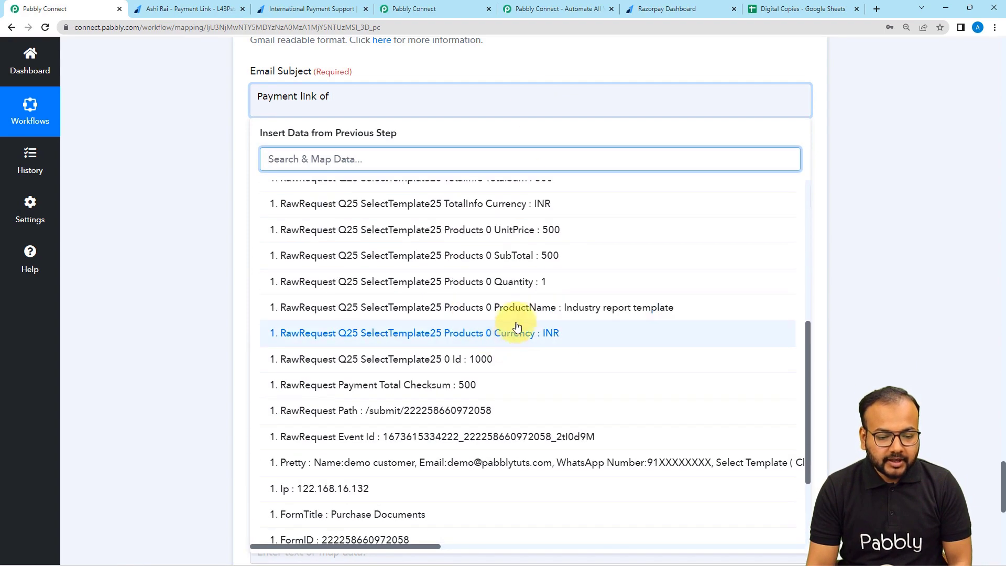
left_click(514, 307)
left_click(200, 211)
scroll(200, 212, "down", 3)
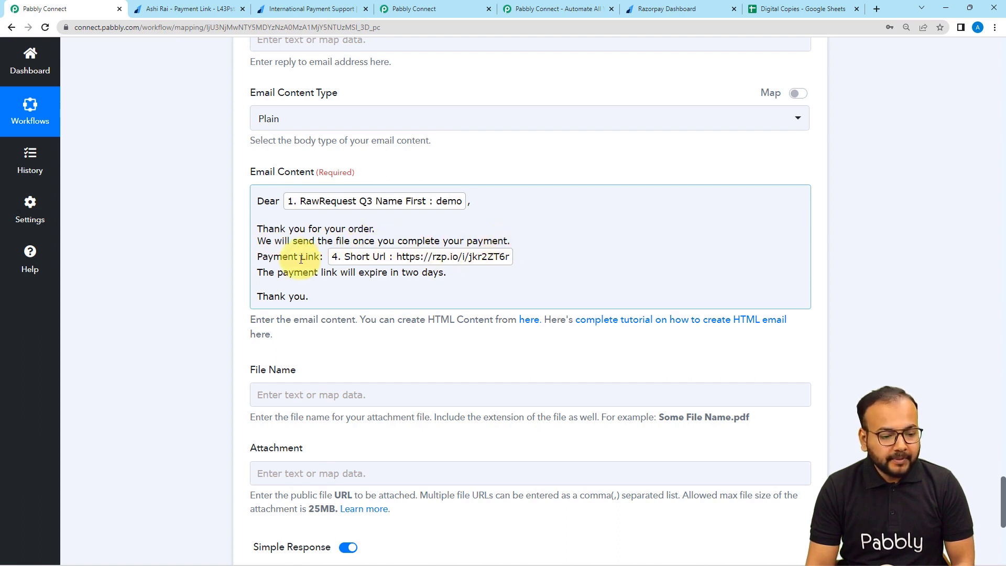
Remap the body's Payment Link to the Razorpay step's new Short Url.
left_click(512, 263)
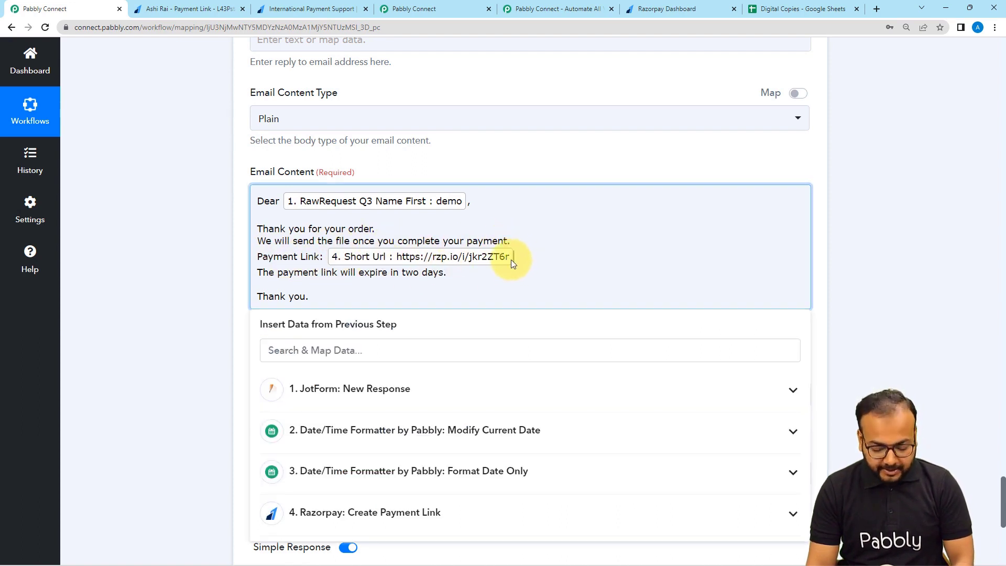
key("BackSpace")
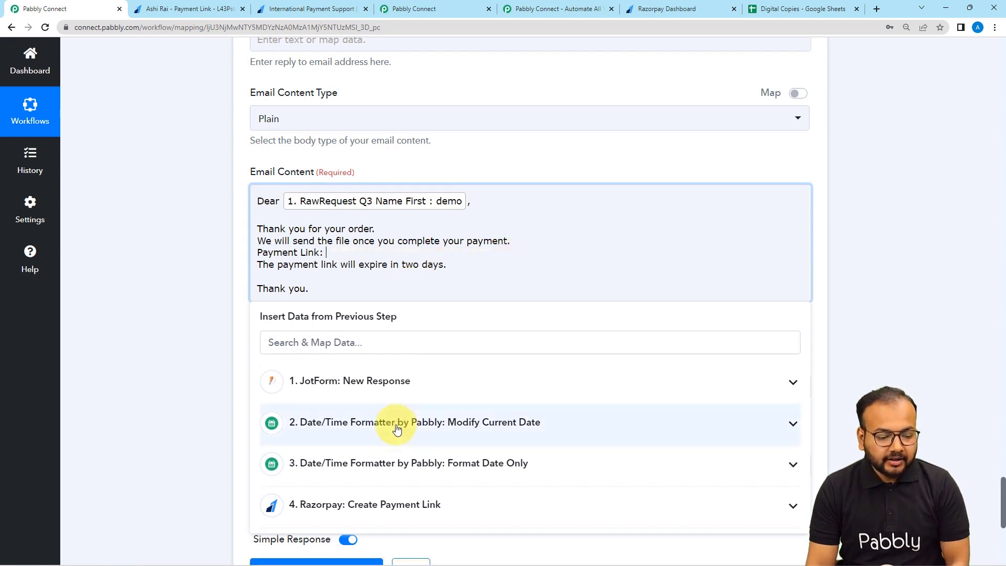
left_click(375, 504)
scroll(375, 512, "down", 10)
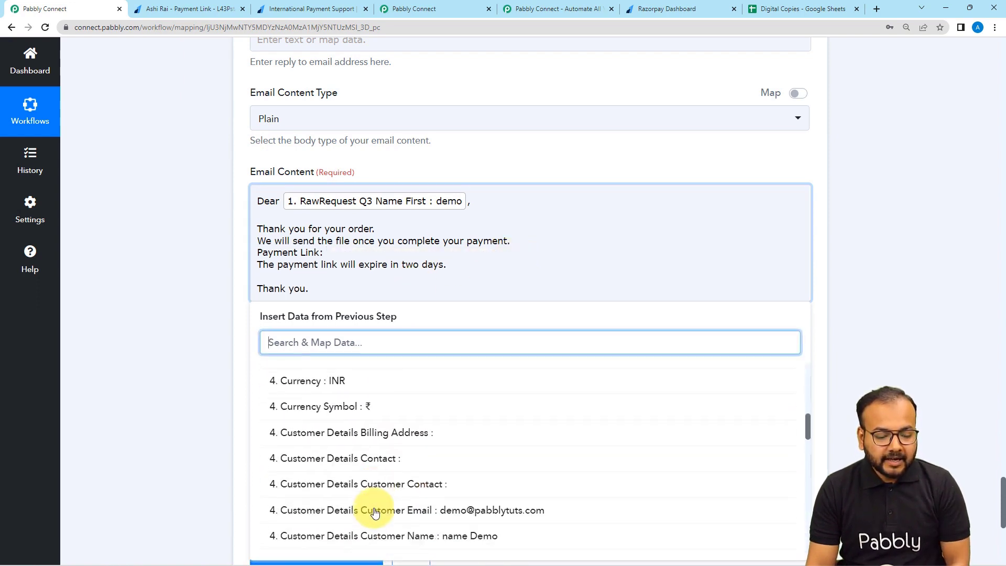
scroll(375, 512, "down", 6)
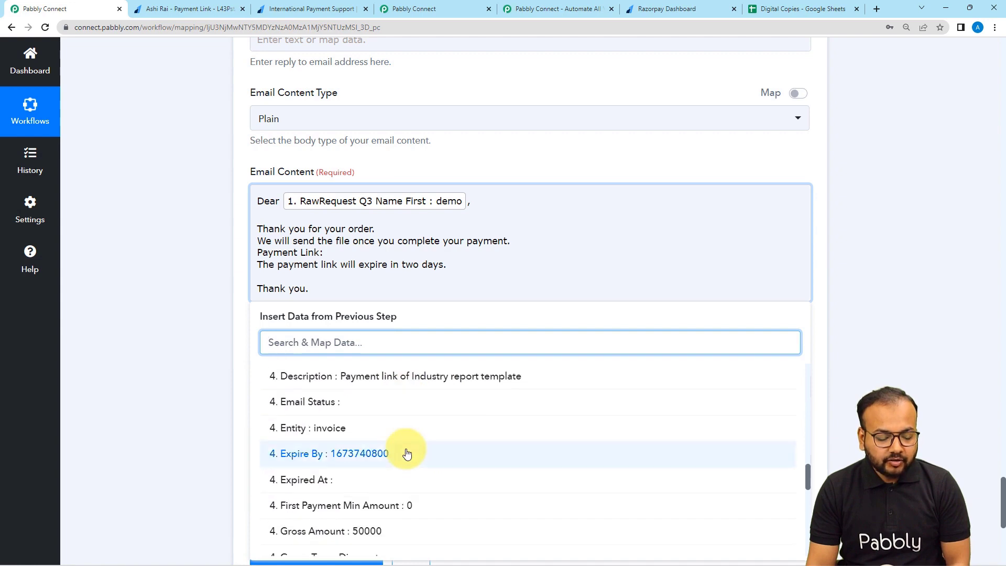
scroll(405, 453, "down", 5)
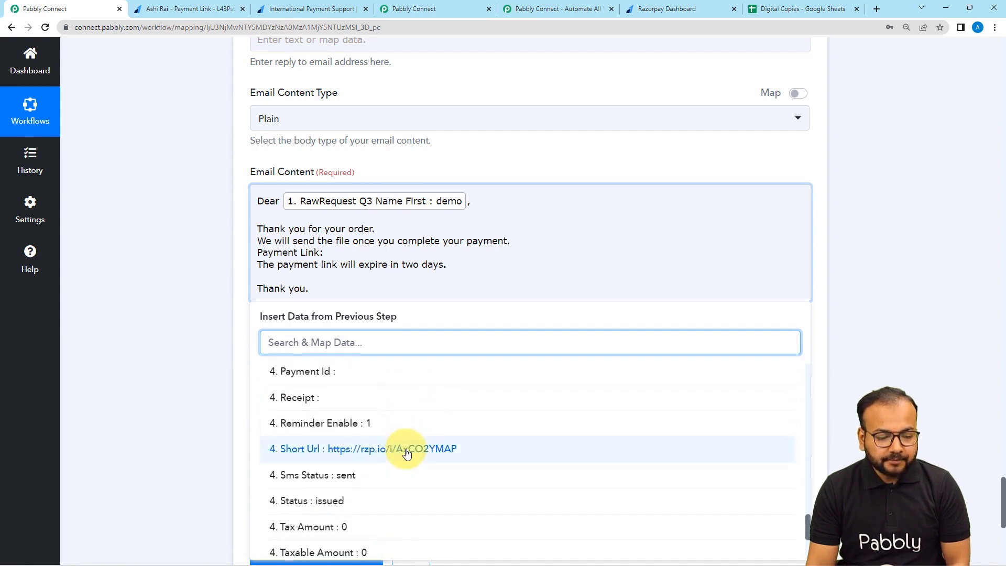
left_click(406, 452)
left_click(197, 316)
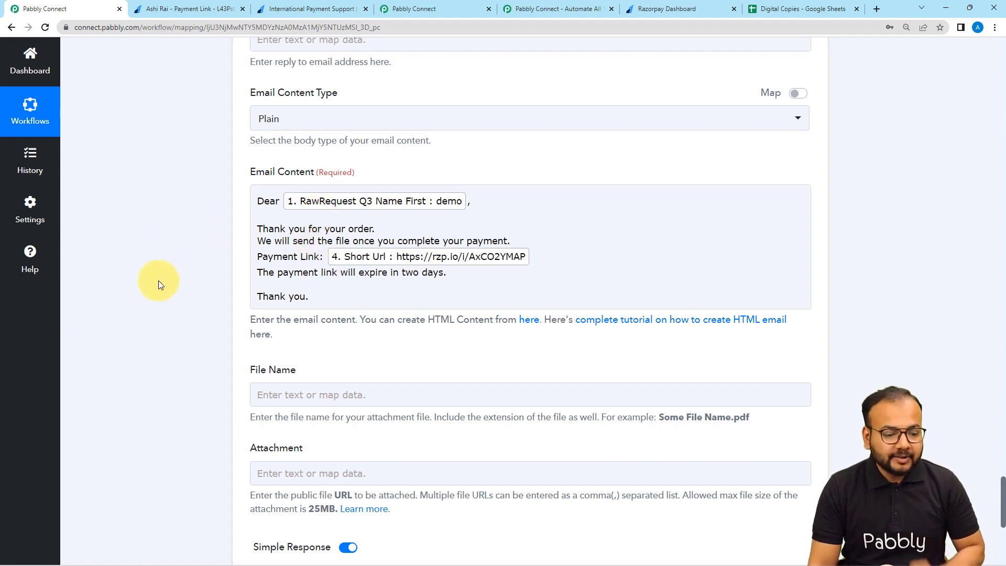
scroll(156, 281, "down", 2)
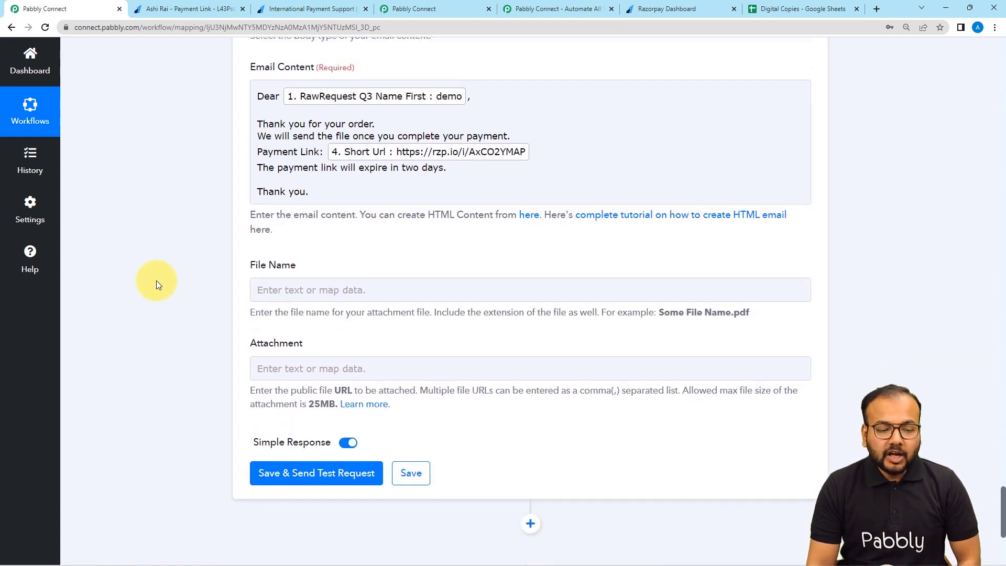
scroll(157, 281, "down", 2)
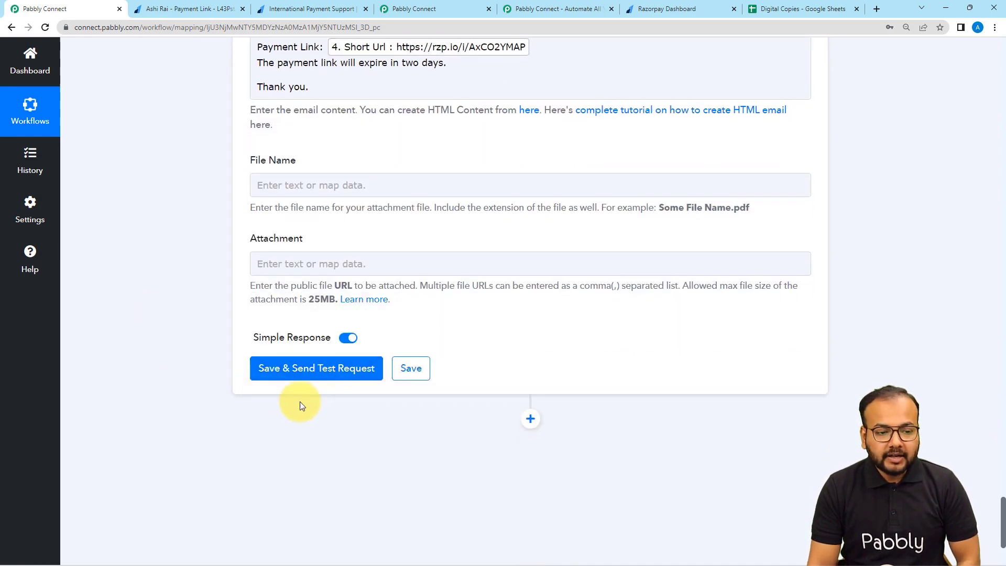
scroll(299, 401, "up", 3)
scroll(307, 224, "up", 7)
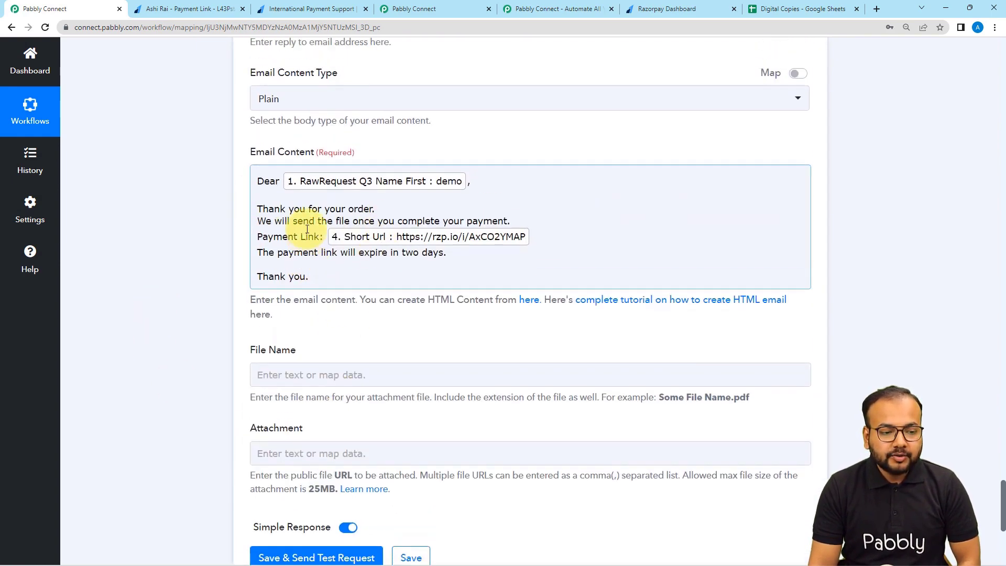
scroll(307, 223, "up", 4)
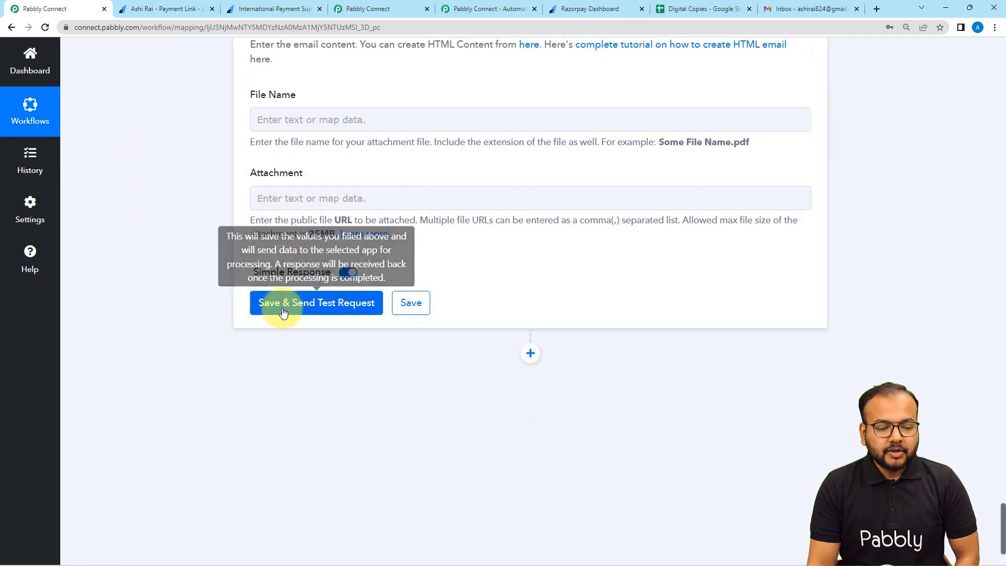
Save the Gmail step and send a test email.
left_click(283, 312)
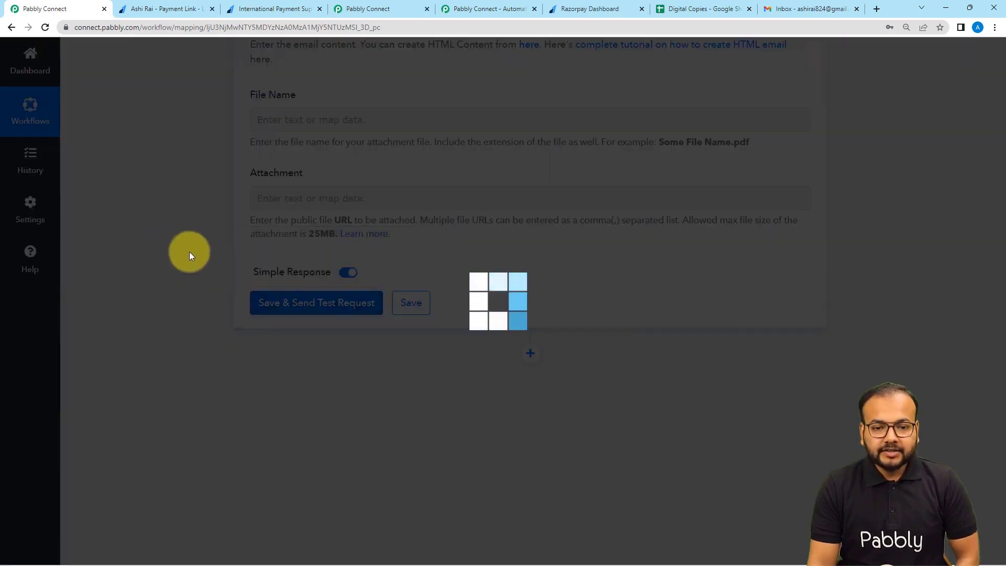
left_click(778, 8)
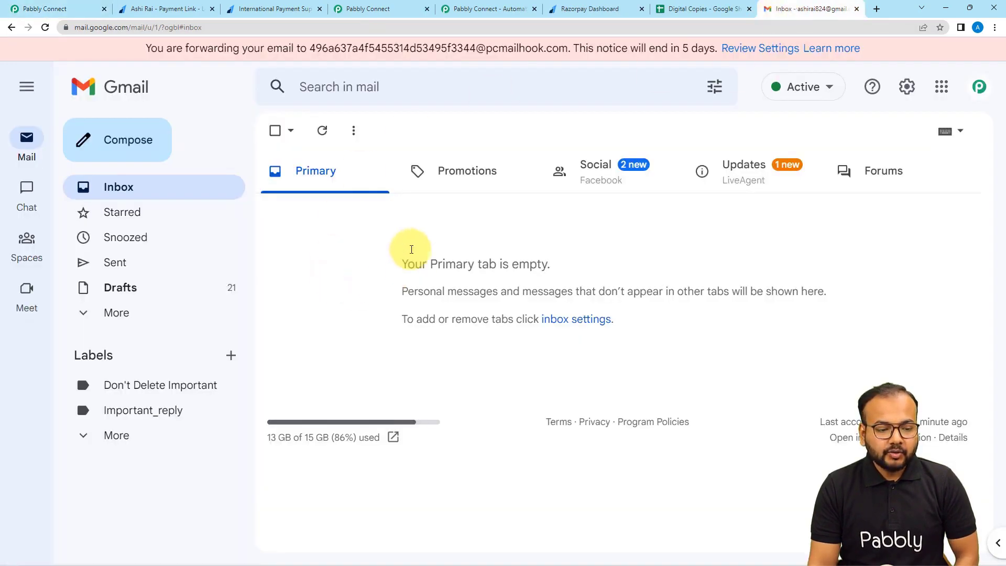
left_click(36, 9)
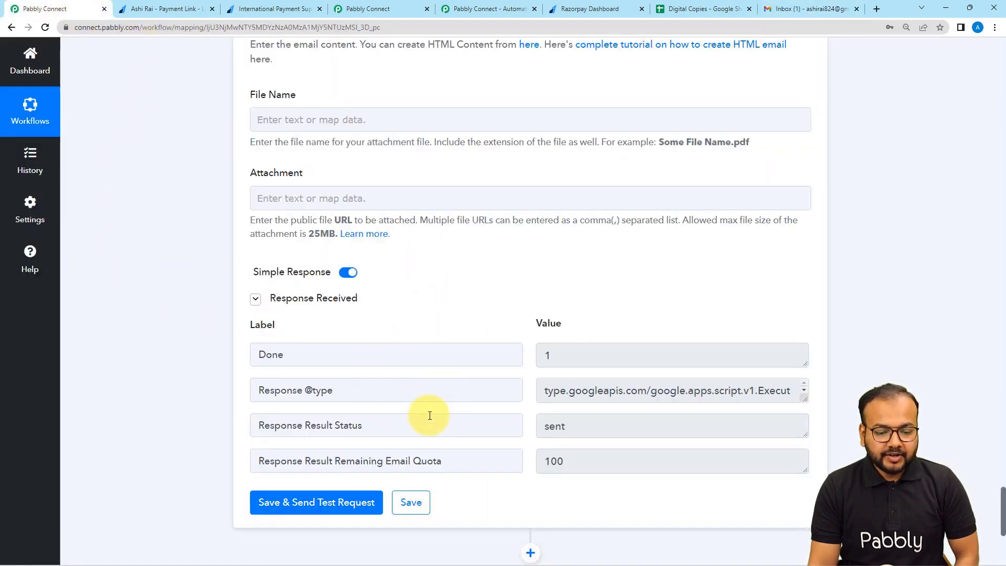
Open the 'Payment link of Industry report template' email and its INR 500.00 payment link.
left_click(808, 15)
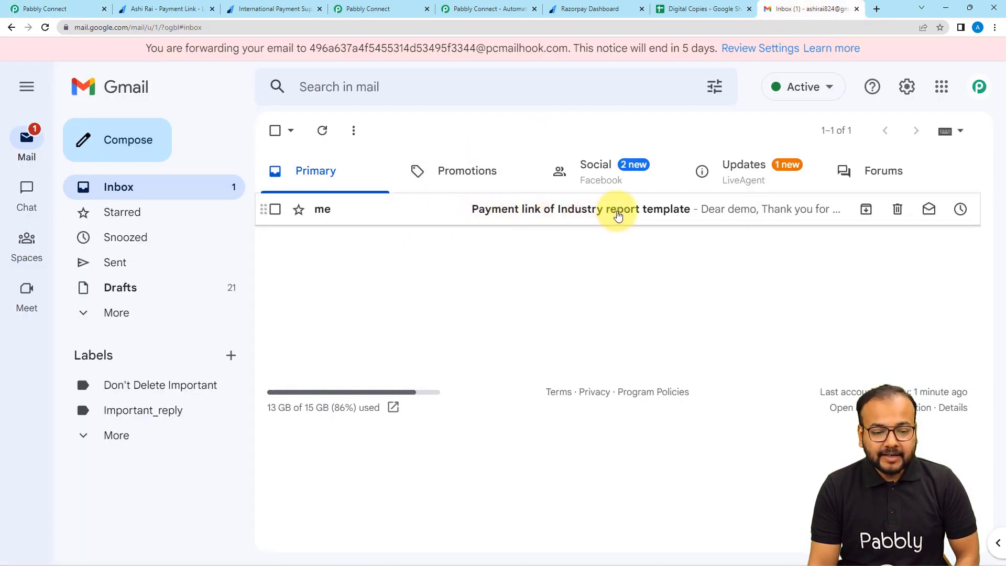
left_click(638, 215)
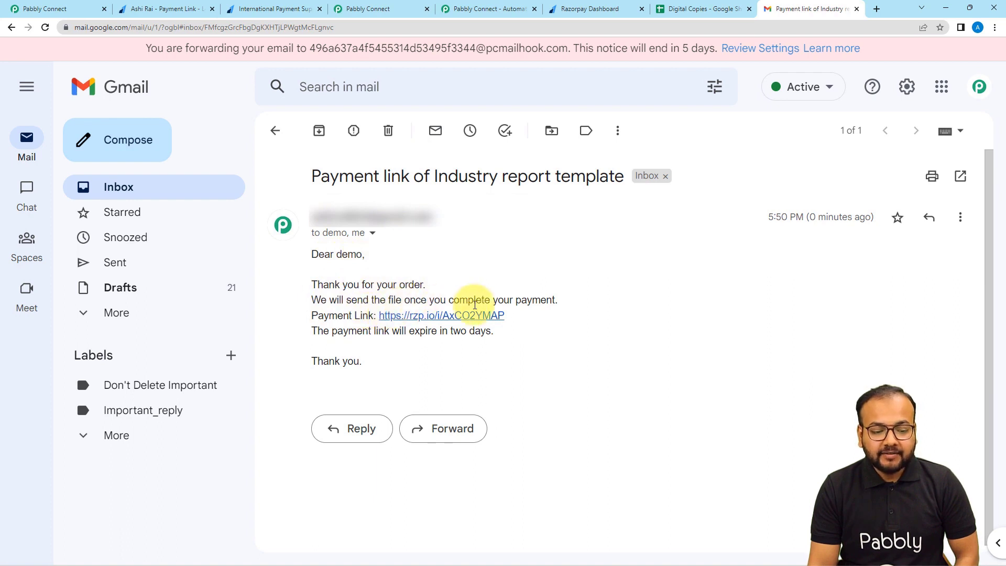
left_click(427, 316)
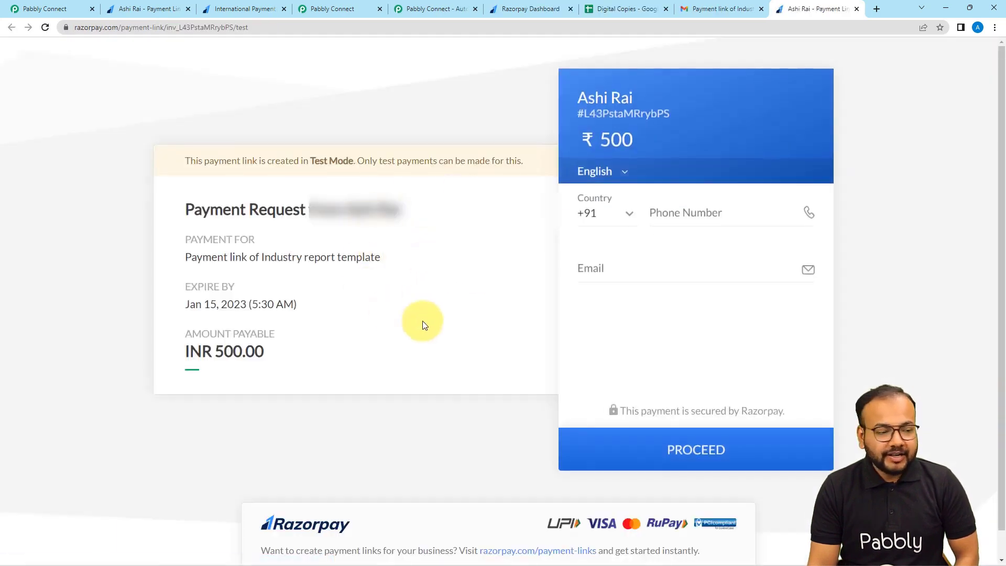
left_click(706, 8)
Back in Pabbly, collapse the Gmail test's Response Received details.
left_click(51, 11)
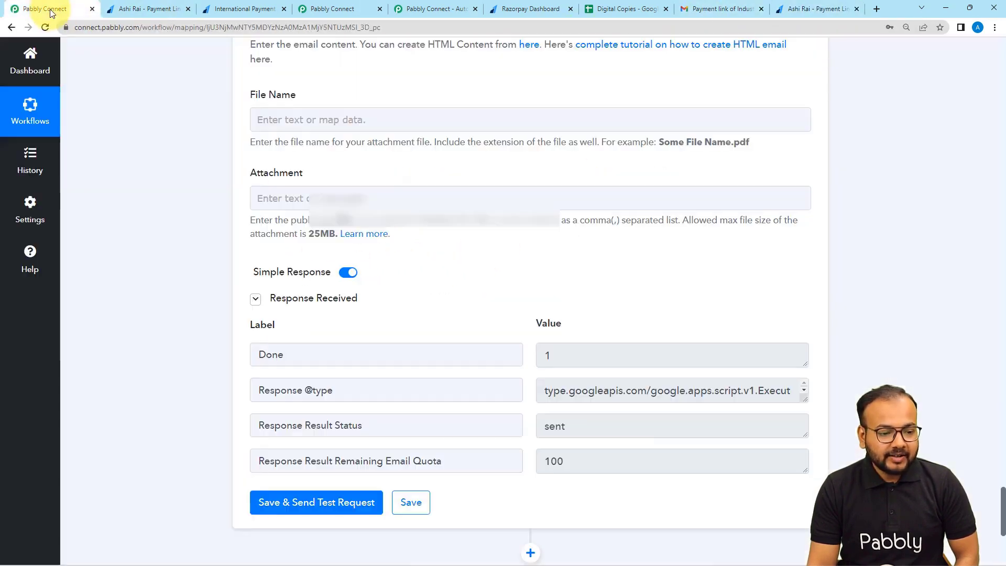
scroll(141, 216, "up", 6)
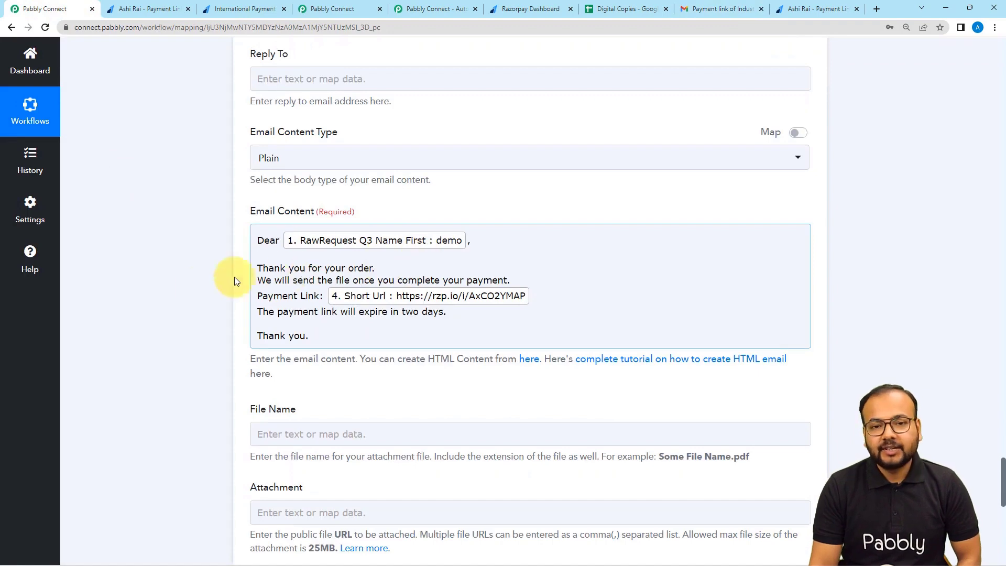
scroll(169, 292, "down", 5)
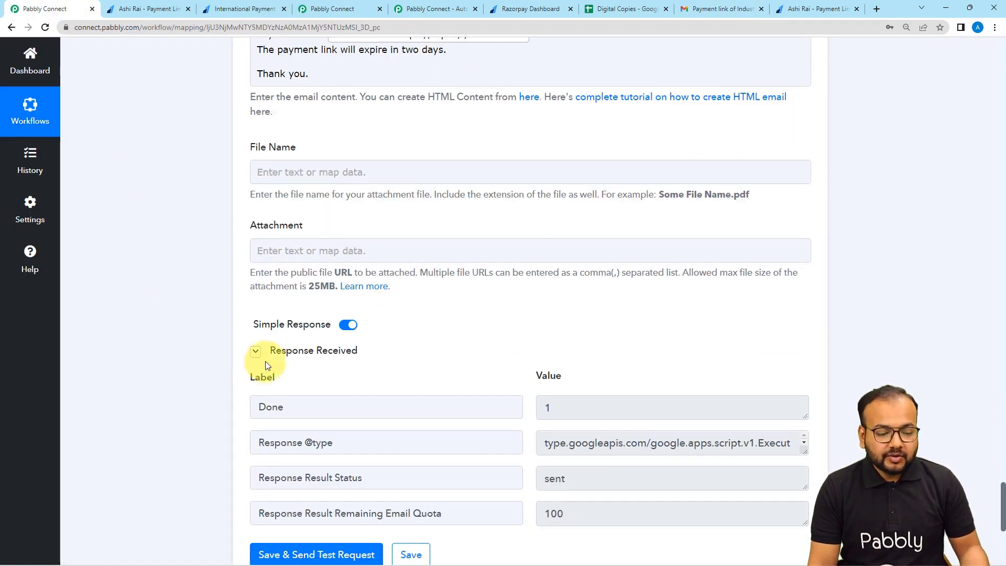
left_click(276, 355)
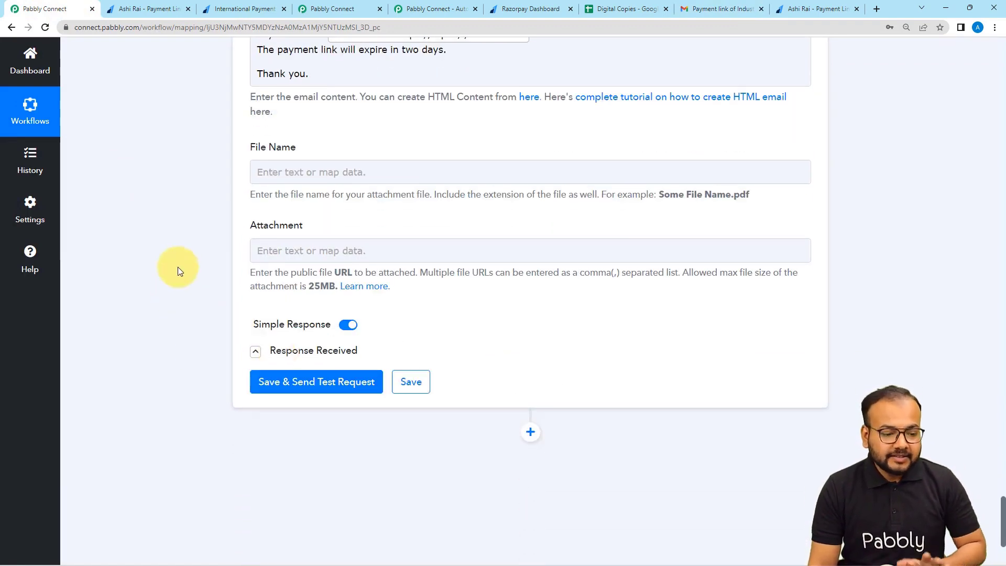
scroll(178, 267, "up", 4)
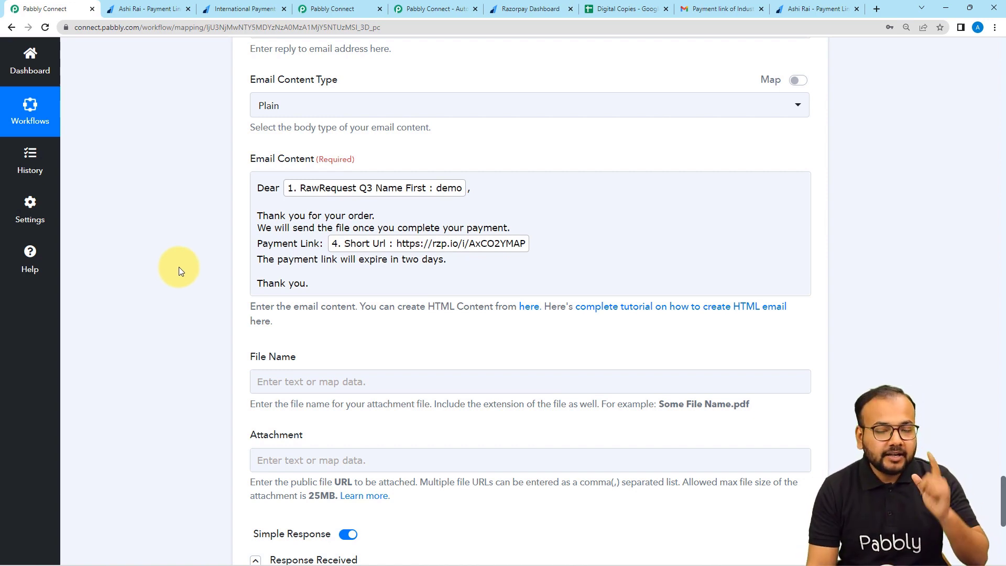
left_click(310, 12)
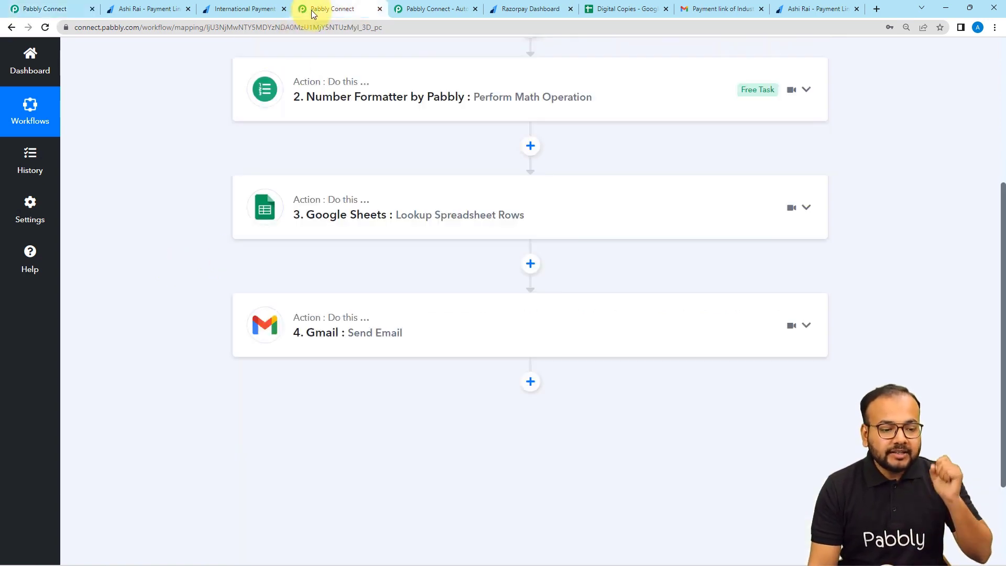
scroll(205, 188, "up", 5)
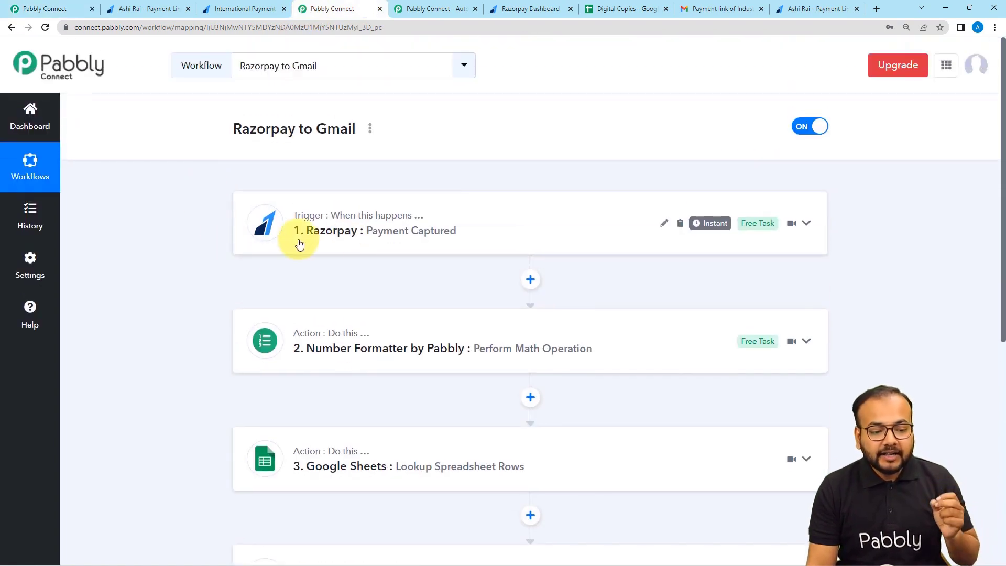
left_click(299, 243)
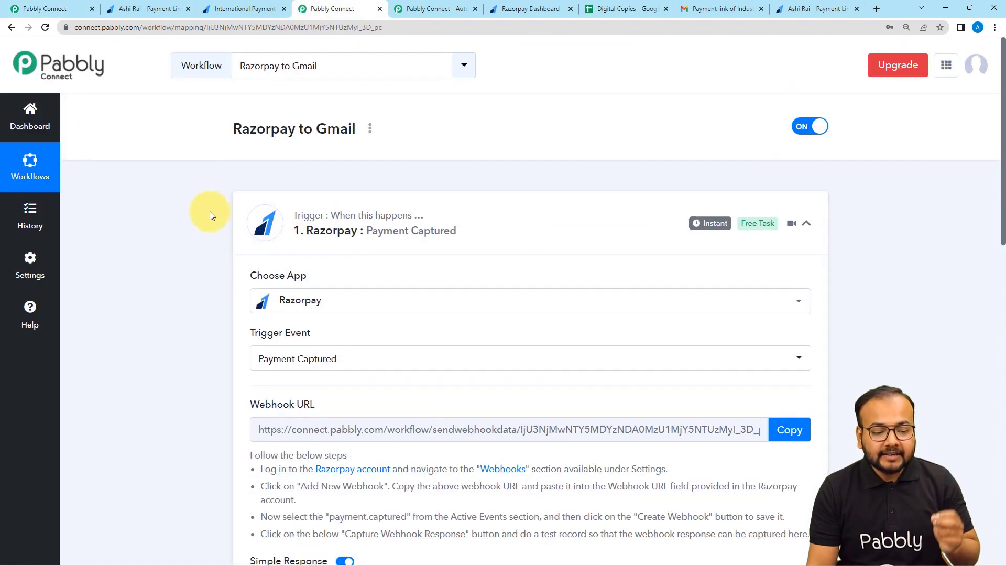
scroll(210, 212, "down", 2)
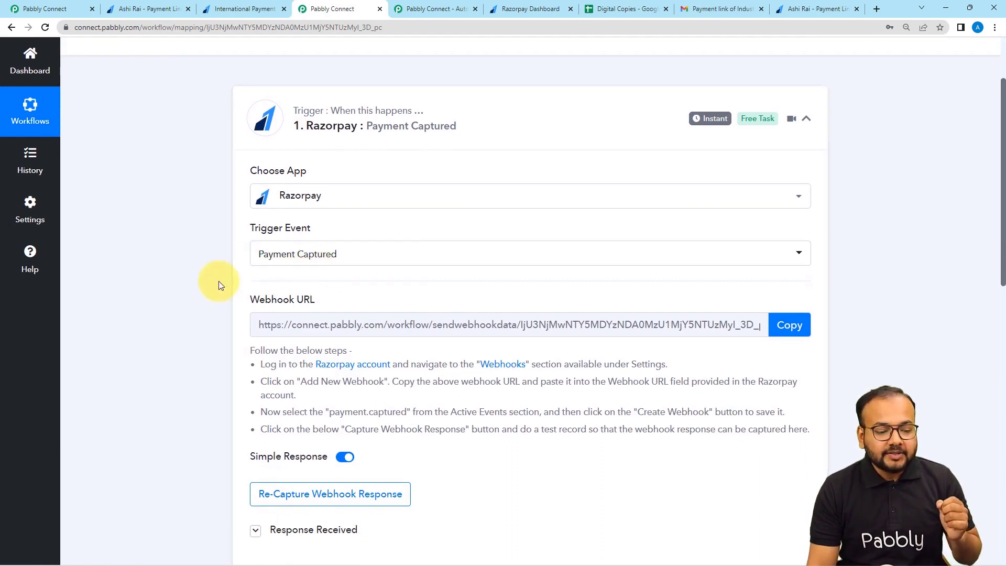
scroll(218, 281, "down", 1)
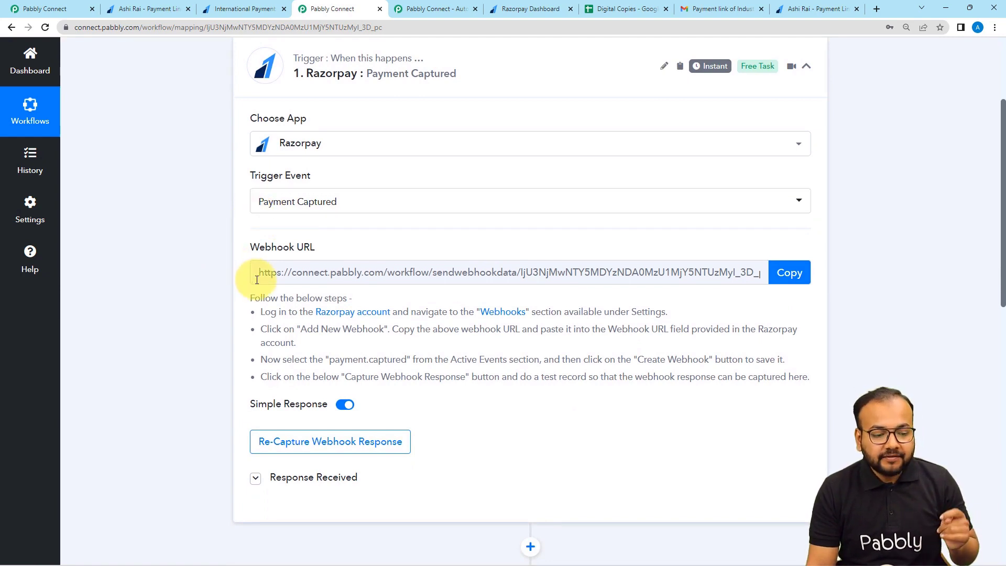
scroll(262, 283, "down", 2)
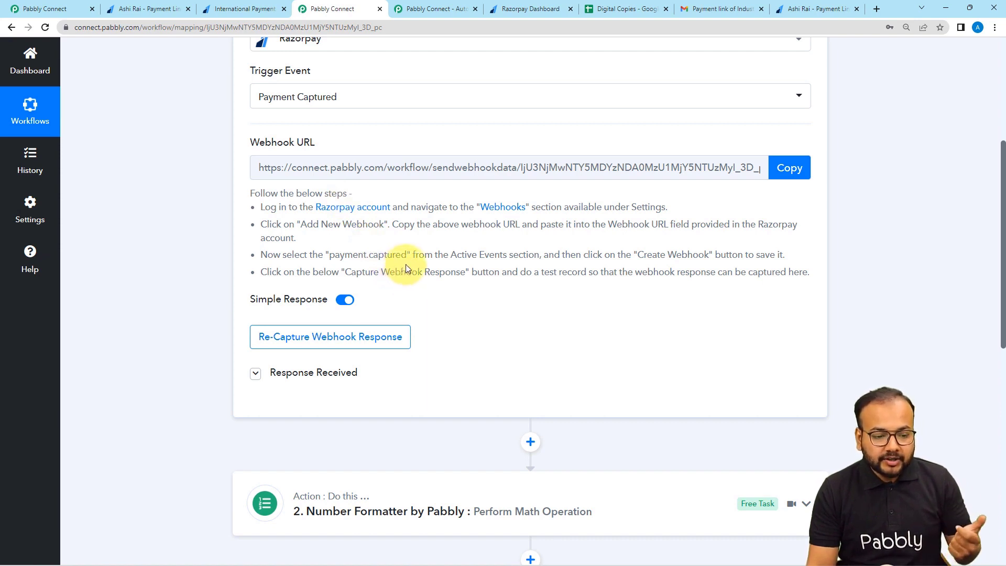
Start a new webhook under Razorpay Settings > Webhooks.
left_click(532, 11)
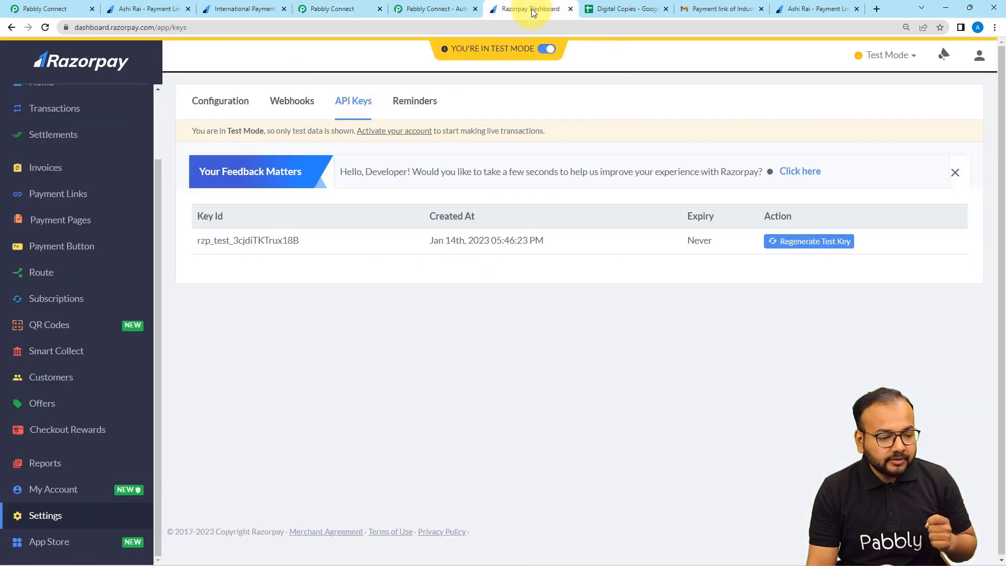
left_click(45, 518)
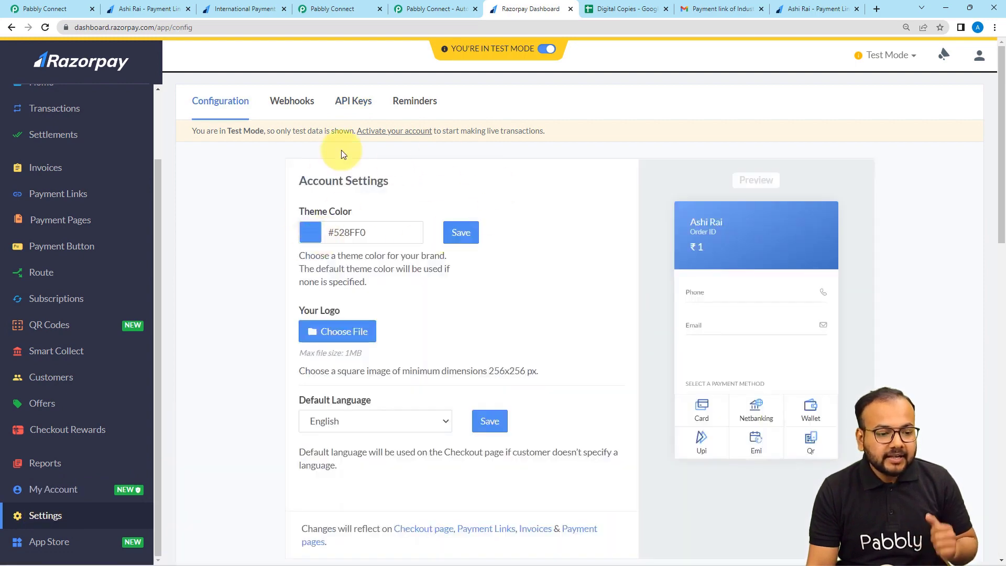
left_click(296, 103)
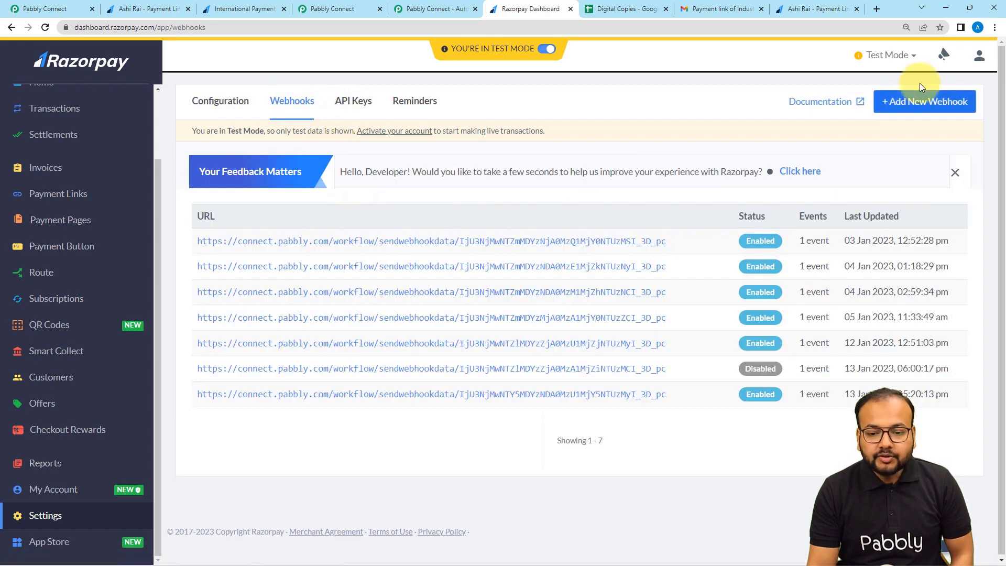
left_click(942, 111)
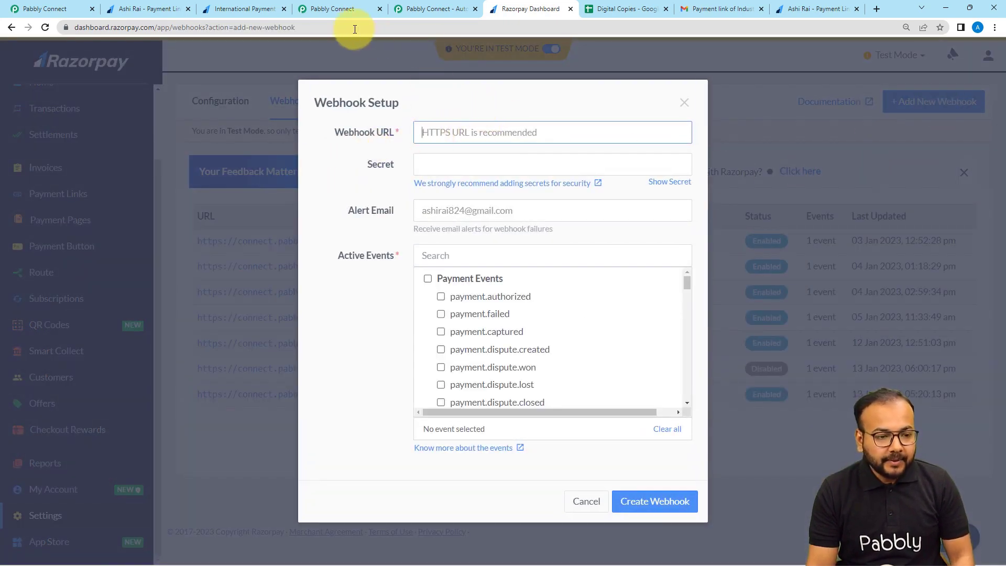
Paste the Pabbly trigger's webhook URL into the Webhook URL field.
left_click(332, 9)
left_click(786, 168)
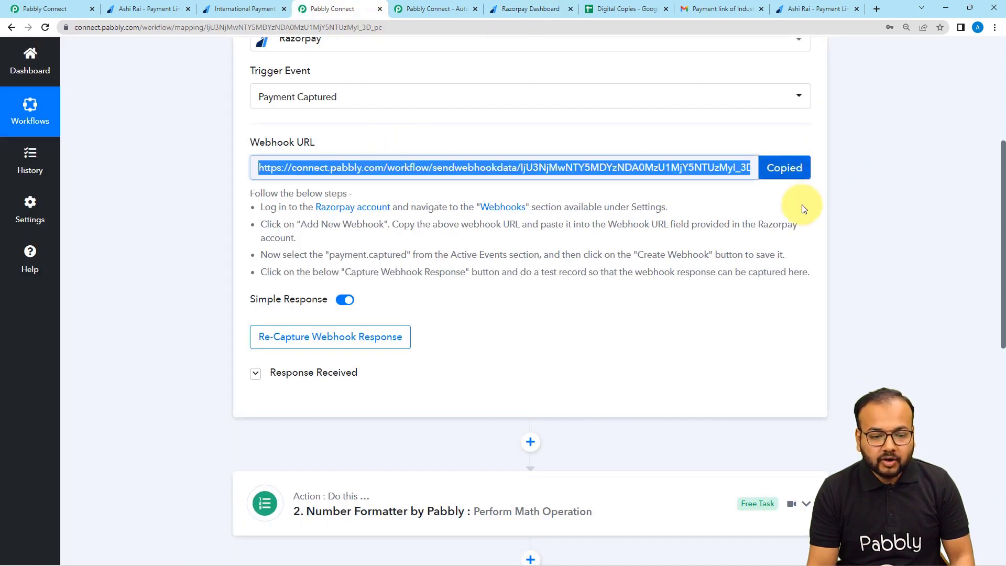
left_click(499, 14)
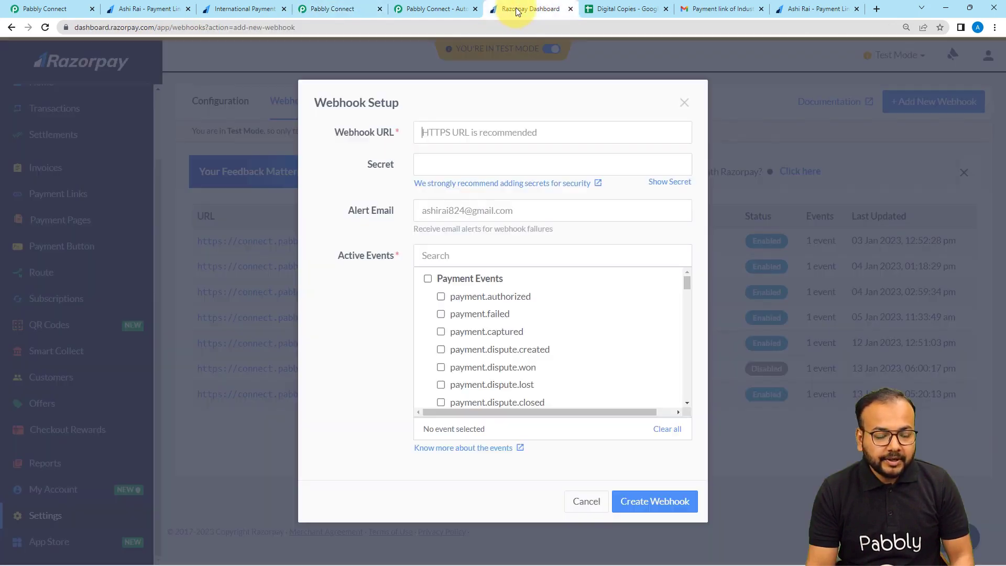
left_click(532, 133)
key("ctrl+v")
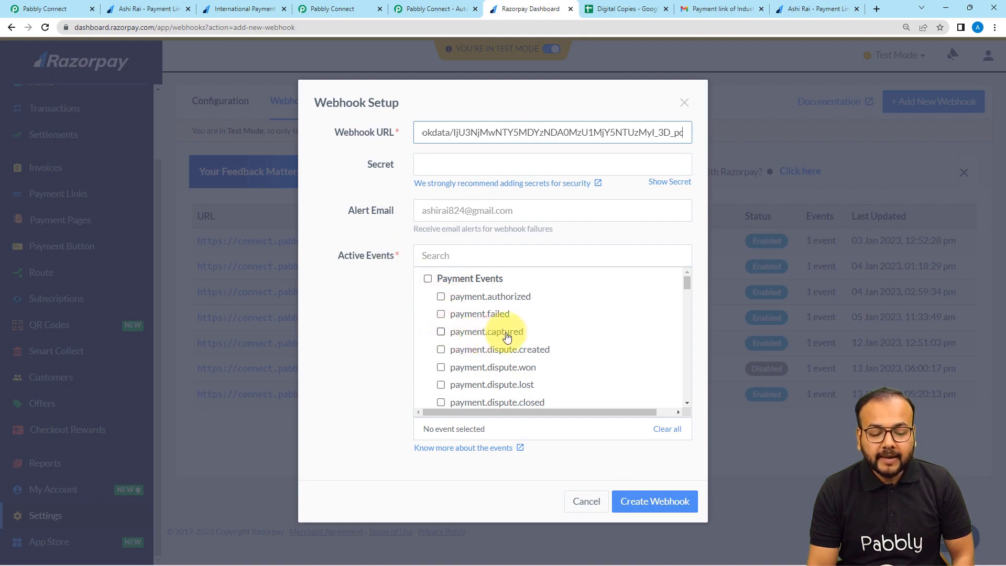
Subscribe to payment.captured and create the webhook, which is refused as a duplicate URL.
left_click(441, 334)
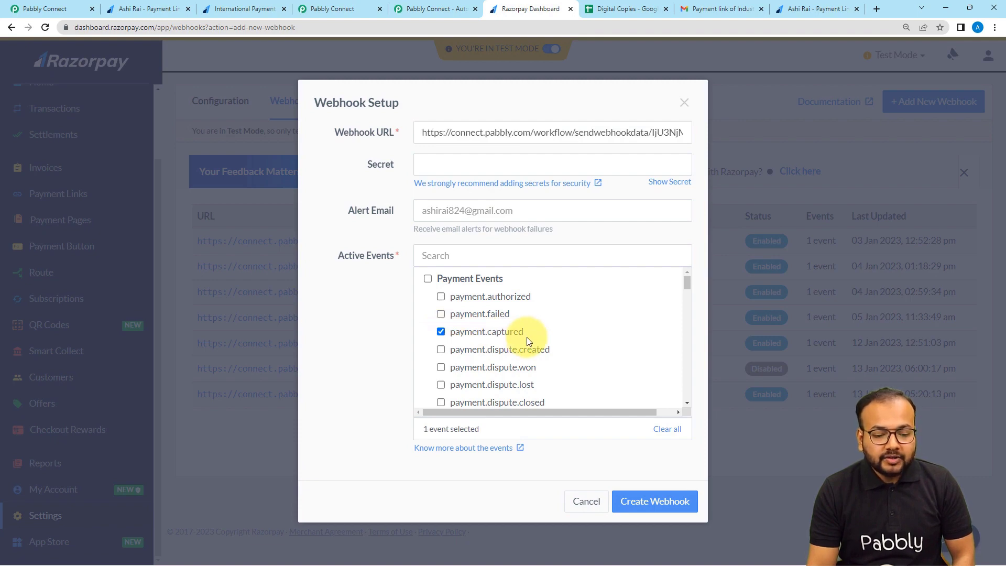
scroll(527, 337, "down", 1)
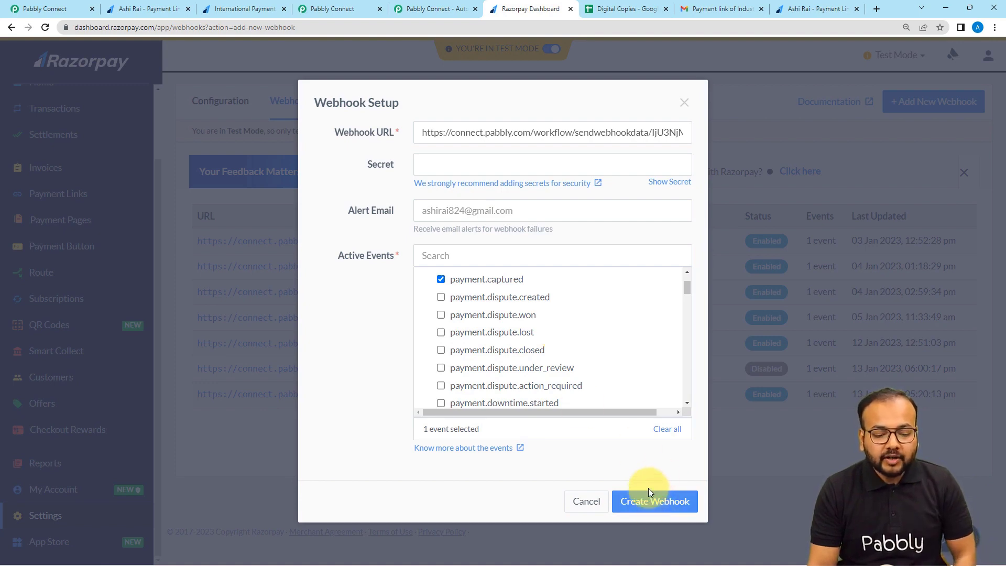
left_click(663, 502)
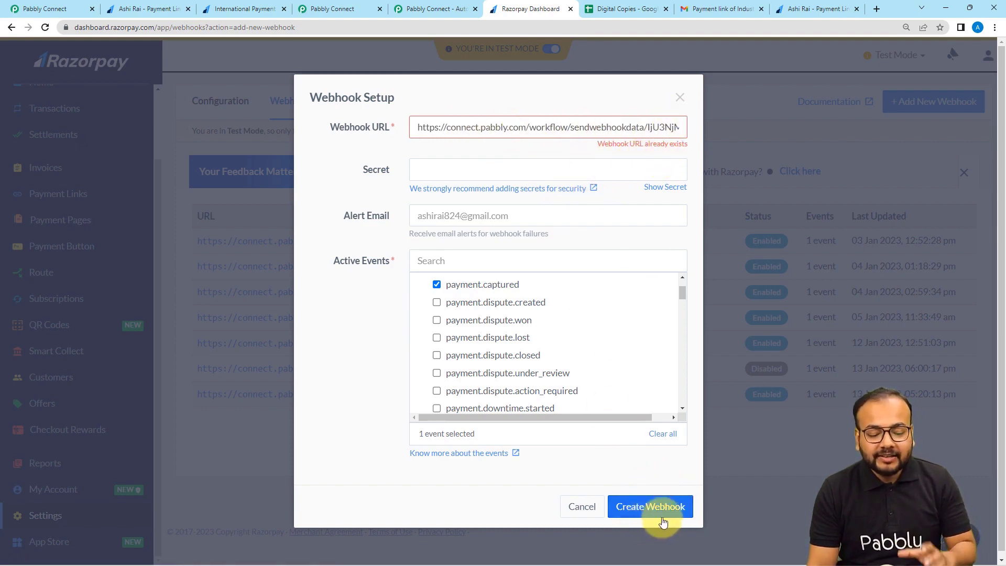
left_click(681, 98)
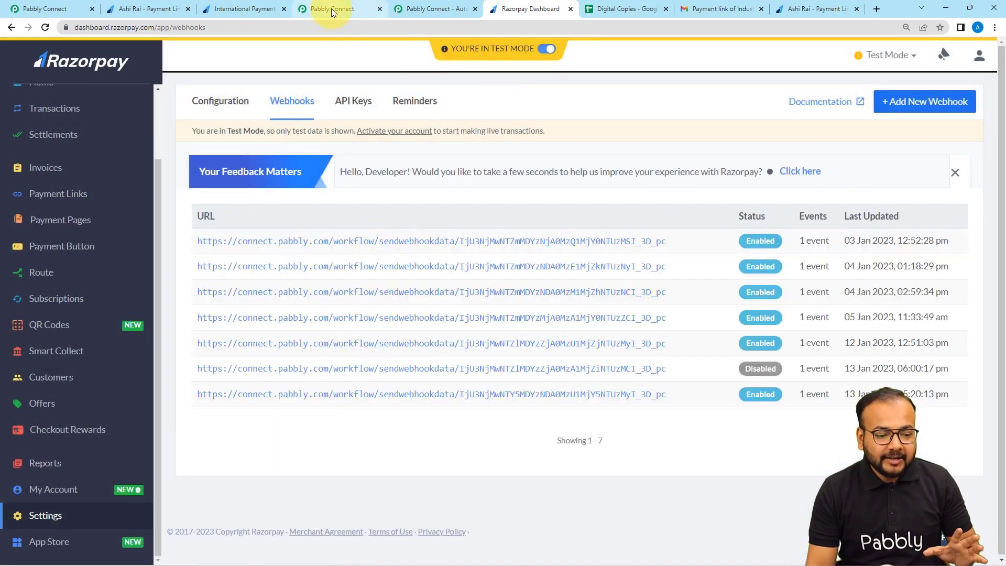
Re-capture the Razorpay trigger's webhook response and return to the INR 500 payment link page.
left_click(333, 9)
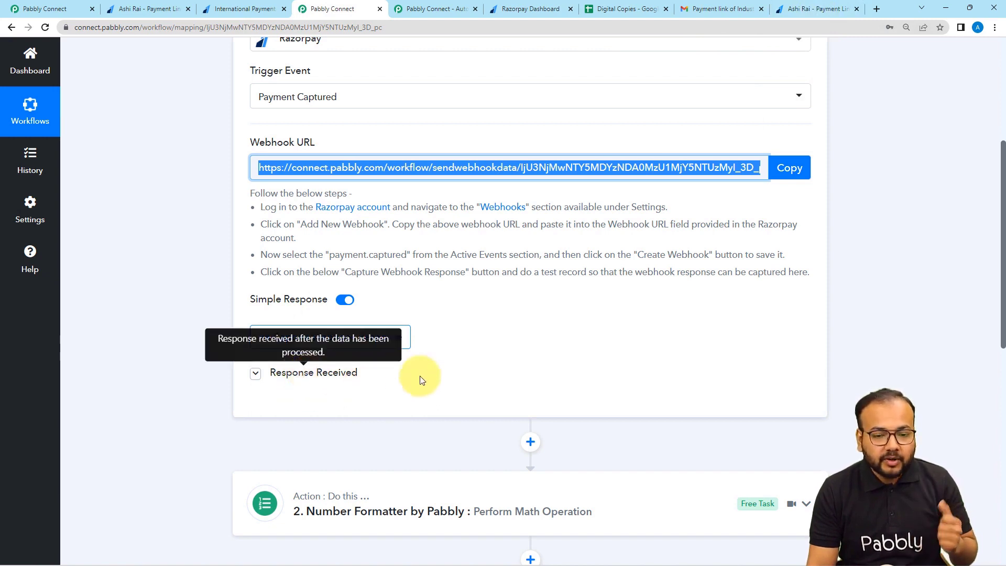
left_click(800, 11)
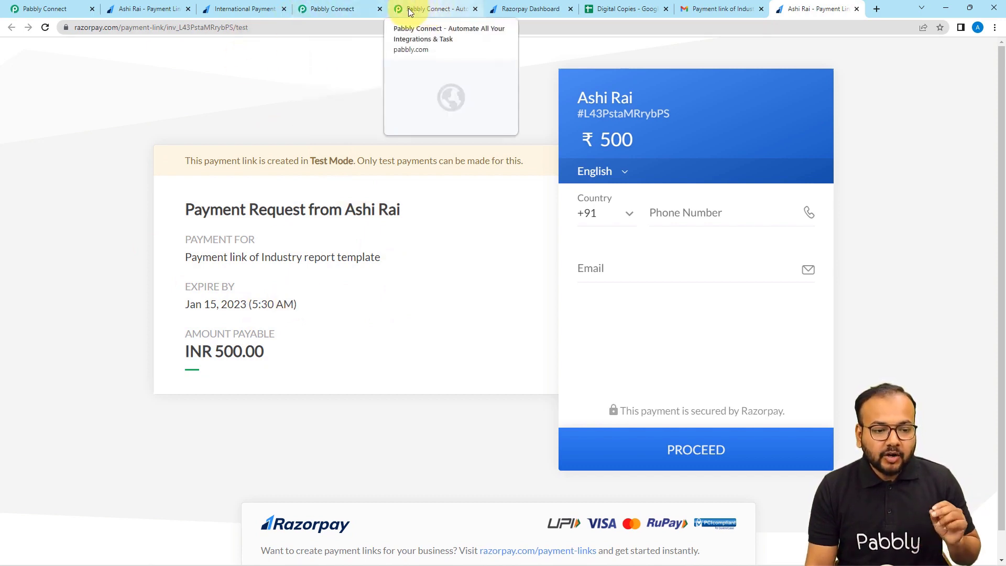
left_click(330, 9)
left_click(303, 347)
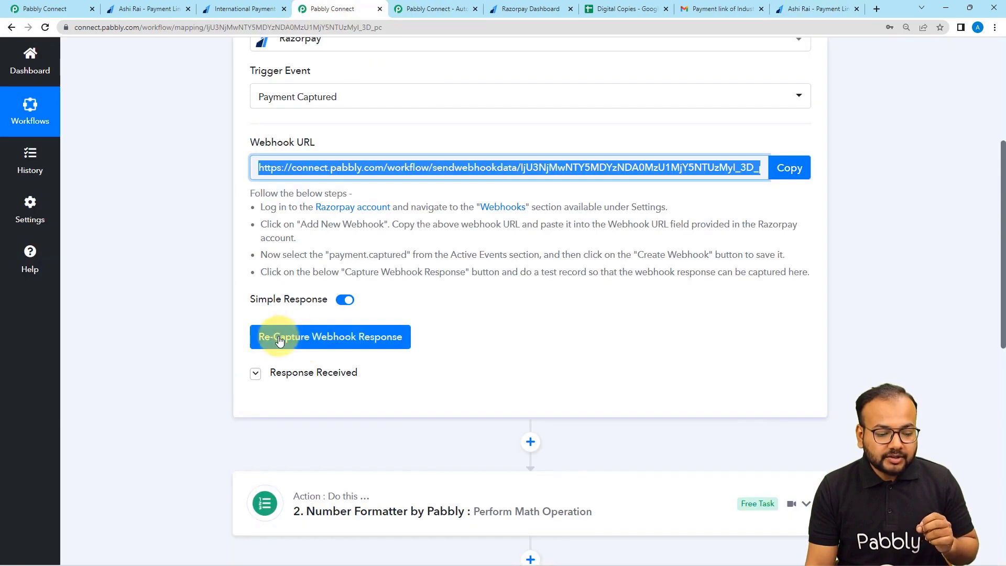
left_click(450, 381)
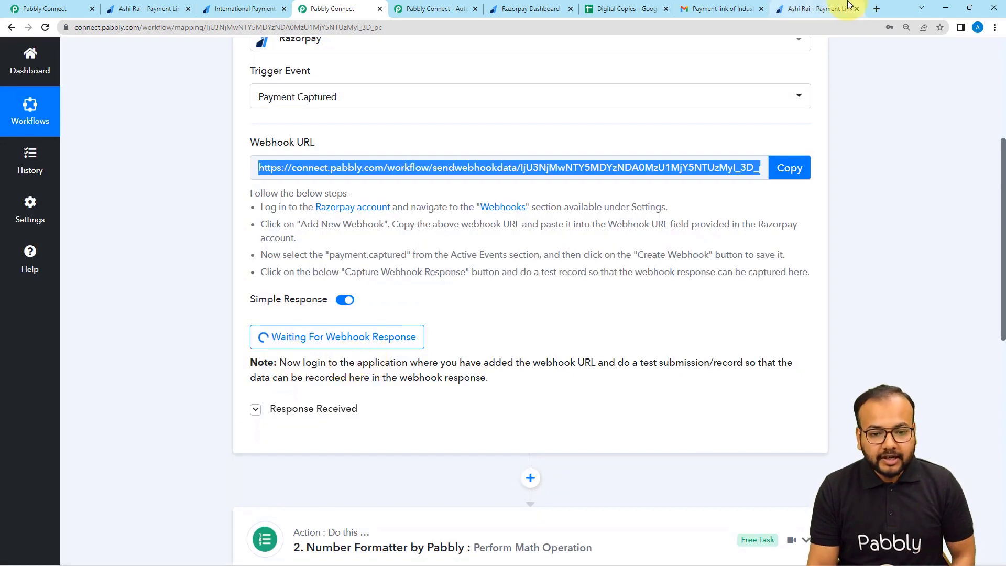
left_click(819, 9)
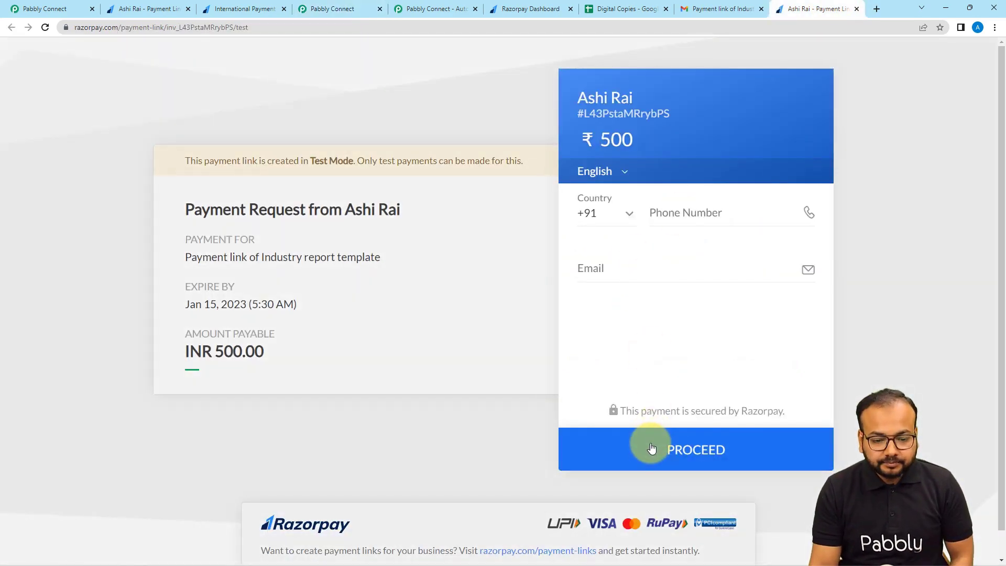
Pay the ₹500 link with the saved test Visa card and its CVV, without saving the card, and mark it successful.
left_click(651, 445)
scroll(675, 427, "down", 2)
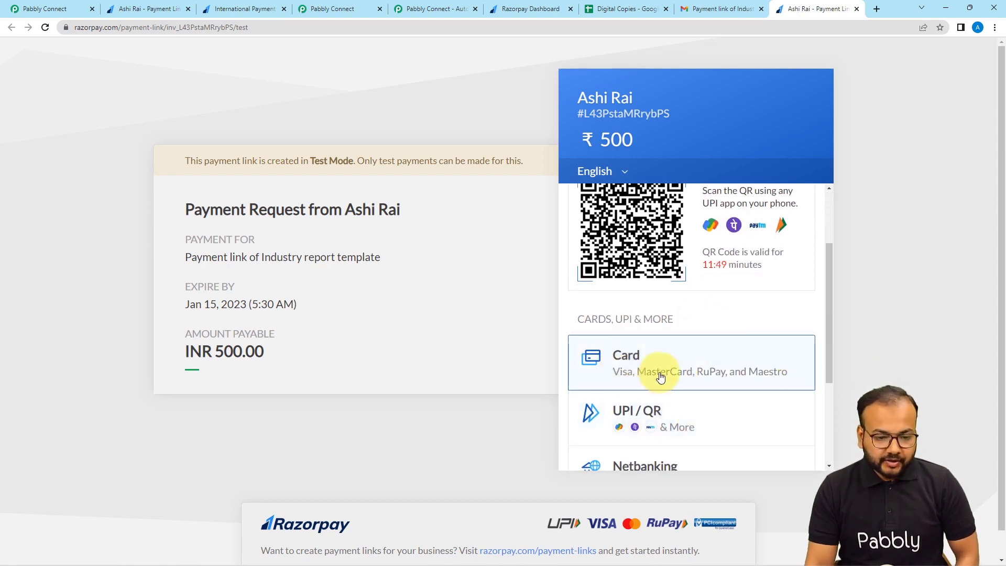
left_click(626, 377)
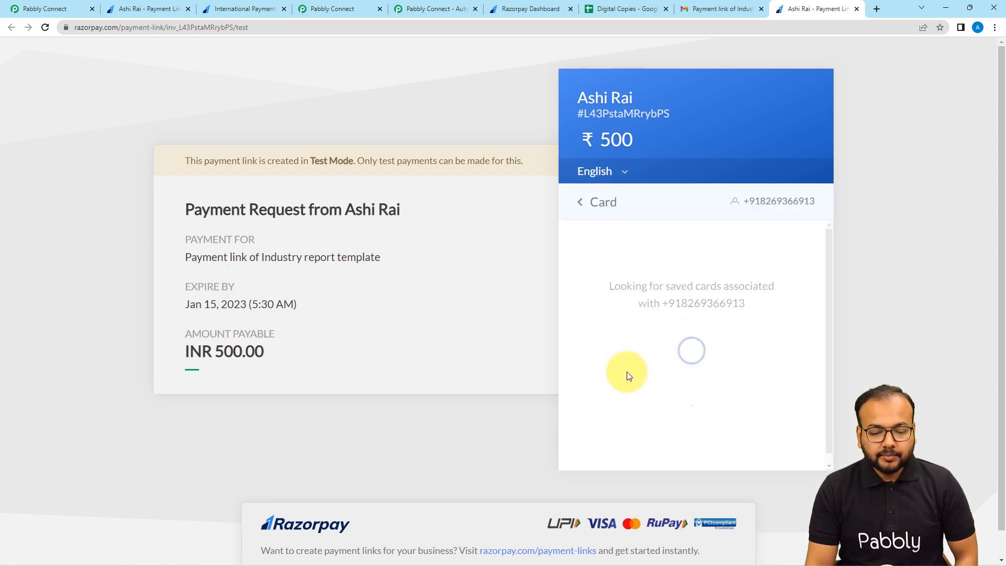
left_click(627, 300)
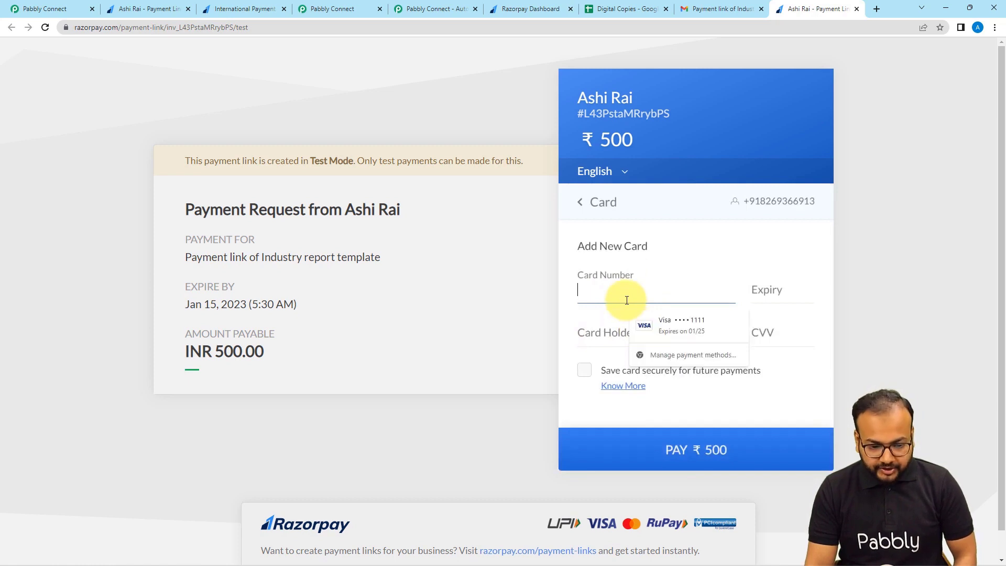
left_click(650, 328)
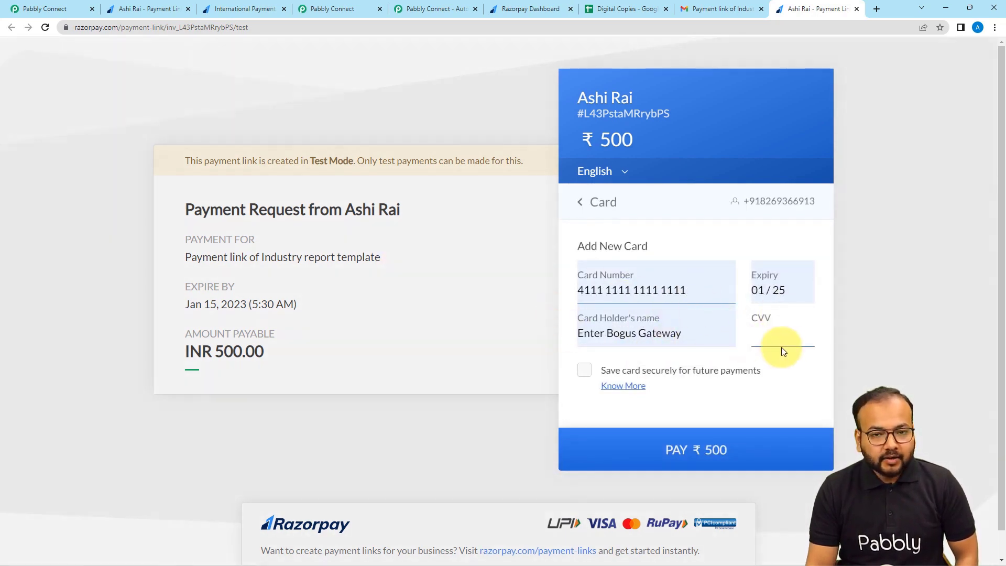
type("111")
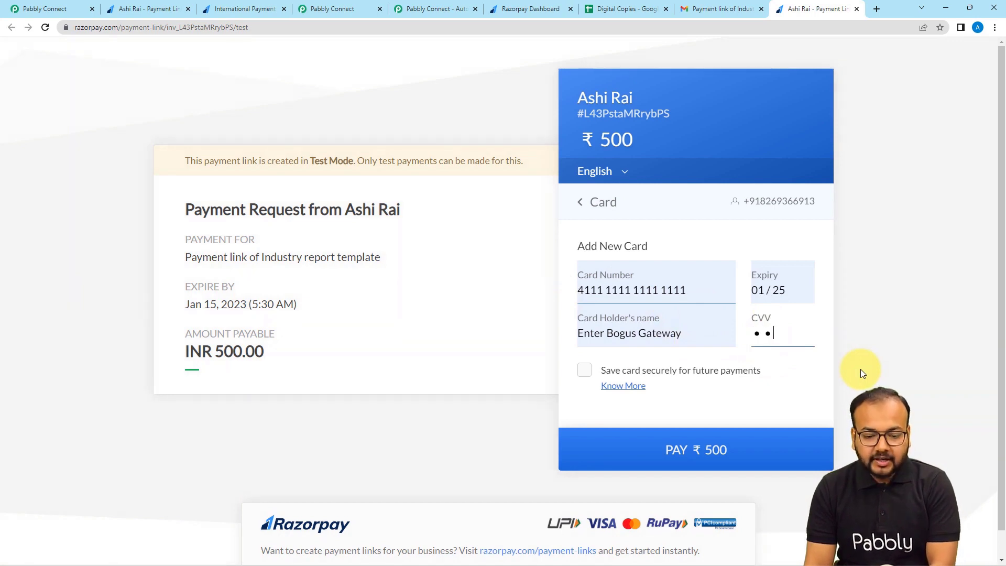
left_click(640, 440)
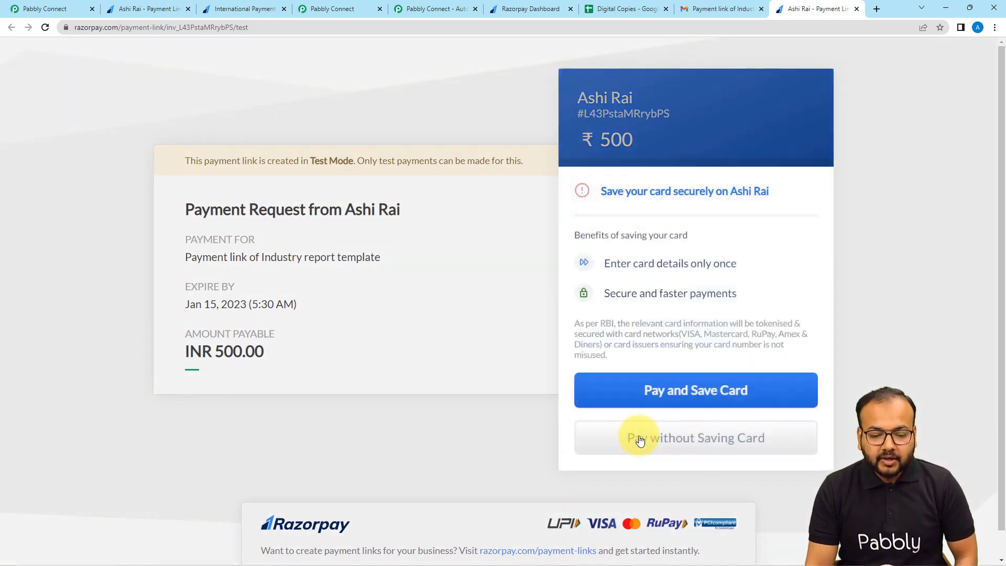
left_click(674, 447)
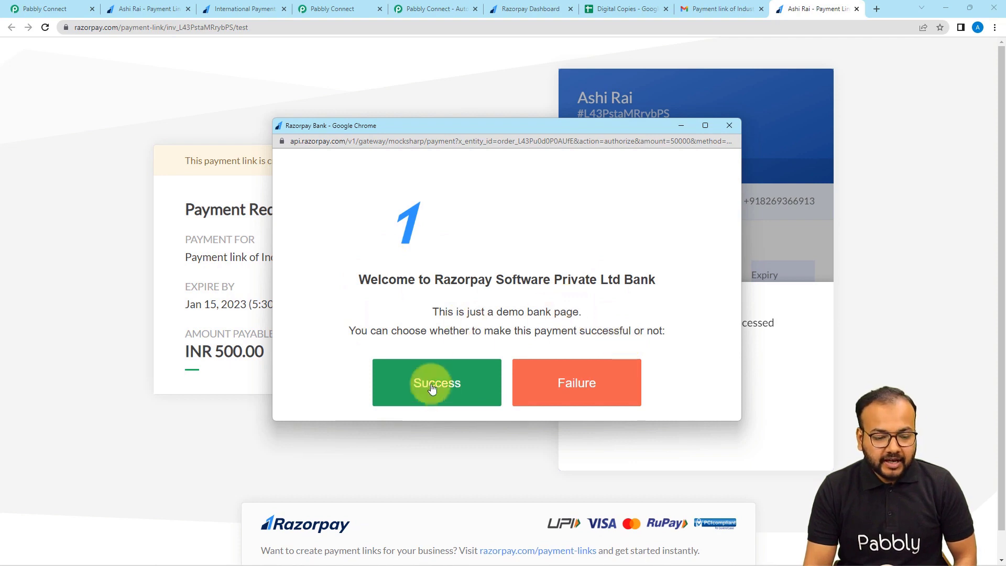
left_click(464, 383)
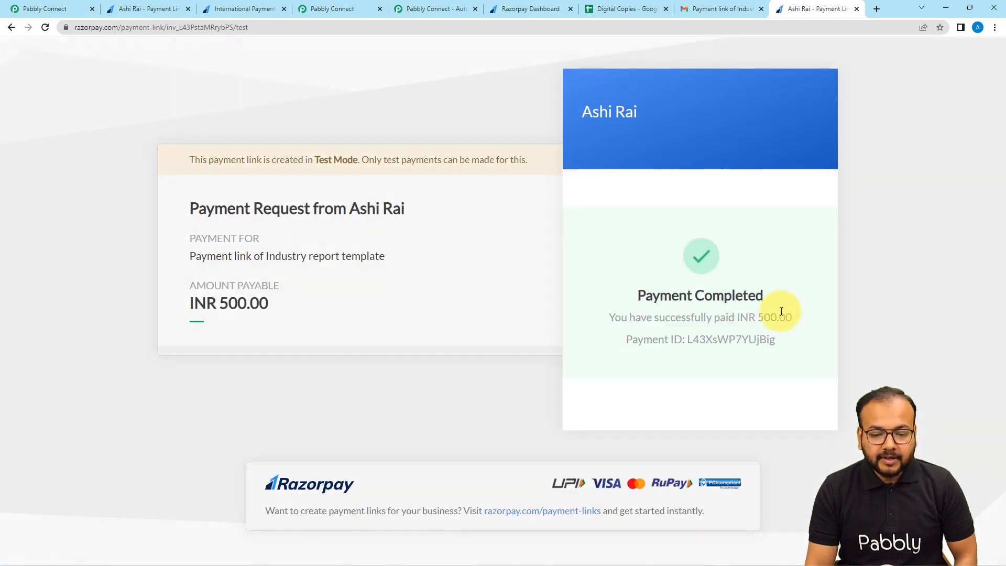
Scroll through the captured payment.captured response to confirm the 50000 INR Visa debit card payment.
left_click(346, 11)
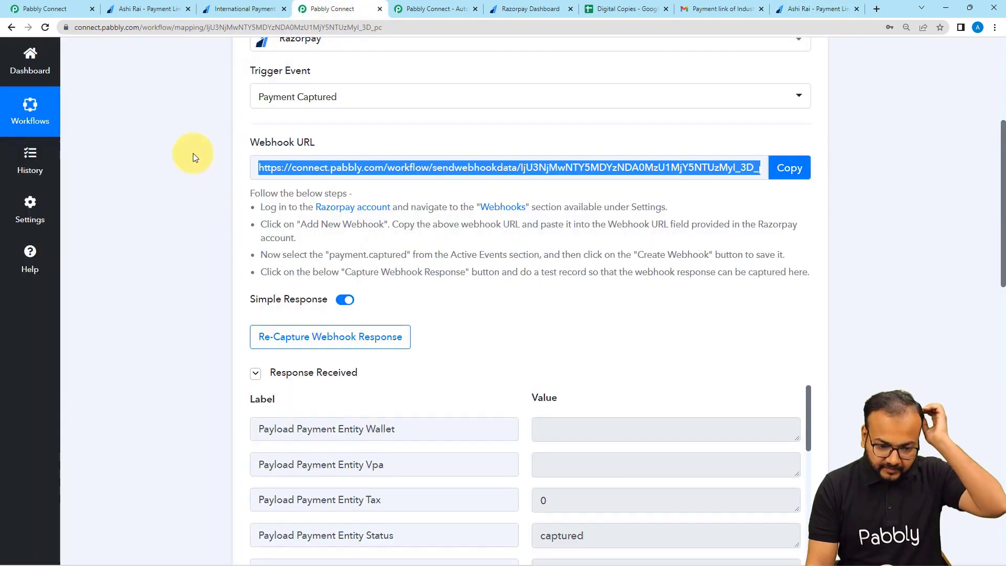
scroll(193, 153, "down", 4)
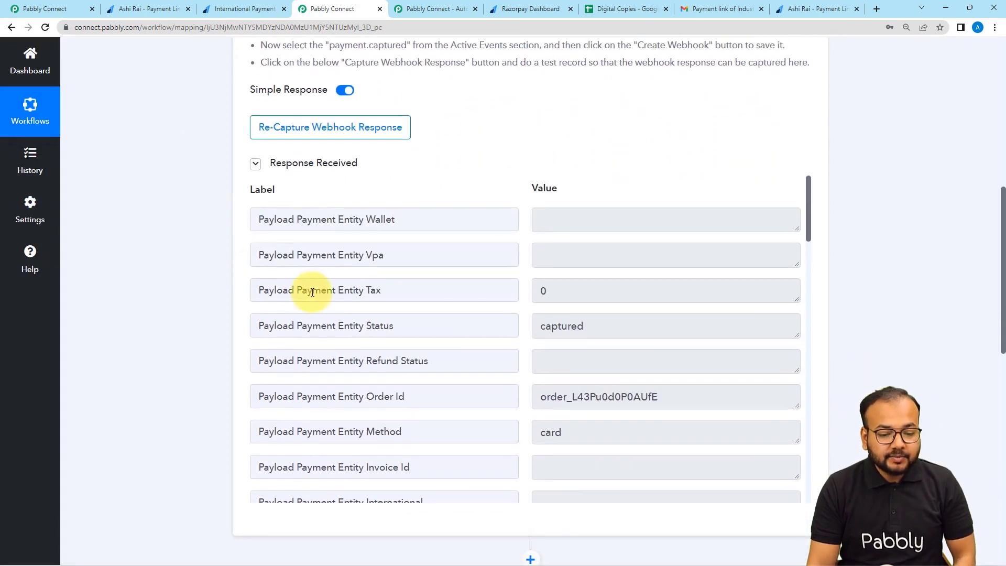
scroll(314, 288, "down", 4)
scroll(354, 292, "down", 8)
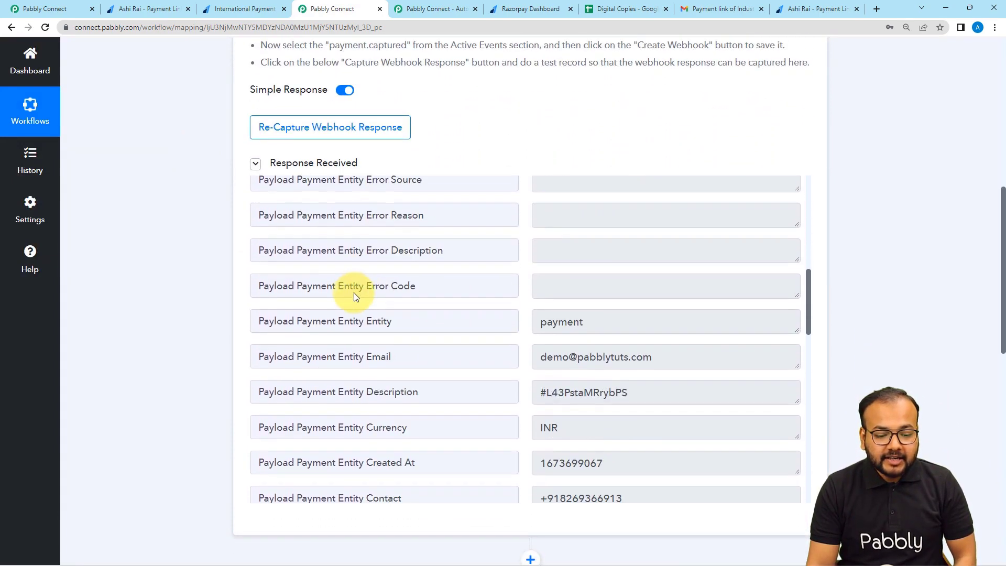
scroll(353, 293, "up", 1)
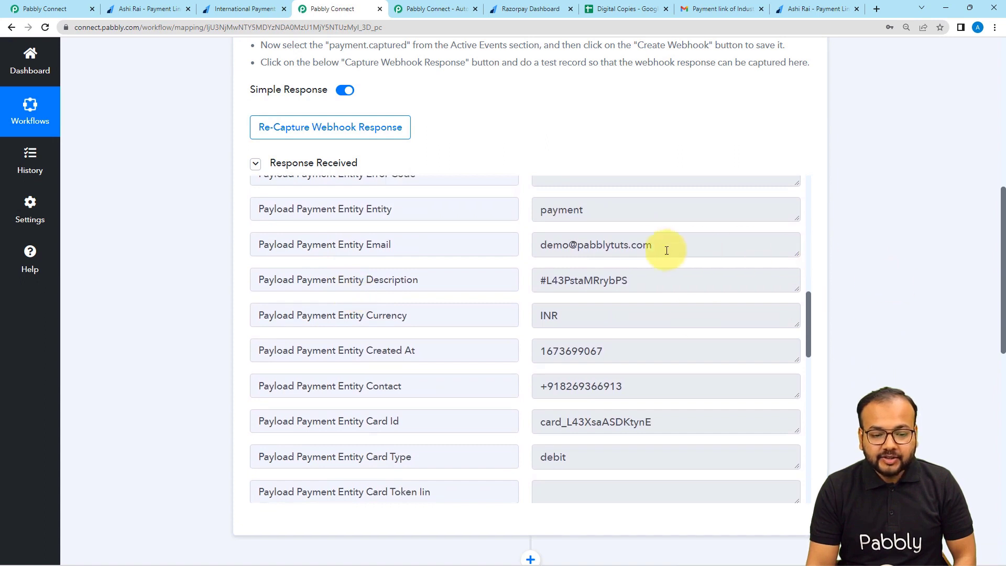
scroll(442, 281, "down", 3)
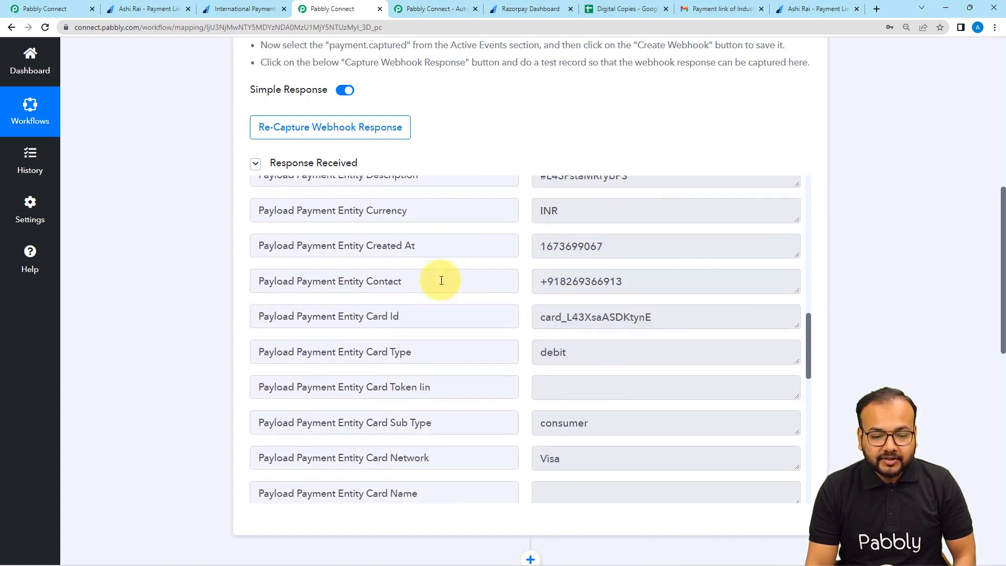
scroll(440, 279, "down", 8)
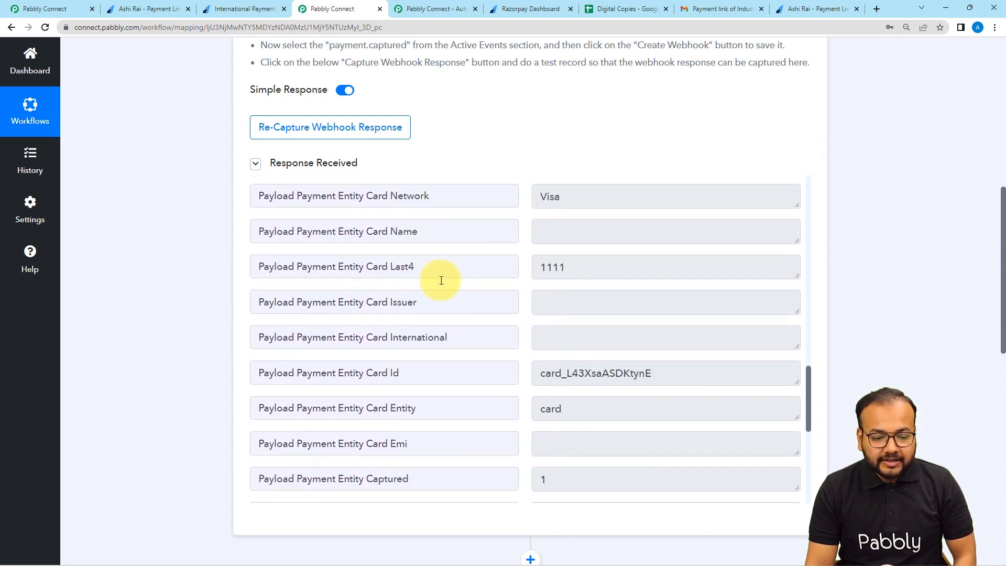
scroll(454, 309, "down", 2)
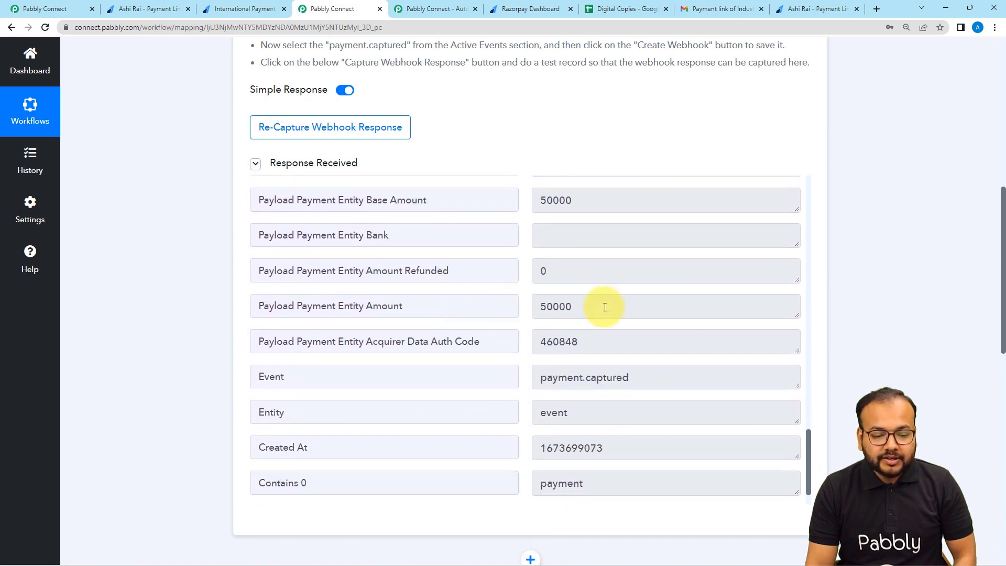
scroll(512, 294, "down", 1)
scroll(512, 294, "up", 3)
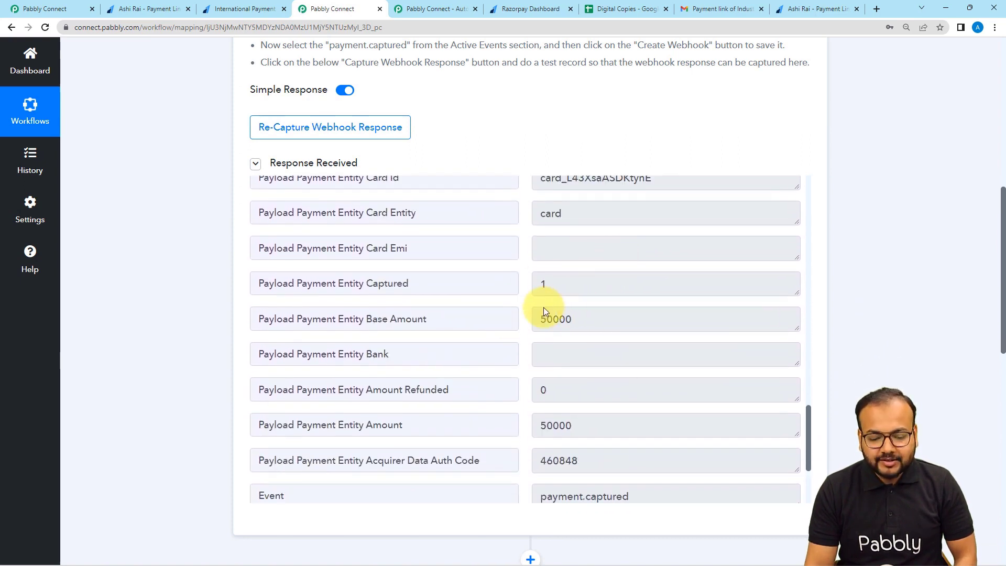
scroll(567, 343, "down", 10)
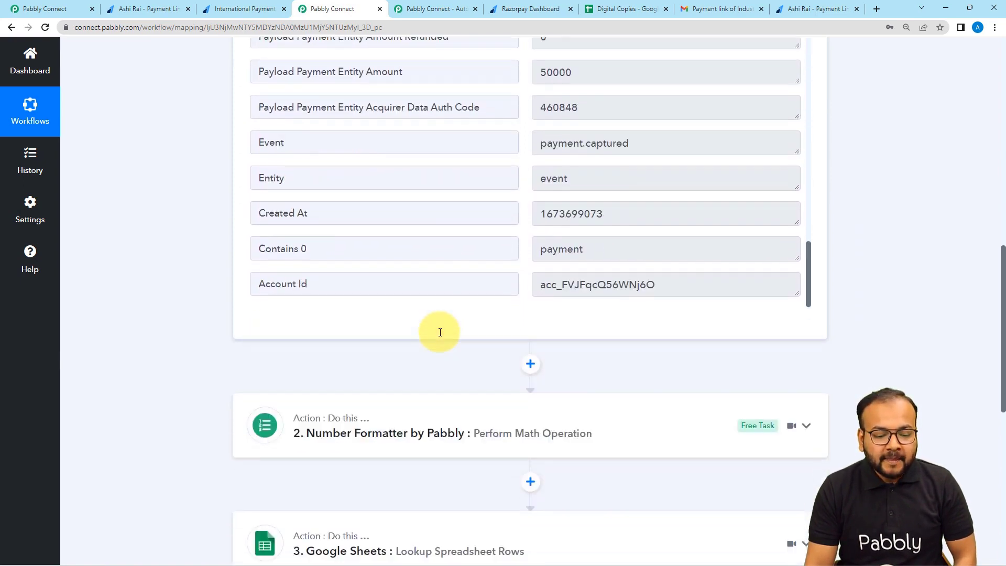
scroll(552, 167, "up", 2)
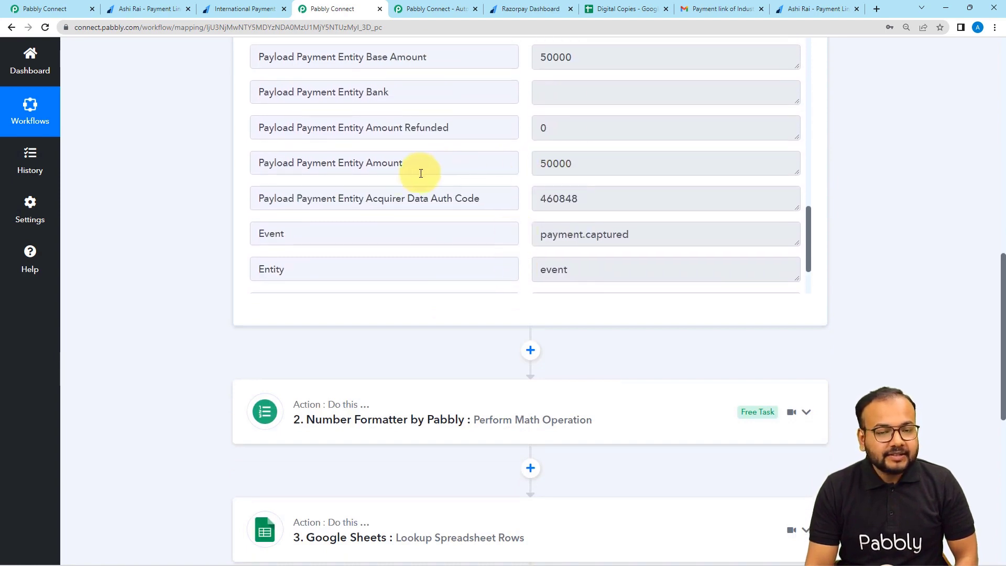
scroll(139, 200, "down", 3)
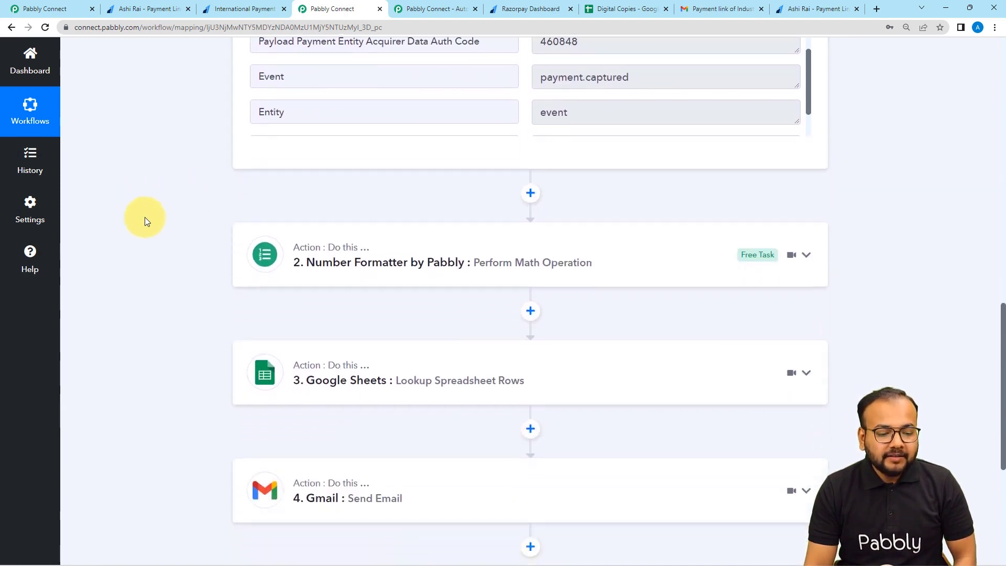
Expand the Number Formatter step and compare its old 80000 ÷ 100 mapping with the new response.
left_click(336, 268)
scroll(276, 272, "down", 2)
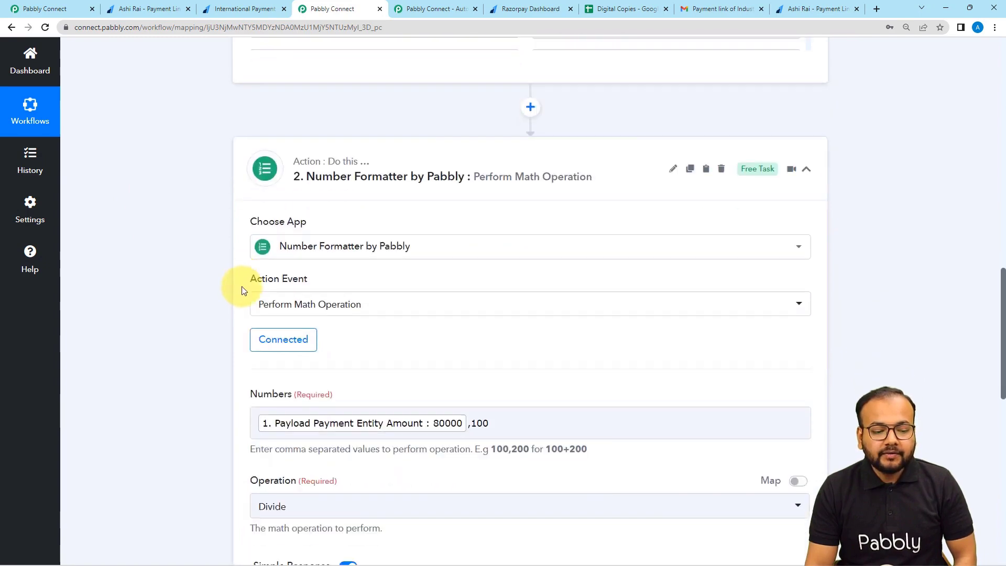
scroll(324, 247, "up", 6)
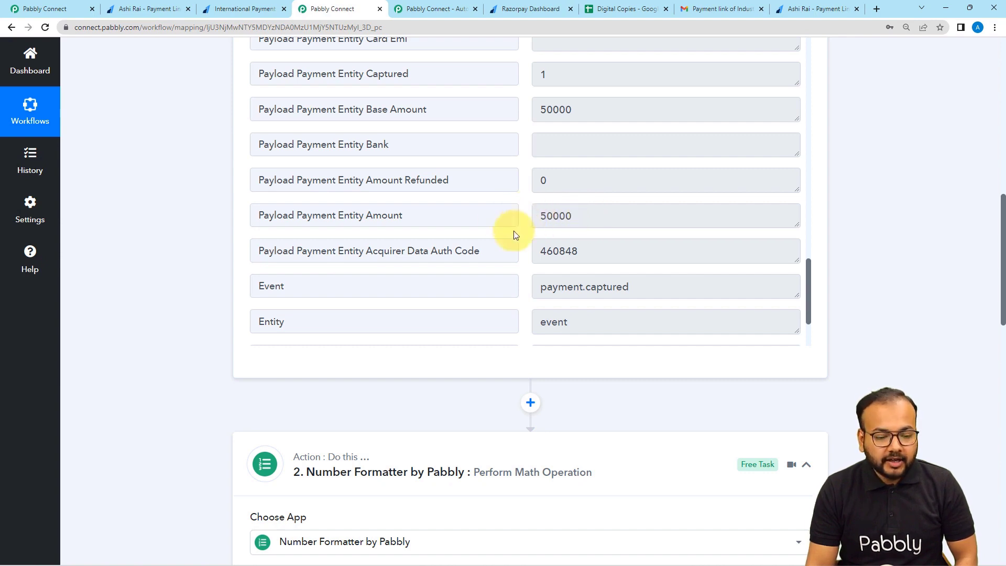
scroll(514, 235, "down", 8)
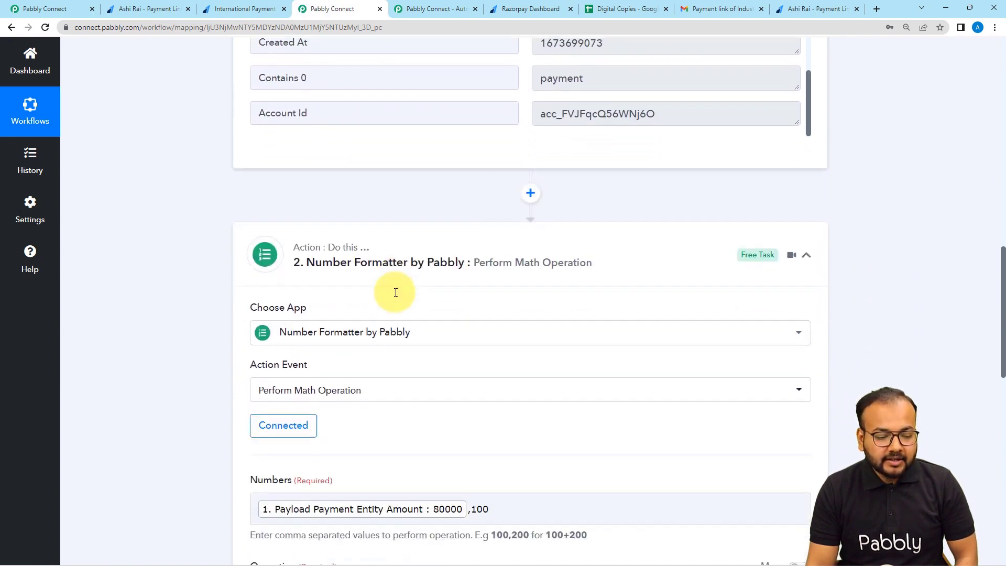
scroll(395, 292, "down", 2)
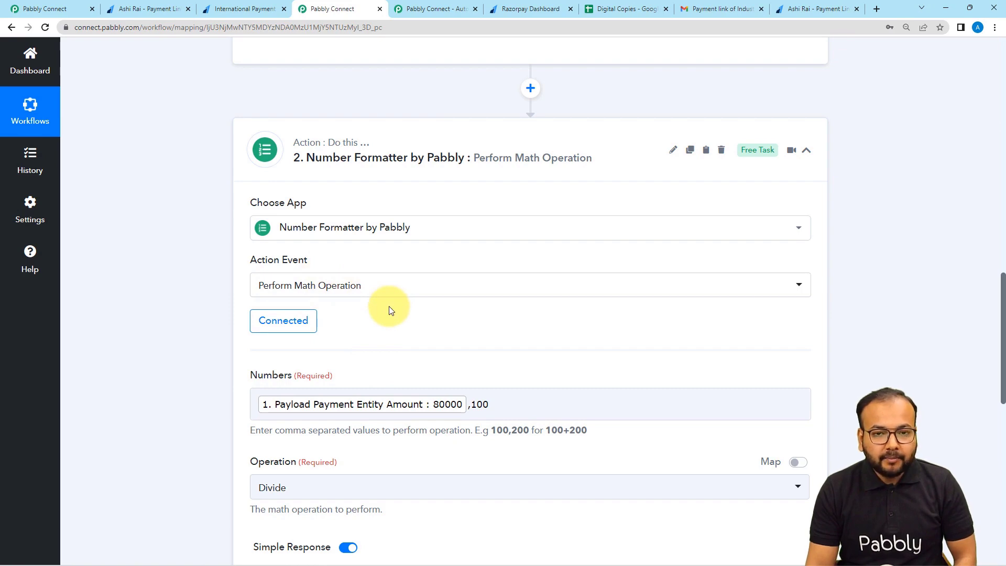
scroll(389, 310, "down", 2)
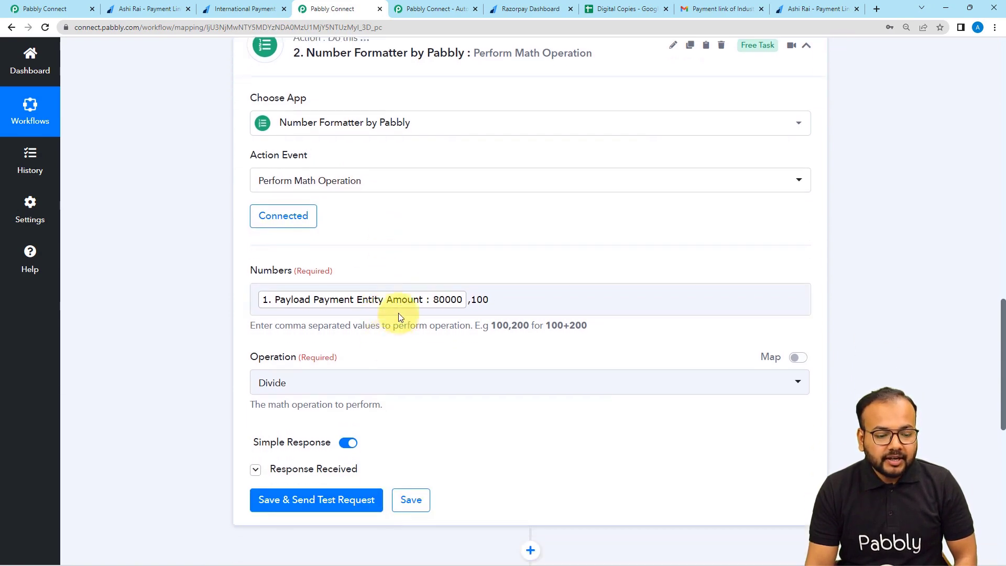
scroll(400, 312, "up", 1)
scroll(402, 301, "up", 6)
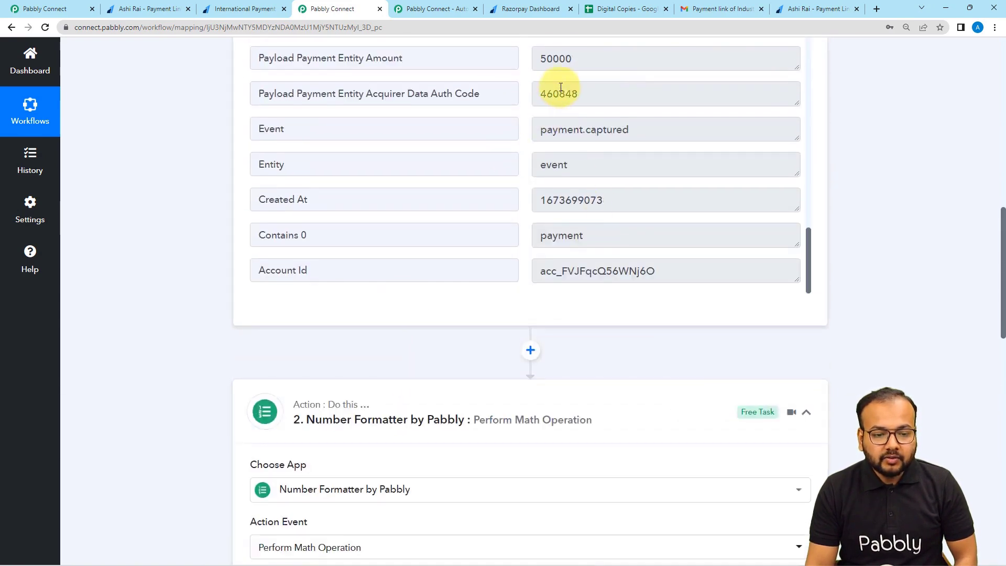
scroll(442, 130, "up", 2)
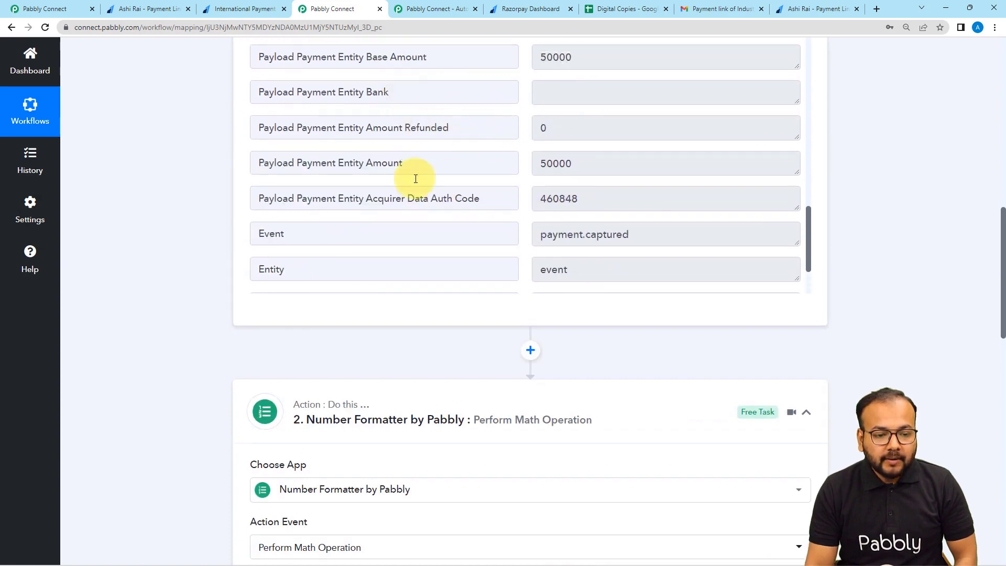
scroll(194, 244, "down", 9)
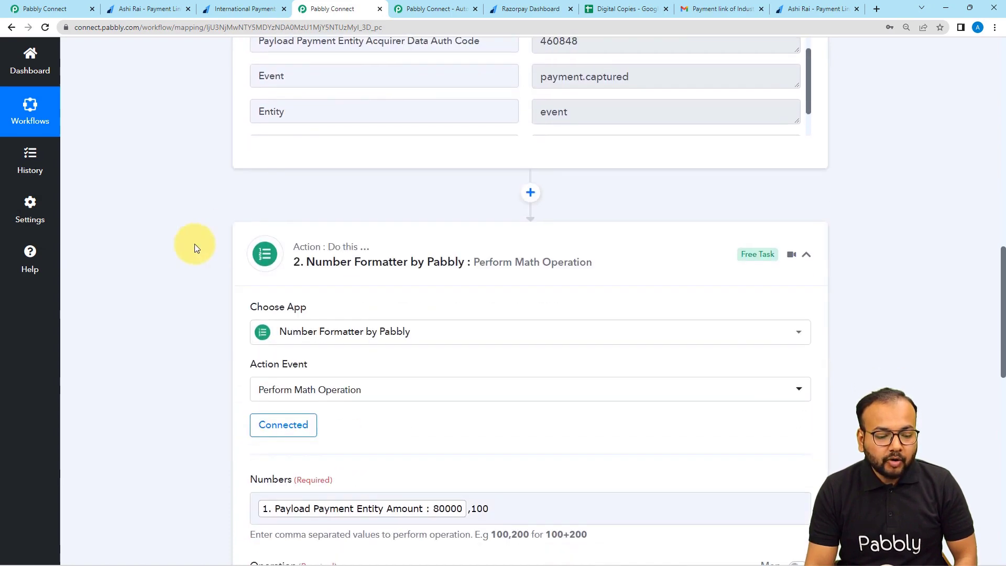
Replace the Numbers mapping with Payload Payment Entity Amount followed by ',100'.
left_click(389, 197)
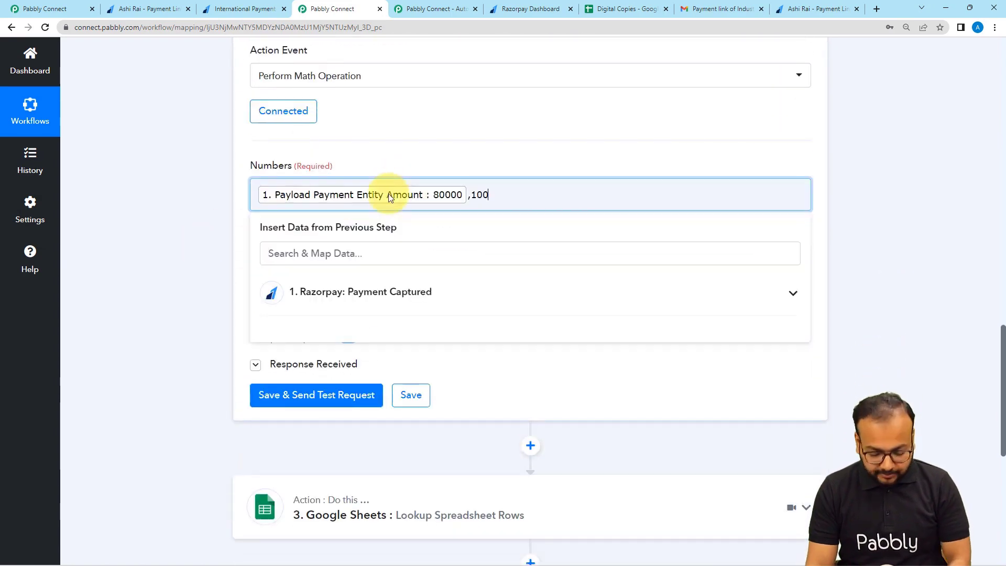
key("BackSpace")
key("BackSpace")
key("BackSpace")
key("BackSpace")
key("BackSpace")
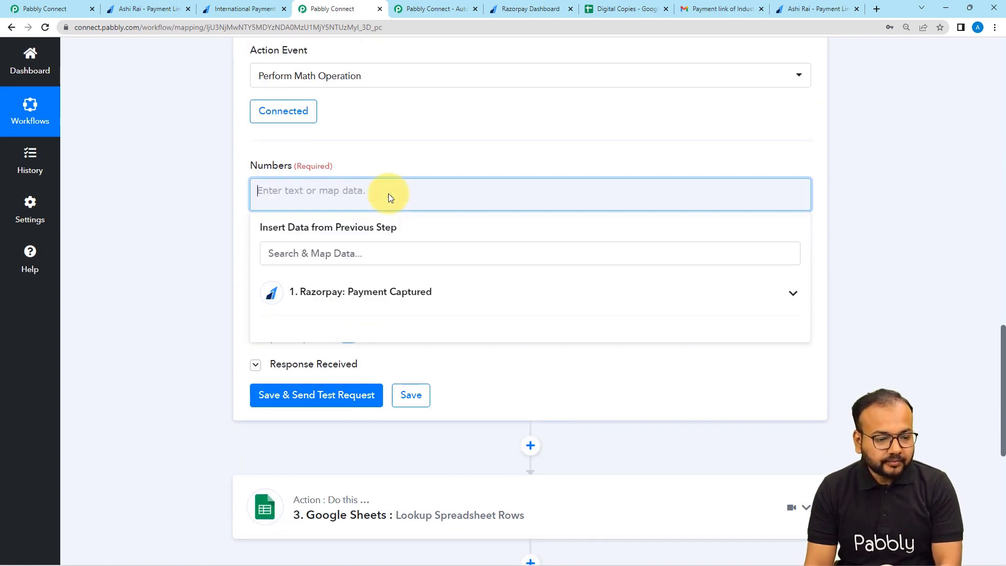
left_click(315, 307)
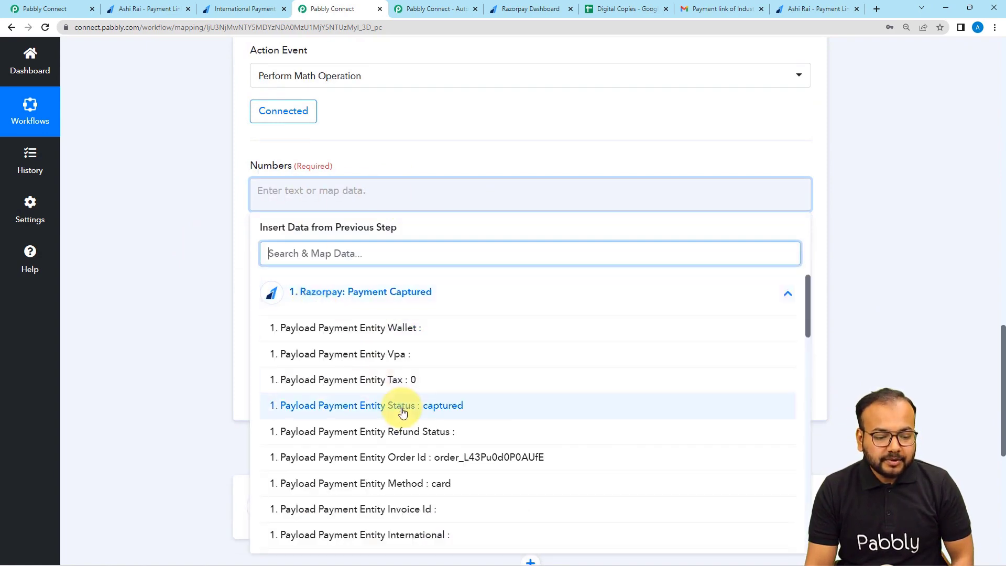
scroll(404, 406, "down", 8)
scroll(403, 414, "down", 9)
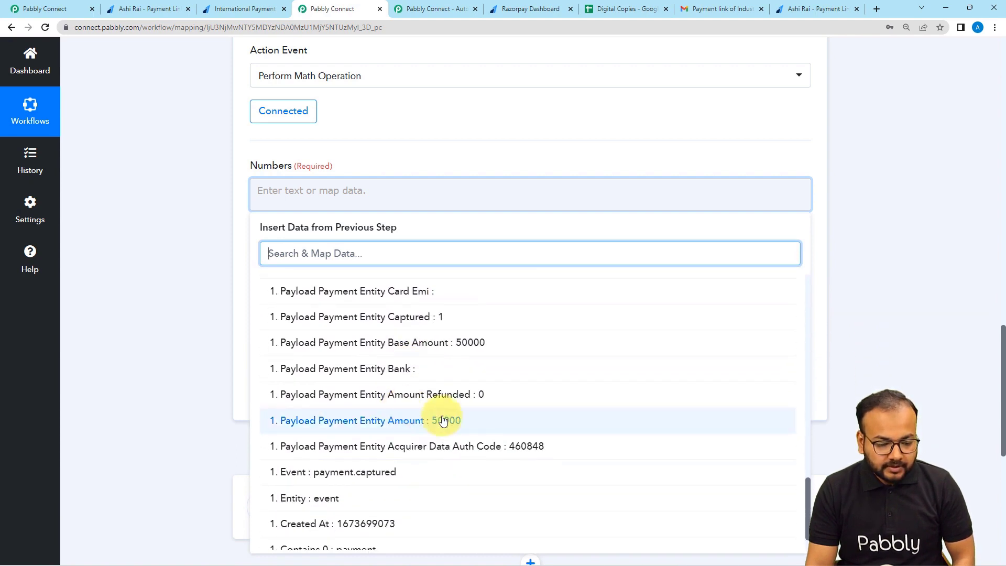
left_click(414, 421)
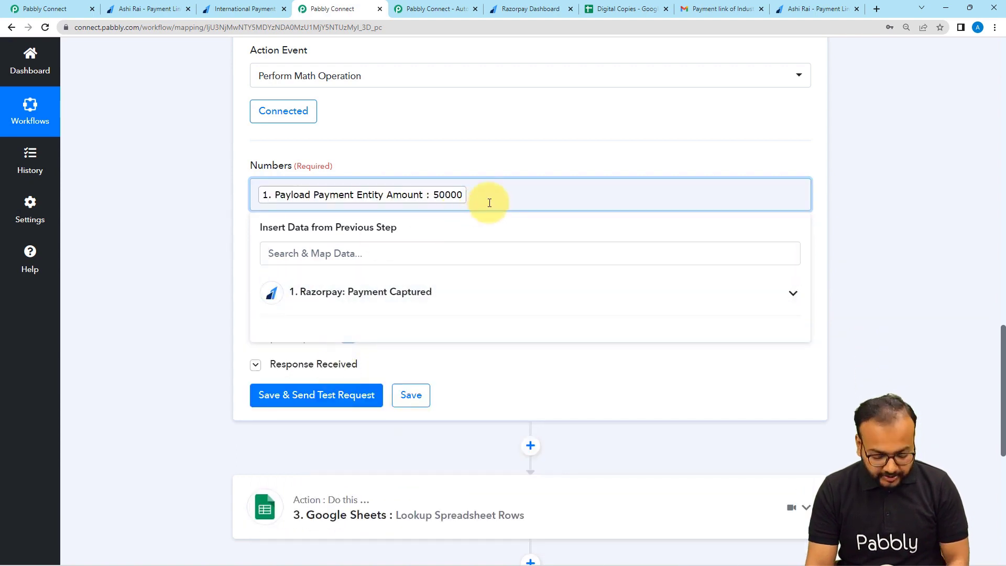
type(",10")
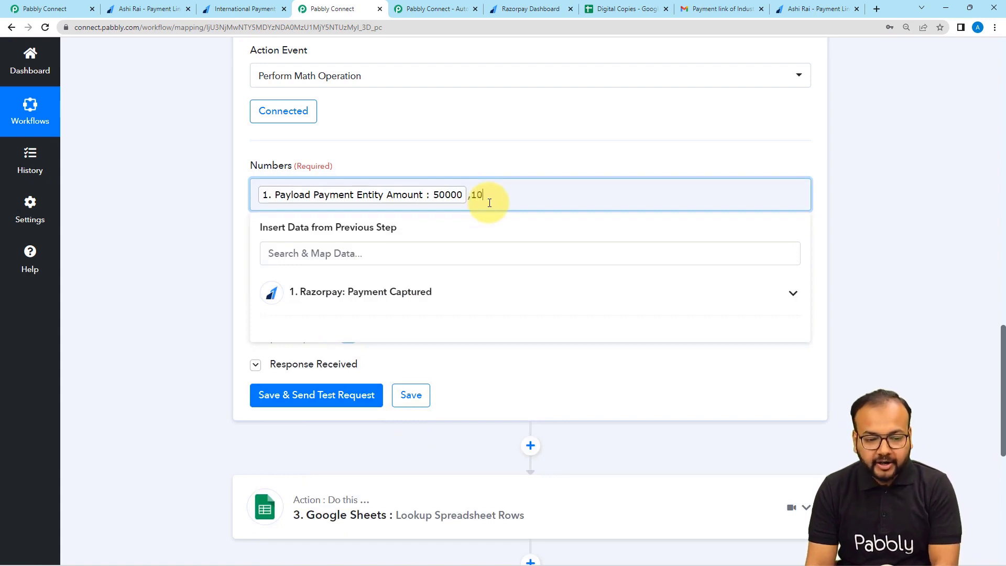
type("0")
left_click(483, 162)
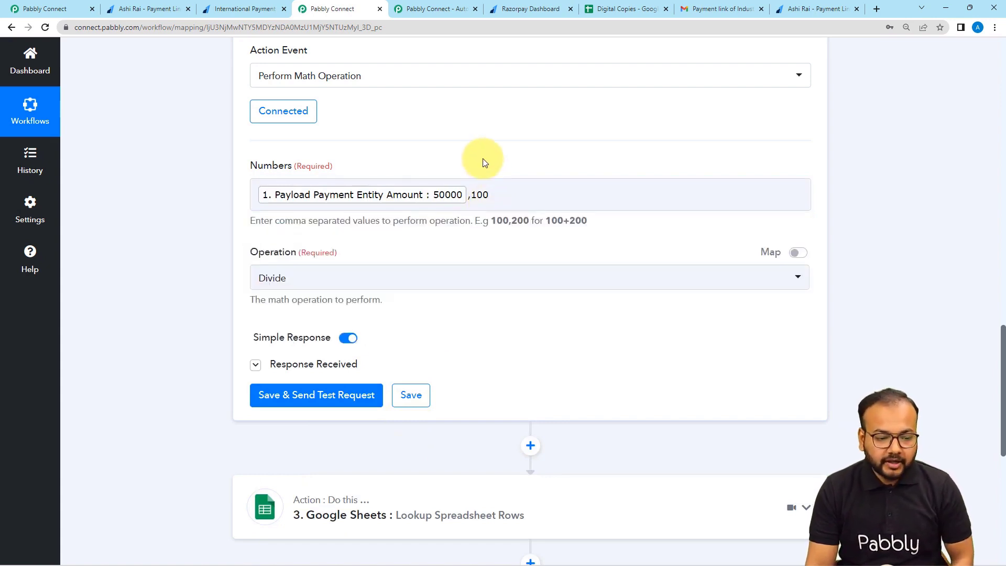
Keep Divide, save and test the step for Result 500, and expand the Google Sheets lookup.
left_click(336, 286)
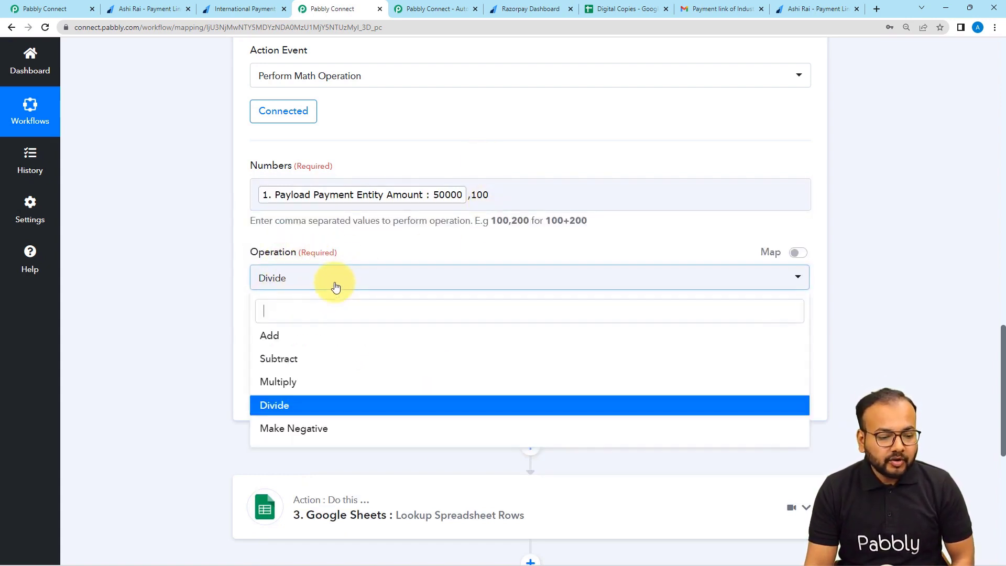
left_click(272, 406)
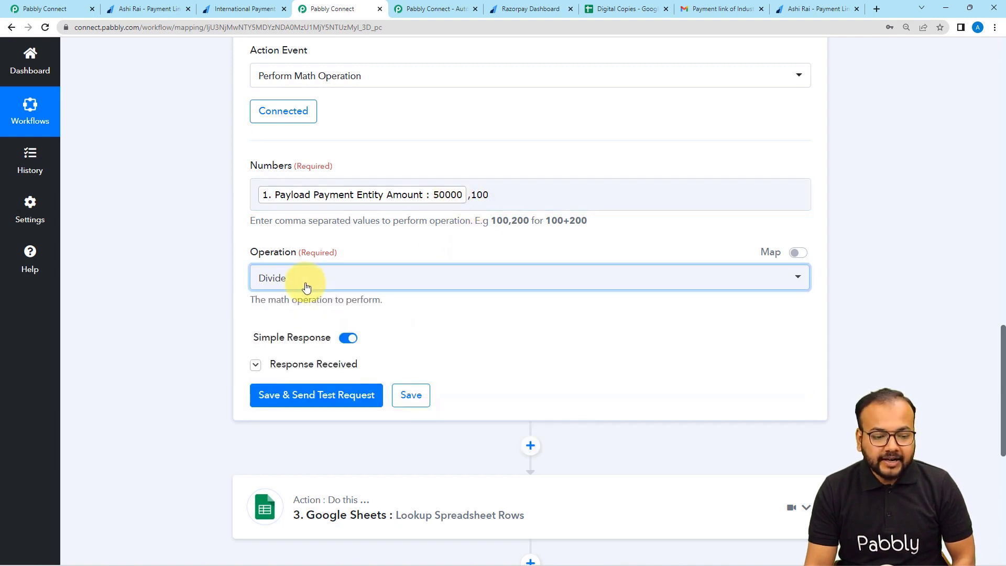
left_click(265, 405)
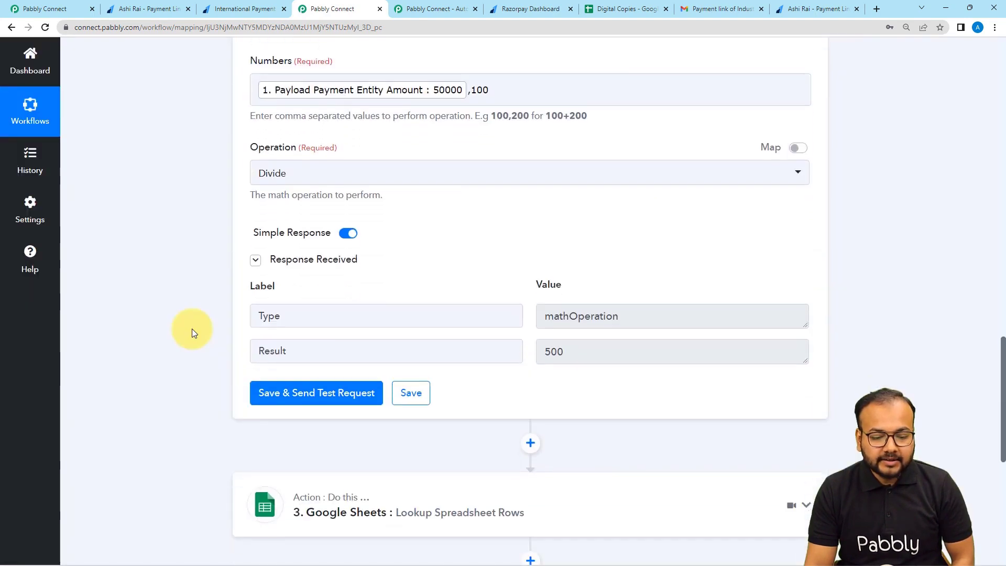
scroll(192, 329, "down", 2)
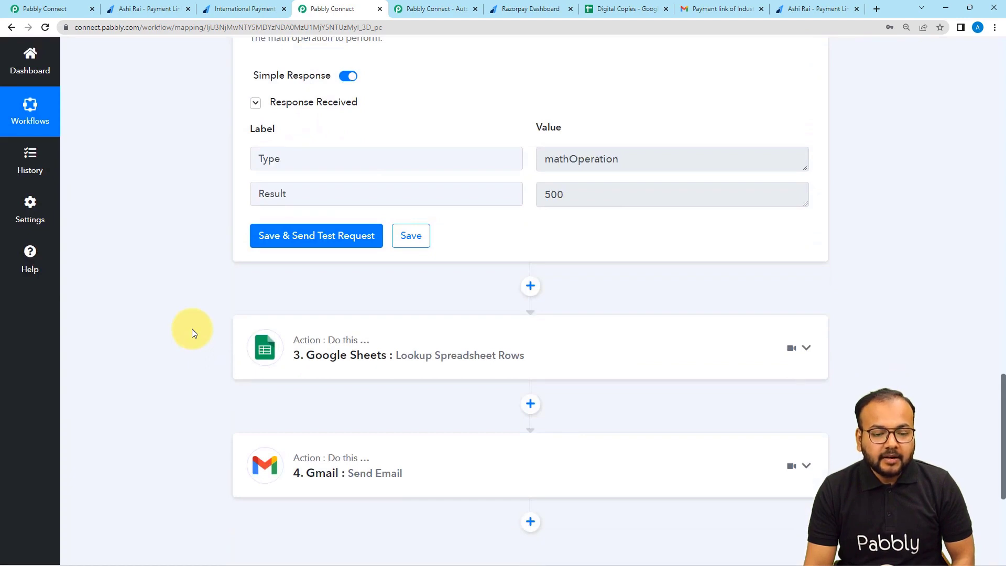
scroll(192, 333, "down", 1)
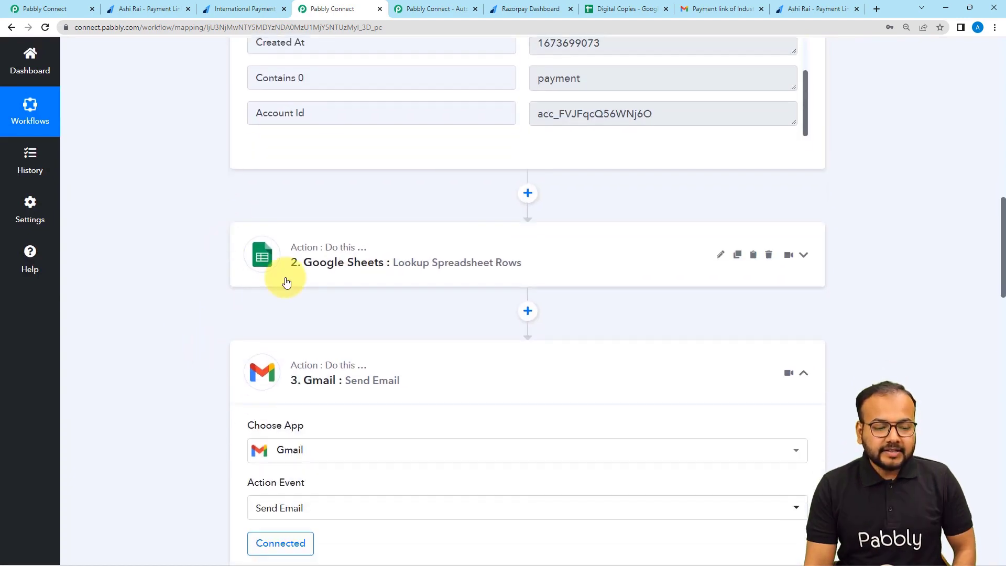
left_click(309, 278)
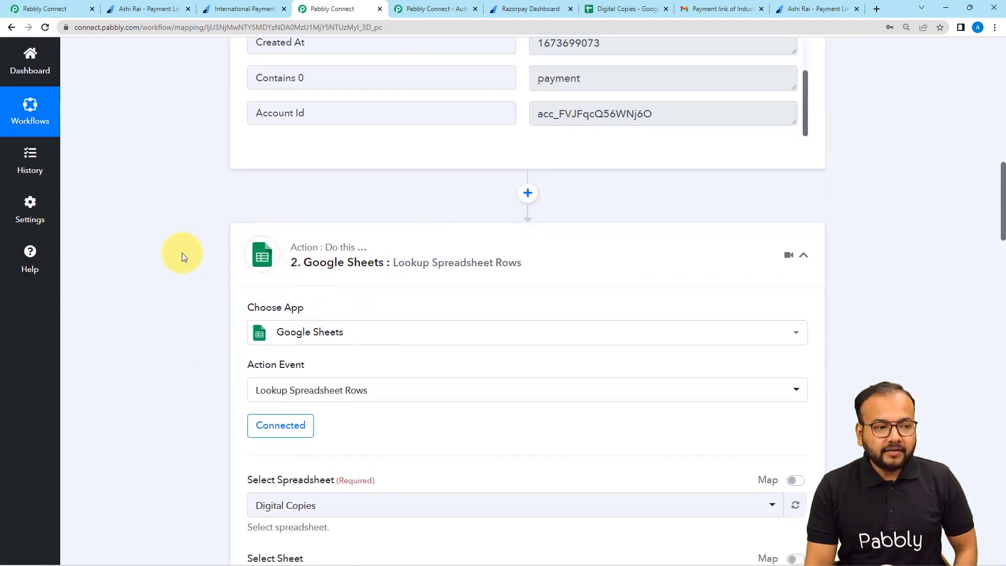
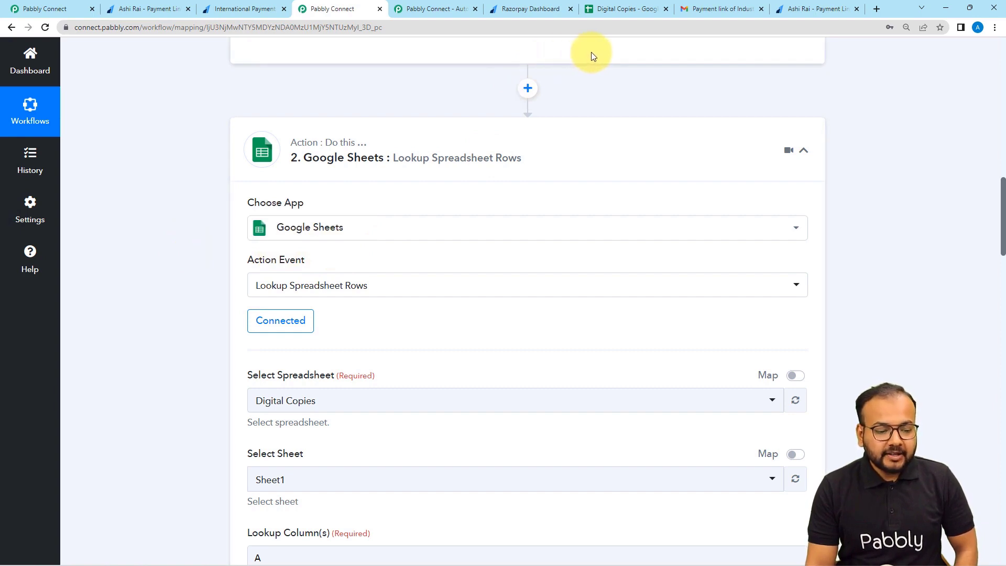
Switch to the Digital Copies spreadsheet listing the 500 and 800 products.
scroll(487, 128, "down", 1)
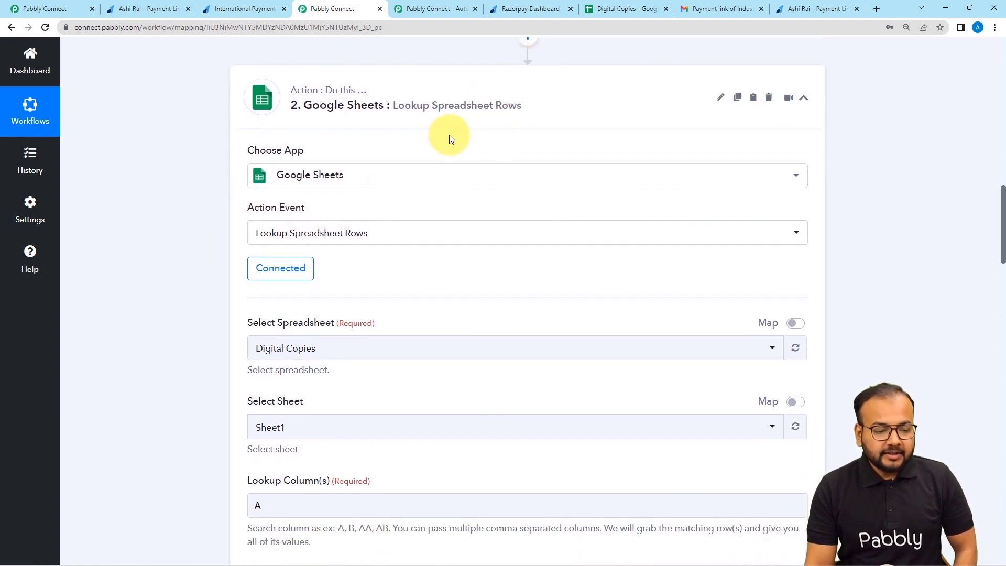
left_click(621, 9)
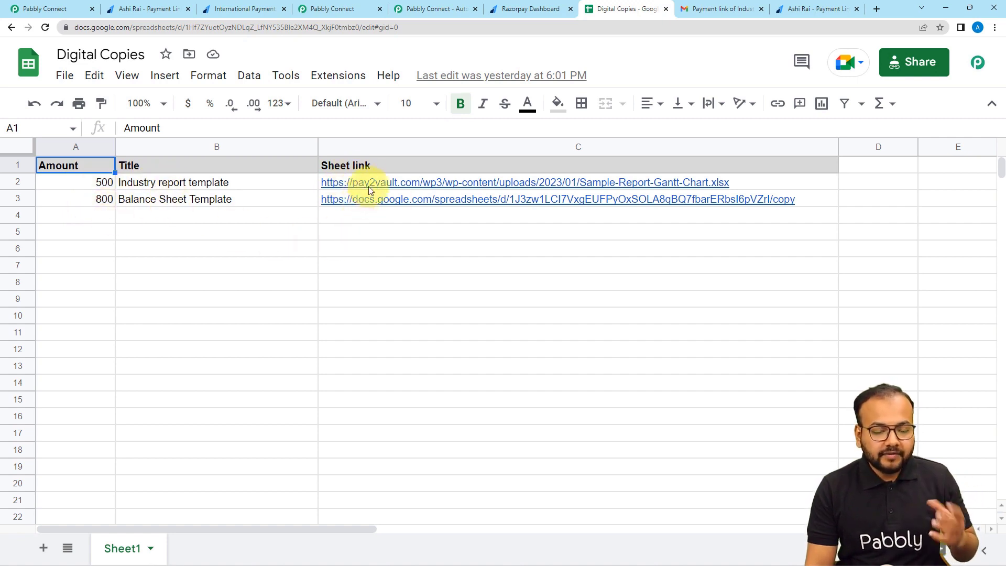
mouse_move(369, 184)
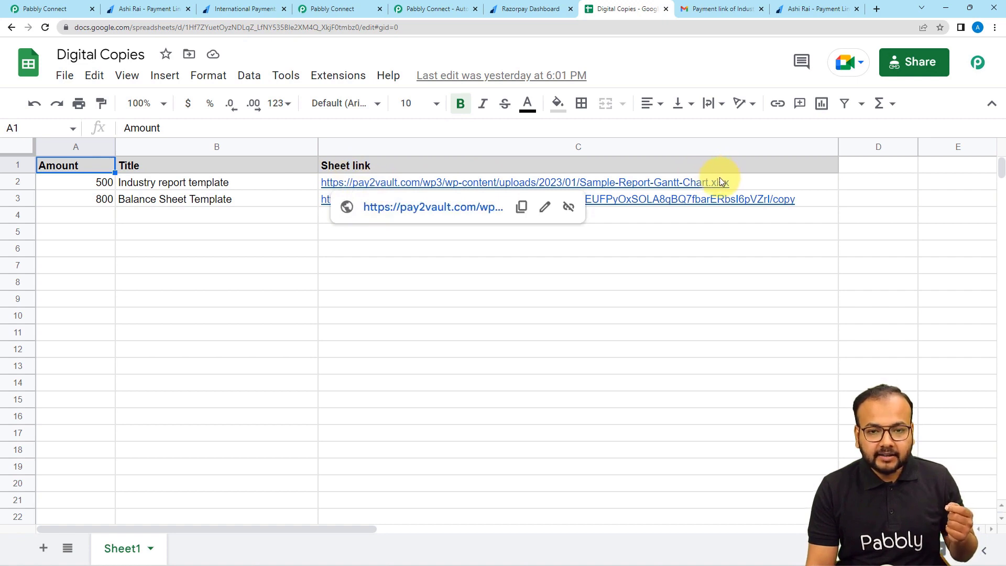
left_click(593, 222)
mouse_move(606, 183)
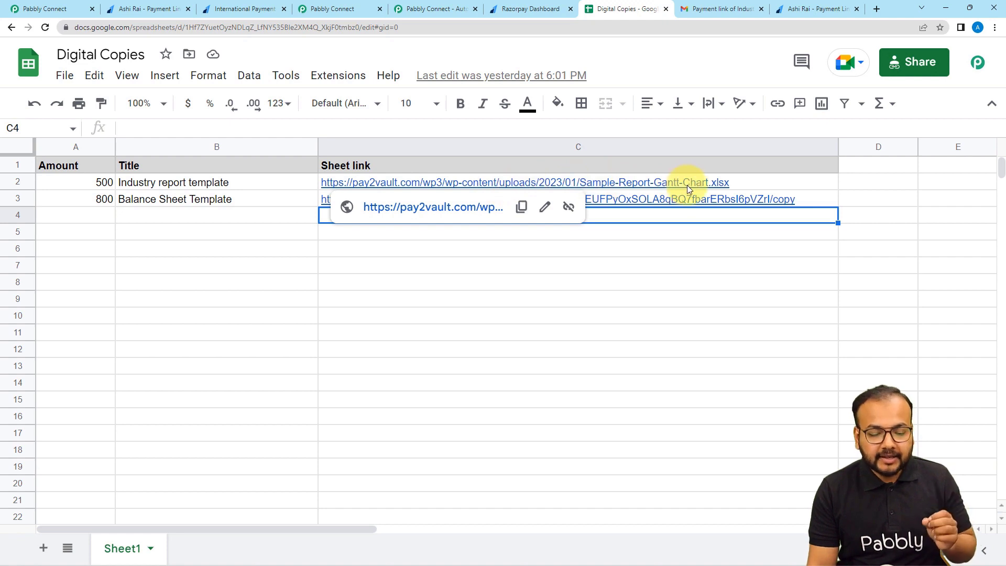
left_click(593, 248)
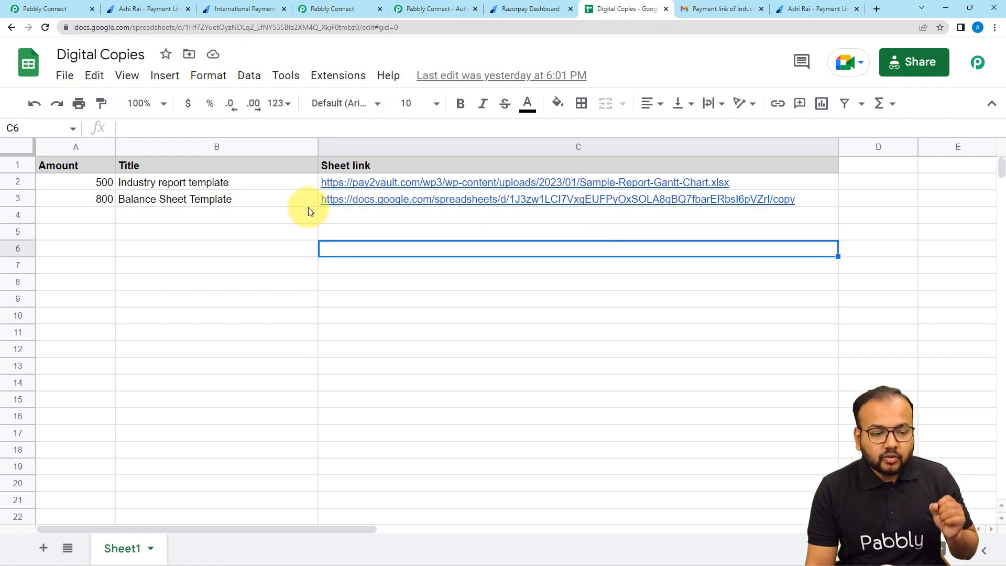
mouse_move(389, 202)
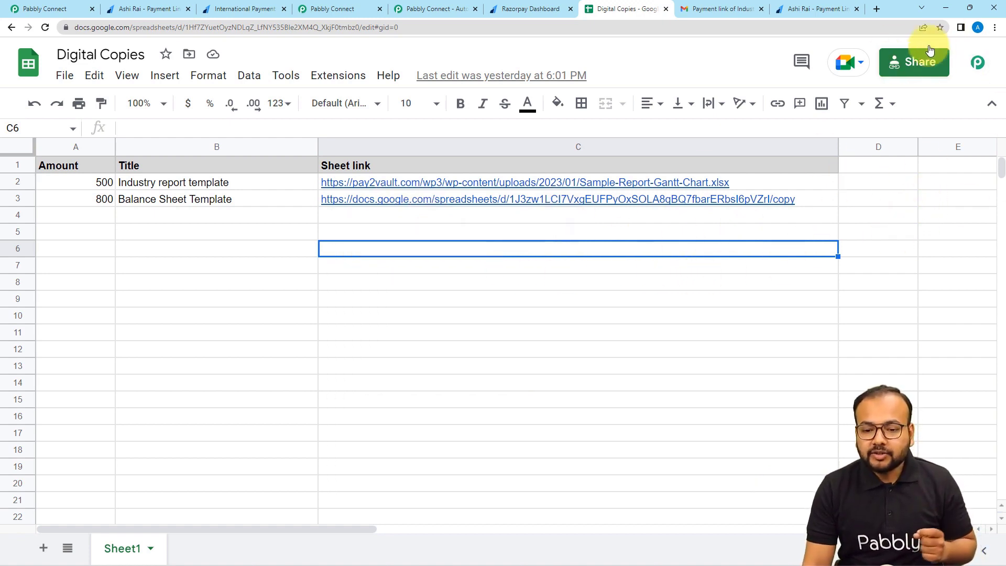
Give anyone with the Digital Copies link Editor access and copy the share link.
left_click(920, 71)
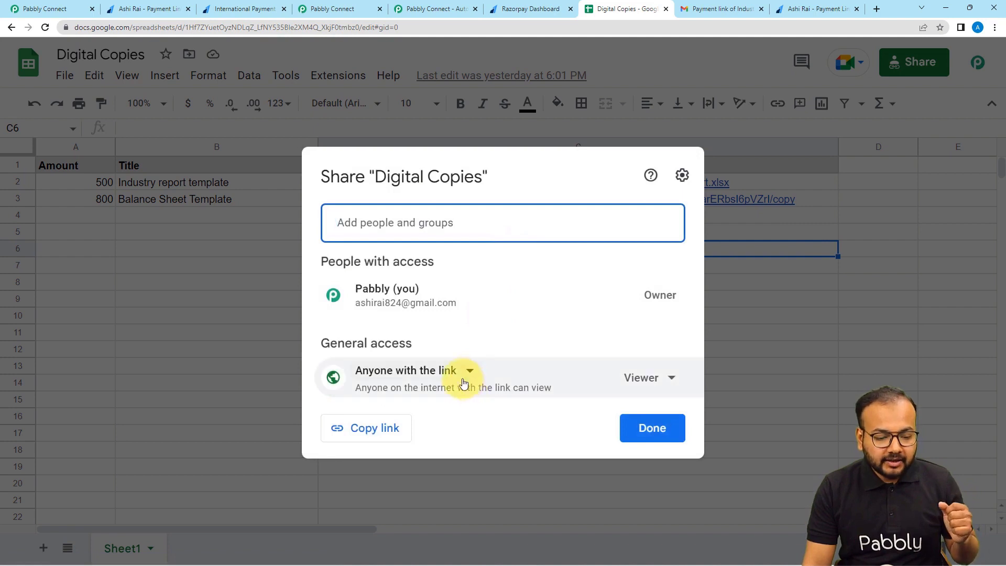
left_click(631, 380)
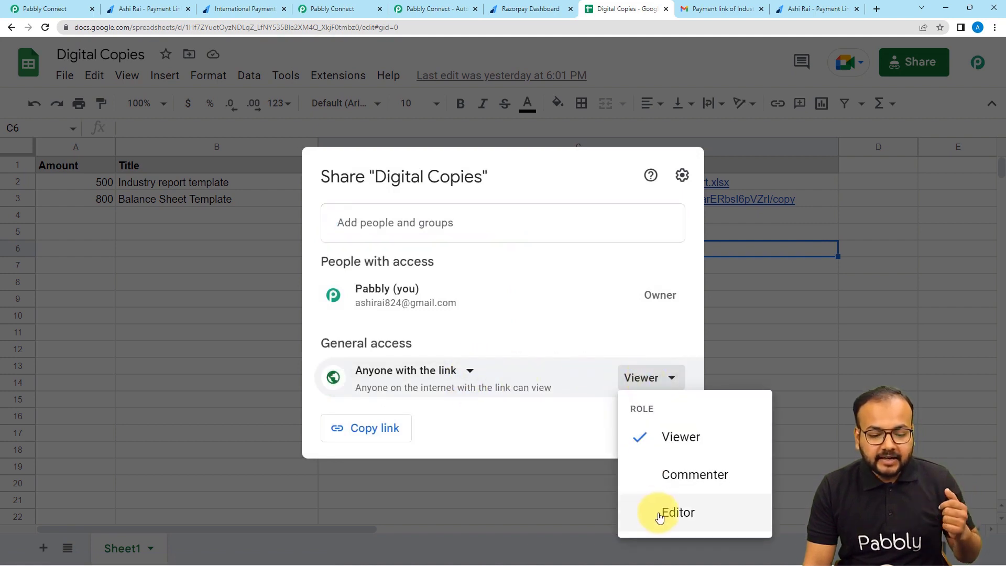
left_click(659, 512)
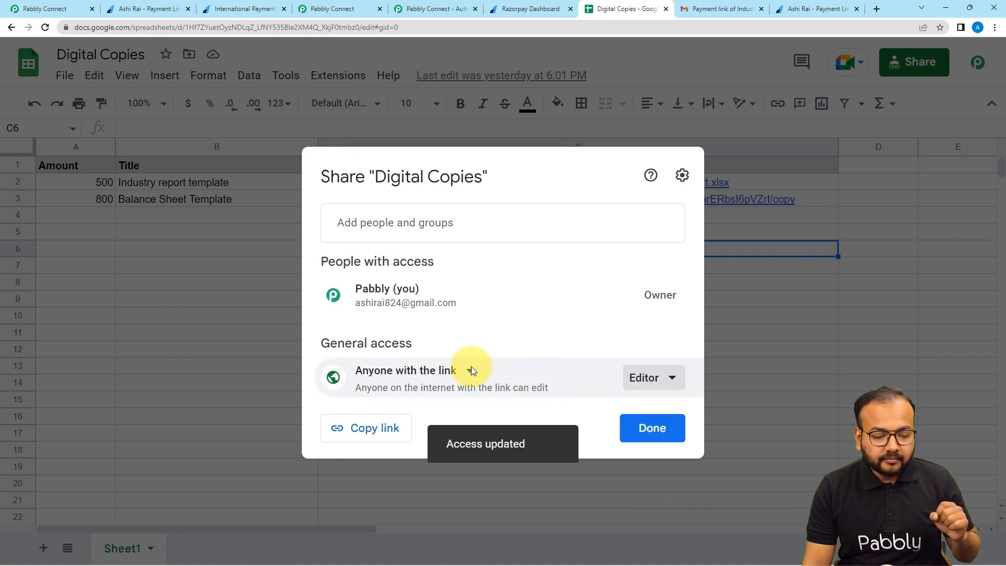
left_click(388, 430)
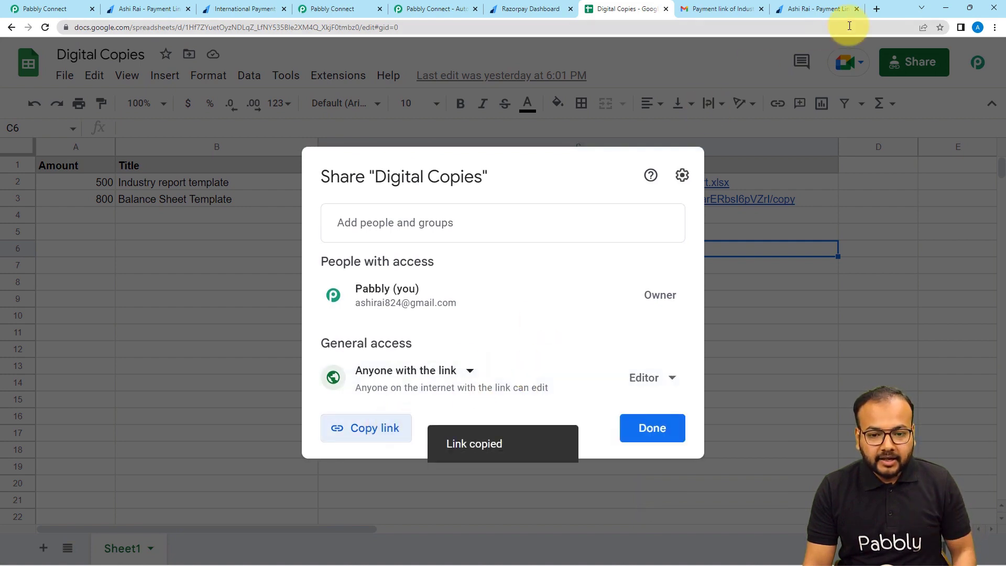
left_click(875, 12)
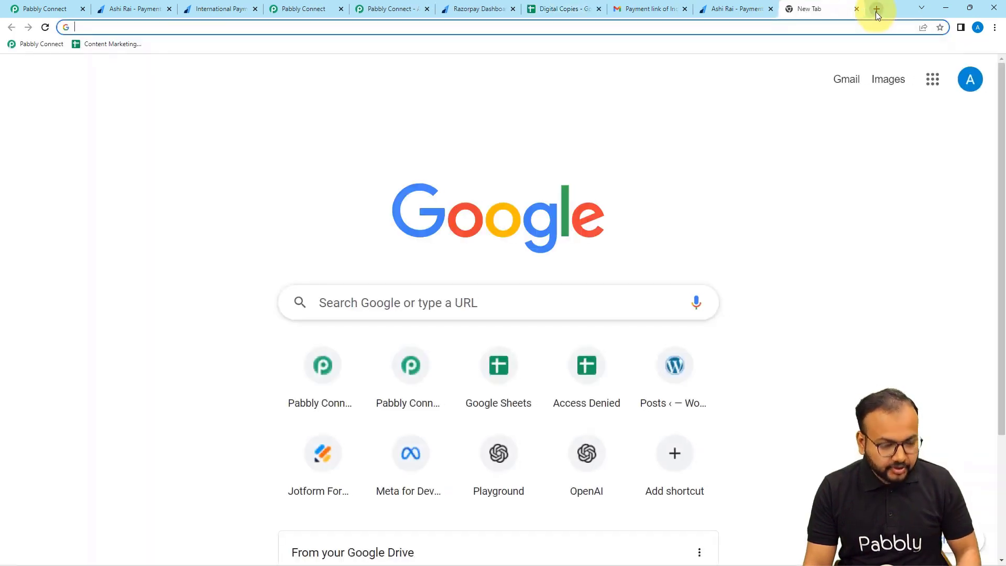
left_click(559, 8)
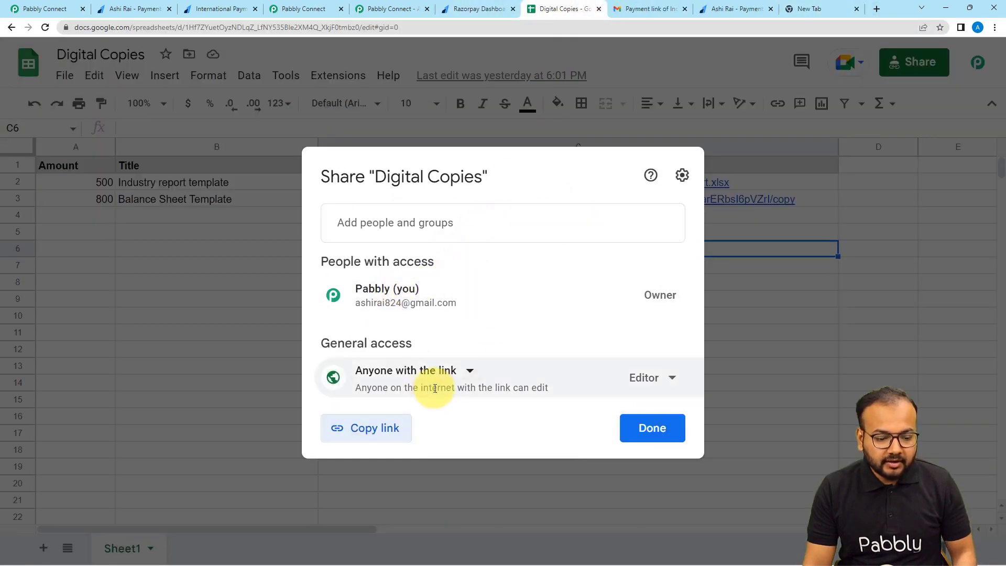
left_click(650, 427)
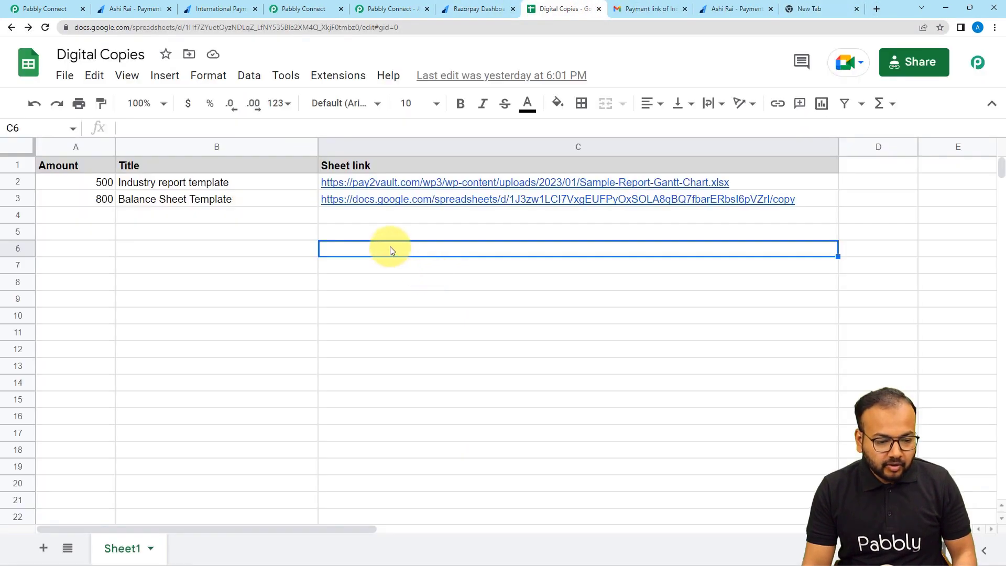
Paste the share link into C6, widen column C, and change the link's ending to /copy.
key("ctrl+v")
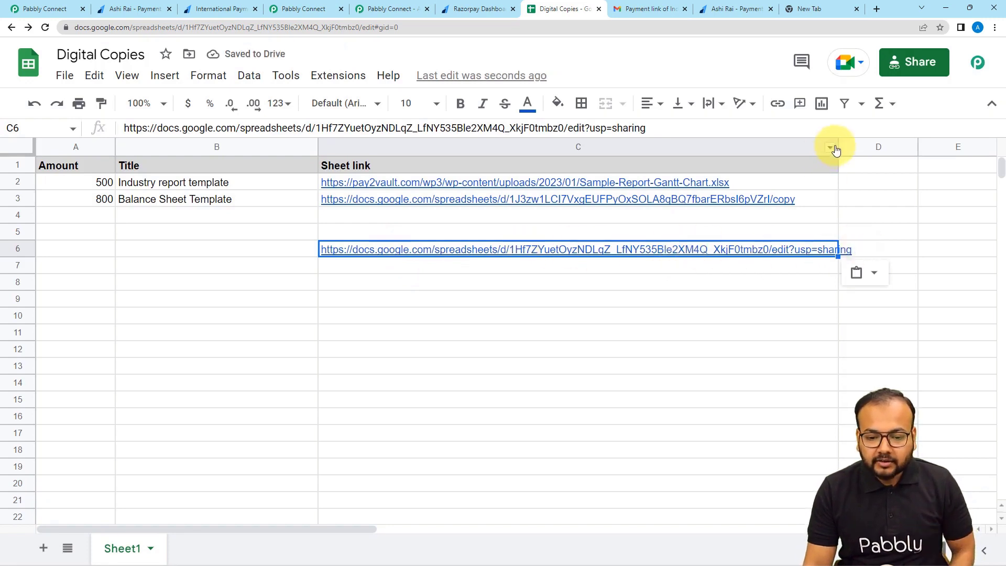
left_click_drag(837, 148, 900, 148)
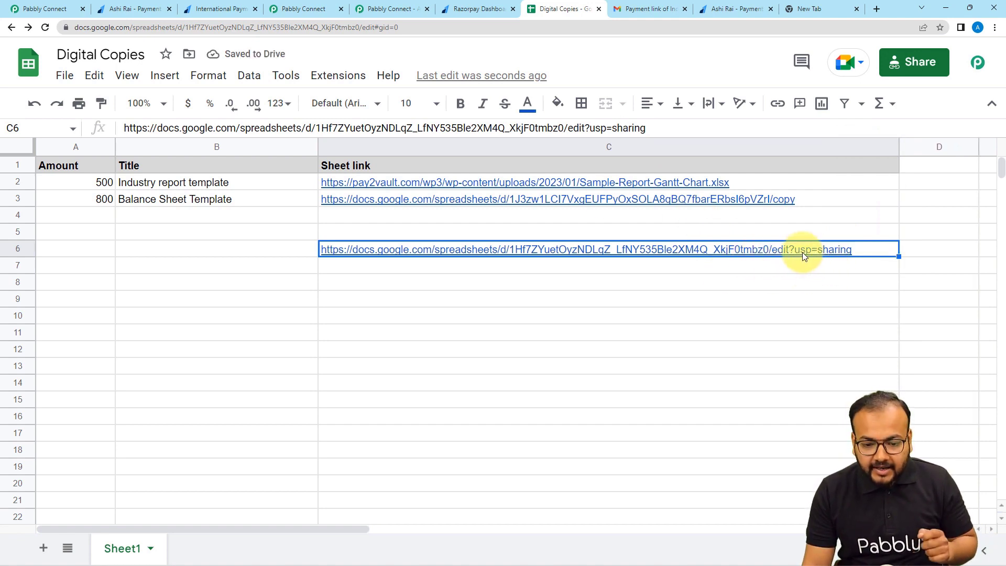
mouse_move(802, 255)
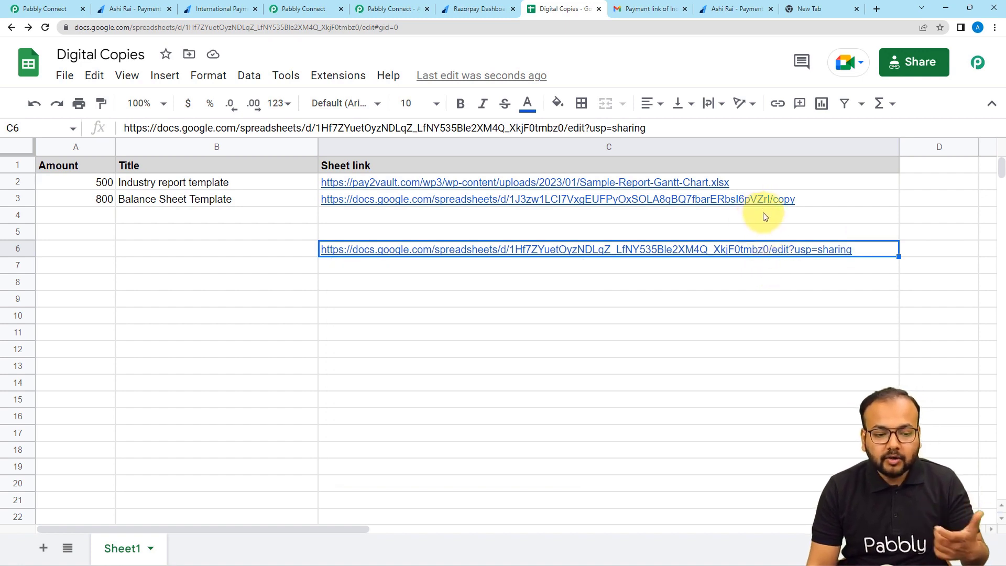
double_click(856, 250)
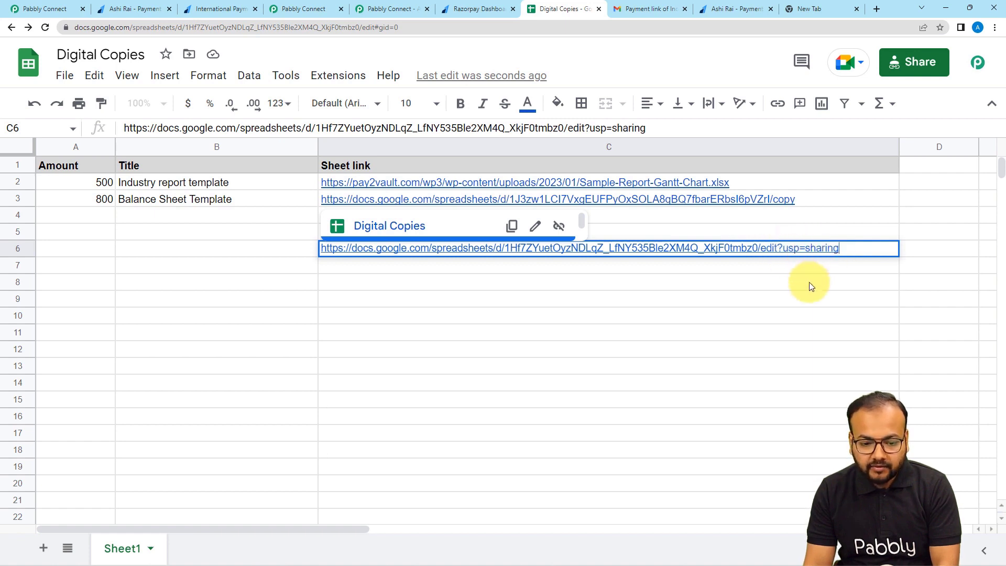
key("BackSpace")
key("BackSpace")
key("BackSpace")
key("BackSpace")
key("BackSpace")
key("BackSpace")
key("BackSpace")
key("BackSpace")
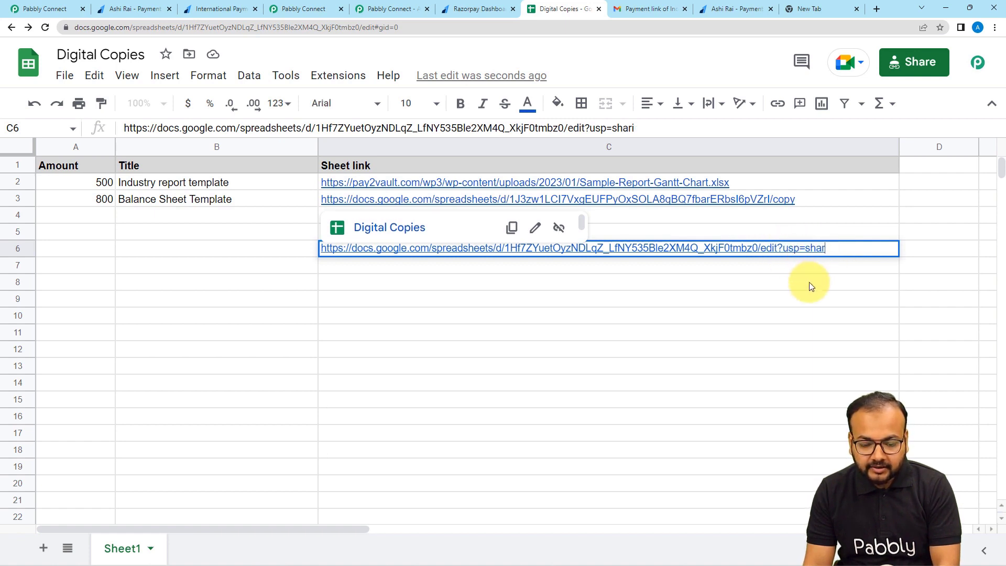
key("BackSpace")
key("BackSpace")
key("BackSpace")
key("BackSpace")
key("BackSpace")
key("BackSpace")
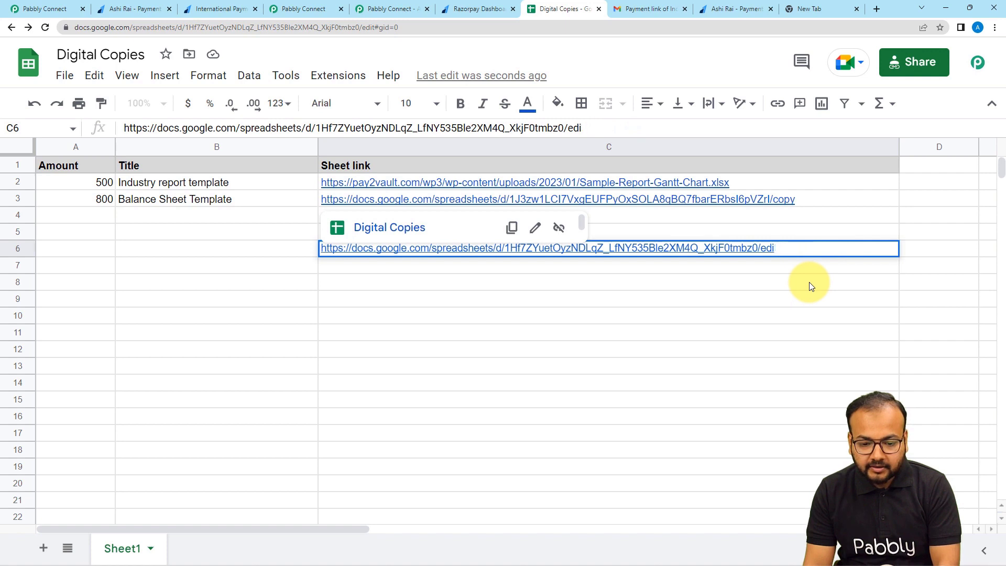
key("BackSpace")
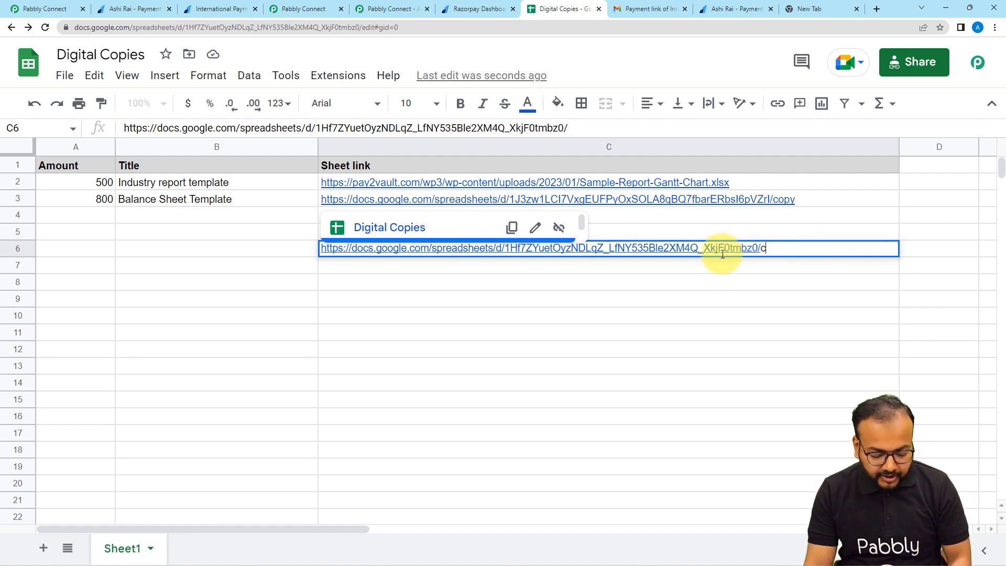
type("opy")
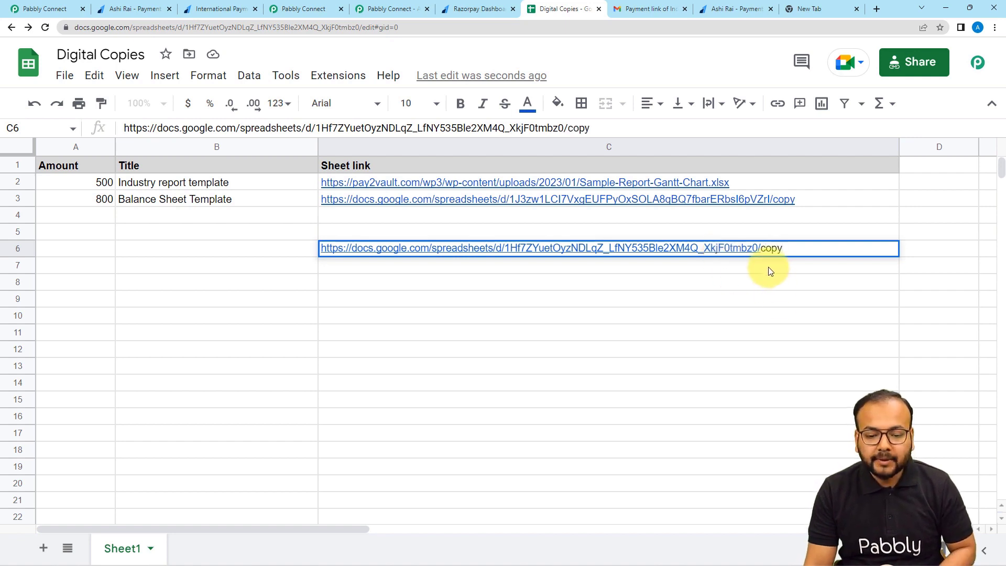
key("Return")
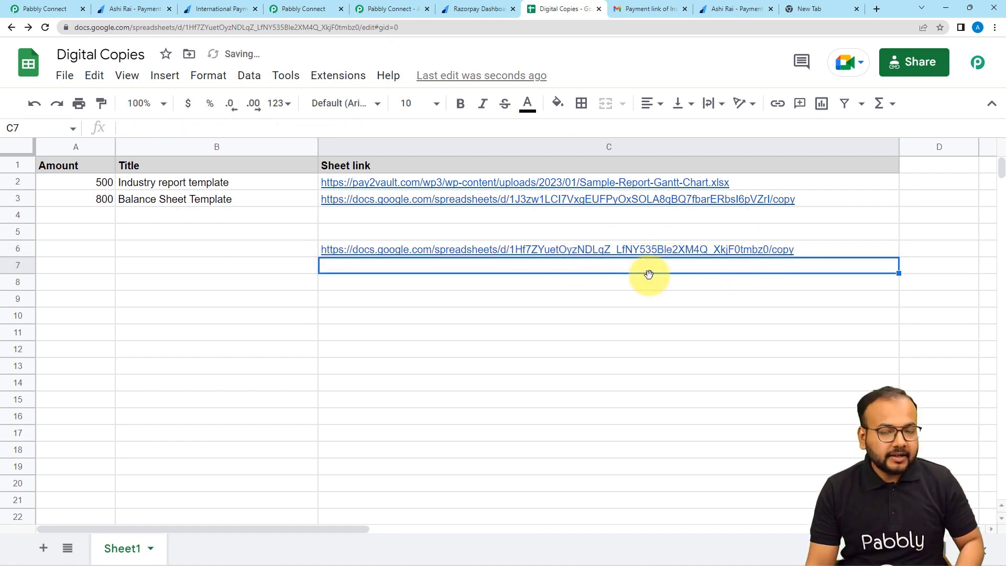
Clear the copy-style link from cell C6 again.
mouse_move(690, 253)
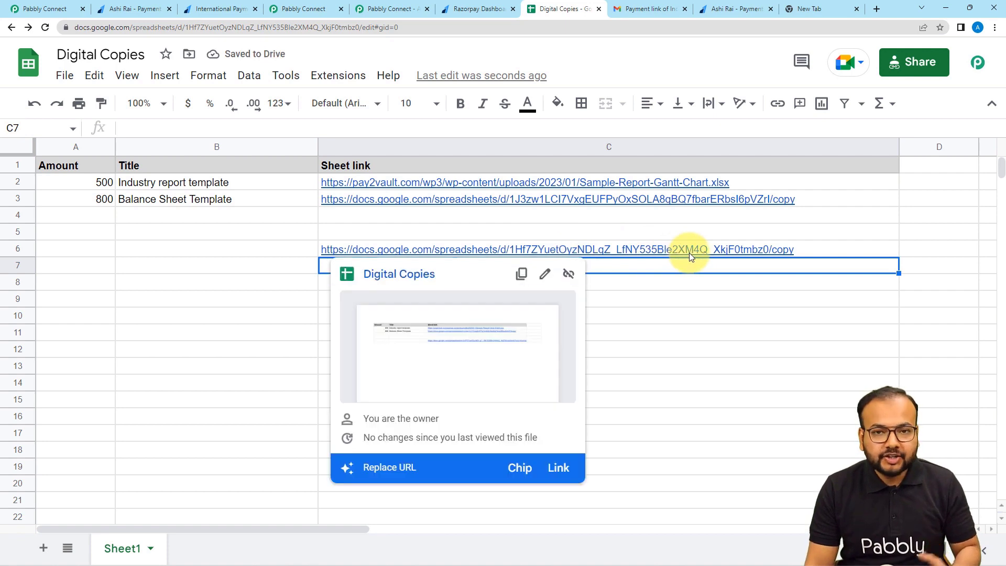
left_click(755, 307)
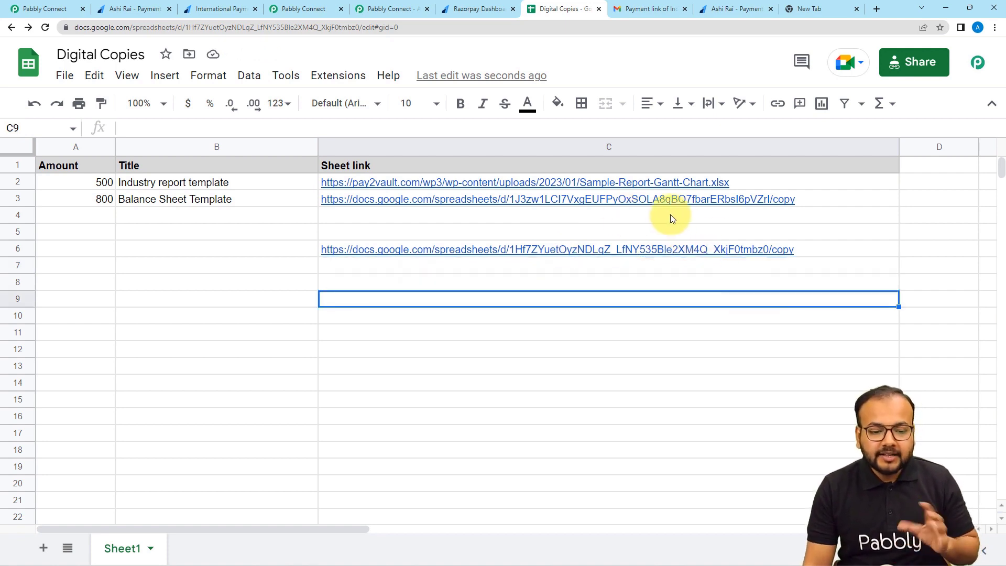
left_click(643, 247)
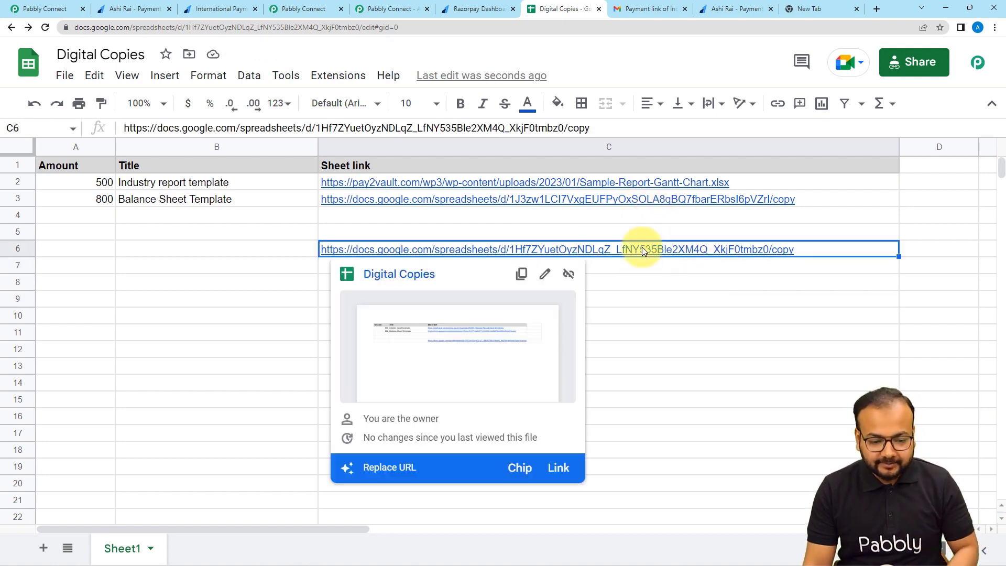
key("Delete")
left_click(302, 214)
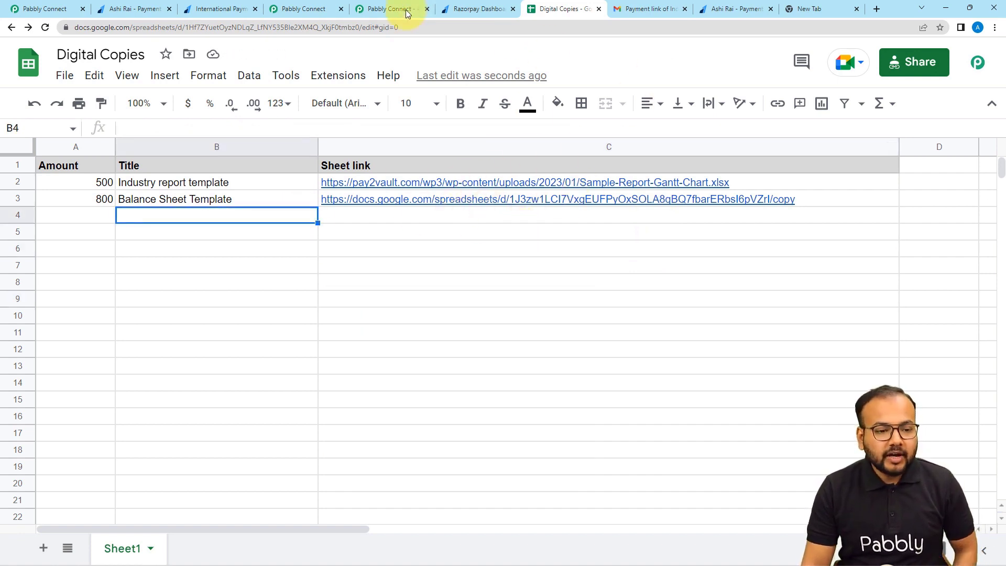
left_click(316, 8)
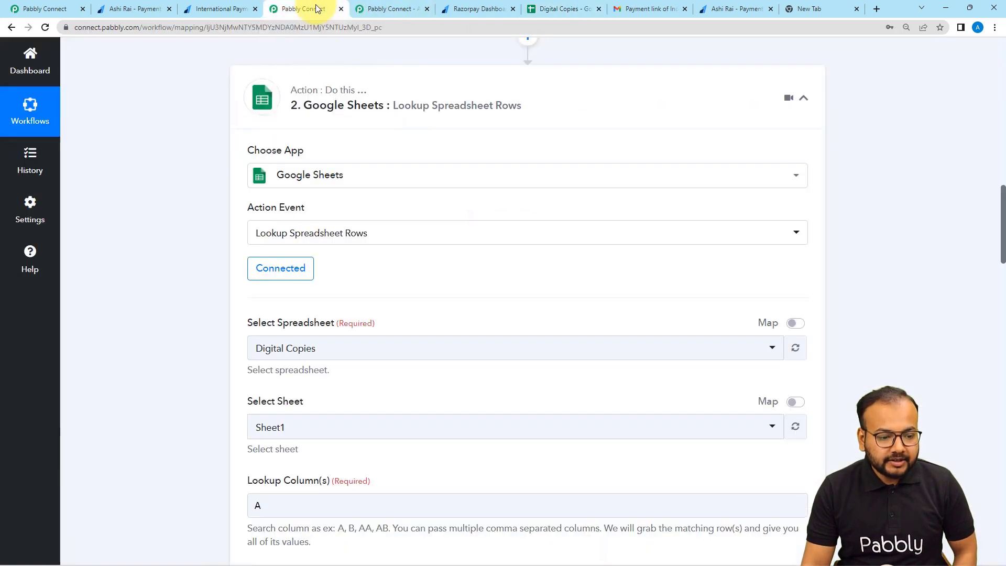
scroll(227, 231, "down", 2)
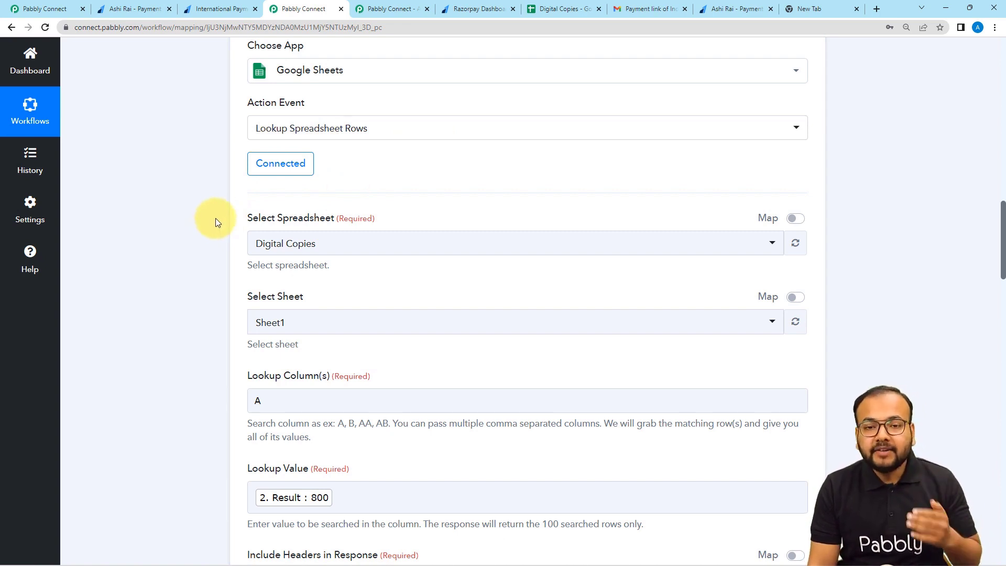
scroll(195, 344, "up", 4)
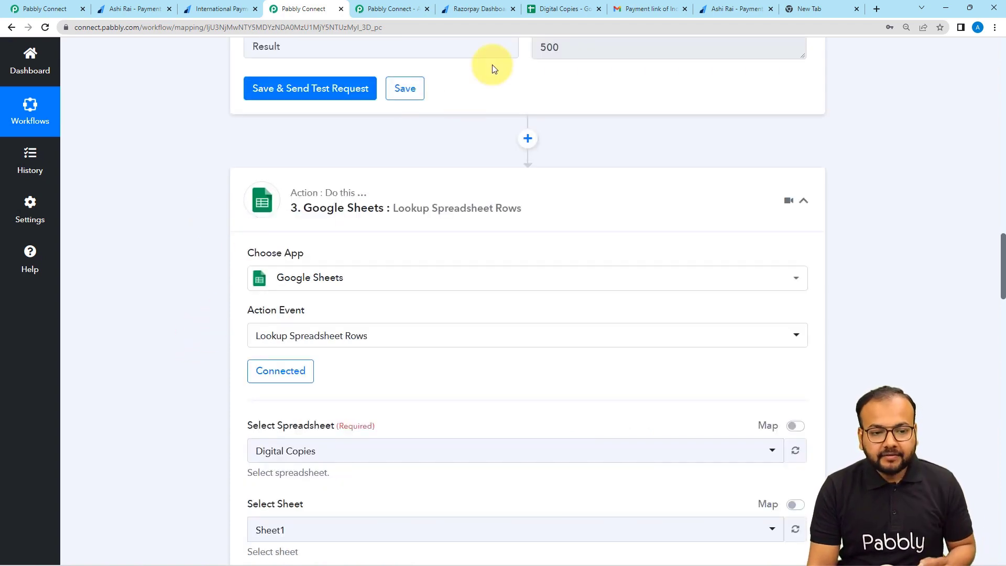
left_click(550, 9)
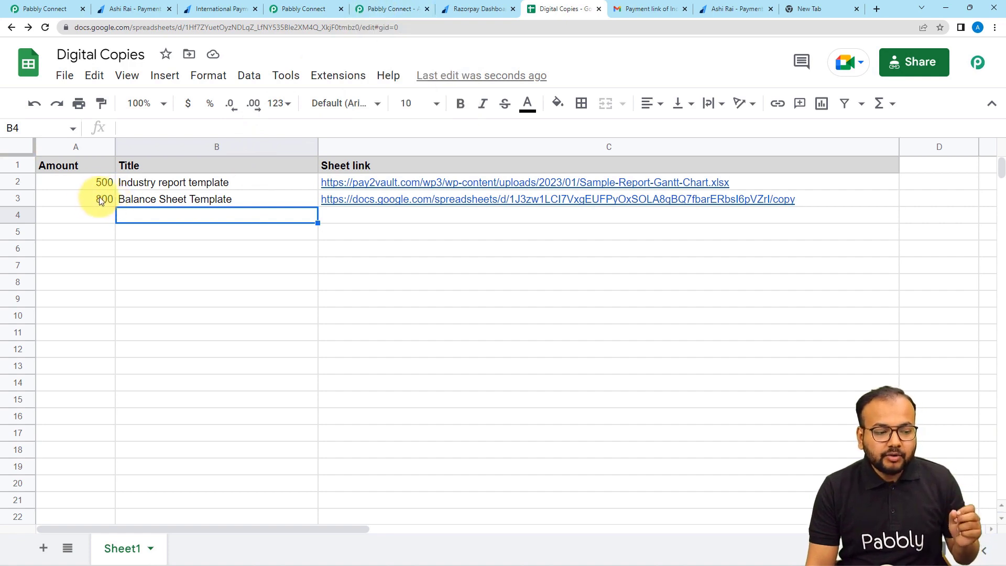
Compare the Digital Copies sheet data with the workflow, ending on the Lookup Spreadsheet Rows settings.
left_click(313, 12)
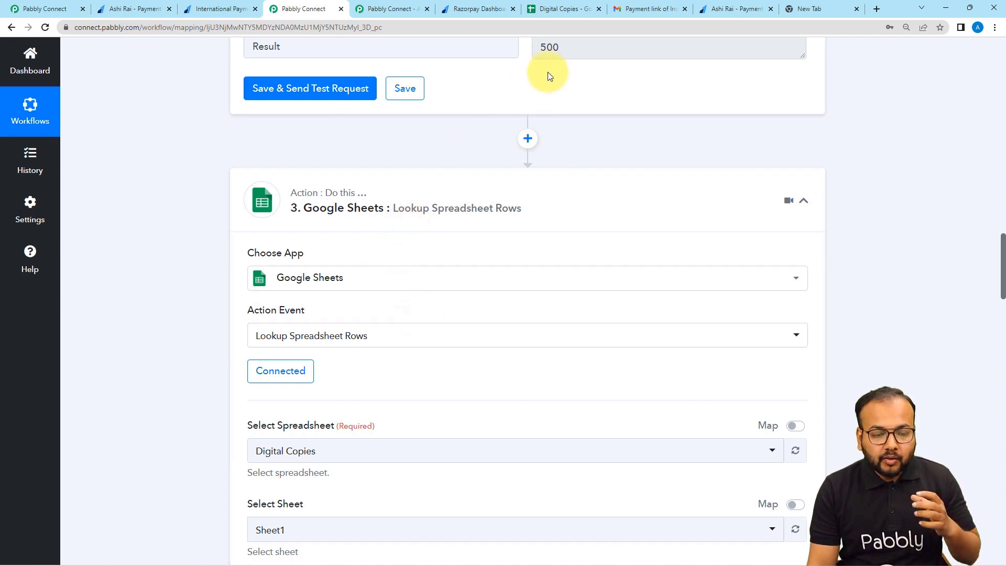
scroll(552, 71, "up", 1)
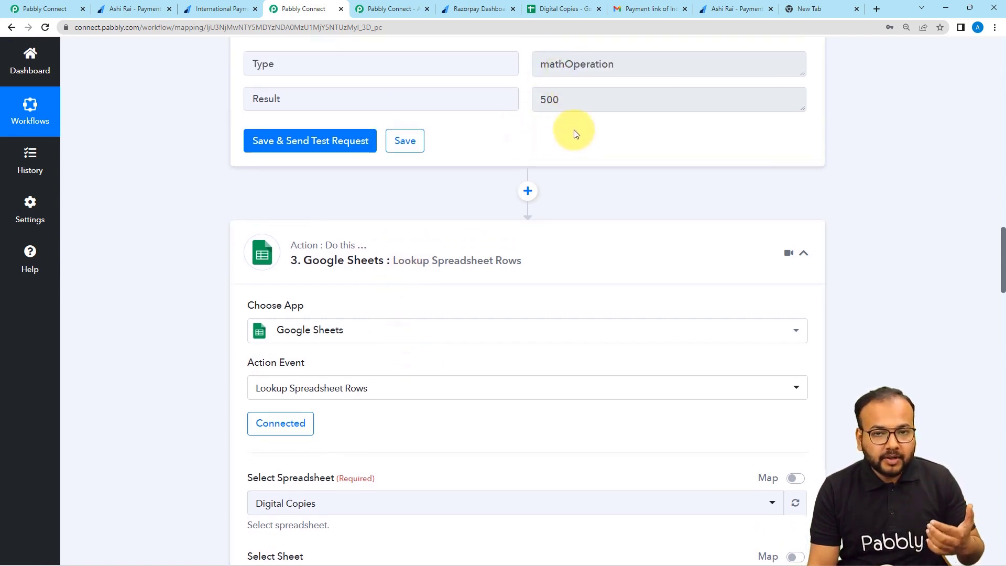
left_click(556, 15)
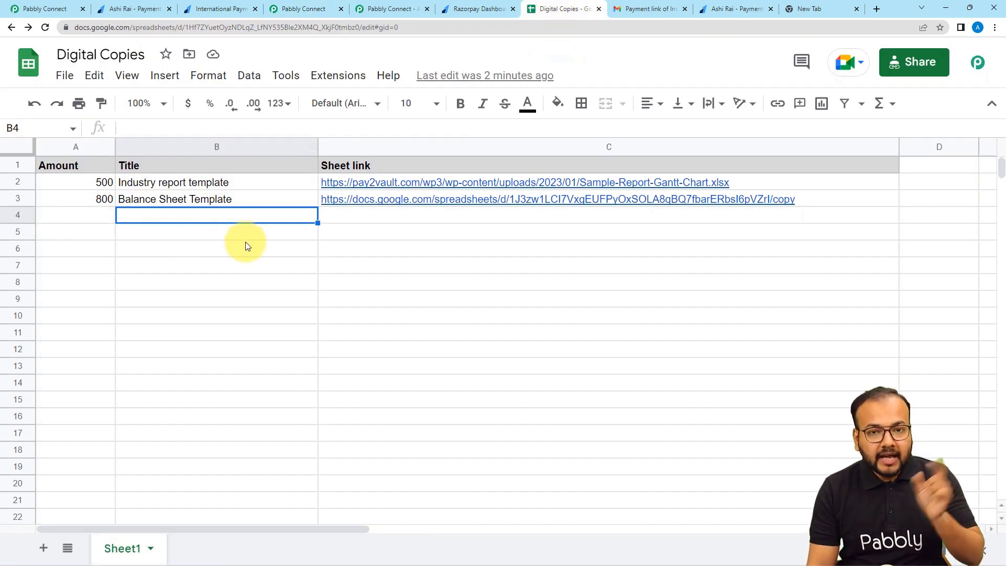
mouse_move(376, 189)
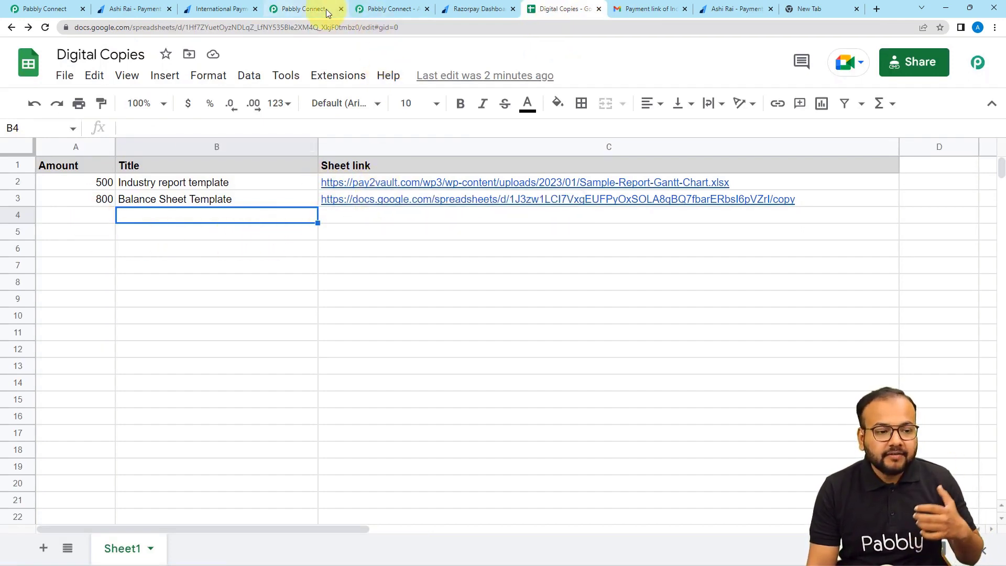
left_click(309, 9)
scroll(210, 304, "down", 3)
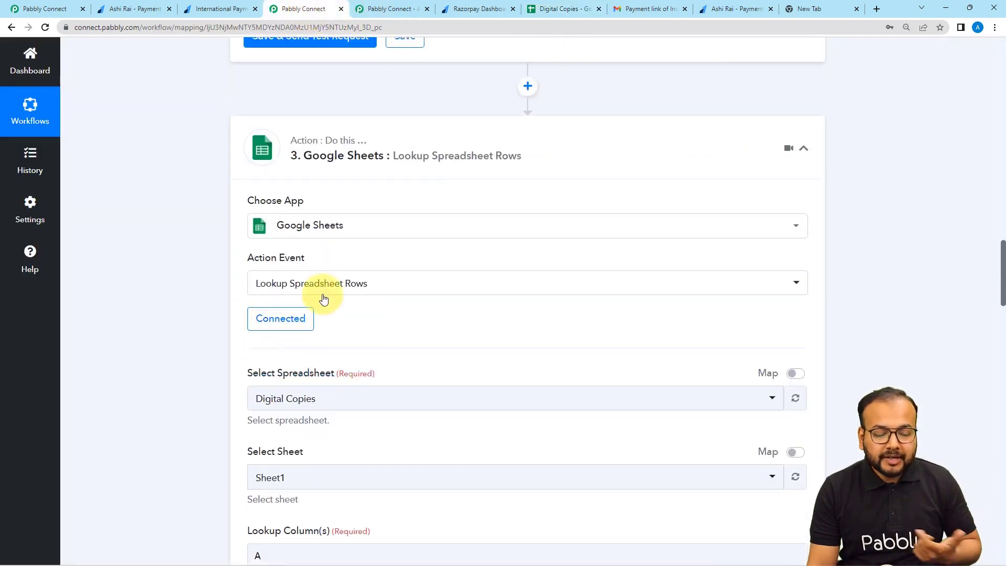
scroll(197, 285, "down", 4)
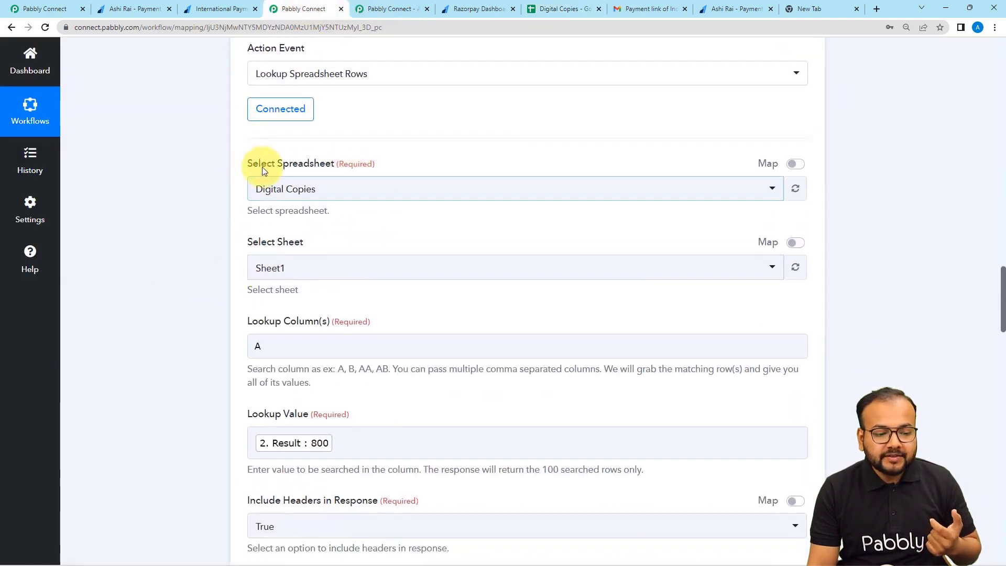
scroll(310, 200, "down", 3)
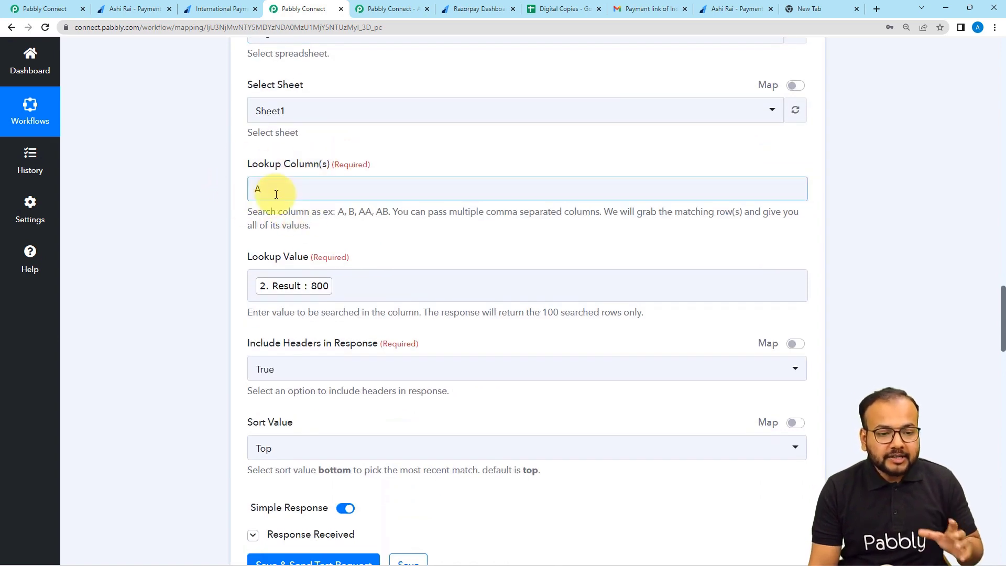
left_click(540, 12)
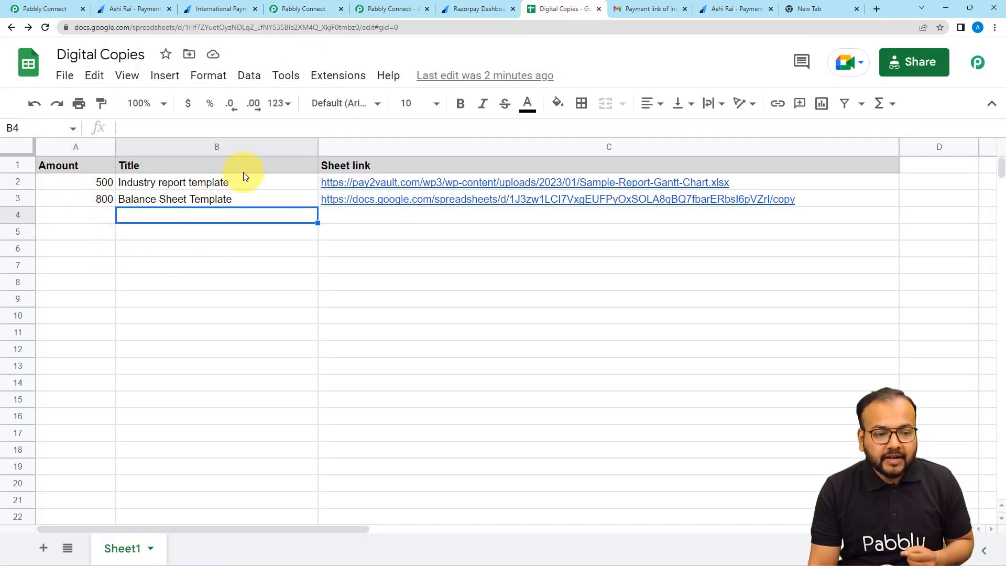
left_click(309, 11)
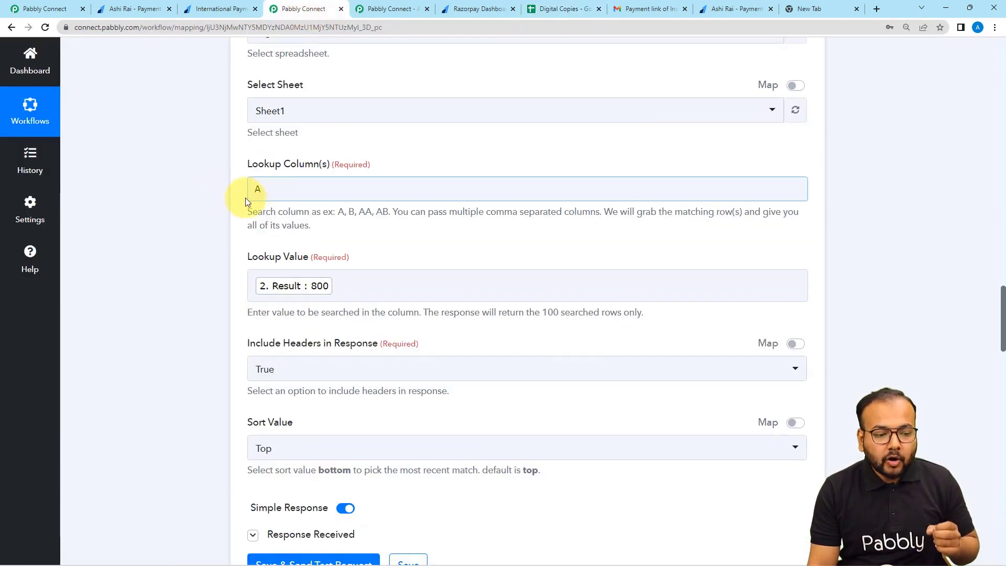
Replace the Lookup Value token 'Result : 800' with the Number Formatter's 'Result : 500'.
left_click(301, 291)
left_click(348, 283)
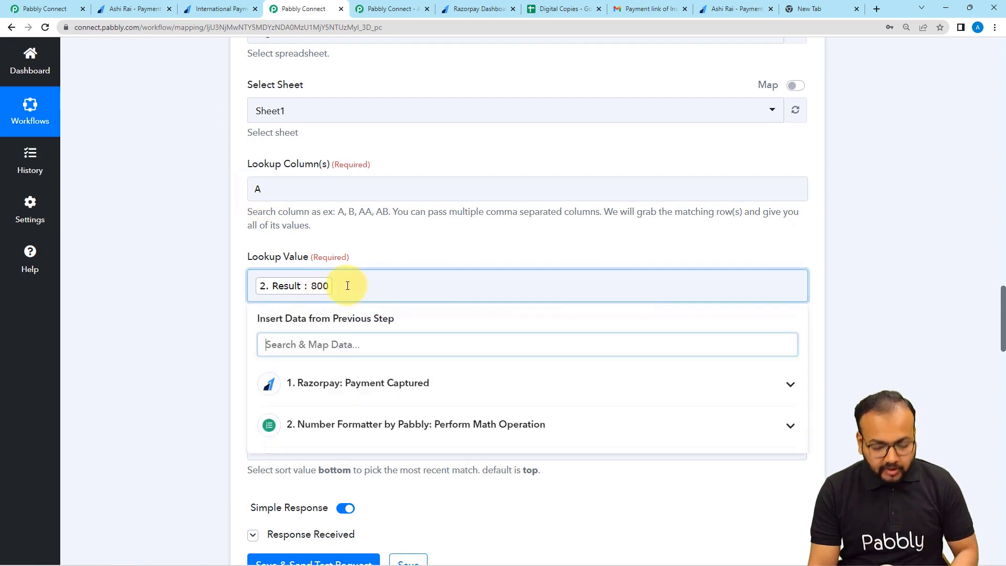
key("BackSpace")
scroll(137, 276, "down", 2)
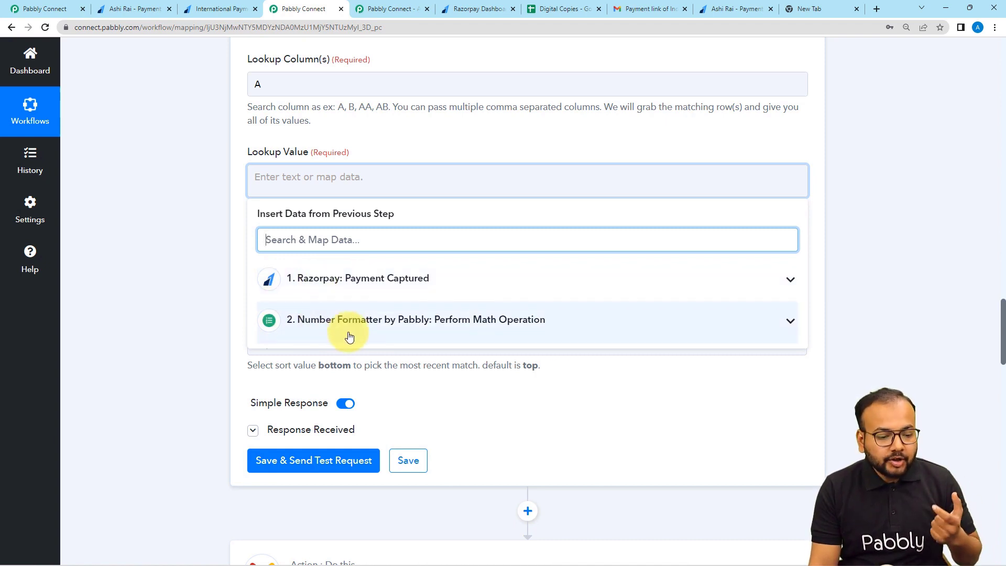
left_click(389, 324)
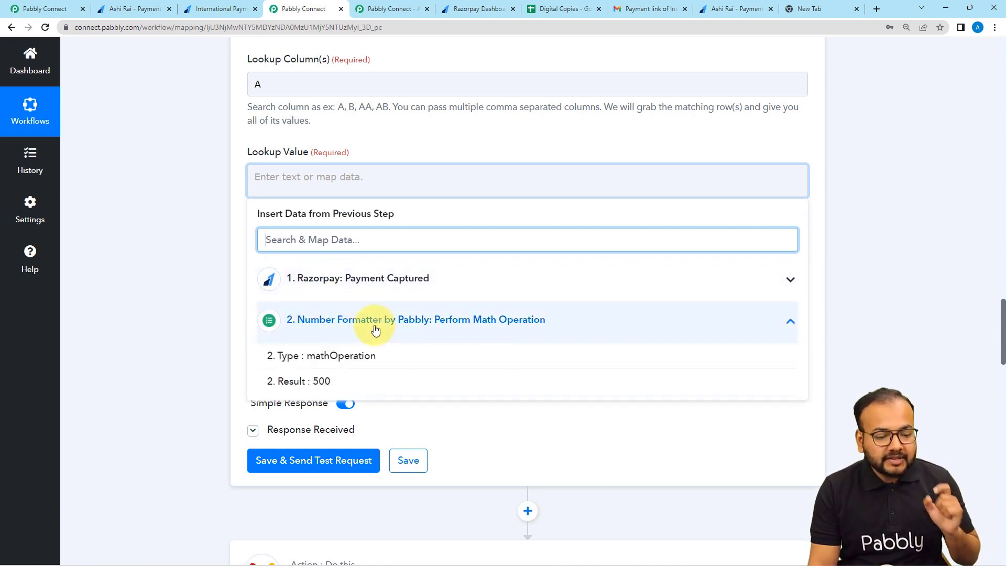
left_click(348, 382)
left_click(164, 186)
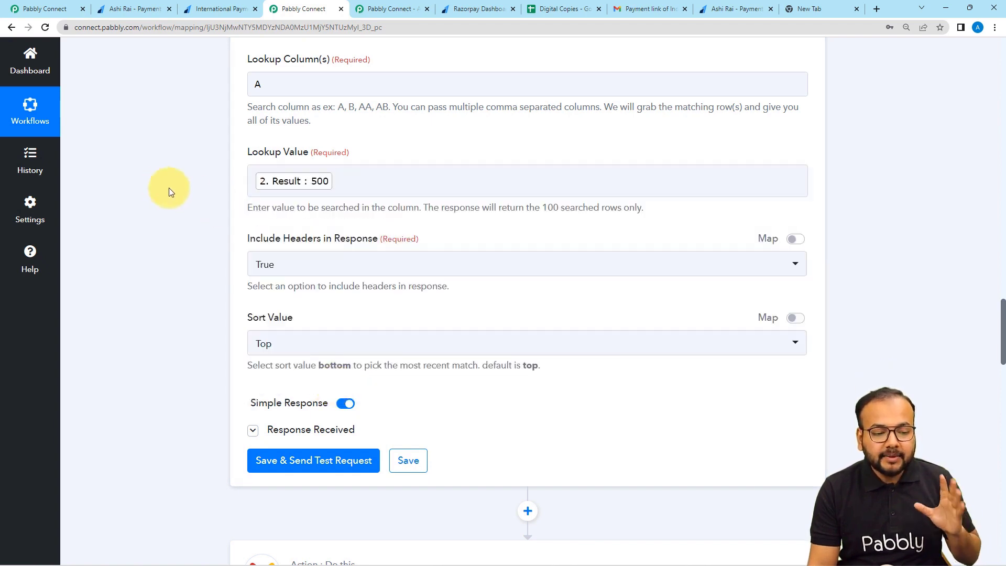
scroll(219, 196, "down", 2)
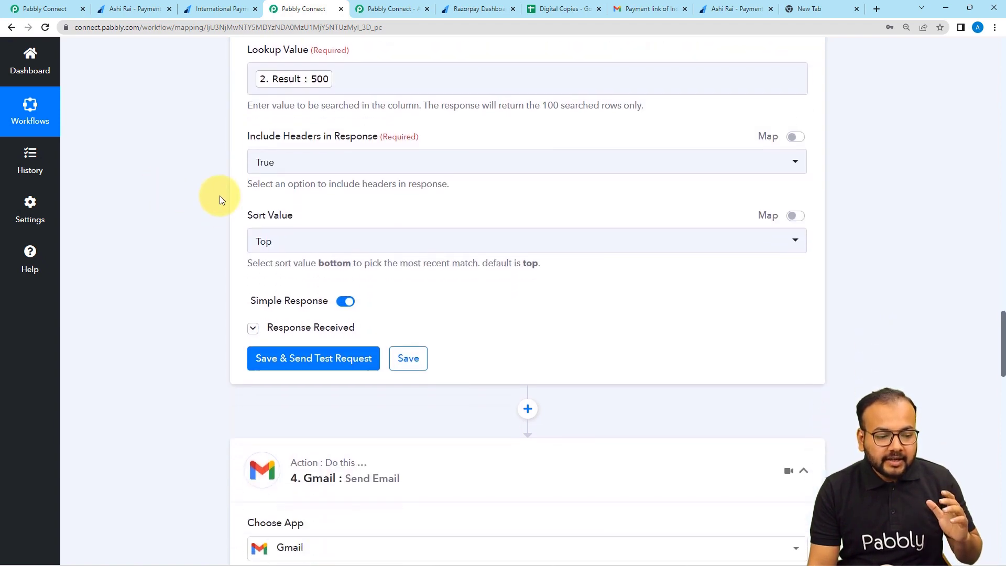
left_click(273, 245)
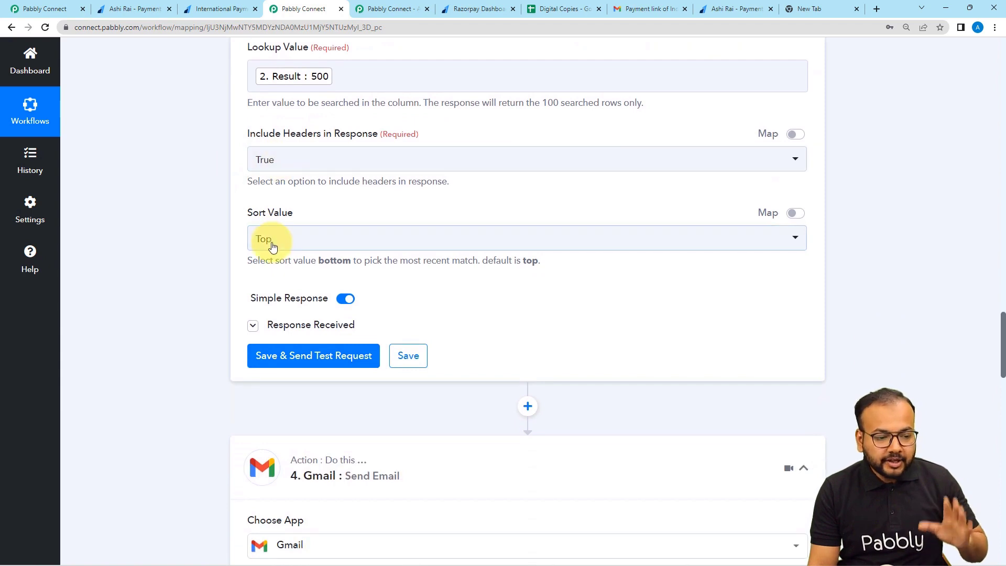
scroll(175, 251, "down", 2)
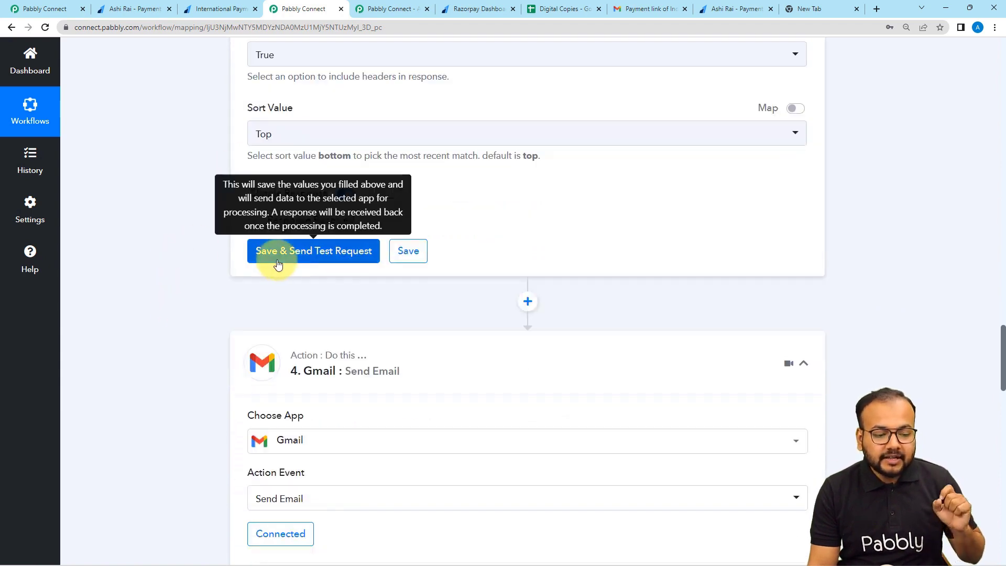
Save and test the lookup step, confirming row 2: amount 500, Industry report template, and its sheet link.
left_click(269, 253)
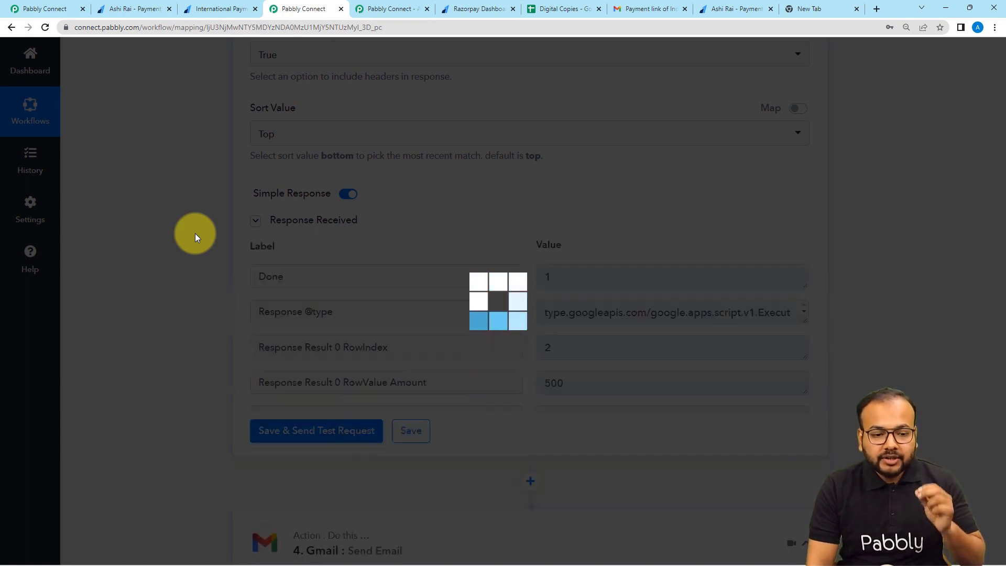
scroll(195, 234, "down", 2)
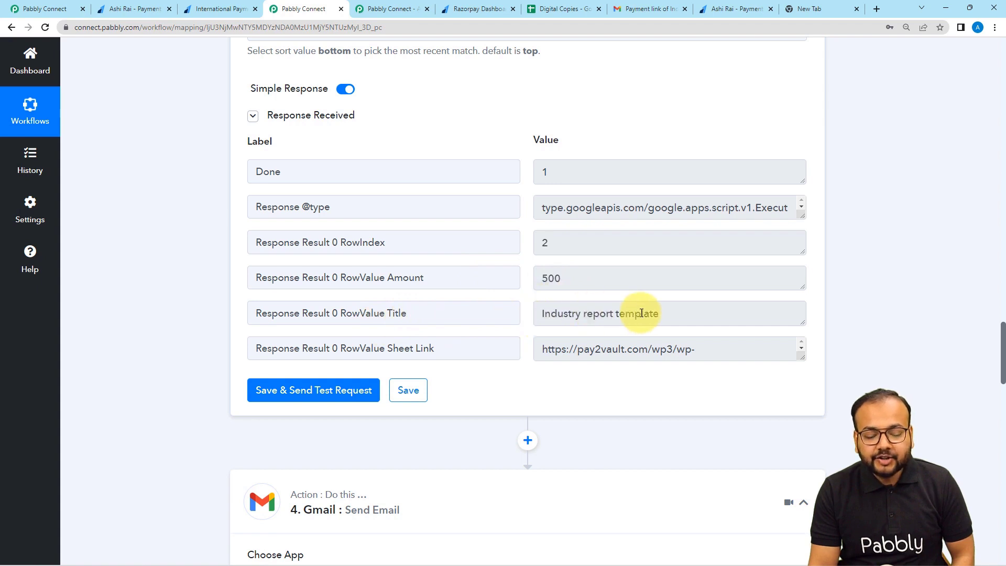
left_click(539, 10)
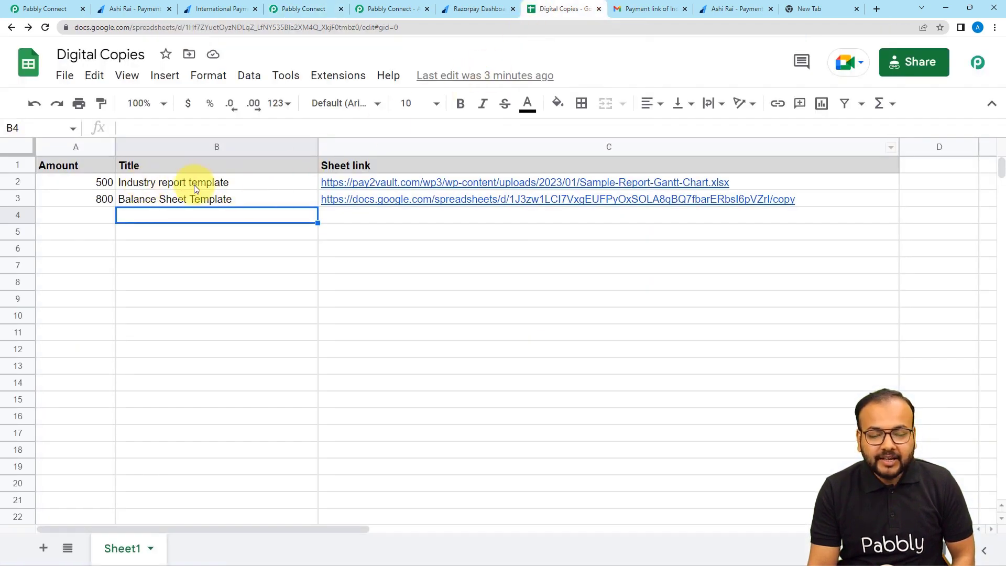
left_click(316, 10)
left_click_drag(801, 358, 801, 440)
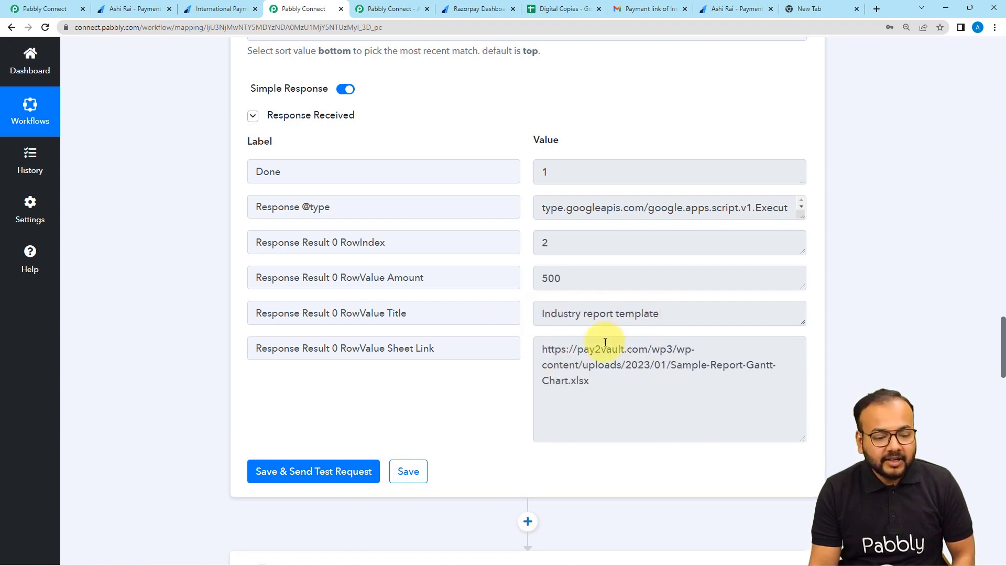
scroll(141, 313, "down", 3)
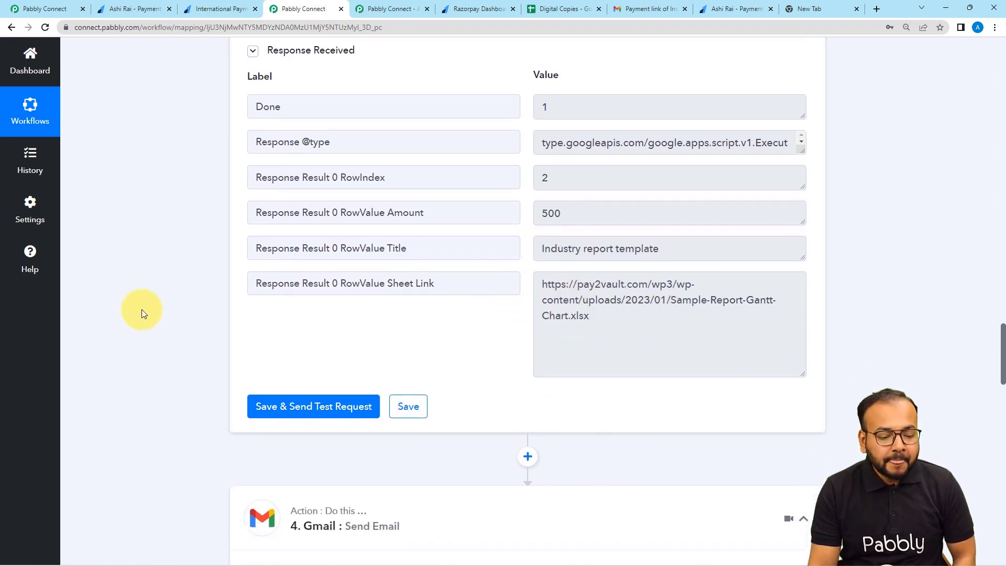
scroll(412, 232, "down", 1)
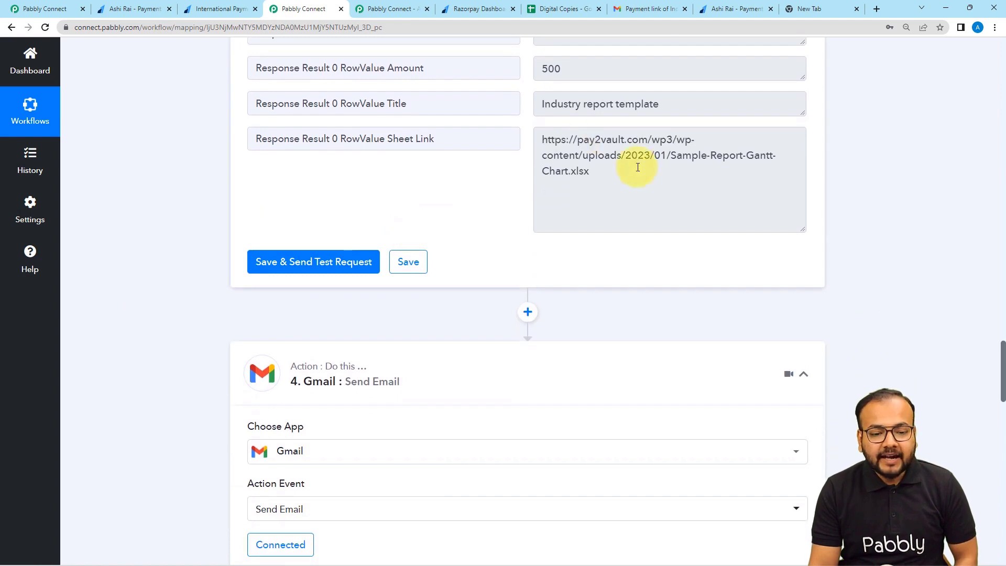
Map the Gmail recipient to Razorpay Payment Captured's Payload Payment Entity Email.
scroll(158, 257, "down", 3)
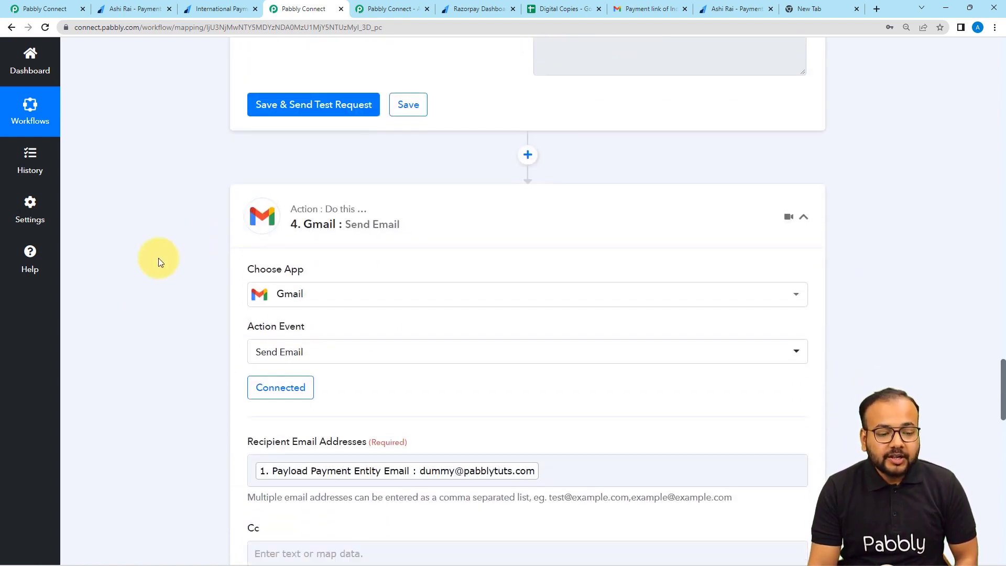
scroll(241, 235, "down", 1)
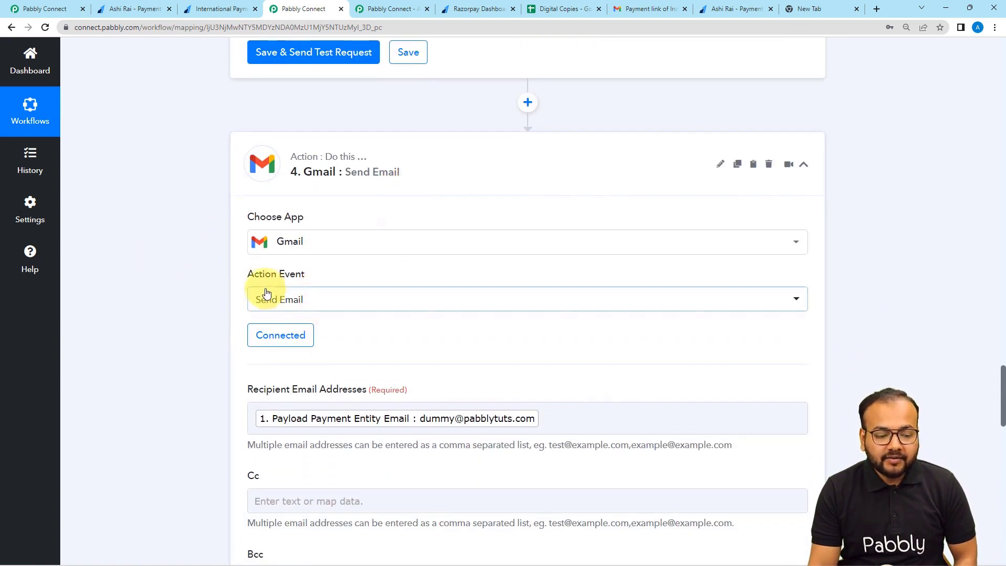
scroll(214, 333, "down", 2)
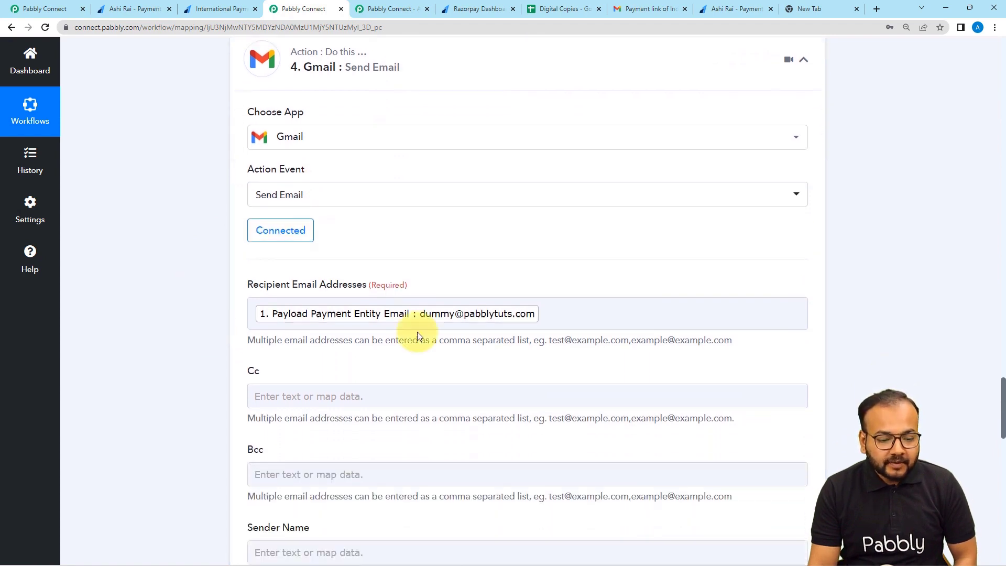
left_click(560, 318)
key("BackSpace")
left_click(352, 423)
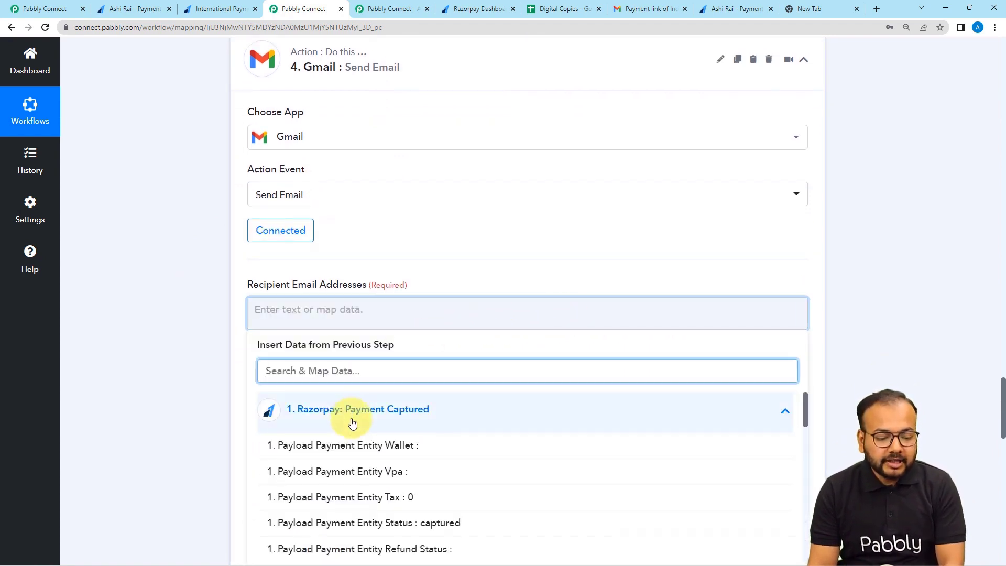
scroll(352, 423, "down", 10)
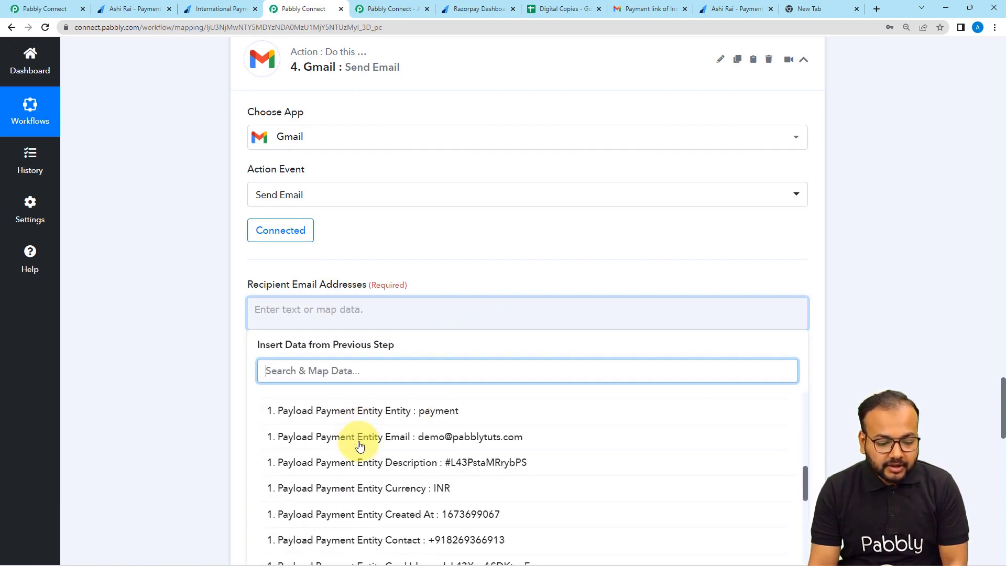
scroll(359, 446, "down", 1)
left_click(427, 413)
left_click(173, 328)
Review the sender name mapping options and leave them unchanged.
scroll(173, 329, "down", 2)
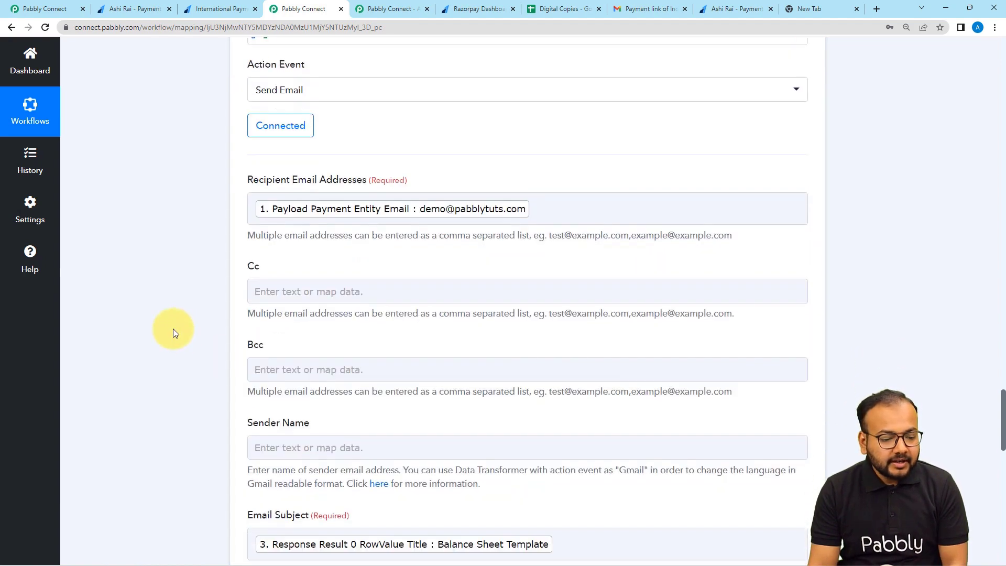
scroll(173, 328, "down", 3)
left_click(348, 297)
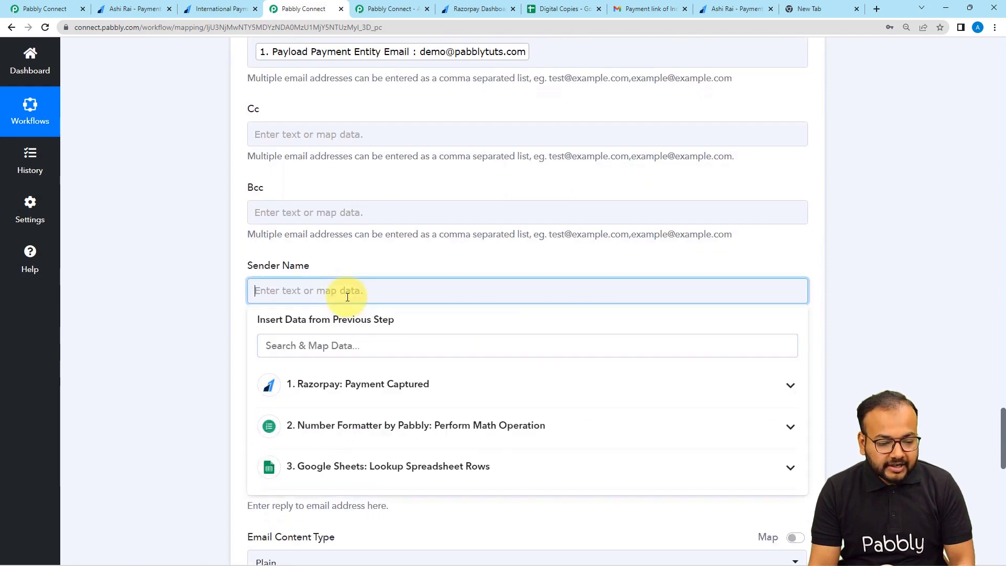
left_click(215, 266)
scroll(285, 301, "down", 2)
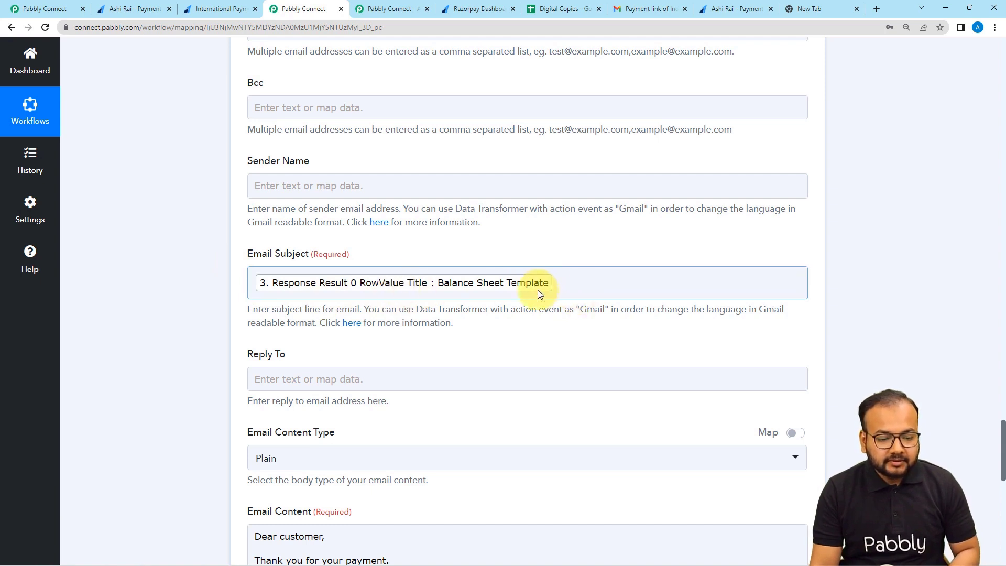
Map the Email Subject to the lookup step's RowValue Title.
left_click(570, 284)
key("BackSpace")
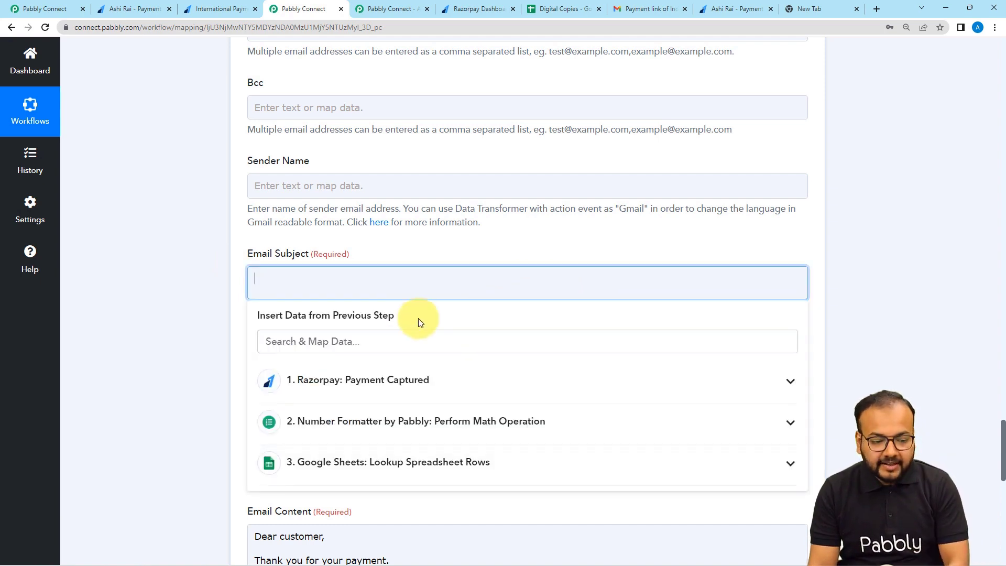
left_click(351, 465)
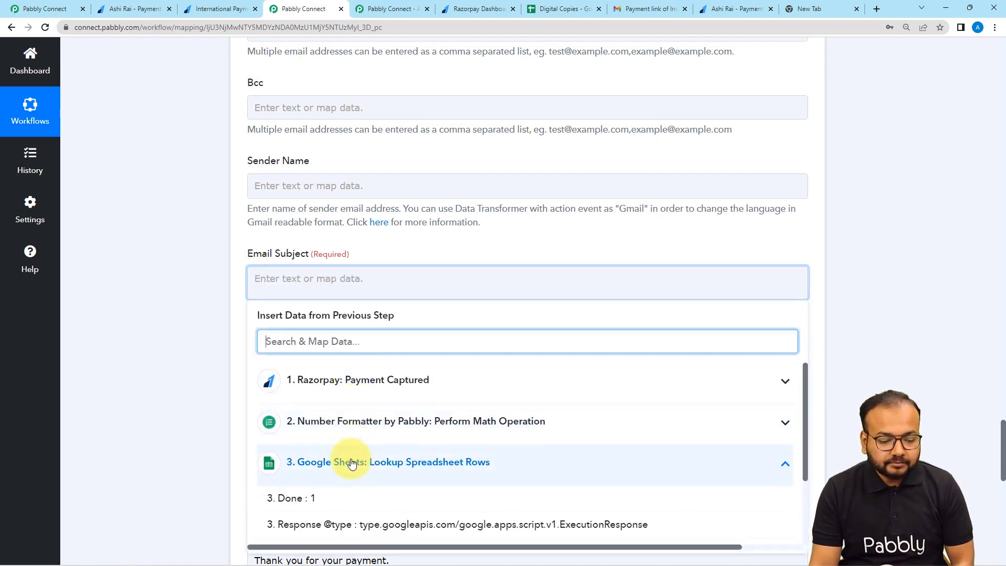
scroll(351, 465, "down", 5)
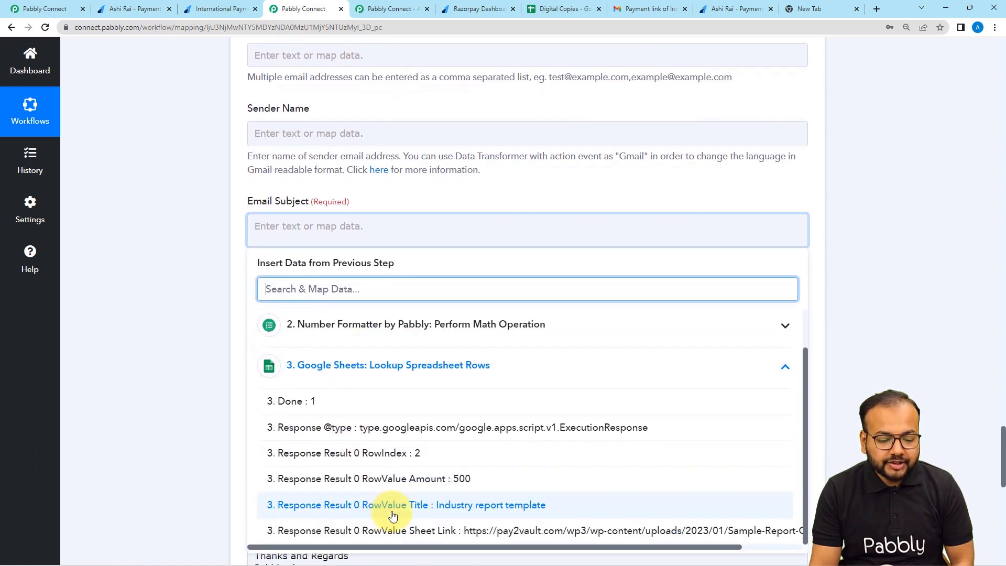
left_click(468, 511)
left_click(205, 336)
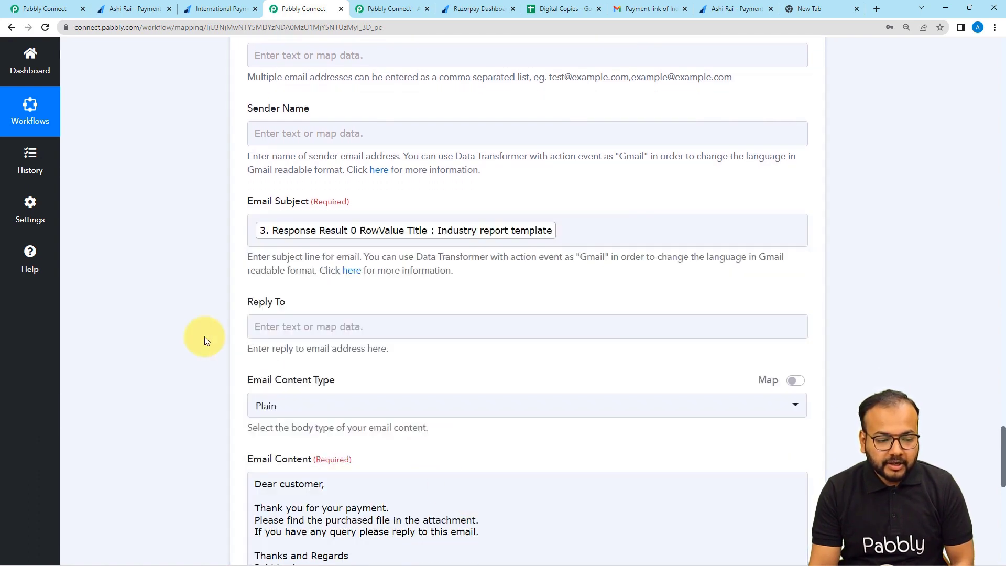
Map the Attachment to the lookup step's RowValue Sheet Link.
scroll(205, 336, "down", 2)
scroll(204, 337, "down", 1)
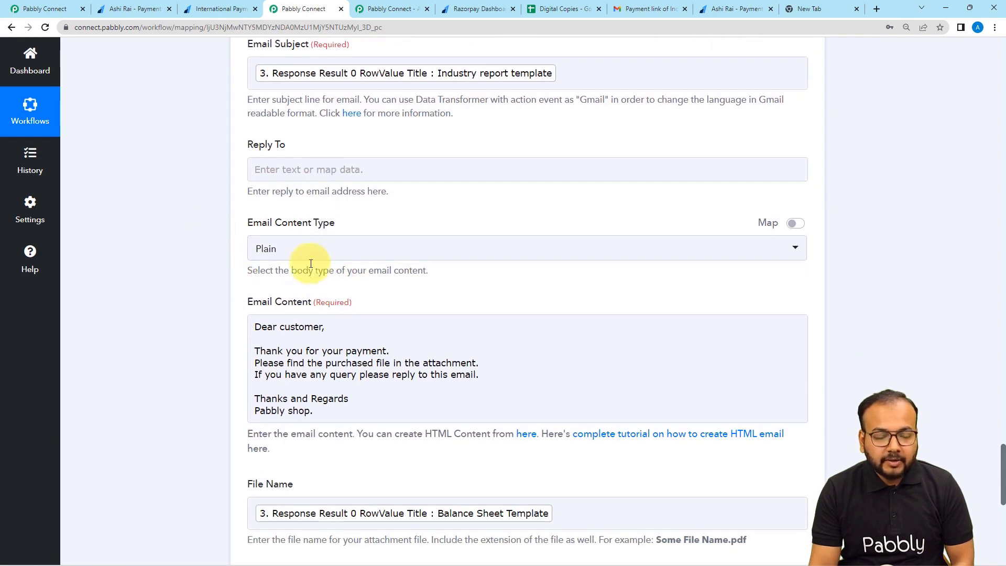
scroll(195, 305, "down", 3)
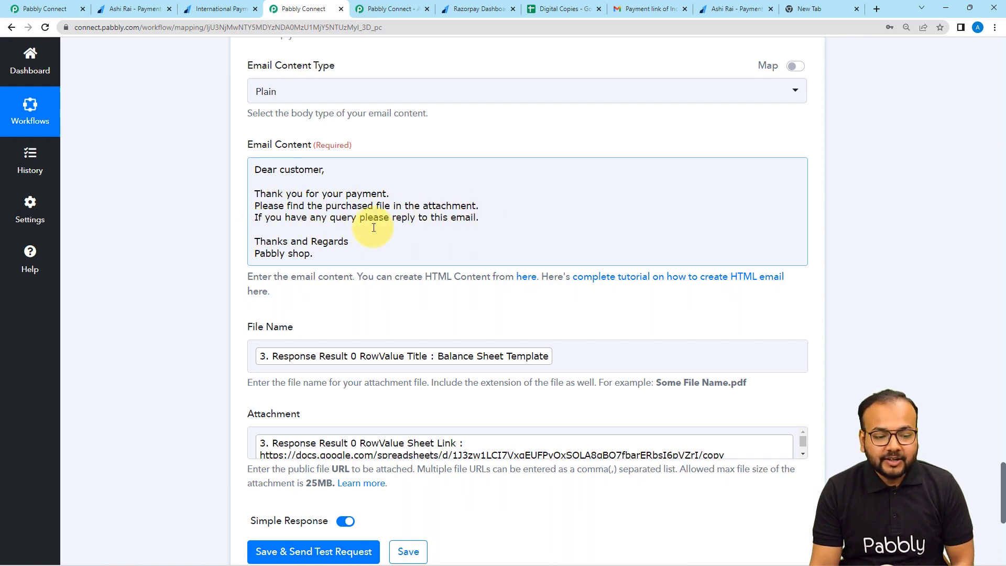
scroll(451, 220, "down", 1)
scroll(453, 224, "down", 2)
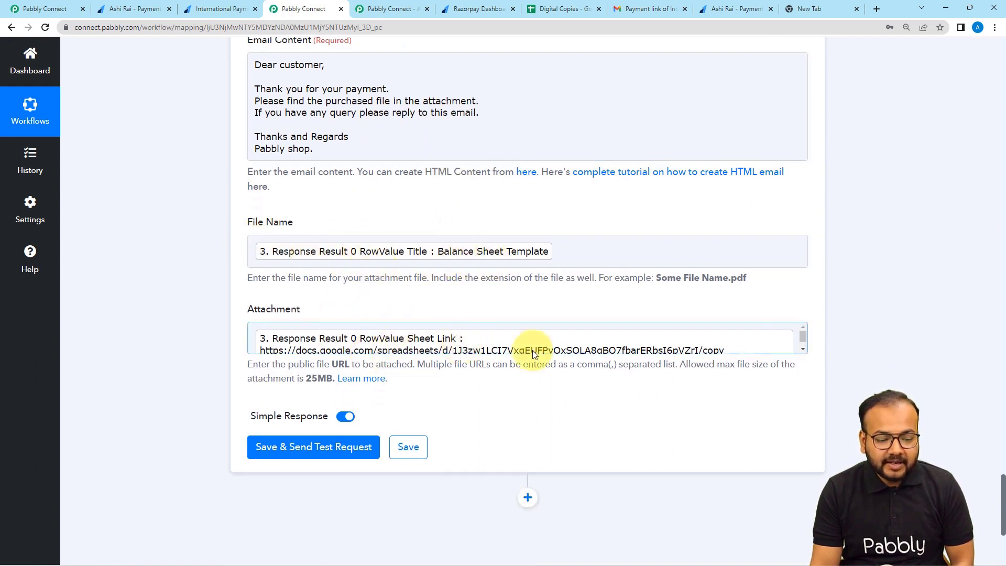
left_click(767, 342)
key("BackSpace")
scroll(168, 279, "down", 3)
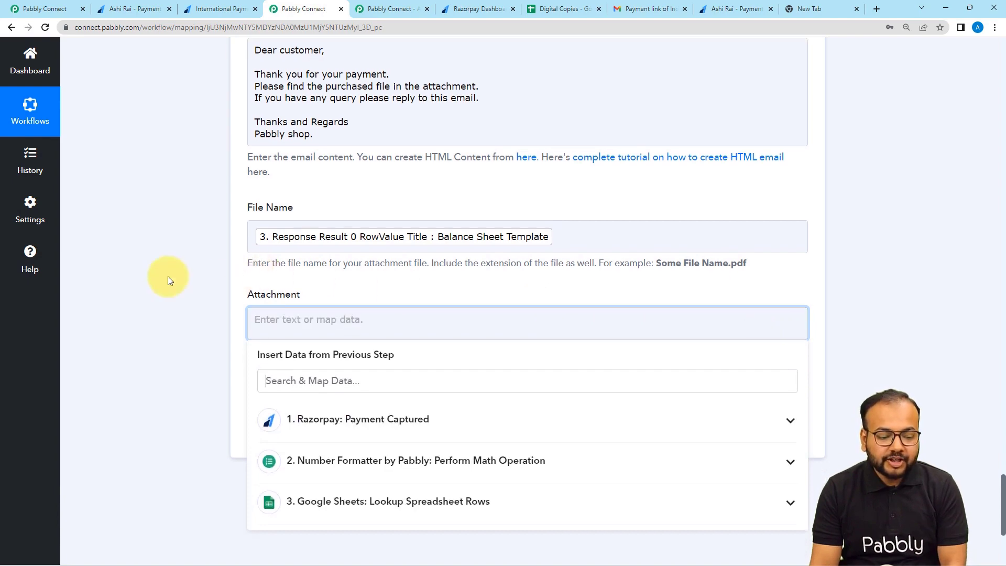
left_click(360, 375)
scroll(359, 461, "down", 2)
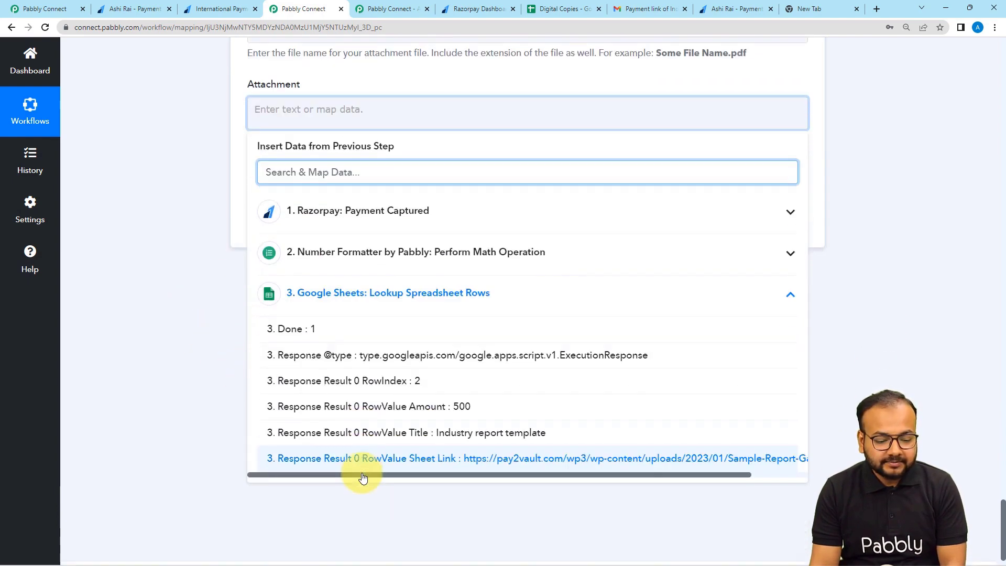
left_click(386, 437)
left_click(146, 296)
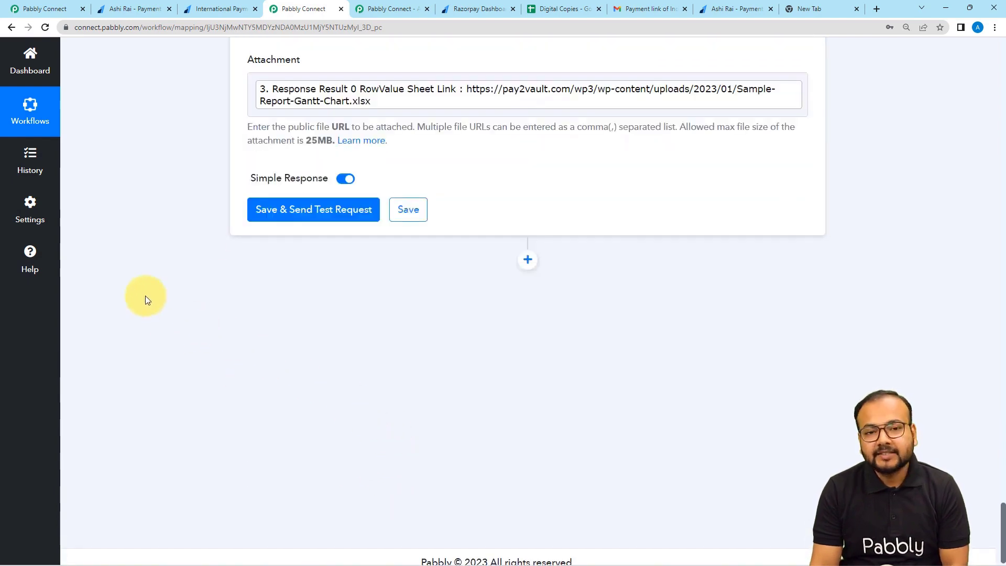
Map the File Name to the lookup step's RowValue Title.
scroll(145, 296, "up", 2)
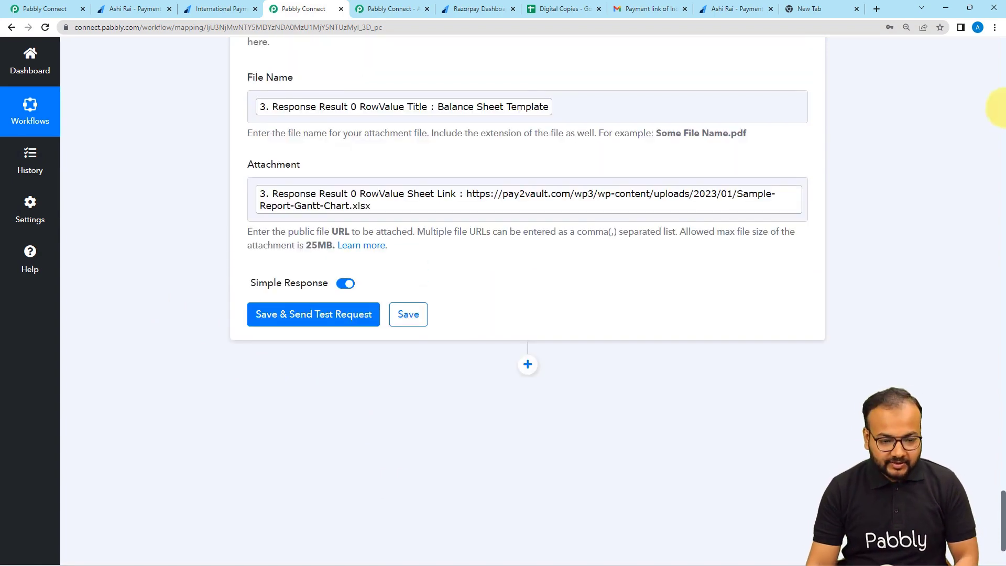
left_click(664, 100)
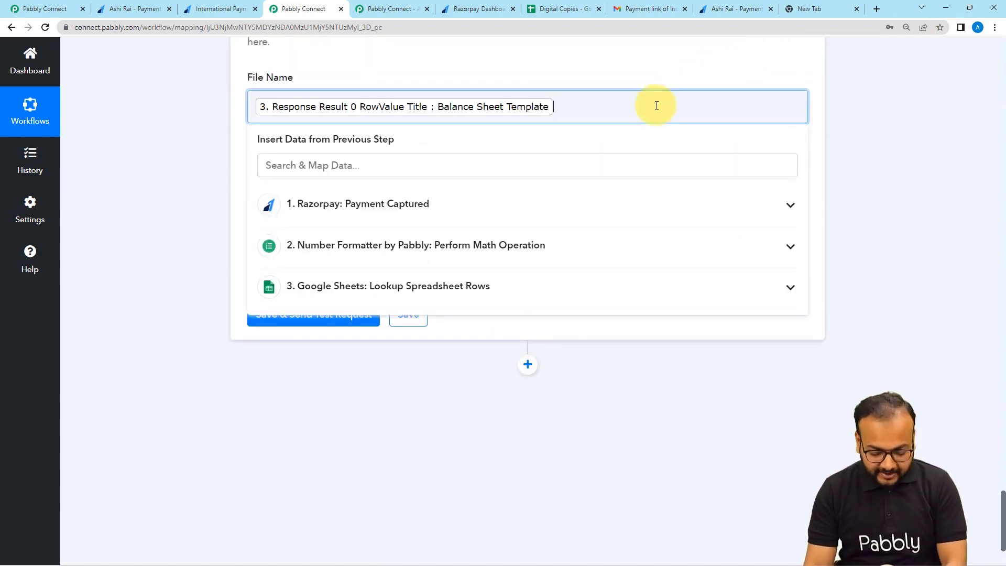
key("BackSpace")
left_click(415, 287)
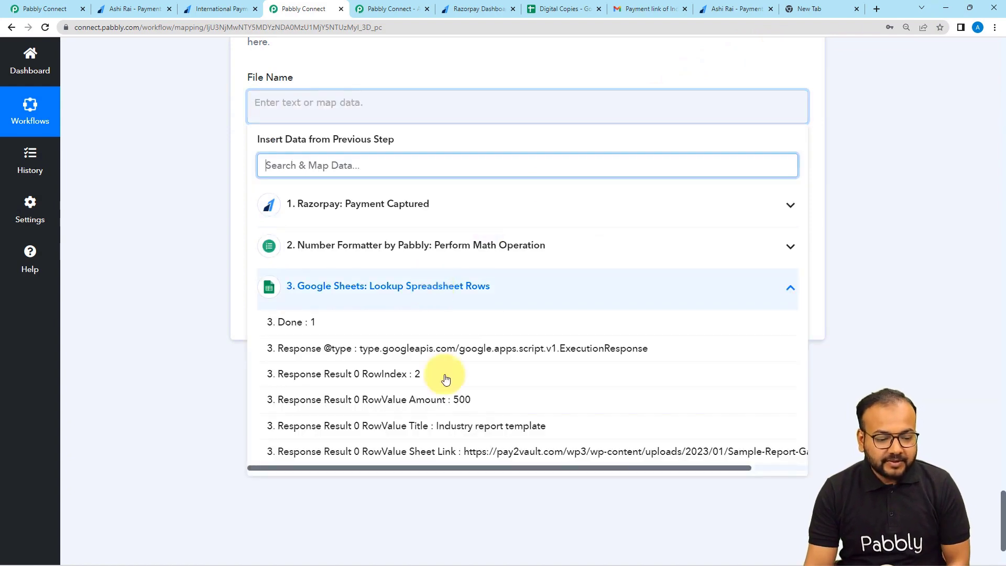
left_click(457, 427)
left_click(232, 190)
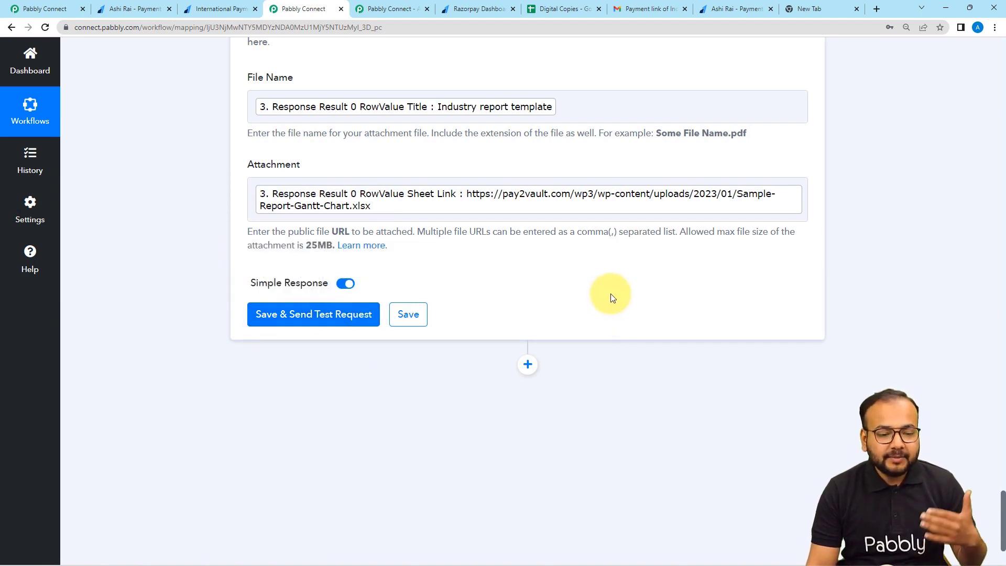
scroll(577, 286, "up", 2)
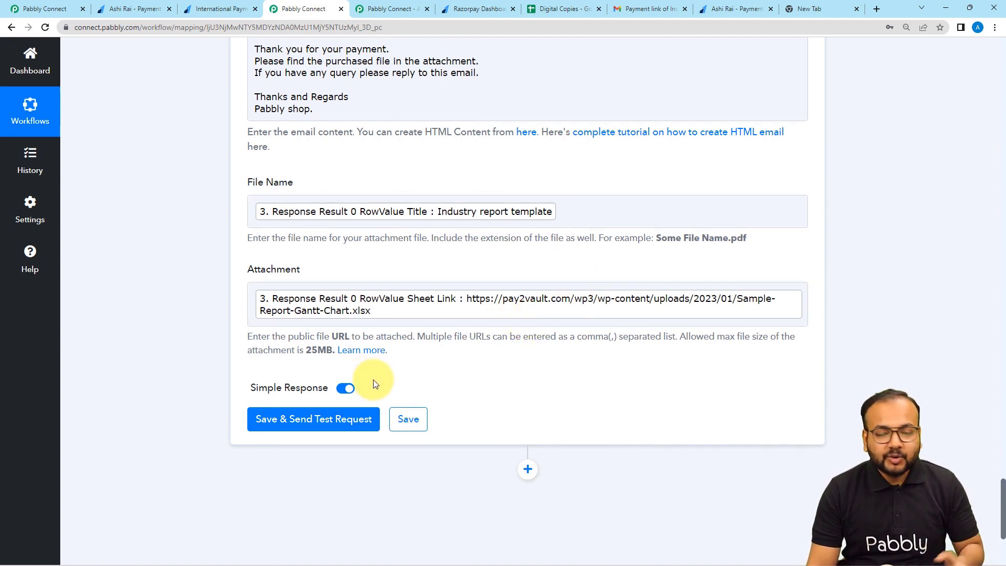
Send the Gmail step's test request and return to the inbox to check for the Industry report template email.
left_click(650, 8)
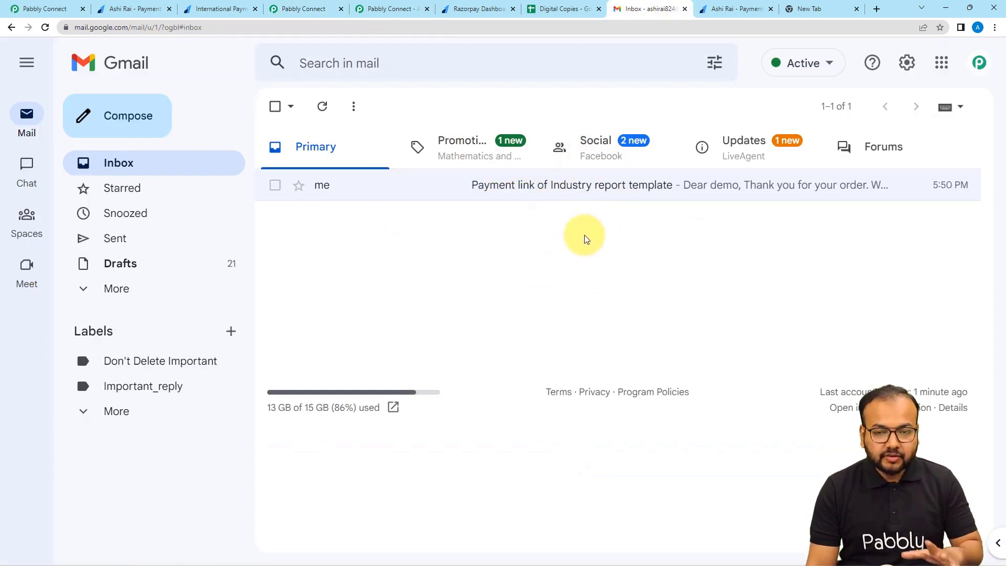
left_click(541, 198)
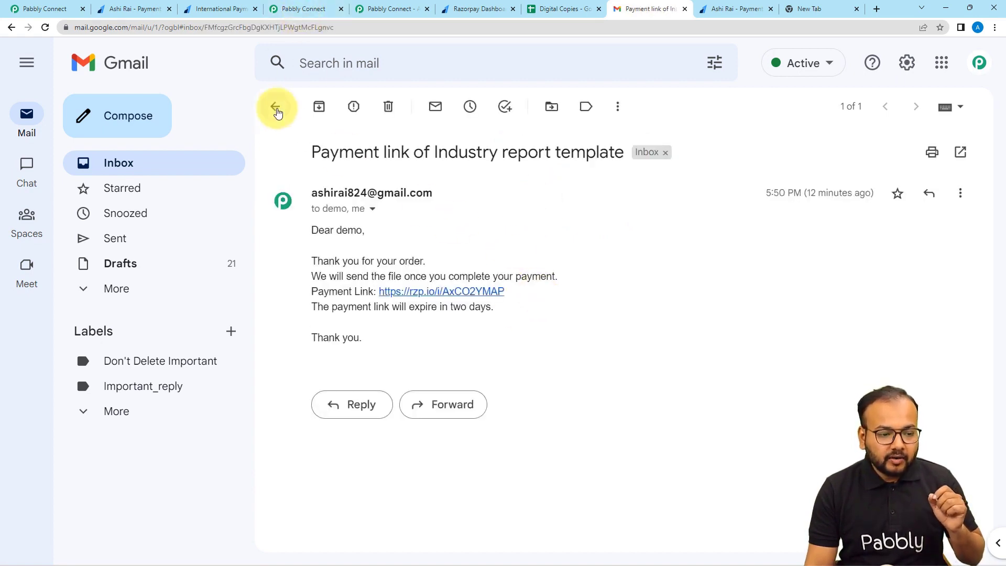
left_click(276, 107)
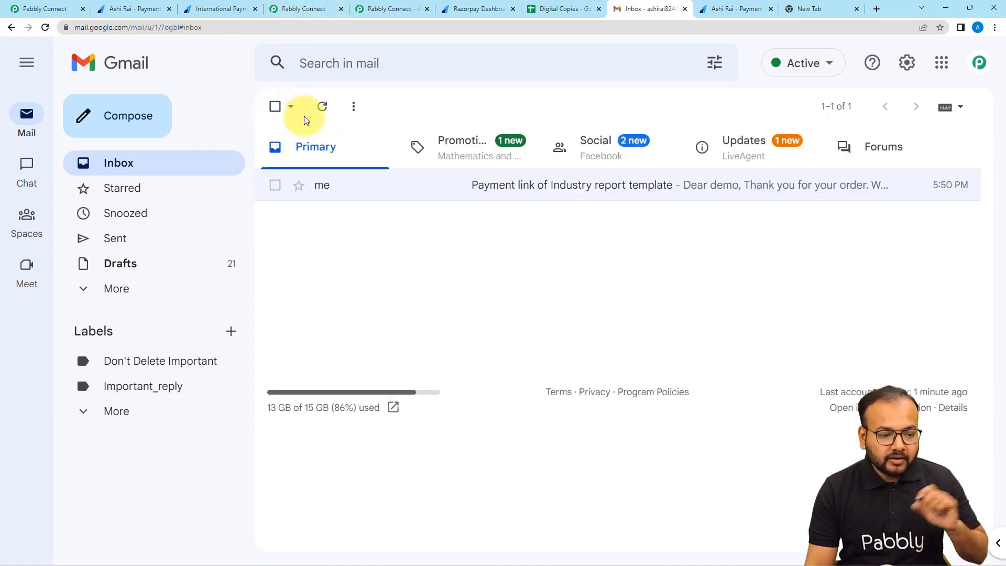
left_click(304, 10)
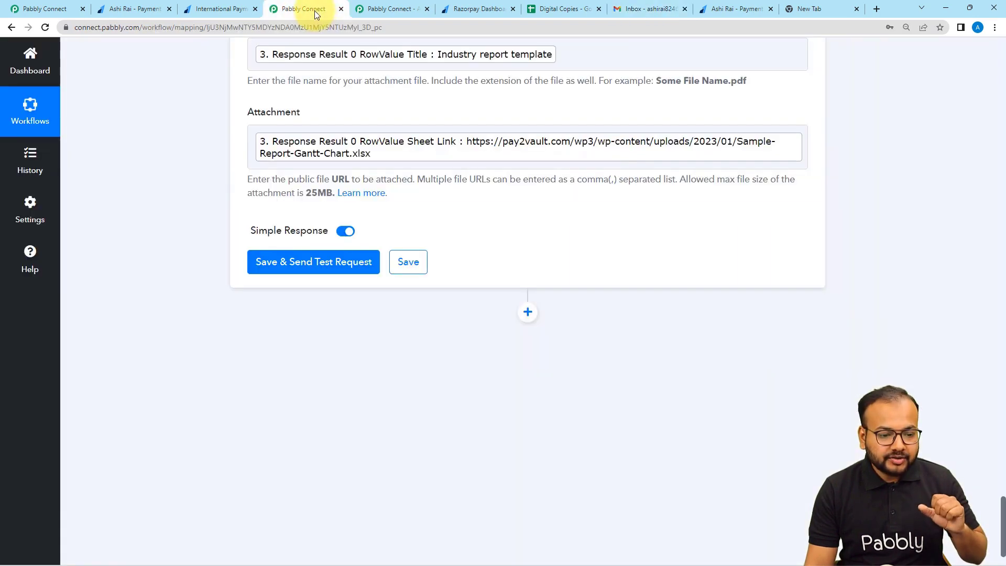
left_click(315, 267)
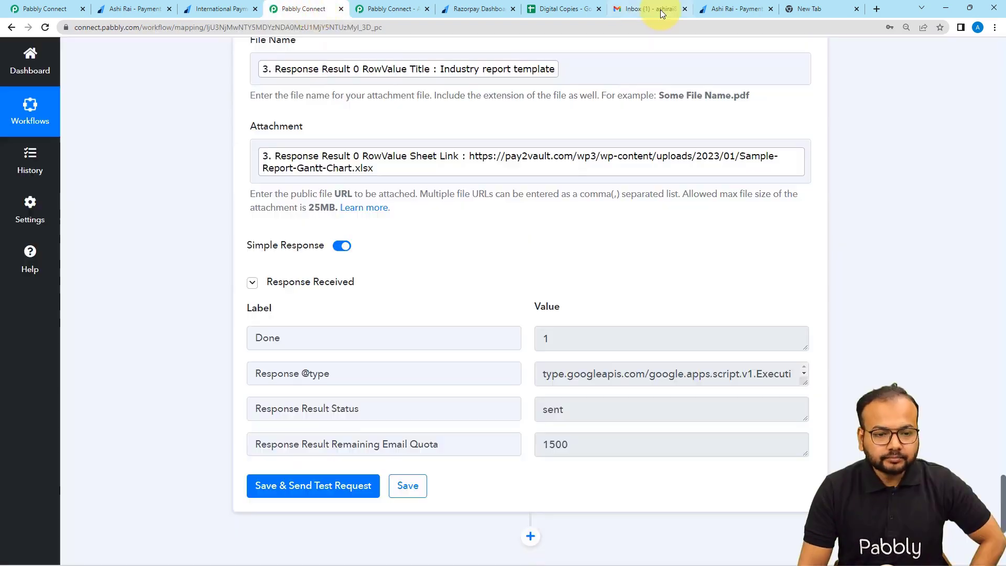
left_click(661, 9)
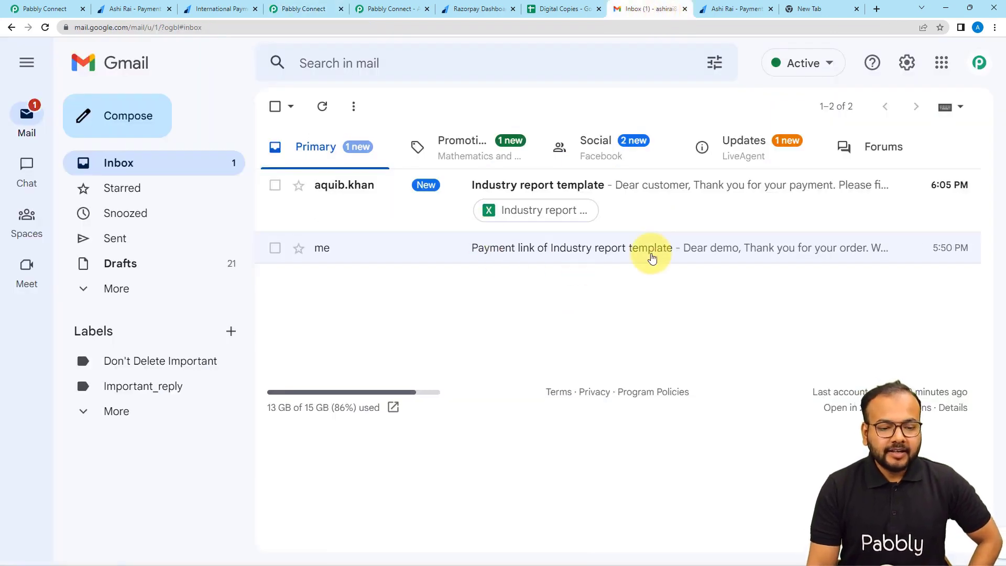
Open the Industry report template email and preview its attached spreadsheet.
left_click(612, 206)
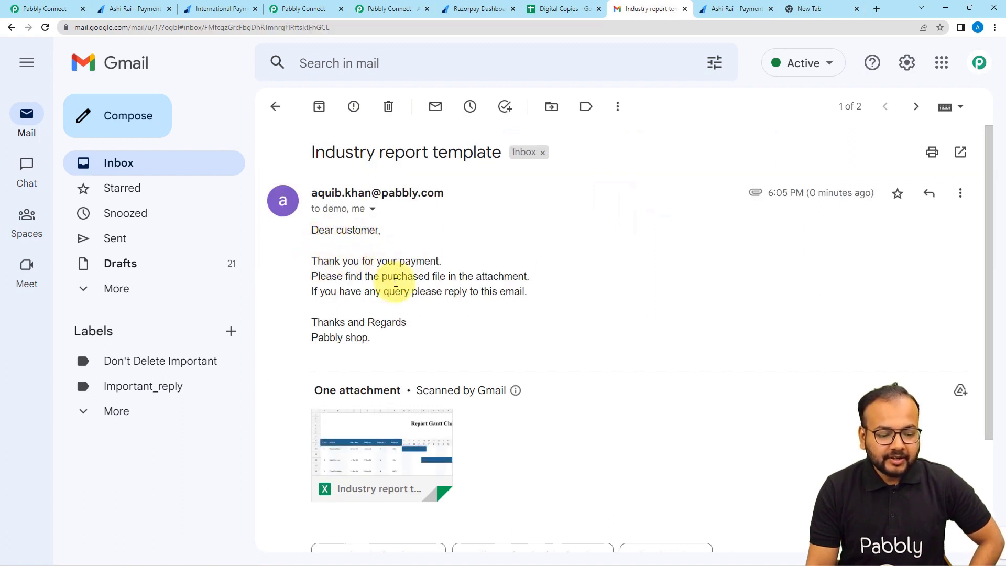
scroll(419, 286, "down", 3)
mouse_move(407, 307)
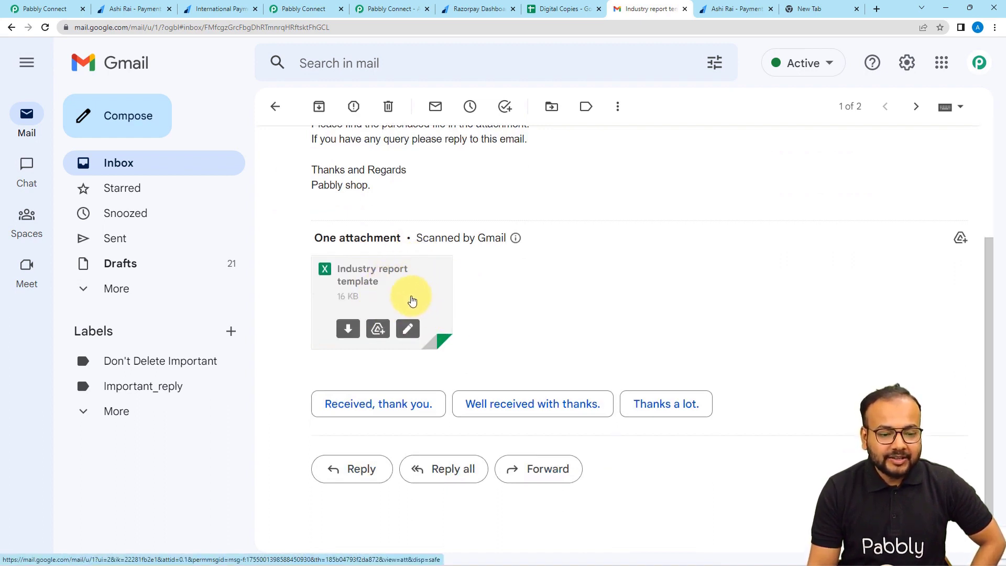
left_click(411, 301)
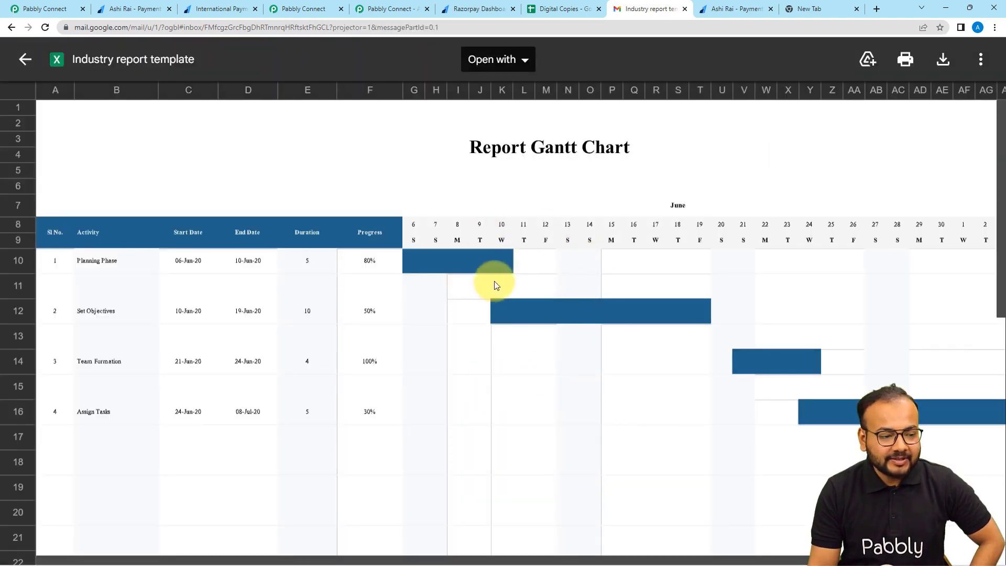
scroll(497, 286, "down", 4)
Compare the attachment with the Gantt-chart file linked in Digital Copies, then close the preview and switch to pabbly.com.
left_click(555, 7)
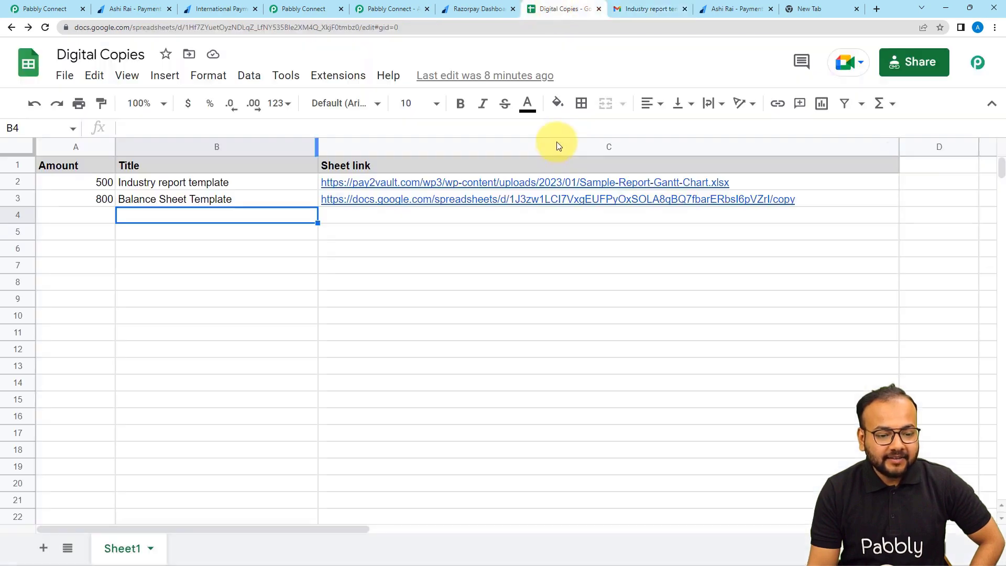
mouse_move(487, 187)
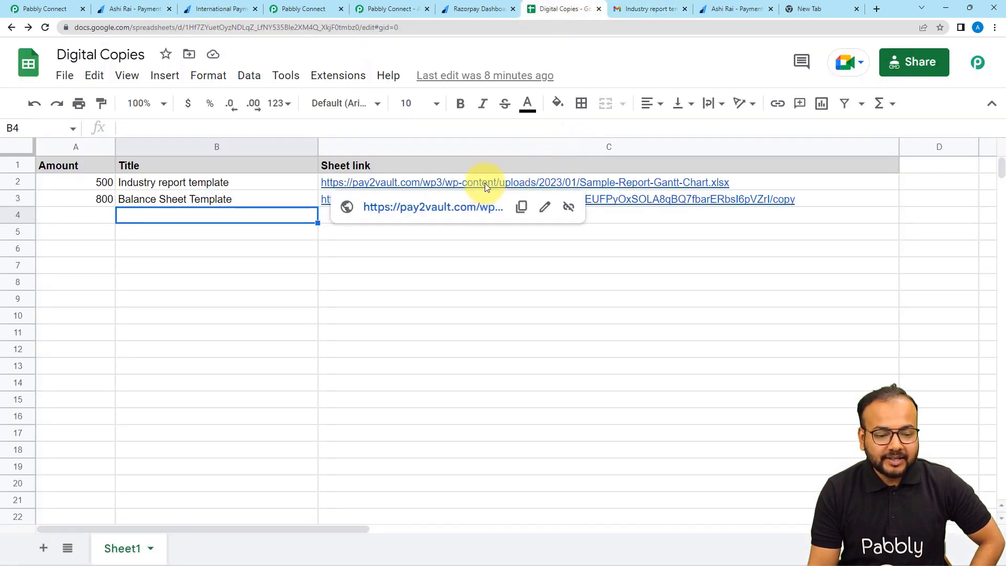
left_click(473, 207)
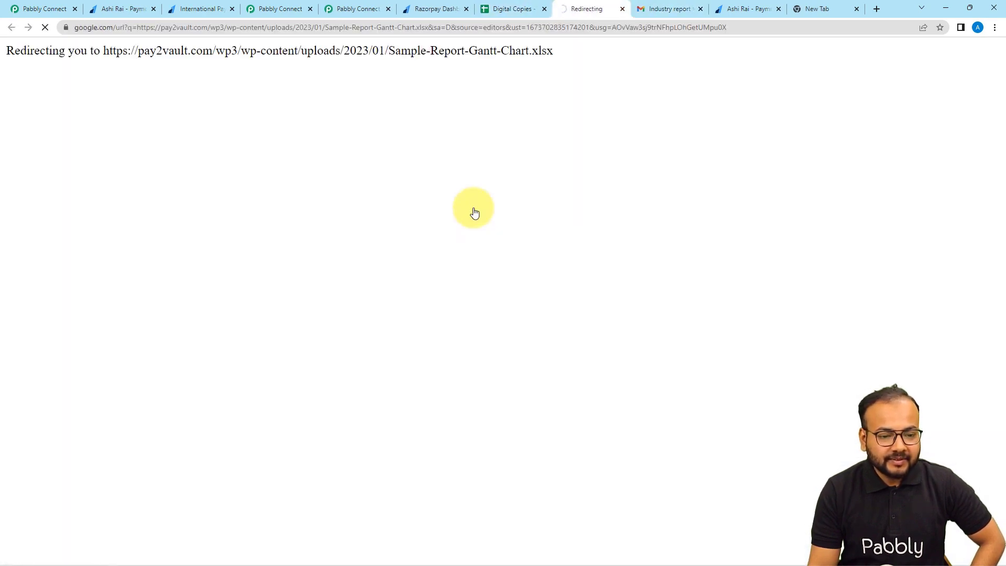
scroll(451, 341, "down", 2)
scroll(453, 344, "up", 3)
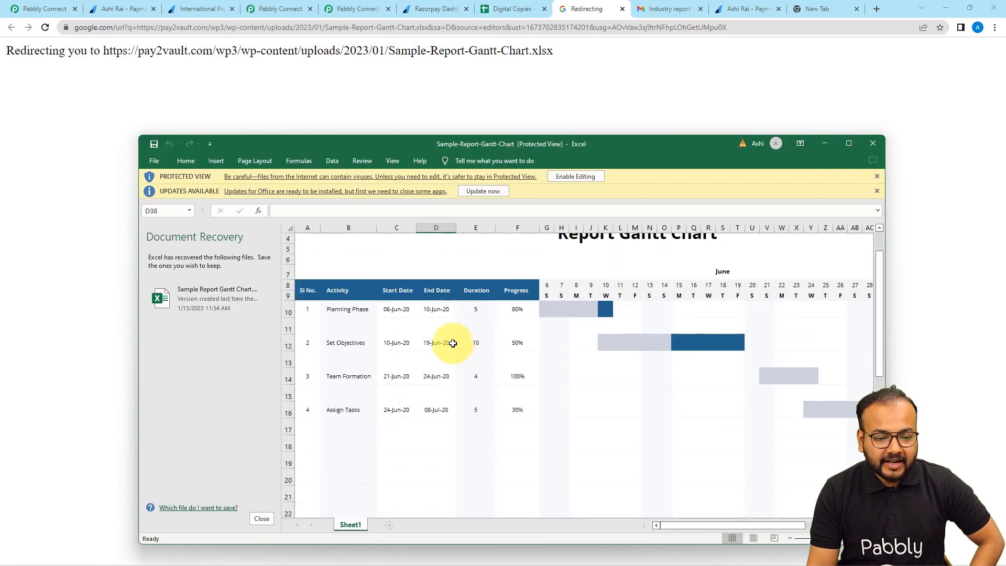
left_click(513, 9)
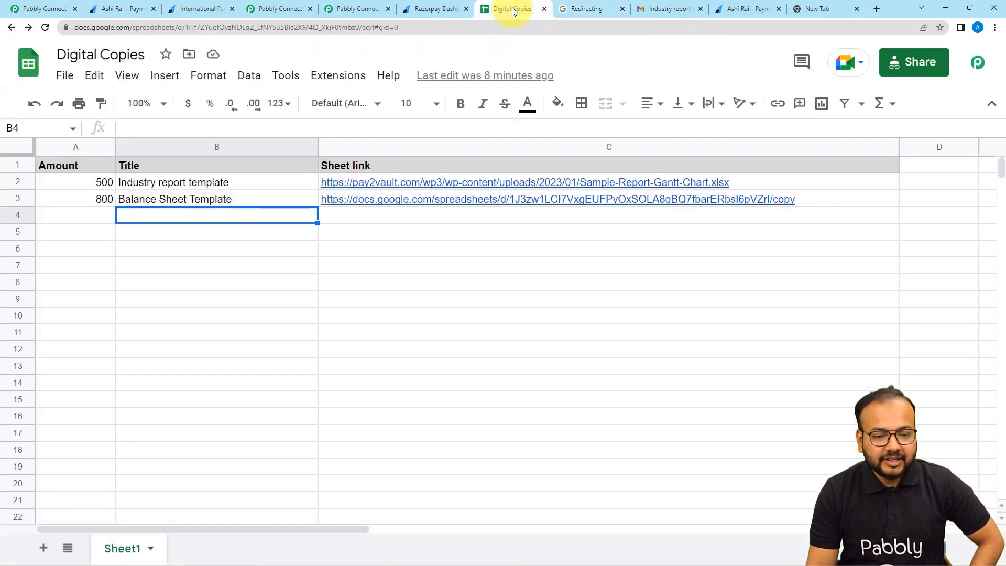
left_click(667, 11)
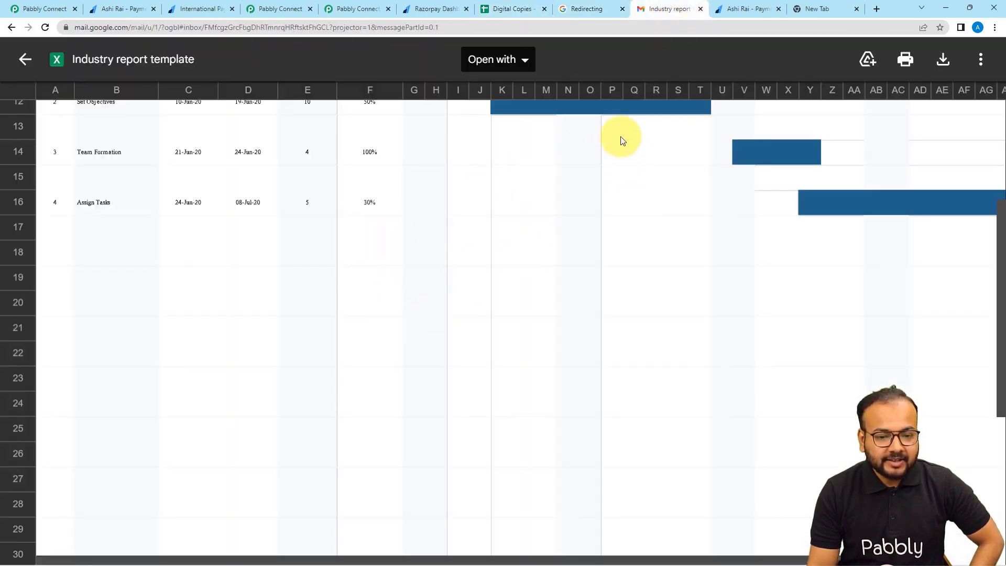
left_click(24, 53)
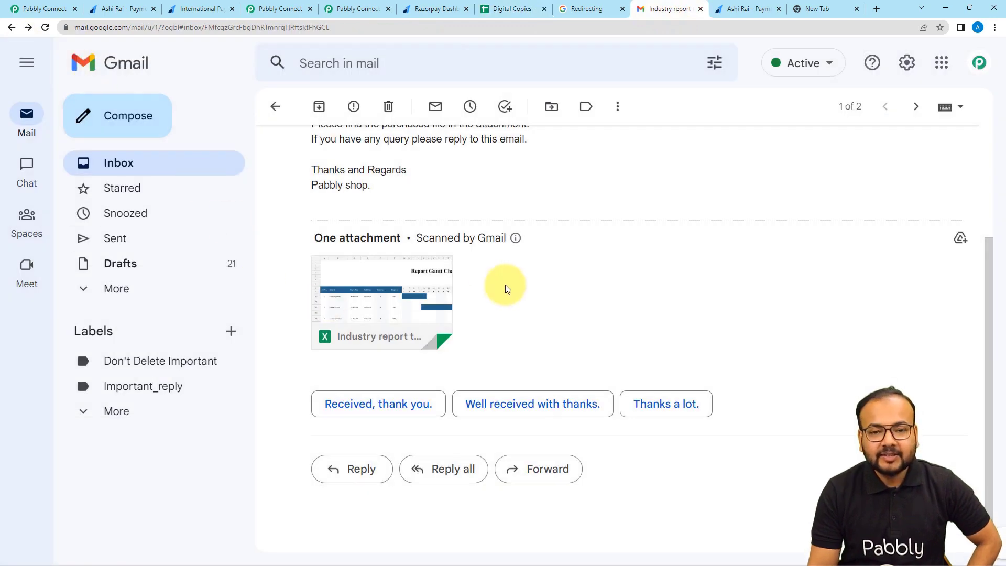
left_click(344, 9)
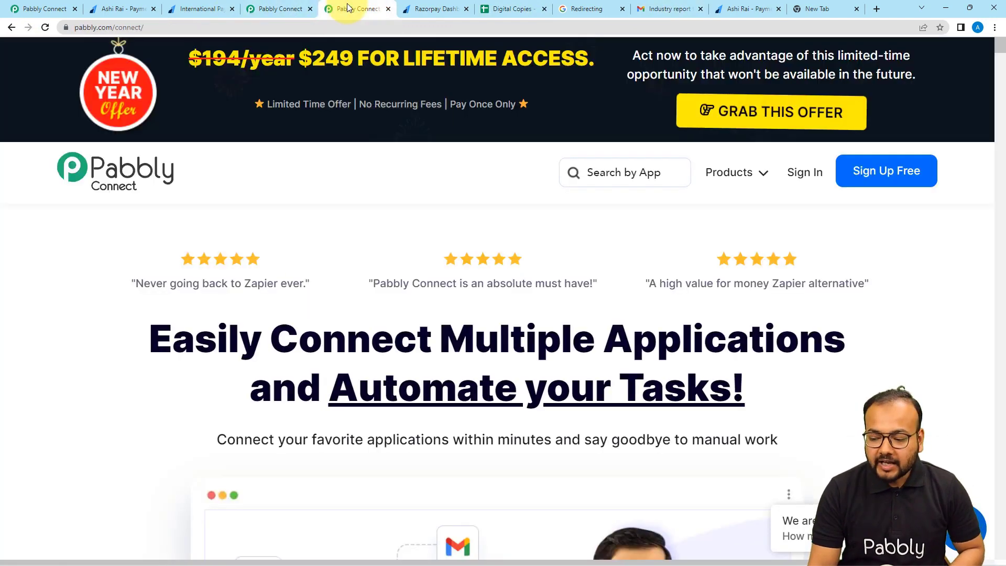
Collapse the Razorpay trigger step at the top of the Razorpay to Gmail workflow.
left_click(279, 7)
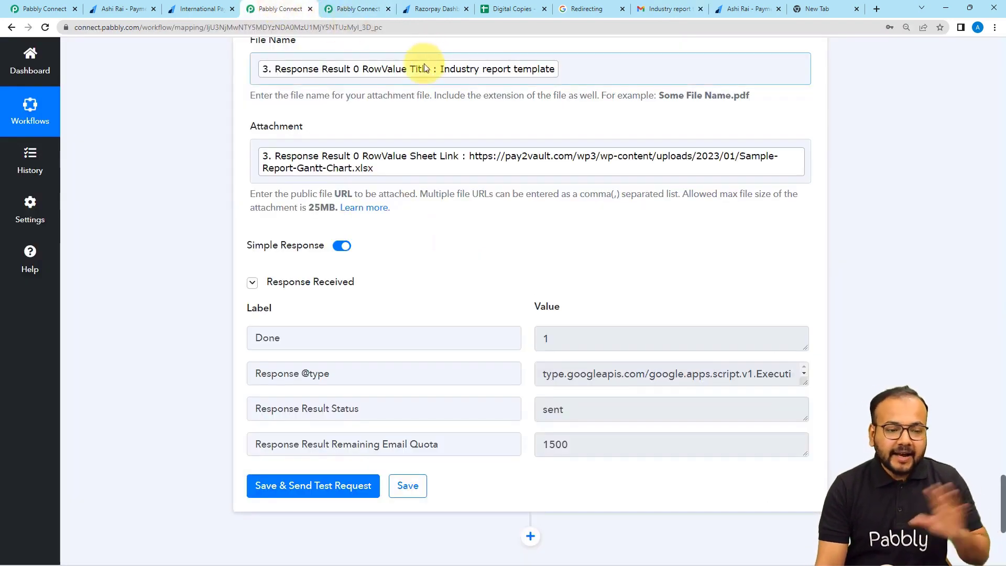
scroll(126, 123, "up", 4)
scroll(120, 129, "up", 15)
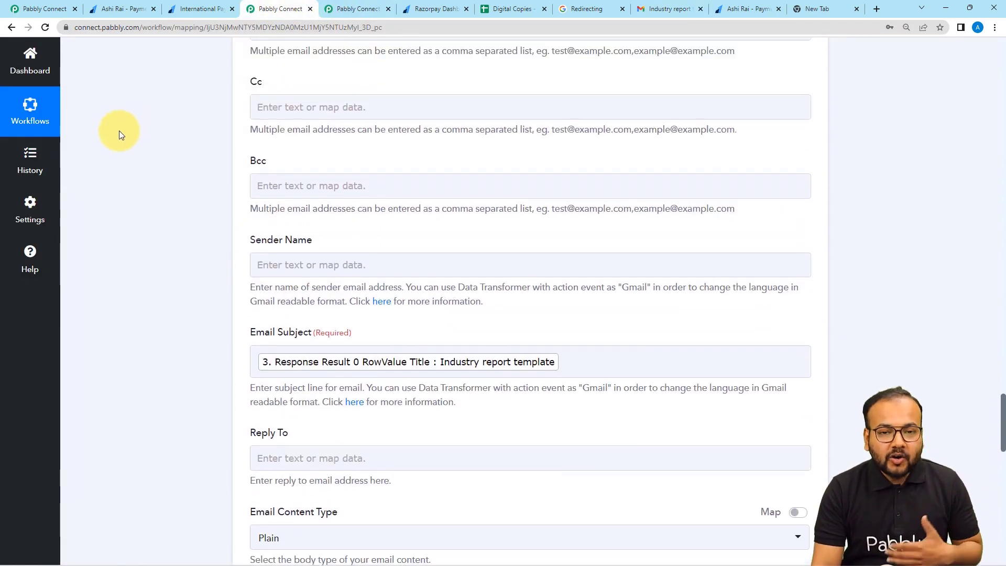
scroll(119, 131, "up", 15)
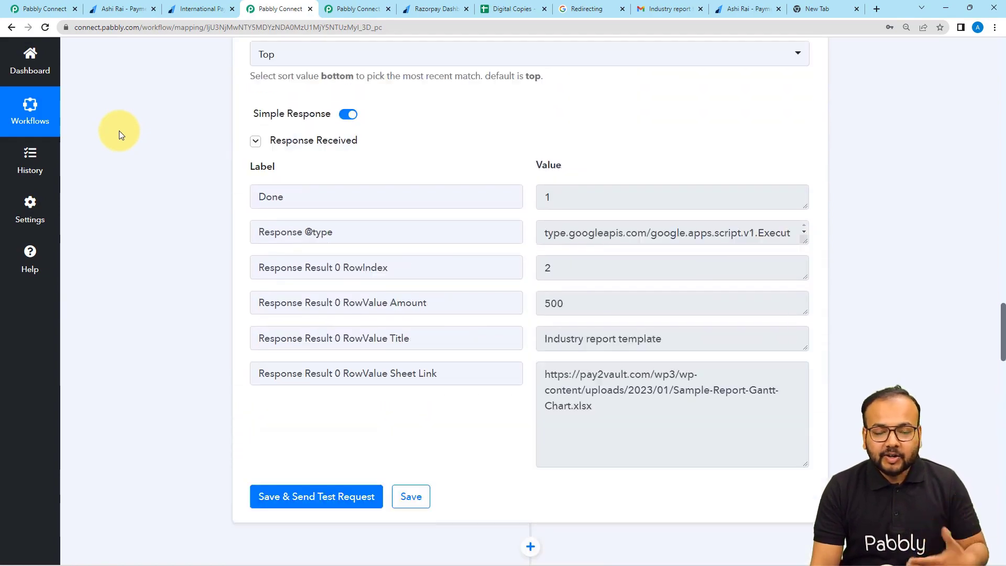
scroll(118, 131, "up", 18)
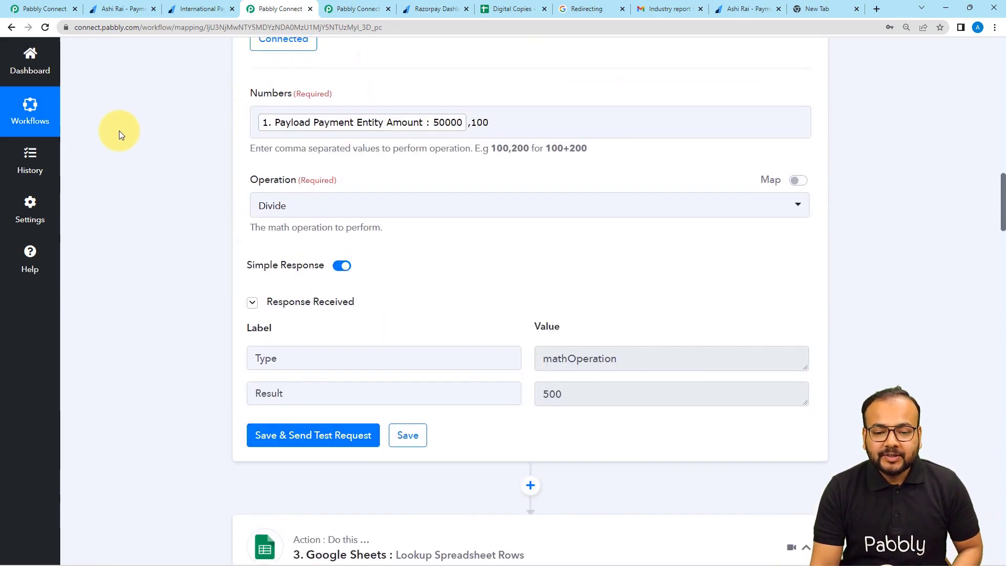
scroll(582, 185, "up", 15)
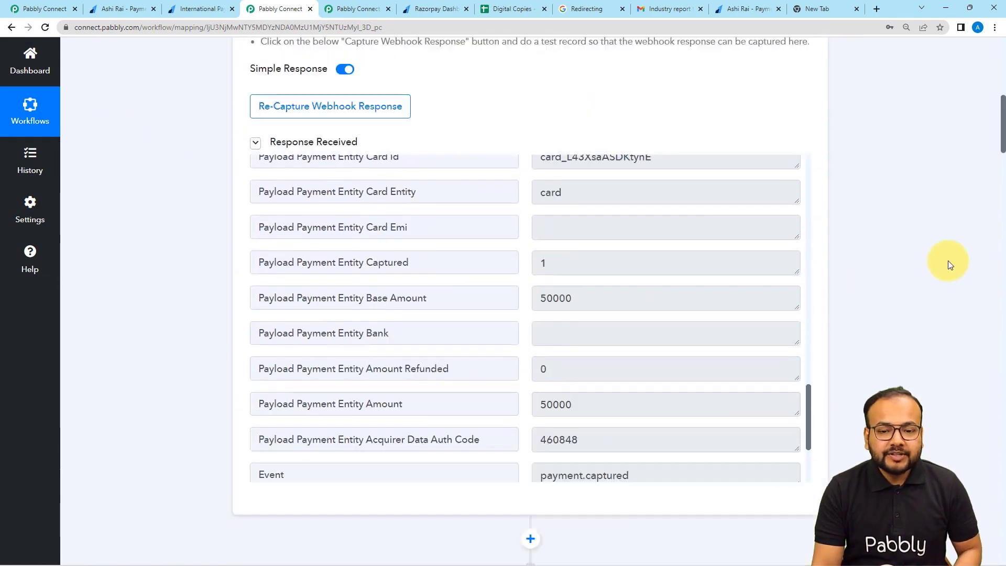
left_click(807, 223)
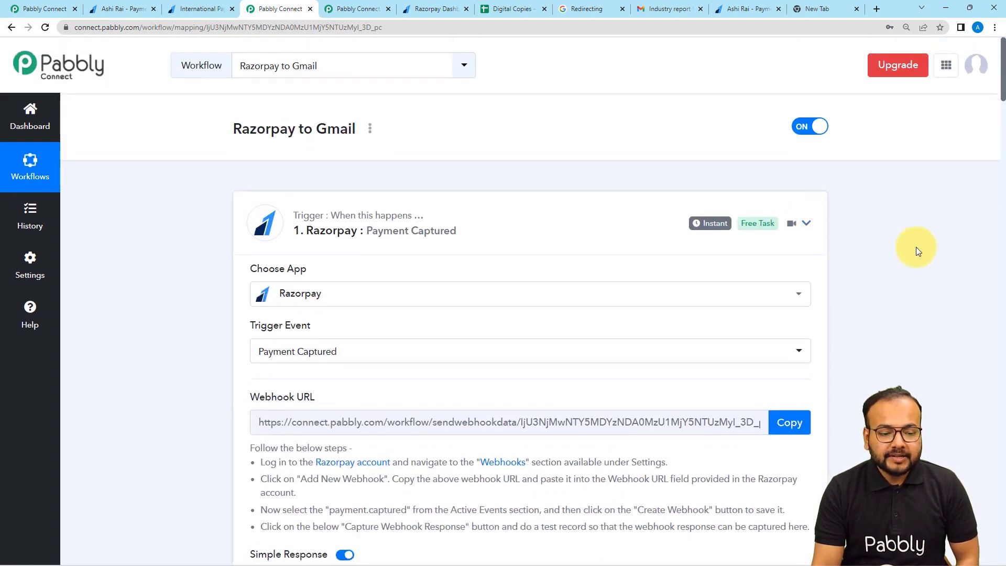
Bring up the first tab's payment-link workflow, viewed from its top.
left_click(46, 9)
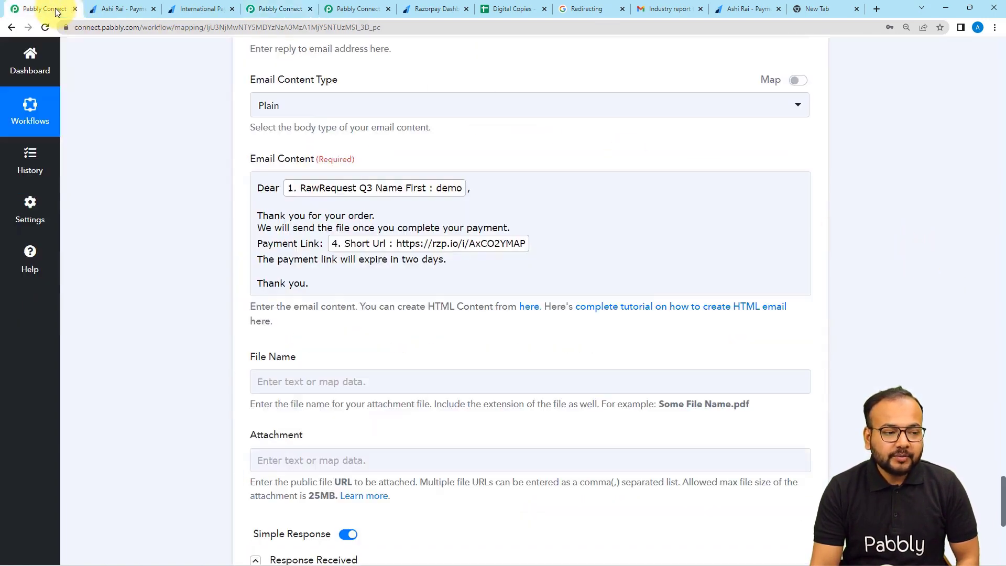
scroll(205, 173, "up", 18)
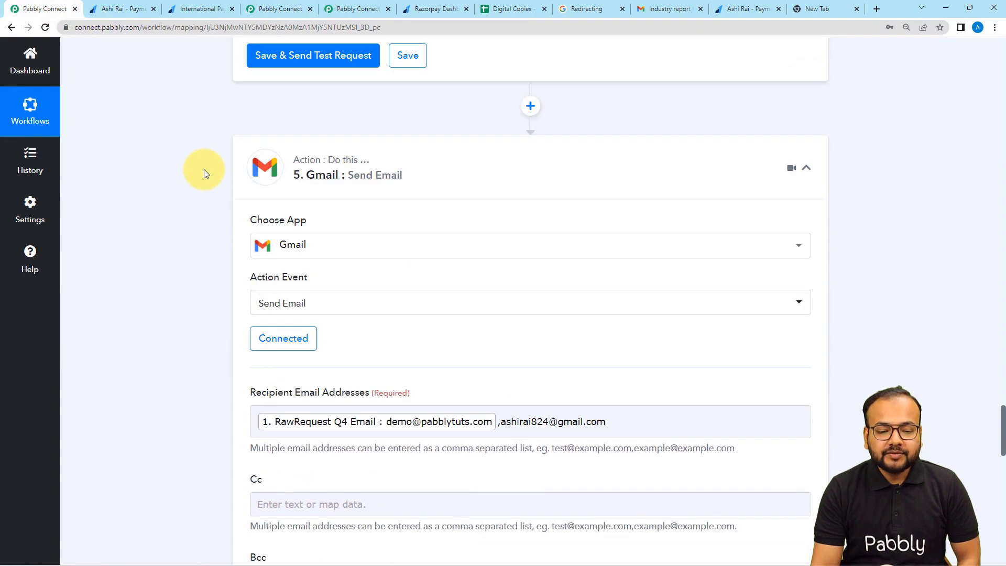
scroll(203, 173, "up", 4)
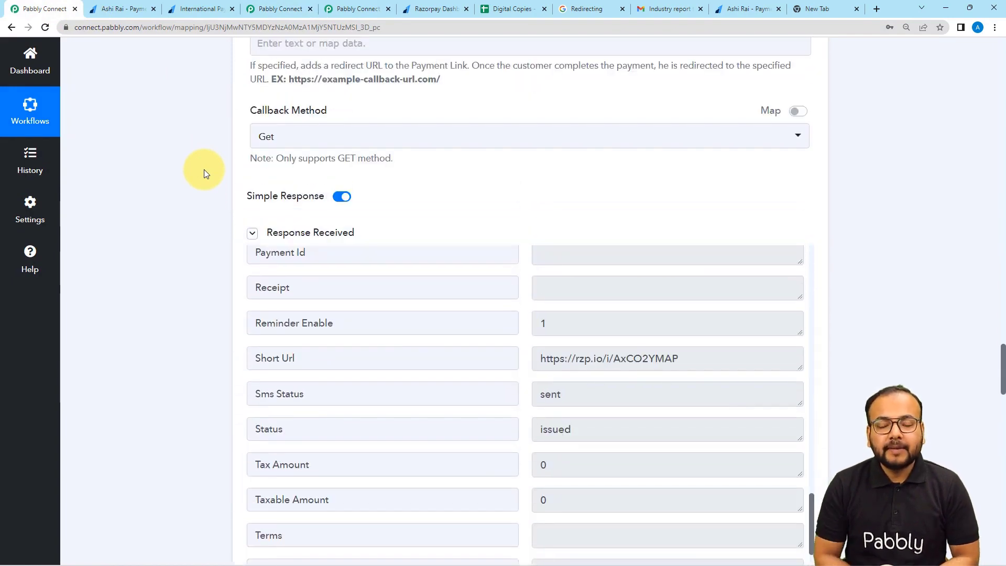
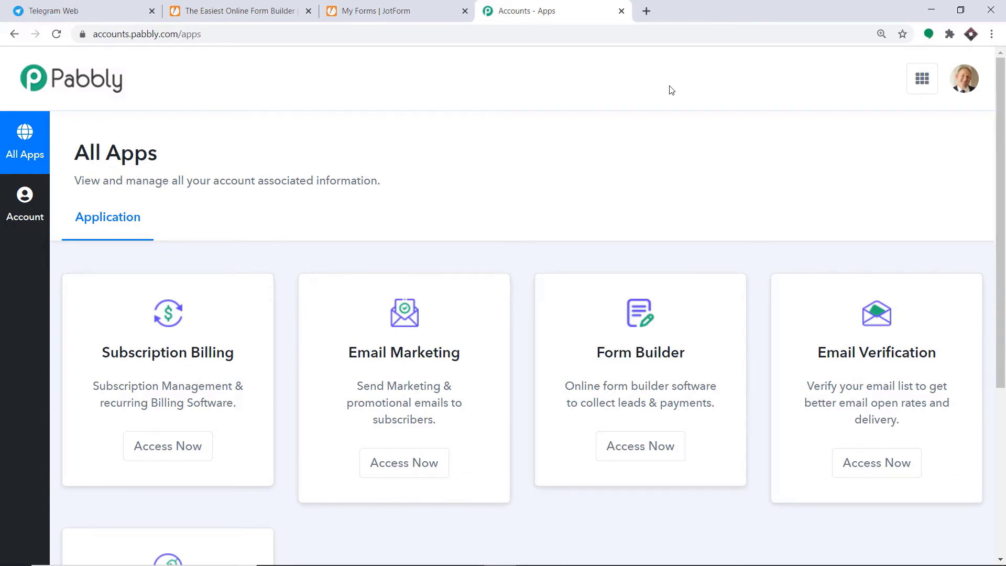
Scroll the Pabbly All Apps page down to the Connect card.
scroll(671, 90, "down", 5)
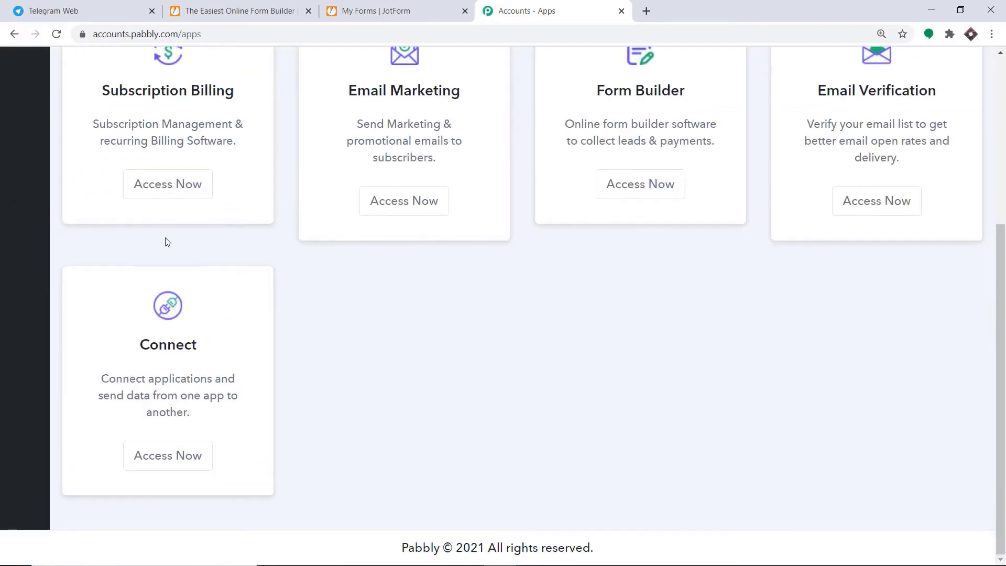
Open Pabbly Connect and create a new workflow named 'JotForm To Telegram'.
left_click(187, 461)
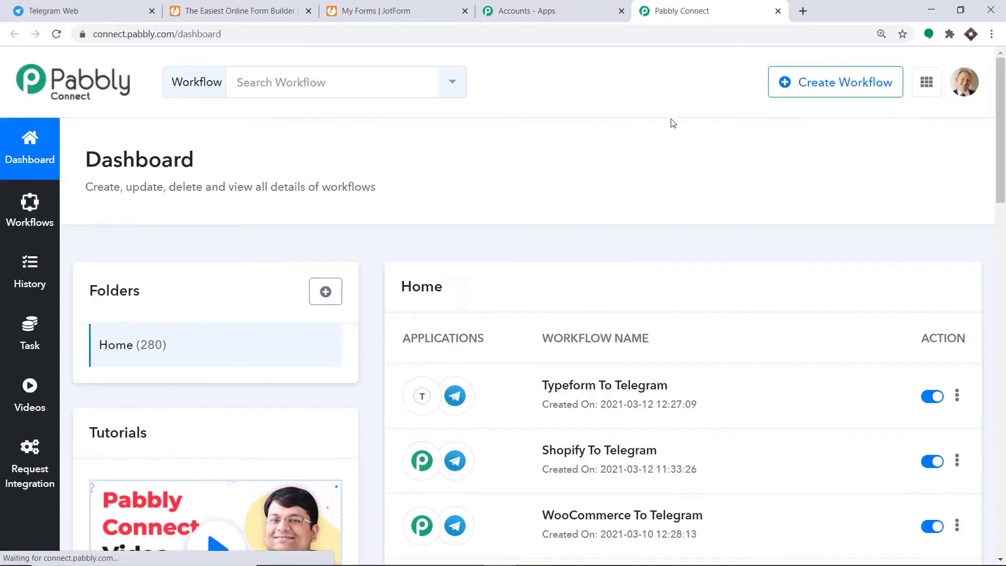
left_click(856, 83)
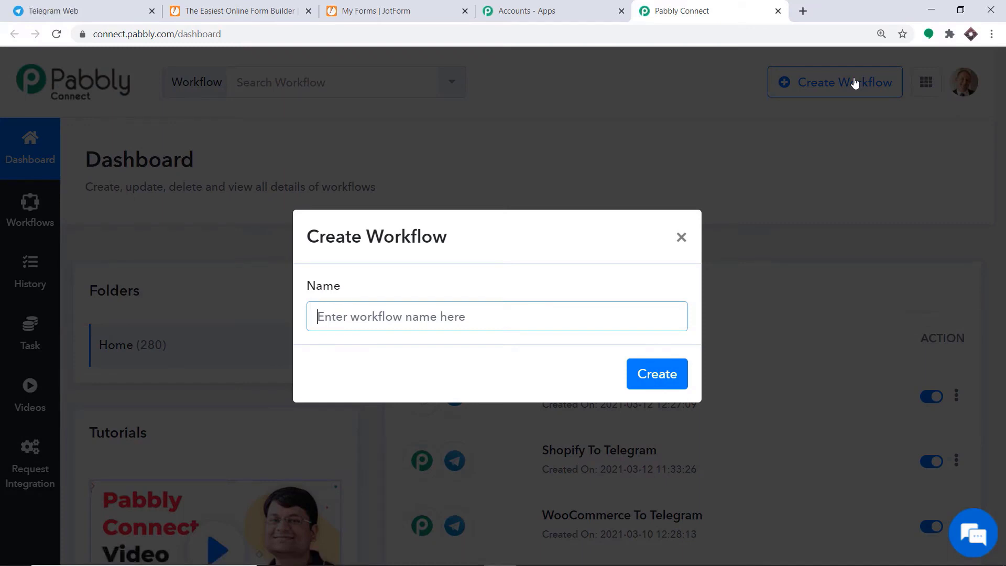
type("Jot")
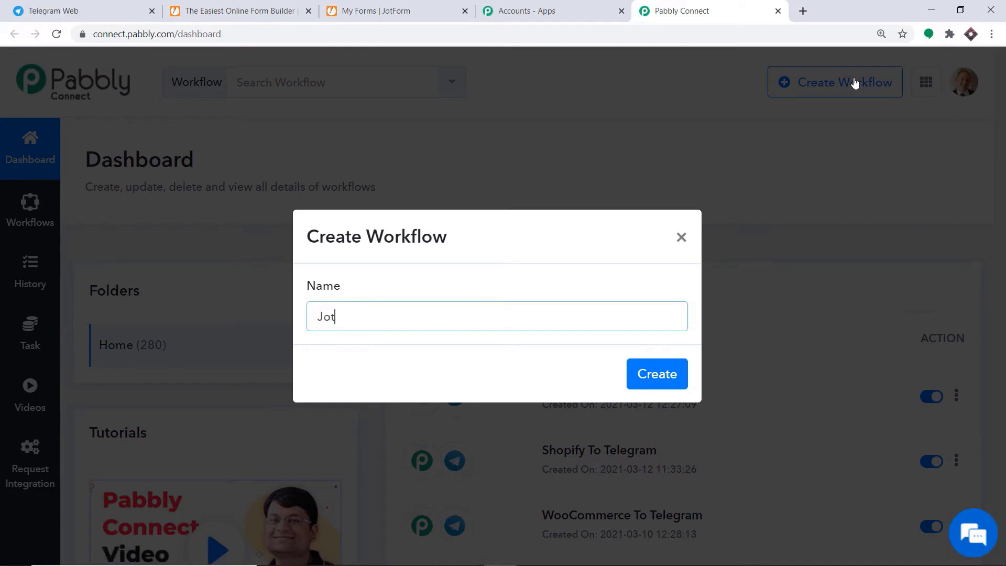
type("Form To Telegram")
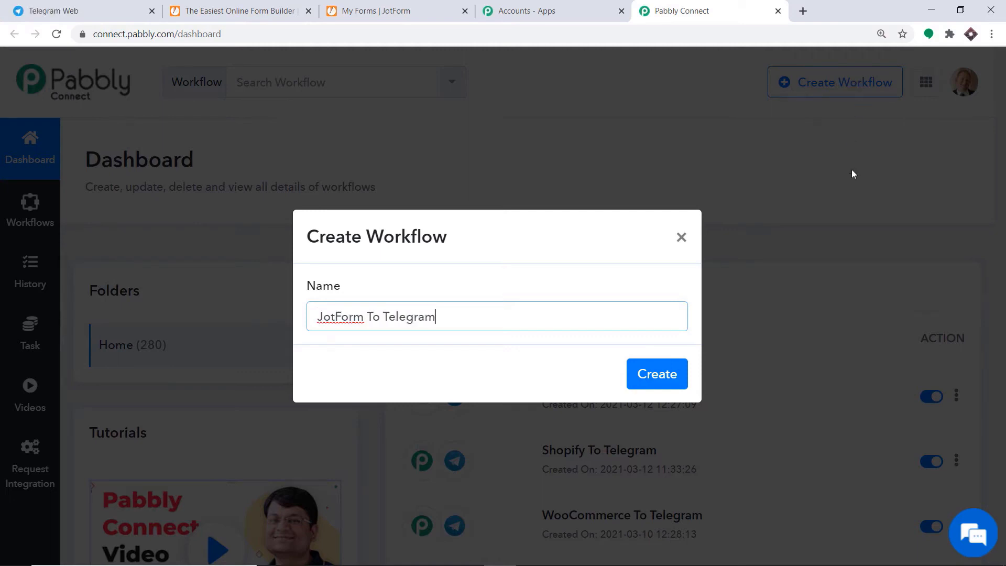
left_click(664, 376)
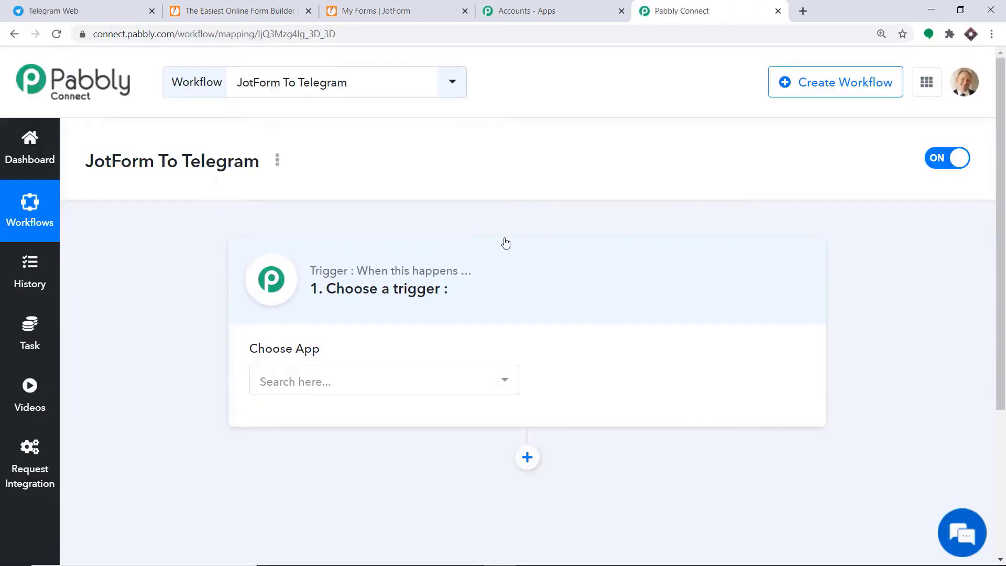
Set the trigger to JotForm's New Response event, then go to JotForm's My Forms list.
left_click(366, 387)
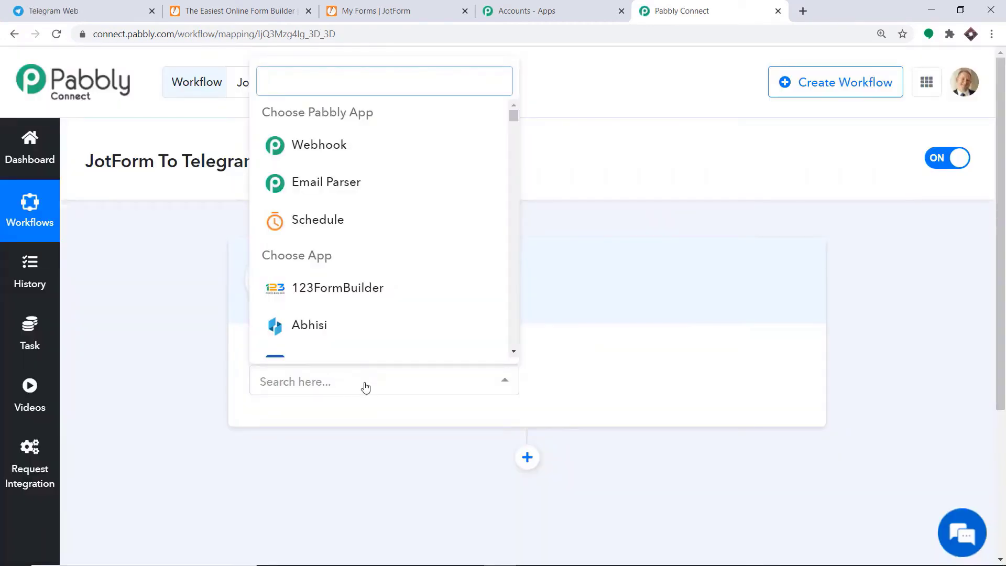
type("jot")
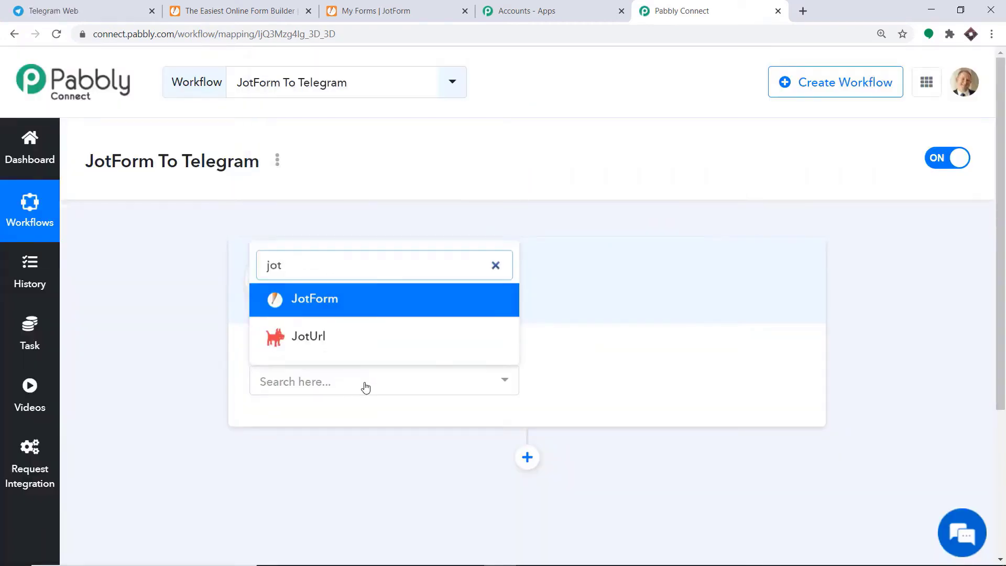
left_click(361, 313)
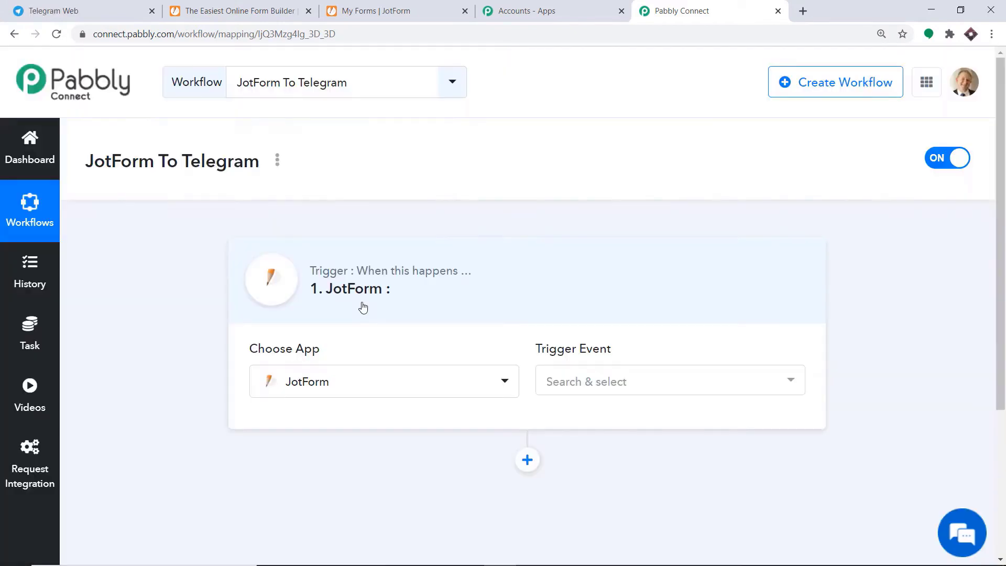
left_click(593, 383)
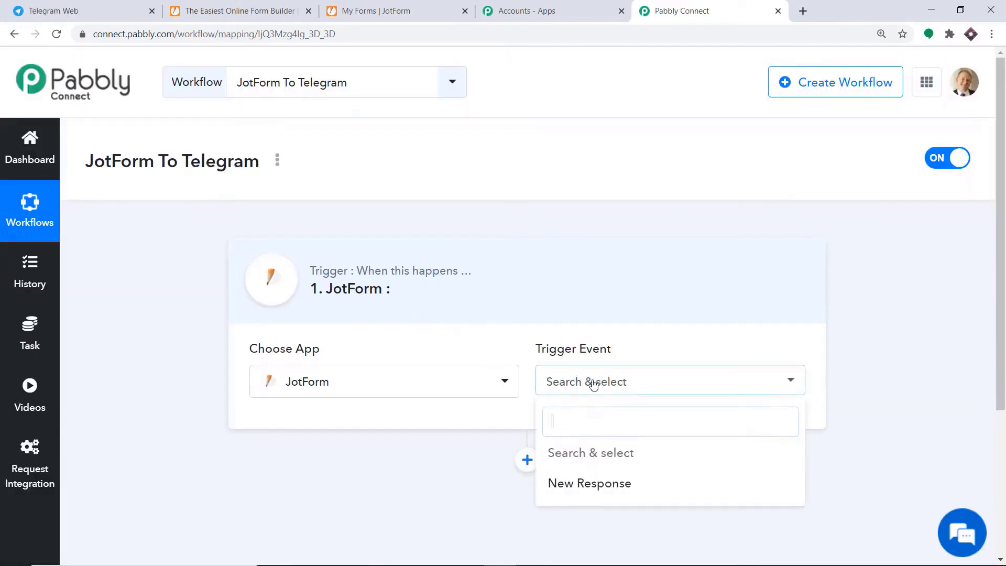
left_click(597, 485)
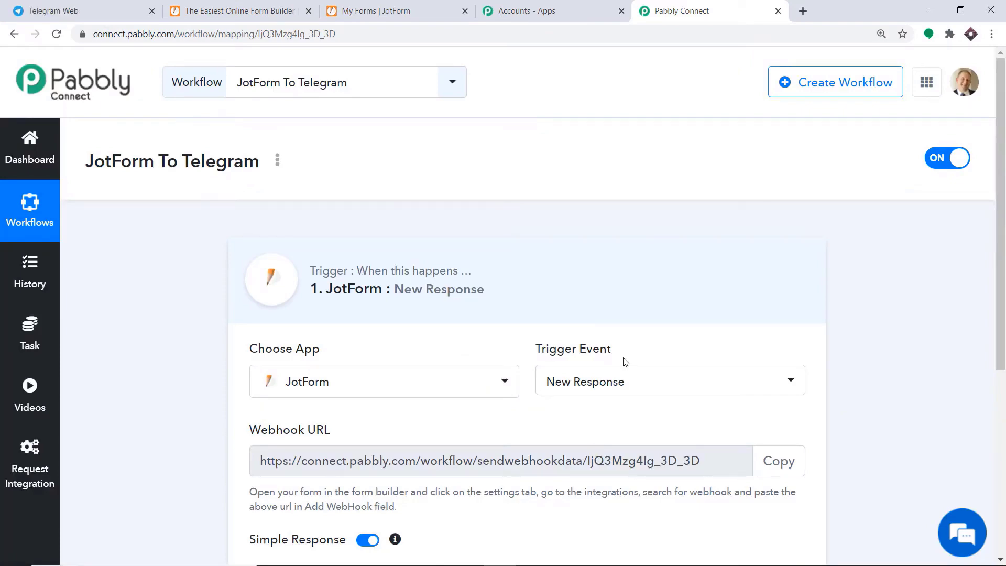
scroll(623, 352, "down", 5)
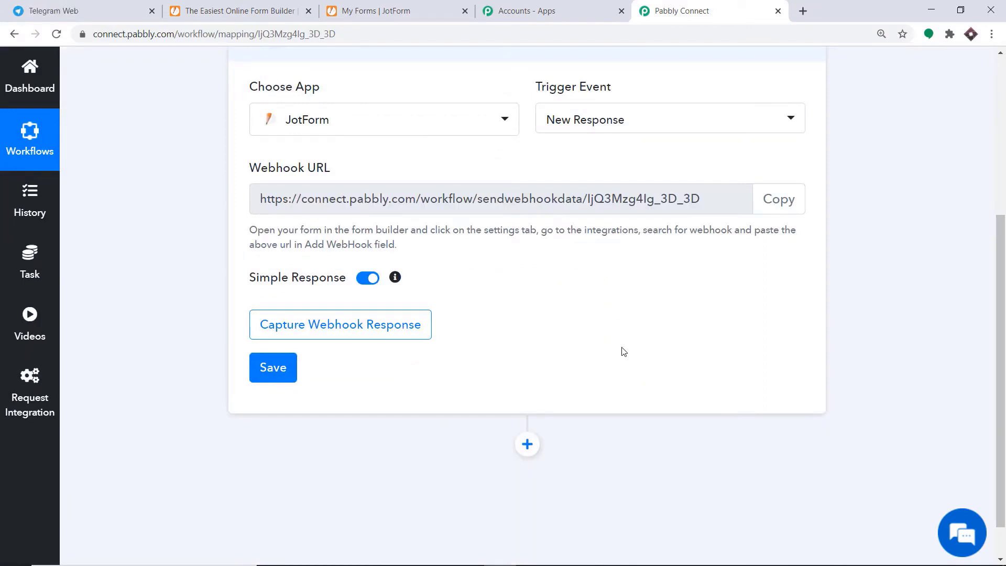
scroll(623, 348, "up", 2)
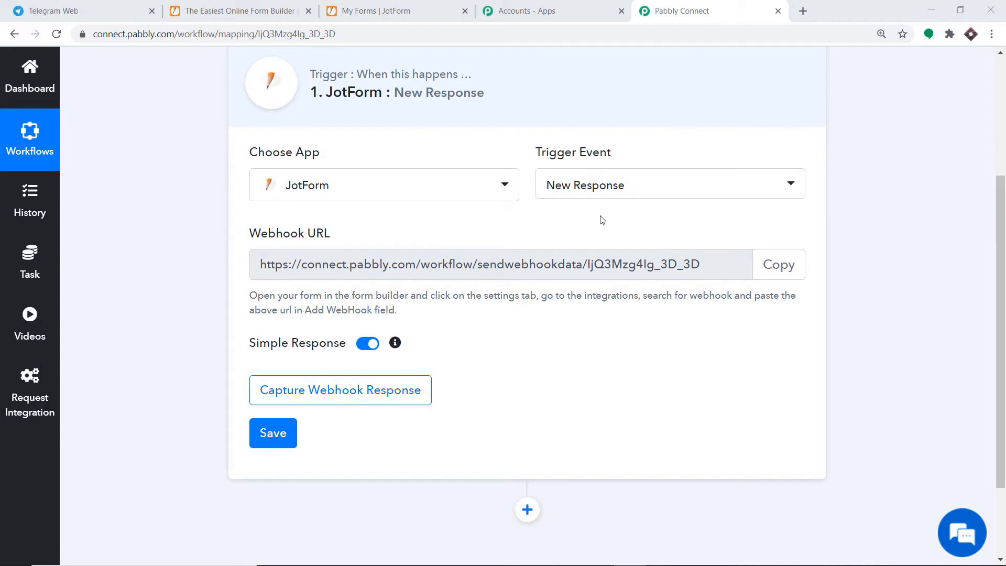
left_click(386, 6)
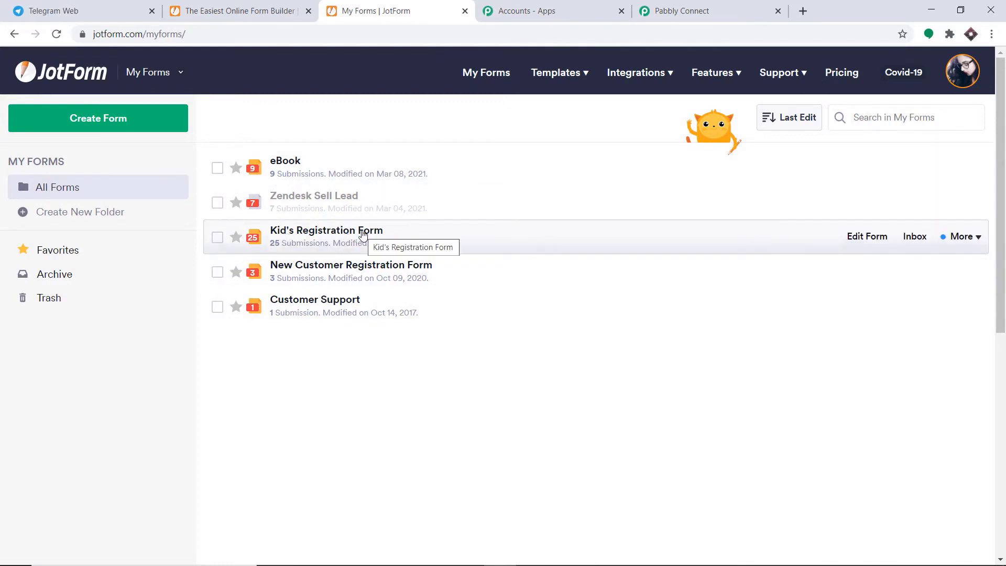
Open Kid's Registration Form's settings integrations and search for 'we'.
left_click(859, 237)
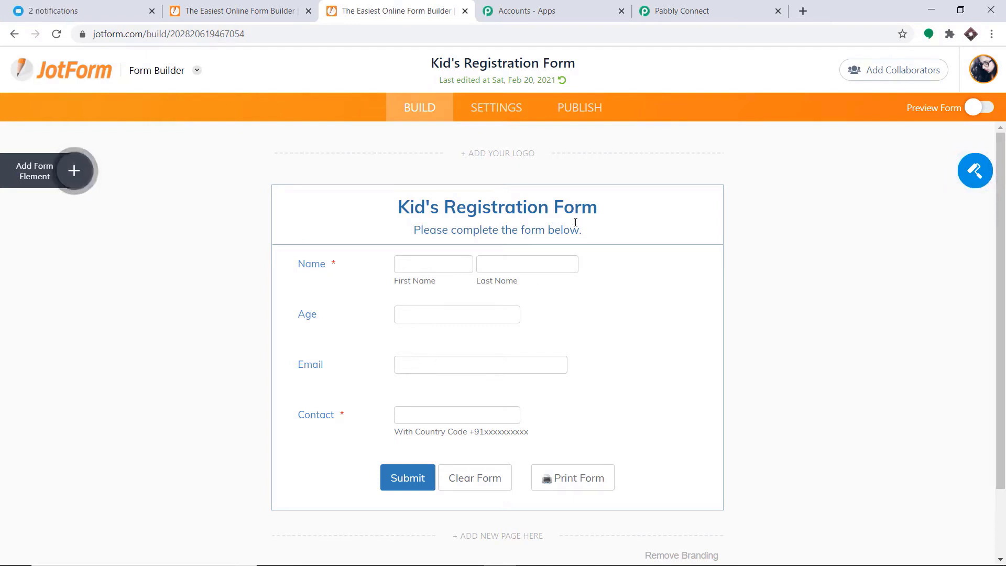
left_click(487, 114)
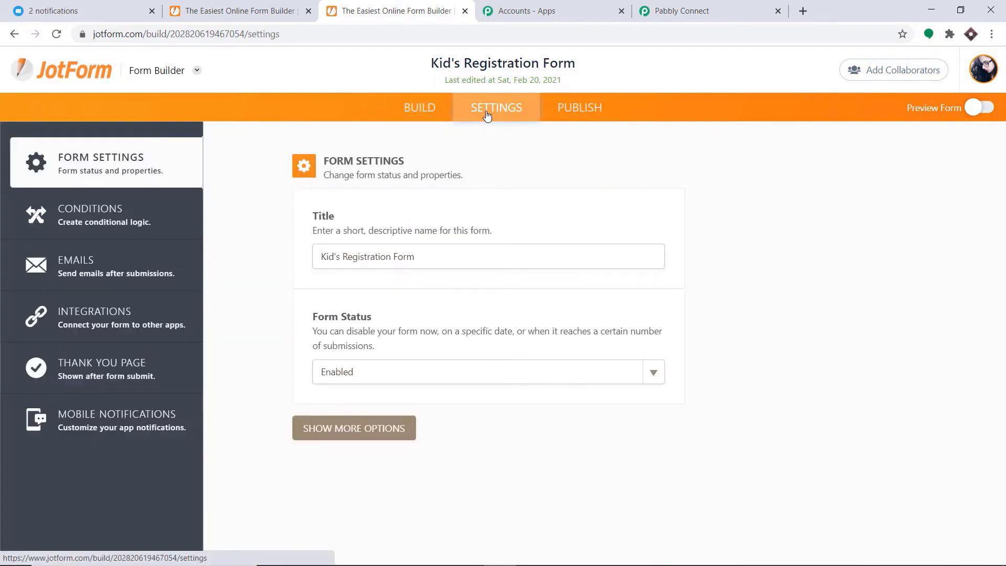
left_click(101, 318)
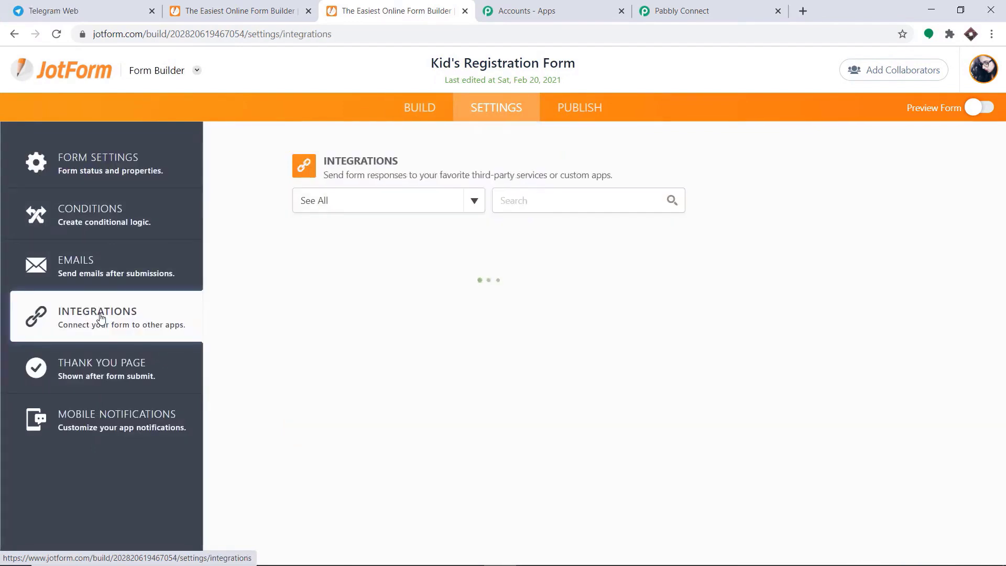
left_click(519, 195)
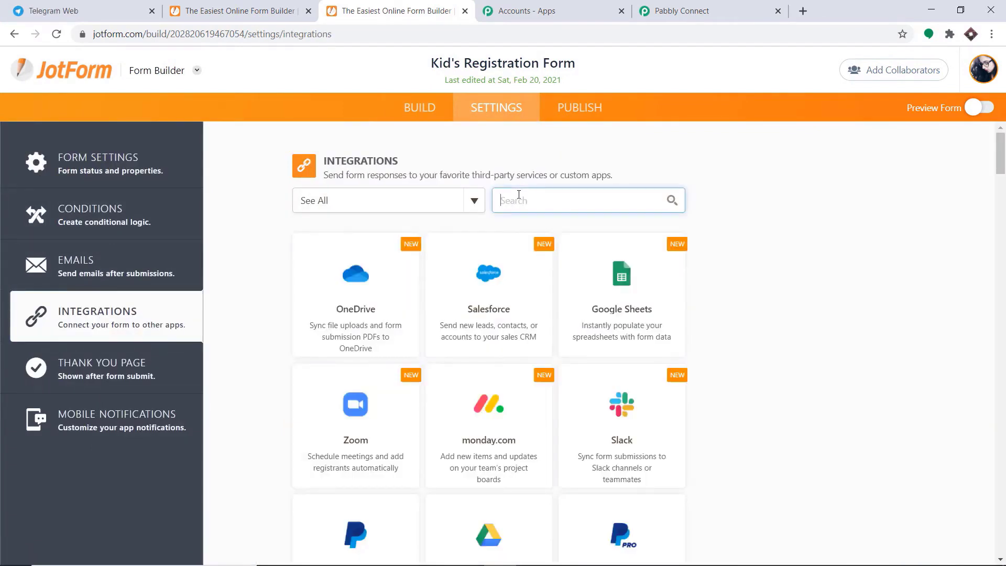
type("we")
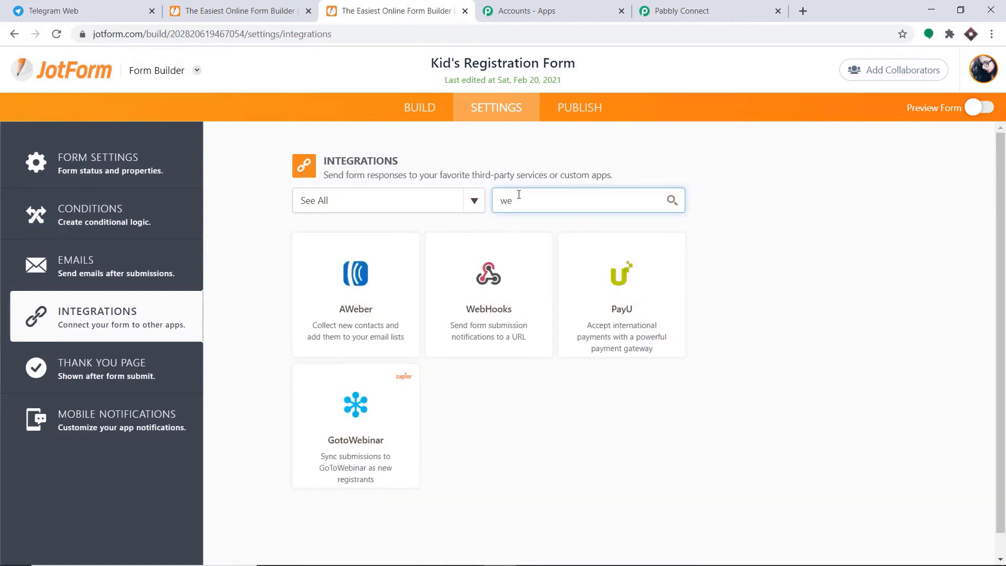
left_click(502, 317)
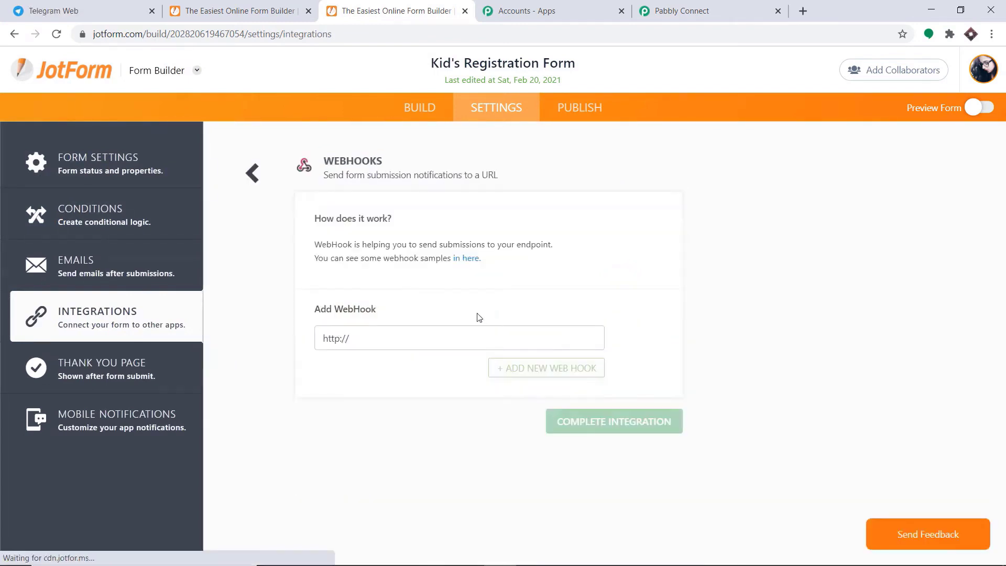
left_click_drag(362, 339, 301, 345)
key("BackSpace")
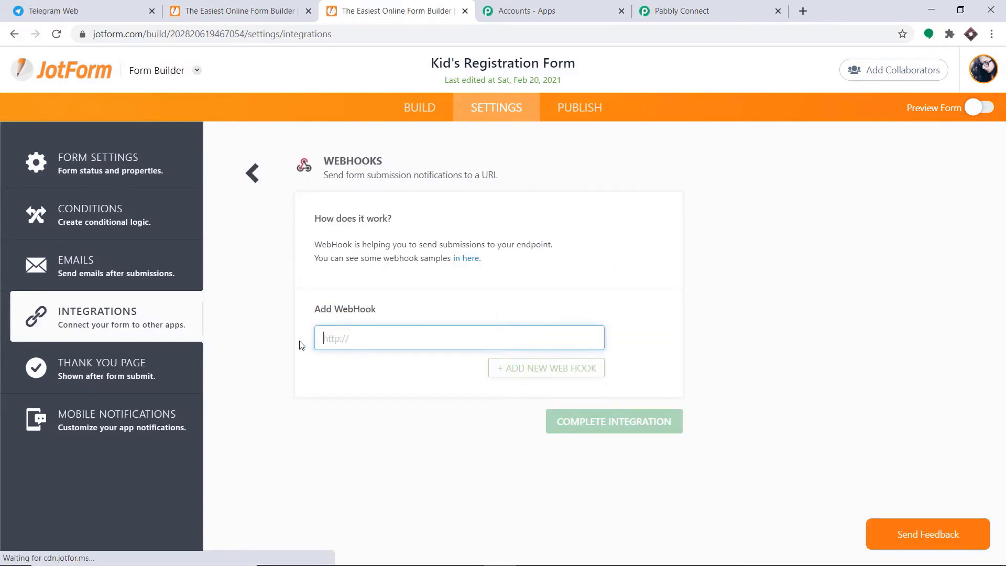
left_click(681, 11)
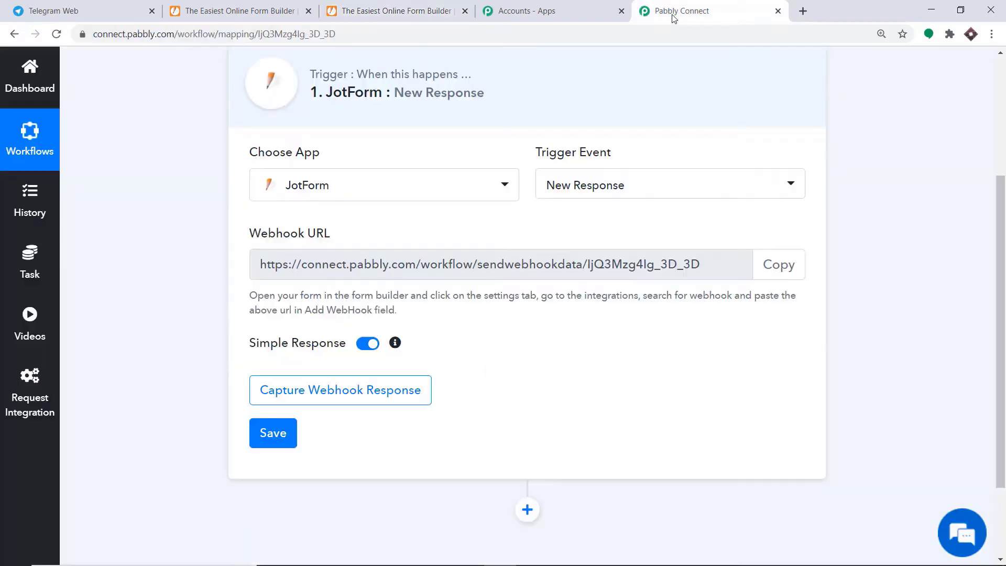
Paste Pabbly's webhook URL into JotForm's WebHooks field and complete the integration.
left_click(784, 279)
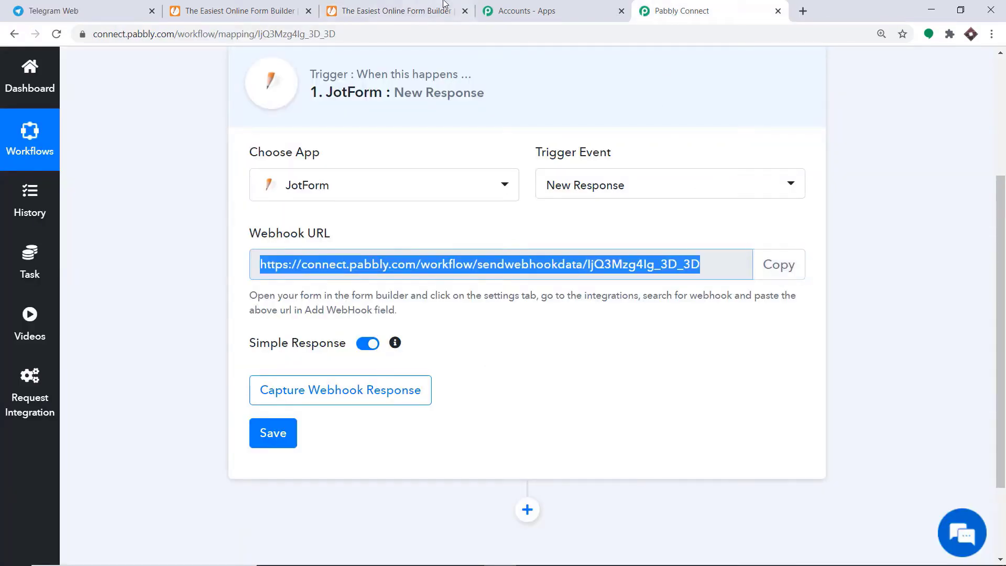
left_click(445, 6)
right_click(343, 334)
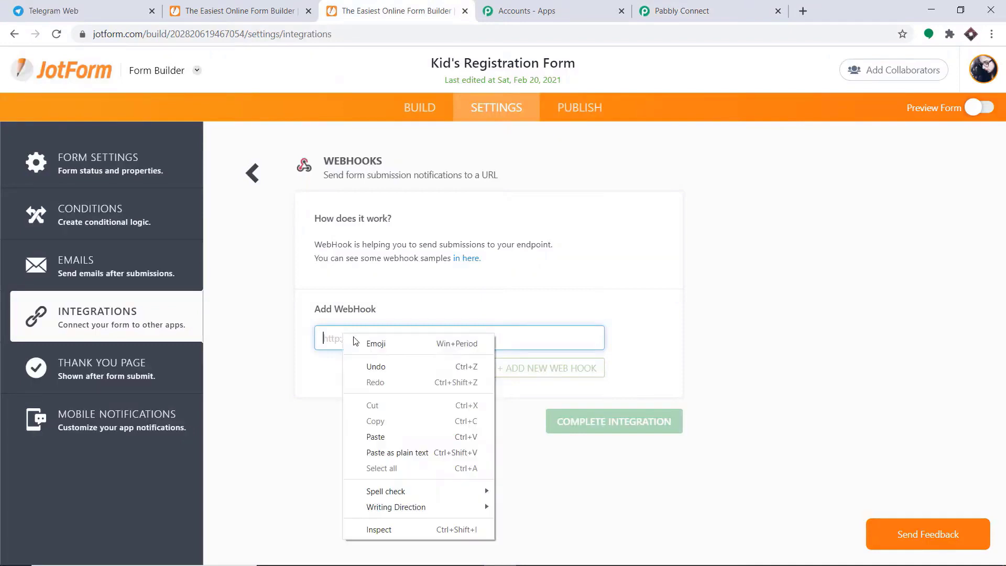
left_click(384, 432)
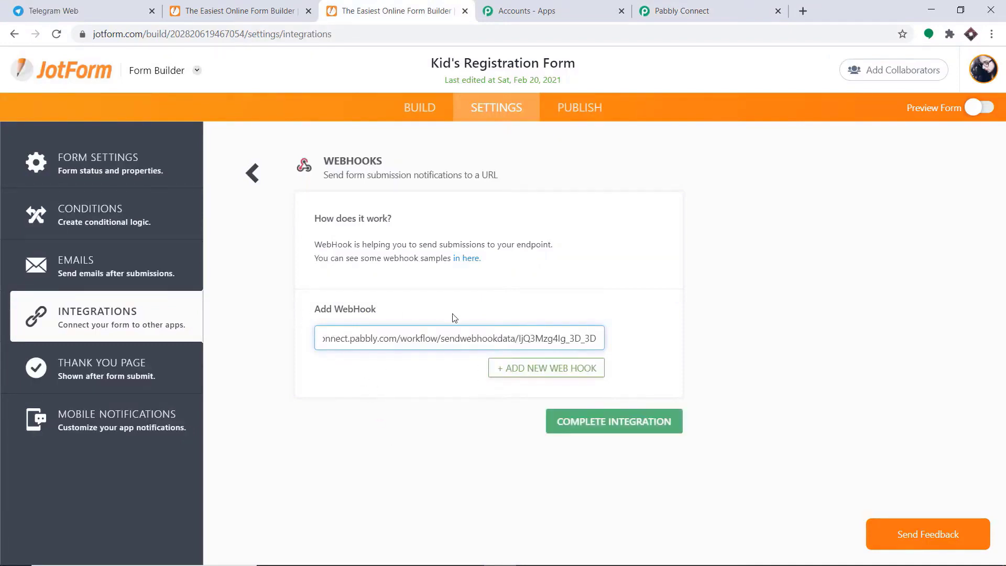
left_click(619, 436)
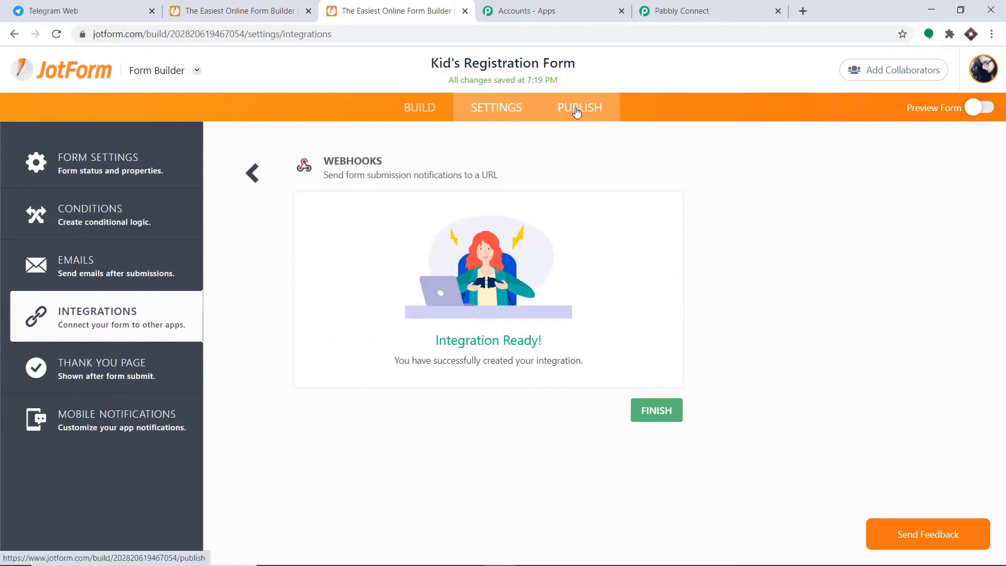
left_click(657, 414)
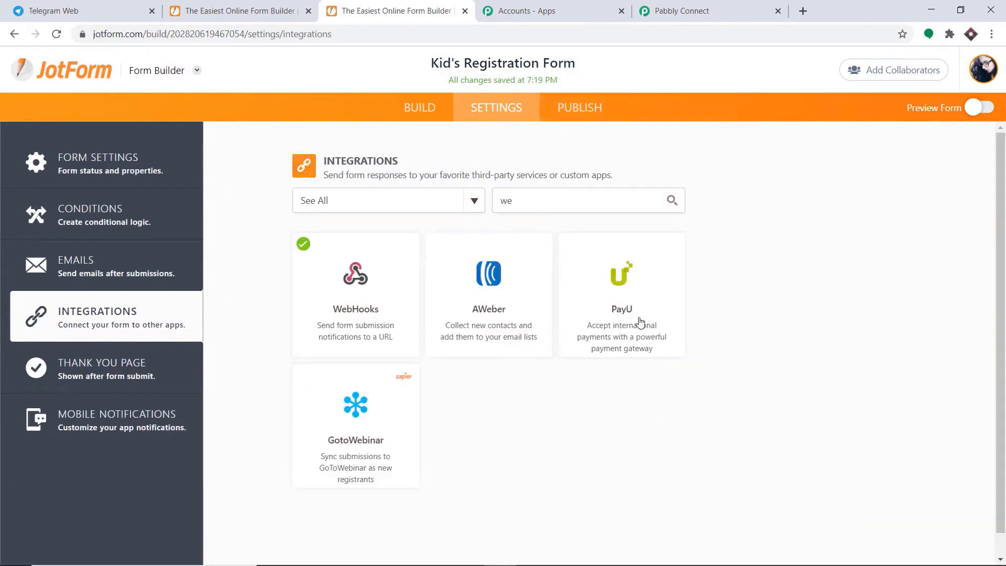
Start capturing the webhook response in Pabbly, copy the form's public link, and open a new tab.
left_click(596, 108)
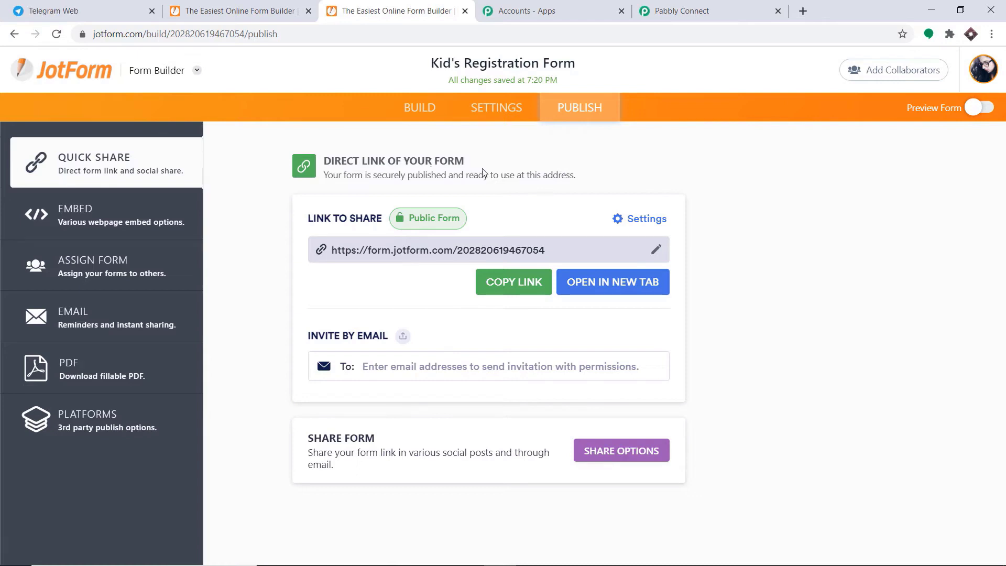
left_click(708, 5)
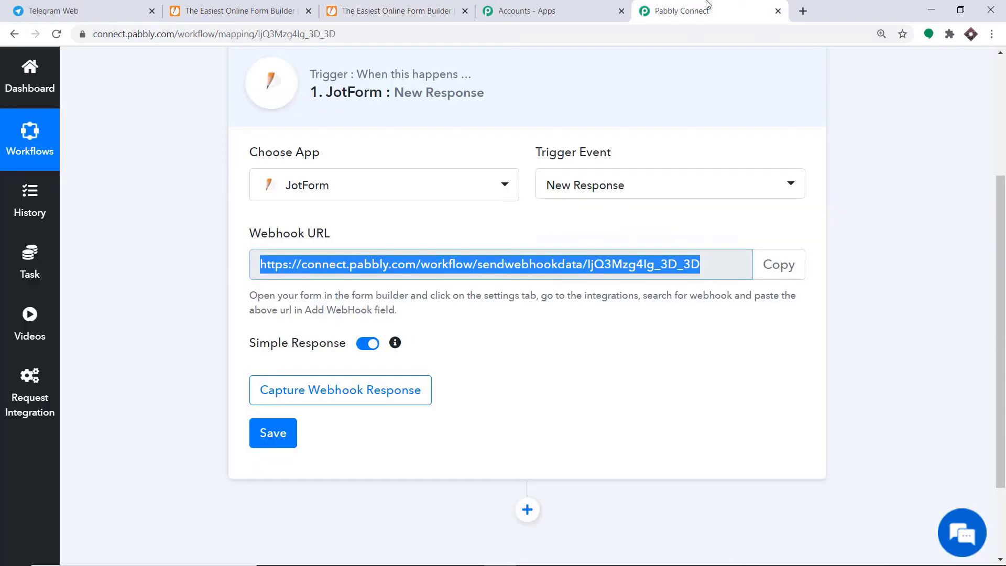
left_click(384, 401)
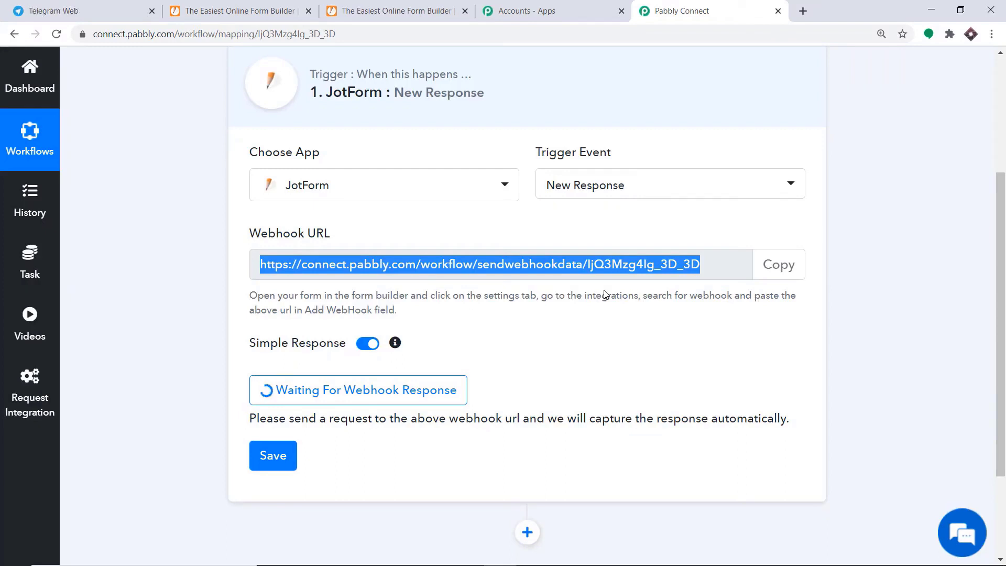
left_click(396, 13)
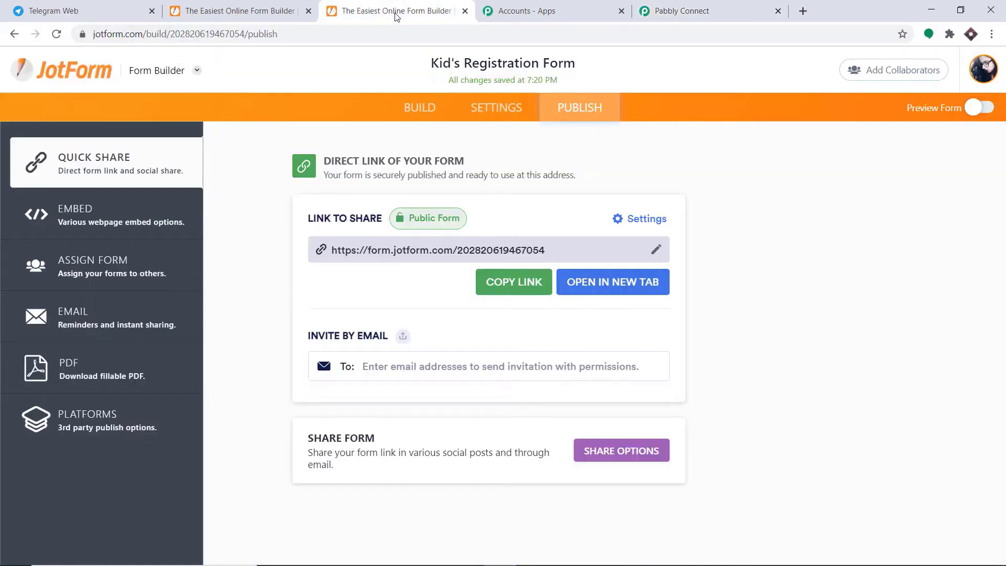
left_click(536, 284)
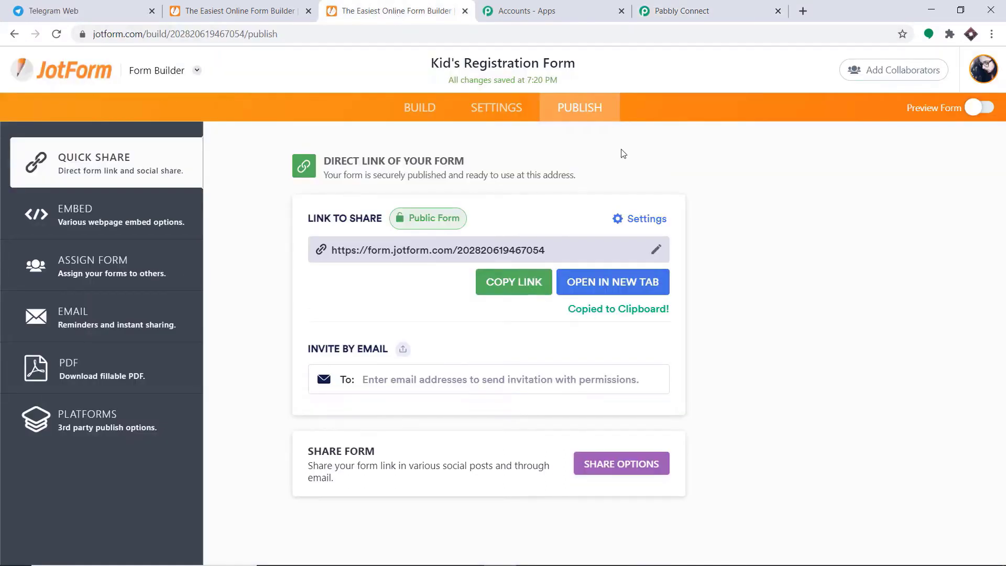
left_click(806, 10)
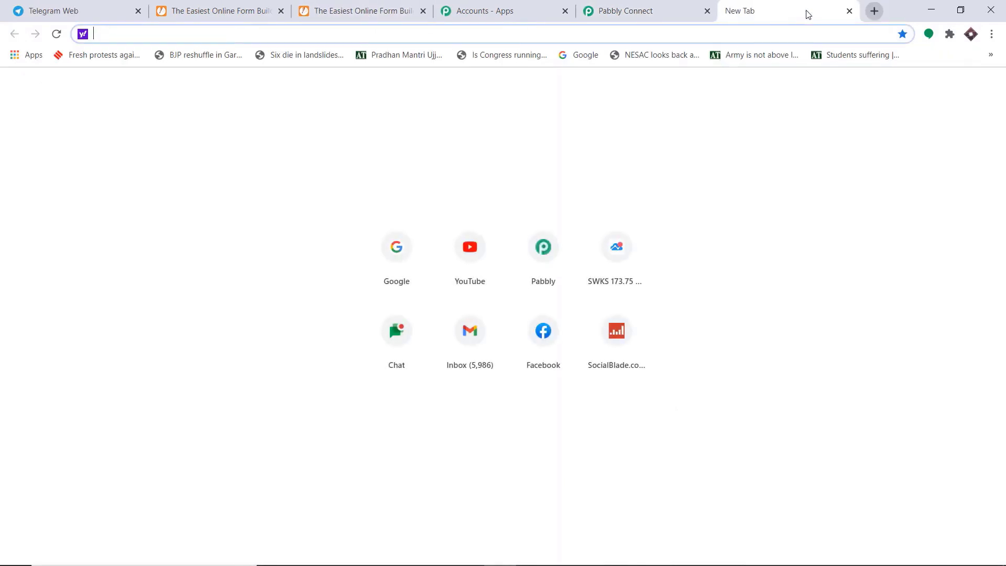
Load the form link and submit a test entry with autofilled name, email, contact and age 6.
key("ctrl+v")
key("Return")
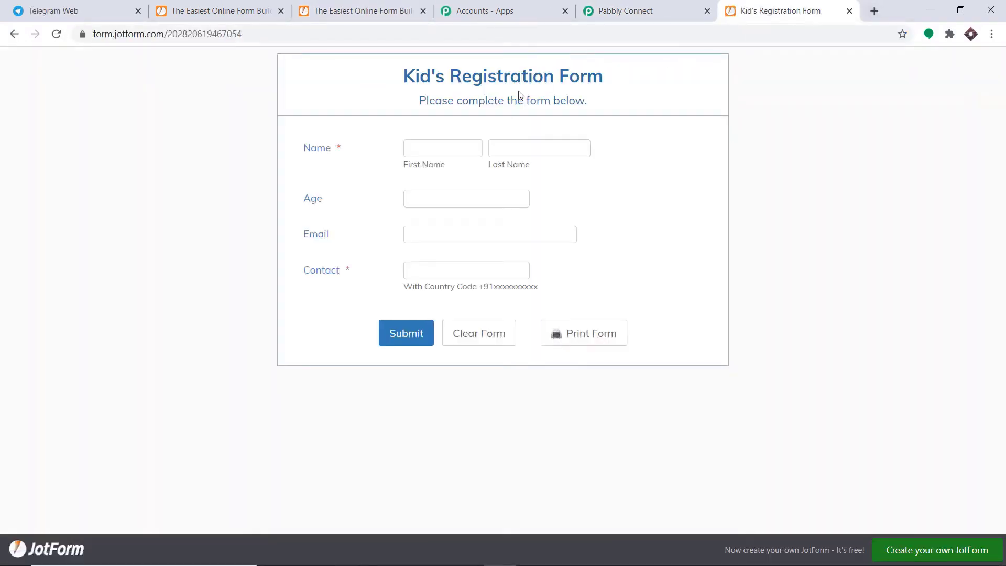
left_click(420, 148)
left_click(430, 173)
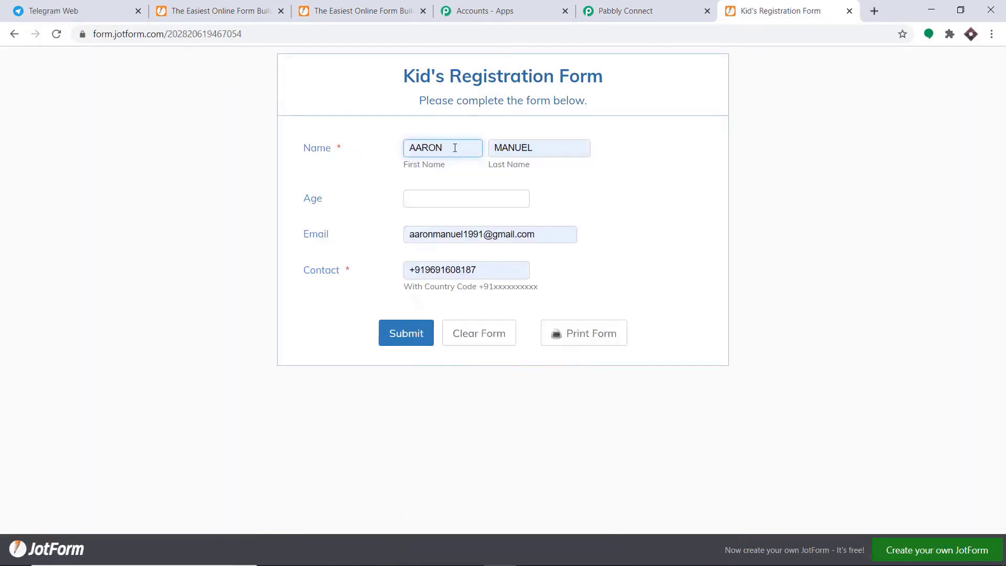
left_click(428, 201)
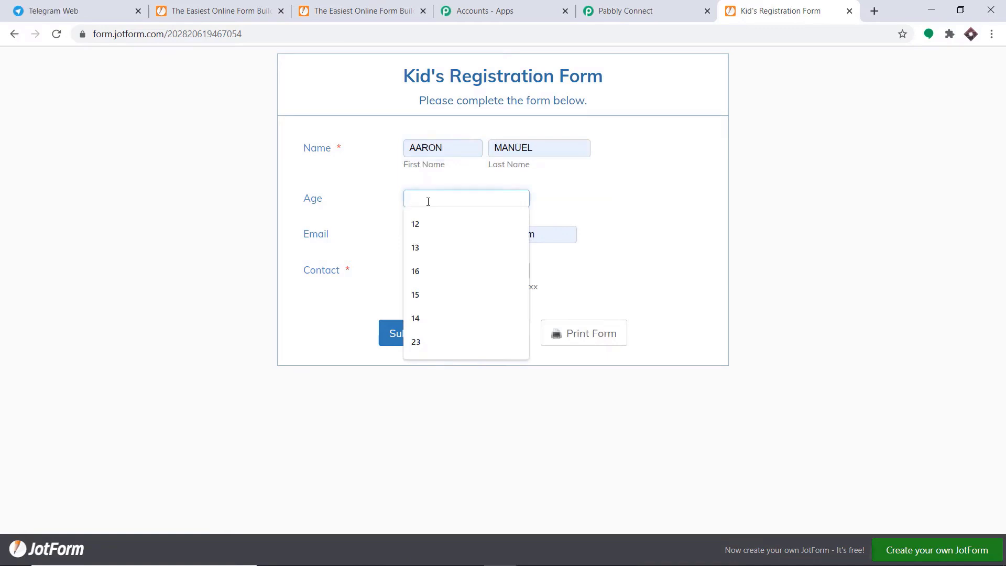
type("6")
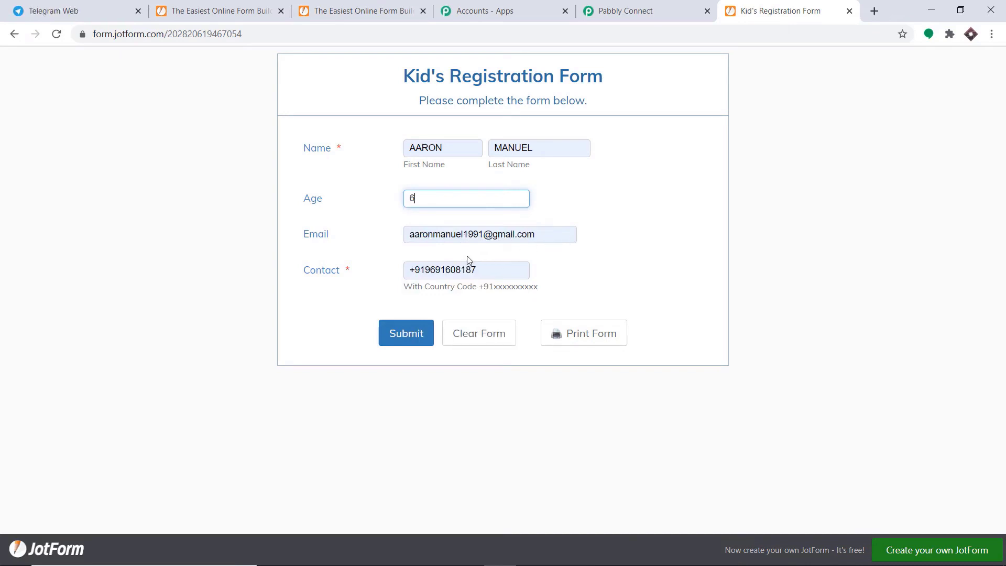
left_click(416, 333)
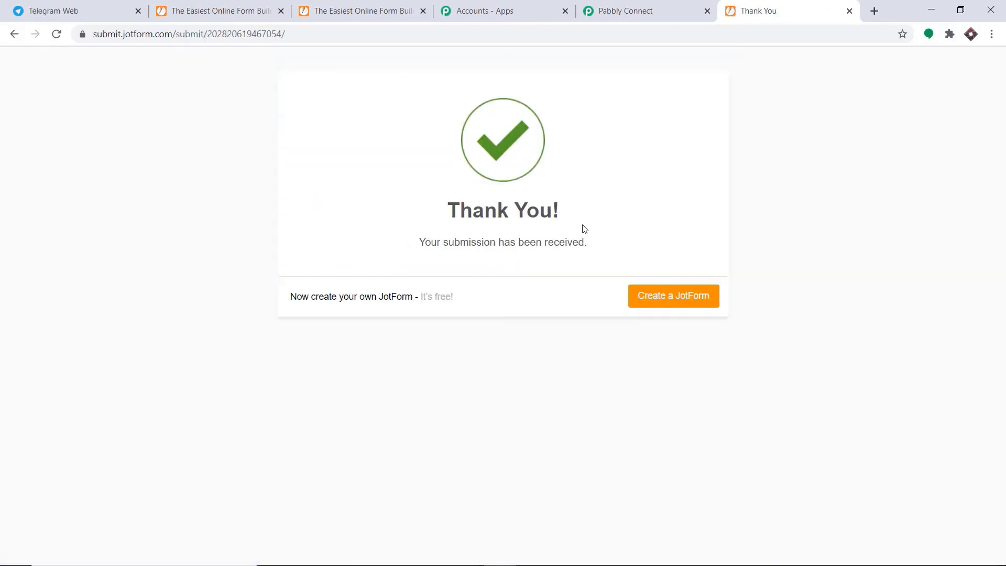
left_click(660, 5)
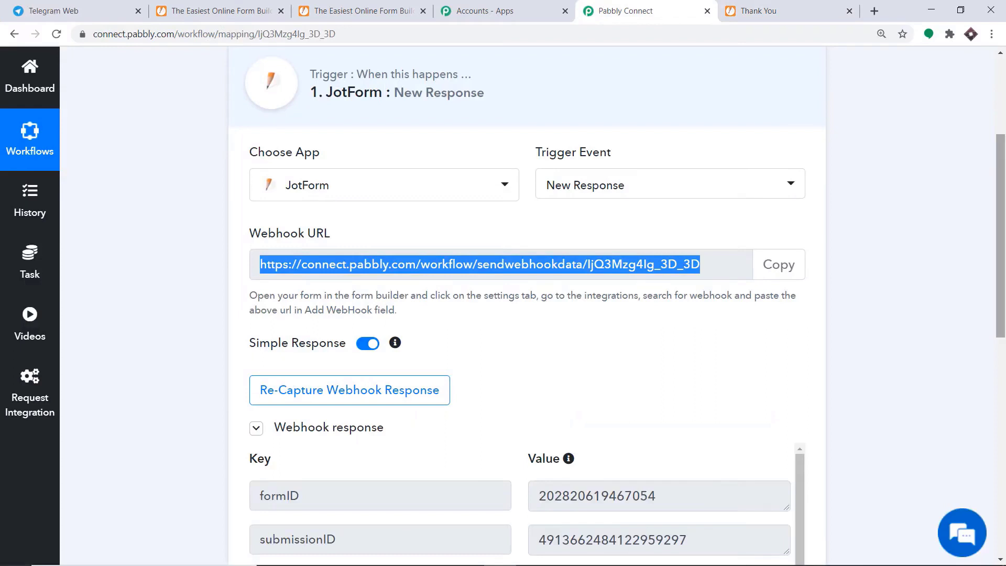
Review the captured name, age, email and contact fields, then add an action step below the trigger.
left_click_drag(1003, 178, 1004, 320)
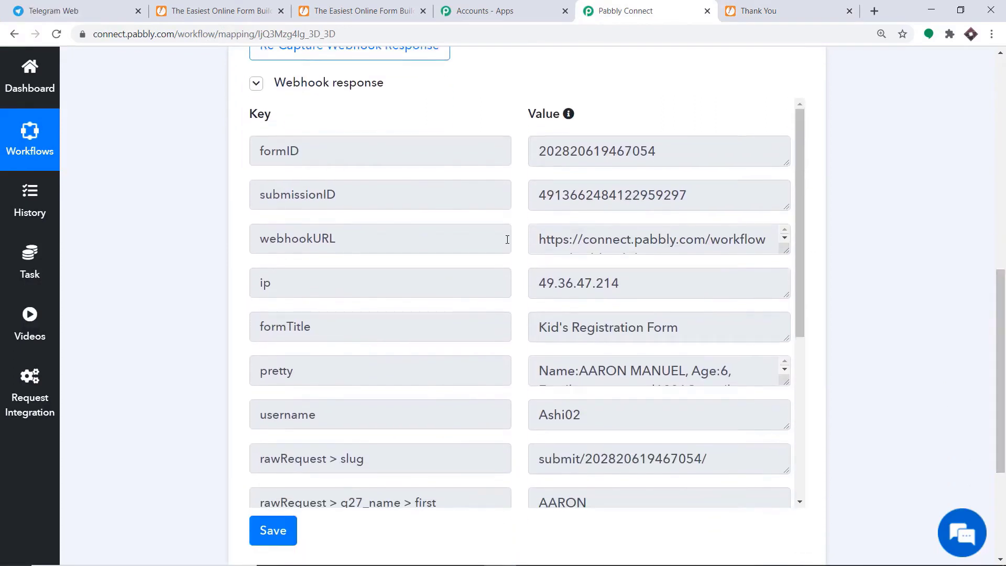
scroll(626, 280, "down", 4)
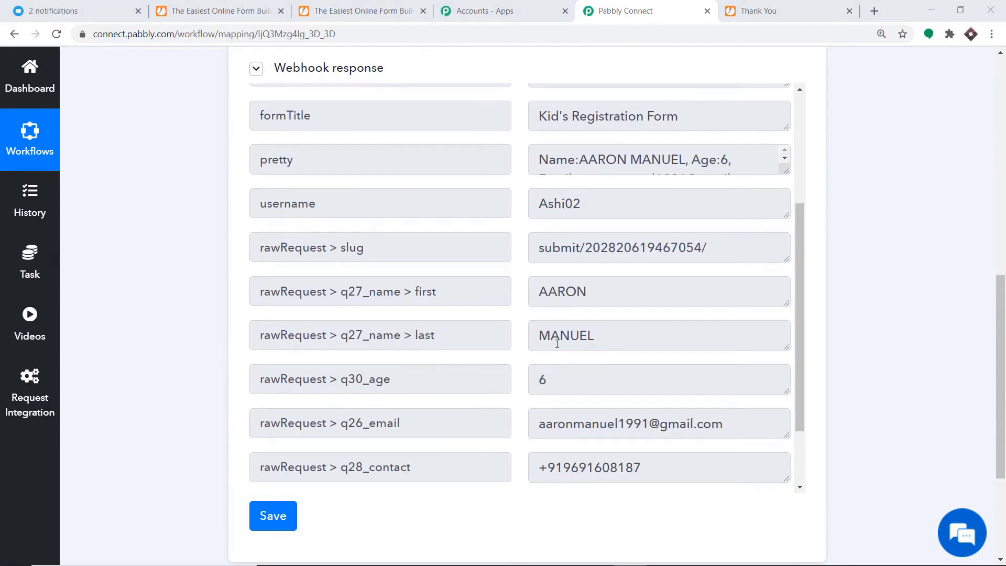
scroll(564, 343, "down", 2)
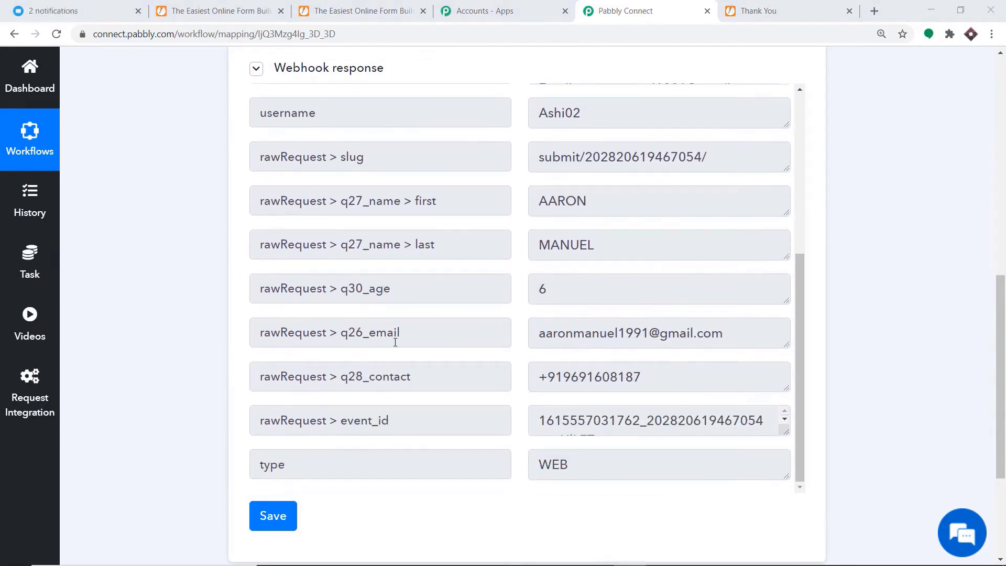
scroll(667, 344, "down", 1)
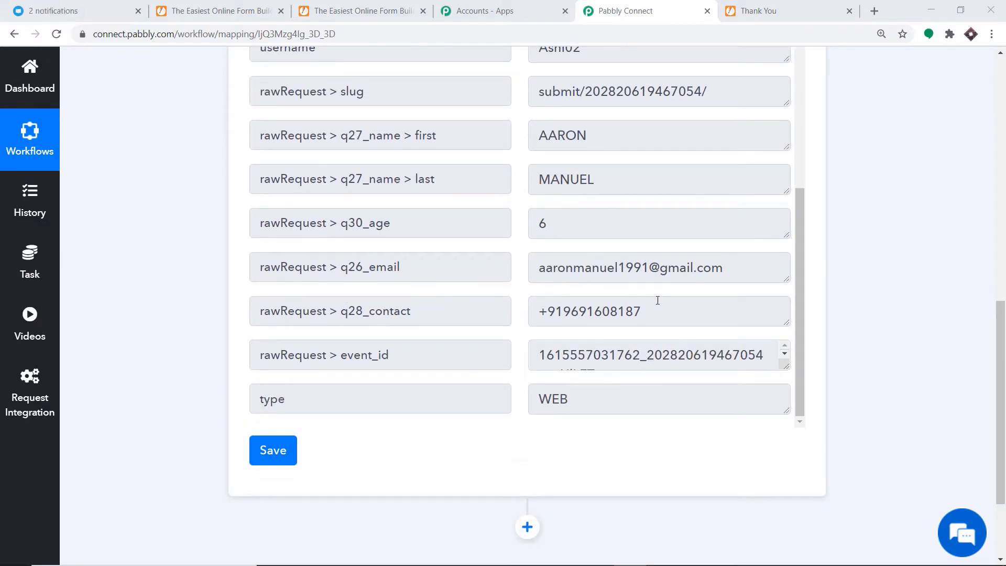
scroll(656, 301, "down", 3)
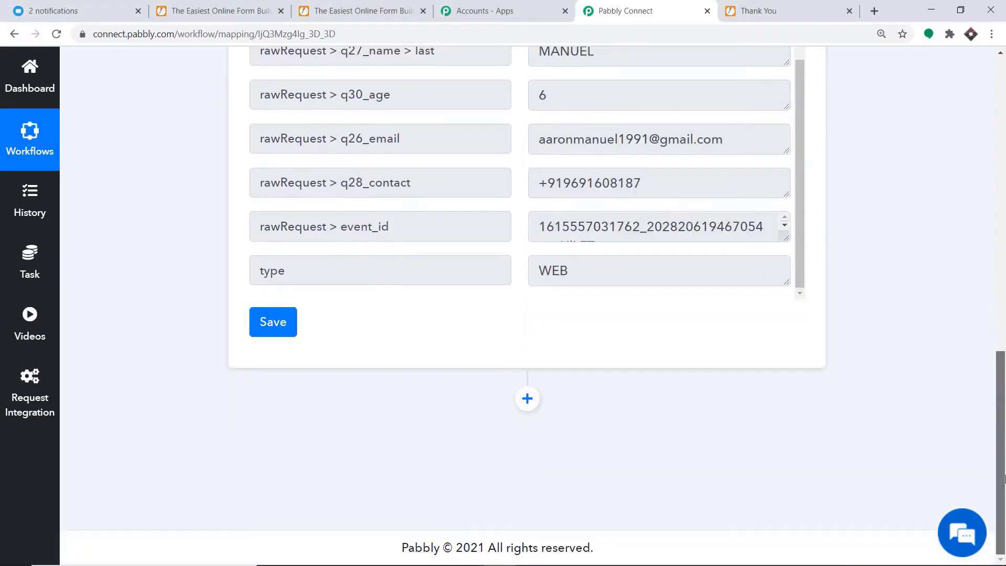
left_click(528, 399)
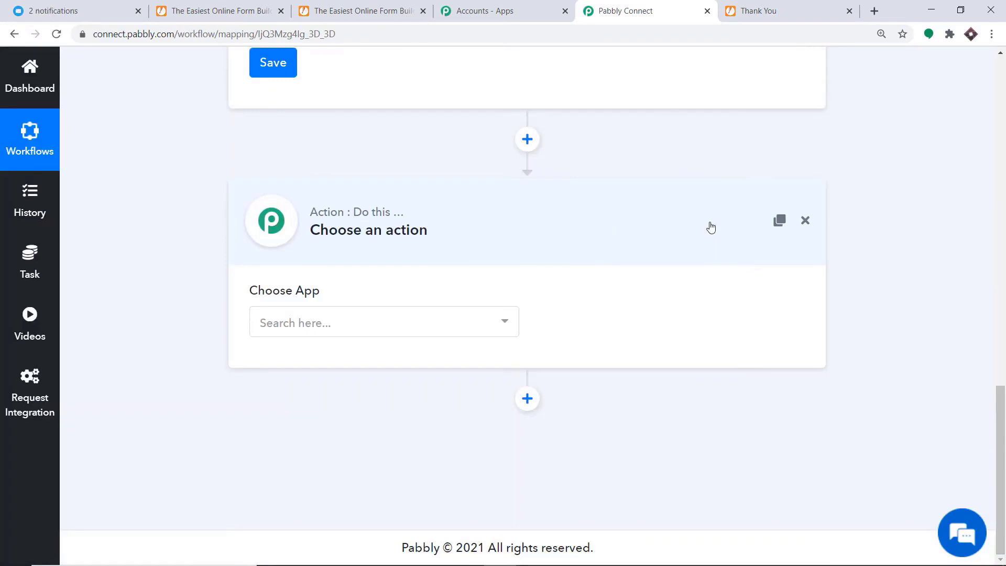
Choose Telegram Bot with Send a Text Message or a Reply as the action.
left_click(370, 330)
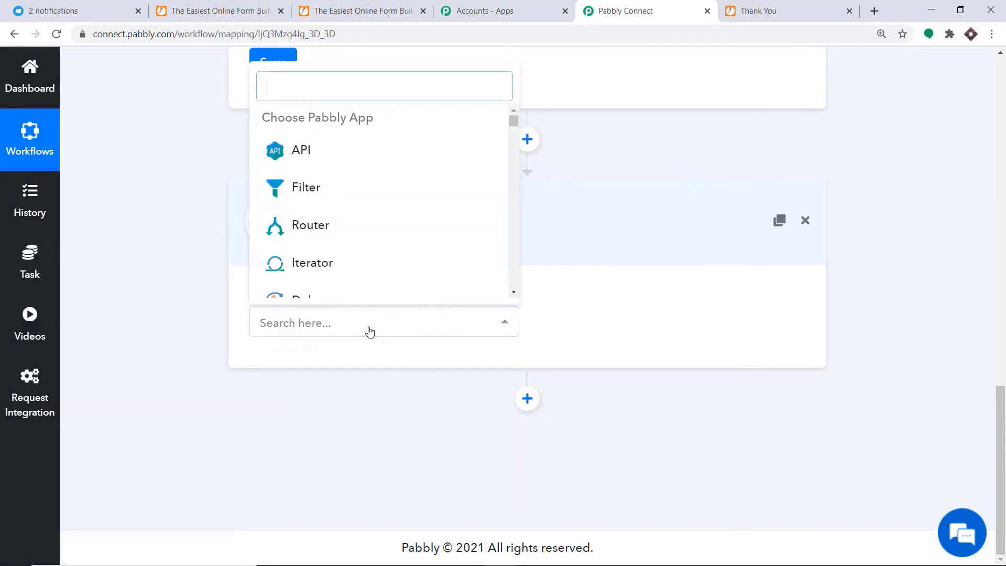
type("t")
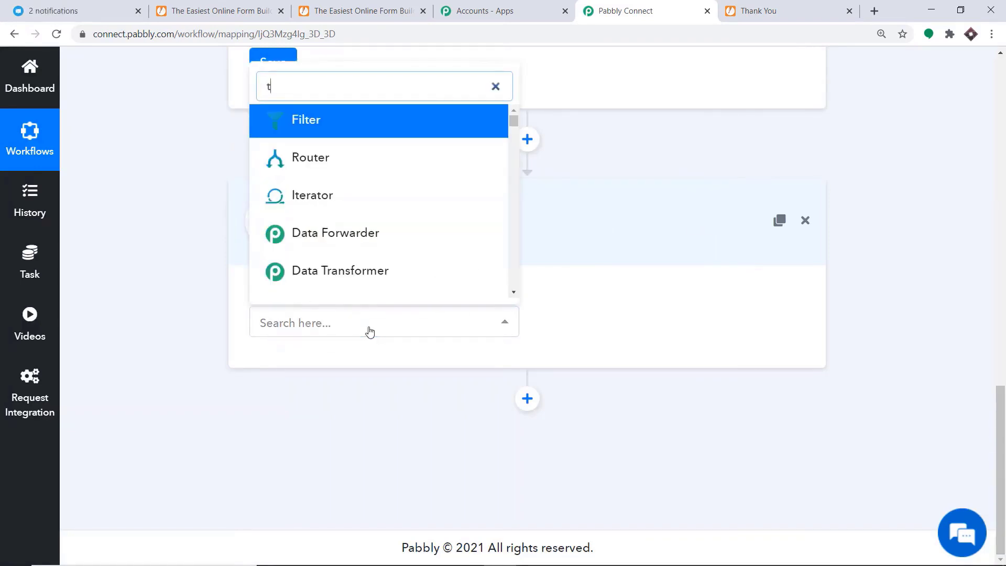
type("ele")
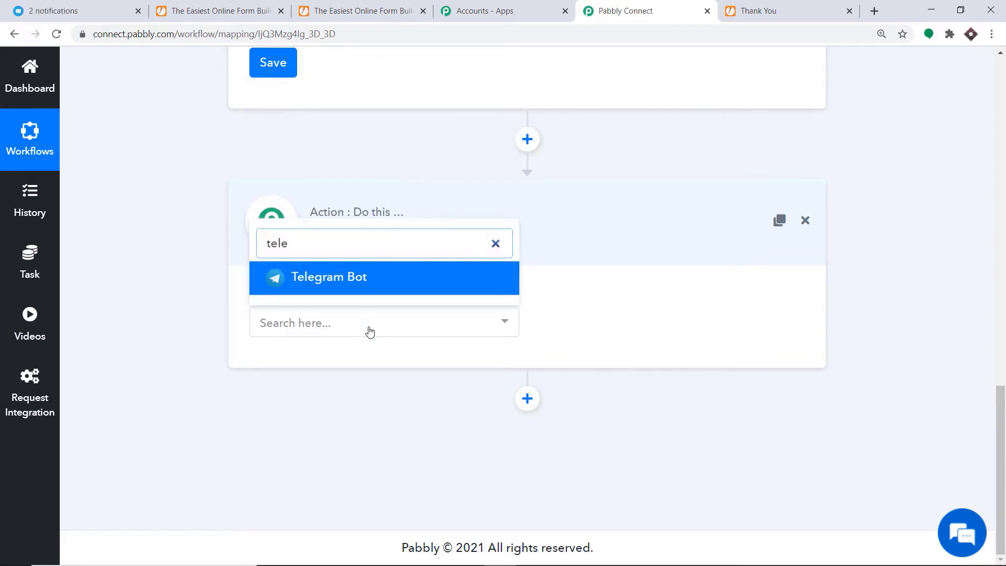
left_click(367, 288)
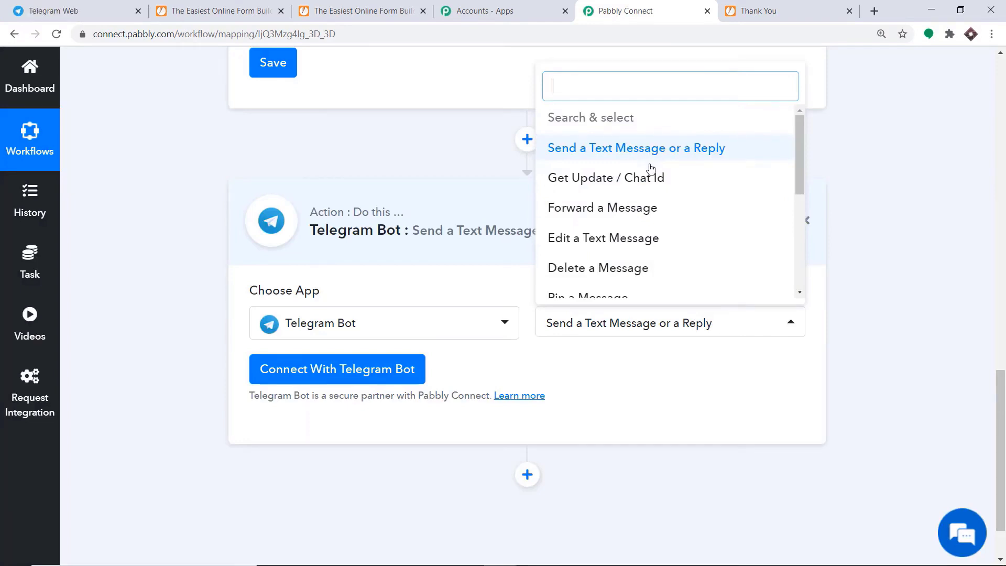
scroll(594, 219, "down", 1)
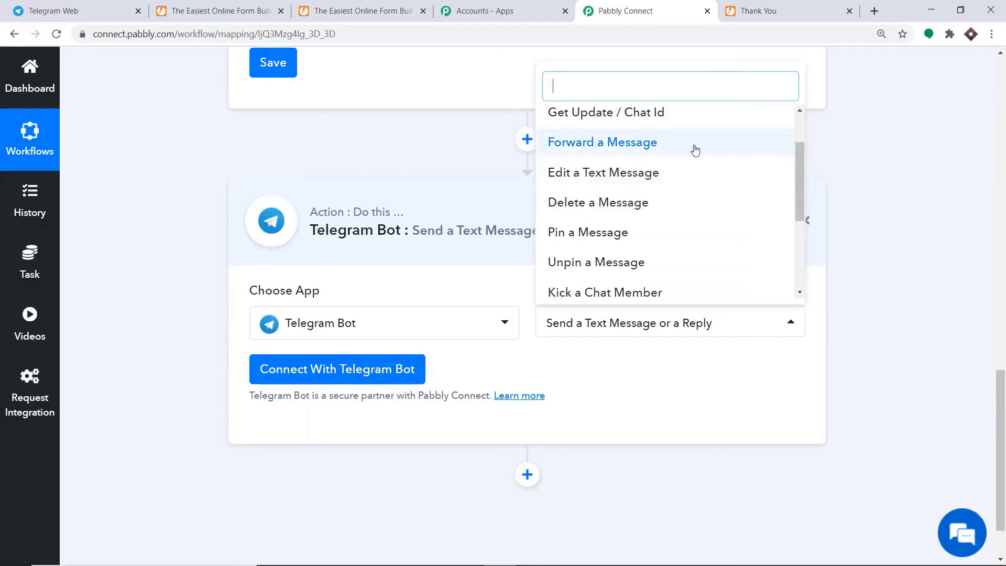
scroll(651, 204, "down", 2)
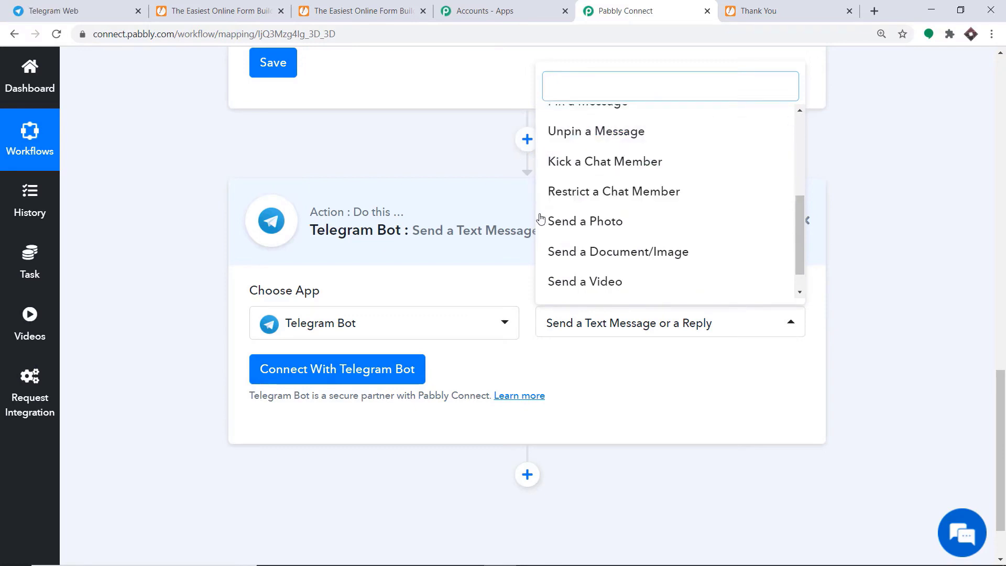
scroll(609, 135, "up", 2)
scroll(721, 246, "down", 1)
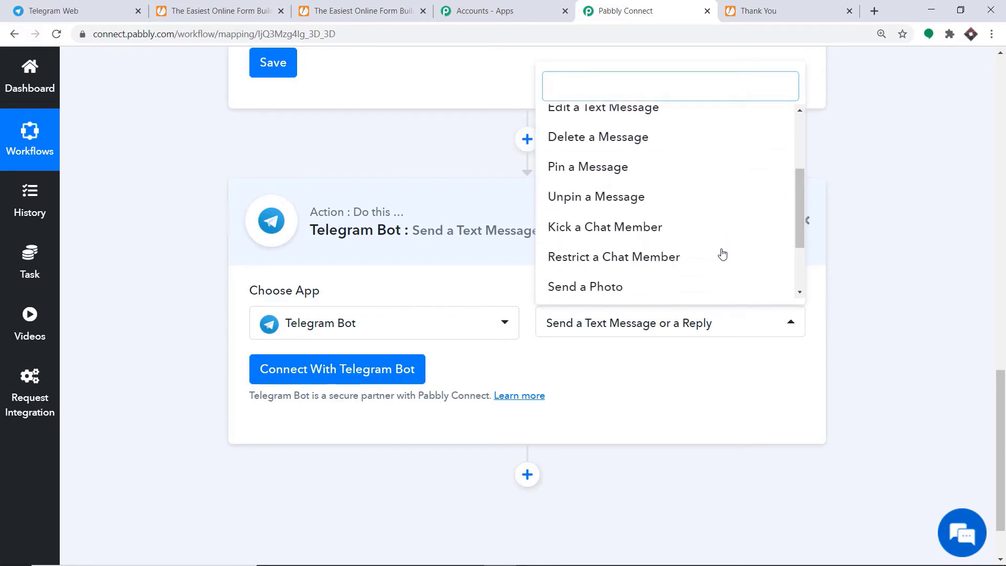
scroll(723, 254, "down", 2)
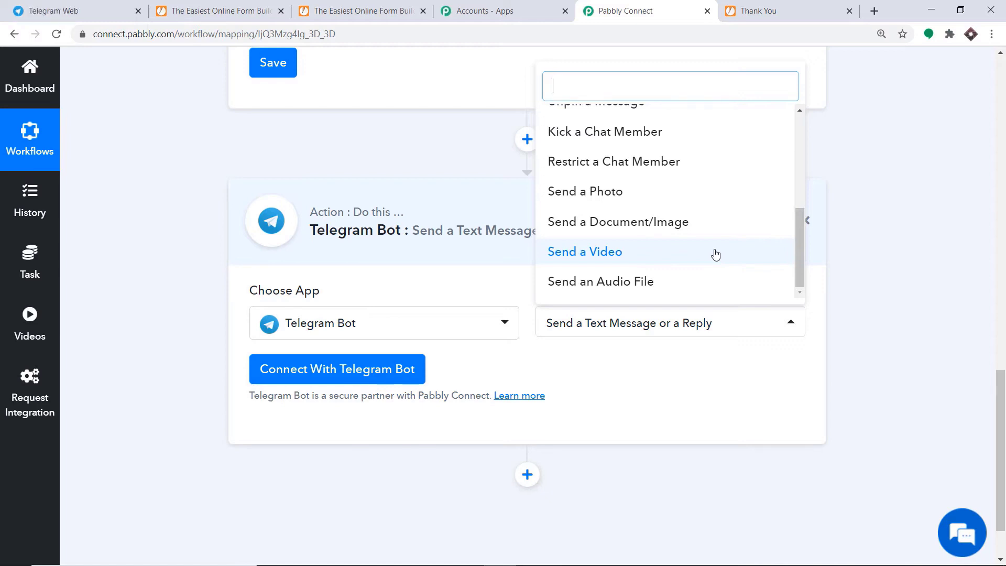
Begin connecting the Telegram bot and switch to Telegram Web.
left_click(341, 370)
scroll(620, 209, "down", 2)
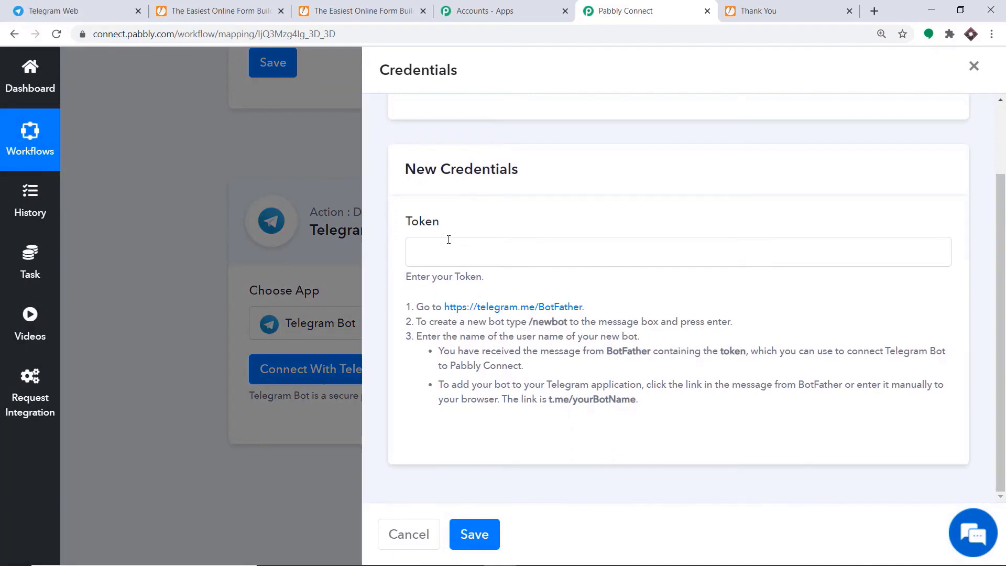
left_click(74, 10)
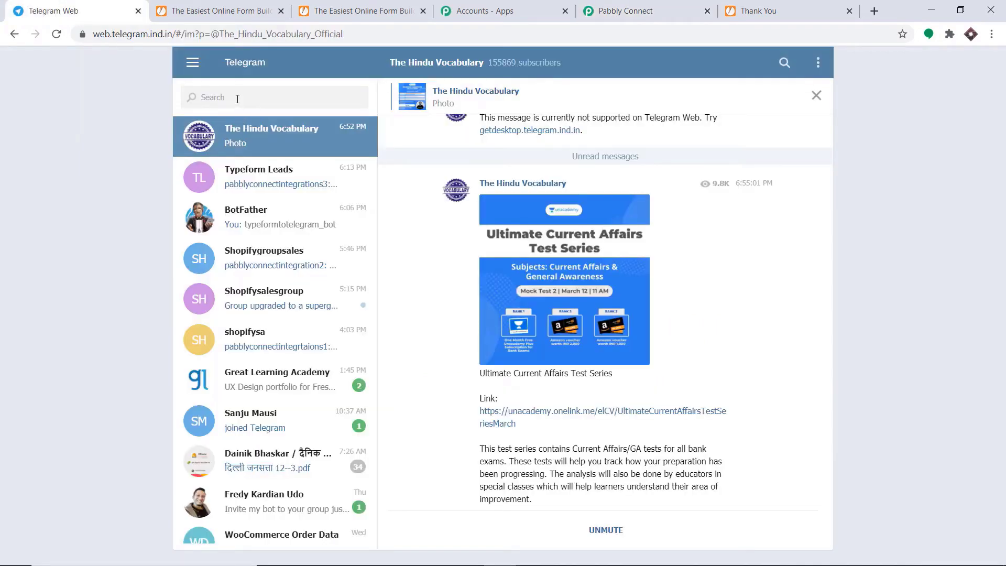
Find the BotFather chat and send it the /newbot command.
left_click(237, 99)
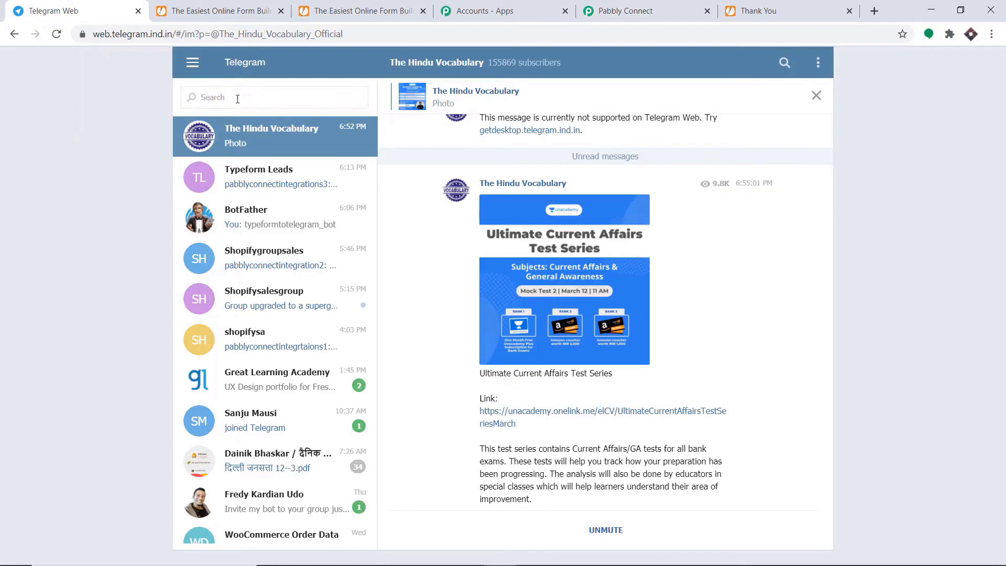
type("bp")
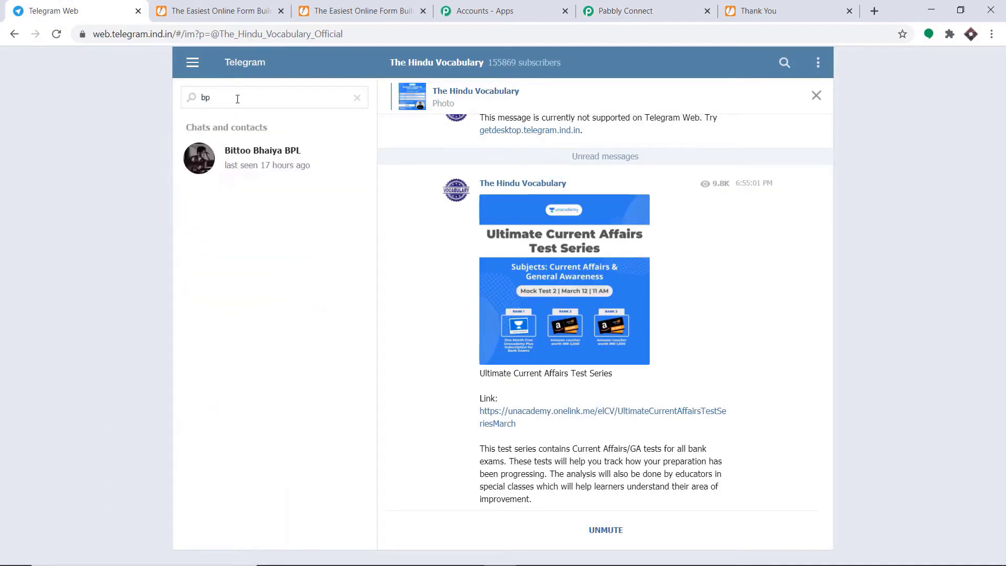
key("BackSpace")
type("otf")
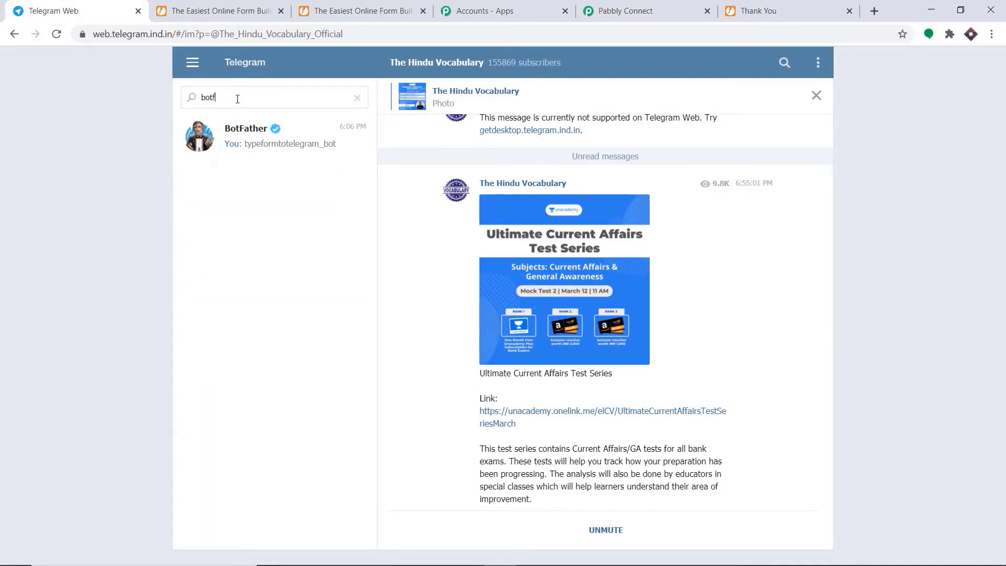
left_click(264, 136)
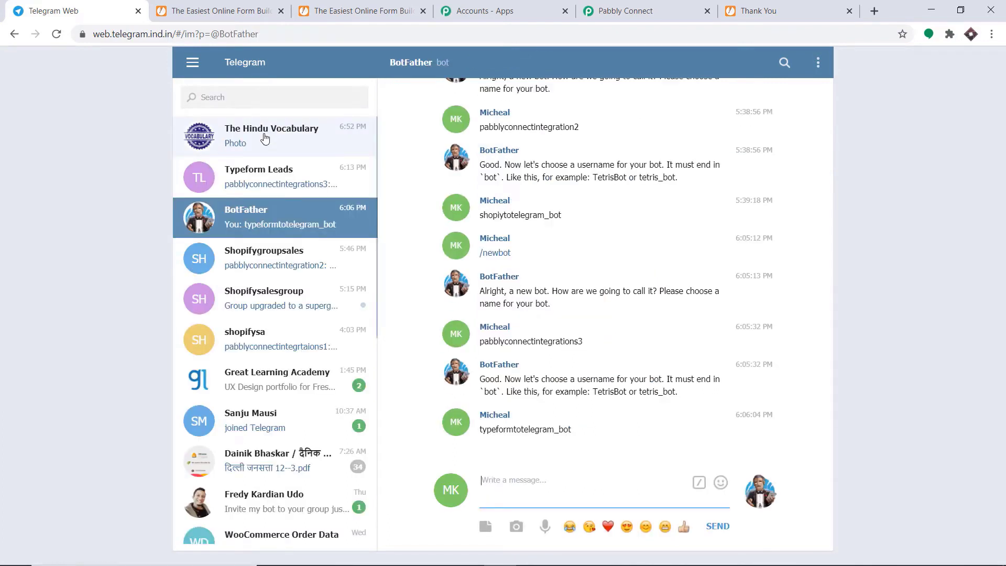
type("/")
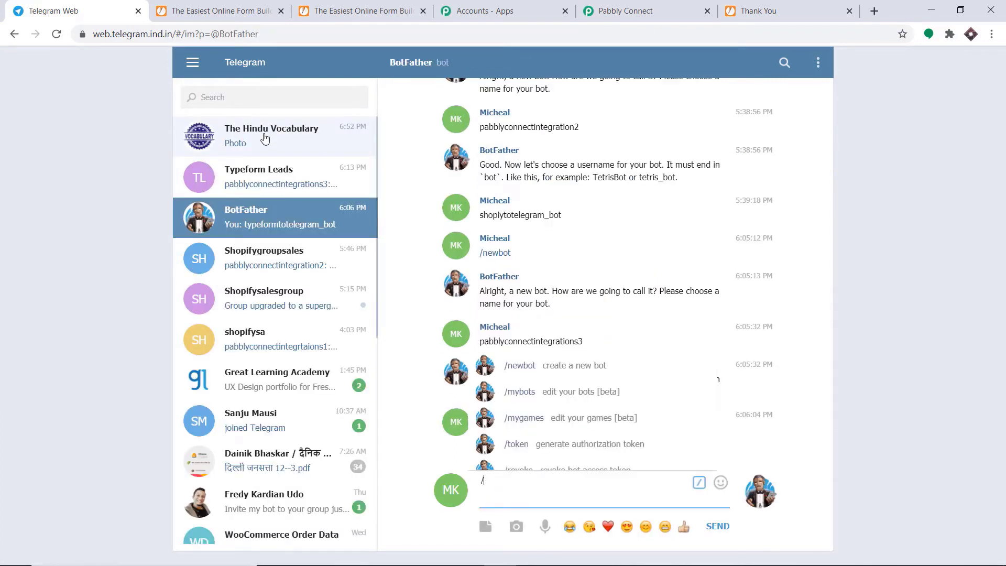
type("newbot")
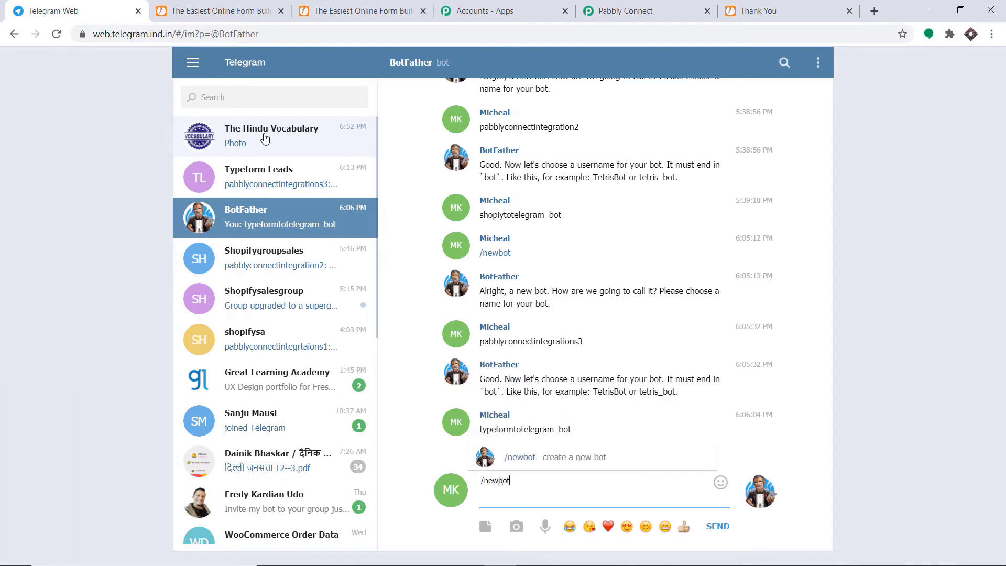
key("Return")
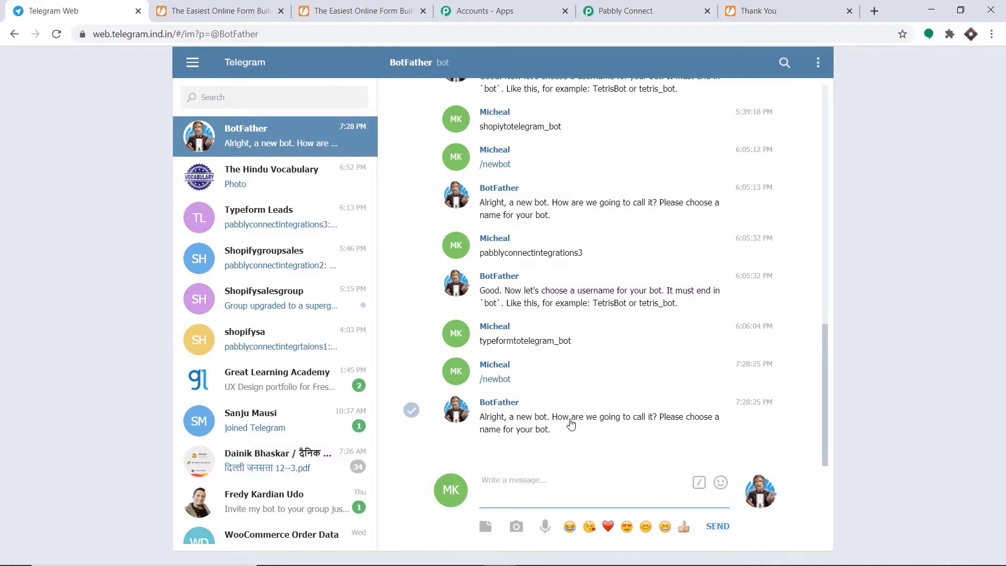
Name the bot pabblyconnectintegration4 with username Jotformtotelegram_bot.
type("pabblyconnectintegration4")
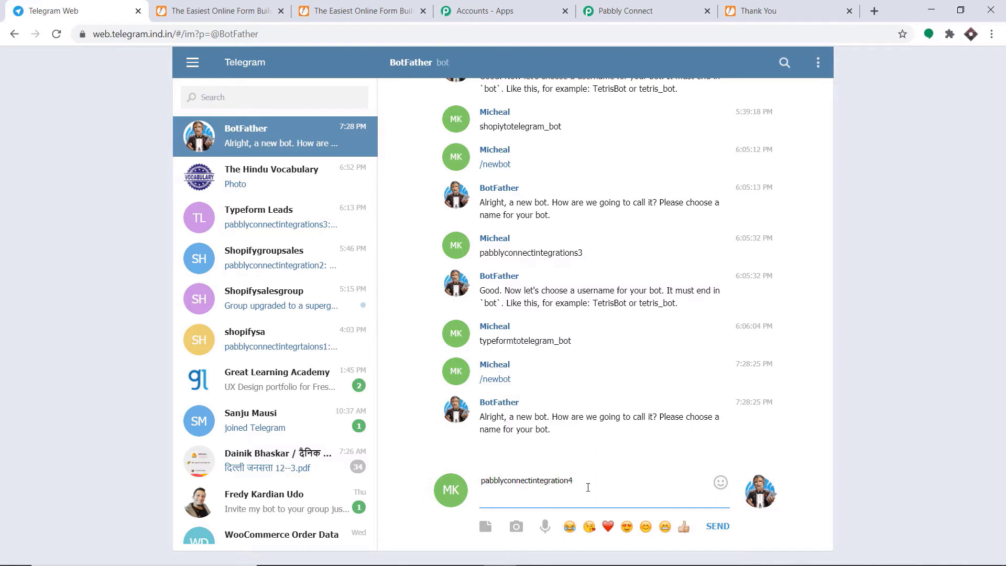
key("Return")
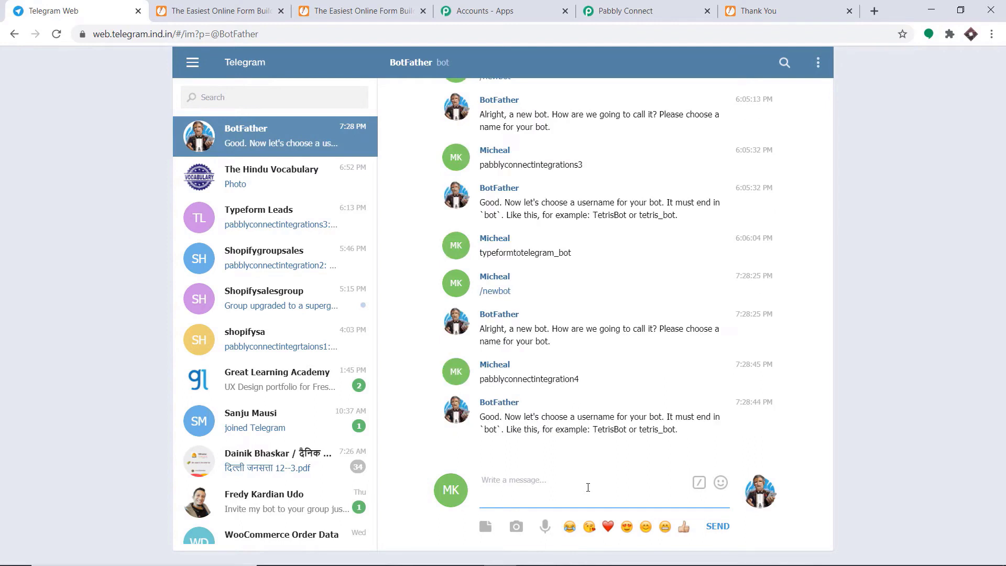
type("Jotformtotelegram_bot")
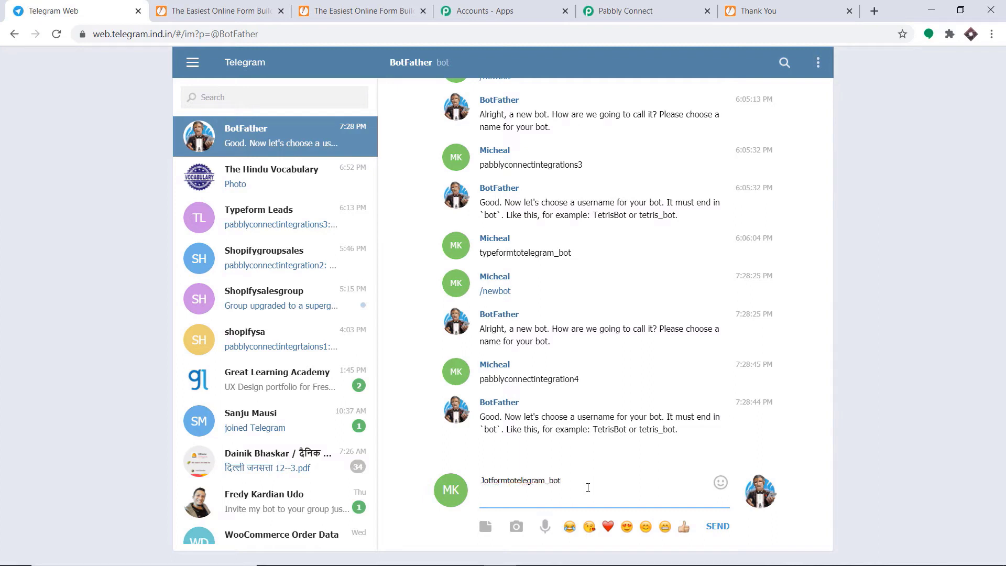
key("Return")
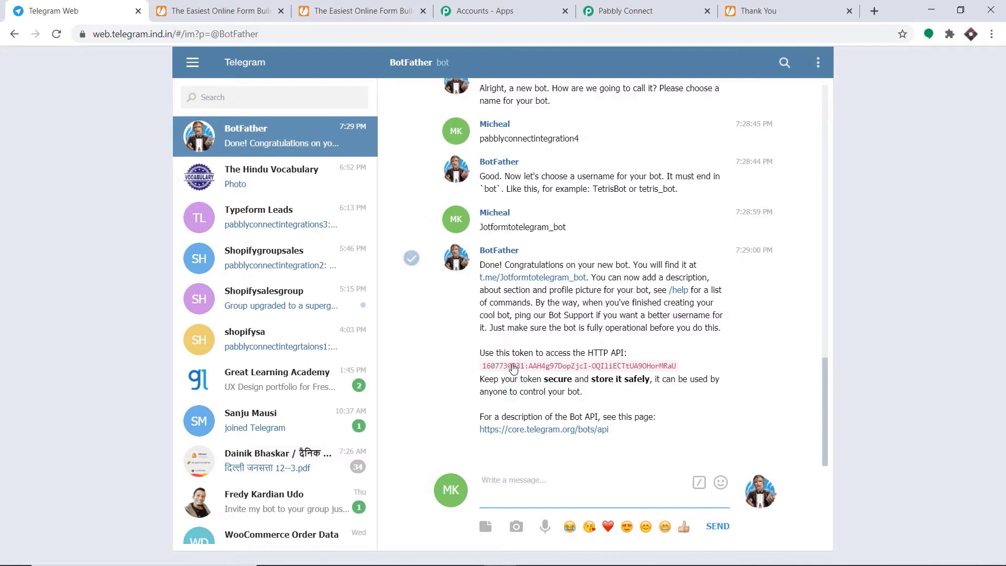
Copy the new bot's API token and return to Pabbly Connect.
left_click_drag(677, 367, 495, 367)
right_click(495, 367)
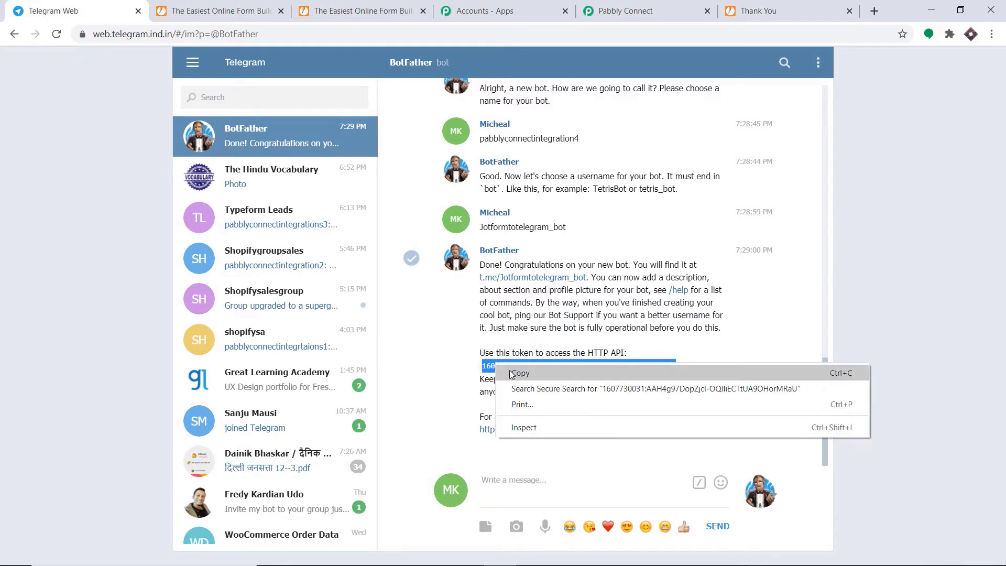
left_click(512, 373)
left_click(645, 11)
Paste the new bot's token into the Token field and save the Telegram Bot connection.
left_click(517, 250)
right_click(517, 250)
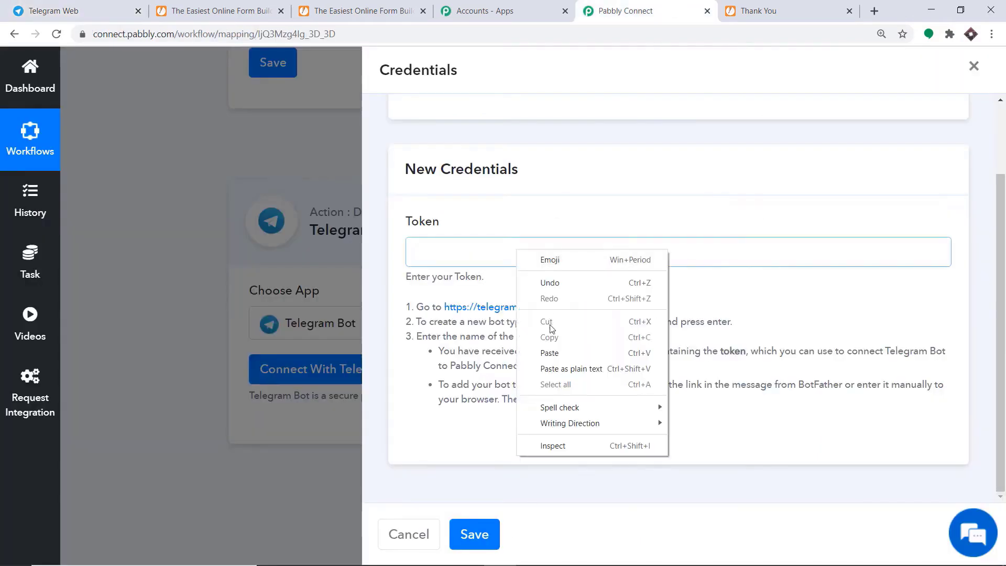
left_click(548, 353)
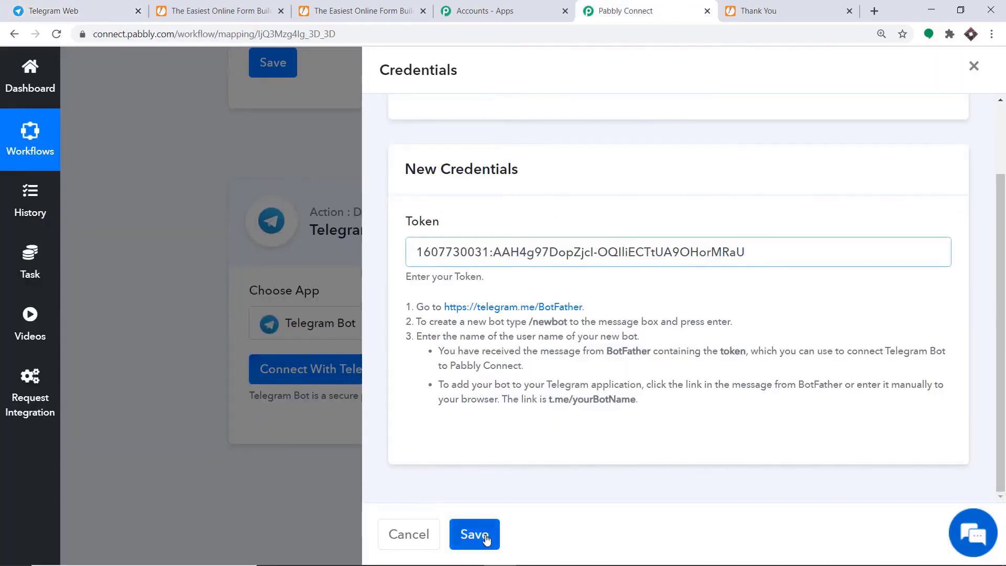
left_click(477, 525)
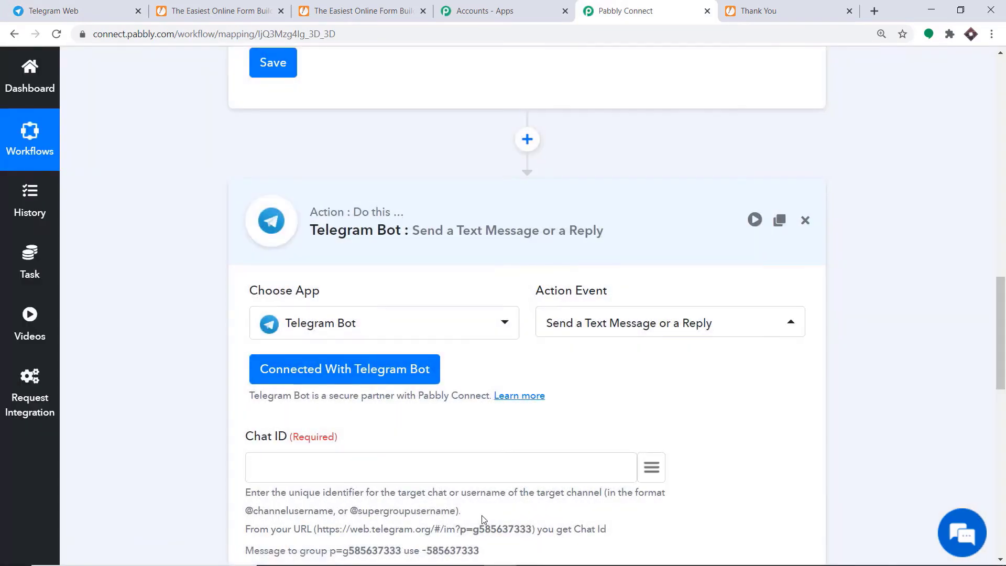
scroll(570, 383, "down", 12)
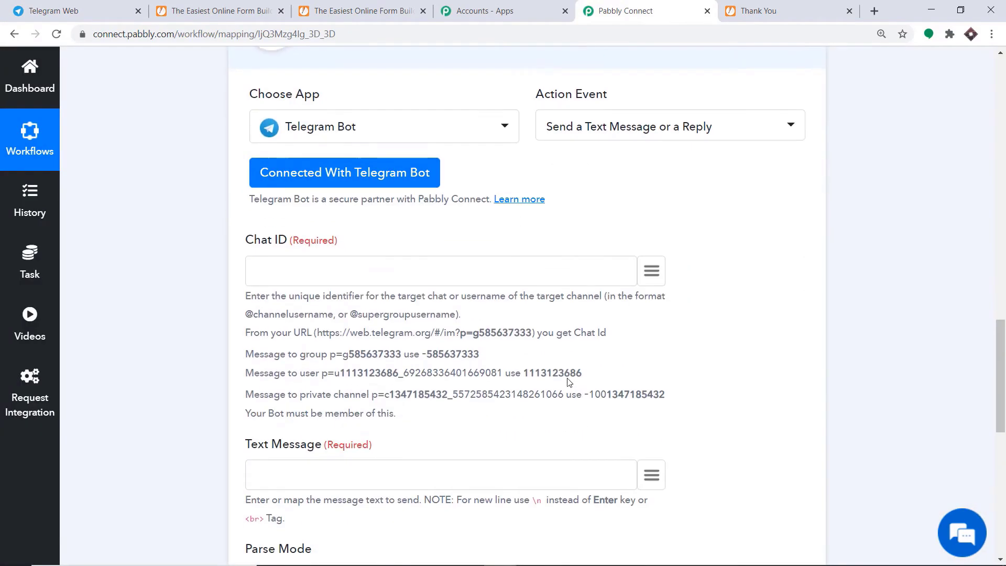
scroll(570, 383, "up", 10)
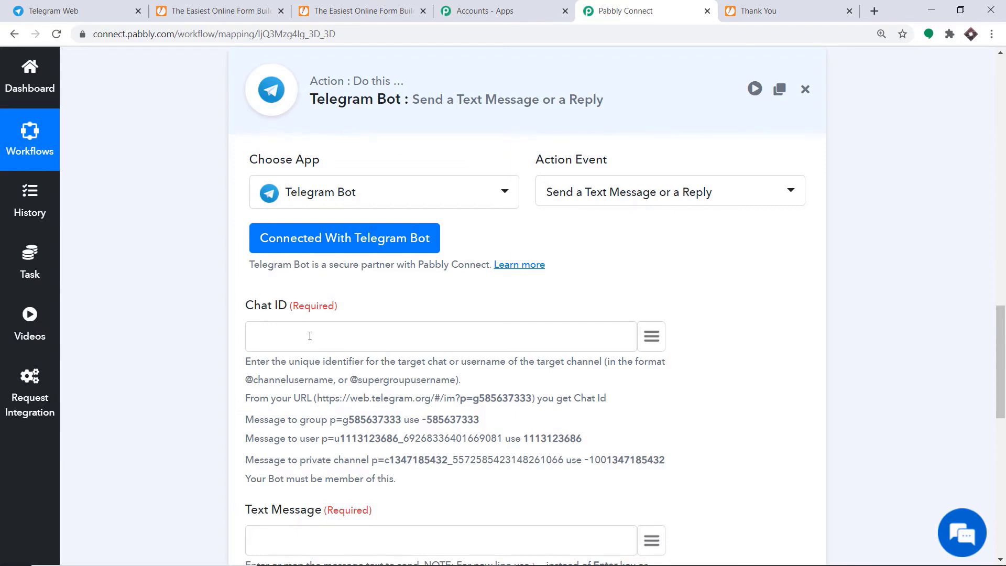
left_click(94, 11)
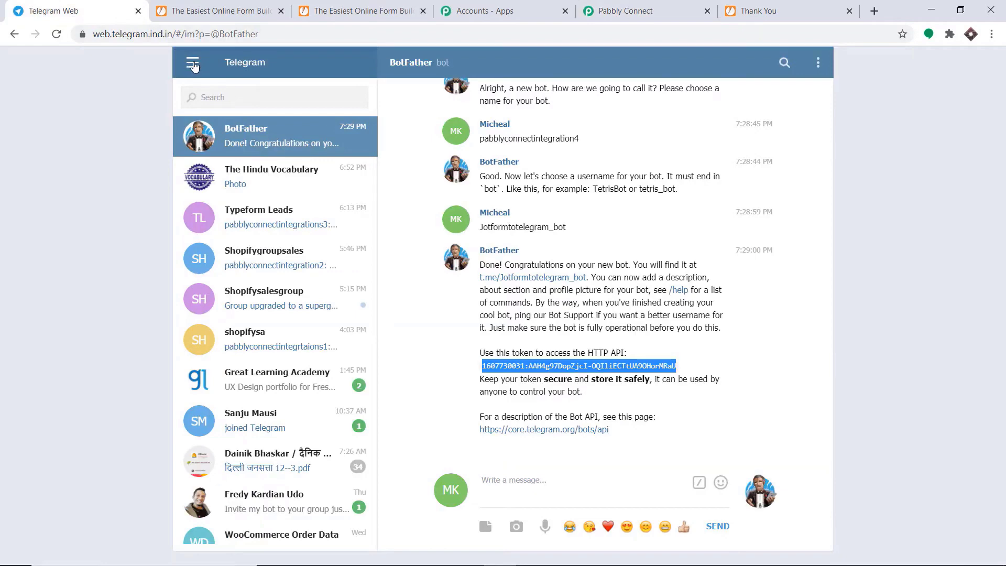
Create a new Telegram group named 'Jotform Leads' with the pabblyconnectintegration4 bot as member.
left_click(192, 63)
left_click(231, 102)
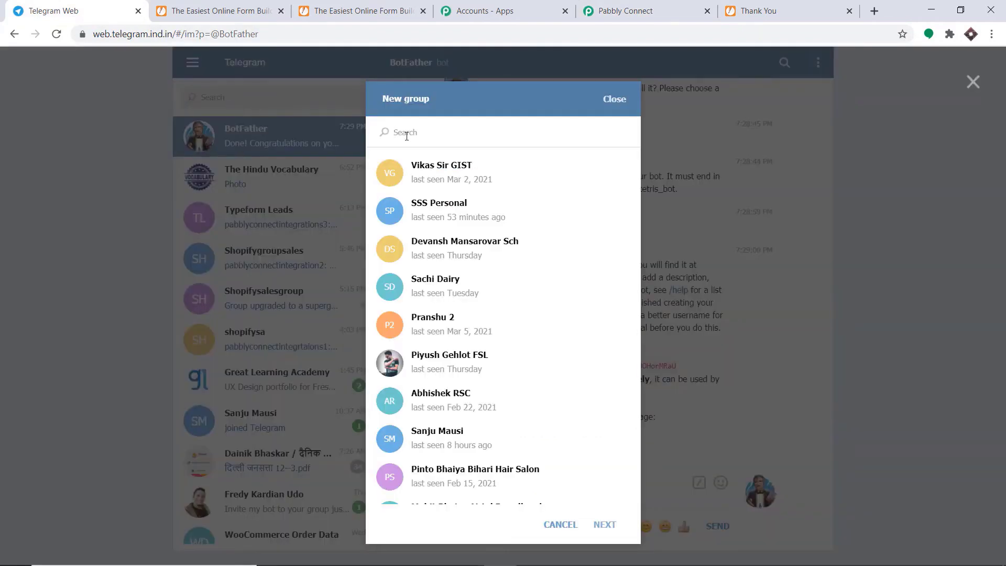
type("pabblyc")
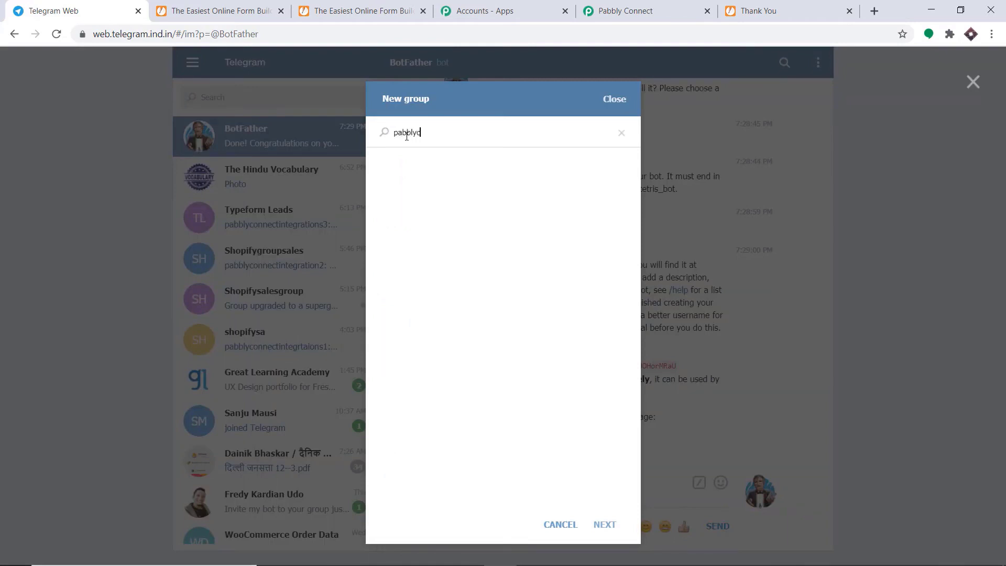
type("onnectintegration")
left_click(459, 163)
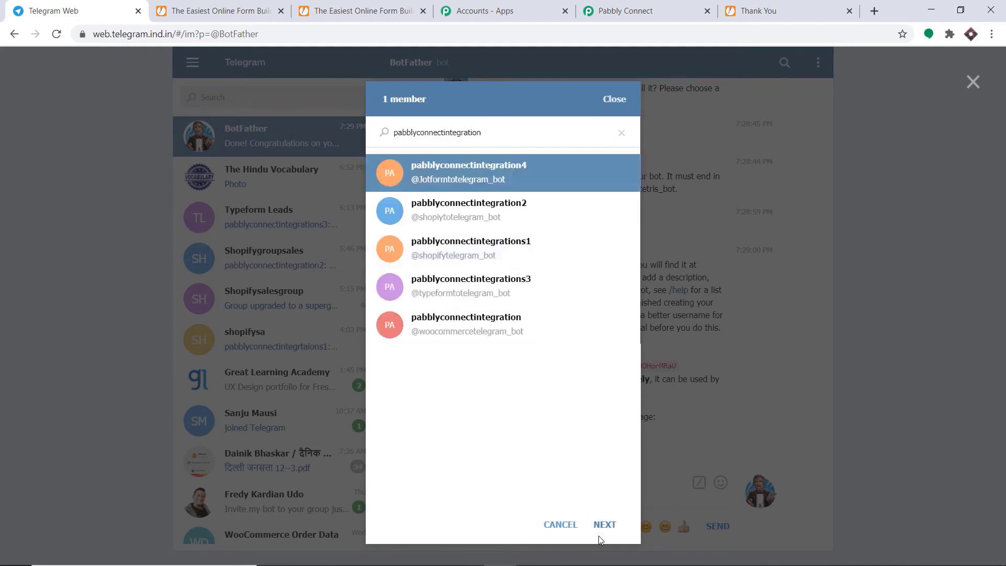
left_click(601, 537)
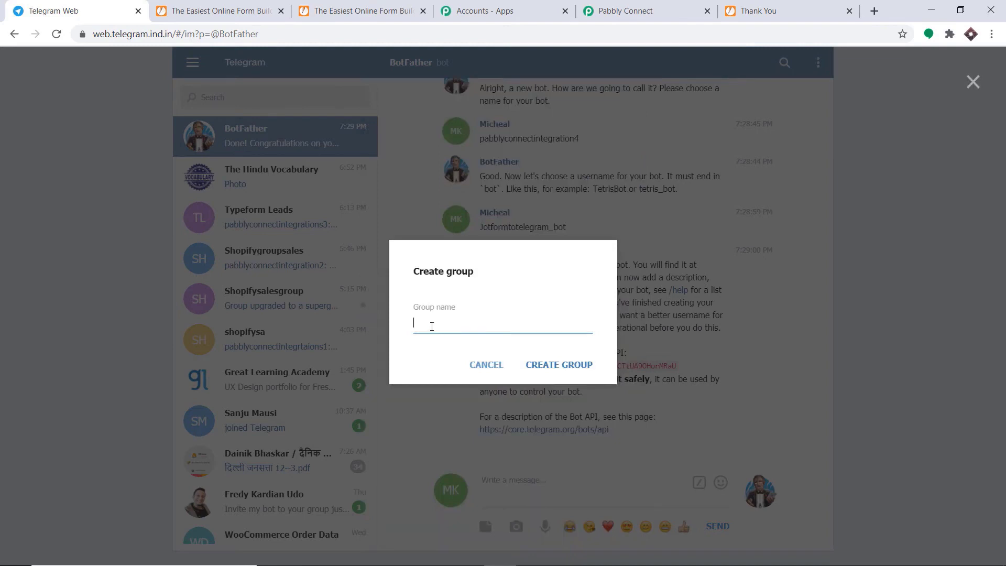
type("Jotform Leads")
left_click(546, 364)
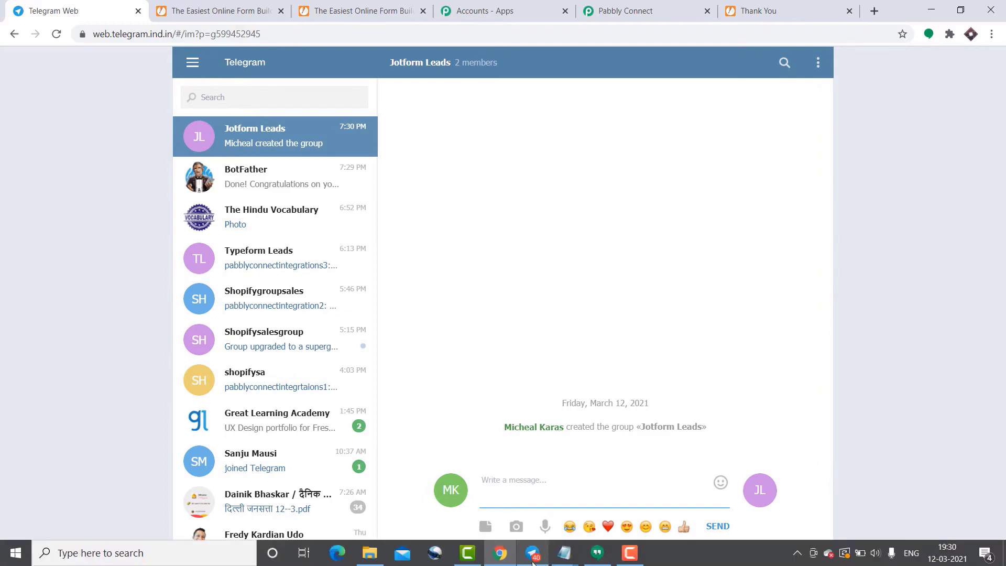
In Telegram Desktop, make the pabblyconnectintegration4 bot an administrator of Jotform Leads with title 'admin'.
left_click(533, 558)
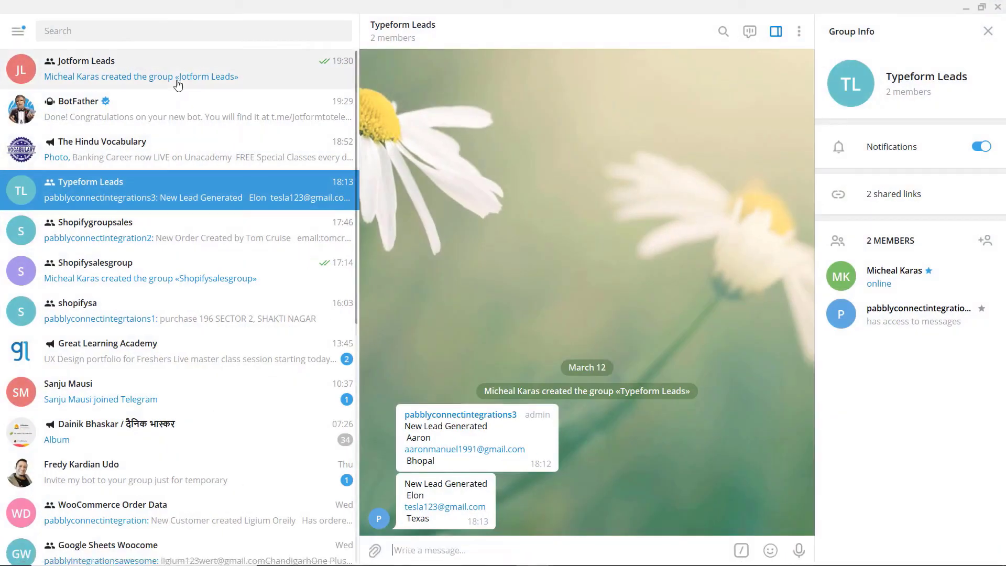
left_click(178, 84)
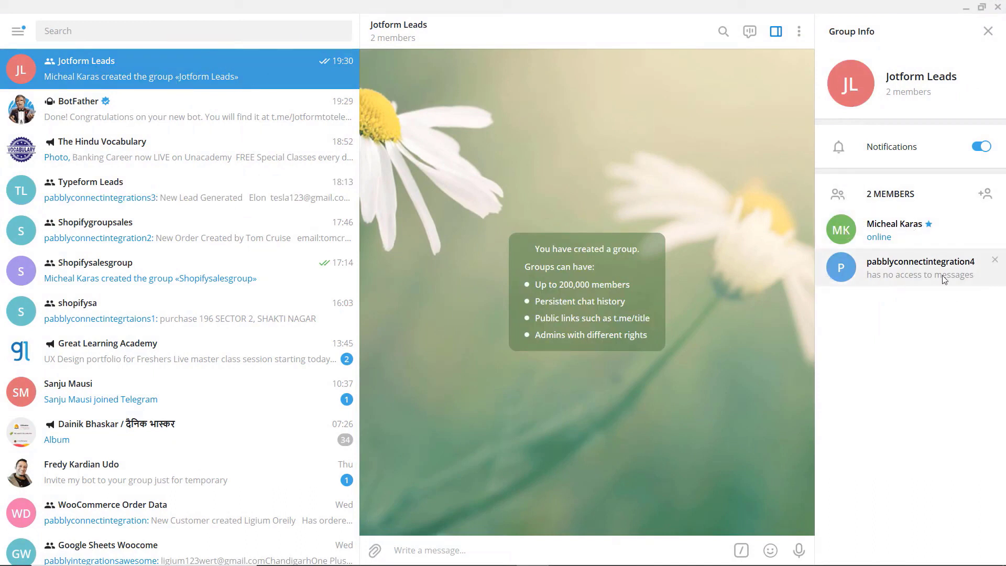
right_click(926, 274)
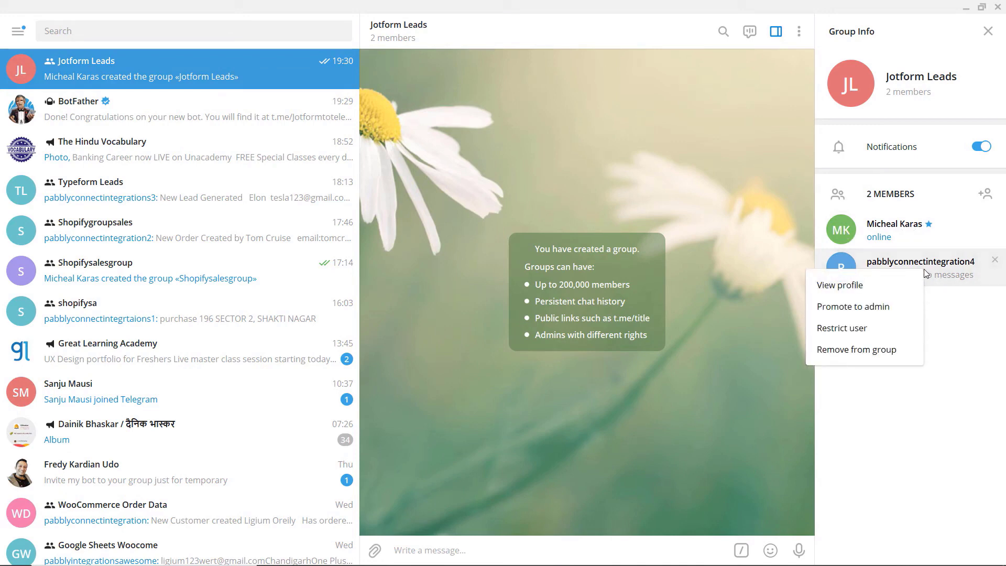
left_click(854, 308)
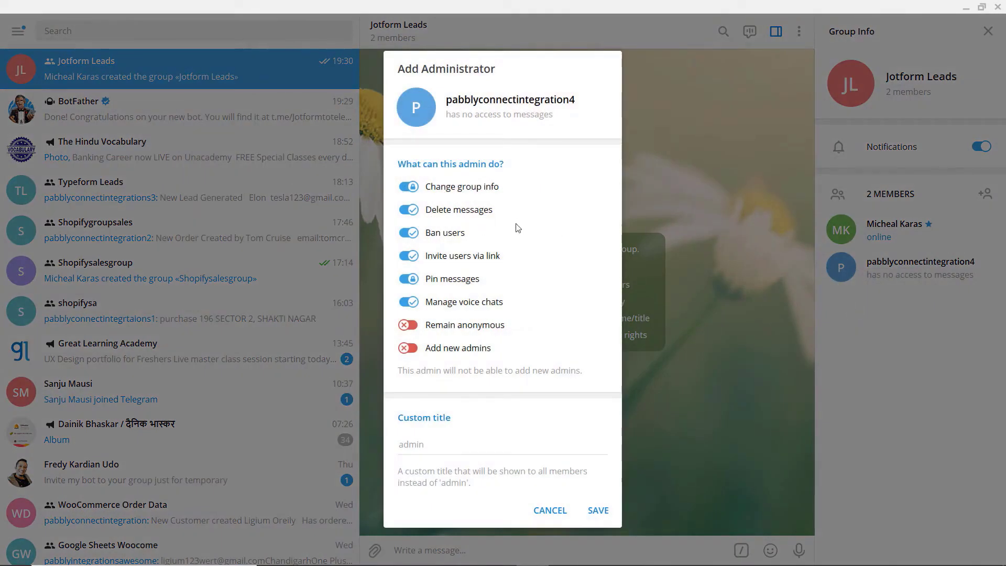
left_click(426, 444)
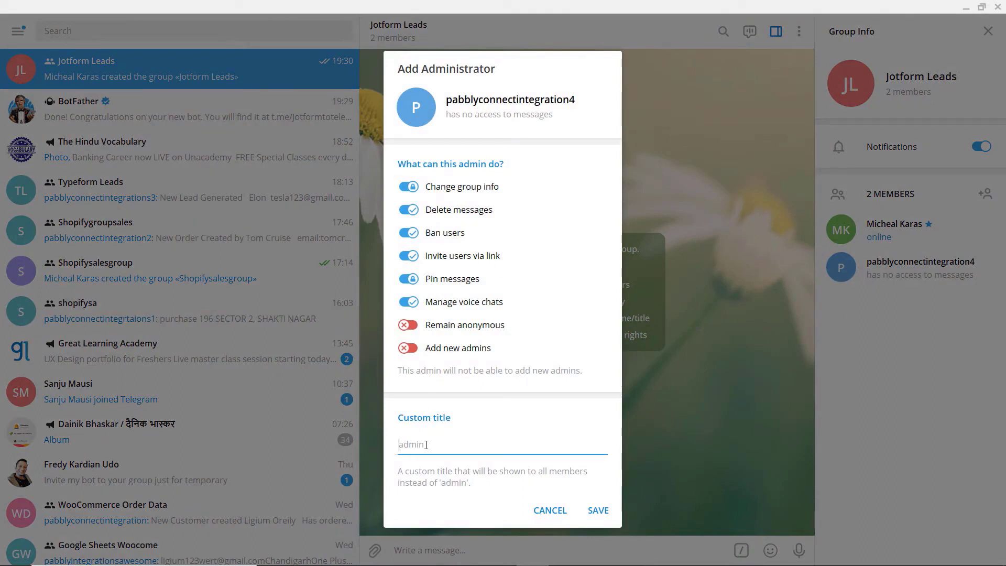
type("admin")
left_click(598, 511)
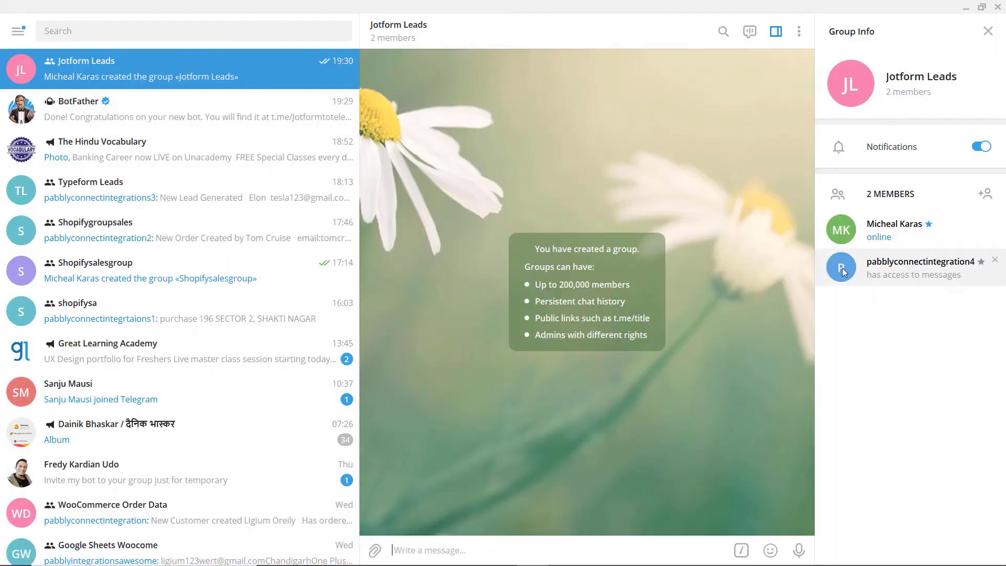
Check the bot's member options, then minimize Telegram Desktop.
right_click(913, 280)
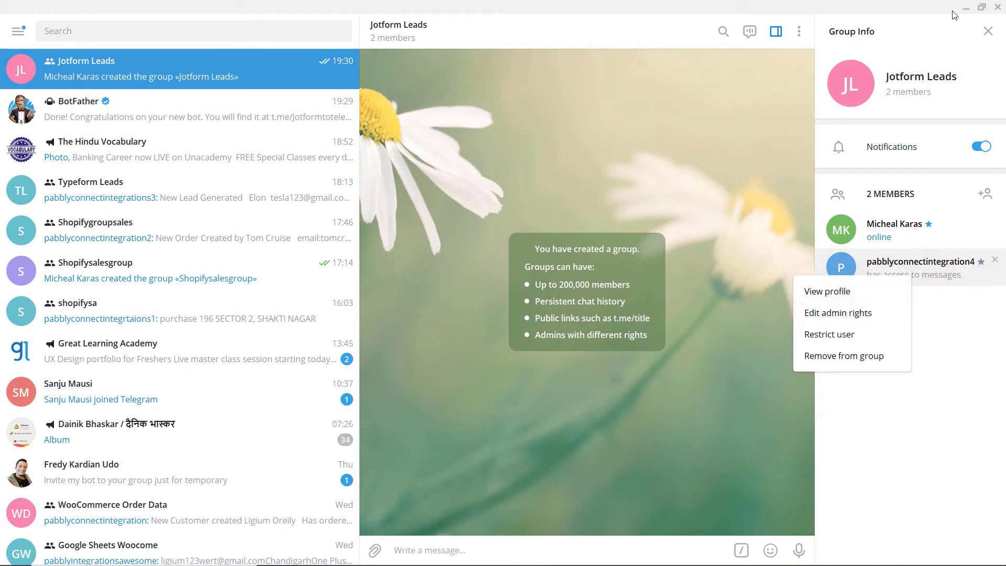
left_click(970, 11)
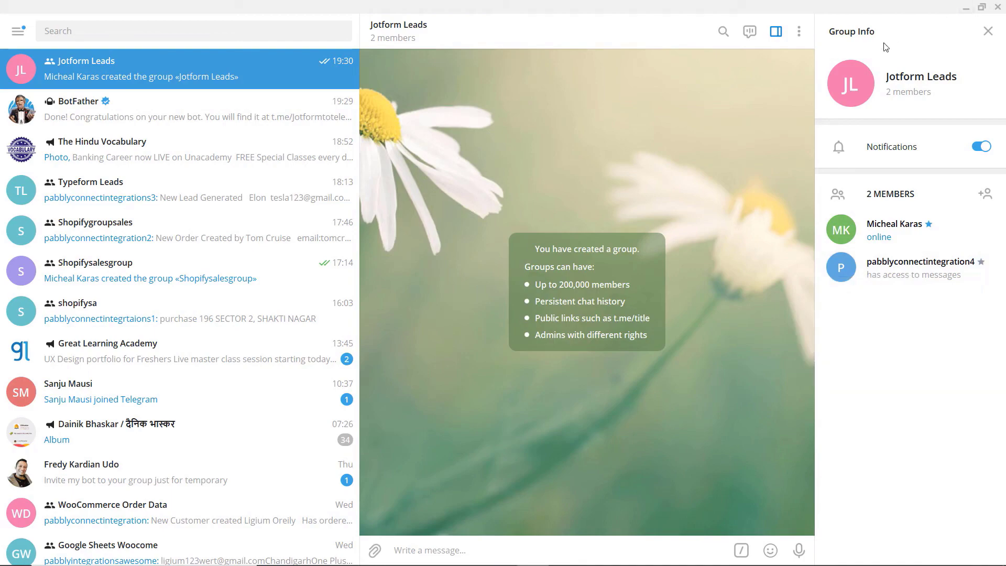
left_click(968, 9)
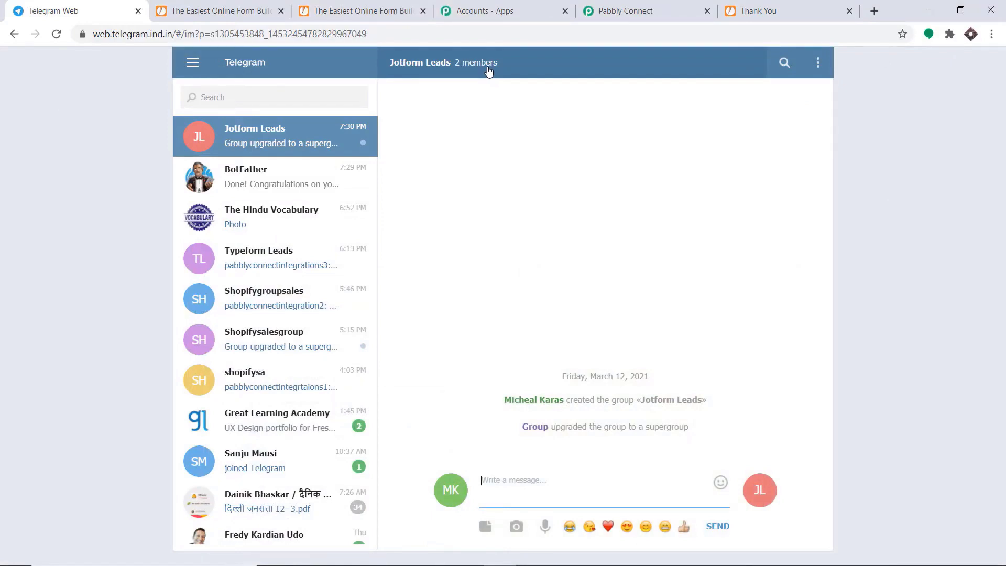
Start inviting members to Jotform Leads and pick a contact found by name search.
left_click(488, 71)
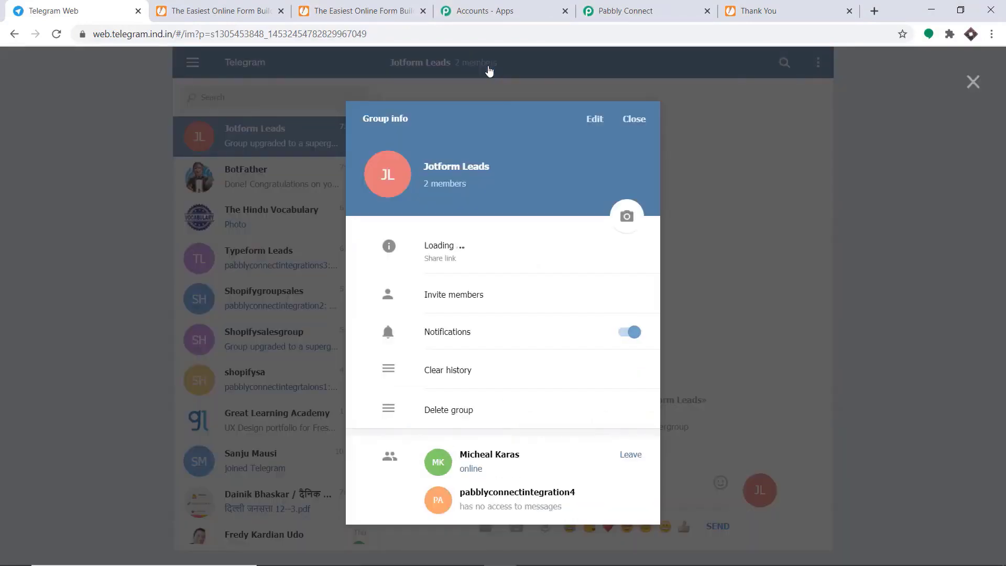
left_click(466, 295)
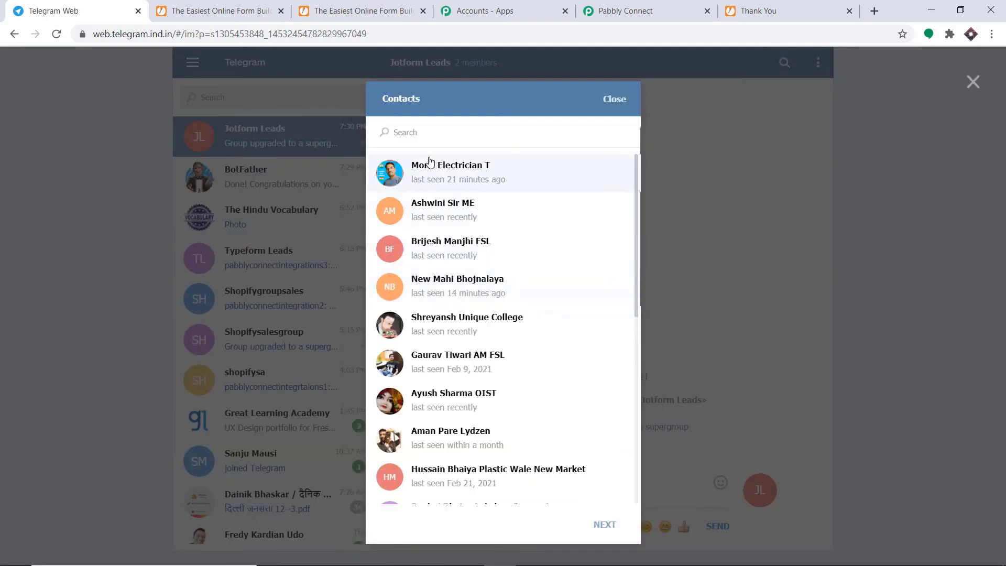
type("suju")
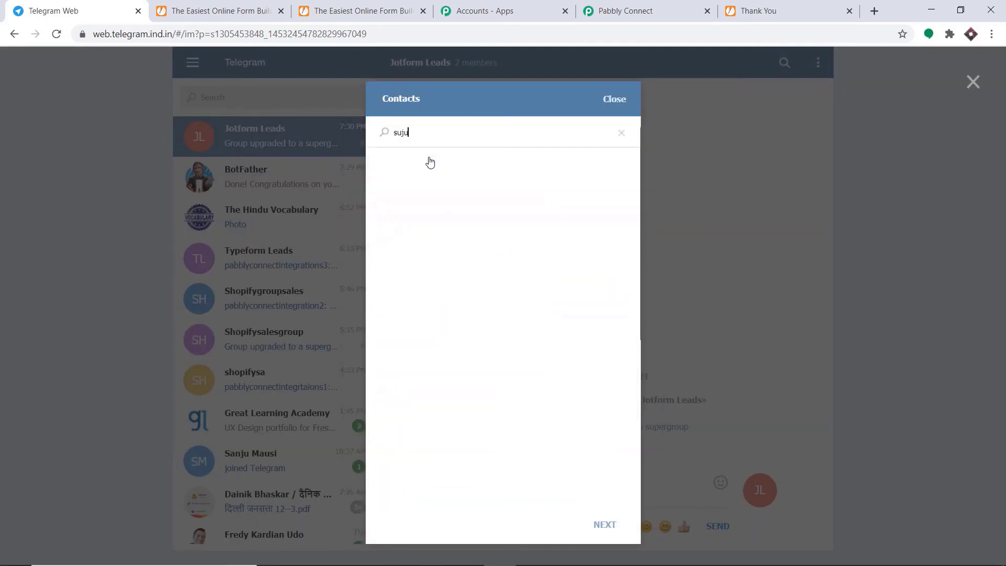
key("BackSpace")
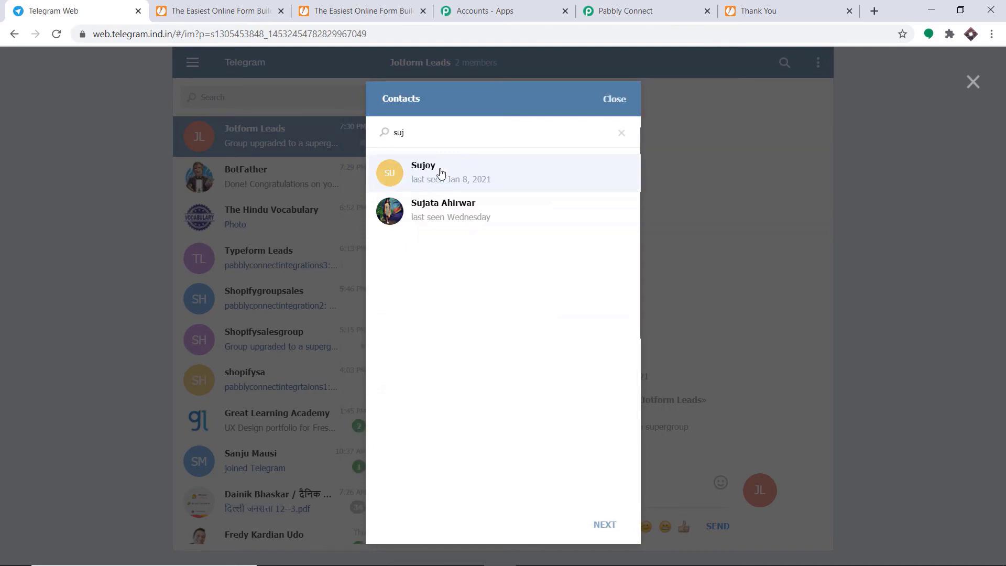
left_click(458, 210)
Confirm the contact's invitation, close Group info and reload Telegram Web.
left_click(605, 525)
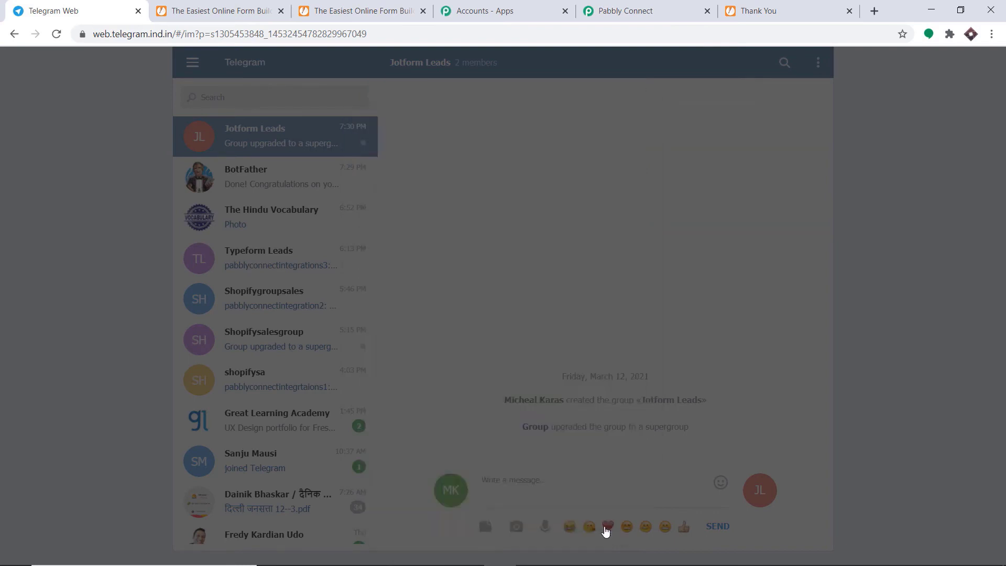
key("Escape")
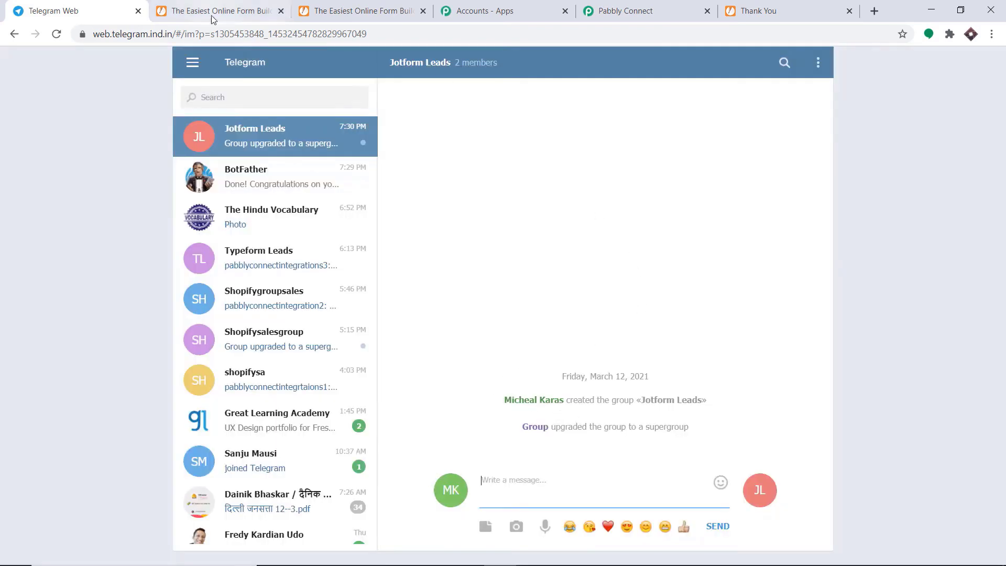
left_click(57, 35)
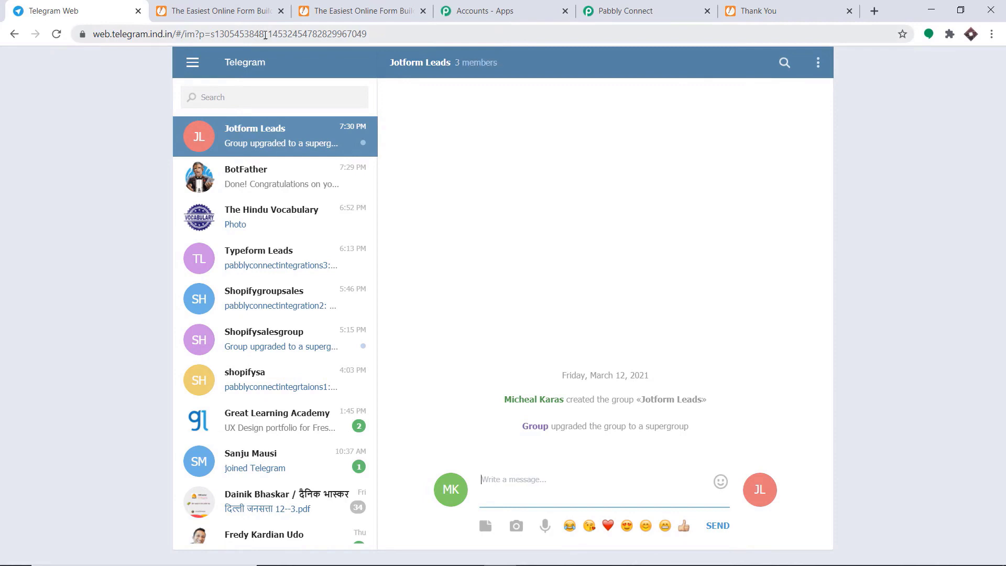
Copy the Jotform Leads group ID digits from the page address.
left_click_drag(265, 34, 216, 35)
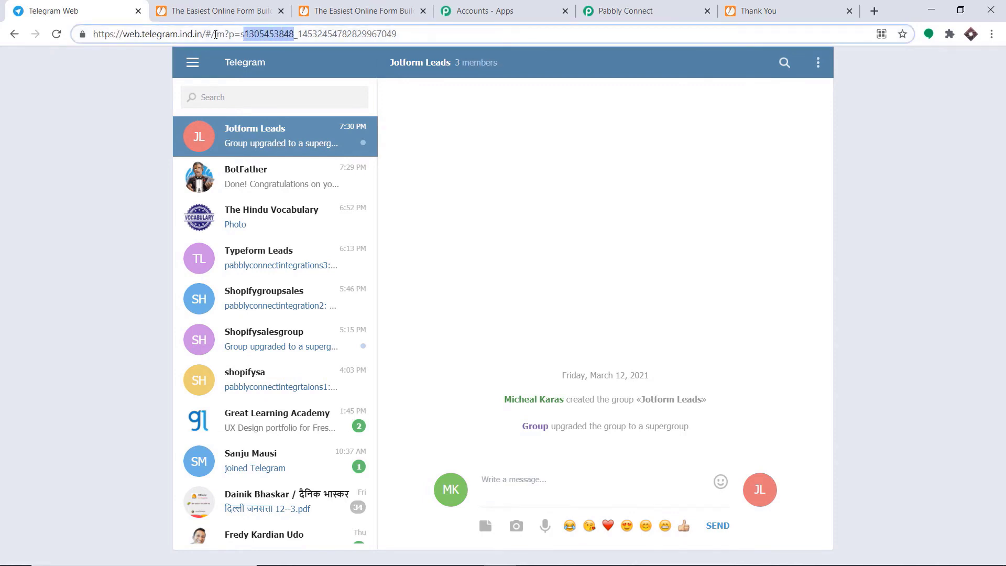
right_click(252, 35)
left_click(288, 103)
left_click(665, 4)
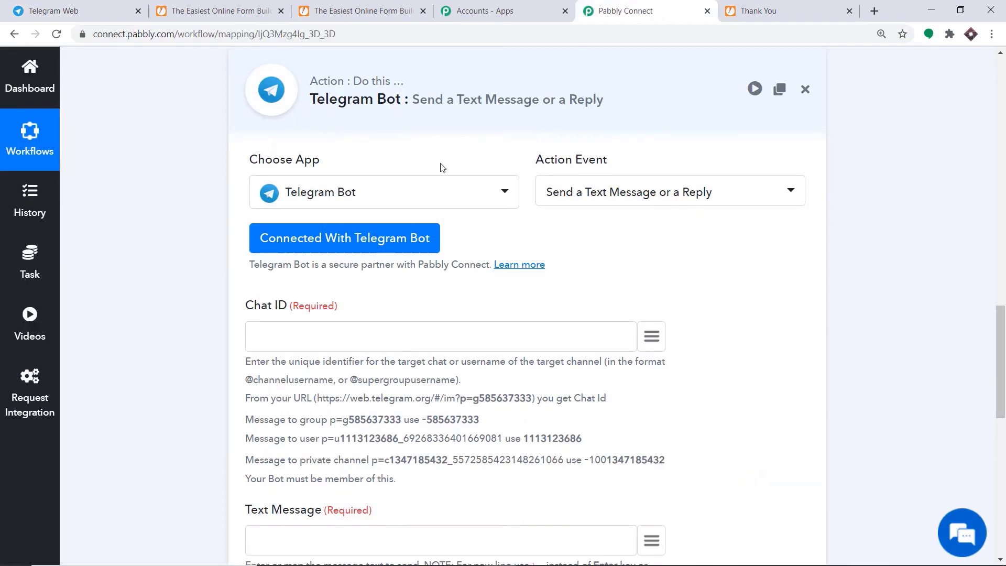
Paste the copied group ID into the Telegram Bot's Chat ID field.
right_click(334, 335)
left_click(375, 435)
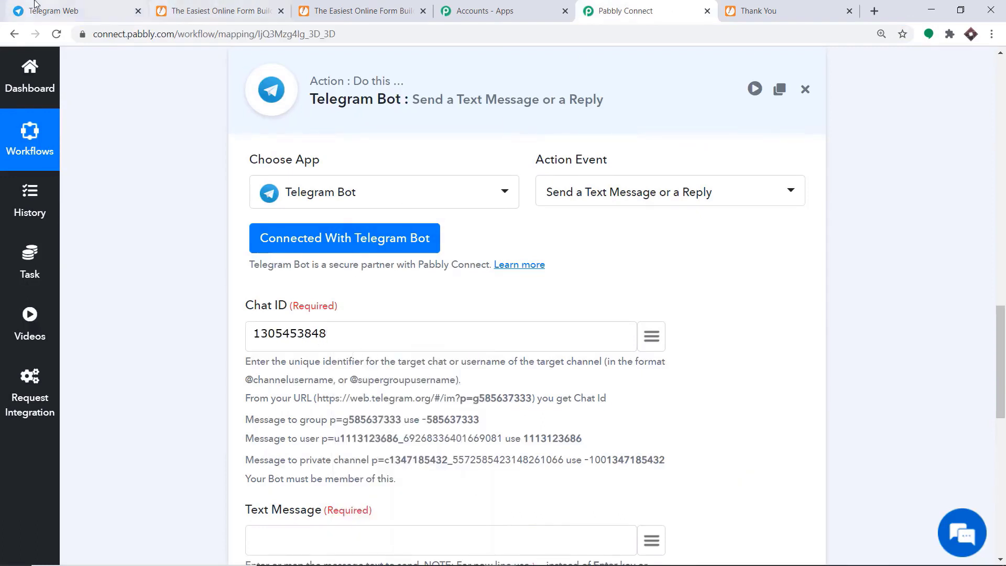
left_click(68, 11)
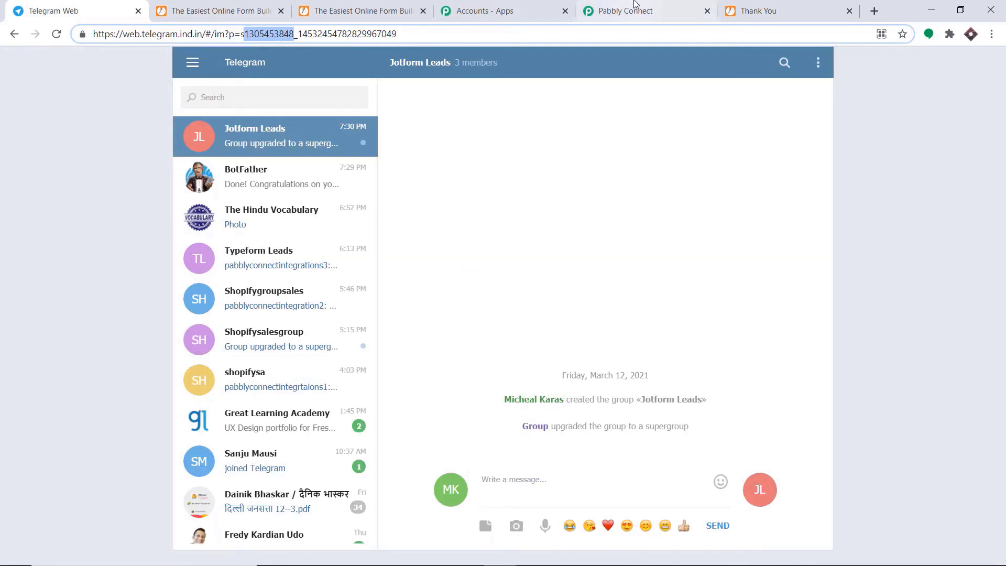
left_click(629, 11)
Copy -100 from the private channel help example and prefix it to the Chat ID.
scroll(329, 332, "down", 1)
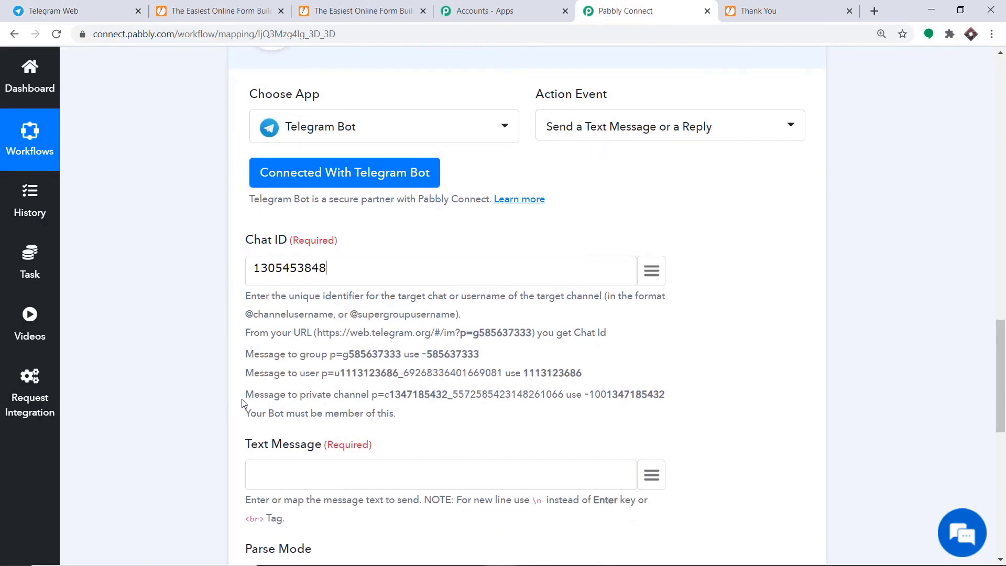
scroll(246, 401, "down", 1)
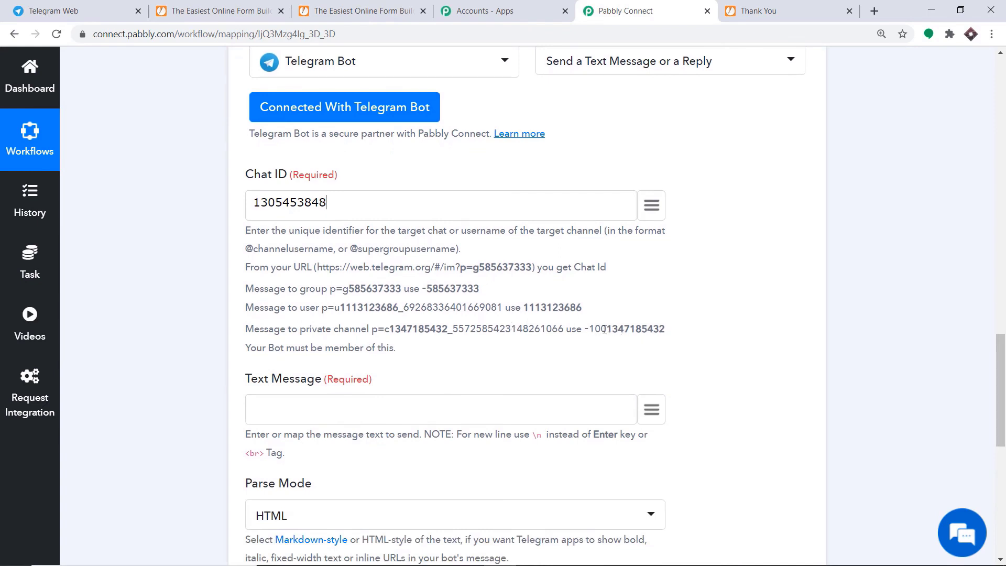
left_click_drag(608, 329, 585, 330)
right_click(591, 332)
left_click(603, 342)
left_click(255, 201)
key("ctrl+v")
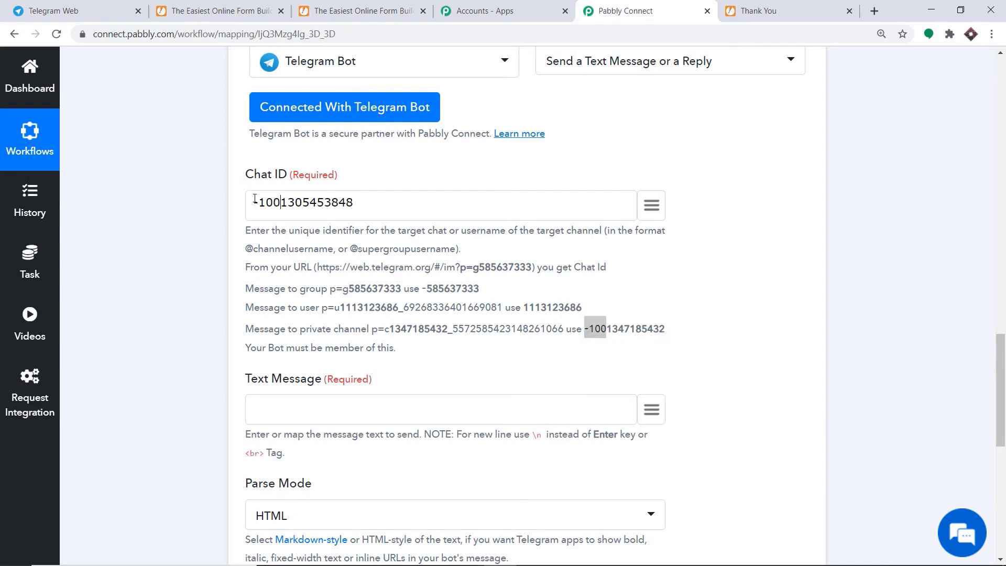
left_click(388, 182)
scroll(308, 276, "down", 3)
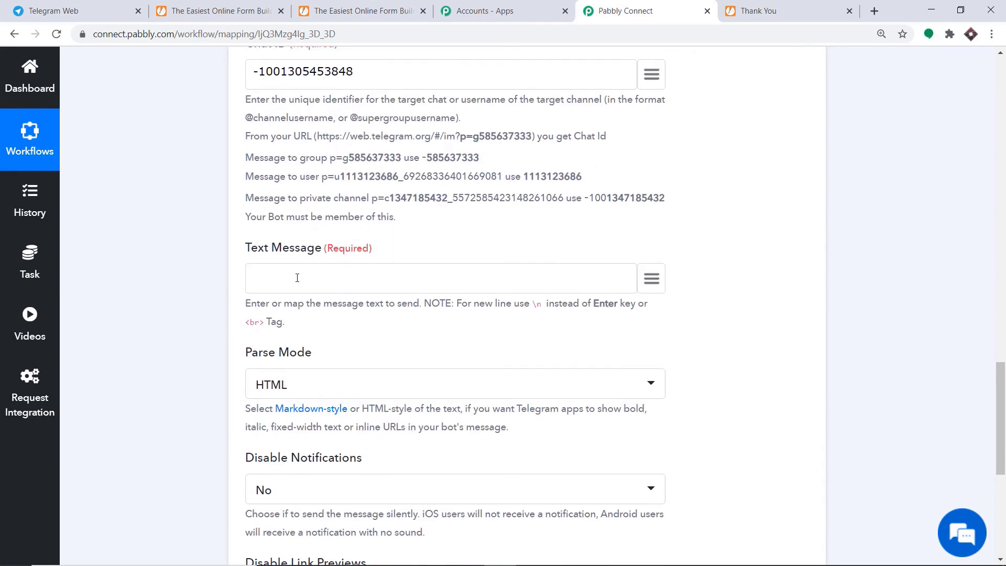
Start the Text Message with 'New Lead Generated' followed by a \n line break.
left_click(658, 277)
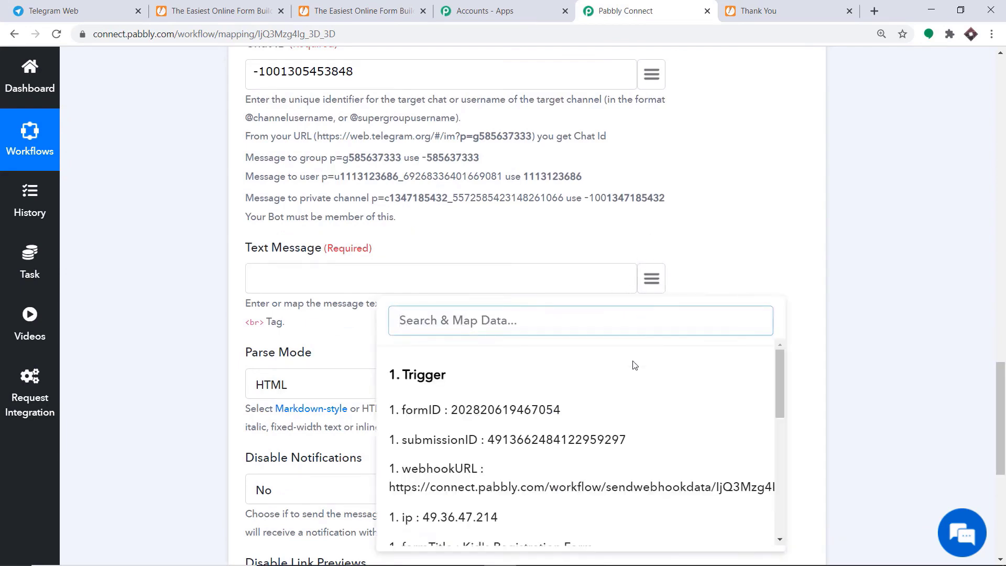
scroll(632, 380, "down", 5)
scroll(630, 387, "down", 2)
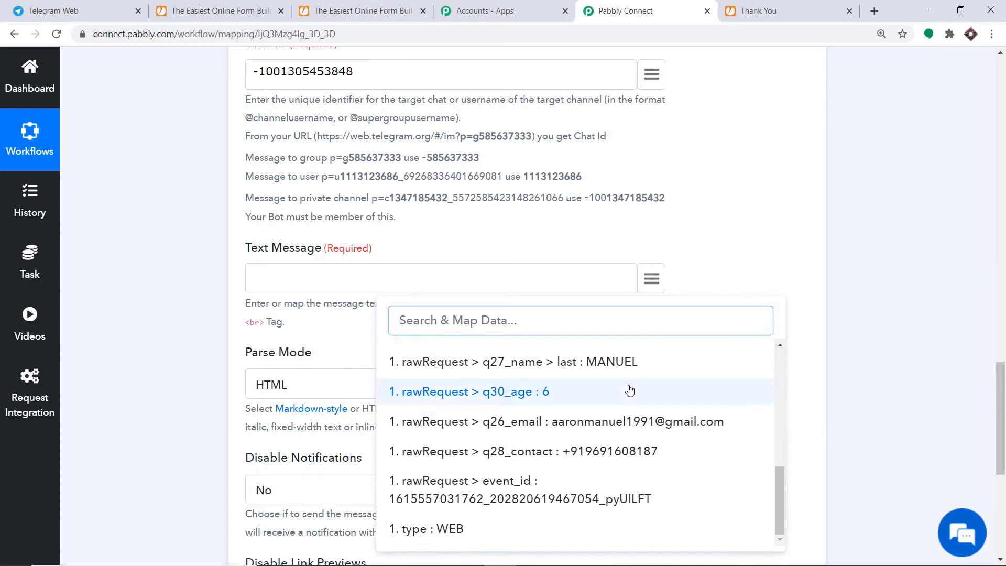
left_click(262, 276)
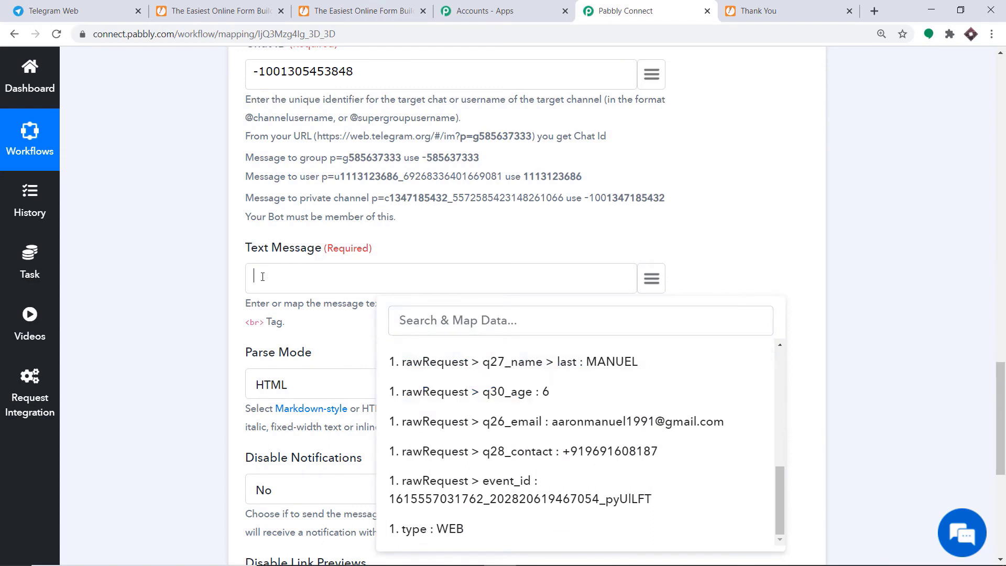
type("New Lead generated")
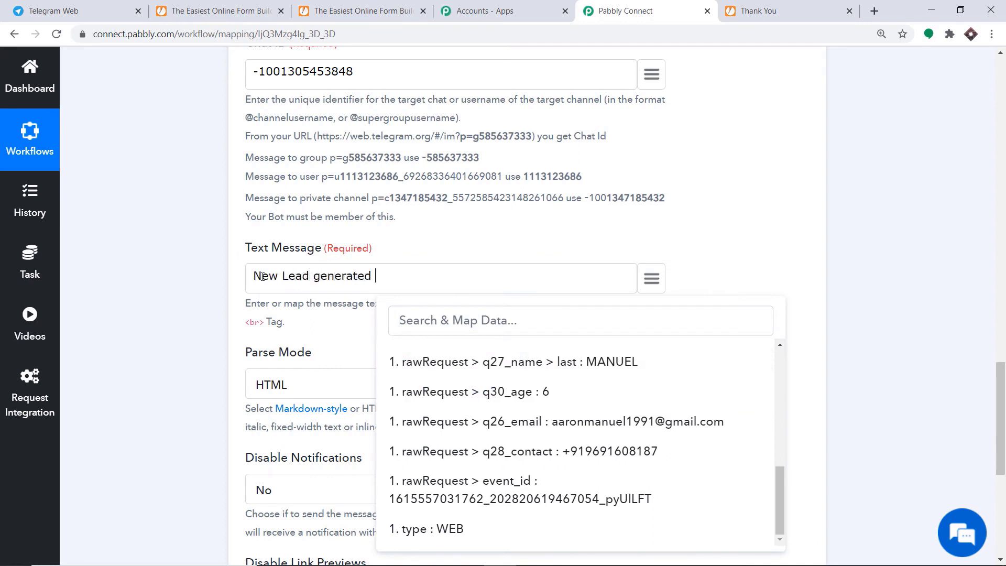
key("BackSpace")
key("BackSpace")
key("BackSpace")
key("BackSpace")
key("BackSpace")
key("BackSpace")
key("BackSpace")
key("BackSpace")
key("BackSpace")
key("BackSpace")
key("BackSpace")
type("Generated")
type("\\n")
left_click(433, 235)
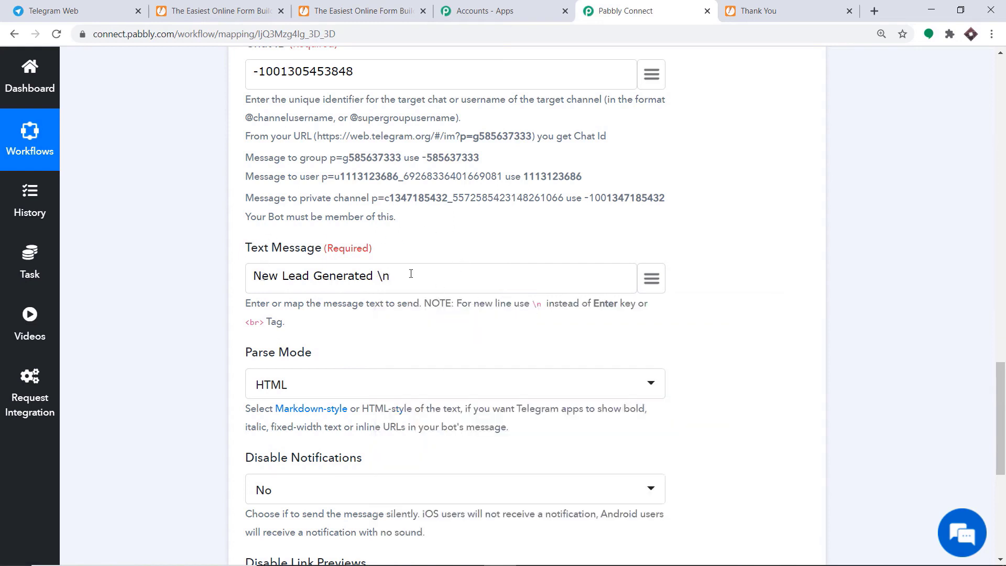
Map the lead's first and last name into the message, then add a line break.
left_click(650, 277)
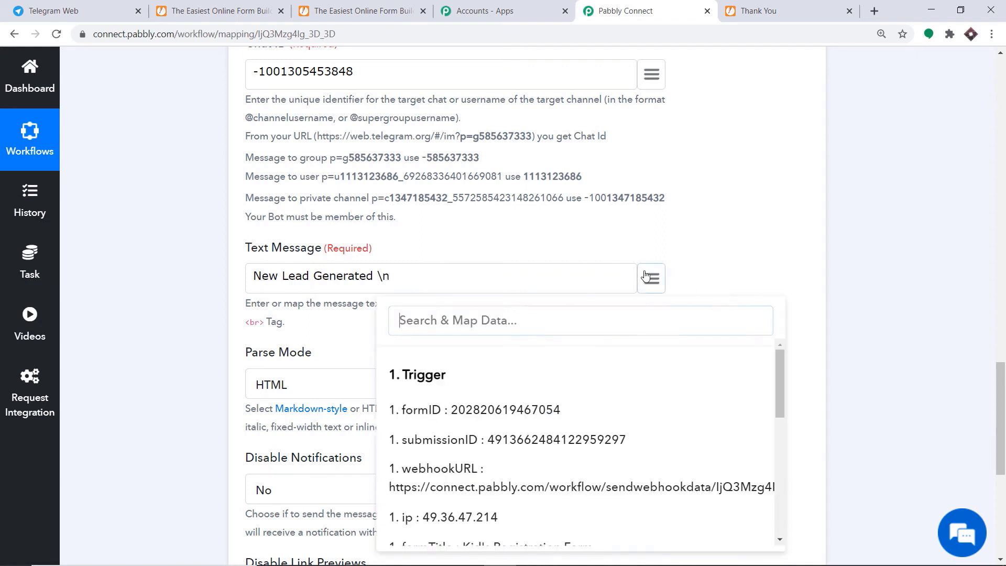
scroll(561, 383, "down", 2)
scroll(577, 383, "down", 4)
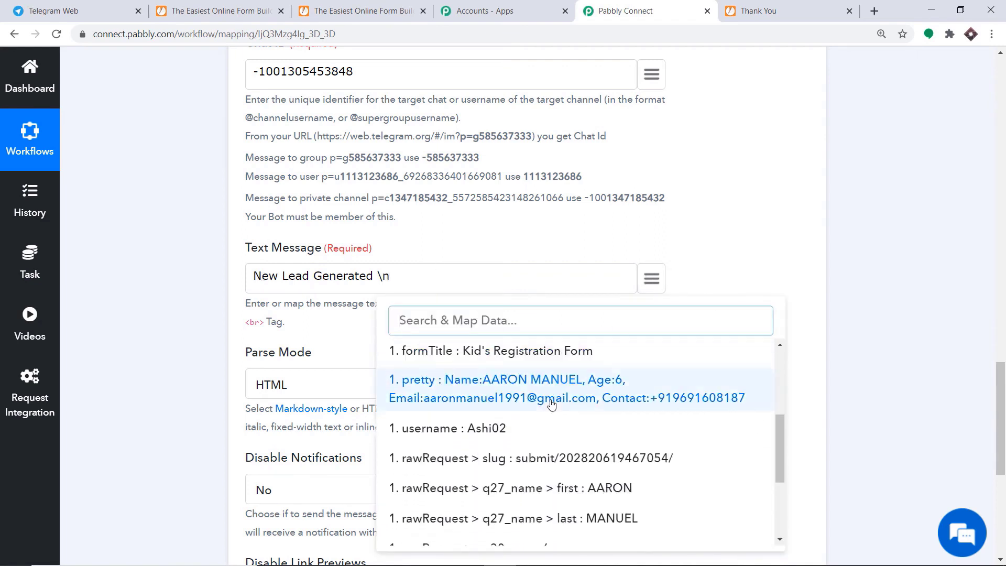
left_click(597, 360)
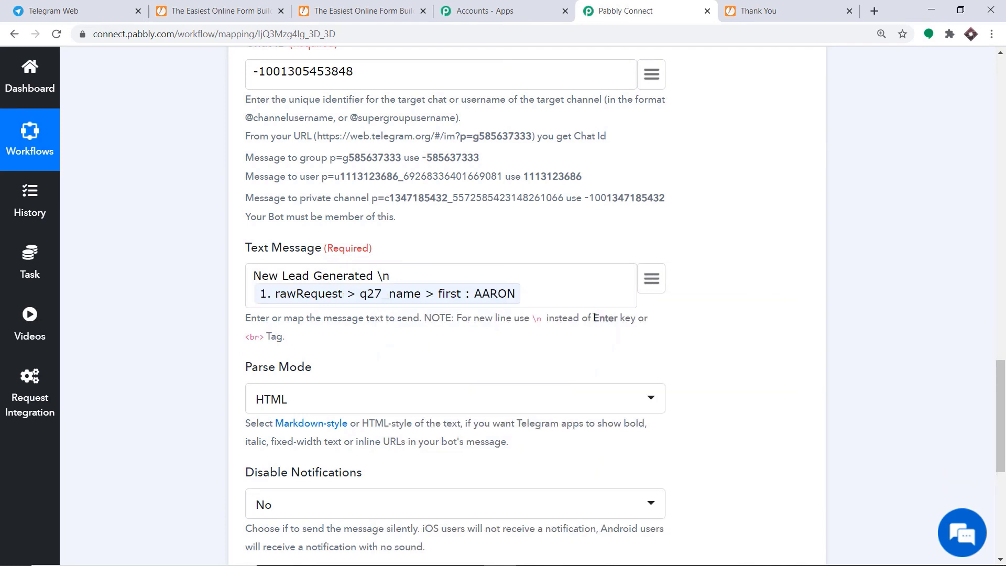
left_click(654, 286)
scroll(658, 433, "down", 5)
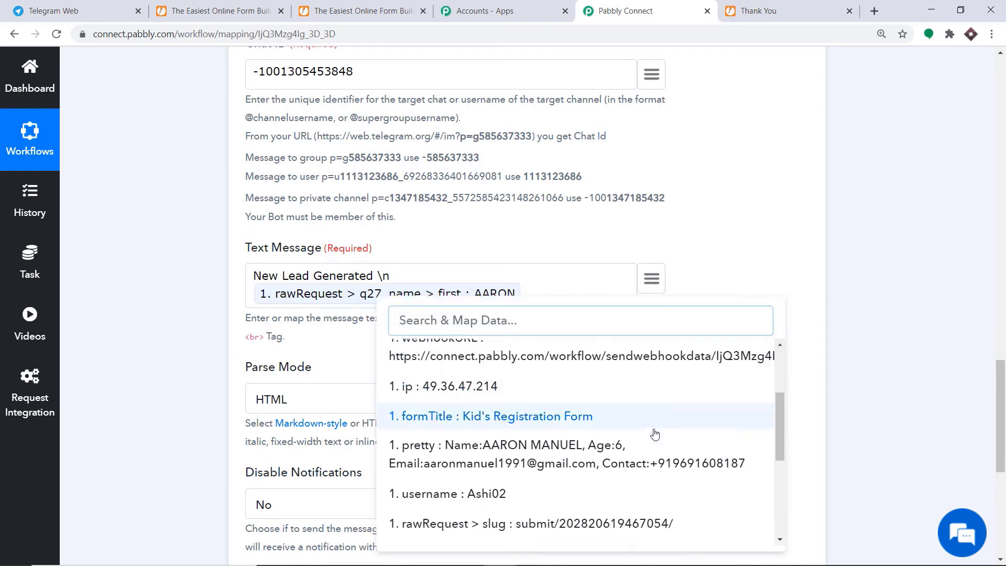
left_click(574, 451)
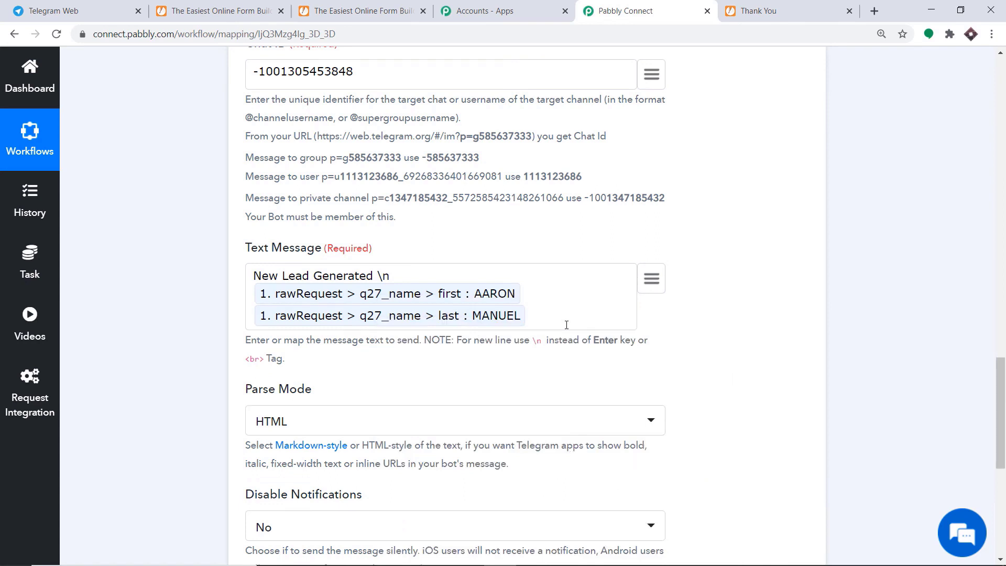
type("\\n")
Map the lead's email (q26_email) and age (q30_age), then add a line break.
left_click(652, 279)
scroll(614, 399, "down", 3)
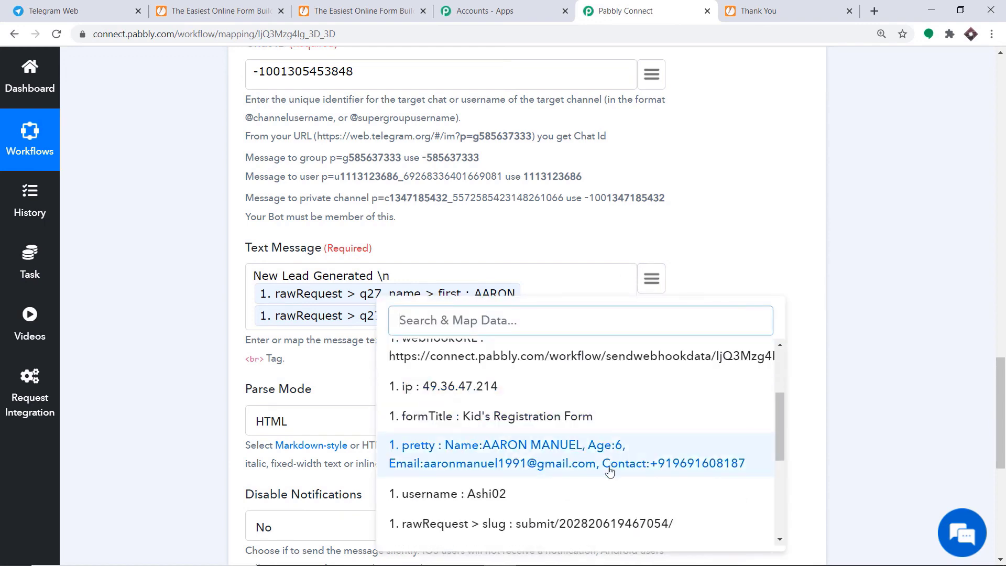
scroll(609, 470, "down", 5)
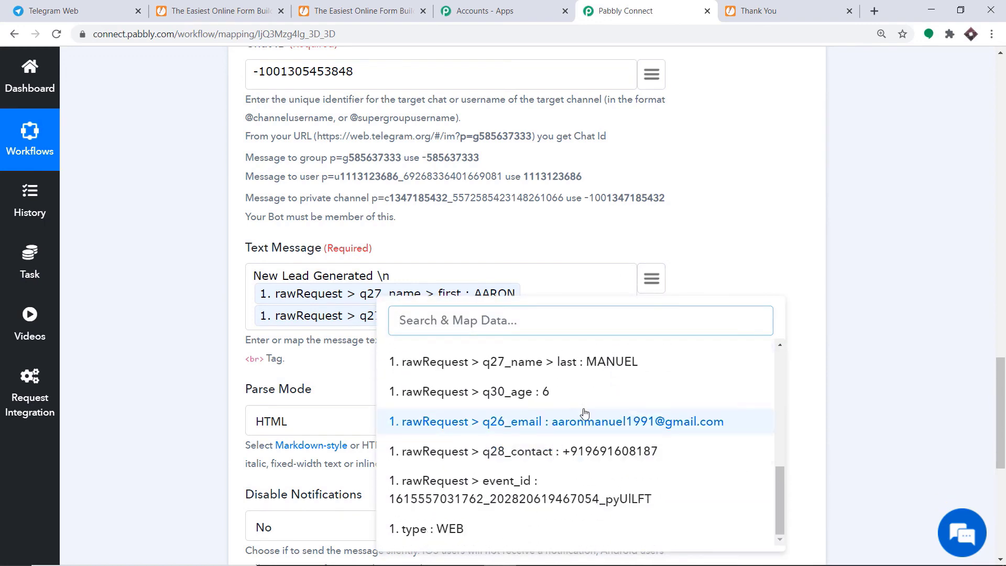
left_click(586, 419)
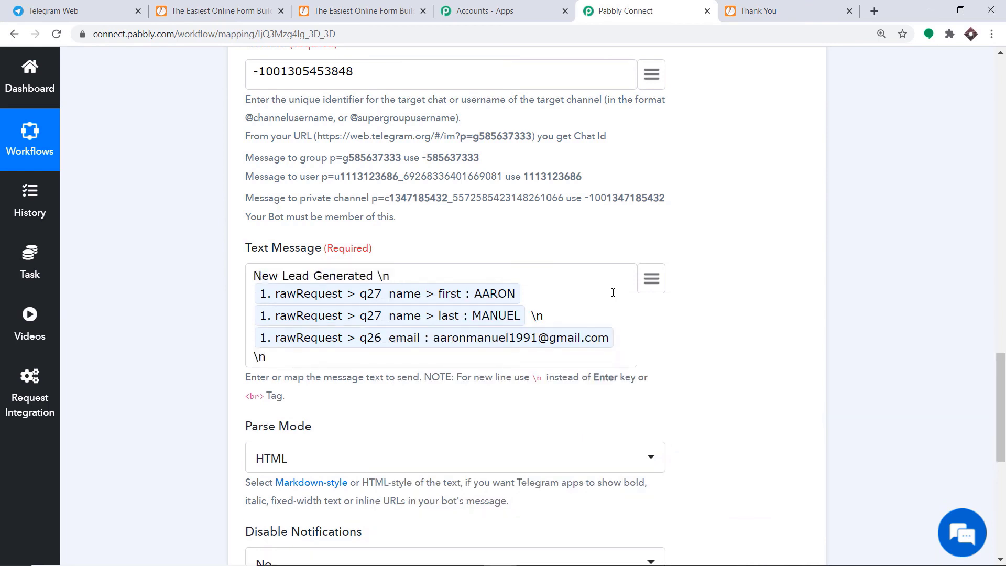
left_click(651, 278)
scroll(527, 415, "down", 5)
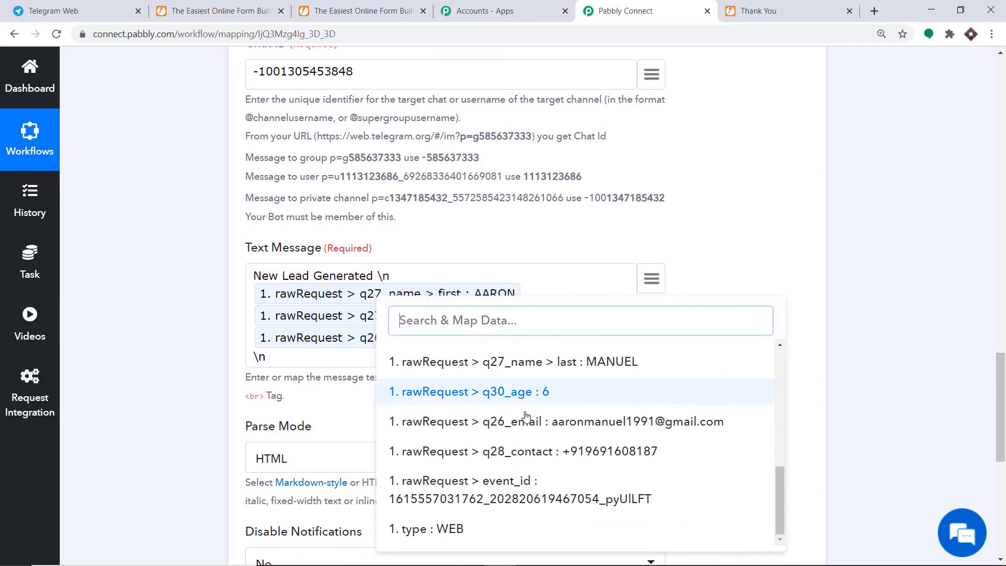
left_click(544, 397)
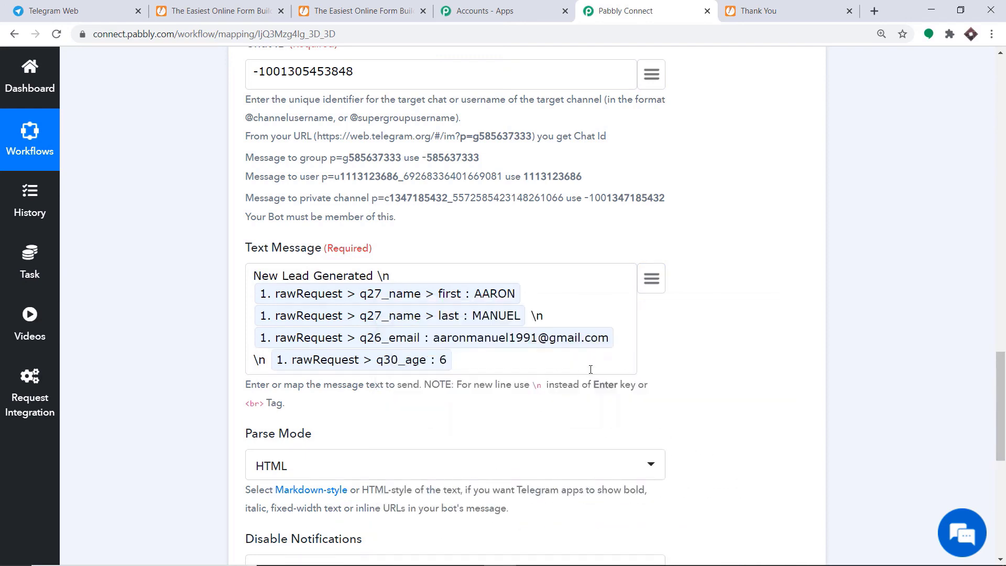
type("\\n")
Map the lead's contact number (q28_contact) as the final message line.
left_click(652, 278)
scroll(591, 398, "down", 5)
scroll(603, 429, "down", 1)
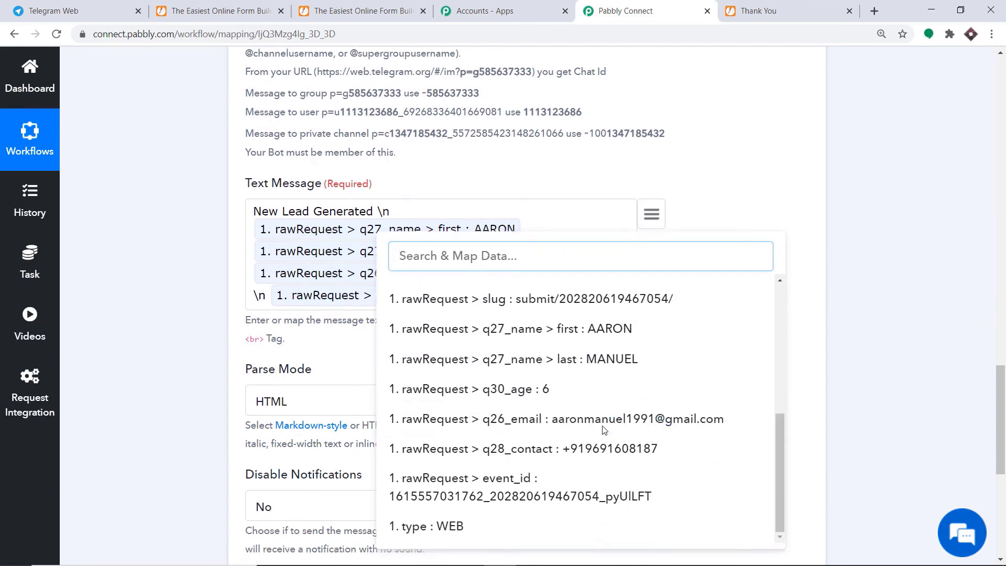
left_click(576, 447)
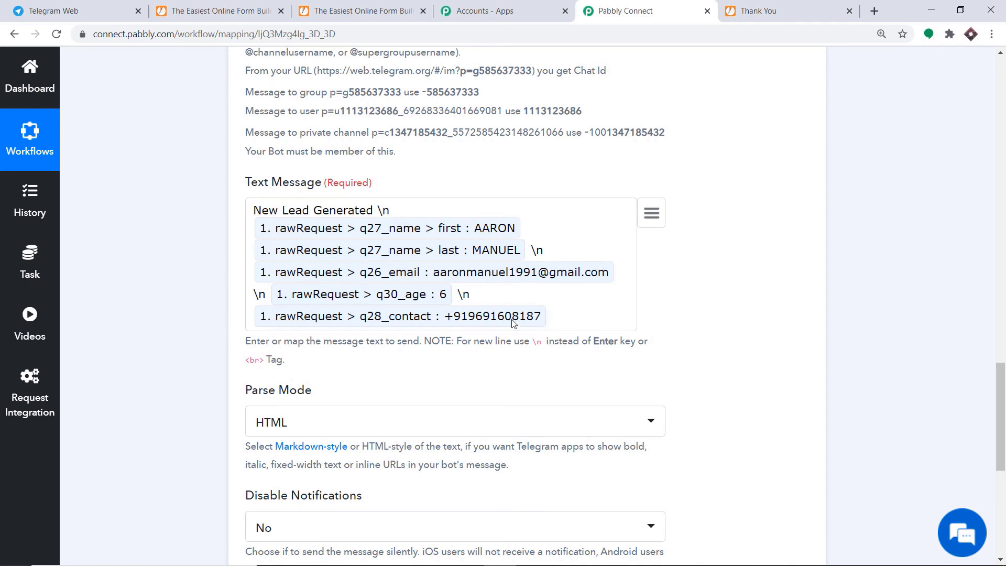
scroll(257, 278, "down", 3)
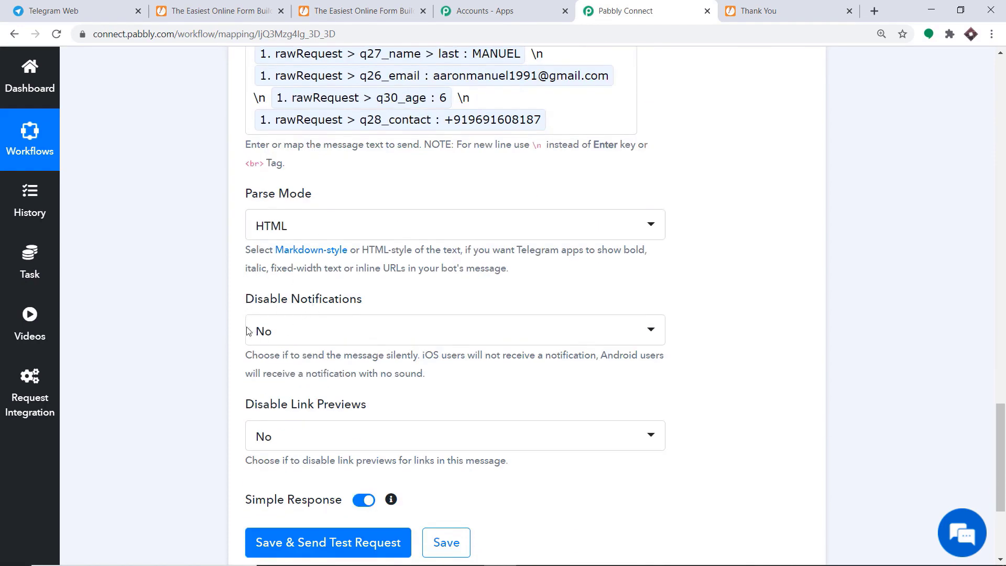
scroll(283, 393, "down", 1)
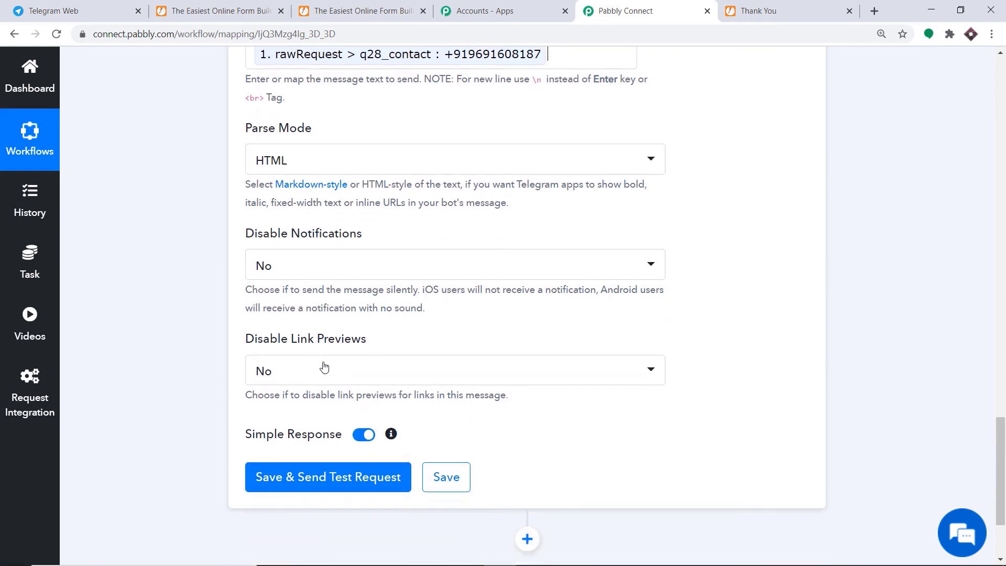
Save the Telegram step, send a test request and check the Jotform Leads group.
left_click(337, 477)
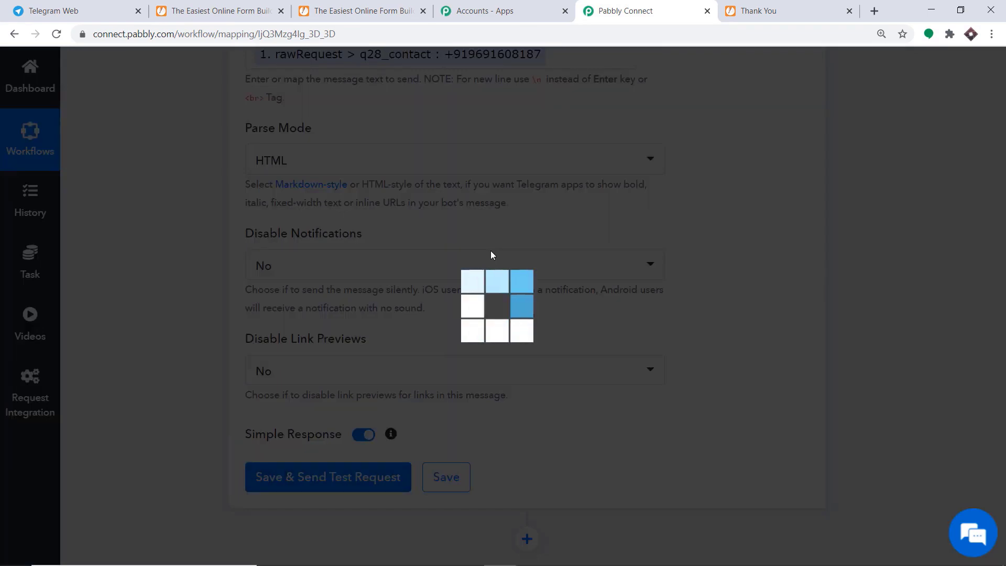
scroll(495, 254, "down", 5)
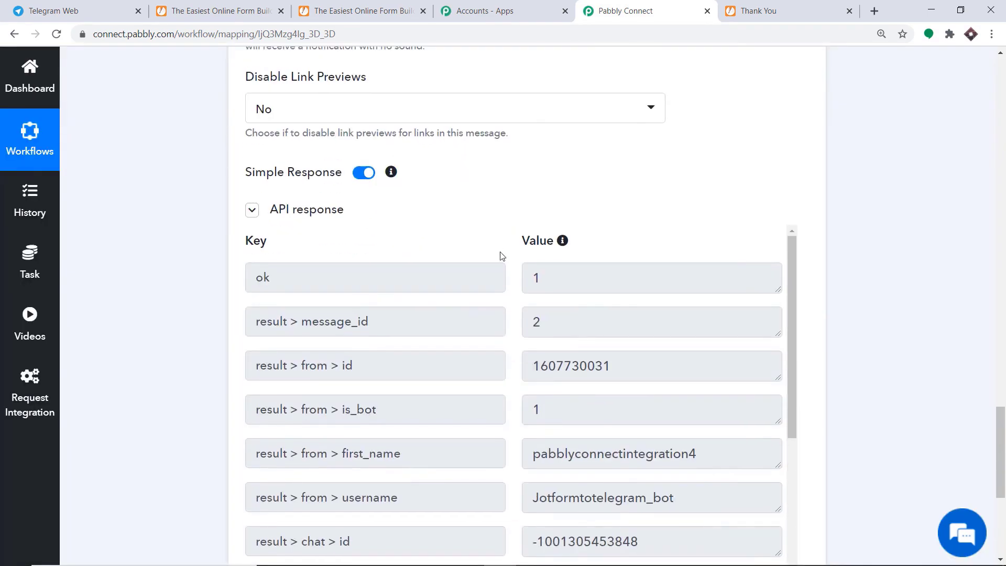
left_click(105, 12)
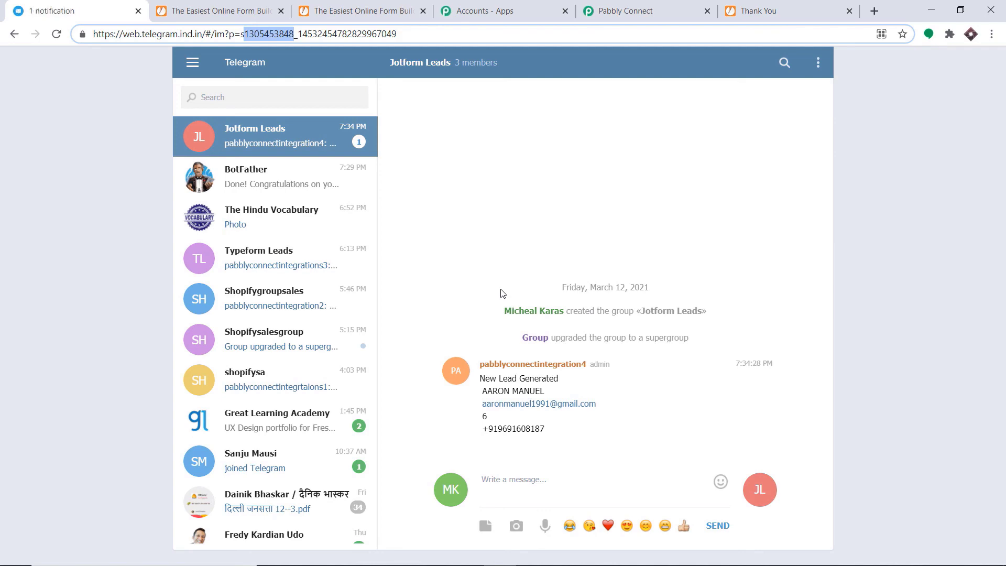
Collapse the Telegram Bot action and JotForm trigger sections in the workflow.
left_click(648, 9)
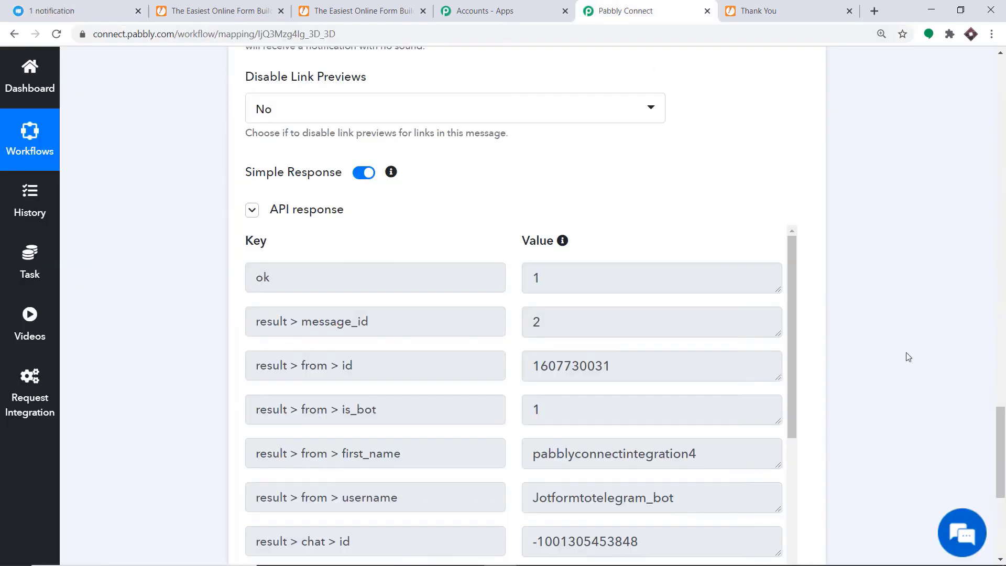
scroll(907, 355, "up", 9)
scroll(525, 301, "up", 10)
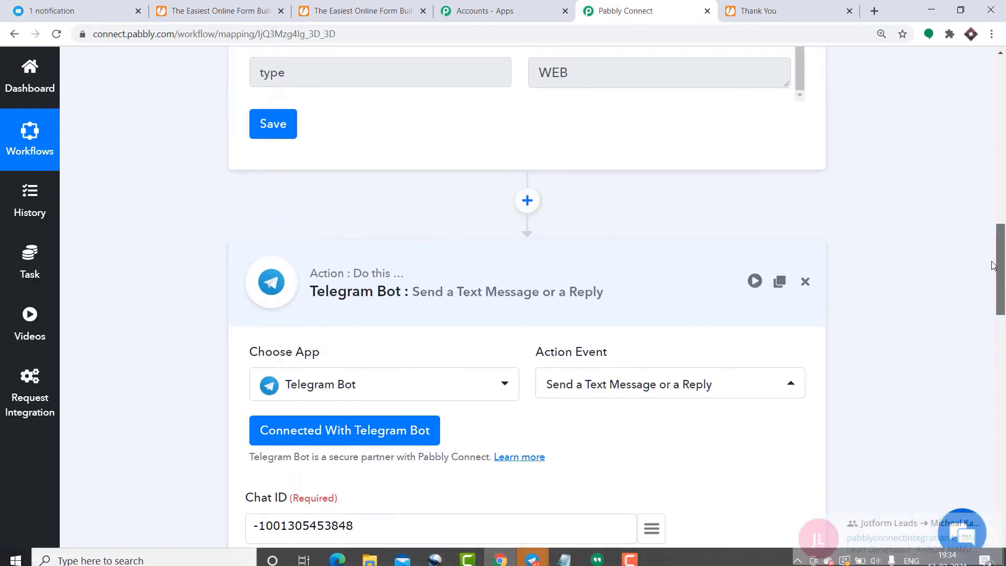
left_click(525, 300)
scroll(524, 300, "up", 8)
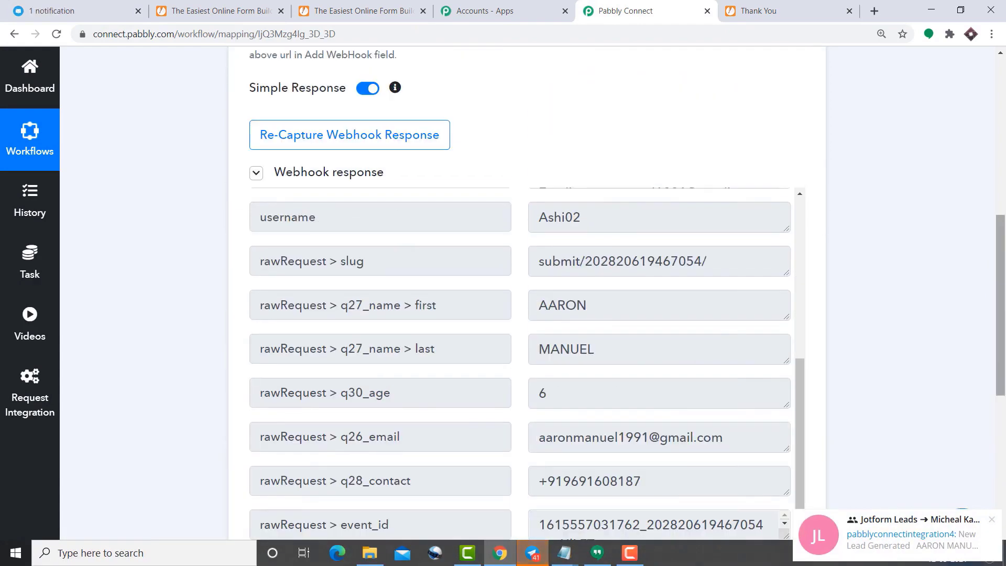
left_click_drag(997, 278, 997, 204)
scroll(483, 173, "up", 3)
left_click(483, 173)
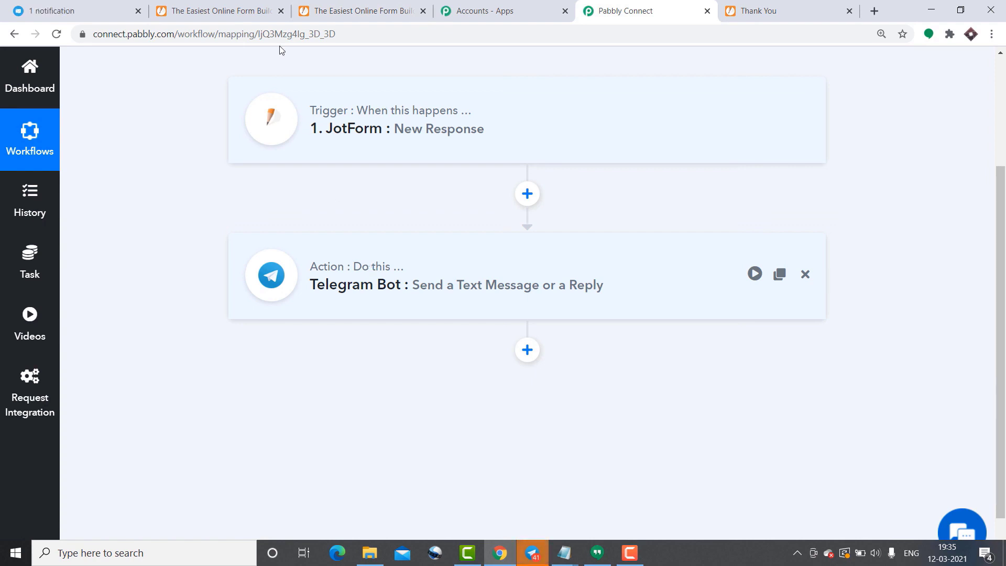
Copy the Kid's Registration Form's public link and open it in a new tab.
left_click(272, 10)
left_click(348, 6)
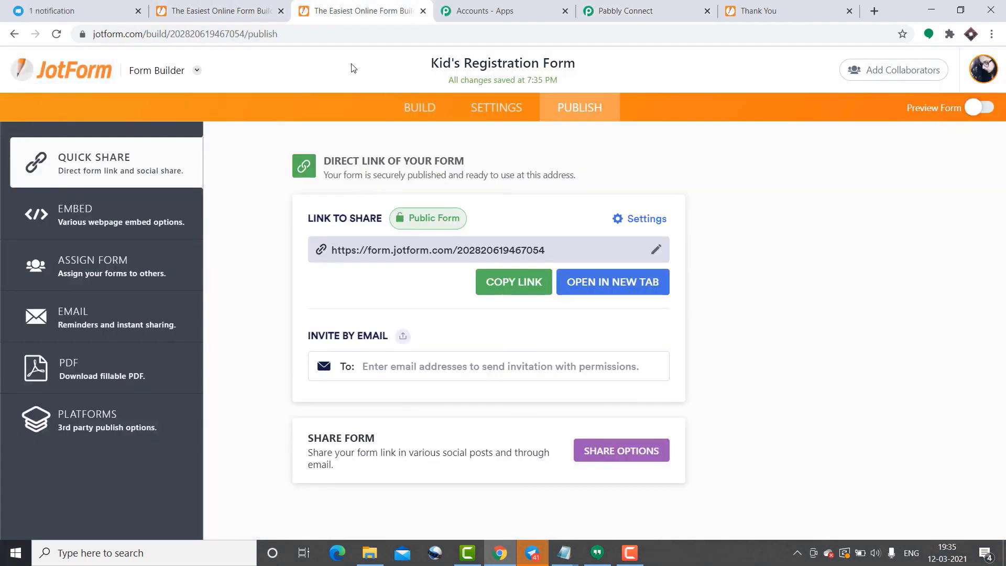
left_click(514, 283)
left_click(875, 11)
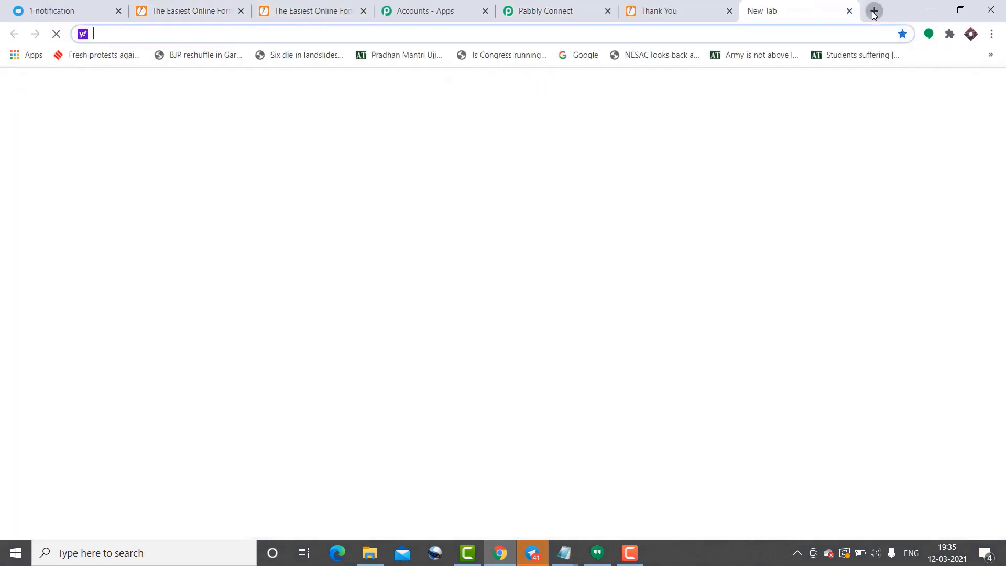
key("ctrl+v")
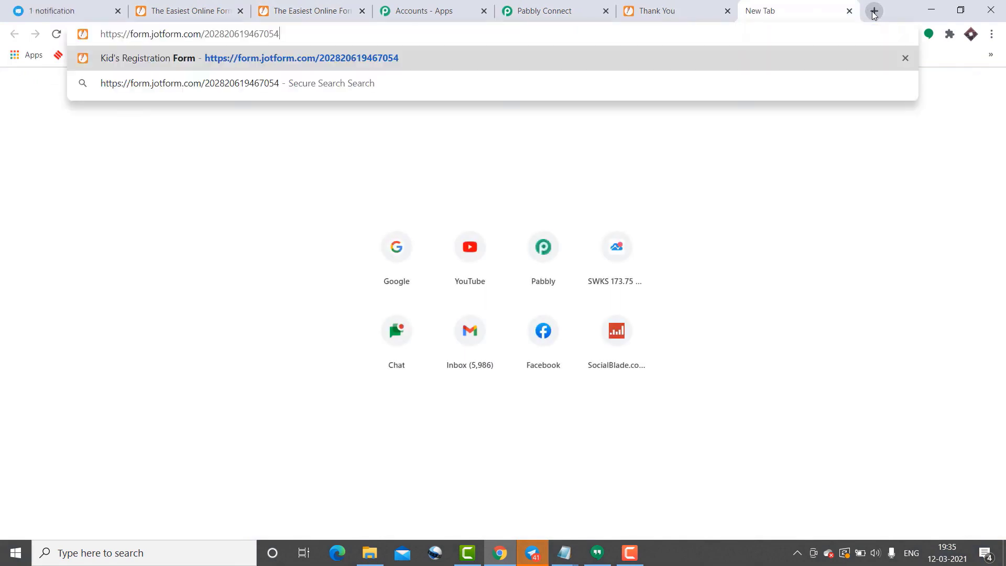
key("Return")
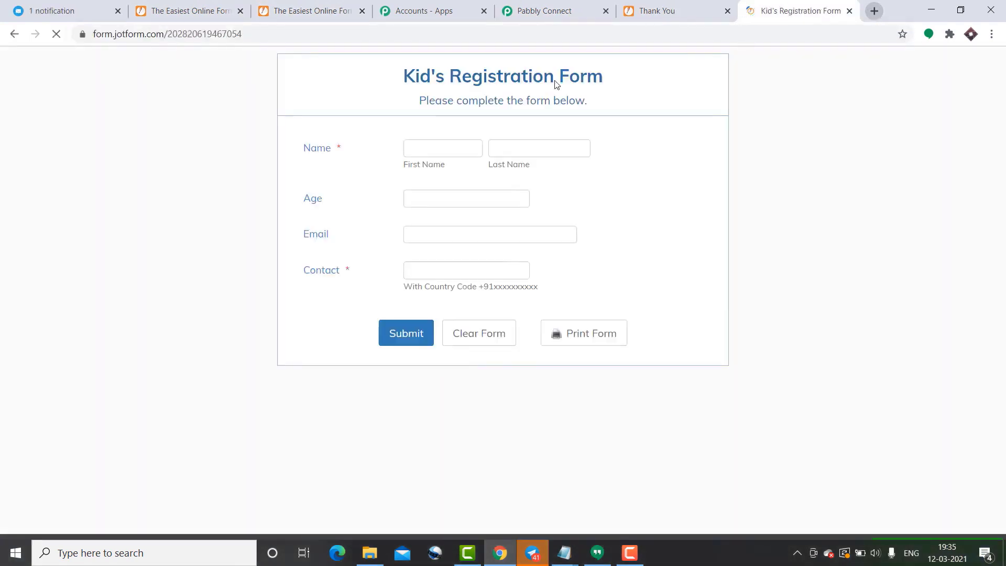
Fill the form with saved test details and age 14, submit, and check Telegram.
left_click(417, 150)
left_click(448, 212)
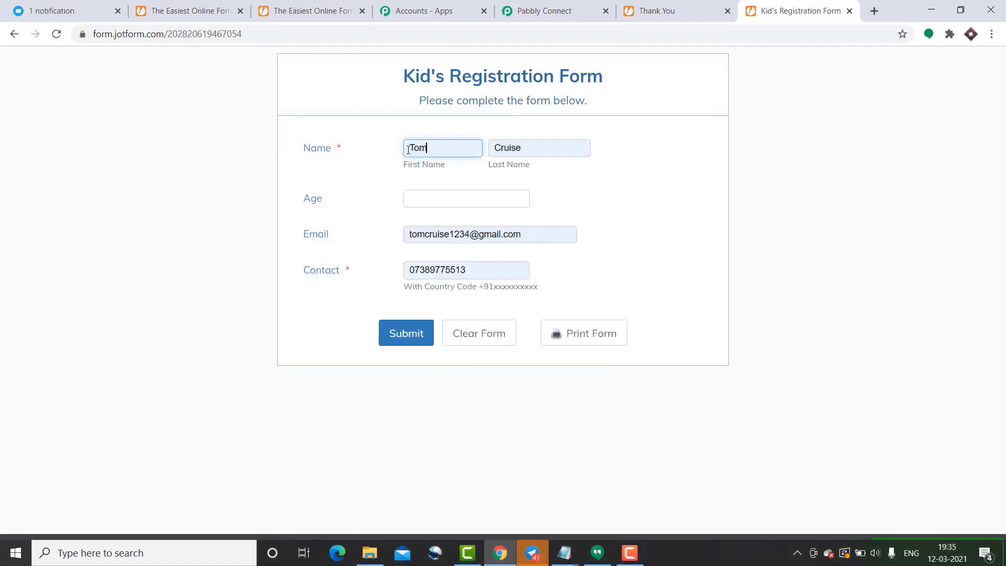
left_click(418, 200)
type("14")
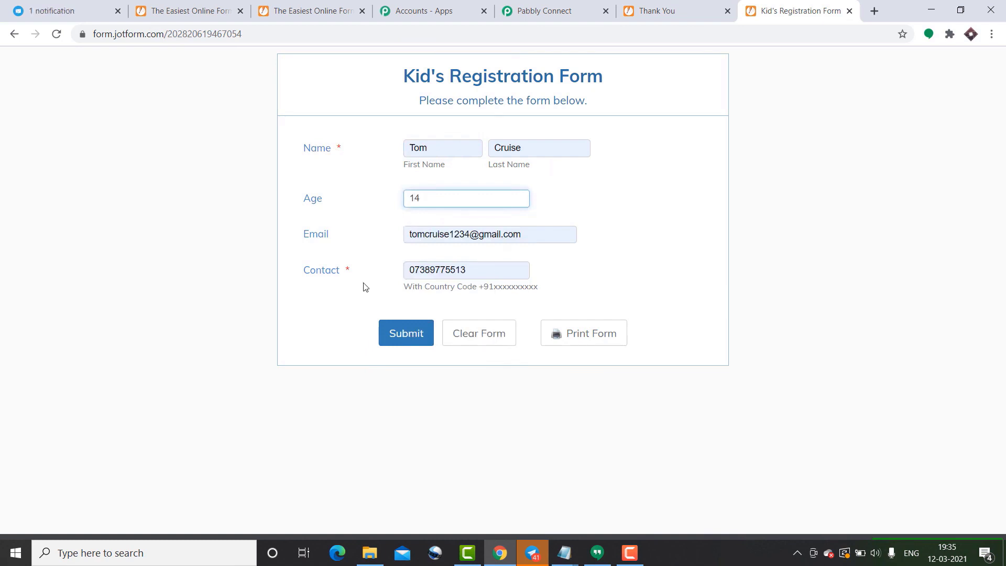
left_click(399, 338)
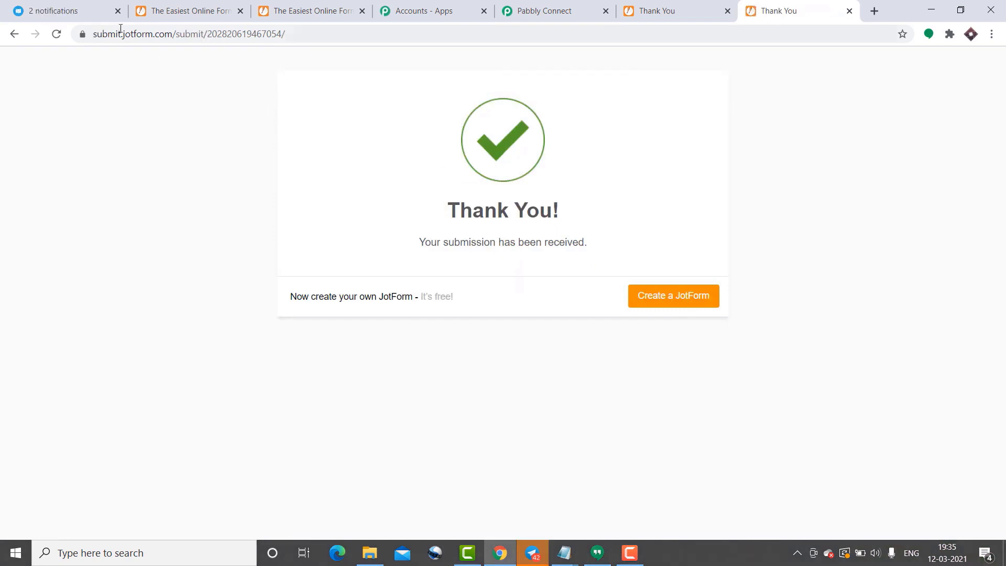
left_click(80, 4)
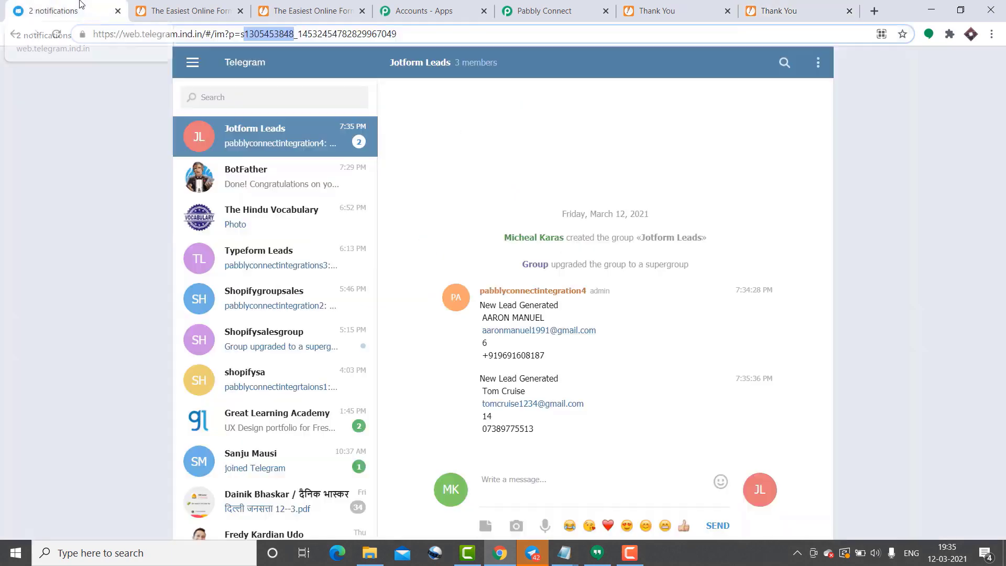
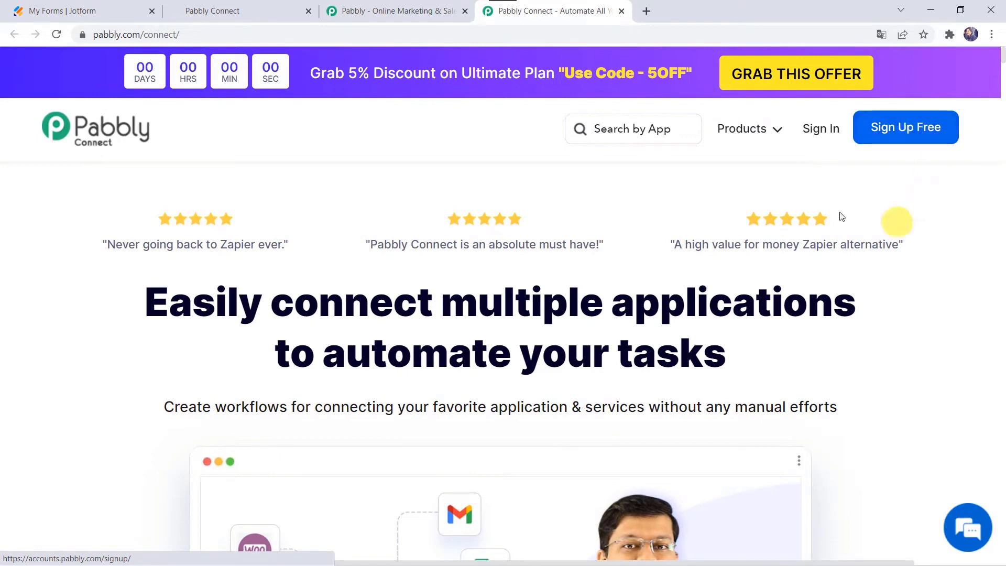
Sign in to Pabbly and launch Pabbly Connect from the apps page to reach its dashboard.
left_click(820, 131)
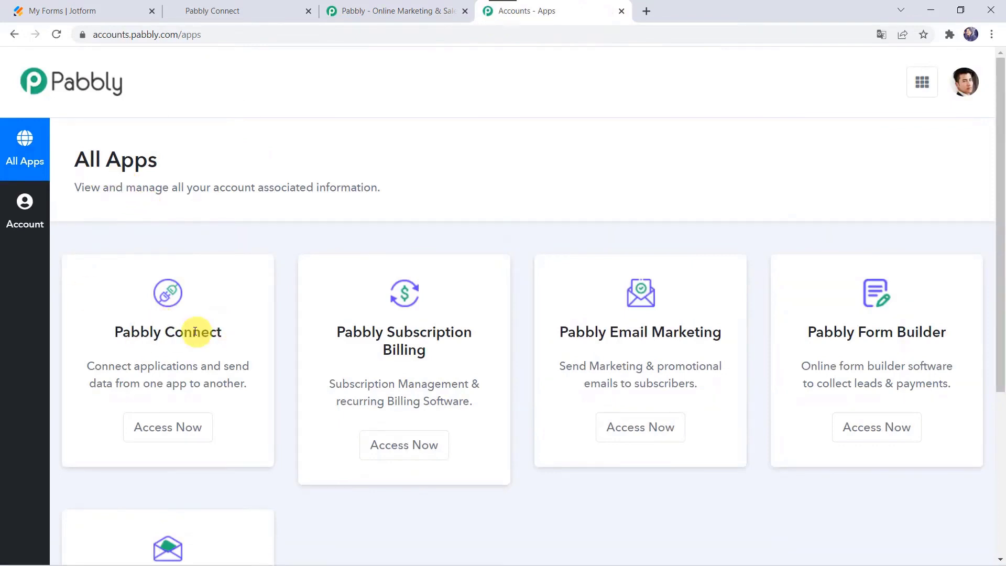
left_click(172, 440)
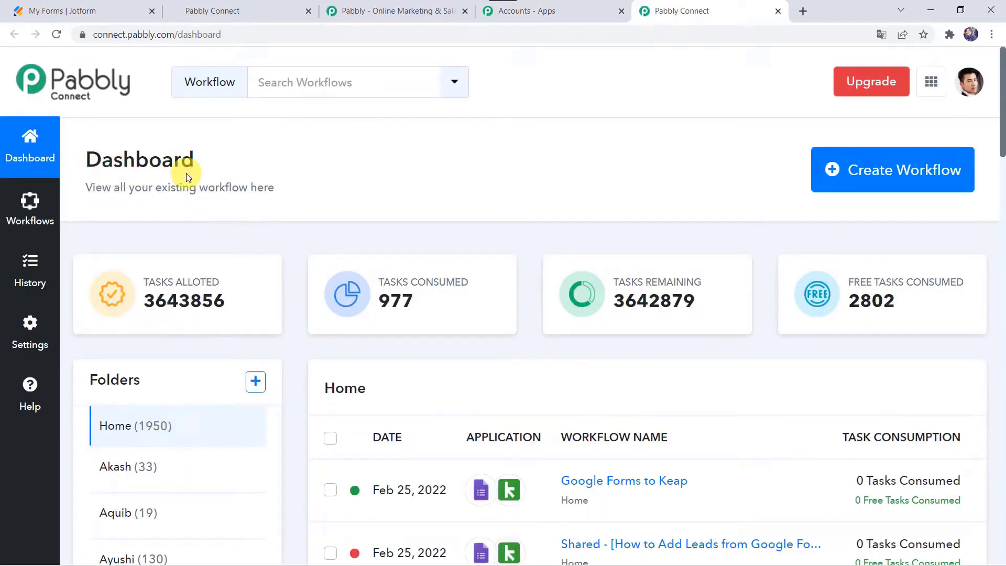
scroll(723, 494, "down", 5)
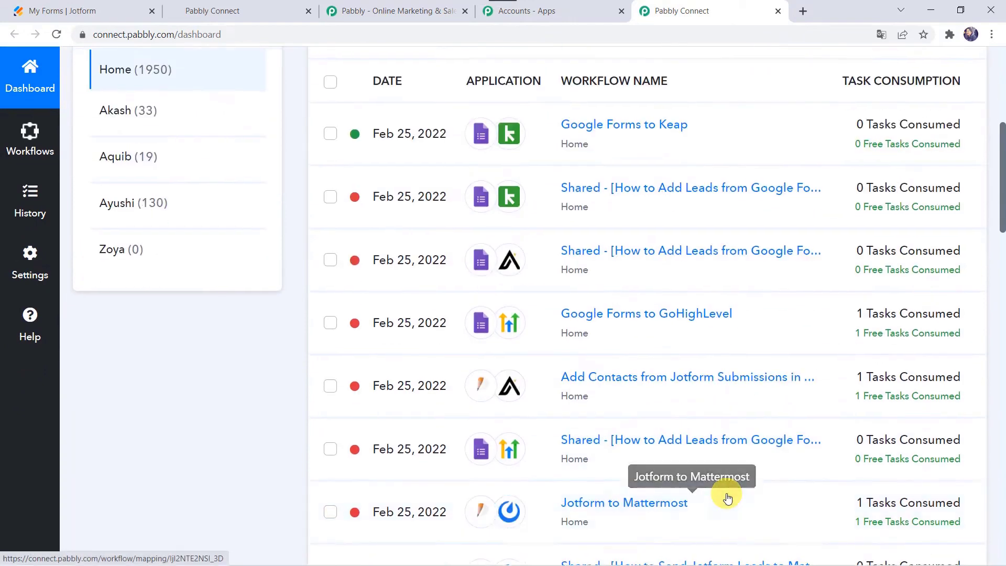
scroll(728, 497, "up", 5)
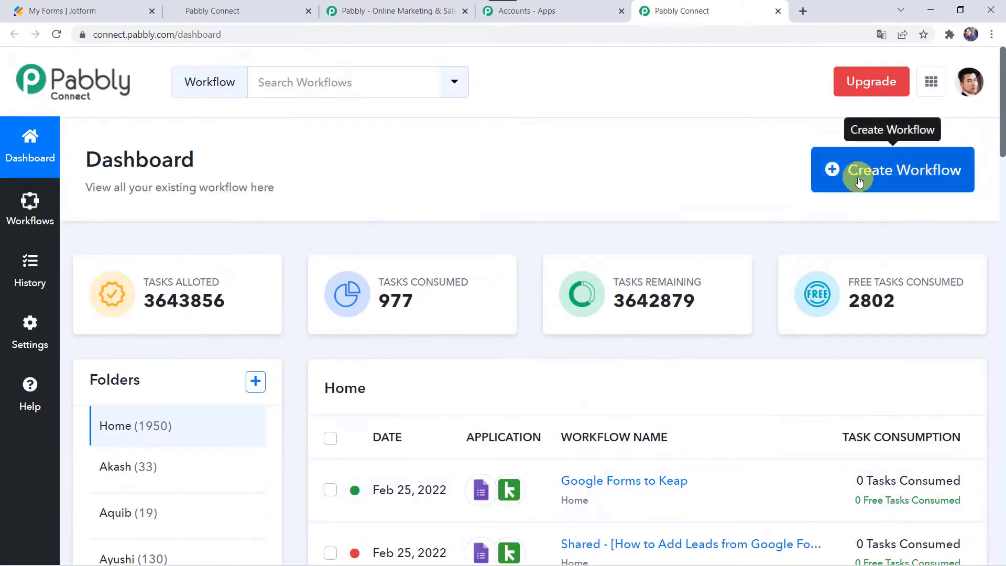
Create a workflow named 'Jotform to GoHighLevel Integration' and collapse its trigger panel.
left_click(873, 170)
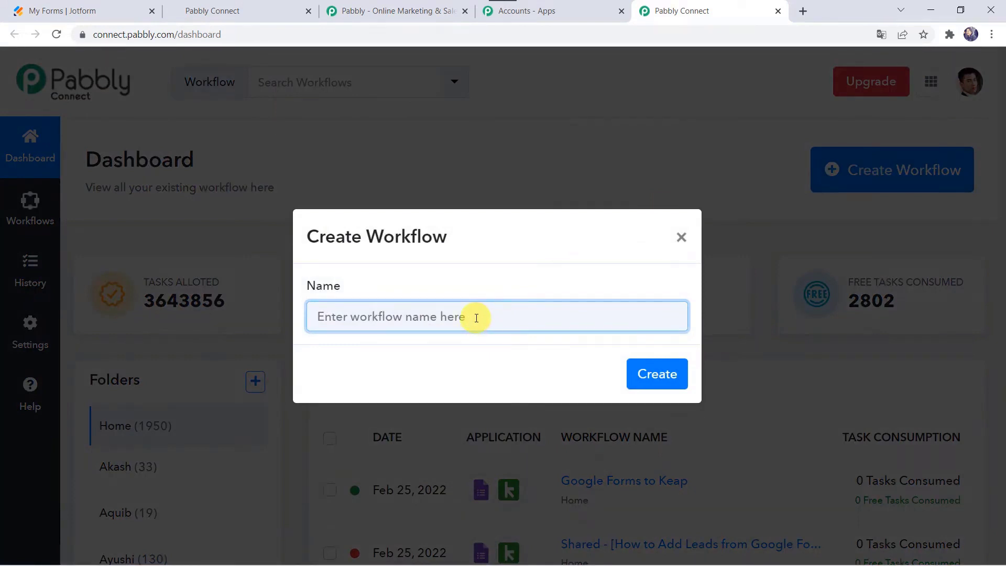
type("Jotform to GoHighLevel Integration")
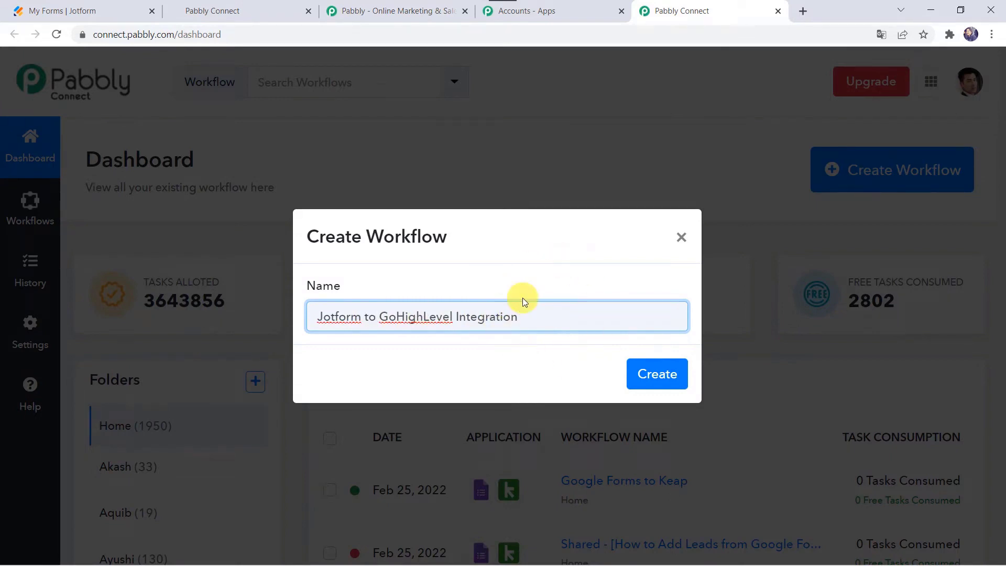
left_click(661, 371)
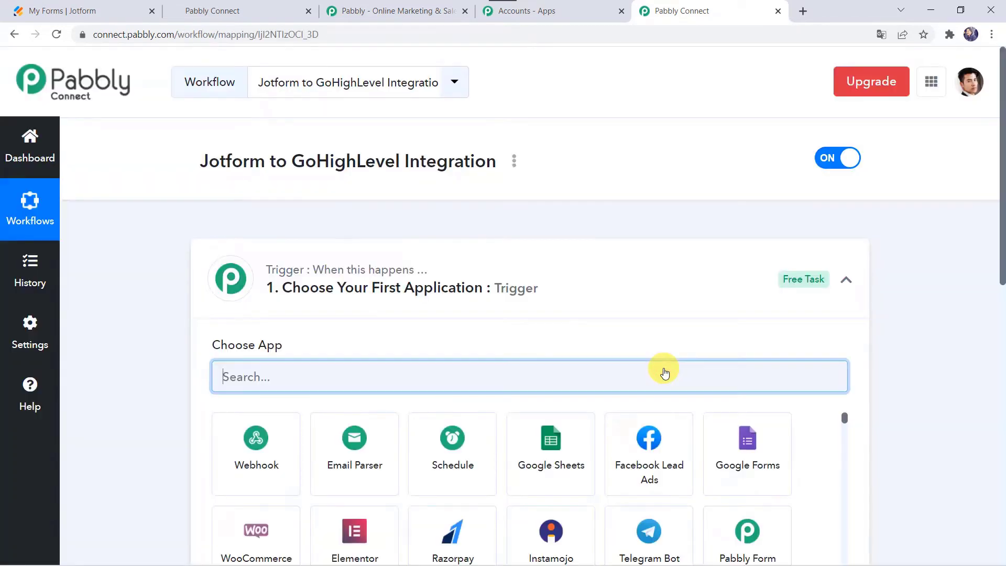
left_click(542, 289)
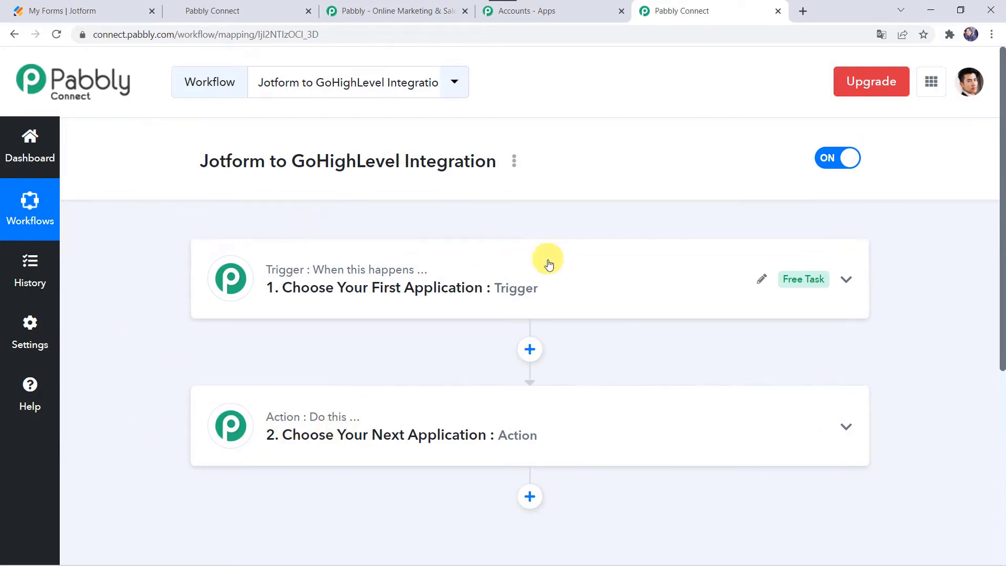
Set the trigger to JotForm with the New Response event and copy its webhook URL.
left_click(540, 282)
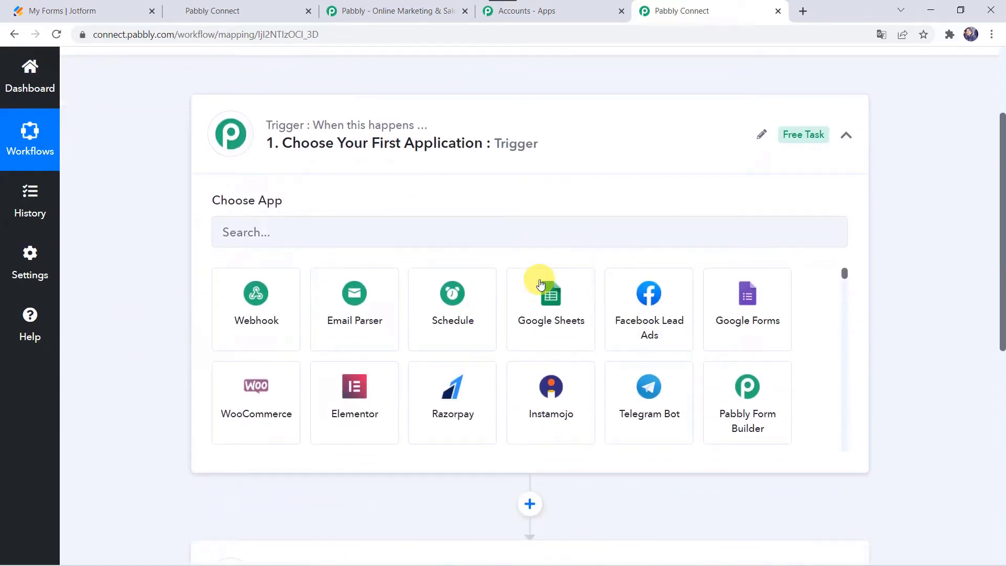
left_click(434, 226)
type("jot")
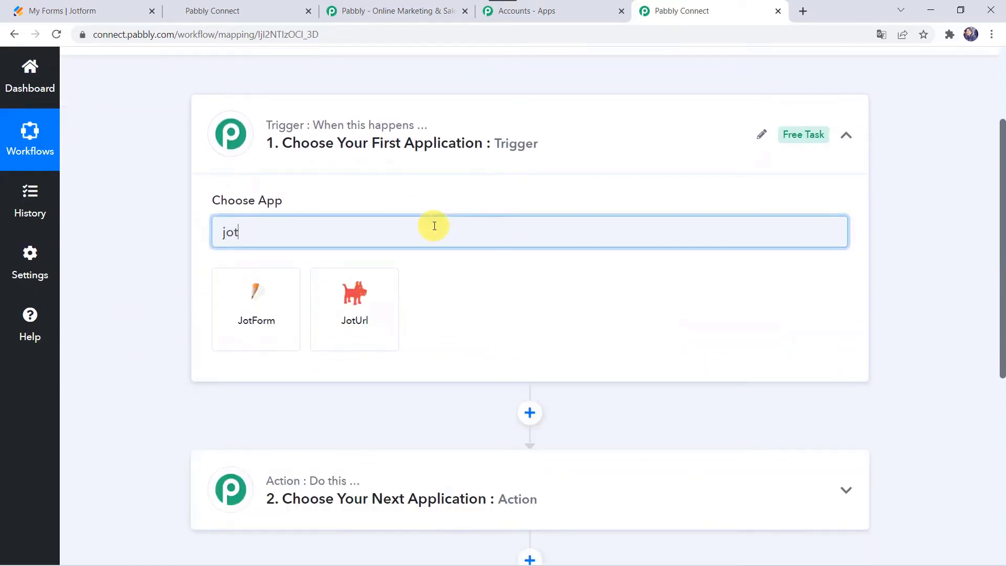
left_click(265, 308)
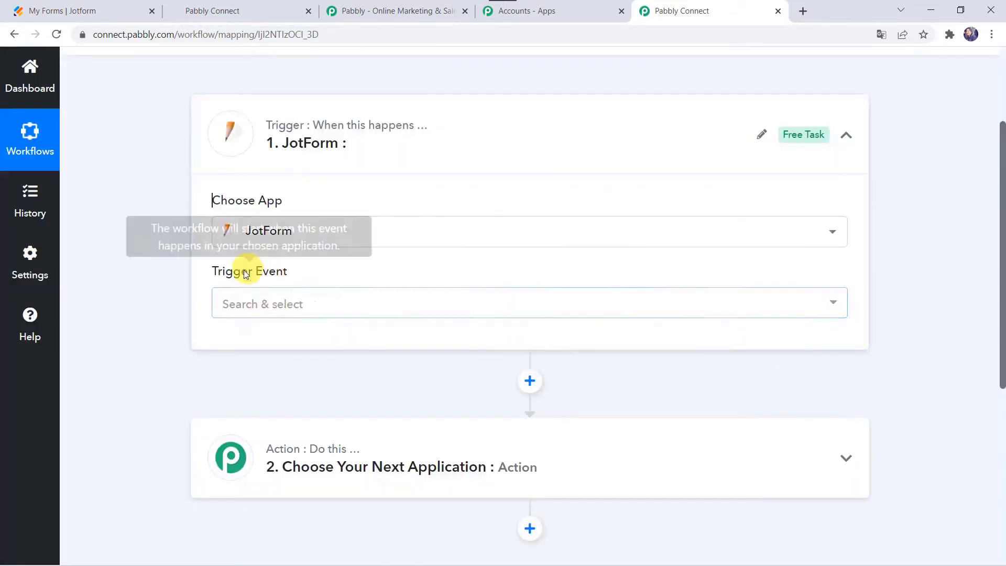
left_click(257, 304)
left_click(267, 391)
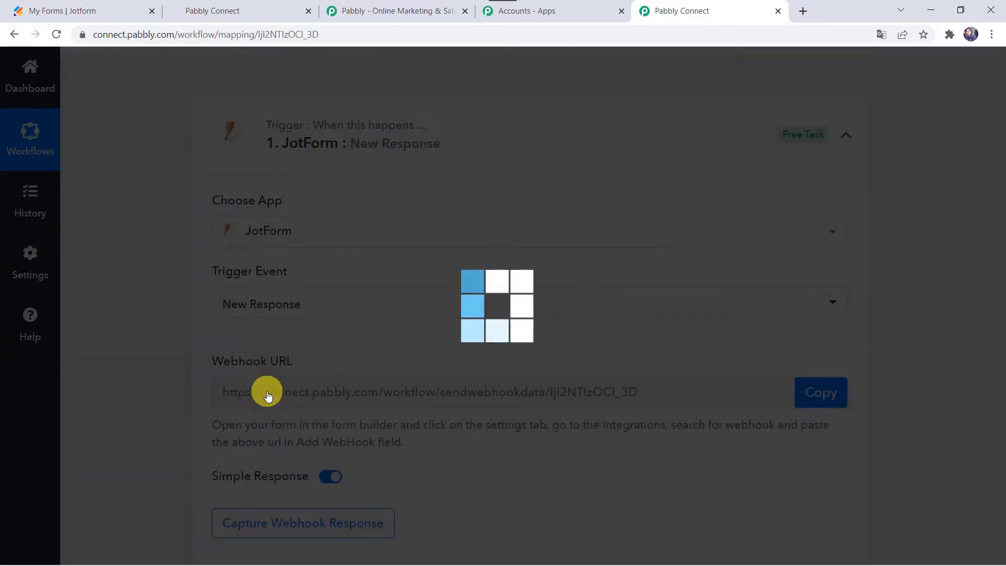
scroll(465, 352, "down", 3)
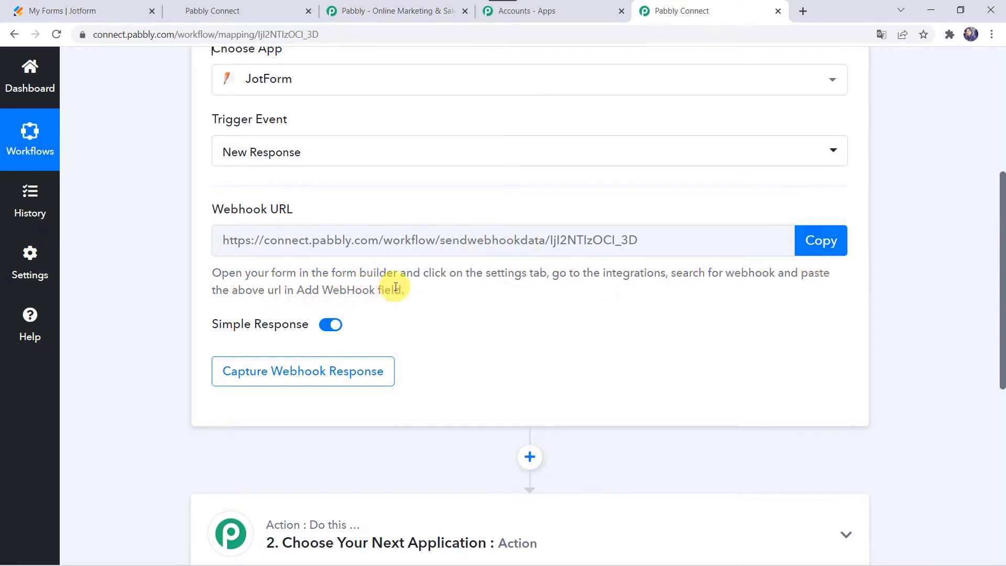
left_click(822, 242)
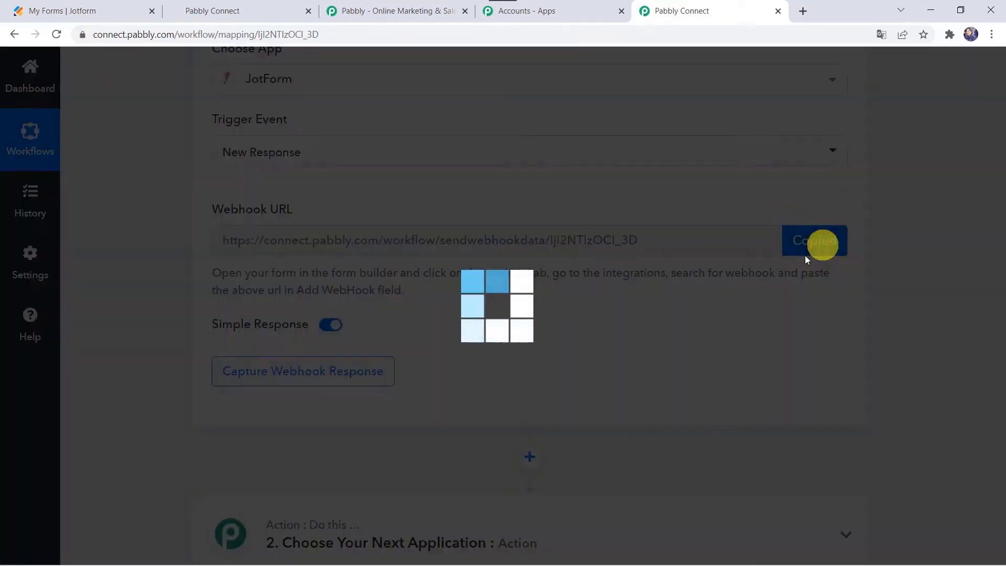
Open the Stock Market Conference form in Jotform's builder and review its Name, Email and WhatsApp Number fields.
left_click(89, 11)
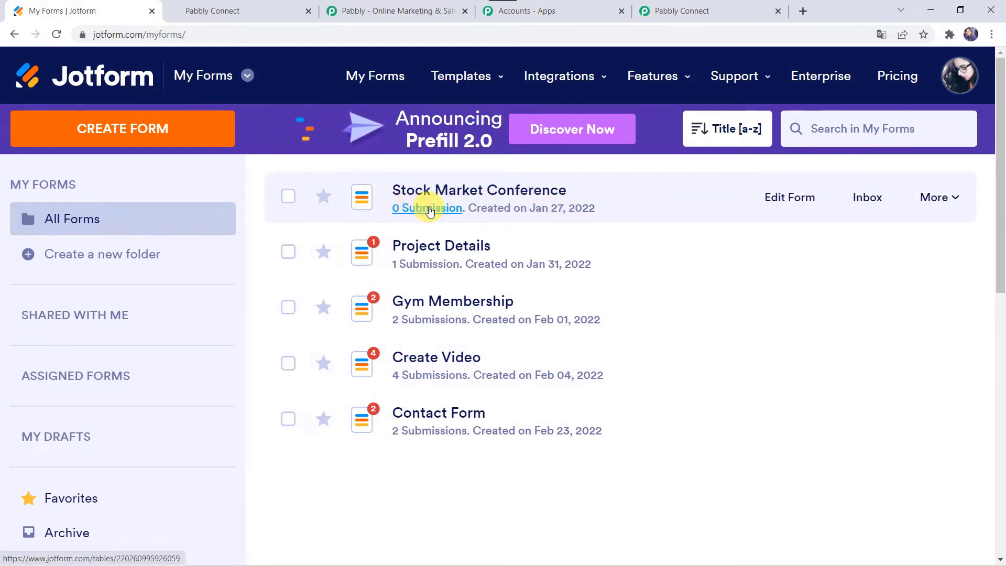
left_click(762, 205)
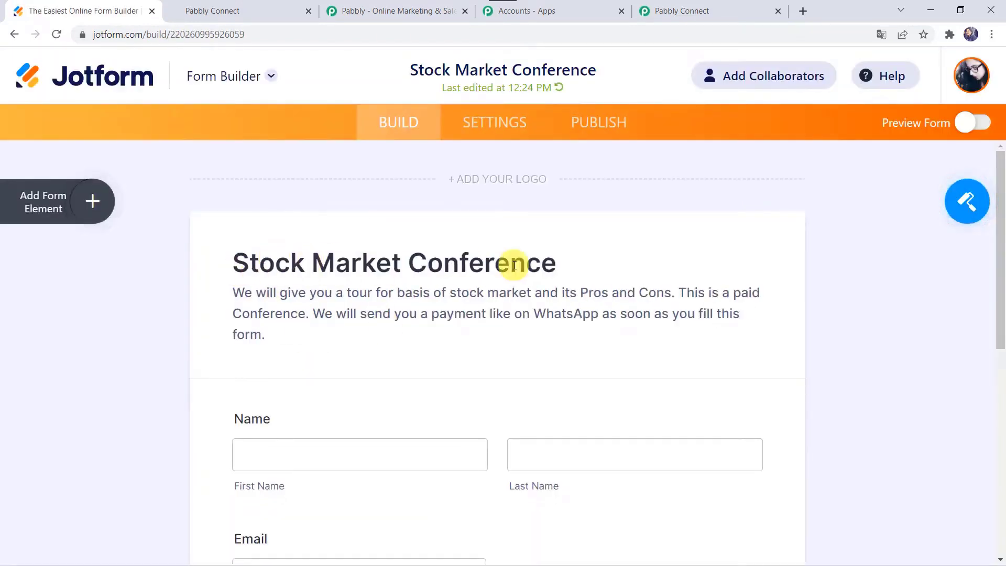
scroll(197, 366, "down", 4)
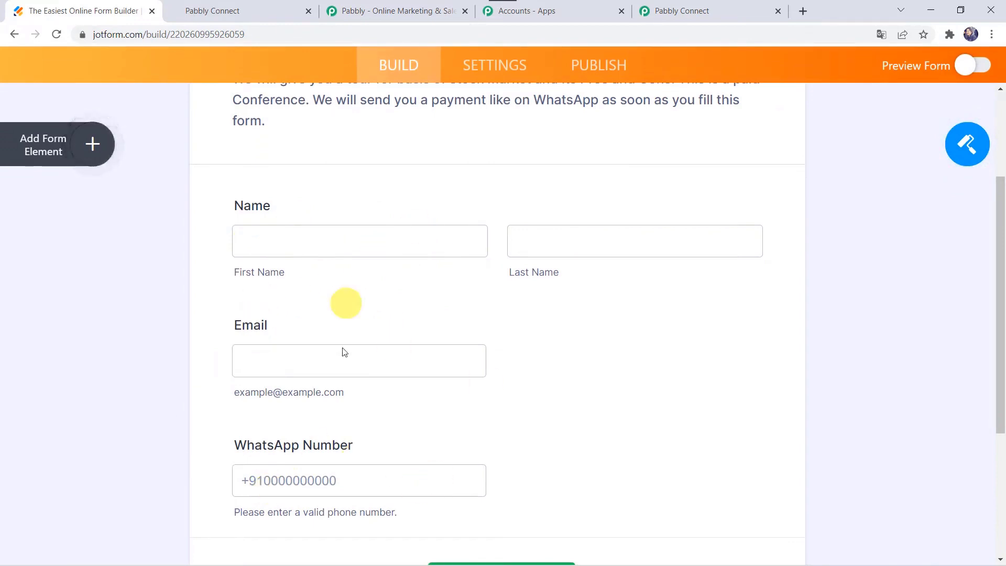
scroll(346, 351, "down", 3)
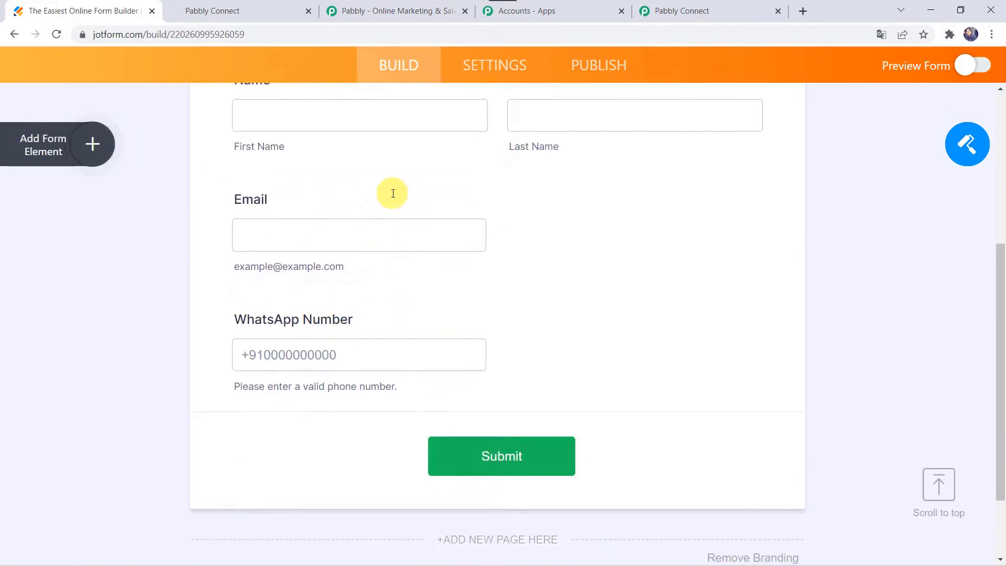
scroll(393, 236, "up", 3)
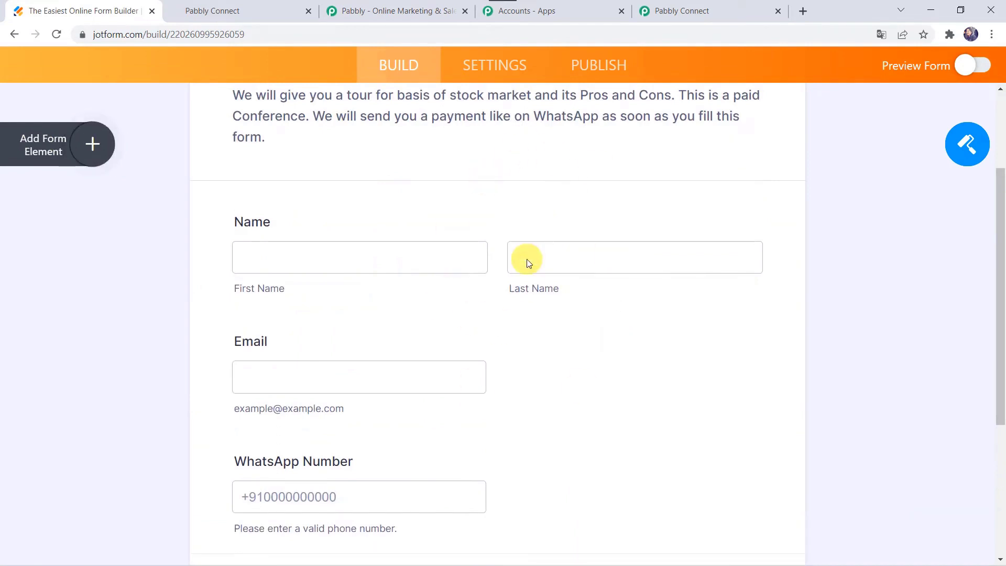
scroll(526, 259, "up", 4)
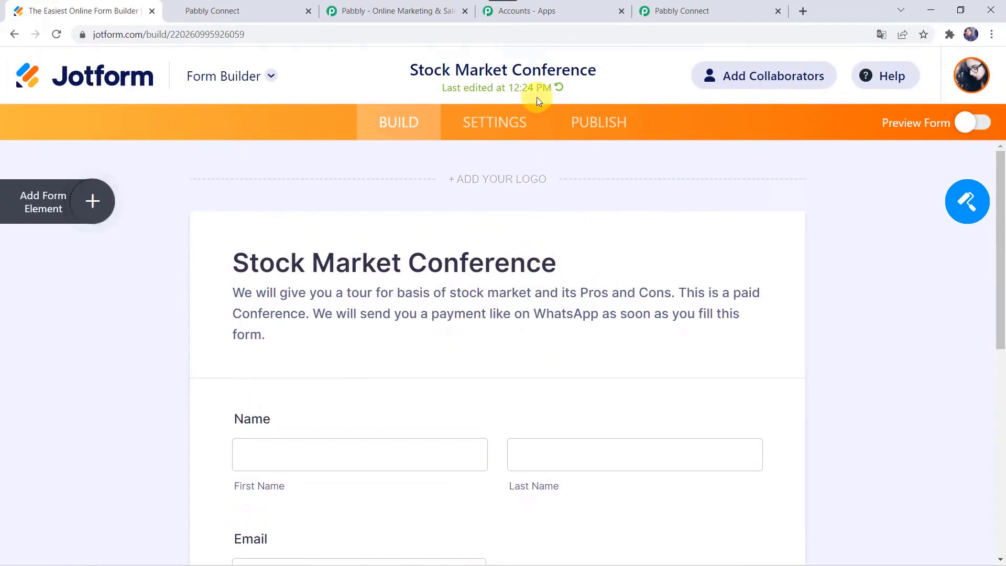
Find and choose the WebHooks integration in the form's integration settings.
left_click(499, 127)
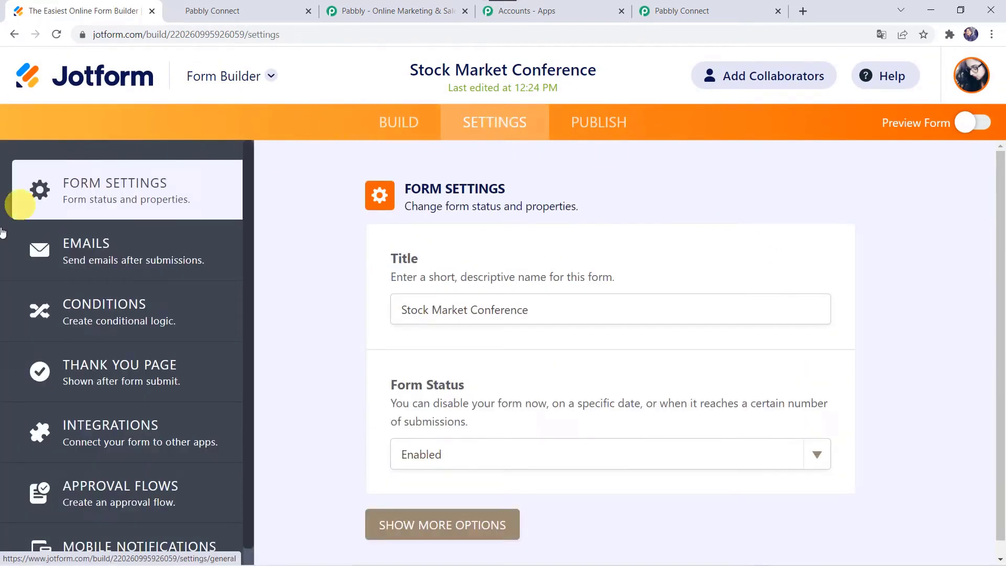
left_click(146, 435)
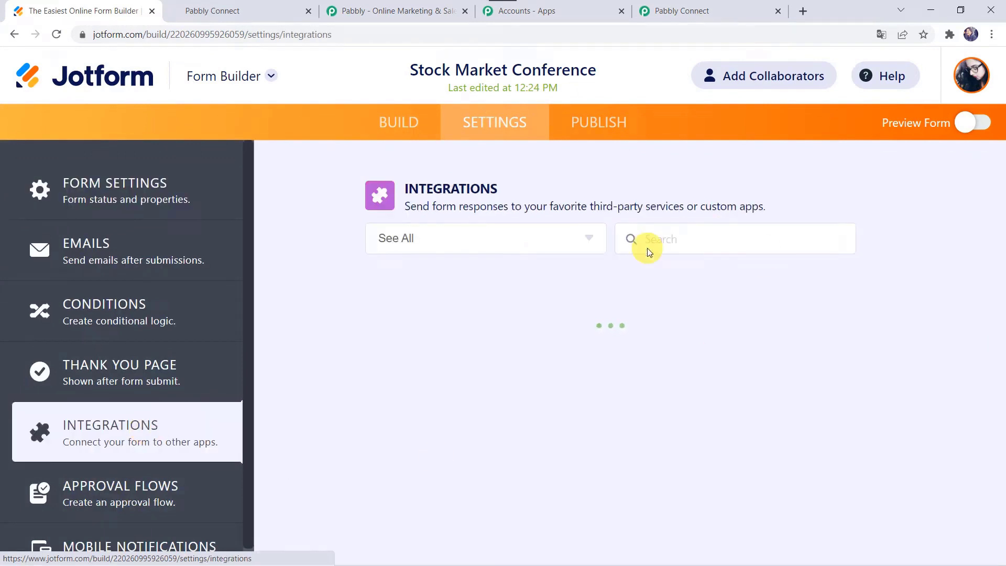
left_click(666, 240)
type("web")
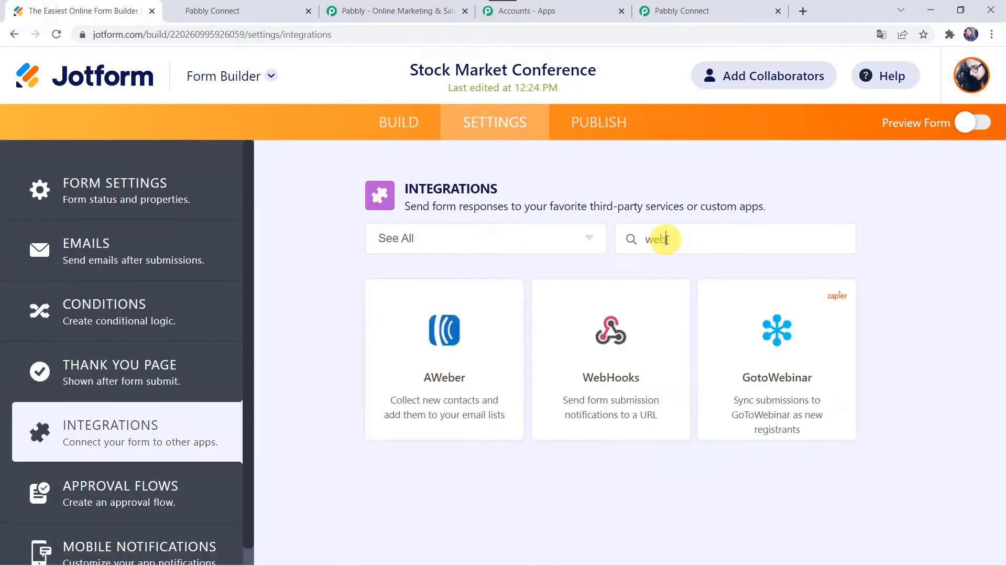
left_click(584, 395)
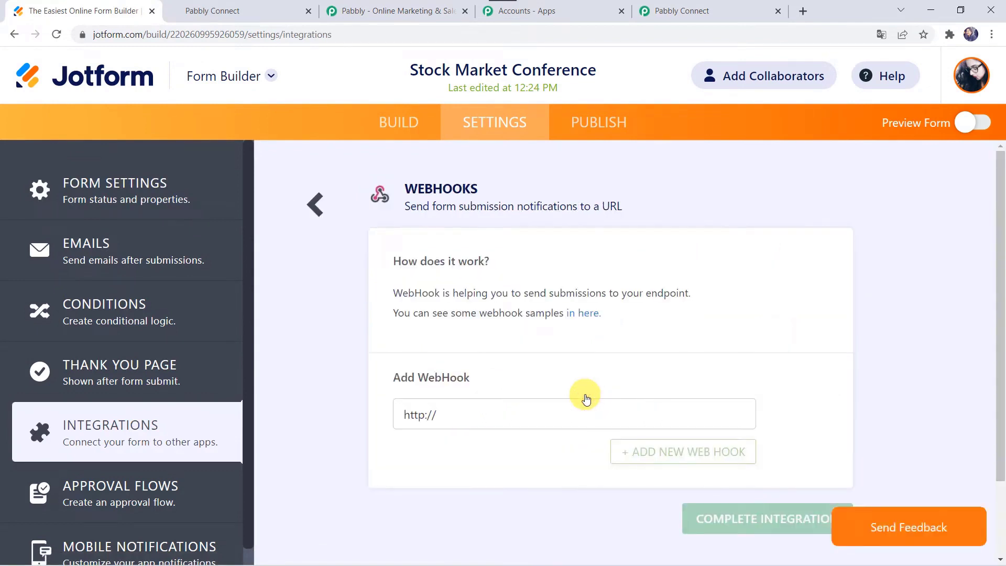
left_click(463, 413)
key("BackSpace")
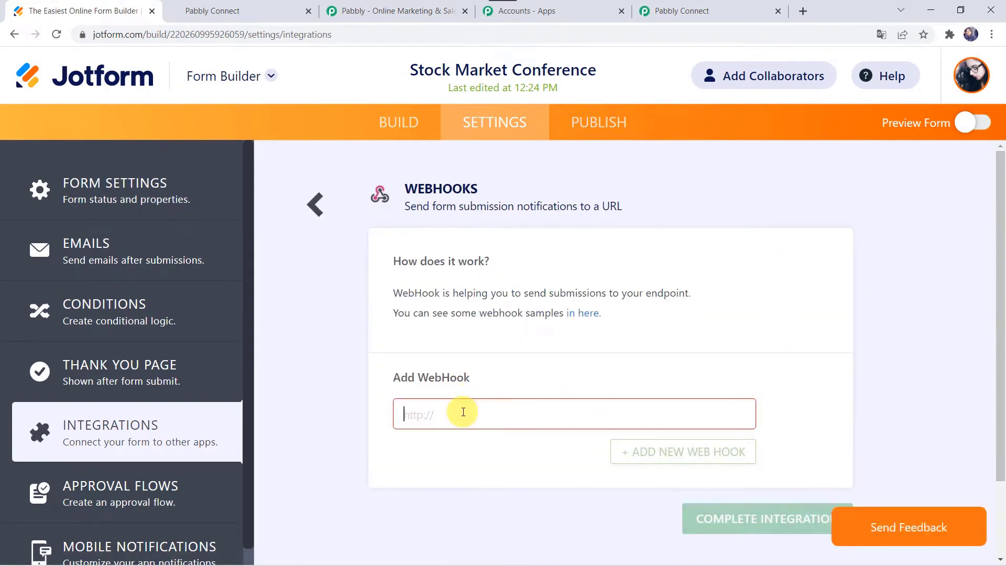
right_click(463, 412)
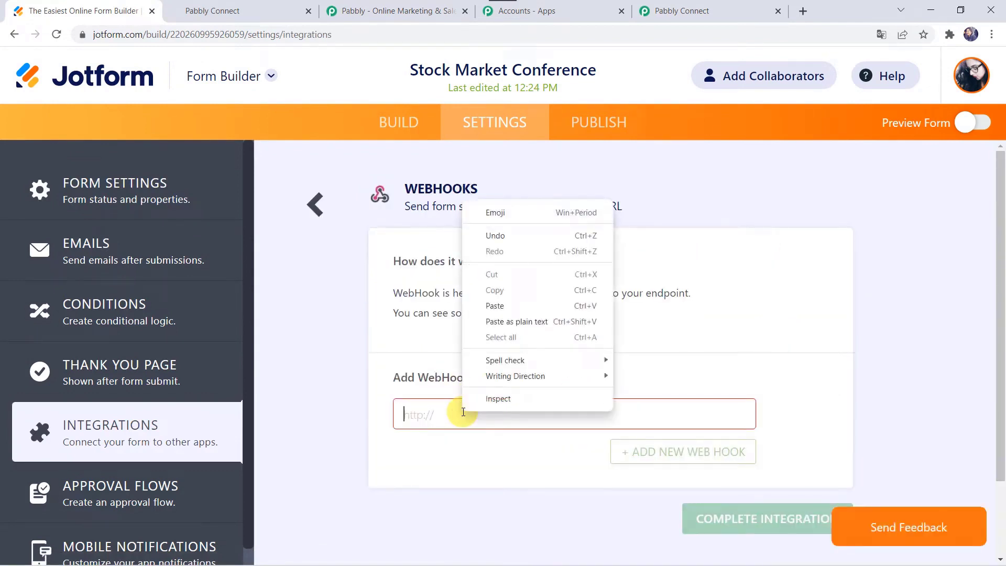
left_click(496, 306)
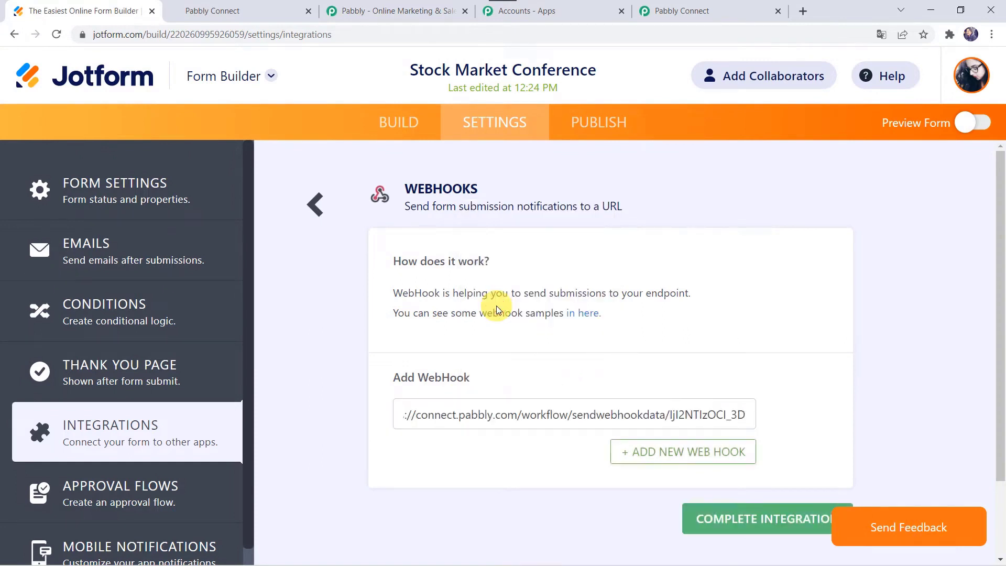
left_click(744, 519)
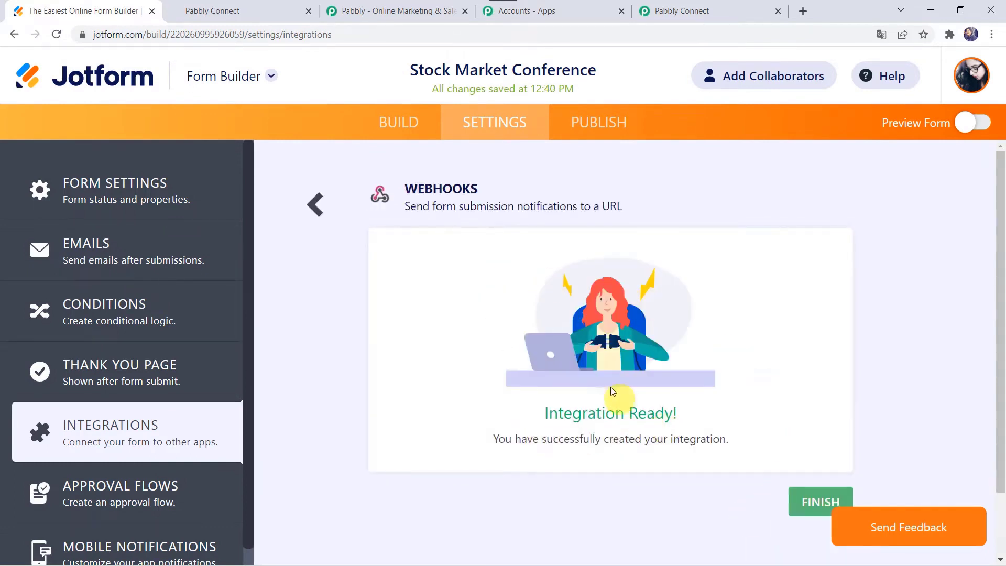
left_click(810, 503)
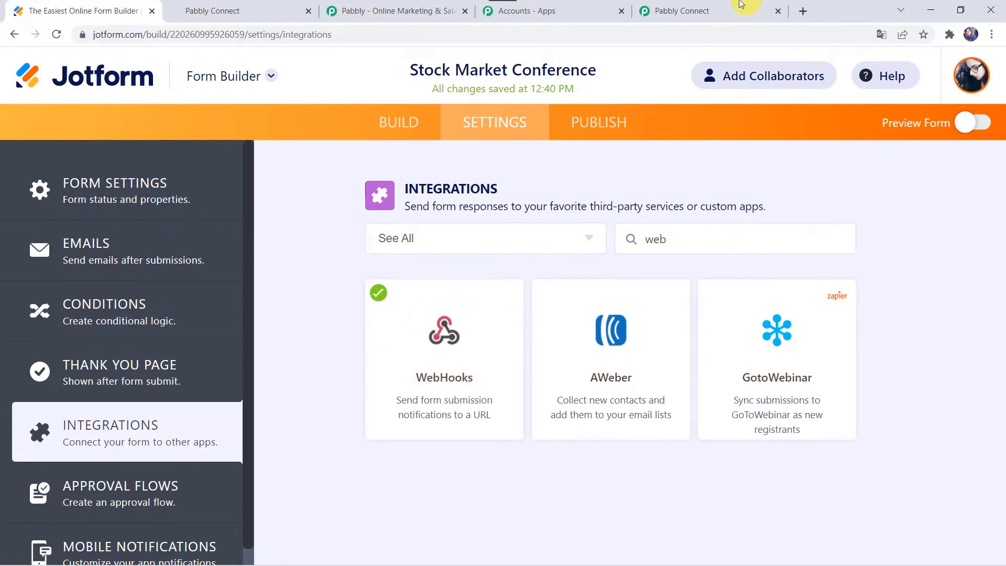
Put Pabbly's JotForm trigger into webhook-capture mode, then return to the Jotform form settings.
left_click(708, 8)
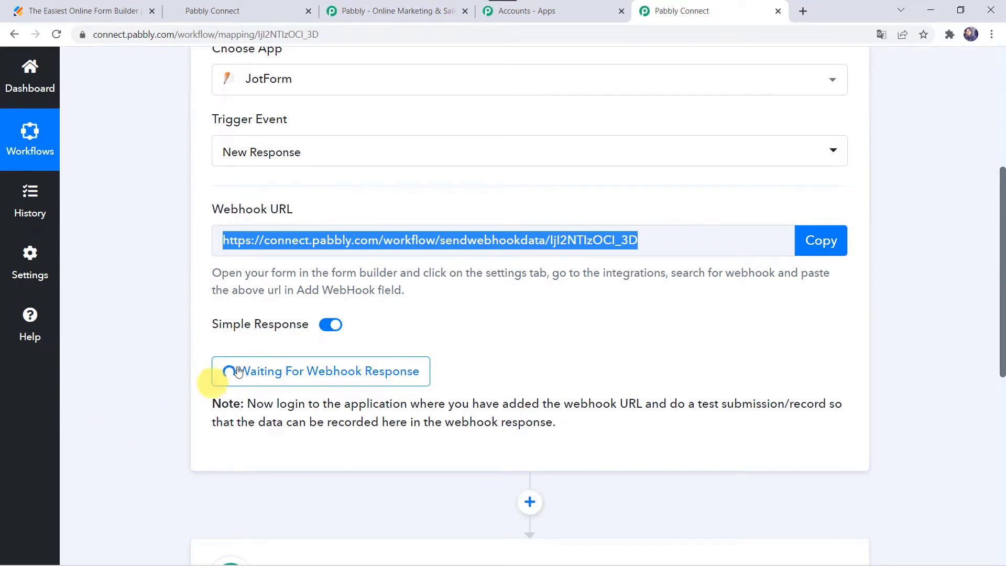
left_click(98, 11)
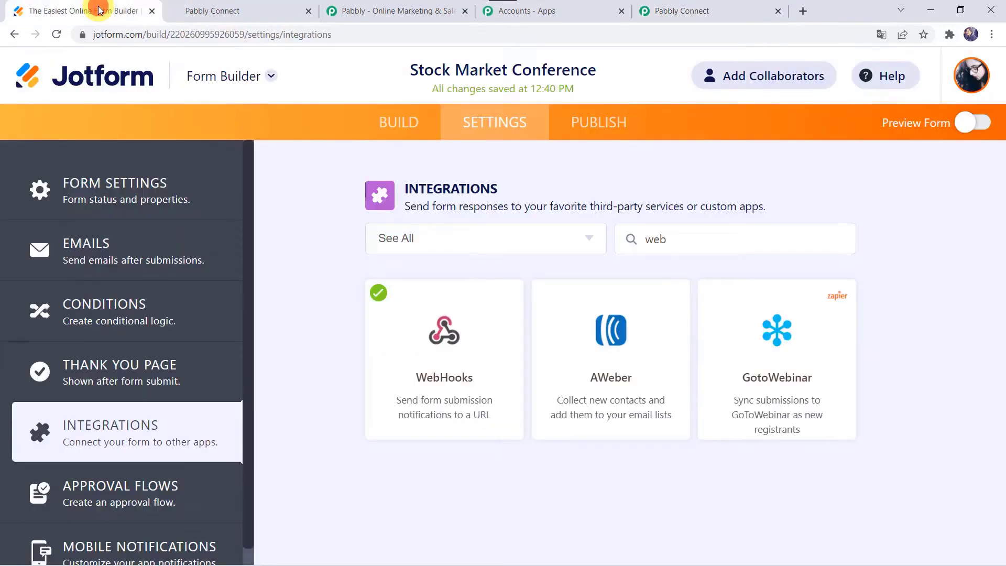
Open the published Stock Market Conference form in a new tab.
left_click(613, 122)
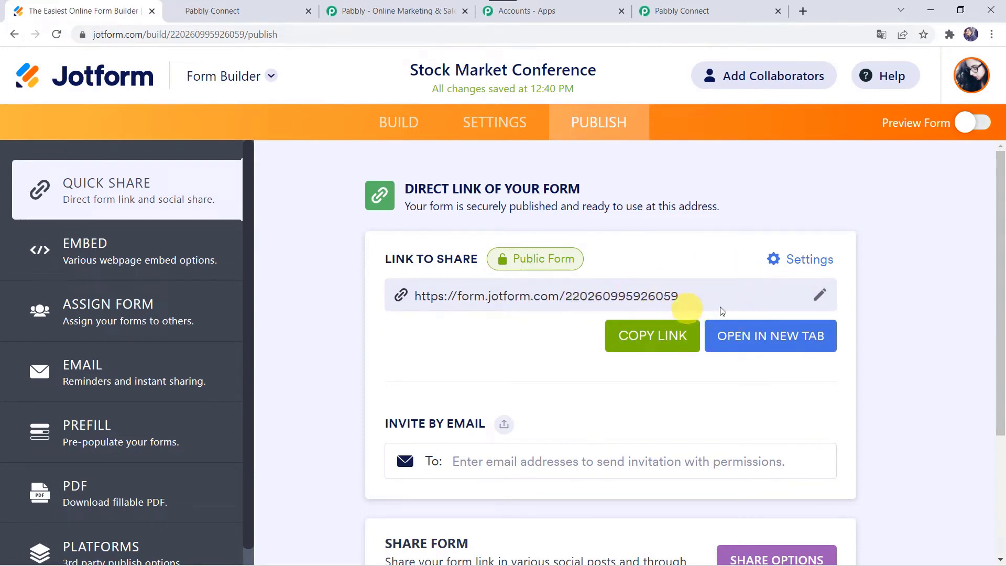
left_click(755, 337)
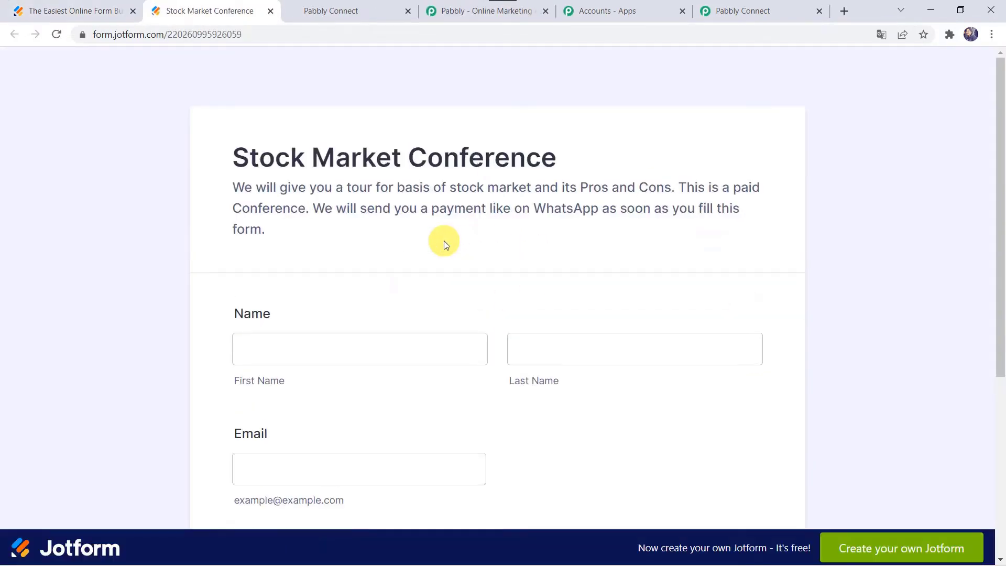
left_click(294, 328)
scroll(346, 349, "down", 2)
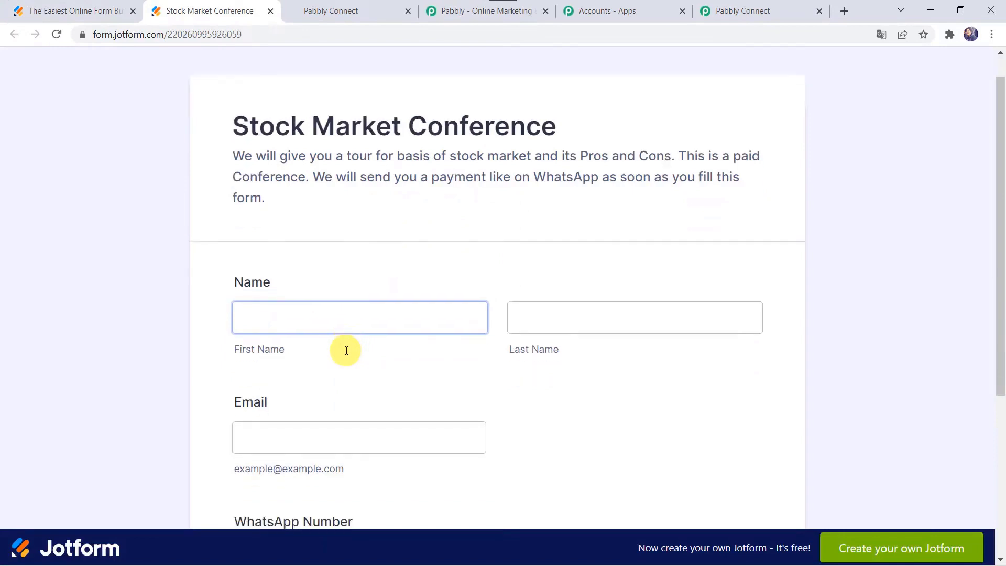
Fill in a test first and last name, e-mail and WhatsApp number, then submit the entry.
left_click(297, 244)
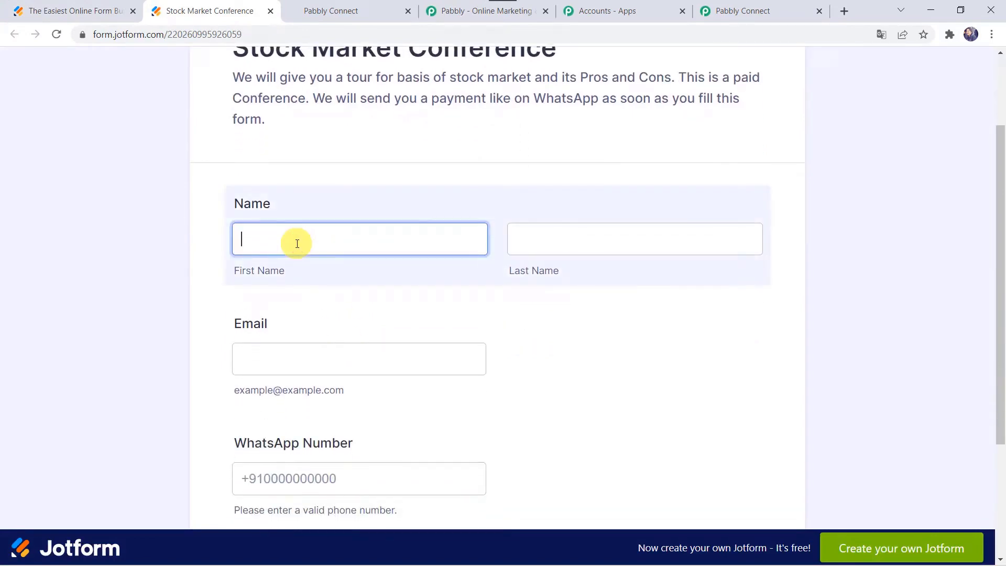
type("Adam")
key("Tab")
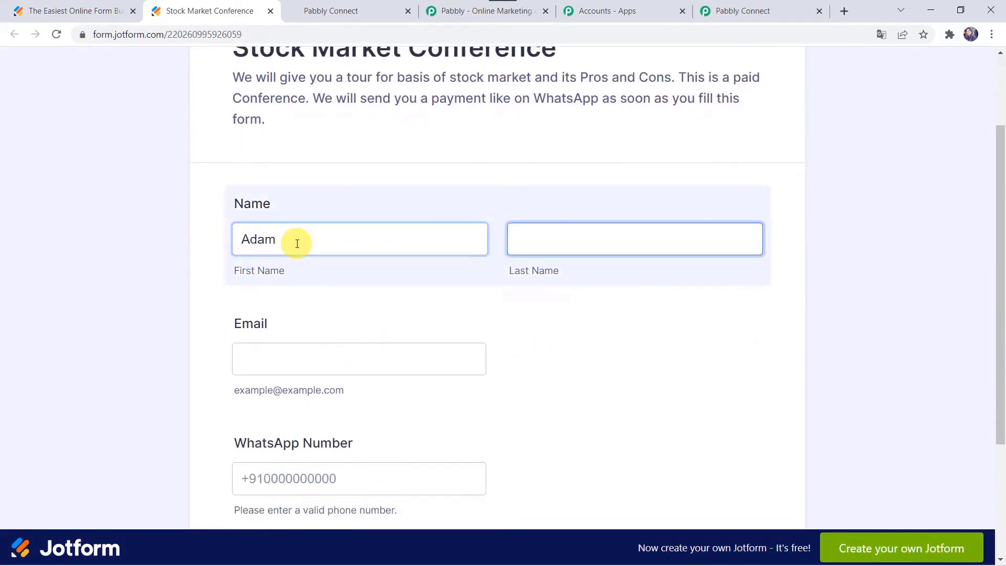
type("Smith")
key("Tab")
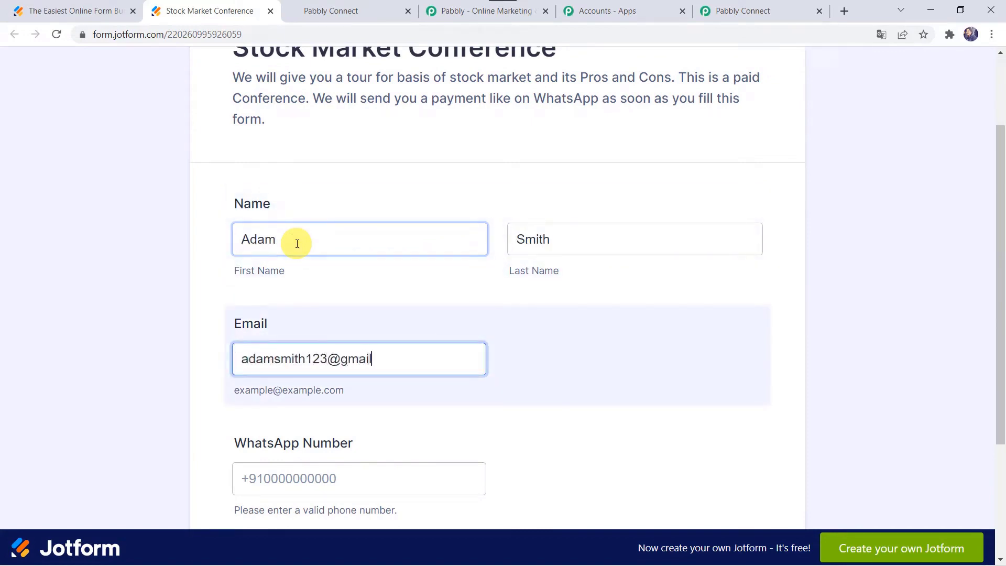
type("m")
key("Tab")
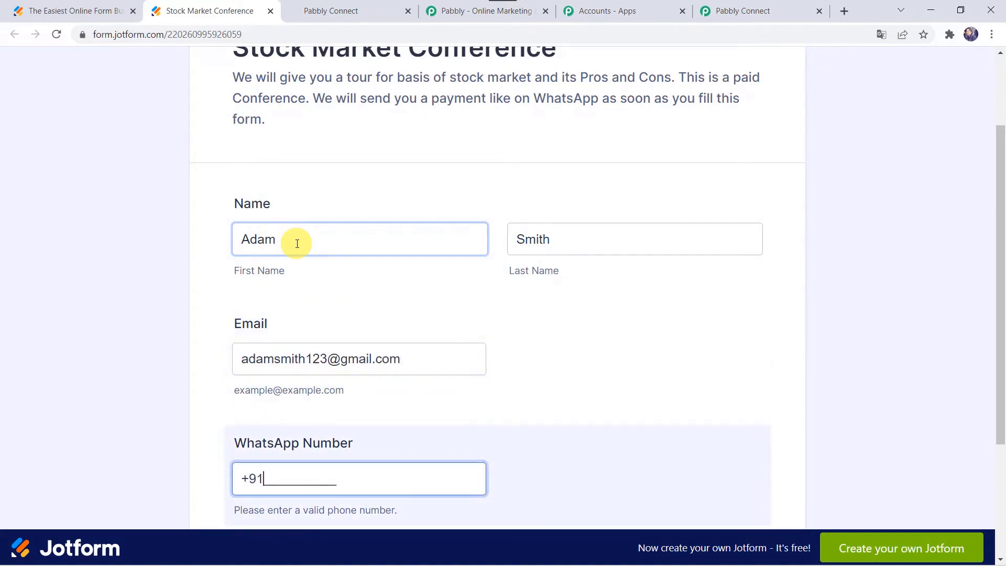
scroll(297, 243, "down", 2)
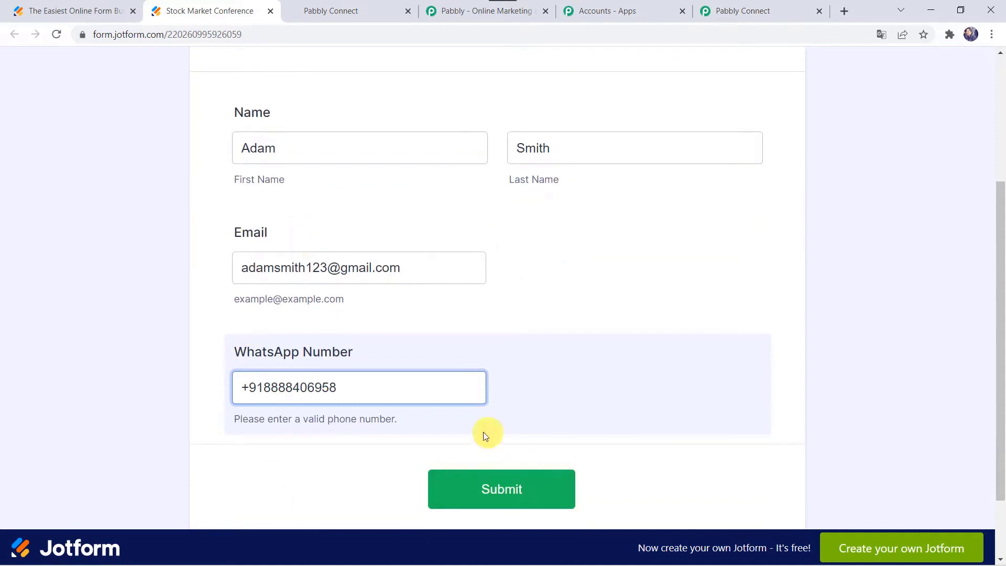
left_click(486, 489)
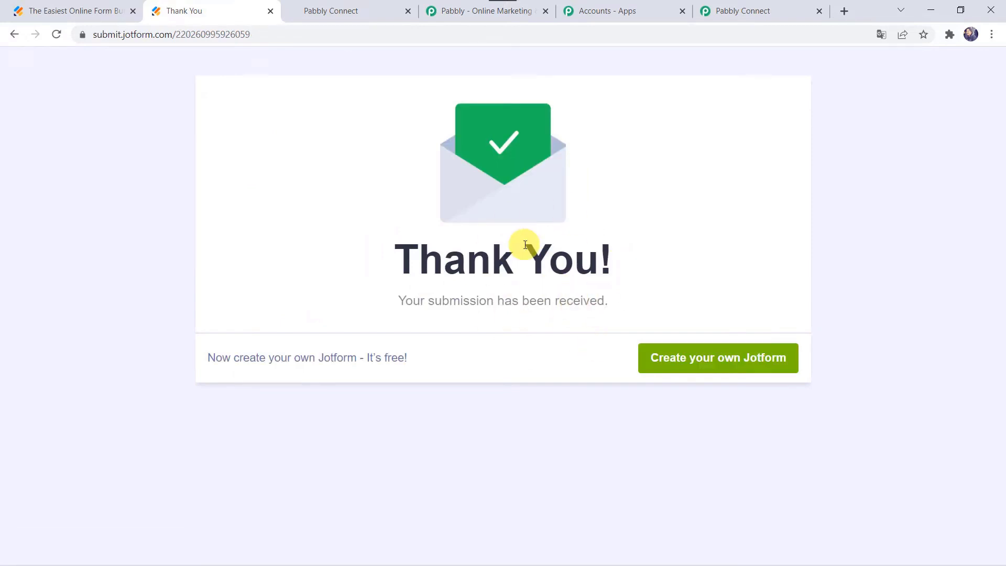
Check Pabbly's Response Received table for the test entry's name, e-mail and WhatsApp number.
left_click(763, 10)
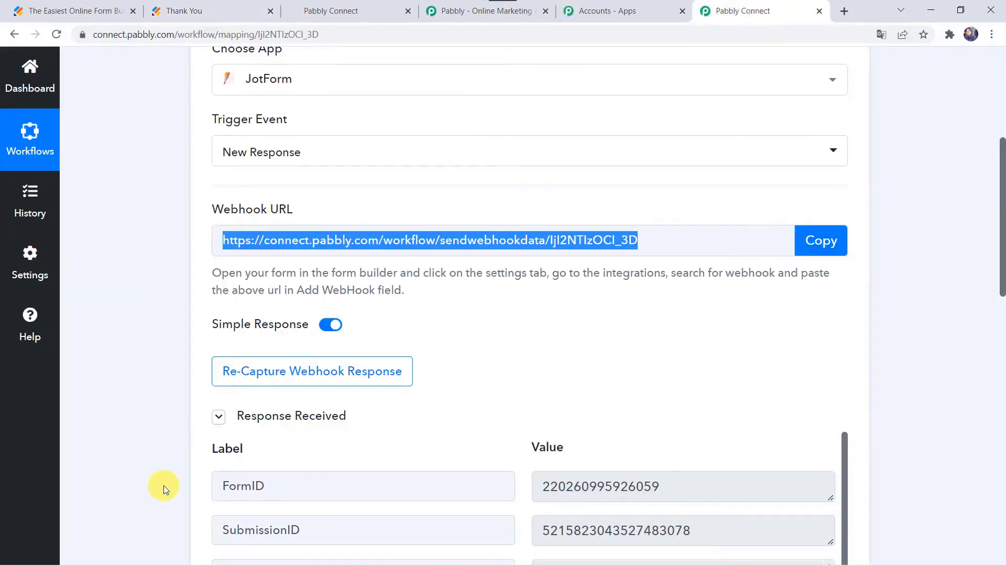
scroll(164, 486, "down", 7)
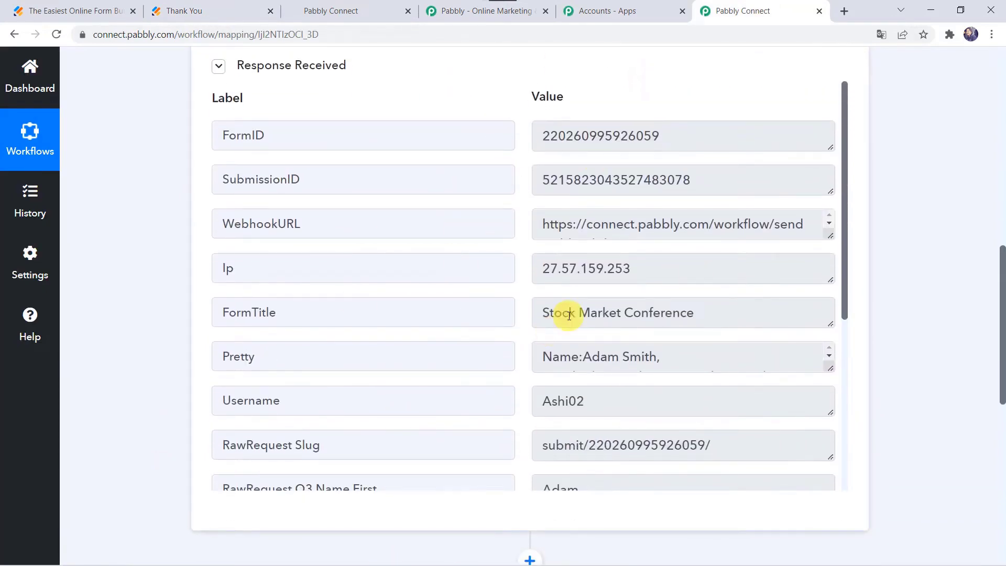
scroll(569, 314, "down", 1)
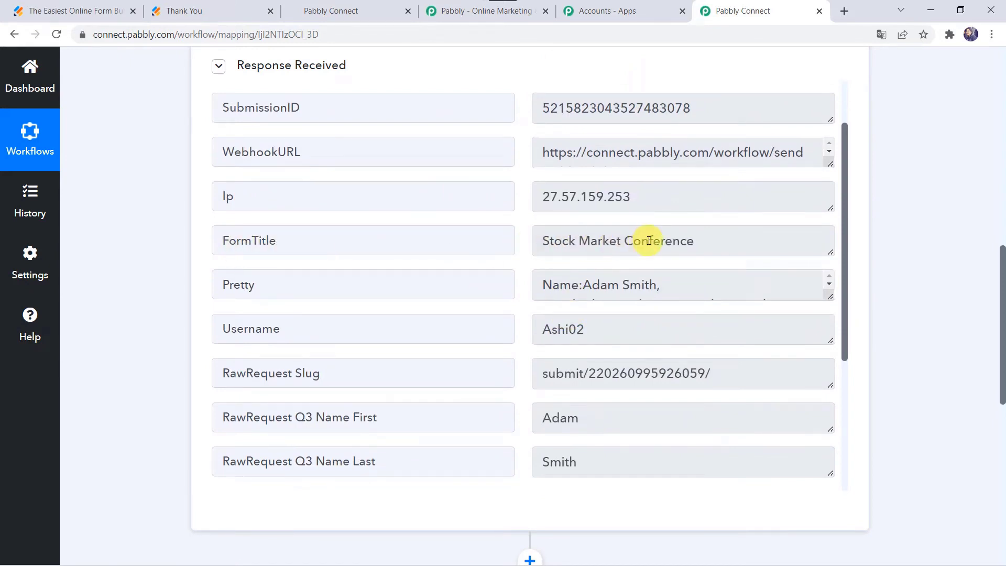
scroll(380, 322, "down", 3)
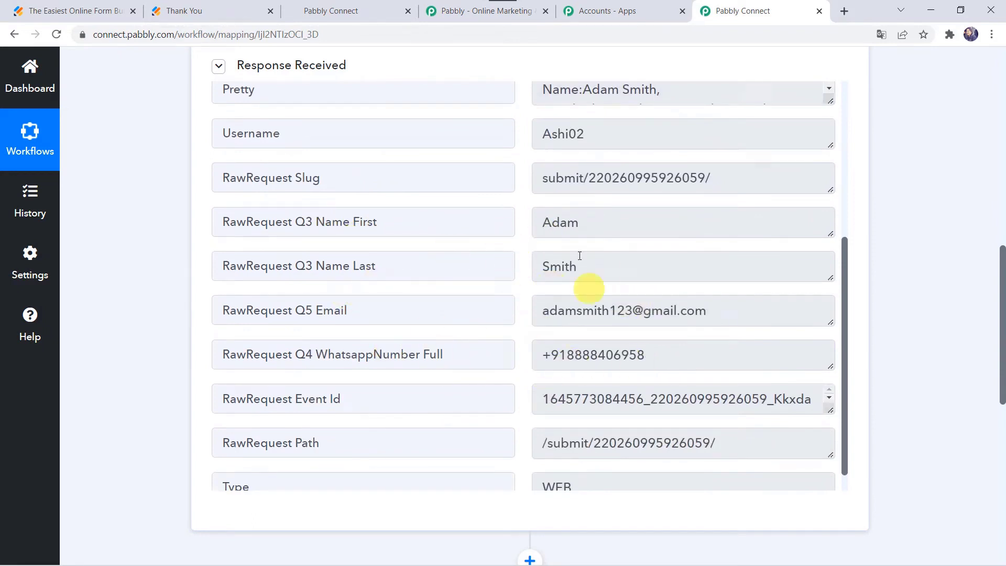
scroll(543, 171, "up", 1)
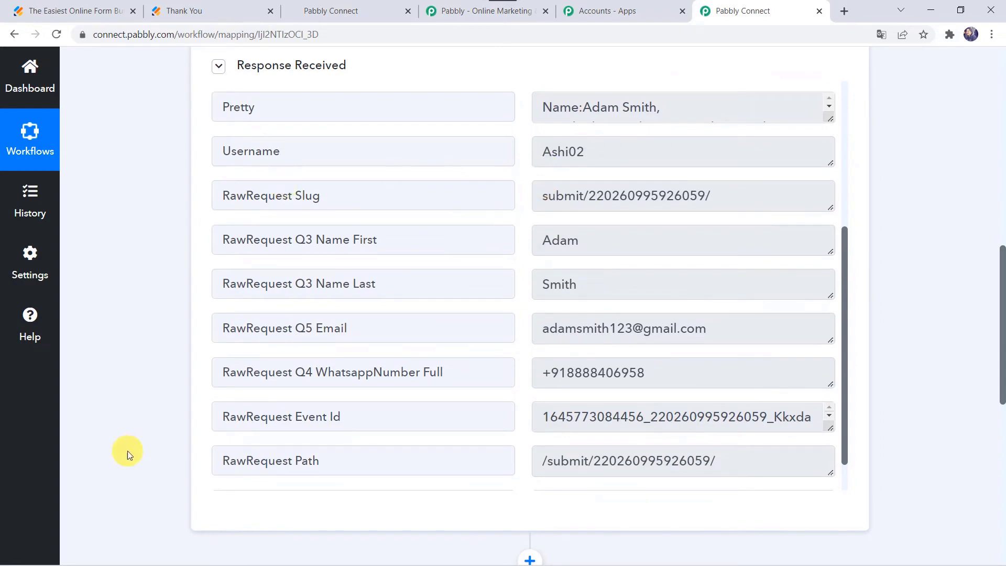
scroll(127, 451, "down", 10)
Set the action step to HighLevel with the Create Contact event and bring up its account connection.
left_click(464, 215)
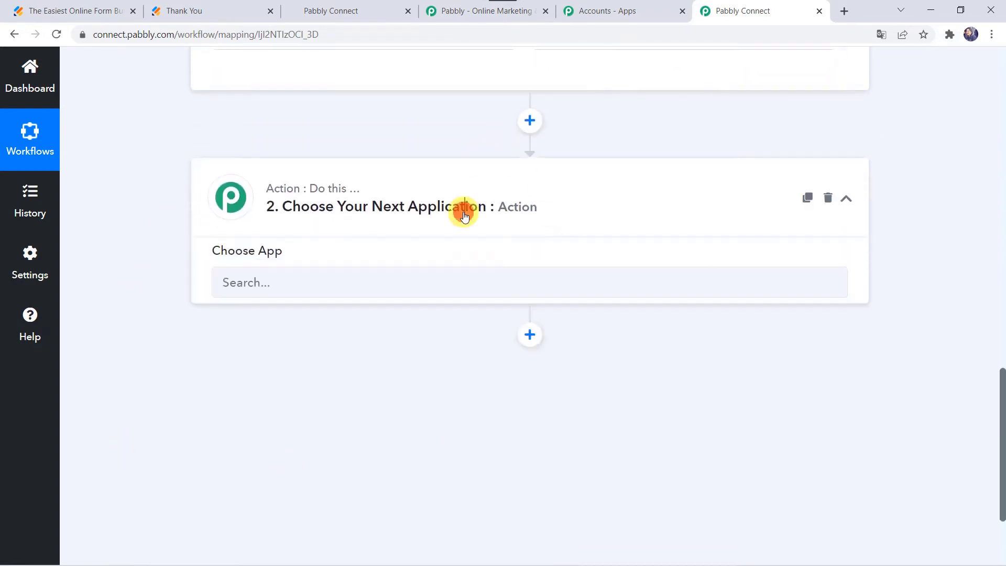
left_click(295, 296)
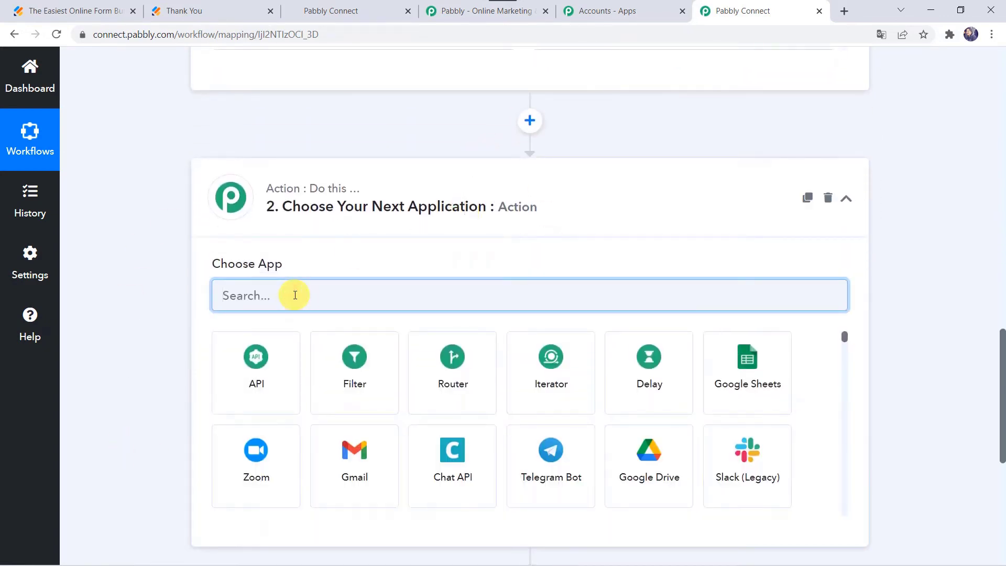
type("Goh")
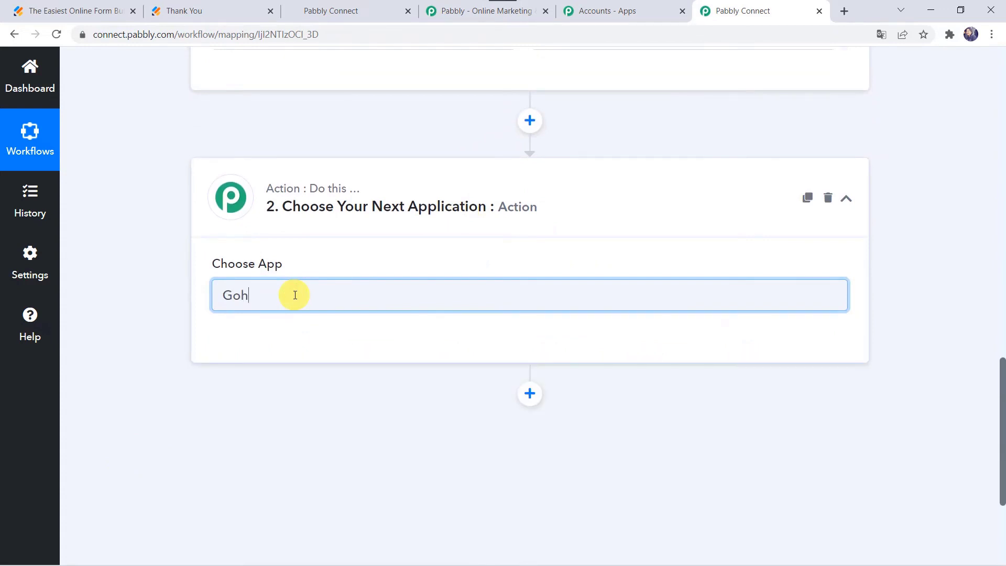
type("i")
key("BackSpace")
key("BackSpace")
key("BackSpace")
key("BackSpace")
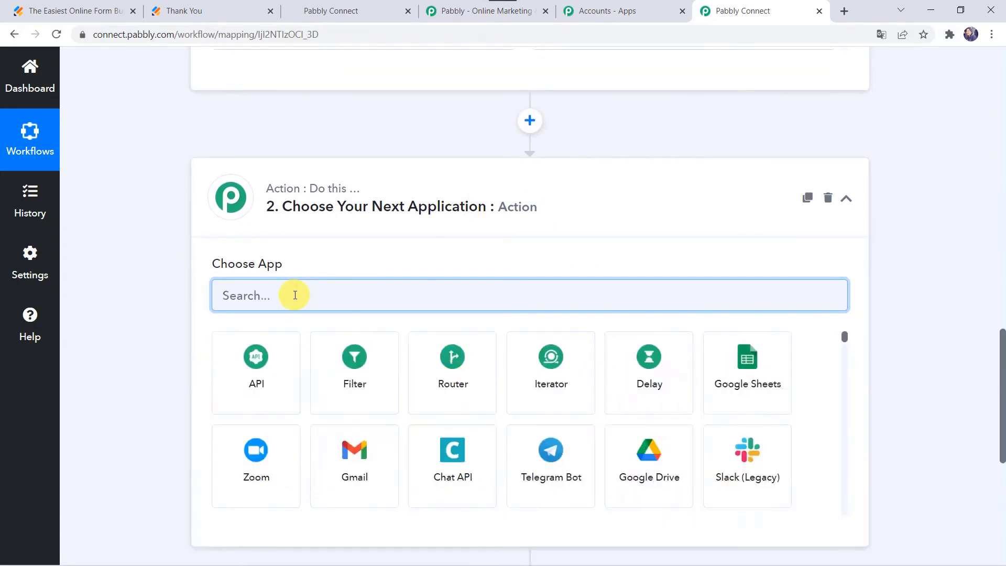
type("High")
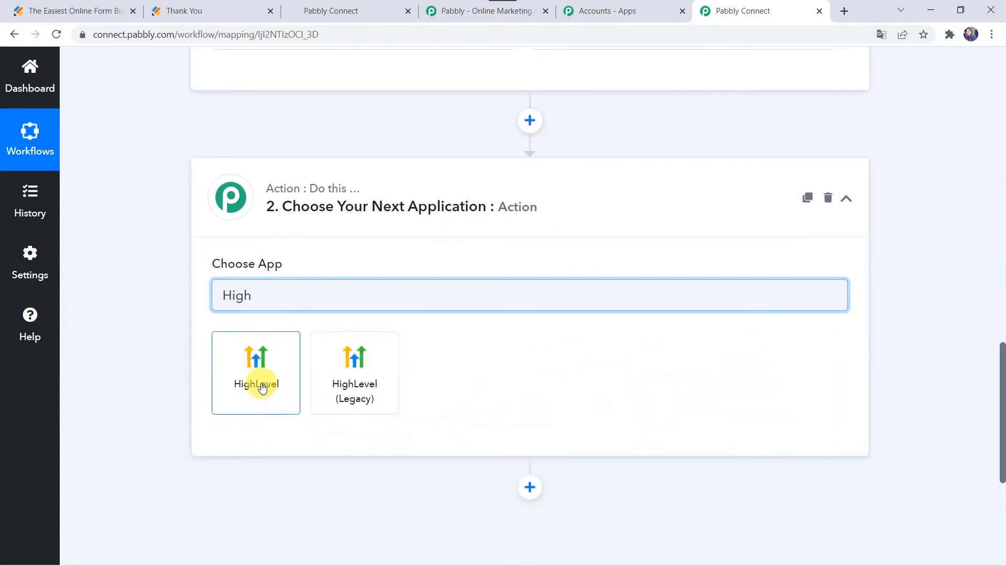
left_click(258, 385)
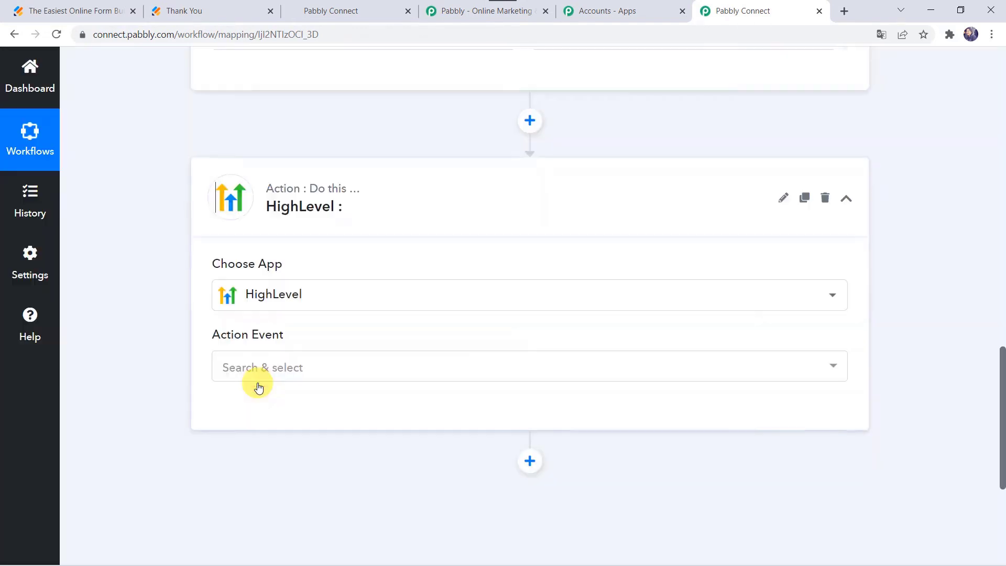
left_click(263, 372)
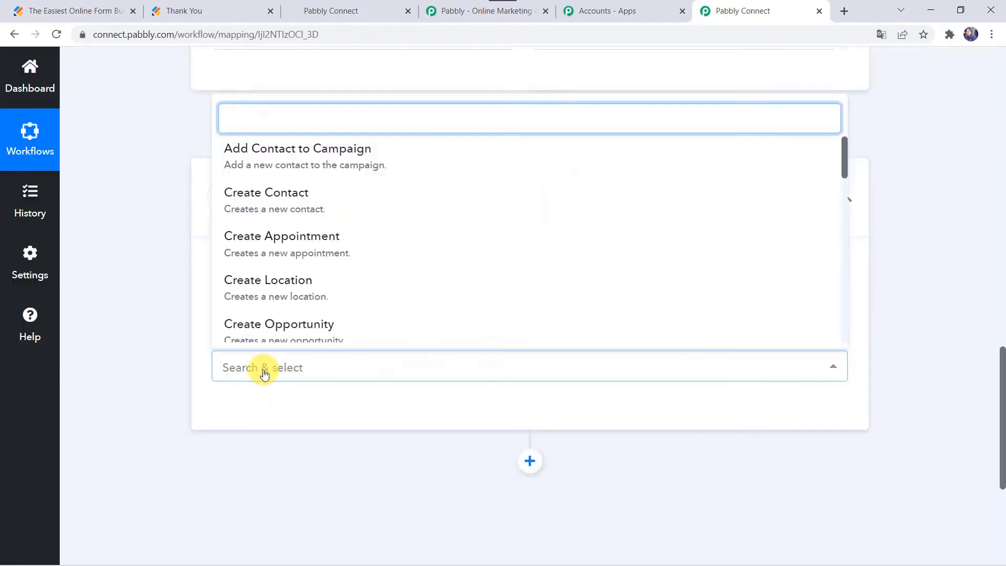
left_click(272, 199)
left_click(242, 423)
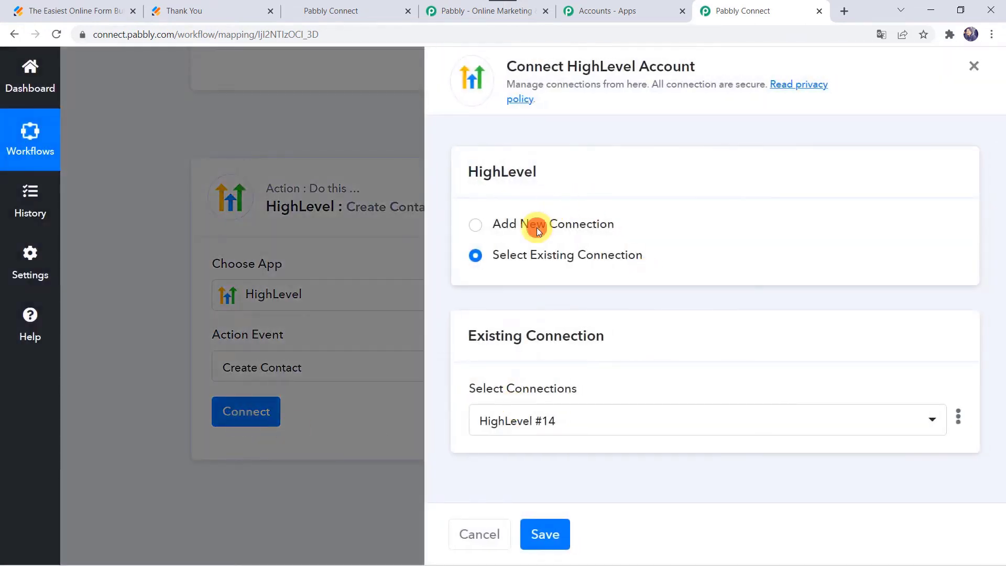
Choose Add New Connection for HighLevel, then go to the HighLevel agency dashboard for the API token.
left_click(537, 228)
scroll(574, 316, "down", 2)
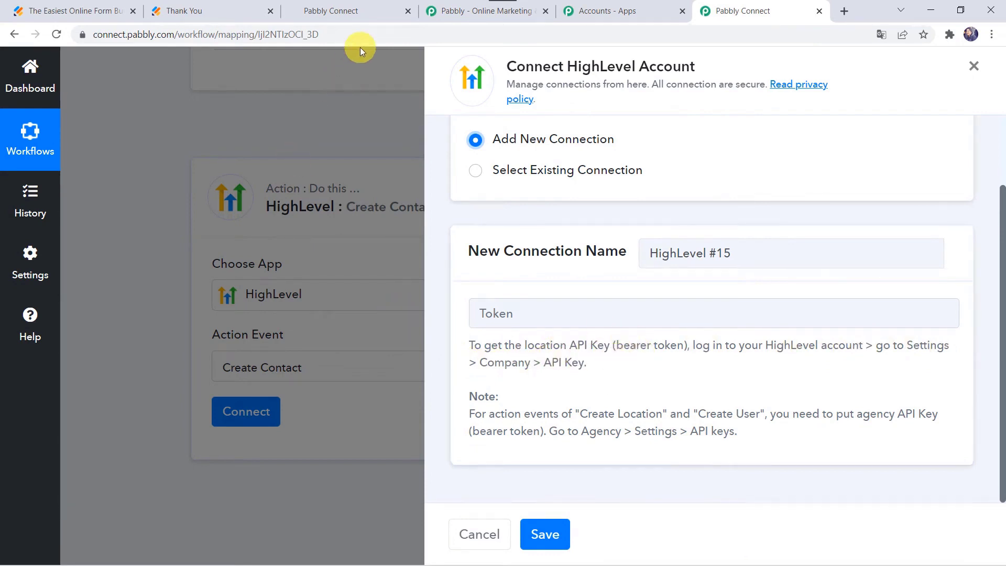
left_click(336, 17)
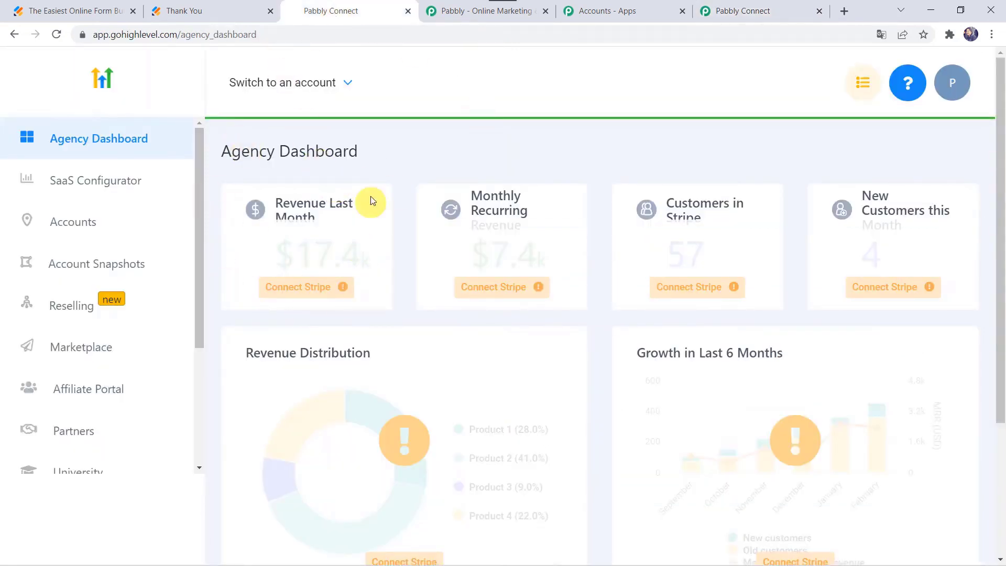
In HighLevel's agency Settings, open API Keys and scroll to the Location API Key list.
left_click(103, 353)
scroll(105, 367, "down", 4)
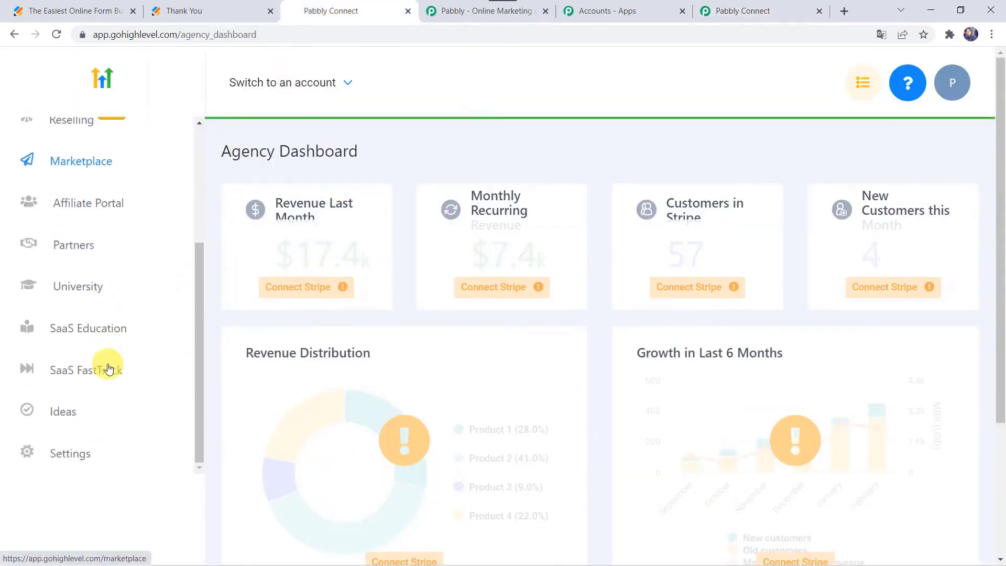
left_click(70, 457)
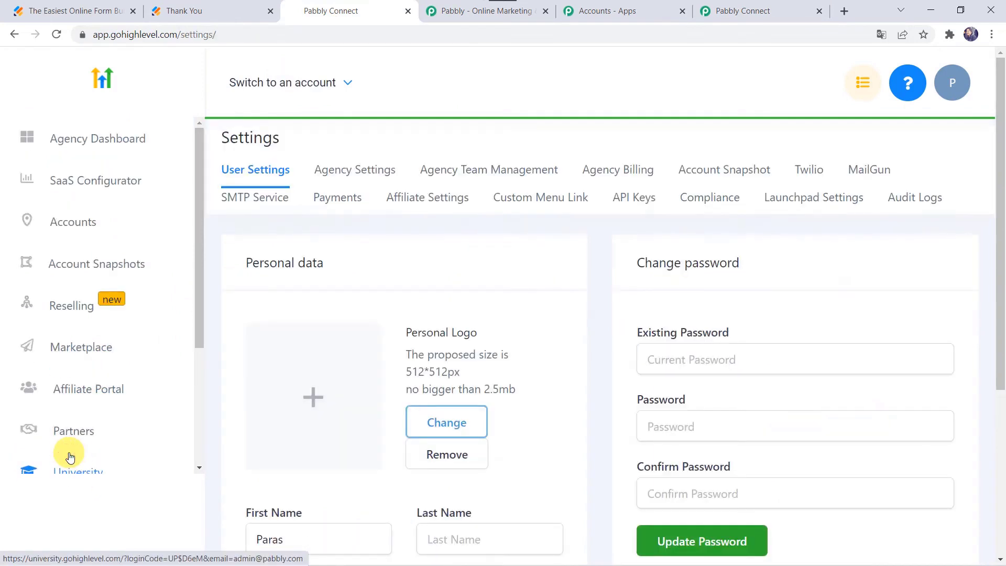
left_click(638, 200)
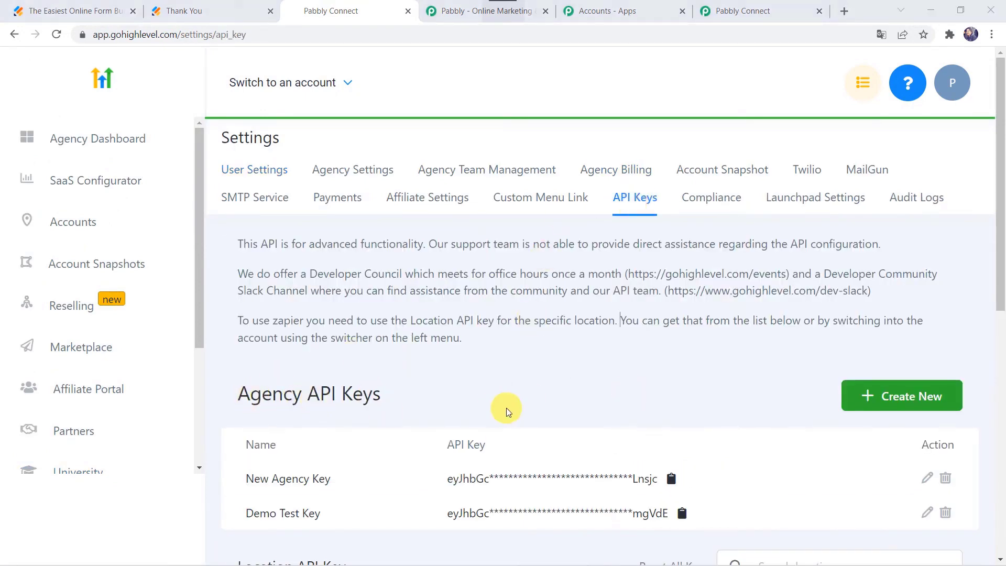
scroll(507, 408, "down", 5)
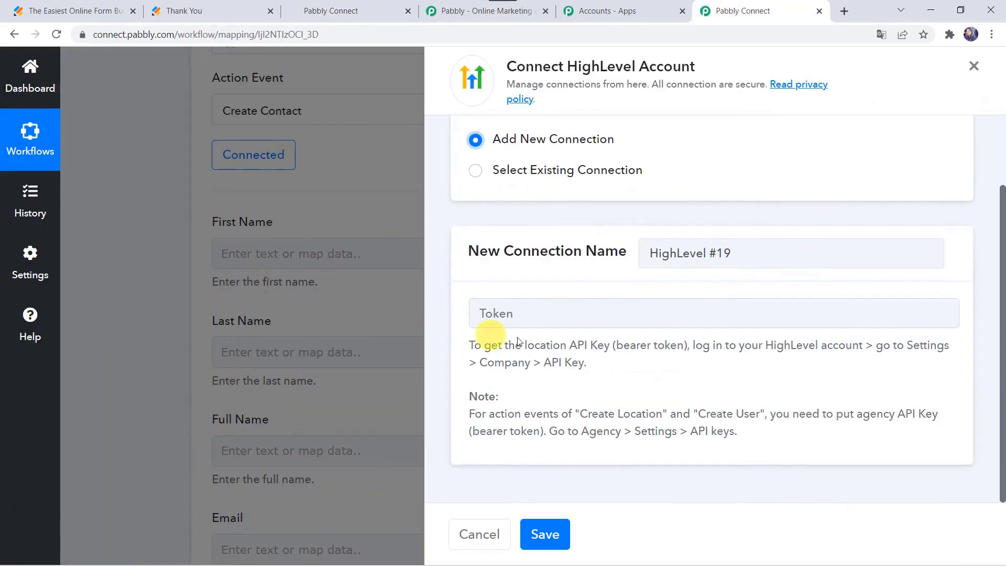
Paste the copied HighLevel API key into the new connection's Token field and save it.
left_click(522, 316)
right_click(521, 315)
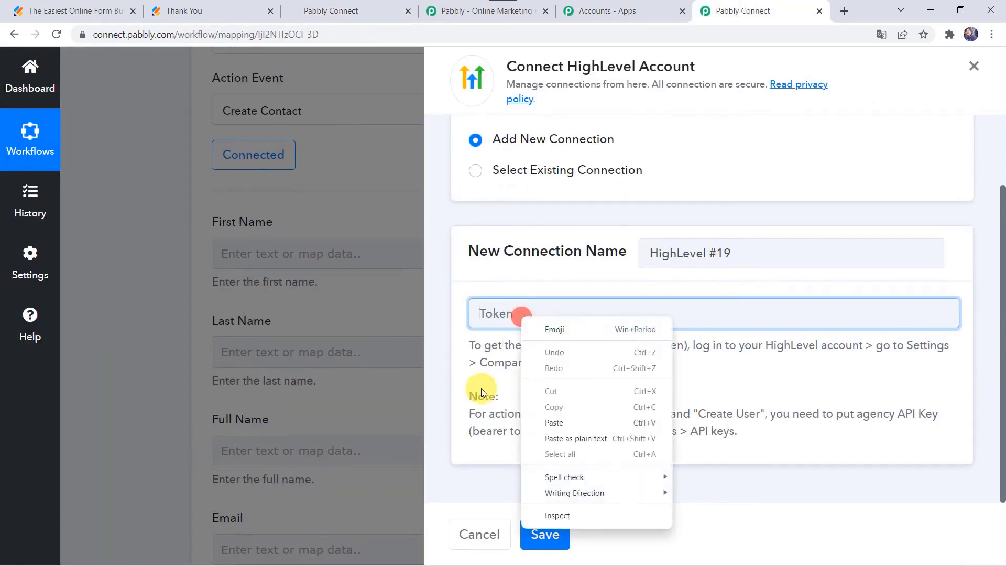
left_click(565, 427)
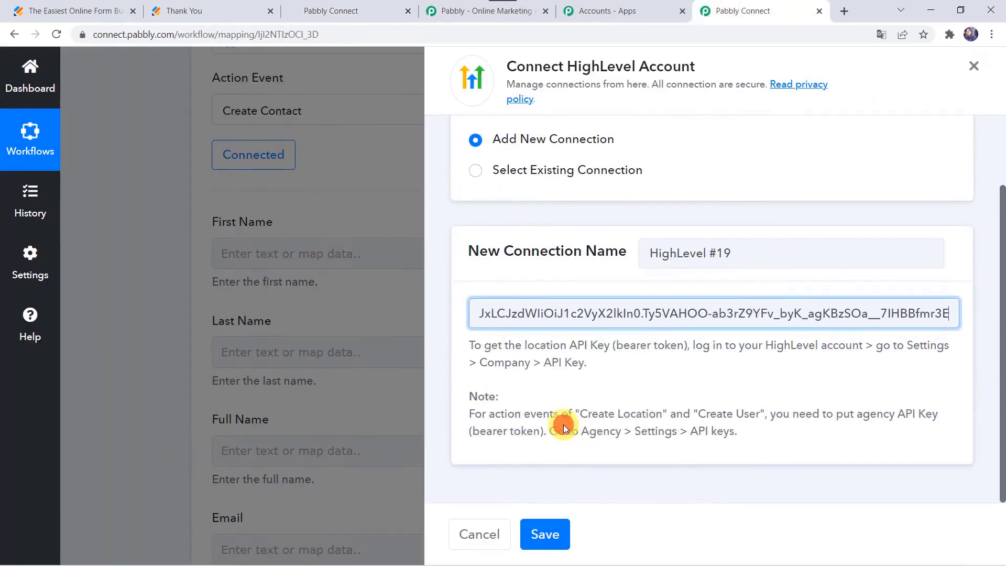
left_click(545, 536)
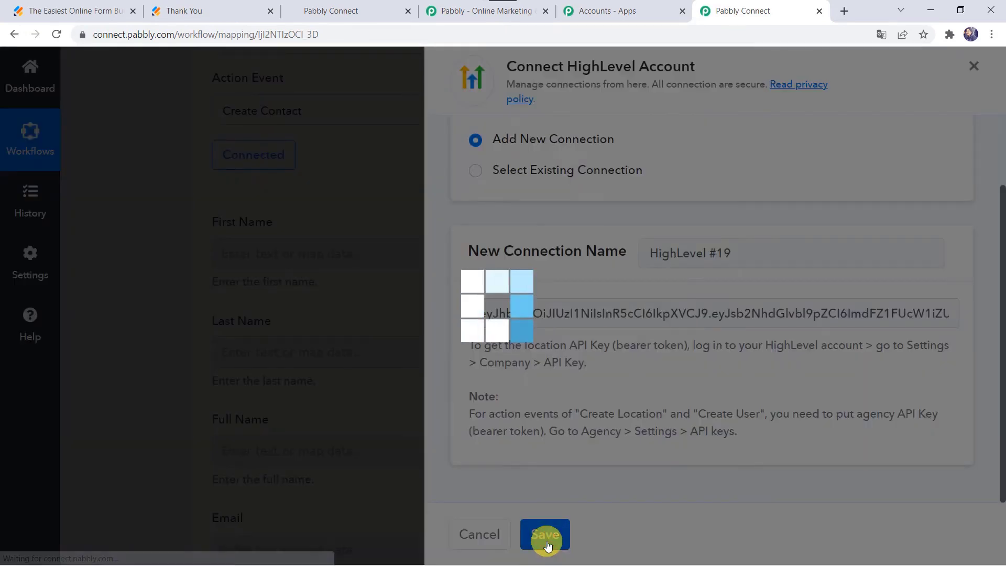
scroll(369, 210, "up", 4)
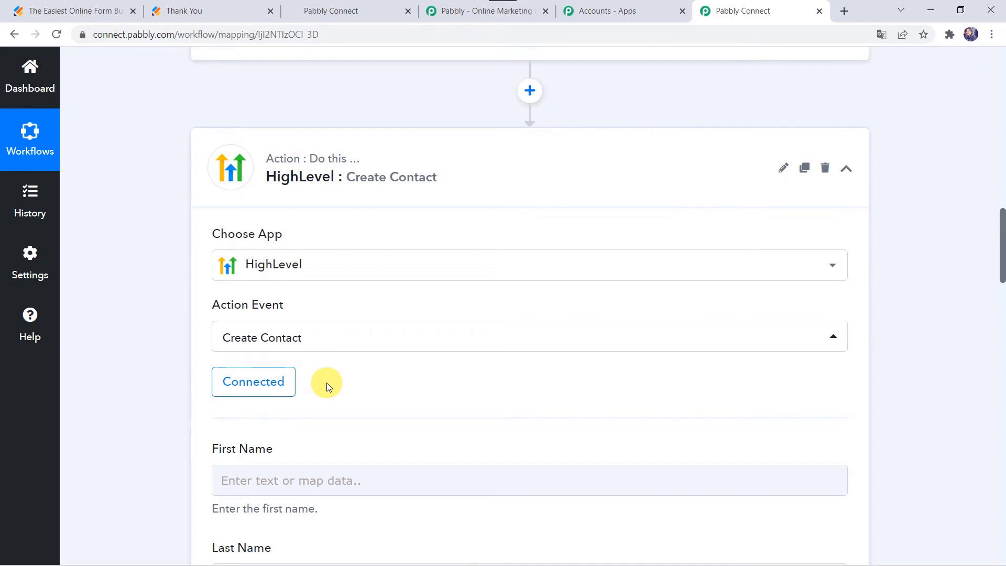
scroll(326, 383, "down", 5)
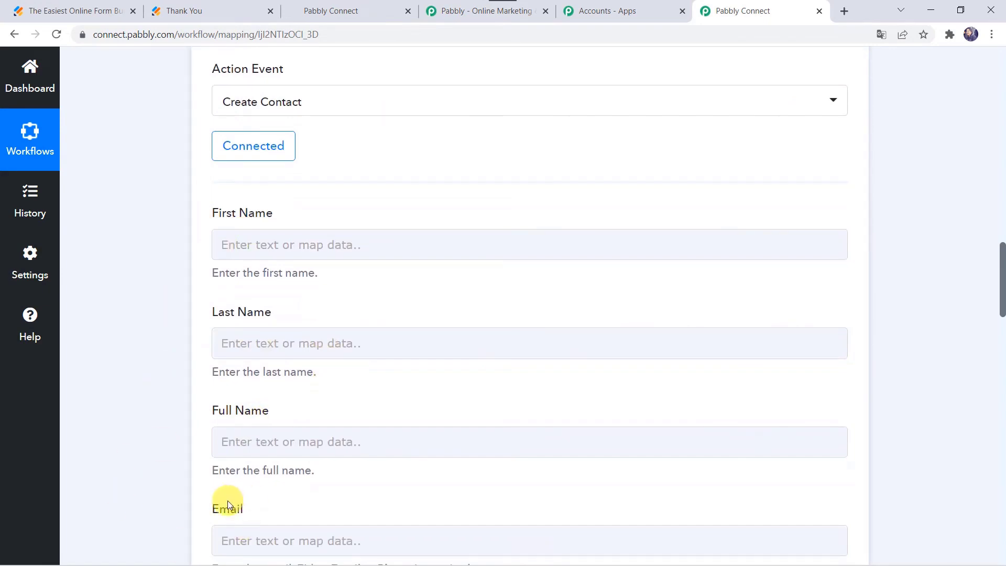
scroll(202, 244, "up", 12)
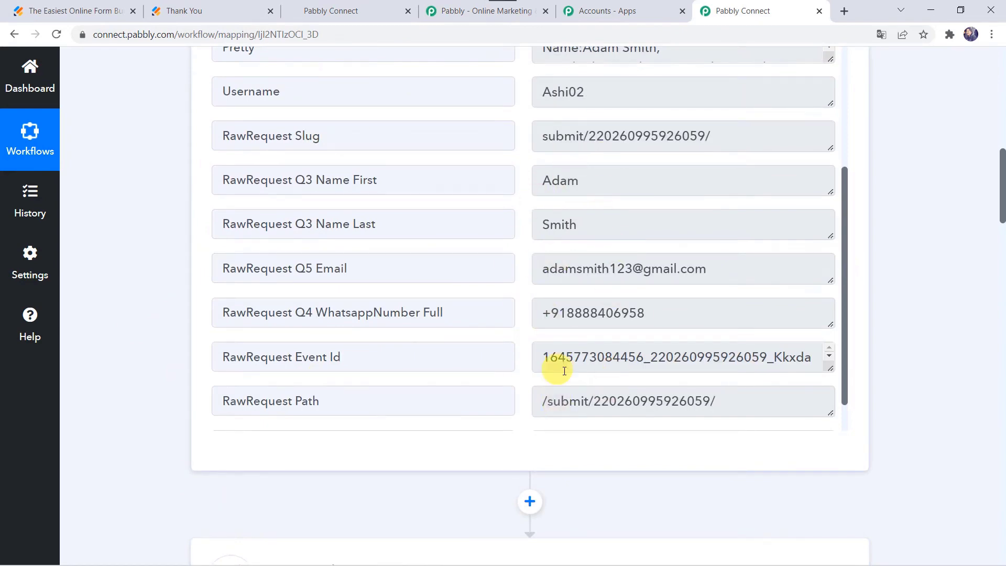
scroll(149, 480, "down", 10)
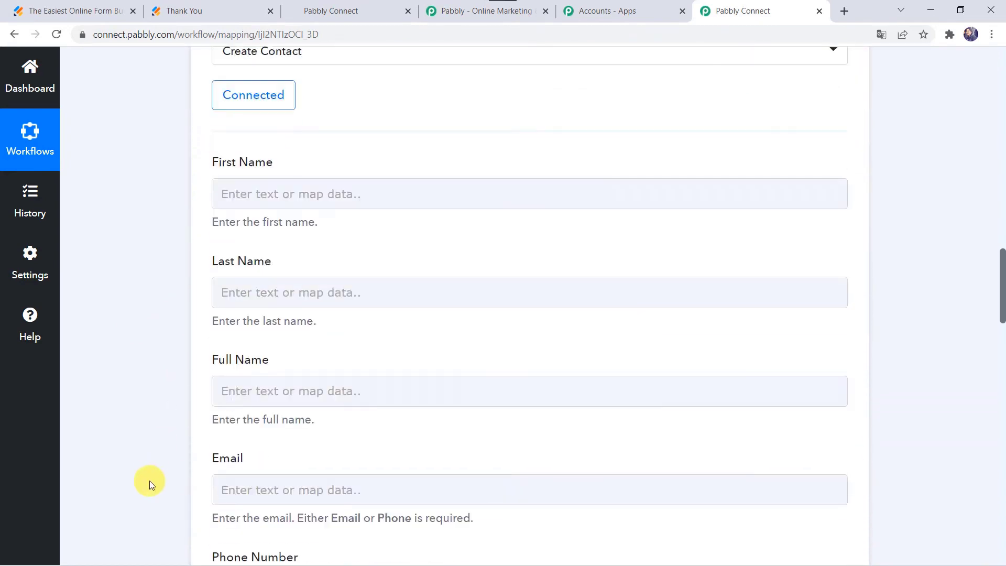
Map JotForm's submitted first and last name into HighLevel's First Name and Last Name fields.
left_click(241, 190)
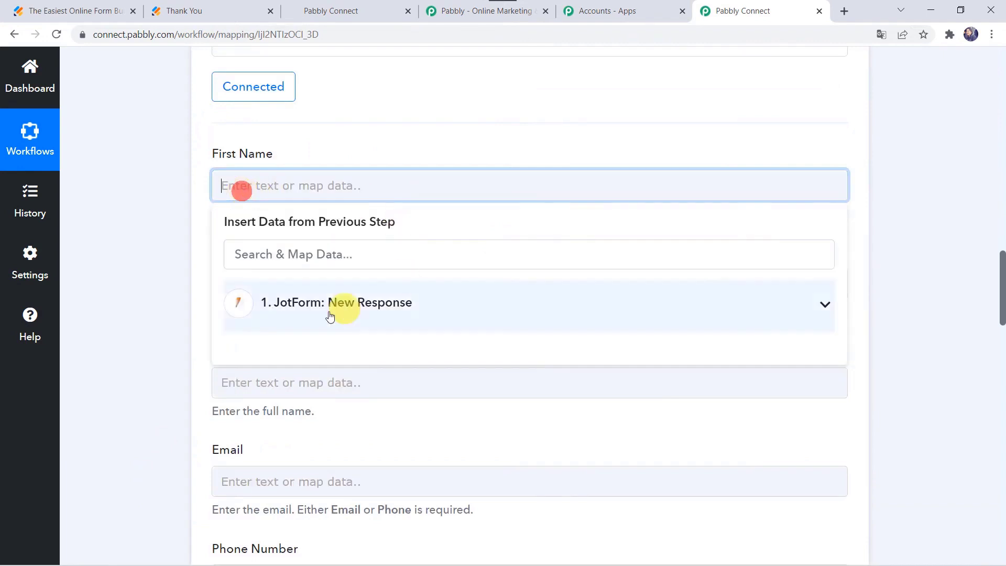
left_click(321, 311)
scroll(315, 502, "down", 3)
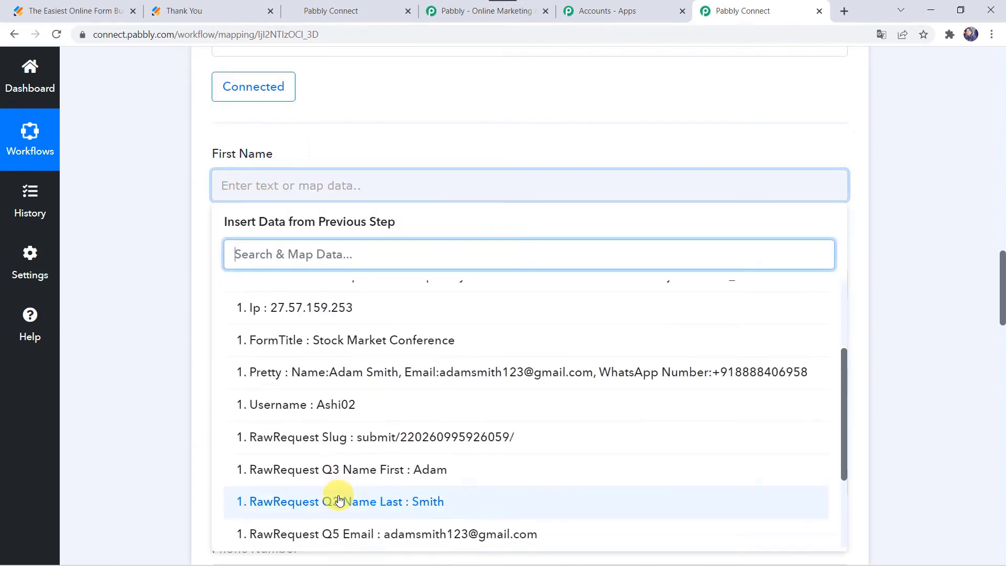
left_click(369, 472)
left_click(117, 307)
scroll(118, 308, "down", 2)
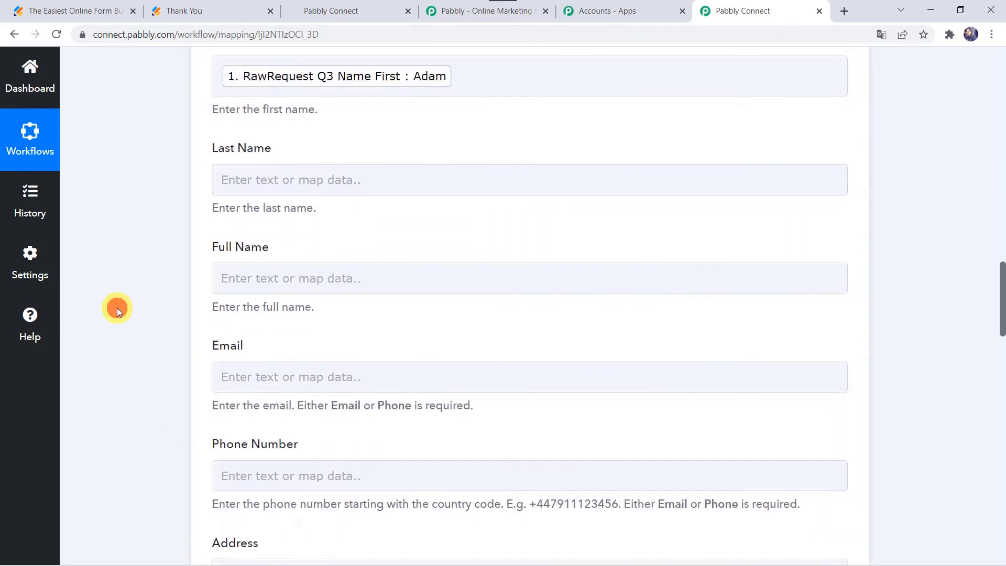
left_click(232, 175)
left_click(322, 296)
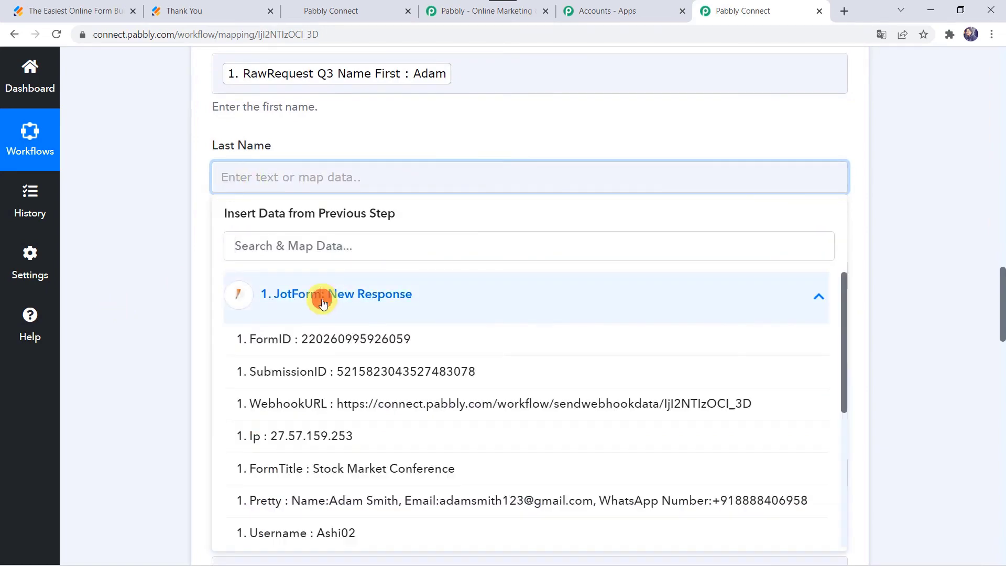
scroll(339, 548, "down", 3)
left_click(363, 498)
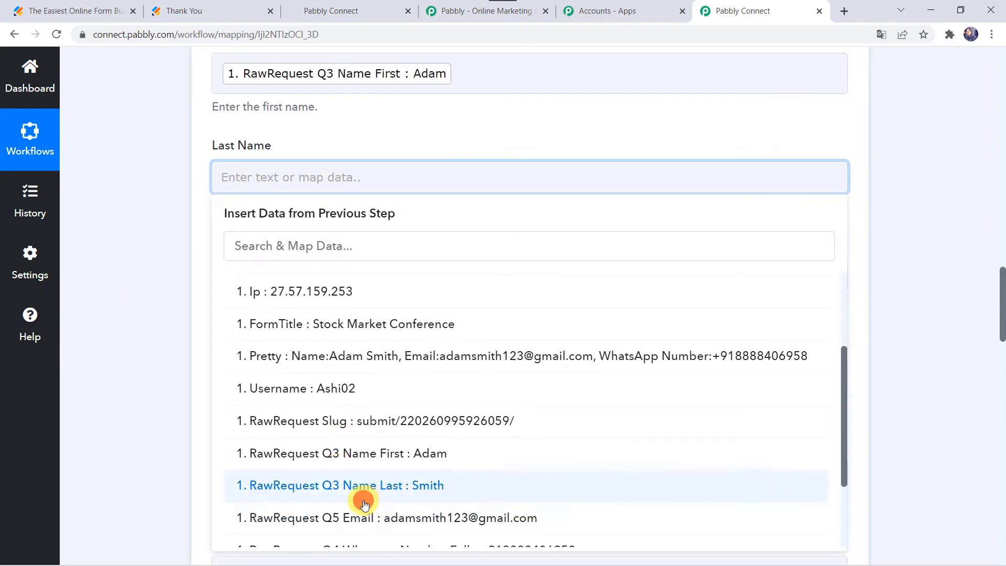
left_click(90, 360)
Fill Full Name with the submitted first name followed by the last name.
scroll(90, 361, "down", 3)
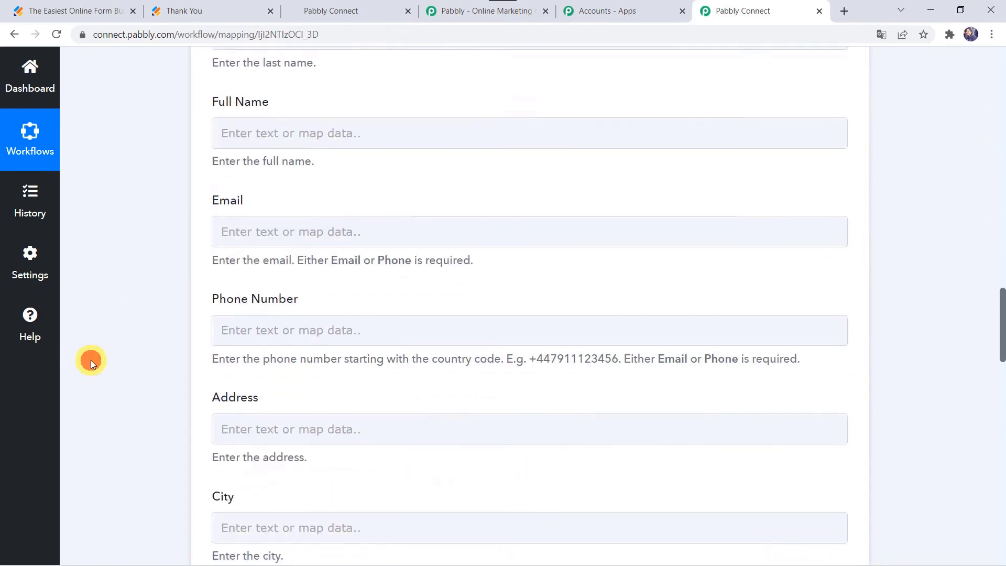
left_click(236, 132)
left_click(346, 239)
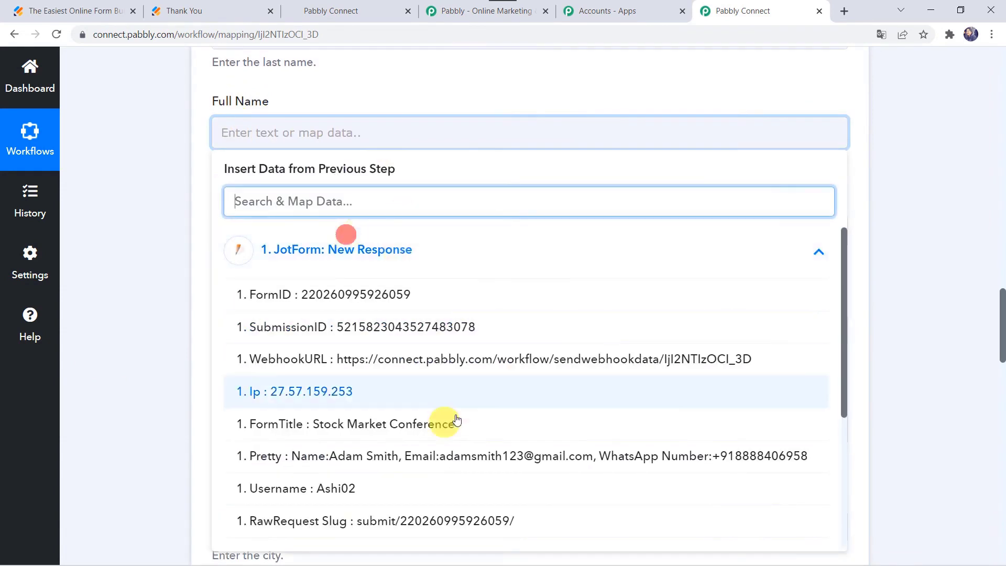
scroll(398, 409, "down", 2)
left_click(390, 448)
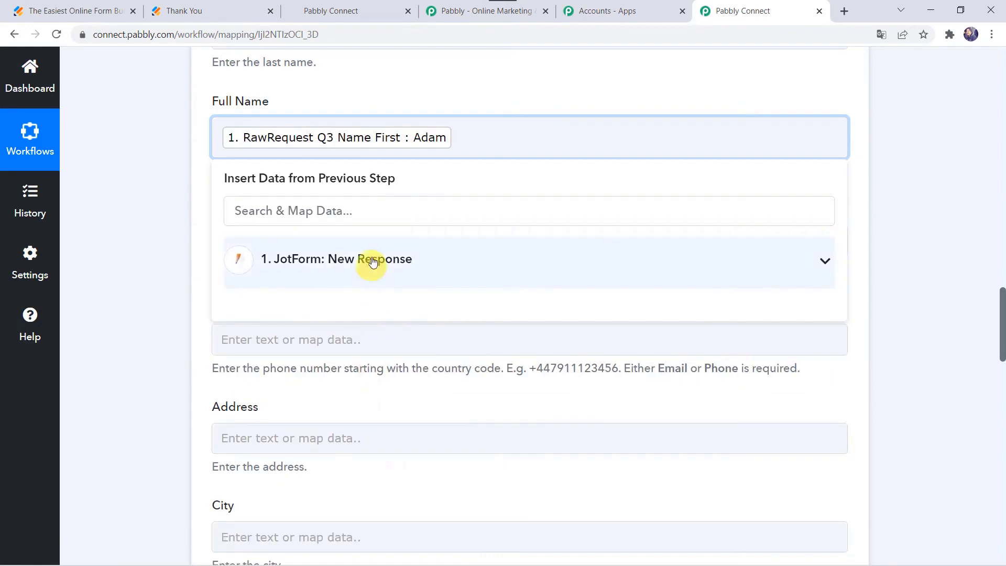
left_click(375, 260)
scroll(379, 485, "down", 4)
left_click(403, 438)
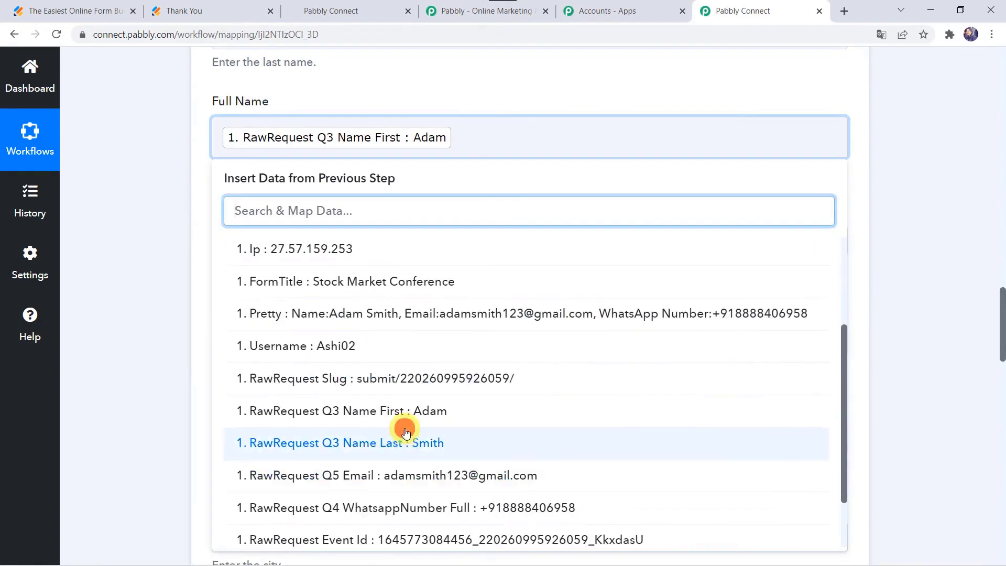
left_click(180, 347)
Map the submitted email from the JotForm response into the Email field.
scroll(180, 347, "down", 2)
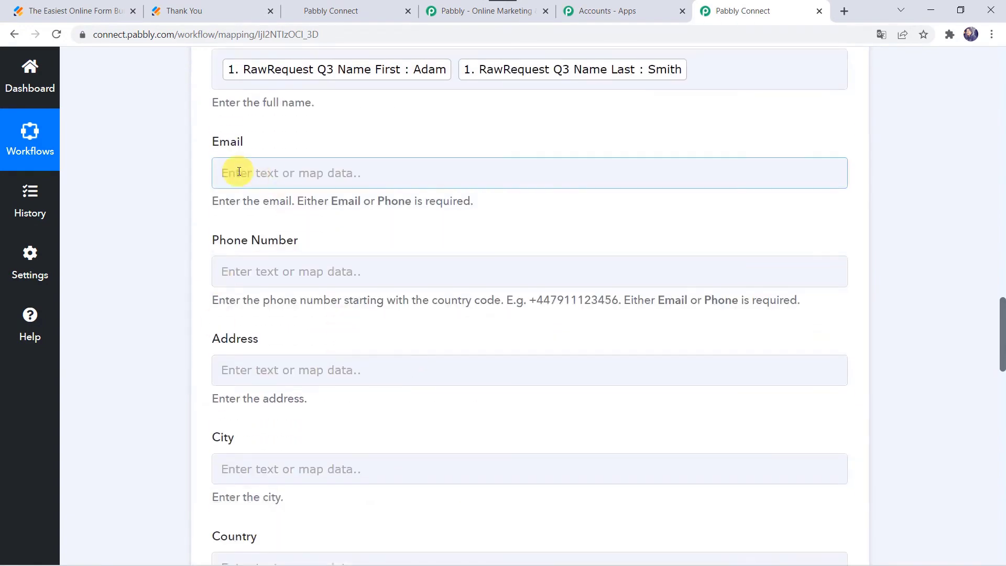
left_click(237, 172)
left_click(308, 288)
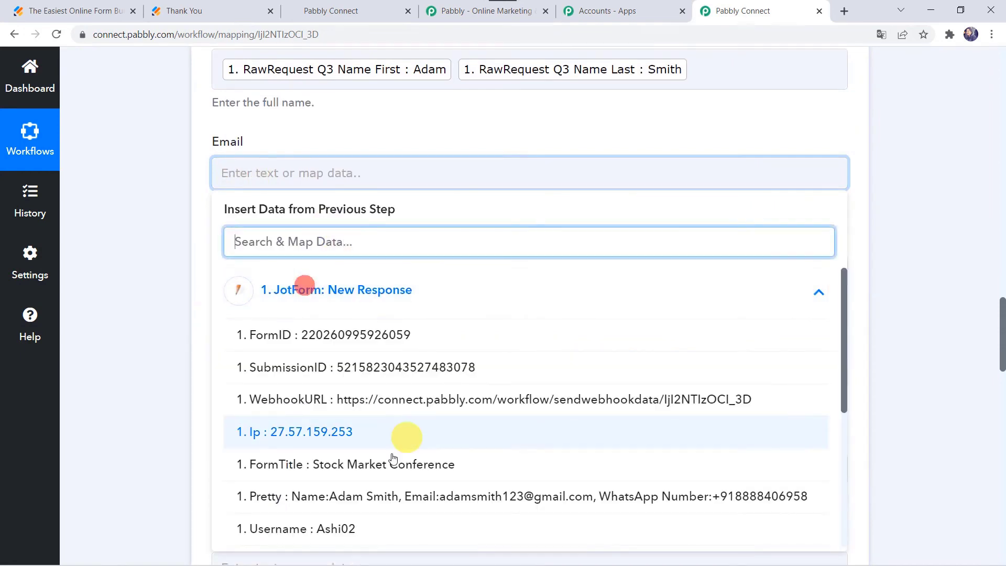
scroll(354, 480, "down", 2)
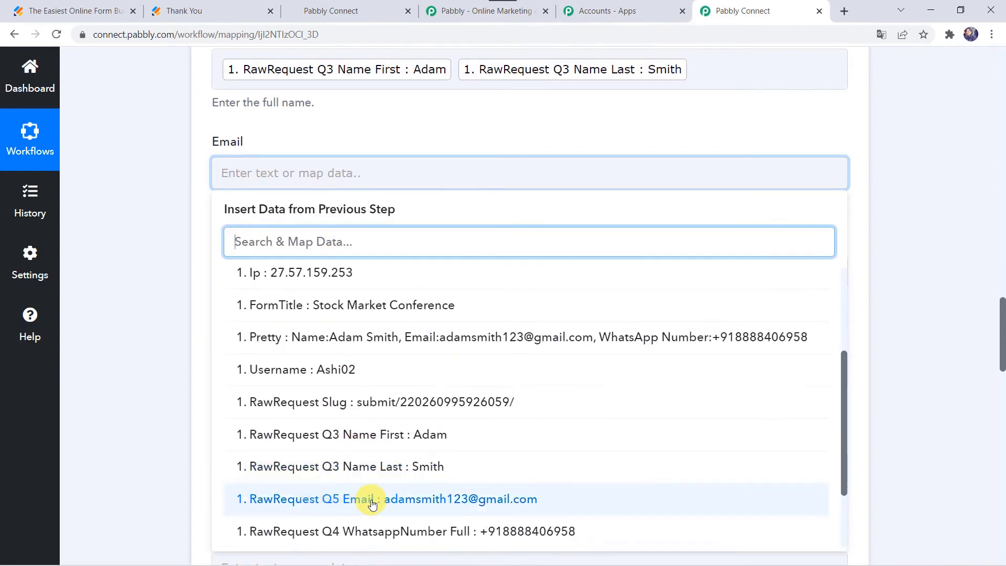
left_click(369, 501)
left_click(160, 310)
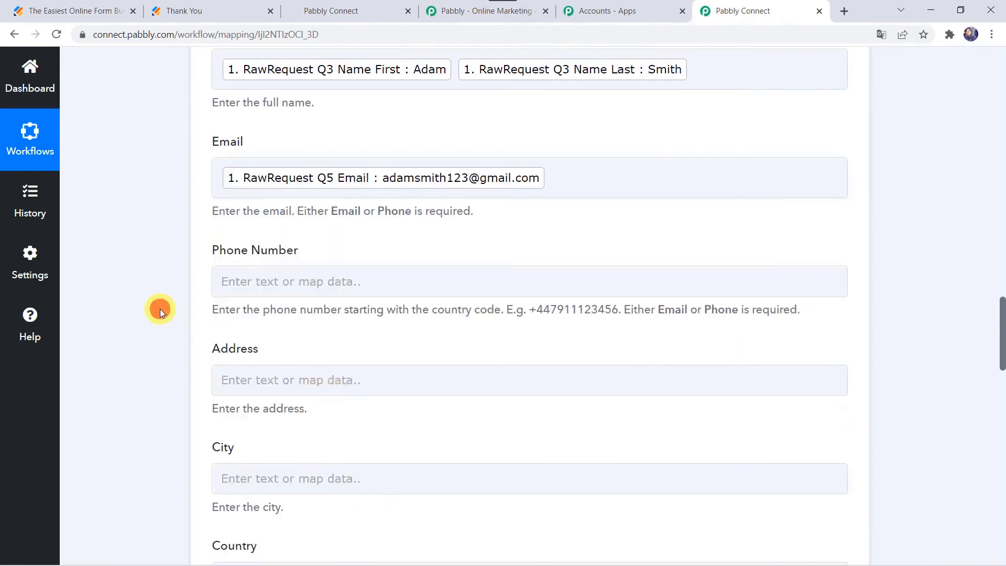
Search the response fields for '+' and map the WhatsApp number into Phone Number.
left_click(224, 269)
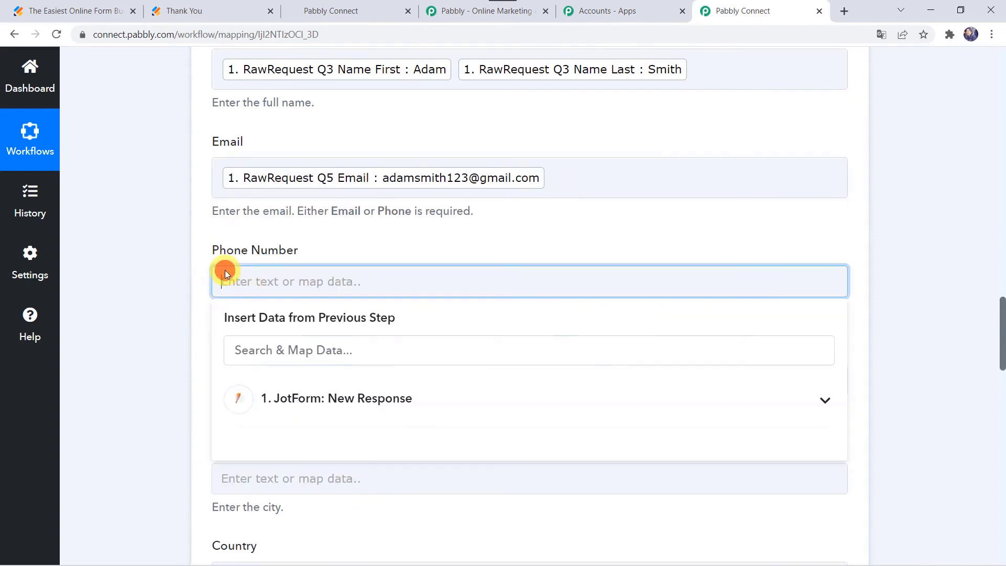
left_click(300, 401)
type("+")
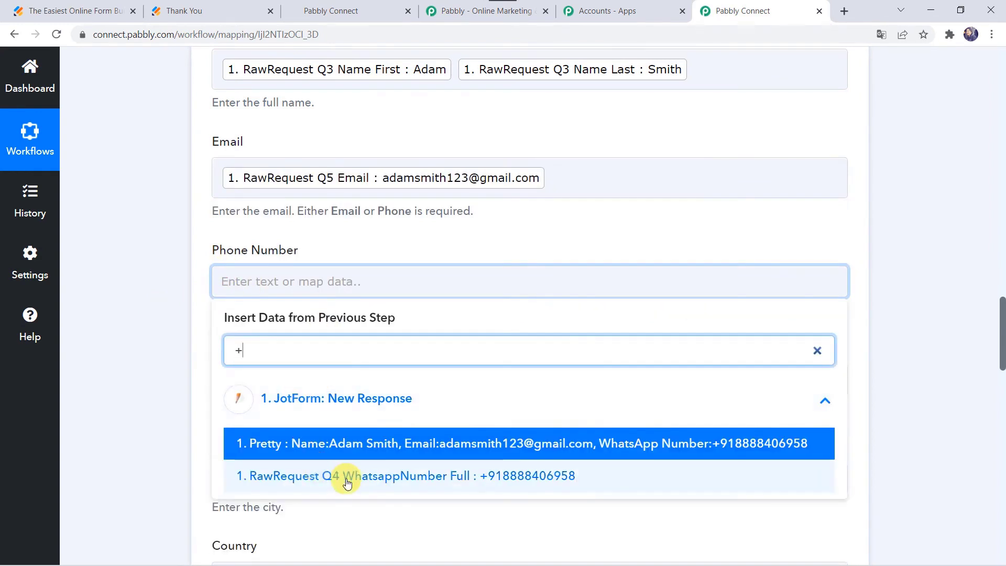
left_click(344, 476)
left_click(129, 321)
scroll(129, 319, "down", 3)
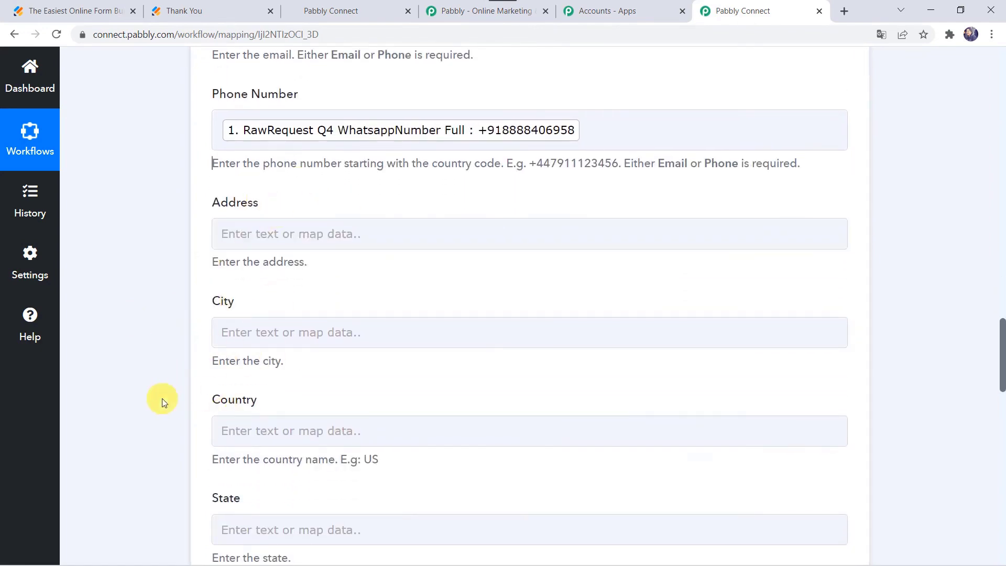
scroll(162, 399, "down", 8)
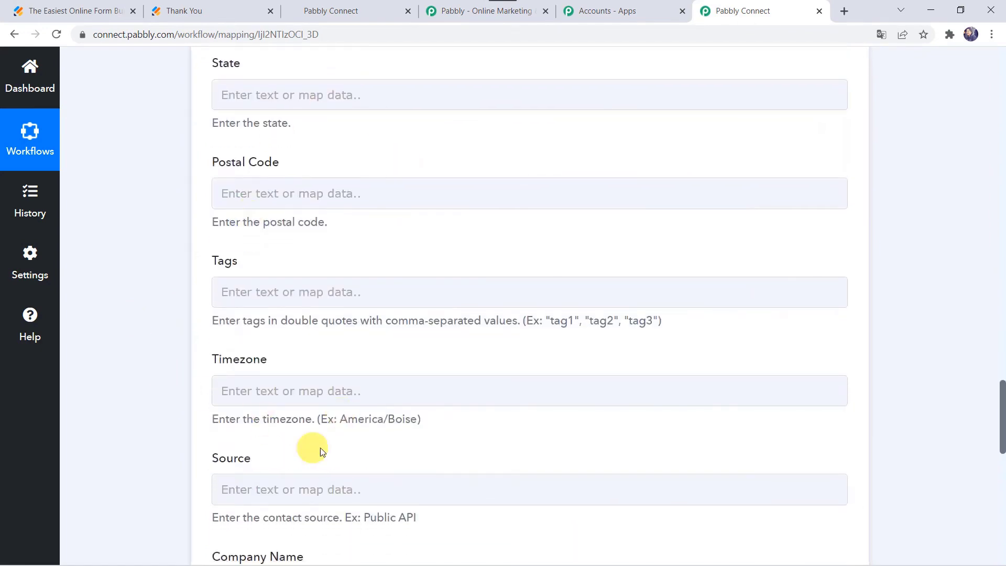
scroll(196, 464, "down", 5)
scroll(196, 464, "down", 5)
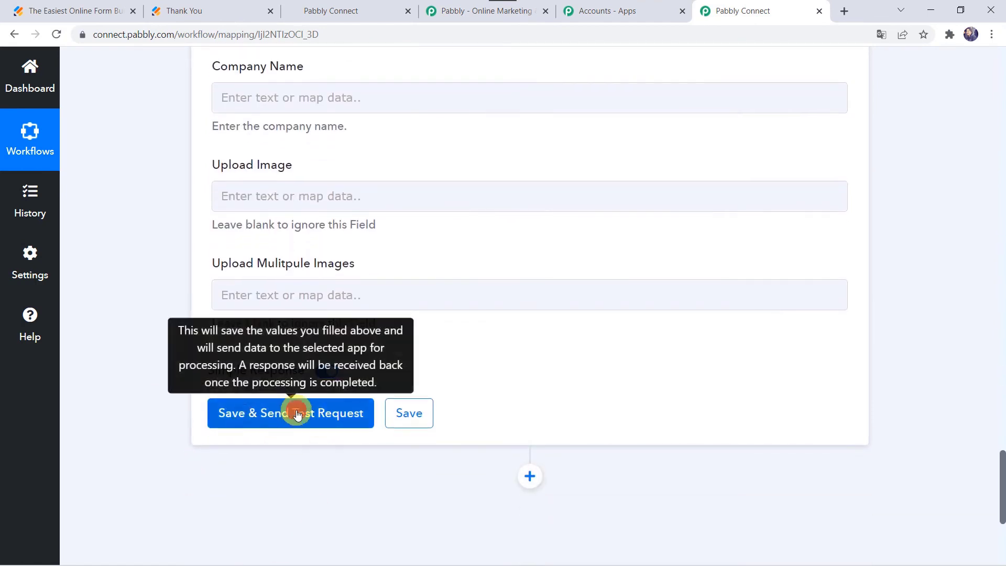
Save the mapping and send a test request, reviewing the created contact's returned ID and details.
left_click(296, 414)
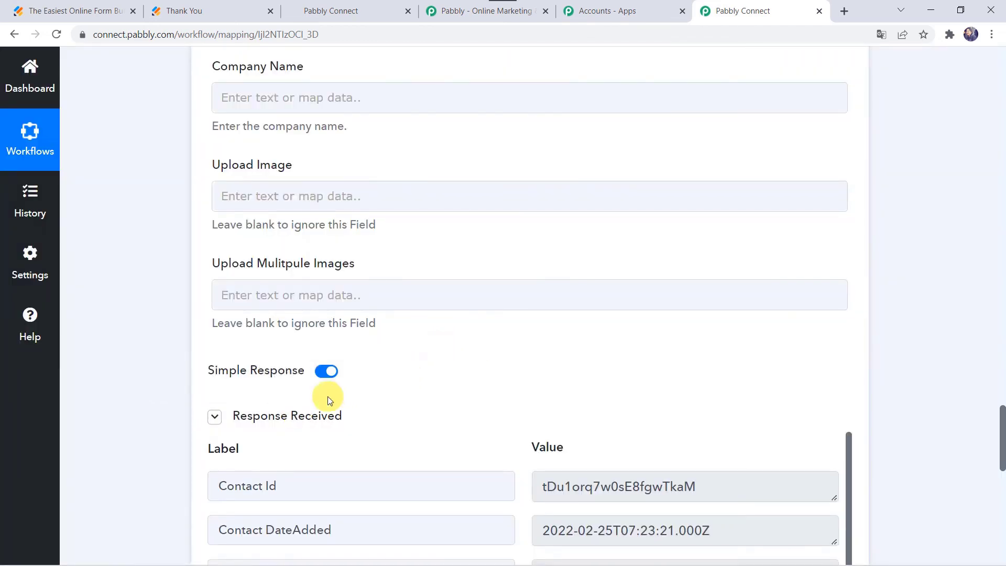
scroll(482, 450, "down", 3)
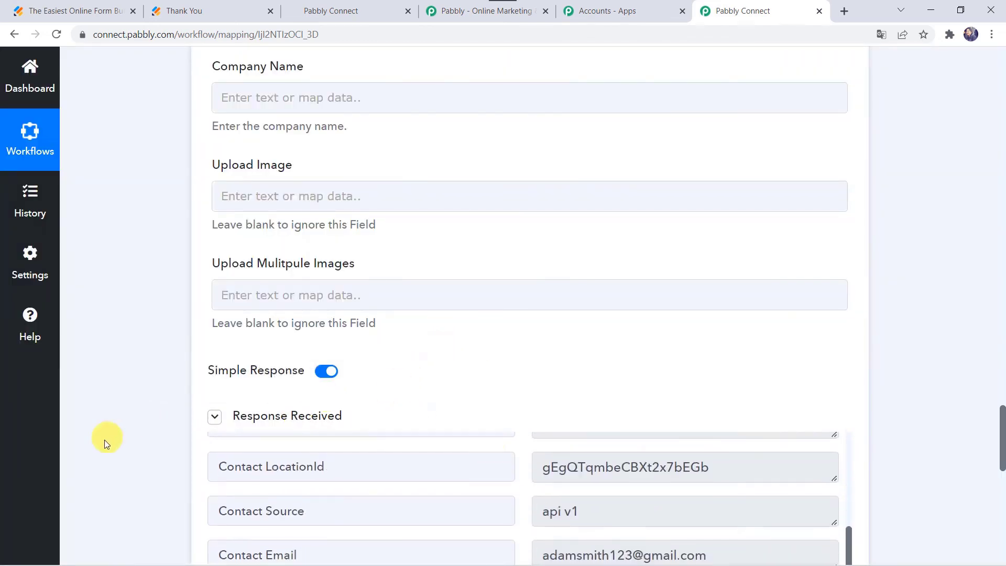
scroll(101, 444, "down", 3)
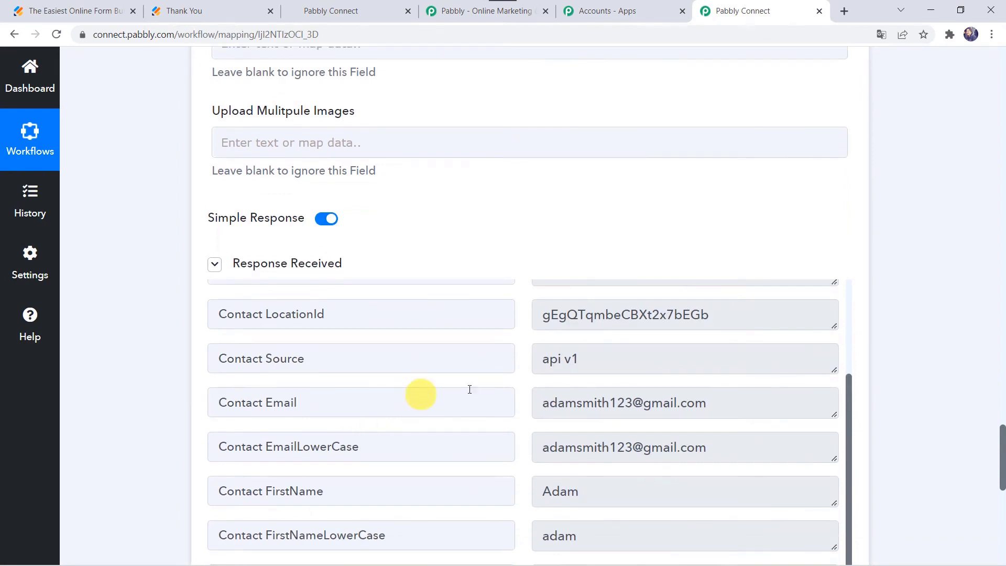
left_click(357, 8)
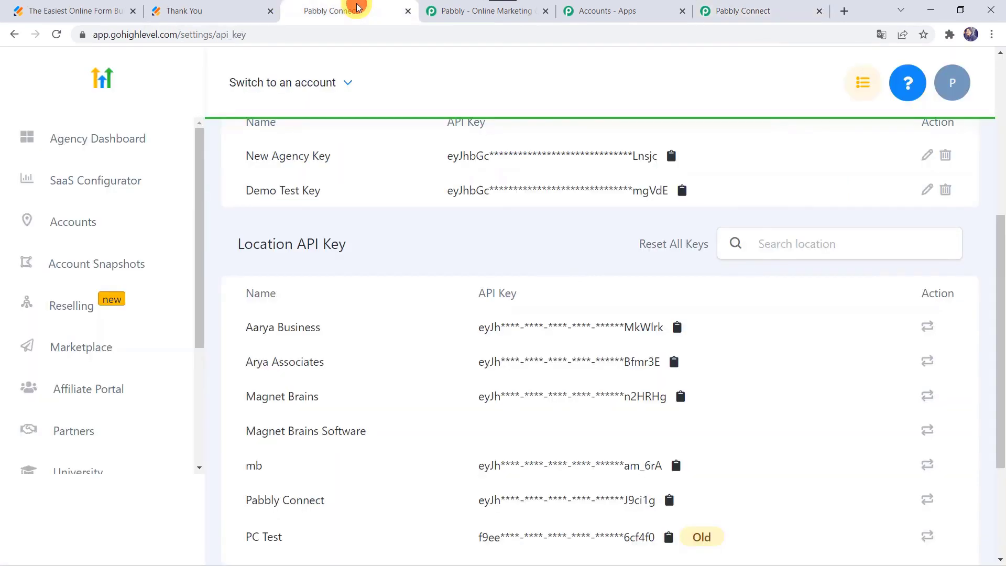
Switch into the Arya Associates account and check its Contacts list for the test contact.
left_click(154, 140)
left_click(313, 86)
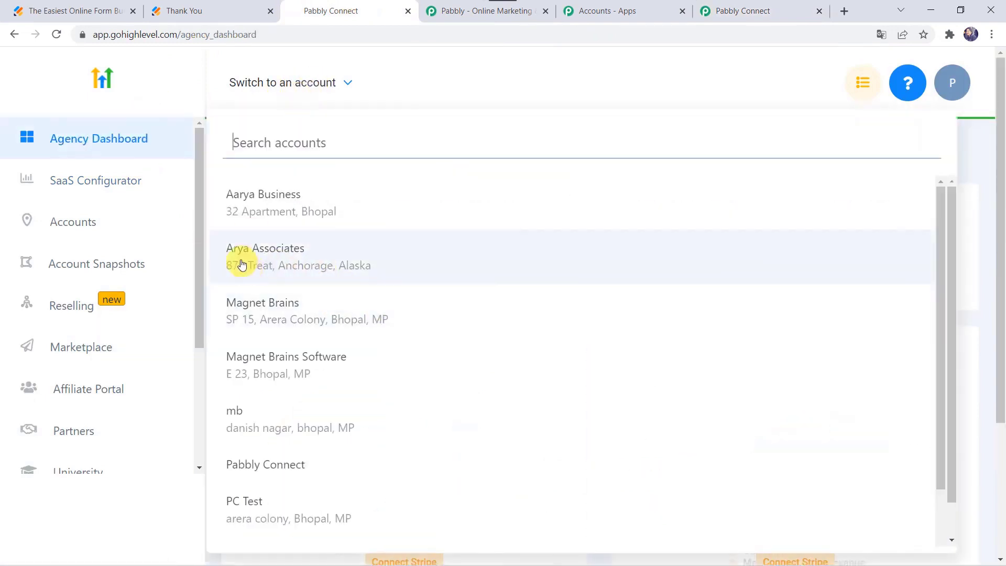
left_click(313, 250)
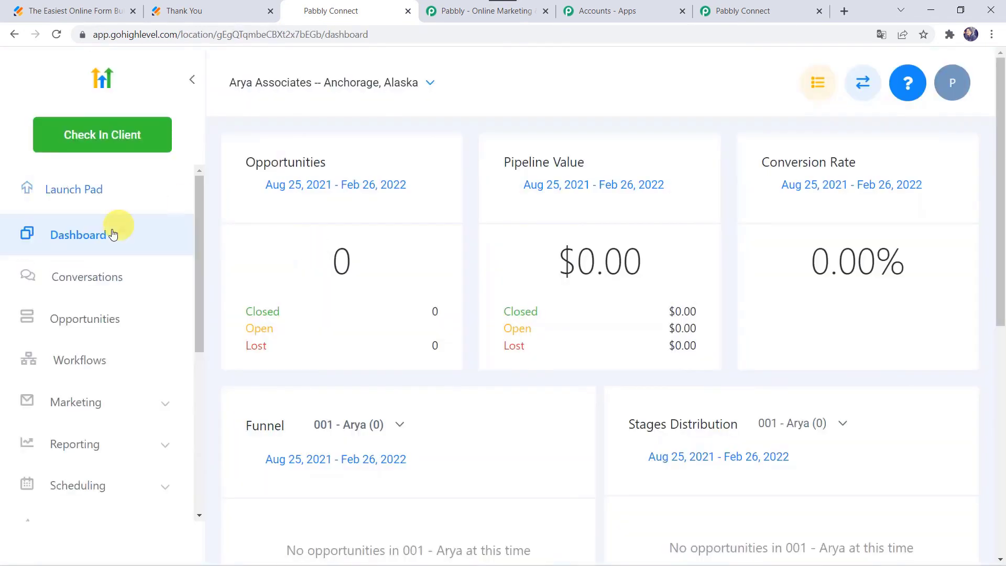
scroll(74, 352, "down", 4)
scroll(74, 353, "down", 1)
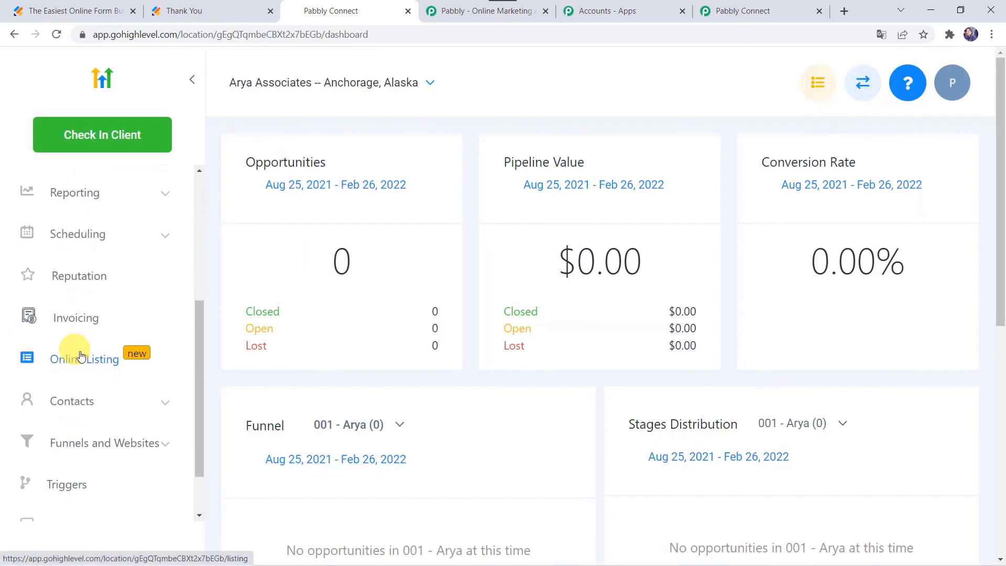
left_click(77, 411)
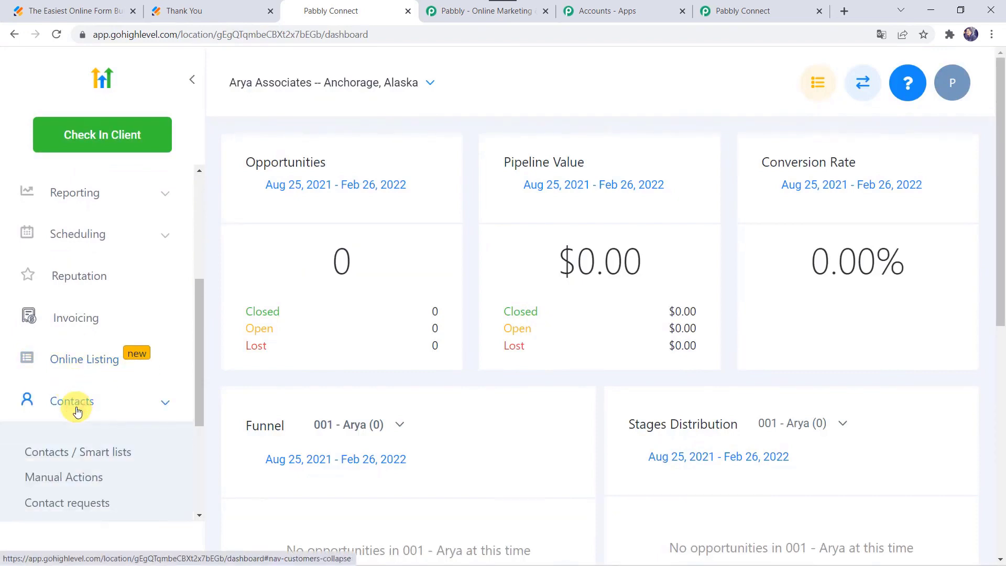
left_click(104, 454)
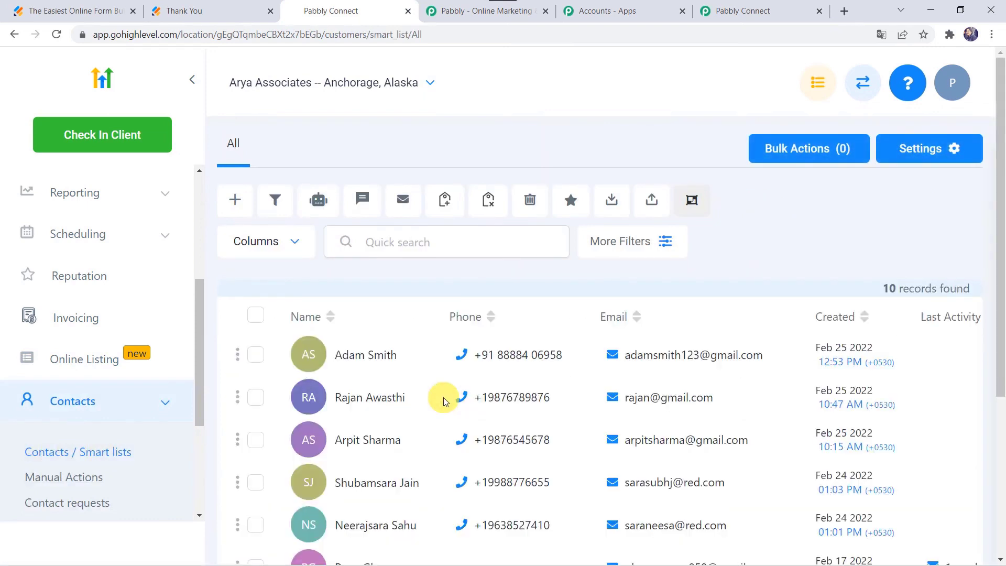
scroll(443, 399, "down", 2)
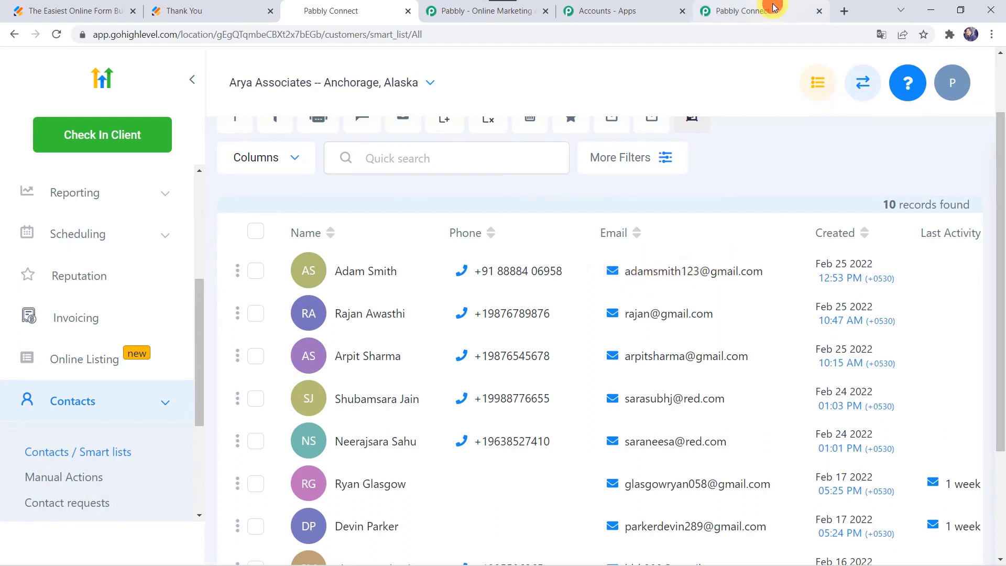
left_click(745, 10)
scroll(181, 439, "down", 4)
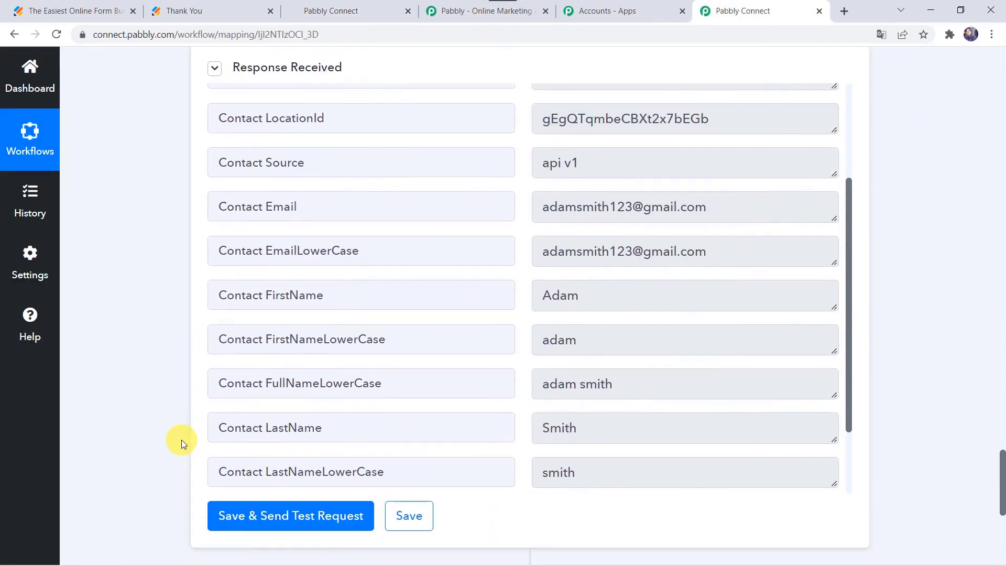
Save the HighLevel contact step and dismiss the Data Saved Successfully confirmation.
left_click(417, 521)
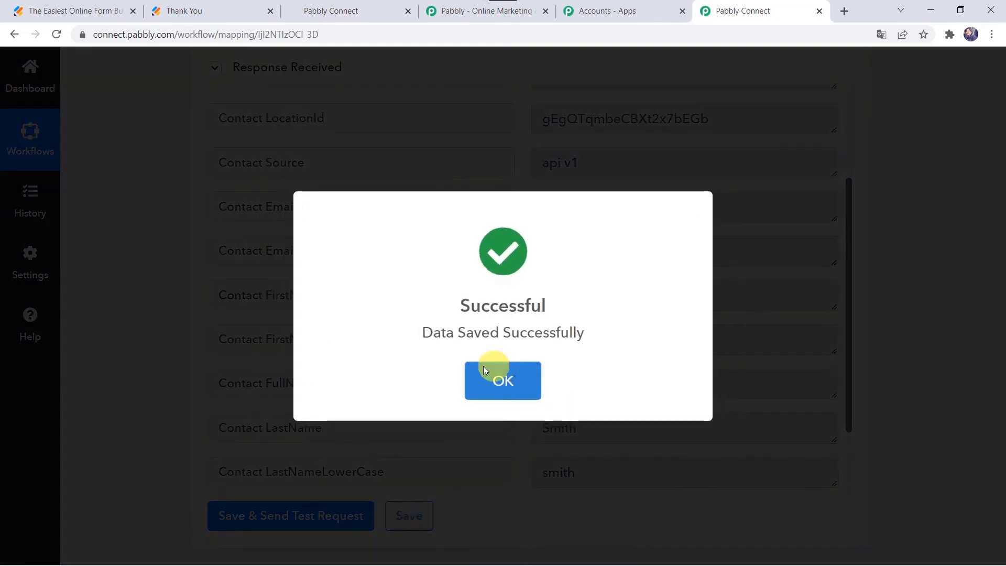
left_click(487, 369)
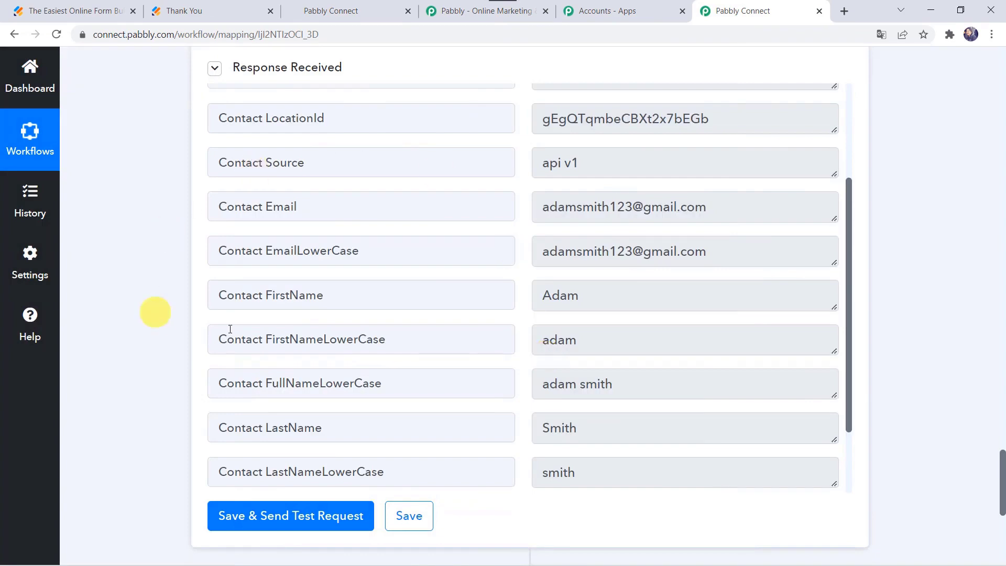
scroll(177, 262, "up", 8)
scroll(177, 262, "up", 5)
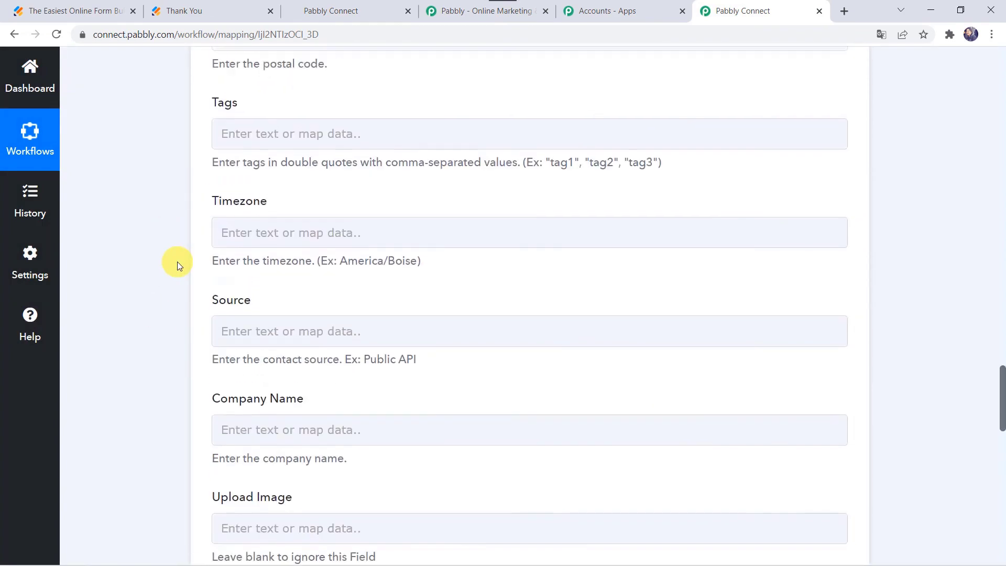
scroll(177, 262, "down", 10)
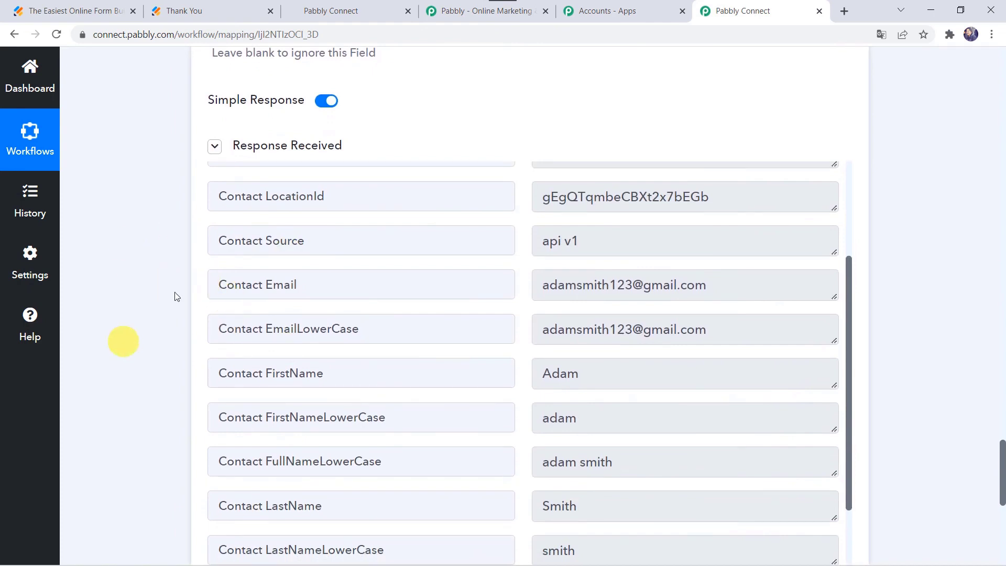
left_click(82, 8)
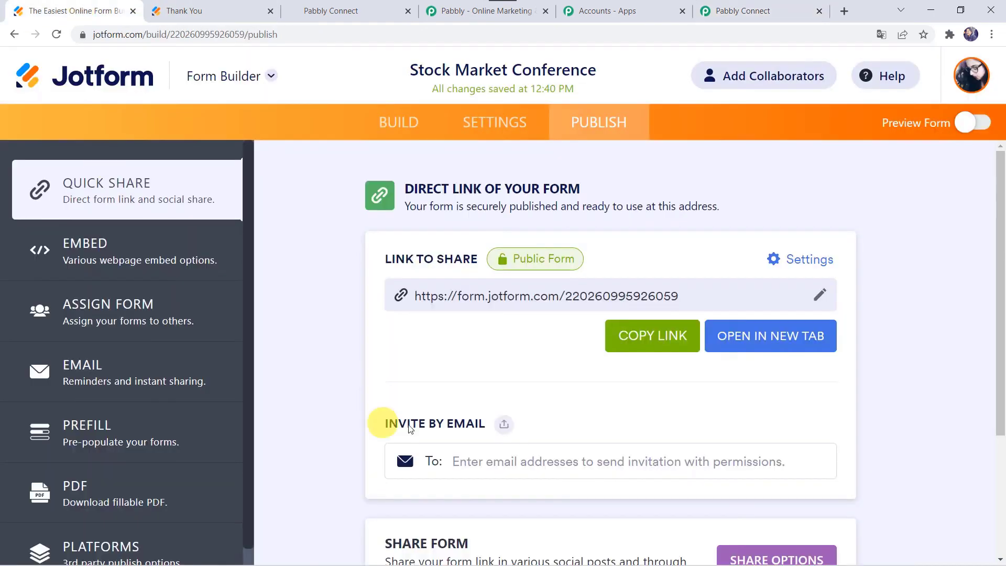
Fill the live form with a test respondent's name, email and WhatsApp number, then submit it.
left_click(757, 341)
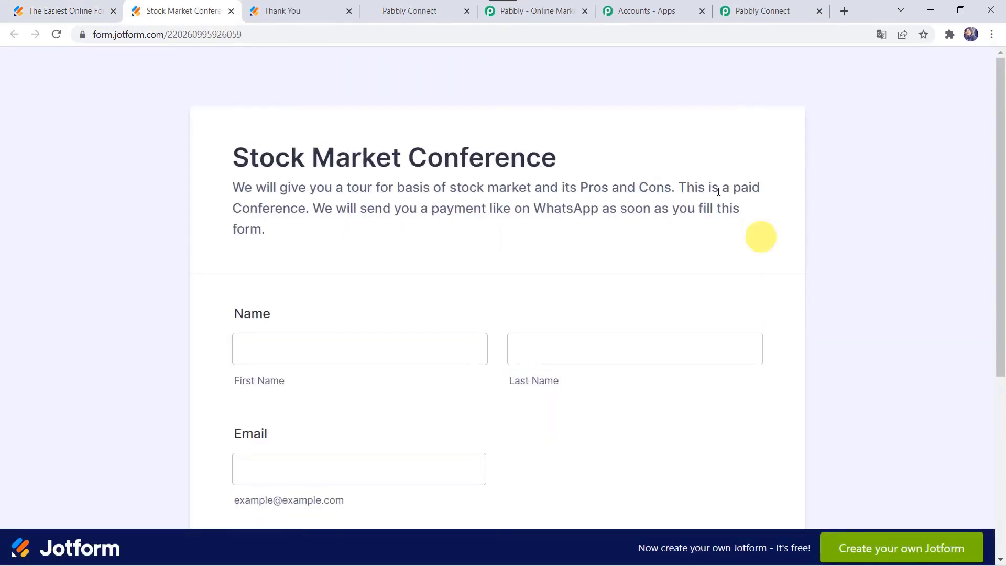
scroll(468, 273, "down", 2)
left_click(304, 205)
left_click(304, 205)
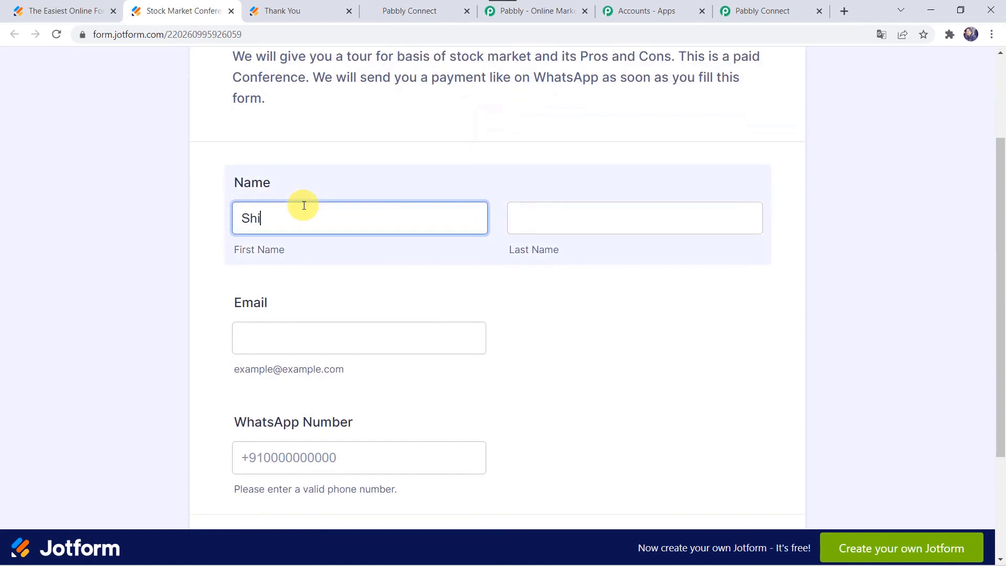
type("Shikha")
key("Tab")
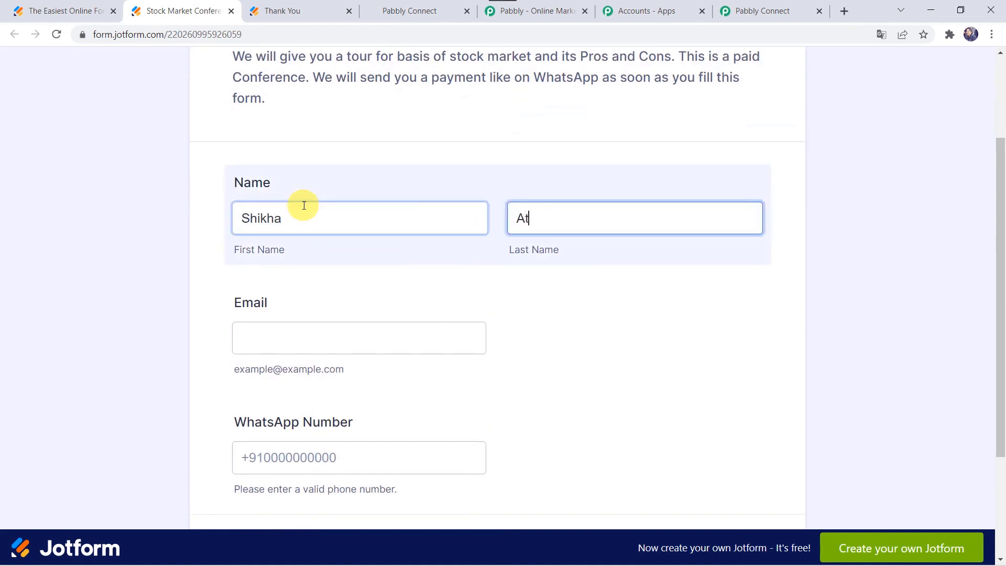
key("Tab")
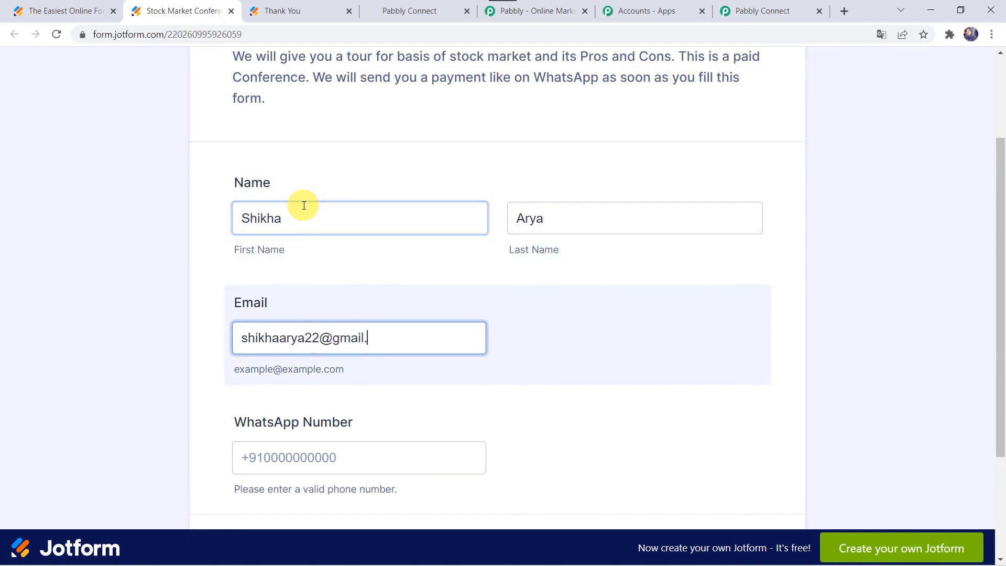
key("Tab")
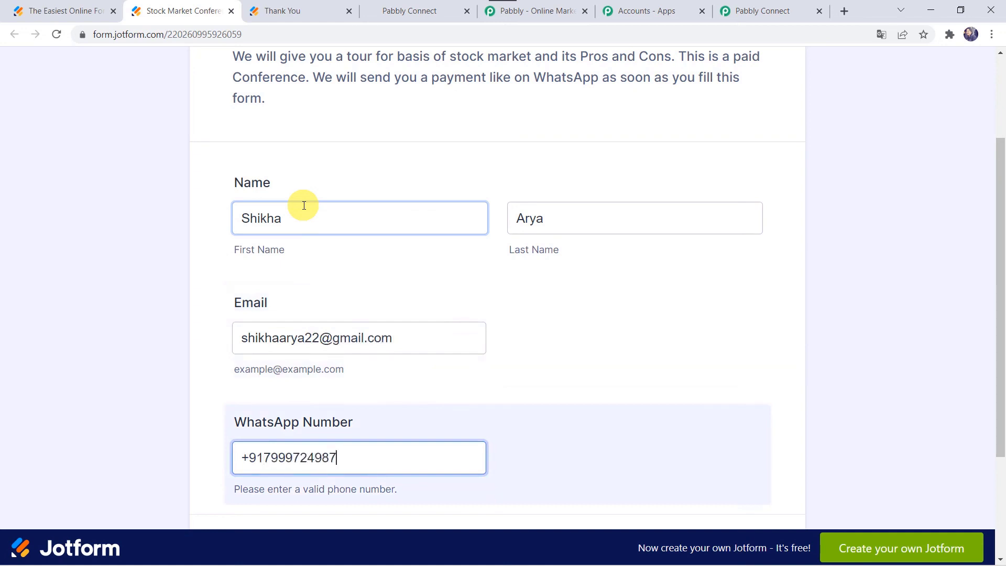
scroll(304, 205, "down", 3)
left_click(491, 418)
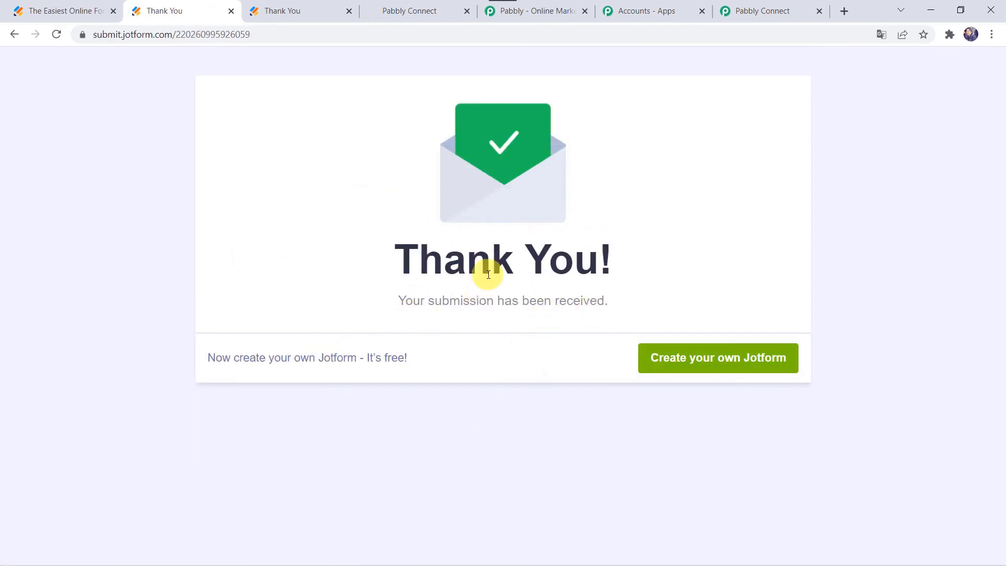
left_click(406, 13)
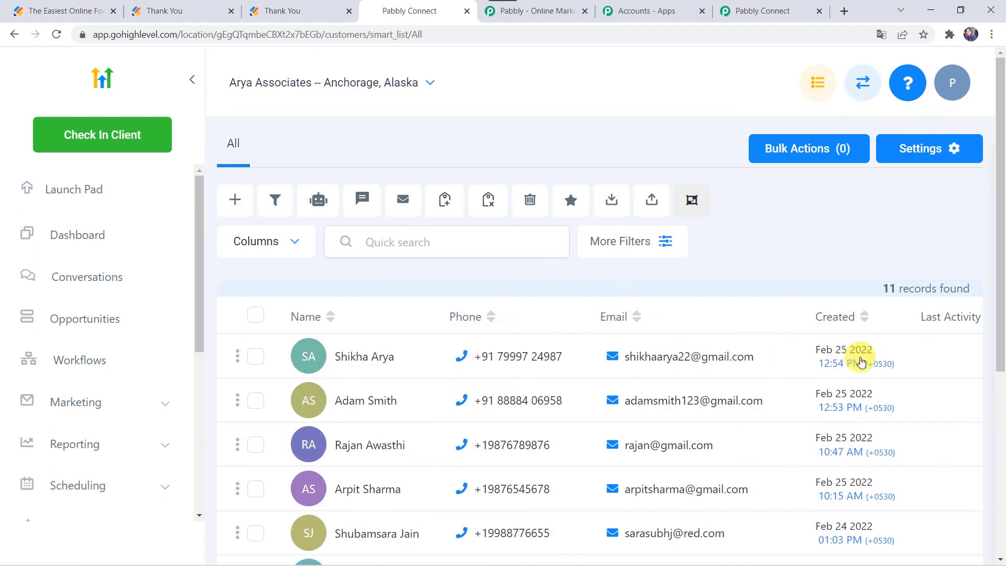
Collapse the HighLevel Create Contact action and the JotForm trigger in the Pabbly Connect workflow.
left_click(757, 12)
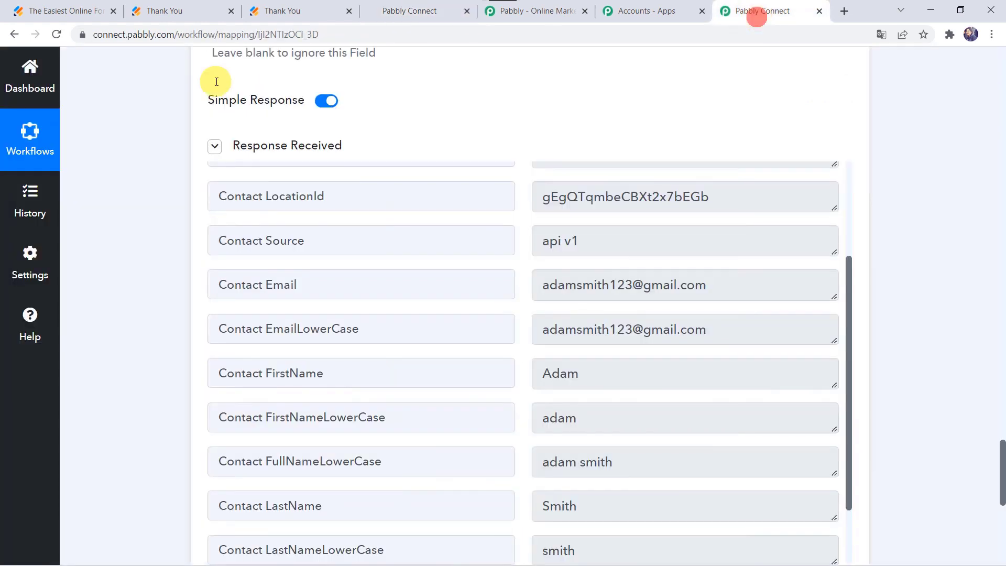
scroll(147, 165, "up", 20)
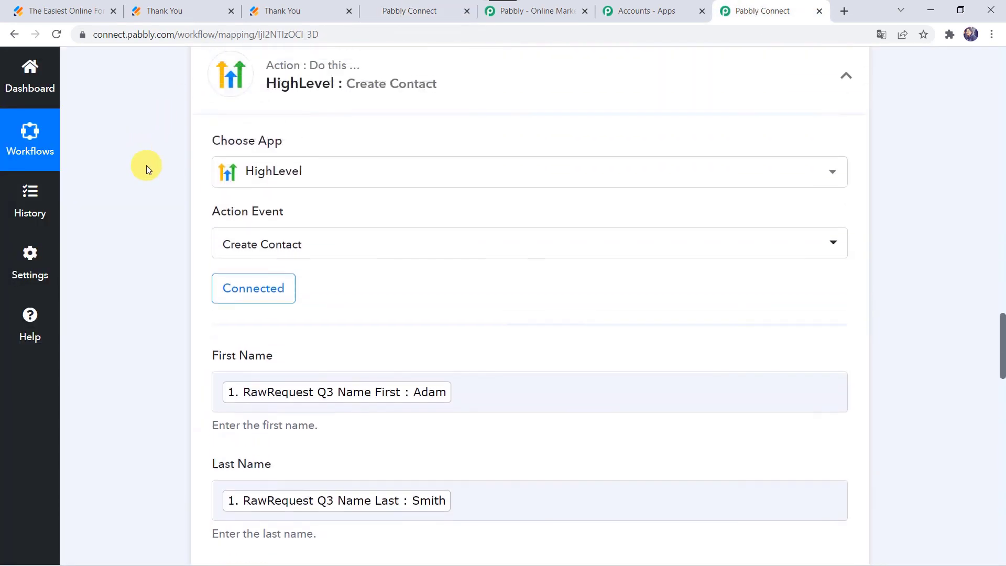
scroll(146, 165, "up", 3)
left_click(402, 224)
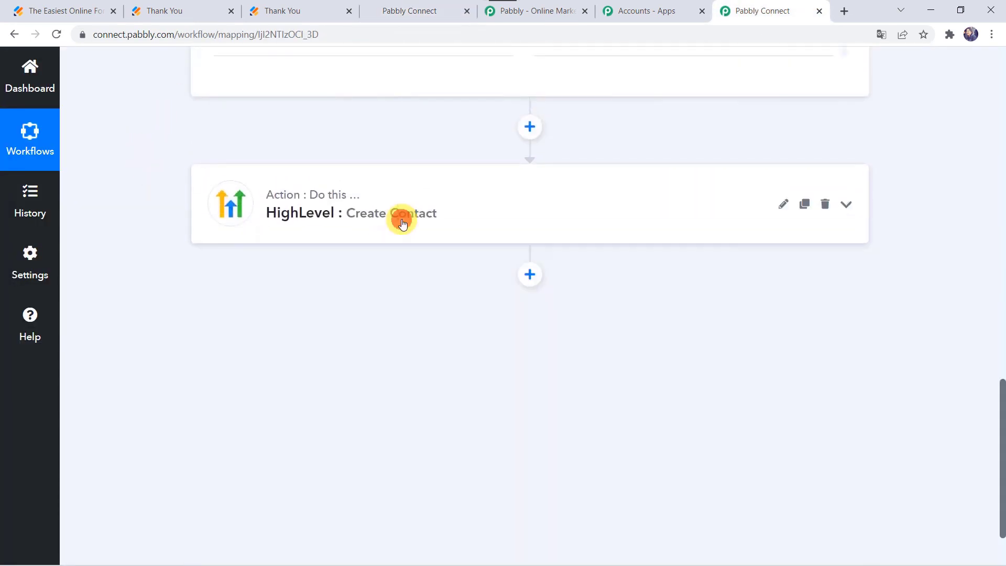
scroll(401, 218, "up", 10)
left_click(470, 303)
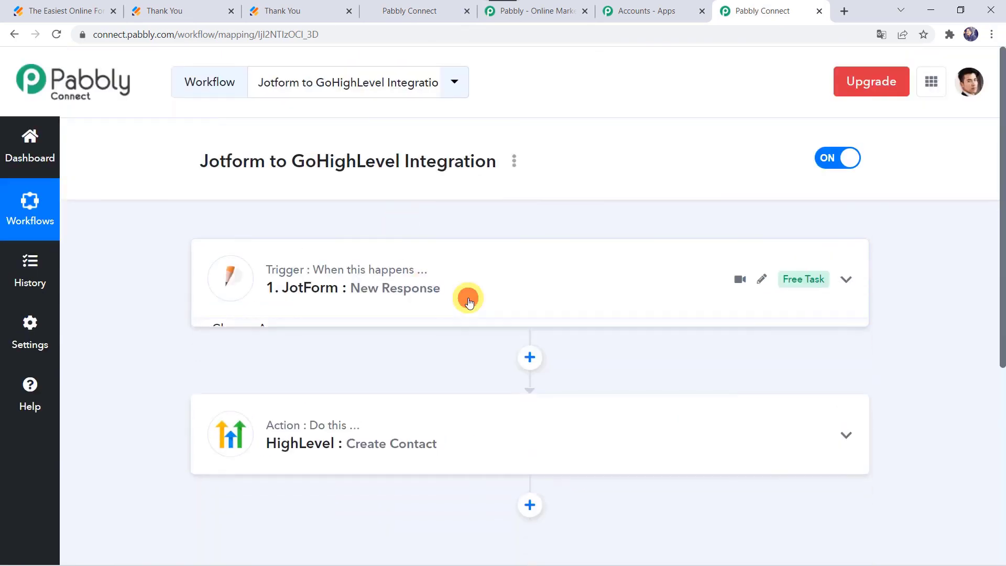
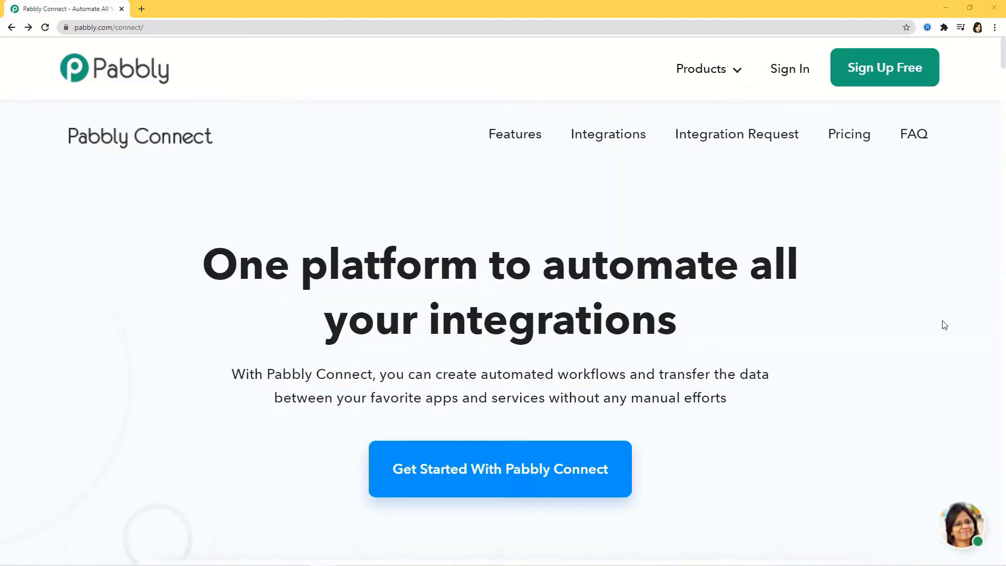
Sign in to Pabbly and open the Connect app dashboard.
left_click(789, 73)
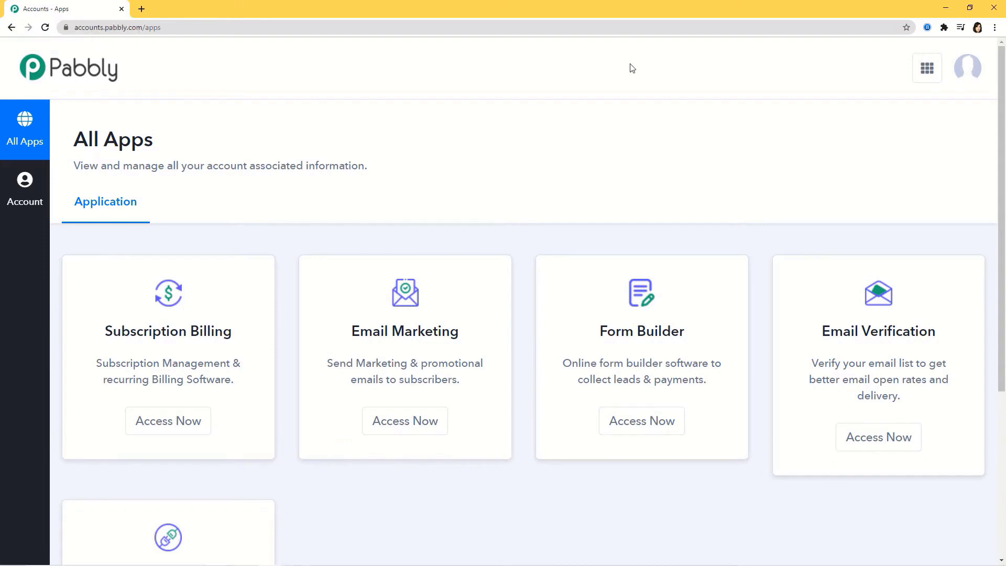
scroll(631, 84, "down", 5)
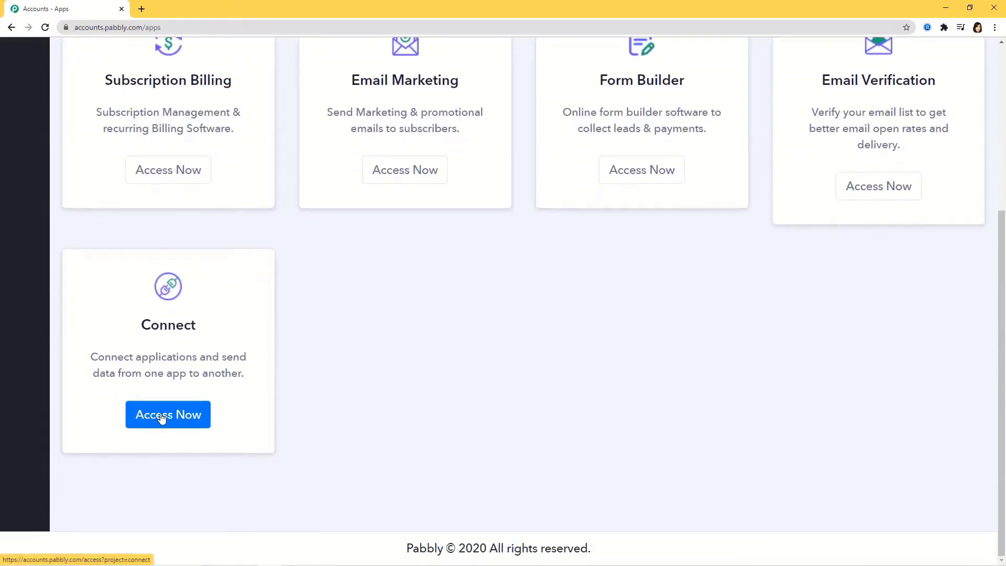
left_click(157, 415)
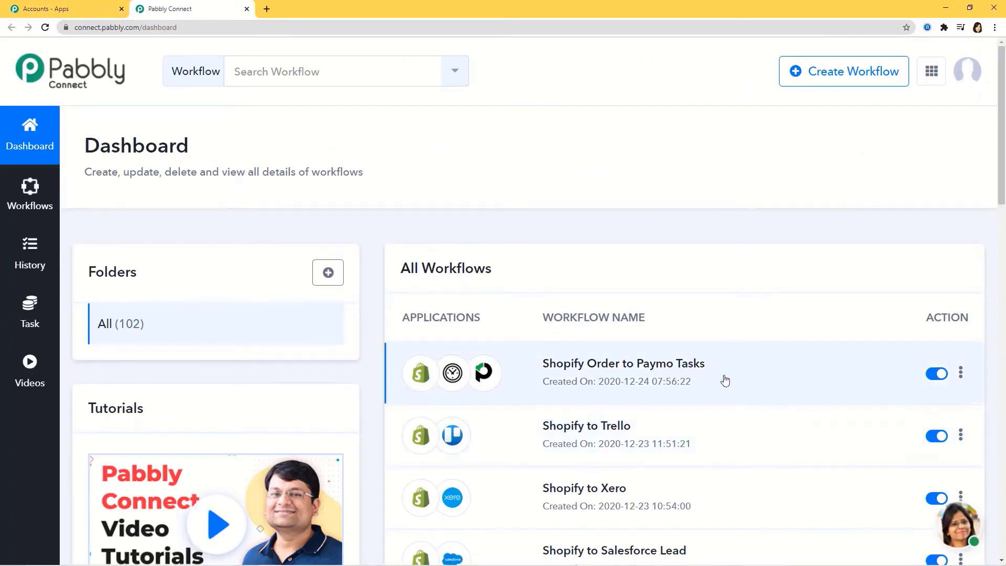
Start creating a new workflow from the Connect dashboard.
scroll(718, 388, "down", 3)
scroll(719, 388, "up", 3)
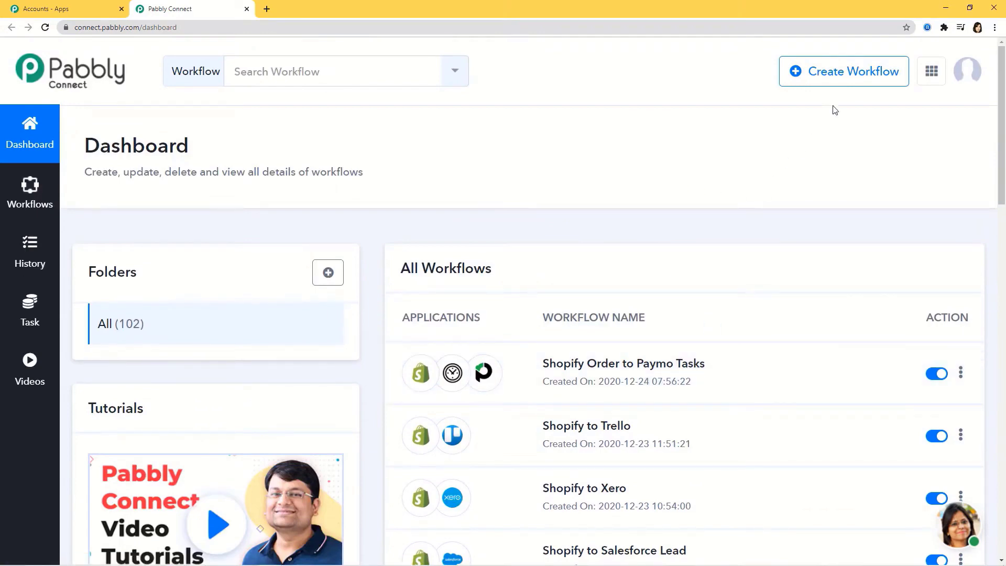
left_click(833, 73)
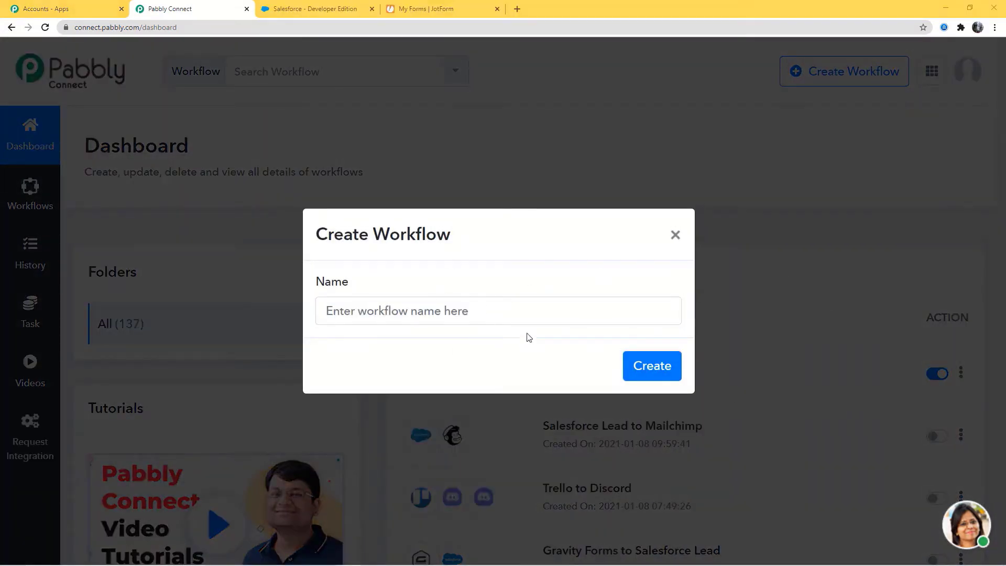
Create a workflow named 'JotForm to Salesforce Lead'.
left_click(489, 312)
type("Jo")
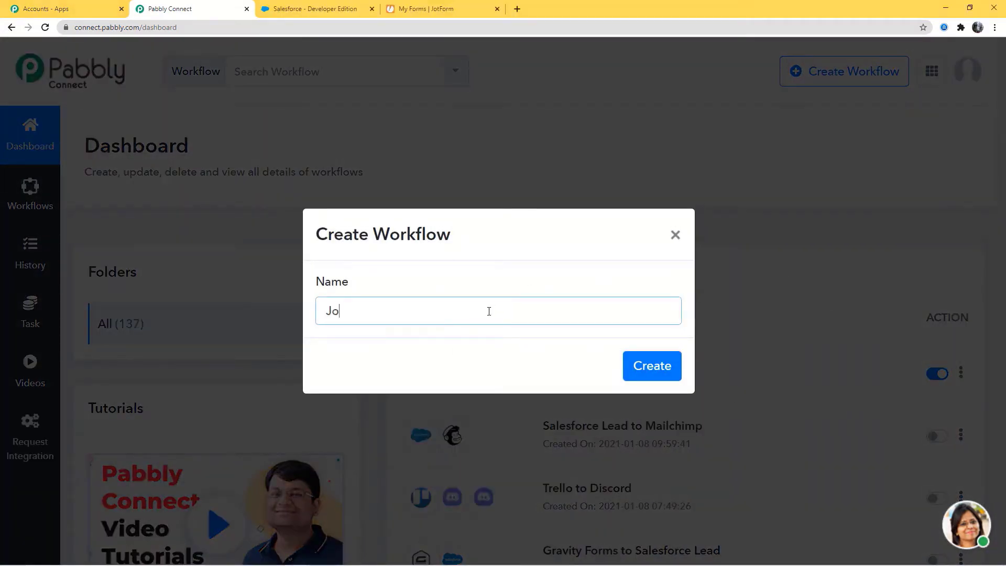
type("tForm to Salesforce Lead")
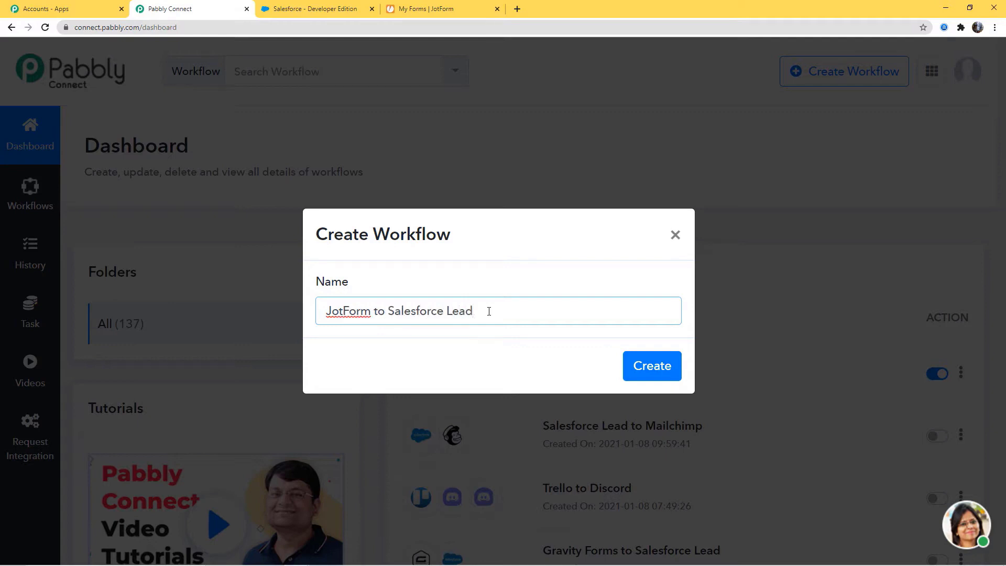
left_click(653, 366)
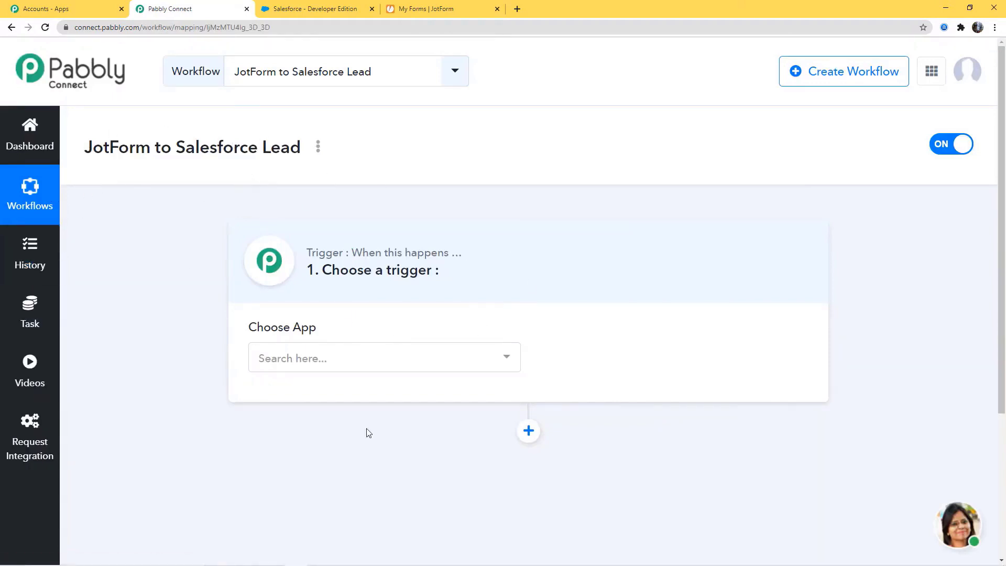
Set the workflow trigger to JotForm with the New Response event.
left_click(337, 358)
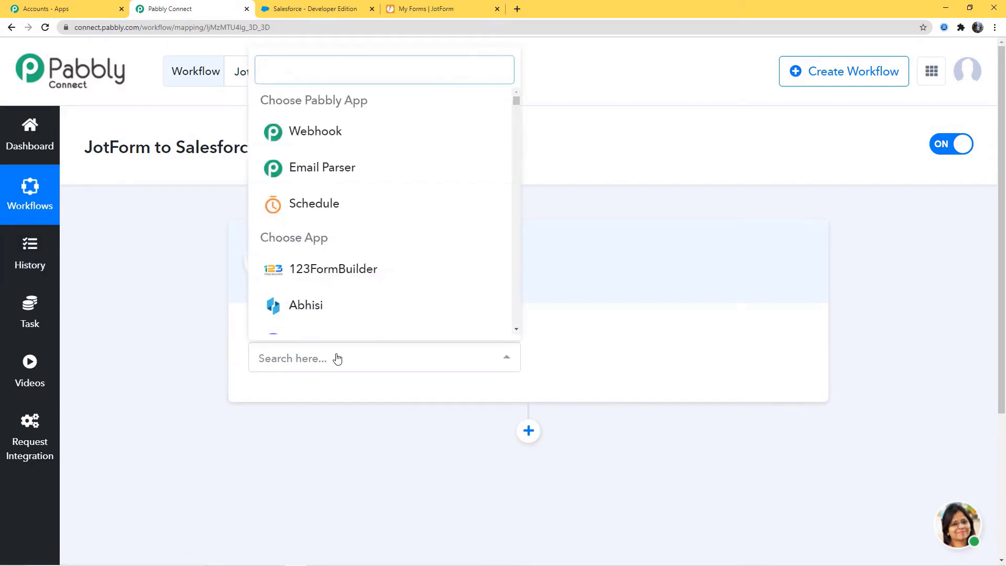
type("jotf")
left_click(339, 312)
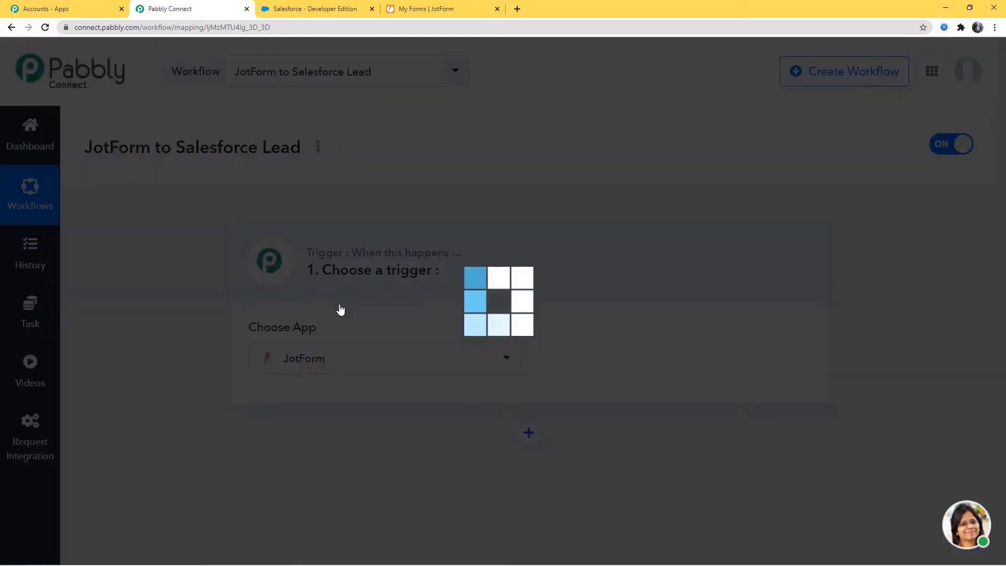
left_click(644, 356)
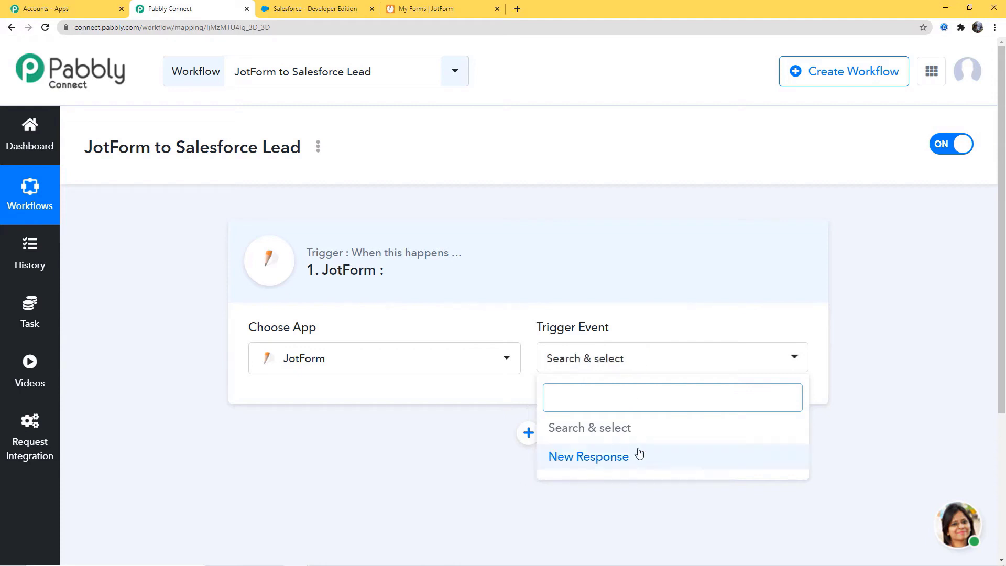
left_click(604, 457)
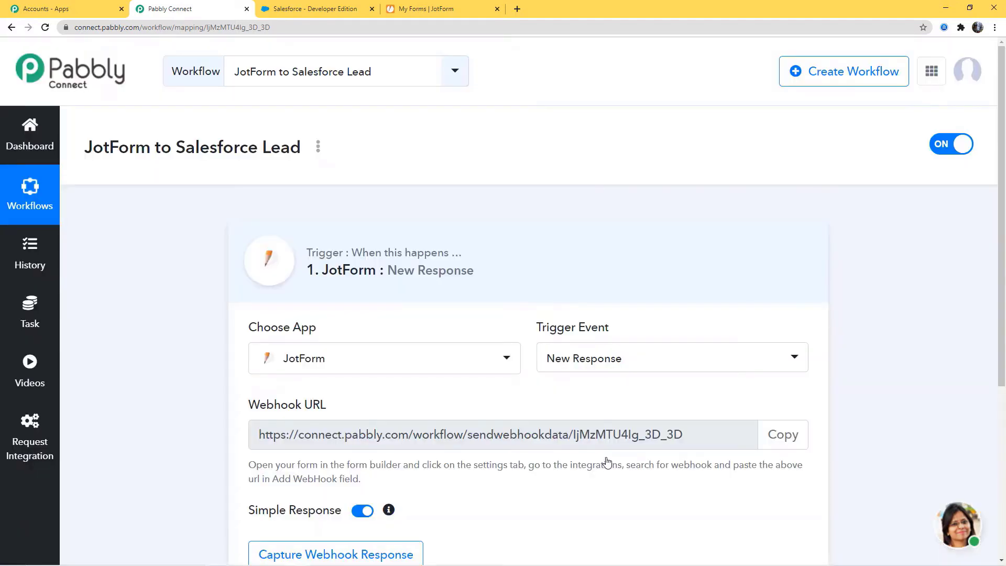
Review the trigger's webhook instructions and copy its webhook URL.
left_click_drag(536, 330, 609, 329)
left_click(592, 331)
left_click_drag(388, 270, 462, 272)
left_click(461, 273)
scroll(714, 303, "down", 3)
left_click_drag(244, 248, 327, 247)
left_click(190, 294)
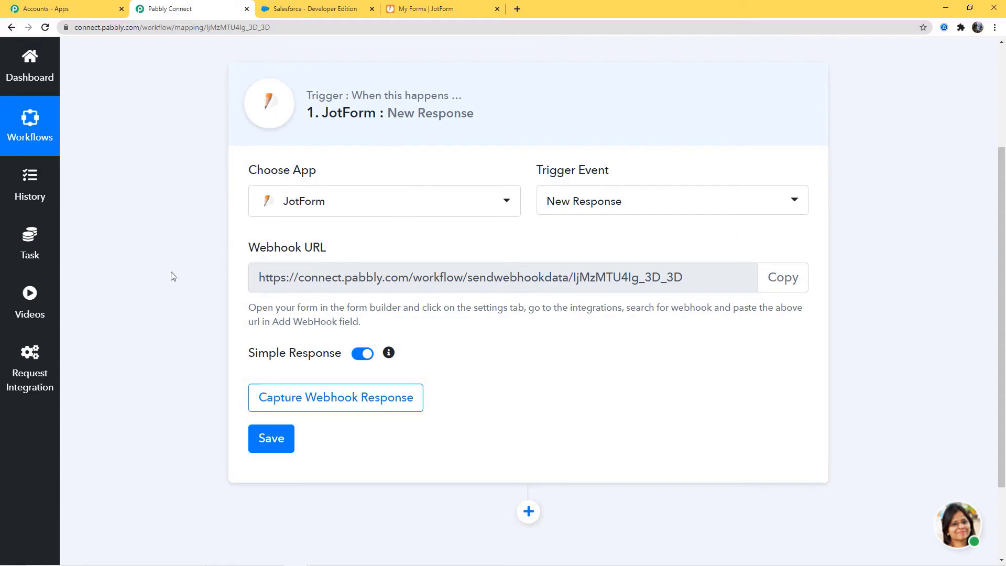
left_click_drag(398, 277, 733, 283)
left_click(733, 284)
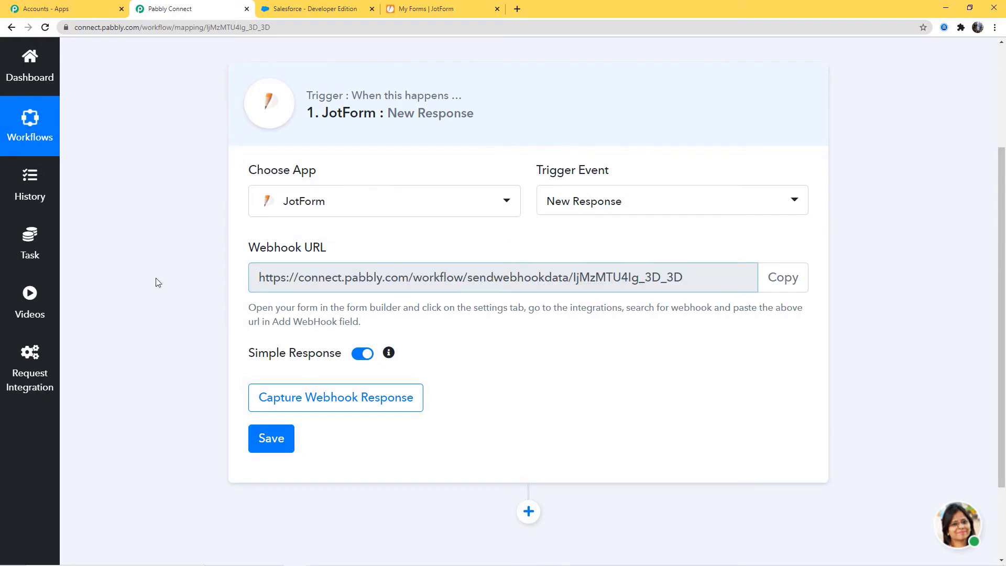
left_click_drag(249, 309, 388, 329)
left_click(345, 319)
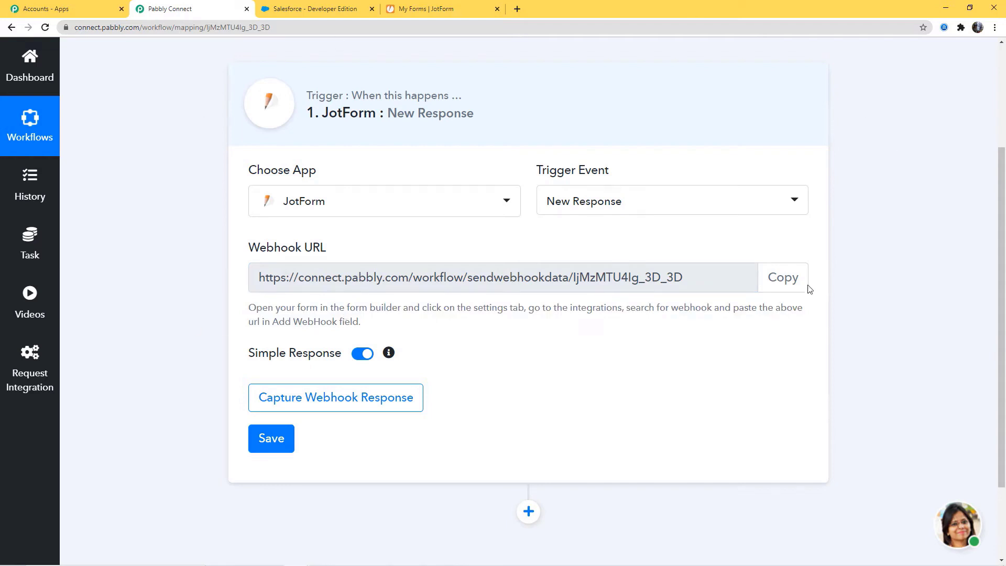
left_click(789, 280)
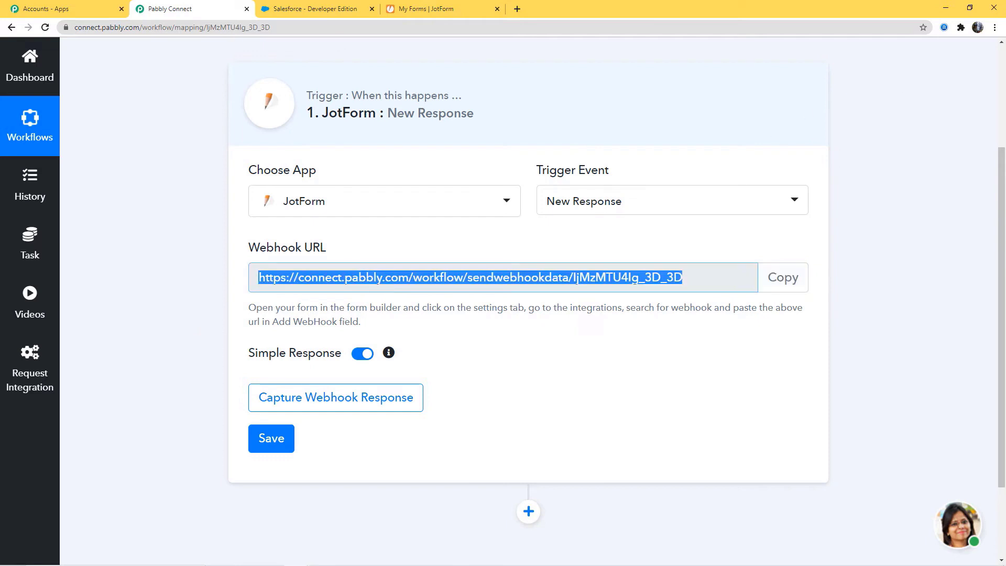
left_click(440, 11)
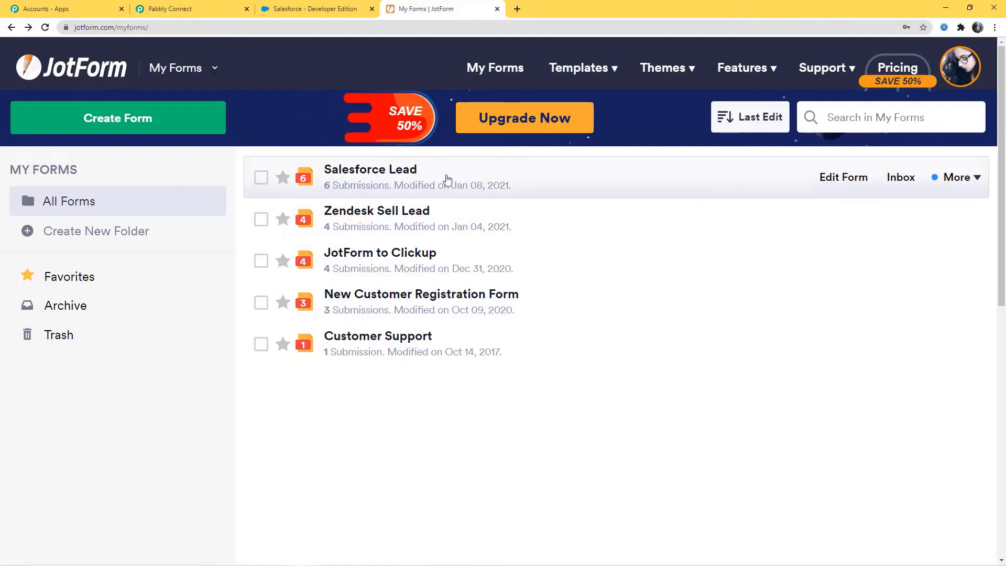
Edit the existing WebHooks integration in the Salesforce Lead form's settings, selecting the old URL.
left_click(973, 180)
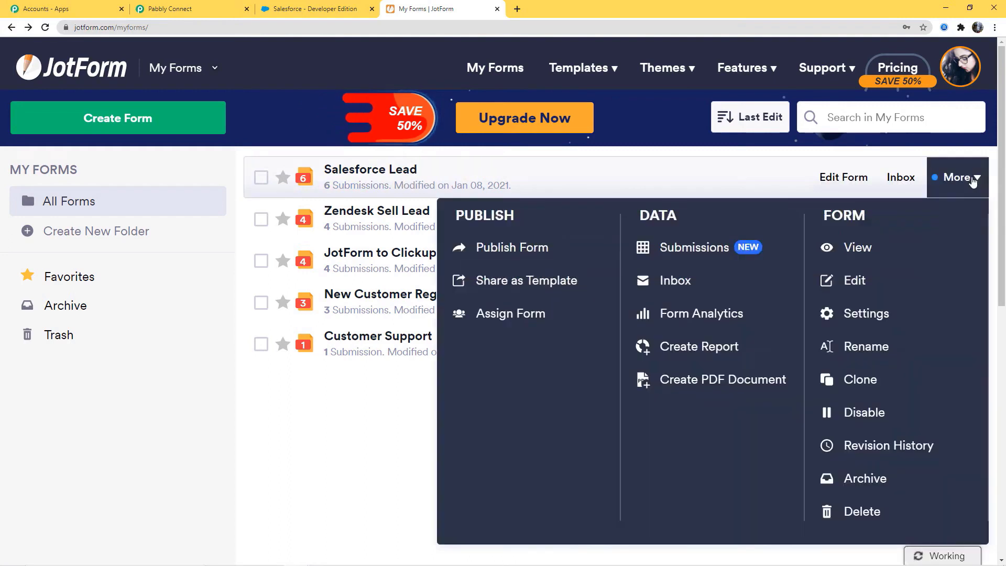
left_click(867, 314)
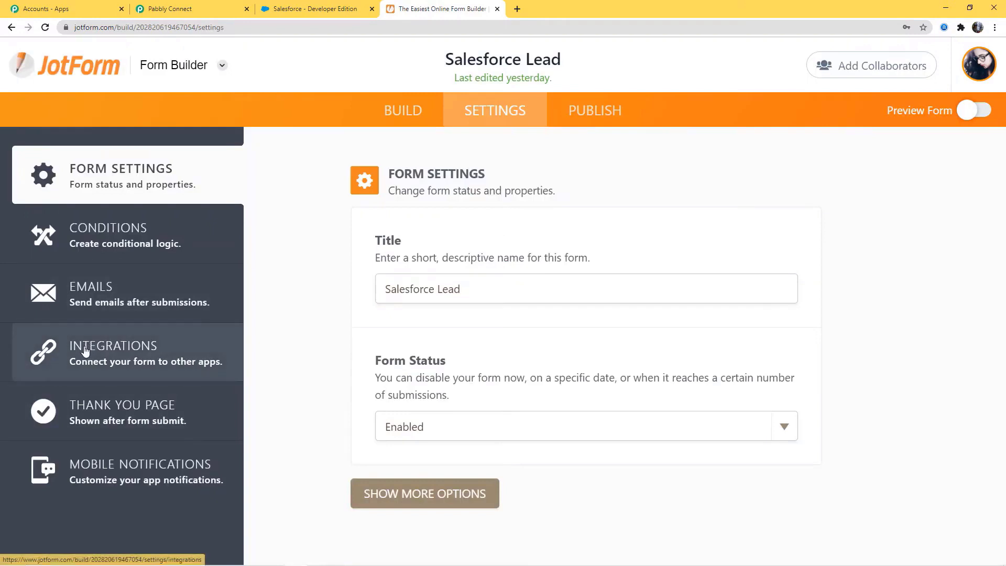
left_click(57, 360)
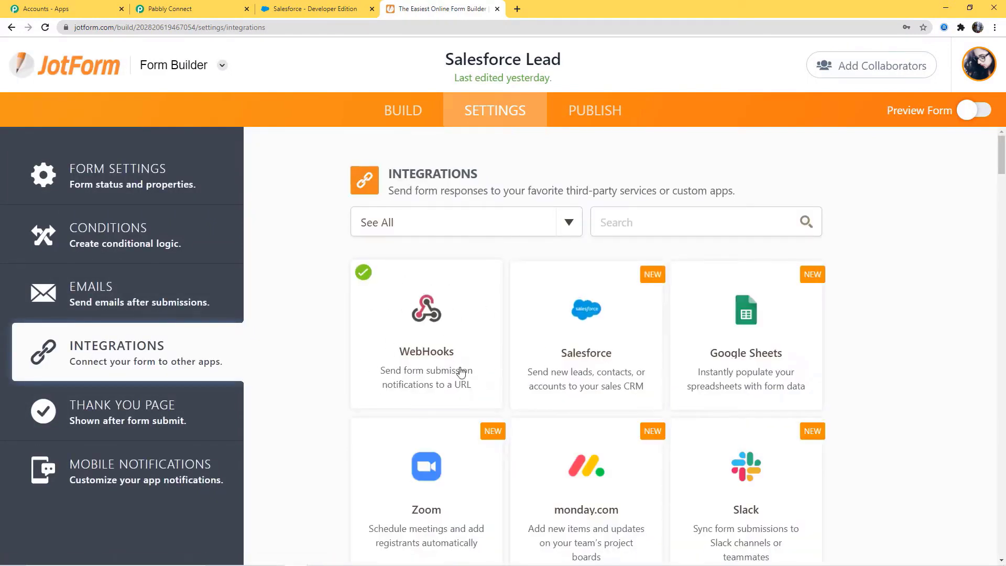
left_click(460, 371)
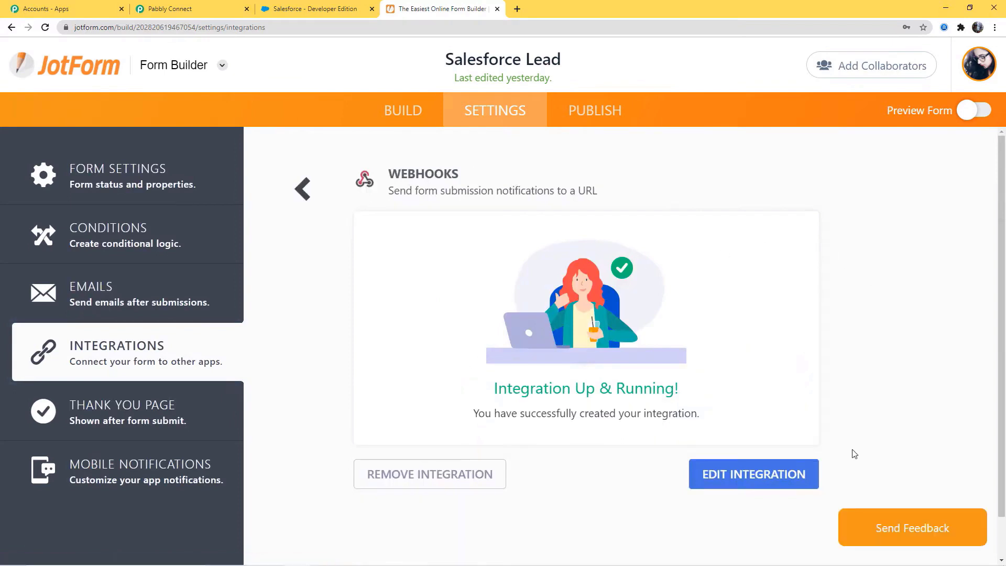
left_click(754, 477)
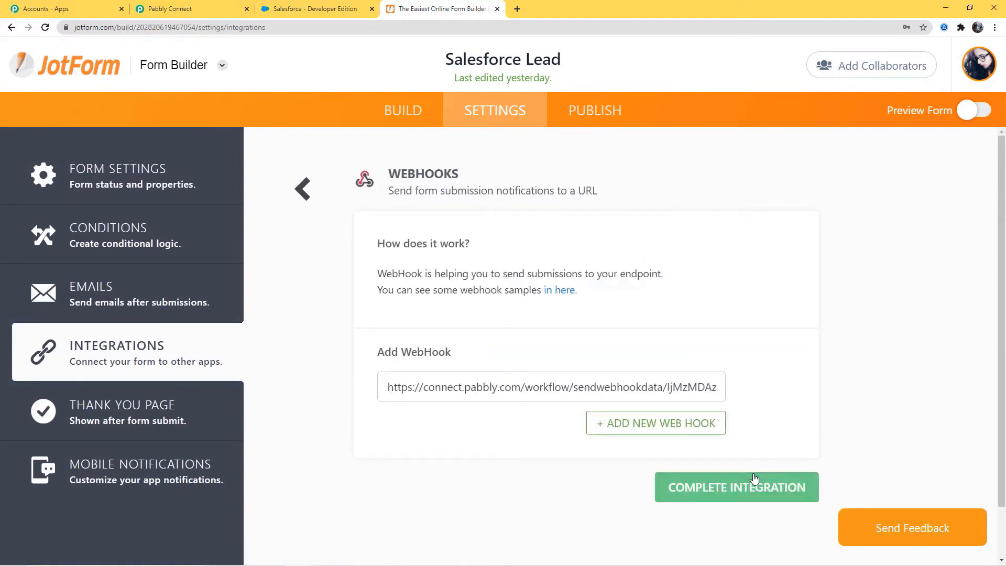
left_click_drag(389, 387, 832, 389)
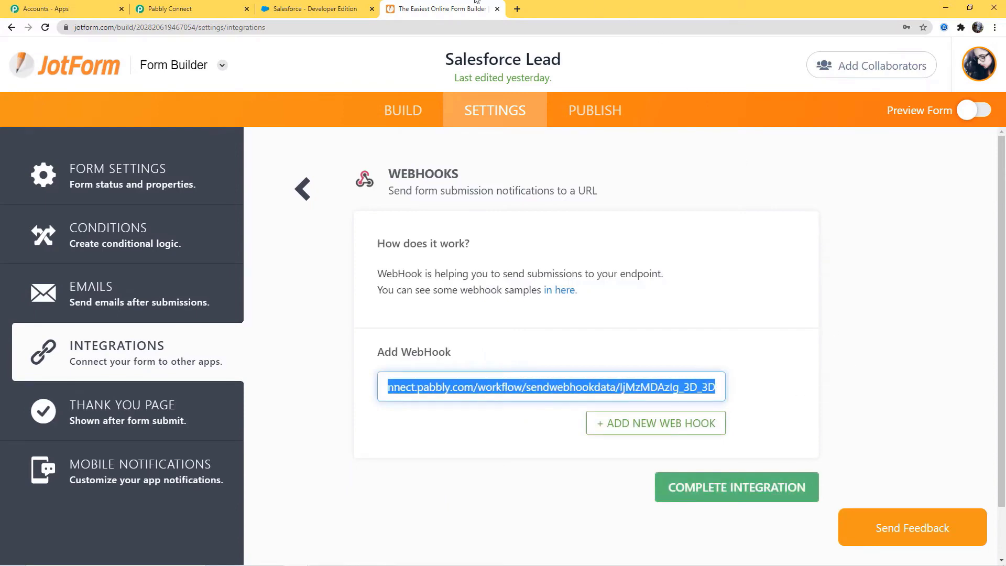
Replace the old URL with the new Pabbly webhook URL and complete the integration.
left_click(203, 13)
left_click(786, 278)
left_click(435, 9)
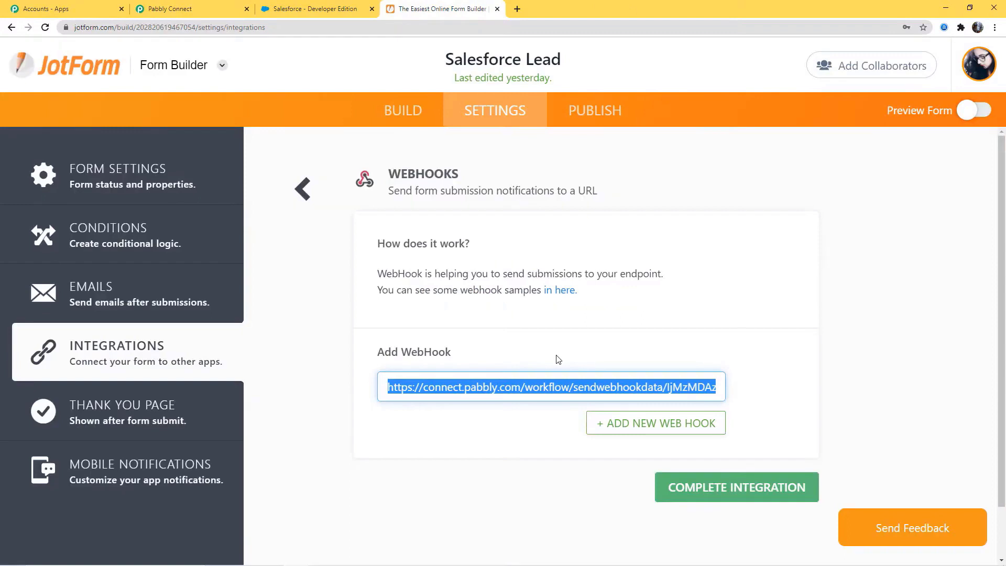
key("ctrl+v")
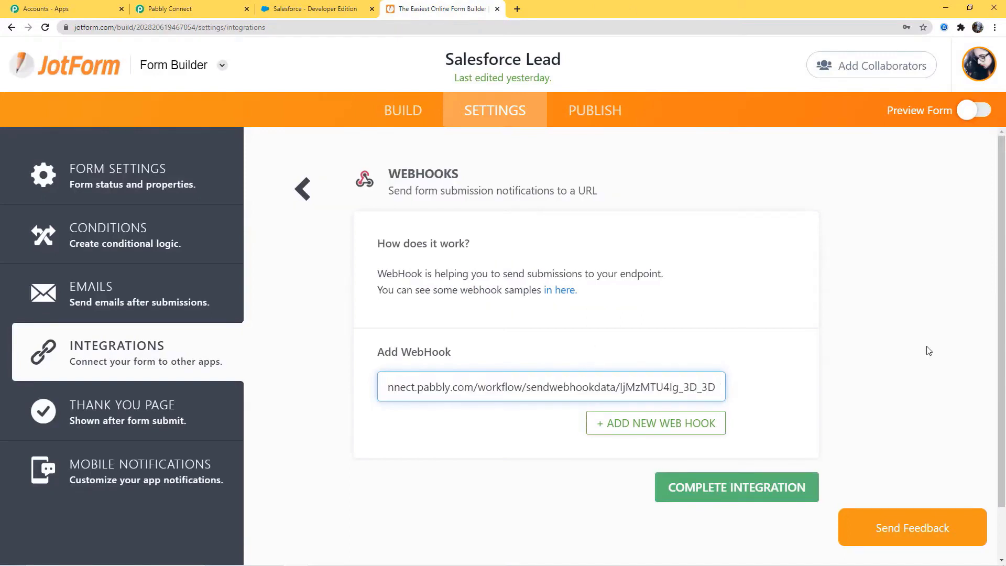
scroll(838, 315, "down", 2)
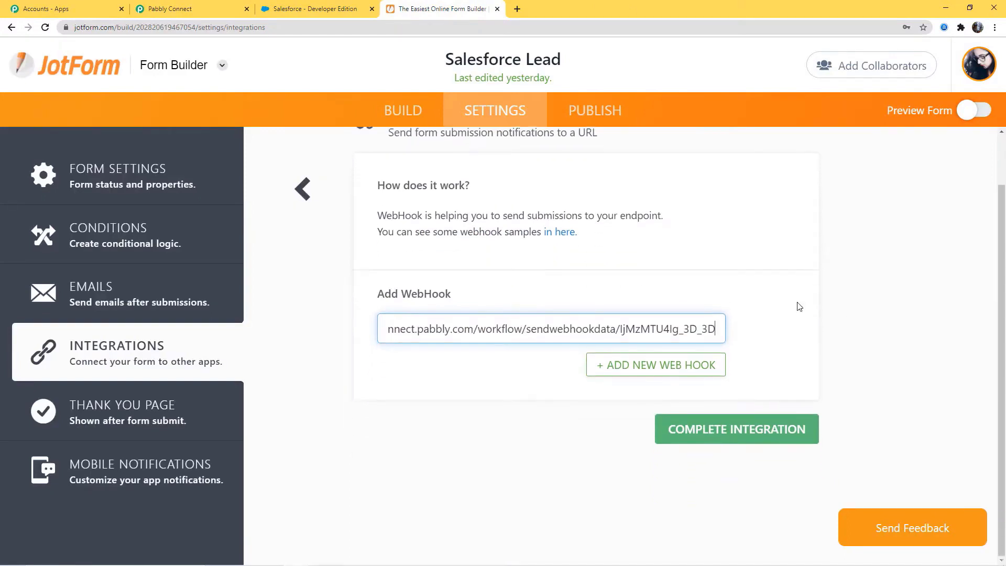
left_click(735, 439)
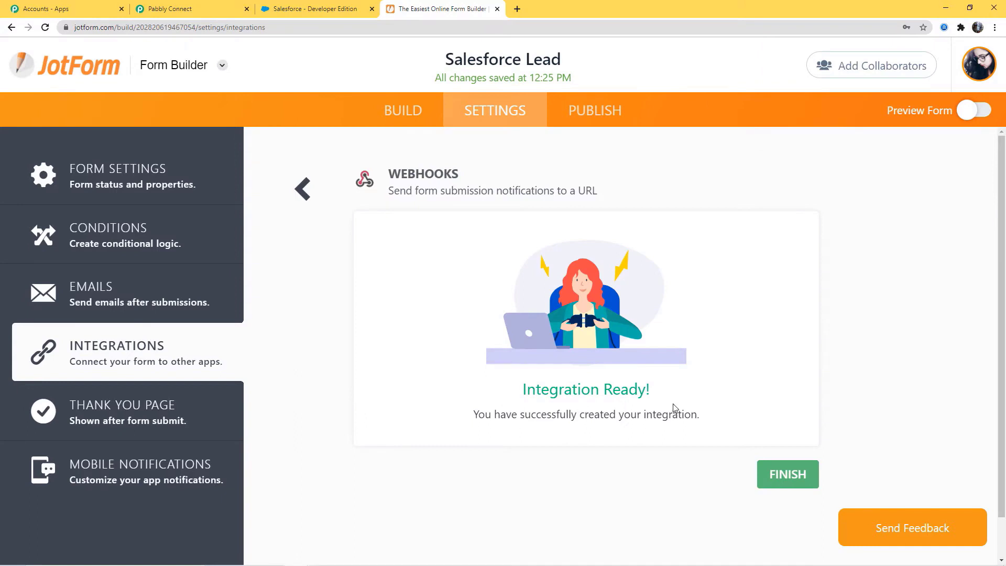
left_click(169, 10)
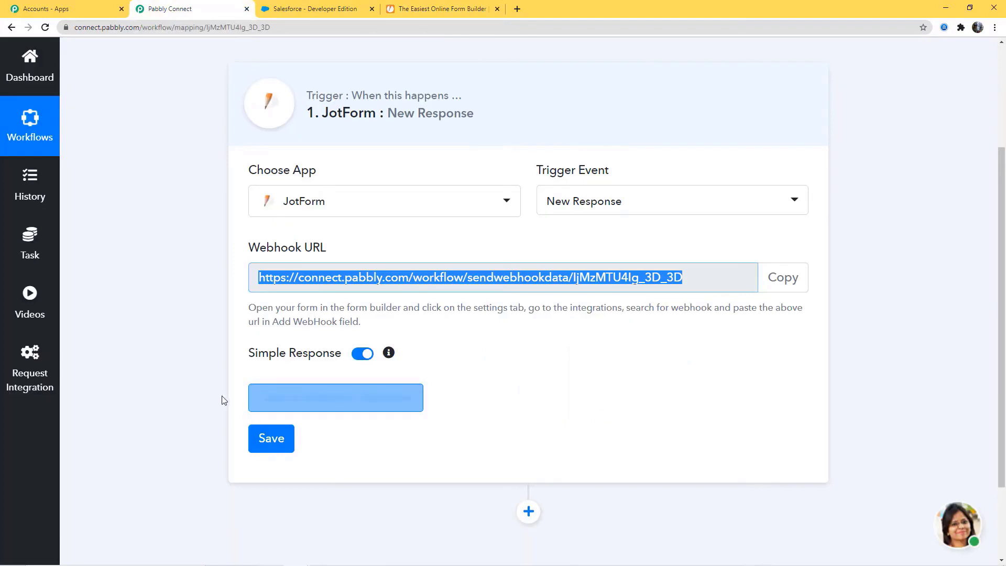
Start capturing the webhook response, then open the live Salesforce Lead form from My Forms.
left_click(325, 397)
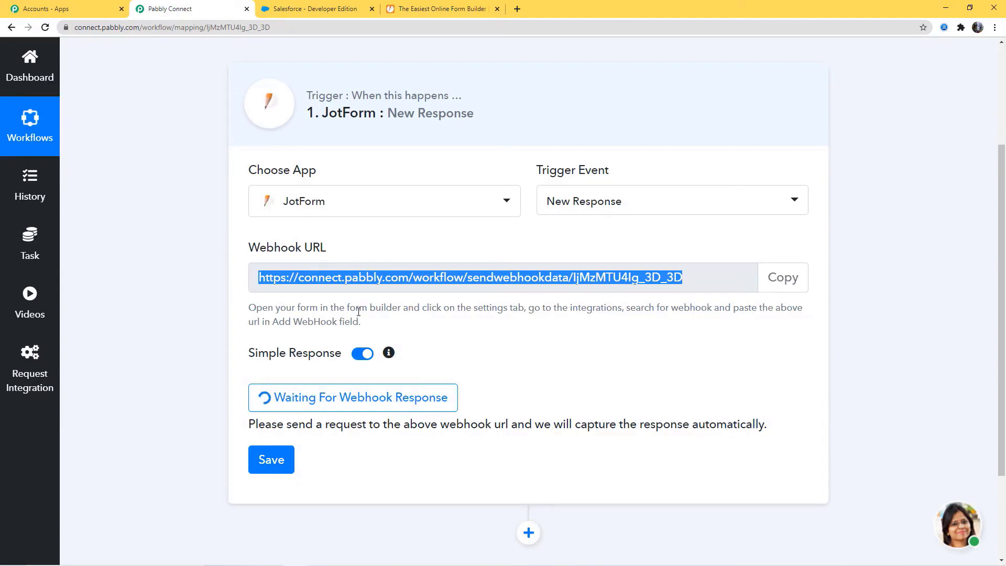
left_click(456, 9)
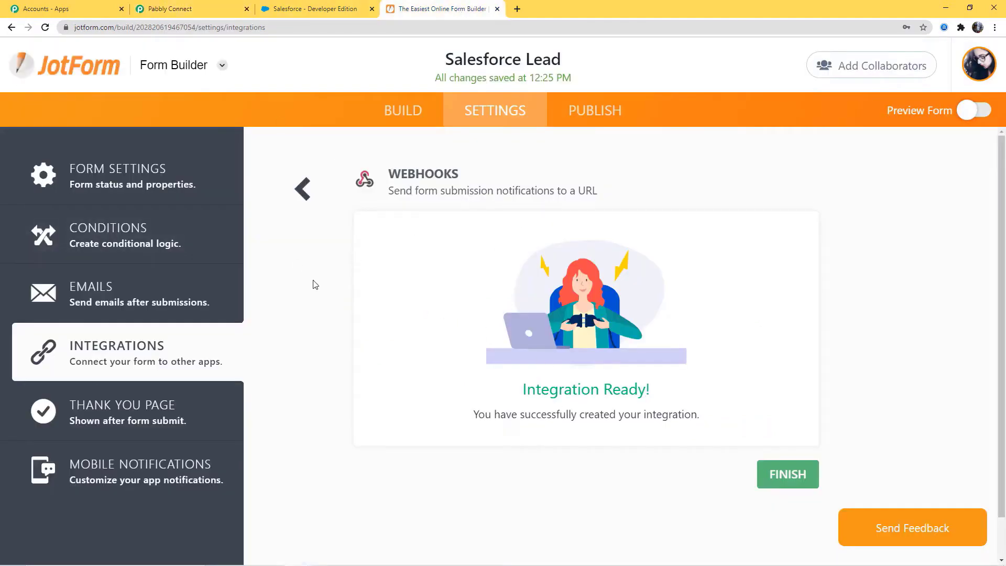
left_click(11, 27)
left_click(12, 27)
left_click(955, 175)
left_click(851, 248)
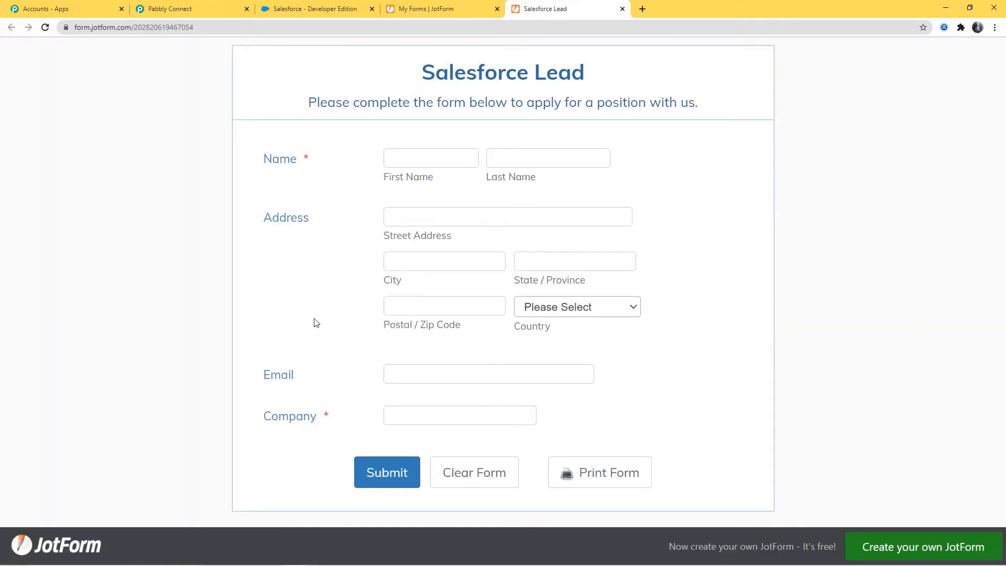
Enter the test lead's first and last name and autofill the address fields.
left_click(407, 160)
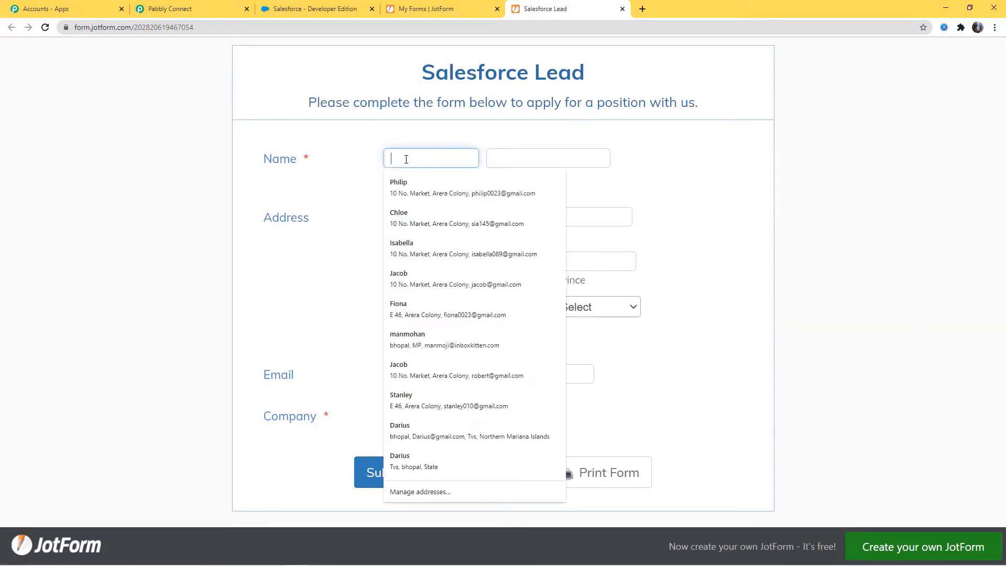
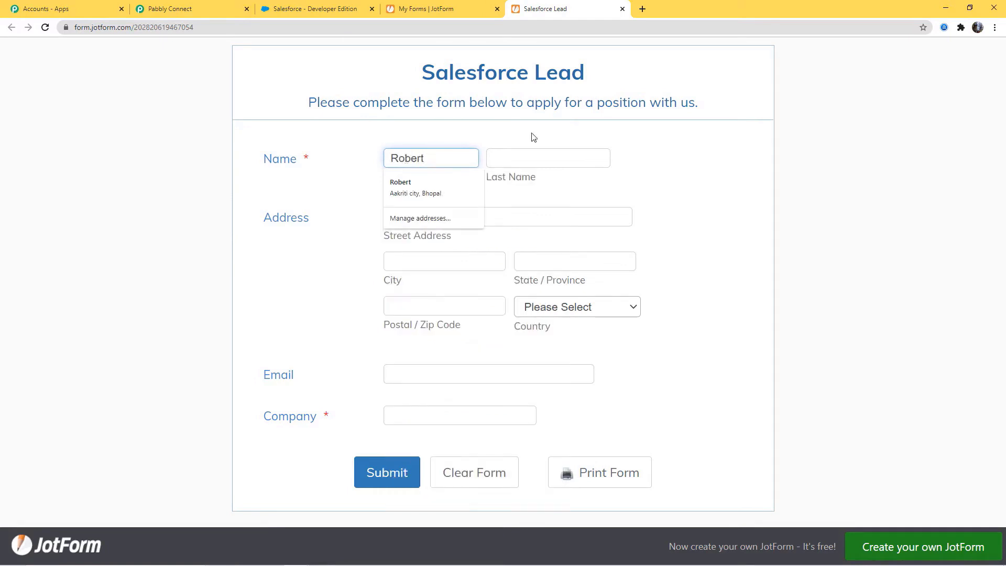
left_click(540, 151)
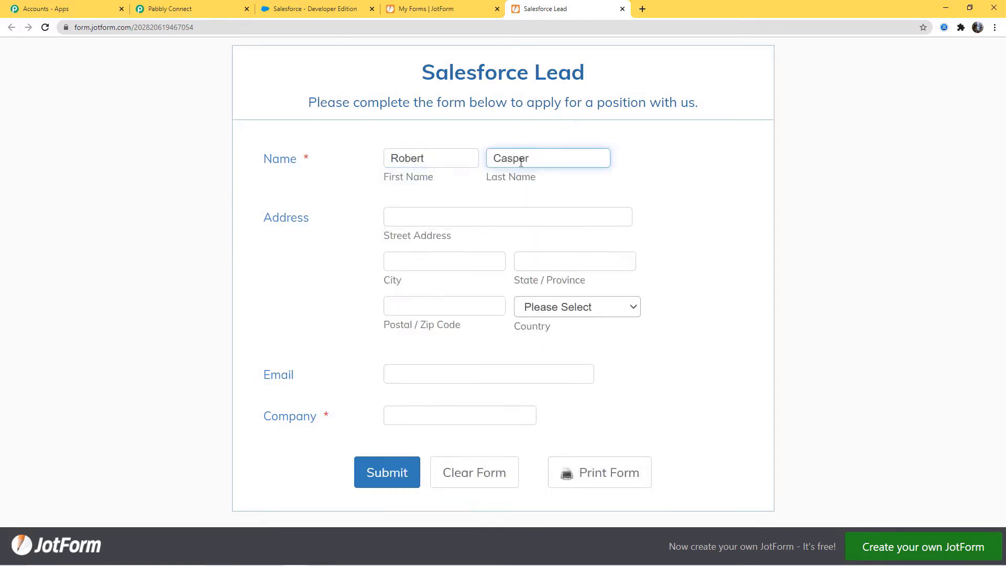
left_click(396, 220)
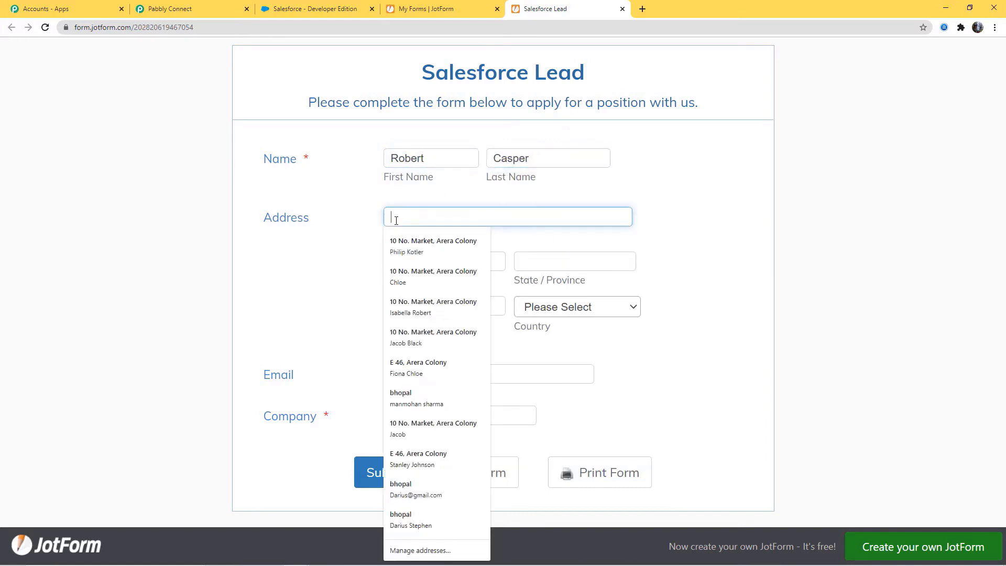
left_click(425, 251)
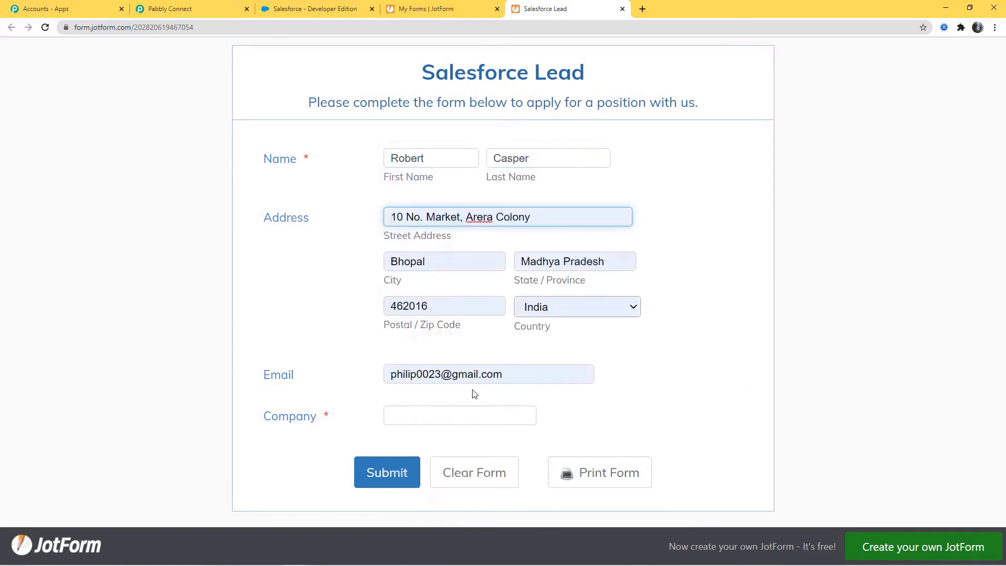
Correct the email, enter company 'Pabbly Connect', and submit the test entry.
left_click(516, 374)
key("BackSpace")
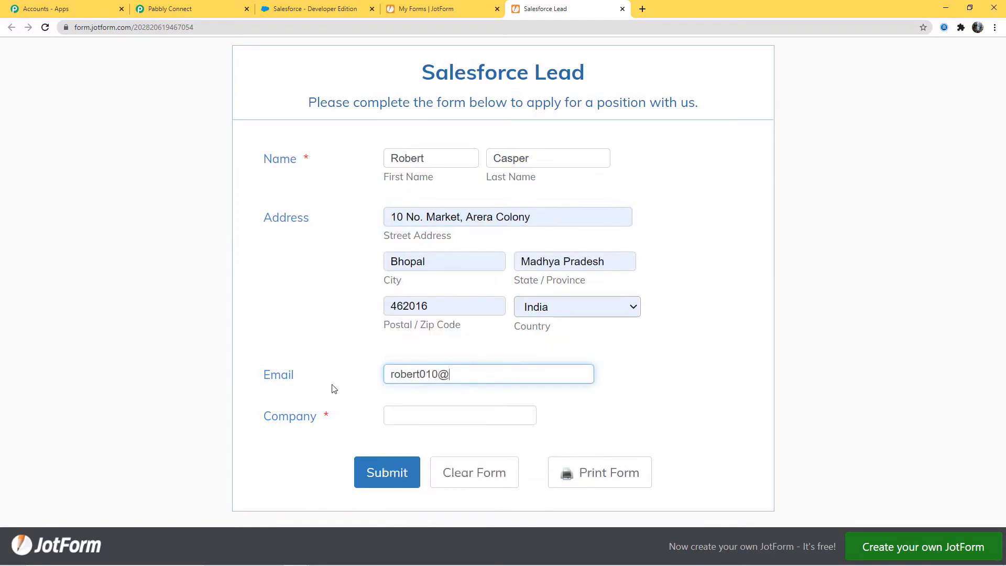
left_click(408, 414)
type("P")
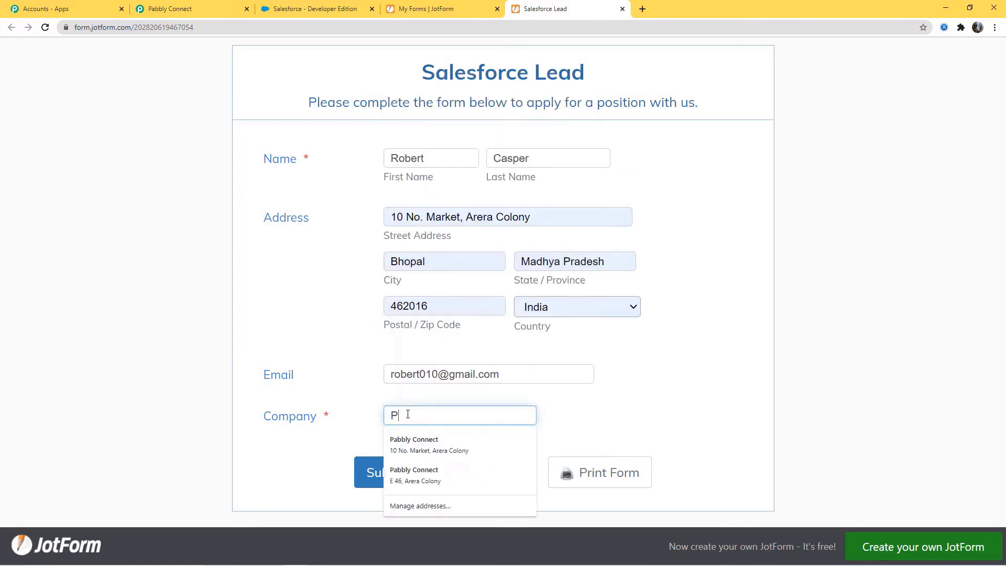
type("abbly Connect")
left_click(628, 393)
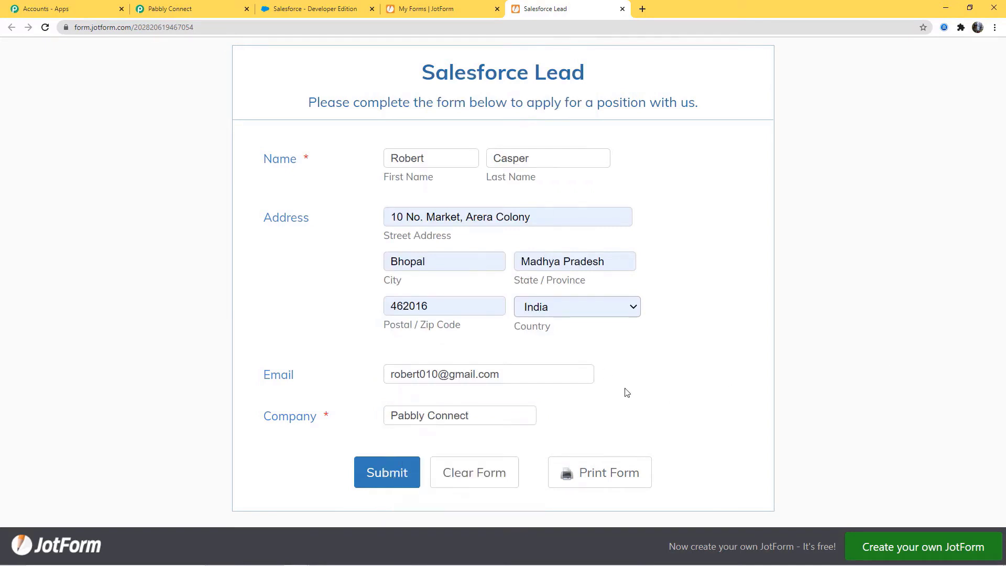
left_click(356, 472)
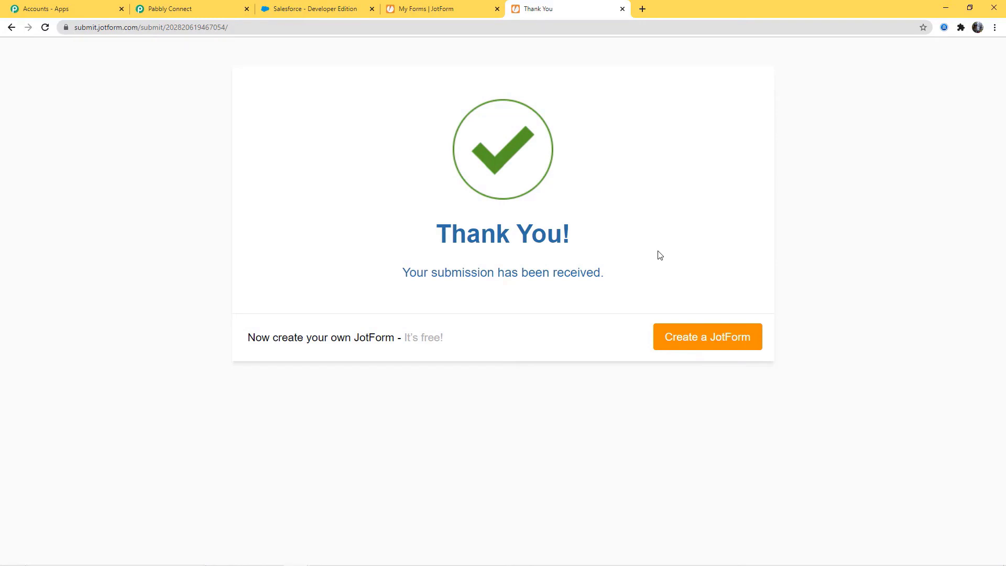
left_click(177, 9)
Review the captured response fields: formID, submissionID, form title Salesforce Lead and answers.
left_click(729, 373)
scroll(889, 354, "down", 3)
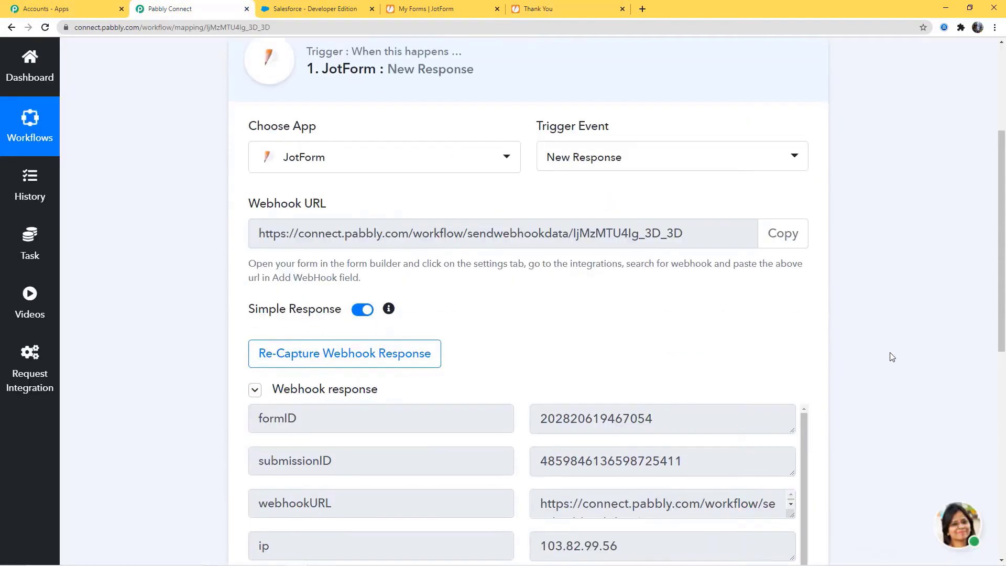
scroll(908, 352, "down", 3)
left_click_drag(537, 151, 655, 152)
double_click(559, 192)
left_click(617, 193)
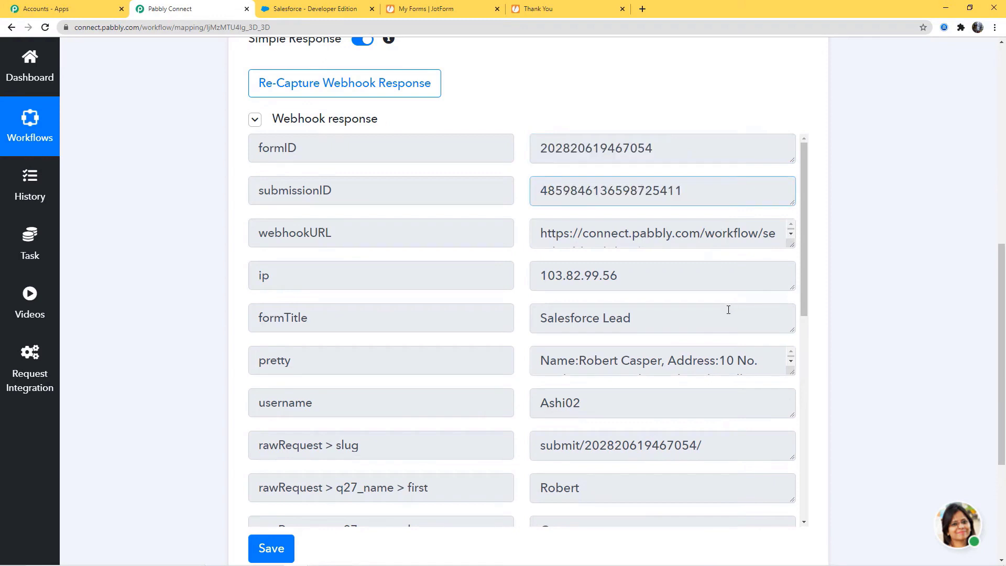
scroll(727, 309, "down", 2)
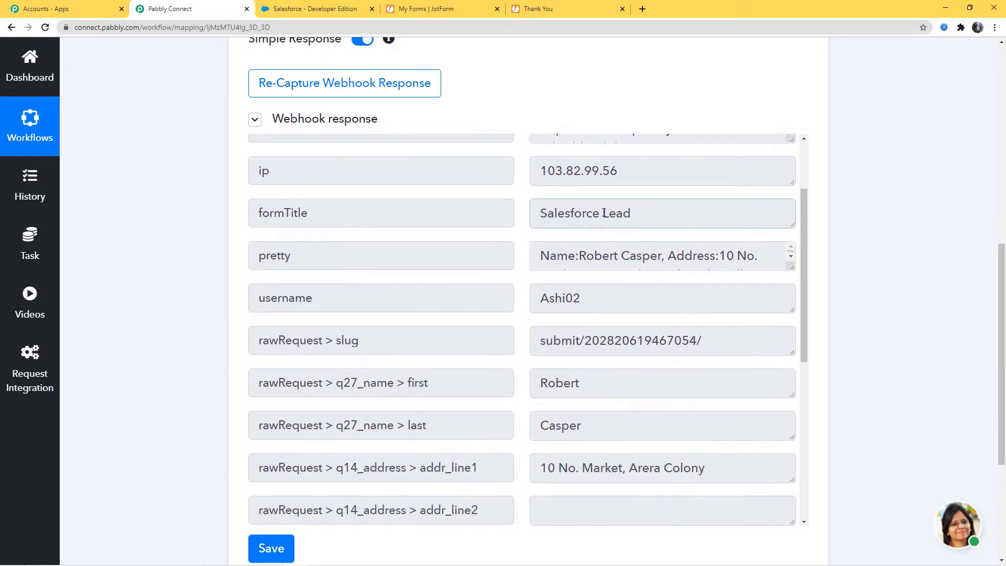
triple_click(575, 212)
left_click_drag(791, 268, 790, 364)
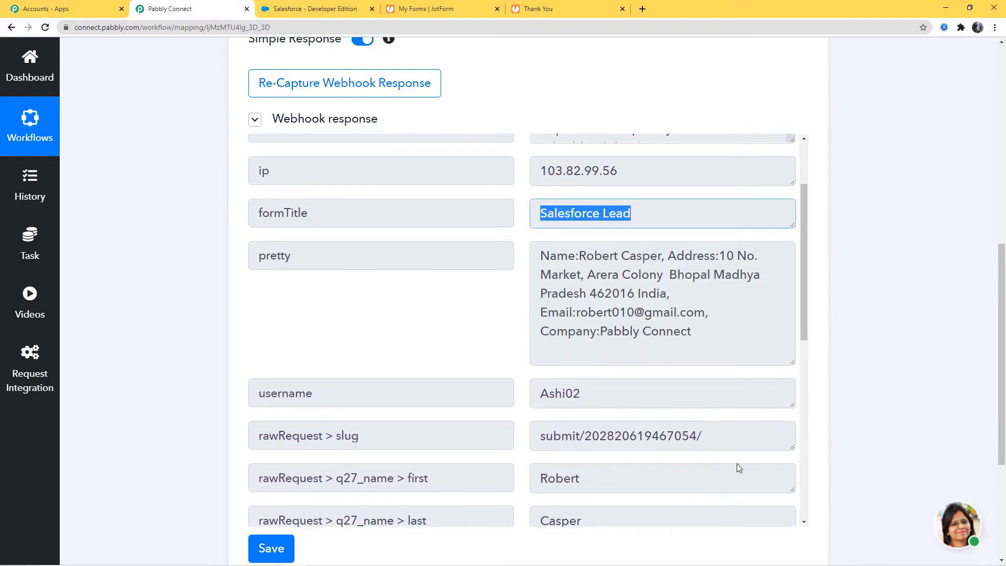
scroll(737, 465, "down", 4)
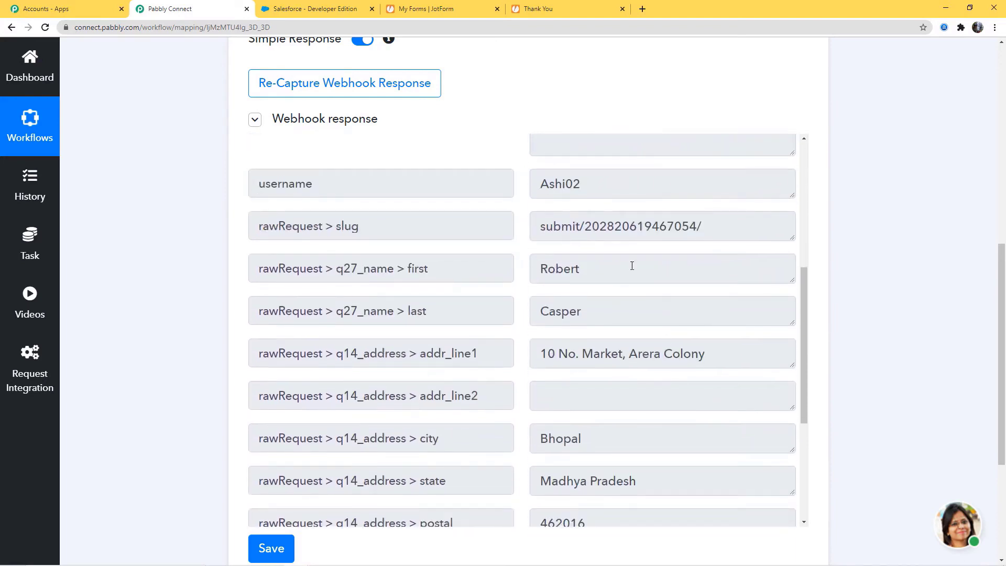
scroll(851, 360, "down", 3)
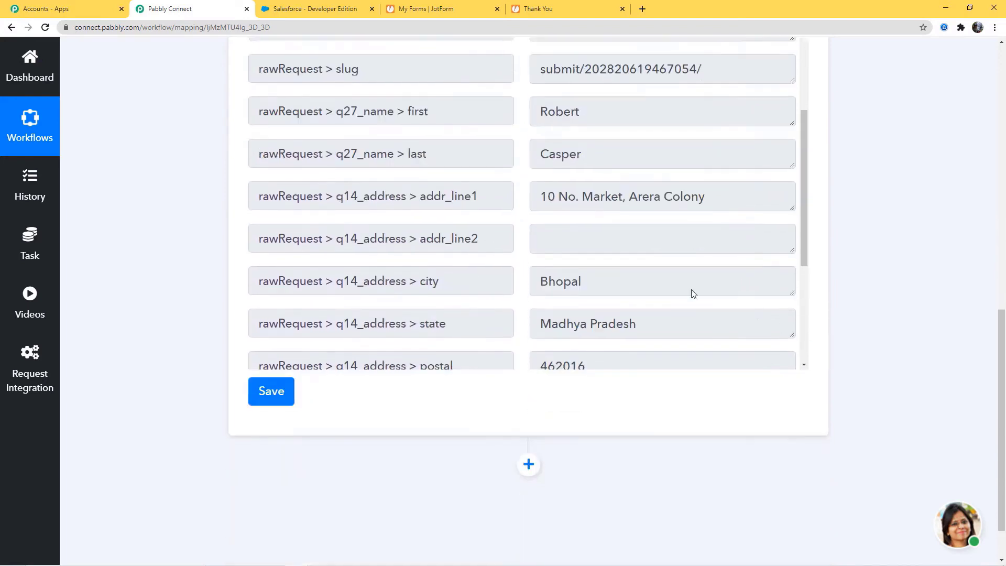
left_click_drag(806, 209, 797, 321)
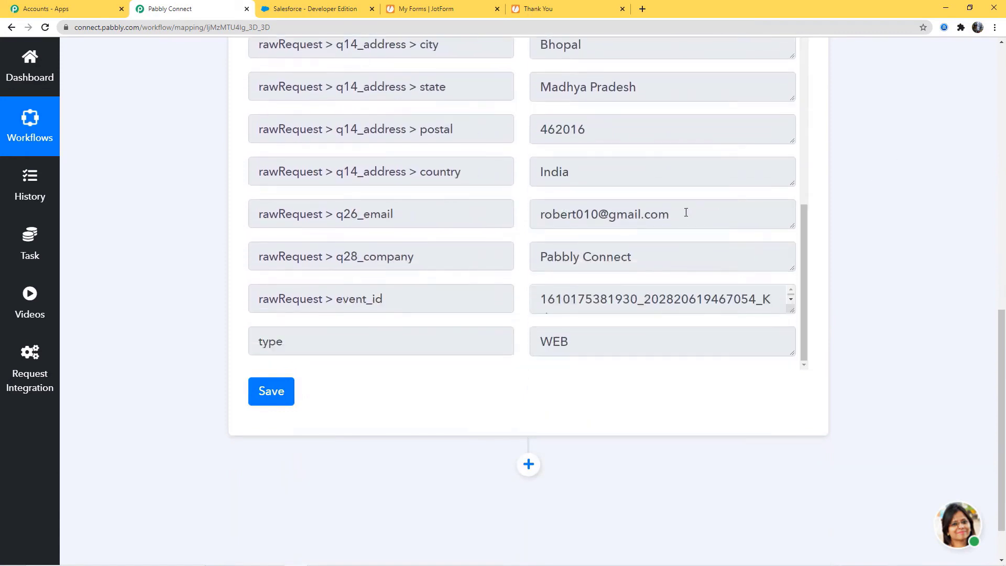
Save the captured response and add an action step below the trigger.
left_click(278, 397)
left_click(503, 387)
left_click(530, 465)
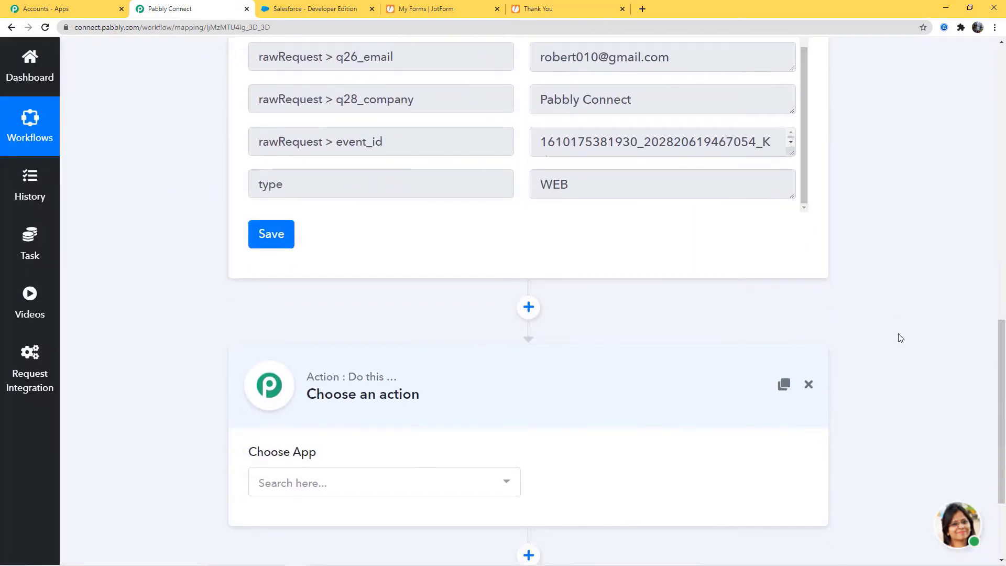
Set the action app to Salesforce with the Create Lead action event.
left_click(428, 490)
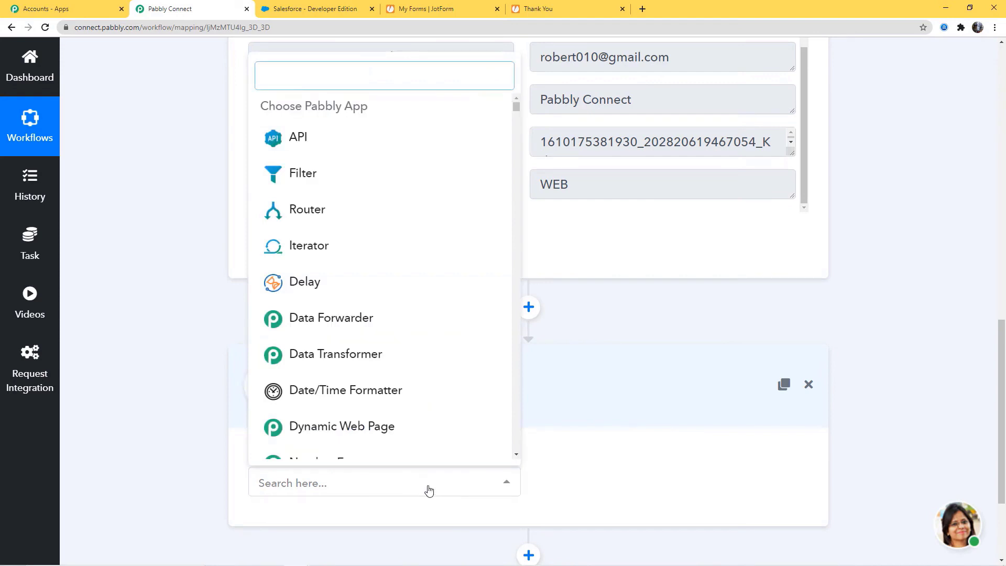
type("sal")
left_click(348, 364)
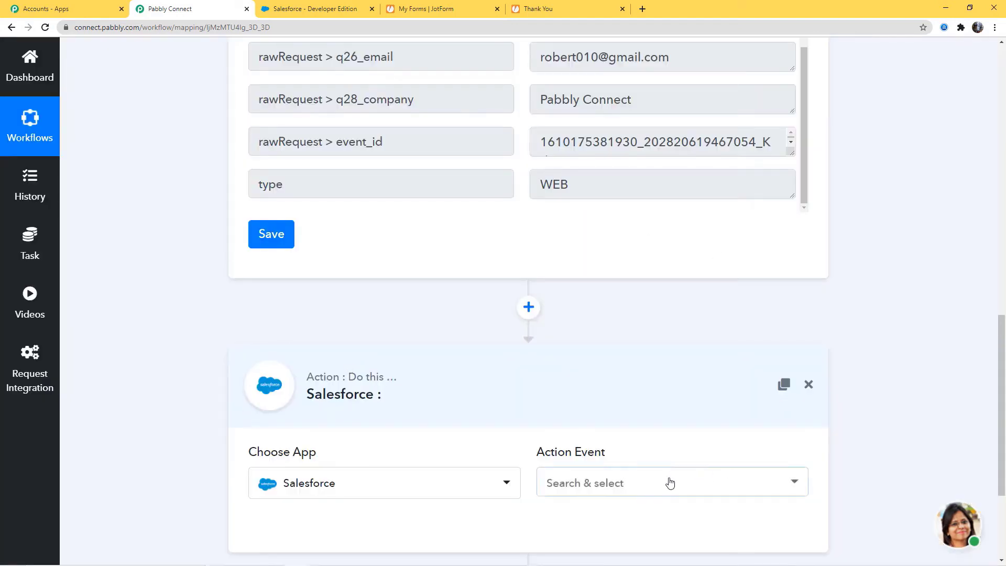
left_click(670, 483)
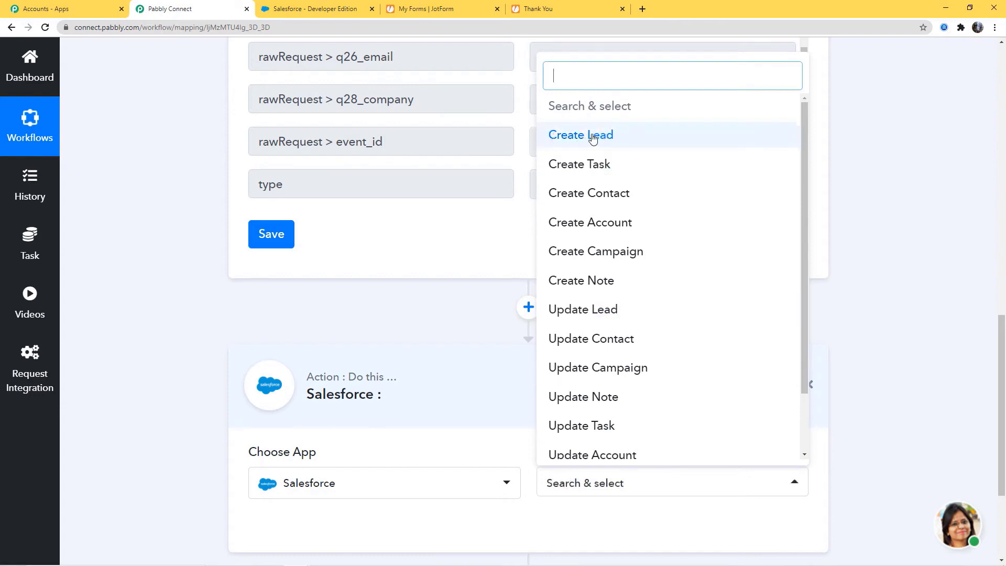
left_click_drag(804, 225, 807, 140)
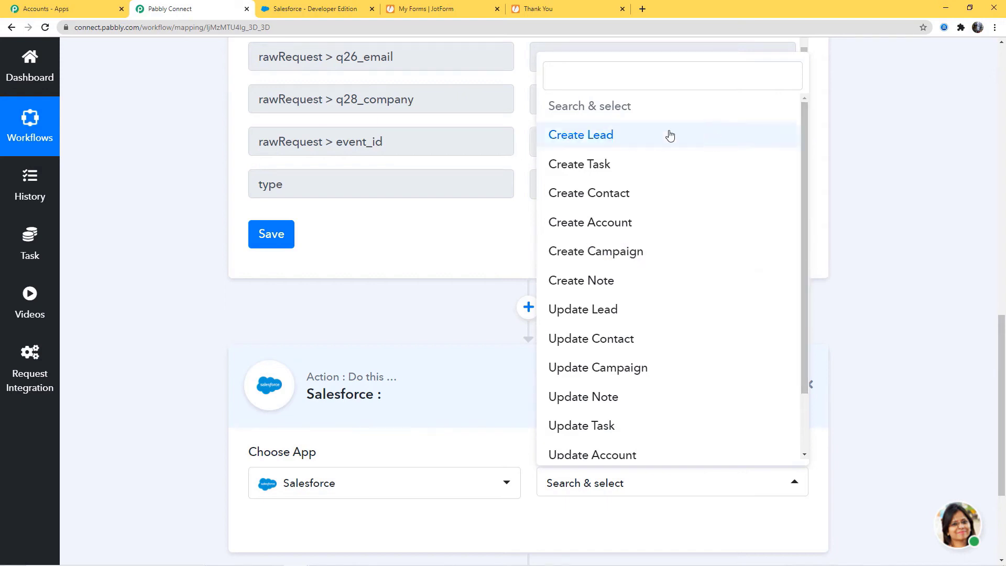
left_click(633, 140)
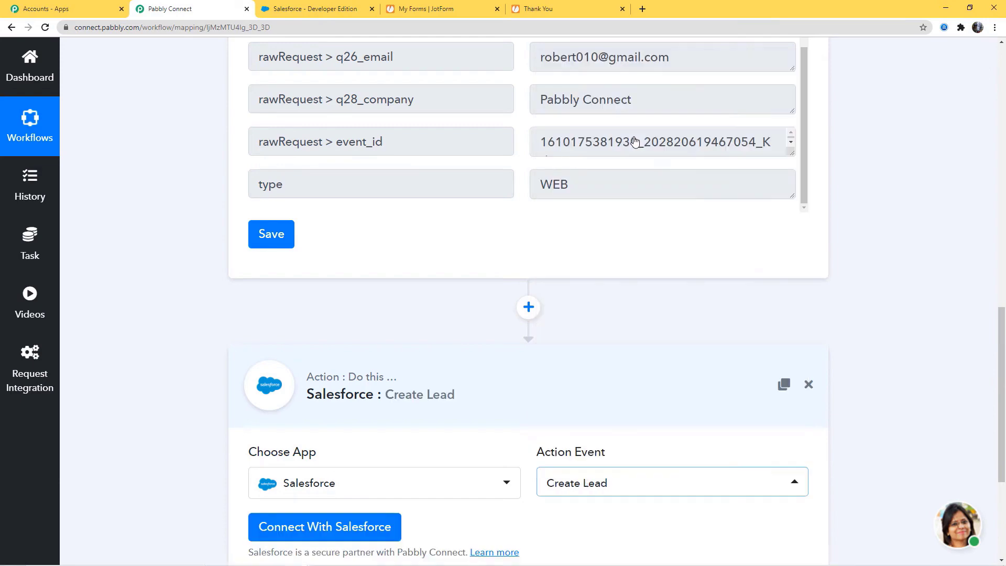
scroll(660, 332, "down", 4)
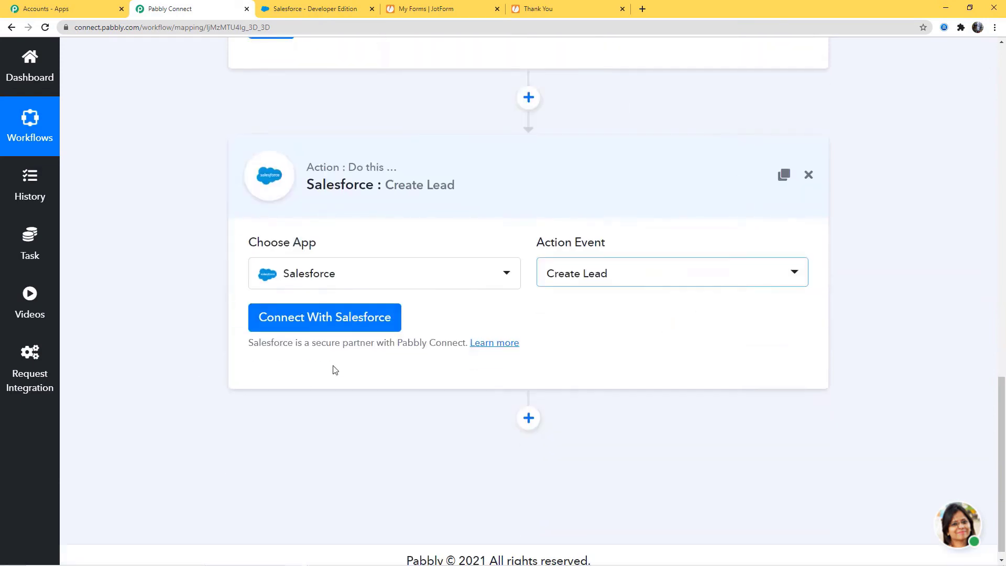
Connect a Salesforce account using New Credentials and allow Pabbly Connect access.
left_click(331, 325)
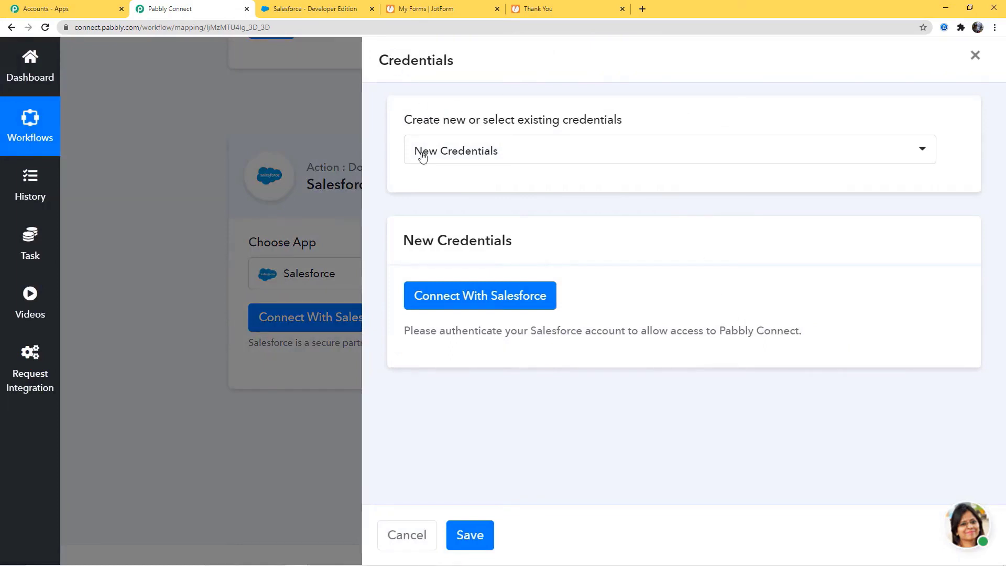
left_click(496, 152)
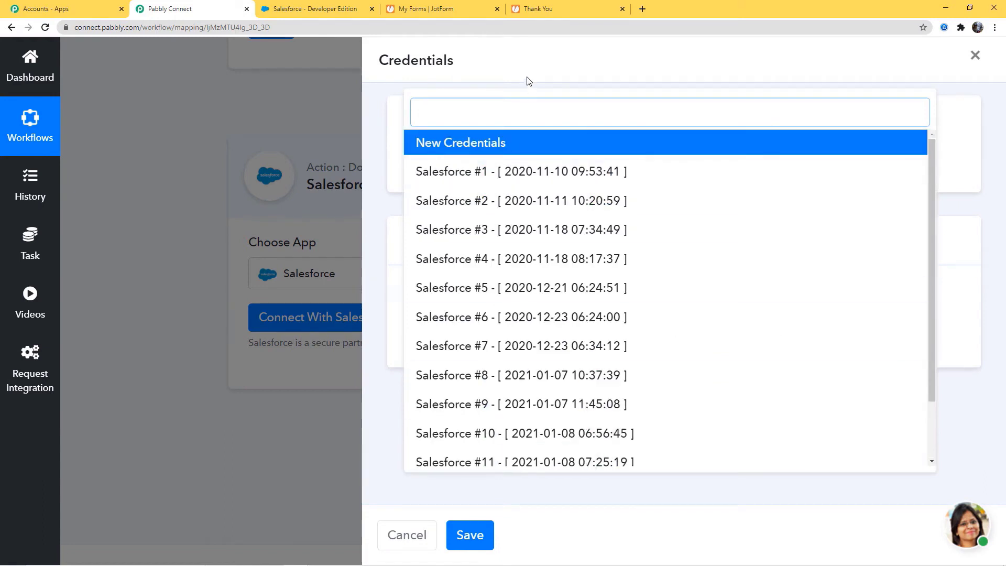
left_click(528, 56)
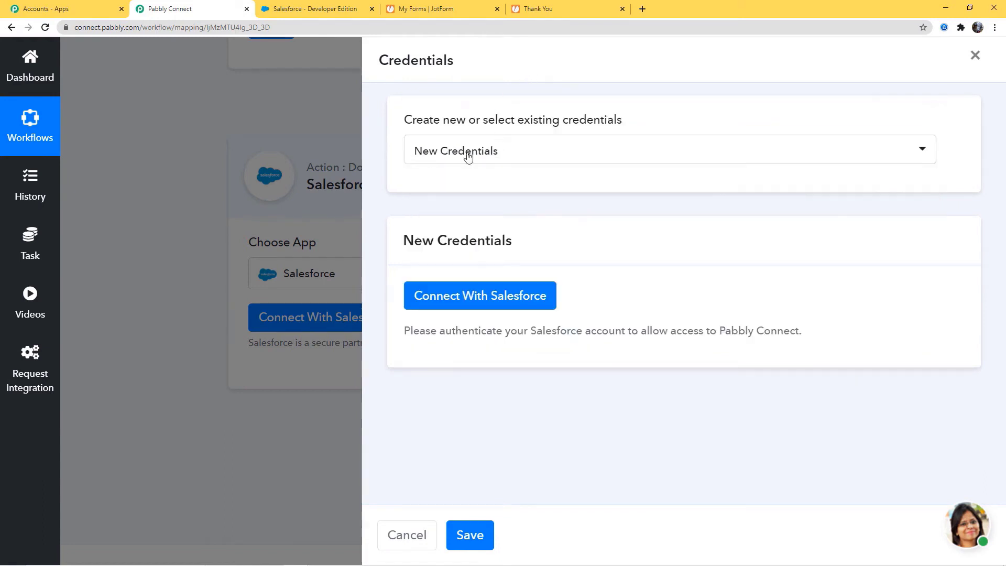
left_click(546, 298)
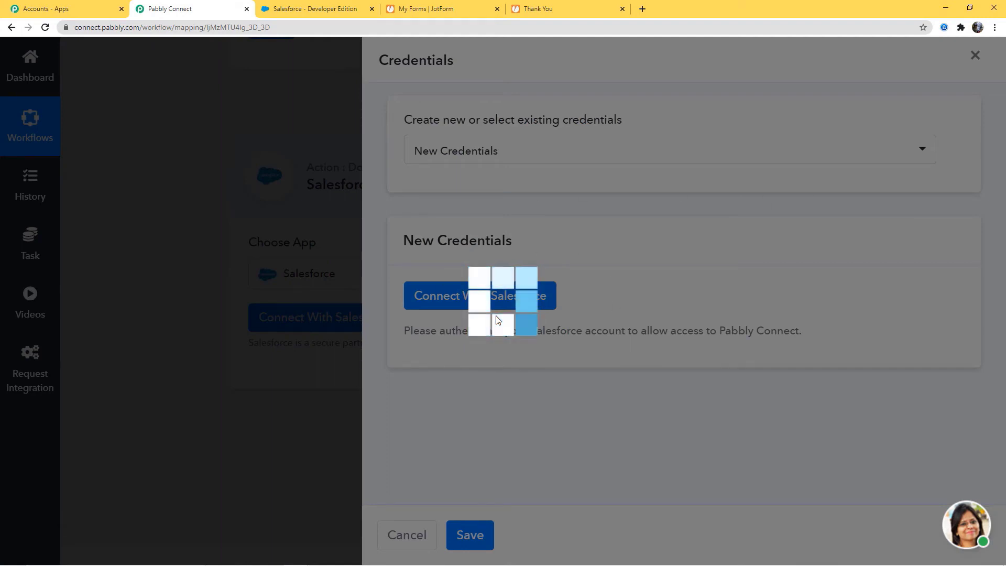
scroll(316, 200, "down", 4)
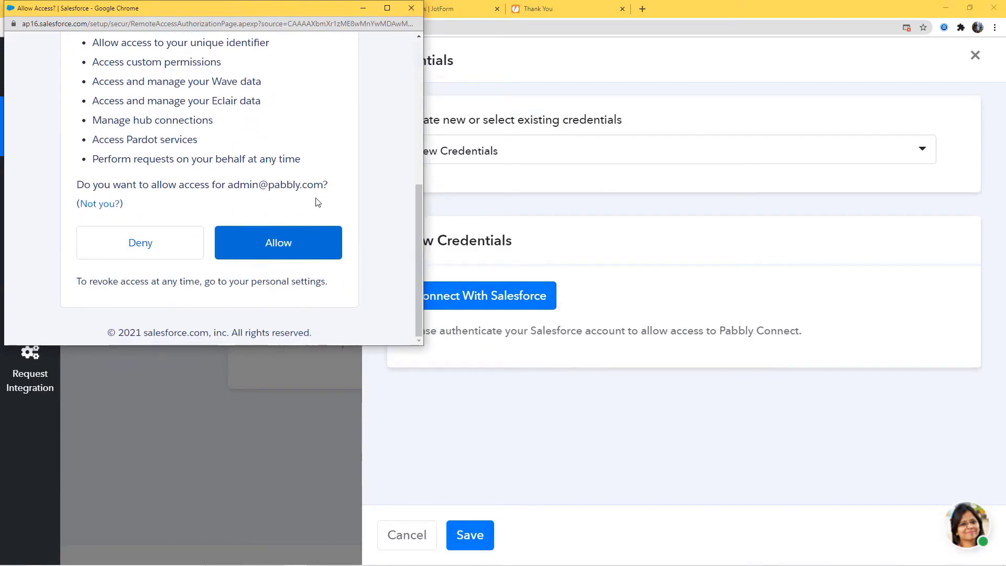
left_click(293, 242)
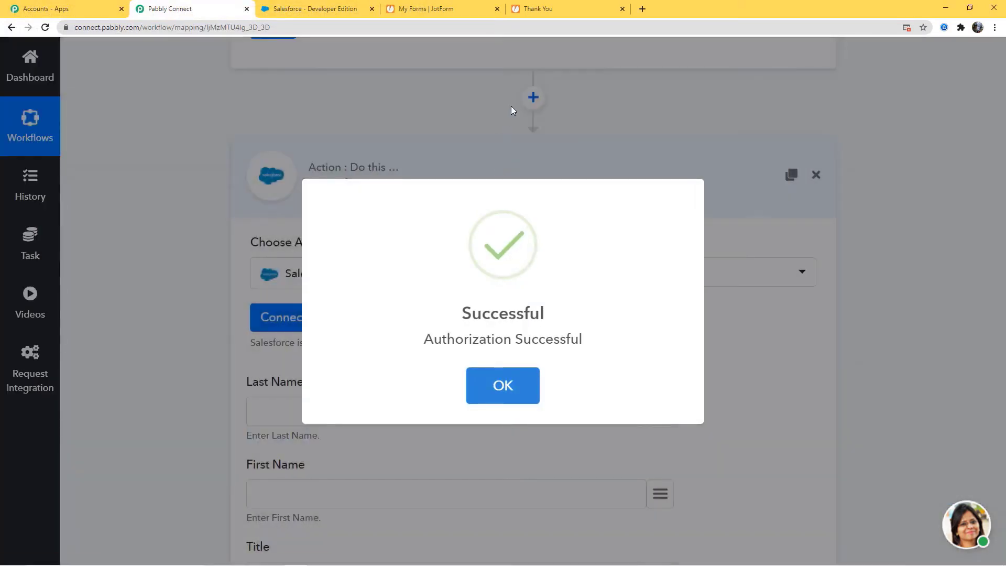
Map the q27_name last and first name answers into Last Name and First Name.
left_click(493, 394)
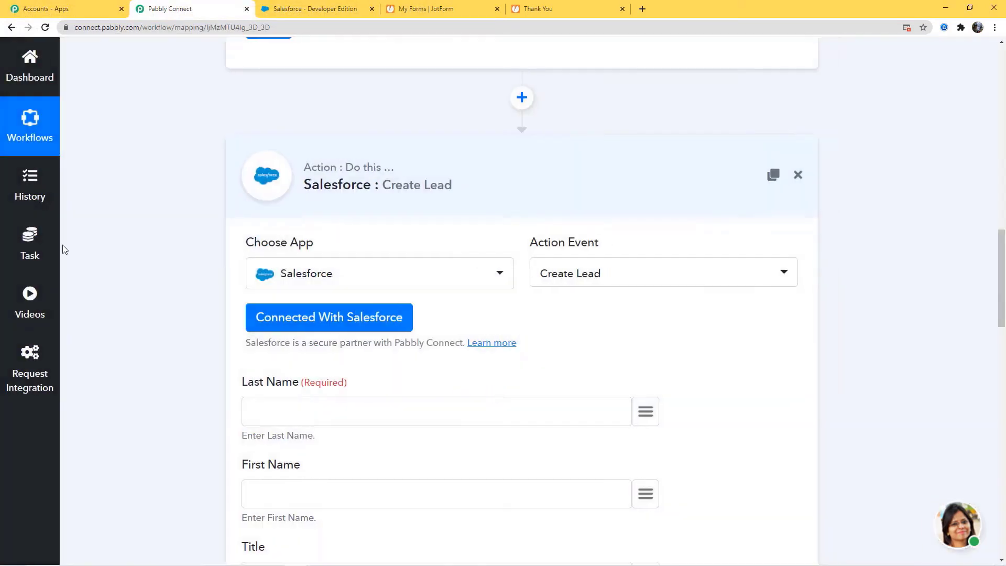
scroll(886, 321, "down", 10)
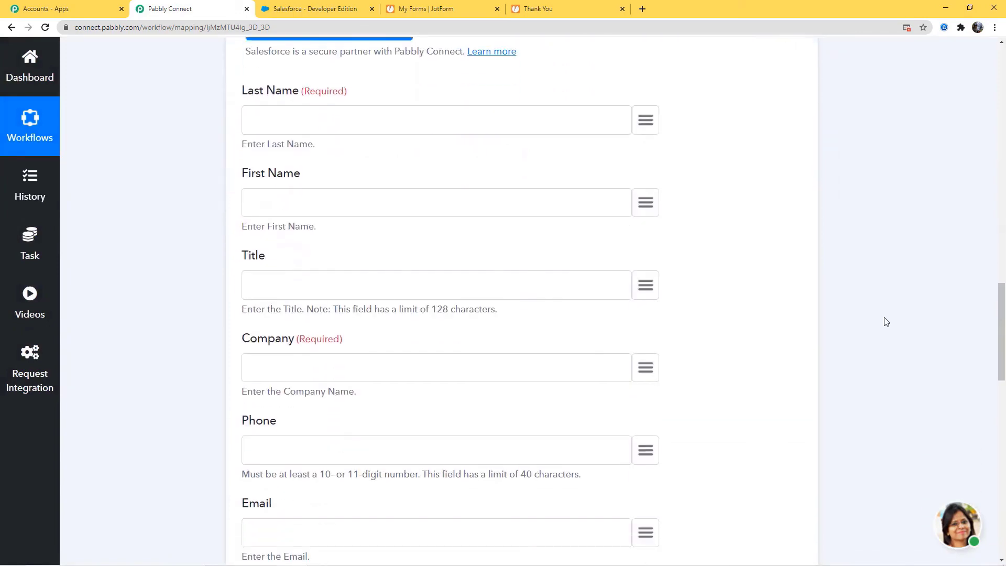
scroll(886, 322, "up", 15)
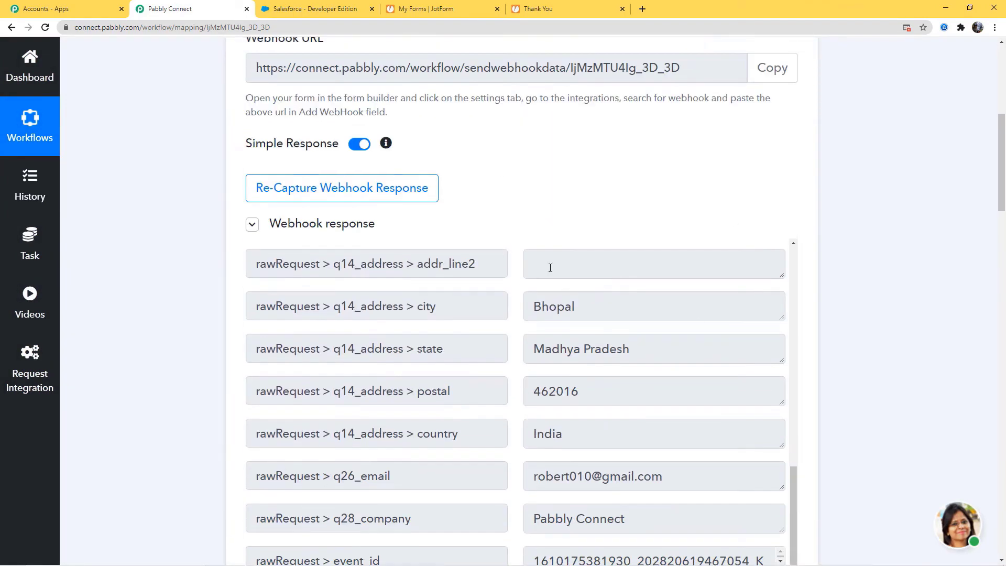
scroll(947, 412, "down", 12)
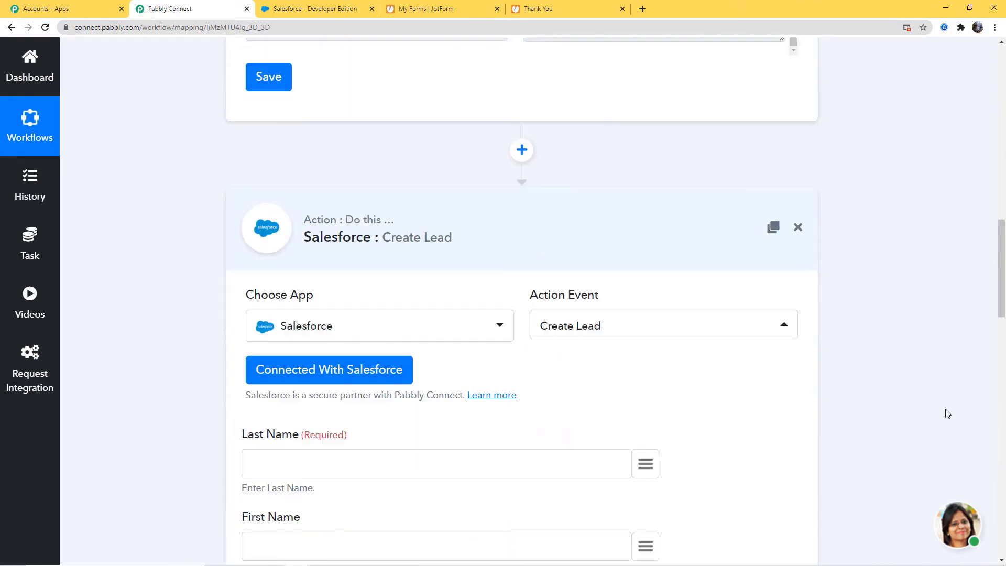
left_click_drag(241, 227, 293, 230)
left_click(290, 228)
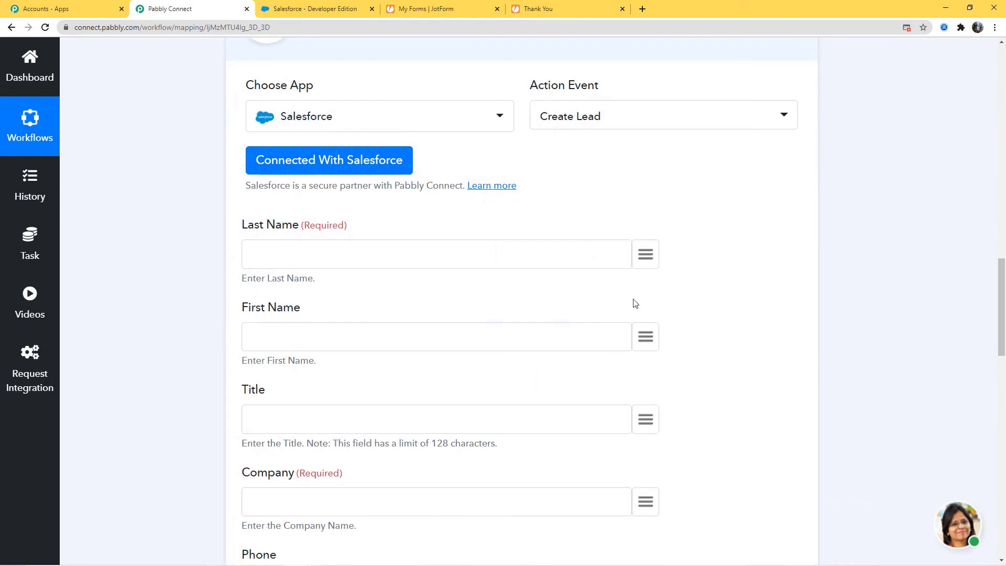
left_click(646, 256)
scroll(546, 395, "down", 3)
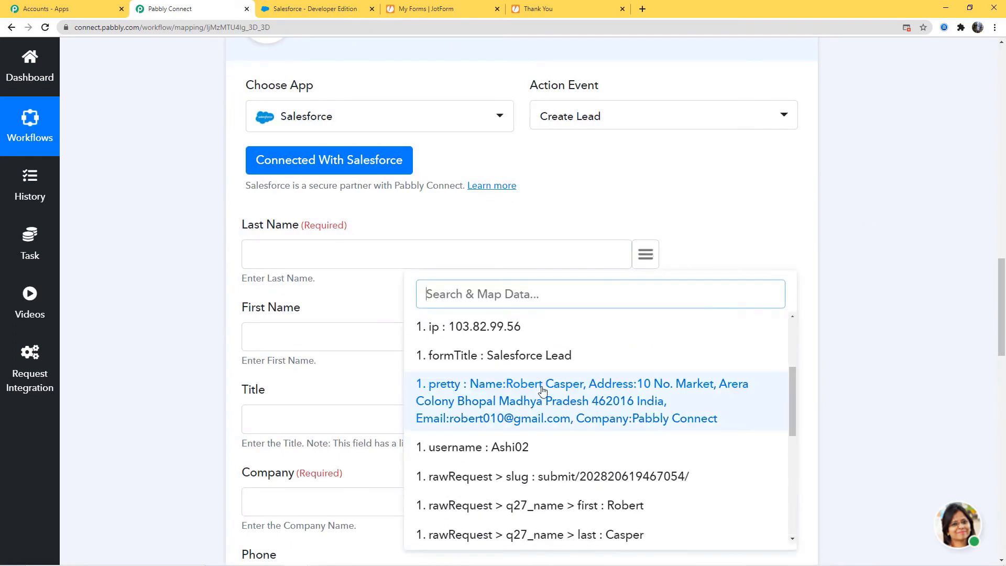
scroll(669, 378, "down", 3)
left_click(670, 378)
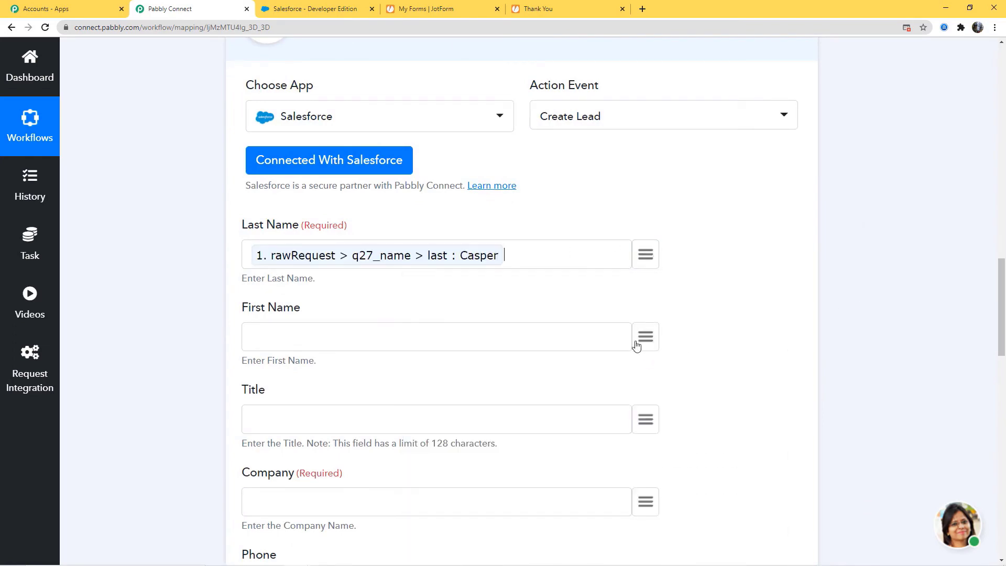
left_click(645, 338)
scroll(568, 173, "down", 5)
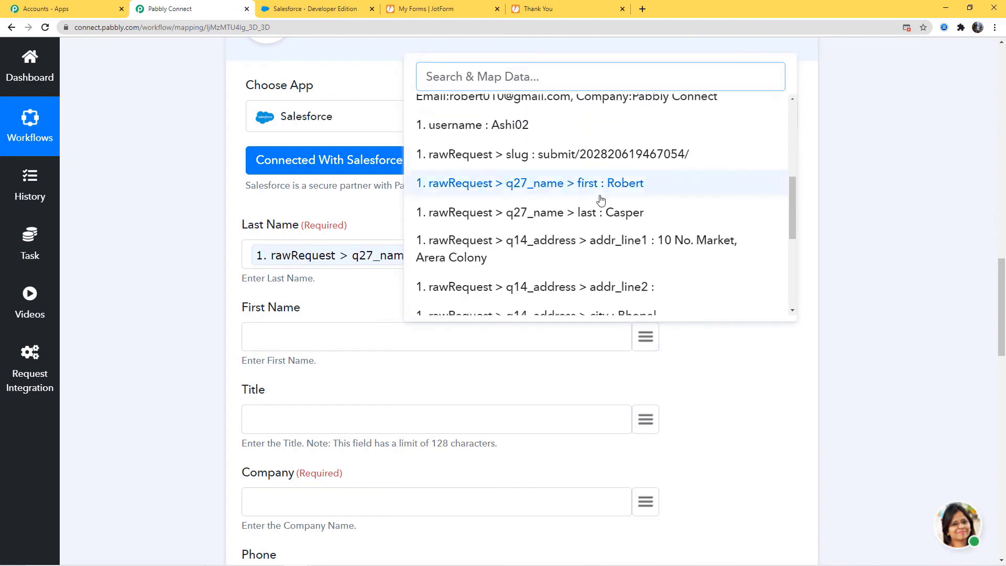
left_click(602, 195)
Map q28_company into Company and q26_email into Email.
scroll(581, 189, "down", 4)
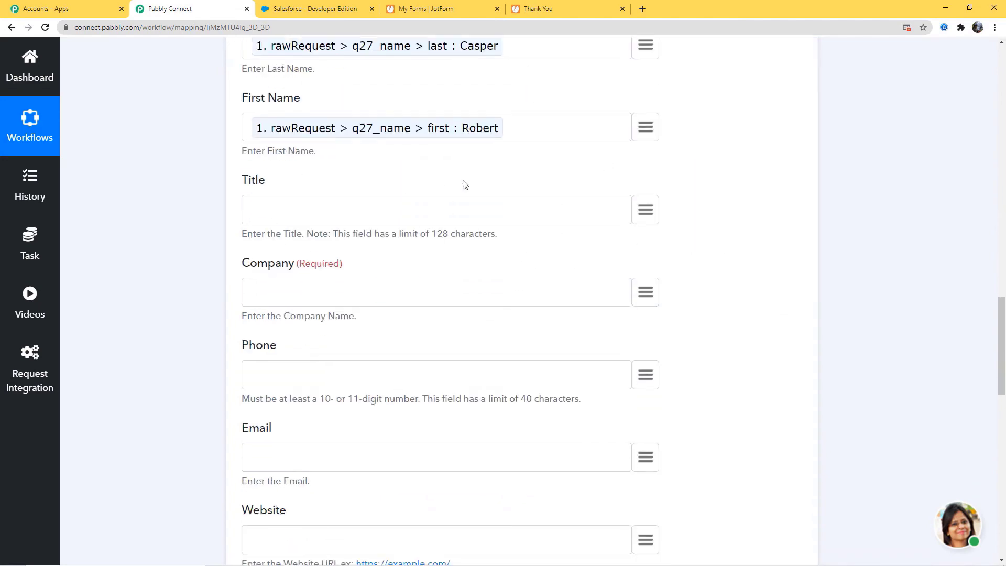
left_click(642, 292)
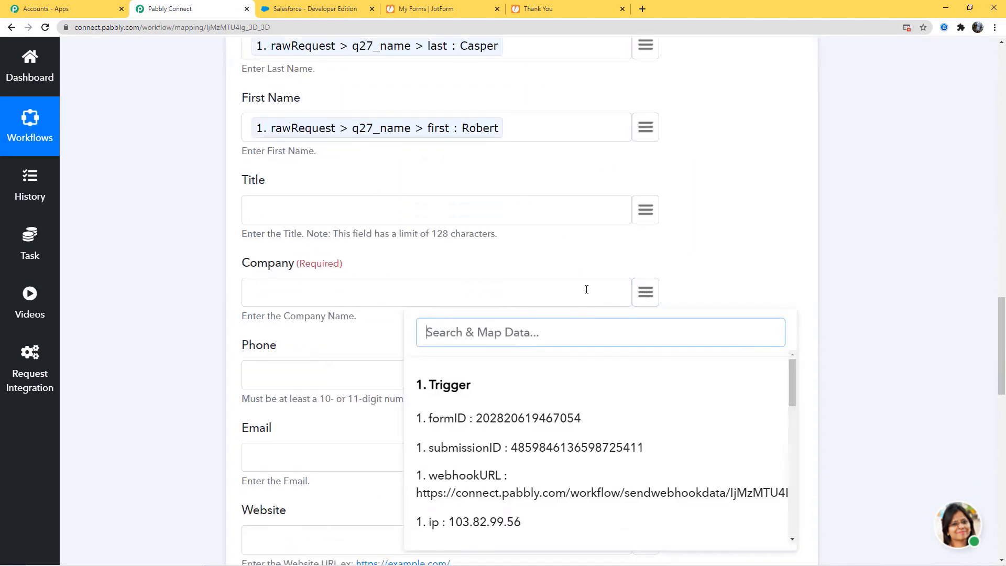
scroll(579, 415, "down", 3)
scroll(579, 414, "down", 6)
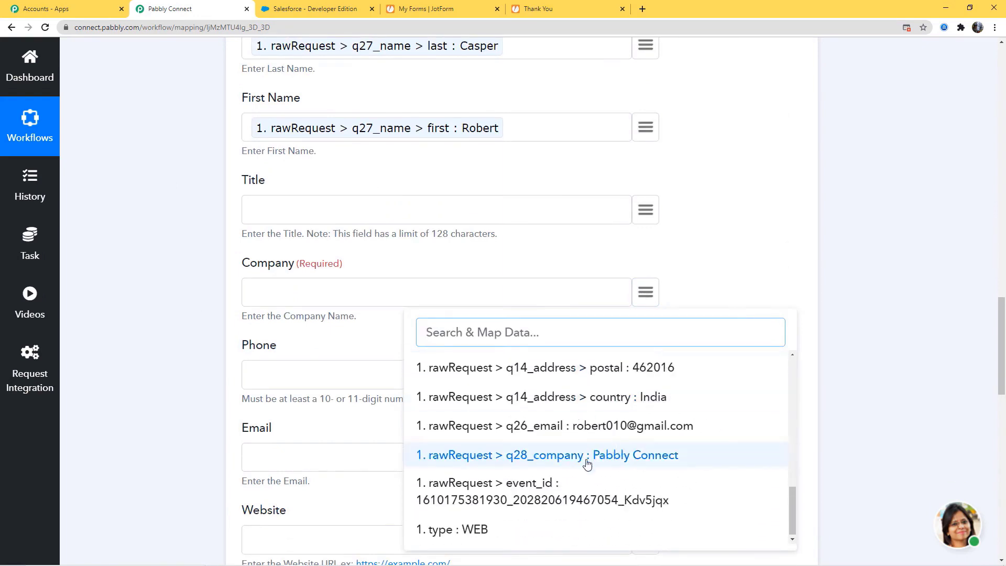
left_click(587, 456)
scroll(613, 282, "down", 2)
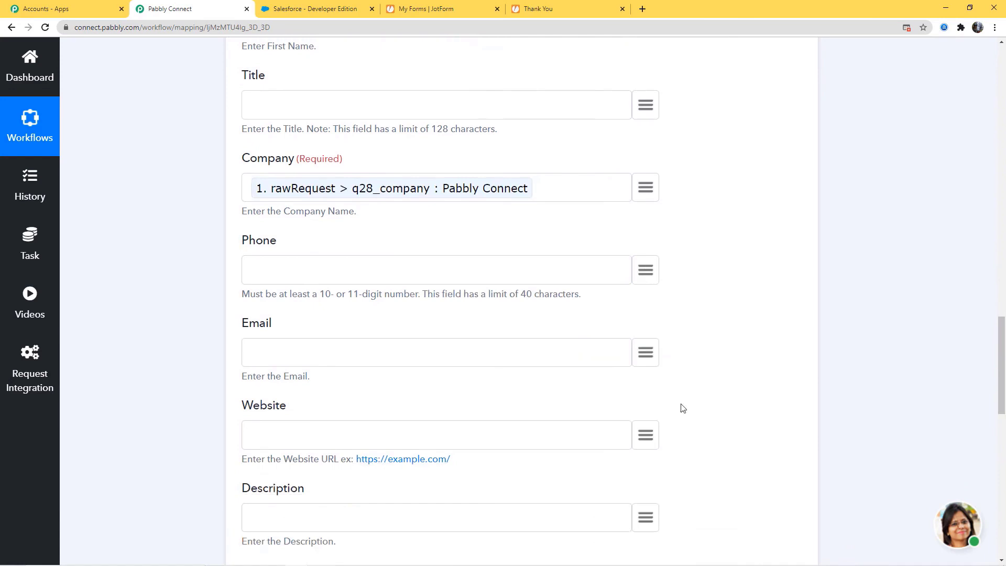
left_click(647, 353)
scroll(589, 208, "down", 3)
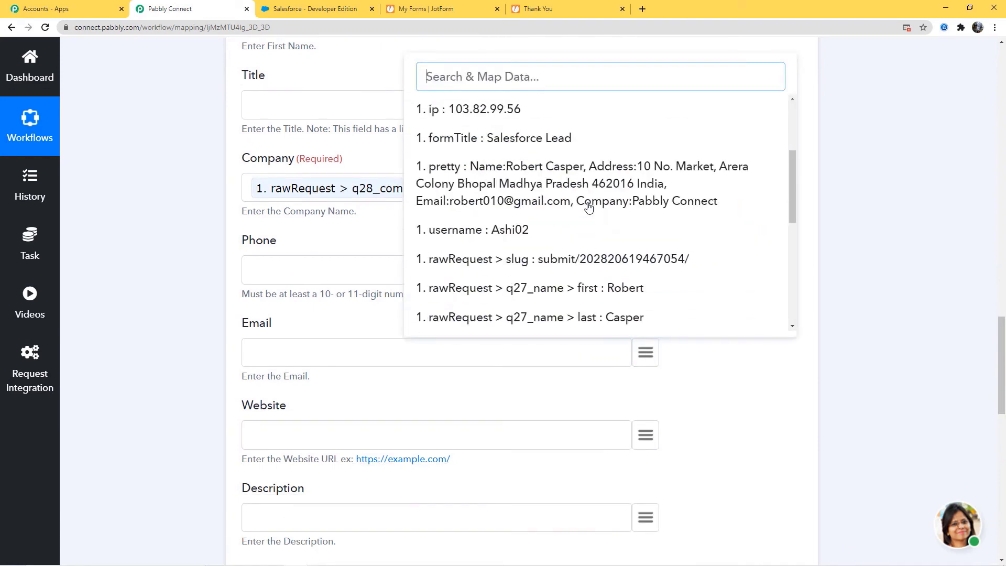
scroll(589, 208, "down", 4)
scroll(589, 208, "down", 5)
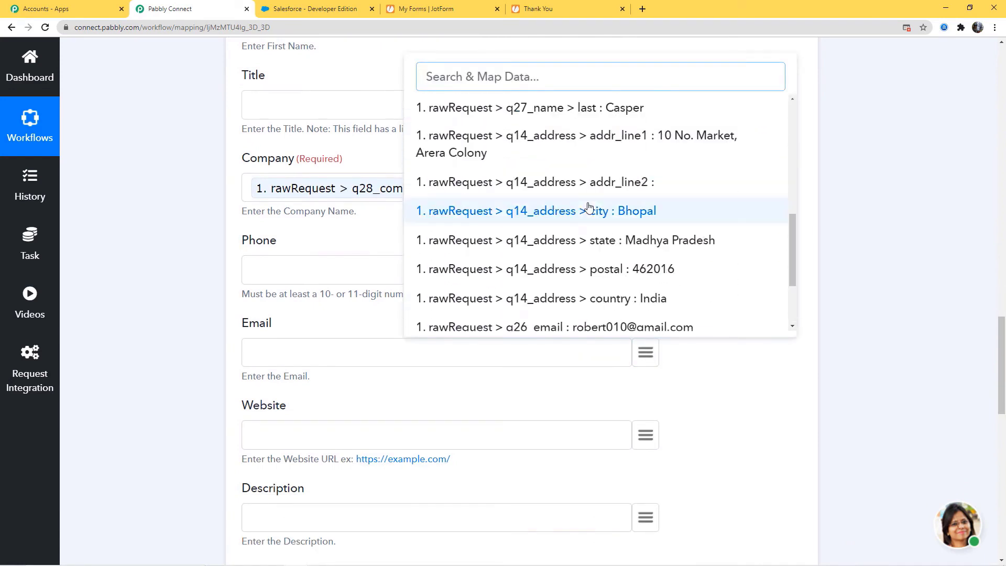
left_click(589, 209)
scroll(850, 333, "down", 3)
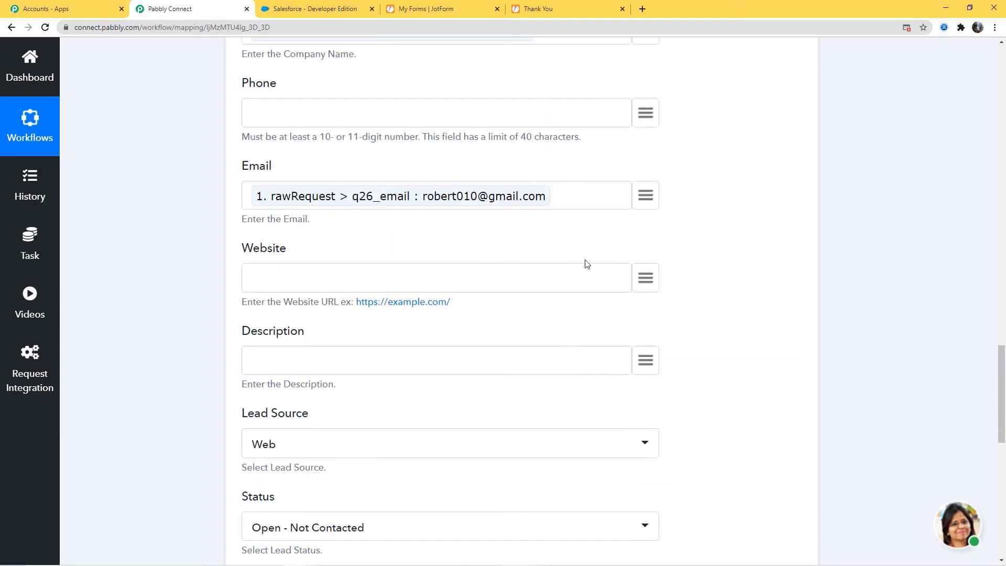
Enter 'JotForm Response' as the lead's Description.
left_click(279, 362)
type("JotForm Response")
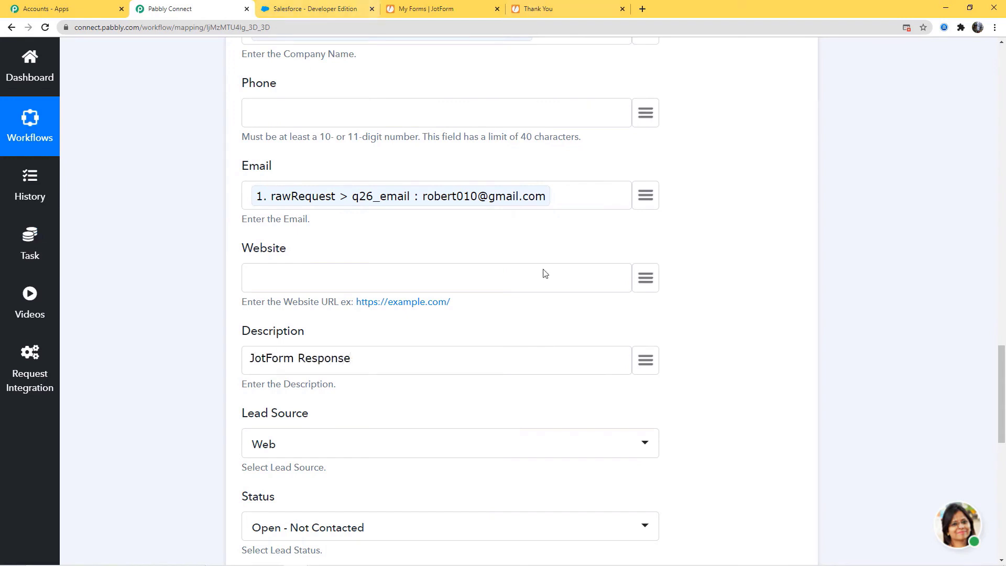
scroll(565, 424, "down", 1)
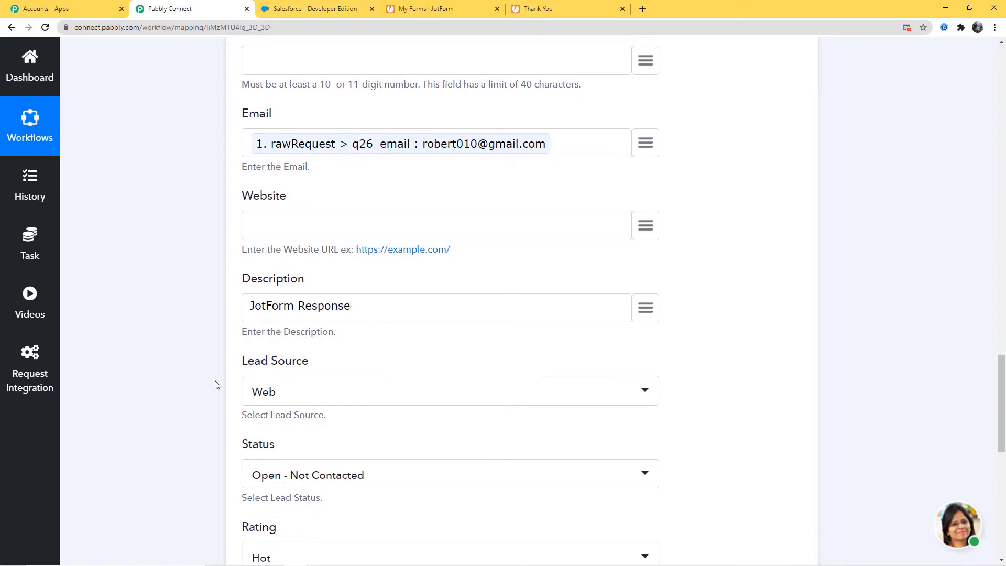
scroll(451, 390, "down", 5)
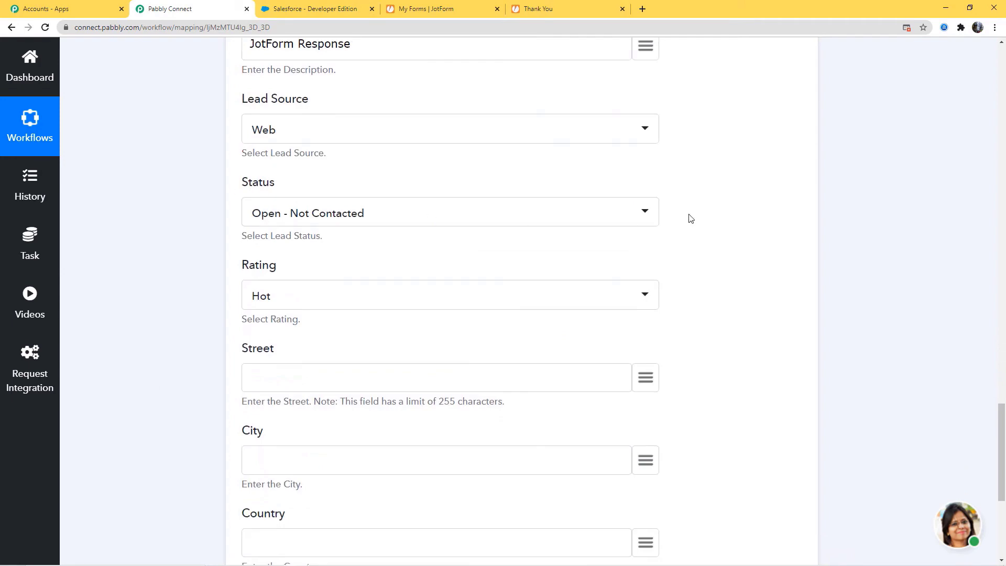
scroll(898, 274, "down", 3)
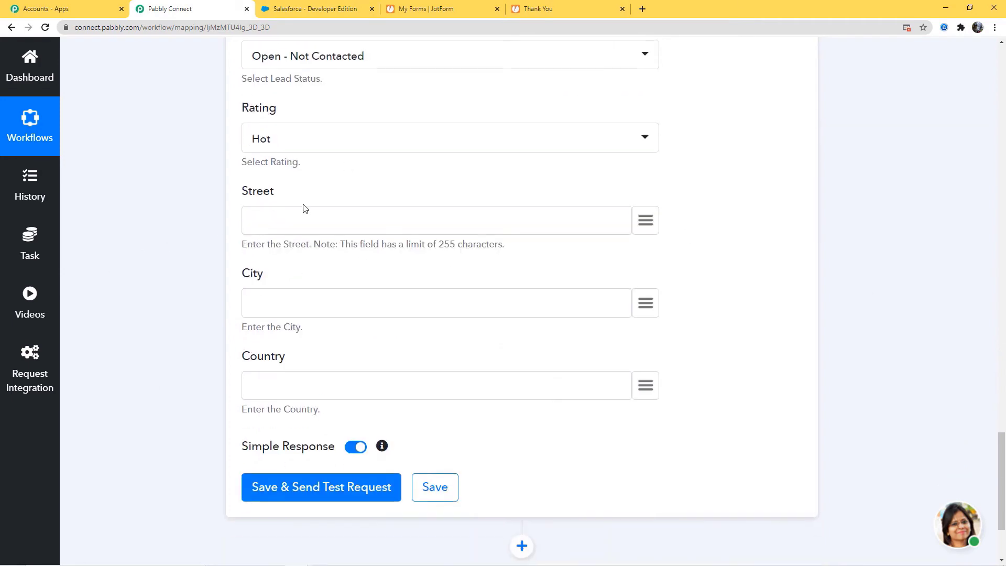
Map Street to the JotForm addr_line1, City to city : Bhopal and Country to country : India.
left_click(648, 222)
scroll(603, 378, "down", 5)
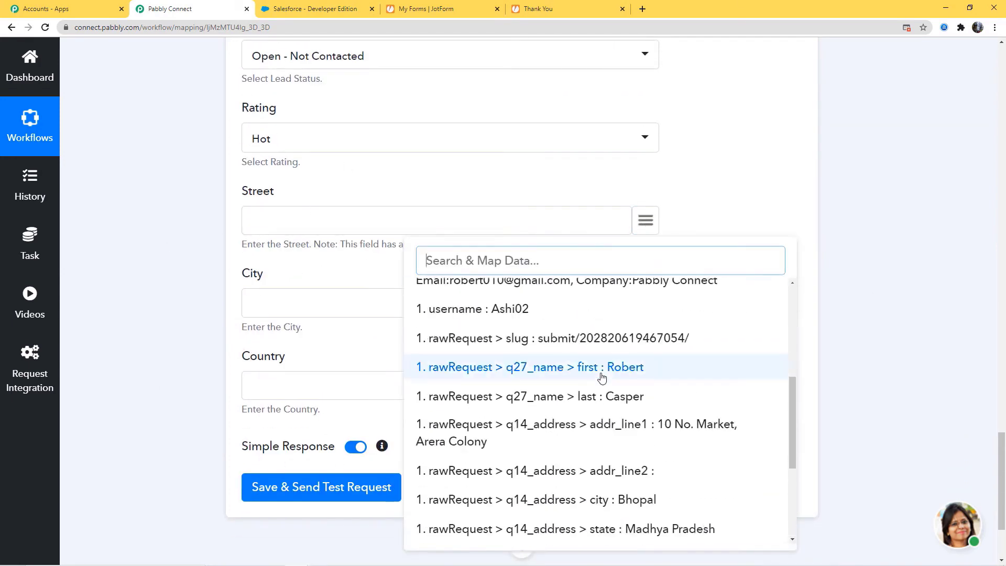
left_click(683, 431)
scroll(813, 293, "down", 2)
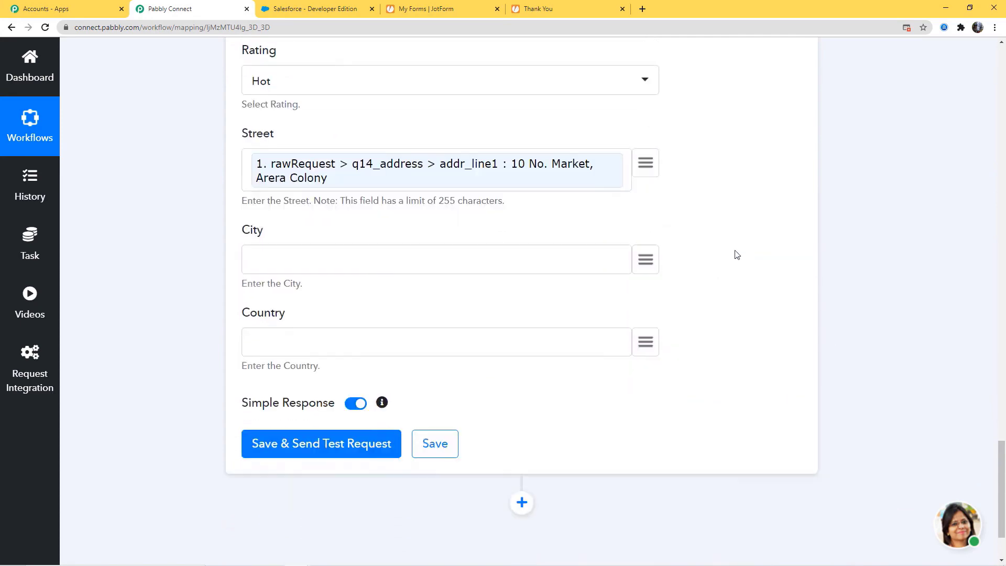
left_click(645, 210)
scroll(662, 377, "down", 3)
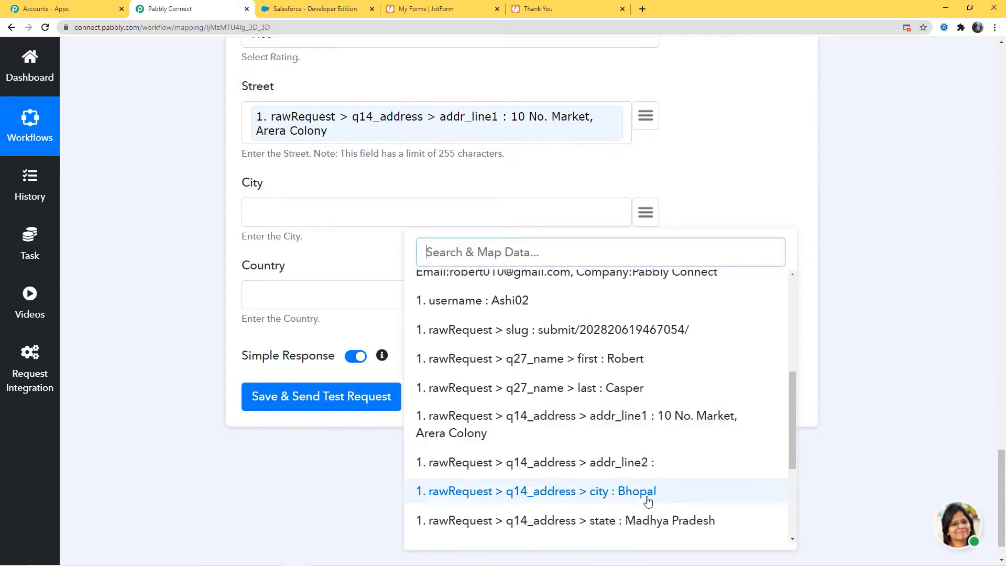
left_click(672, 489)
left_click(646, 296)
scroll(676, 443, "down", 4)
scroll(676, 442, "down", 4)
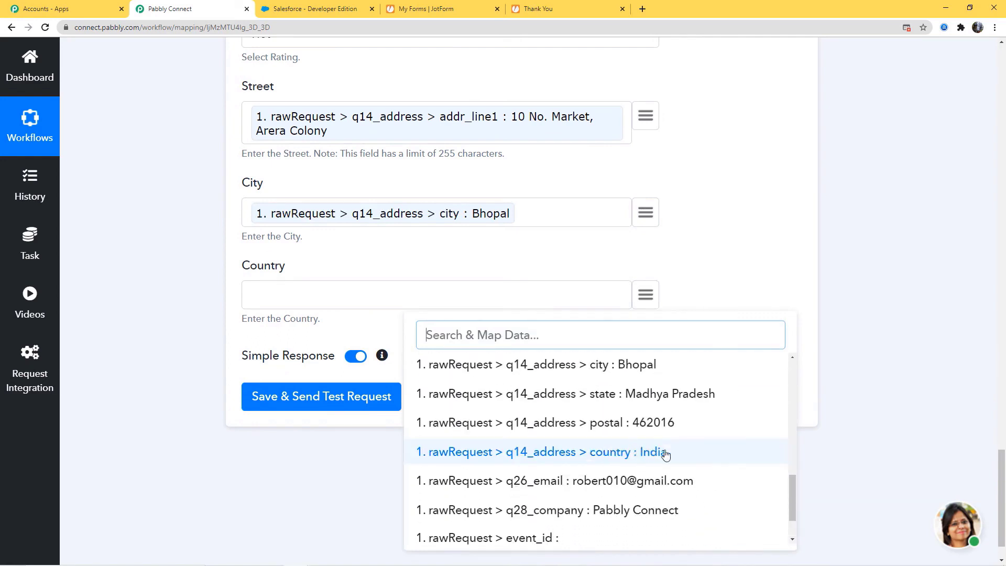
left_click(666, 451)
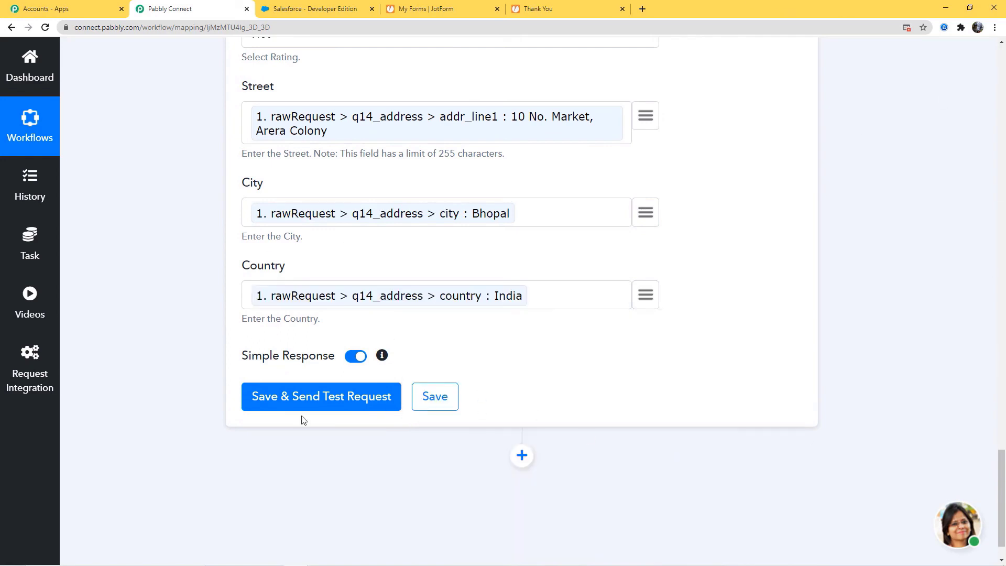
Send a test Create Lead request, save the step after its success, then switch to Salesforce.
left_click(284, 401)
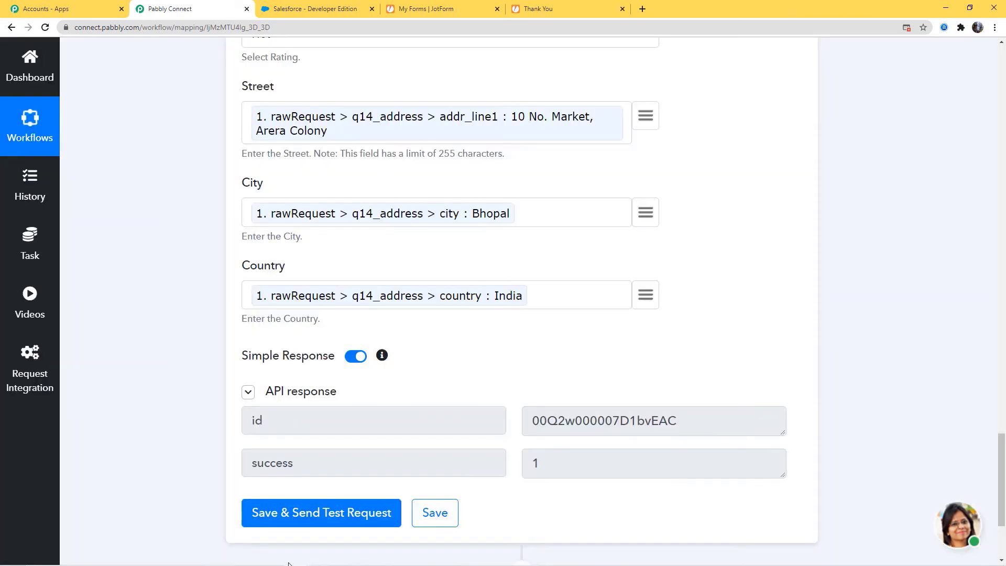
left_click(433, 510)
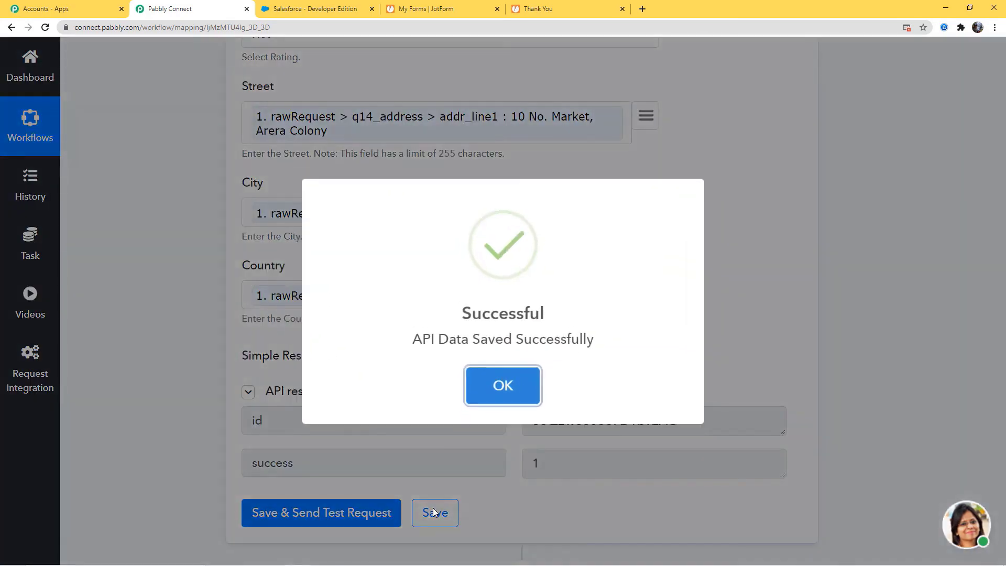
left_click(503, 386)
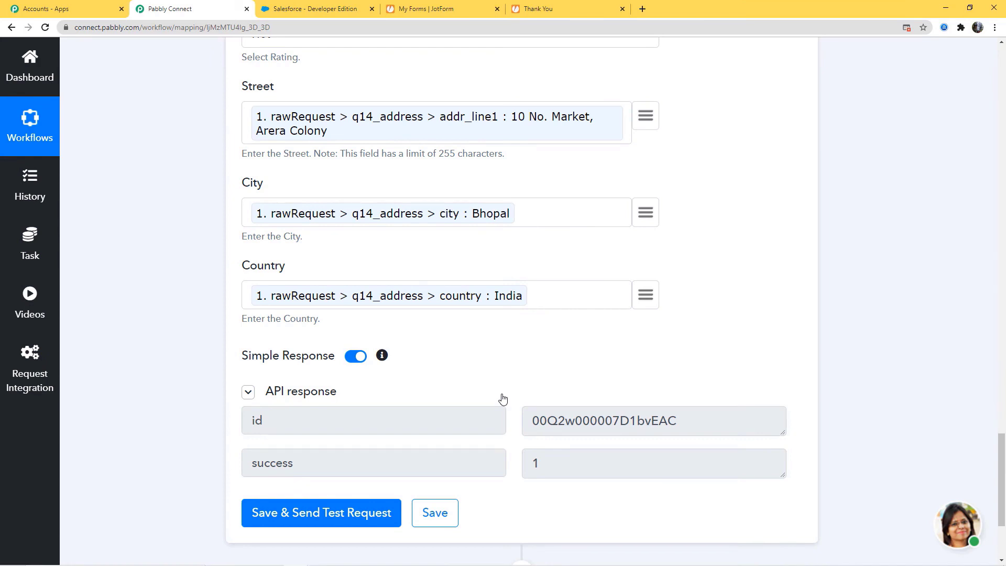
left_click(304, 10)
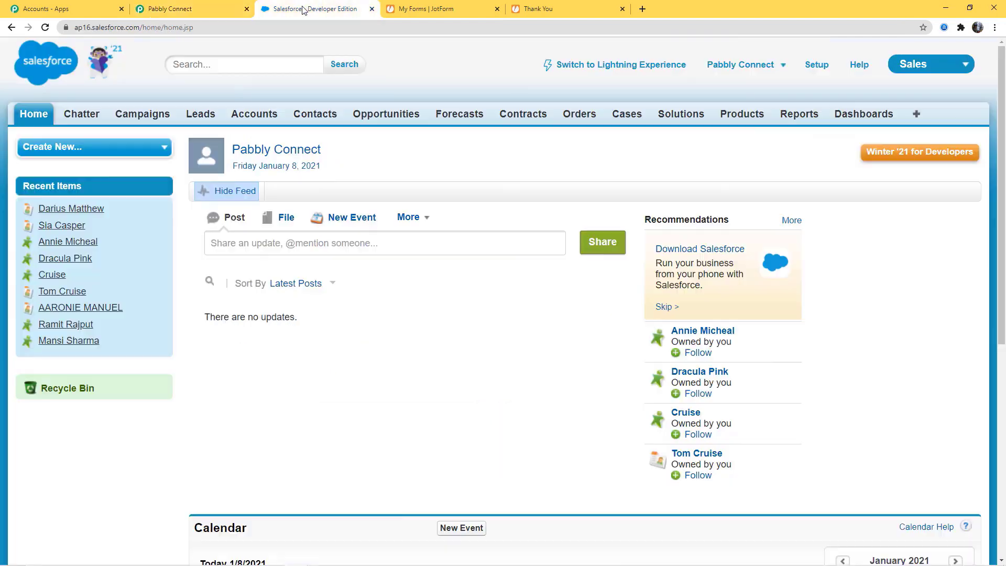
Open the new test lead and check its company, address and JotForm Response description.
left_click(200, 115)
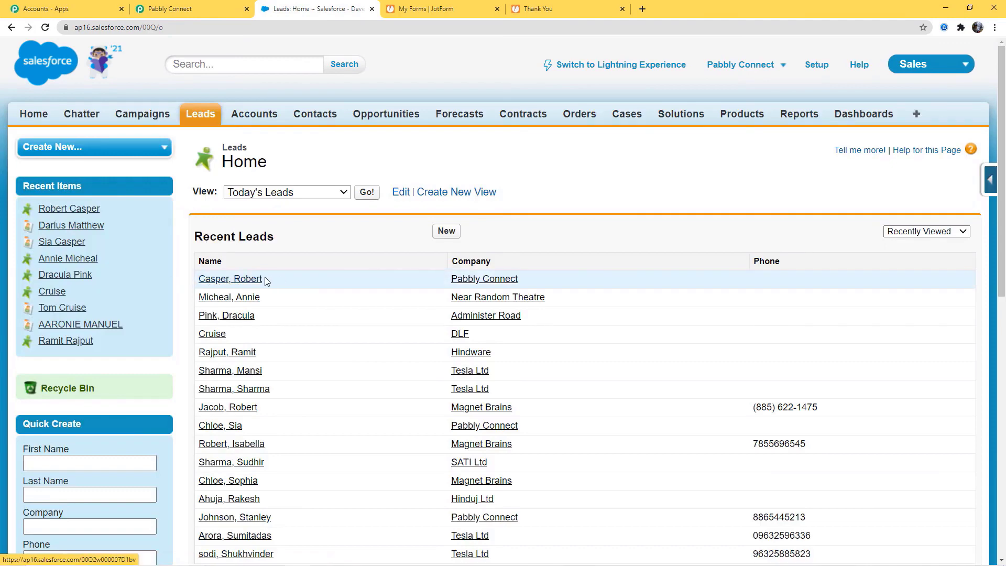
left_click(221, 283)
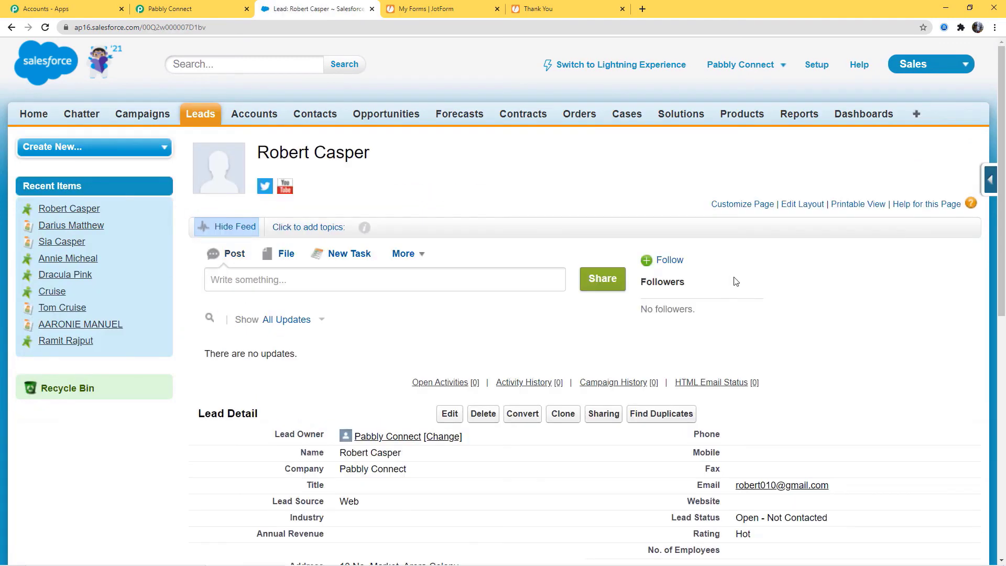
scroll(737, 281, "down", 3)
scroll(739, 277, "down", 3)
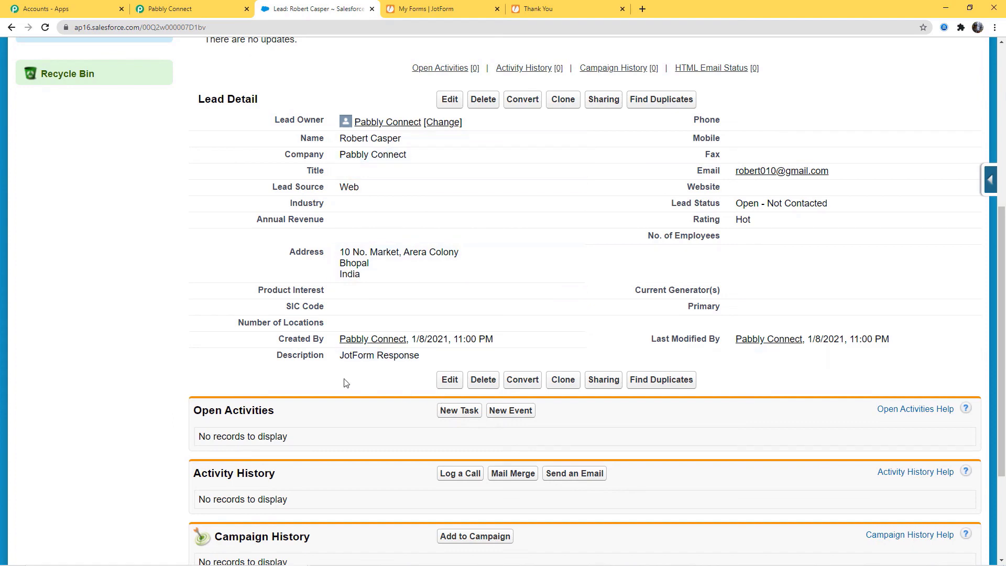
left_click_drag(341, 355, 419, 358)
left_click(419, 358)
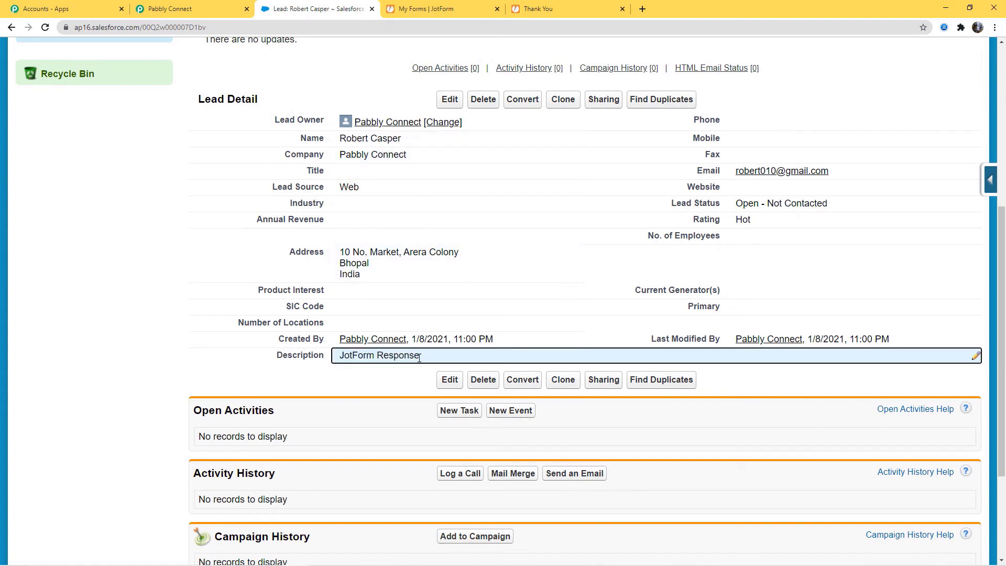
scroll(586, 321, "up", 6)
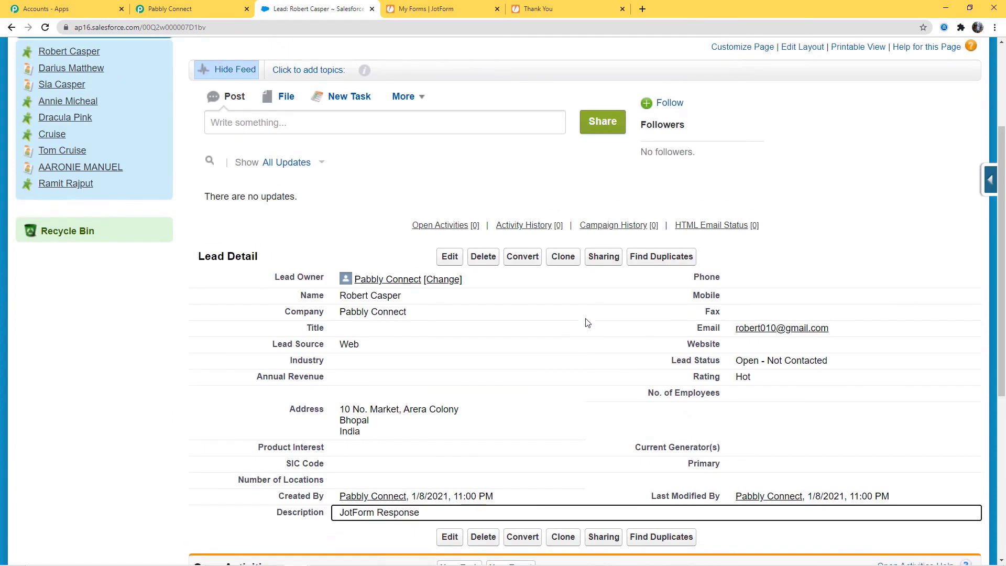
left_click(206, 118)
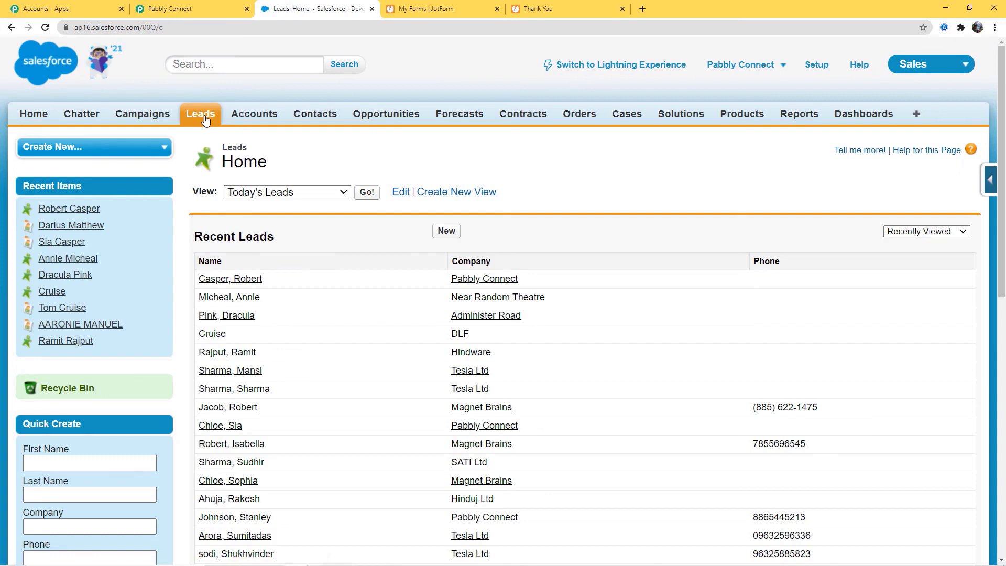
Open the live Salesforce Lead form and enter the second lead's first and last name.
left_click(425, 9)
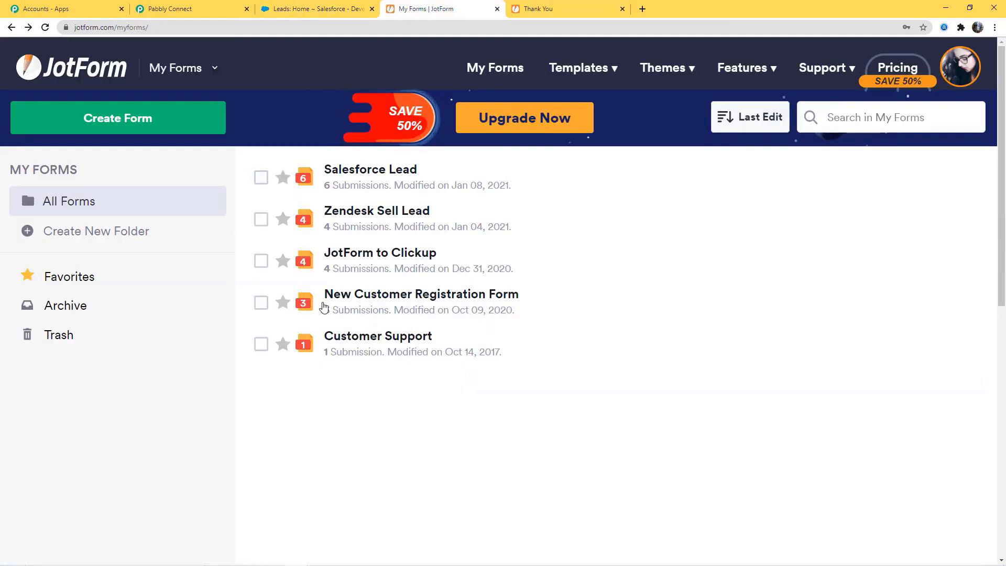
left_click(958, 177)
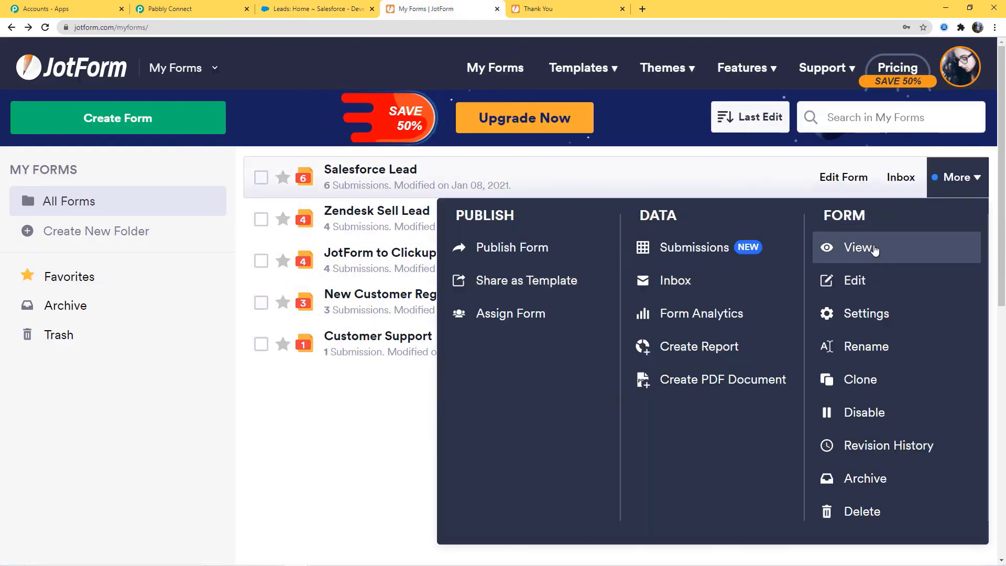
left_click(875, 249)
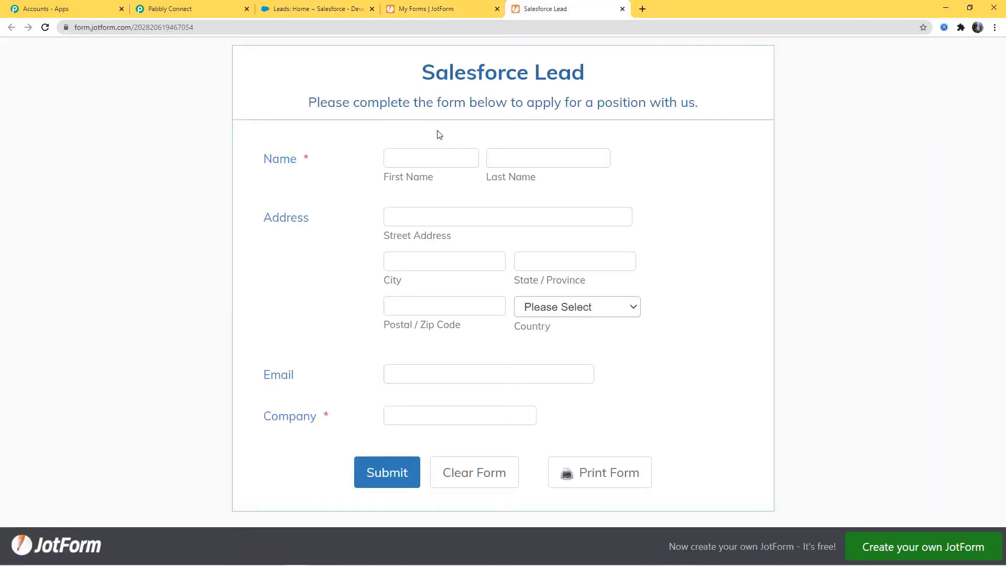
left_click(405, 157)
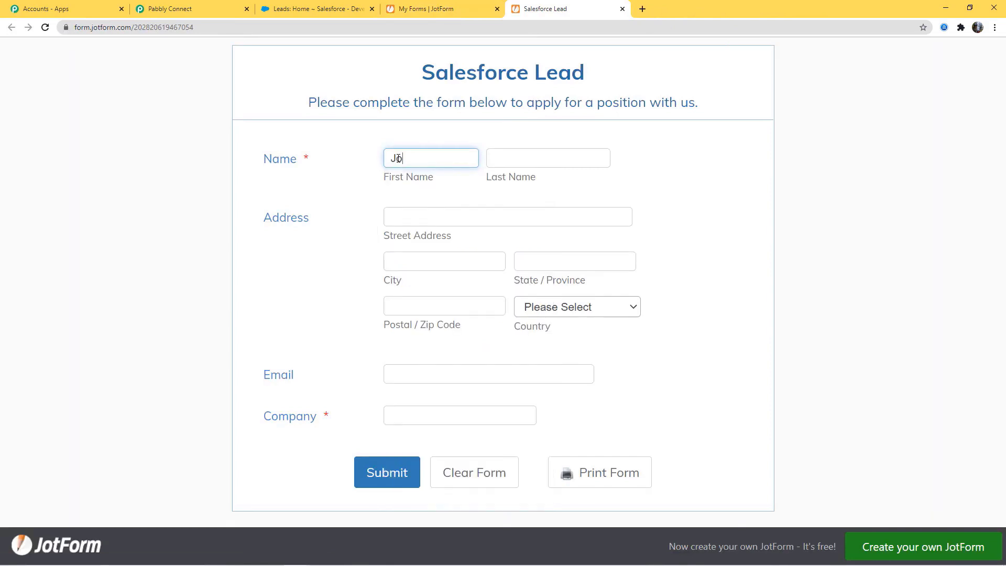
left_click(519, 161)
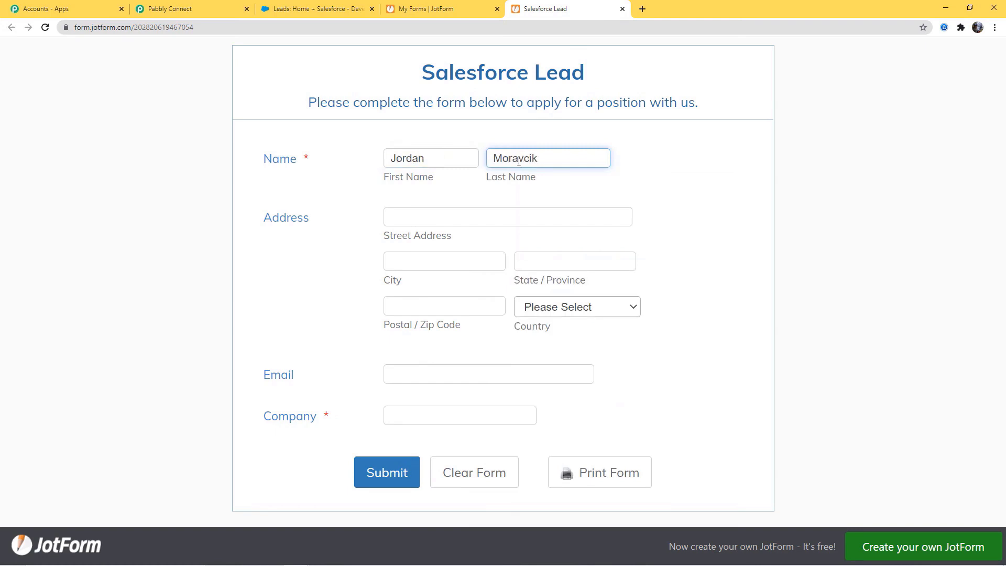
Autofill the saved Bhopal street address and replace the e-mail with the lead's address.
left_click(478, 215)
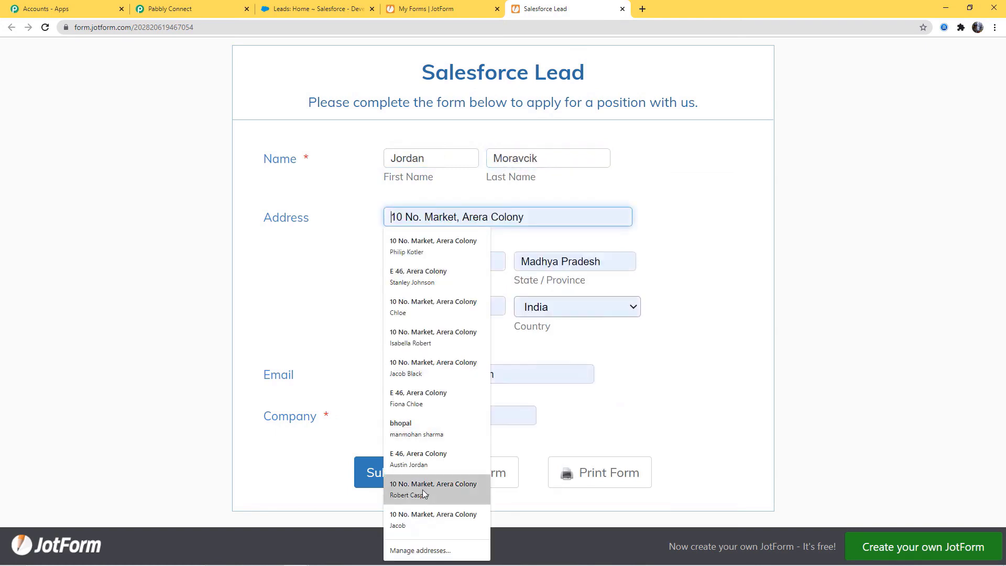
left_click(414, 404)
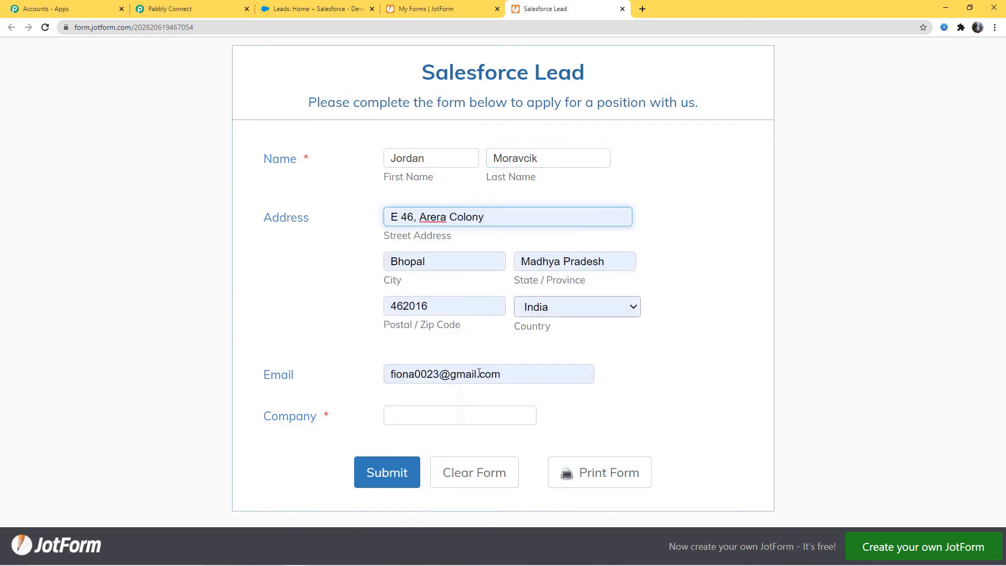
triple_click(515, 377)
key("BackSpace")
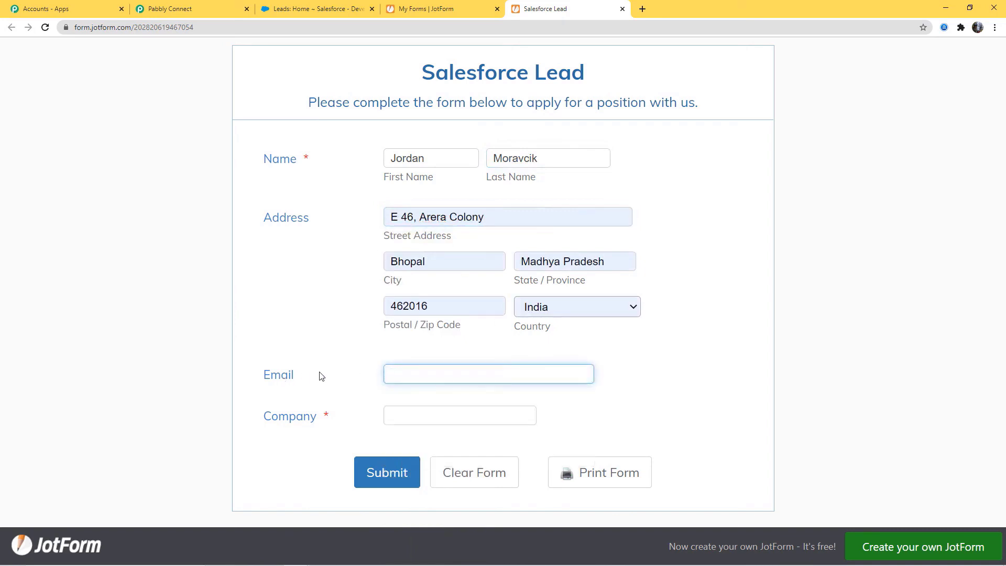
Enter company 'Pabbly Connect' and submit the form.
left_click(472, 415)
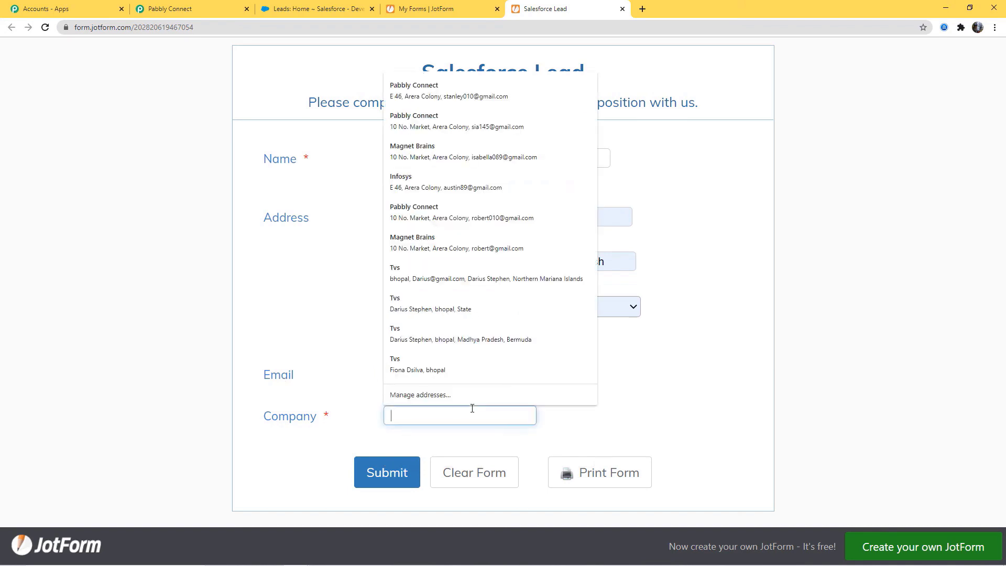
type("Pabbly Connect")
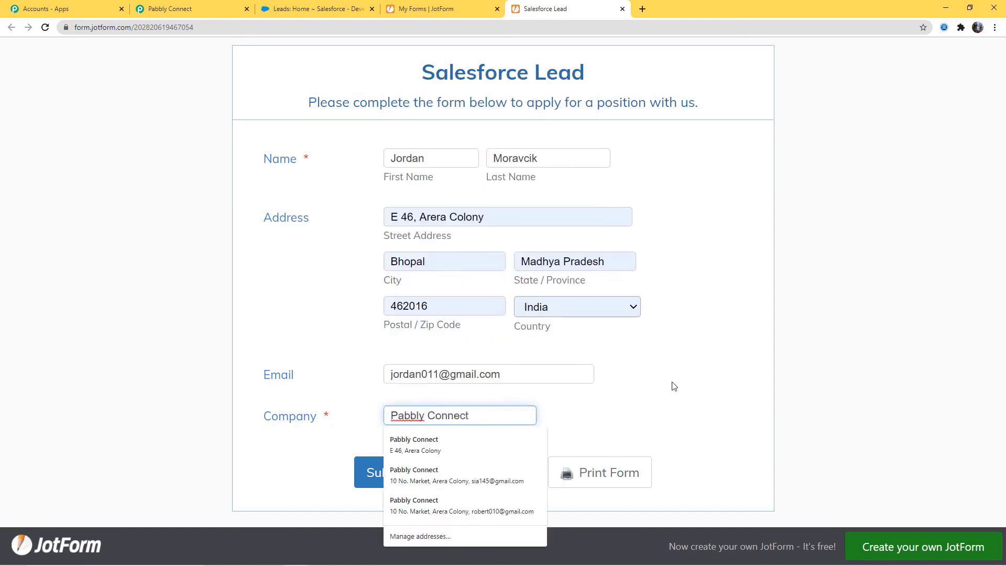
left_click(675, 386)
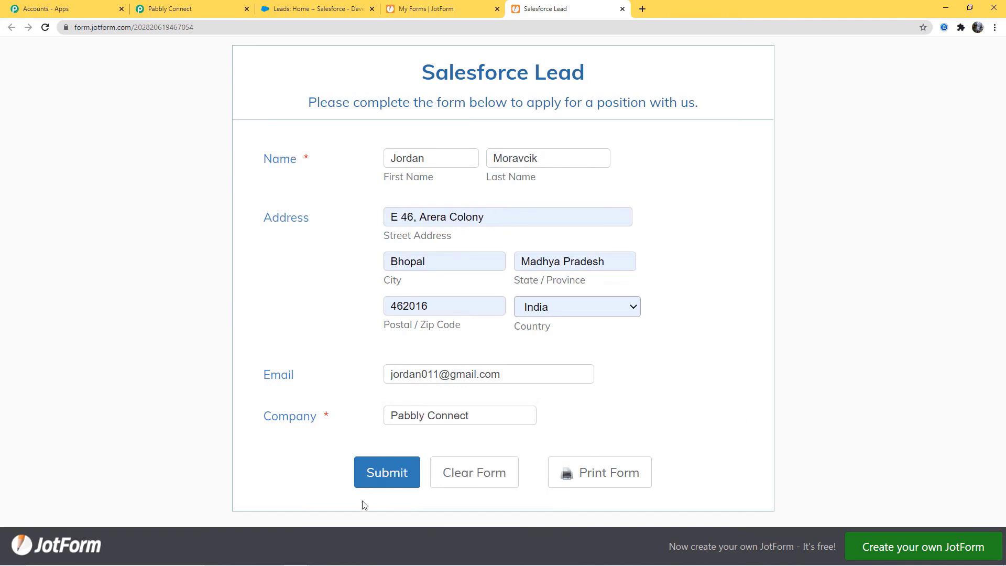
left_click(378, 475)
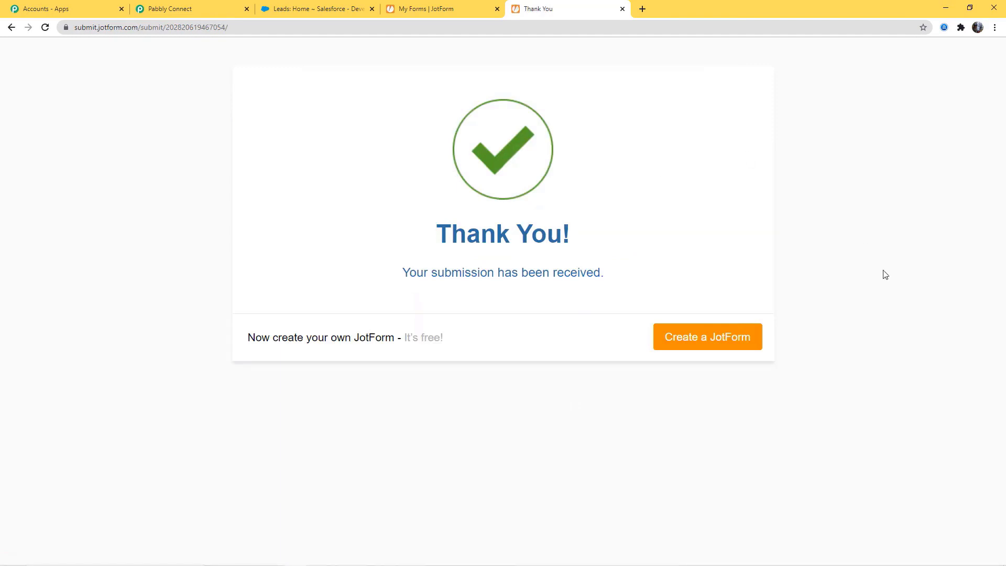
Reload Leads, review the newest lead's Bhopal, India address and description, then return to Pabbly Connect.
left_click(303, 11)
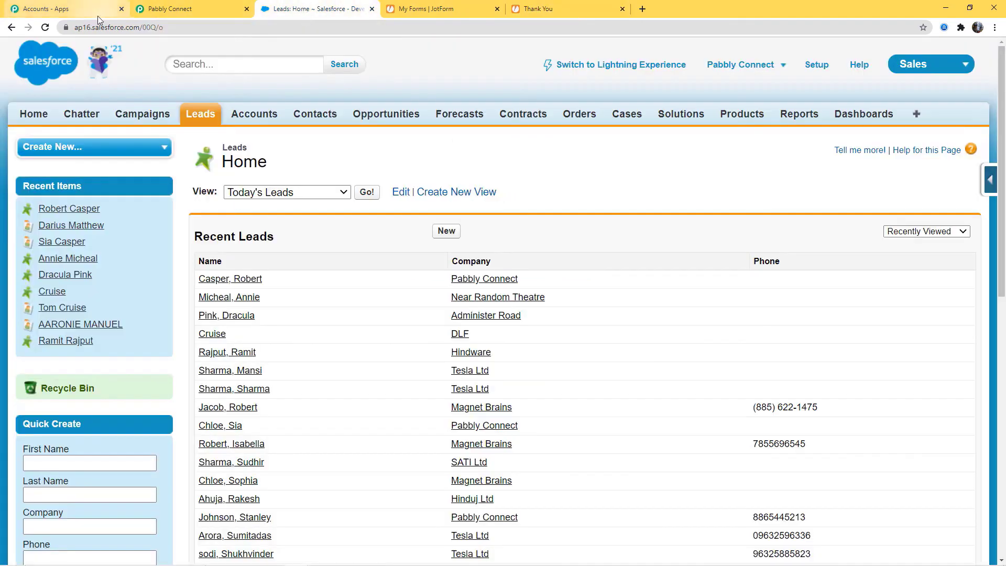
left_click(44, 28)
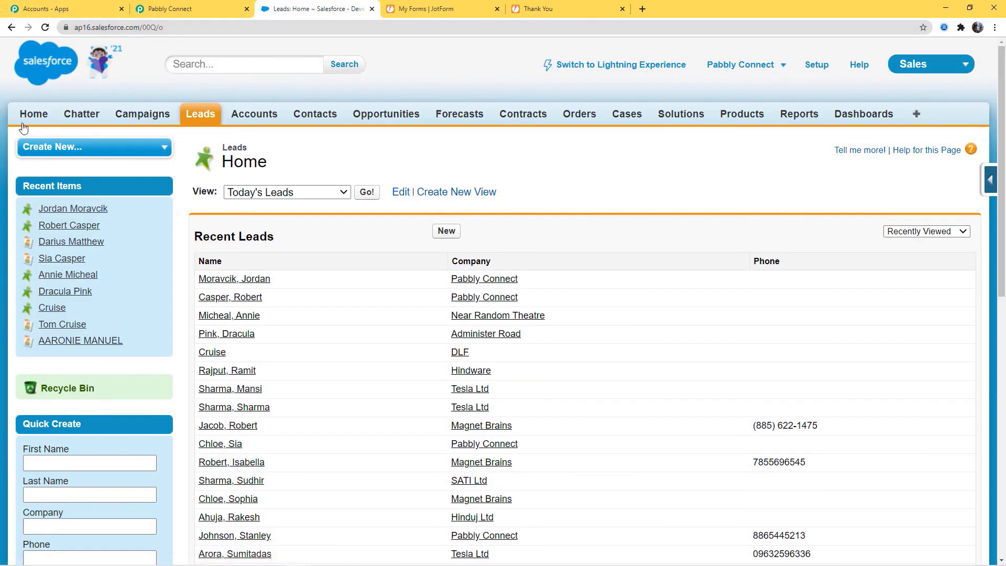
left_click(223, 280)
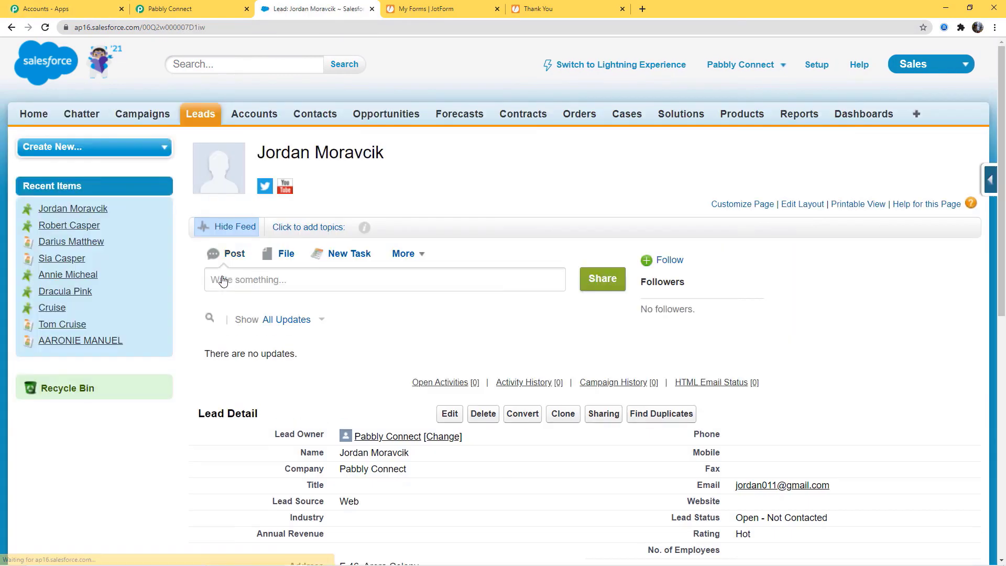
scroll(810, 302, "down", 4)
scroll(810, 302, "down", 2)
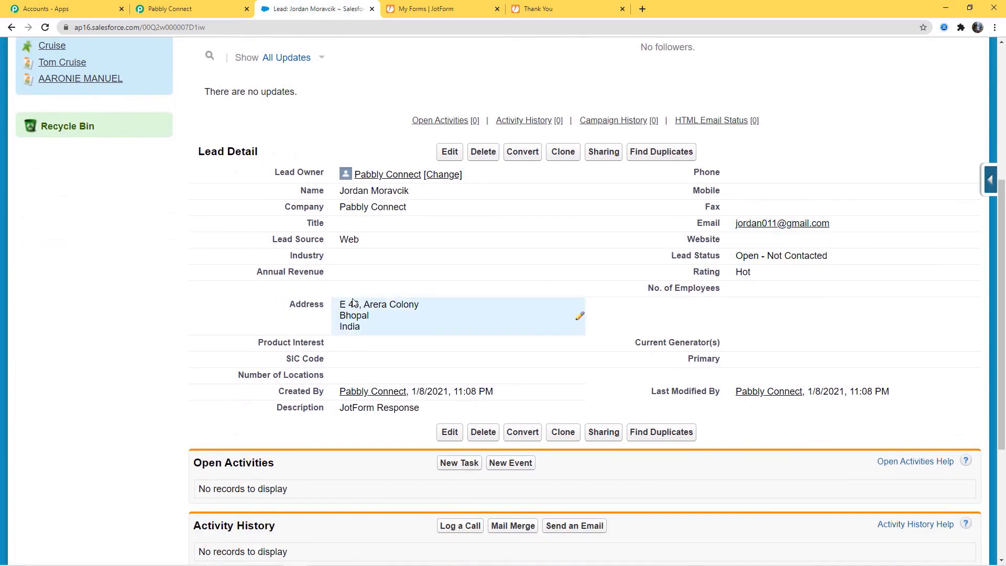
double_click(427, 409)
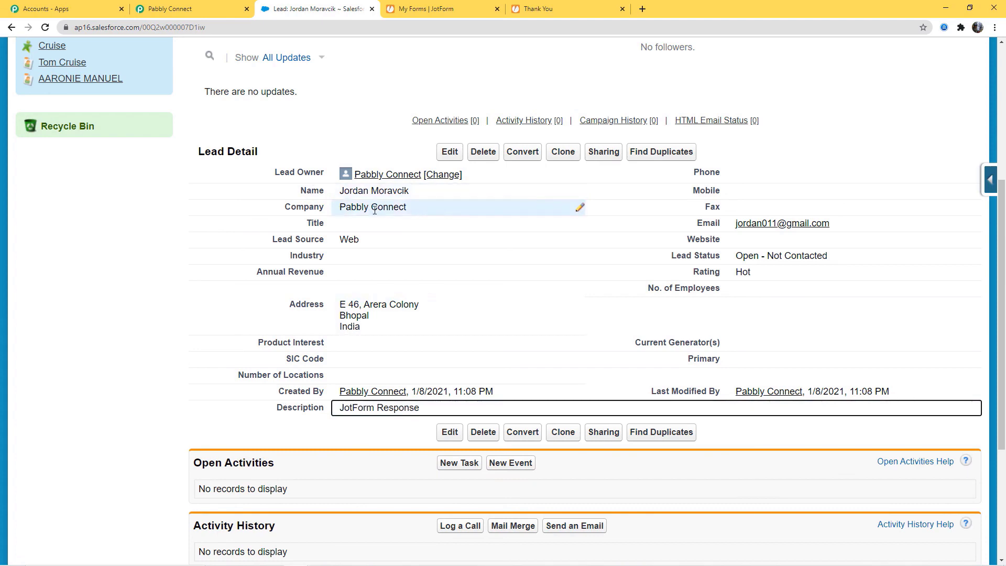
scroll(684, 472, "up", 3)
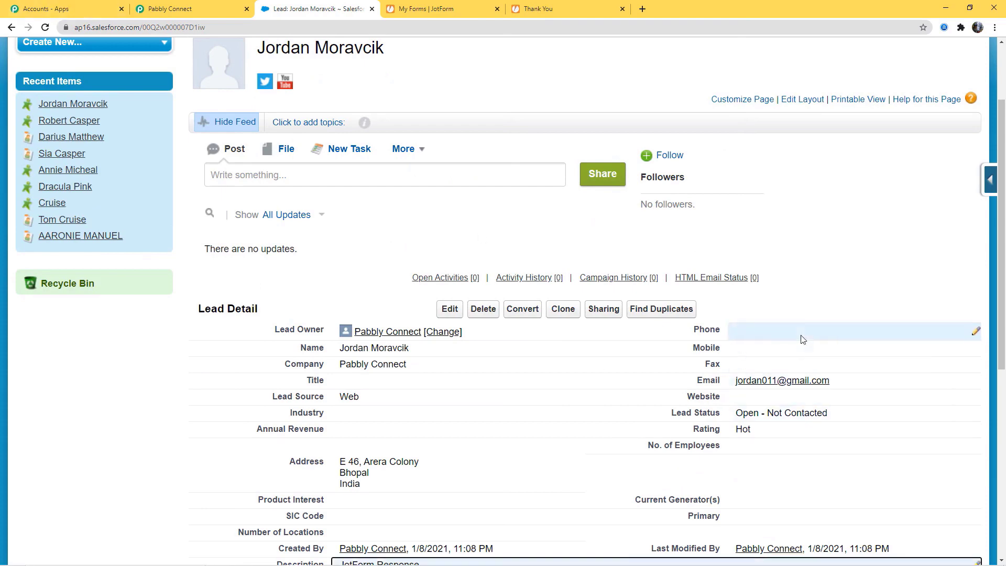
left_click(178, 8)
scroll(765, 450, "up", 15)
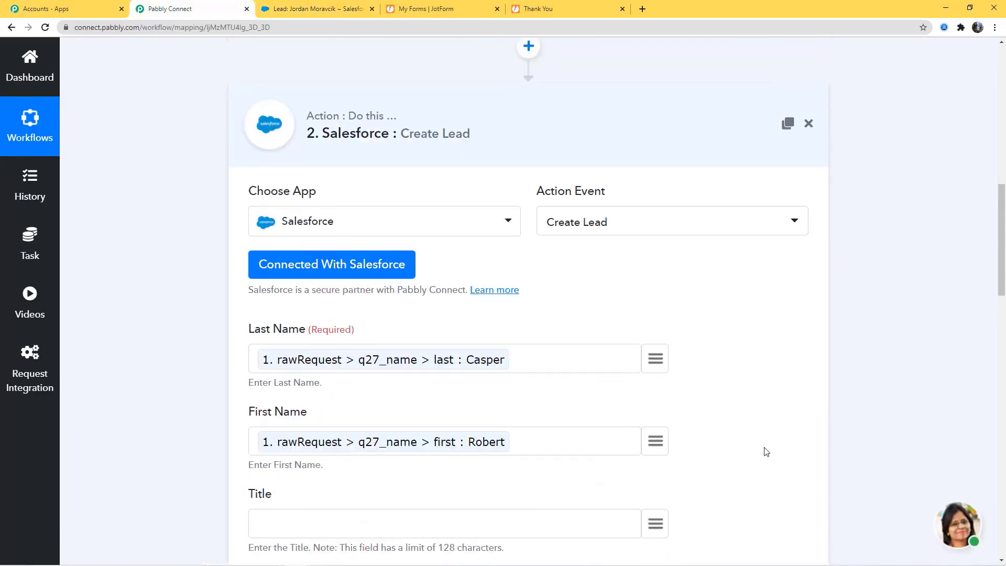
Scroll to the workflow's top and collapse the step cards via the JotForm trigger header.
scroll(865, 243, "up", 10)
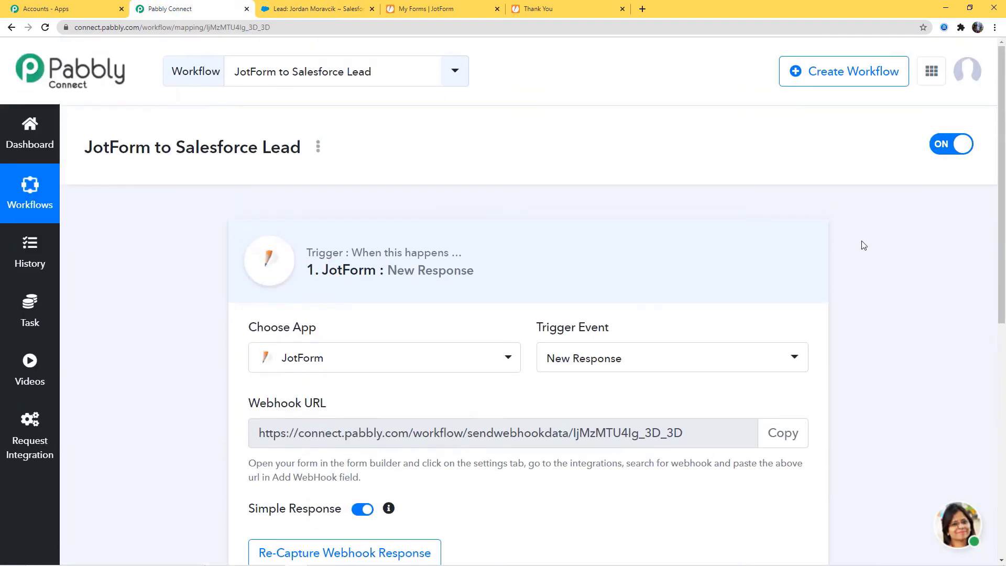
left_click(681, 263)
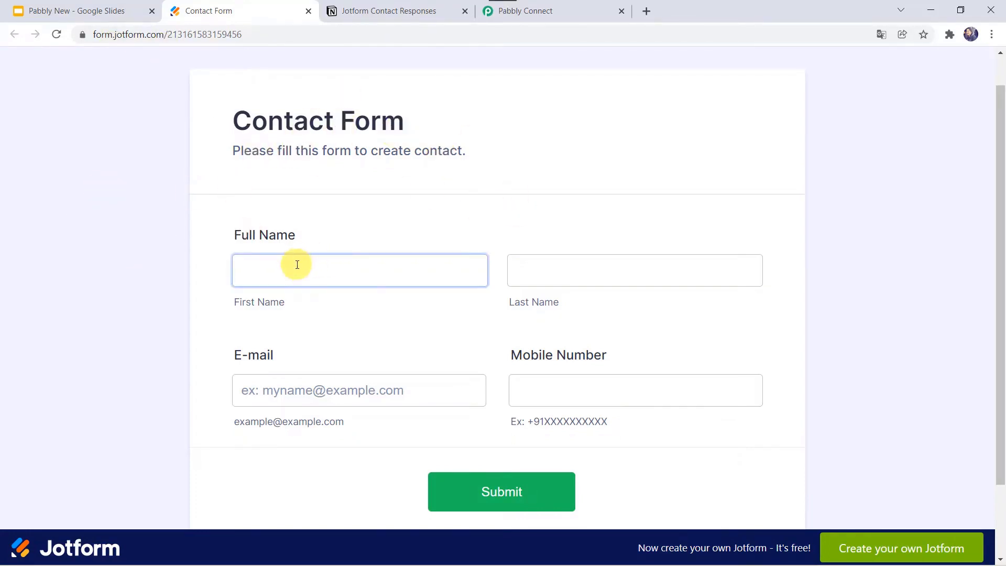
Compare the empty Contact Form with the Notion responses table.
left_click(619, 386)
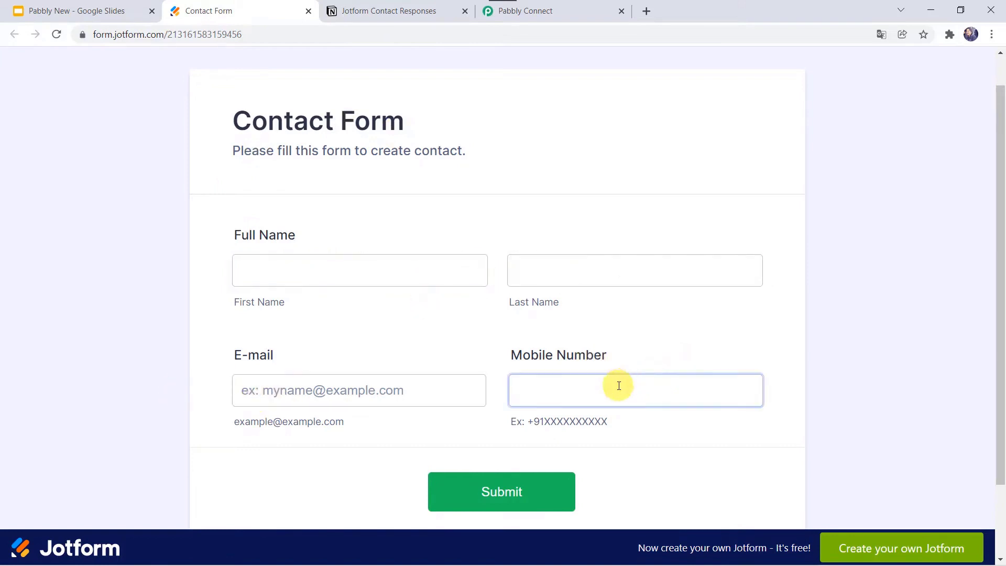
left_click(380, 11)
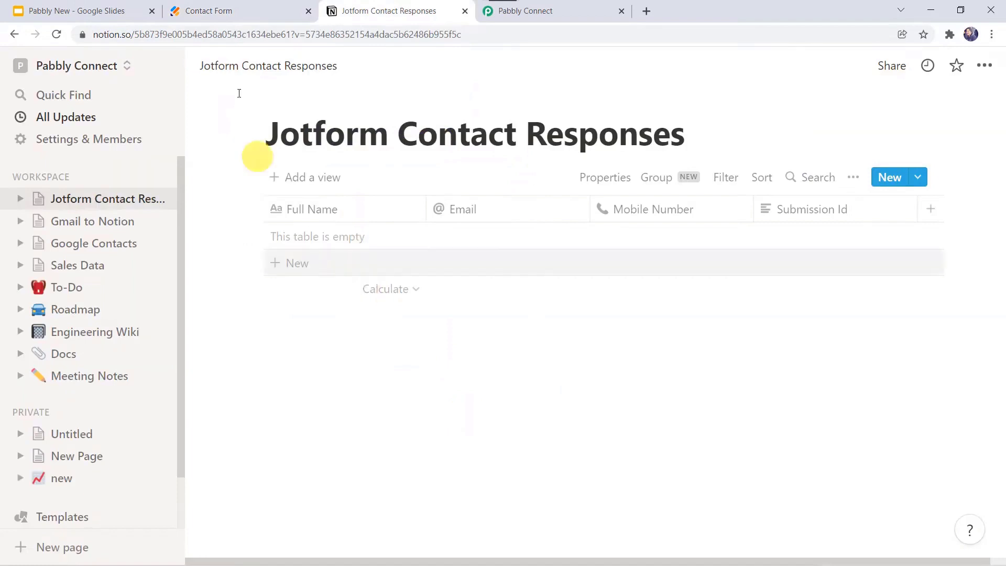
left_click(253, 10)
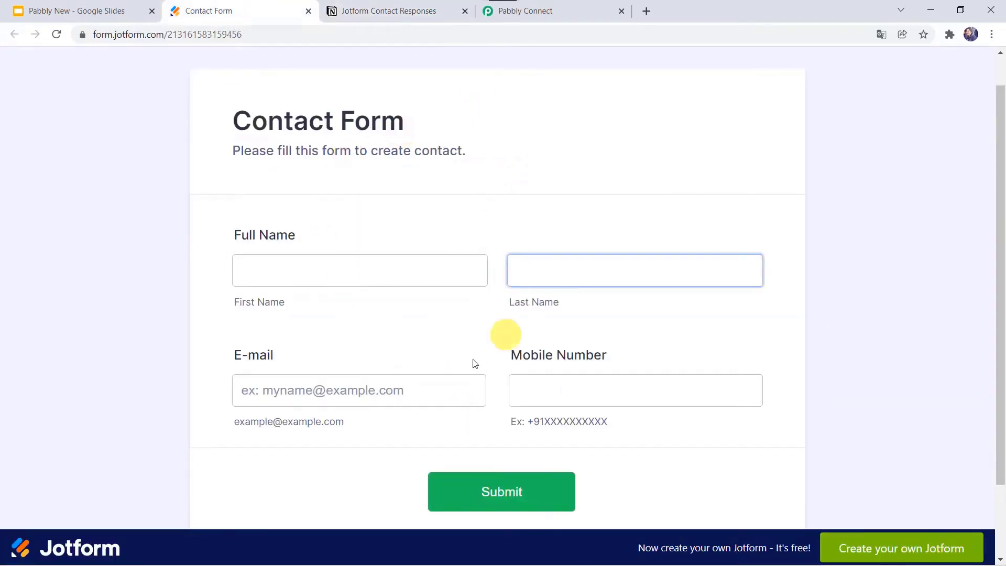
left_click(418, 376)
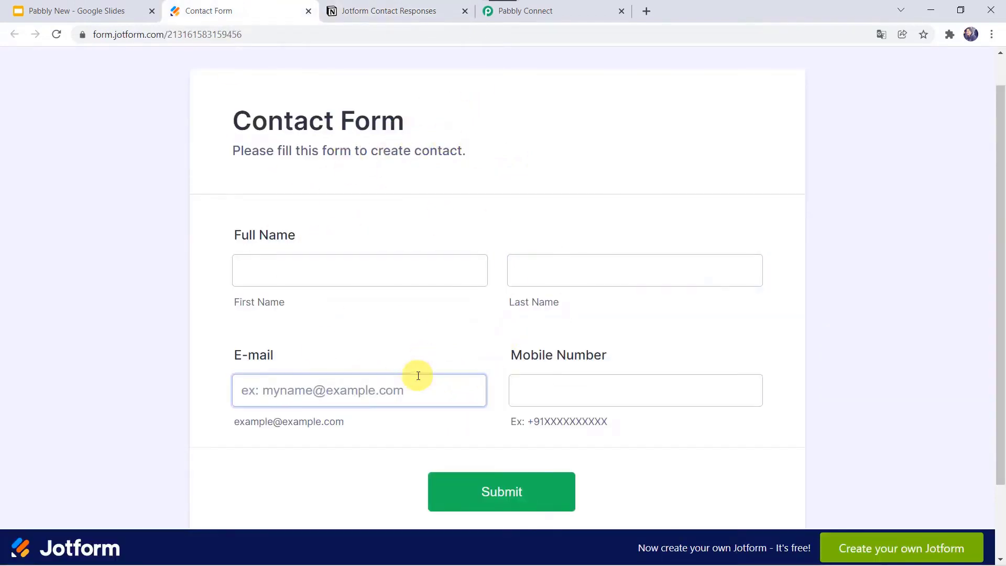
left_click(503, 209)
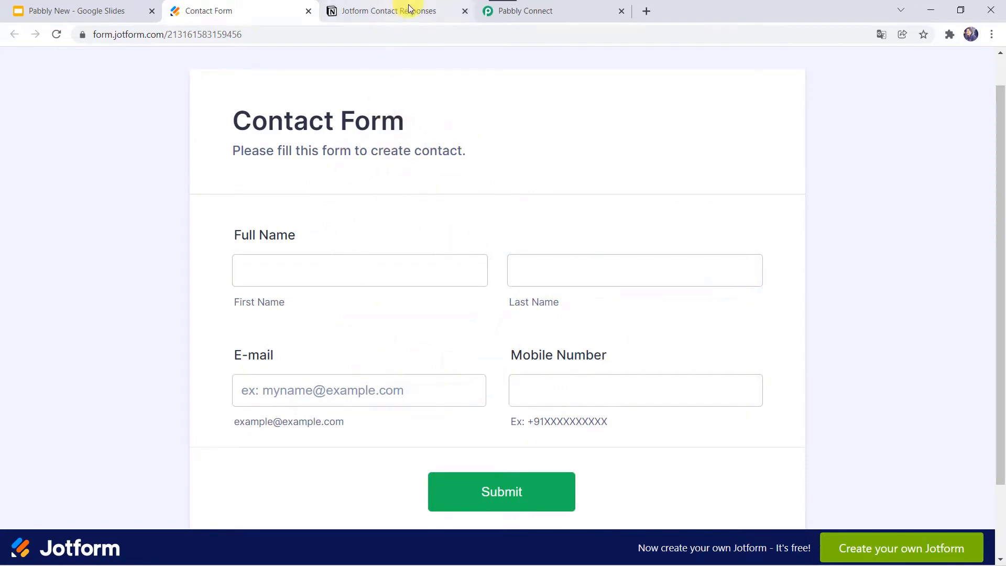
left_click(409, 9)
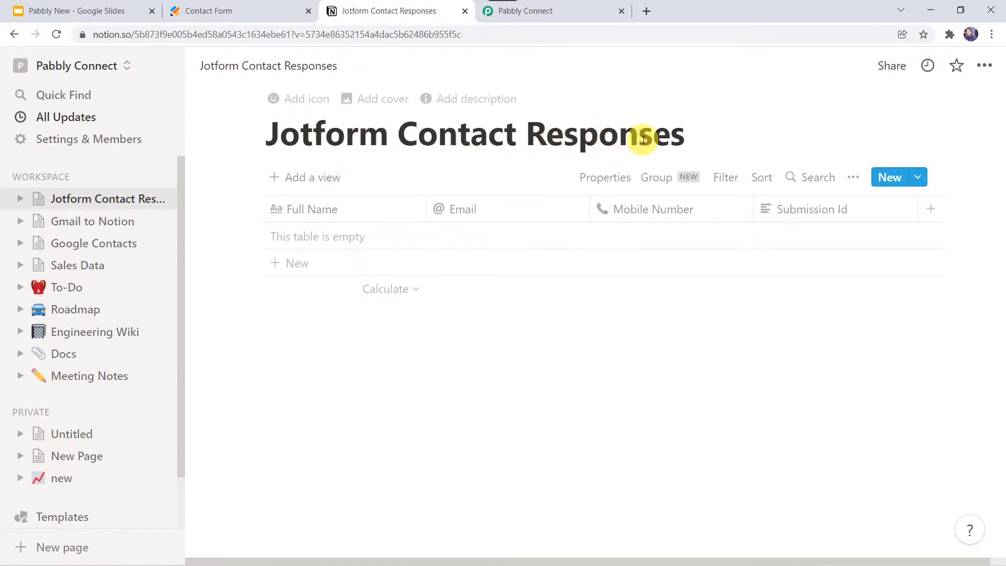
left_click(247, 9)
Fill in the test contact's first and last name, e-mail and mobile number, then submit.
left_click(278, 268)
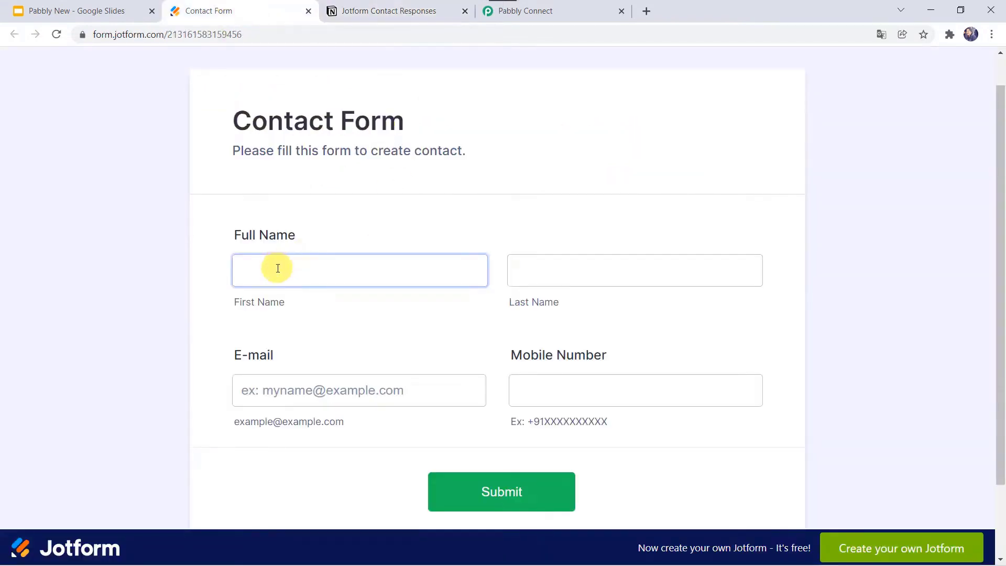
type("Ada")
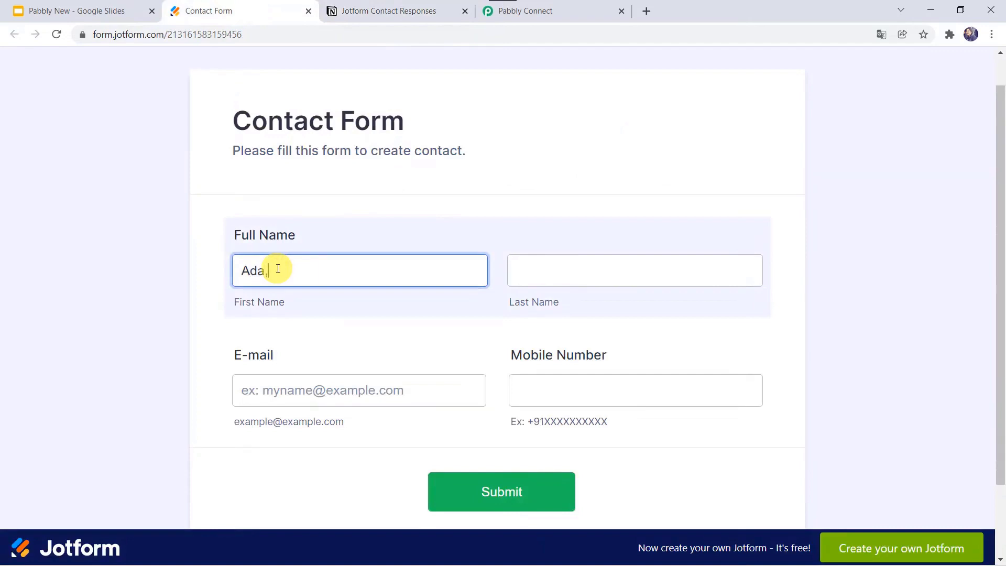
type("m")
key("Tab")
type("Smith")
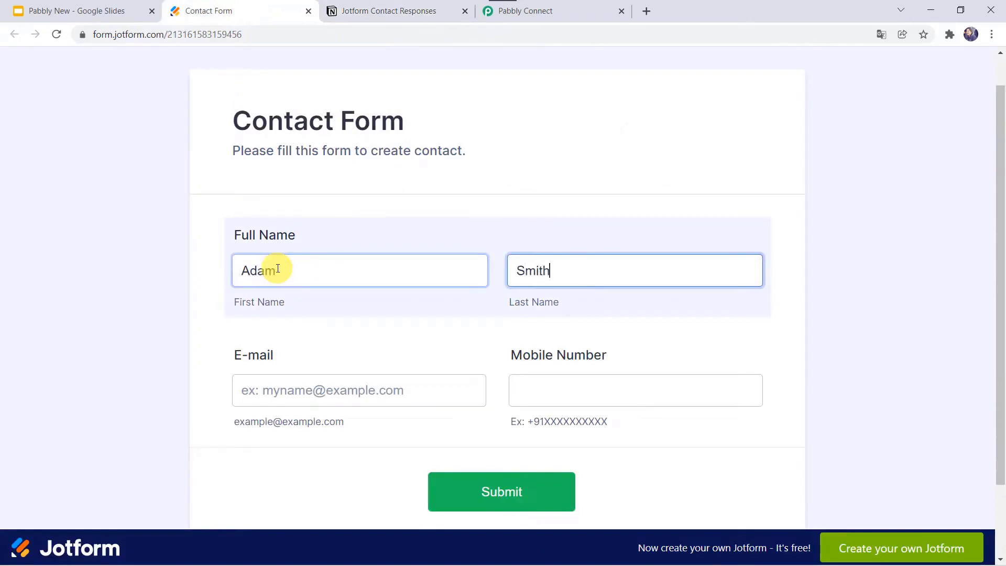
key("Tab")
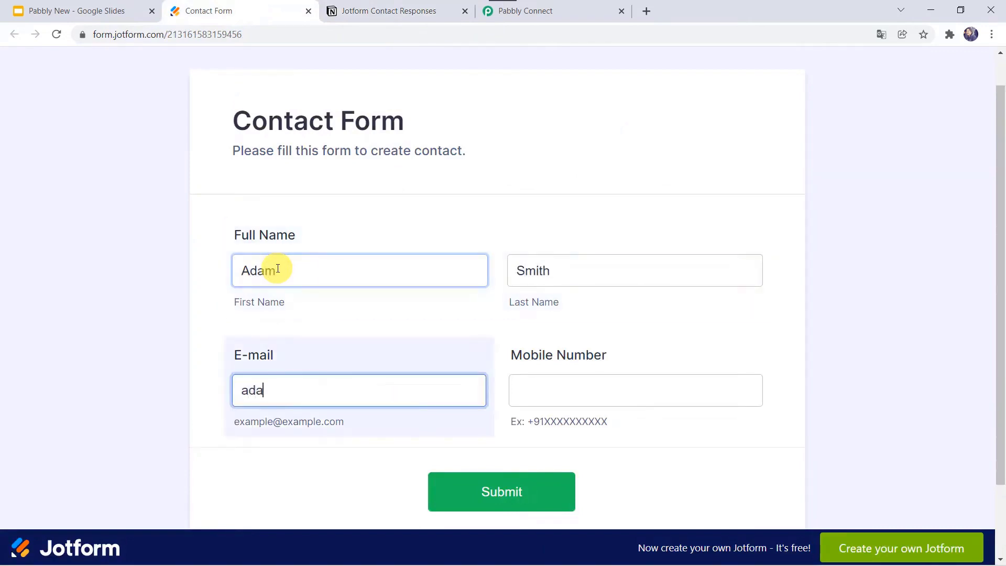
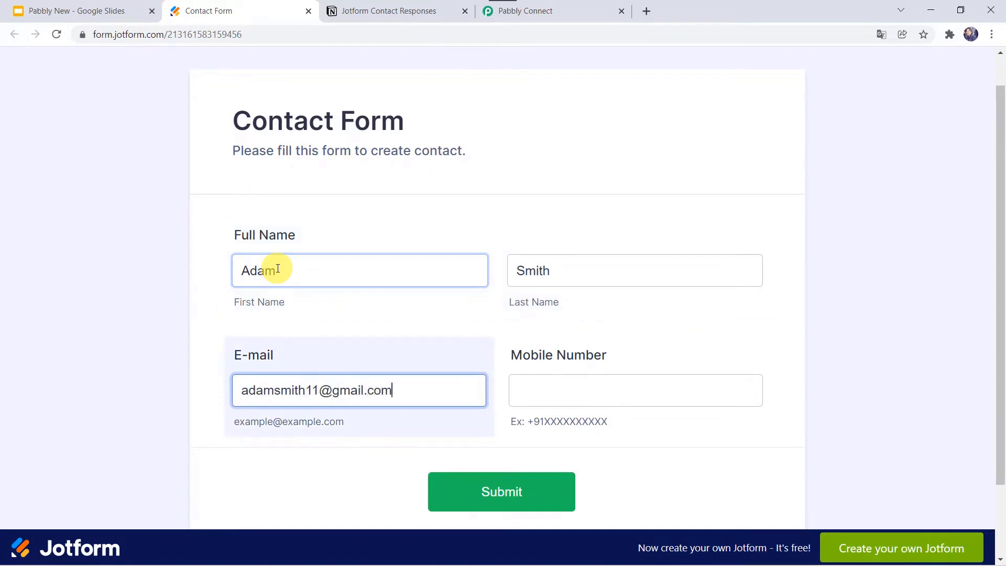
key("Tab")
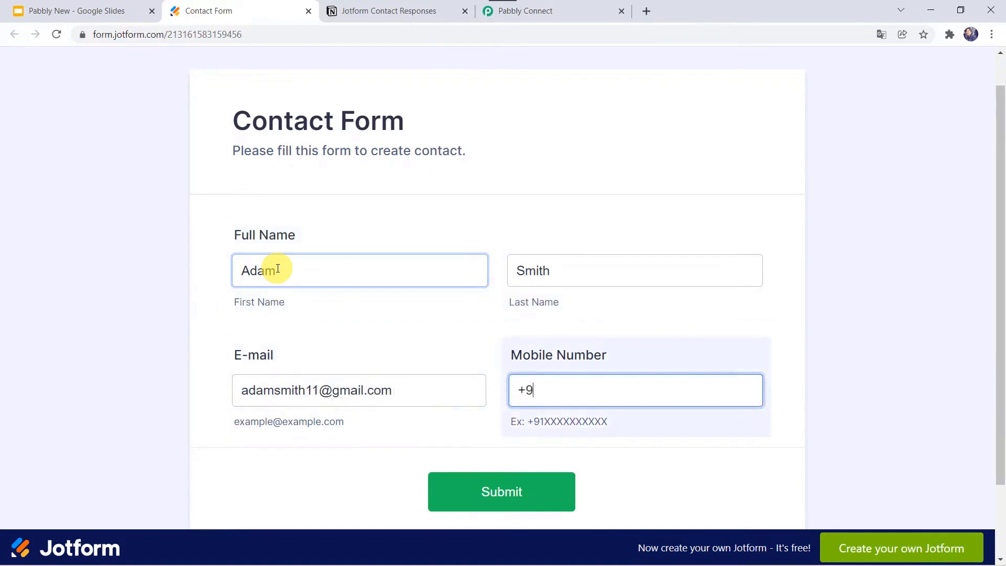
left_click(492, 510)
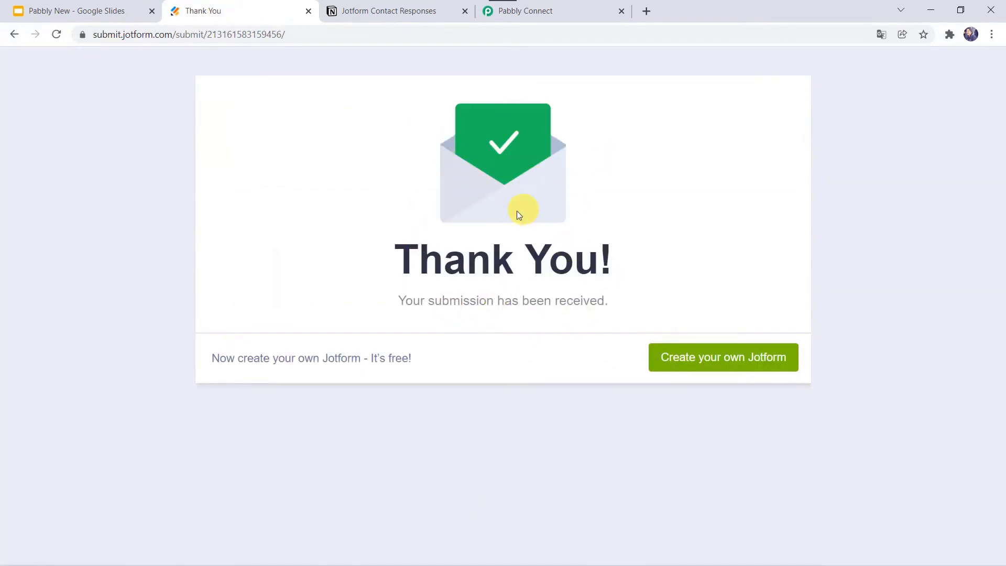
Check Notion's Jotform Contact Responses table for the new submission row.
left_click(398, 8)
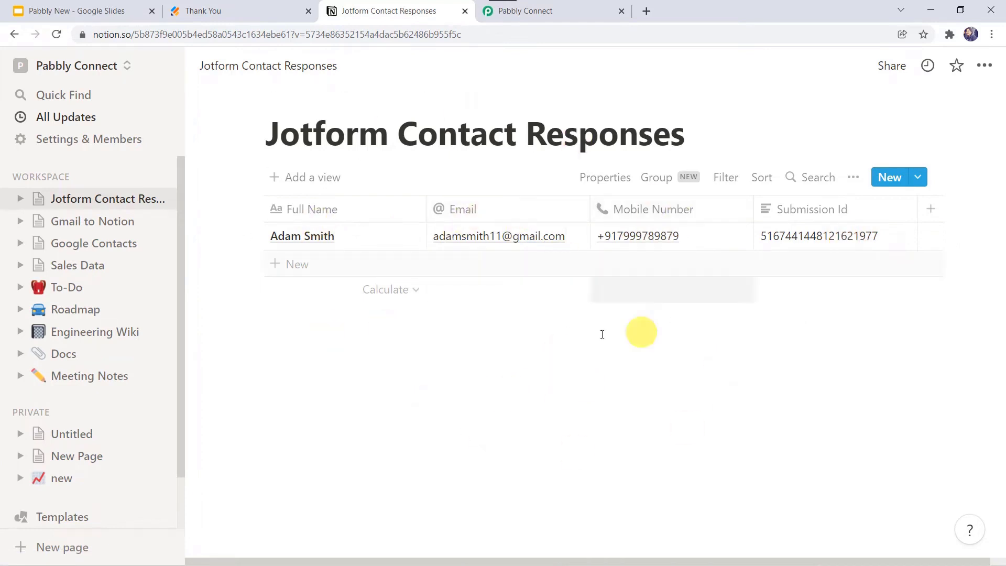
left_click(244, 13)
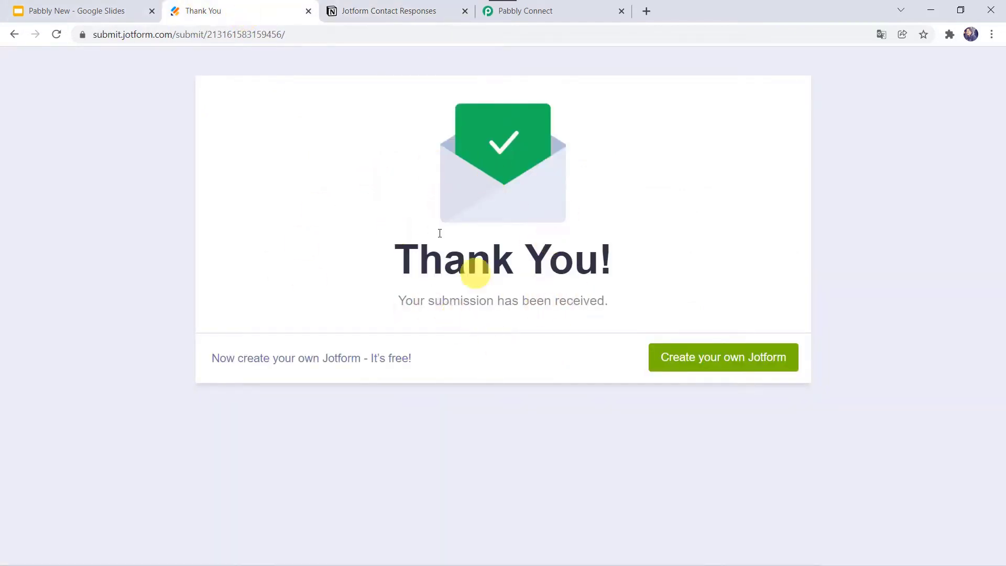
left_click(425, 10)
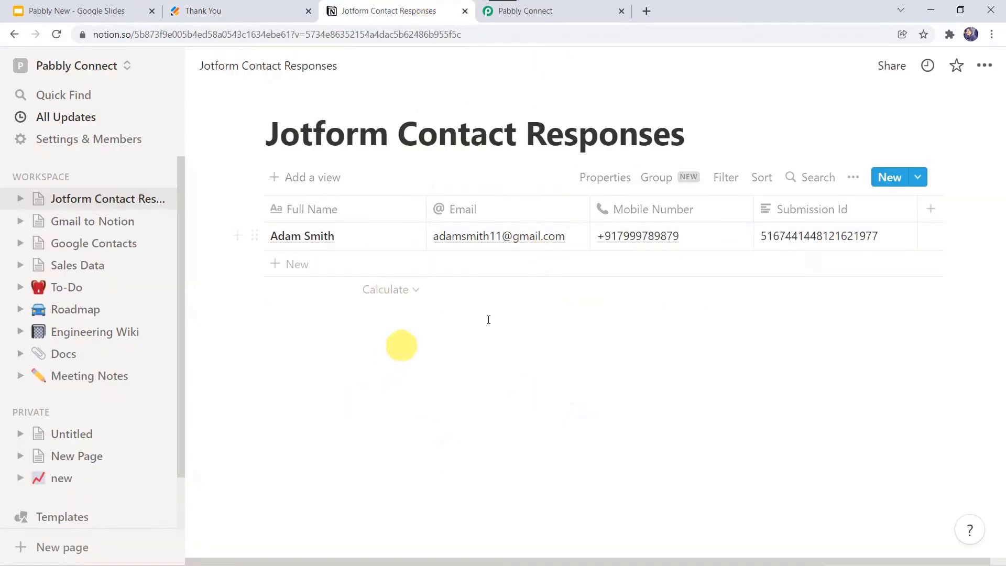
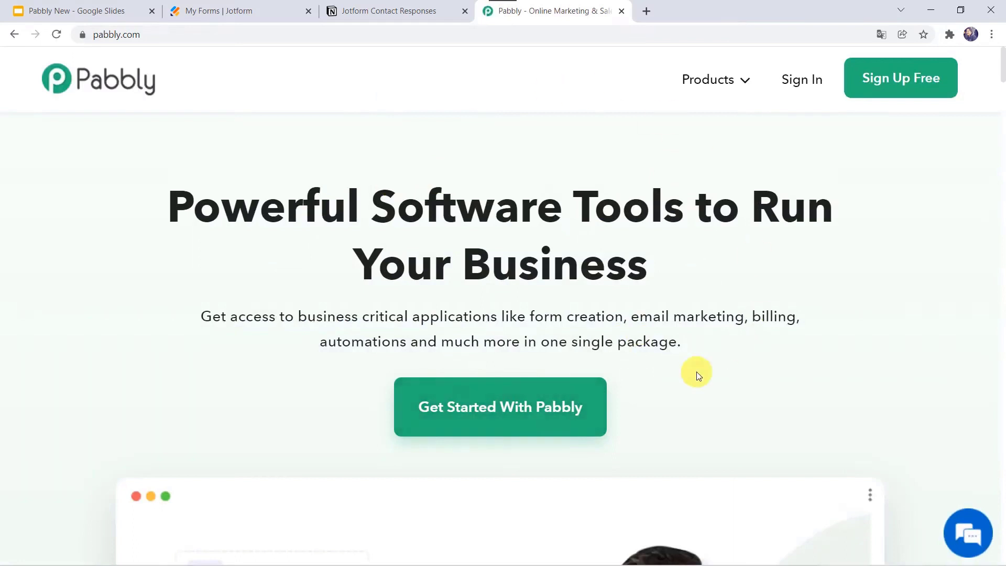
Sign in from the Pabbly Connect product page and launch the Pabbly Connect dashboard.
mouse_move(708, 83)
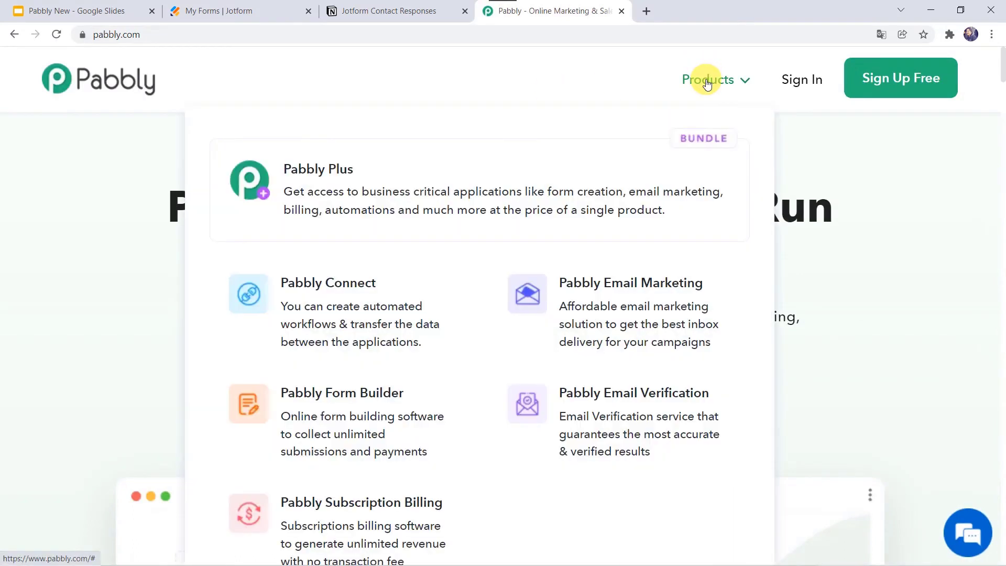
left_click(326, 318)
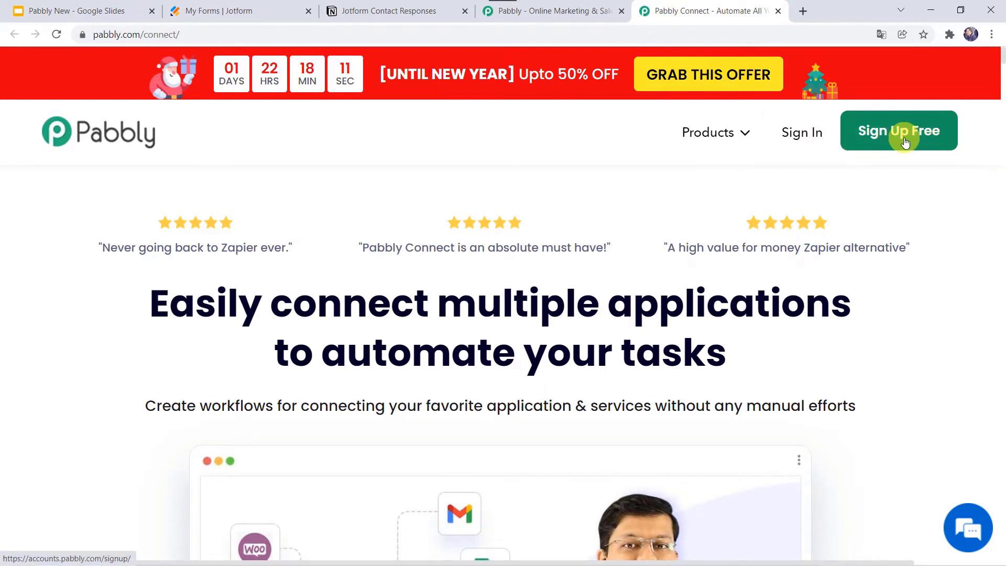
left_click(801, 135)
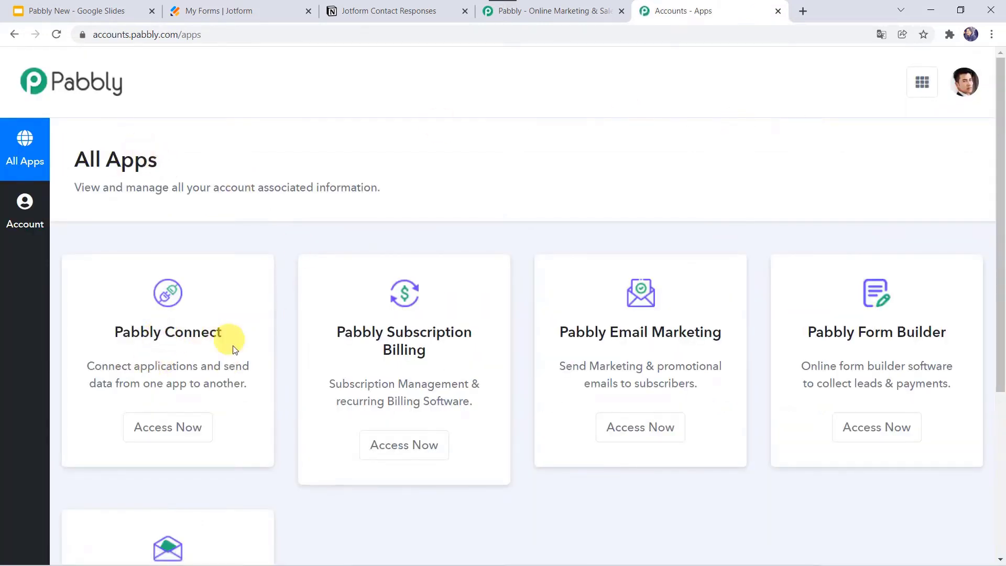
left_click(183, 428)
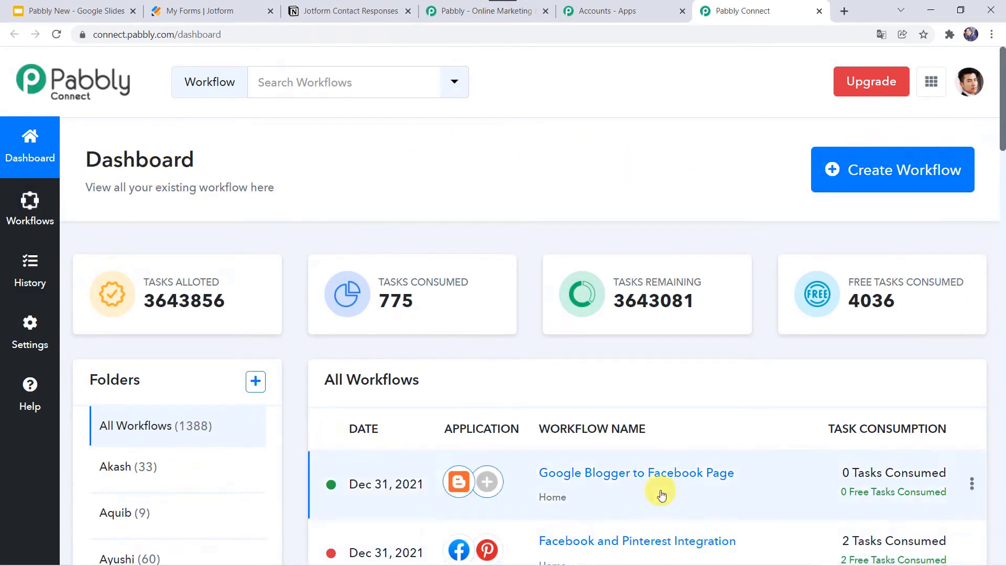
Create the workflow 'Create Database Item in Notion on Jotform Submission' and collapse its trigger step.
left_click(879, 175)
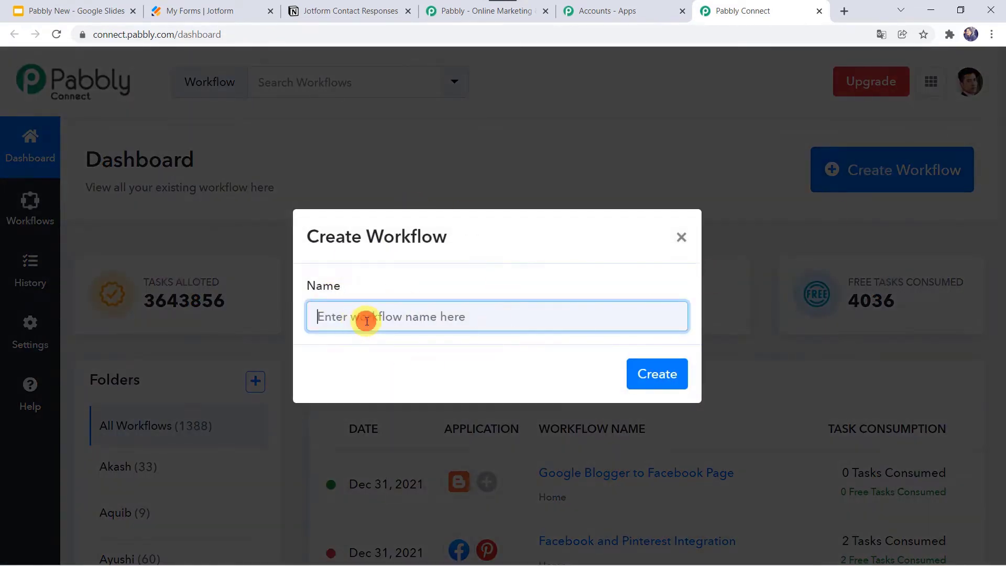
type("Create Database Item in Notion on Jotform Submission")
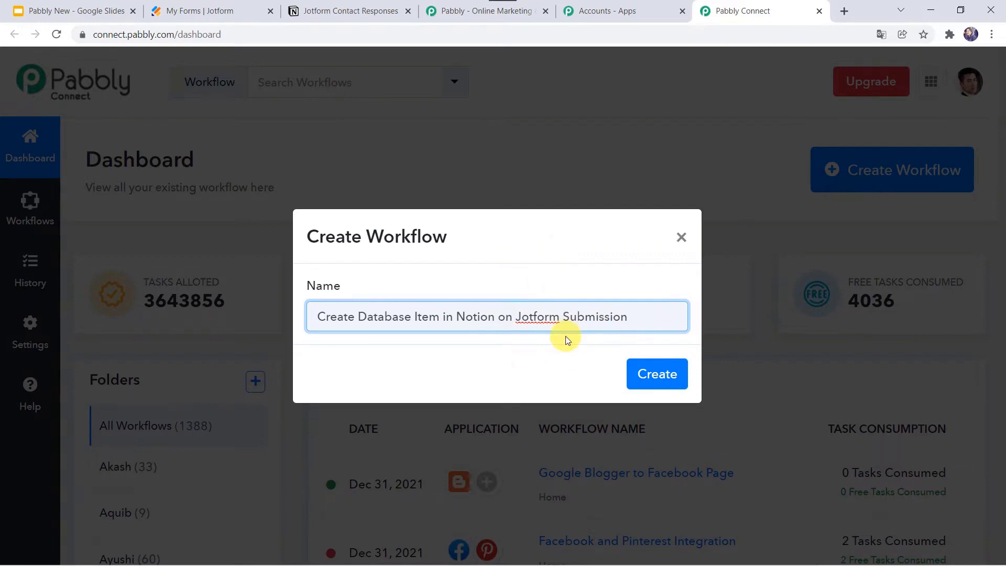
left_click(654, 372)
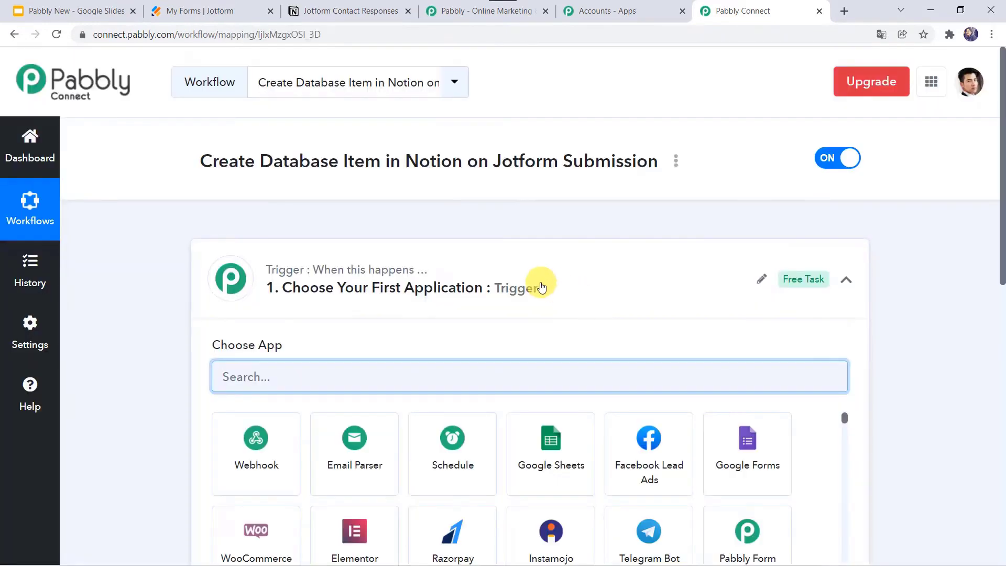
left_click(541, 286)
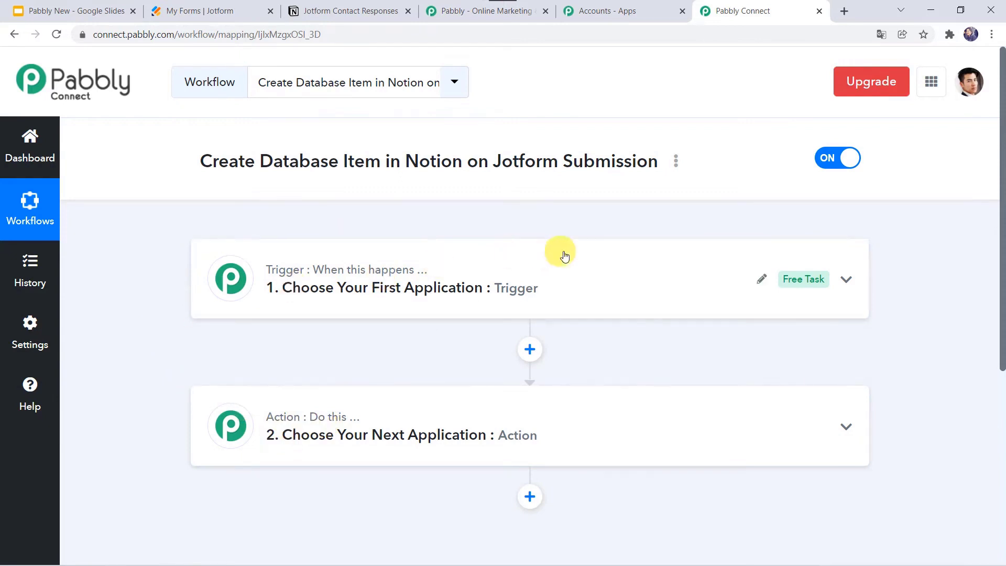
Set the trigger to JotForm with the New Response event and copy its webhook URL.
left_click(546, 297)
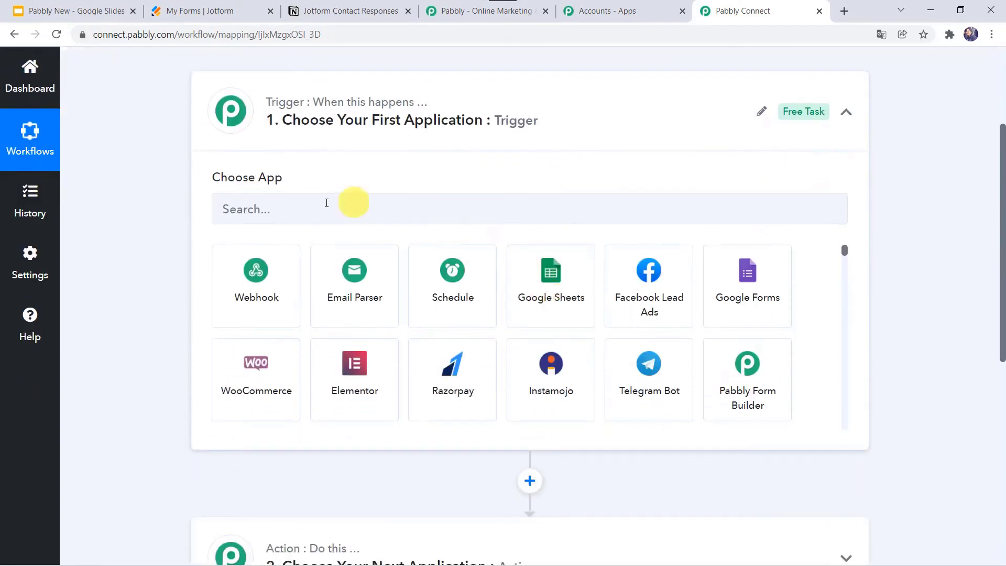
left_click(294, 210)
type("Jot")
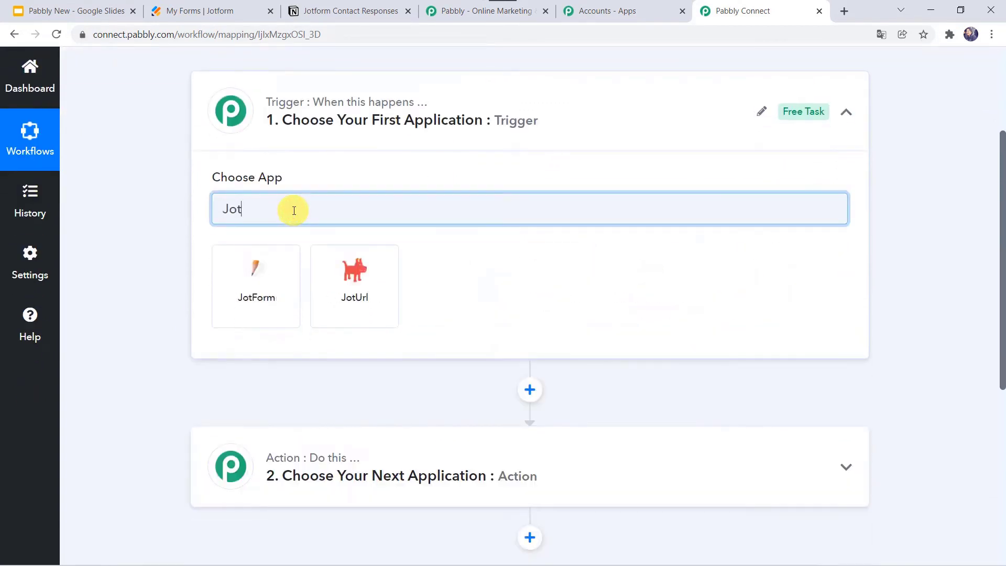
left_click(266, 287)
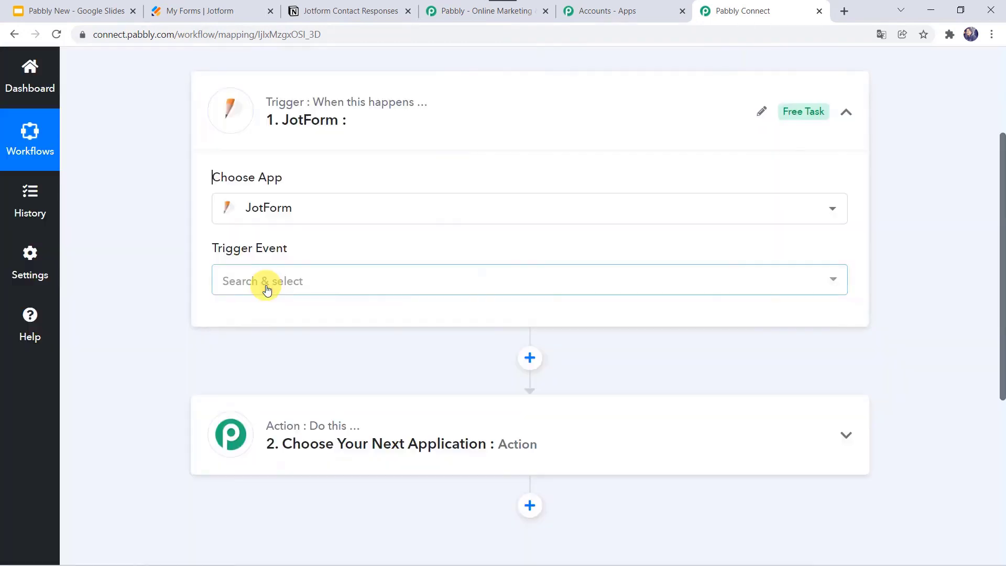
left_click(266, 290)
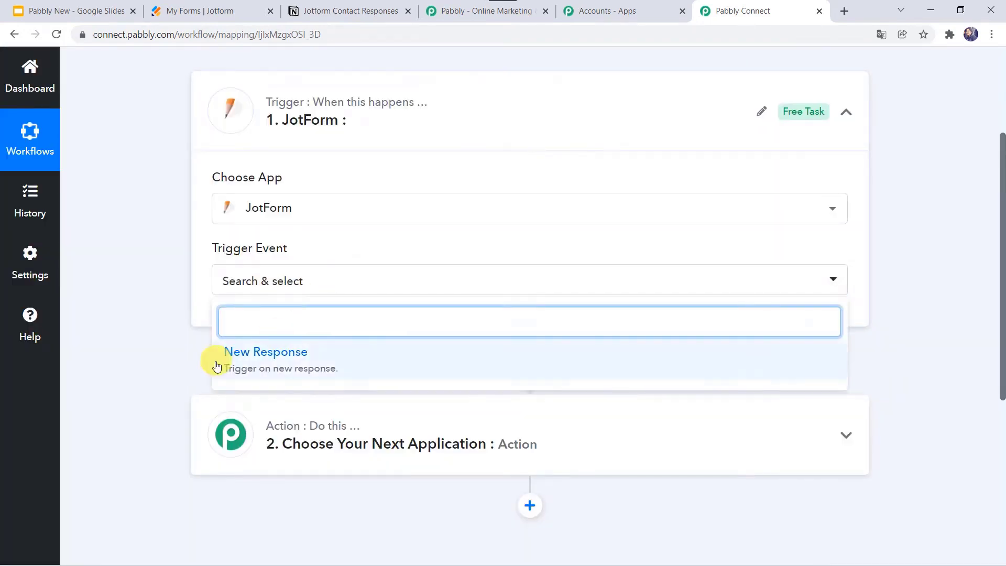
left_click(293, 371)
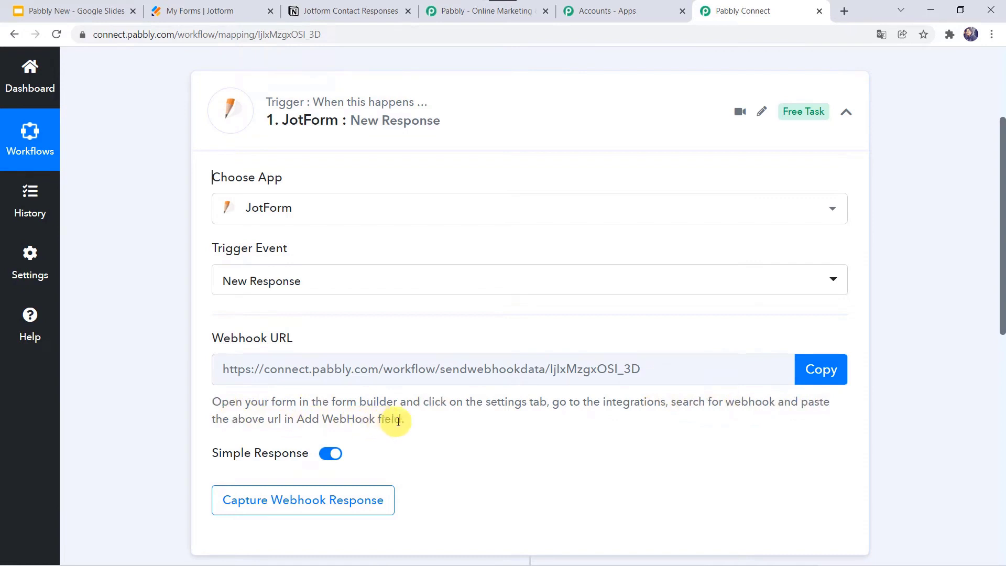
left_click(822, 369)
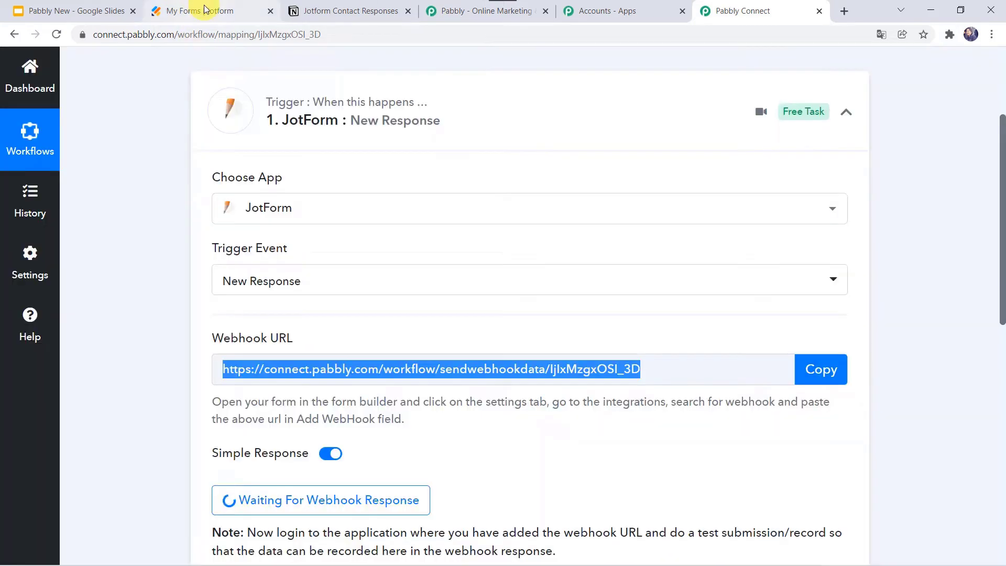
Open the Jotform Contact Form's Settings and go to its Integrations.
left_click(205, 10)
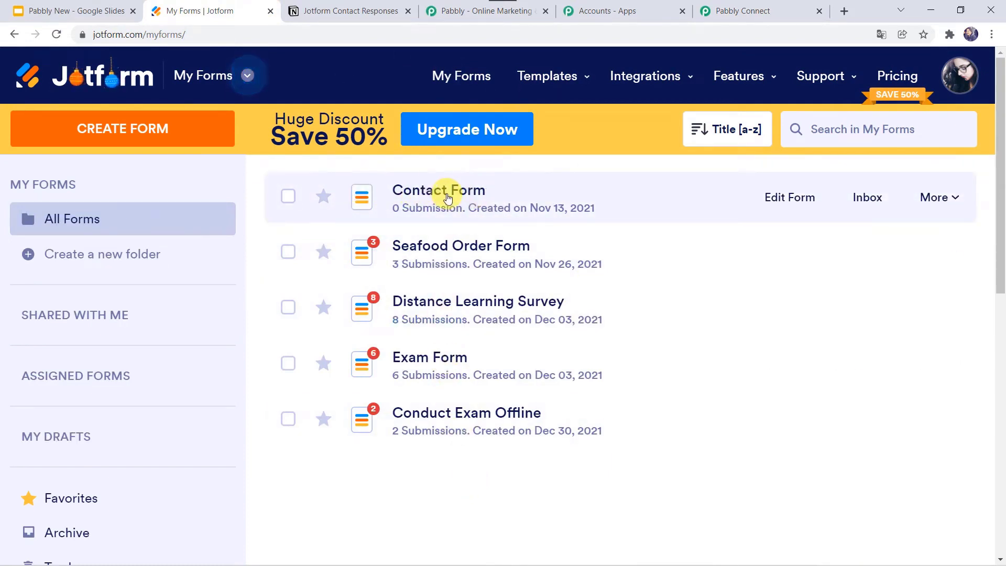
left_click(769, 201)
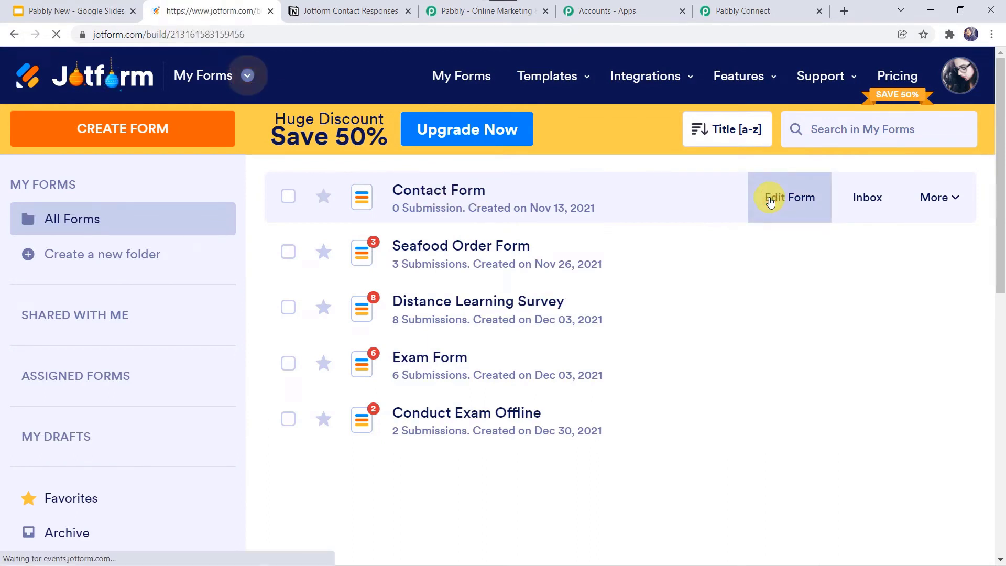
scroll(98, 335, "down", 5)
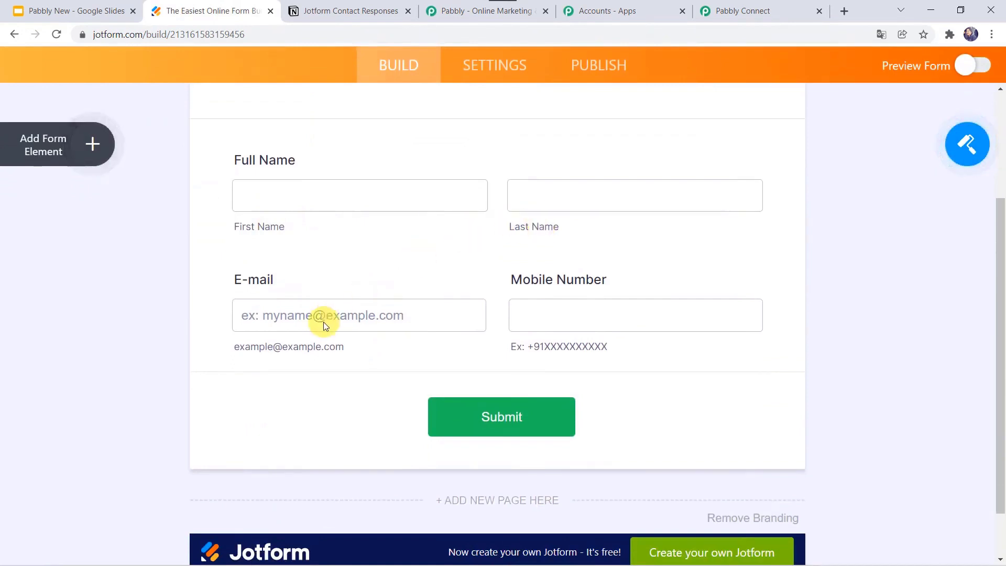
scroll(590, 319, "up", 2)
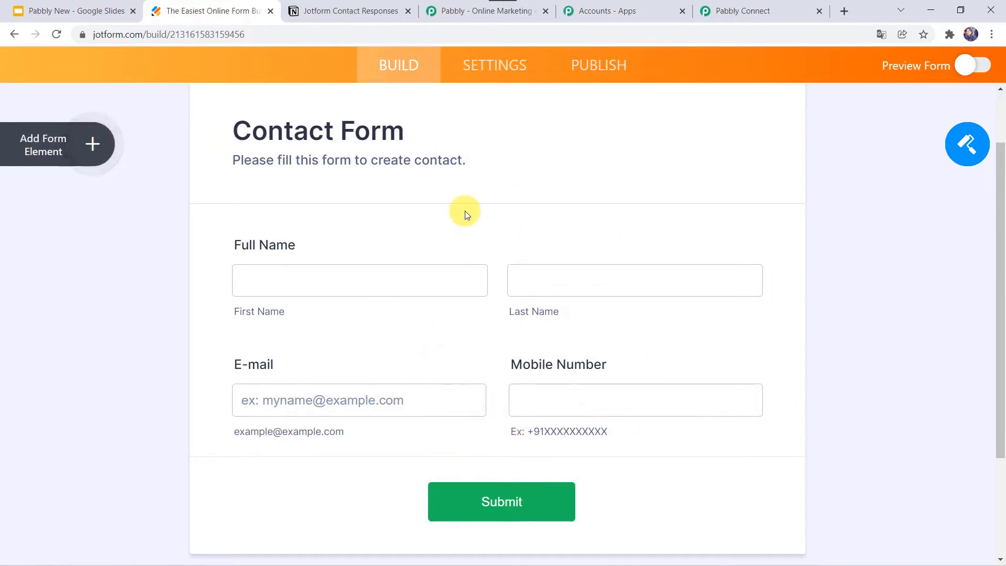
left_click(504, 79)
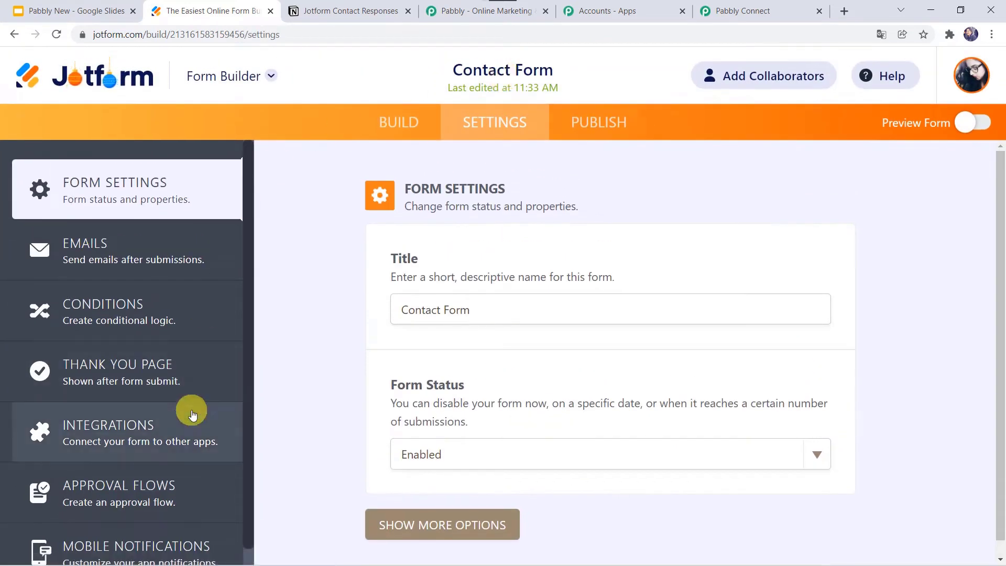
left_click(102, 425)
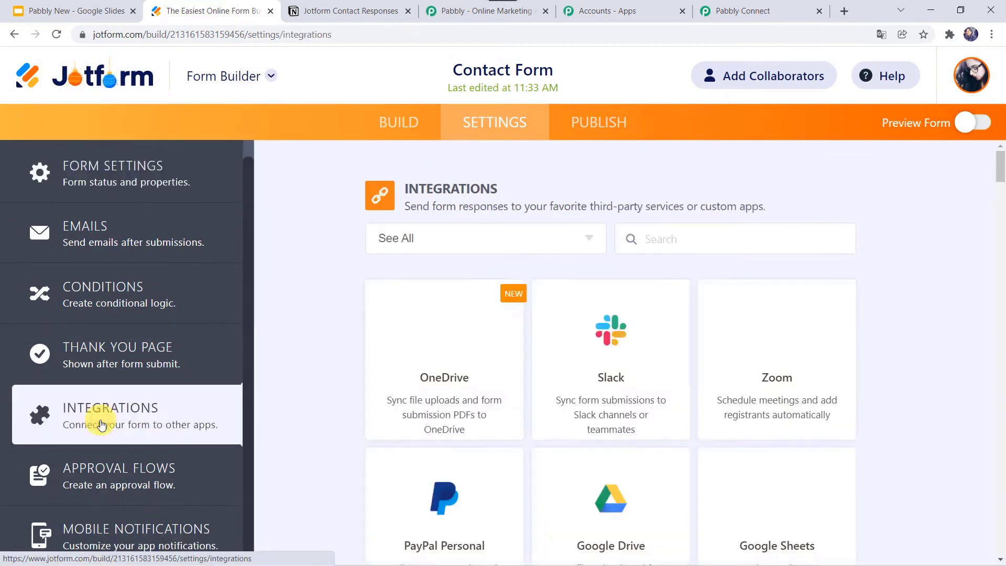
Add a WebHooks integration using the pasted Pabbly webhook URL and finish it.
left_click(660, 233)
type("We")
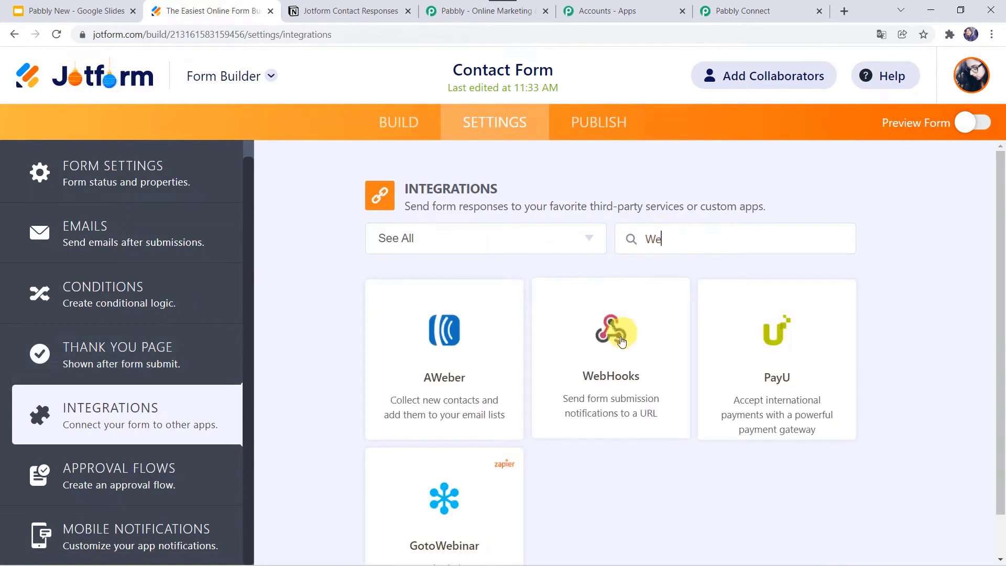
left_click(618, 350)
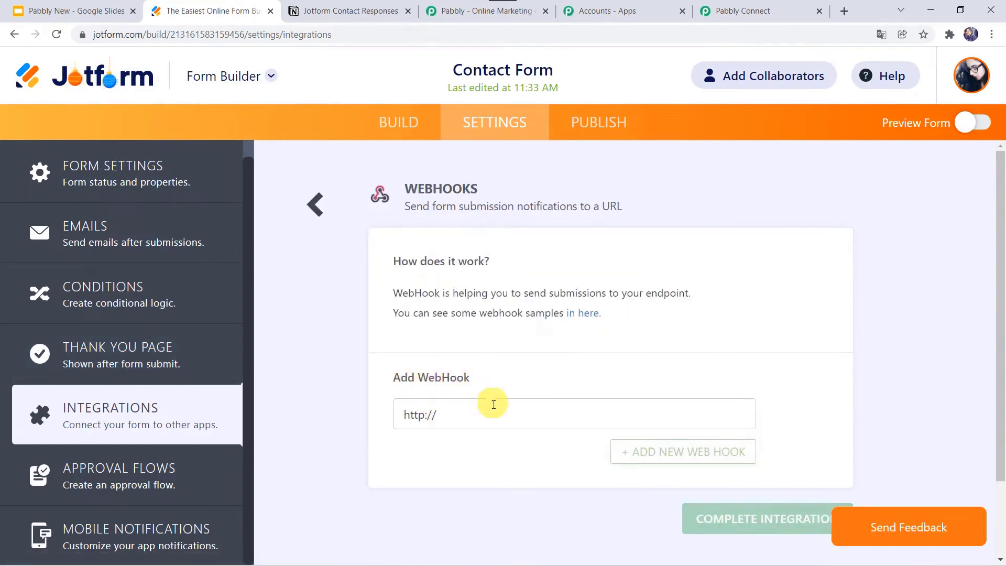
left_click(475, 409)
key("BackSpace")
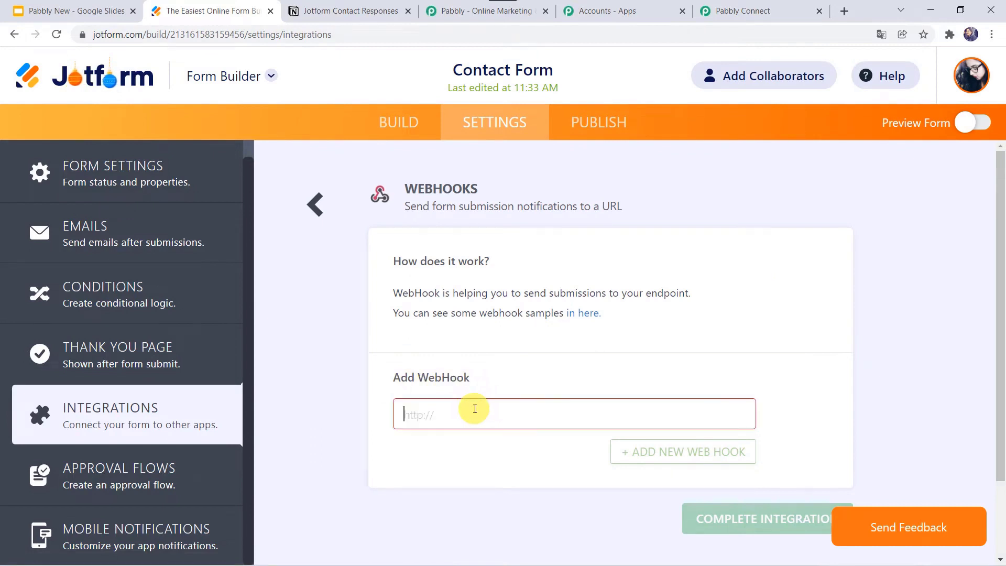
right_click(475, 408)
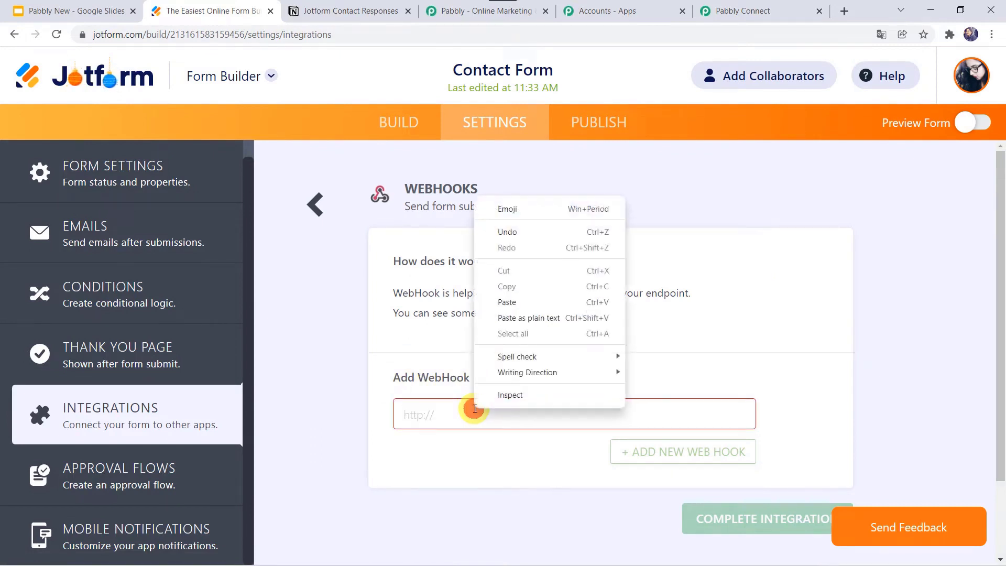
left_click(523, 304)
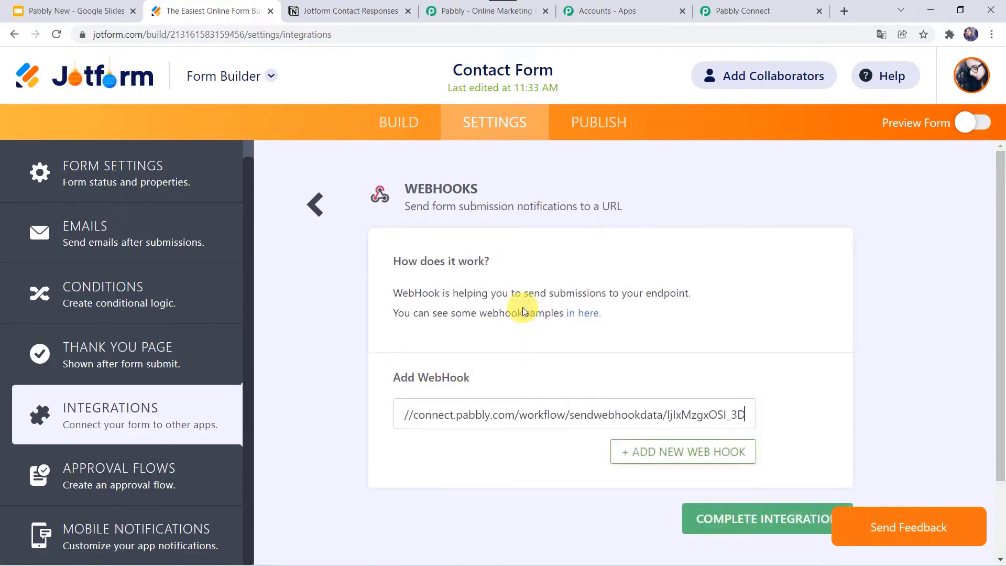
left_click(733, 521)
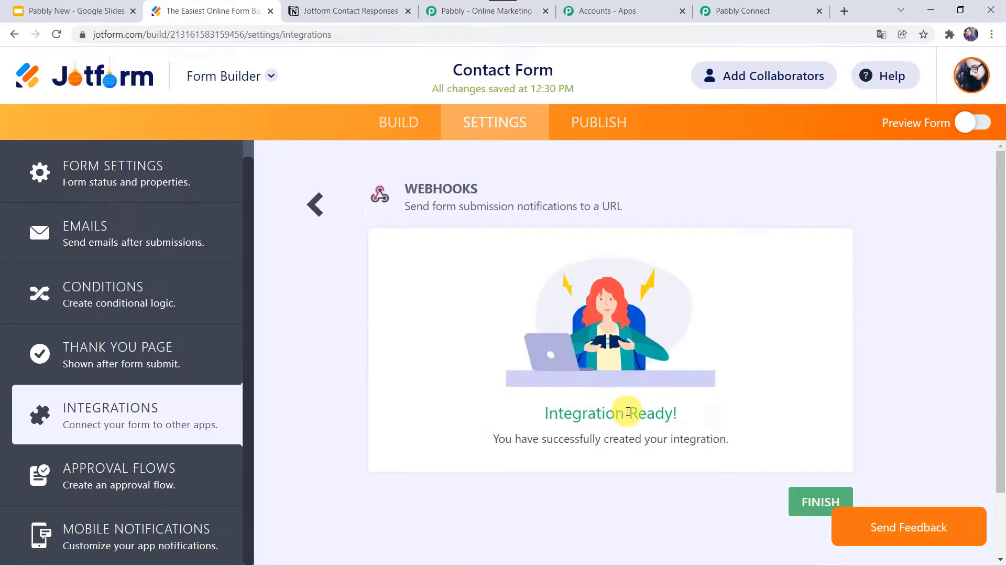
left_click(810, 502)
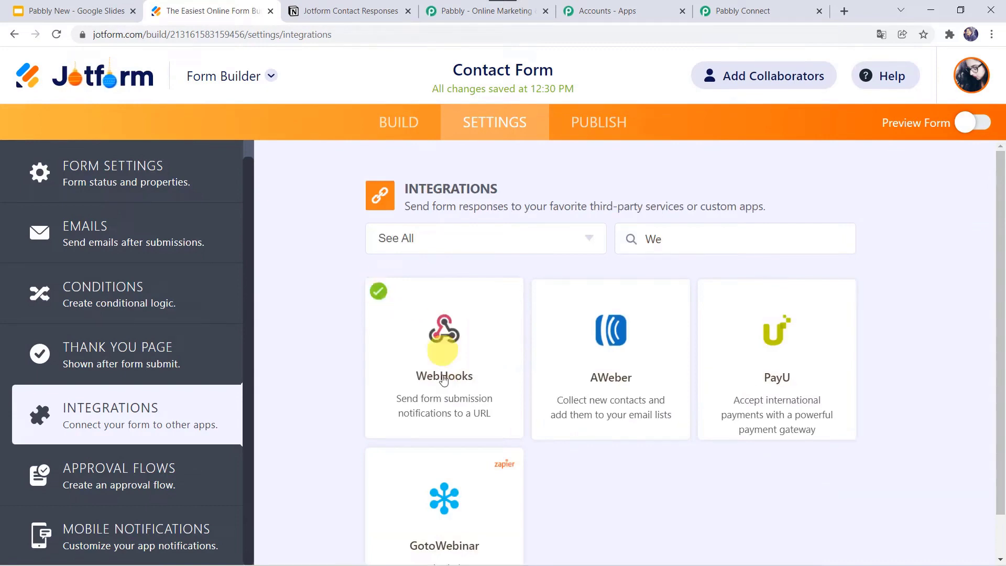
Check Pabbly's waiting webhook, then publish the Contact Form and open it in a new tab.
left_click(776, 7)
scroll(472, 157, "down", 3)
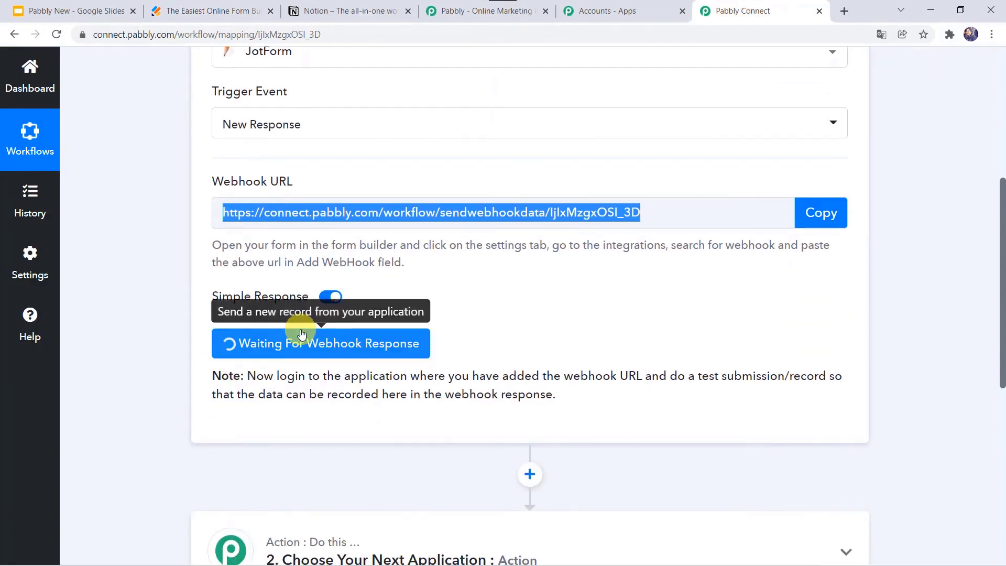
left_click(225, 4)
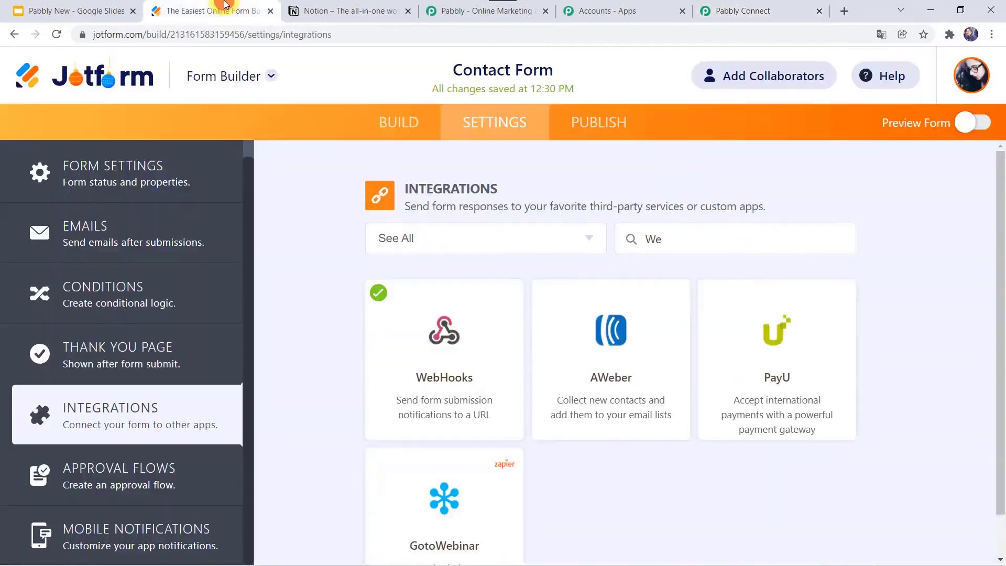
left_click(594, 123)
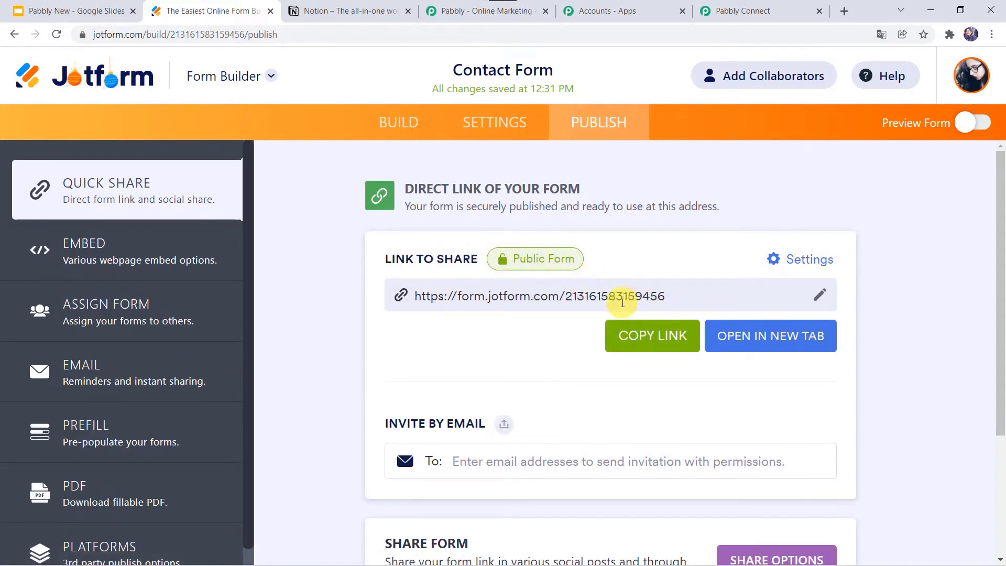
left_click(747, 341)
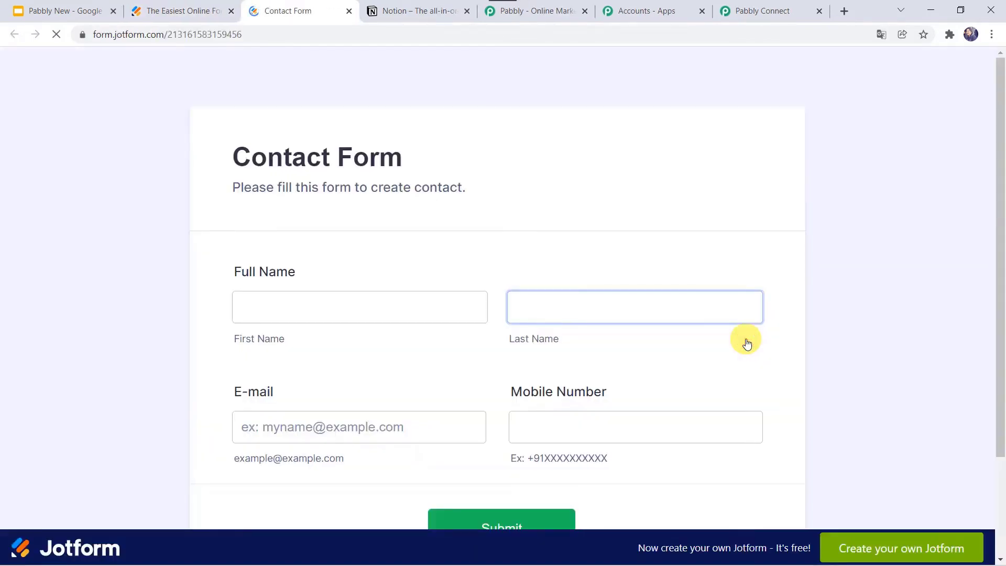
Enter a test contact's first name, last name, e-mail and mobile number, then submit.
left_click(361, 265)
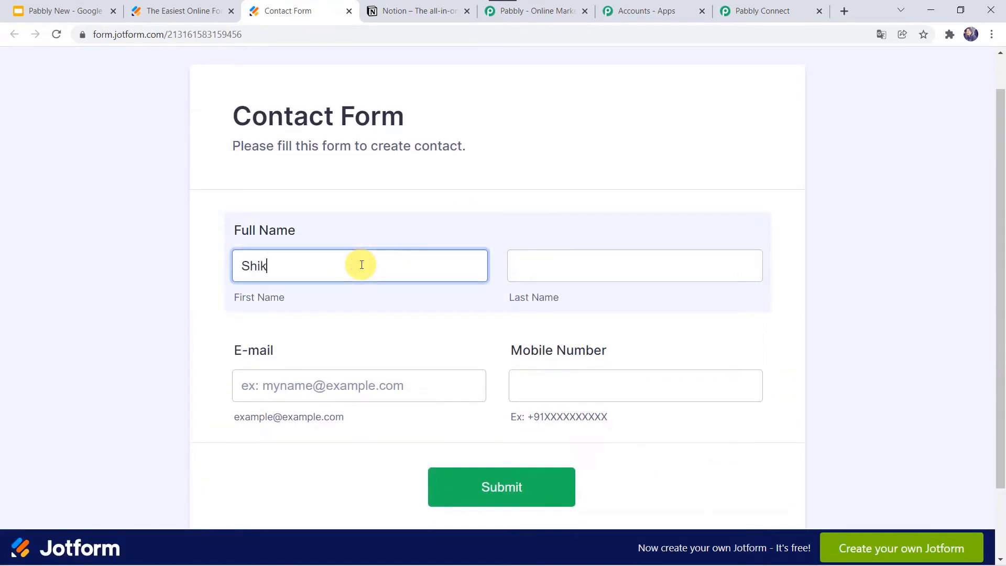
key("Tab")
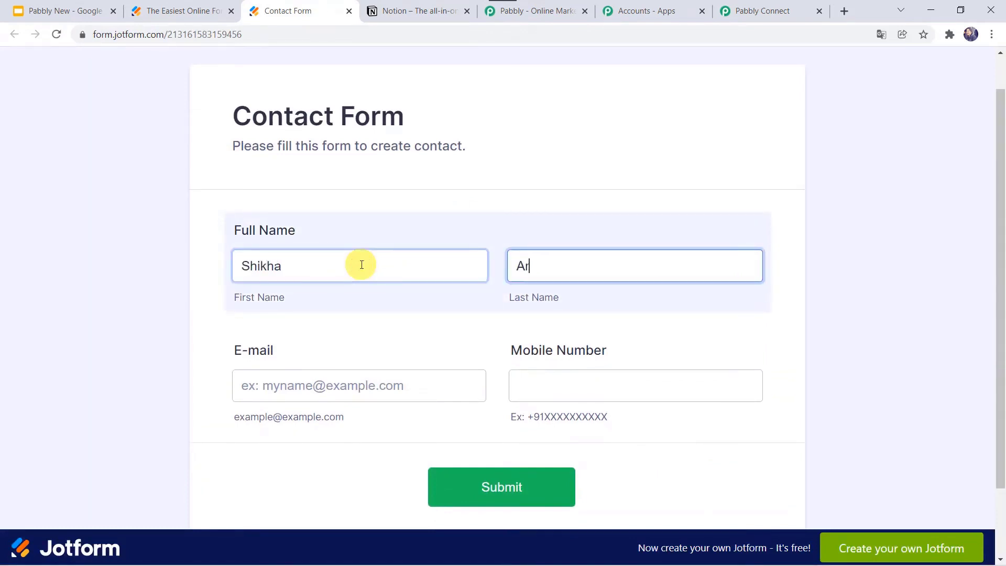
key("Tab")
type("sh")
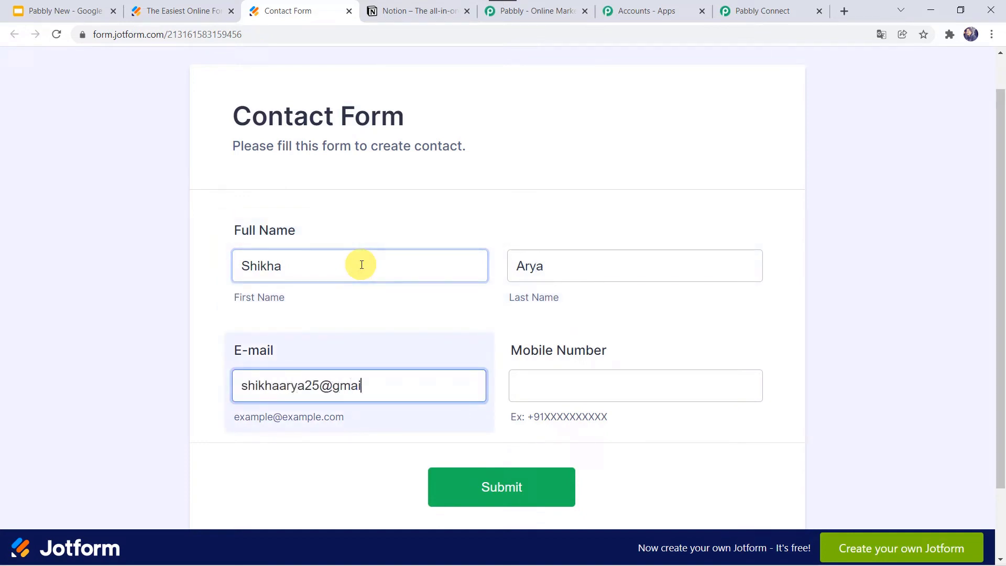
key("Tab")
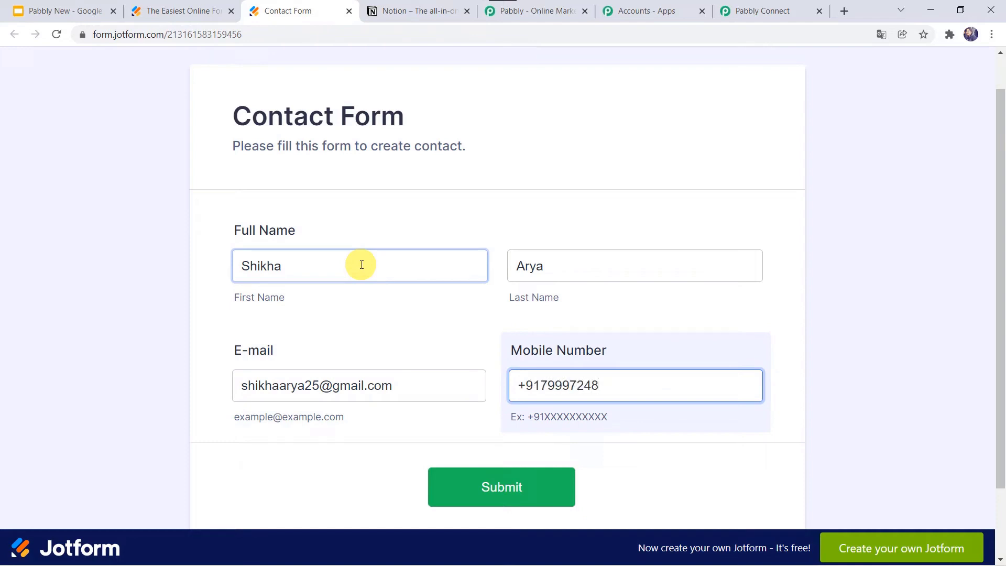
left_click(488, 488)
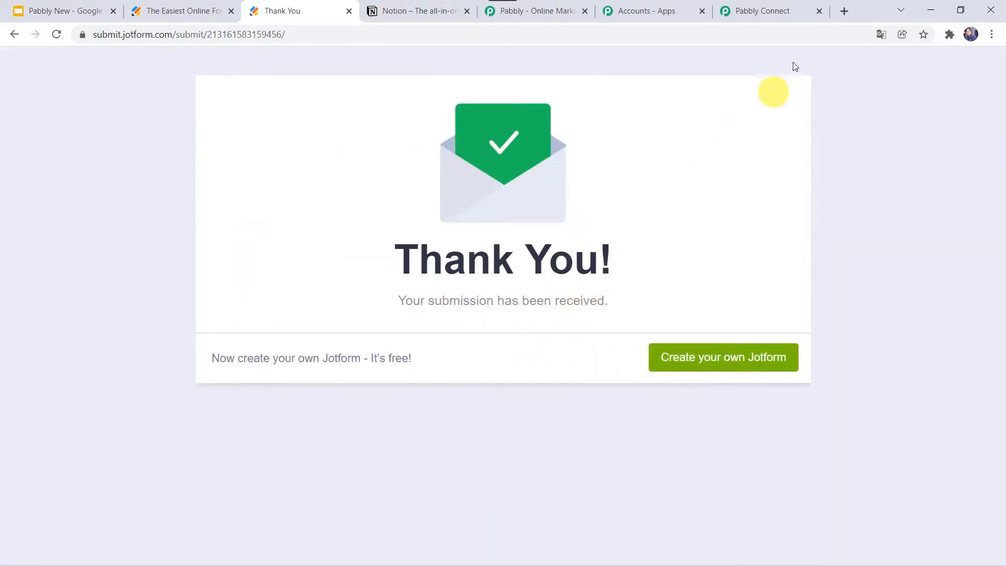
Review the captured name, e-mail and mobile fields, then start step 2's app search.
left_click(778, 13)
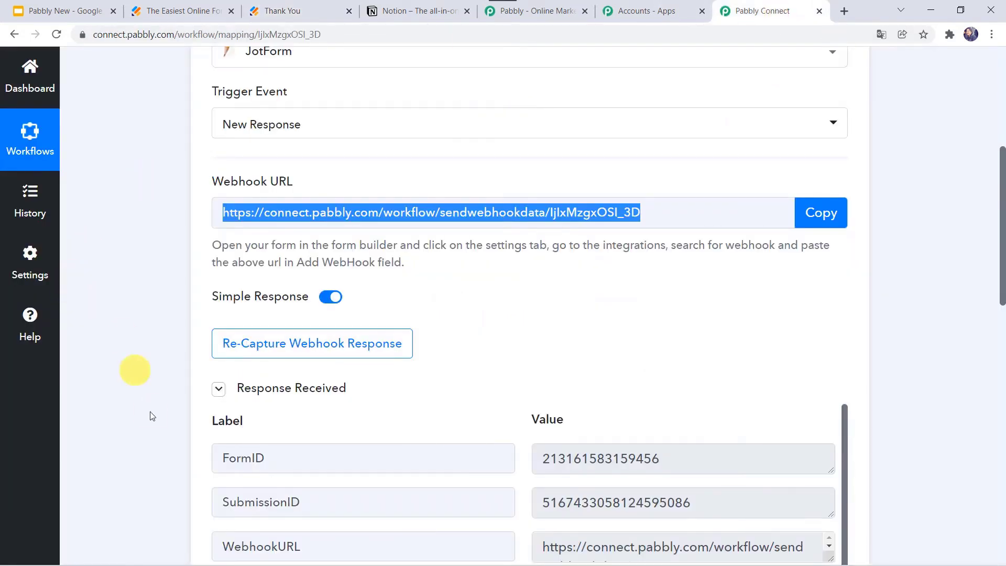
scroll(150, 412, "down", 5)
scroll(150, 412, "down", 1)
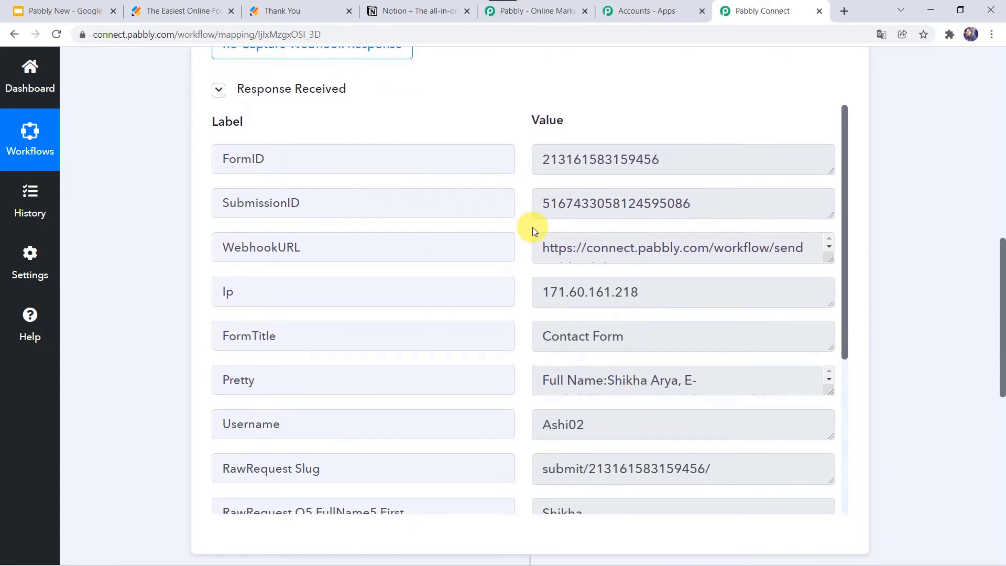
scroll(532, 227, "down", 2)
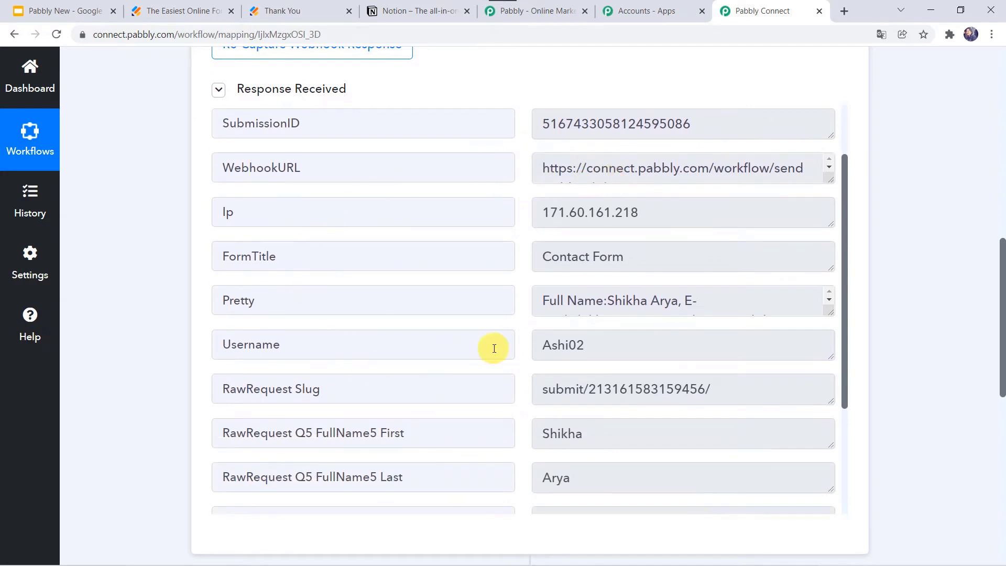
scroll(490, 348, "down", 3)
scroll(493, 349, "down", 2)
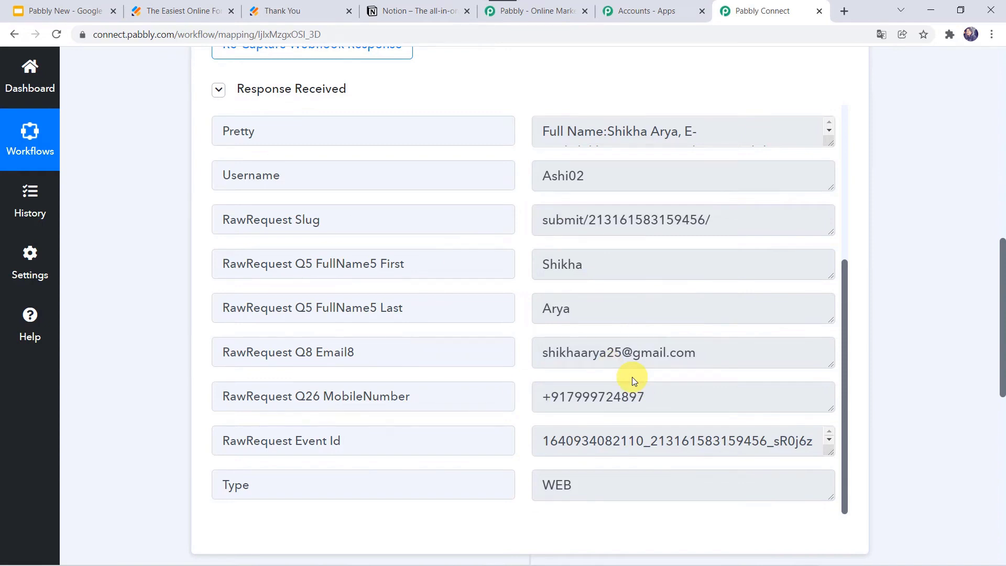
scroll(152, 448, "down", 5)
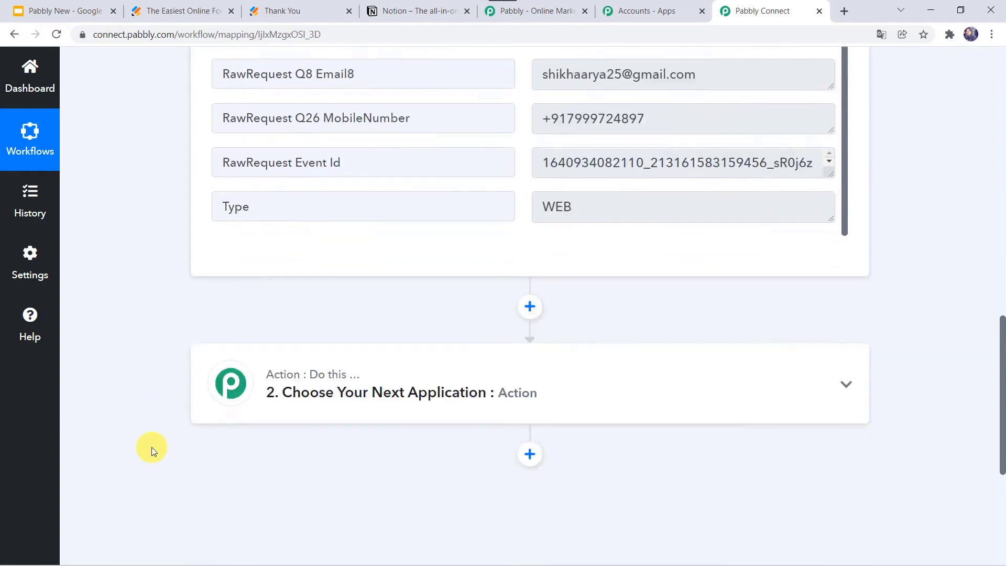
left_click(524, 350)
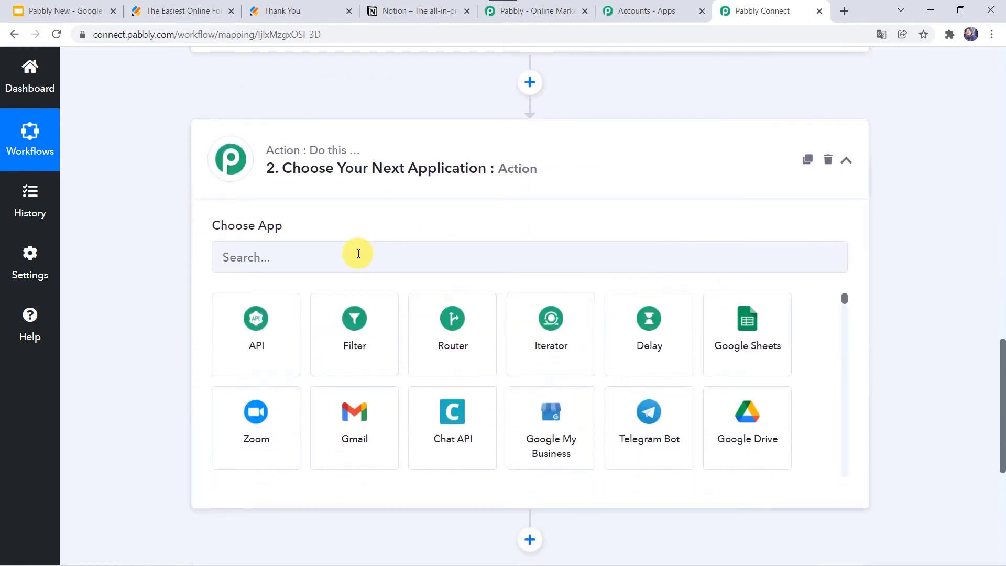
left_click(359, 255)
Make step 2 a Notion action with the Create Page event.
type("N")
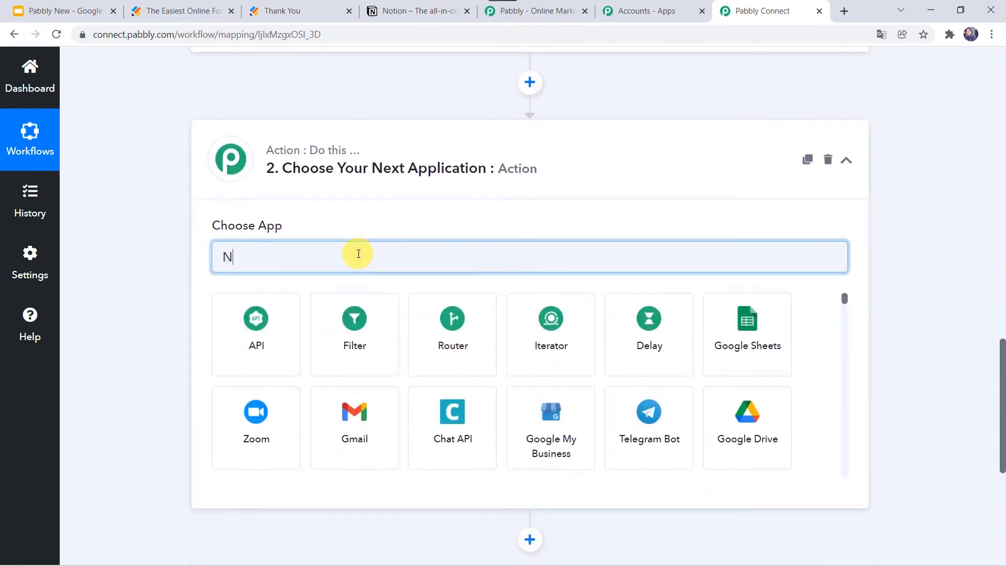
type("otio")
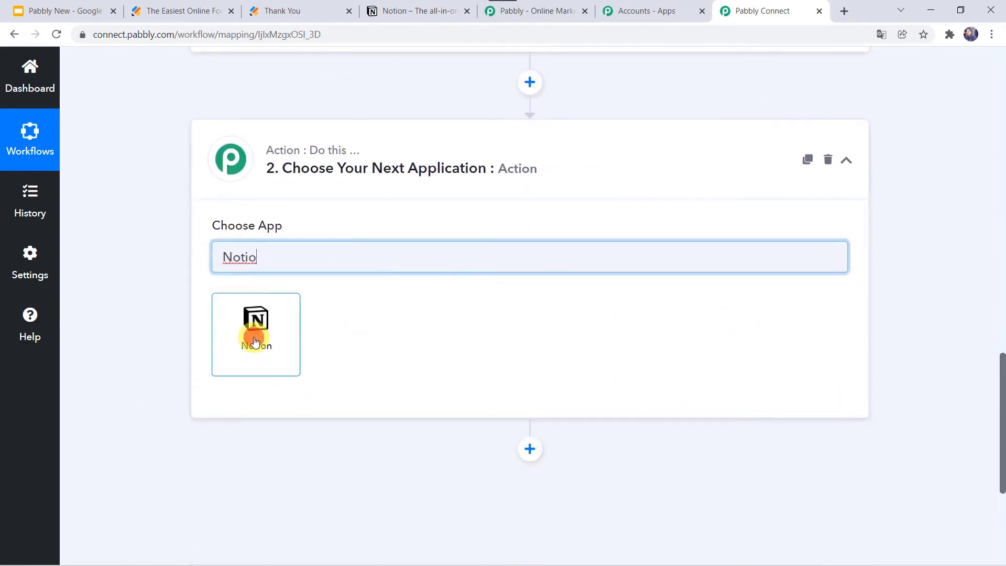
left_click(255, 341)
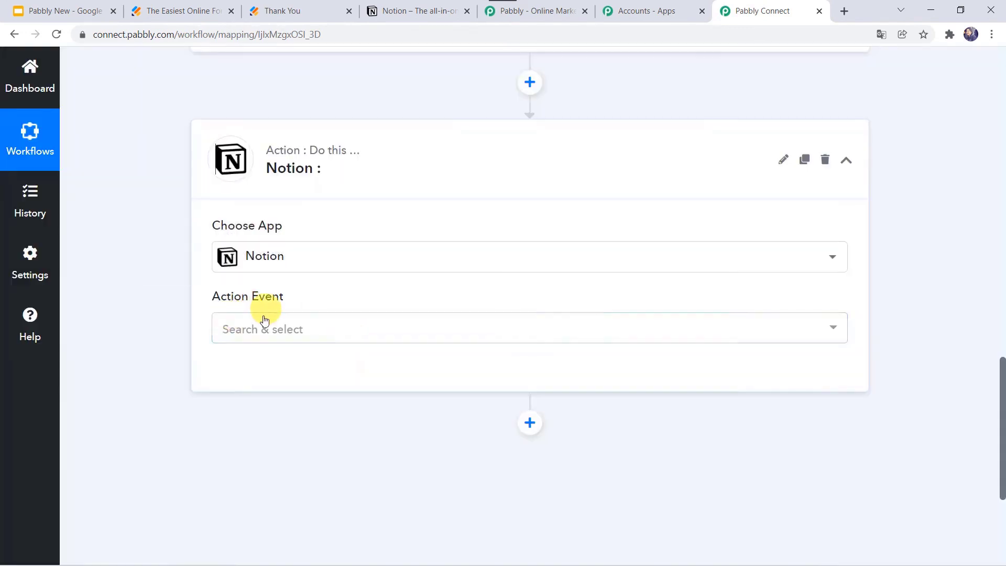
left_click(253, 329)
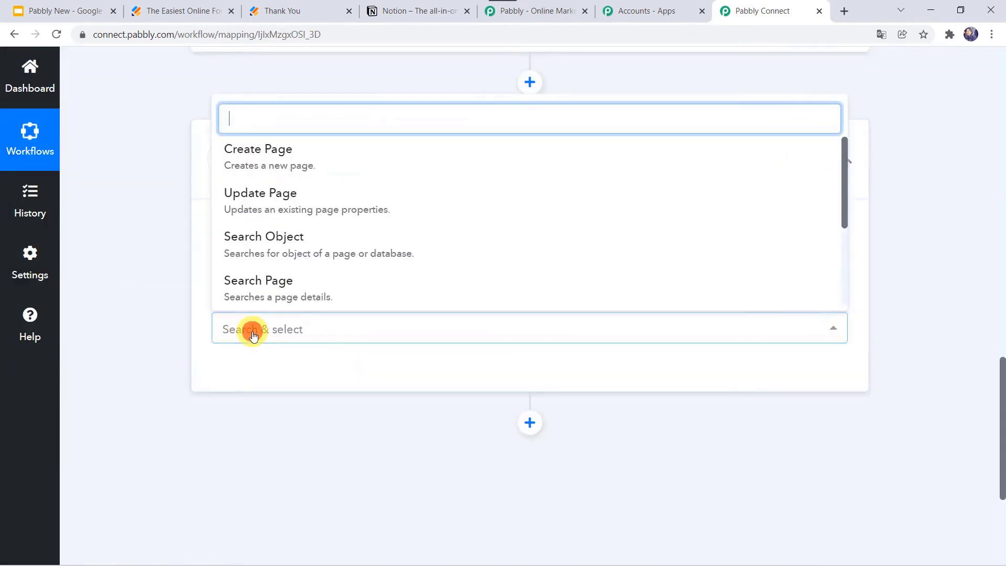
left_click(282, 158)
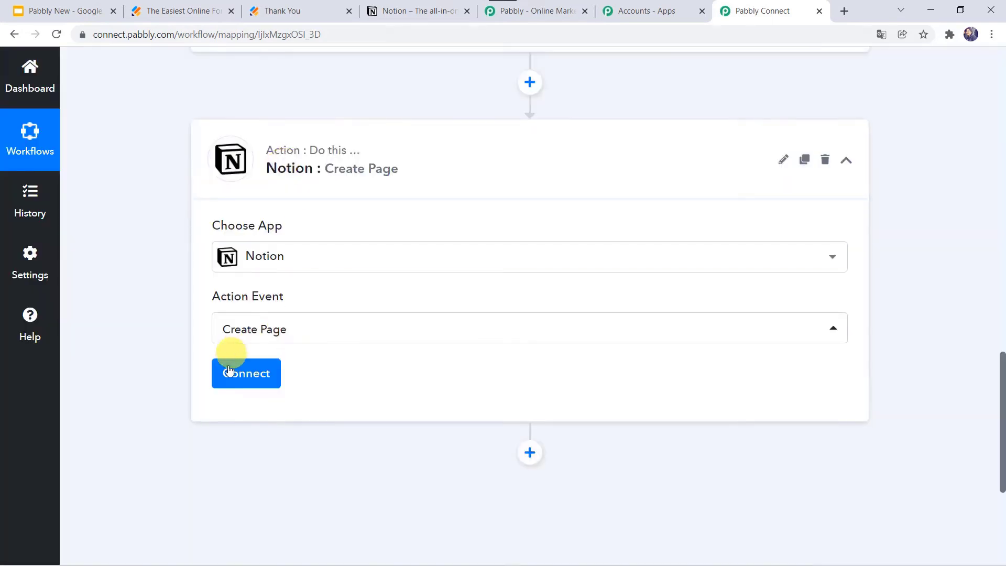
Start adding a new Notion connection, then go to the Notion workspace tab.
left_click(227, 377)
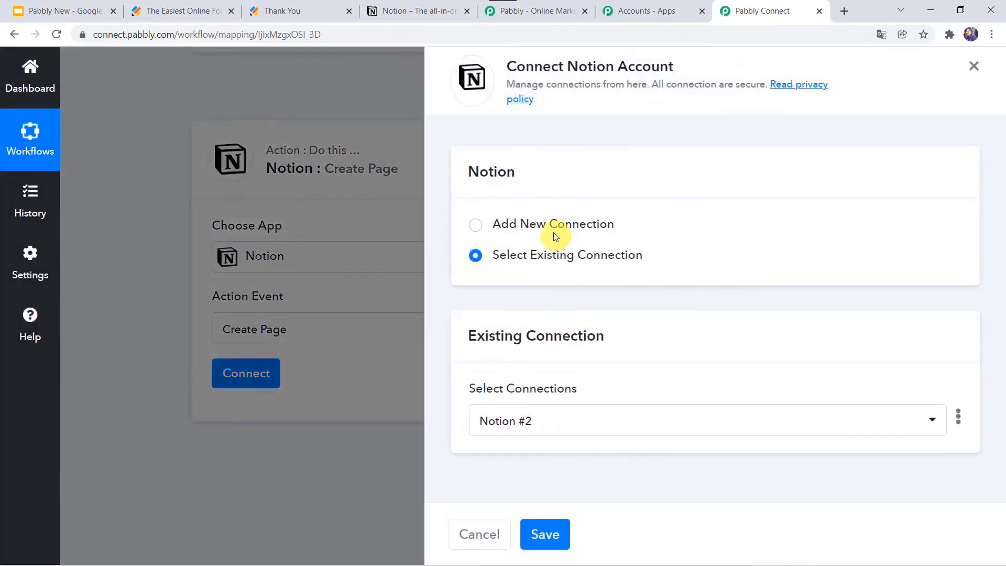
left_click(552, 229)
scroll(552, 231, "down", 2)
scroll(552, 231, "down", 3)
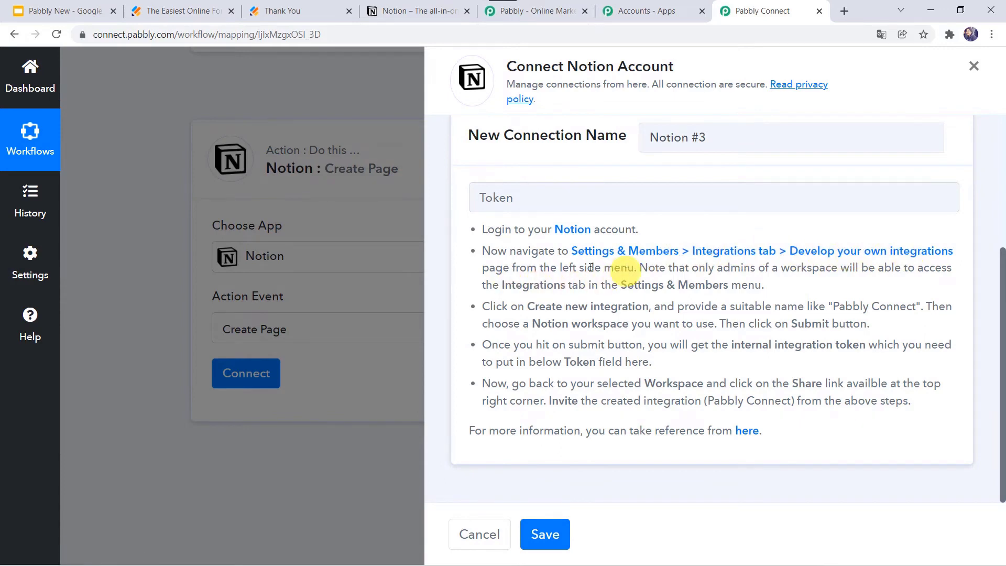
left_click(411, 11)
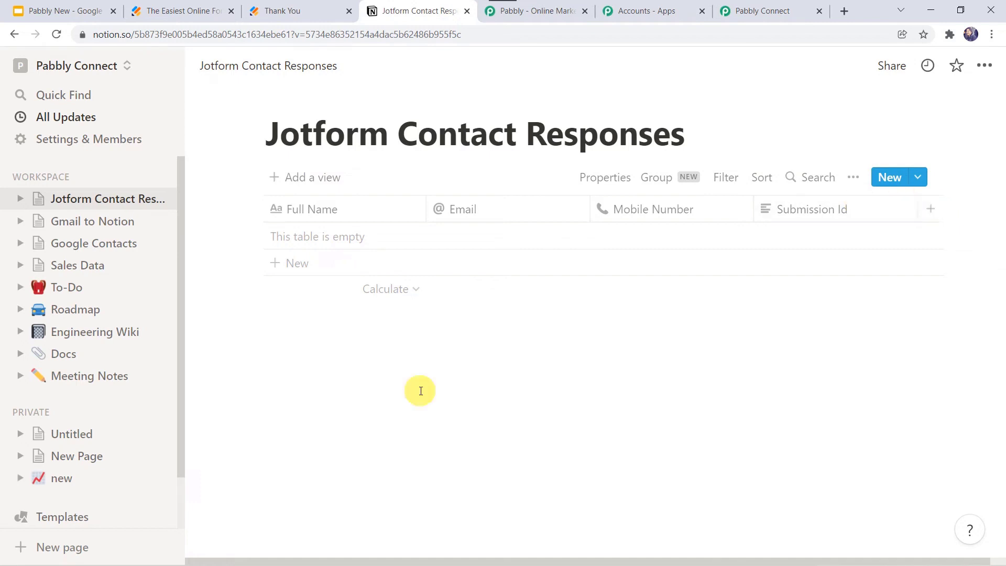
From Settings & Members > Integrations, open 'Develop your own integrations'.
left_click(110, 141)
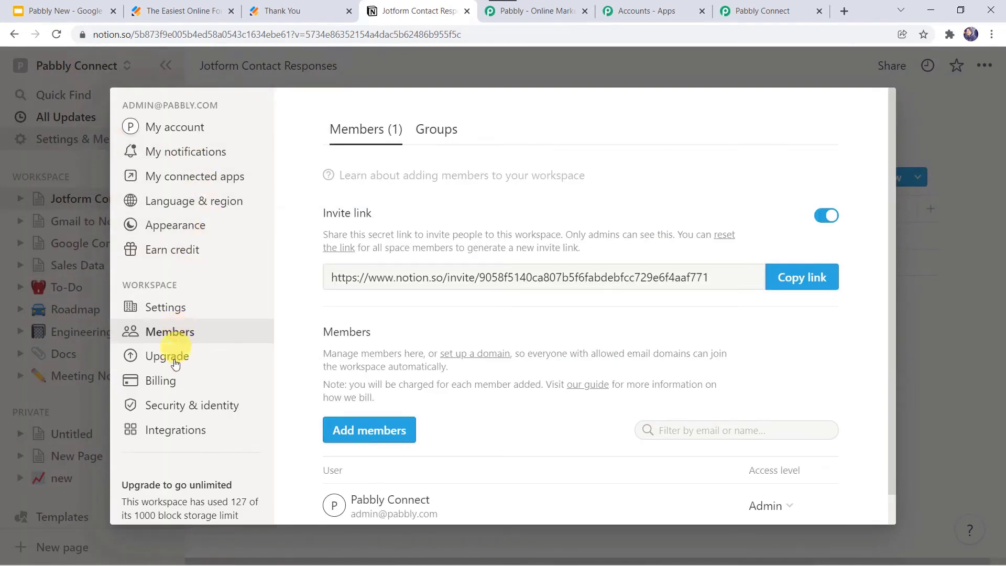
left_click(188, 436)
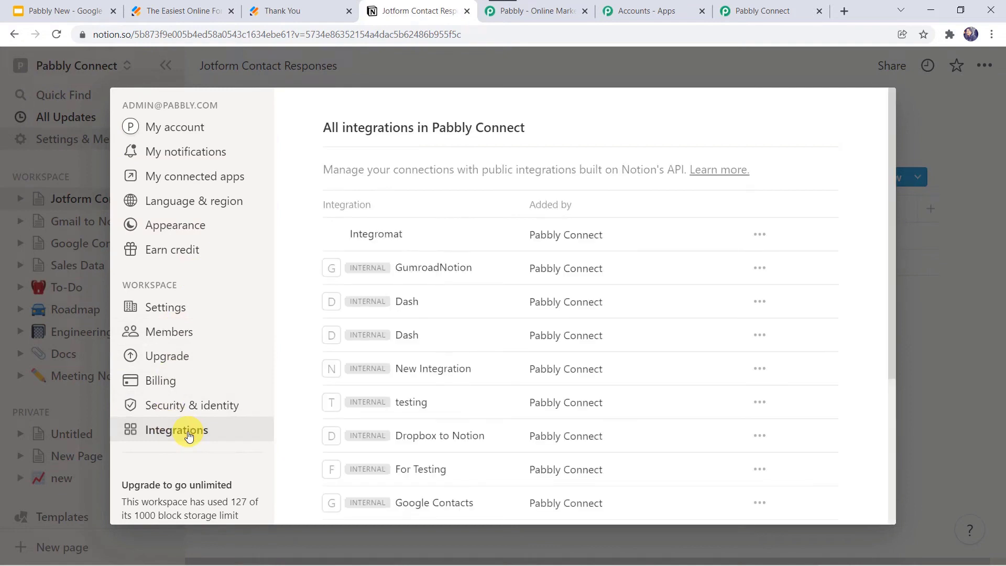
scroll(472, 387, "down", 4)
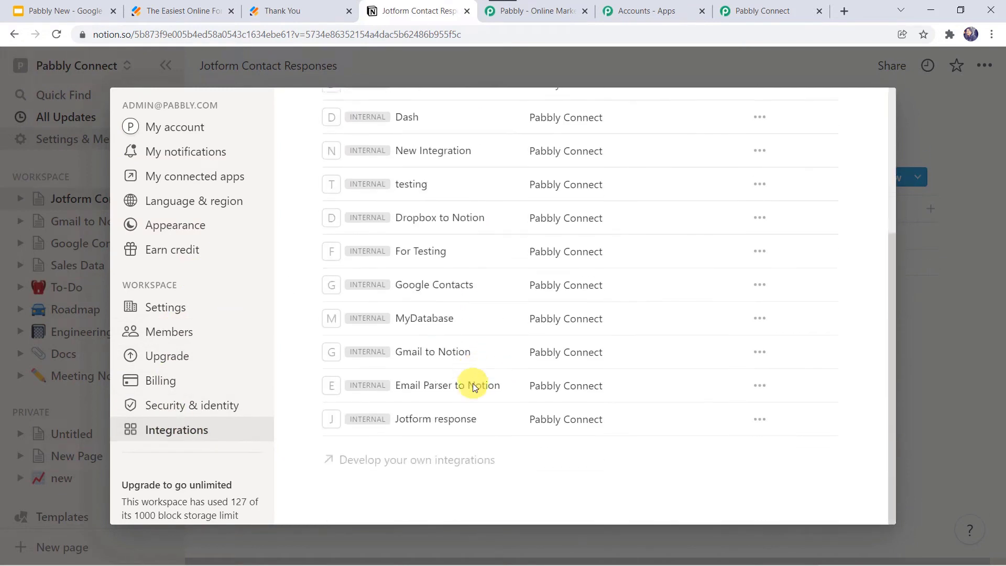
scroll(474, 387, "up", 1)
scroll(473, 382, "down", 1)
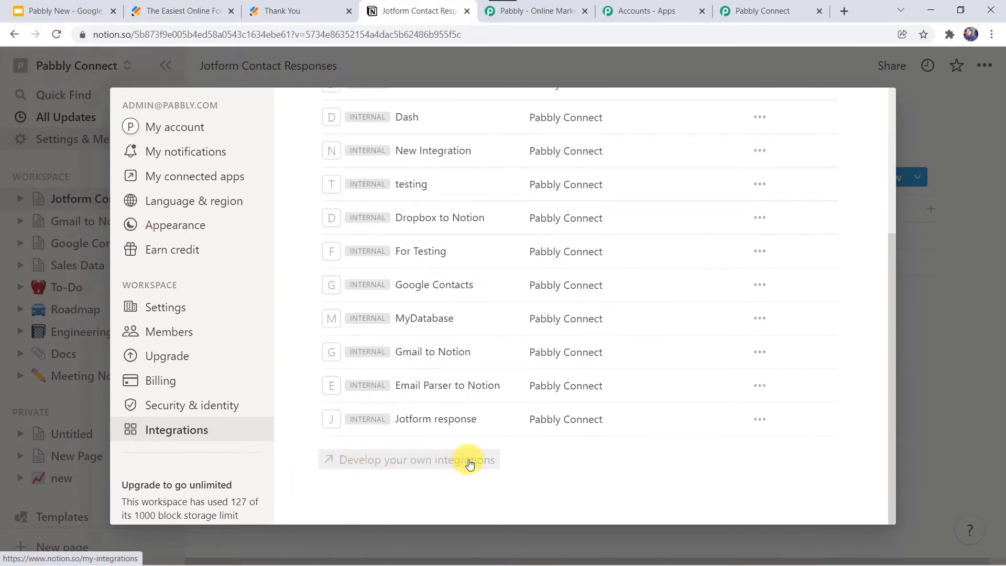
left_click(446, 462)
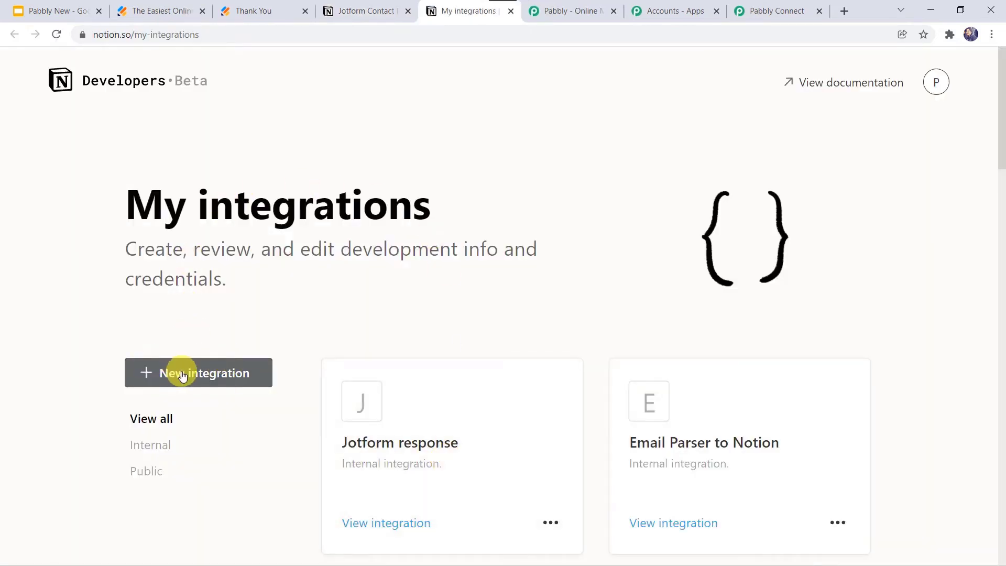
Create a new internal integration, 'Jotform Integration', associated with the Pabbly Connect workspace.
left_click(182, 376)
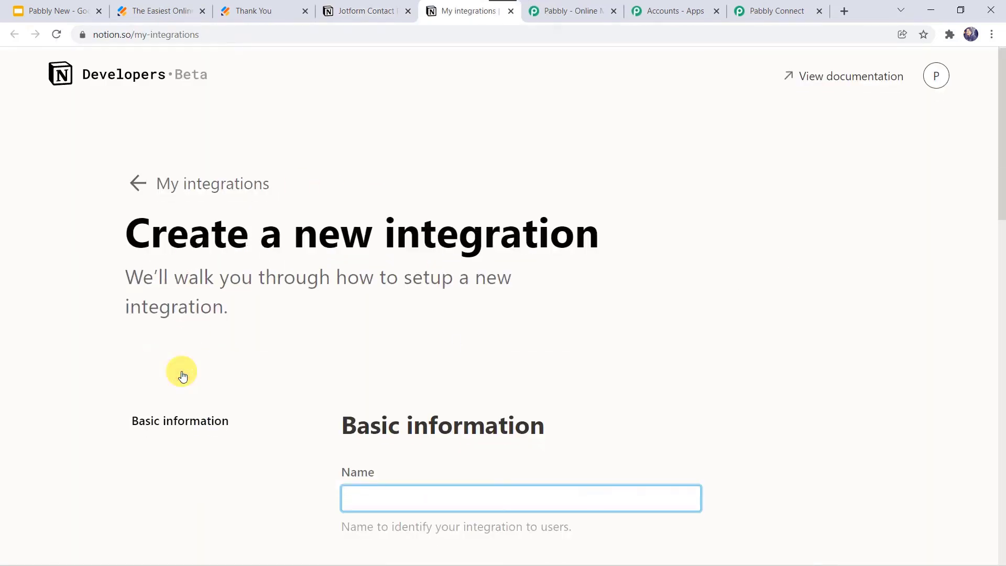
scroll(182, 375, "down", 5)
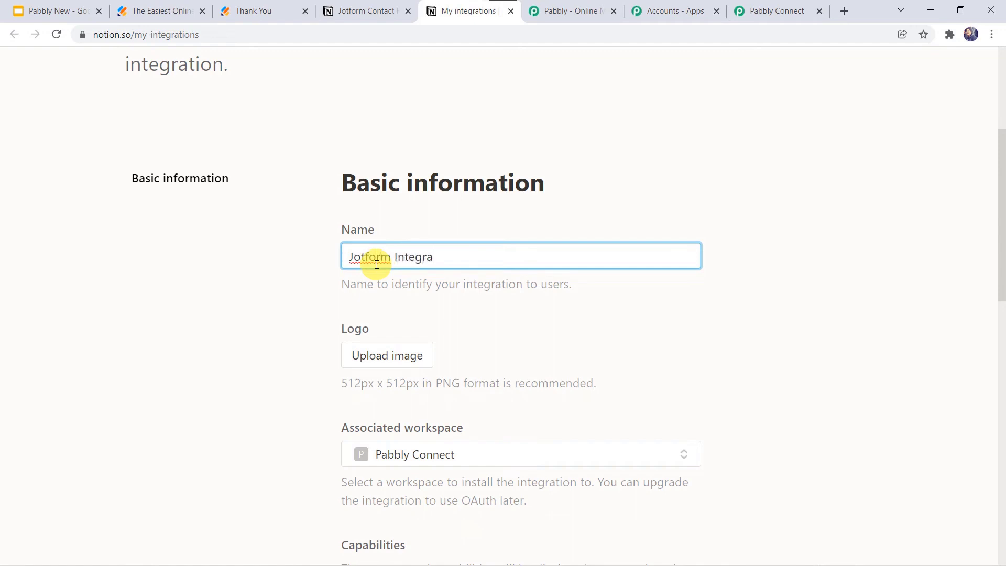
type("tion")
scroll(377, 264, "down", 1)
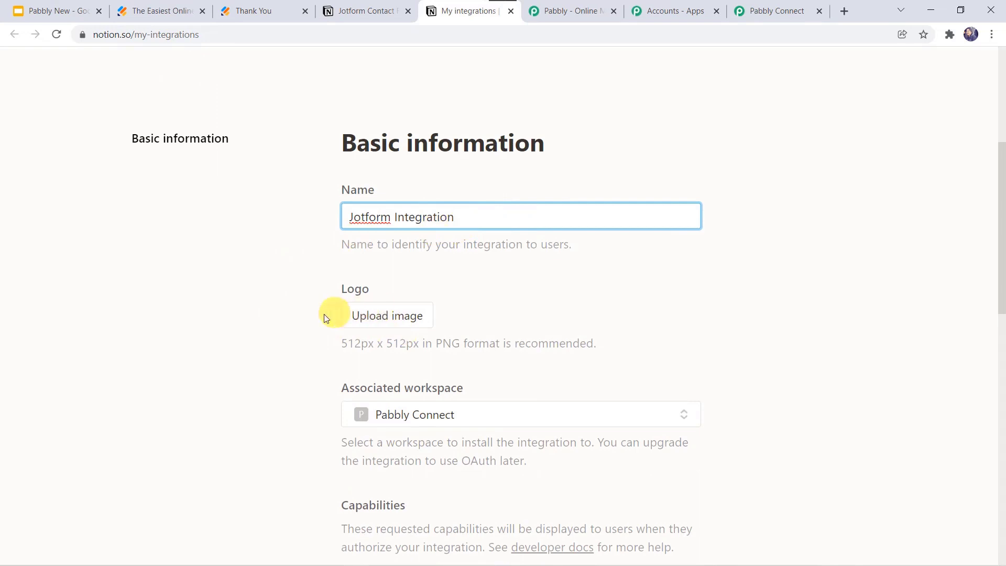
scroll(301, 321, "down", 3)
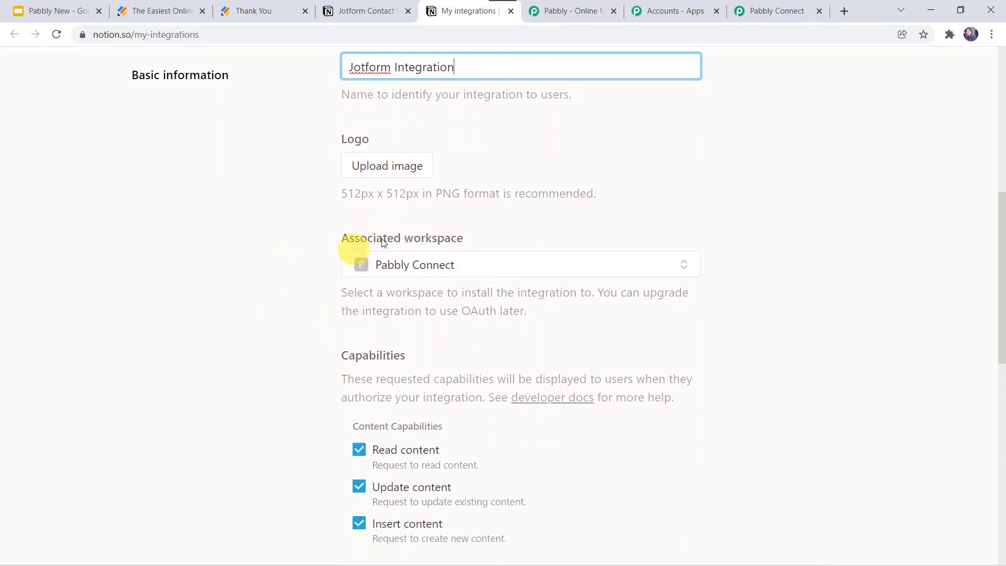
left_click(447, 264)
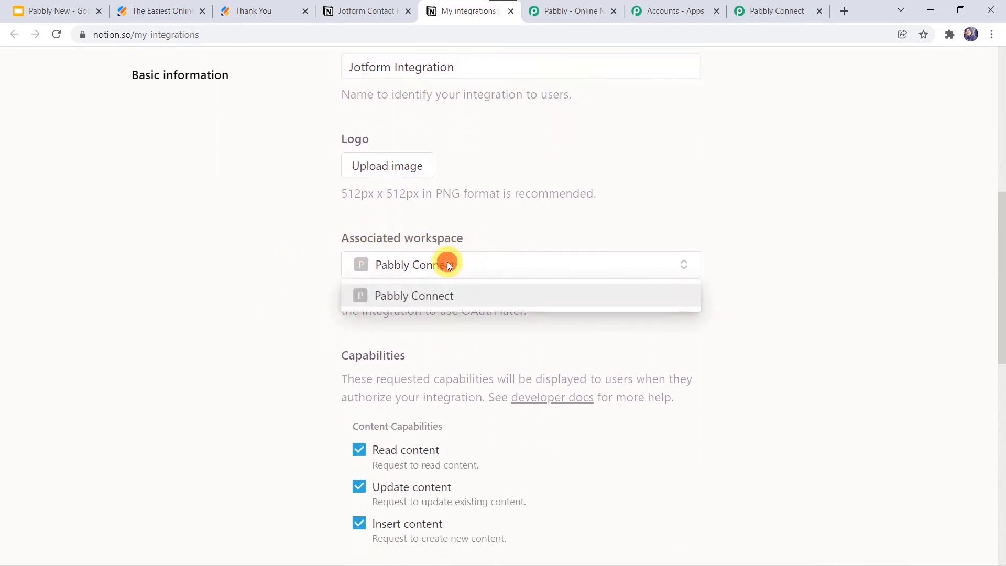
left_click(448, 263)
left_click(447, 263)
left_click(447, 263)
scroll(235, 336, "down", 1)
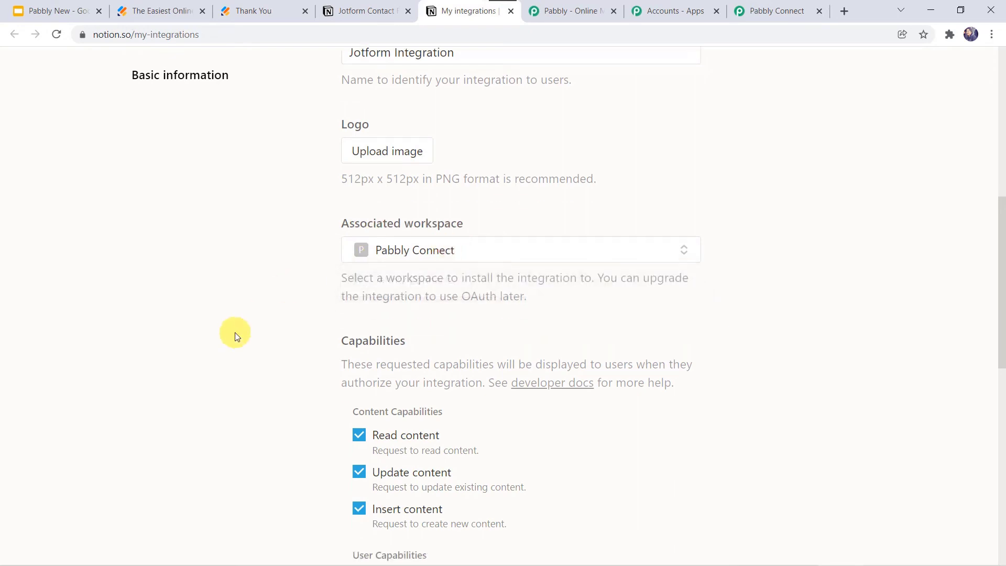
scroll(236, 336, "down", 5)
left_click(654, 527)
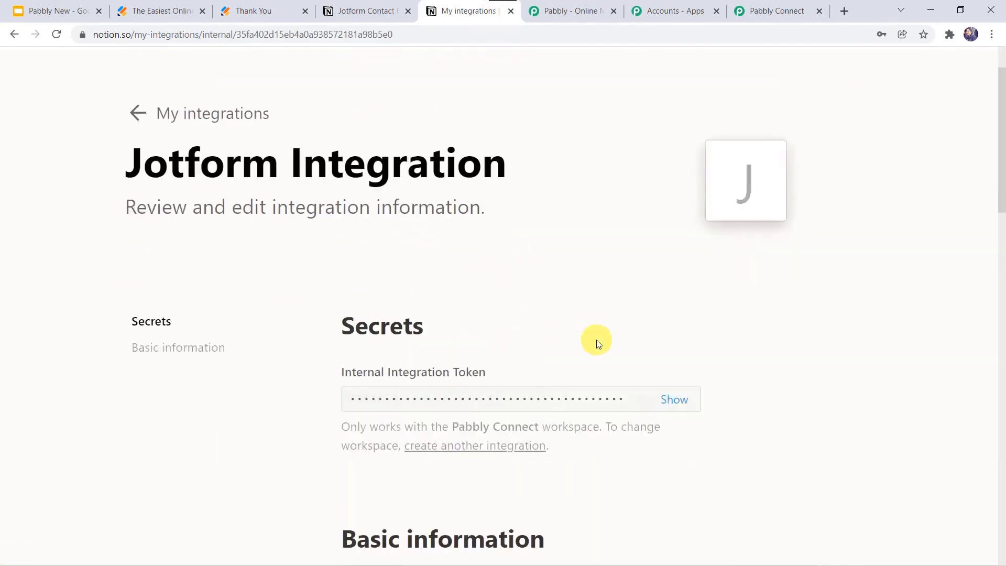
Save the integration's capabilities and copy its internal integration token.
scroll(599, 343, "down", 2)
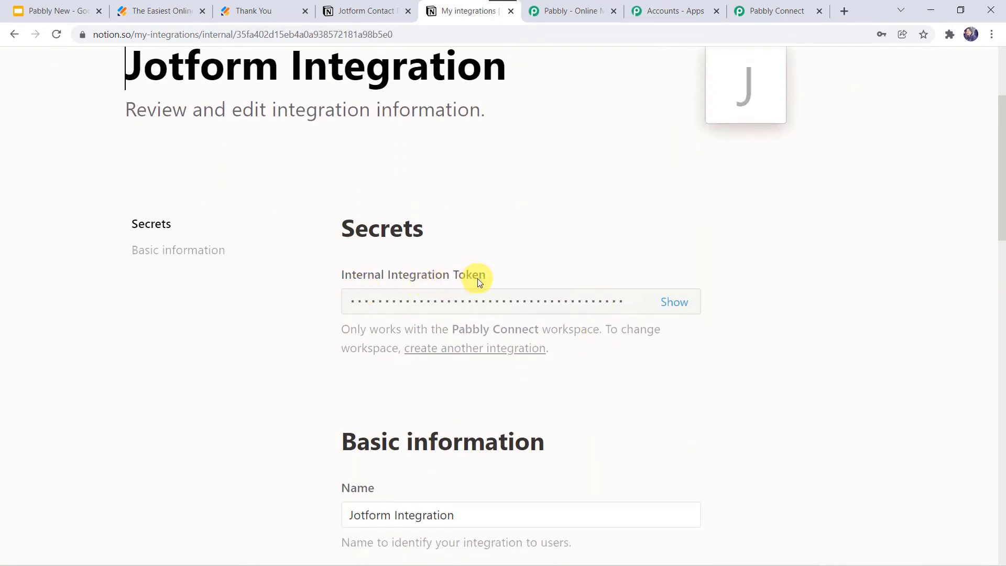
scroll(649, 338, "down", 13)
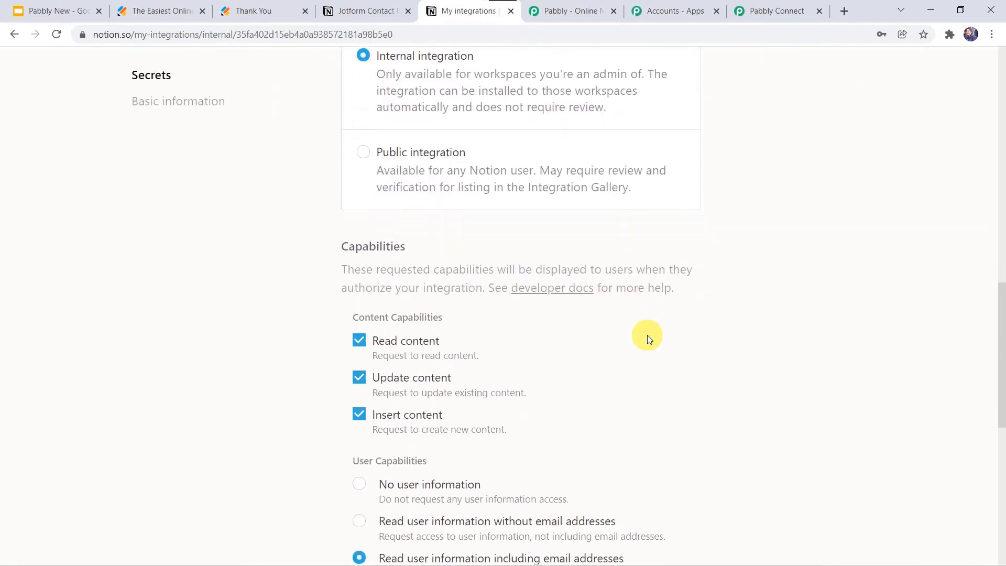
scroll(648, 338, "down", 6)
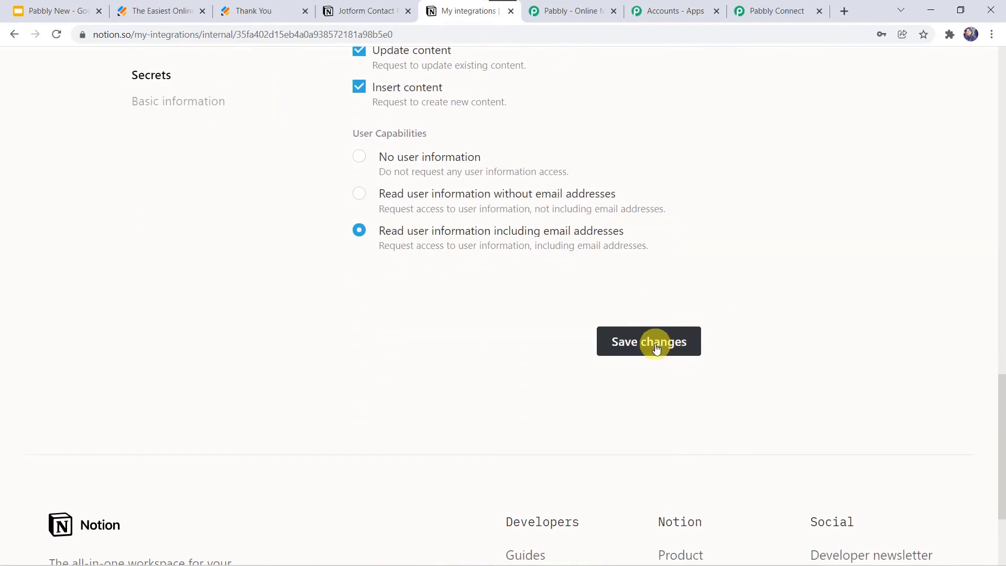
left_click(657, 349)
scroll(655, 344, "up", 20)
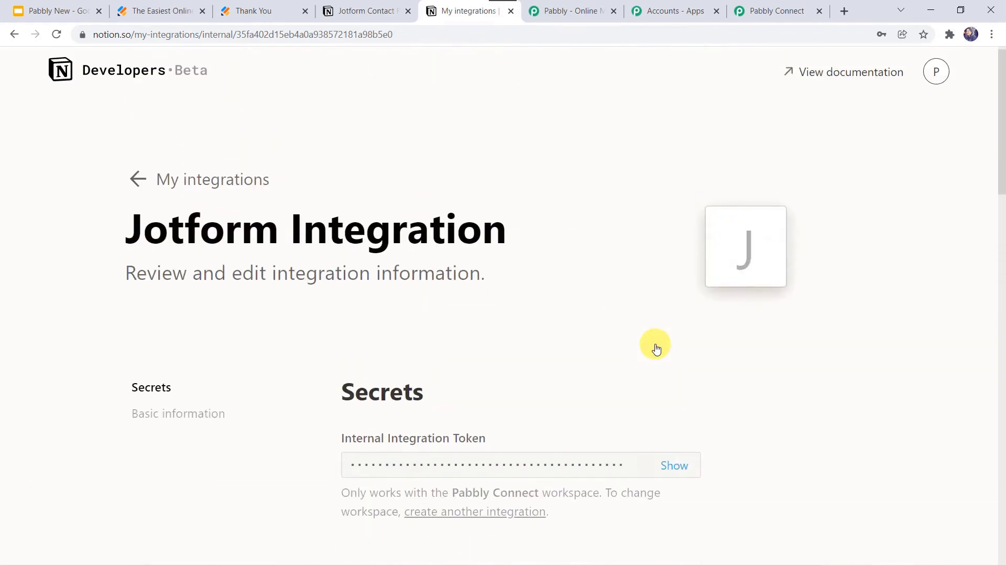
scroll(580, 380, "down", 2)
left_click(675, 385)
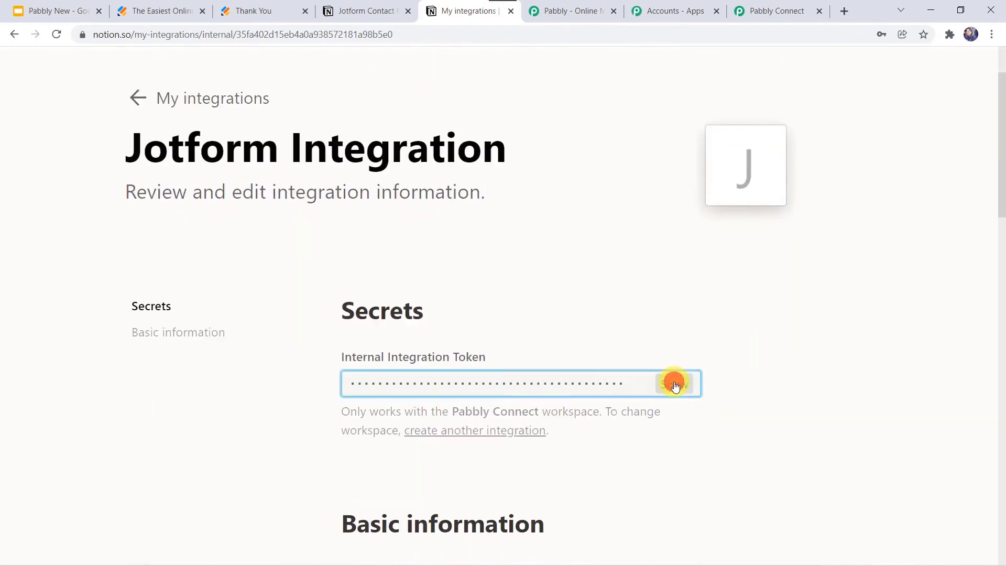
left_click(604, 384)
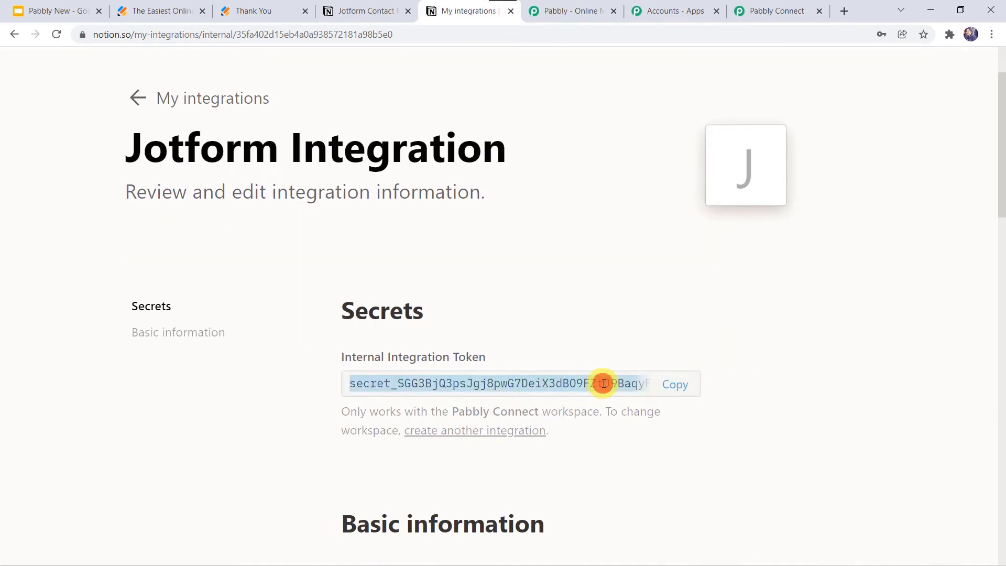
right_click(604, 384)
left_click(672, 394)
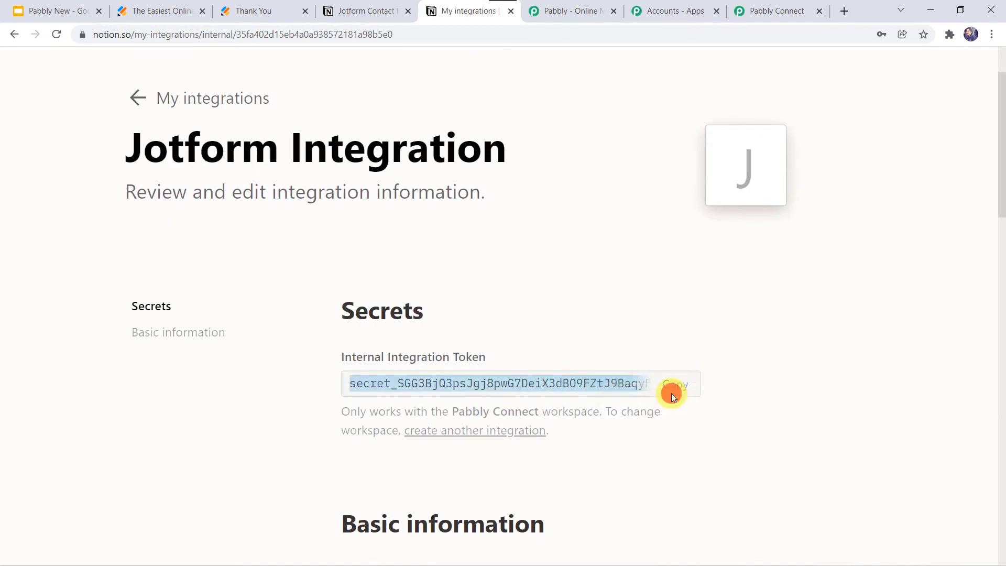
left_click(770, 10)
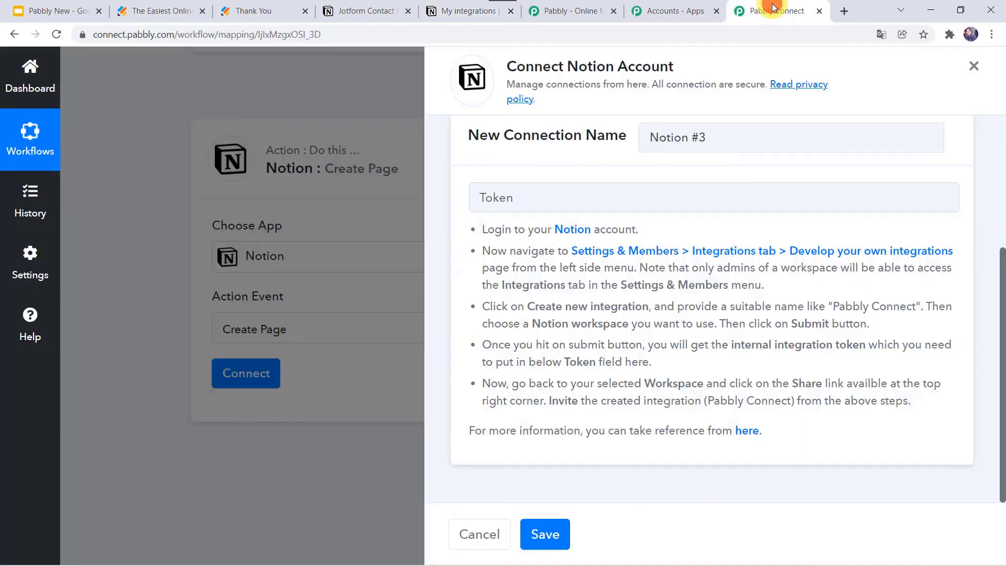
Paste the copied Notion integration token into the Token field and save the connection.
left_click(519, 186)
right_click(519, 186)
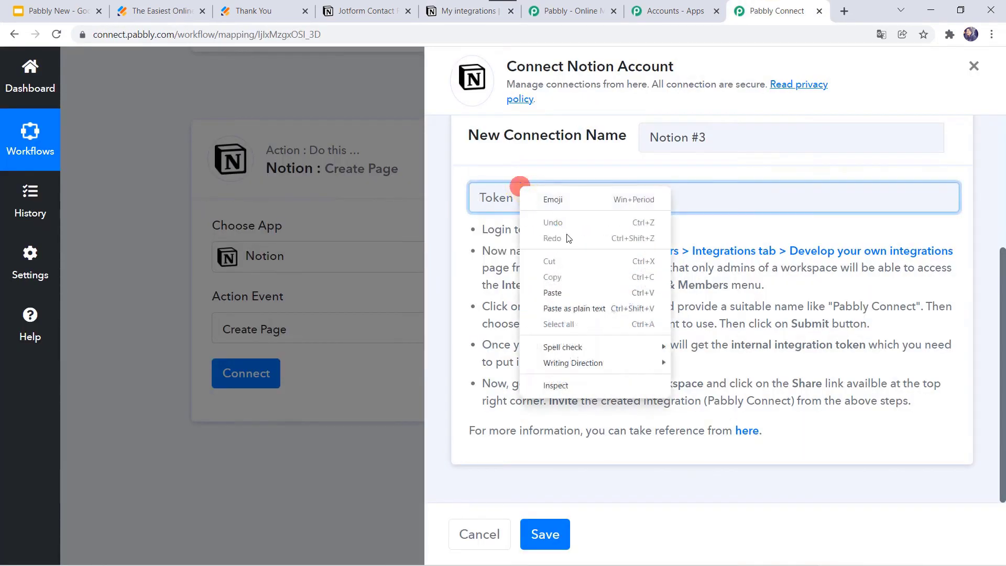
left_click(551, 292)
left_click(546, 537)
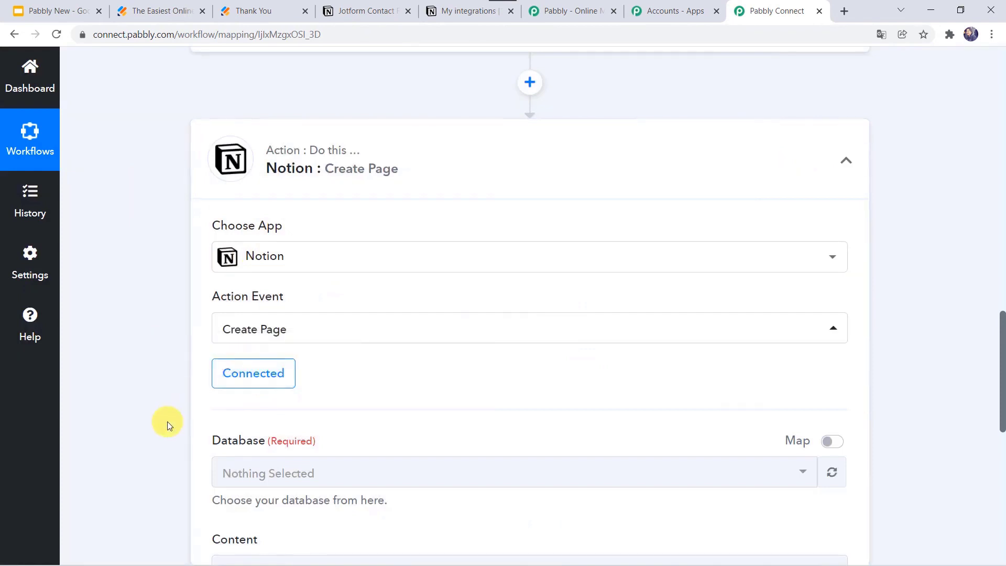
Check the still-empty Notion Database dropdown, then return to the Notion integration page.
scroll(164, 420, "down", 2)
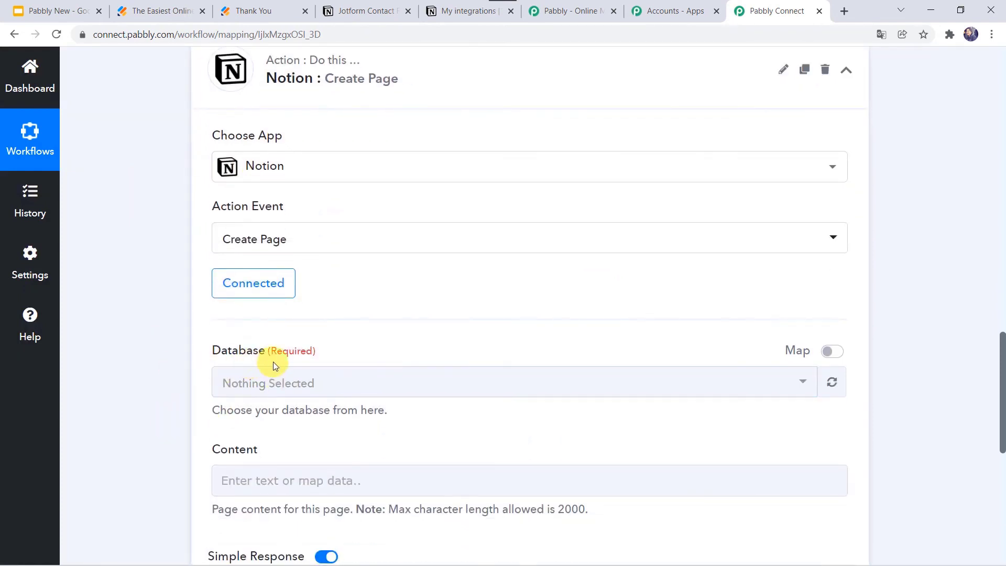
left_click(327, 387)
left_click(325, 383)
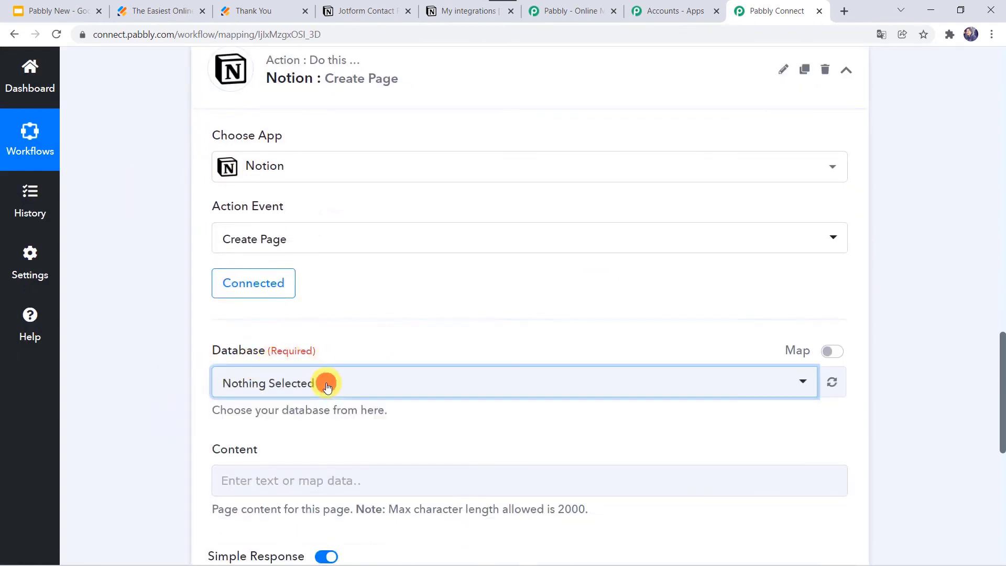
scroll(192, 326, "down", 1)
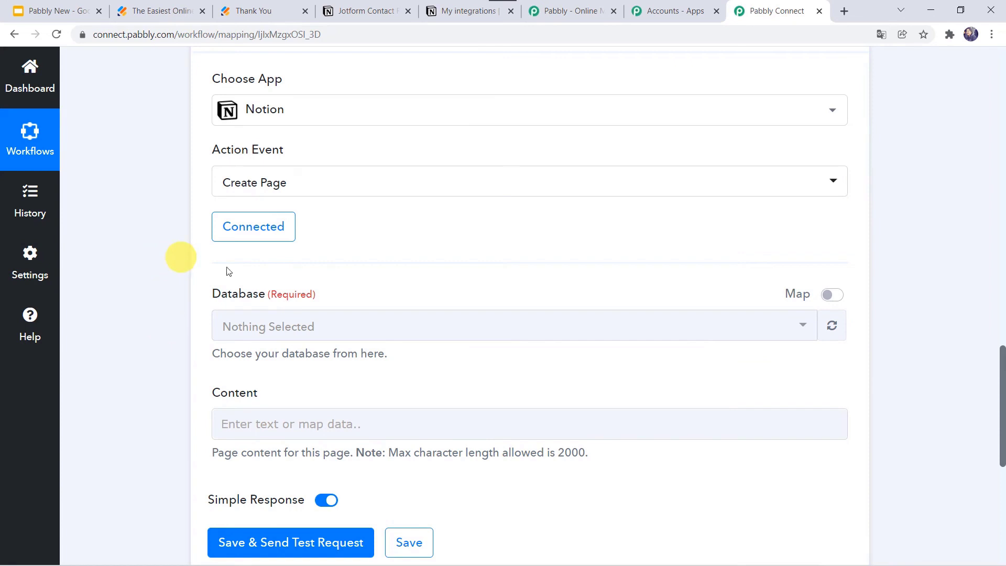
left_click(451, 11)
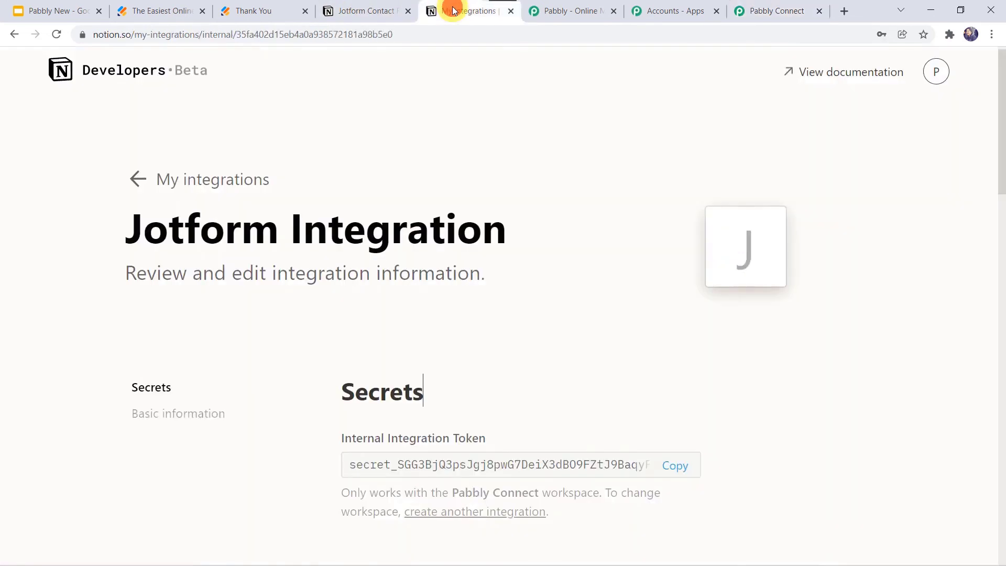
Bring up the Share options of the Jotform Contact Responses database page.
left_click(141, 178)
scroll(443, 220, "down", 3)
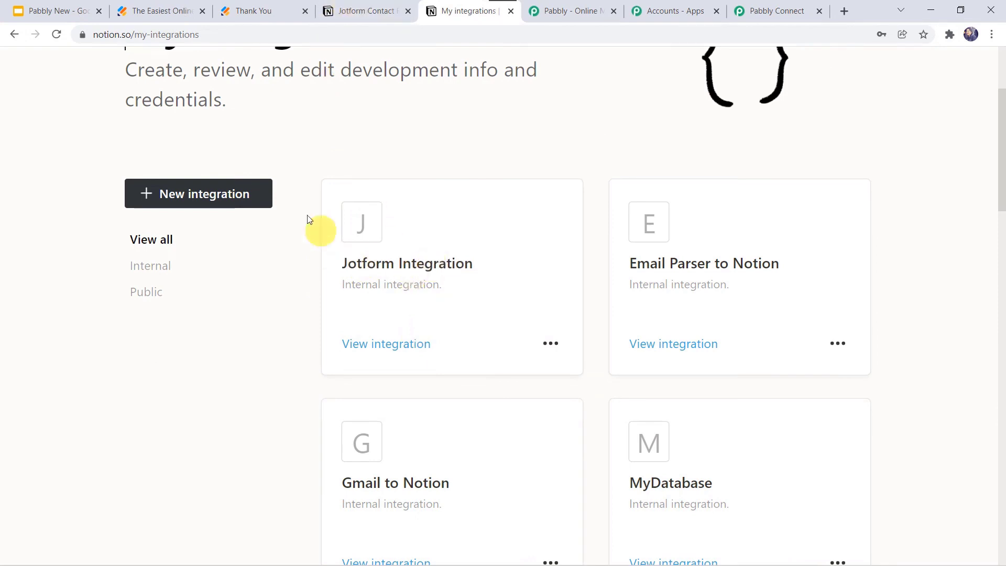
left_click(367, 8)
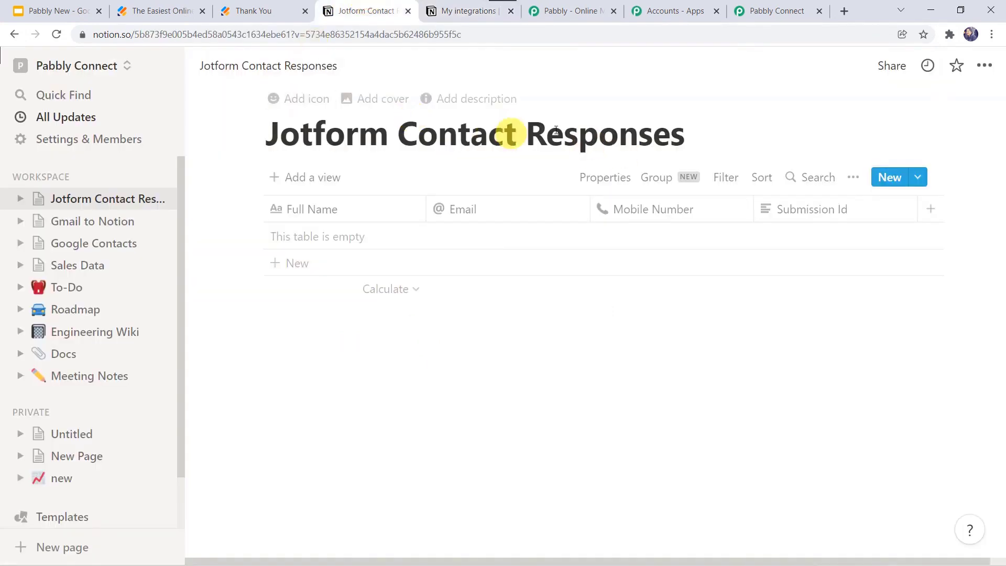
left_click(895, 65)
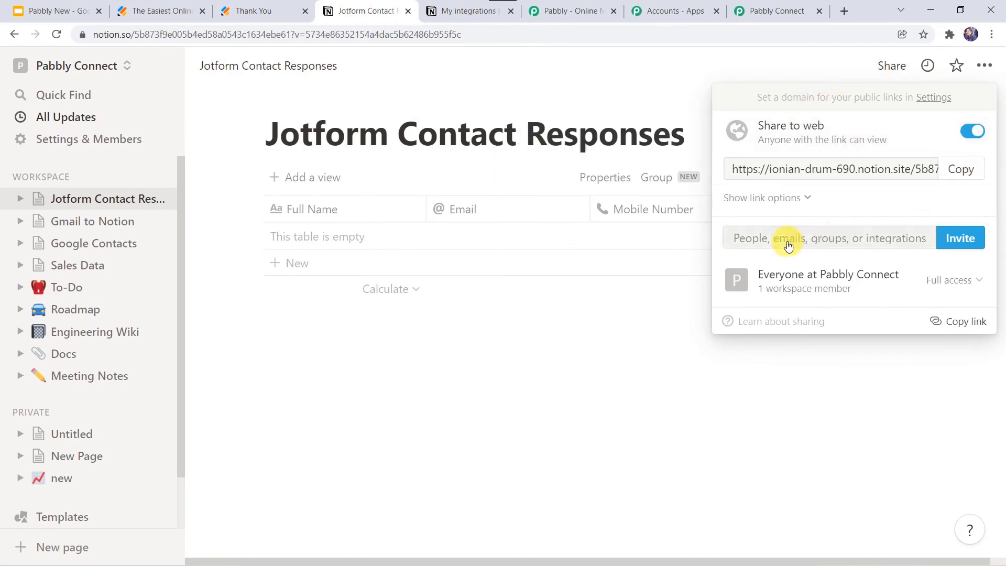
Invite Jotform Integration to the database with edit access, then return to Pabbly Connect.
left_click(828, 239)
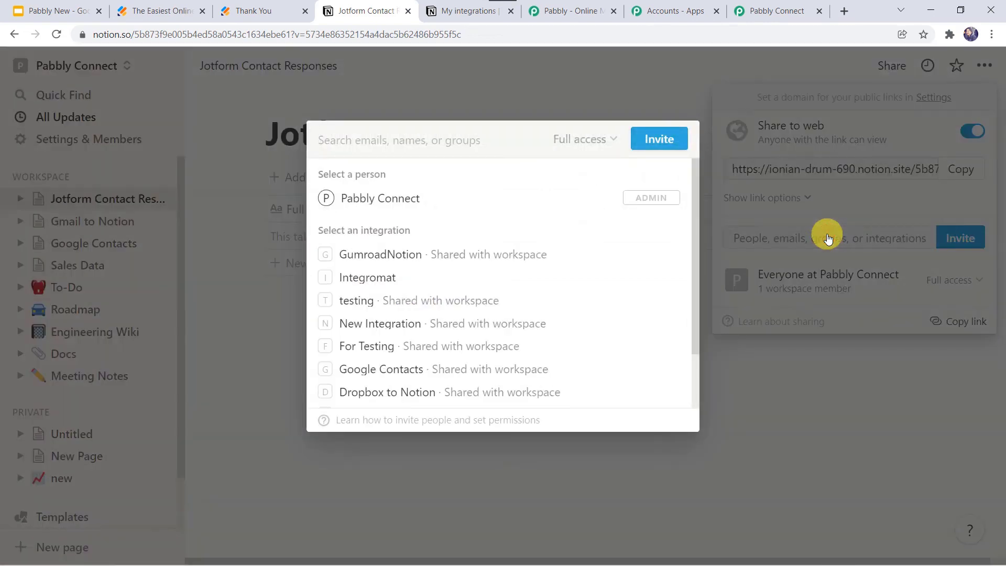
type("Jo")
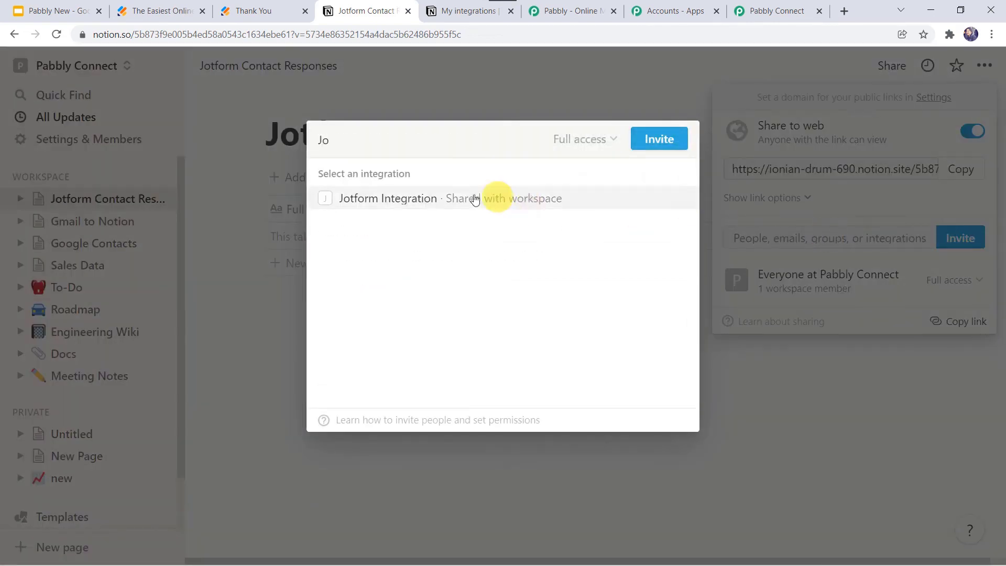
left_click(457, 199)
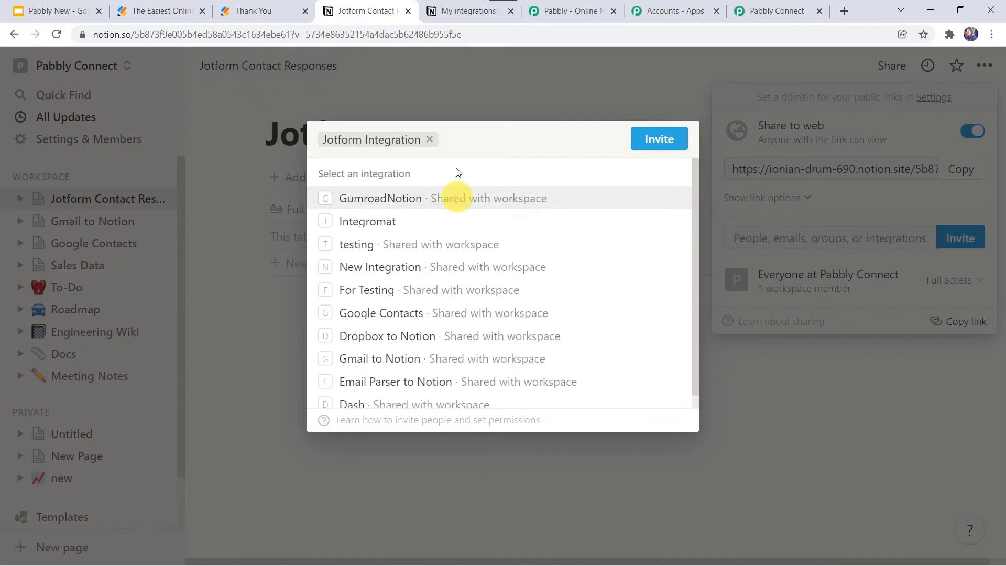
left_click(659, 141)
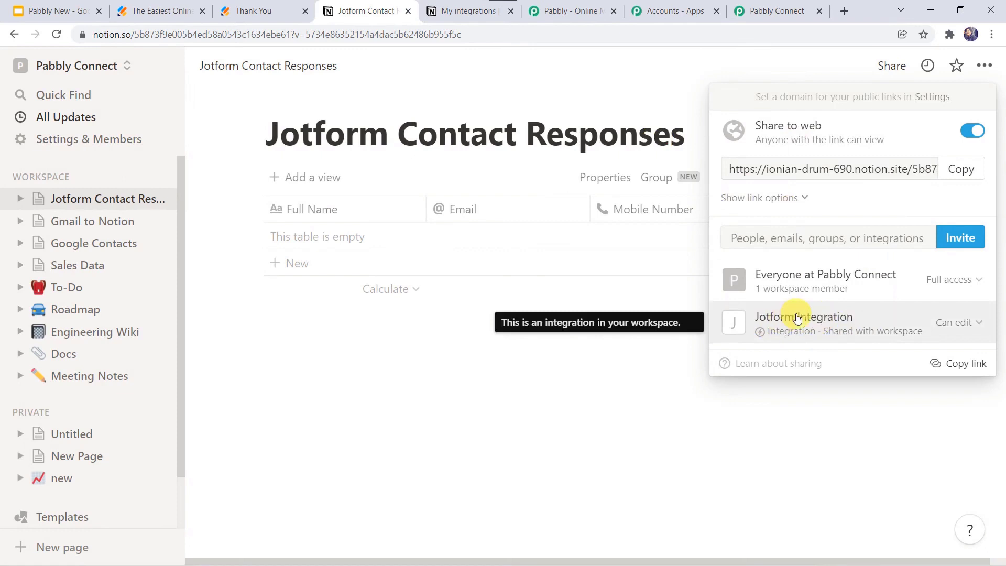
left_click(780, 13)
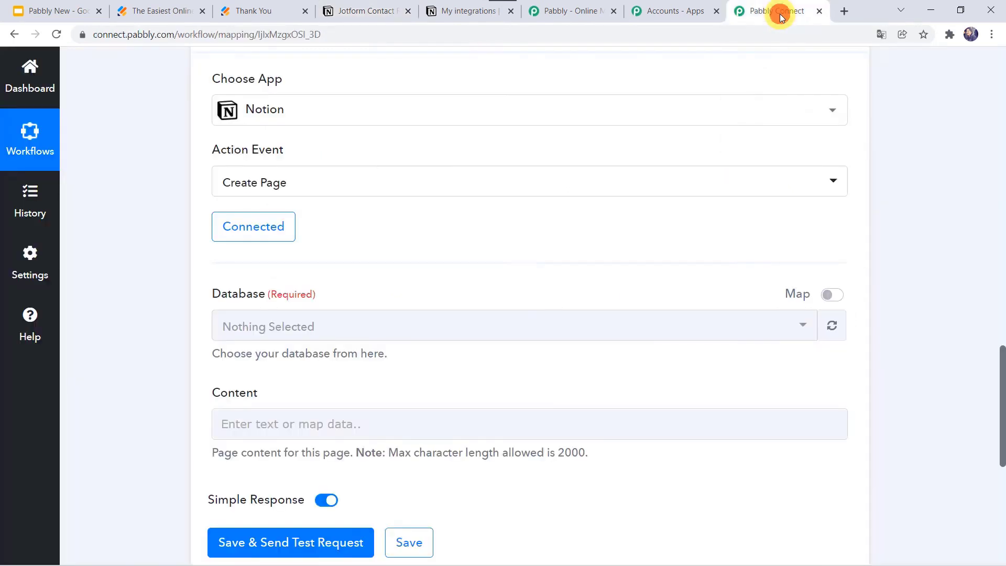
Refresh the Notion database list so Jotform Contact Responses is selected as the database.
left_click(831, 326)
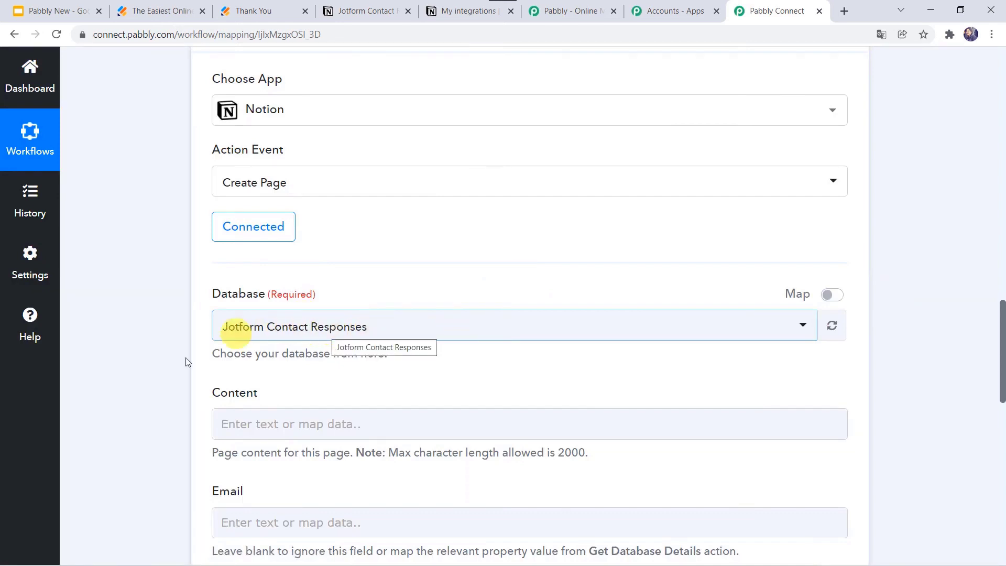
scroll(164, 376, "down", 4)
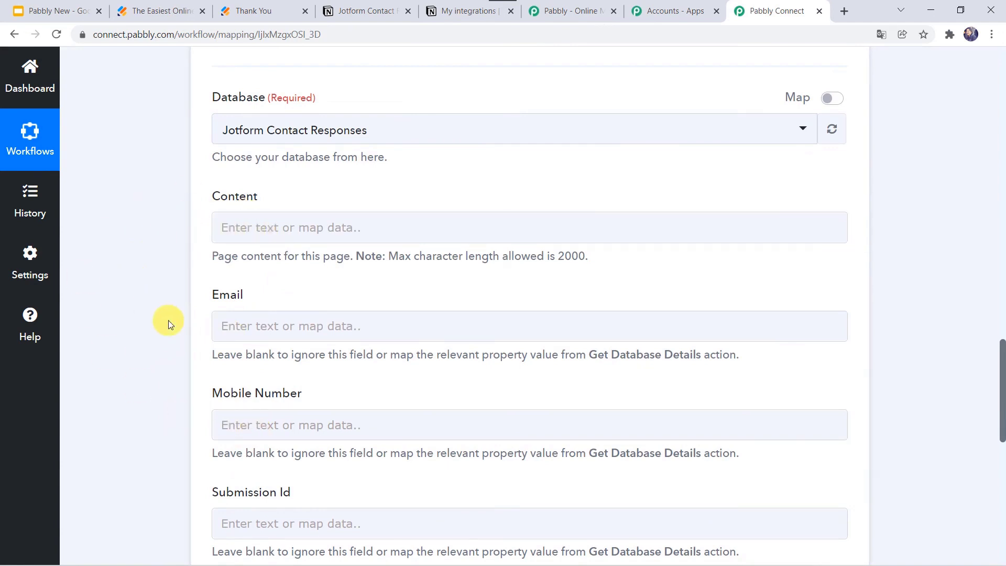
Map the JotForm submitted email into the Notion Email field.
scroll(169, 319, "down", 1)
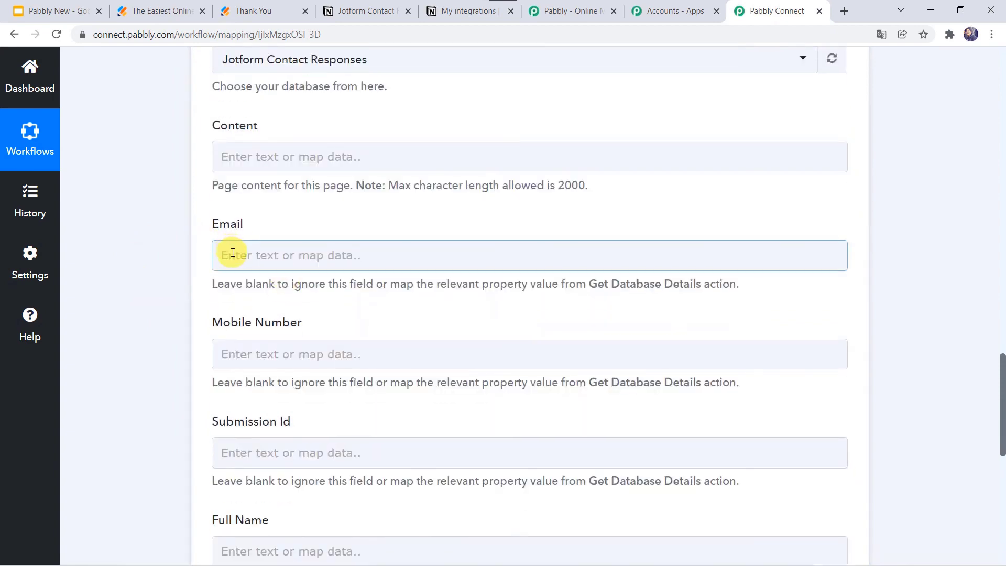
scroll(171, 197, "up", 10)
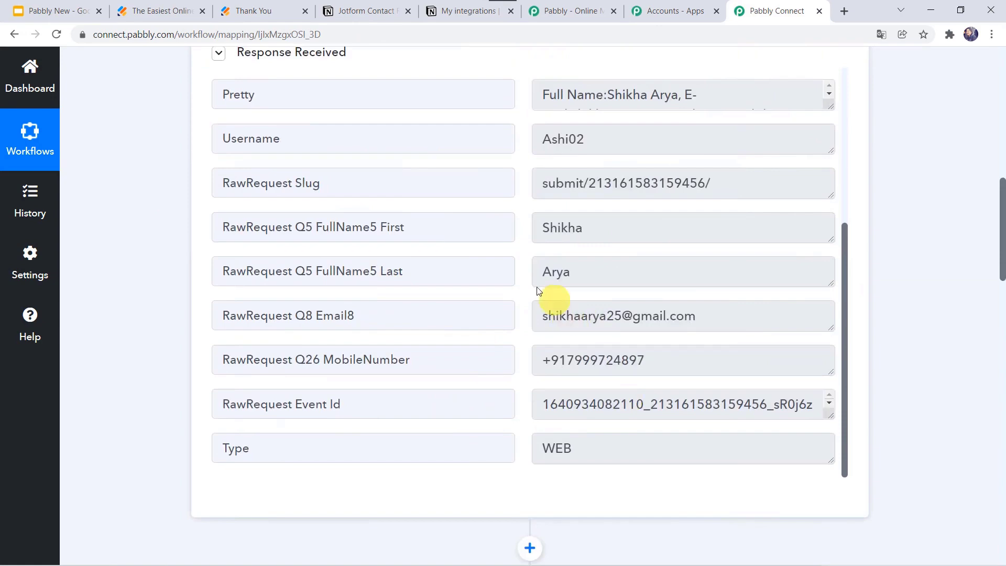
scroll(115, 471, "down", 15)
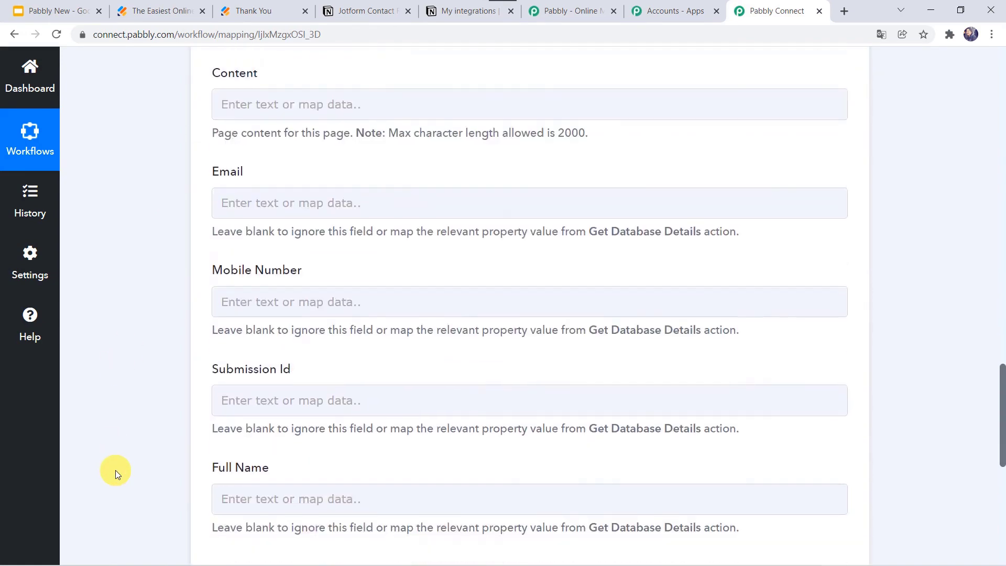
left_click(234, 201)
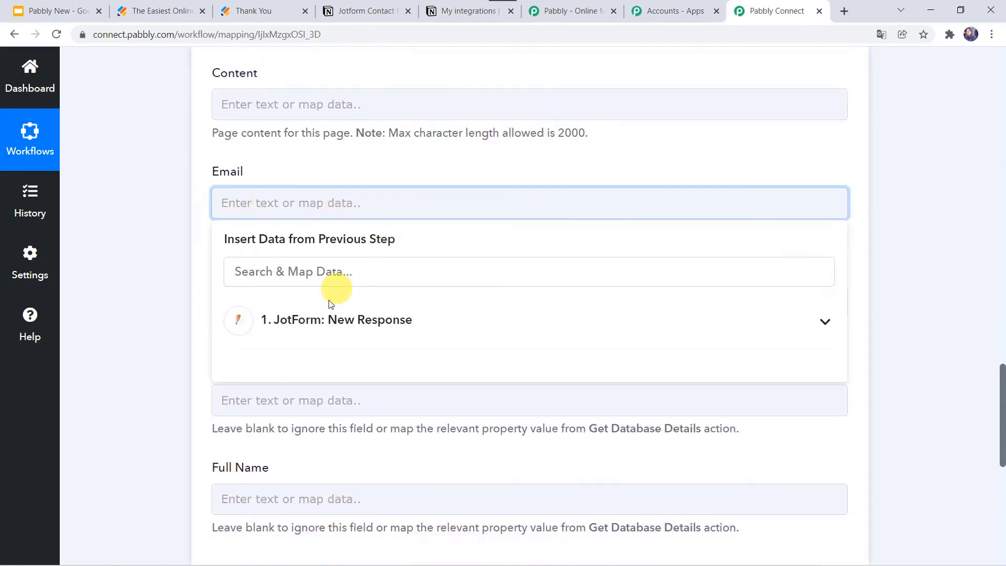
left_click(321, 315)
scroll(377, 469, "down", 3)
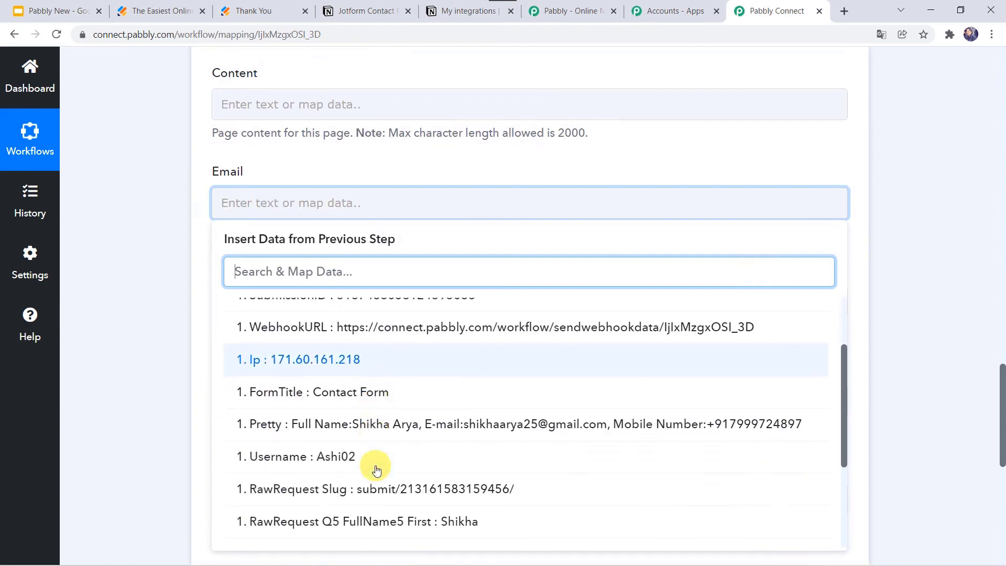
scroll(377, 469, "down", 3)
left_click(387, 447)
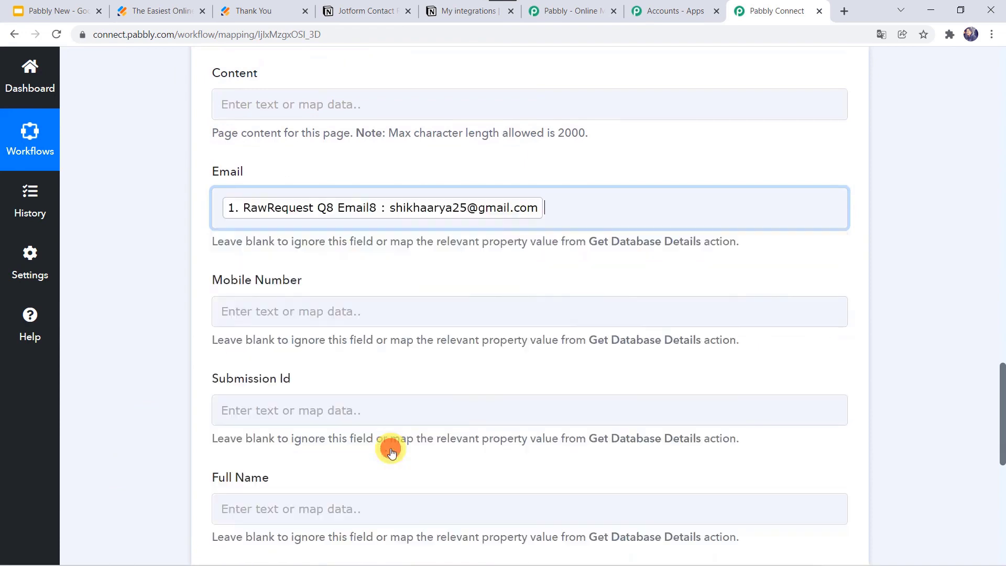
left_click(157, 327)
scroll(157, 328, "down", 2)
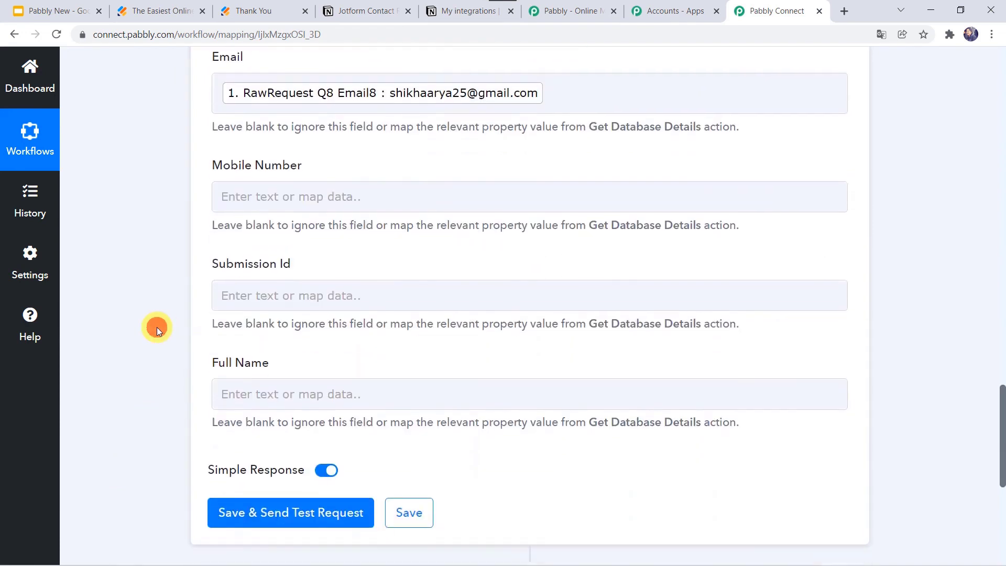
Map the JotForm mobile number into the Mobile Number field.
left_click(259, 197)
left_click(316, 318)
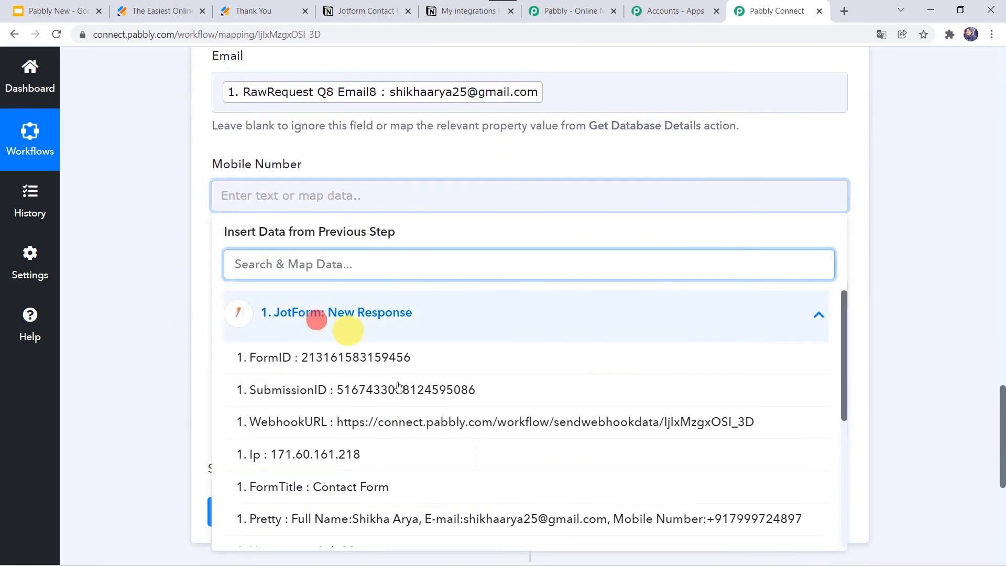
scroll(382, 478, "down", 5)
left_click(386, 478)
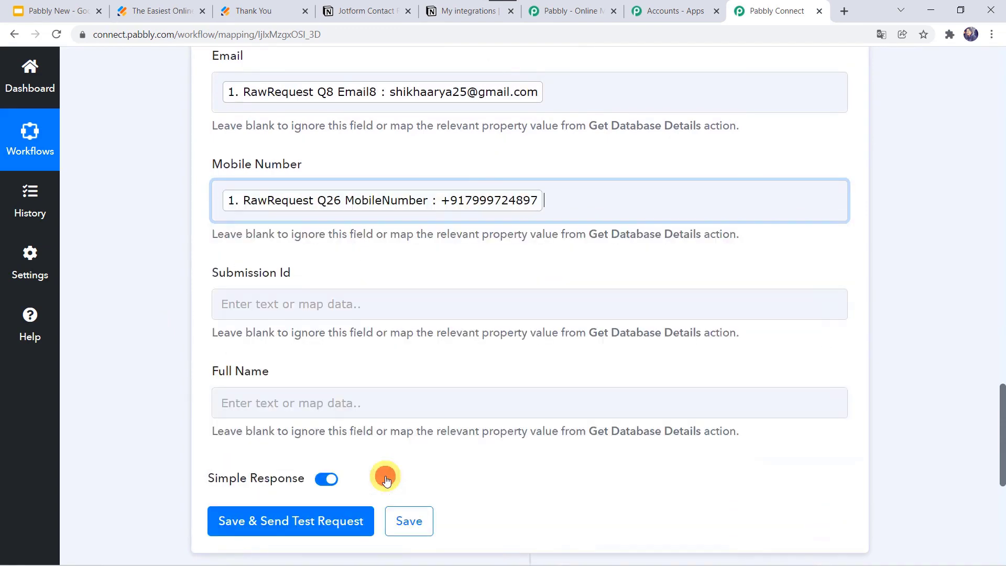
left_click(125, 339)
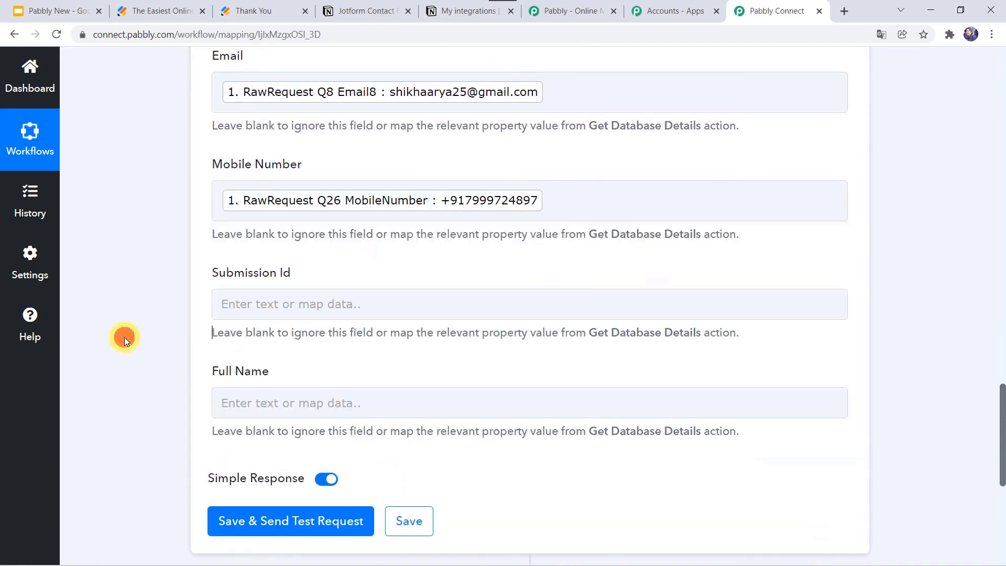
Map the JotForm SubmissionID into the Submission Id field.
left_click(253, 304)
scroll(150, 353, "down", 3)
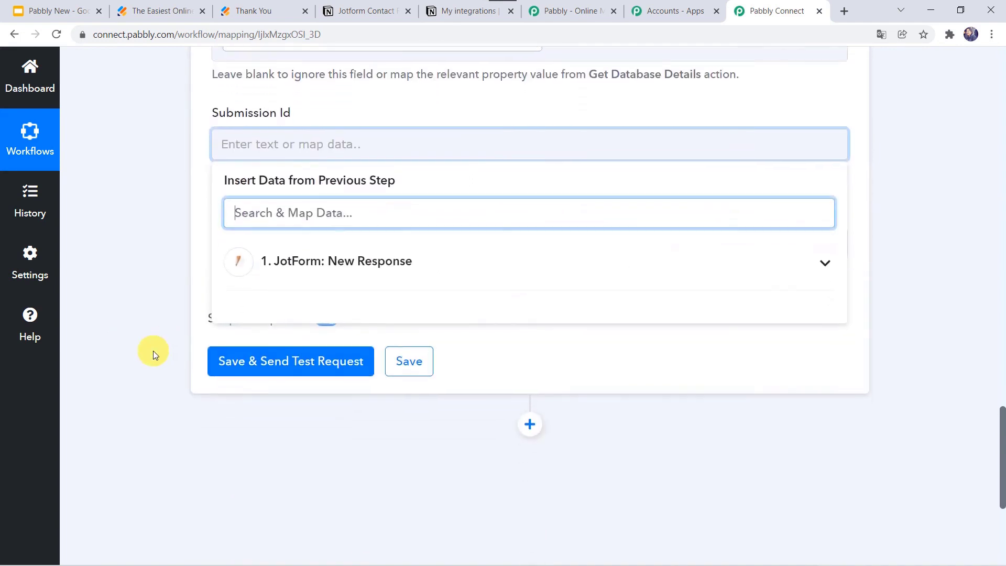
left_click(339, 257)
left_click(312, 338)
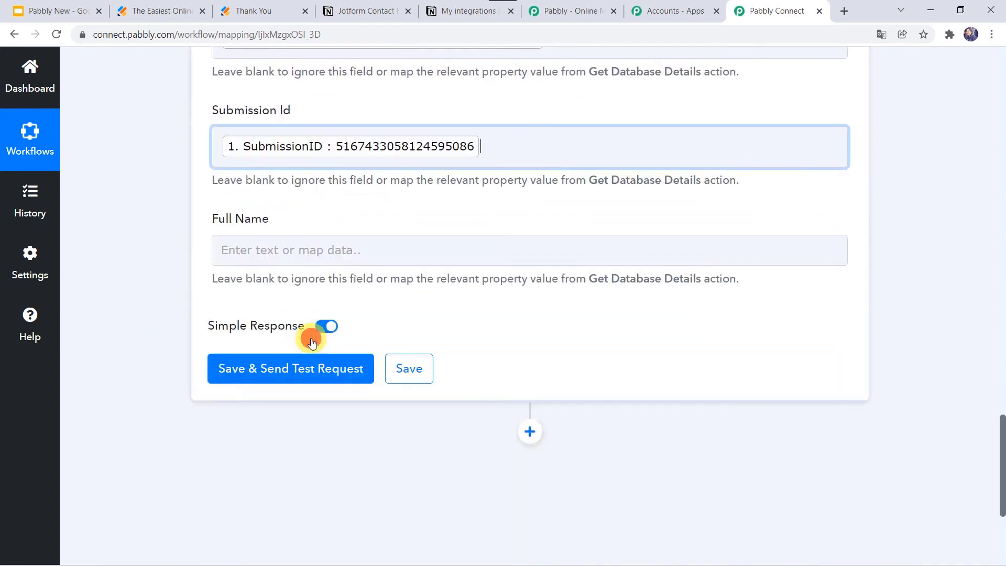
left_click(152, 249)
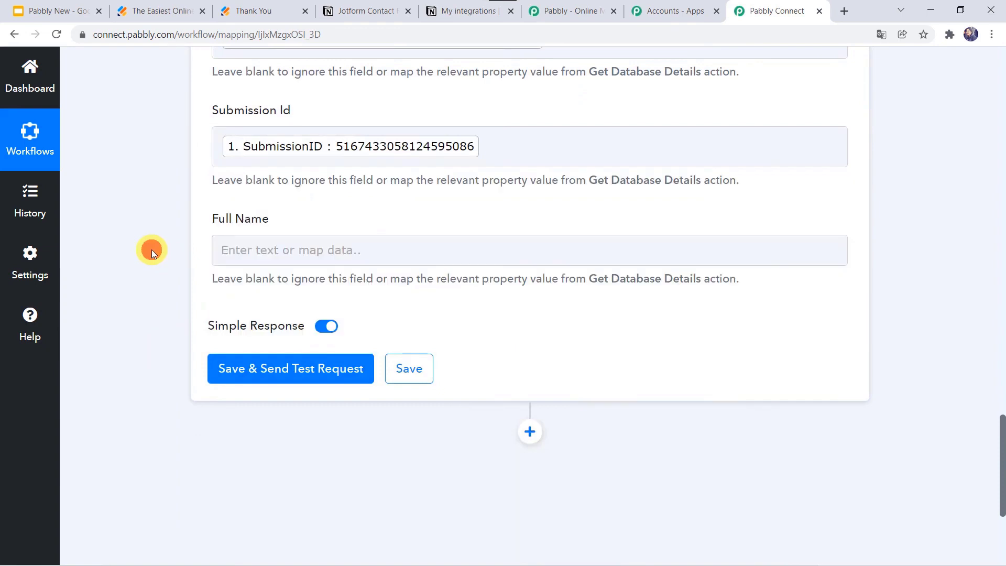
Map the JotForm first name and last name into the Full Name field.
left_click(255, 250)
left_click(316, 361)
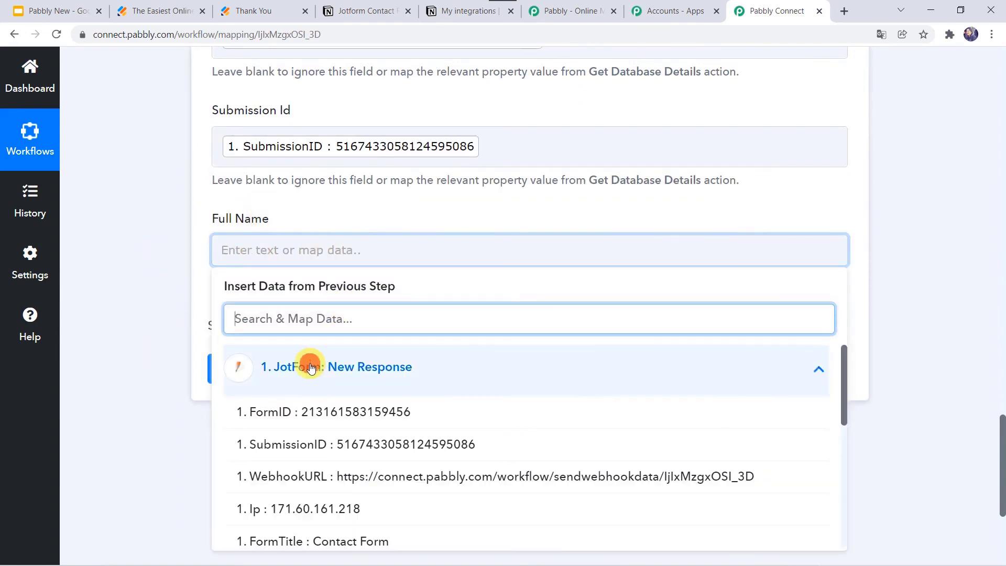
scroll(326, 492, "down", 5)
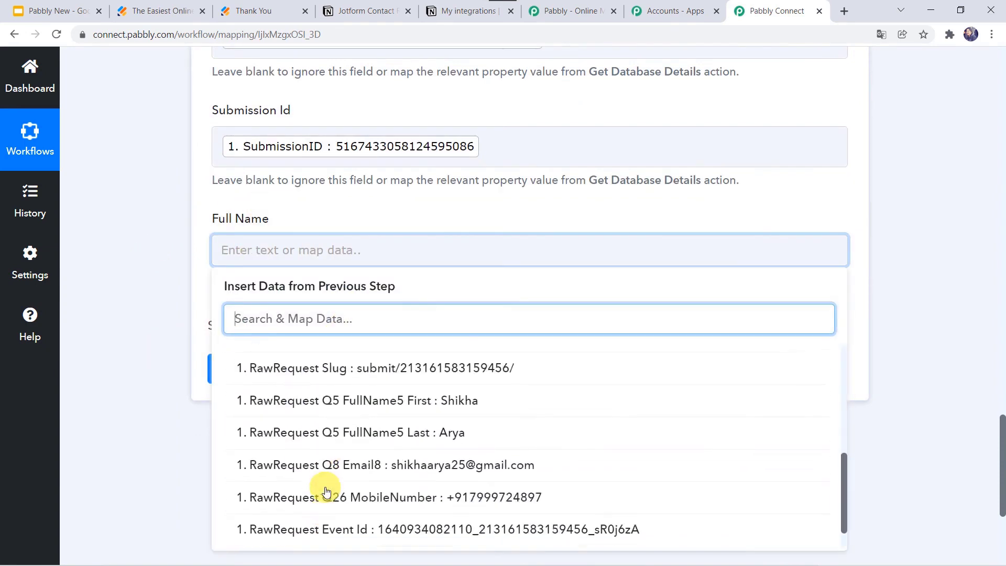
left_click(381, 401)
left_click(378, 407)
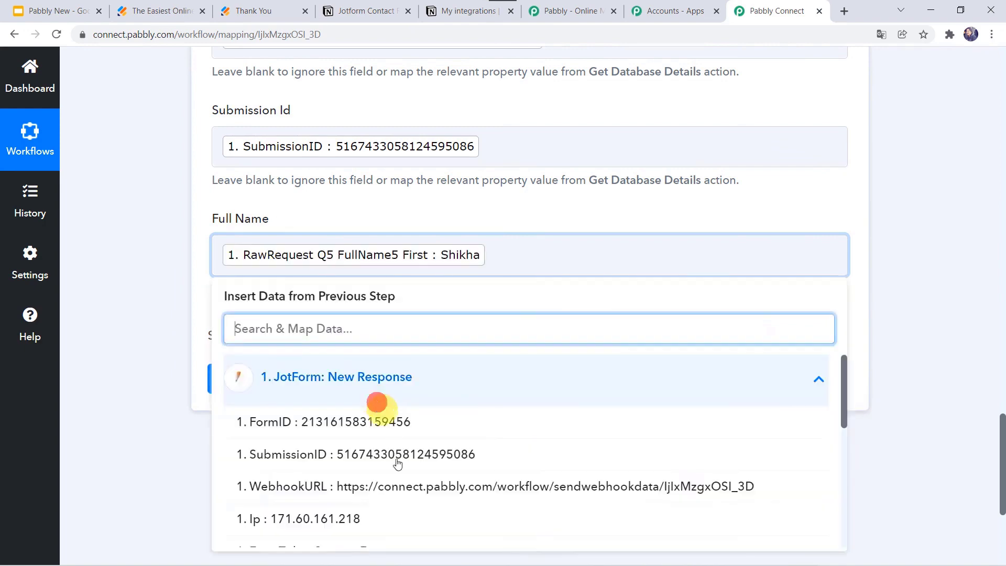
scroll(394, 499, "down", 5)
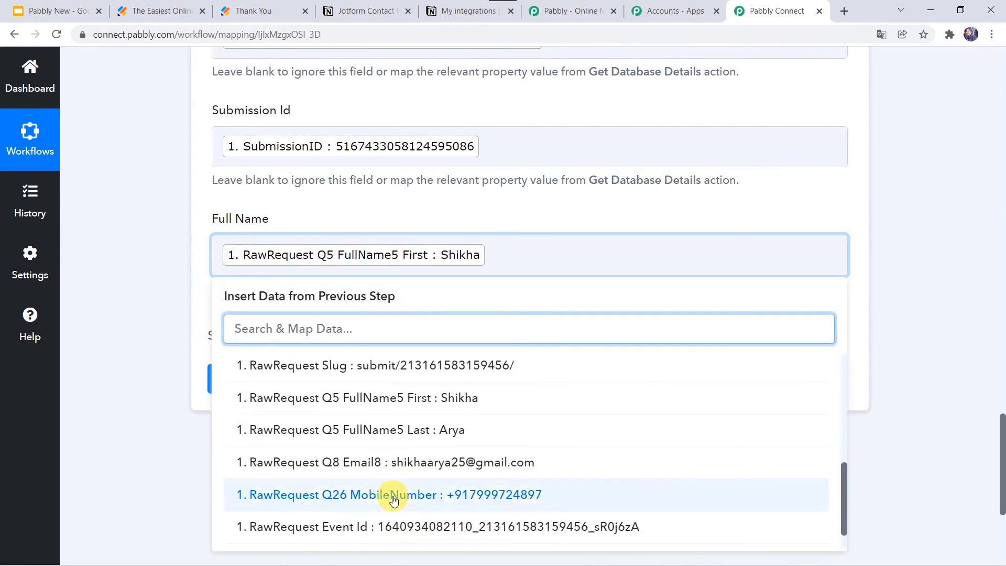
left_click(399, 441)
left_click(190, 331)
Save the Notion step and send a test request, reviewing the returned page.
scroll(189, 329, "up", 3)
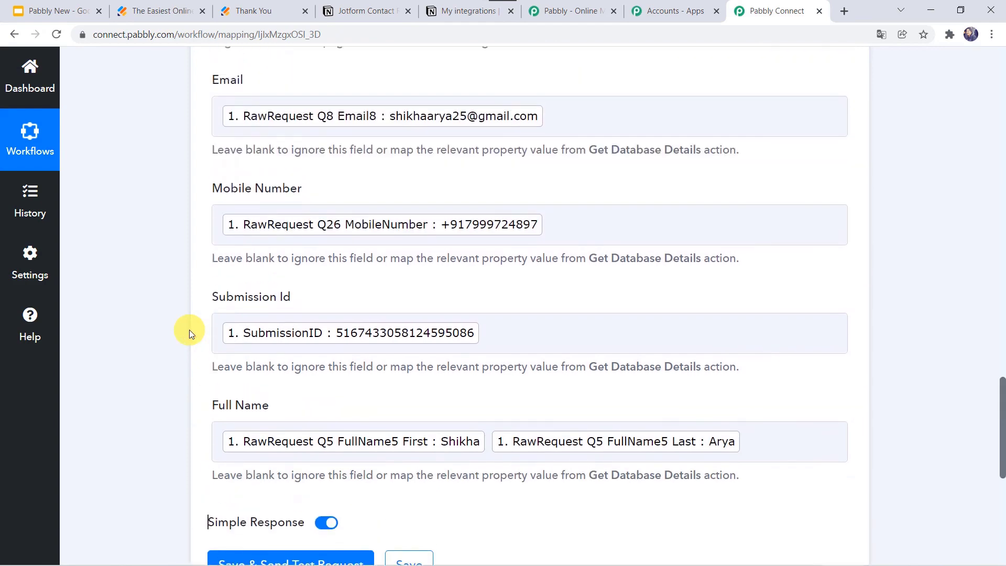
scroll(118, 404, "down", 3)
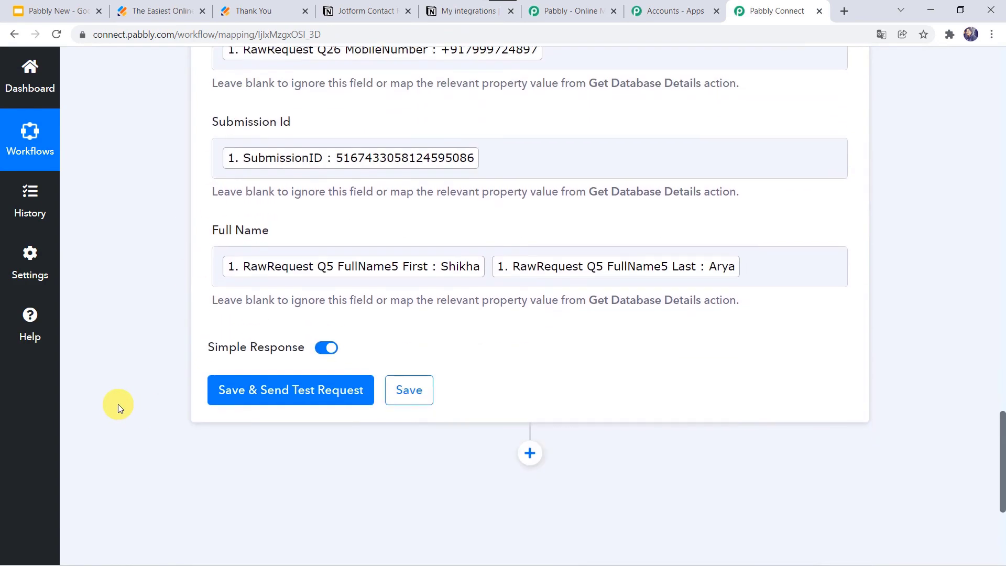
left_click(265, 390)
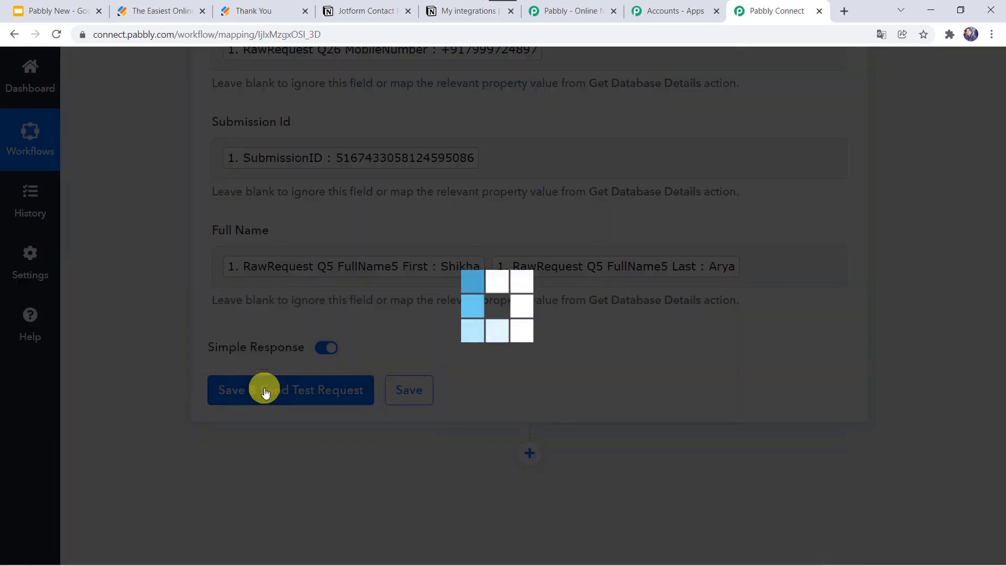
scroll(150, 373, "down", 4)
scroll(149, 374, "down", 2)
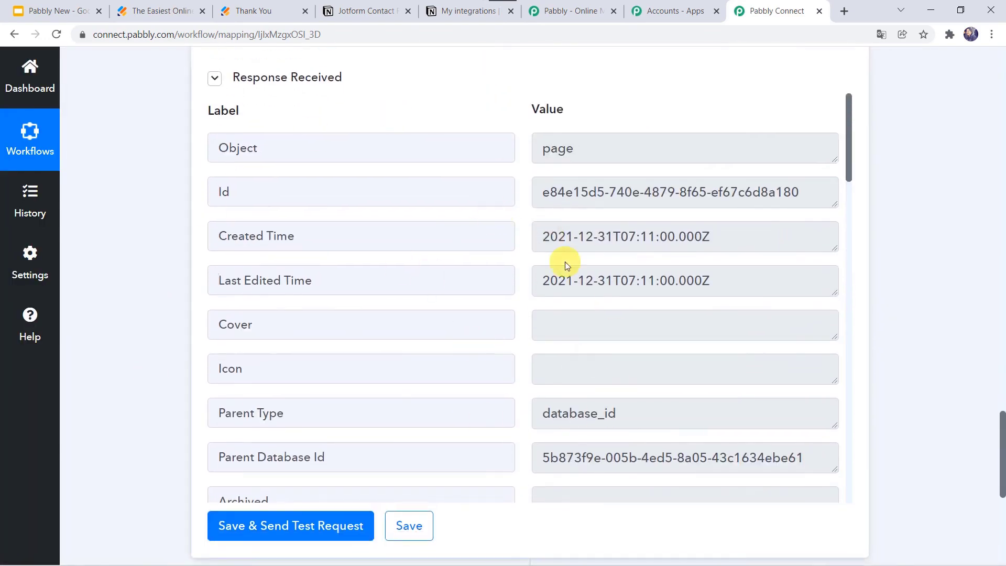
Show the Notion database table with the test contact's row and Submission Id.
left_click(365, 11)
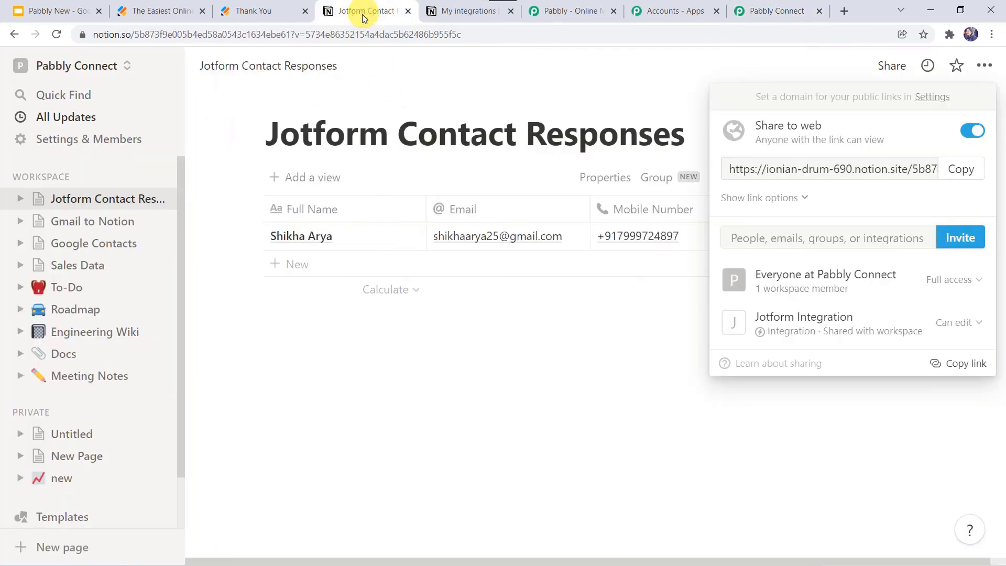
left_click(424, 384)
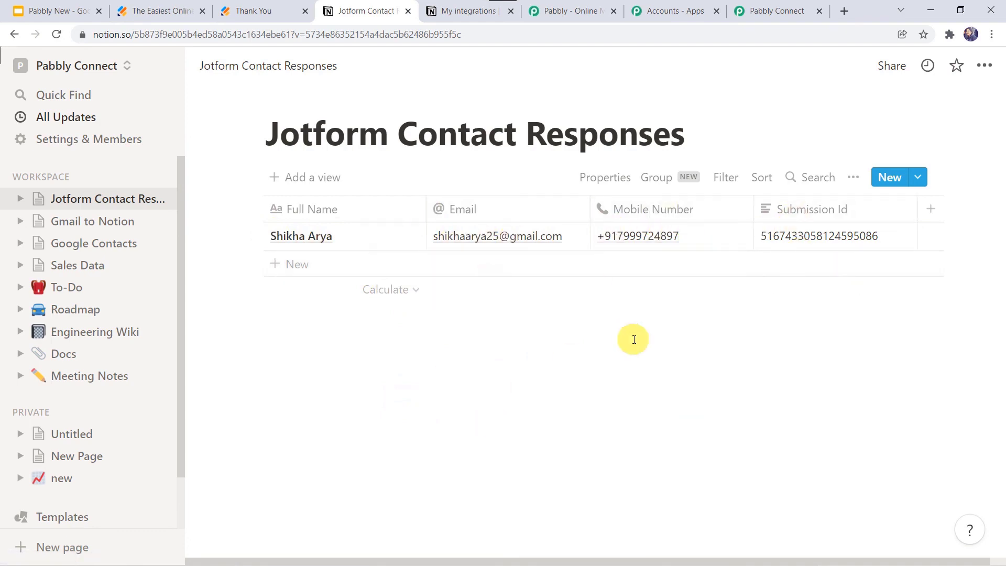
Save the mapped Notion Create Page step in the Pabbly Connect workflow.
left_click(763, 10)
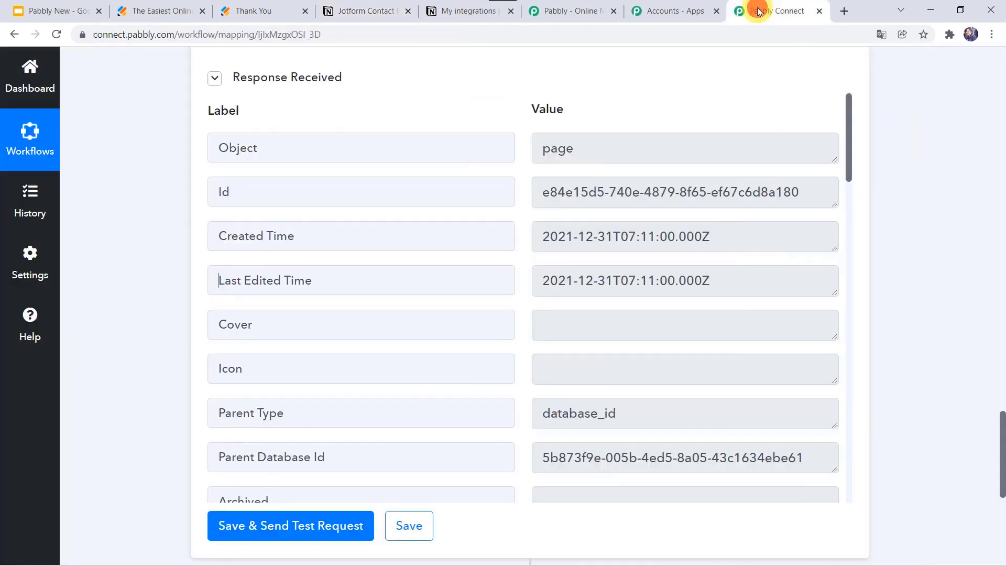
left_click(417, 531)
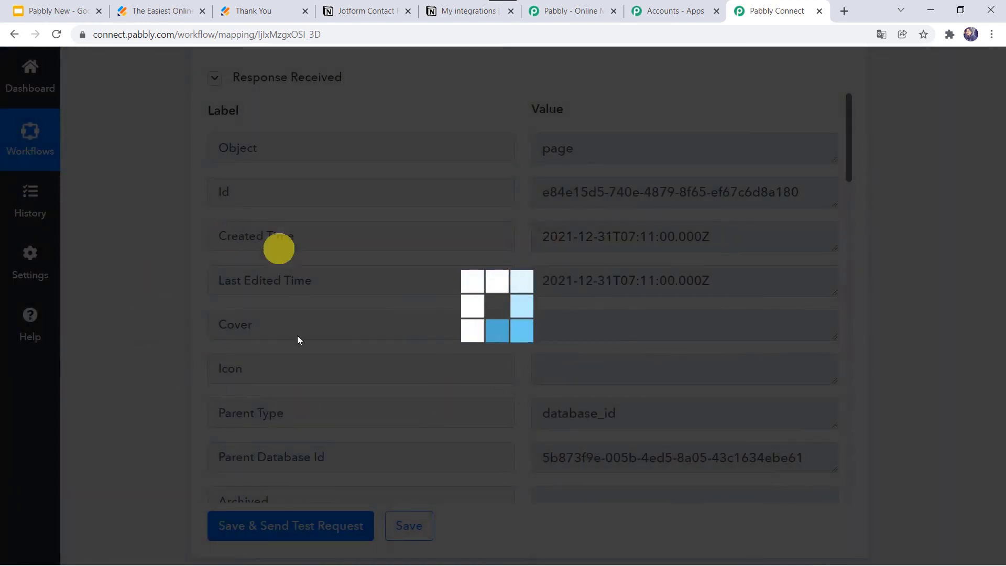
scroll(165, 260, "up", 4)
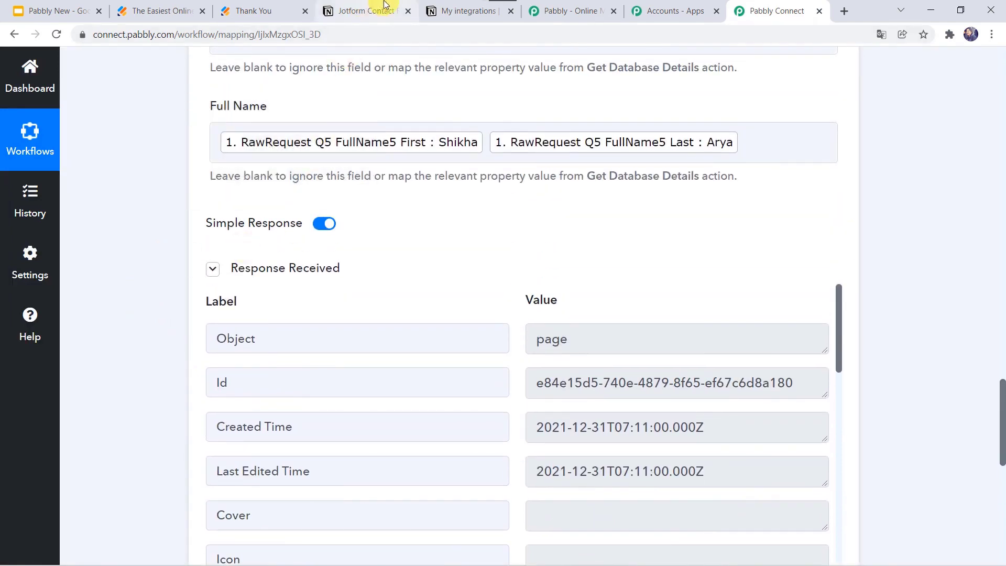
Open the live Contact Form in a new tab and submit a contact's name, e-mail and mobile number.
left_click(173, 11)
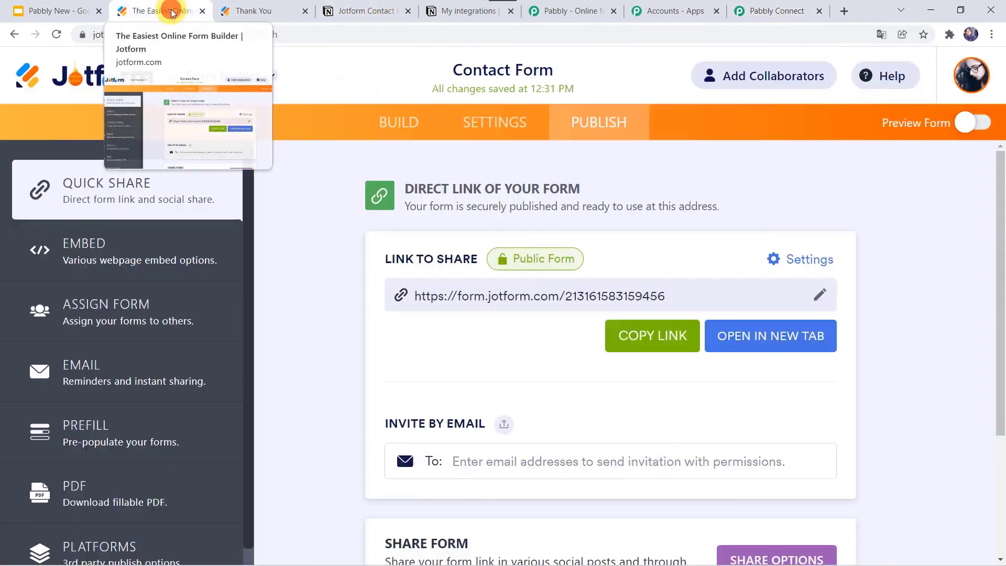
left_click(767, 338)
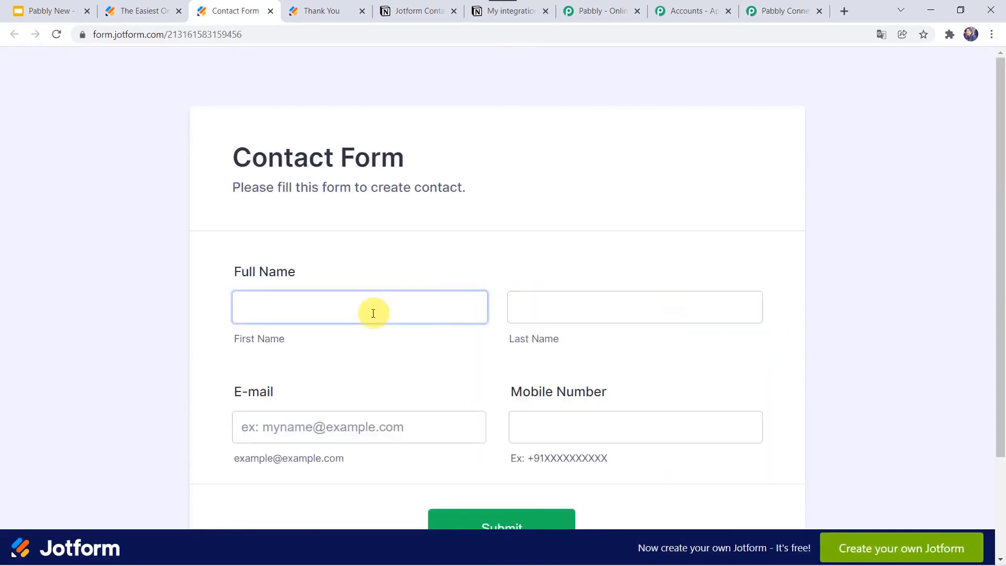
left_click(373, 313)
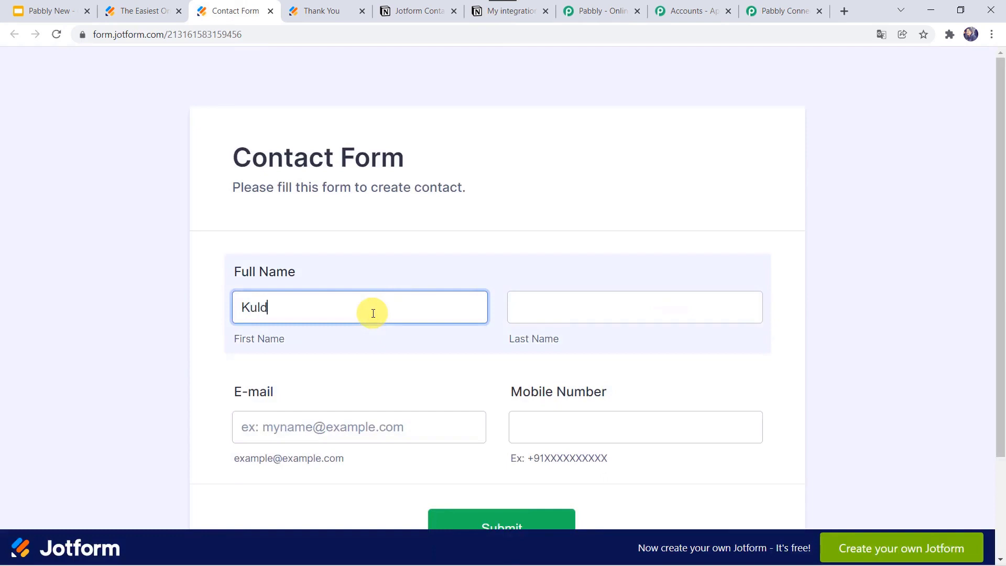
key("Tab")
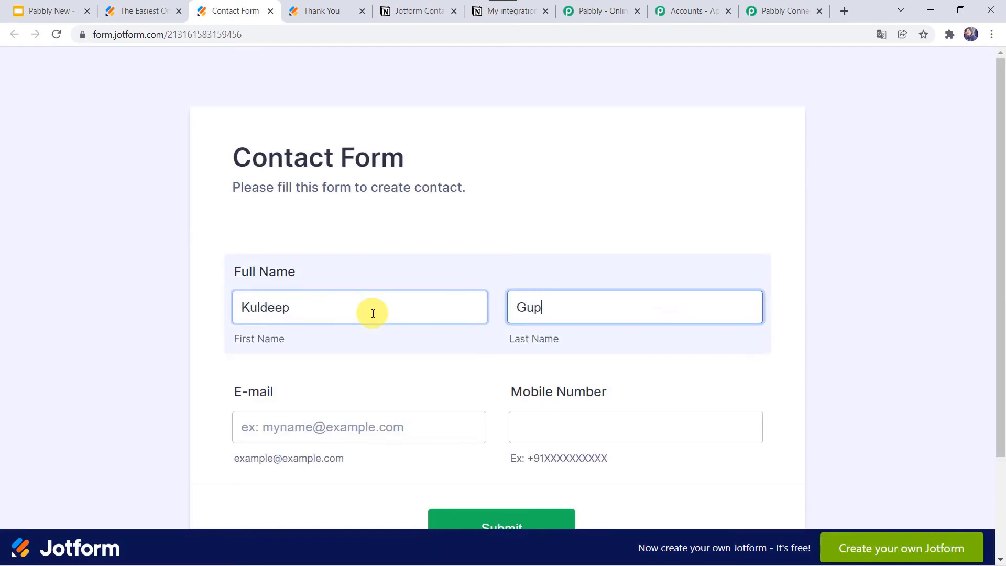
key("Tab")
type("h")
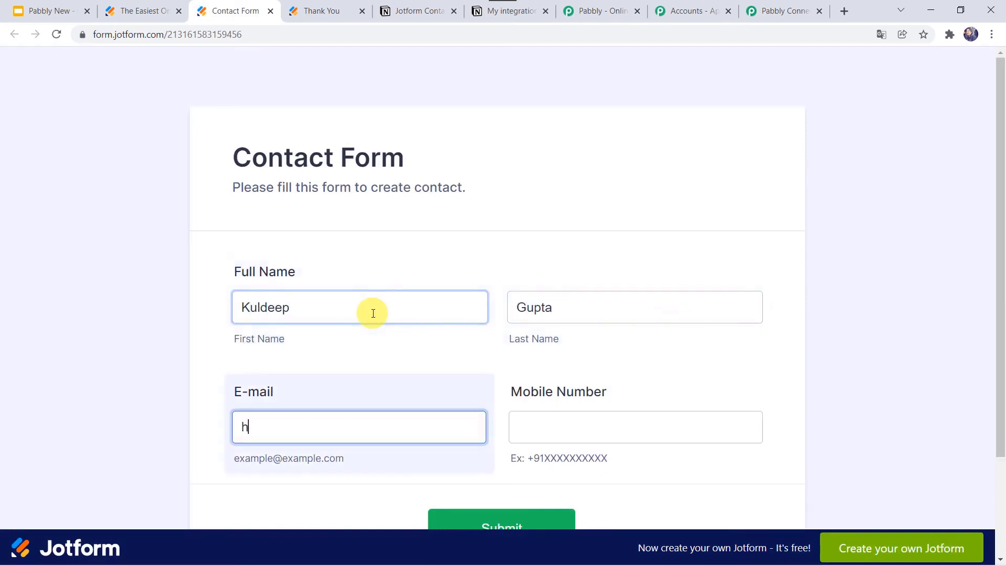
key("BackSpace")
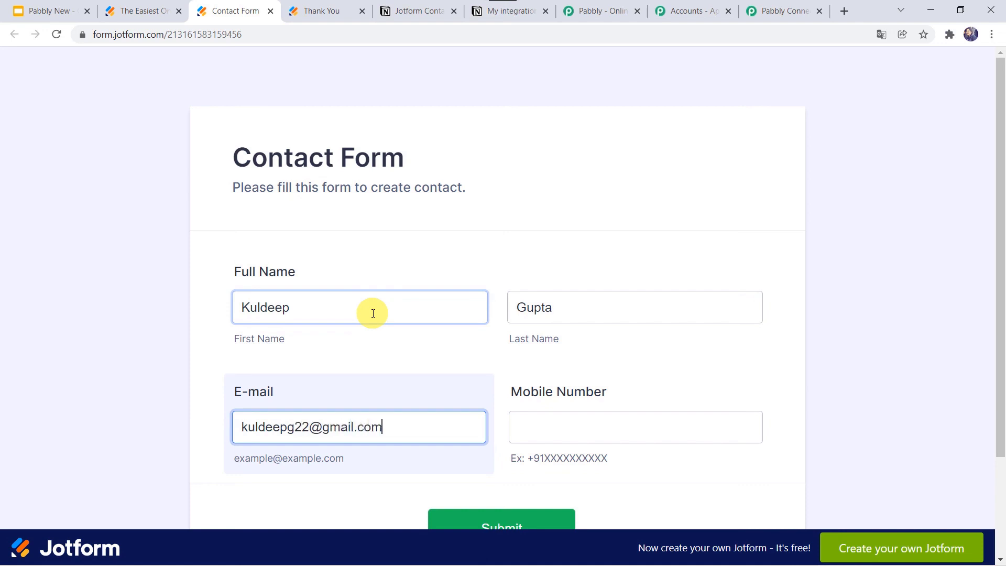
key("Tab")
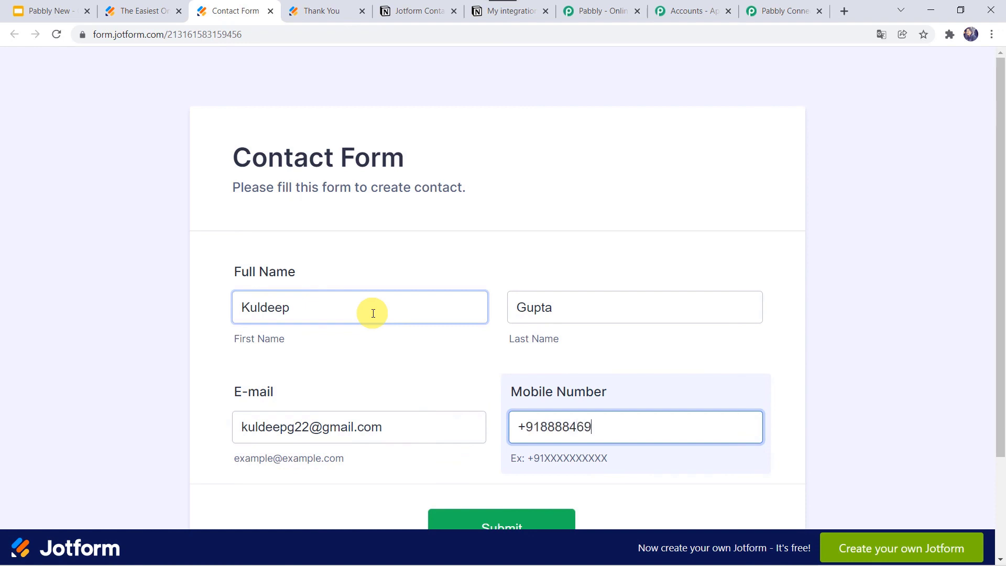
scroll(374, 314, "down", 2)
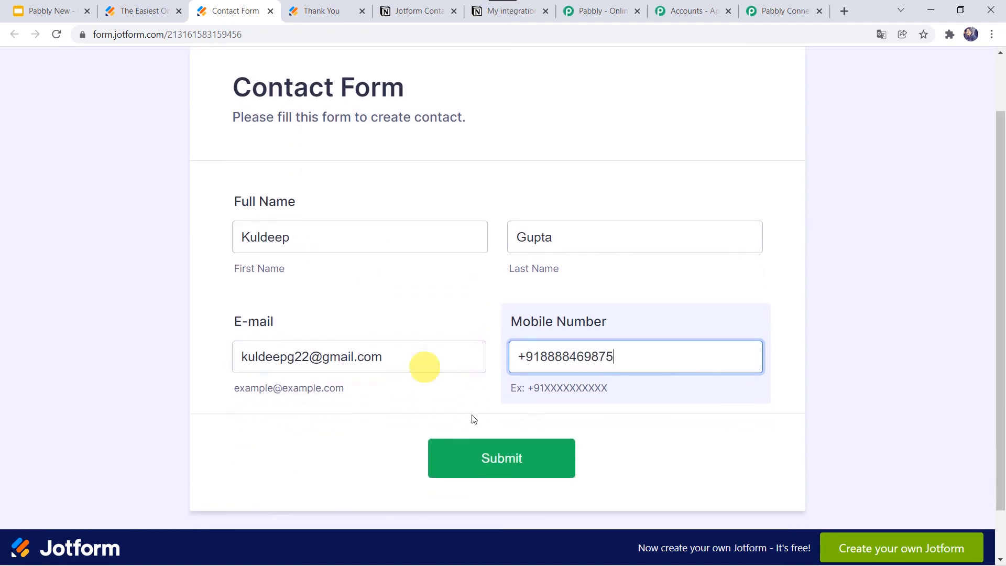
left_click(477, 464)
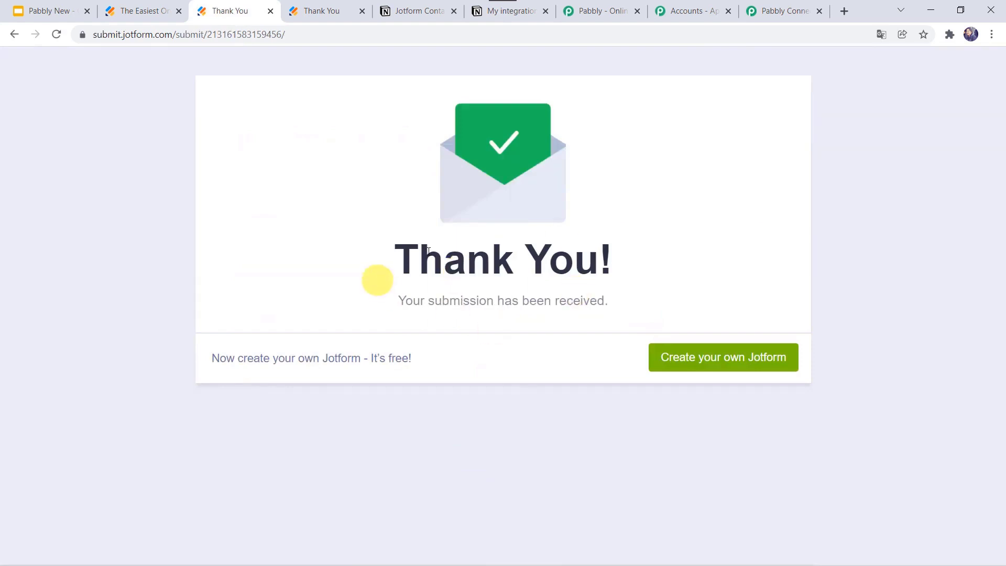
Switch to Notion and confirm the second submission row in Jotform Contact Responses.
left_click(423, 9)
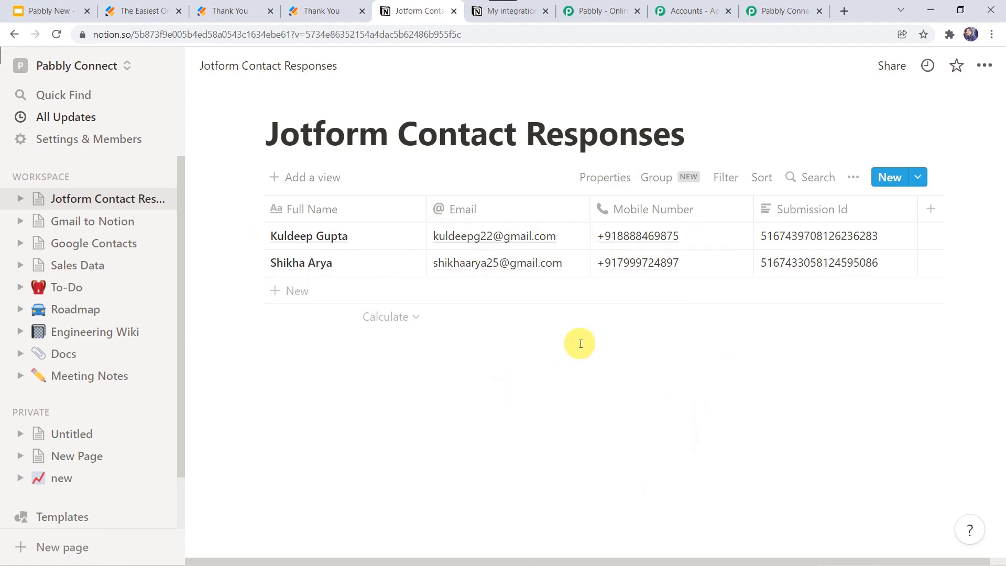
Collapse the JotForm New Response trigger card at the top of the workflow.
left_click(779, 13)
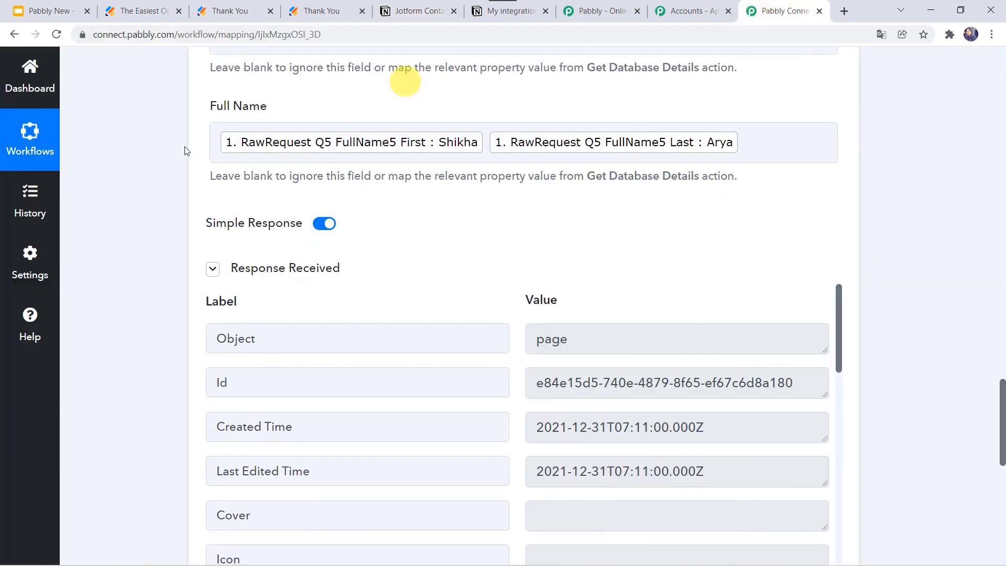
scroll(90, 456, "up", 15)
left_click(448, 235)
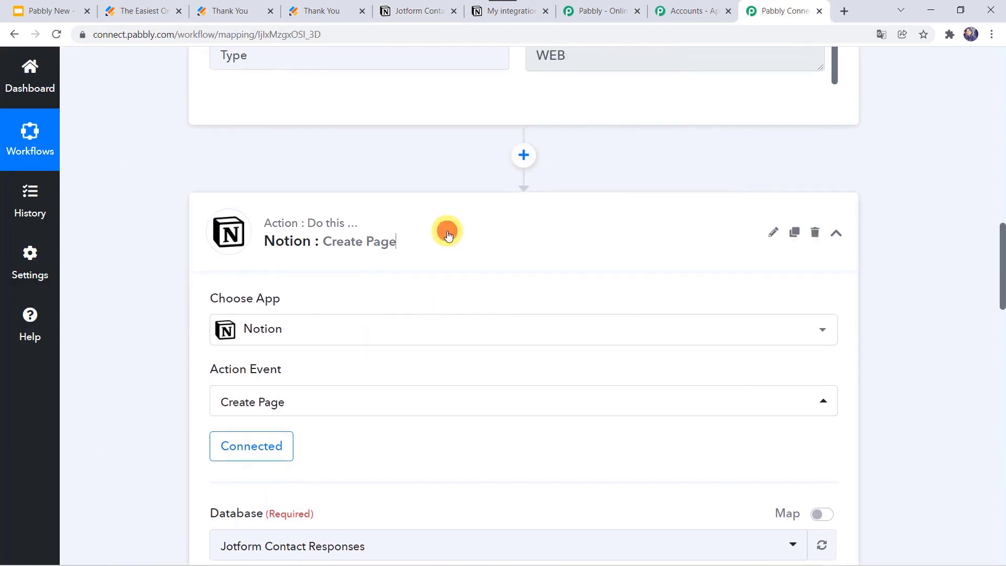
scroll(448, 236, "up", 15)
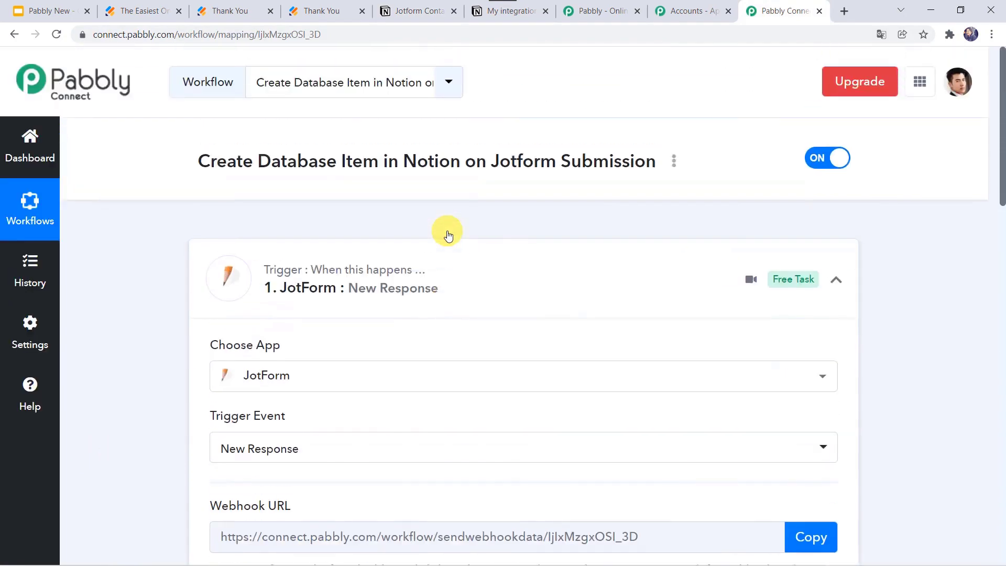
left_click(431, 288)
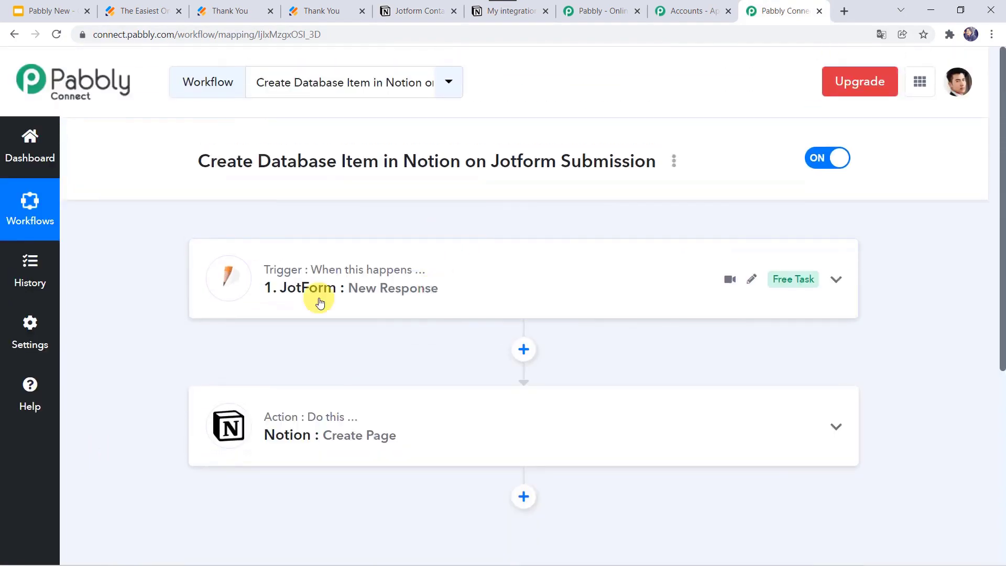